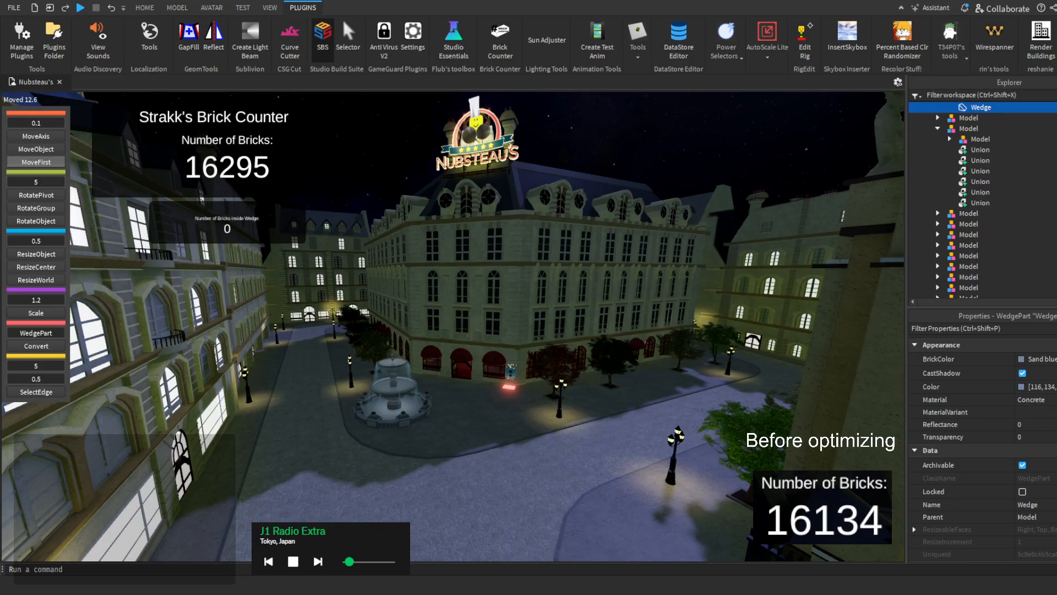
Look over the Nubsteau's city square from street level and from above the surrounding rooftops
{"action": "right_click_drag", "start_coordinate": [485, 210], "coordinate": [341, 223]}
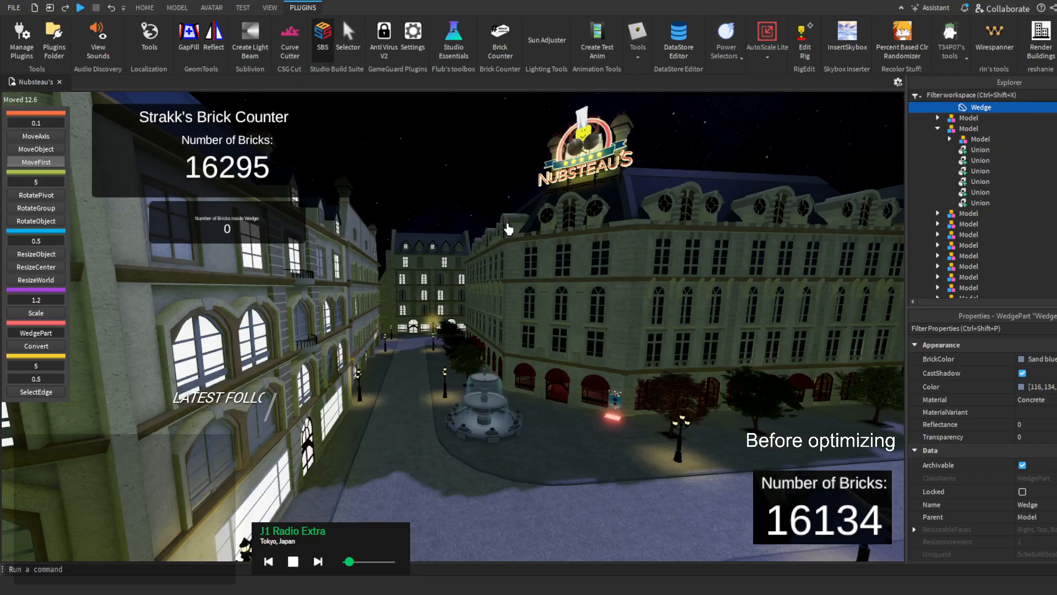
{"action": "key", "text": "s"}
{"action": "right_click_drag", "start_coordinate": [508, 229], "coordinate": [505, 229]}
{"action": "key", "text": "a"}
{"action": "right_click_drag", "start_coordinate": [375, 220], "coordinate": [282, 255]}
{"action": "key", "text": "s"}
{"action": "key", "text": "d"}
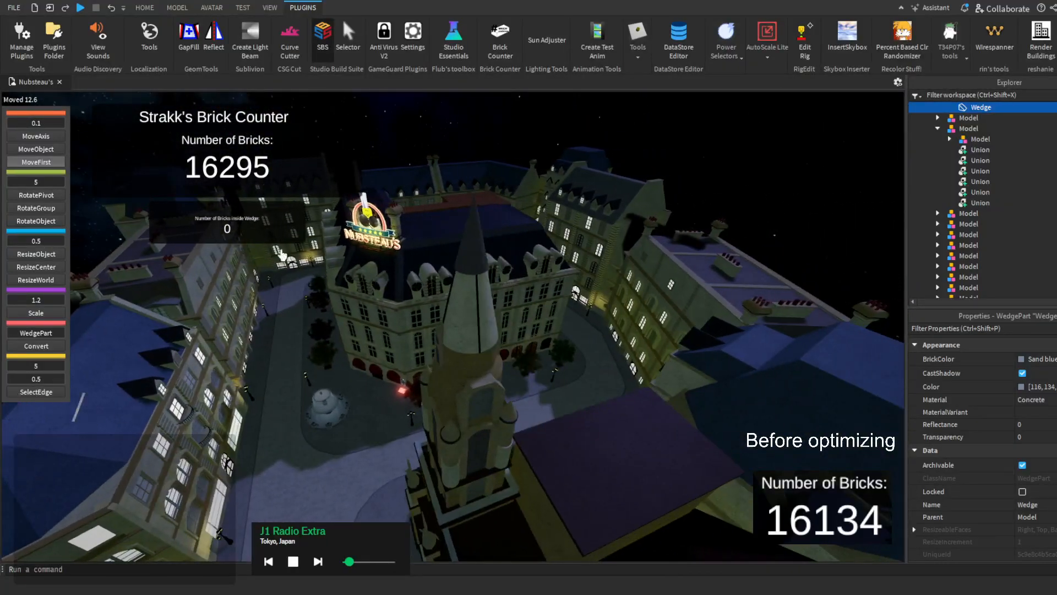
{"action": "right_click_drag", "start_coordinate": [435, 213], "coordinate": [436, 213]}
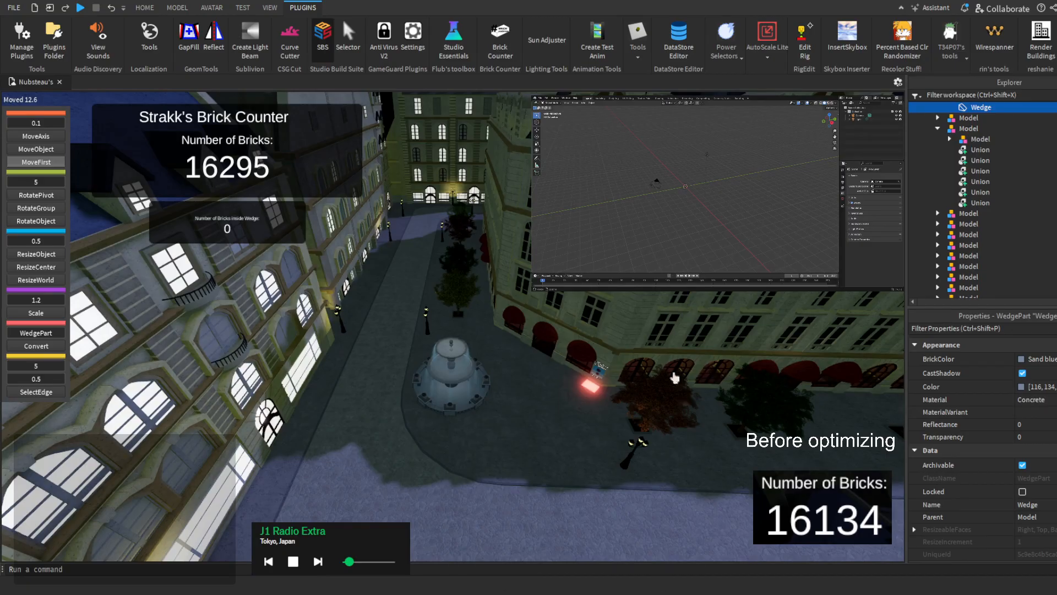
Select the whole building model with the detached blue-roofed block and examine its walls and roof
{"action": "right_click_drag", "start_coordinate": [673, 377], "coordinate": [446, 278]}
{"action": "left_click", "coordinate": [439, 281]}
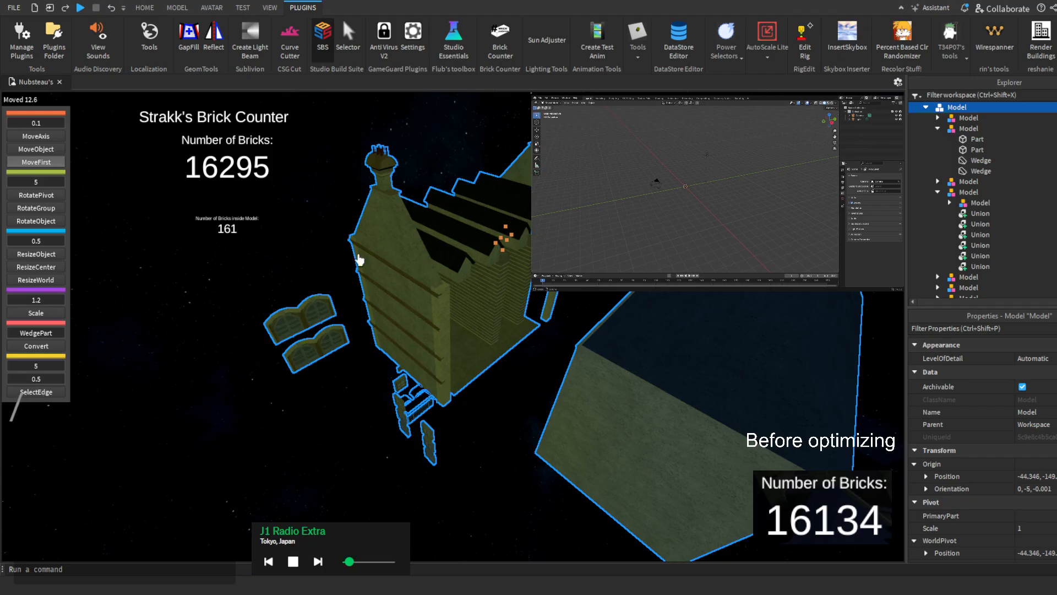
{"action": "right_click_drag", "start_coordinate": [358, 259], "coordinate": [249, 317]}
{"action": "scroll", "coordinate": [424, 268], "scroll_direction": "down", "scroll_amount": 3}
{"action": "key", "text": "d"}
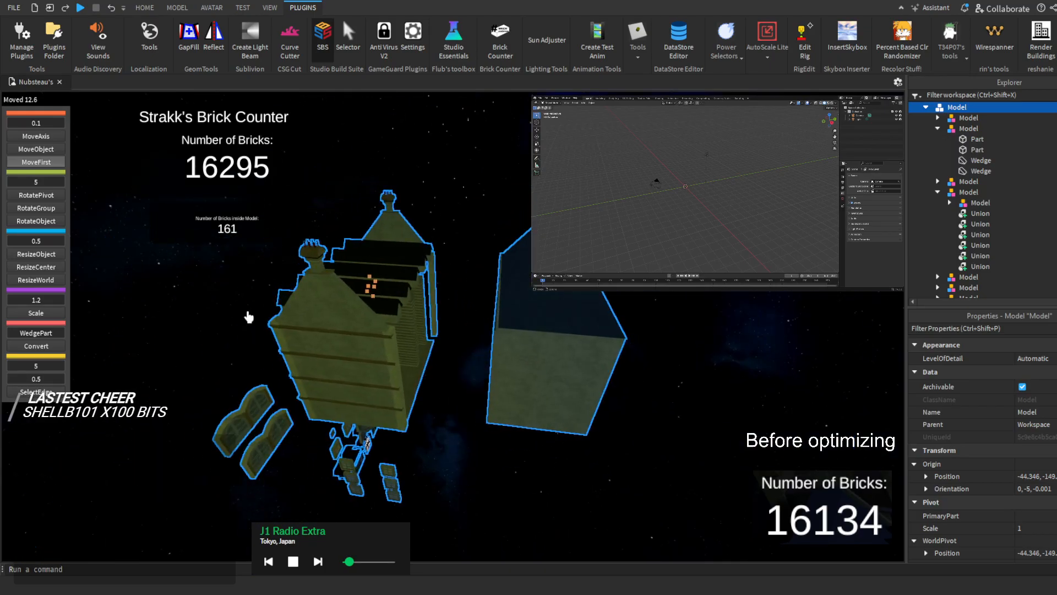
{"action": "key", "text": "w"}
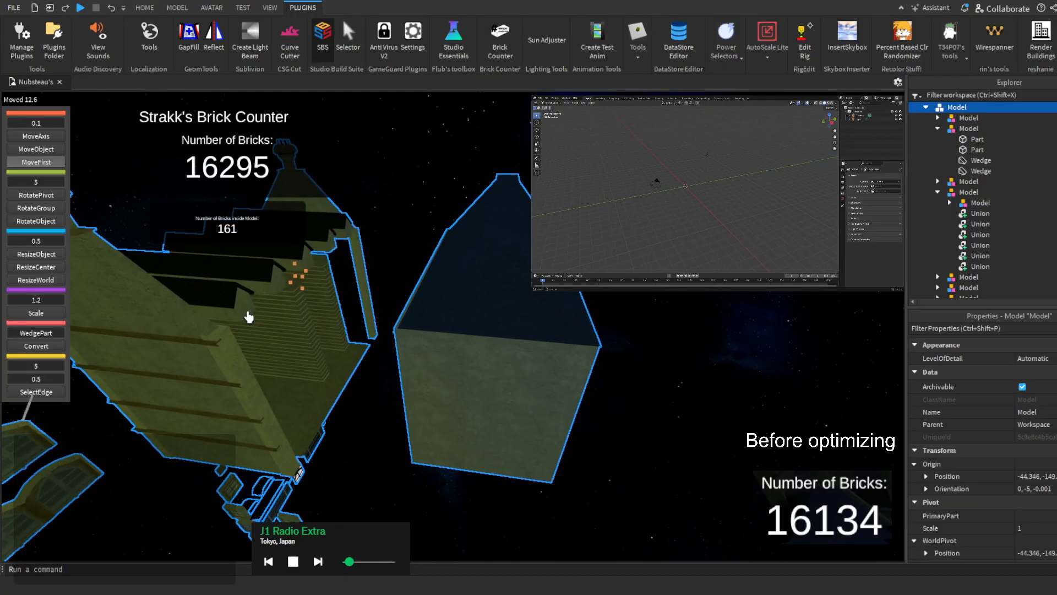
{"action": "key", "text": "a"}
{"action": "key", "text": "e"}
{"action": "key", "text": "w"}
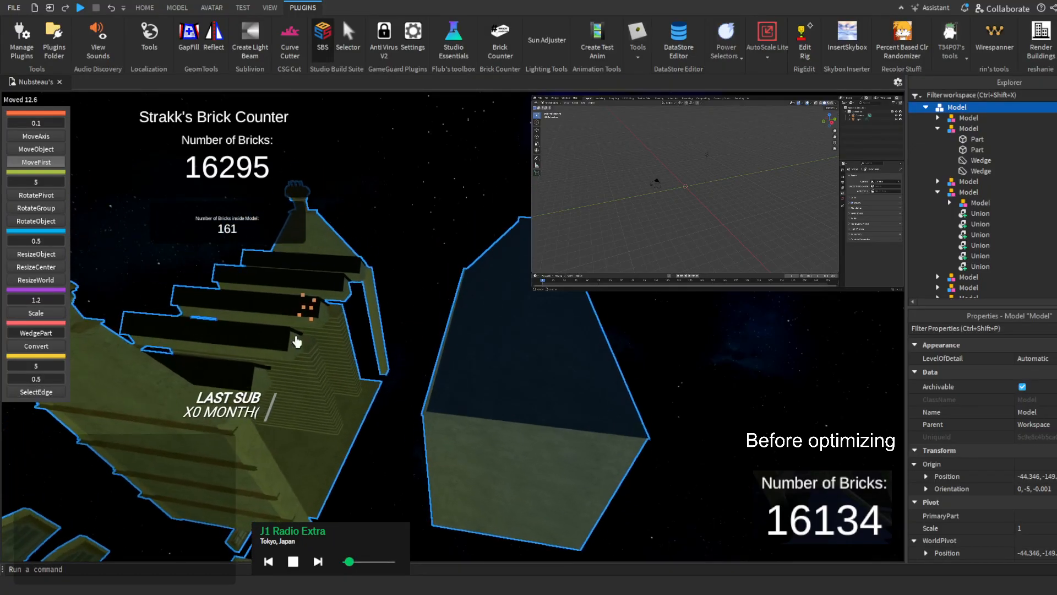
Scope into the blue-roofed block's nested model and inspect its individual roof pieces
{"action": "double_click", "coordinate": [469, 356]}
{"action": "double_click", "coordinate": [470, 355]}
{"action": "left_click", "coordinate": [470, 356]}
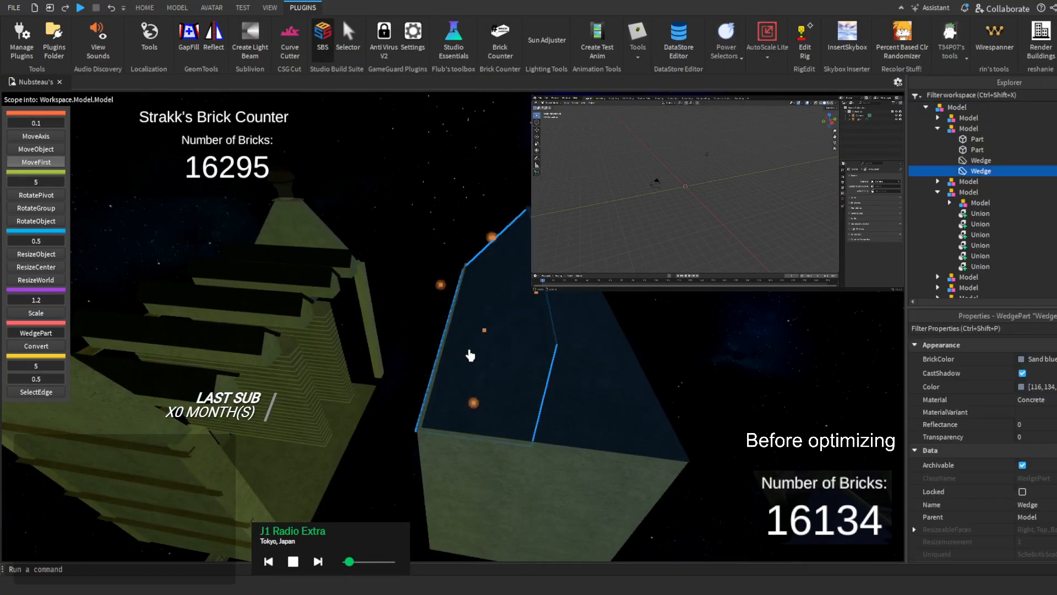
{"action": "key", "text": "w"}
{"action": "right_click_drag", "start_coordinate": [499, 348], "coordinate": [504, 352]}
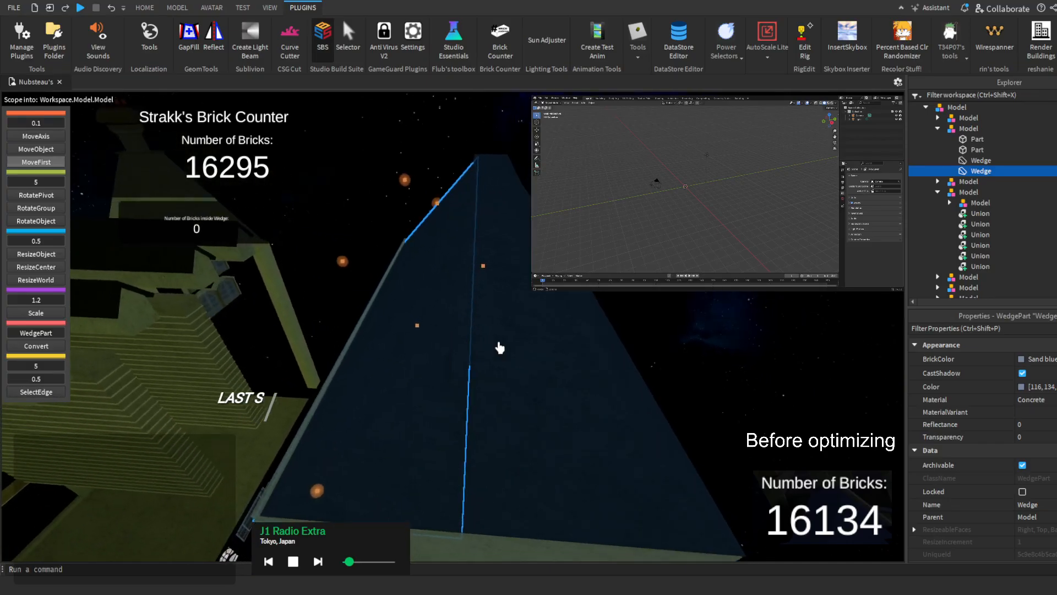
{"action": "left_click", "coordinate": [502, 352]}
{"action": "left_click", "coordinate": [525, 386]}
{"action": "left_click", "coordinate": [498, 371]}
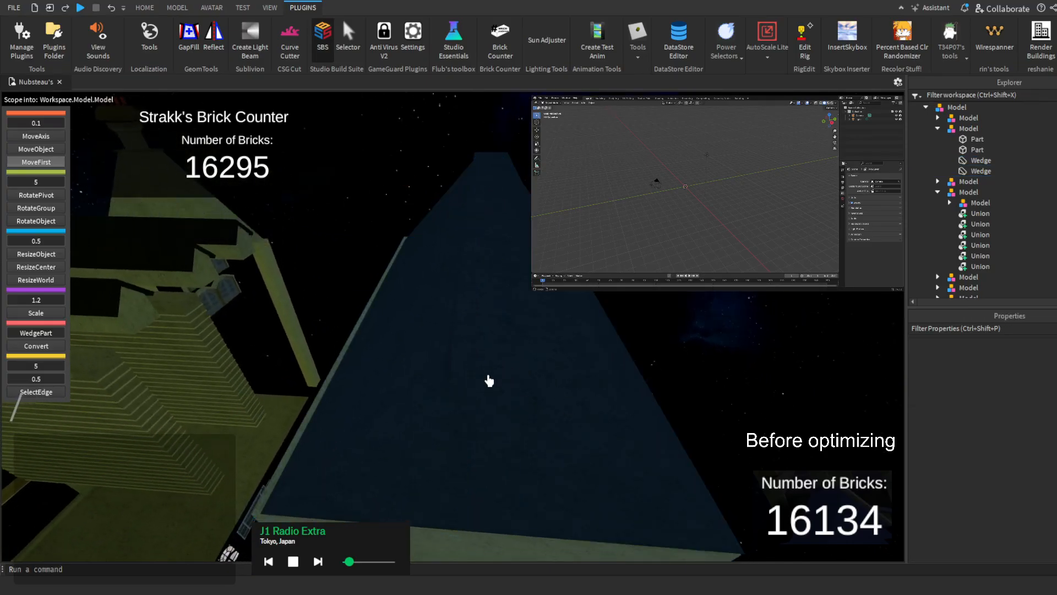
Union the blue roof's centre part with its two adjoining wedges
{"action": "key", "text": "s"}
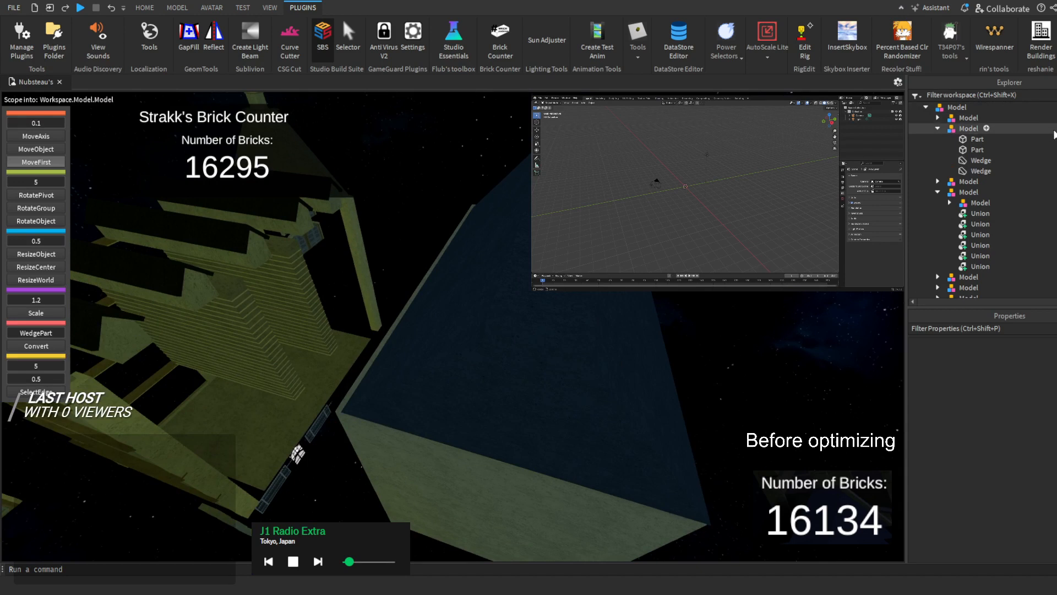
{"action": "left_click", "coordinate": [1019, 149]}
{"action": "left_click", "coordinate": [1026, 160]}
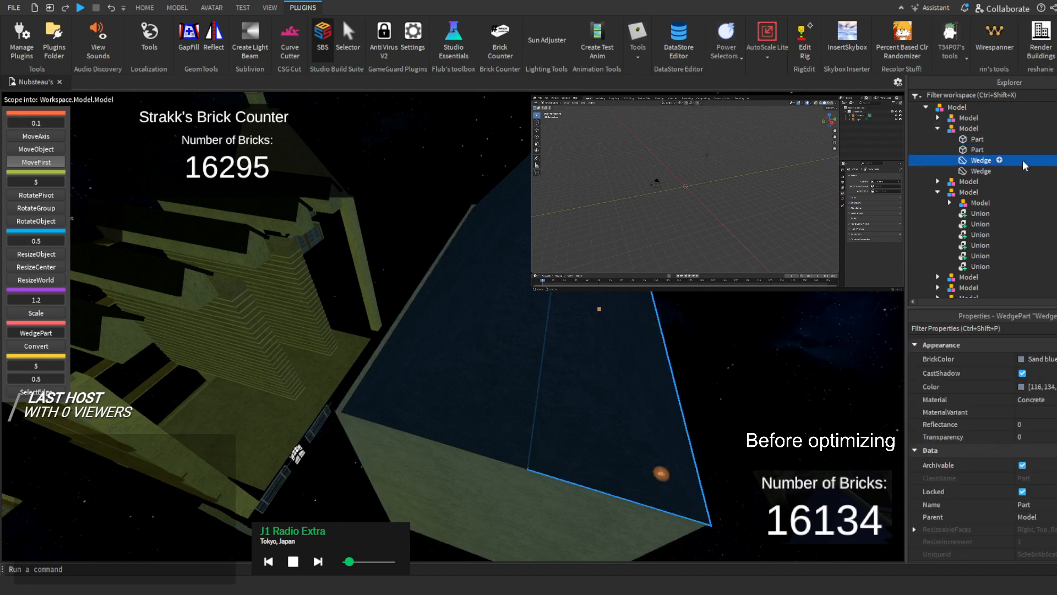
{"action": "left_click", "coordinate": [1035, 150], "text": "ctrl"}
{"action": "left_click", "coordinate": [1040, 139], "text": "ctrl"}
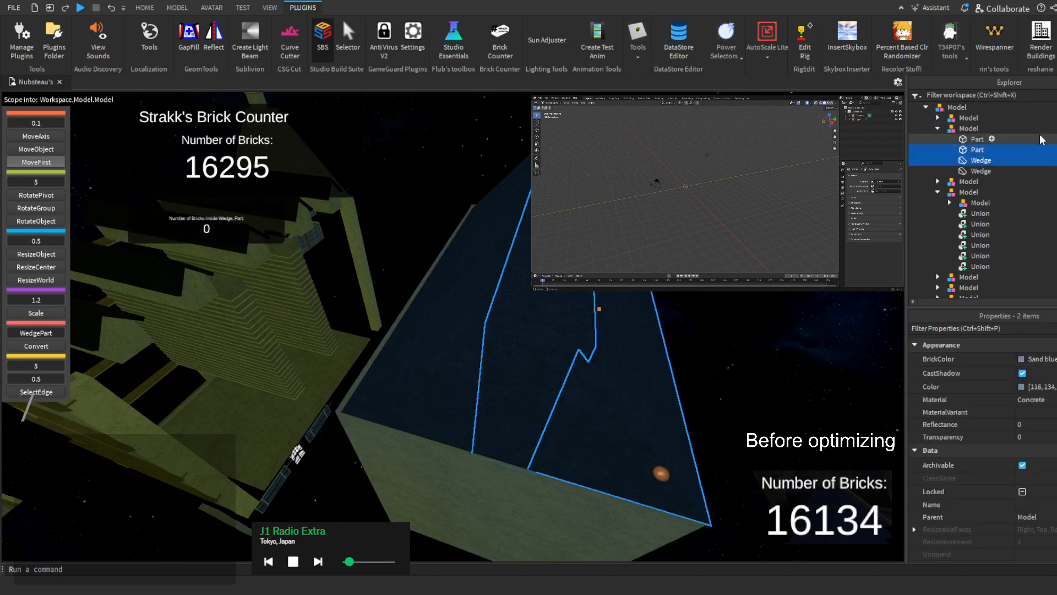
{"action": "left_click", "coordinate": [1034, 139], "text": "ctrl"}
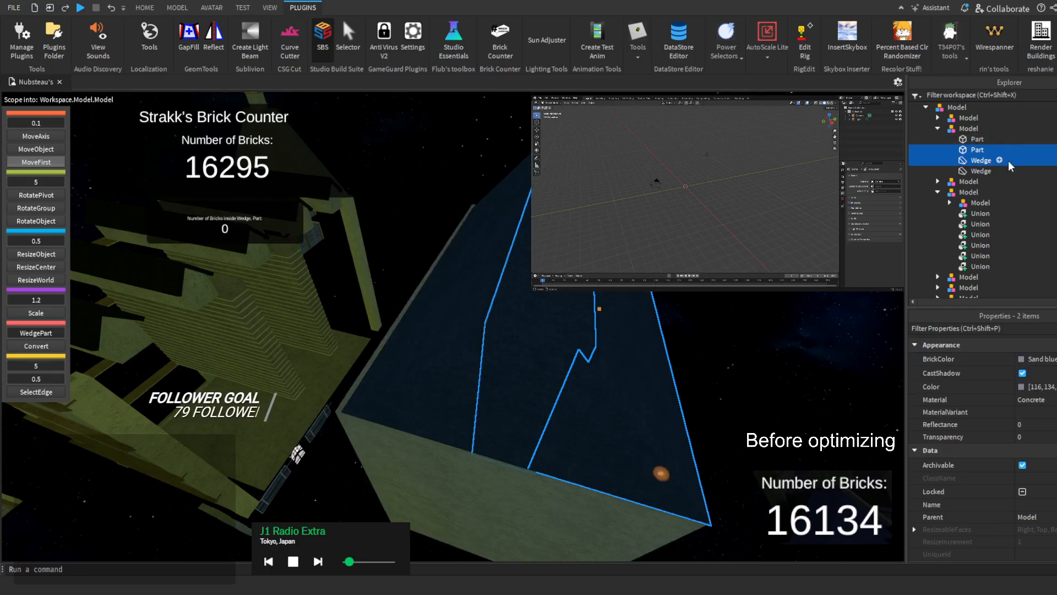
{"action": "left_click", "coordinate": [1005, 171], "text": "ctrl"}
{"action": "key", "text": "f"}
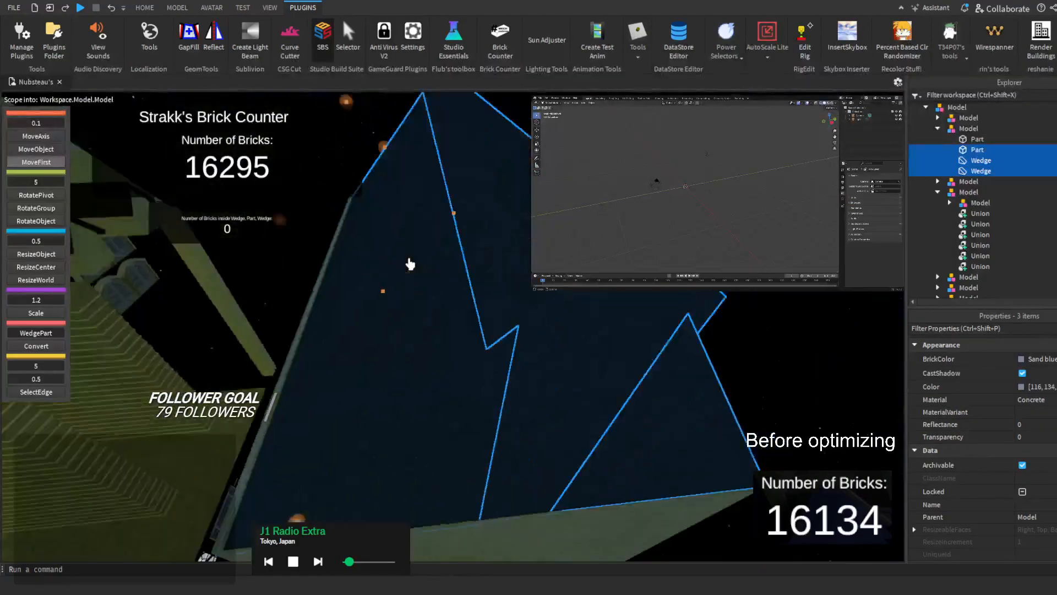
{"action": "right_click_drag", "start_coordinate": [410, 264], "coordinate": [410, 264]}
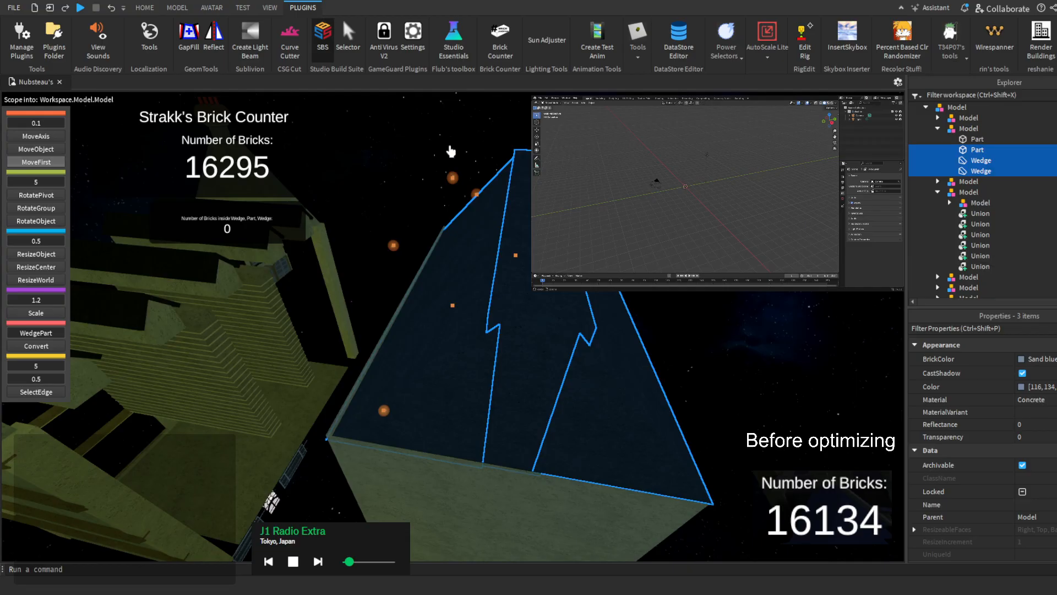
{"action": "left_click", "coordinate": [147, 9]}
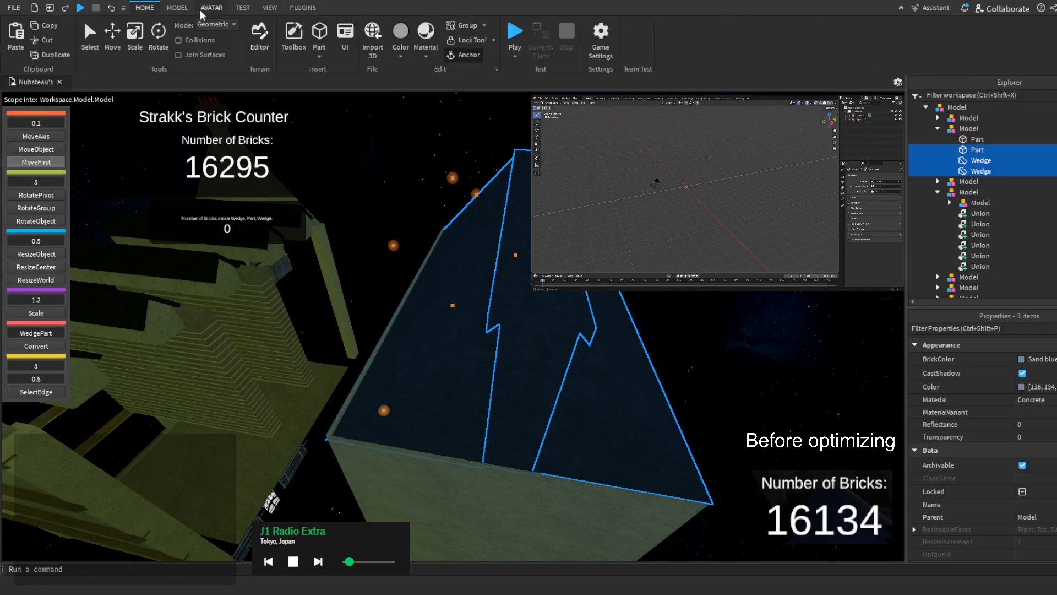
{"action": "left_click", "coordinate": [177, 8]}
{"action": "left_click", "coordinate": [598, 48]}
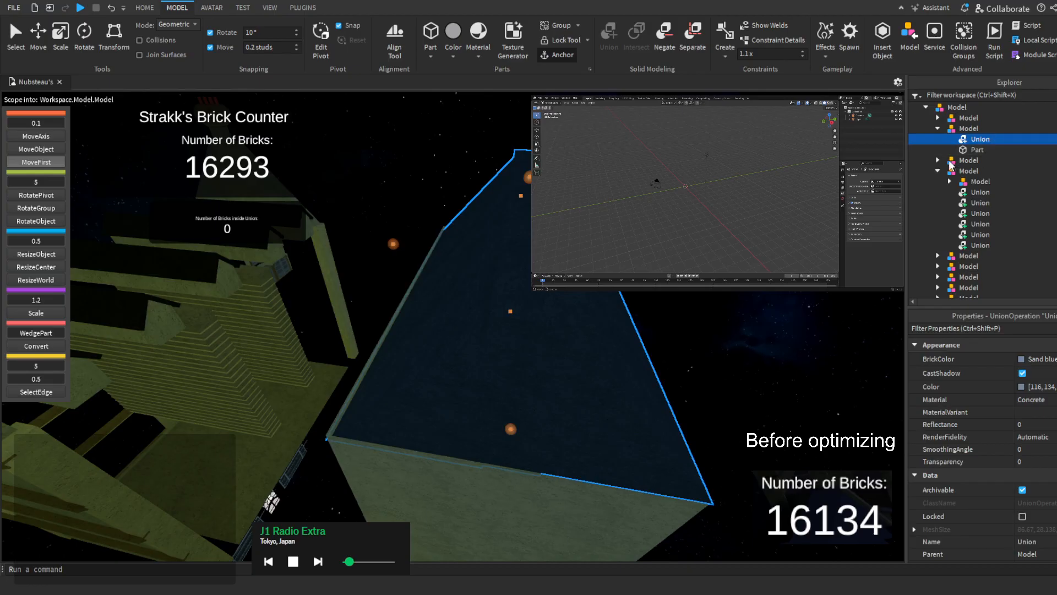
Separate the roof union back into its original part and wedges
{"action": "right_click_drag", "start_coordinate": [452, 326], "coordinate": [474, 369]}
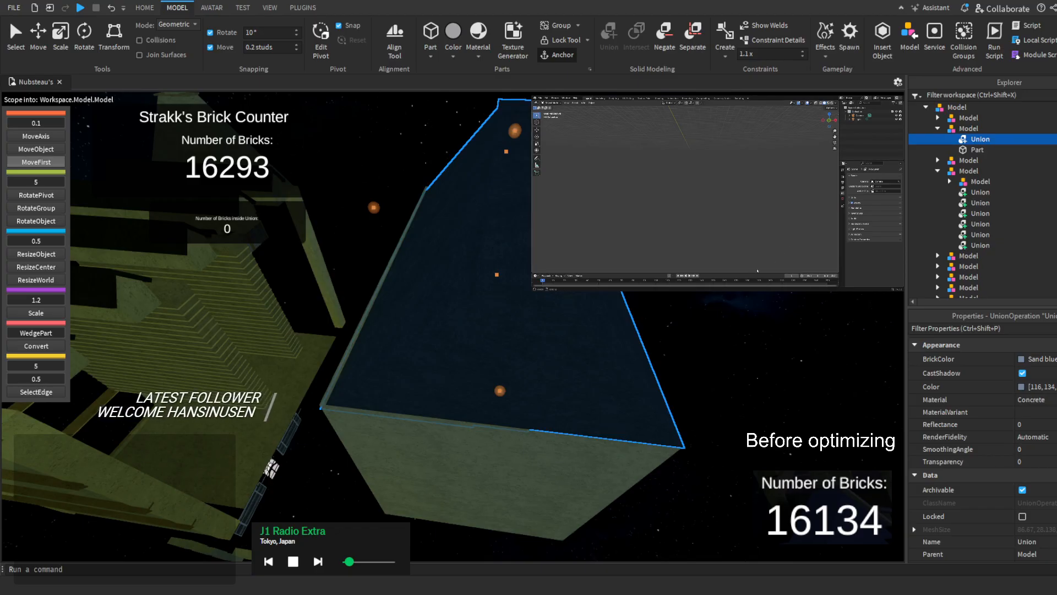
{"action": "right_click_drag", "start_coordinate": [448, 277], "coordinate": [448, 260]}
{"action": "scroll", "coordinate": [448, 264], "scroll_direction": "down", "scroll_amount": 3}
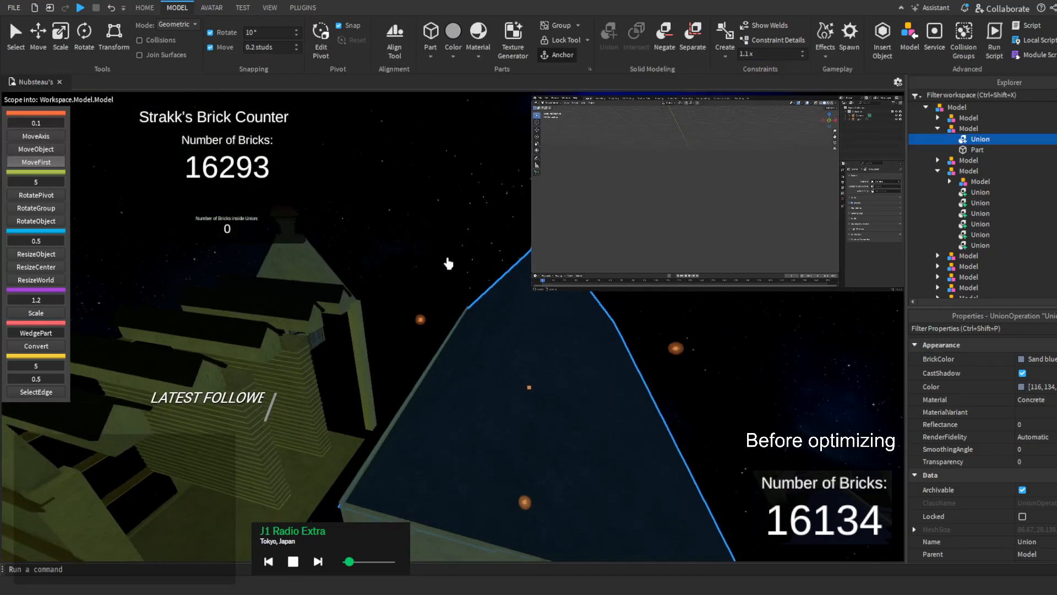
{"action": "left_click", "coordinate": [691, 38]}
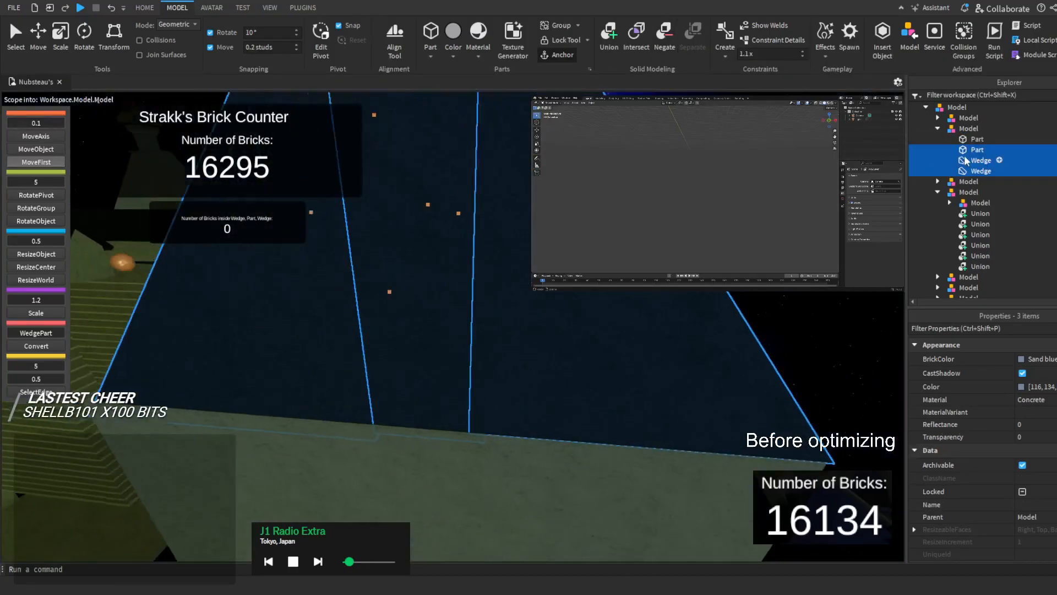
Resize the blue roof's centre part by 1 using ResizeObject
{"action": "left_click", "coordinate": [1009, 151]}
{"action": "left_click", "coordinate": [36, 253]}
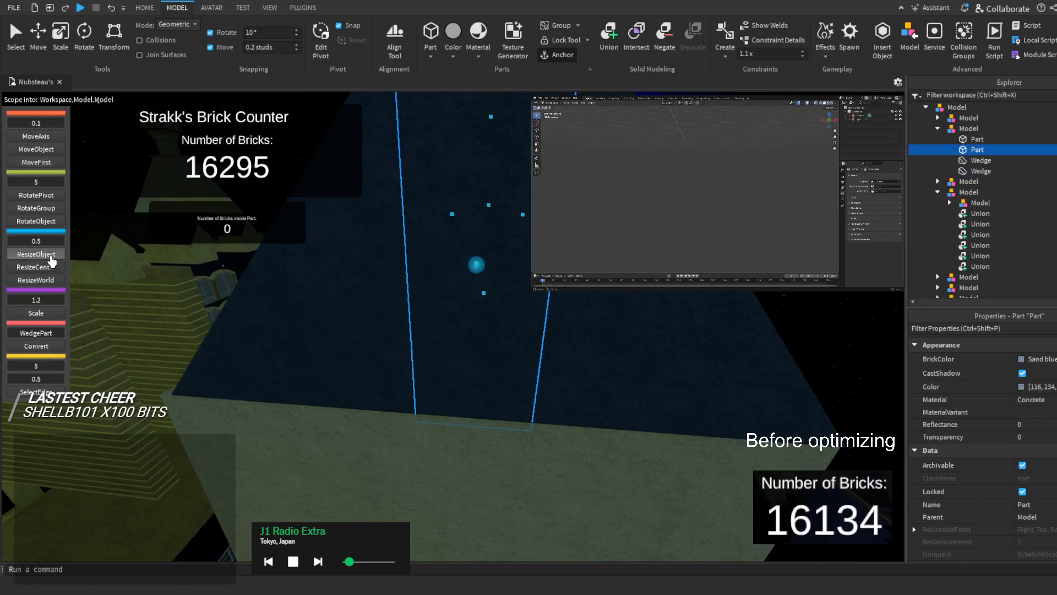
{"action": "left_click_drag", "start_coordinate": [450, 287], "coordinate": [463, 281]}
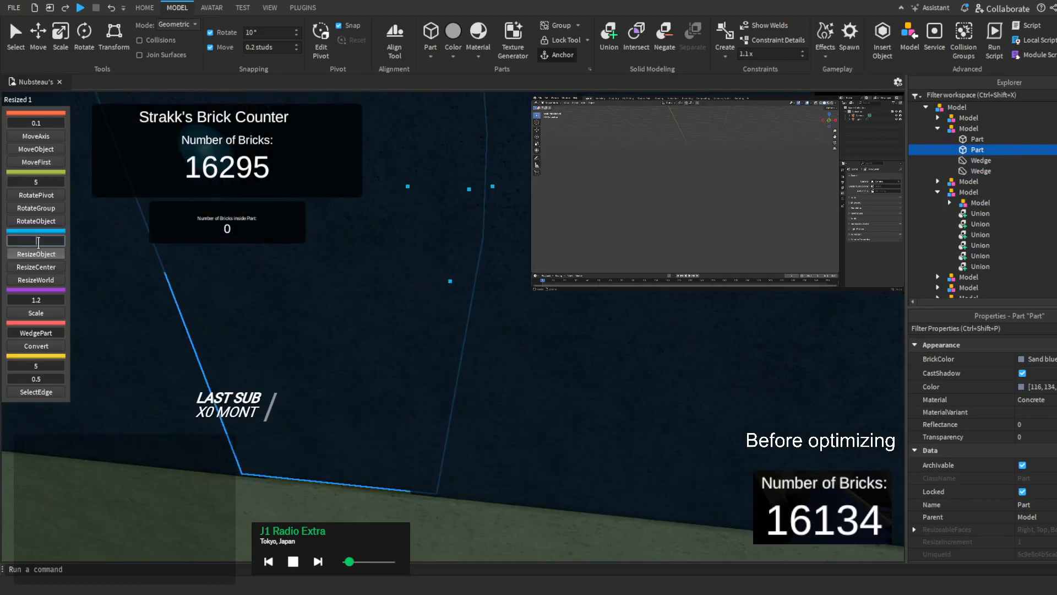
Set the resize increment to 0.1 and fine-tune the centre roof part's size by 0.1
{"action": "key", "text": "a"}
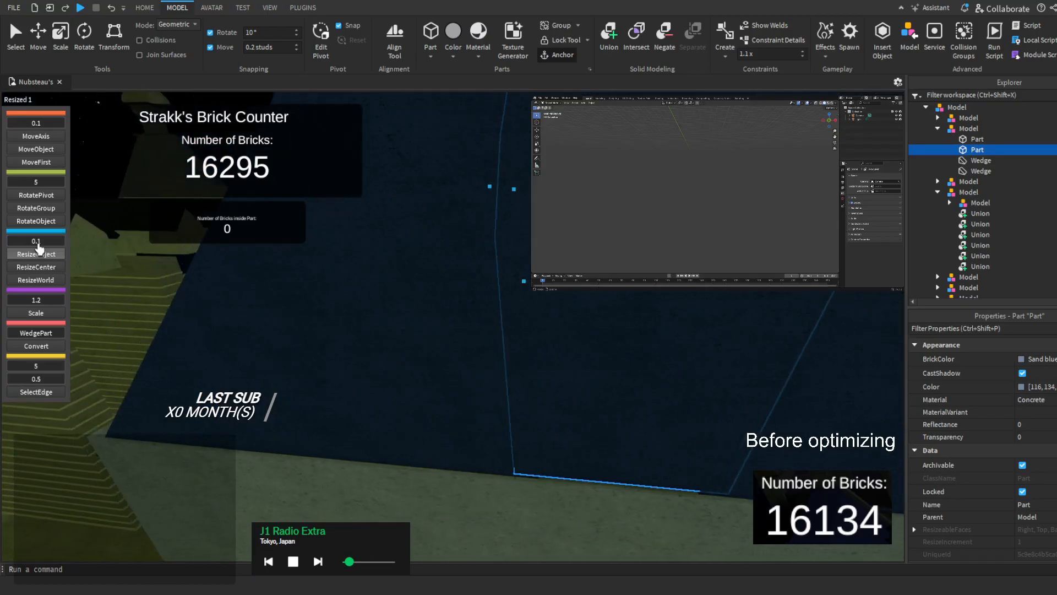
{"action": "key", "text": "d"}
{"action": "key", "text": "q"}
{"action": "key", "text": "w"}
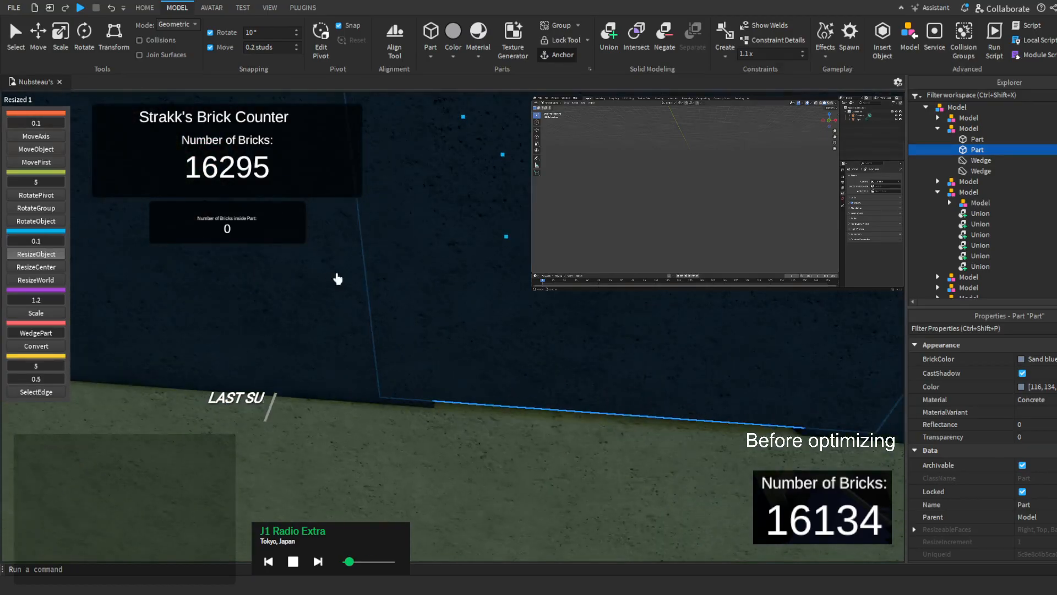
{"action": "left_click", "coordinate": [507, 247]}
{"action": "double_click", "coordinate": [526, 251]}
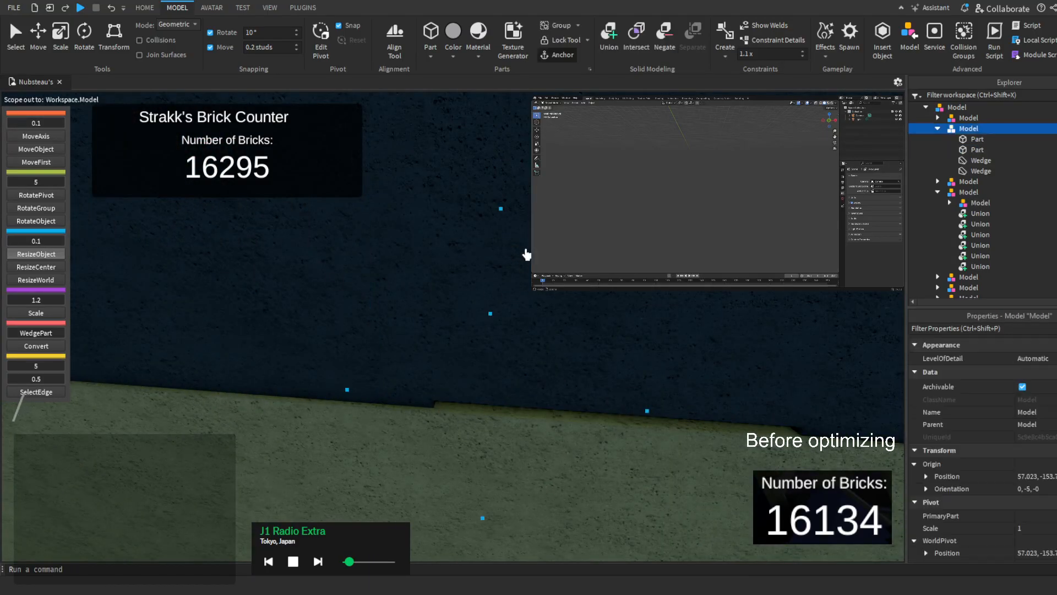
{"action": "double_click", "coordinate": [526, 250]}
{"action": "left_click", "coordinate": [527, 251]}
{"action": "left_click", "coordinate": [1015, 150]}
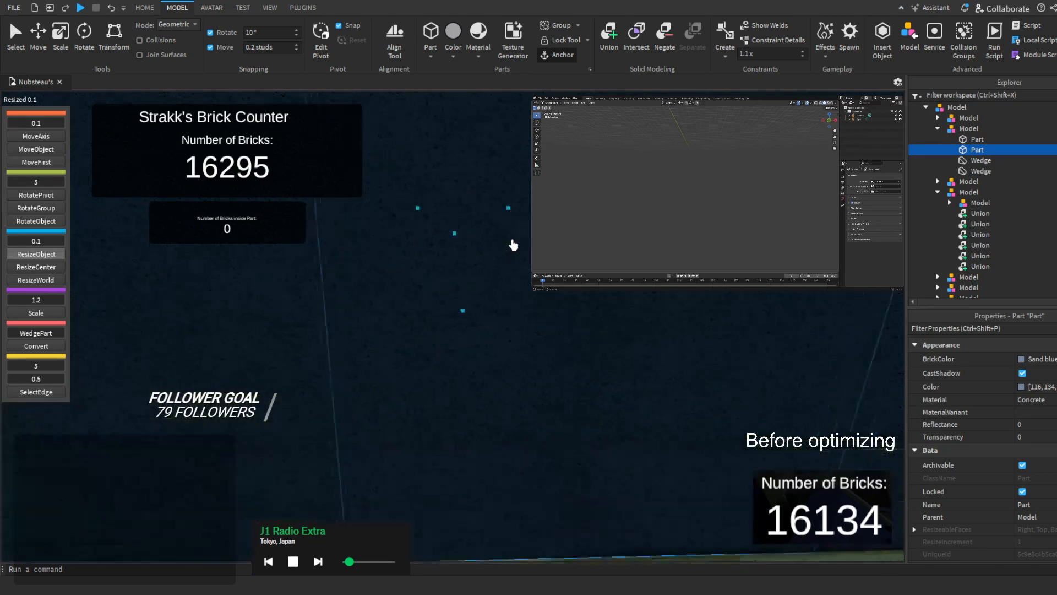
Resize the second wedge of the blue roof by 1.6 at its underside
{"action": "scroll", "coordinate": [512, 242], "scroll_direction": "down", "scroll_amount": 10}
{"action": "key", "text": "d"}
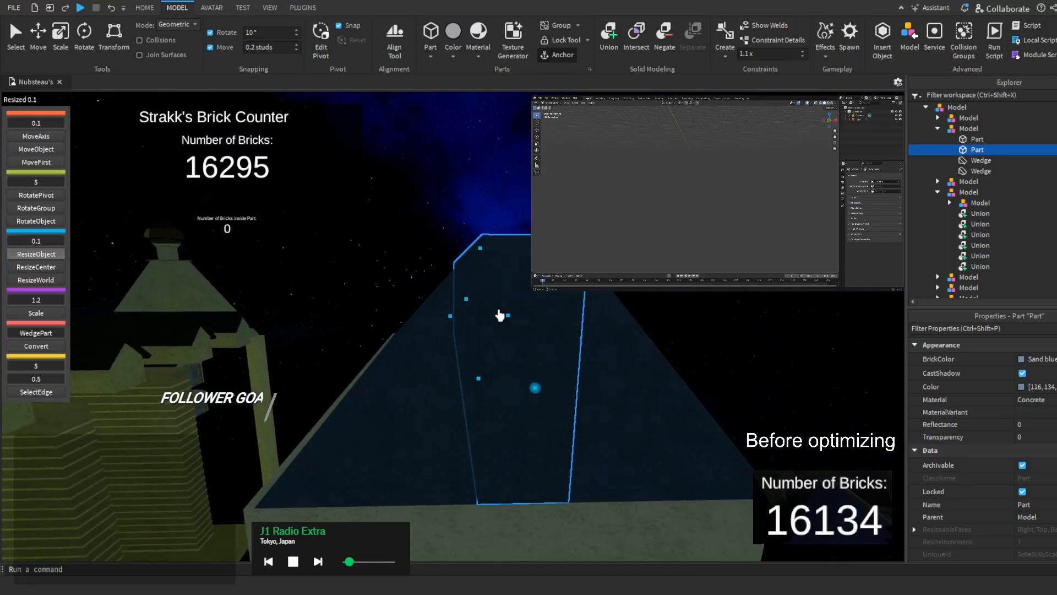
{"action": "scroll", "coordinate": [510, 317], "scroll_direction": "up", "scroll_amount": 5}
{"action": "right_click_drag", "start_coordinate": [510, 319], "coordinate": [512, 320]}
{"action": "key", "text": "s"}
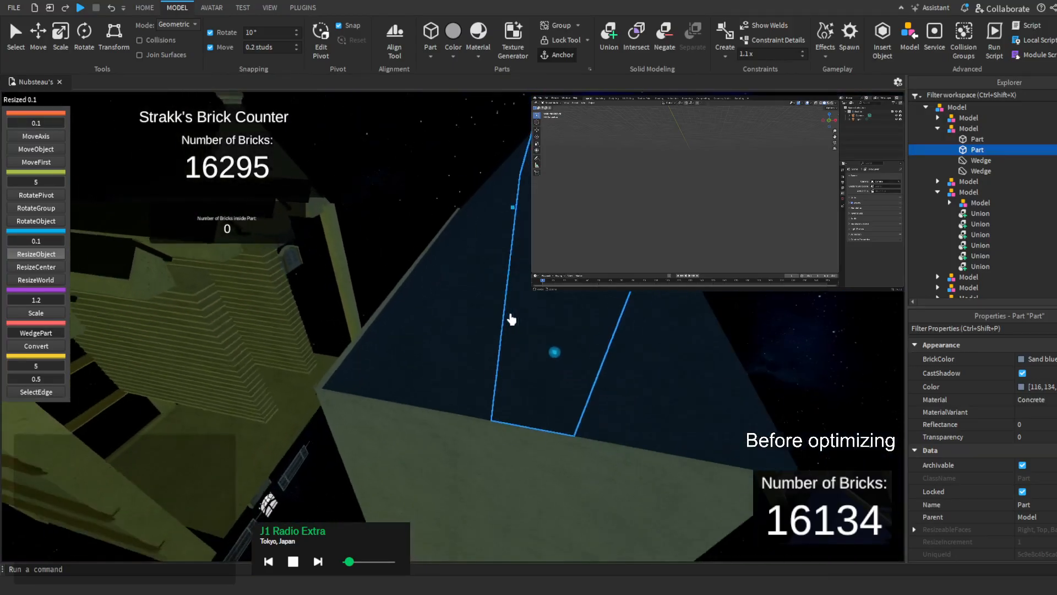
{"action": "key", "text": "a"}
{"action": "scroll", "coordinate": [511, 320], "scroll_direction": "up", "scroll_amount": 5}
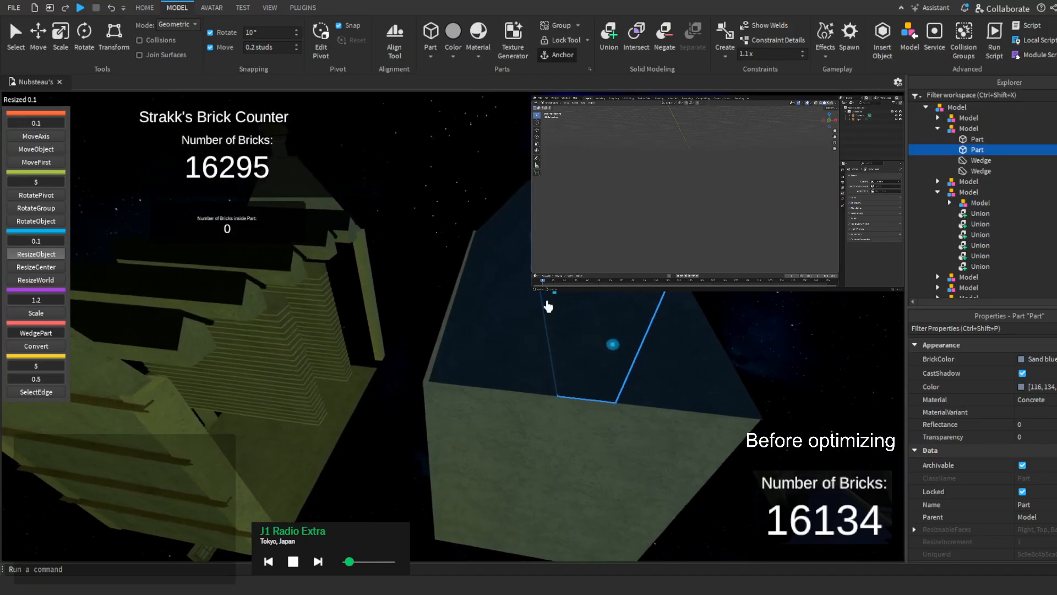
{"action": "left_click", "coordinate": [1024, 161]}
{"action": "left_click", "coordinate": [1033, 172]}
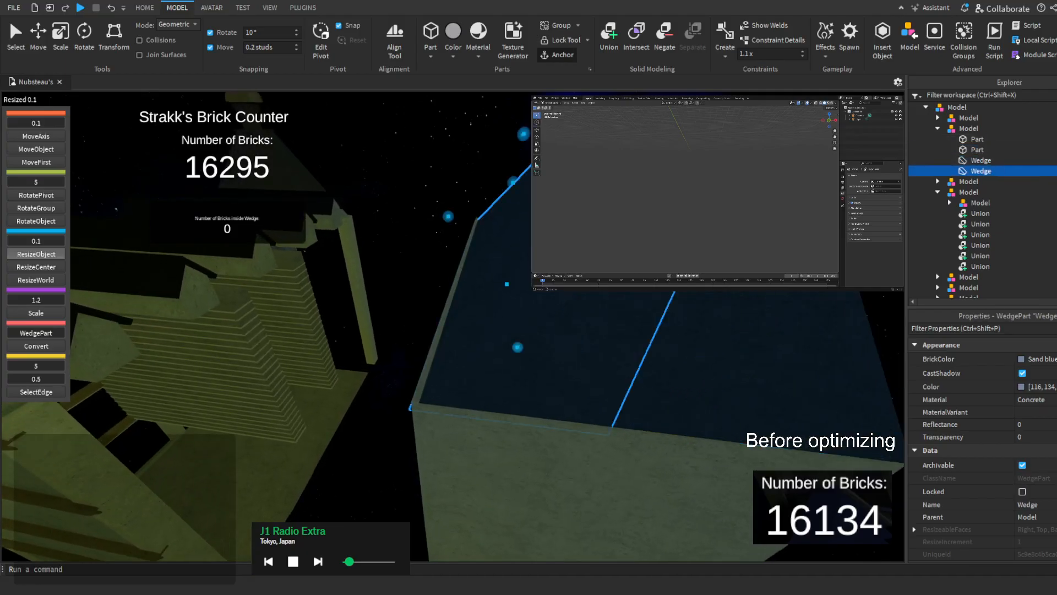
{"action": "key", "text": "f"}
{"action": "key", "text": "w"}
{"action": "right_click_drag", "start_coordinate": [386, 215], "coordinate": [386, 215]}
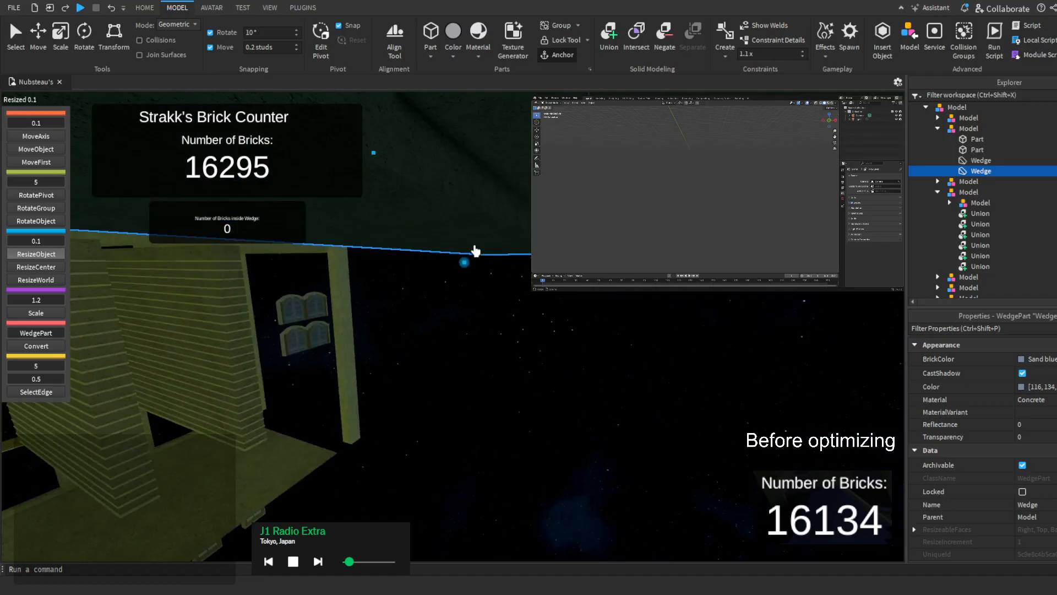
{"action": "left_click_drag", "start_coordinate": [464, 263], "coordinate": [487, 252]}
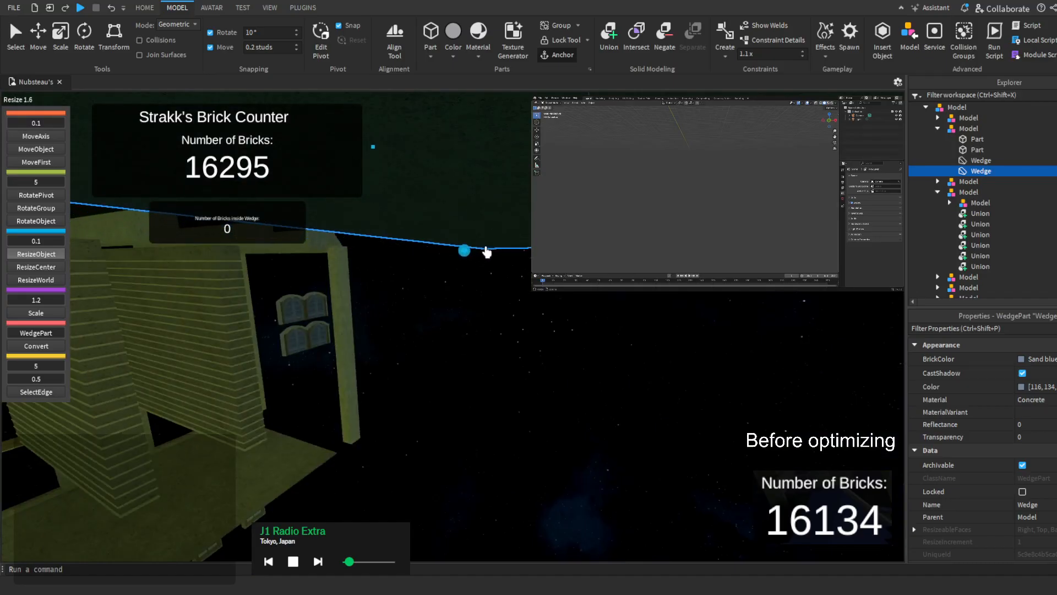
{"action": "right_click_drag", "start_coordinate": [490, 250], "coordinate": [489, 250]}
{"action": "key", "text": "w"}
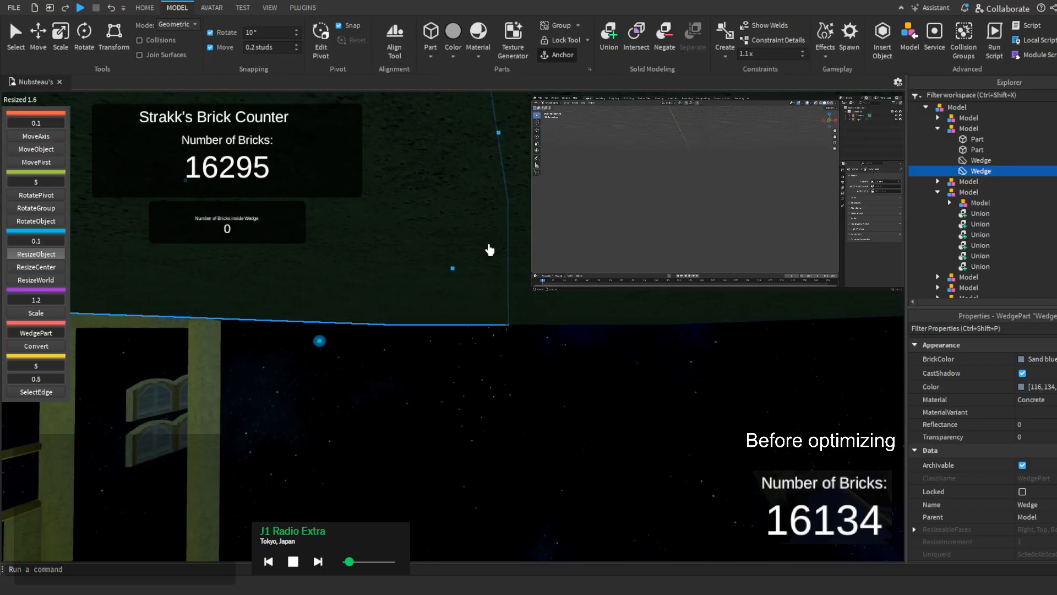
Resize the first wedge on the opposite side of the blue roof by 0.1
{"action": "left_click", "coordinate": [1048, 161]}
{"action": "left_click", "coordinate": [1046, 141]}
{"action": "left_click", "coordinate": [1031, 162]}
{"action": "right_click_drag", "start_coordinate": [714, 276], "coordinate": [714, 275]}
{"action": "key", "text": "w"}
{"action": "left_click_drag", "start_coordinate": [714, 297], "coordinate": [713, 293]}
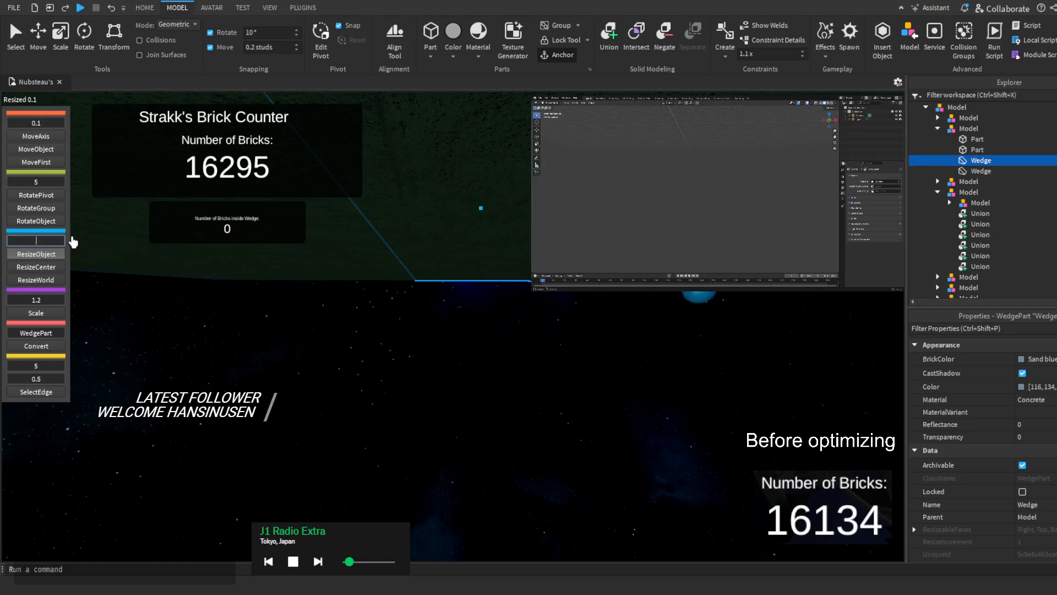
Set the resize increment to 0.01 and resize the first wedge of the blue roof by 0.03
{"action": "type", "text": ".01"}
{"action": "key", "text": "Return"}
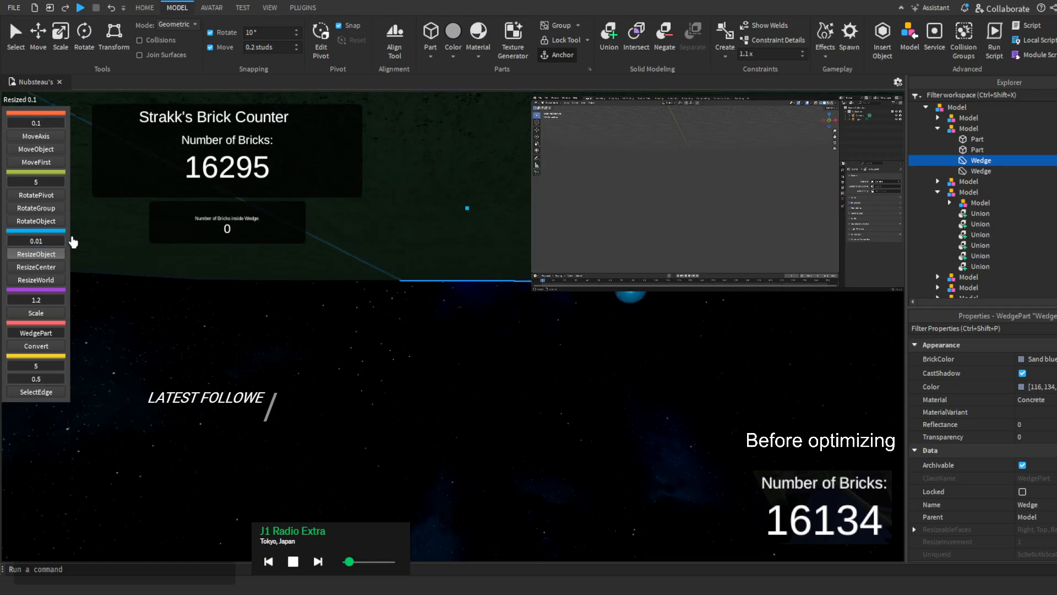
{"action": "key", "text": "d"}
{"action": "right_click_drag", "start_coordinate": [435, 337], "coordinate": [435, 337]}
{"action": "scroll", "coordinate": [566, 347], "scroll_direction": "up", "scroll_amount": 2}
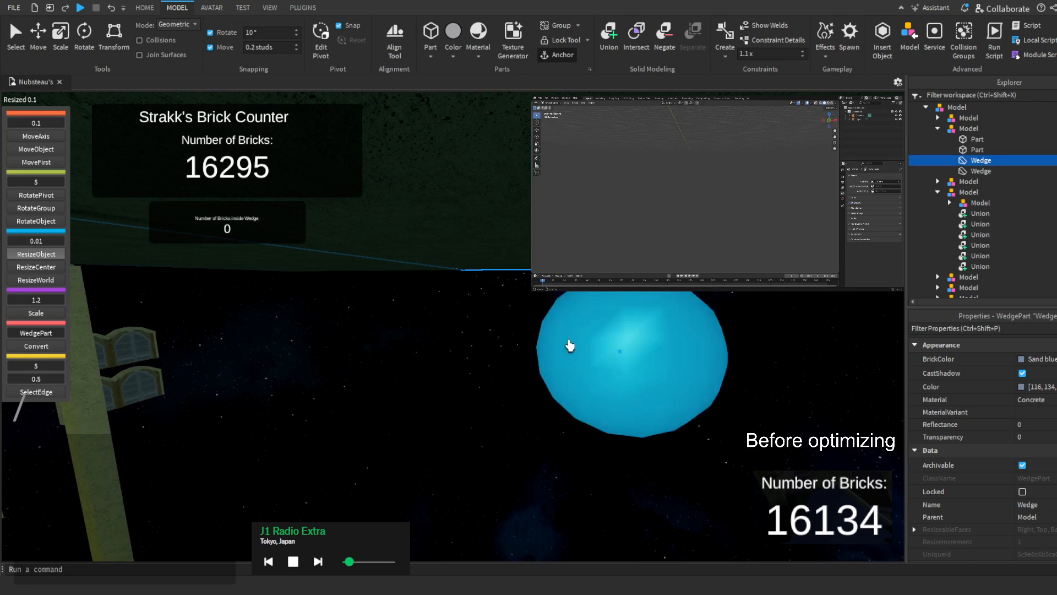
{"action": "left_click_drag", "start_coordinate": [566, 346], "coordinate": [566, 349]}
{"action": "scroll", "coordinate": [565, 347], "scroll_direction": "down", "scroll_amount": 3}
{"action": "right_click_drag", "start_coordinate": [565, 349], "coordinate": [564, 348]}
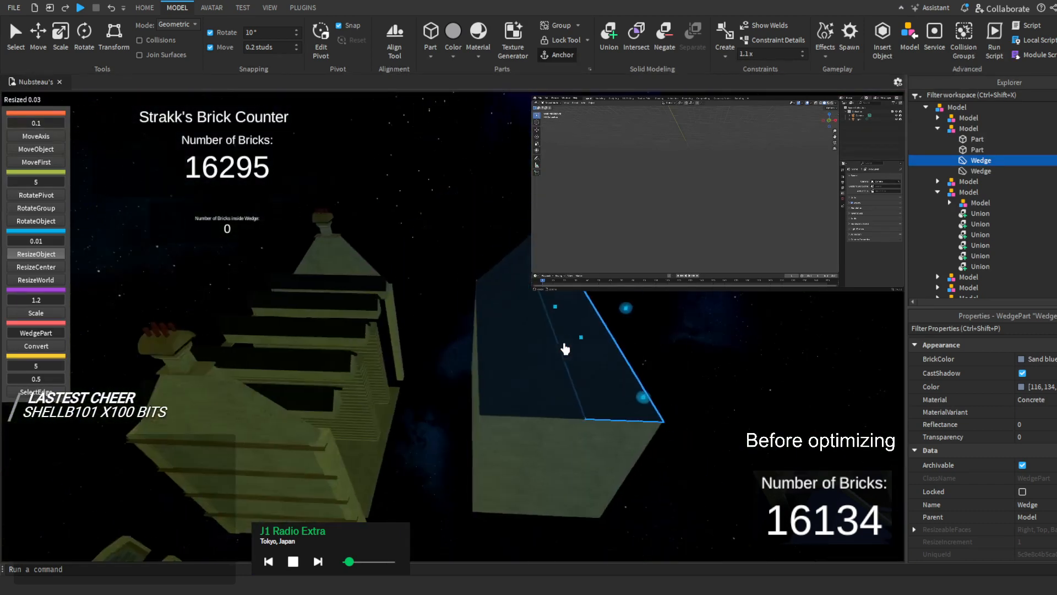
Examine the seams between the blue roof's centre part and its wedges from several angles
{"action": "key", "text": "d"}
{"action": "key", "text": "d"}
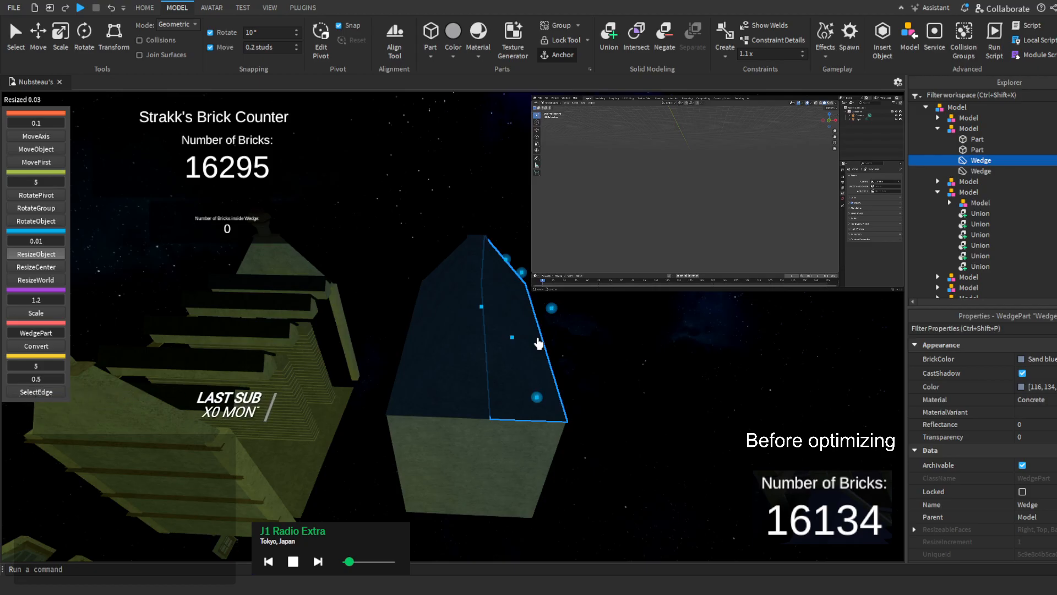
{"action": "right_click_drag", "start_coordinate": [513, 311], "coordinate": [516, 310]}
{"action": "key", "text": "w"}
{"action": "key", "text": "d"}
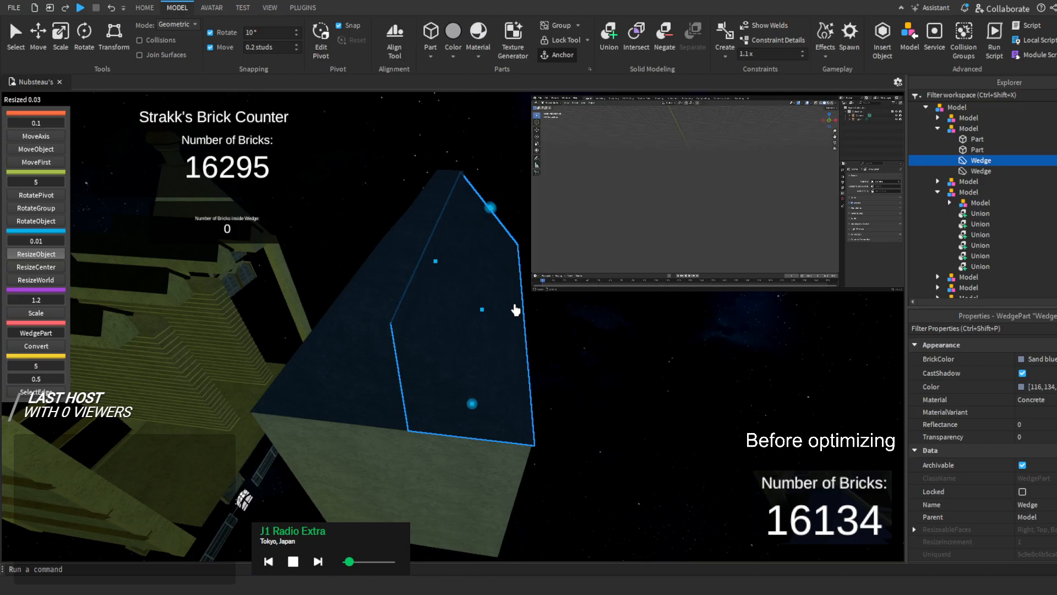
{"action": "right_click_drag", "start_coordinate": [515, 310], "coordinate": [516, 310]}
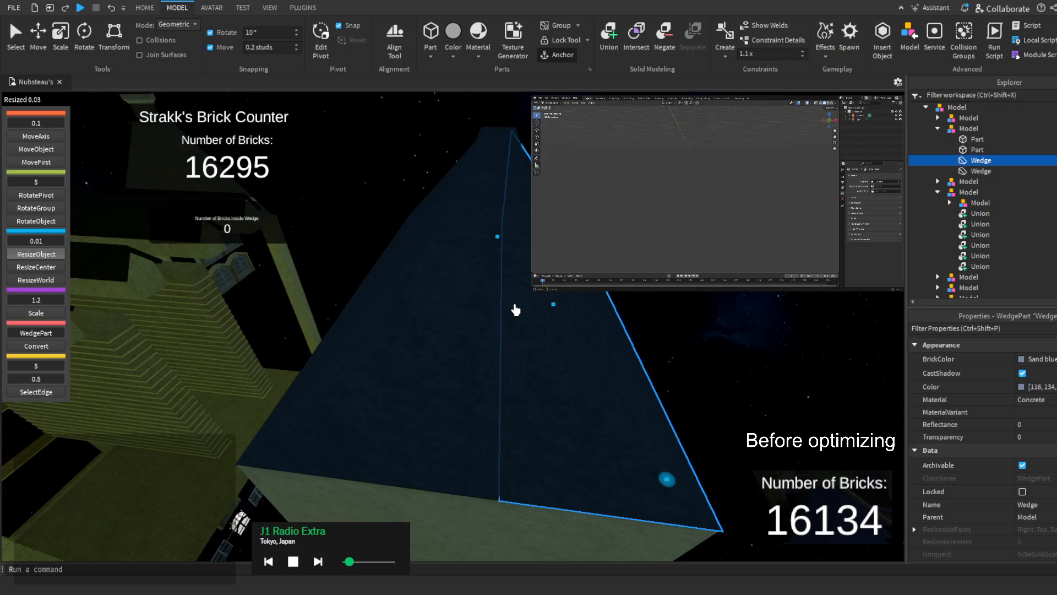
{"action": "right_click_drag", "start_coordinate": [542, 294], "coordinate": [542, 295]}
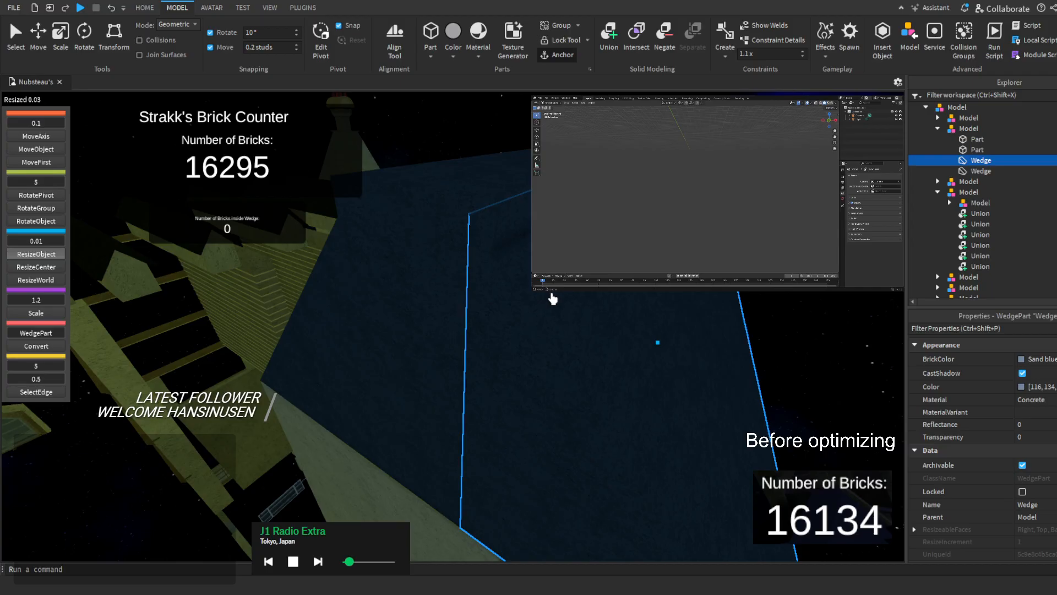
{"action": "right_click_drag", "start_coordinate": [552, 298], "coordinate": [552, 298]}
Union the blue roof's centre part with its two wedges
{"action": "left_click", "coordinate": [1031, 149], "text": "ctrl"}
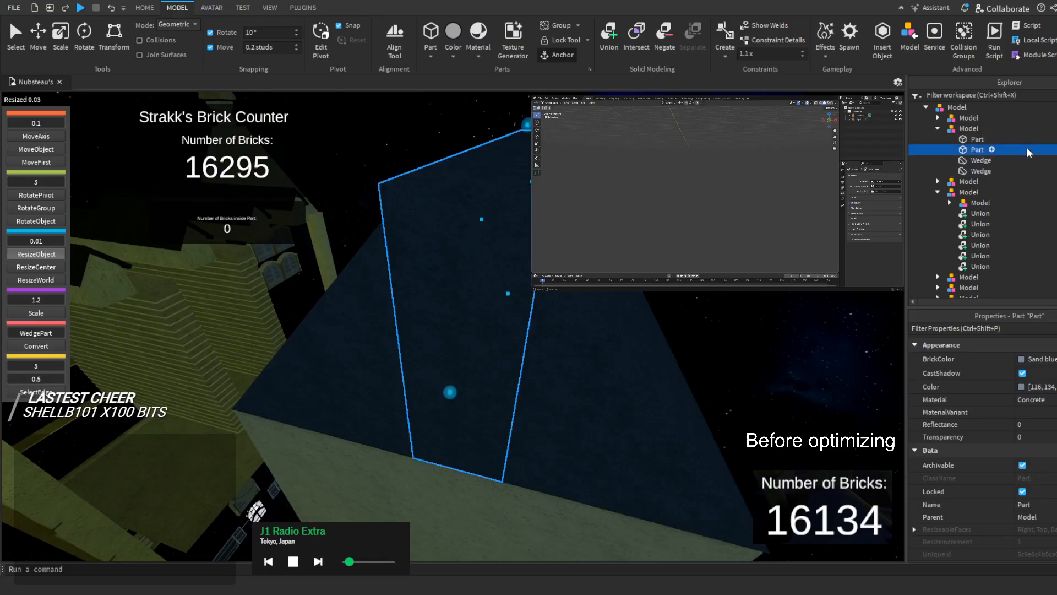
{"action": "left_click", "coordinate": [1008, 170], "text": "ctrl"}
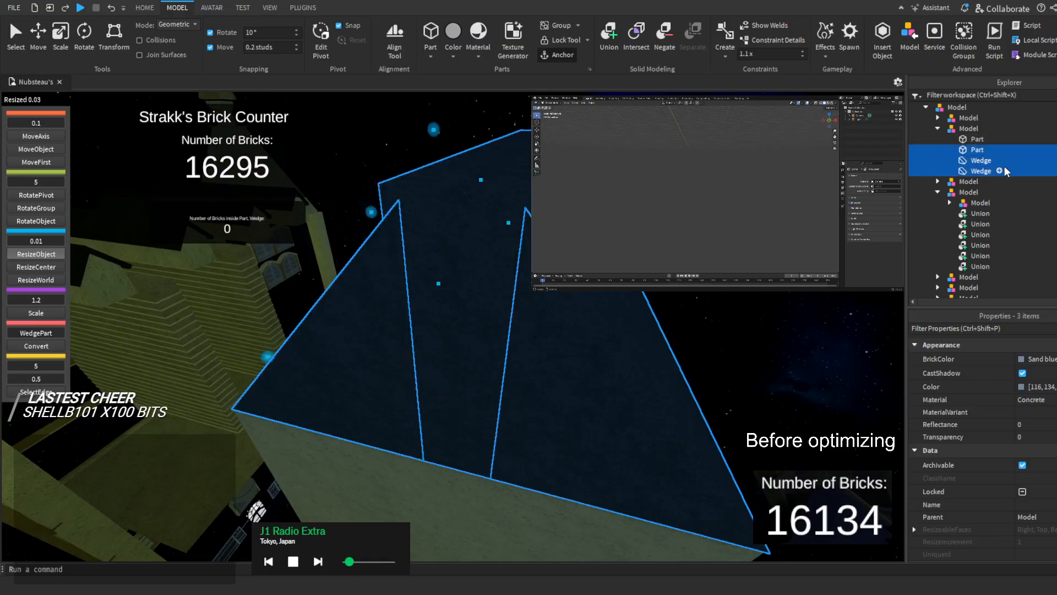
{"action": "left_click", "coordinate": [609, 30]}
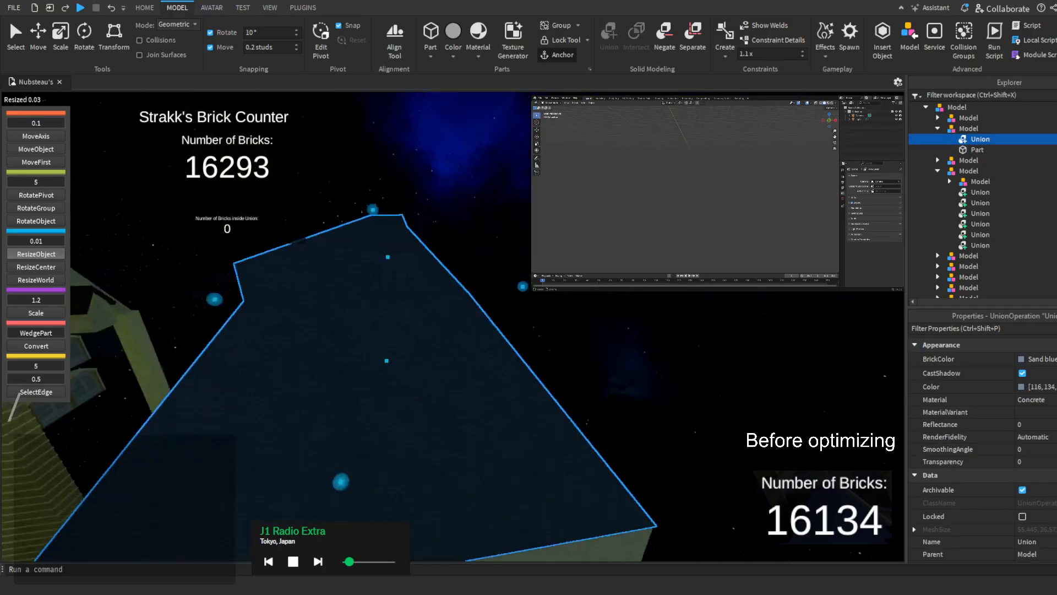
Set the move increment to 1 and move the roof union 72 off its building base with MoveFirst
{"action": "right_click_drag", "start_coordinate": [452, 326], "coordinate": [222, 143]}
{"action": "key", "text": "s"}
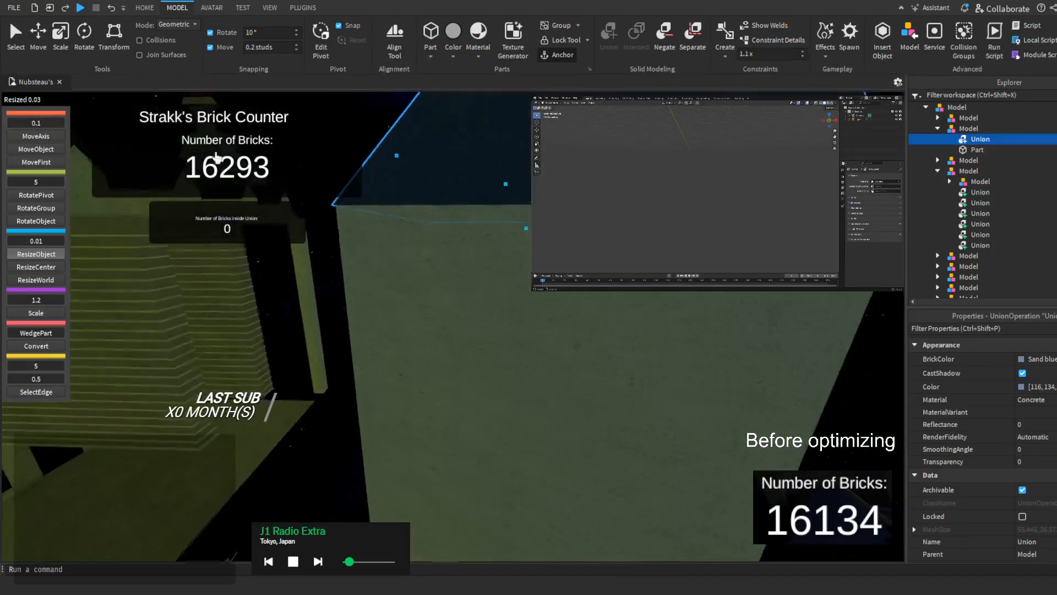
{"action": "left_click", "coordinate": [52, 165]}
{"action": "left_click", "coordinate": [41, 123]}
{"action": "type", "text": "1"}
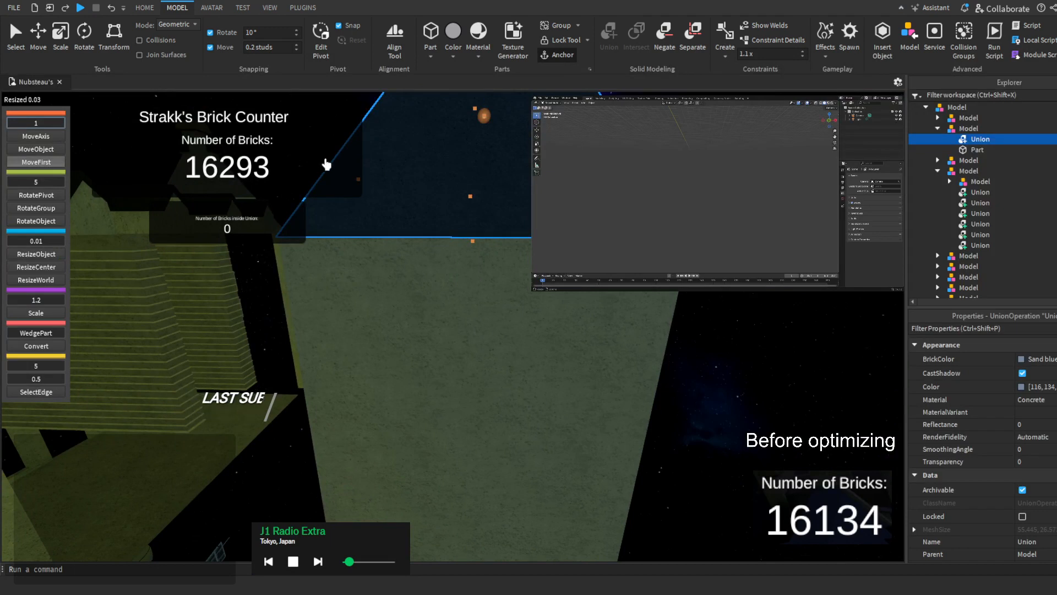
{"action": "right_click_drag", "start_coordinate": [343, 171], "coordinate": [380, 175]}
{"action": "key", "text": "d"}
{"action": "left_click_drag", "start_coordinate": [411, 195], "coordinate": [551, 220]}
{"action": "key", "text": "a"}
{"action": "right_click_drag", "start_coordinate": [496, 275], "coordinate": [545, 233]}
{"action": "key", "text": "e"}
{"action": "right_click_drag", "start_coordinate": [453, 387], "coordinate": [452, 440]}
{"action": "key", "text": "a"}
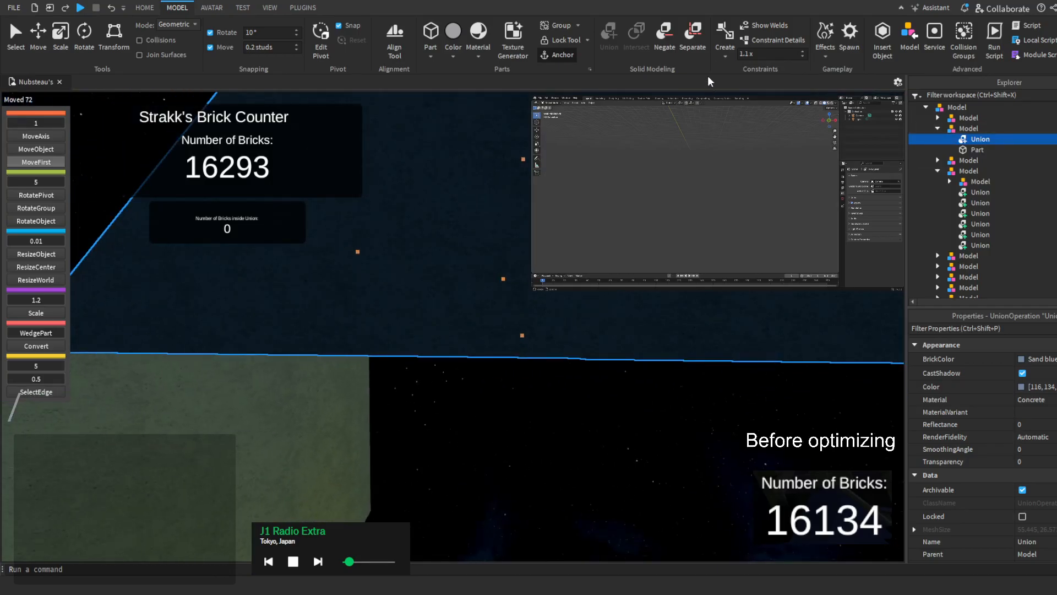
Separate the roof union into its parts and resize the first wedge by 0.04 at its underside with ResizeObject
{"action": "left_click", "coordinate": [694, 44]}
{"action": "left_click", "coordinate": [1030, 171]}
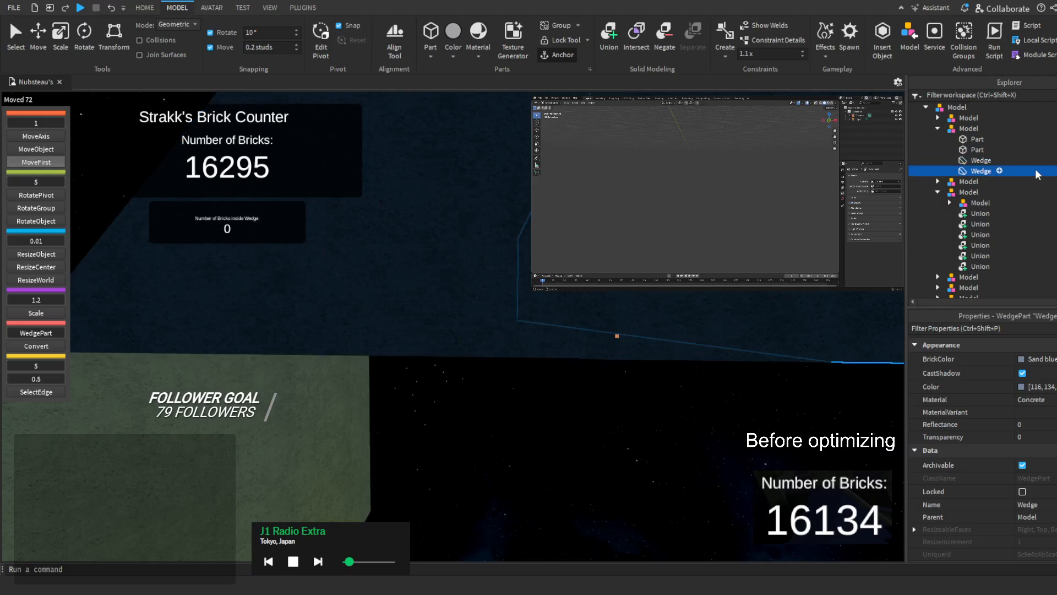
{"action": "left_click", "coordinate": [1024, 160]}
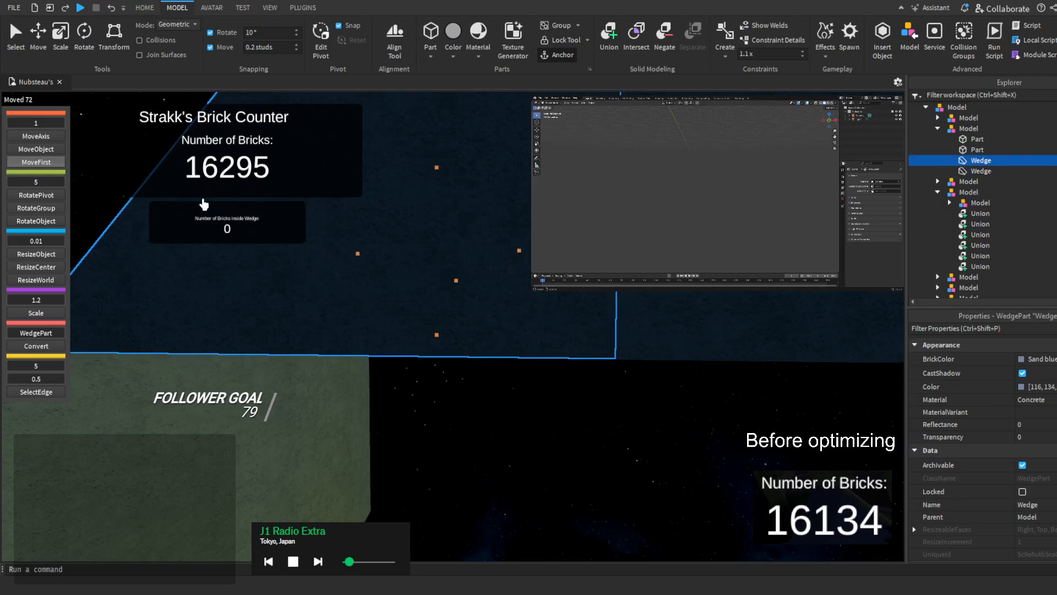
{"action": "left_click", "coordinate": [60, 259]}
{"action": "right_click_drag", "start_coordinate": [311, 309], "coordinate": [312, 308]}
{"action": "right_click_drag", "start_coordinate": [303, 362], "coordinate": [303, 362]}
{"action": "left_click", "coordinate": [200, 392]}
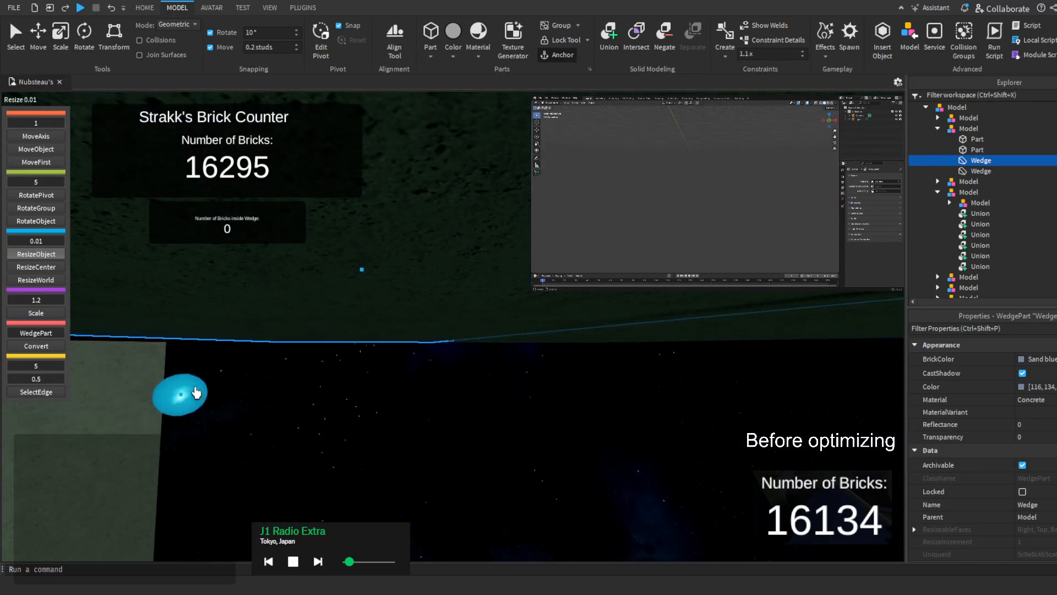
{"action": "left_click_drag", "start_coordinate": [197, 393], "coordinate": [188, 395]}
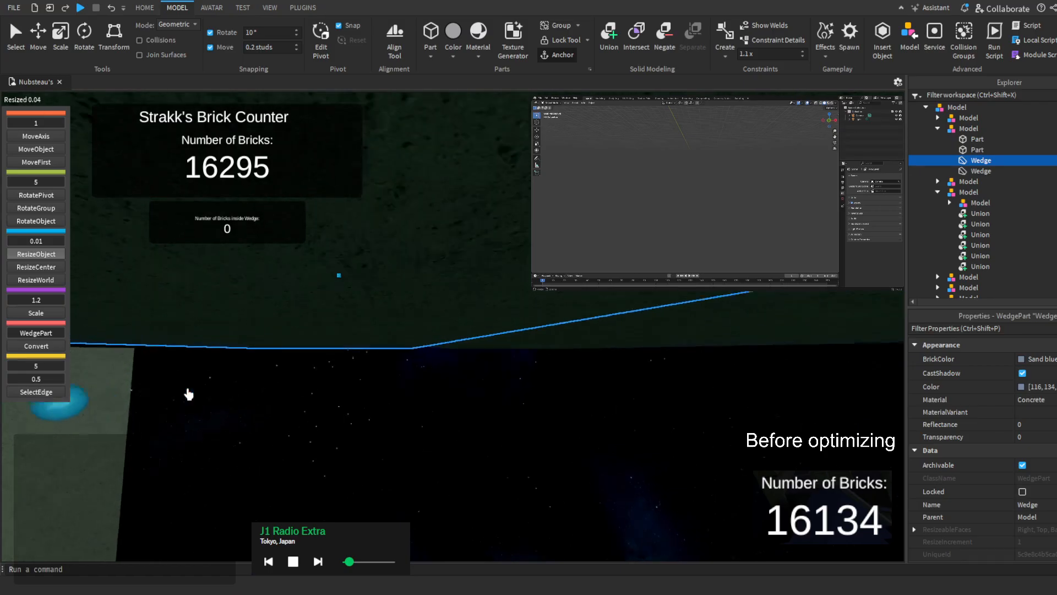
Fine-tune the first roof wedge's size by another 0.01
{"action": "right_click_drag", "start_coordinate": [189, 394], "coordinate": [189, 394]}
{"action": "key", "text": "w"}
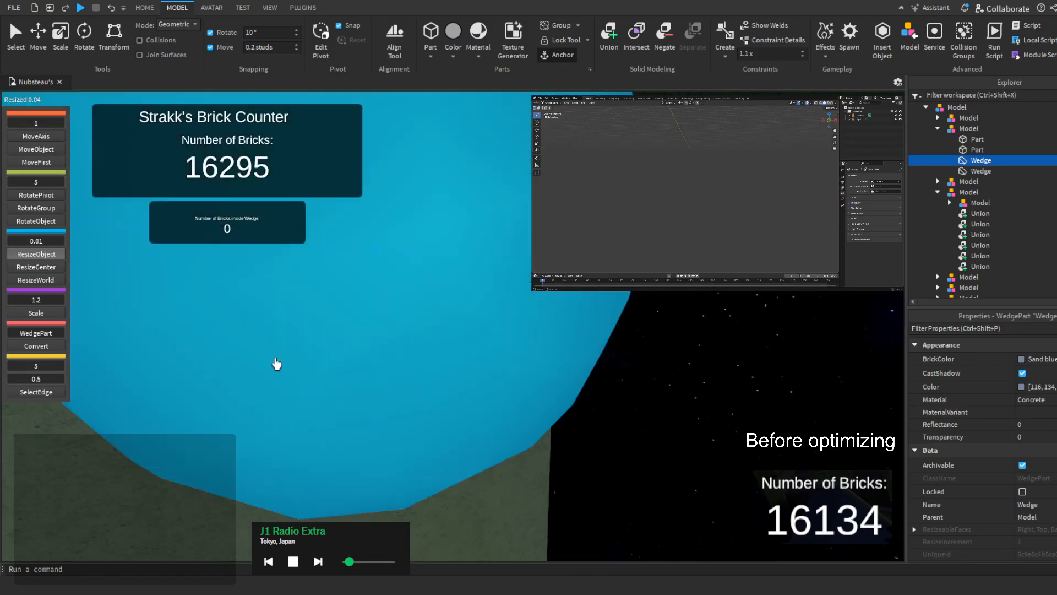
{"action": "left_click_drag", "start_coordinate": [328, 345], "coordinate": [332, 344]}
{"action": "key", "text": "s"}
{"action": "right_click_drag", "start_coordinate": [332, 344], "coordinate": [332, 344]}
Union the centre roof part with both wedges and move the union 72 back onto the building base with MoveFirst
{"action": "left_click", "coordinate": [1024, 150], "text": "ctrl"}
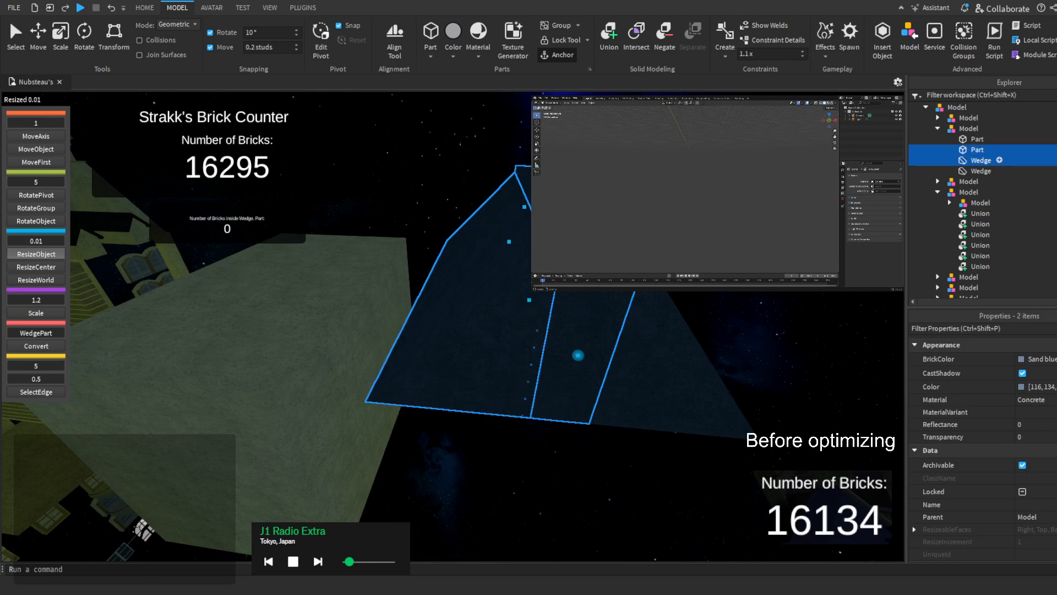
{"action": "left_click", "coordinate": [1037, 172], "text": "ctrl"}
{"action": "left_click", "coordinate": [608, 42]}
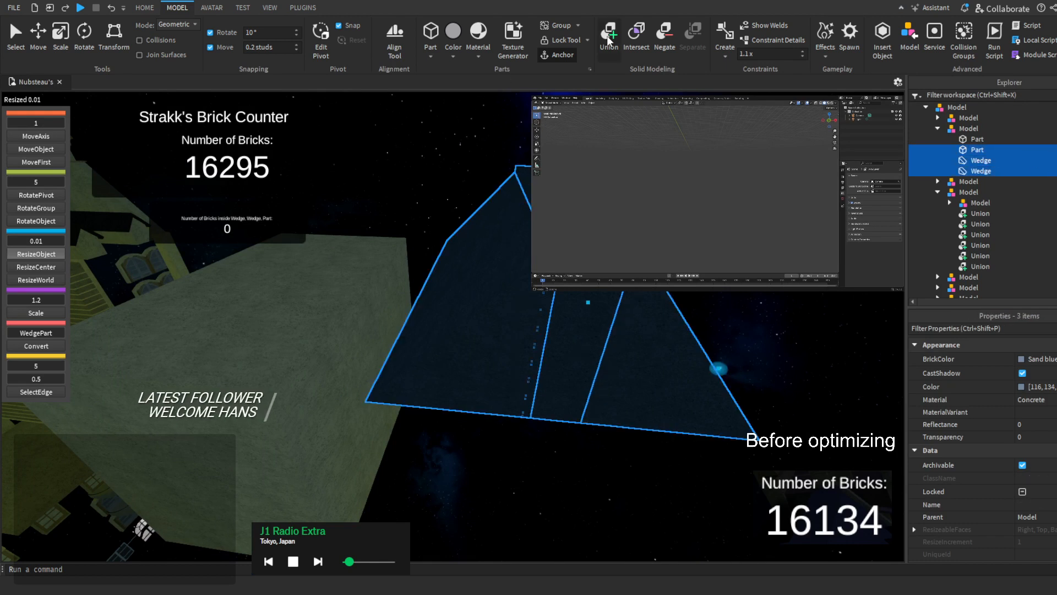
{"action": "left_click", "coordinate": [44, 162]}
{"action": "left_click_drag", "start_coordinate": [484, 245], "coordinate": [317, 300]}
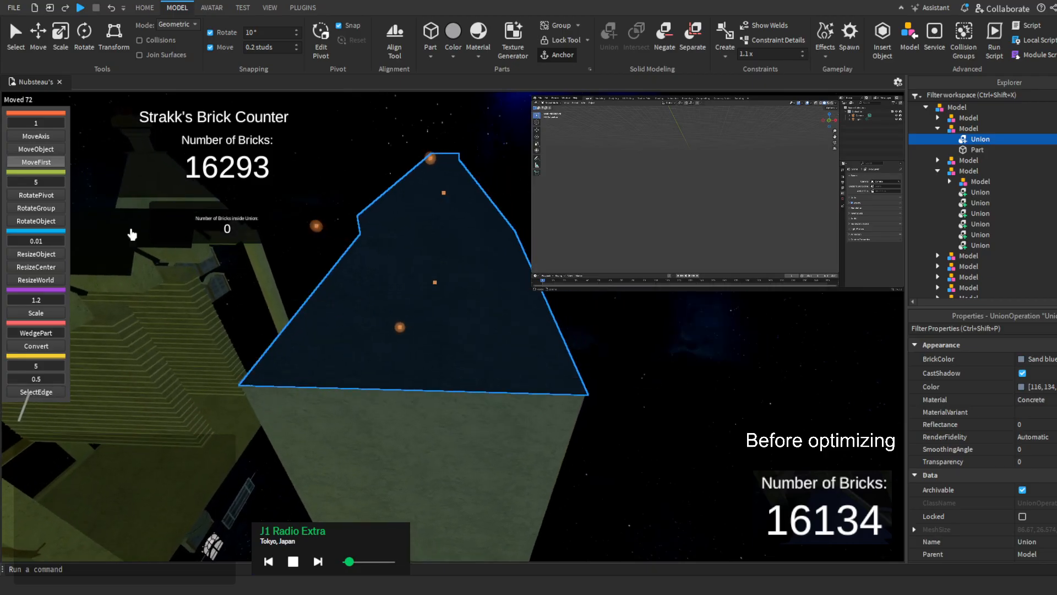
Set the move increment to 50 and move the roof union 100 sideways, clear of the building base
{"action": "key", "text": "d"}
{"action": "left_click", "coordinate": [56, 123]}
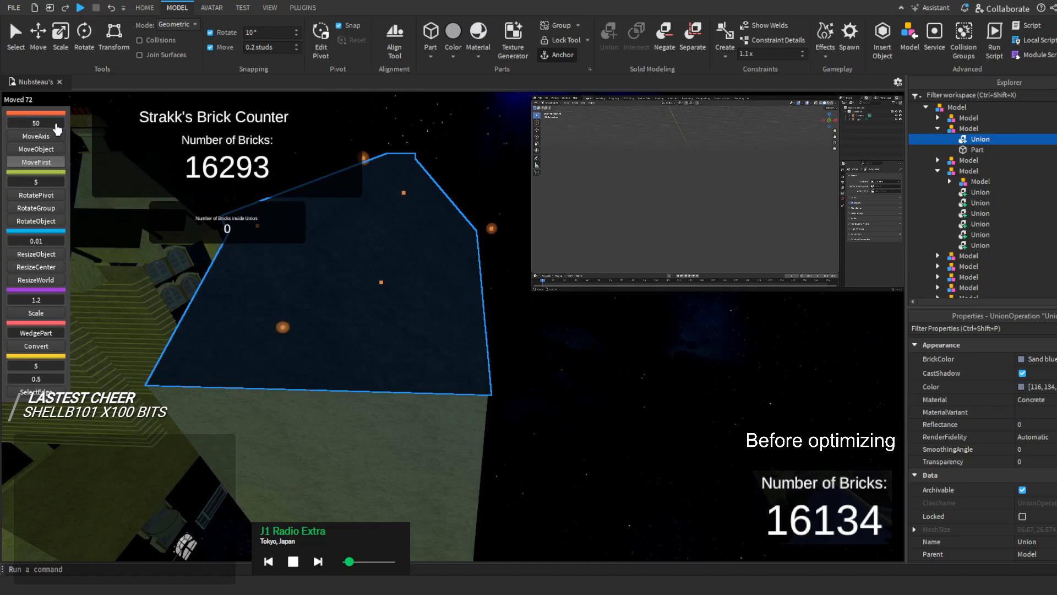
{"action": "key", "text": "d"}
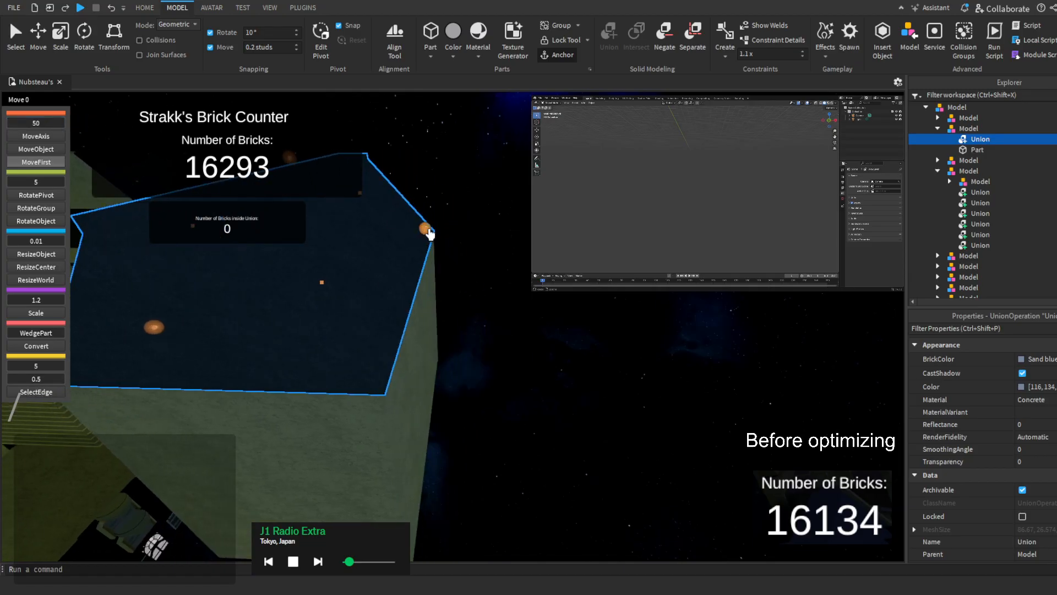
{"action": "key", "text": "d"}
{"action": "left_click_drag", "start_coordinate": [430, 233], "coordinate": [757, 233]}
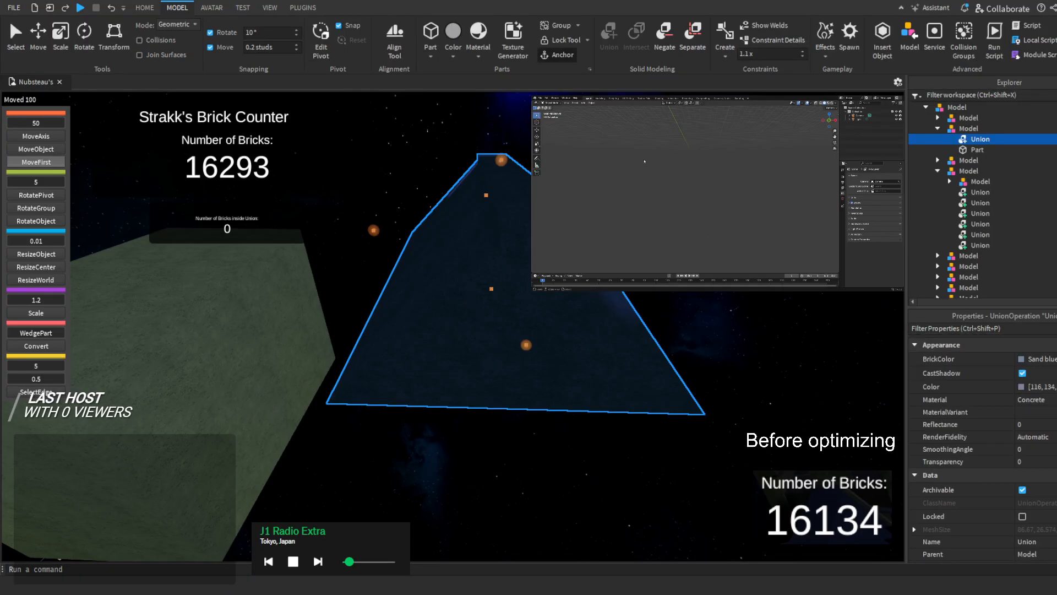
Switch to Blender and import the blue roof's mesh file into the empty scene
{"action": "middle_click_drag", "start_coordinate": [655, 171], "coordinate": [596, 215]}
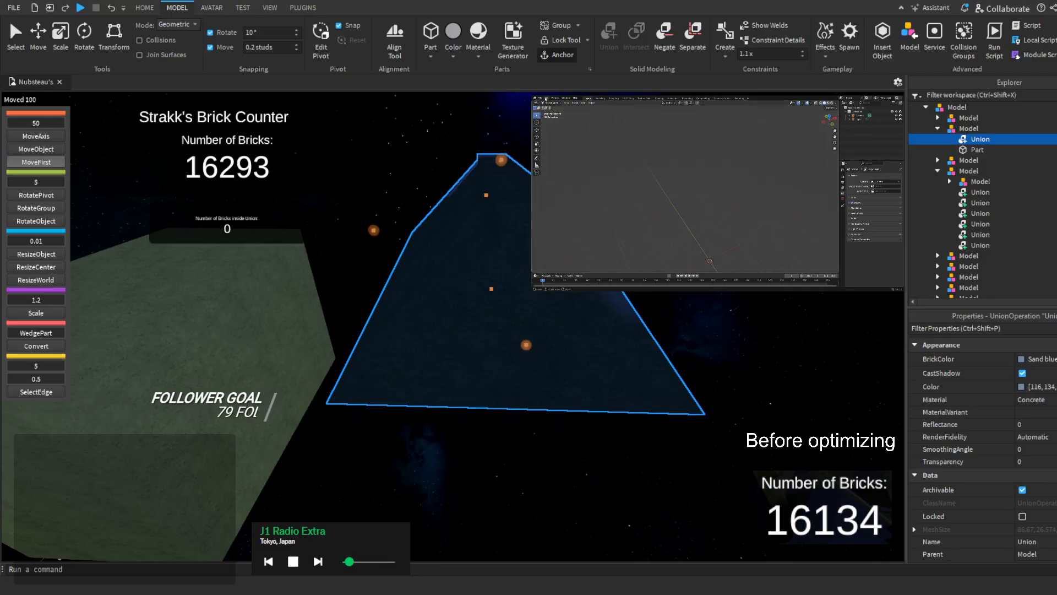
{"action": "left_click", "coordinate": [540, 102]}
{"action": "mouse_move", "coordinate": [556, 152]}
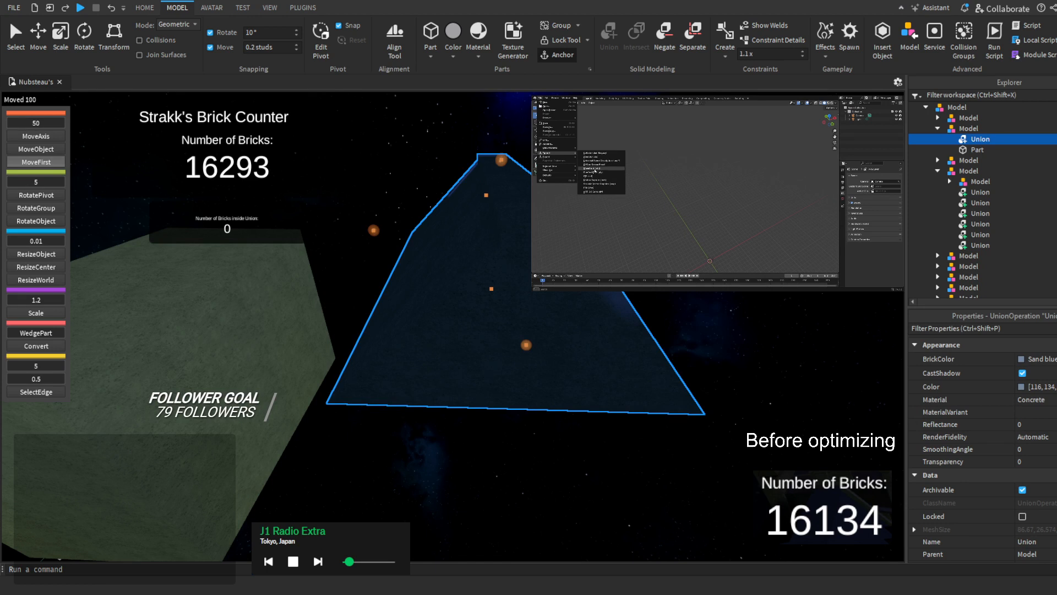
{"action": "left_click", "coordinate": [595, 169]}
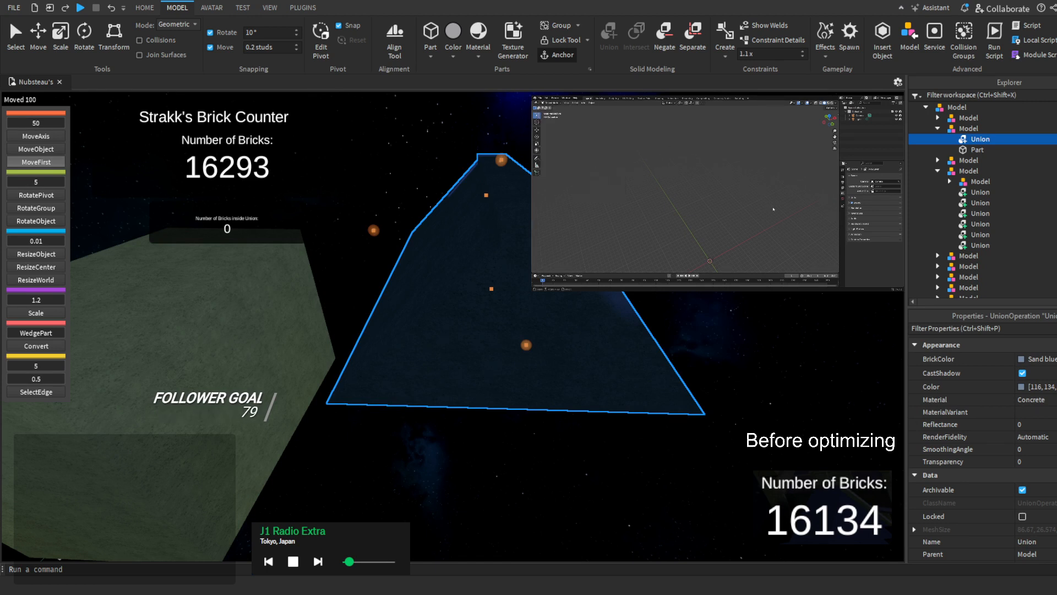
{"action": "left_click", "coordinate": [774, 257]}
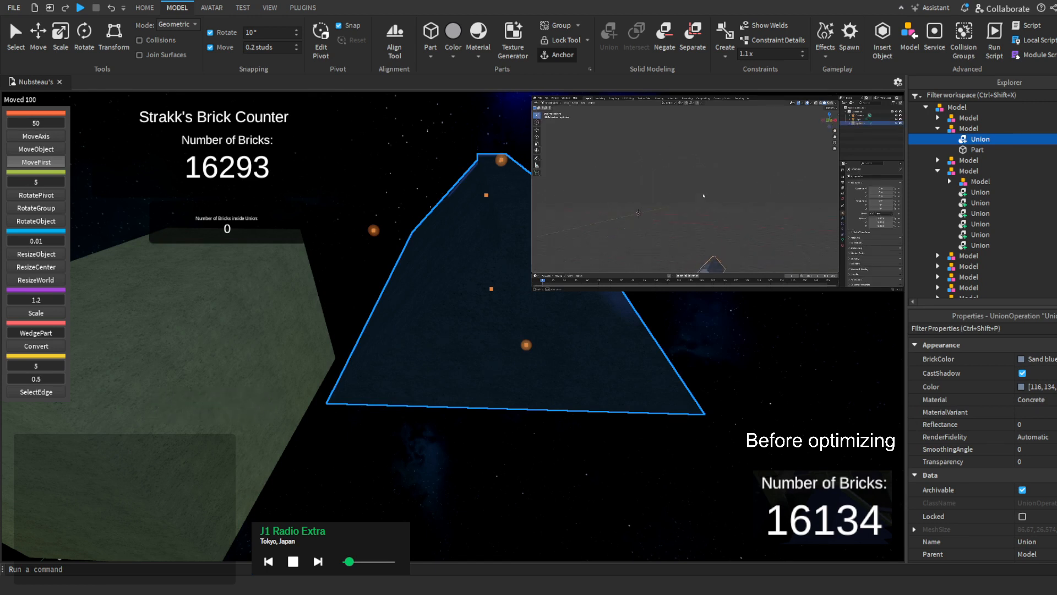
{"action": "scroll", "coordinate": [689, 176], "scroll_direction": "up", "scroll_amount": 5}
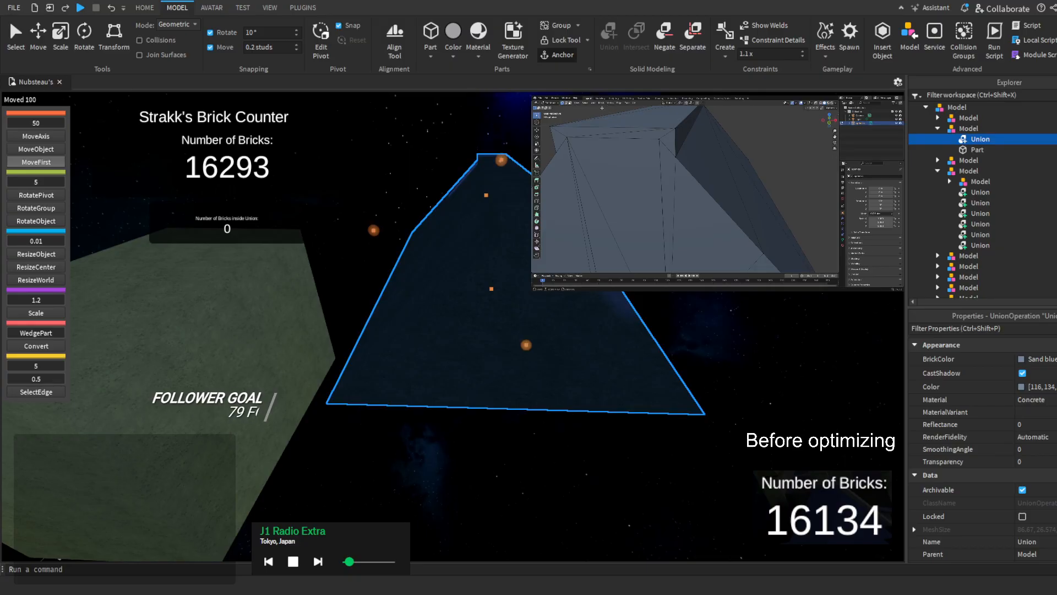
Run the Decimate Geometry clean-up on the imported roof mesh, expand its options and inspect the mesh
{"action": "left_click", "coordinate": [602, 103]}
{"action": "mouse_move", "coordinate": [607, 104]}
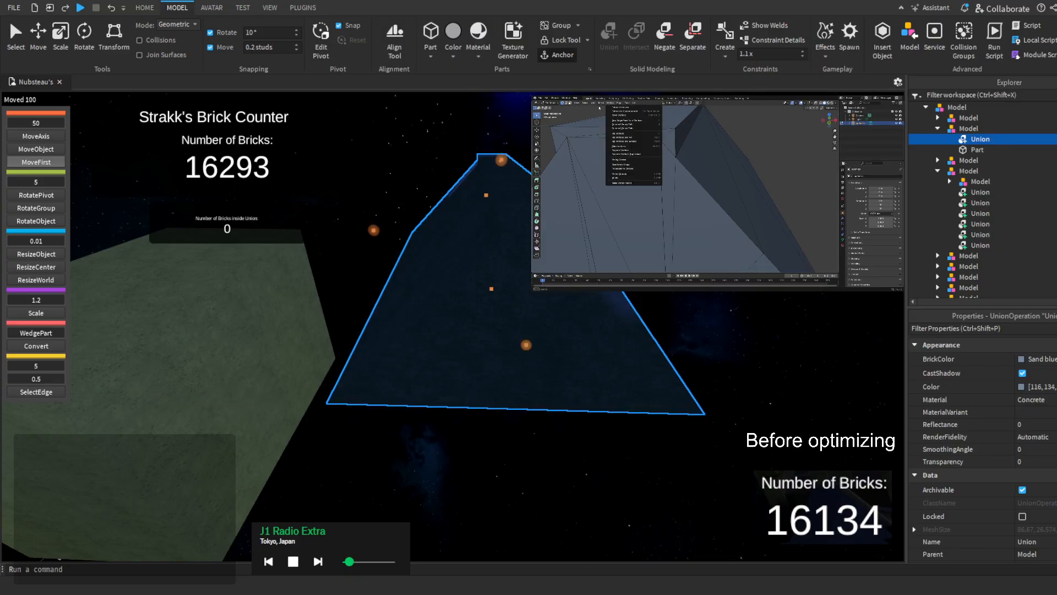
{"action": "mouse_move", "coordinate": [613, 170]}
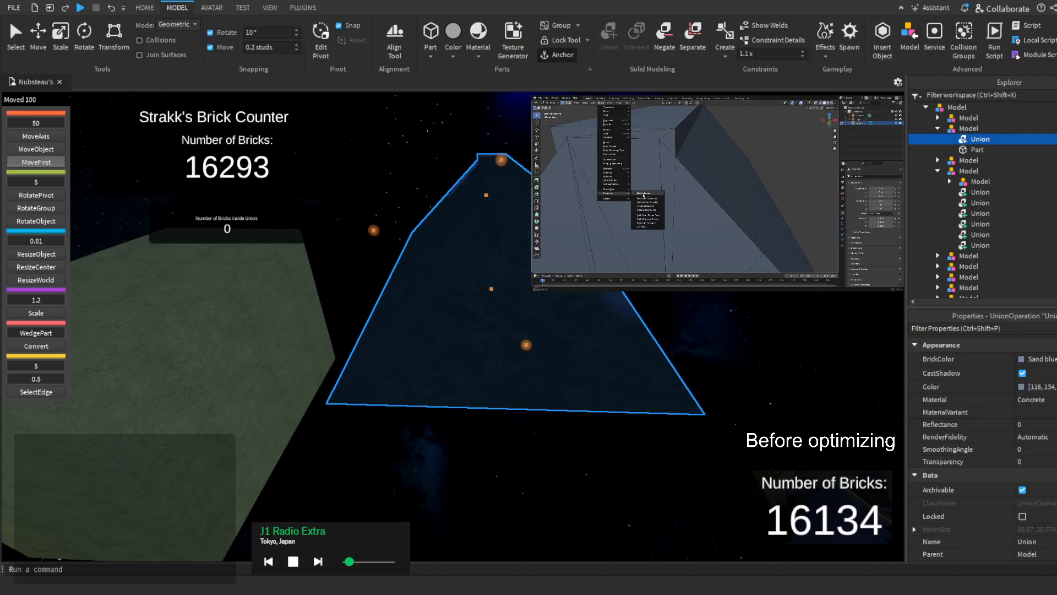
{"action": "left_click", "coordinate": [643, 199]}
{"action": "left_click", "coordinate": [559, 269]}
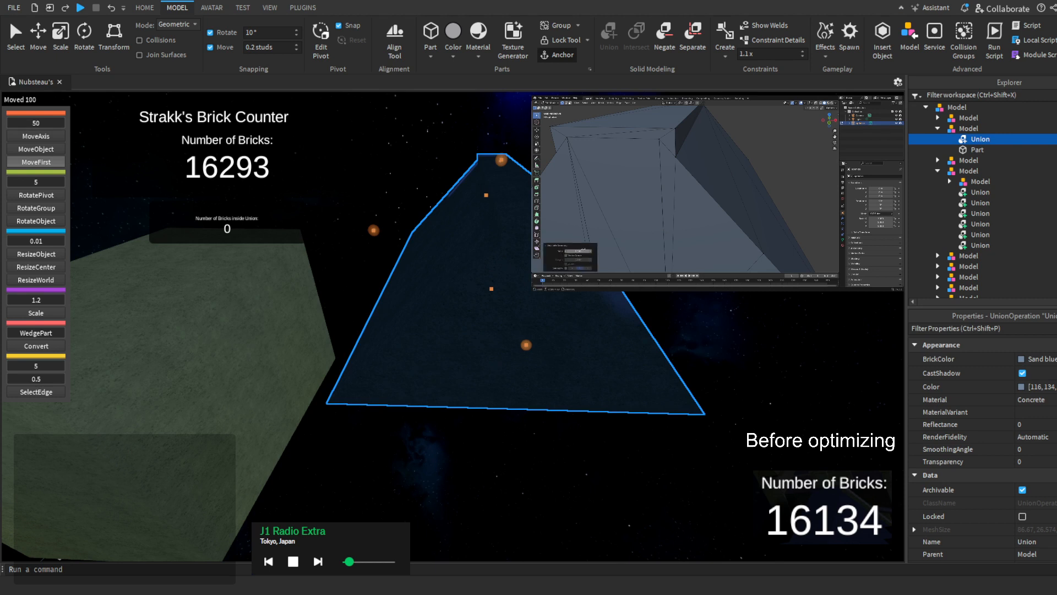
{"action": "scroll", "coordinate": [623, 226], "scroll_direction": "down", "scroll_amount": 5}
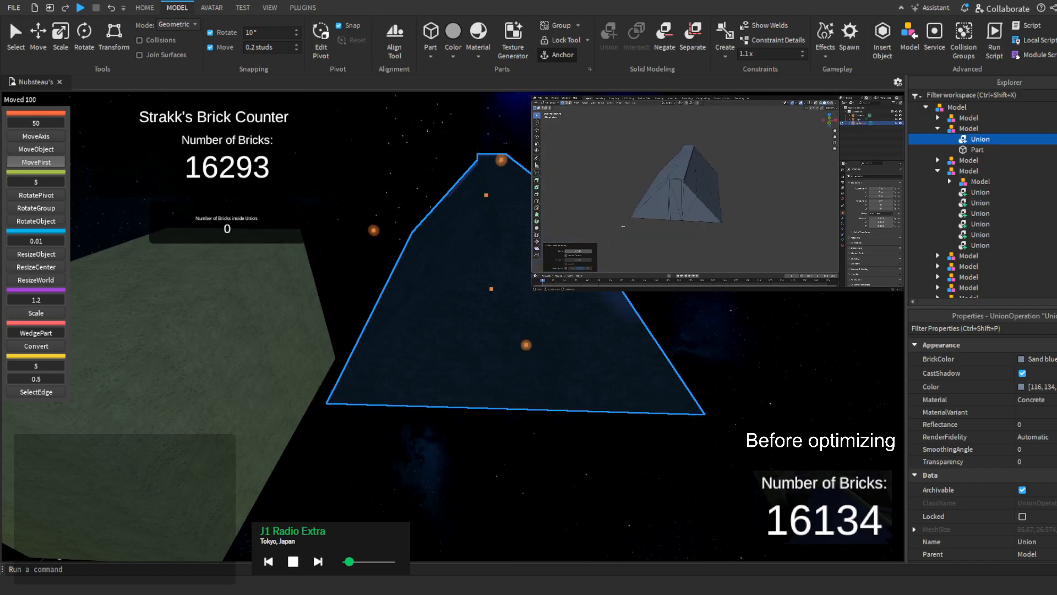
{"action": "scroll", "coordinate": [603, 237], "scroll_direction": "up", "scroll_amount": 5}
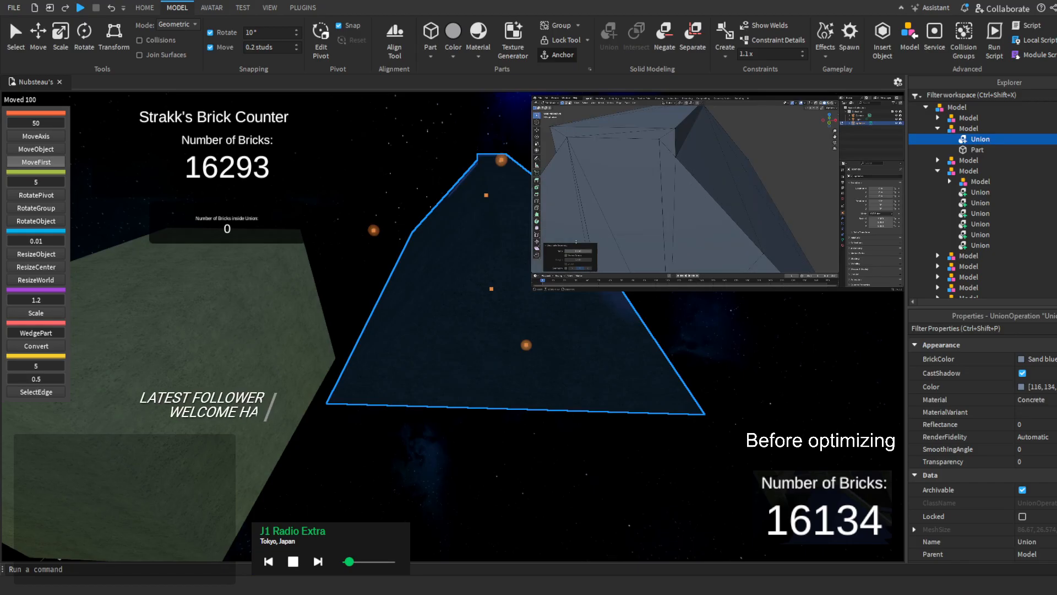
{"action": "scroll", "coordinate": [589, 242], "scroll_direction": "down", "scroll_amount": 5}
{"action": "scroll", "coordinate": [641, 211], "scroll_direction": "down", "scroll_amount": 2}
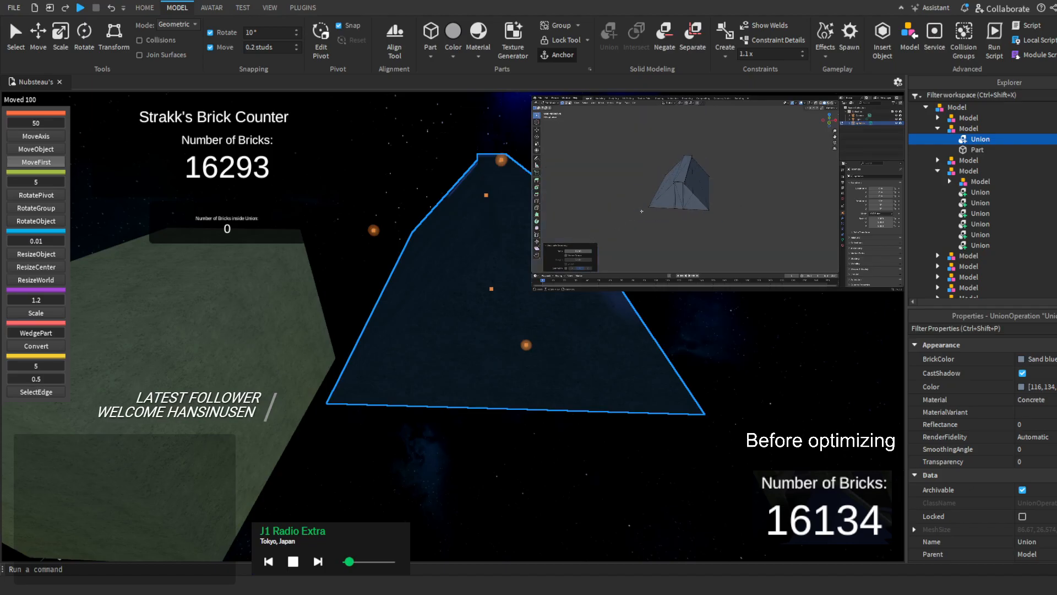
Run the Decimate Geometry clean-up on all of the roof mesh again and adjust its ratio in the operation's settings
{"action": "key", "text": "a"}
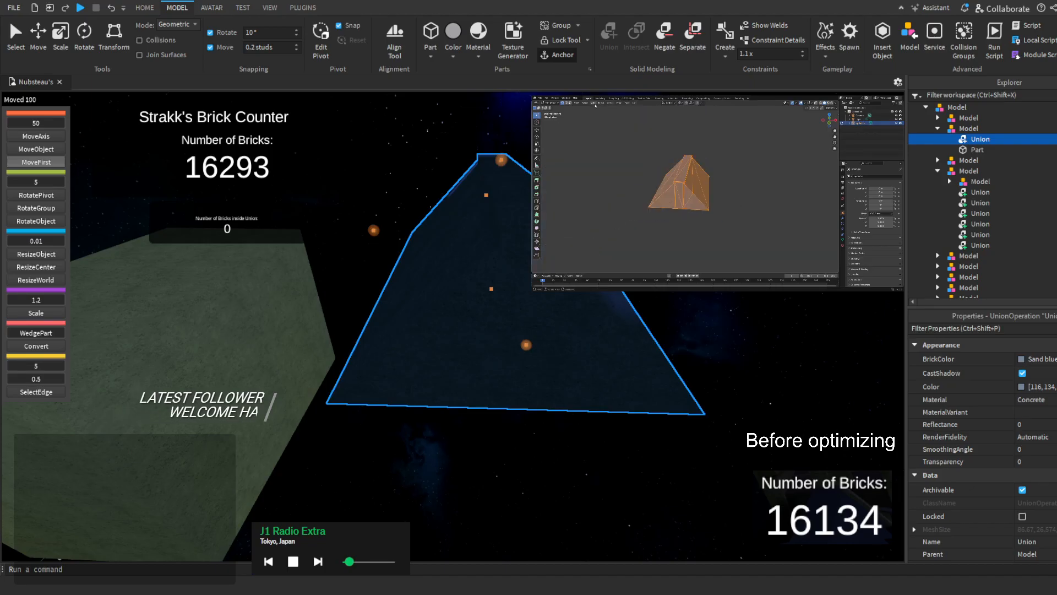
{"action": "left_click", "coordinate": [599, 104]}
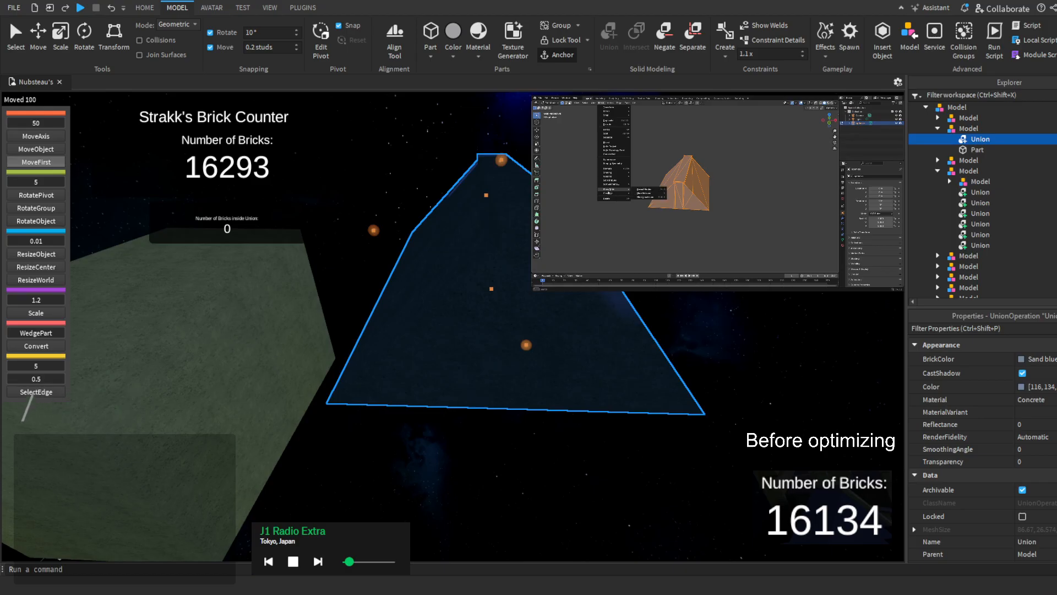
{"action": "mouse_move", "coordinate": [609, 194]}
{"action": "left_click", "coordinate": [645, 199]}
{"action": "scroll", "coordinate": [657, 190], "scroll_direction": "up", "scroll_amount": 5}
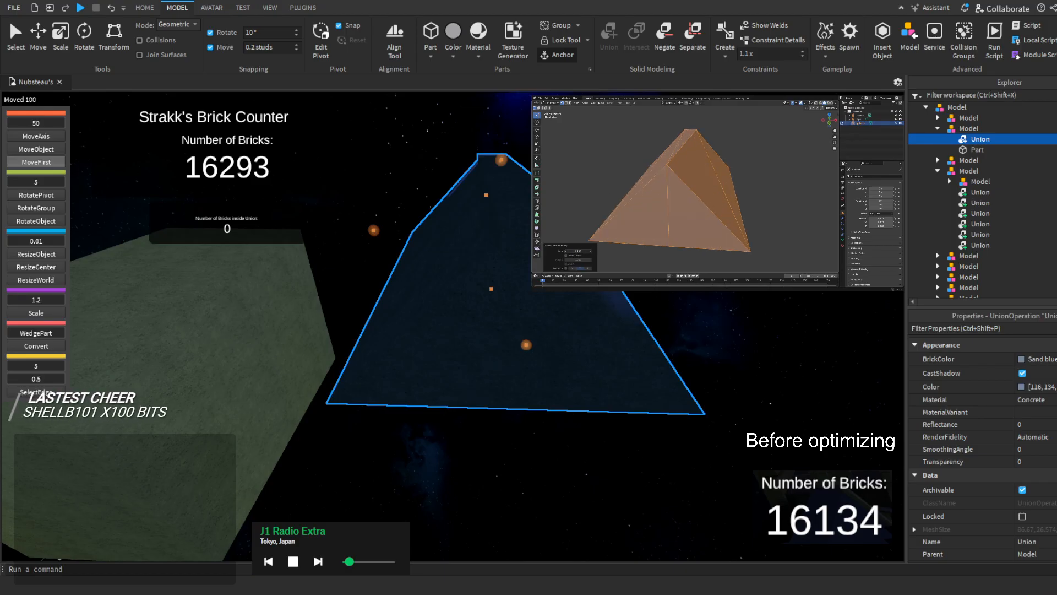
{"action": "left_click_drag", "start_coordinate": [581, 250], "coordinate": [586, 250]}
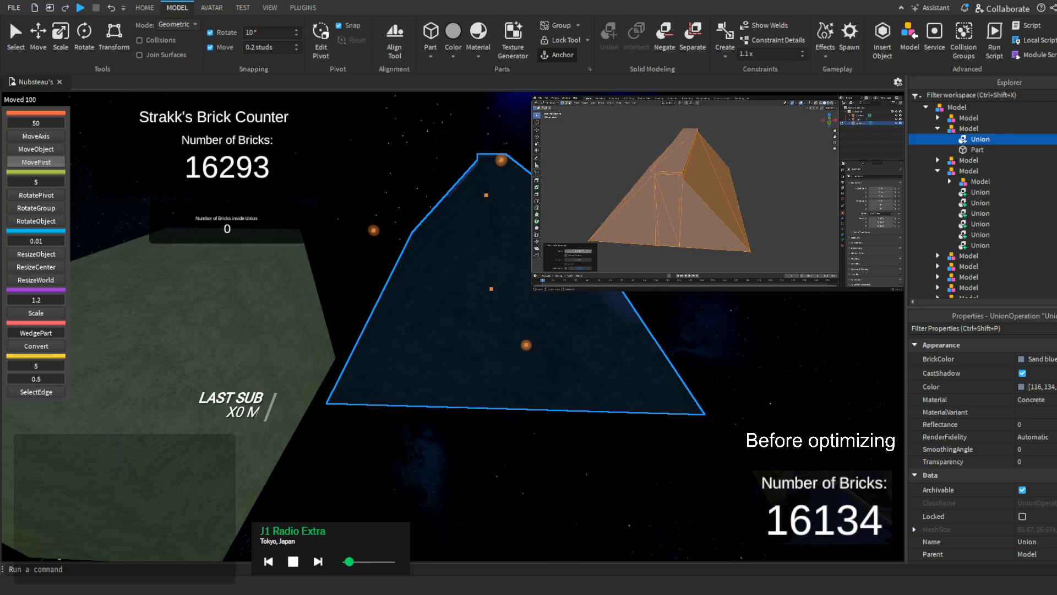
Check the decimated roof mesh up close, return to Object Mode and export it as a mesh file
{"action": "scroll", "coordinate": [616, 187], "scroll_direction": "up", "scroll_amount": 4}
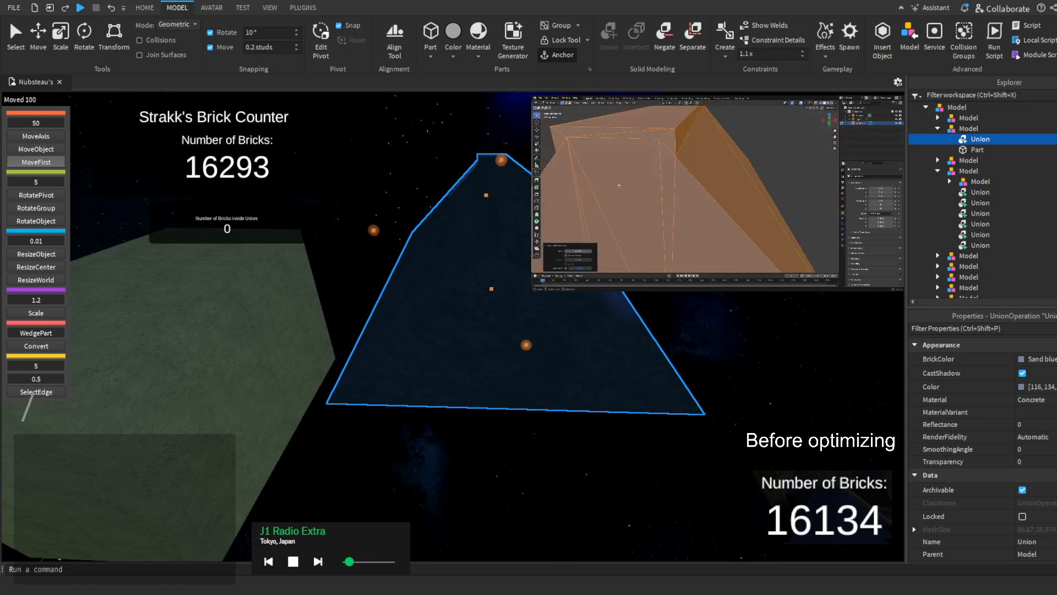
{"action": "scroll", "coordinate": [631, 172], "scroll_direction": "down", "scroll_amount": 5}
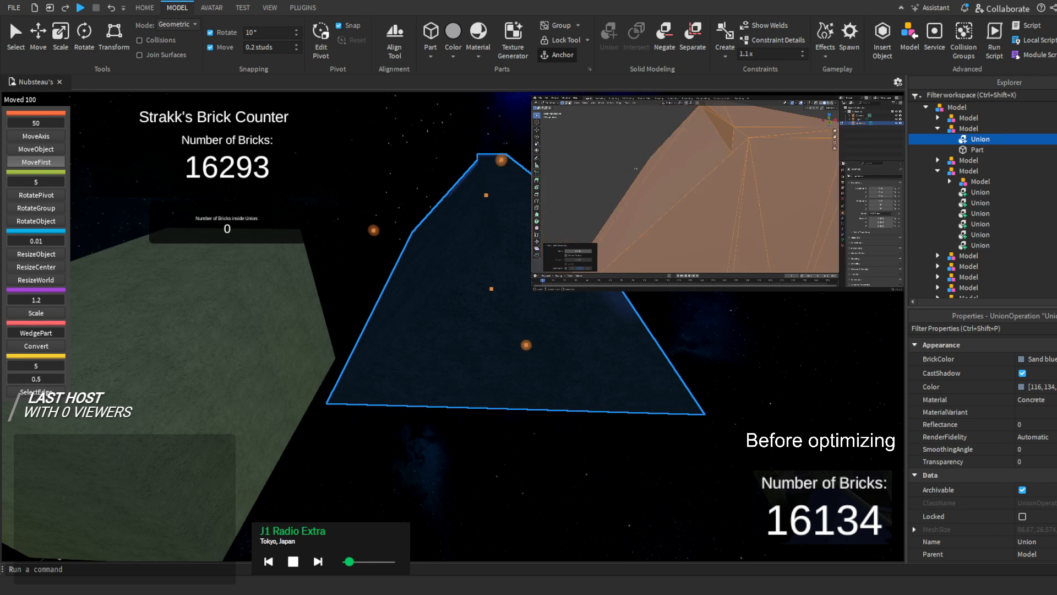
{"action": "middle_click_drag", "start_coordinate": [668, 169], "coordinate": [653, 165]}
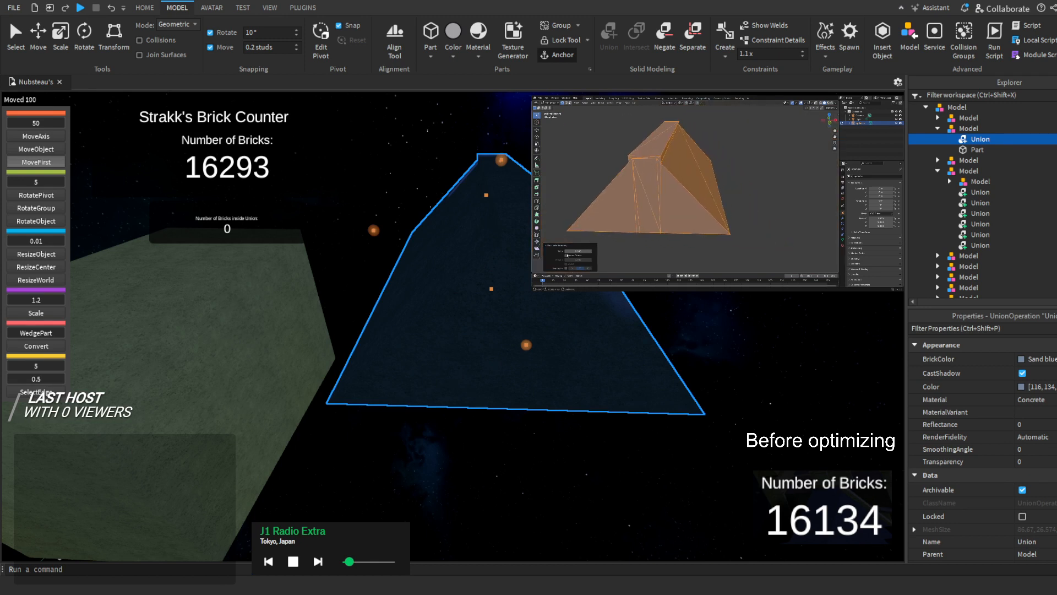
{"action": "key", "text": "Tab"}
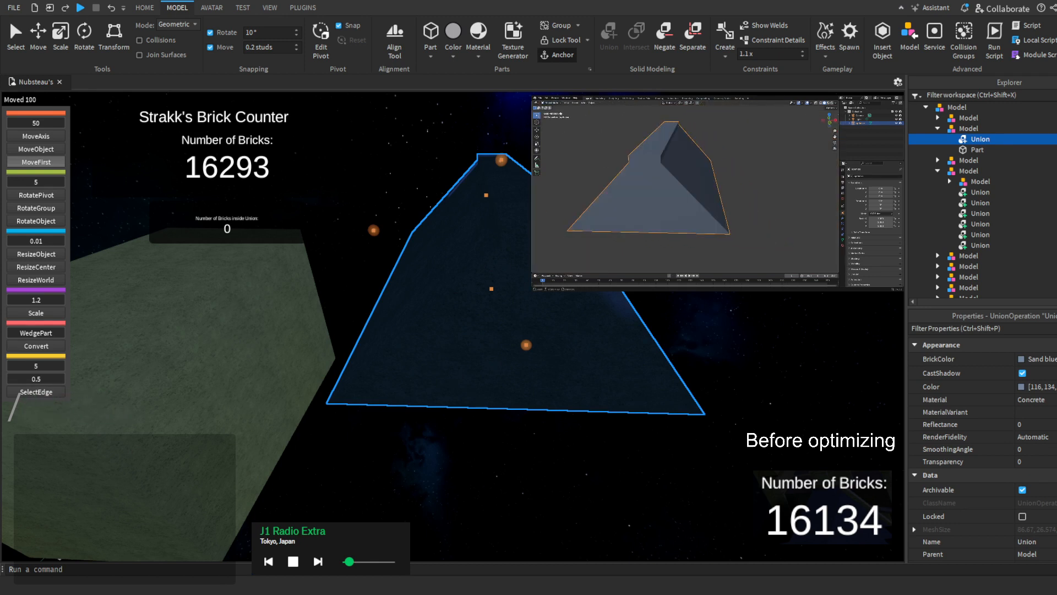
{"action": "middle_click_drag", "start_coordinate": [673, 180], "coordinate": [639, 161]}
{"action": "left_click", "coordinate": [541, 98]}
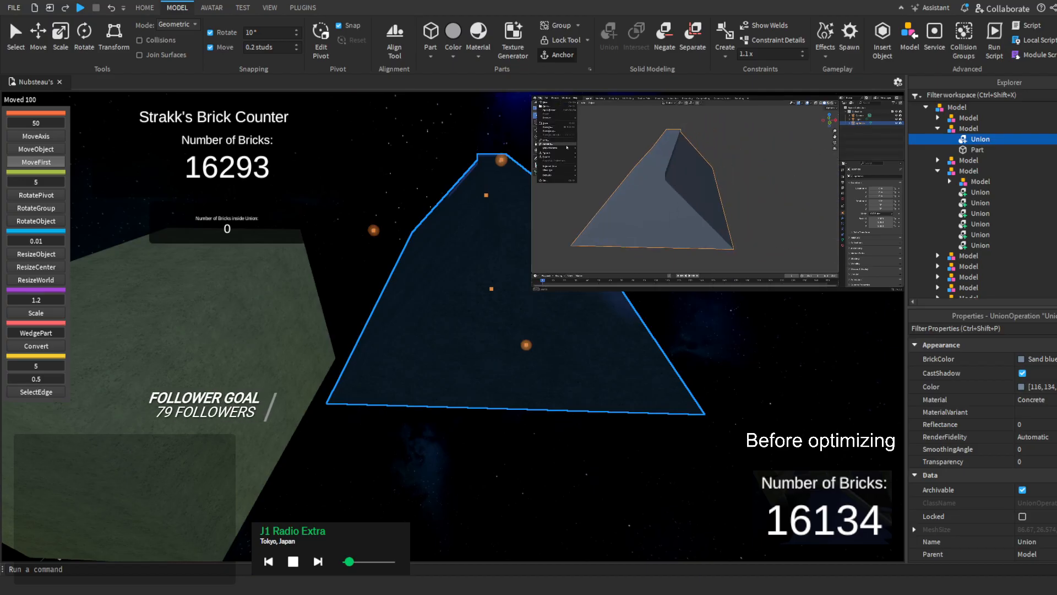
{"action": "mouse_move", "coordinate": [546, 157]}
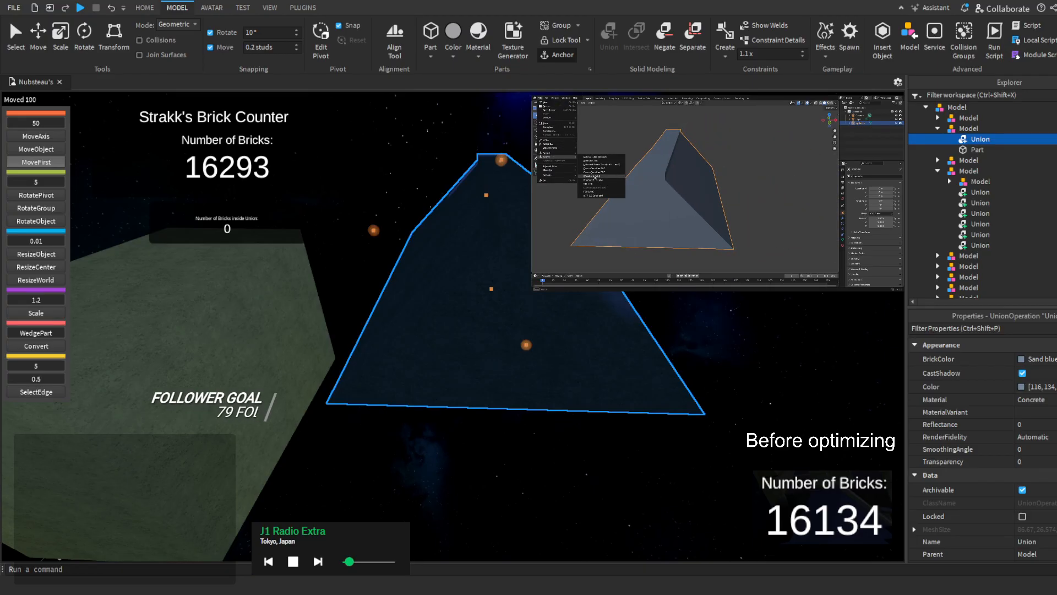
{"action": "left_click", "coordinate": [595, 180]}
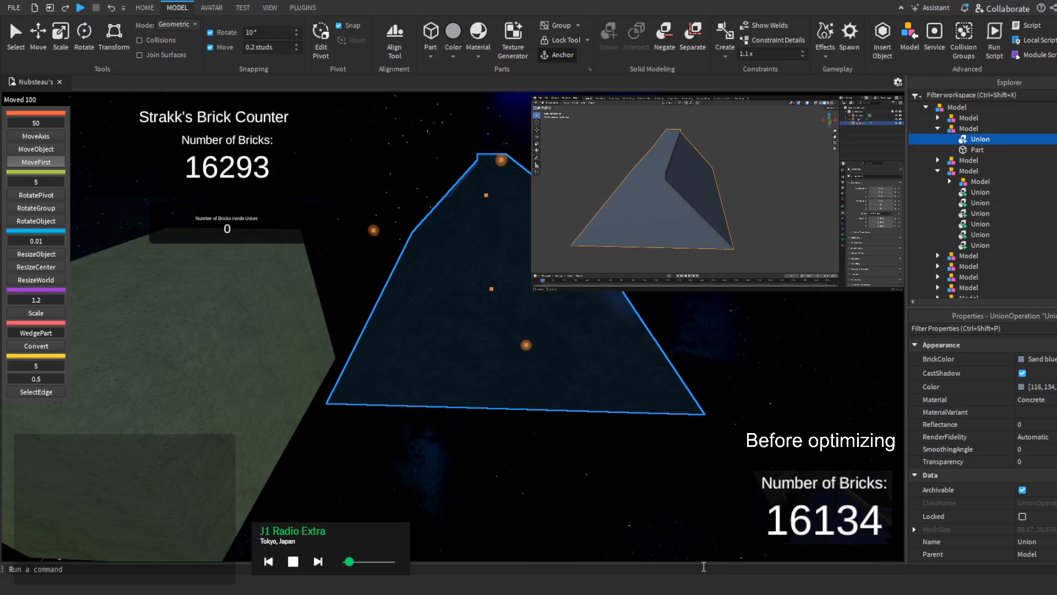
Switch back to Roblox Studio and import the exported roof mesh as the model "optimize"
{"action": "right_click_drag", "start_coordinate": [606, 404], "coordinate": [605, 404]}
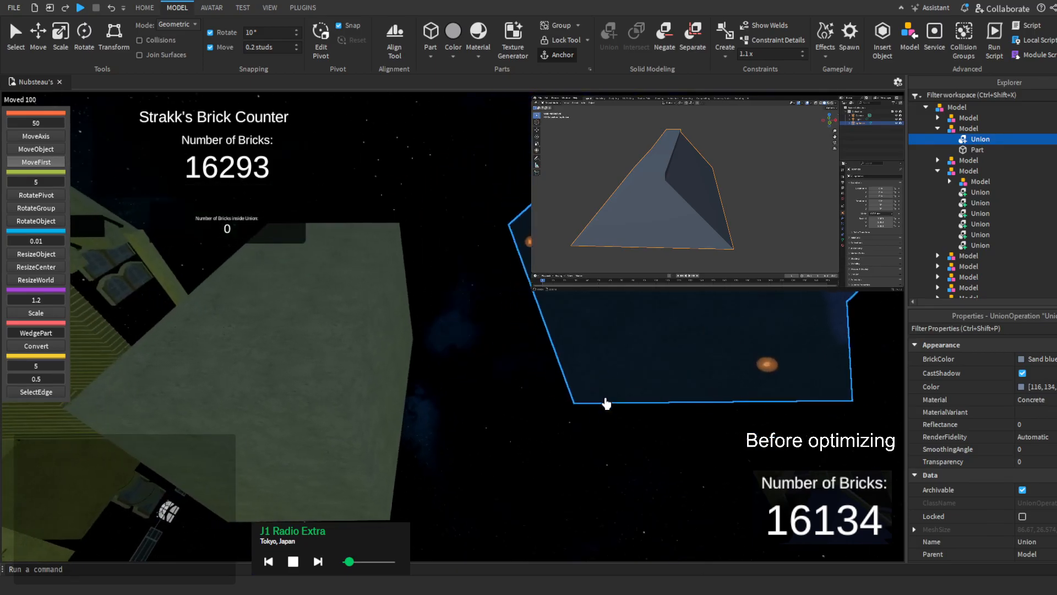
{"action": "key", "text": "a"}
{"action": "key", "text": "d"}
{"action": "key", "text": "a"}
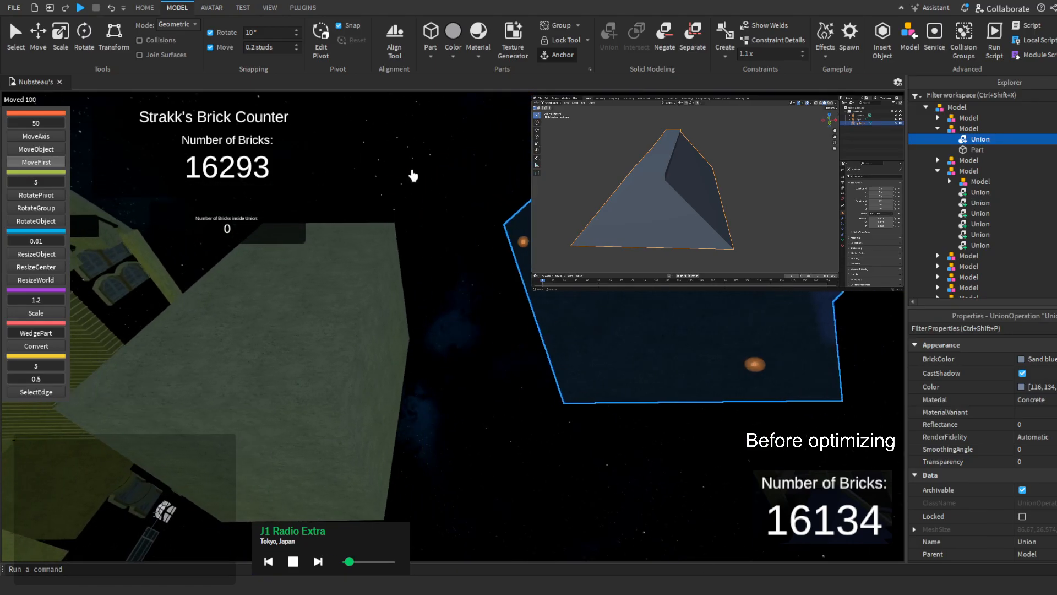
{"action": "key", "text": "e"}
{"action": "key", "text": "d"}
{"action": "key", "text": "w"}
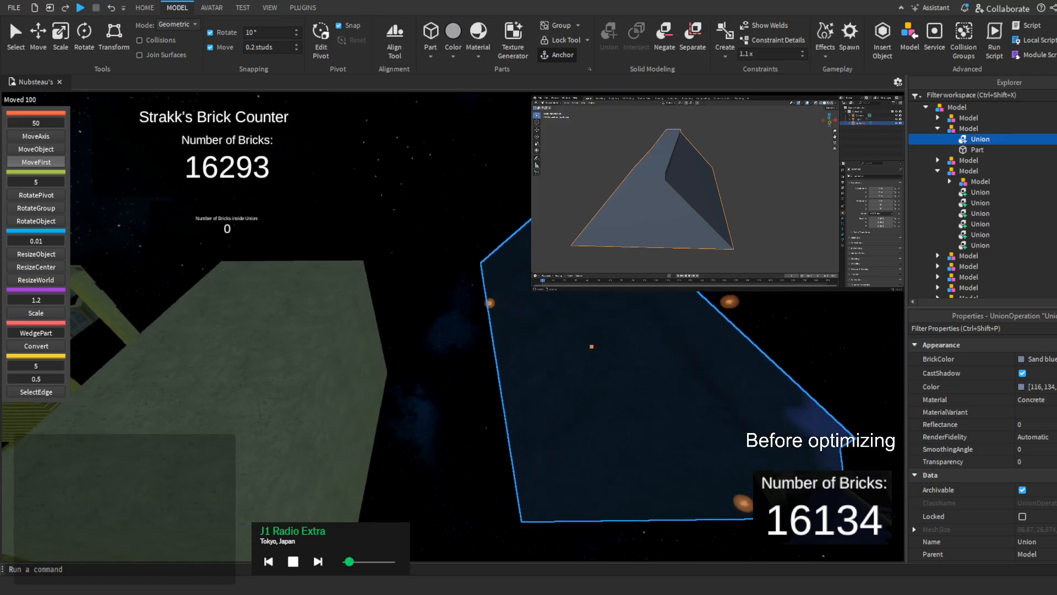
{"action": "key", "text": "a"}
{"action": "key", "text": "q"}
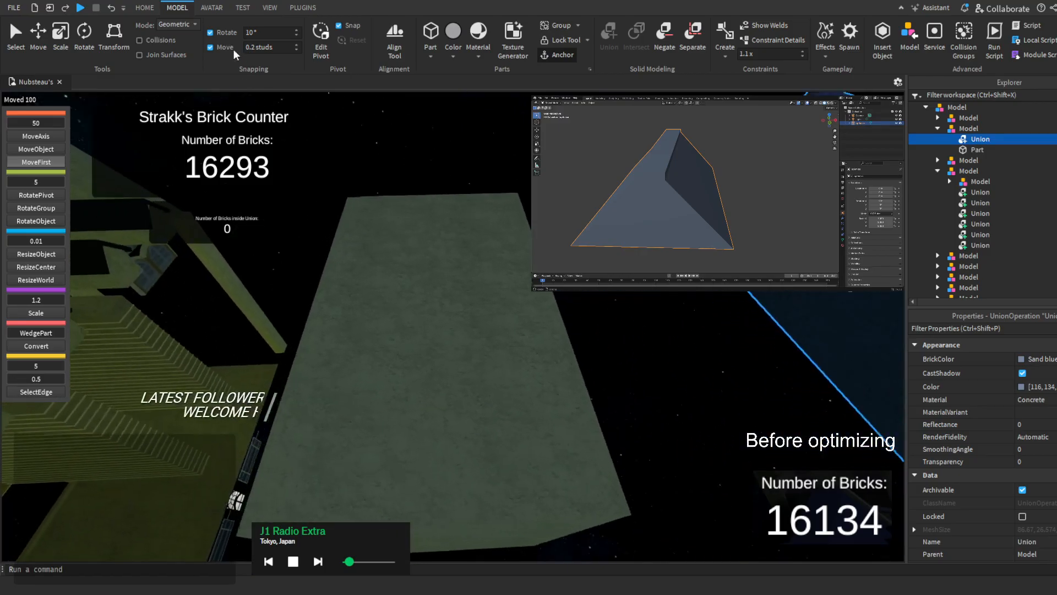
{"action": "left_click", "coordinate": [144, 7]}
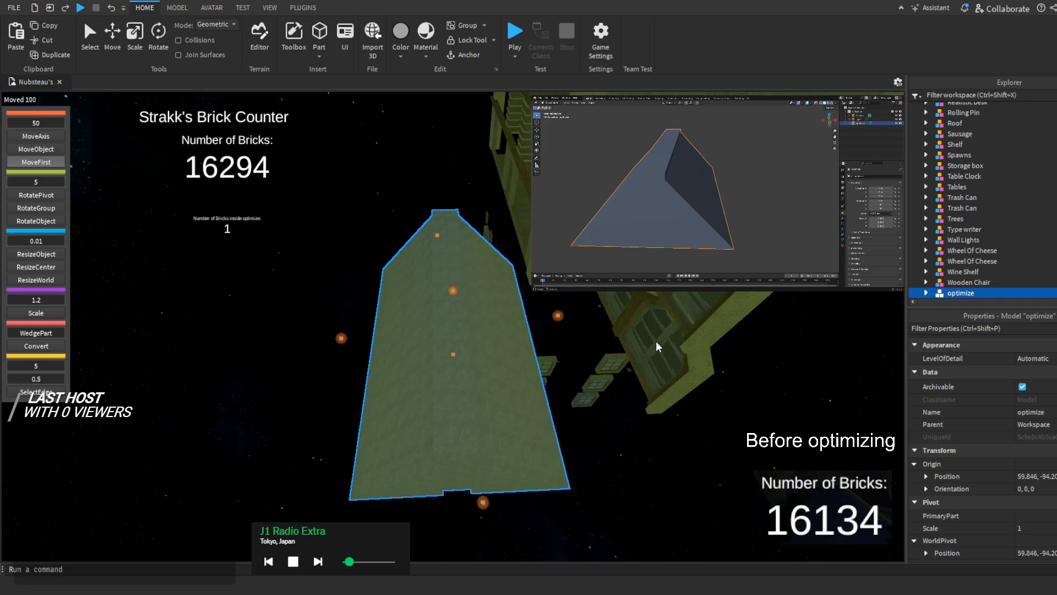
Inspect the imported optimize model beside the building and delete it
{"action": "right_click_drag", "start_coordinate": [566, 358], "coordinate": [566, 358]}
{"action": "right_click_drag", "start_coordinate": [732, 328], "coordinate": [732, 328]}
{"action": "key", "text": "Delete"}
Select the blue roof union and move it 100 back onto the building base
{"action": "right_click_drag", "start_coordinate": [526, 211], "coordinate": [526, 211]}
{"action": "double_click", "coordinate": [527, 212]}
{"action": "left_click", "coordinate": [526, 211]}
{"action": "key", "text": "s"}
{"action": "left_click_drag", "start_coordinate": [445, 247], "coordinate": [676, 306]}
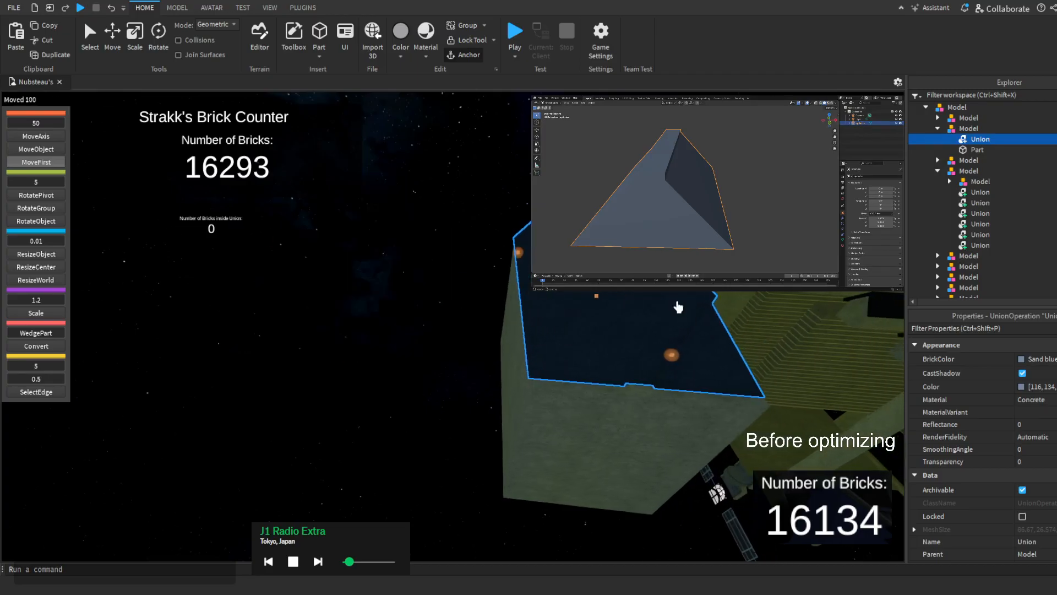
Separate the blue roof union into its original part and two wedges
{"action": "right_click_drag", "start_coordinate": [665, 314], "coordinate": [665, 315]}
{"action": "left_click", "coordinate": [178, 7]}
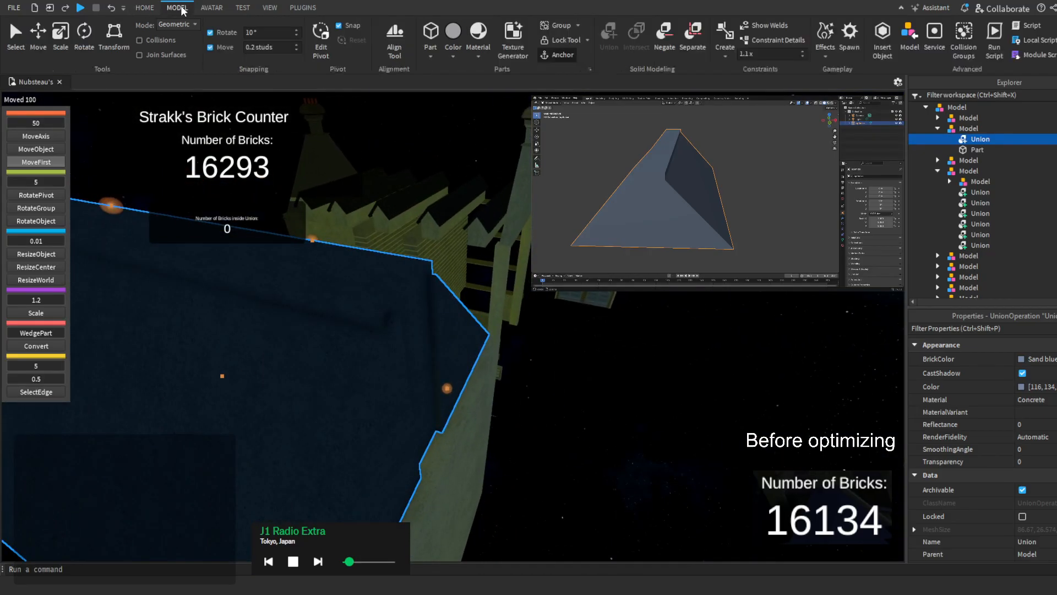
{"action": "left_click", "coordinate": [700, 54]}
Set the resize increment to 0.1 and resize one roof wedge by 2.5 with ResizeObject at the base's edge
{"action": "left_click", "coordinate": [58, 255]}
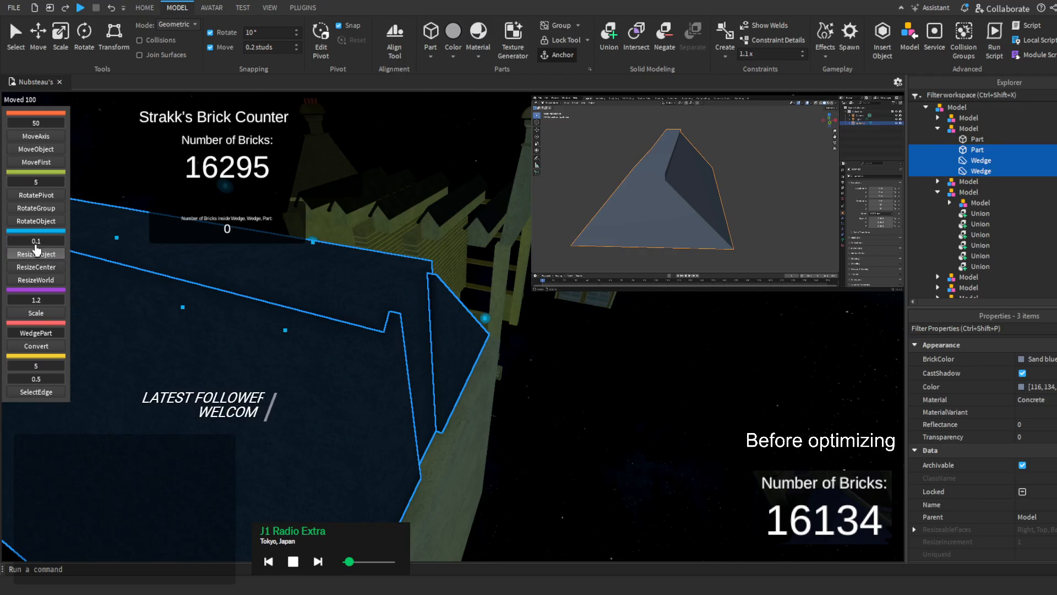
{"action": "right_click_drag", "start_coordinate": [166, 284], "coordinate": [515, 240]}
{"action": "left_click", "coordinate": [1025, 161]}
{"action": "left_click", "coordinate": [1011, 172]}
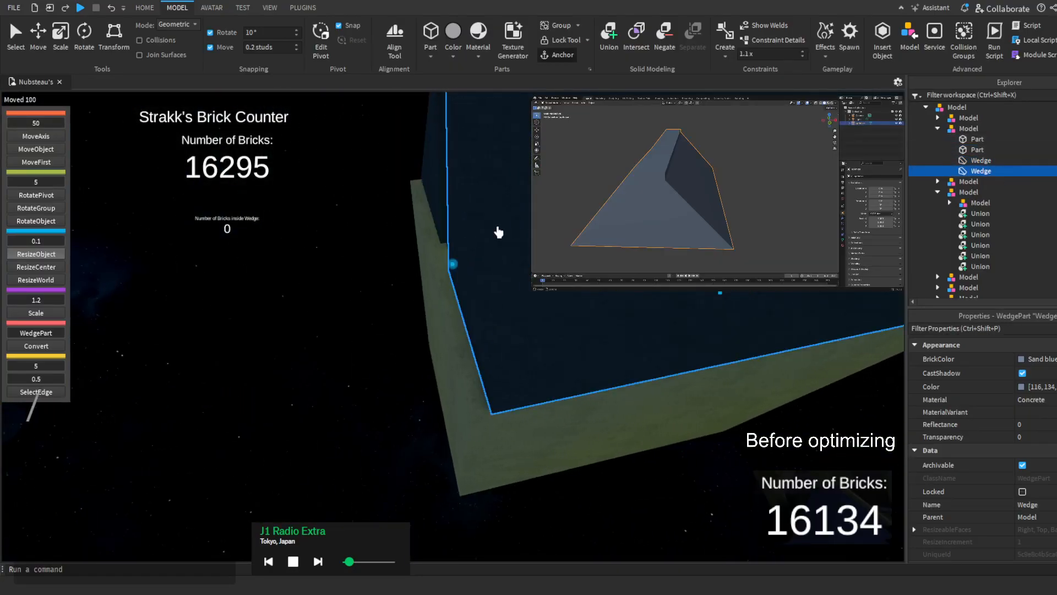
{"action": "scroll", "coordinate": [420, 226], "scroll_direction": "up", "scroll_amount": 5}
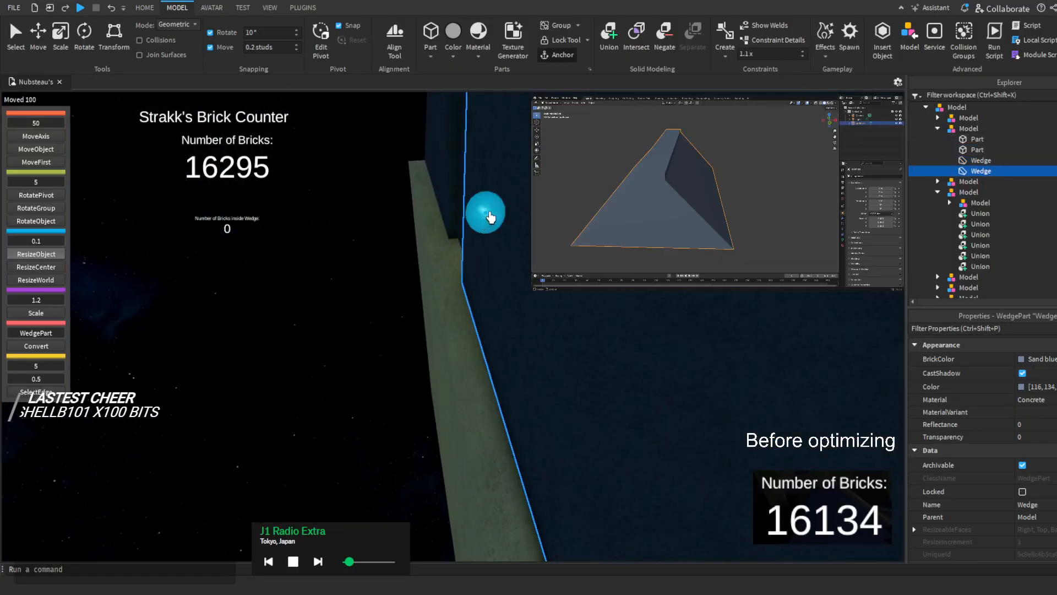
{"action": "left_click_drag", "start_coordinate": [490, 216], "coordinate": [406, 263]}
{"action": "right_click_drag", "start_coordinate": [406, 263], "coordinate": [407, 262]}
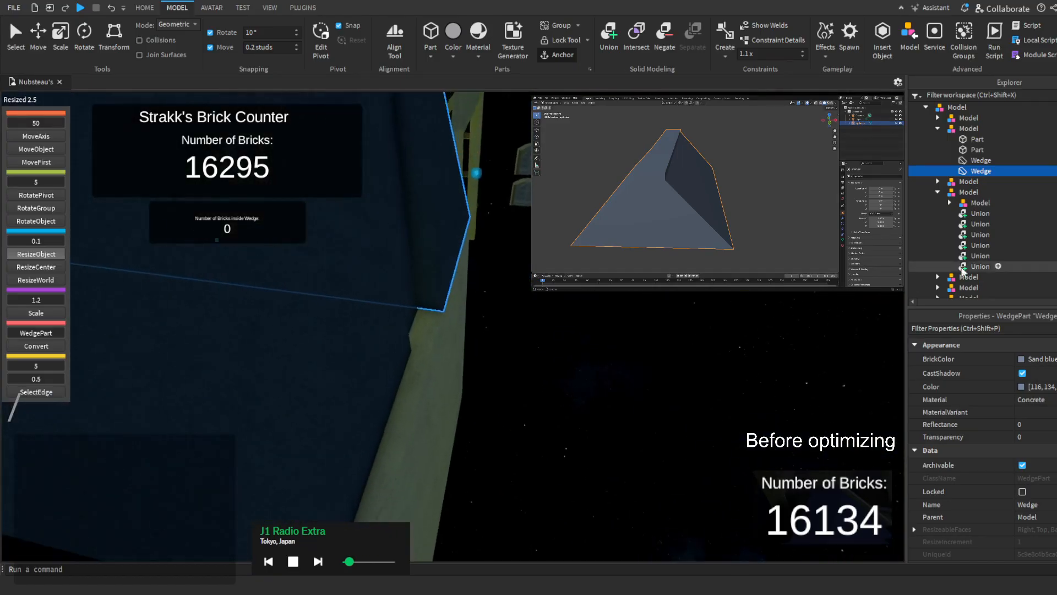
Resize the opposite roof wedge by 2.3 at the base's edge
{"action": "left_click", "coordinate": [1037, 163]}
{"action": "right_click_drag", "start_coordinate": [358, 315], "coordinate": [359, 315]}
{"action": "left_click_drag", "start_coordinate": [407, 335], "coordinate": [437, 349]}
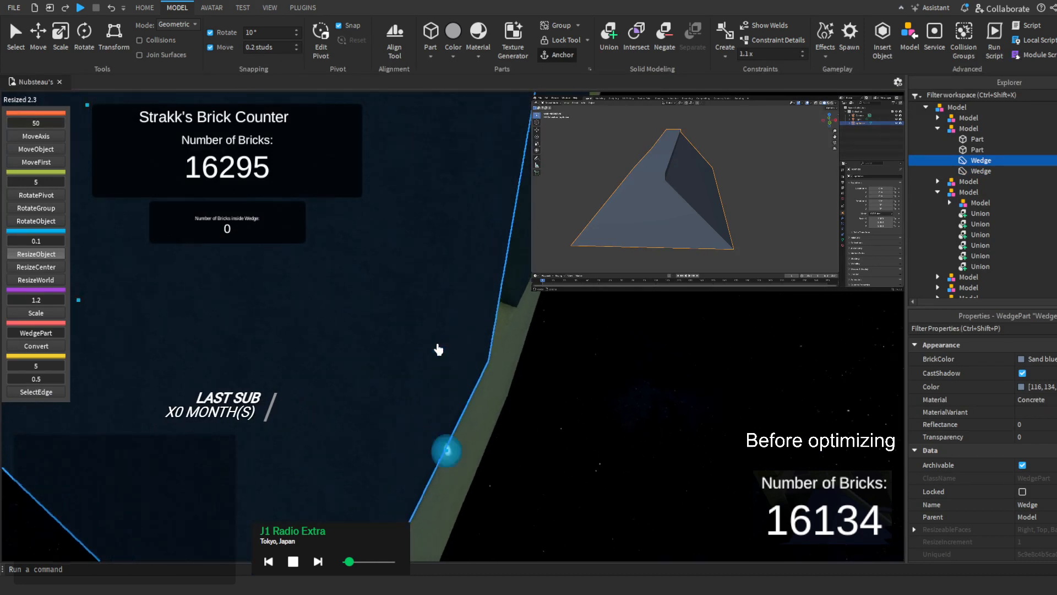
{"action": "right_click_drag", "start_coordinate": [436, 349], "coordinate": [437, 349]}
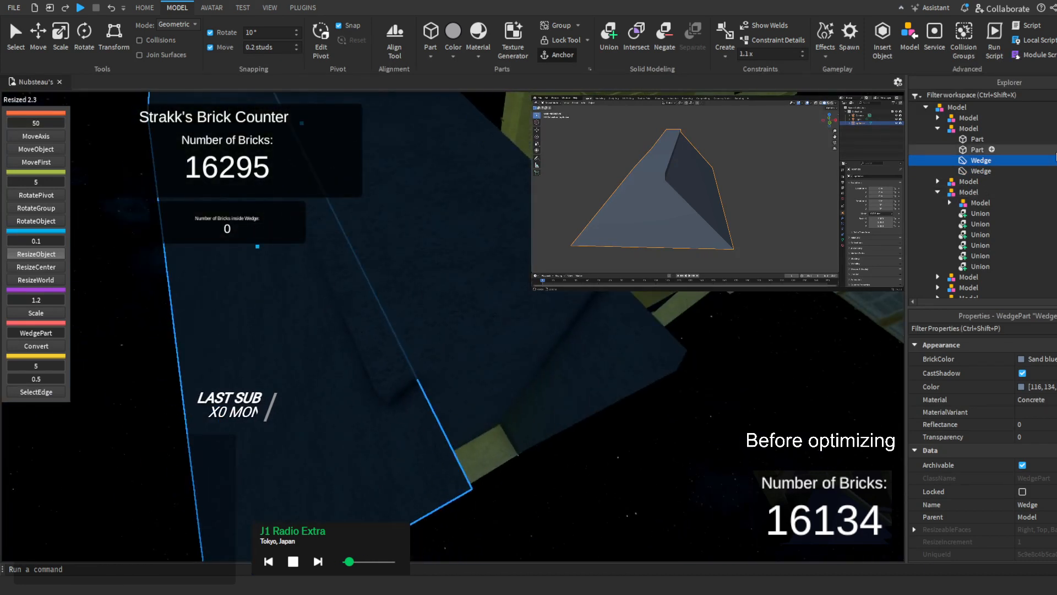
Resize the centre roof part by 3.3 and by a further 0.2 at the base's edge
{"action": "left_click", "coordinate": [593, 385]}
{"action": "left_click_drag", "start_coordinate": [497, 445], "coordinate": [531, 489]}
{"action": "right_click_drag", "start_coordinate": [531, 489], "coordinate": [546, 475]}
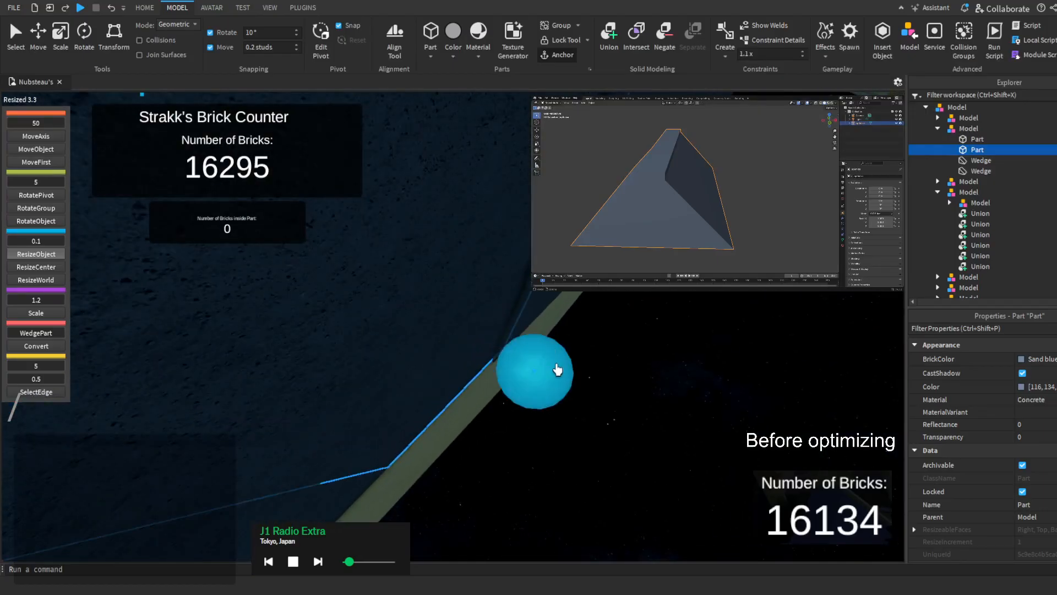
{"action": "left_click_drag", "start_coordinate": [557, 370], "coordinate": [568, 372]}
{"action": "right_click_drag", "start_coordinate": [568, 373], "coordinate": [567, 372]}
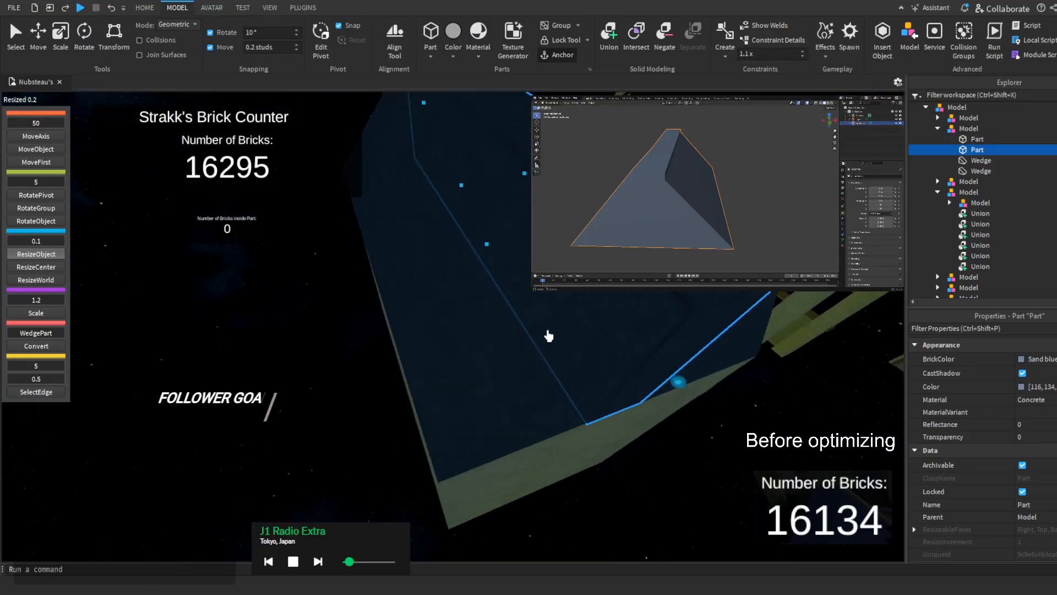
Resize the wedge beside the centre roof part by another 0.2 at its lower edge
{"action": "right_click_drag", "start_coordinate": [507, 405], "coordinate": [507, 405]}
{"action": "left_click_drag", "start_coordinate": [469, 437], "coordinate": [481, 444]}
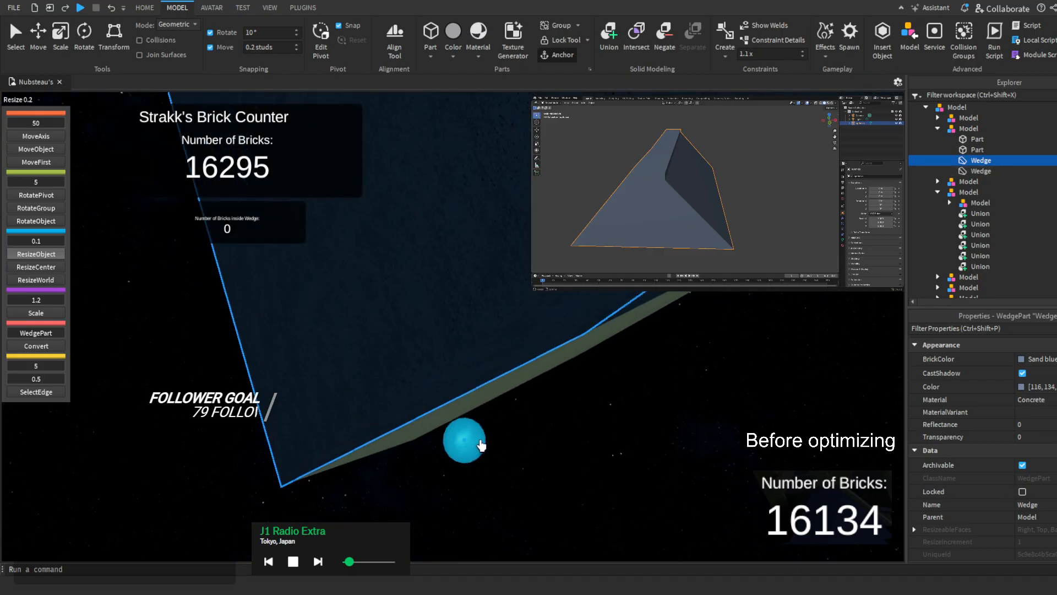
{"action": "right_click_drag", "start_coordinate": [481, 444], "coordinate": [517, 431]}
Duplicate the centre roof part together with both wedges and move the copies 100 sideways, clear of the building base
{"action": "left_click", "coordinate": [1046, 150], "text": "ctrl"}
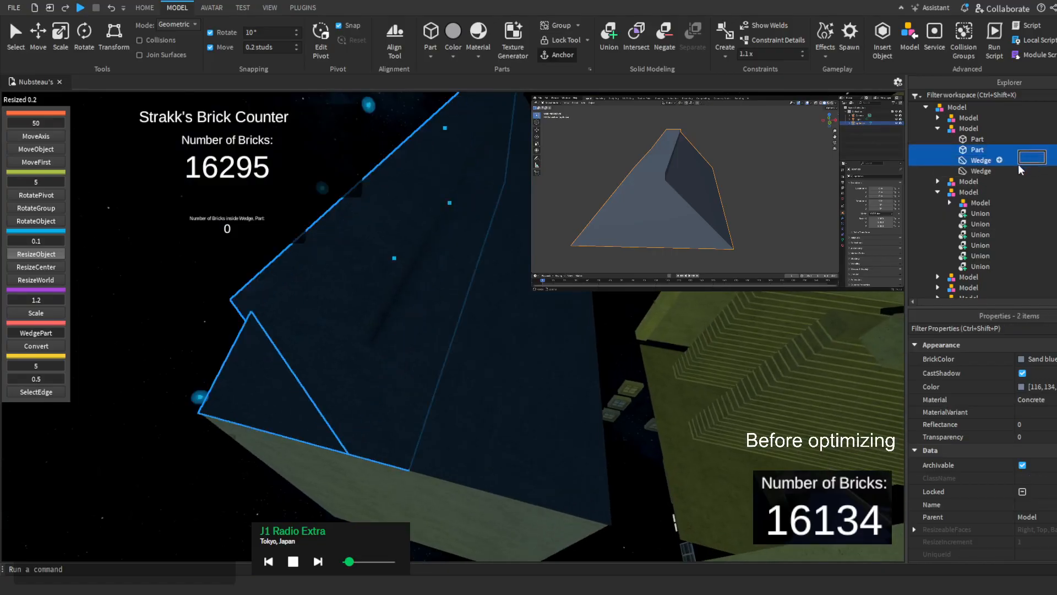
{"action": "left_click", "coordinate": [1046, 171], "text": "ctrl"}
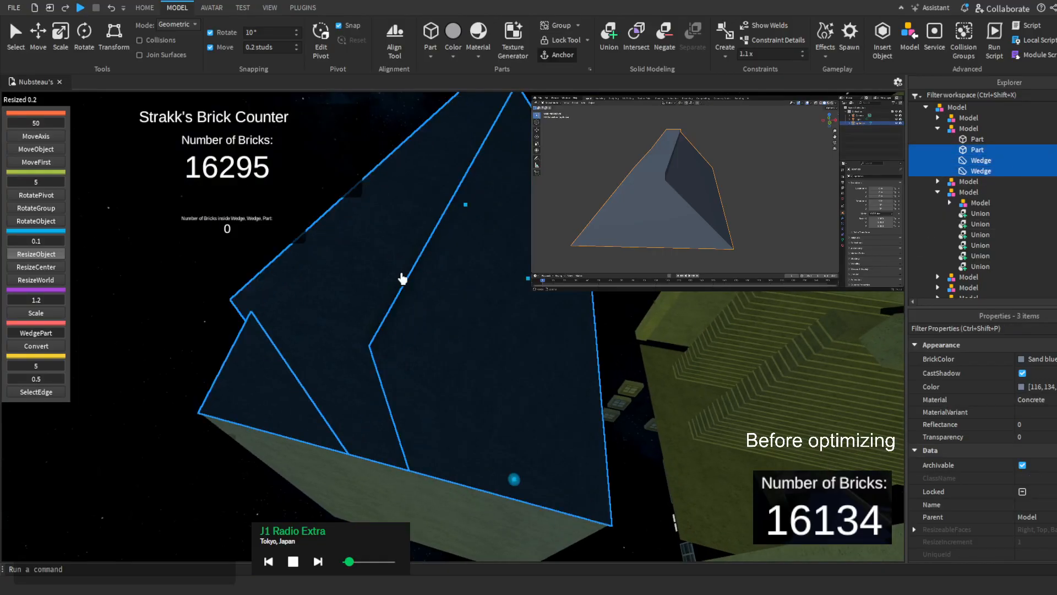
{"action": "right_click_drag", "start_coordinate": [401, 278], "coordinate": [425, 278]}
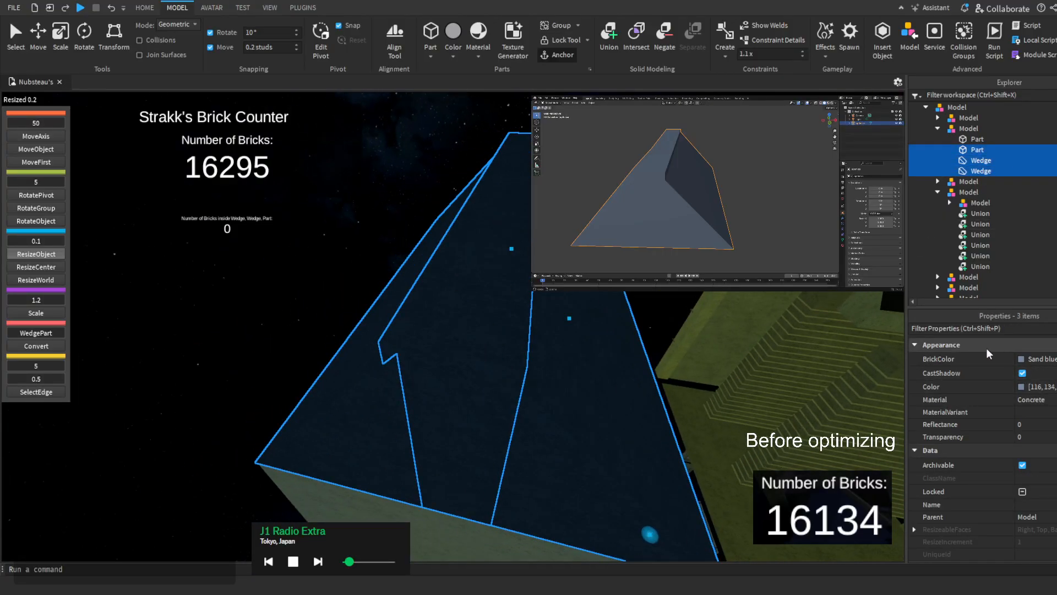
{"action": "left_click", "coordinate": [145, 7]}
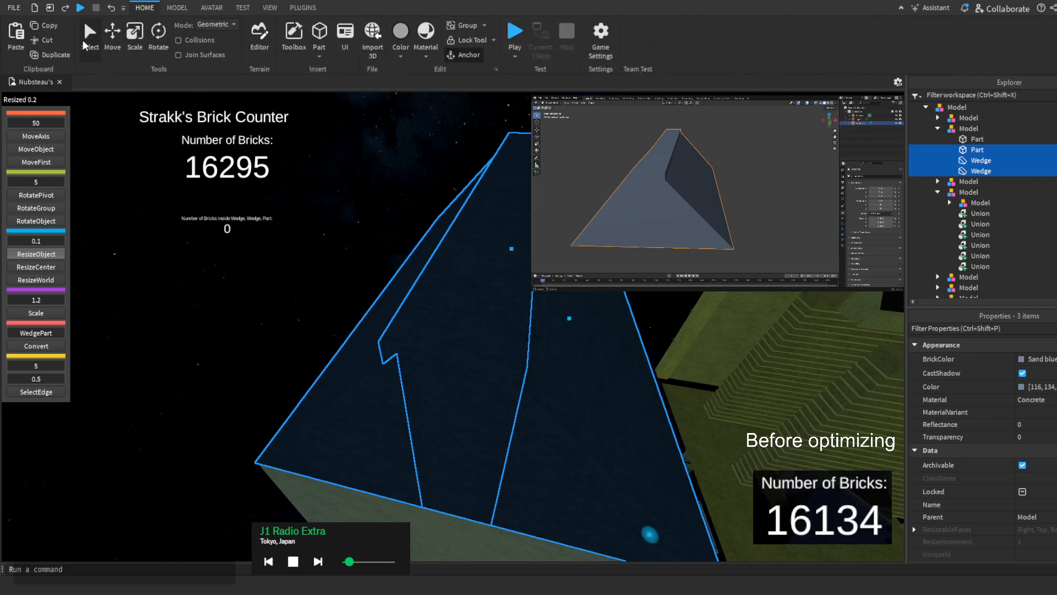
{"action": "left_click", "coordinate": [62, 53]}
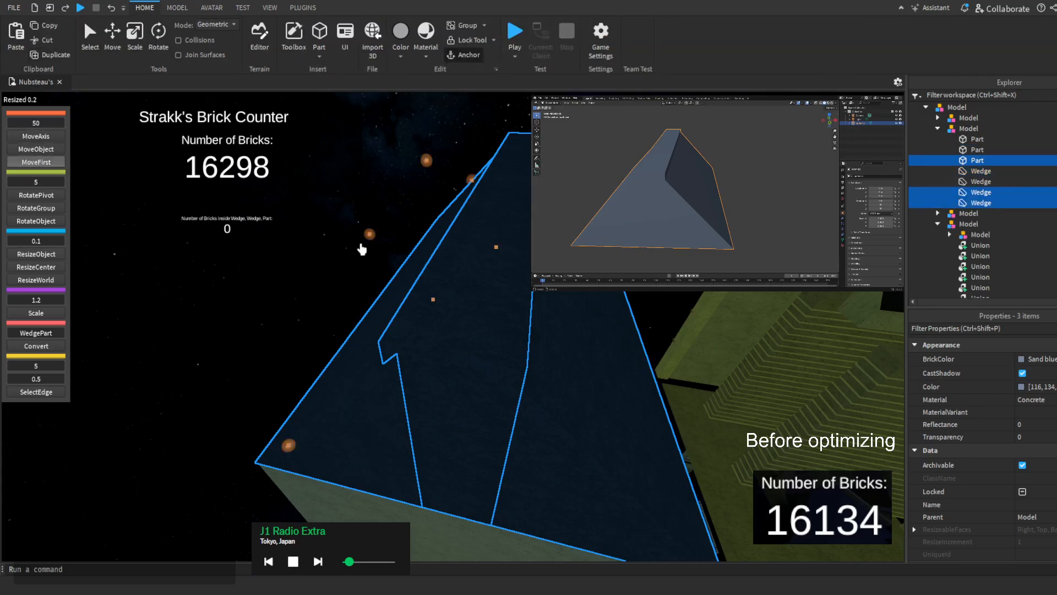
{"action": "scroll", "coordinate": [485, 247], "scroll_direction": "down", "scroll_amount": 6}
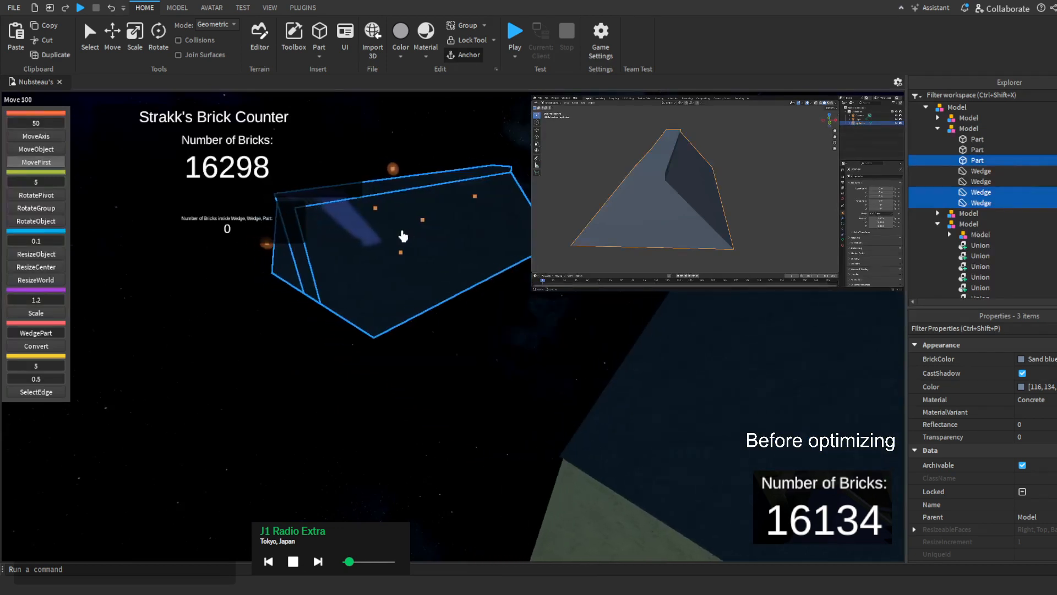
Recolour the duplicated roof part and wedges to Medium stone grey
{"action": "right_click_drag", "start_coordinate": [374, 235], "coordinate": [375, 235]}
{"action": "key", "text": "w"}
{"action": "left_click", "coordinate": [402, 59]}
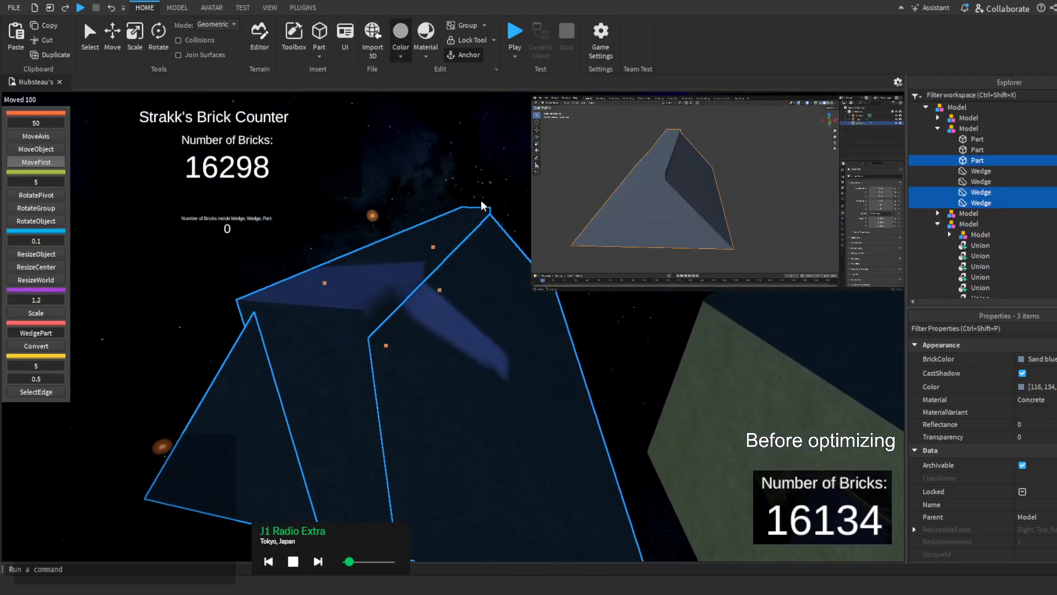
{"action": "left_click", "coordinate": [491, 244]}
{"action": "right_click_drag", "start_coordinate": [423, 363], "coordinate": [423, 363]}
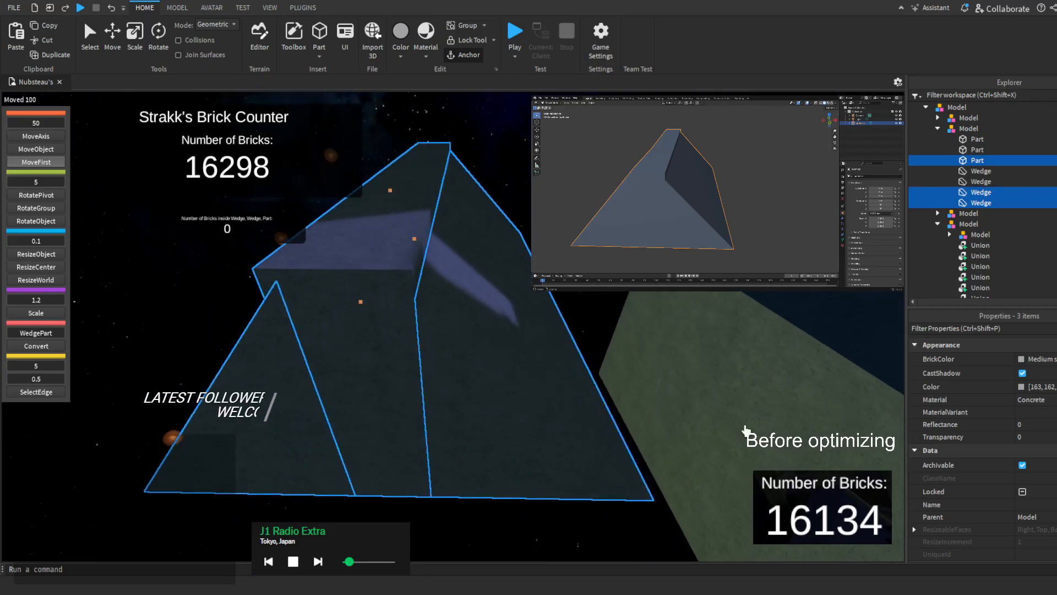
Set the material of the duplicated roof part and its two wedges to Plastic
{"action": "left_click", "coordinate": [941, 399]}
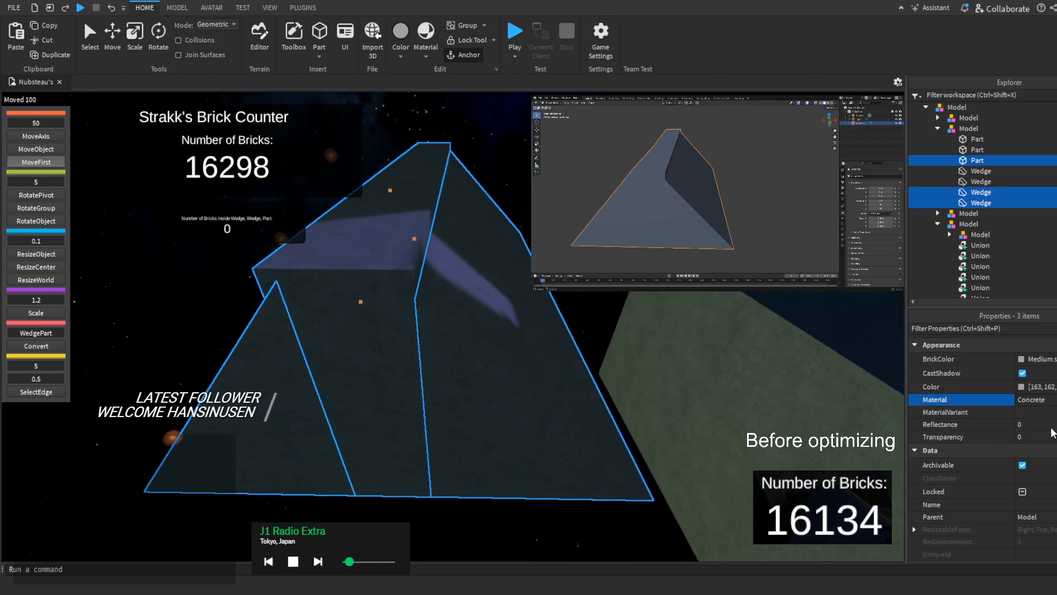
{"action": "left_click", "coordinate": [1040, 448]}
Set the resize increment to 0.01 and resize the first duplicated wedge by 0.01 at its outer edge
{"action": "right_click_drag", "start_coordinate": [442, 297], "coordinate": [443, 298]}
{"action": "key", "text": "w"}
{"action": "key", "text": "w"}
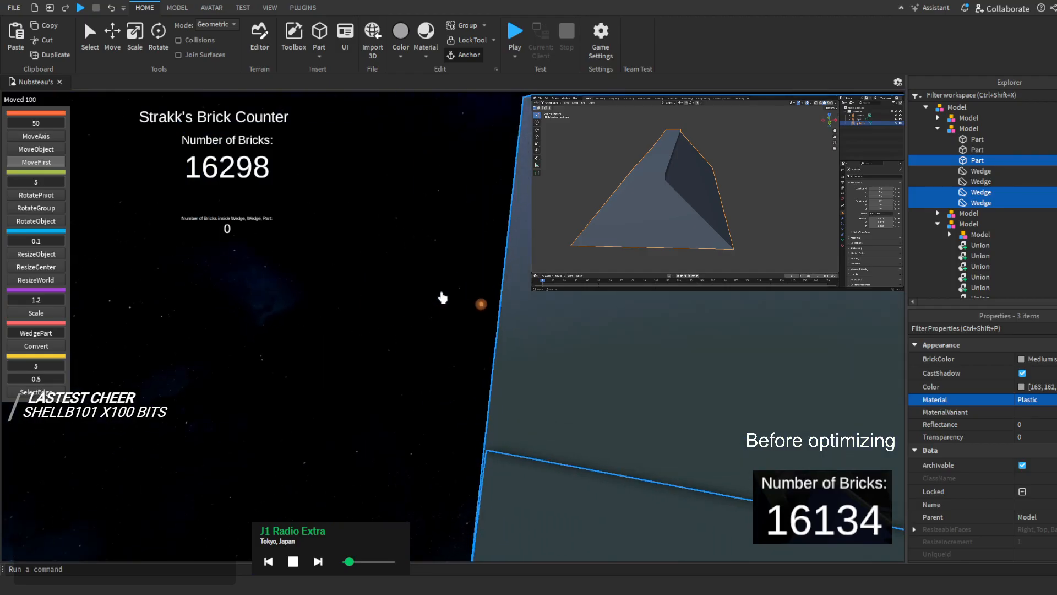
{"action": "left_click", "coordinate": [1017, 193]}
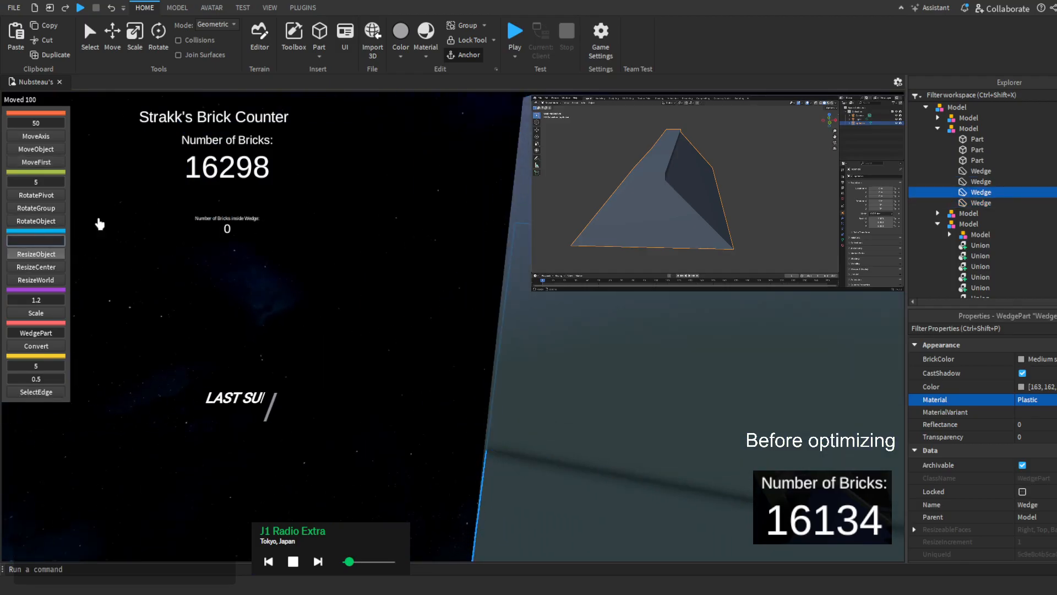
{"action": "type", "text": "1"}
{"action": "key", "text": "Return"}
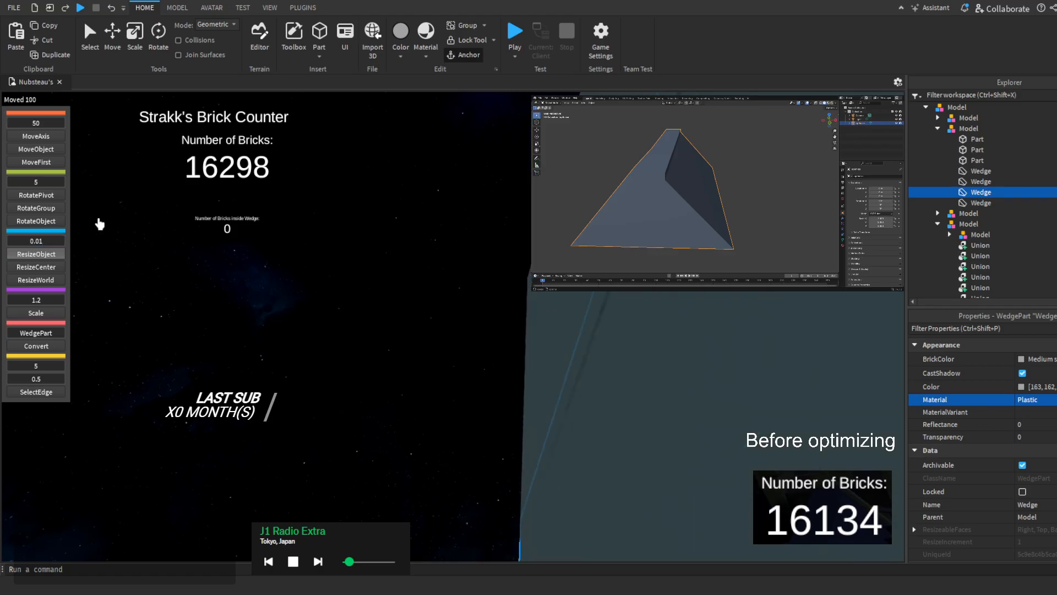
{"action": "right_click_drag", "start_coordinate": [388, 265], "coordinate": [388, 265]}
{"action": "scroll", "coordinate": [389, 265], "scroll_direction": "up", "scroll_amount": 3}
{"action": "scroll", "coordinate": [431, 280], "scroll_direction": "down", "scroll_amount": 4}
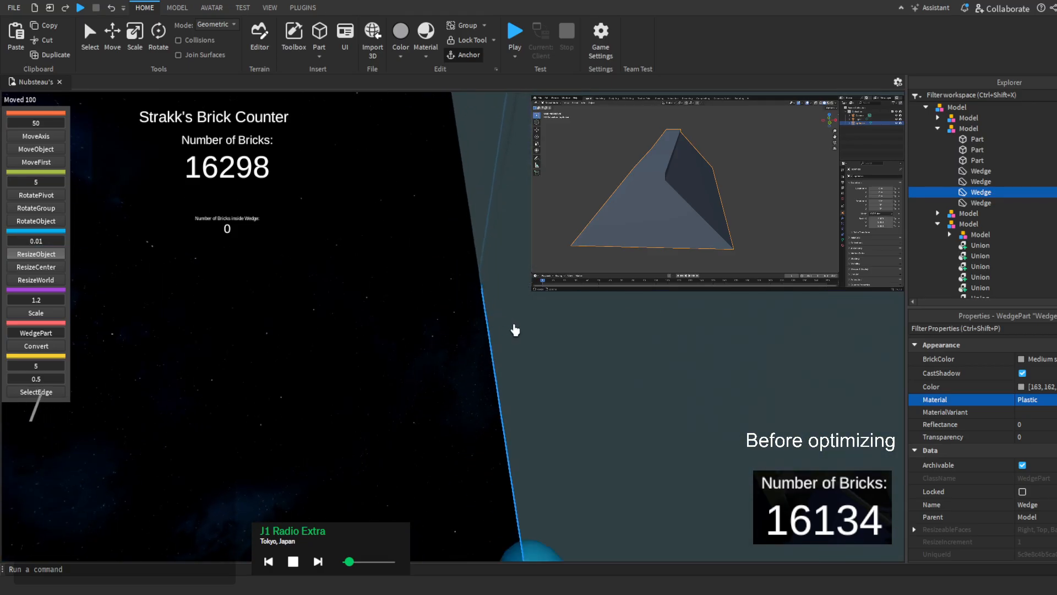
{"action": "right_click_drag", "start_coordinate": [555, 407], "coordinate": [555, 408]}
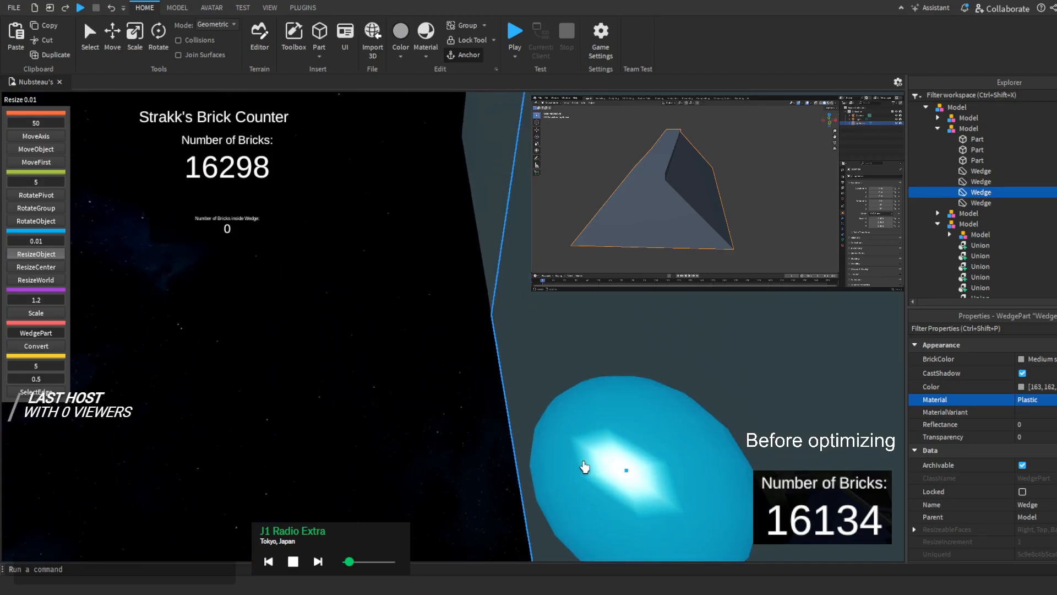
{"action": "left_click_drag", "start_coordinate": [586, 465], "coordinate": [584, 466]}
{"action": "right_click_drag", "start_coordinate": [584, 465], "coordinate": [595, 439]}
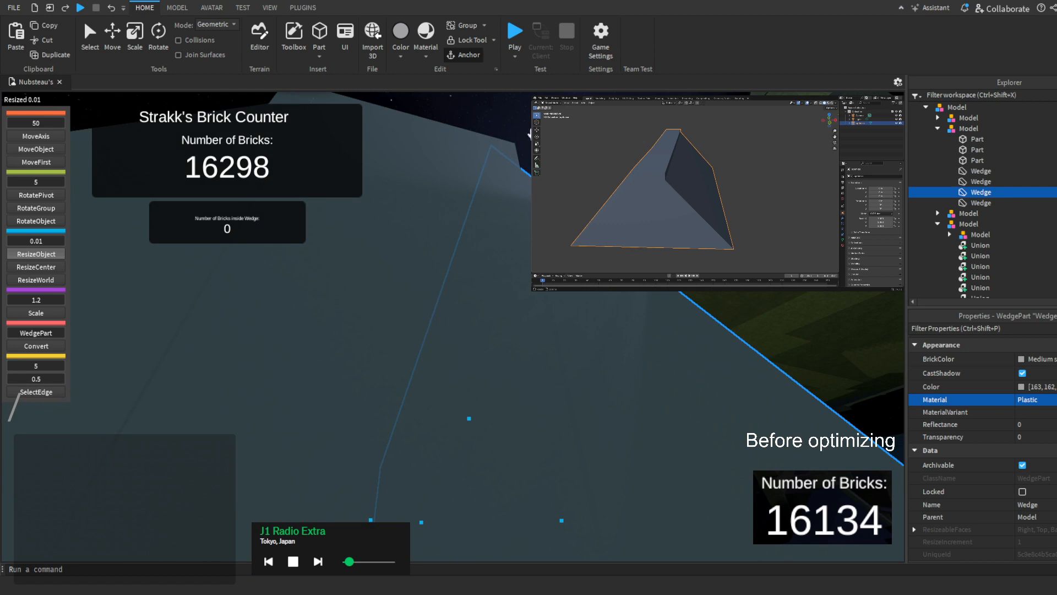
Resize the other duplicated wedge by 0.01 at its outer edge
{"action": "left_click", "coordinate": [537, 133]}
{"action": "right_click_drag", "start_coordinate": [537, 134], "coordinate": [537, 134]}
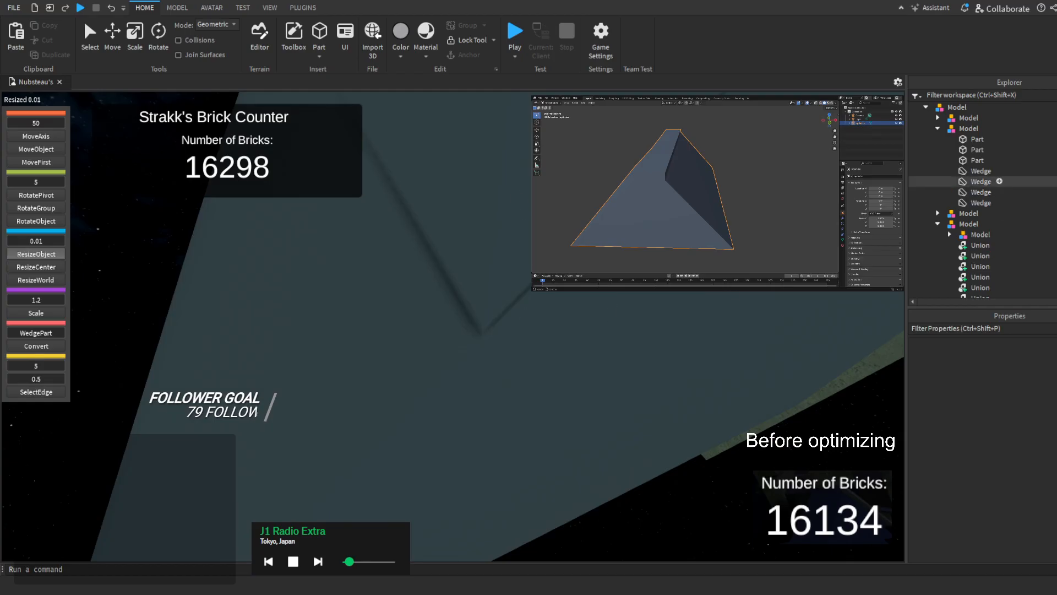
{"action": "left_click", "coordinate": [981, 202]}
{"action": "key", "text": "f"}
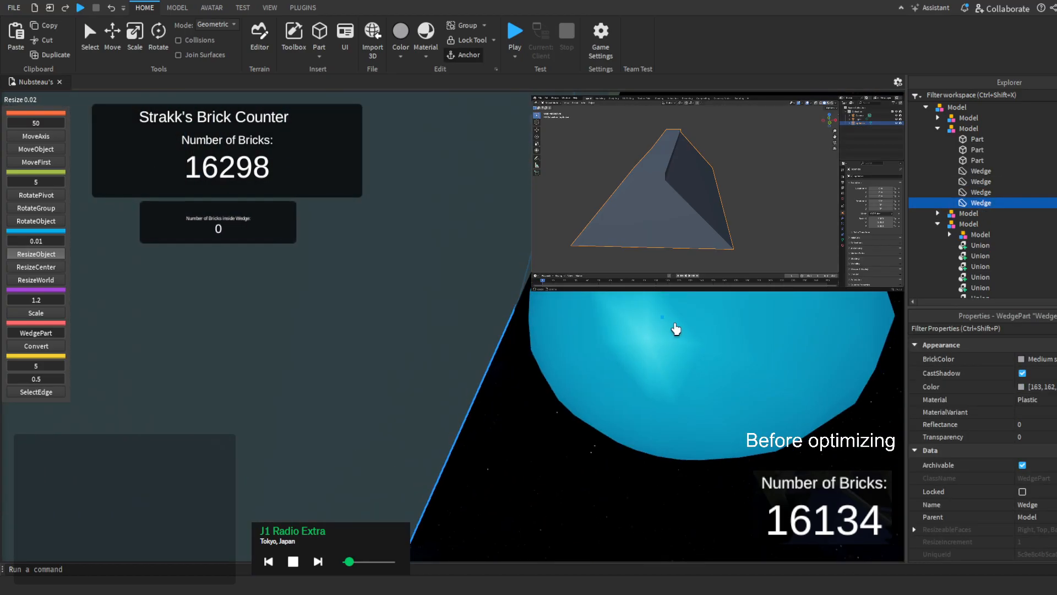
{"action": "scroll", "coordinate": [681, 328], "scroll_direction": "up", "scroll_amount": 3}
{"action": "right_click_drag", "start_coordinate": [679, 330], "coordinate": [678, 329]}
{"action": "scroll", "coordinate": [678, 330], "scroll_direction": "up", "scroll_amount": 1}
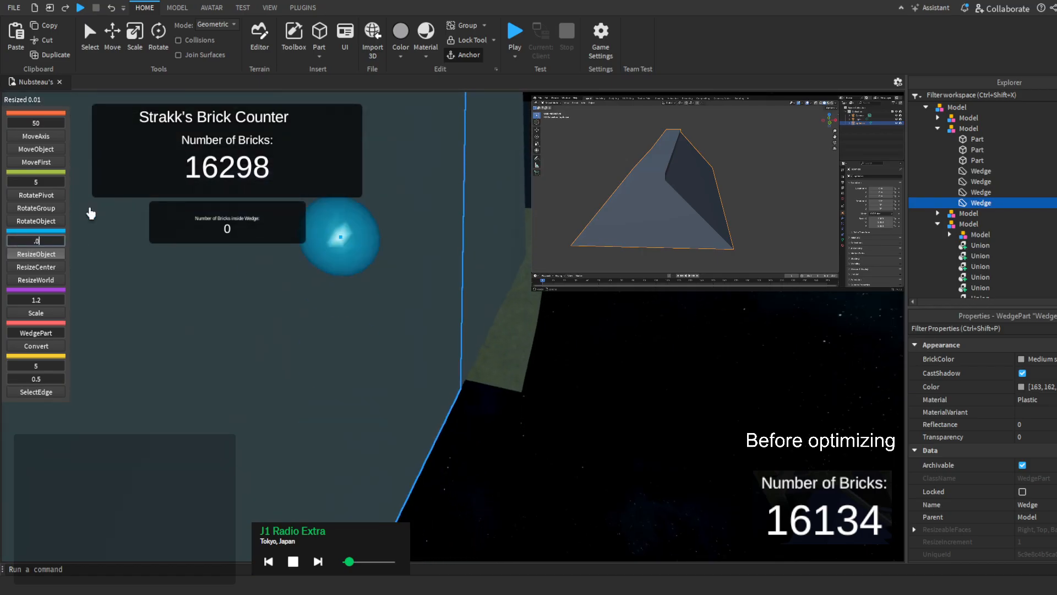
Set the resize increment to 0.005 and resize the same wedge by another 0.005
{"action": "key", "text": "a"}
{"action": "key", "text": "e"}
{"action": "key", "text": "w"}
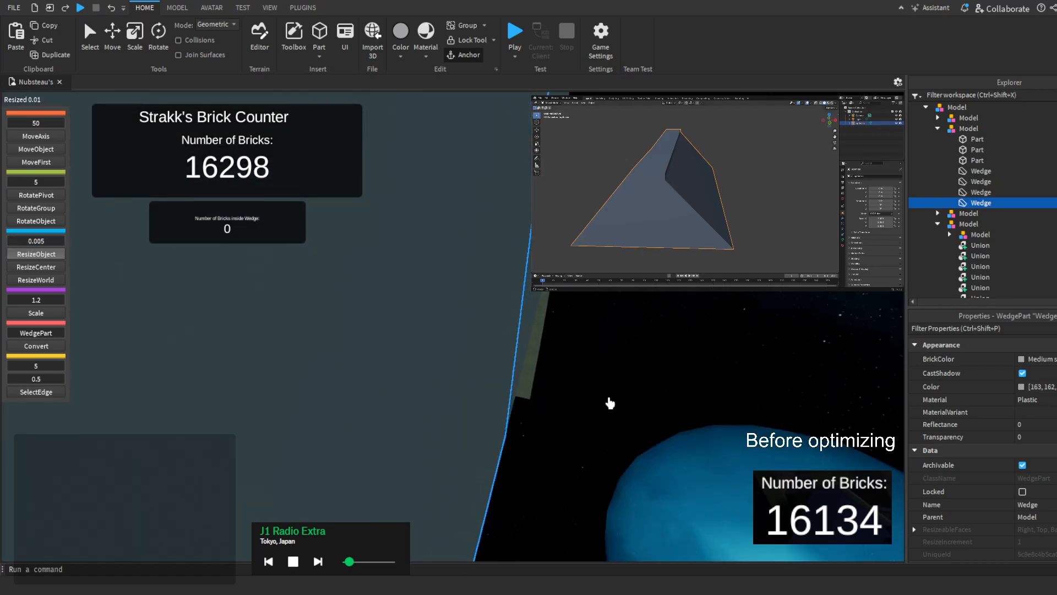
{"action": "key", "text": "w"}
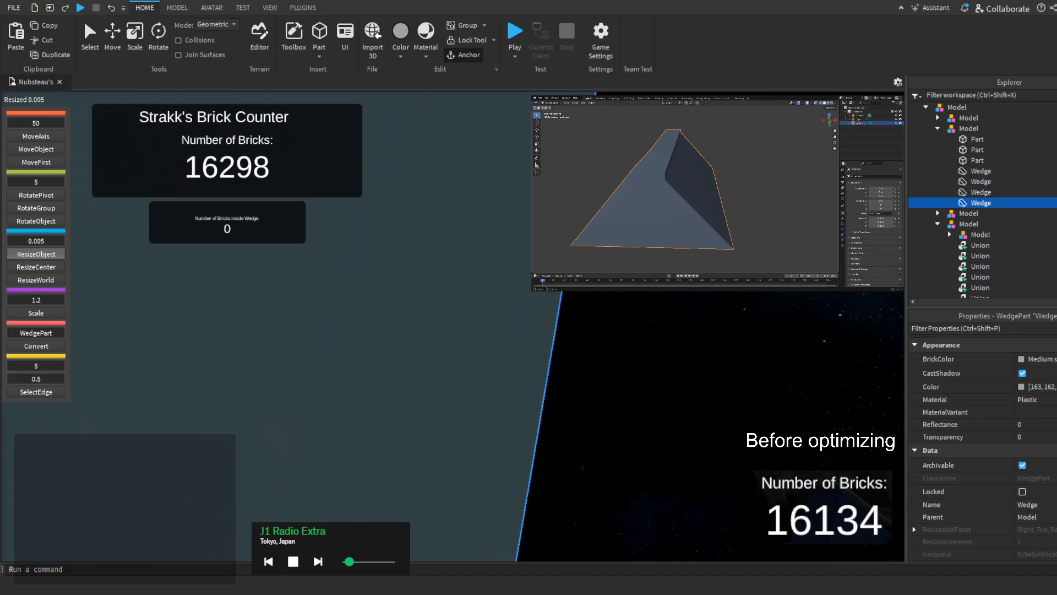
{"action": "key", "text": "d"}
Resize the first duplicated wedge by a further 0.005 at its outer edge
{"action": "left_click", "coordinate": [999, 192]}
{"action": "right_click_drag", "start_coordinate": [678, 329], "coordinate": [678, 330]}
{"action": "key", "text": "w"}
{"action": "key", "text": "w"}
{"action": "key", "text": "w"}
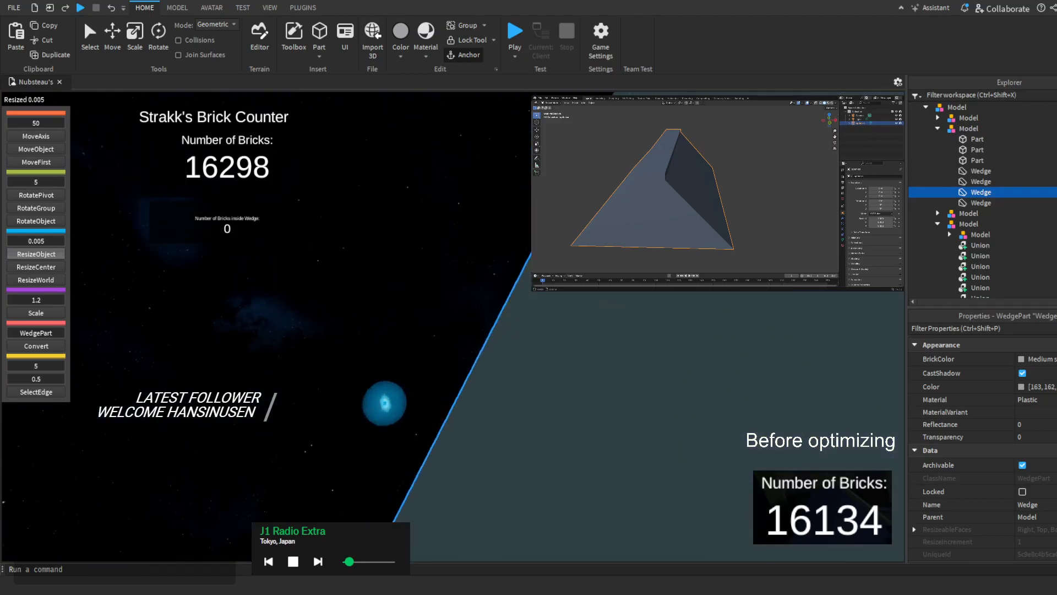
{"action": "left_click_drag", "start_coordinate": [393, 402], "coordinate": [389, 403]}
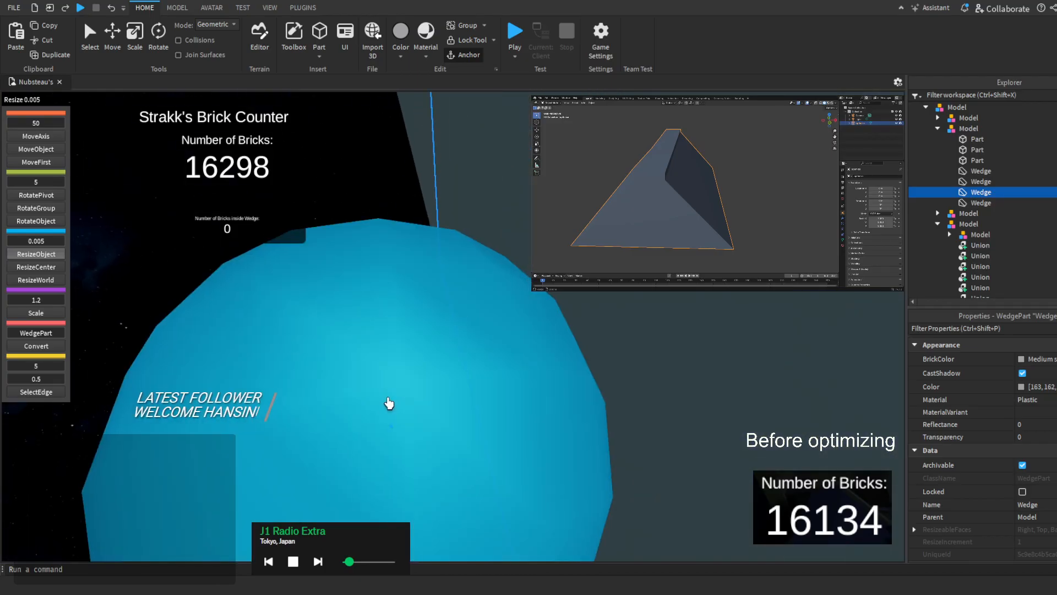
{"action": "key", "text": "s"}
{"action": "right_click_drag", "start_coordinate": [389, 403], "coordinate": [389, 403]}
{"action": "key", "text": "w"}
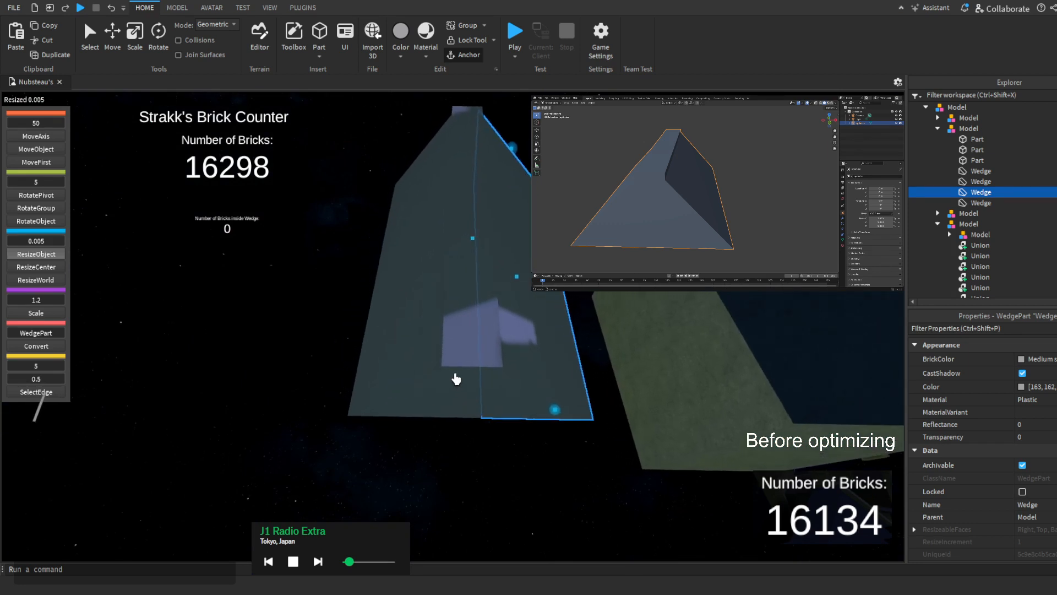
Union the duplicated roof part with both of its wedges
{"action": "left_click", "coordinate": [1046, 202], "text": "shift"}
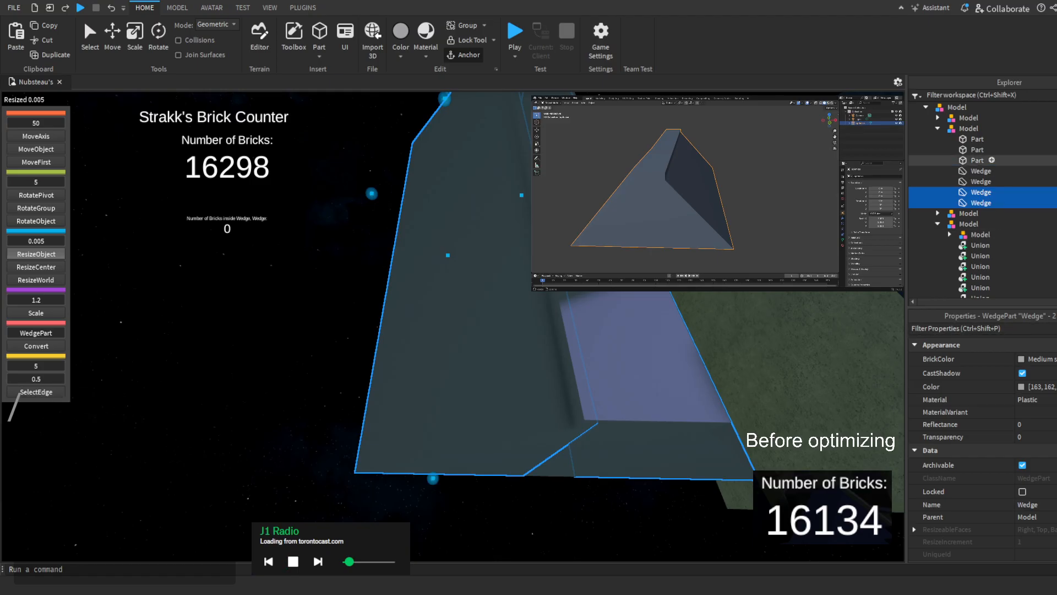
{"action": "left_click", "coordinate": [977, 161], "text": "ctrl"}
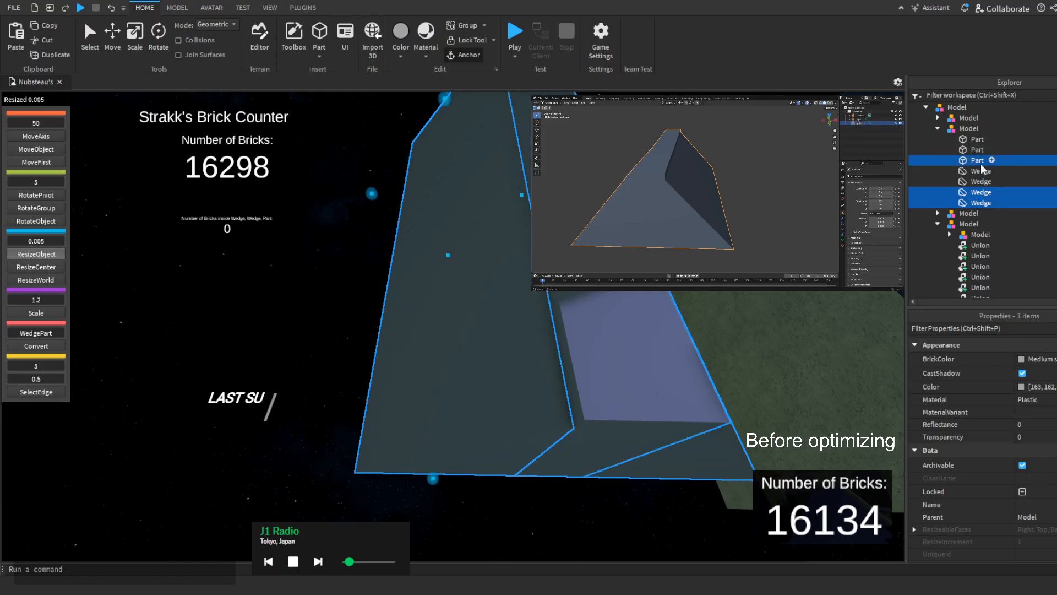
{"action": "left_click", "coordinate": [177, 8]}
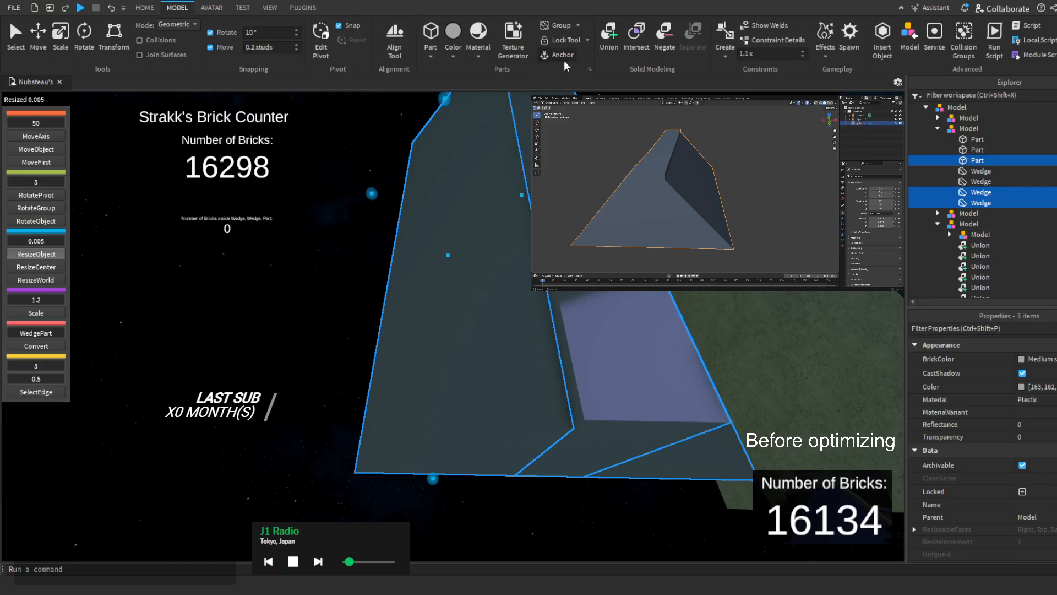
{"action": "left_click", "coordinate": [610, 53]}
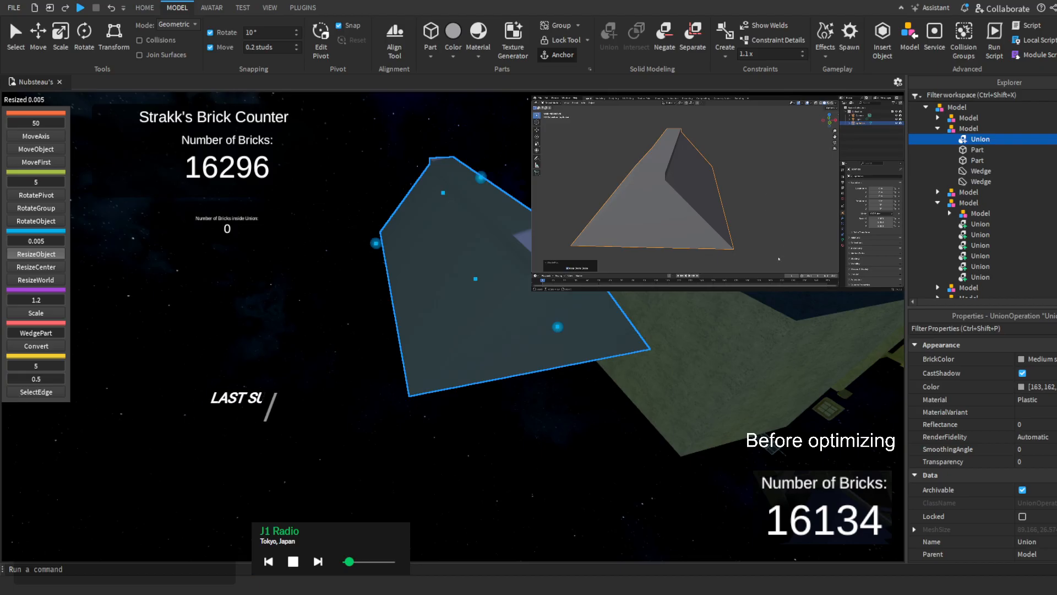
Import the processed roof mesh into the workspace as the model optimize
{"action": "key", "text": "d"}
{"action": "right_click_drag", "start_coordinate": [607, 302], "coordinate": [607, 302]}
{"action": "scroll", "coordinate": [607, 302], "scroll_direction": "down", "scroll_amount": 1}
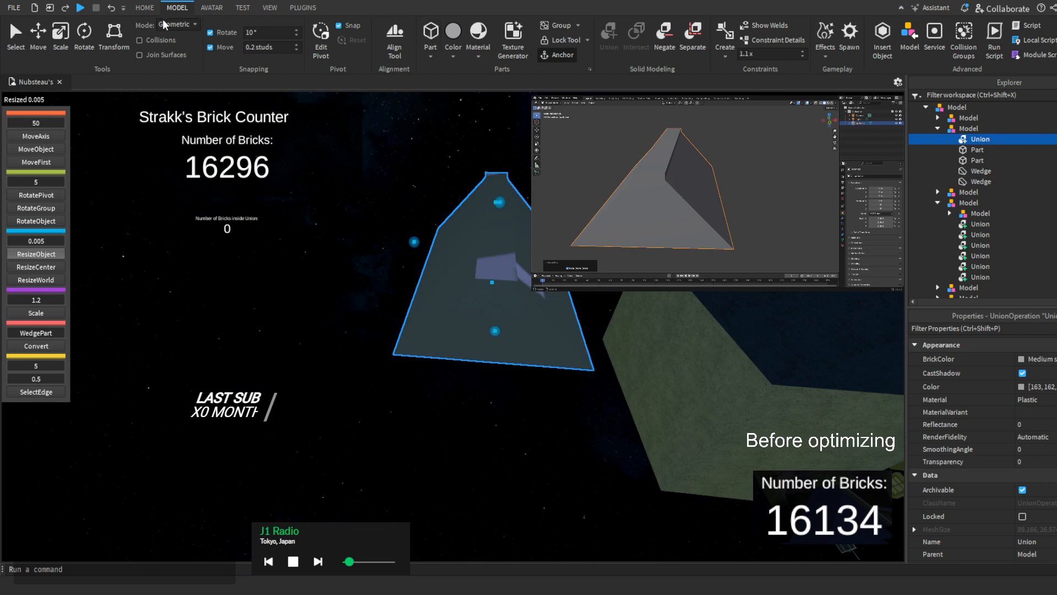
{"action": "left_click", "coordinate": [146, 8]}
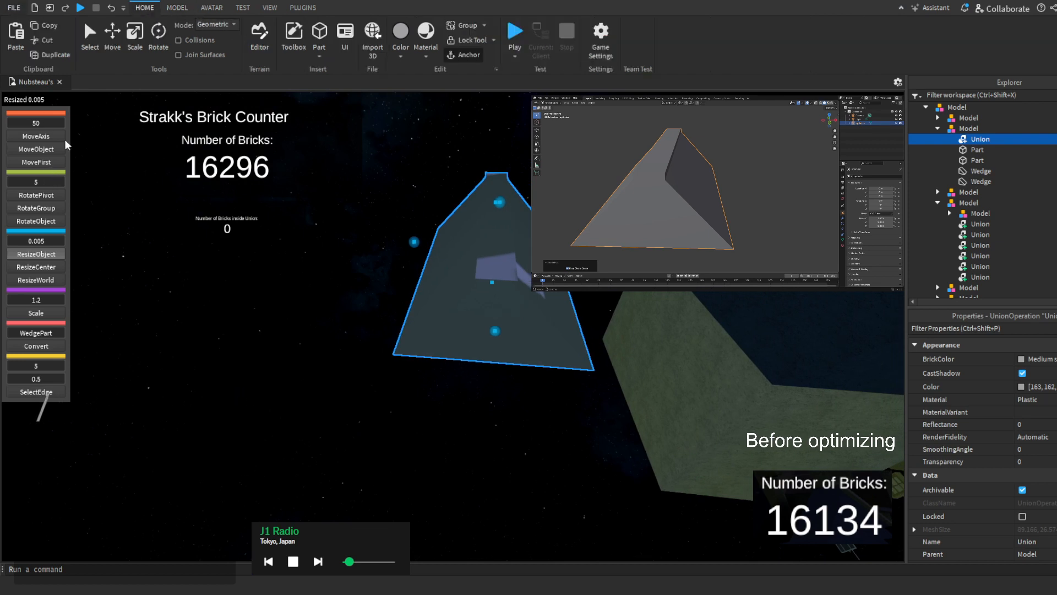
{"action": "right_click_drag", "start_coordinate": [89, 194], "coordinate": [105, 200]}
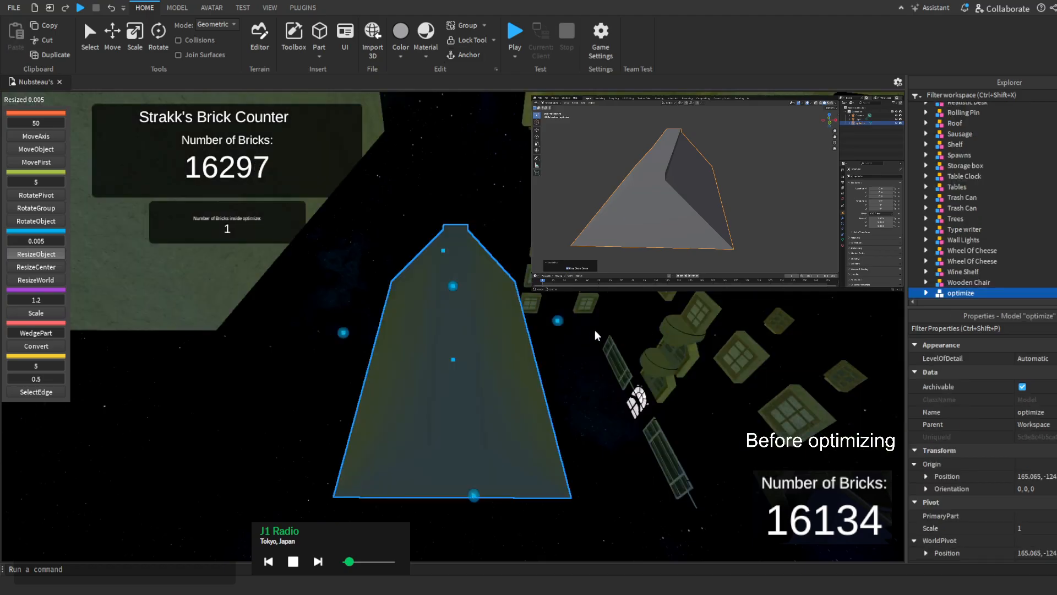
Copy the default mesh from the optimize model into the model that contains the roof union
{"action": "right_click_drag", "start_coordinate": [617, 297], "coordinate": [617, 297]}
{"action": "scroll", "coordinate": [1010, 224], "scroll_direction": "down", "scroll_amount": 3}
{"action": "left_click", "coordinate": [955, 210]}
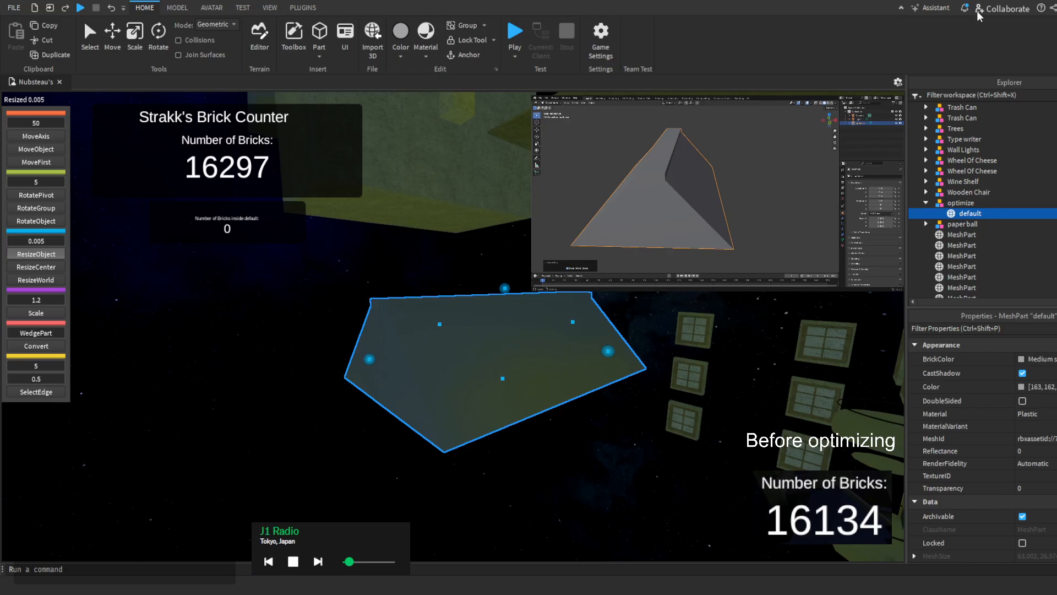
{"action": "right_click_drag", "start_coordinate": [453, 326], "coordinate": [453, 327]}
{"action": "left_click", "coordinate": [429, 218]}
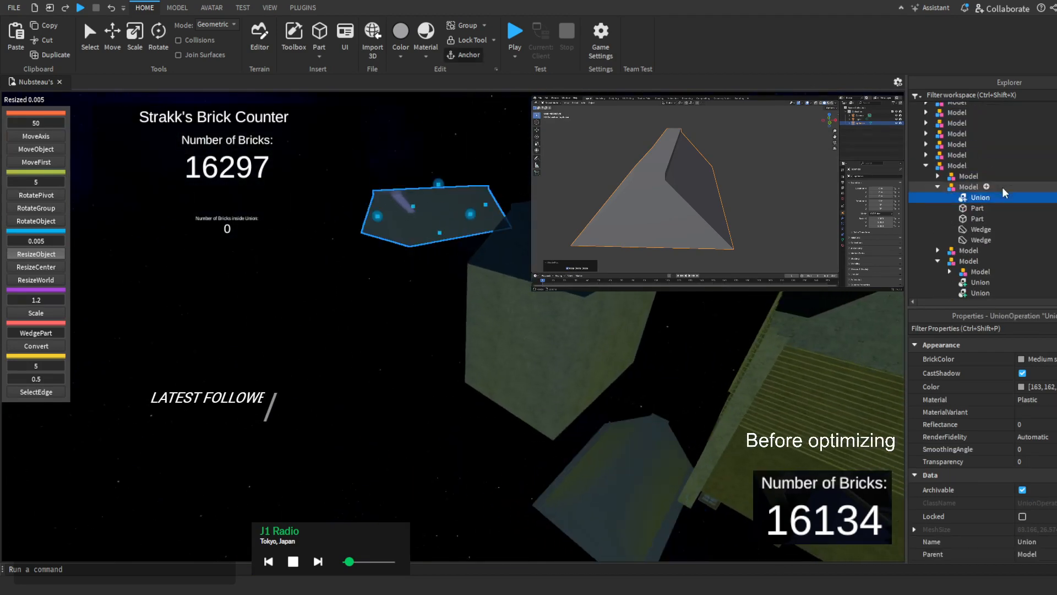
{"action": "left_click", "coordinate": [1002, 187]}
{"action": "key", "text": "ctrl+shift+v"}
{"action": "key", "text": "f"}
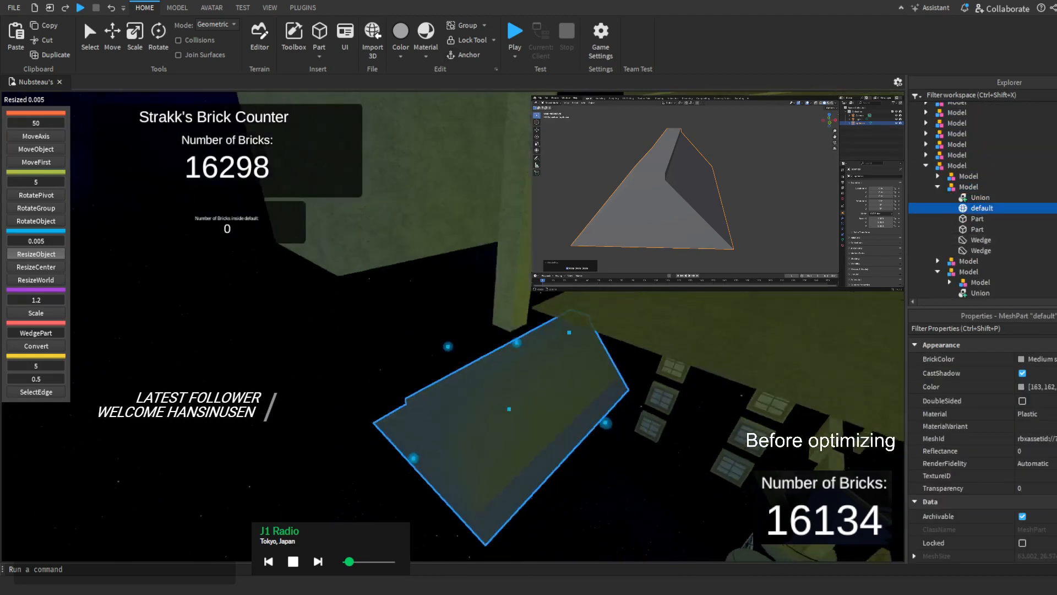
Set the move increment to 0.1 and move the default mesh 154.8 towards the roof union
{"action": "left_click", "coordinate": [57, 163]}
{"action": "left_click", "coordinate": [50, 123]}
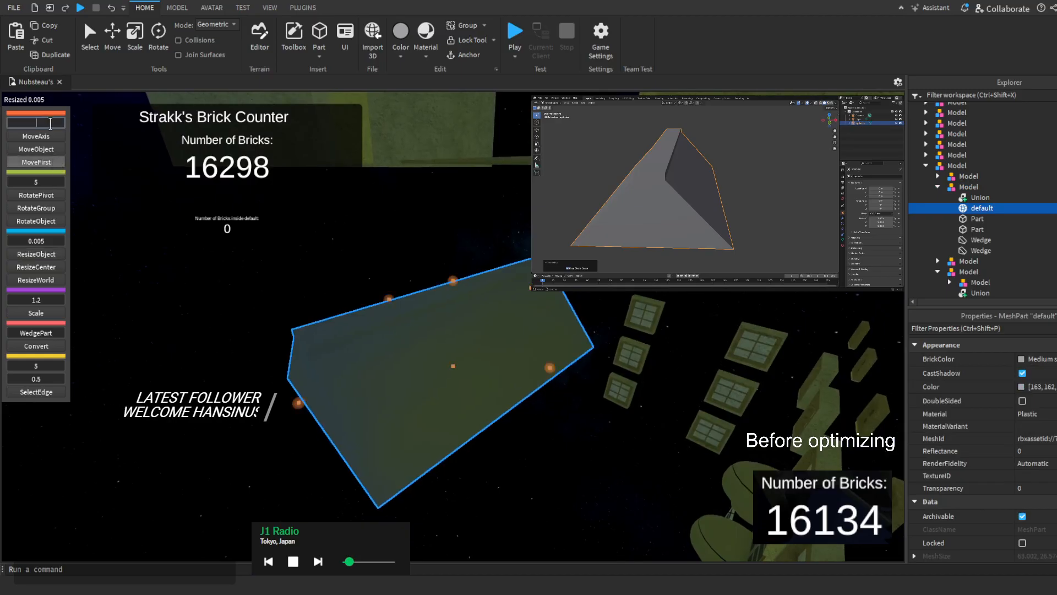
{"action": "key", "text": "w"}
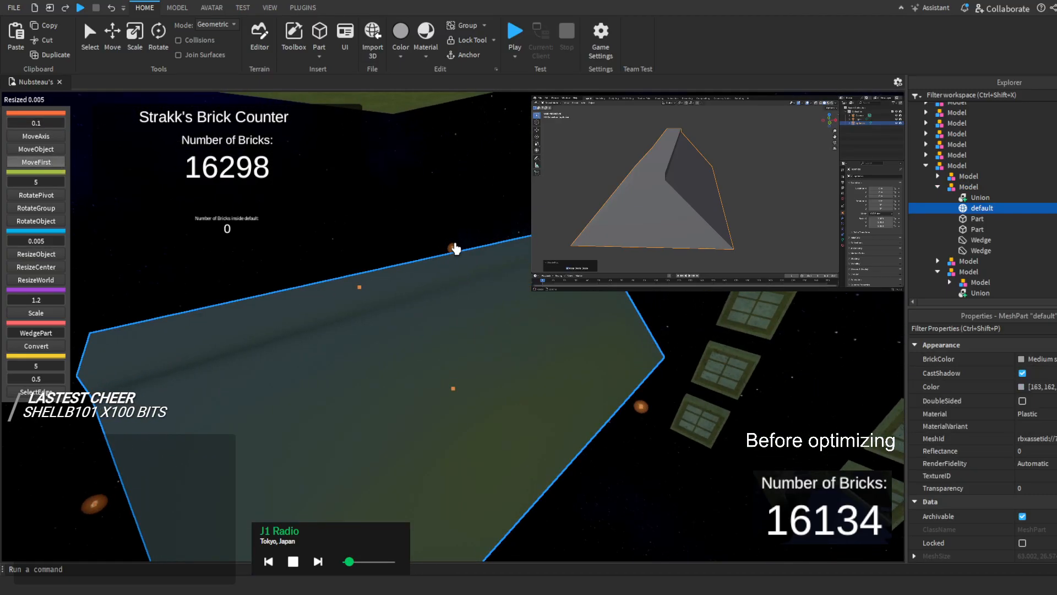
{"action": "left_click_drag", "start_coordinate": [453, 255], "coordinate": [519, 280]}
{"action": "scroll", "coordinate": [519, 280], "scroll_direction": "up", "scroll_amount": 1}
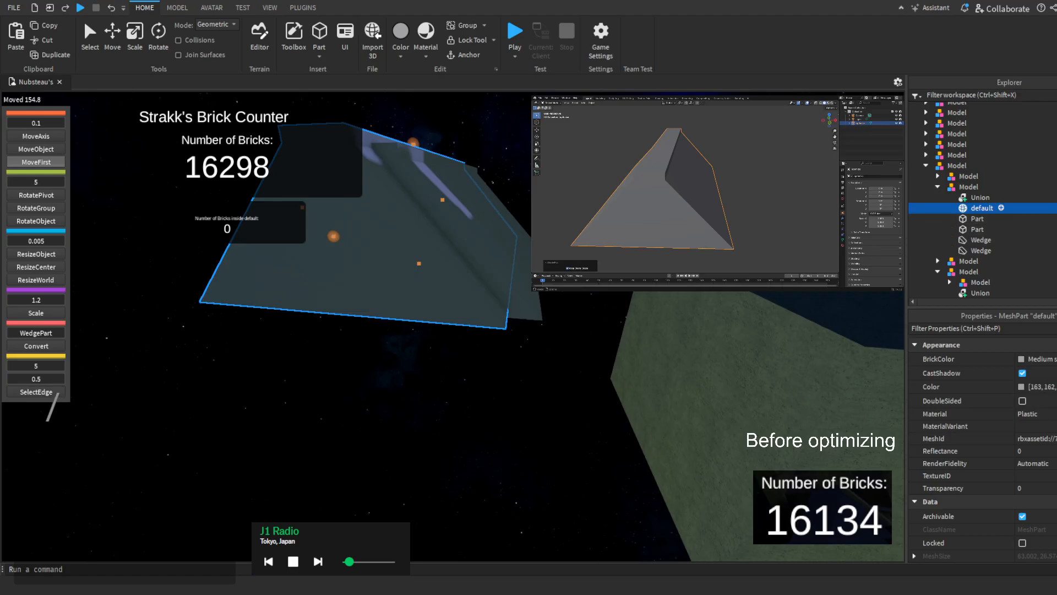
Copy the roof union's CFrame position to the default mesh
{"action": "left_click", "coordinate": [981, 197]}
{"action": "scroll", "coordinate": [969, 485], "scroll_direction": "down", "scroll_amount": 3}
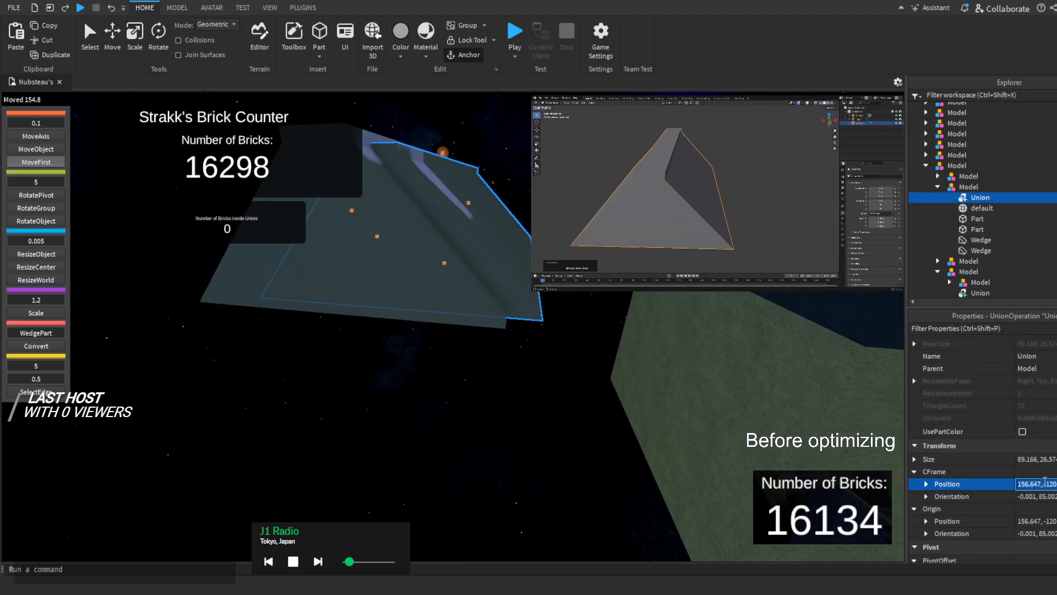
{"action": "left_click", "coordinate": [1038, 212]}
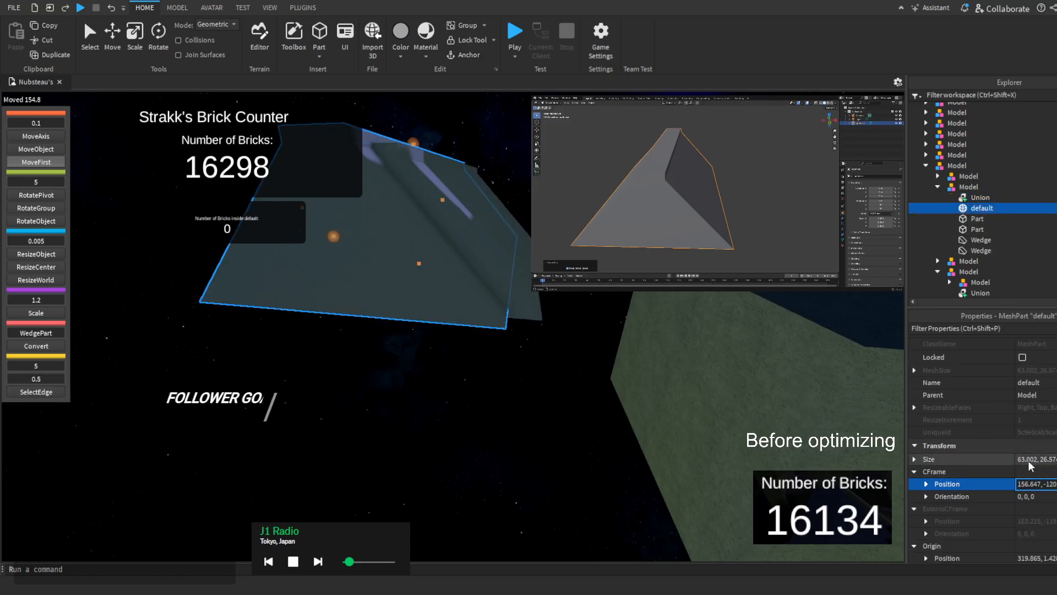
{"action": "key", "text": "Return"}
Copy the roof union's CFrame orientation to the default mesh
{"action": "left_click", "coordinate": [980, 197]}
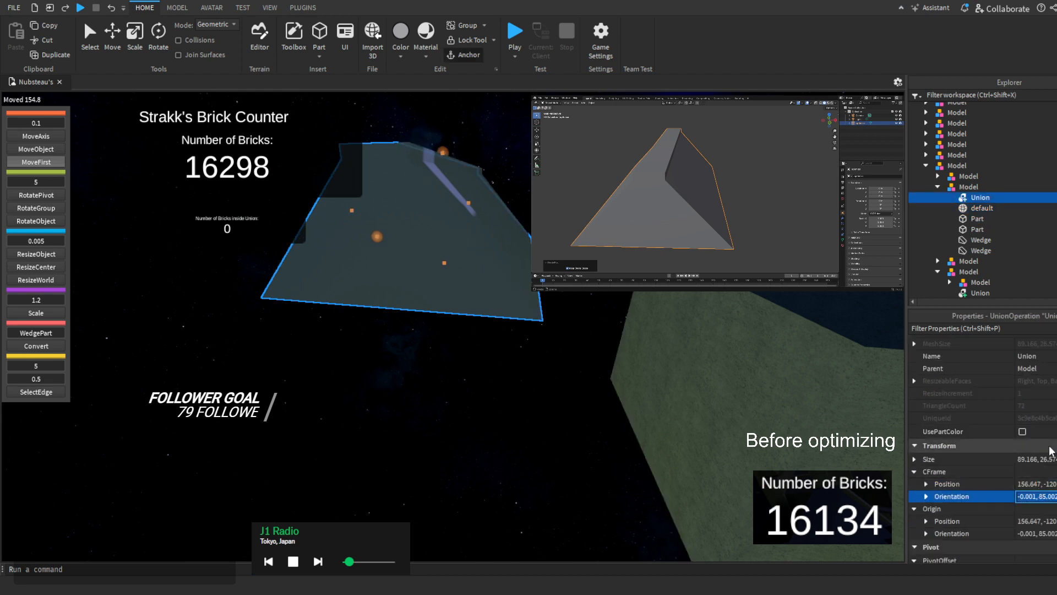
{"action": "left_click", "coordinate": [1042, 210]}
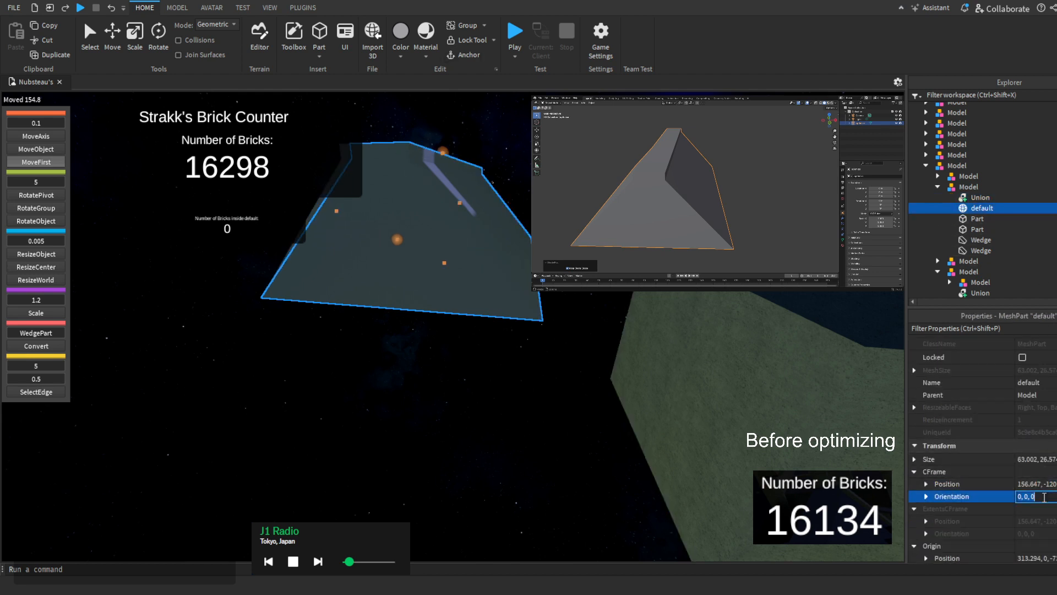
{"action": "key", "text": "Return"}
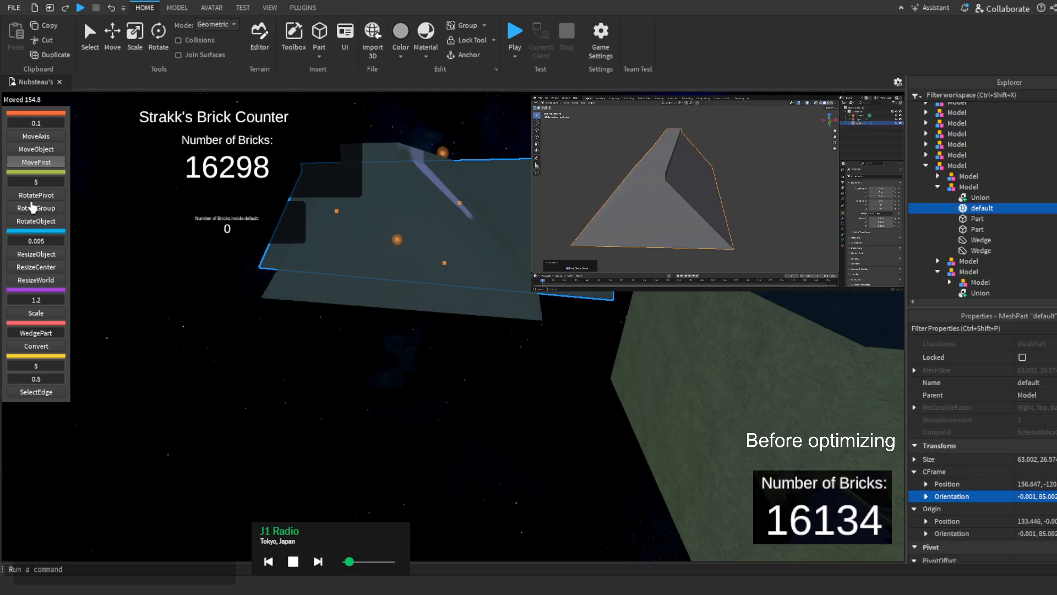
Rotate the default mesh 85 degrees about the vertical axis to align it with the roof union
{"action": "right_click_drag", "start_coordinate": [373, 300], "coordinate": [414, 273]}
{"action": "left_click_drag", "start_coordinate": [367, 262], "coordinate": [532, 212]}
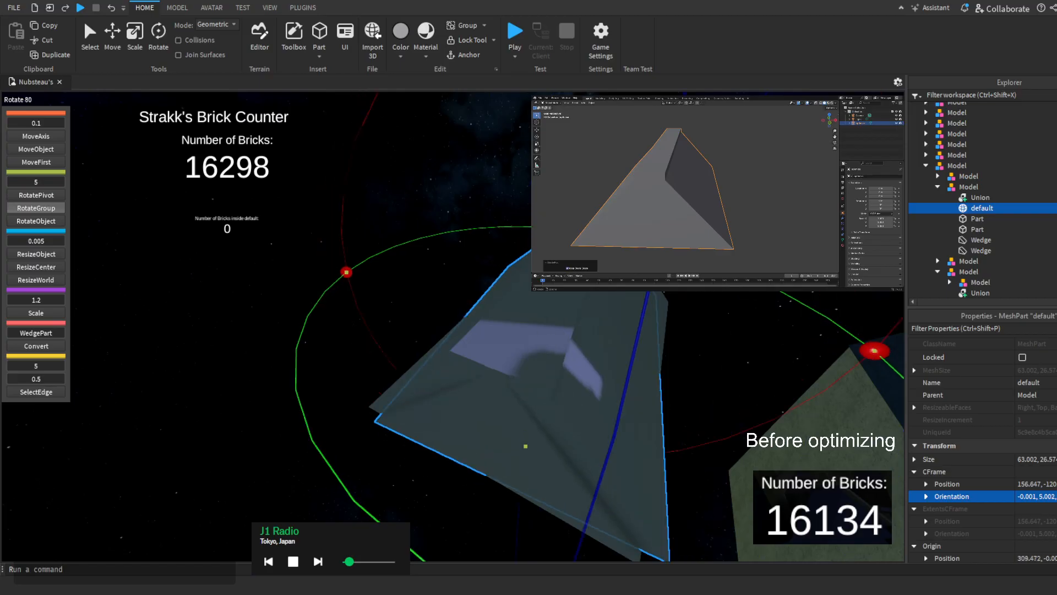
{"action": "left_click_drag", "start_coordinate": [346, 272], "coordinate": [356, 265]}
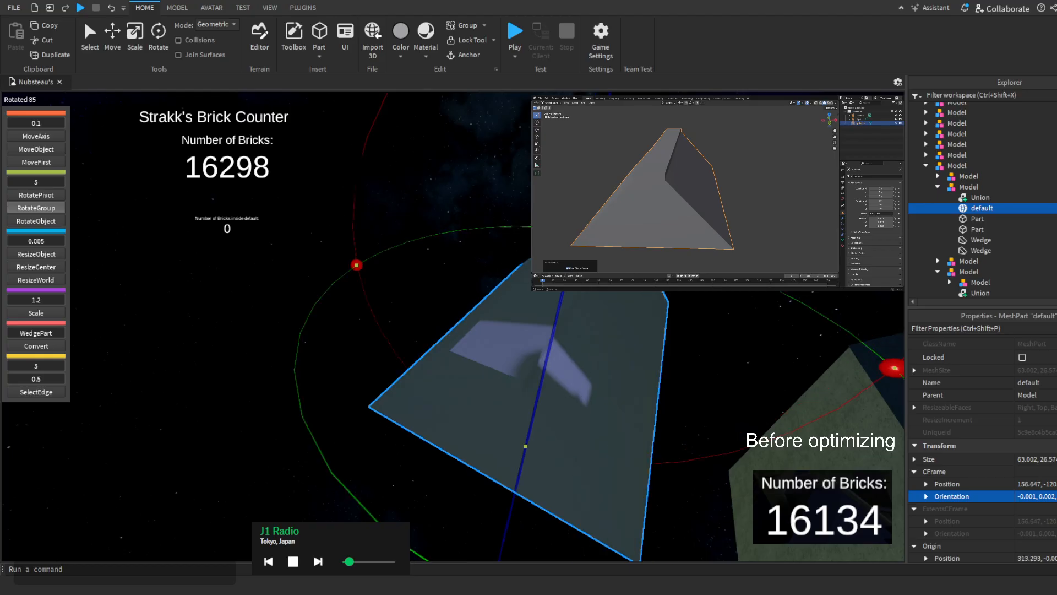
Try to move the default mesh 1.6 to line it up with the roof union
{"action": "right_click_drag", "start_coordinate": [357, 264], "coordinate": [385, 256]}
{"action": "key", "text": "a"}
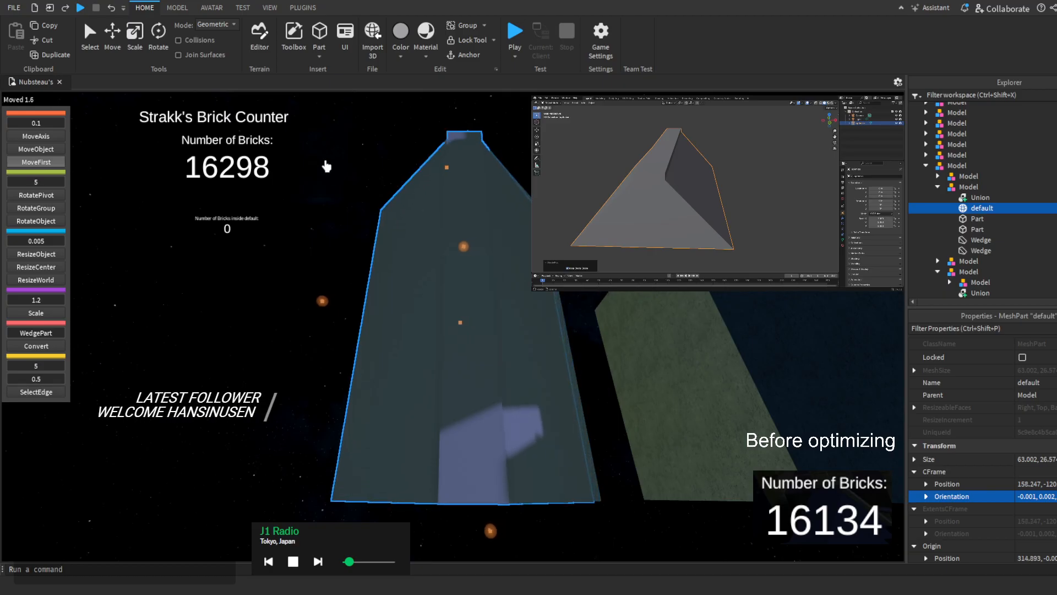
{"action": "key", "text": "a"}
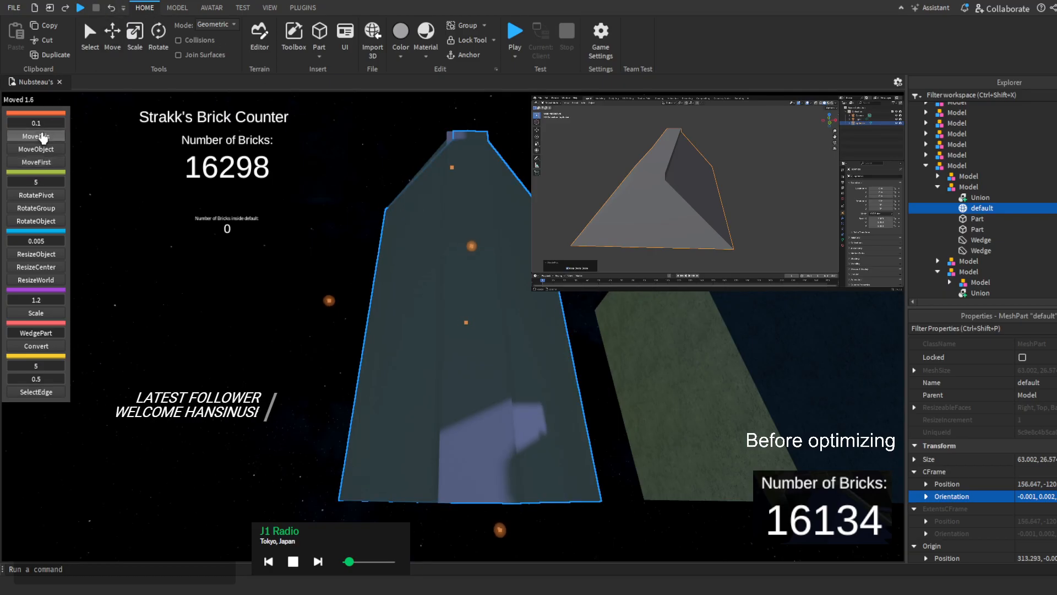
Try to move the default mesh 1.8 with MoveAxis so its edges meet the roof union
{"action": "right_click_drag", "start_coordinate": [669, 275], "coordinate": [697, 356]}
{"action": "key", "text": "w"}
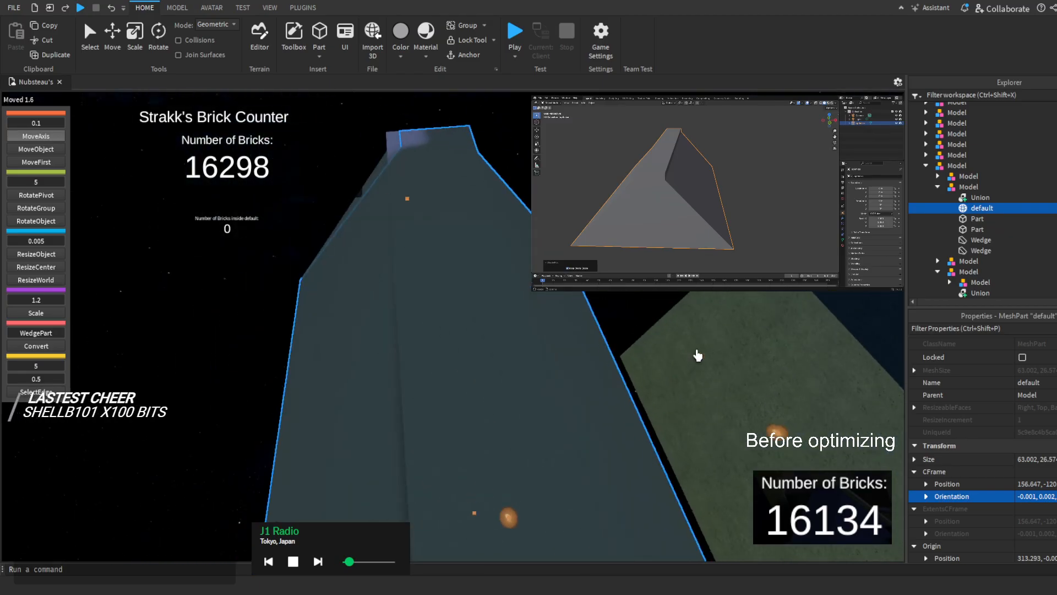
{"action": "key", "text": "s"}
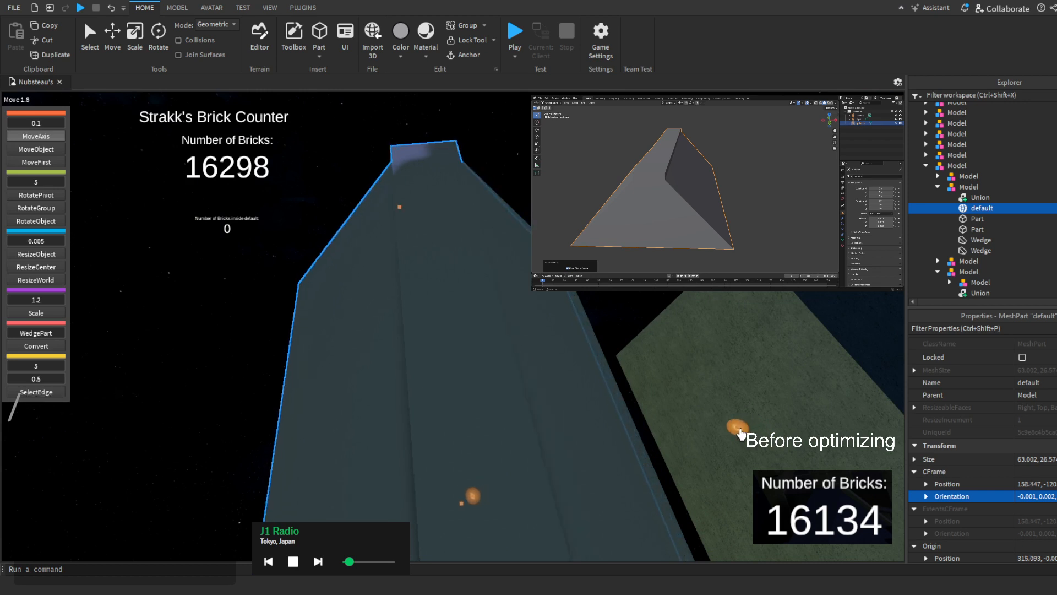
{"action": "left_click_drag", "start_coordinate": [739, 434], "coordinate": [739, 432]}
{"action": "key", "text": "s"}
{"action": "scroll", "coordinate": [737, 423], "scroll_direction": "down", "scroll_amount": 2}
{"action": "key", "text": "d"}
{"action": "key", "text": "q"}
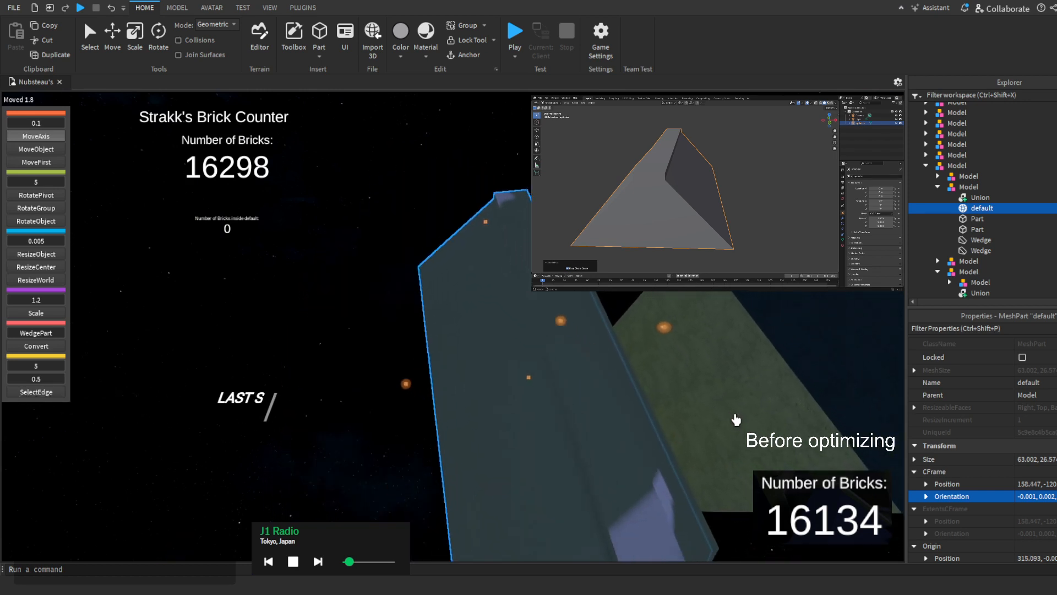
{"action": "right_click_drag", "start_coordinate": [736, 420], "coordinate": [736, 418]}
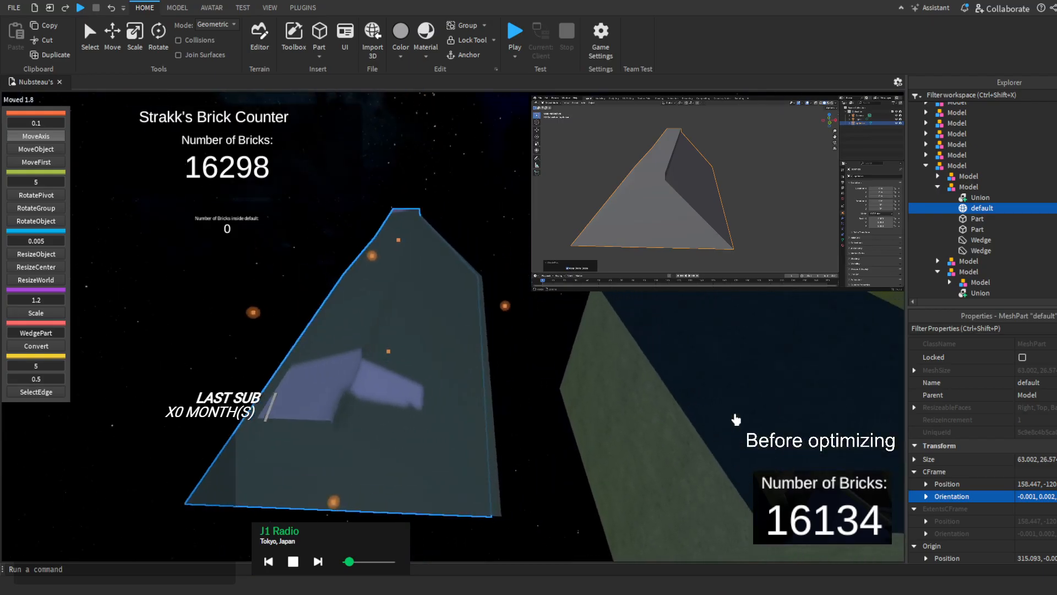
{"action": "key", "text": "s"}
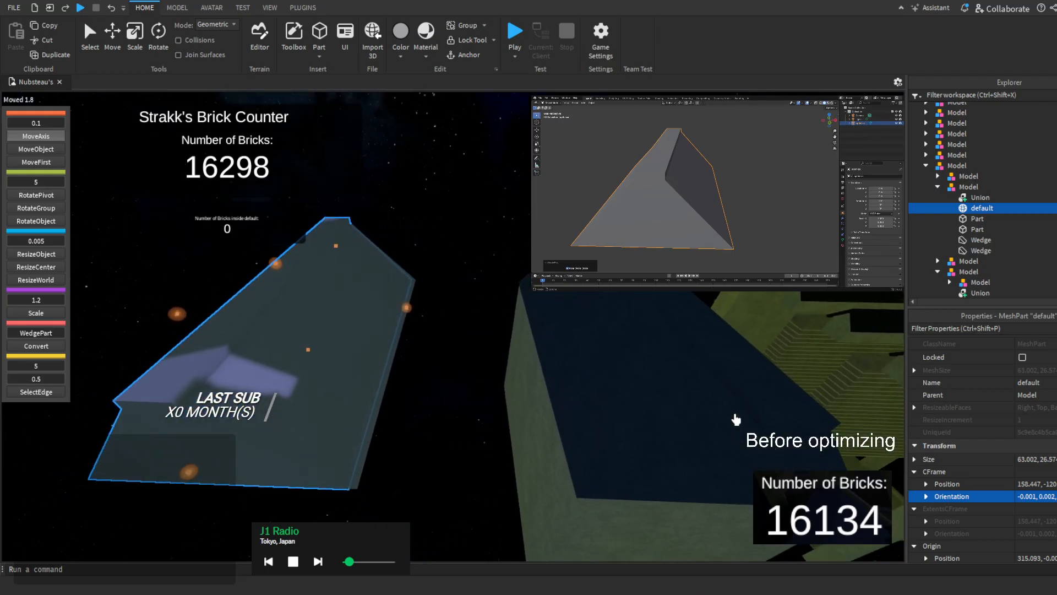
Undo the last move and the recent orientation changes of the default mesh
{"action": "left_click", "coordinate": [111, 11]}
{"action": "left_click", "coordinate": [110, 11]}
{"action": "left_click", "coordinate": [110, 11]}
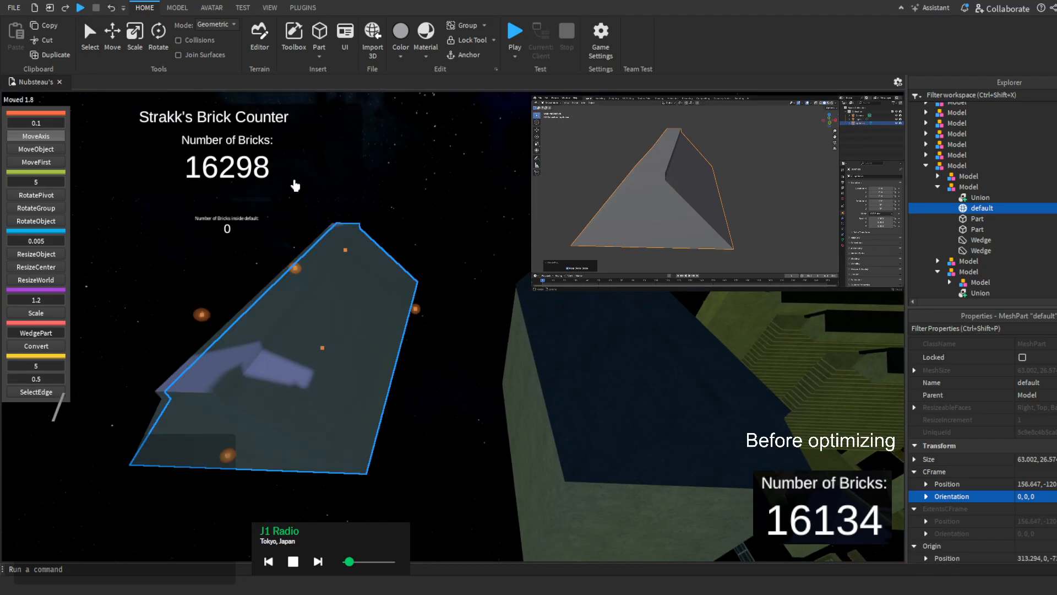
Delete the optimize model from the workspace
{"action": "scroll", "coordinate": [406, 236], "scroll_direction": "down", "scroll_amount": 5}
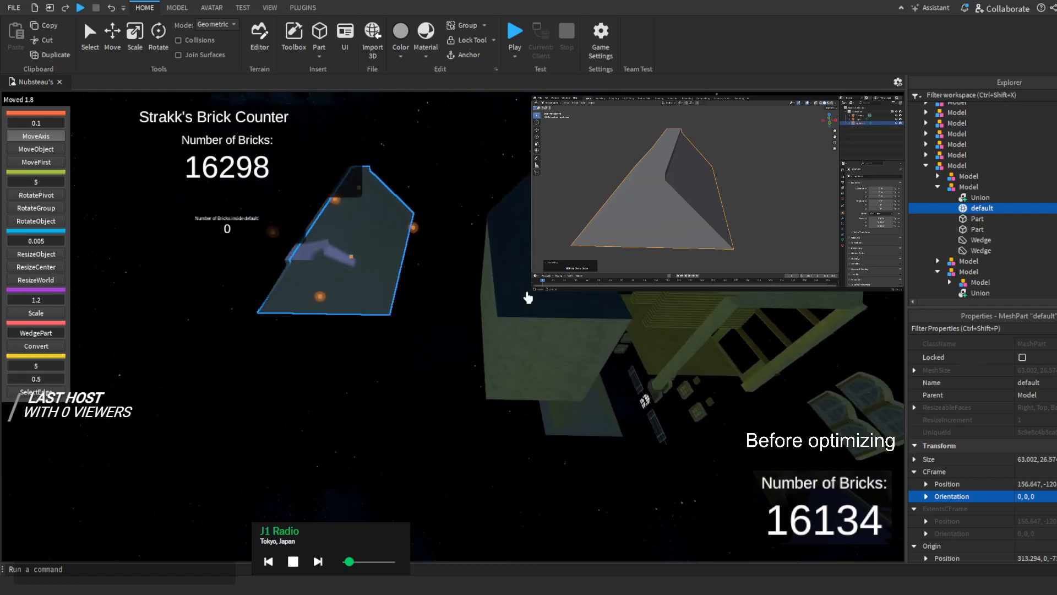
{"action": "scroll", "coordinate": [527, 298], "scroll_direction": "up", "scroll_amount": 5}
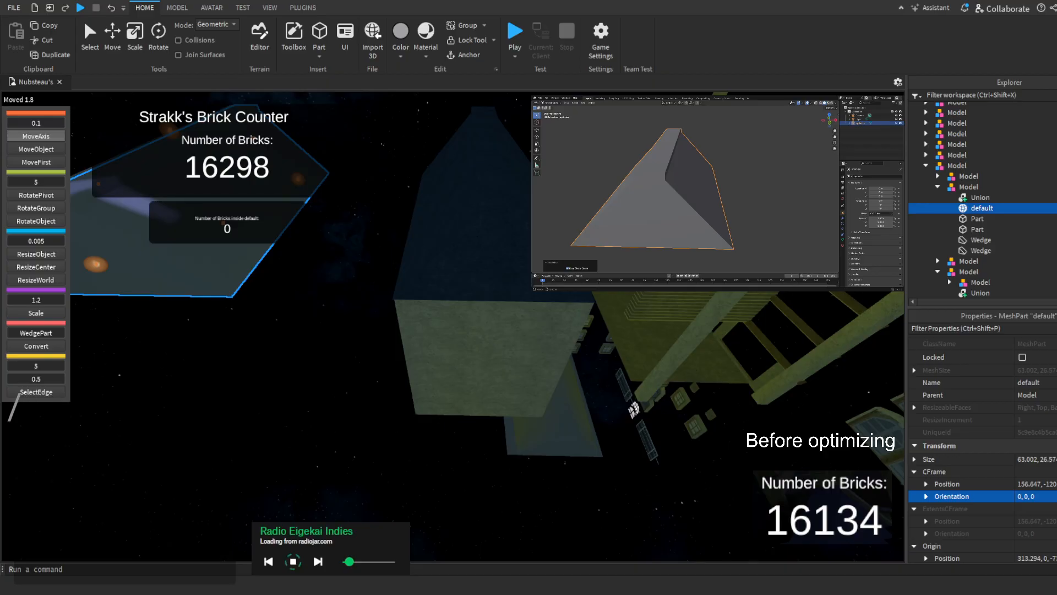
{"action": "right_click_drag", "start_coordinate": [471, 282], "coordinate": [470, 282]}
{"action": "scroll", "coordinate": [470, 282], "scroll_direction": "up", "scroll_amount": 2}
{"action": "scroll", "coordinate": [619, 307], "scroll_direction": "up", "scroll_amount": 2}
{"action": "double_click", "coordinate": [619, 306]}
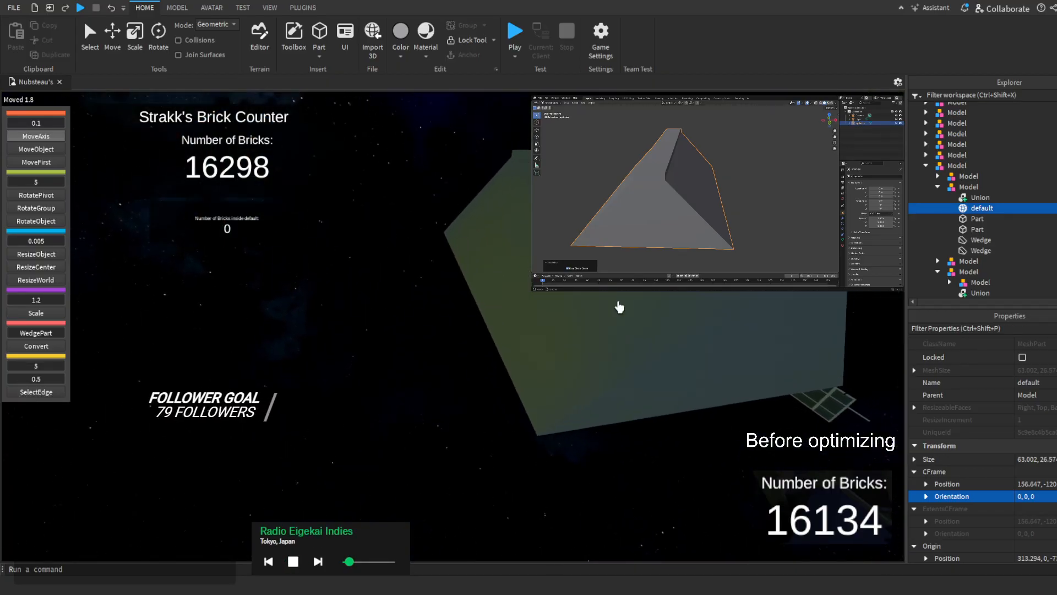
{"action": "left_click", "coordinate": [619, 307]}
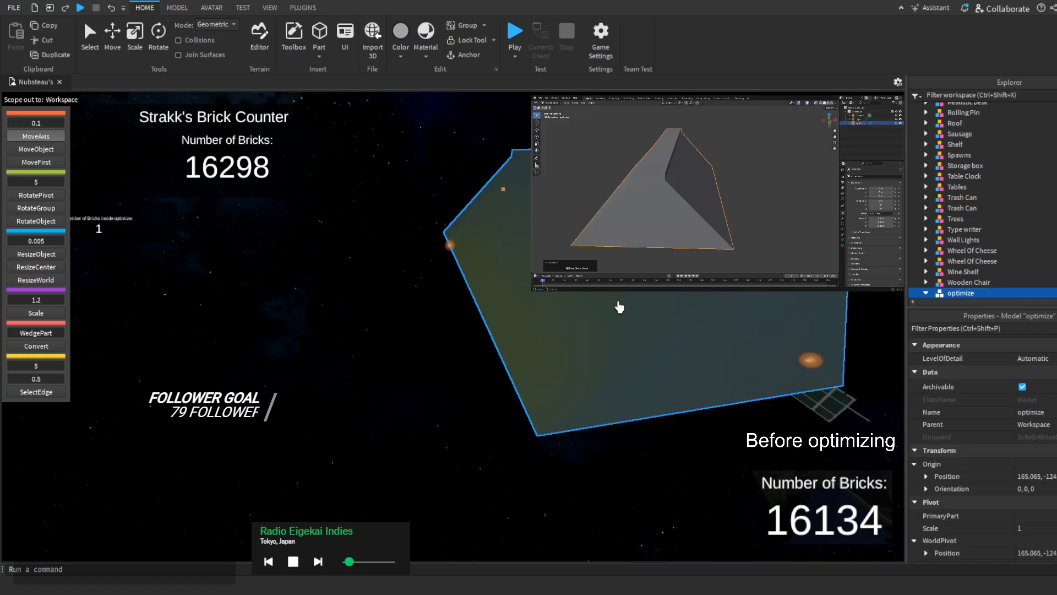
{"action": "key", "text": "Delete"}
Move the default mesh 98.3 with MoveFirst onto the building's original roof
{"action": "right_click_drag", "start_coordinate": [602, 295], "coordinate": [602, 295]}
{"action": "key", "text": "w"}
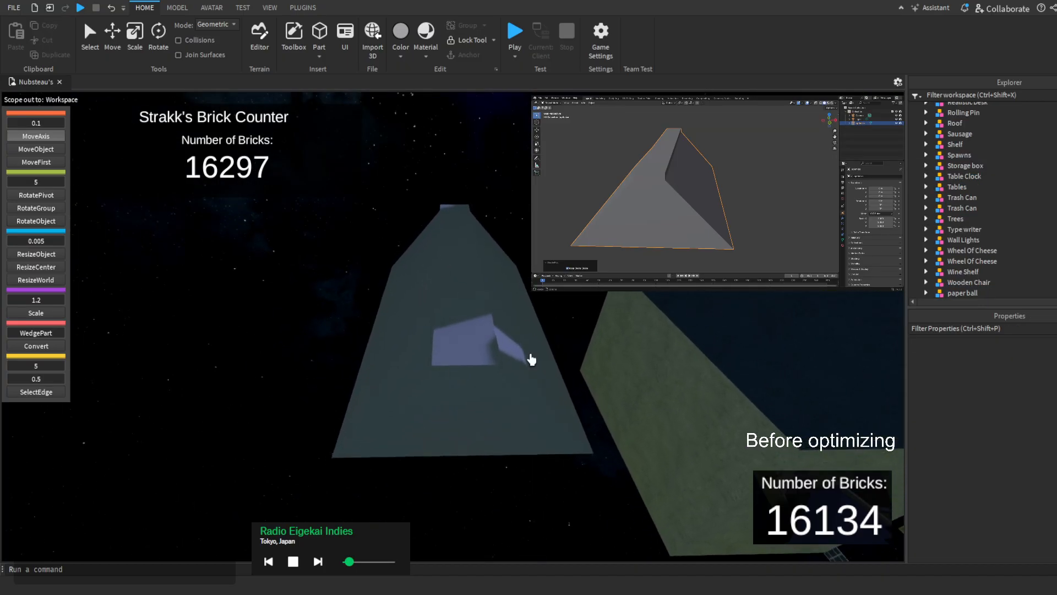
{"action": "double_click", "coordinate": [474, 367]}
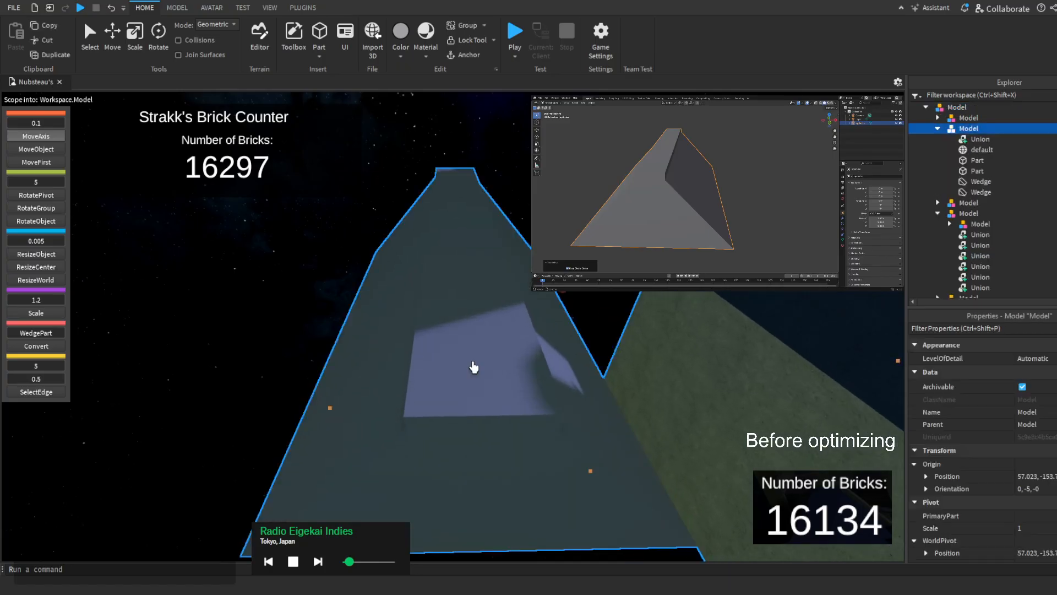
{"action": "double_click", "coordinate": [474, 367]}
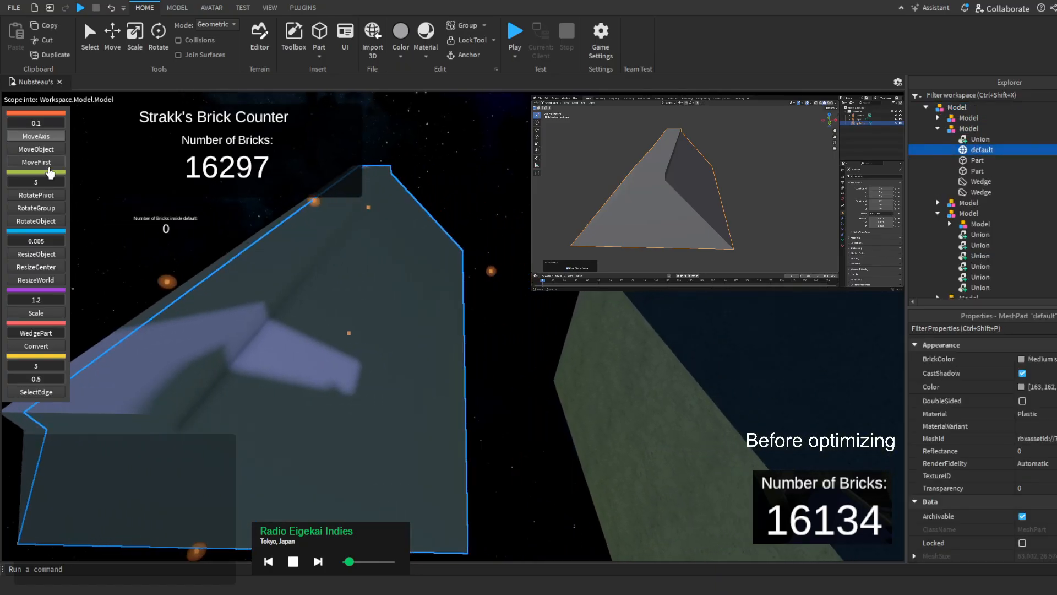
{"action": "left_click_drag", "start_coordinate": [490, 273], "coordinate": [600, 192]}
{"action": "key", "text": "d"}
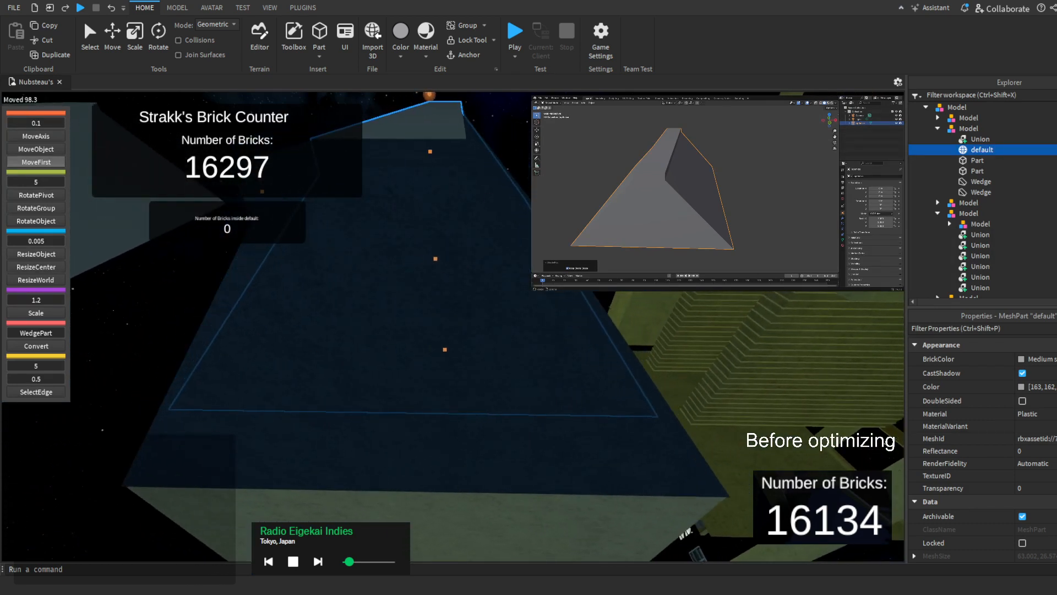
Shift the default mesh 0.3 sideways and 8.6 outward to bring it over the original roof
{"action": "key", "text": "w"}
{"action": "right_click_drag", "start_coordinate": [520, 265], "coordinate": [524, 240]}
{"action": "key", "text": "w"}
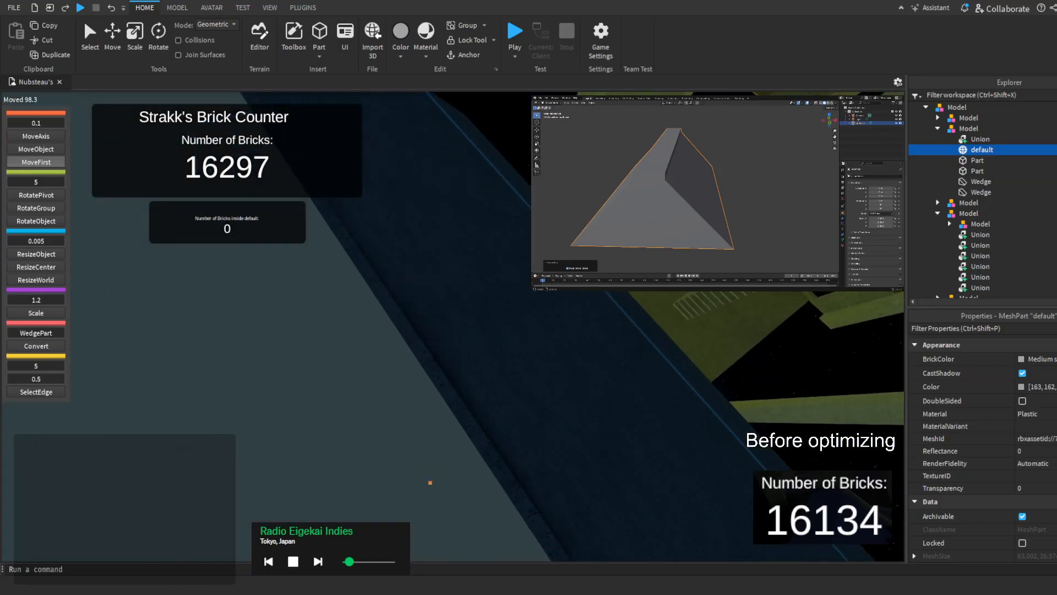
{"action": "left_click_drag", "start_coordinate": [157, 408], "coordinate": [232, 407]}
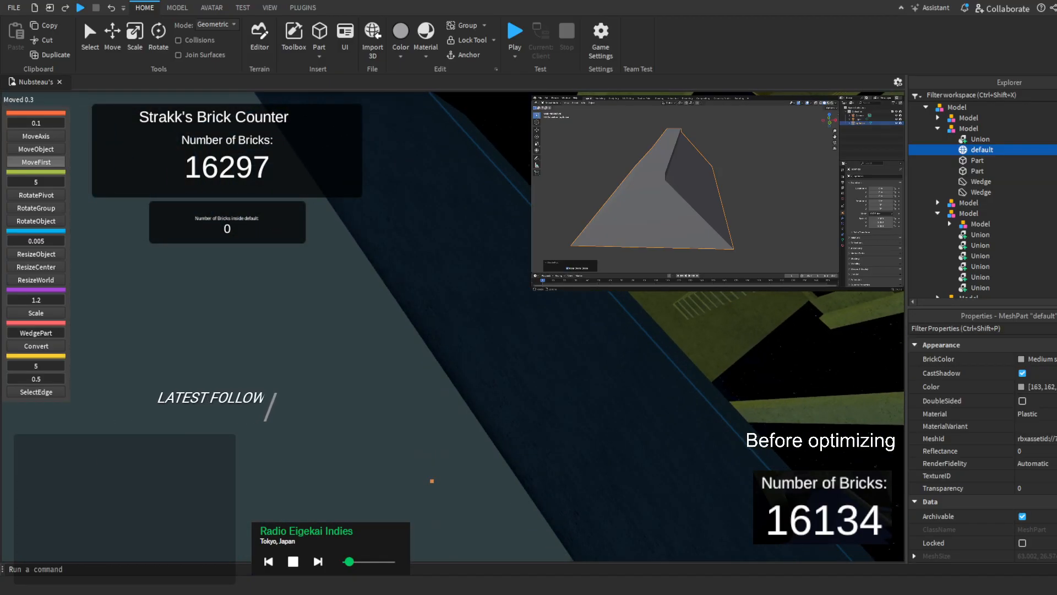
{"action": "right_click_drag", "start_coordinate": [242, 406], "coordinate": [352, 385]}
{"action": "key", "text": "d"}
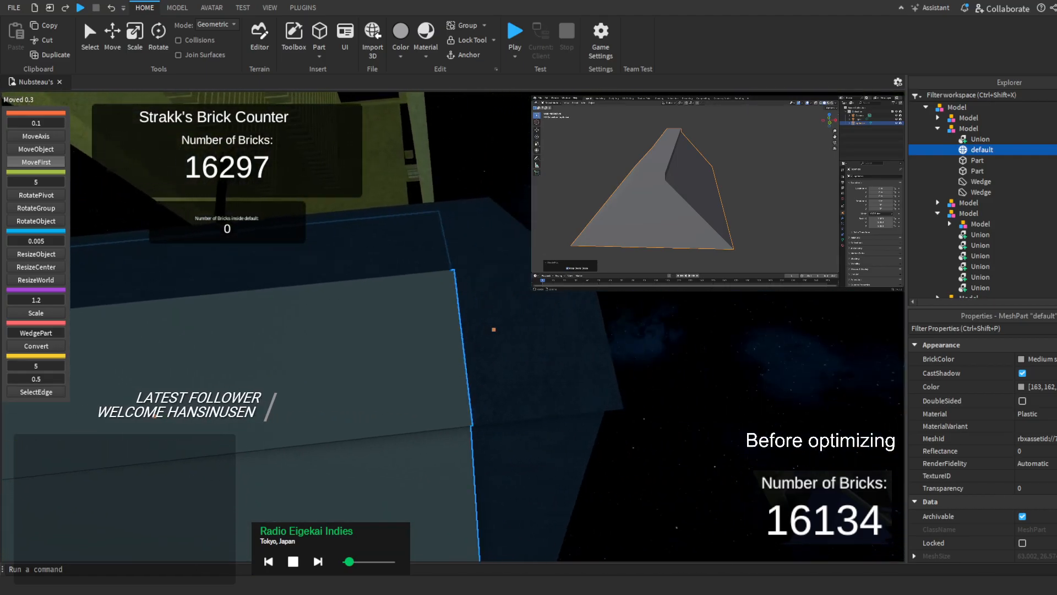
{"action": "right_click_drag", "start_coordinate": [512, 286], "coordinate": [513, 286]}
{"action": "left_click_drag", "start_coordinate": [477, 291], "coordinate": [560, 295]}
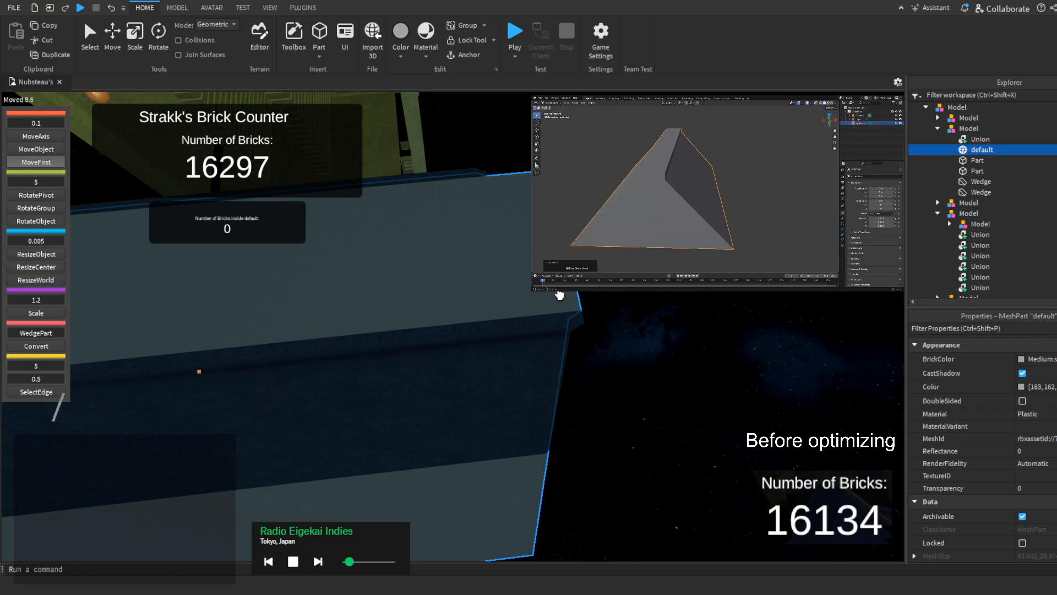
Fine-tune the default mesh's position with moves of 0.8 and 1.8 to align it with the building walls
{"action": "right_click_drag", "start_coordinate": [559, 296], "coordinate": [559, 296]}
{"action": "key", "text": "w"}
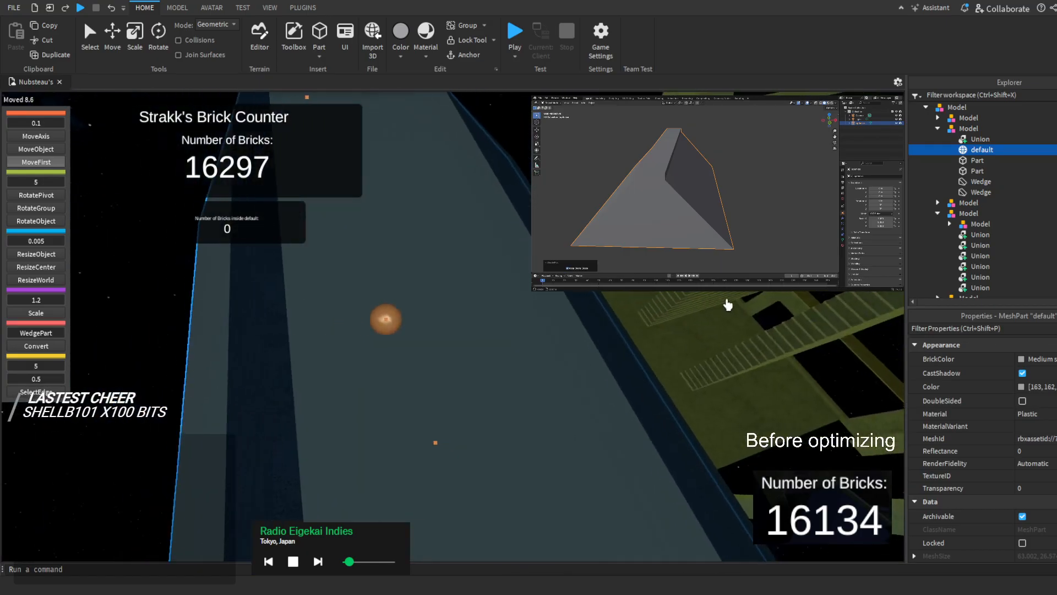
{"action": "mouse_move", "coordinate": [386, 319]}
{"action": "left_mouse_down"}
{"action": "mouse_move", "coordinate": [354, 331]}
{"action": "mouse_move", "coordinate": [367, 325]}
{"action": "left_mouse_up"}
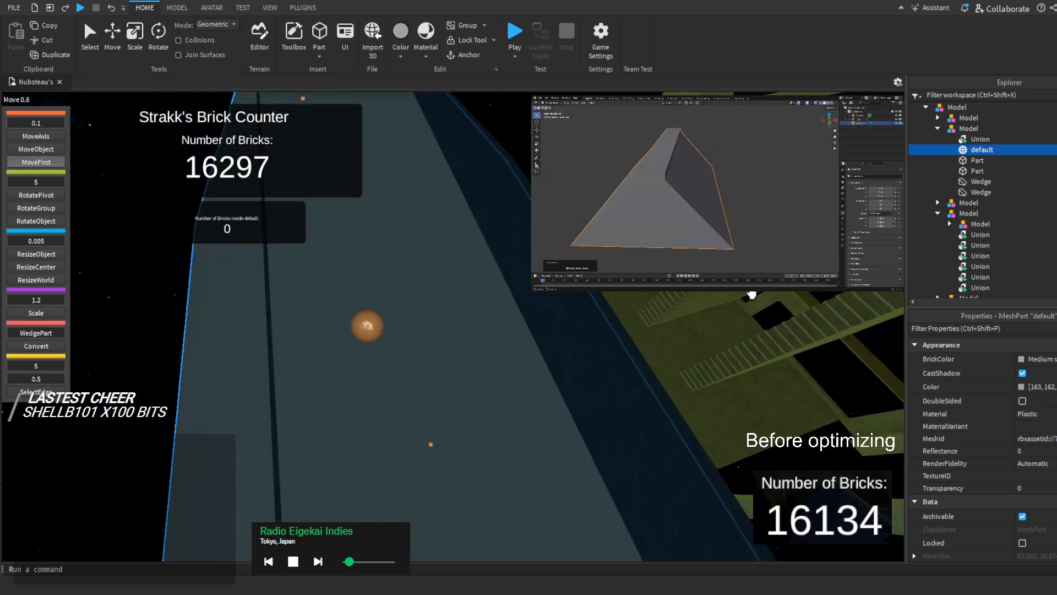
{"action": "left_click_drag", "start_coordinate": [752, 295], "coordinate": [751, 293]}
{"action": "key", "text": "s"}
{"action": "right_click_drag", "start_coordinate": [750, 294], "coordinate": [751, 293]}
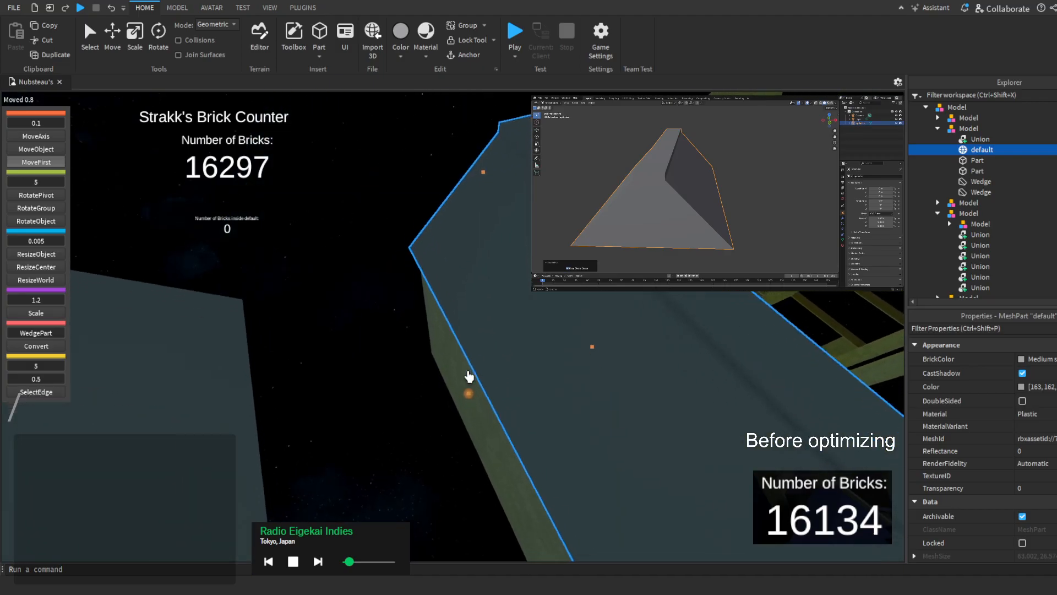
{"action": "right_click_drag", "start_coordinate": [493, 356], "coordinate": [493, 357]}
{"action": "key", "text": "d"}
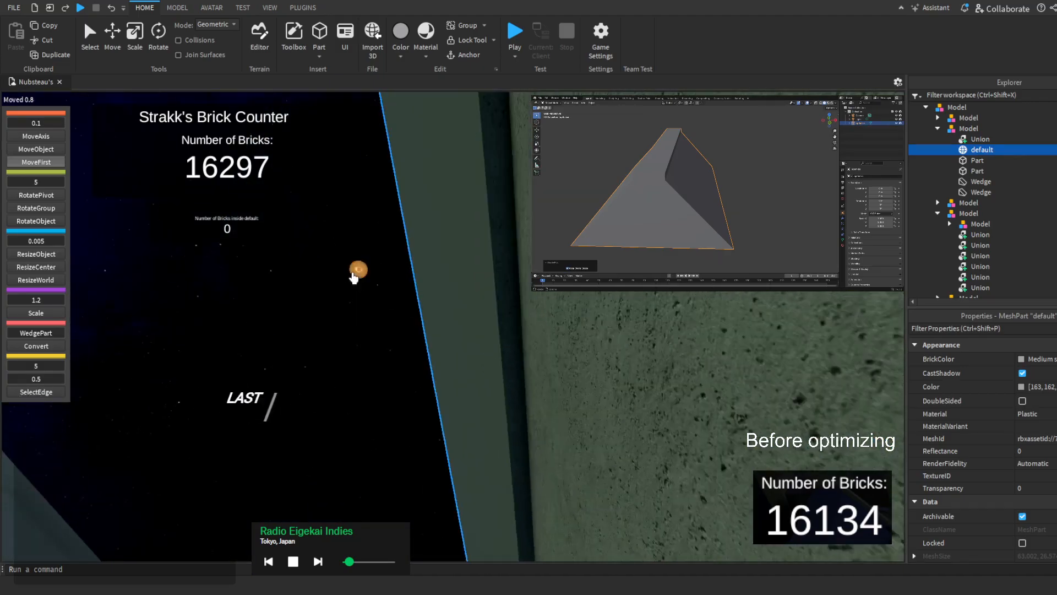
{"action": "left_click_drag", "start_coordinate": [354, 277], "coordinate": [392, 282]}
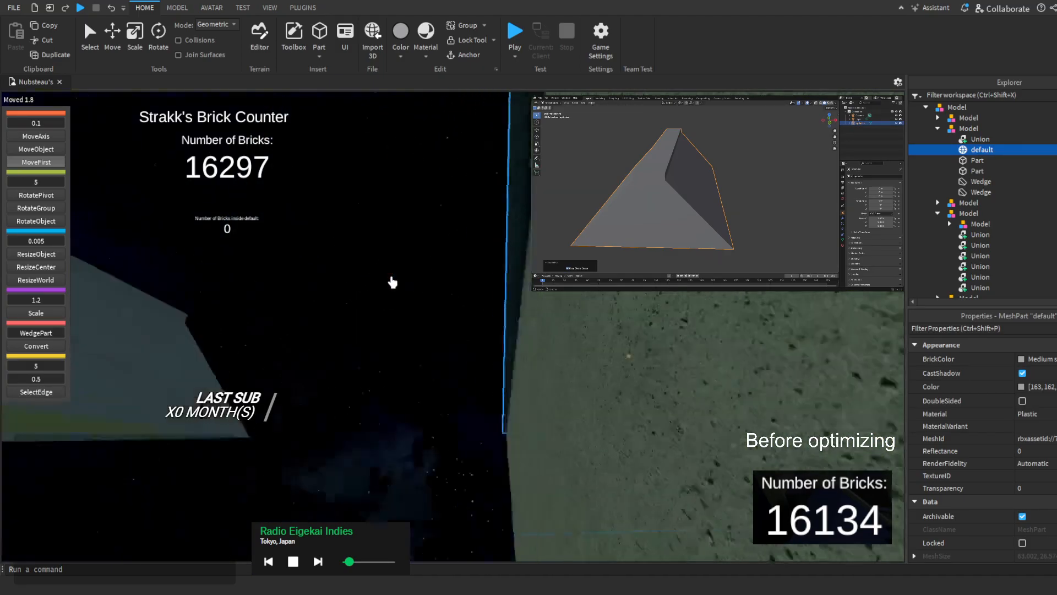
Give the default mesh the roof wedge's Sand blue color and set its material to Concrete
{"action": "right_click_drag", "start_coordinate": [392, 282], "coordinate": [392, 281]}
{"action": "left_click", "coordinate": [419, 227]}
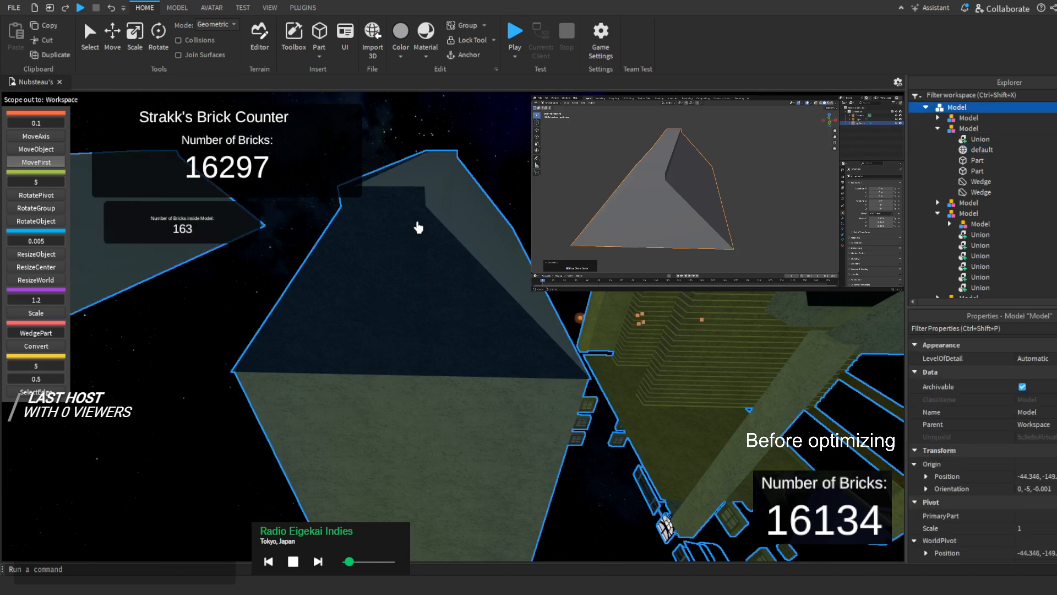
{"action": "left_click", "coordinate": [418, 228]}
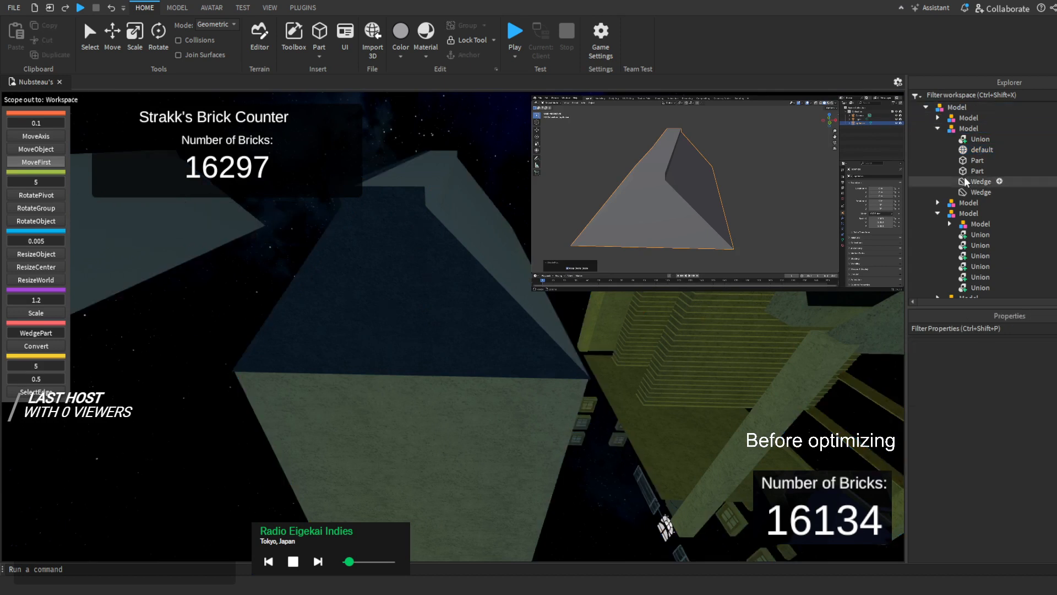
{"action": "left_click", "coordinate": [1006, 142]}
{"action": "left_click", "coordinate": [1018, 183]}
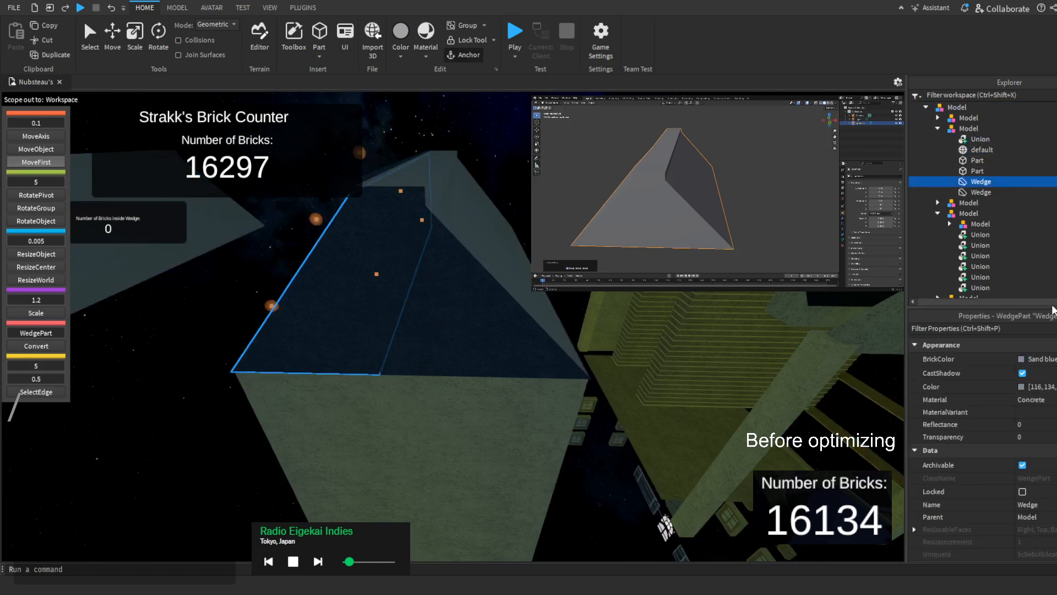
{"action": "left_click", "coordinate": [1040, 151]}
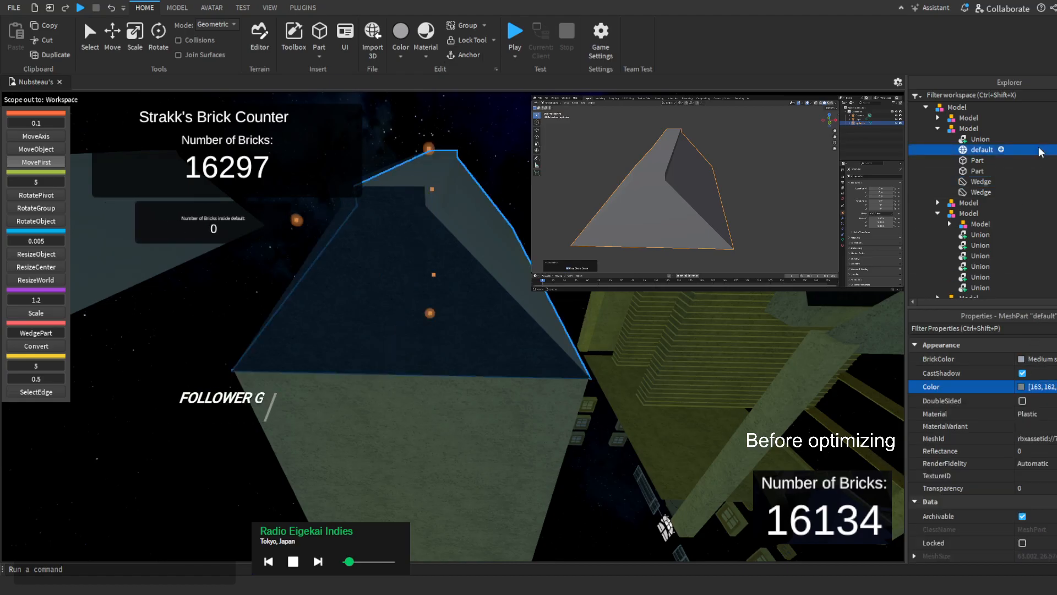
{"action": "left_click", "coordinate": [1037, 413]}
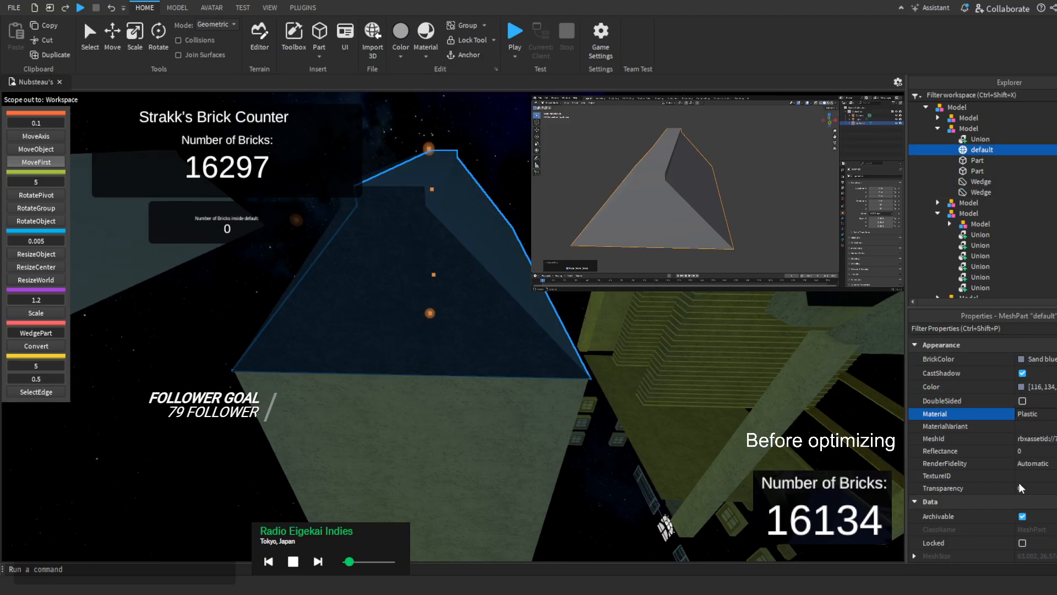
{"action": "right_click_drag", "start_coordinate": [550, 345], "coordinate": [781, 396]}
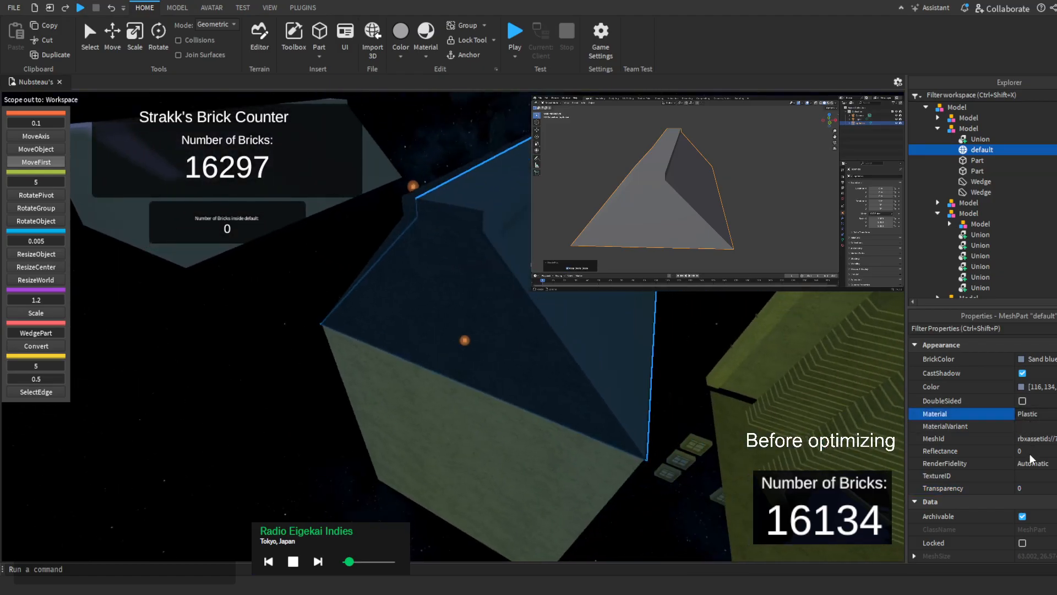
{"action": "left_click", "coordinate": [1034, 492]}
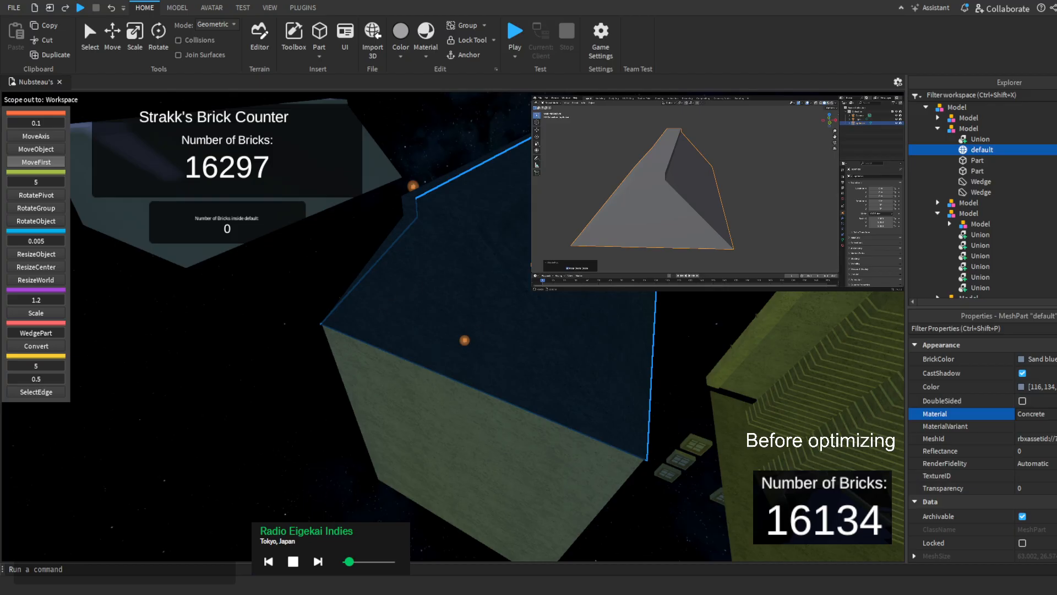
Delete the old Union, both Wedges and one Part from the roof model, keeping the default mesh
{"action": "key", "text": "Delete"}
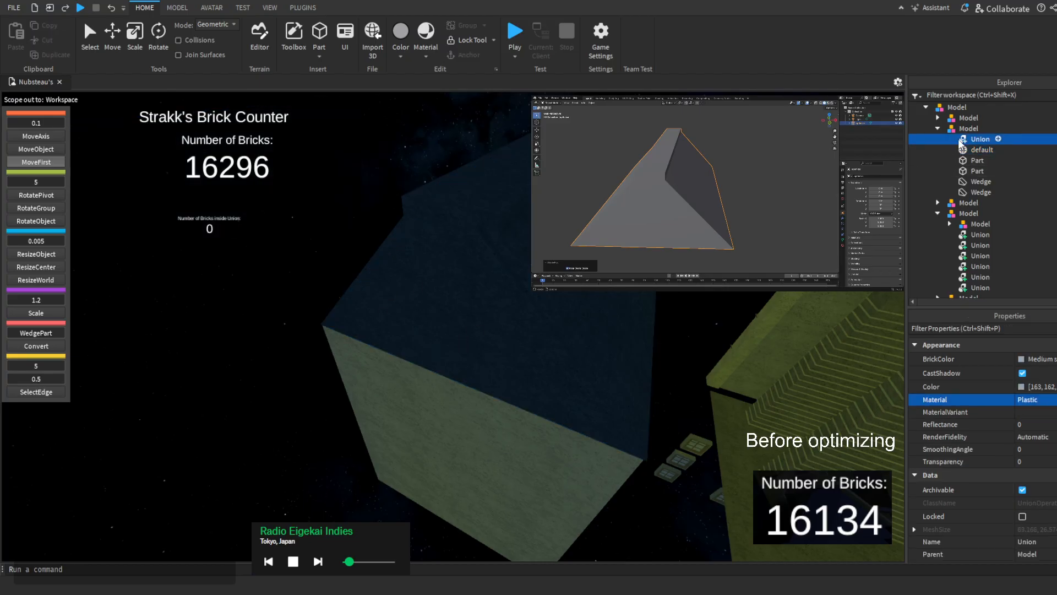
{"action": "left_click", "coordinate": [963, 171]}
{"action": "key", "text": "Delete"}
{"action": "left_click", "coordinate": [969, 169]}
{"action": "key", "text": "Delete"}
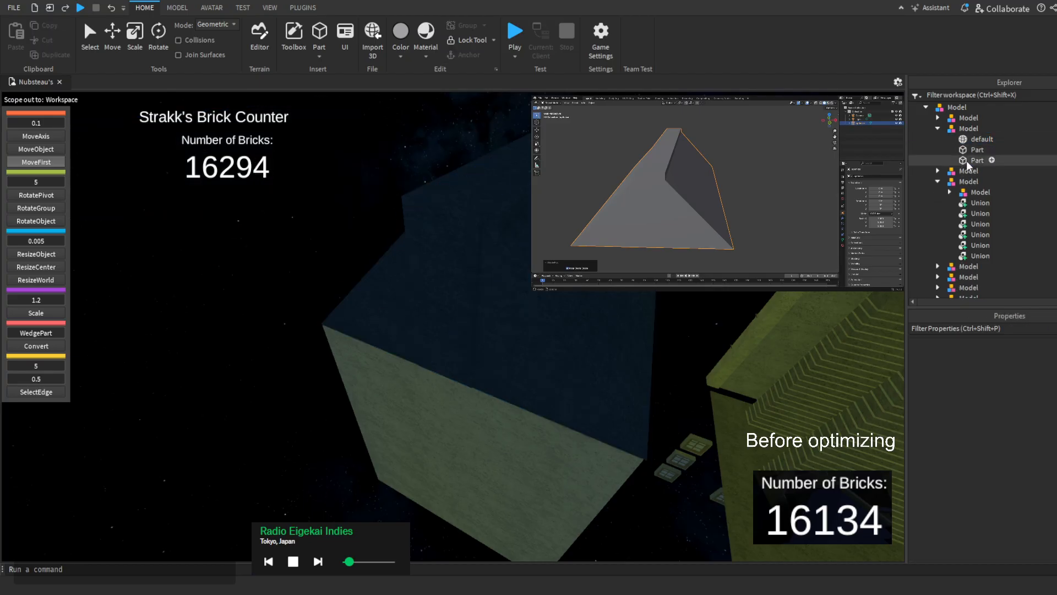
{"action": "left_click", "coordinate": [966, 160]}
{"action": "key", "text": "Delete"}
{"action": "key", "text": "s"}
{"action": "right_click_drag", "start_coordinate": [453, 327], "coordinate": [374, 302]}
{"action": "scroll", "coordinate": [592, 292], "scroll_direction": "up", "scroll_amount": 8}
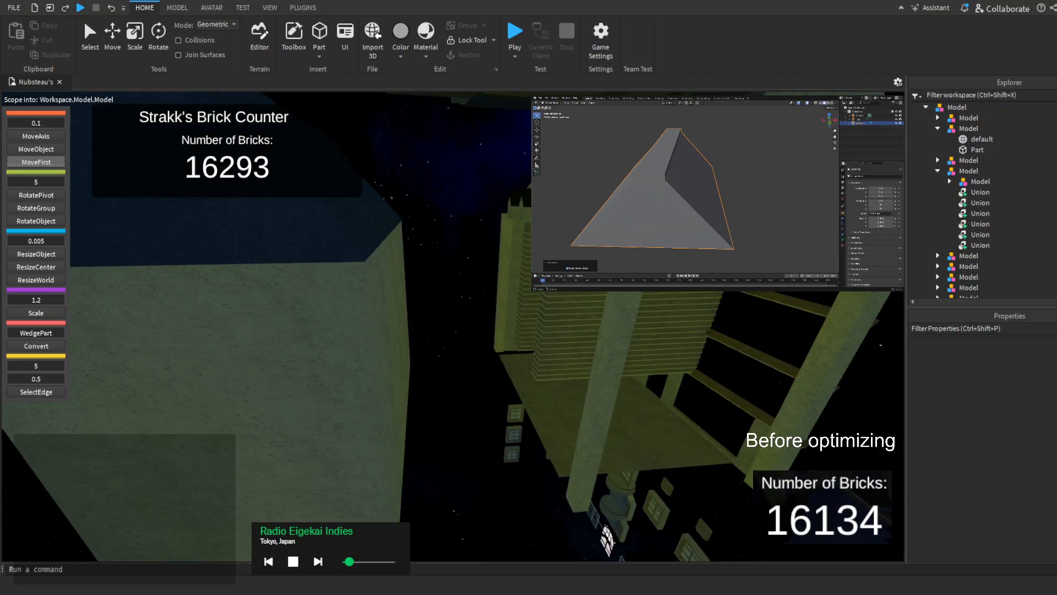
Copy the Cashmere-coloured concrete Union with the floor and pillars from the original building, and clear the selection
{"action": "left_click", "coordinate": [598, 386]}
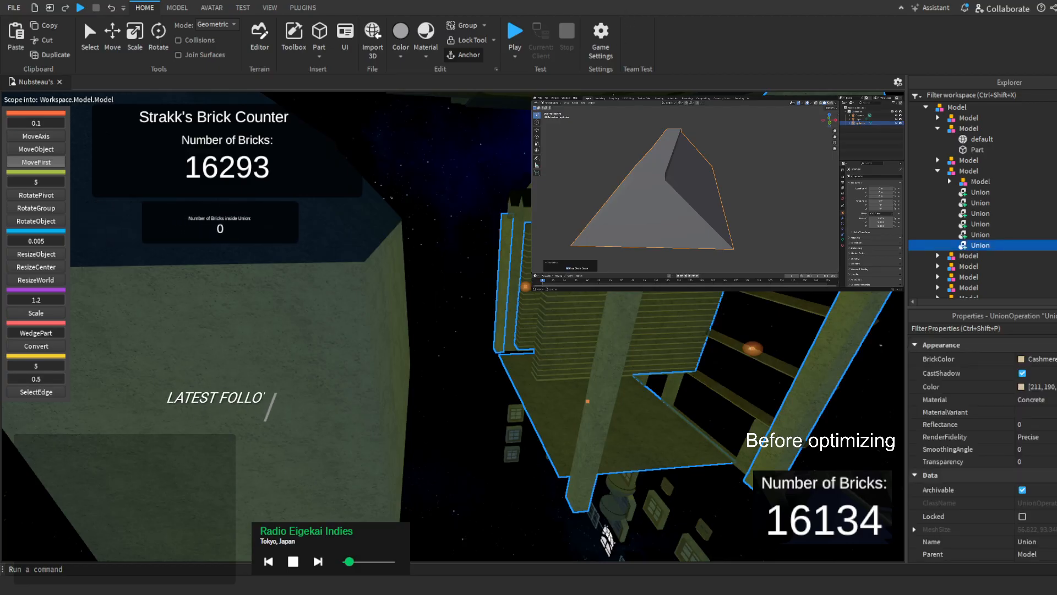
{"action": "right_click_drag", "start_coordinate": [597, 331], "coordinate": [606, 292]}
{"action": "scroll", "coordinate": [605, 291], "scroll_direction": "down", "scroll_amount": 6}
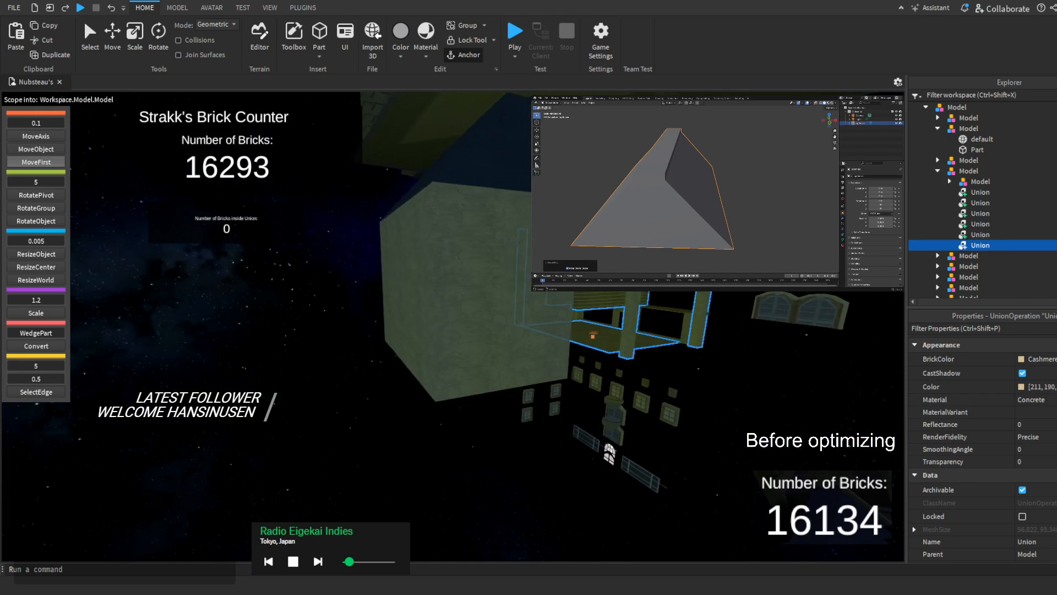
{"action": "scroll", "coordinate": [573, 330], "scroll_direction": "up", "scroll_amount": 6}
{"action": "scroll", "coordinate": [486, 330], "scroll_direction": "down", "scroll_amount": 4}
{"action": "scroll", "coordinate": [439, 325], "scroll_direction": "up", "scroll_amount": 3}
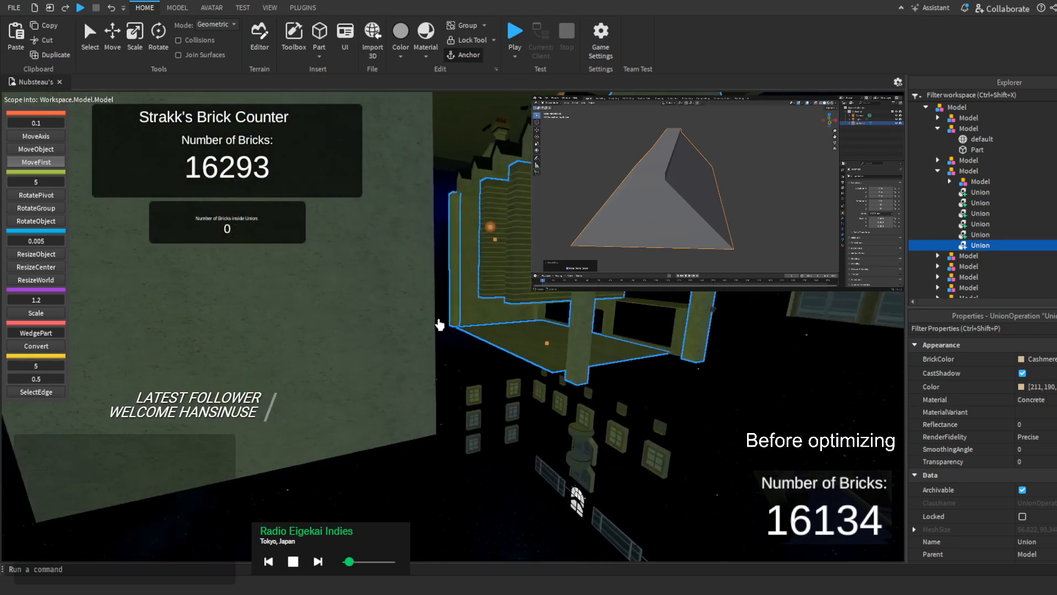
{"action": "scroll", "coordinate": [438, 324], "scroll_direction": "down", "scroll_amount": 4}
{"action": "left_click", "coordinate": [435, 322]}
{"action": "left_click", "coordinate": [435, 323]}
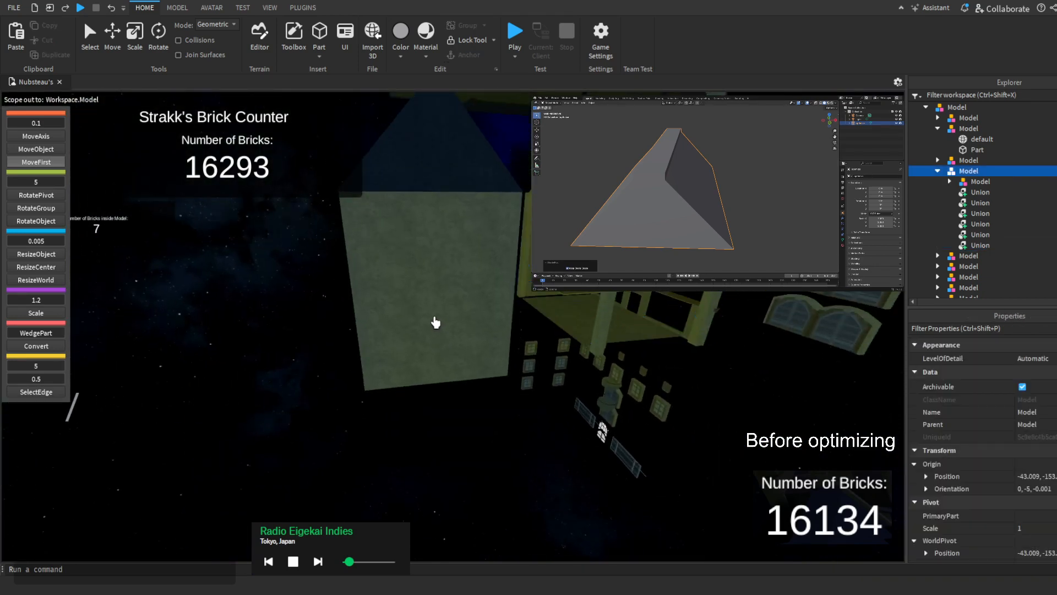
{"action": "left_click", "coordinate": [435, 322]}
{"action": "left_click", "coordinate": [435, 322]}
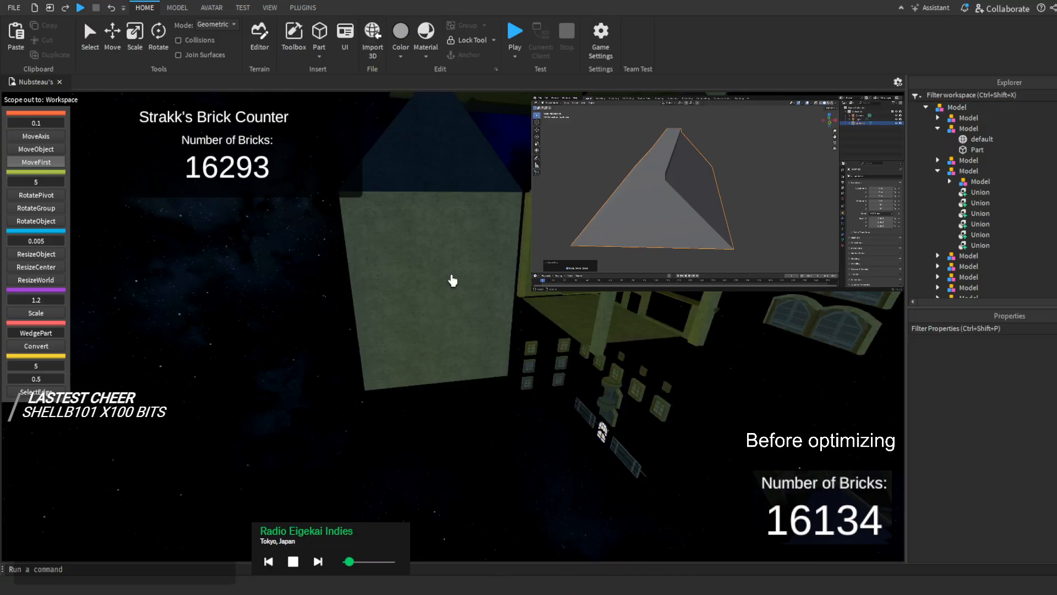
Paste the copied Cashmere Union into the model that contains the default mesh
{"action": "right_click_drag", "start_coordinate": [440, 309], "coordinate": [462, 188]}
{"action": "scroll", "coordinate": [463, 188], "scroll_direction": "down", "scroll_amount": 3}
{"action": "scroll", "coordinate": [385, 223], "scroll_direction": "up", "scroll_amount": 2}
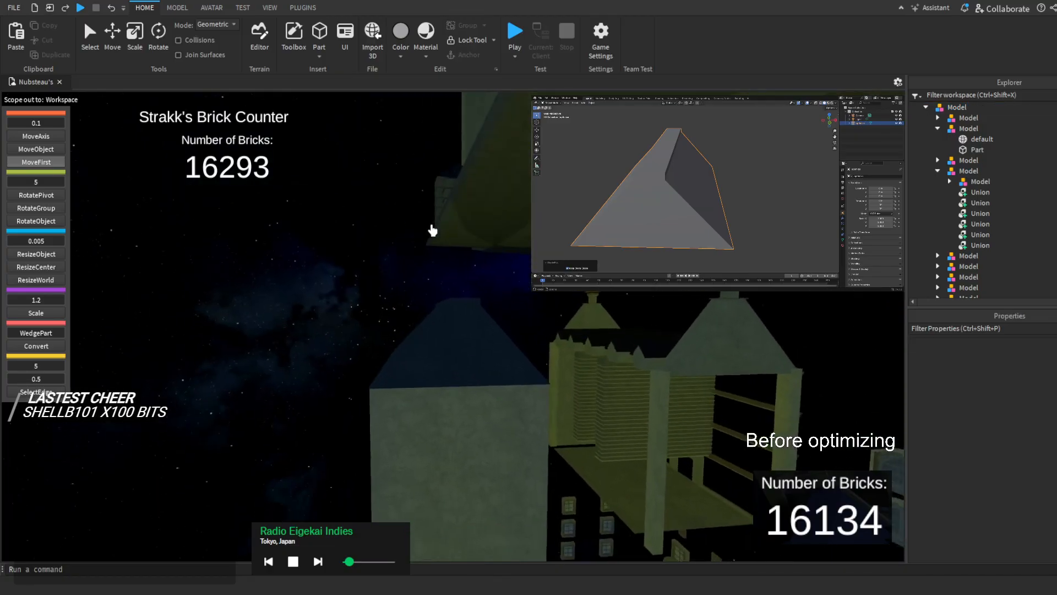
{"action": "scroll", "coordinate": [460, 435], "scroll_direction": "up", "scroll_amount": 4}
{"action": "left_click", "coordinate": [461, 437]}
{"action": "scroll", "coordinate": [461, 435], "scroll_direction": "down", "scroll_amount": 3}
{"action": "right_click_drag", "start_coordinate": [461, 435], "coordinate": [460, 428]}
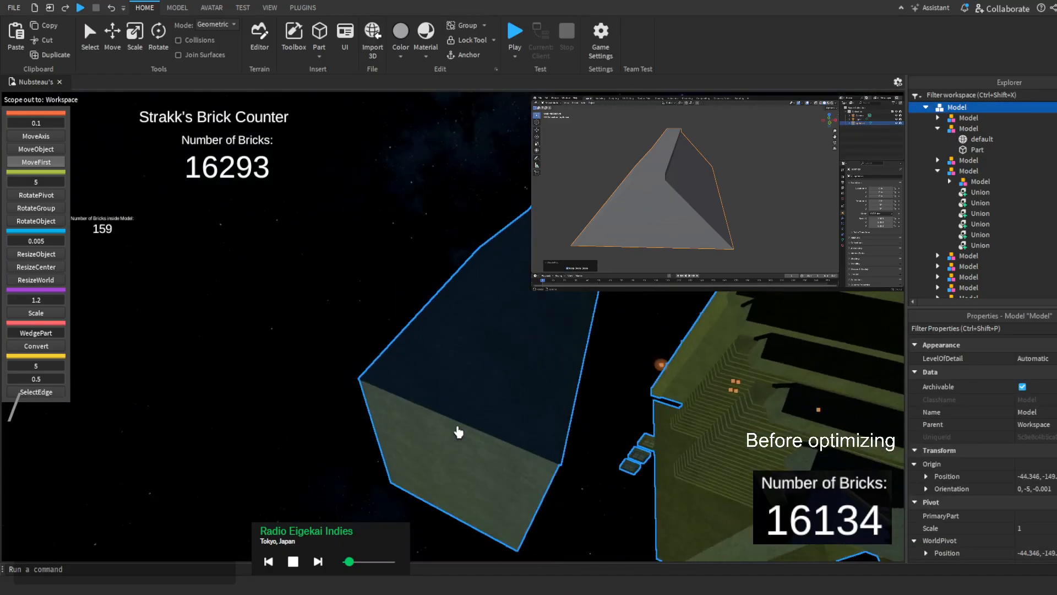
{"action": "left_click", "coordinate": [460, 428]}
{"action": "left_click", "coordinate": [964, 127]}
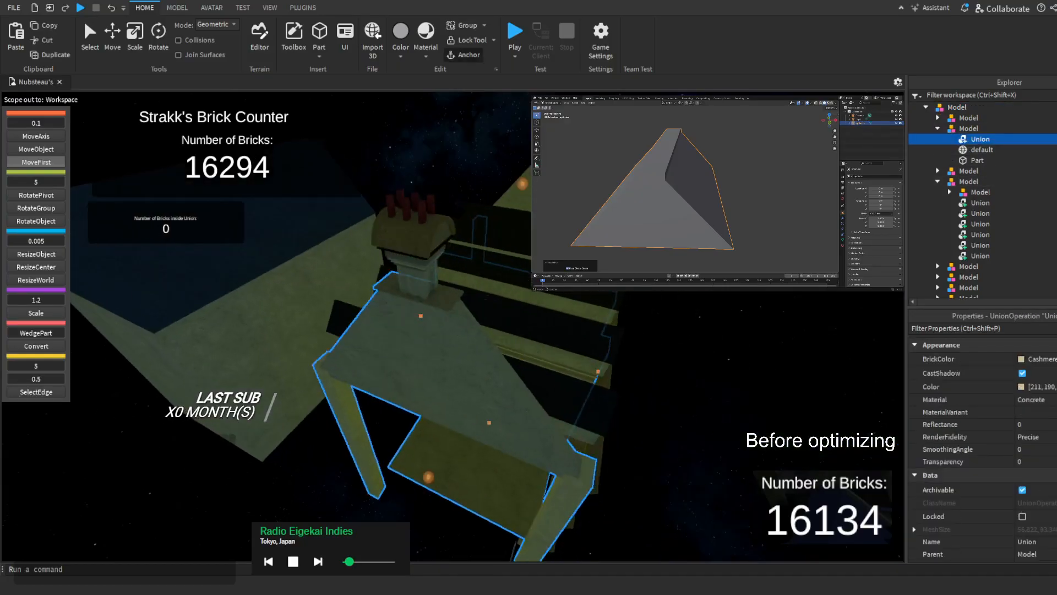
Using an increment of 1, move the pasted Union 100 over to the mesh-roofed building and adjust it by 9 and 1
{"action": "right_click_drag", "start_coordinate": [37, 162], "coordinate": [42, 141]}
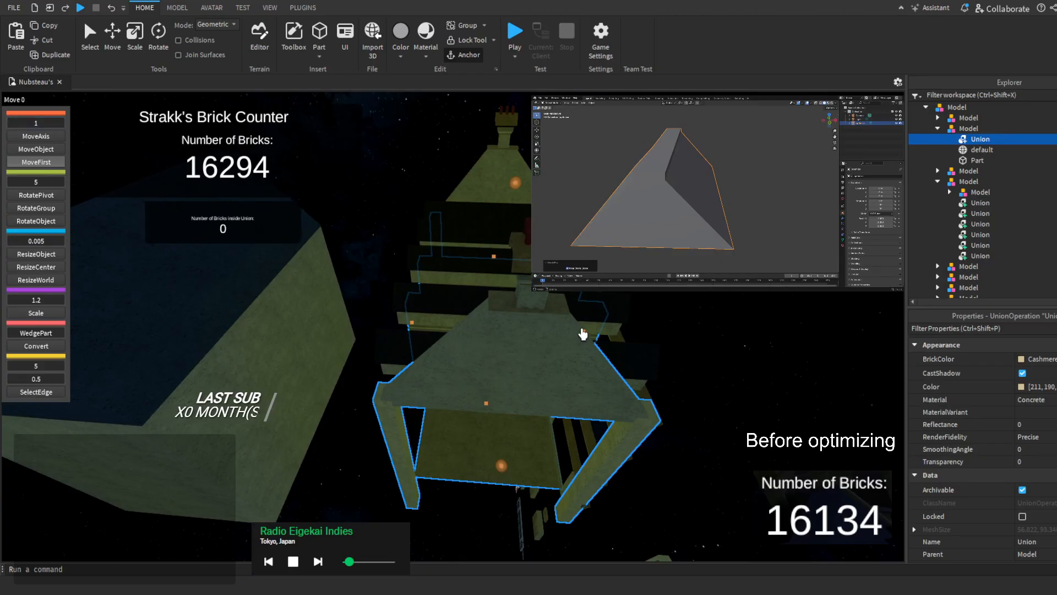
{"action": "left_click_drag", "start_coordinate": [583, 334], "coordinate": [452, 373]}
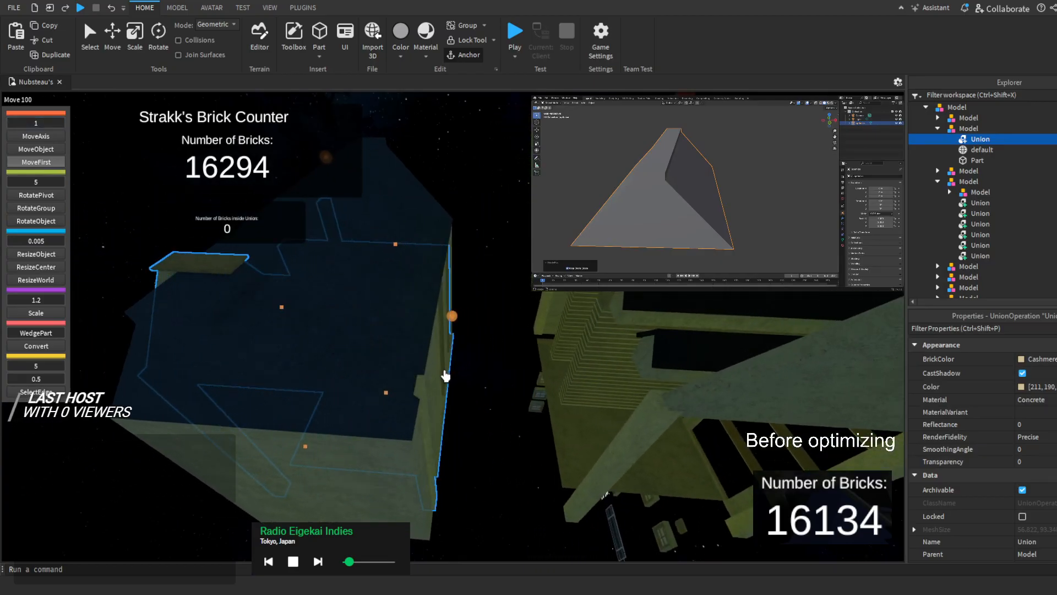
{"action": "right_click_drag", "start_coordinate": [450, 376], "coordinate": [451, 335]}
{"action": "left_click_drag", "start_coordinate": [451, 336], "coordinate": [429, 377]}
{"action": "right_click_drag", "start_coordinate": [429, 377], "coordinate": [565, 407]}
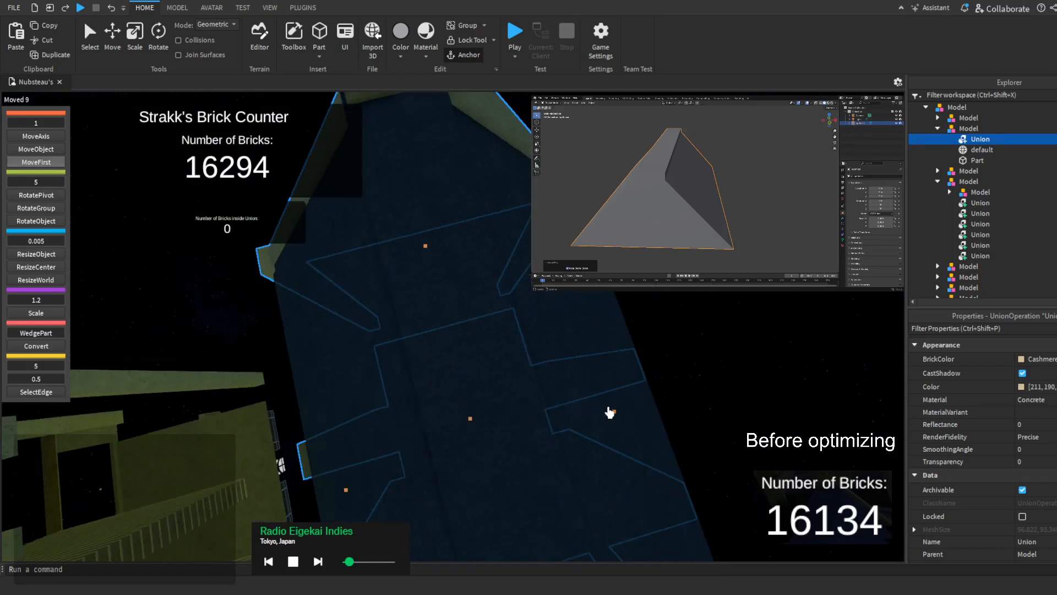
{"action": "left_click_drag", "start_coordinate": [610, 417], "coordinate": [611, 418]}
{"action": "right_click_drag", "start_coordinate": [611, 417], "coordinate": [677, 417]}
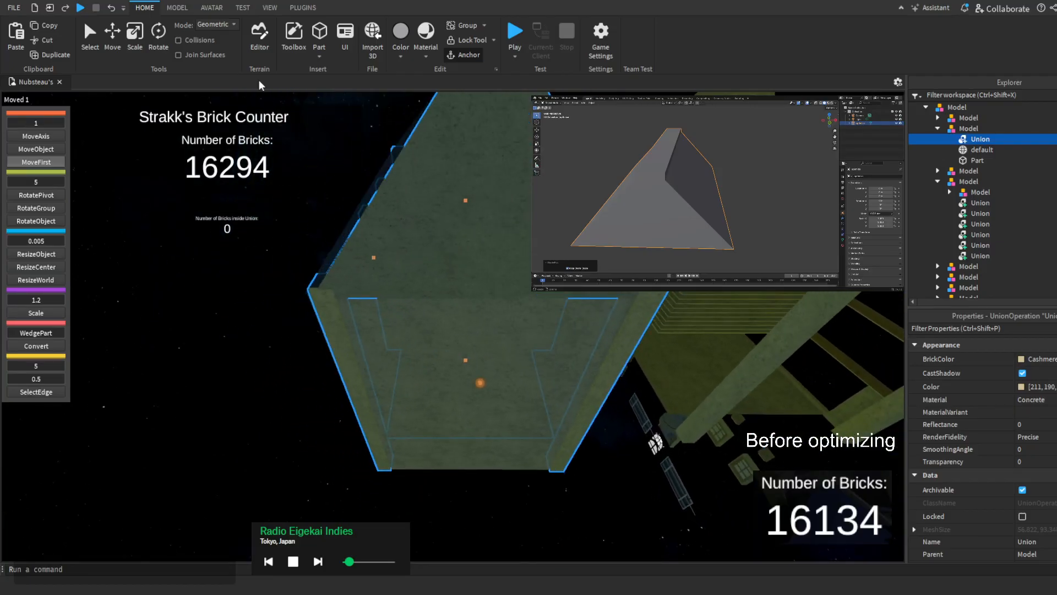
Separate the pasted Union into its individual Parts and Wedges
{"action": "left_click", "coordinate": [177, 7]}
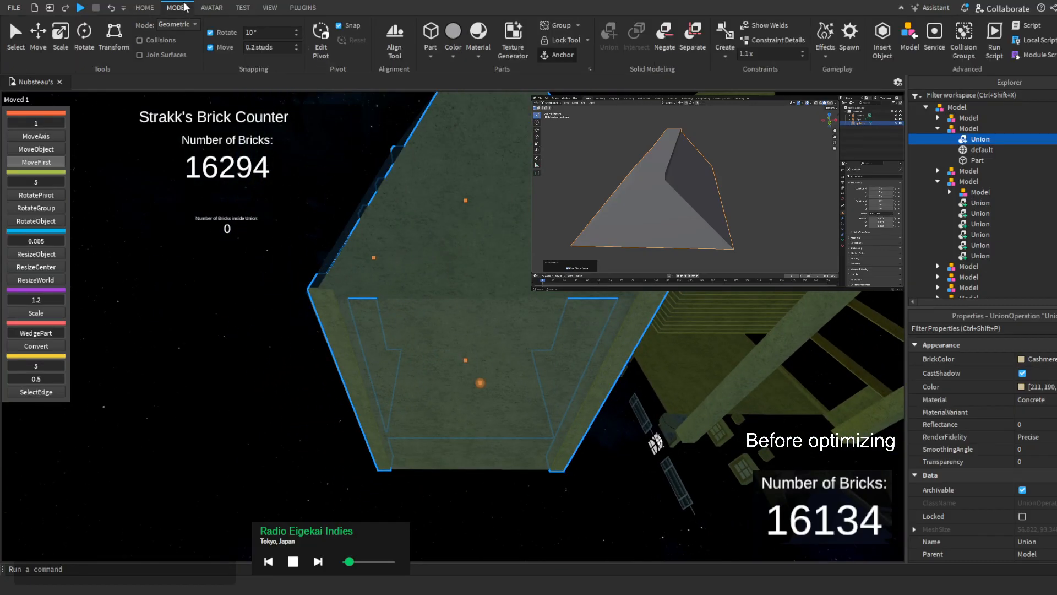
{"action": "left_click", "coordinate": [694, 49]}
{"action": "right_click_drag", "start_coordinate": [550, 358], "coordinate": [529, 346]}
{"action": "key", "text": "w"}
{"action": "key", "text": "s"}
{"action": "key", "text": "w"}
{"action": "mouse_move", "coordinate": [495, 176]}
{"action": "right_mouse_down"}
{"action": "mouse_move", "coordinate": [533, 173]}
{"action": "mouse_move", "coordinate": [500, 176]}
{"action": "right_mouse_up"}
{"action": "key", "text": "w"}
{"action": "key", "text": "d"}
{"action": "key", "text": "s"}
{"action": "right_click_drag", "start_coordinate": [501, 176], "coordinate": [499, 174]}
Set the move increment to 0.5 and shift the separated Parts and Wedges outward by 1 with MoveAxis
{"action": "left_click", "coordinate": [54, 137]}
{"action": "scroll", "coordinate": [387, 224], "scroll_direction": "up", "scroll_amount": 5}
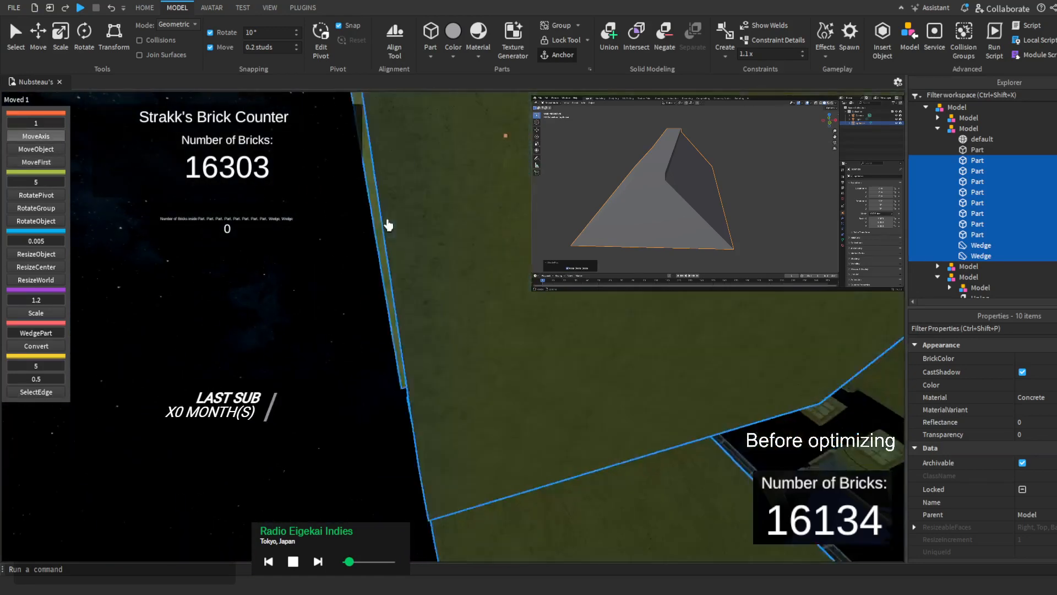
{"action": "scroll", "coordinate": [1042, 466], "scroll_direction": "down", "scroll_amount": 3}
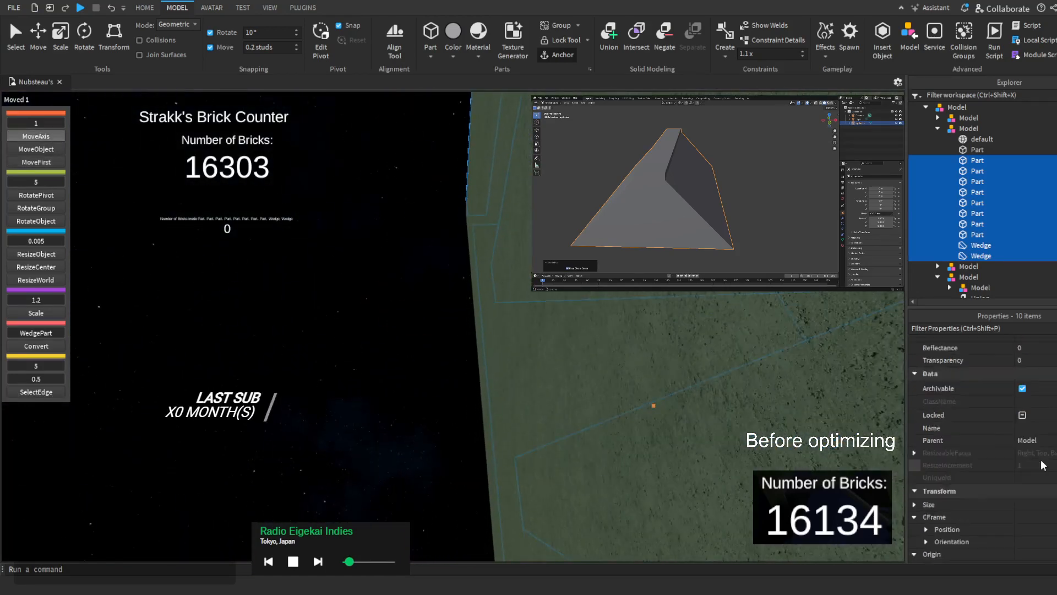
{"action": "scroll", "coordinate": [1042, 465], "scroll_direction": "down", "scroll_amount": 2}
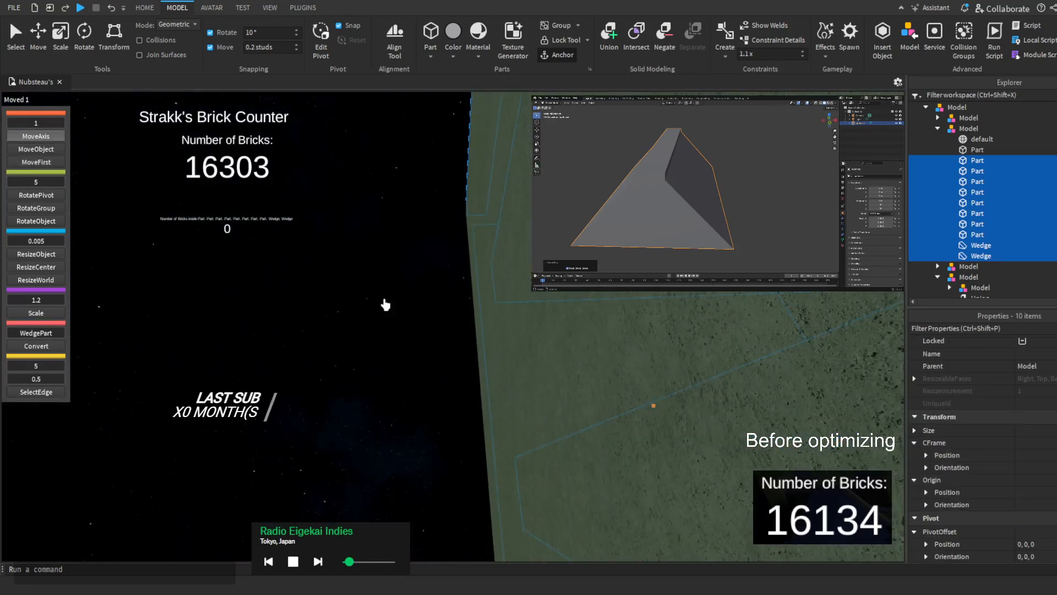
{"action": "right_click_drag", "start_coordinate": [385, 304], "coordinate": [424, 387]}
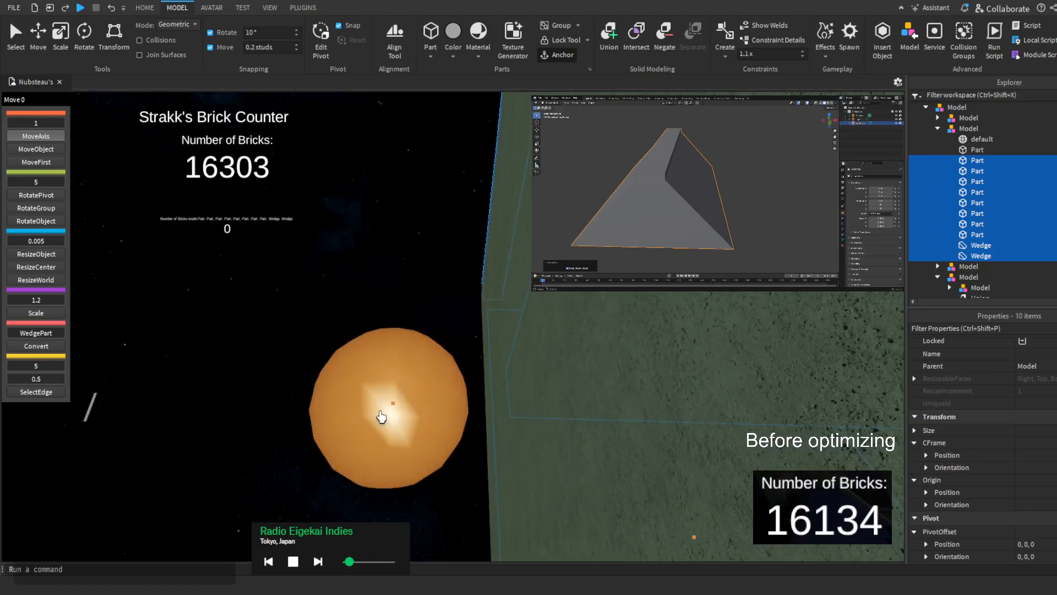
{"action": "left_click", "coordinate": [30, 121]}
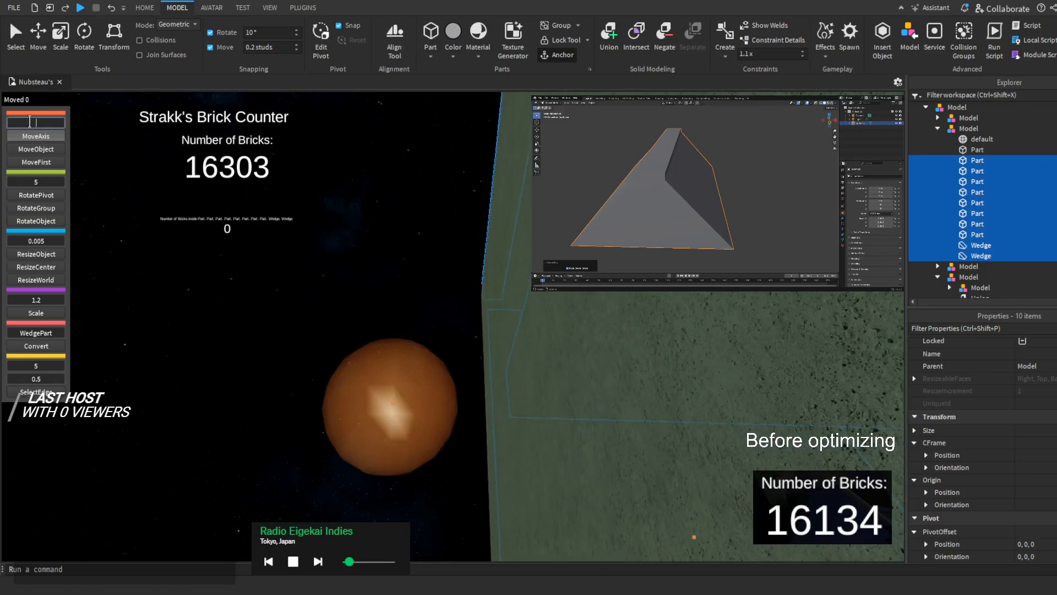
{"action": "type", "text": "0.5"}
{"action": "key", "text": "Return"}
{"action": "scroll", "coordinate": [338, 385], "scroll_direction": "up", "scroll_amount": 3}
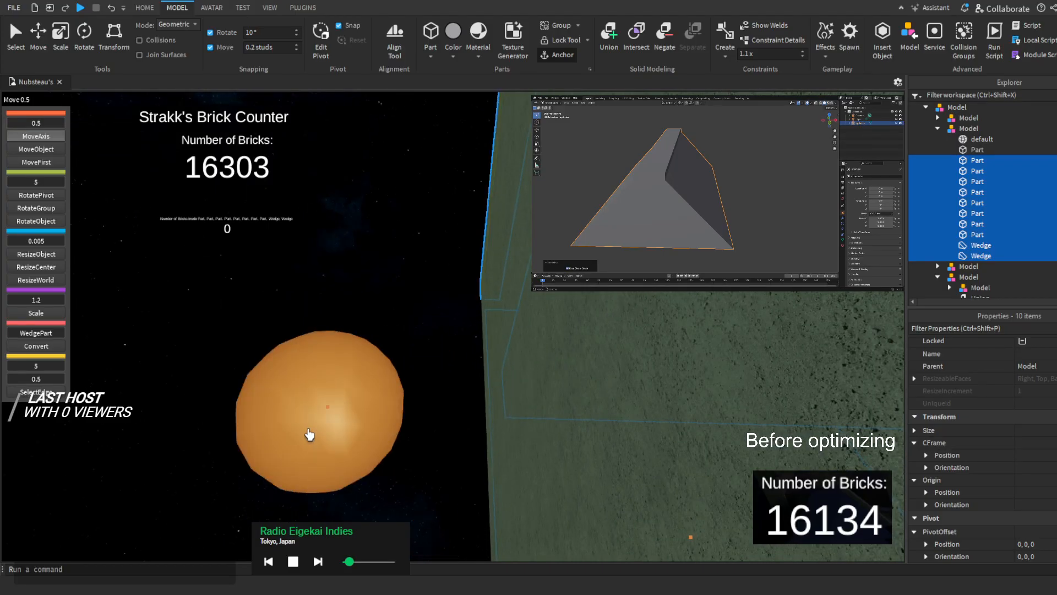
{"action": "left_click_drag", "start_coordinate": [243, 456], "coordinate": [223, 454]}
{"action": "scroll", "coordinate": [224, 453], "scroll_direction": "down", "scroll_amount": 6}
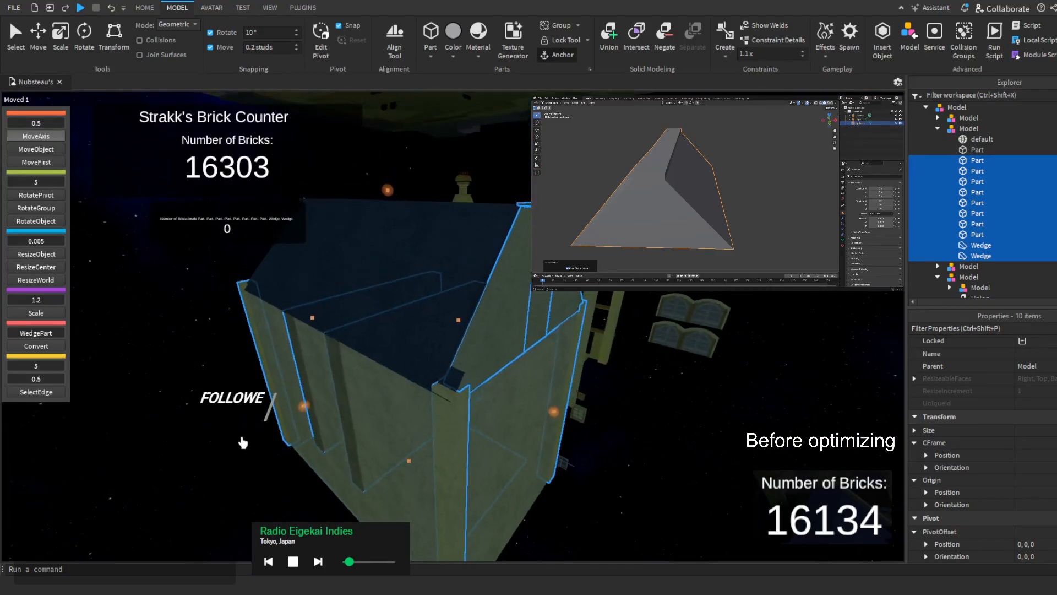
Copy the Khaki concrete gable Union with the horizontal ledges from the original building
{"action": "scroll", "coordinate": [484, 309], "scroll_direction": "up", "scroll_amount": 4}
{"action": "right_click_drag", "start_coordinate": [485, 310], "coordinate": [485, 309]}
{"action": "key", "text": "a"}
{"action": "key", "text": "w"}
{"action": "right_click_drag", "start_coordinate": [557, 319], "coordinate": [557, 318]}
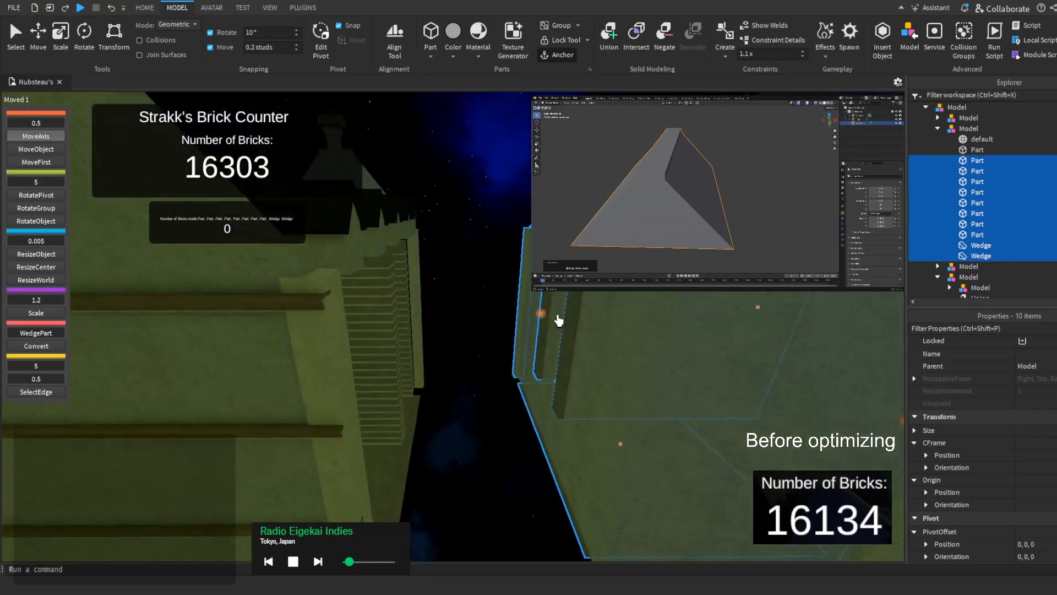
{"action": "scroll", "coordinate": [557, 319], "scroll_direction": "down", "scroll_amount": 2}
{"action": "key", "text": "e"}
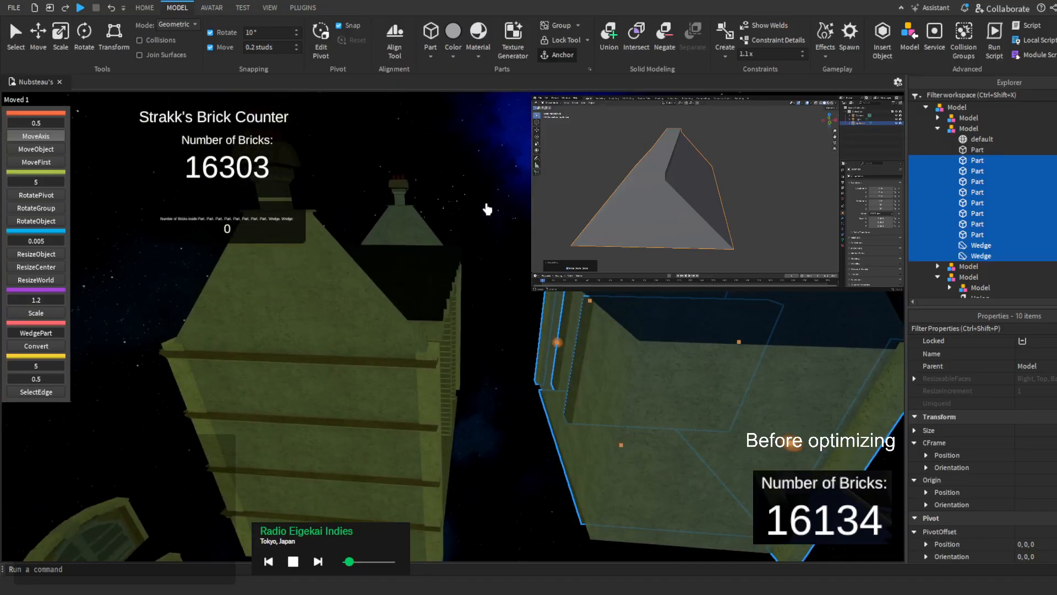
{"action": "right_click_drag", "start_coordinate": [448, 231], "coordinate": [408, 261]}
{"action": "left_click", "coordinate": [401, 265]}
{"action": "left_click", "coordinate": [400, 265]}
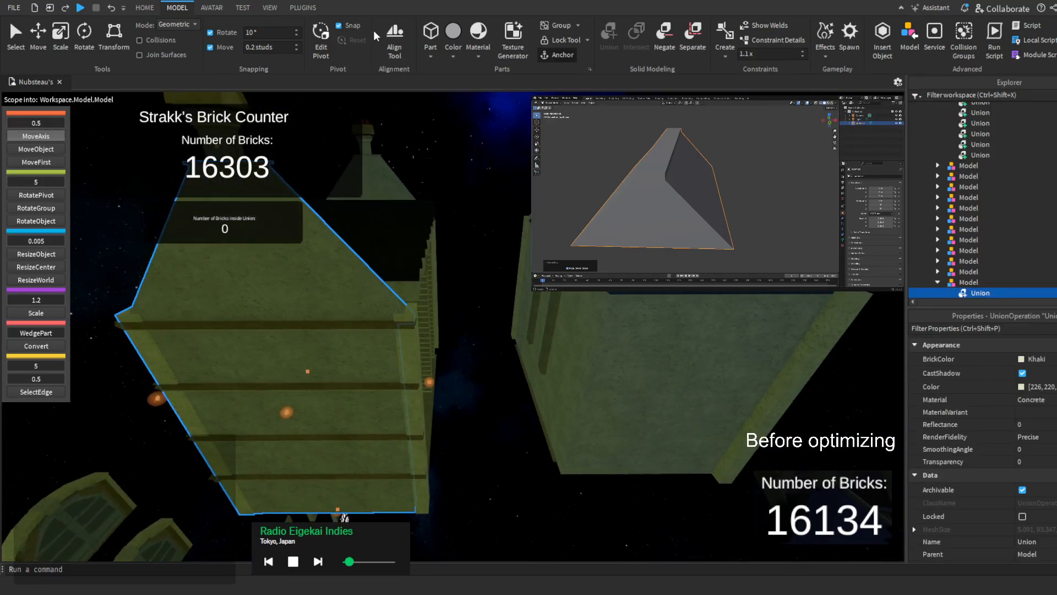
Clear the selection and paste the copied Khaki Union into the model that contains the default mesh
{"action": "key", "text": "Escape"}
{"action": "key", "text": "Escape"}
{"action": "key", "text": "Escape"}
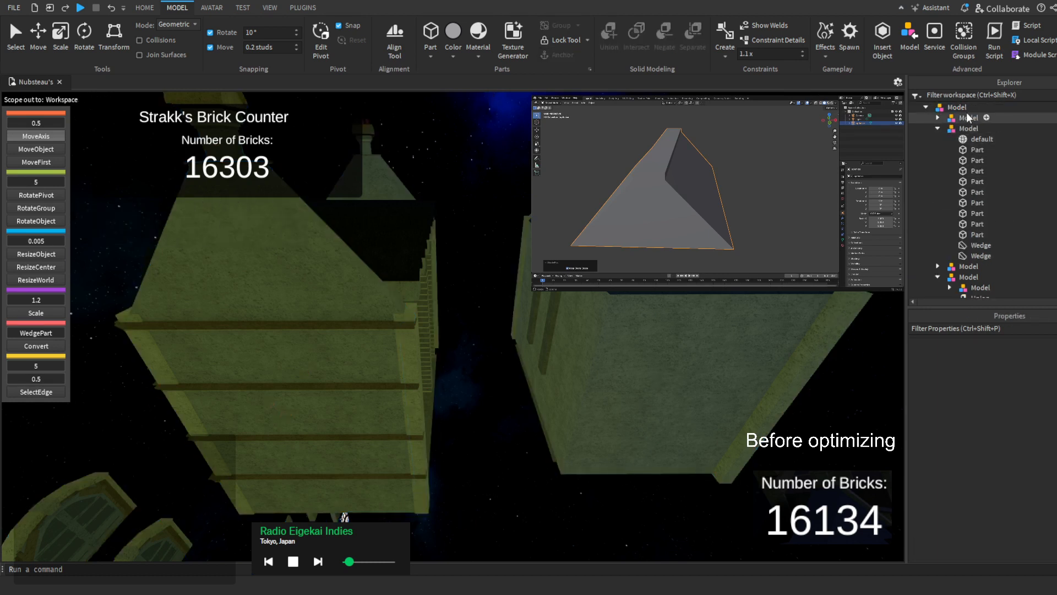
{"action": "left_click", "coordinate": [964, 128]}
Move the pasted Khaki Union 152 over to the mesh-roofed building, and shift it another 4 at the wall's edge
{"action": "left_click", "coordinate": [408, 368]}
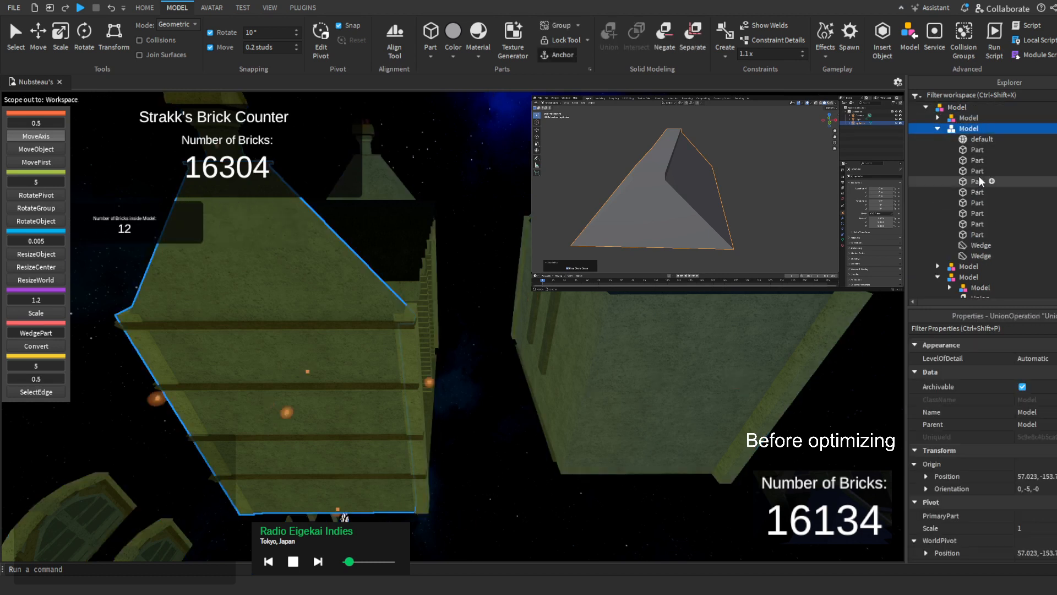
{"action": "left_click_drag", "start_coordinate": [425, 386], "coordinate": [690, 356]}
{"action": "right_click_drag", "start_coordinate": [690, 355], "coordinate": [584, 315]}
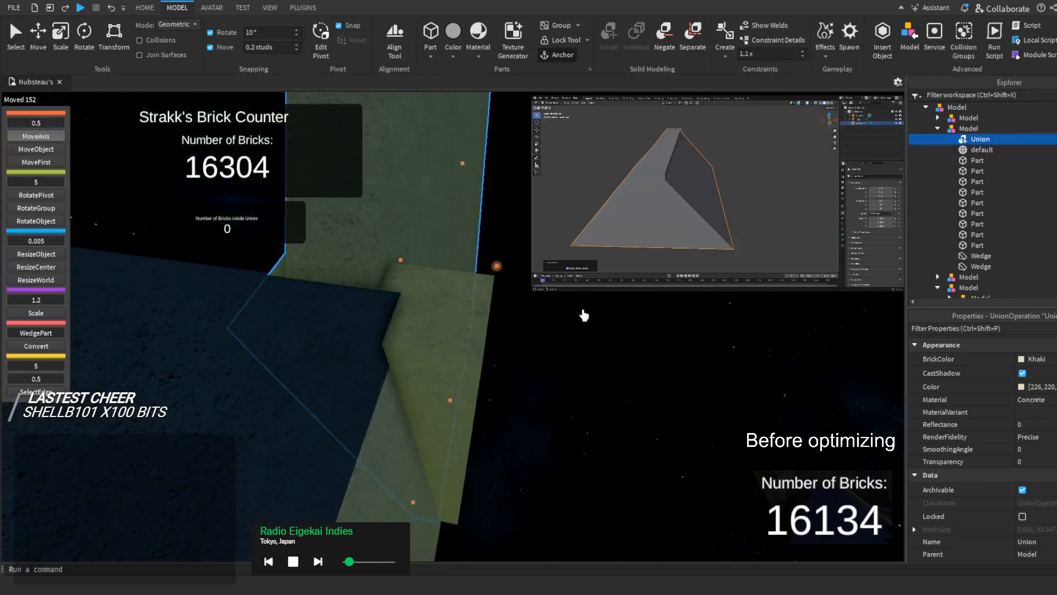
{"action": "left_click_drag", "start_coordinate": [499, 264], "coordinate": [524, 267]}
Set the move increment to 0.1 and nudge the Khaki Union 0.2 with MoveFirst to line it up with the corner
{"action": "left_click", "coordinate": [35, 123]}
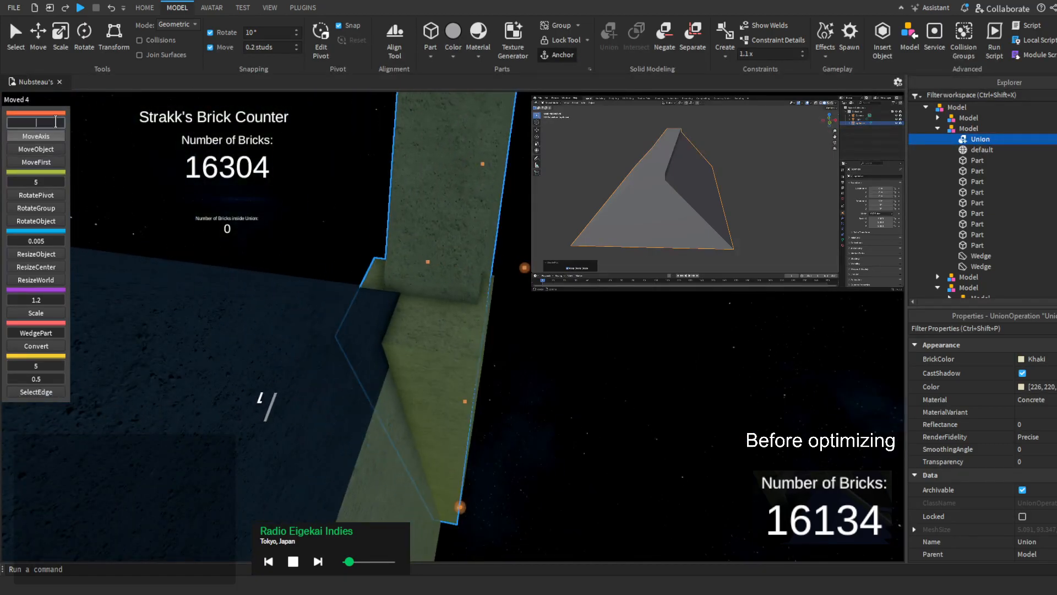
{"action": "type", "text": "0.1"}
{"action": "key", "text": "Return"}
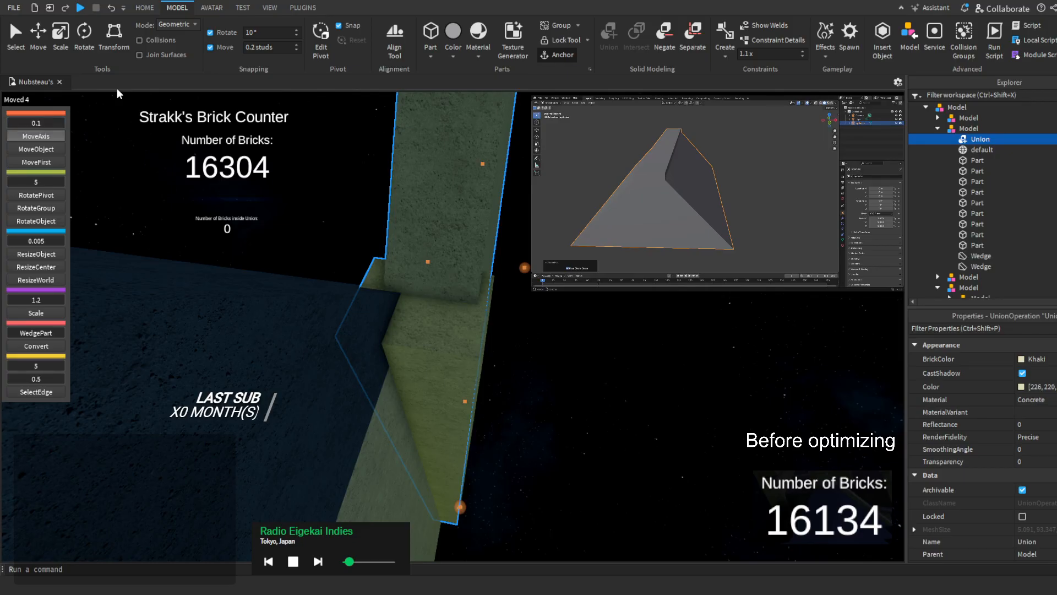
{"action": "left_click", "coordinate": [36, 162]}
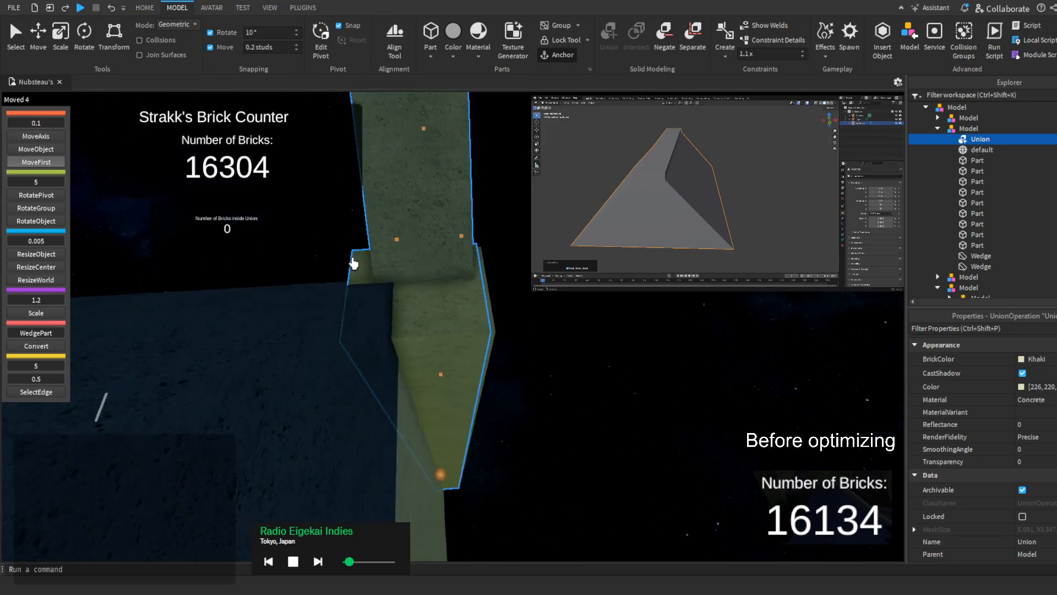
{"action": "left_click_drag", "start_coordinate": [461, 237], "coordinate": [464, 238]}
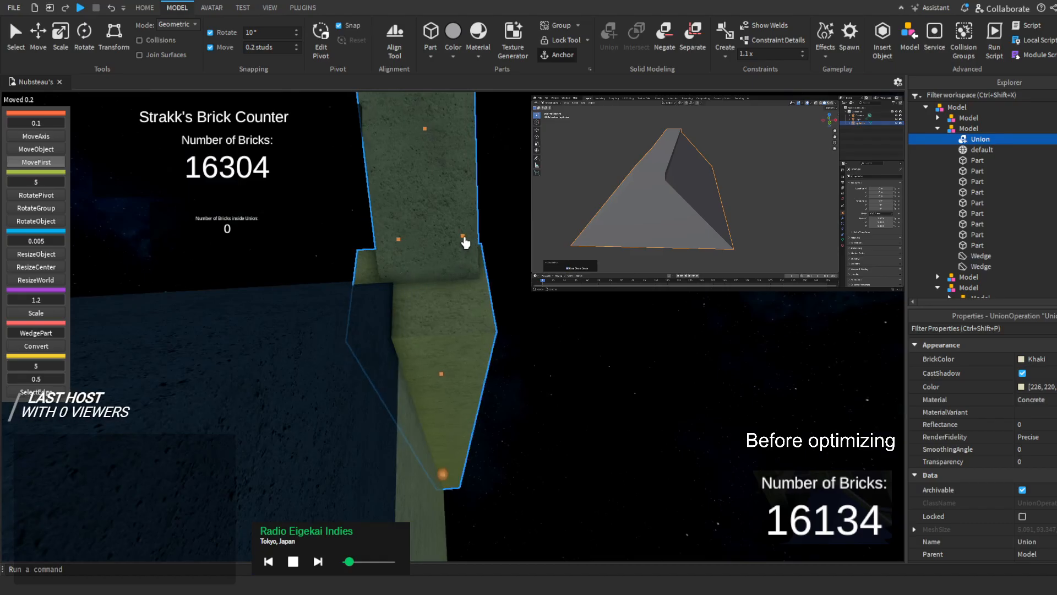
{"action": "right_click_drag", "start_coordinate": [465, 238], "coordinate": [465, 238]}
{"action": "key", "text": "s"}
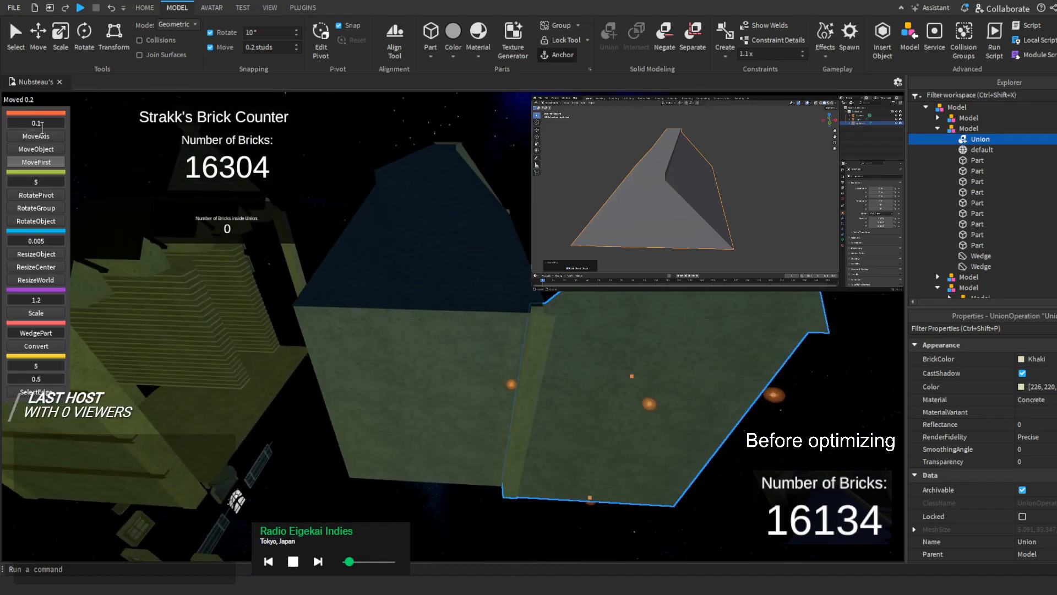
Set the move increment to 1 and move the Khaki Union 53 across the front of the building
{"action": "left_click", "coordinate": [39, 122]}
{"action": "type", "text": "1"}
{"action": "key", "text": "a"}
{"action": "left_click_drag", "start_coordinate": [510, 387], "coordinate": [337, 394]}
{"action": "key", "text": "a"}
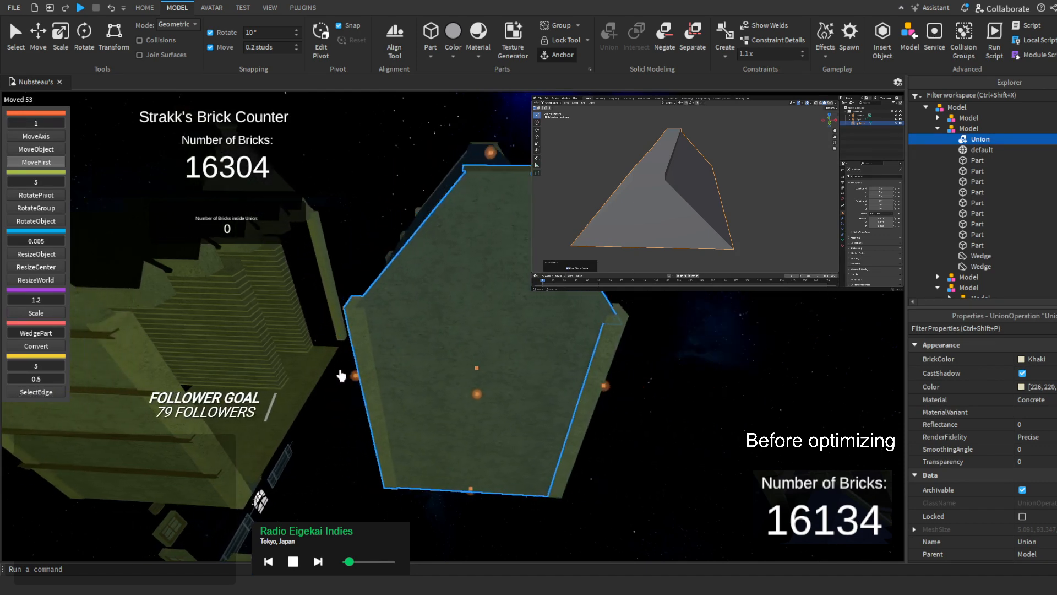
Examine how the Khaki Union fits against the walls, corner pillars and mesh roof from several angles
{"action": "scroll", "coordinate": [341, 370], "scroll_direction": "up", "scroll_amount": 4}
{"action": "key", "text": "d"}
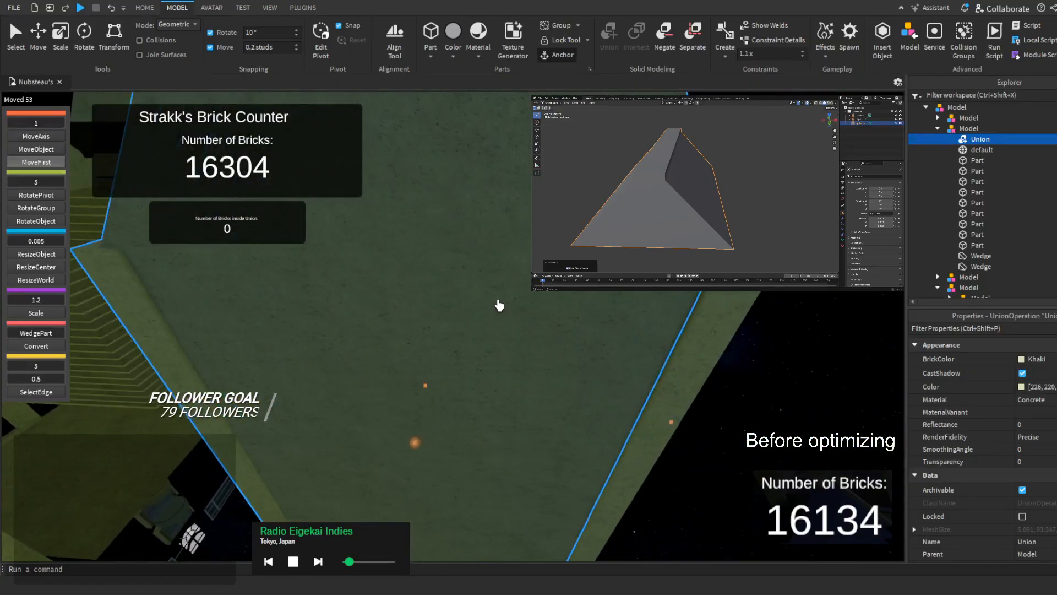
{"action": "right_click_drag", "start_coordinate": [499, 304], "coordinate": [502, 302]}
{"action": "key", "text": "a"}
{"action": "key", "text": "d"}
{"action": "key", "text": "d"}
{"action": "right_click_drag", "start_coordinate": [593, 345], "coordinate": [593, 345]}
{"action": "key", "text": "a"}
{"action": "key", "text": "s"}
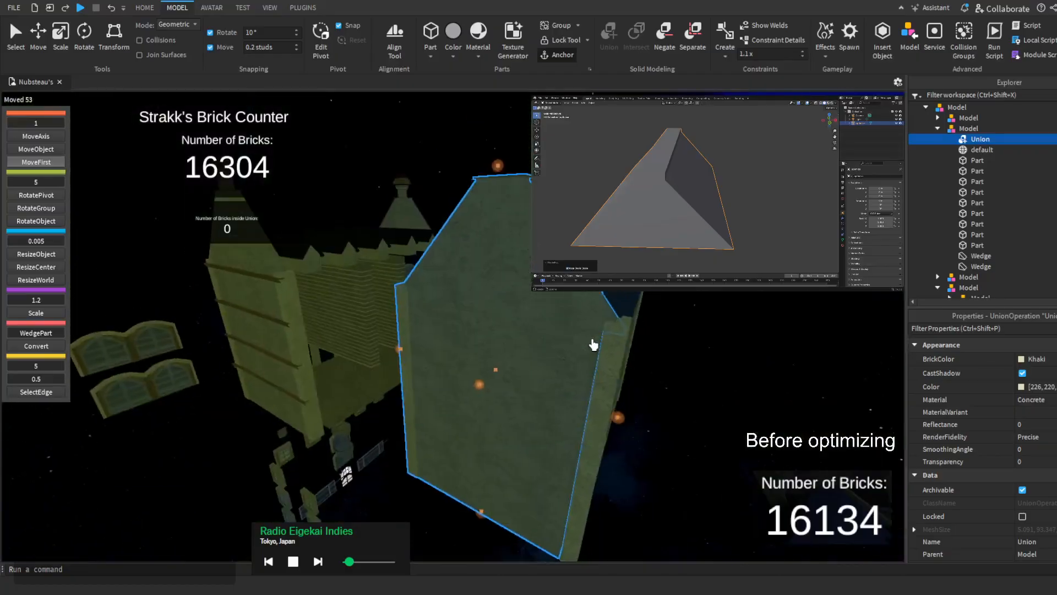
{"action": "key", "text": "w"}
{"action": "right_click_drag", "start_coordinate": [415, 208], "coordinate": [416, 208]}
{"action": "key", "text": "s"}
{"action": "key", "text": "s"}
{"action": "key", "text": "w"}
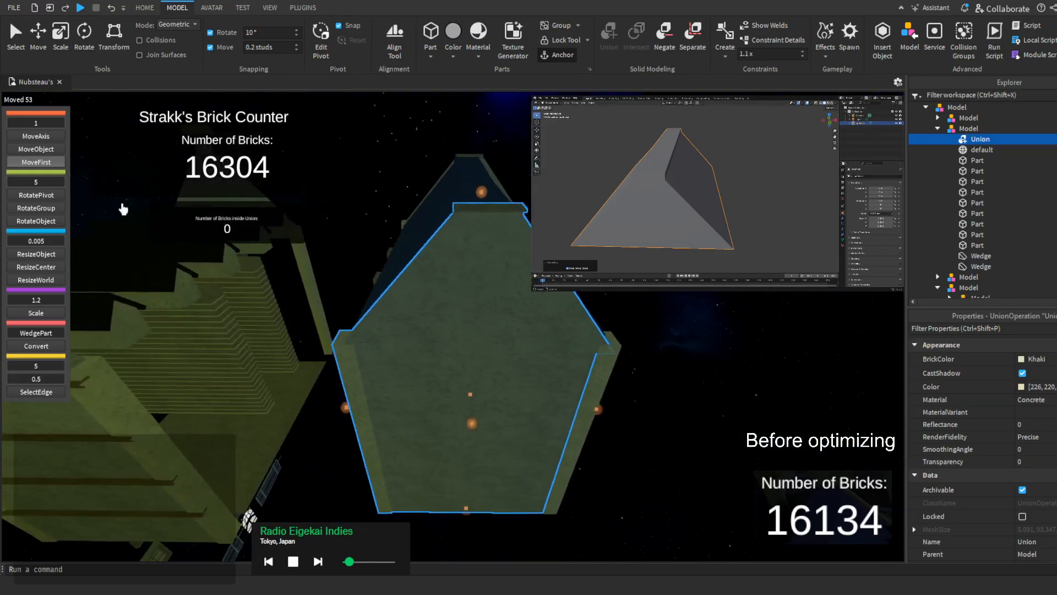
Set the move increment to 0.1 and nudge the Khaki Union 0.3 with MoveFirst to align it with the corner
{"action": "key", "text": "w"}
{"action": "left_click", "coordinate": [16, 121]}
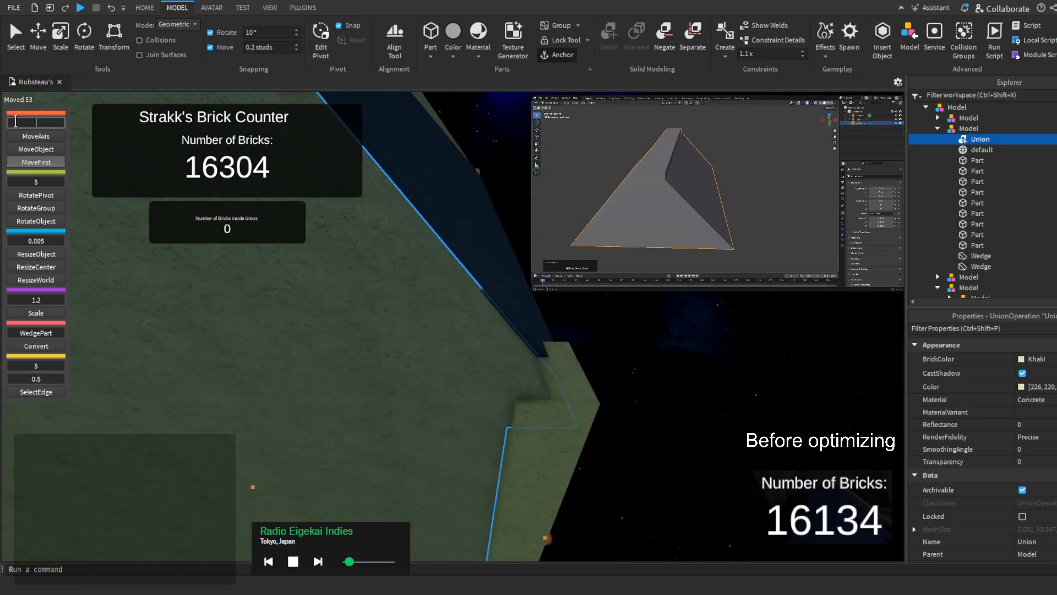
{"action": "type", "text": "0.1"}
{"action": "key", "text": "Return"}
{"action": "key", "text": "q"}
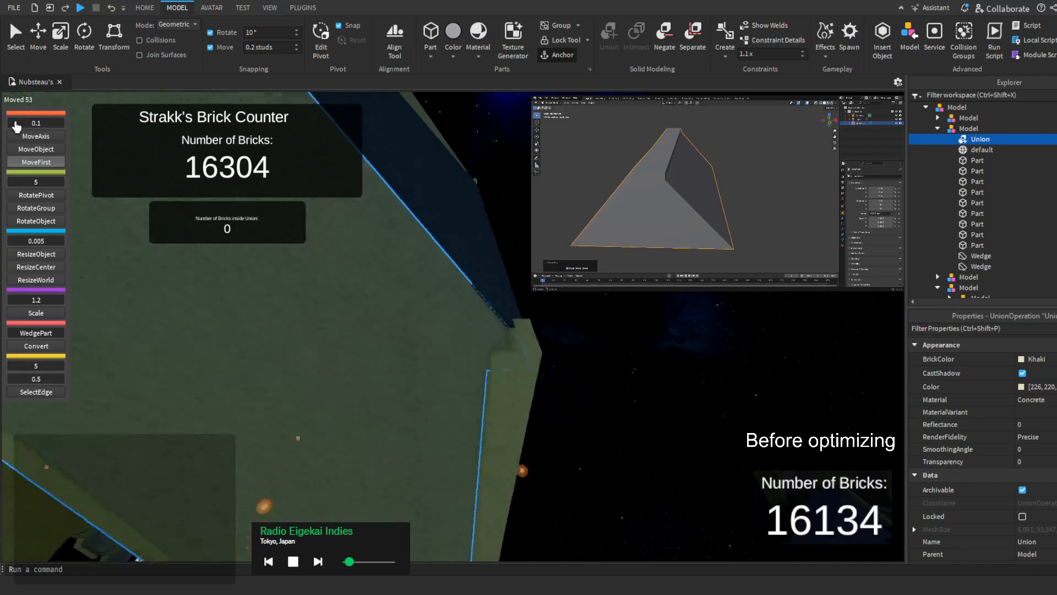
{"action": "scroll", "coordinate": [483, 299], "scroll_direction": "up", "scroll_amount": 3}
{"action": "scroll", "coordinate": [529, 369], "scroll_direction": "up", "scroll_amount": 2}
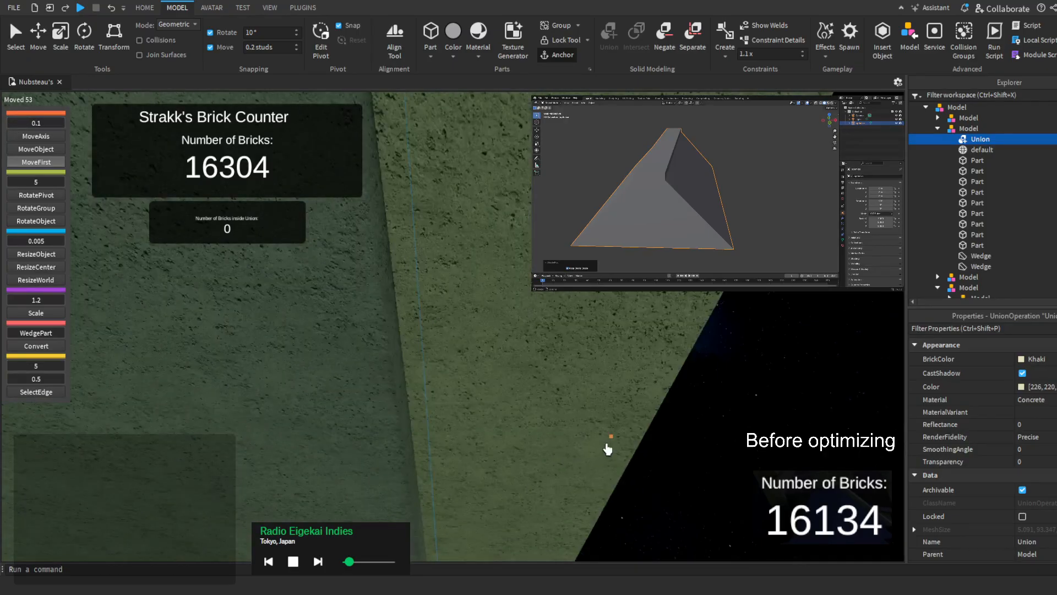
{"action": "scroll", "coordinate": [633, 446], "scroll_direction": "up", "scroll_amount": 2}
{"action": "scroll", "coordinate": [685, 435], "scroll_direction": "down", "scroll_amount": 6}
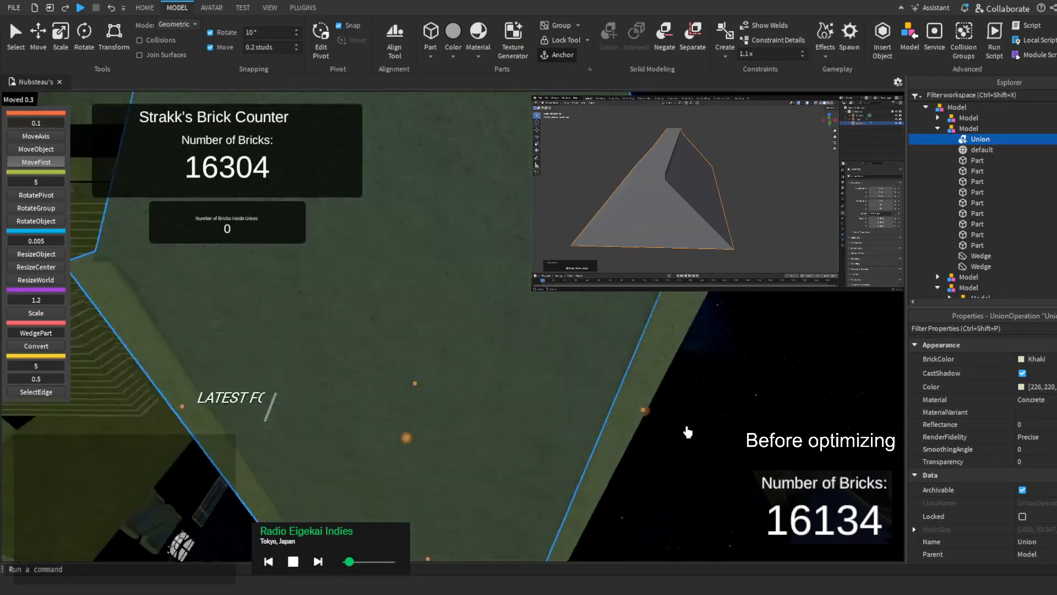
Try to move the Khaki Union 87.4 across to the opposite end of the building, and undo the move
{"action": "right_click_drag", "start_coordinate": [319, 220], "coordinate": [507, 213]}
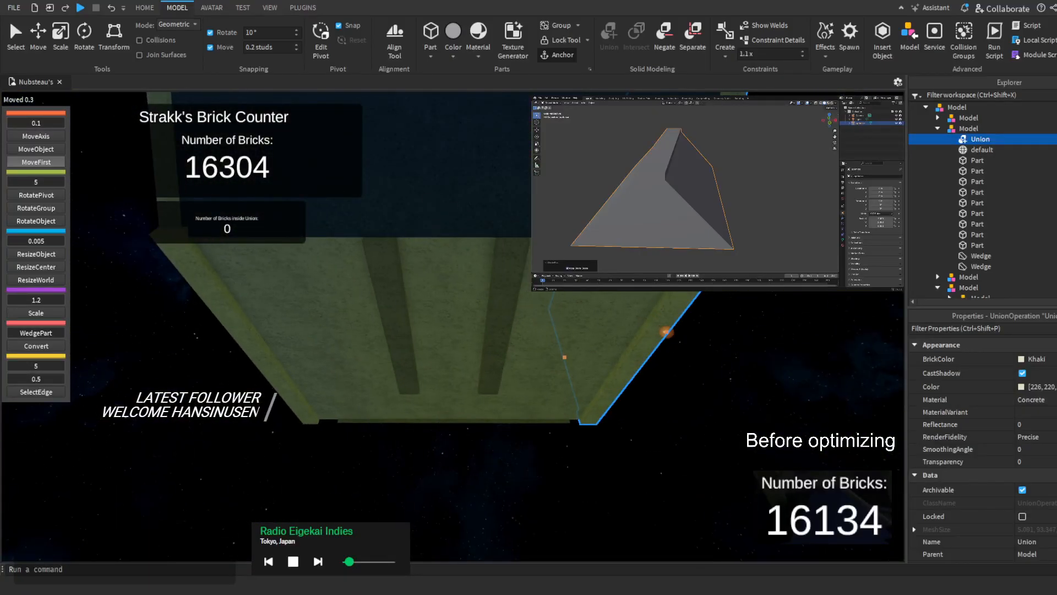
{"action": "key", "text": "a"}
{"action": "left_click_drag", "start_coordinate": [596, 248], "coordinate": [345, 272]}
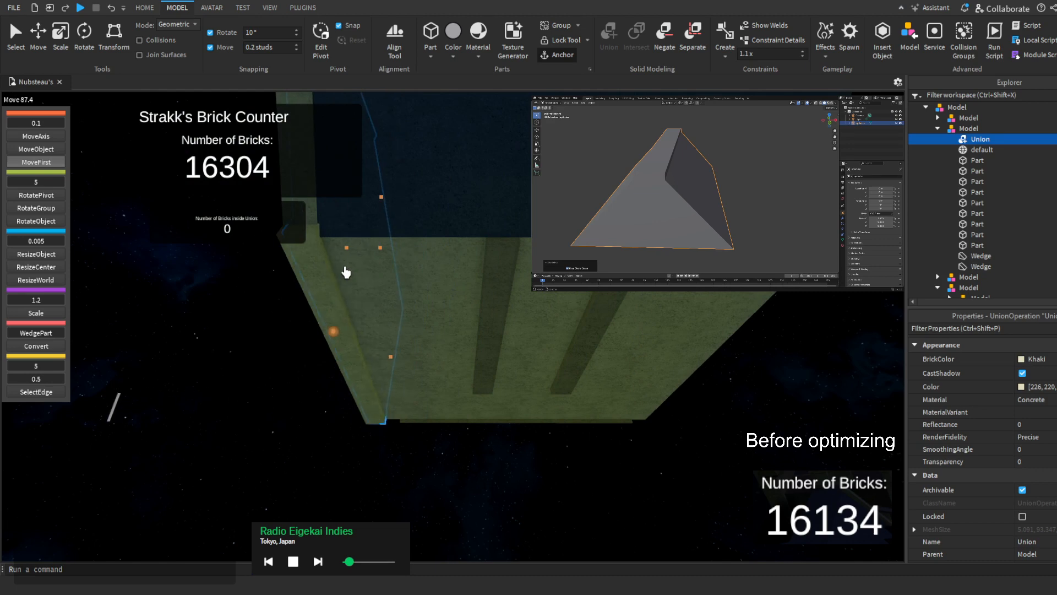
{"action": "right_click_drag", "start_coordinate": [346, 272], "coordinate": [347, 212]}
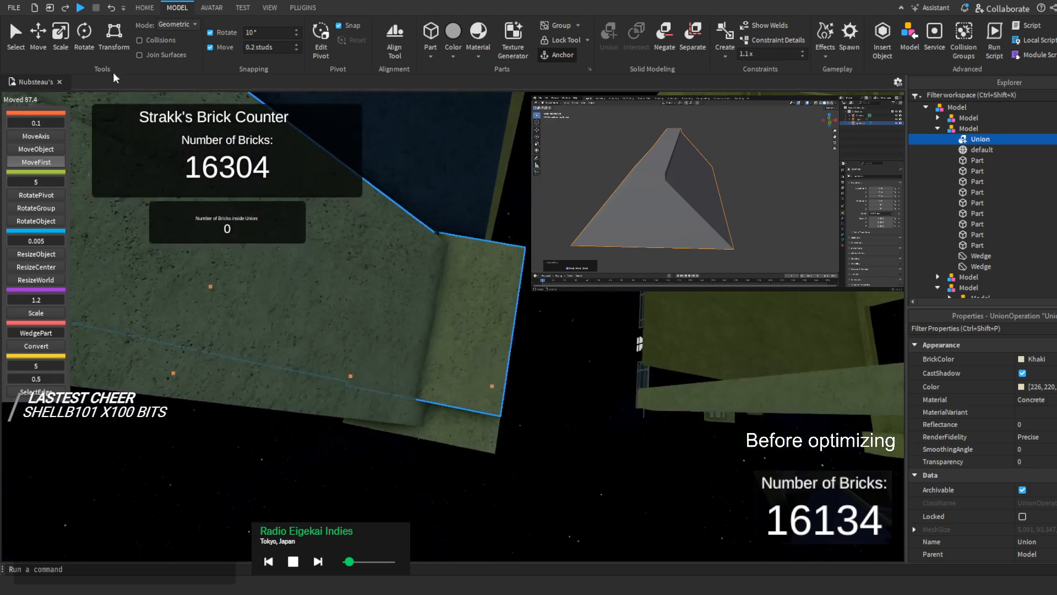
{"action": "left_click", "coordinate": [111, 10]}
Scope into the mesh-roofed building's Model and highlight its Parts in the object tree to inspect which pieces they are
{"action": "right_click_drag", "start_coordinate": [412, 298], "coordinate": [422, 312]}
{"action": "key", "text": "s"}
{"action": "double_click", "coordinate": [421, 332]}
{"action": "left_click", "coordinate": [422, 333]}
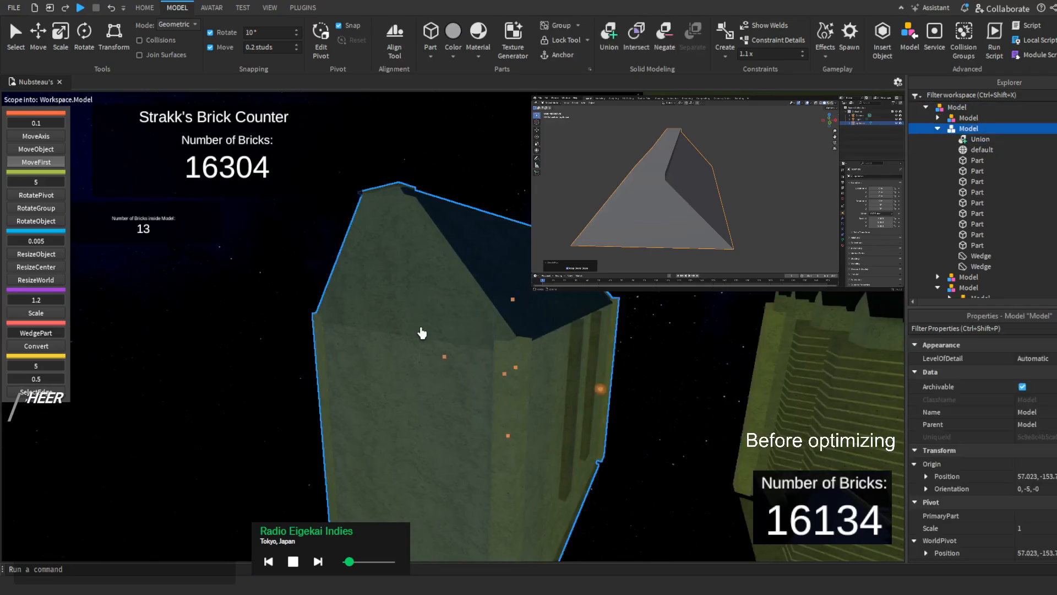
{"action": "double_click", "coordinate": [422, 333]}
{"action": "left_click_drag", "start_coordinate": [1029, 163], "coordinate": [1030, 219]}
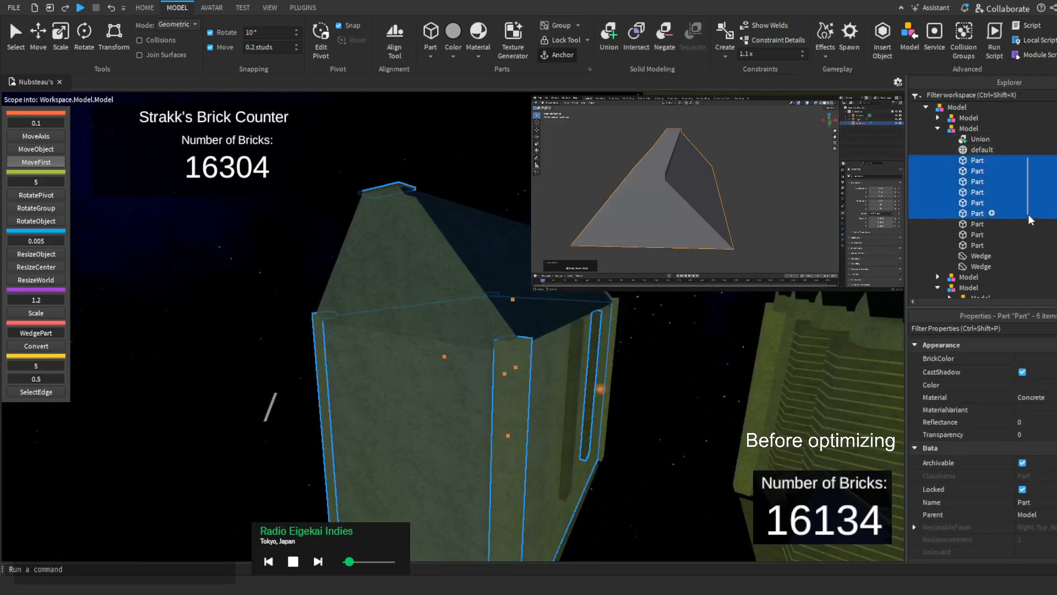
{"action": "left_click_drag", "start_coordinate": [1030, 269], "coordinate": [1031, 270]}
{"action": "right_click_drag", "start_coordinate": [505, 187], "coordinate": [506, 188]}
Duplicate the Khaki Union on the mesh-roofed building's end wall
{"action": "left_click", "coordinate": [564, 326]}
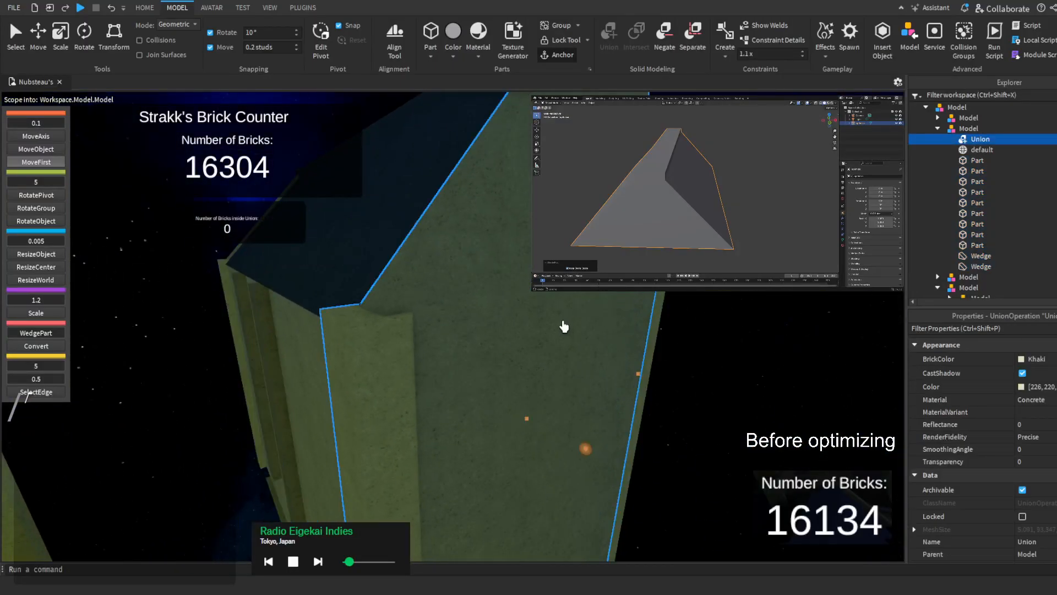
{"action": "right_click_drag", "start_coordinate": [564, 326], "coordinate": [564, 326]}
{"action": "right_click_drag", "start_coordinate": [511, 246], "coordinate": [510, 247]}
{"action": "key", "text": "d"}
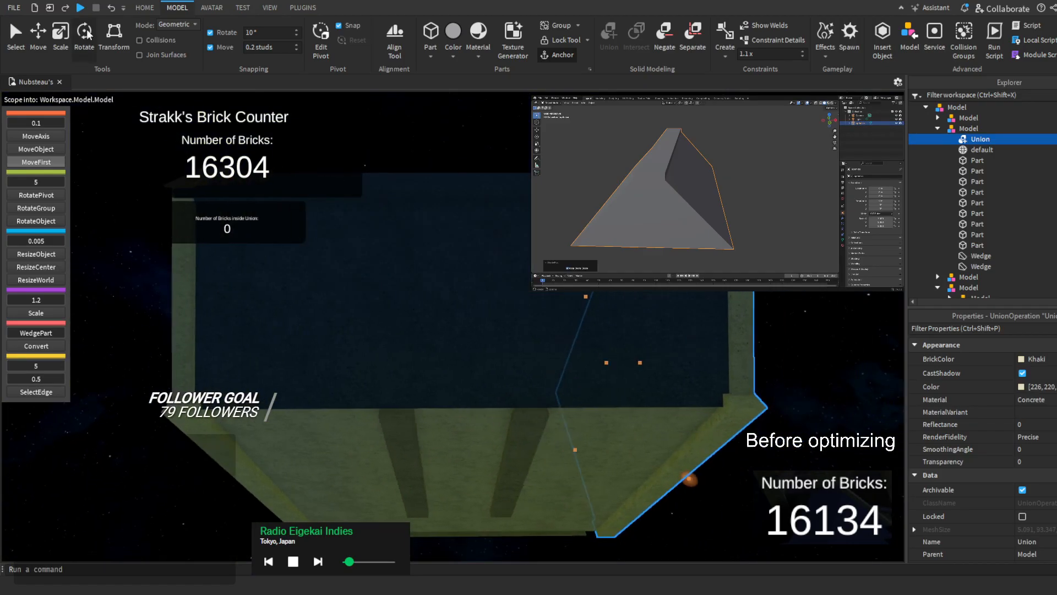
{"action": "left_click", "coordinate": [144, 7]}
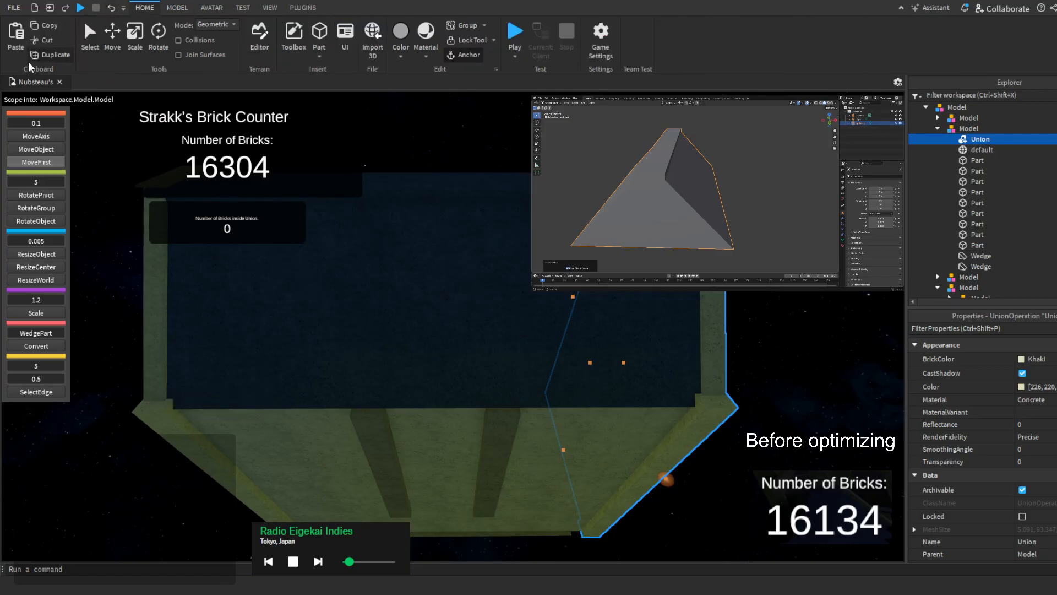
{"action": "left_click", "coordinate": [29, 61]}
Set the move increment to 1 and move one of the two Unions 111 past the building's opposite end, plus another 3
{"action": "left_click", "coordinate": [36, 123]}
{"action": "type", "text": "1"}
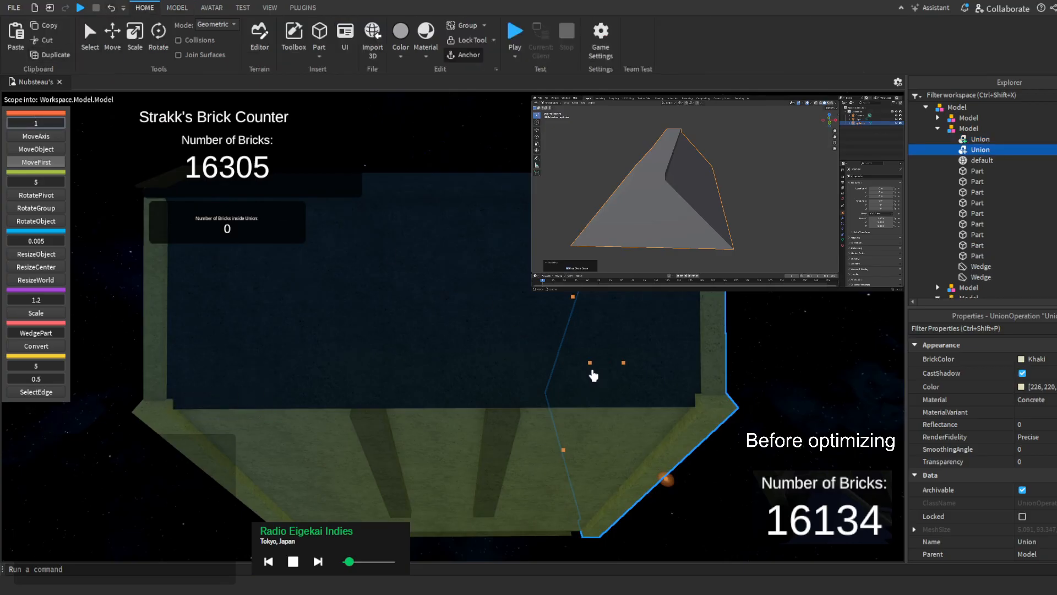
{"action": "left_click", "coordinate": [592, 375]}
{"action": "key", "text": "a"}
{"action": "key", "text": "d"}
{"action": "left_click", "coordinate": [738, 258]}
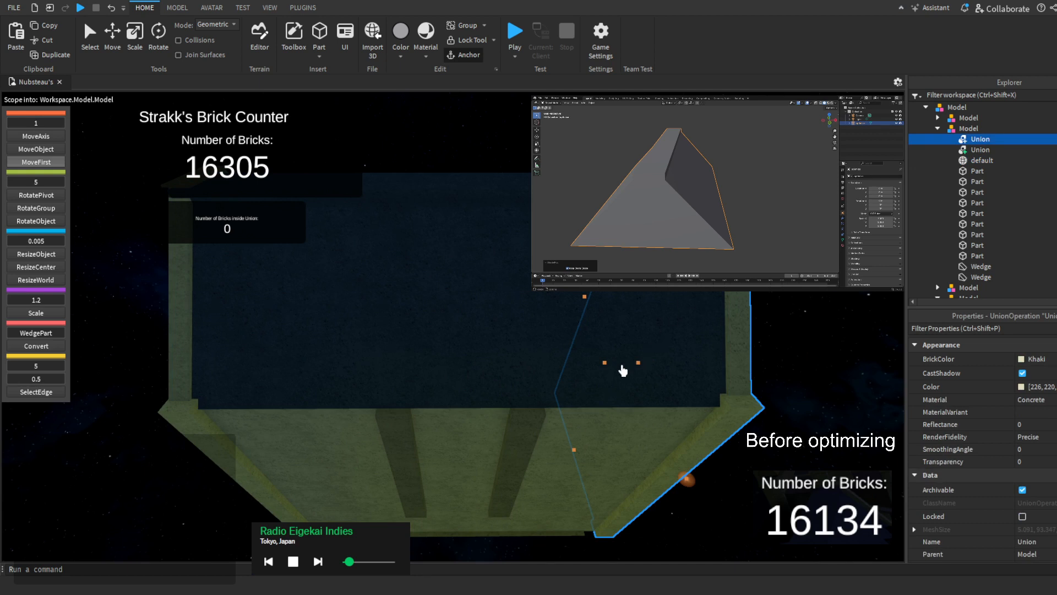
{"action": "left_click_drag", "start_coordinate": [604, 363], "coordinate": [365, 391]}
{"action": "key", "text": "a"}
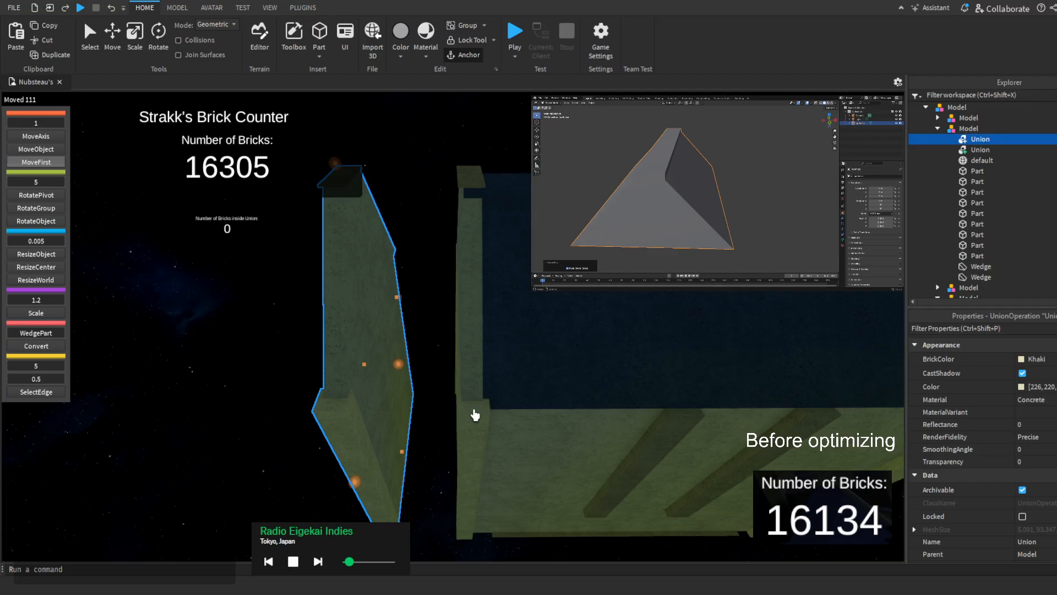
{"action": "left_click_drag", "start_coordinate": [397, 365], "coordinate": [409, 366]}
Delete the sloped gable Wedge on the end wall beside the moved Union
{"action": "left_click", "coordinate": [472, 378]}
{"action": "right_click_drag", "start_coordinate": [475, 382], "coordinate": [476, 382]}
{"action": "key", "text": "Delete"}
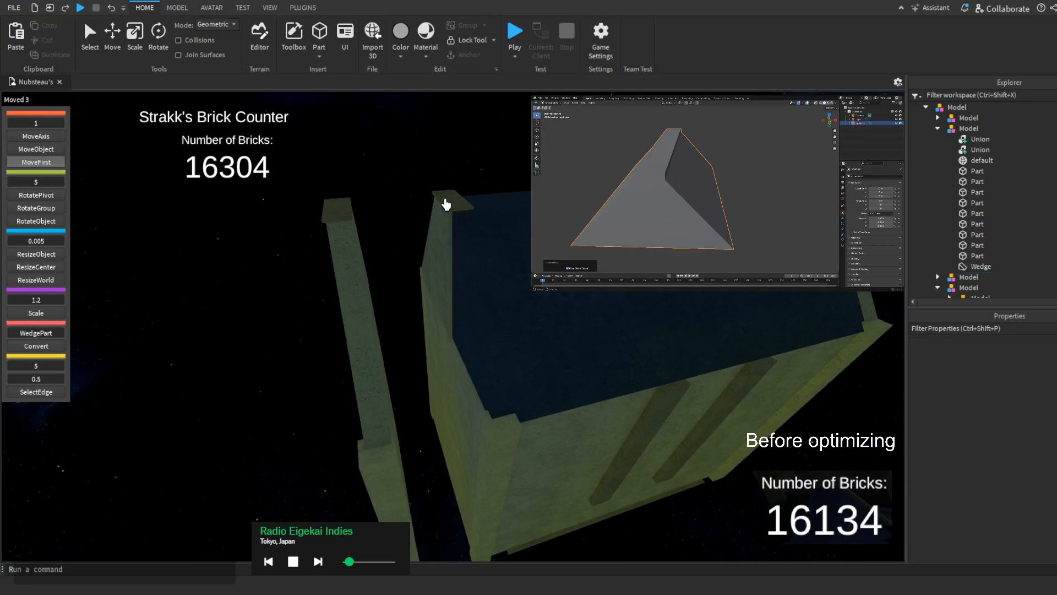
Examine the end wall and identify its remaining Parts through the object tree
{"action": "double_click", "coordinate": [446, 204]}
{"action": "double_click", "coordinate": [446, 204]}
{"action": "left_click", "coordinate": [500, 442]}
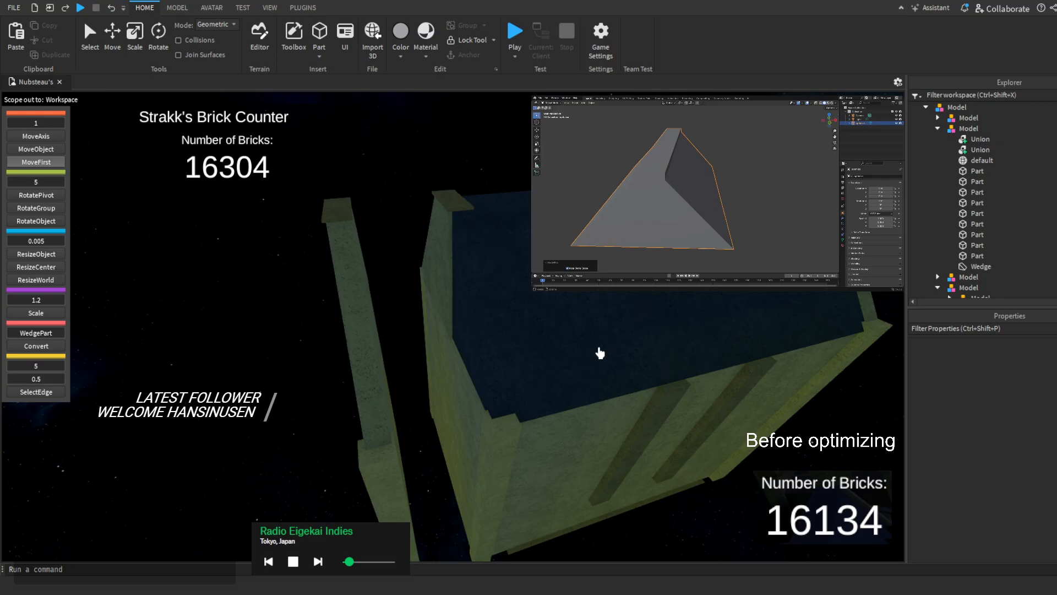
{"action": "scroll", "coordinate": [600, 353], "scroll_direction": "up", "scroll_amount": 3}
{"action": "left_click", "coordinate": [302, 7]}
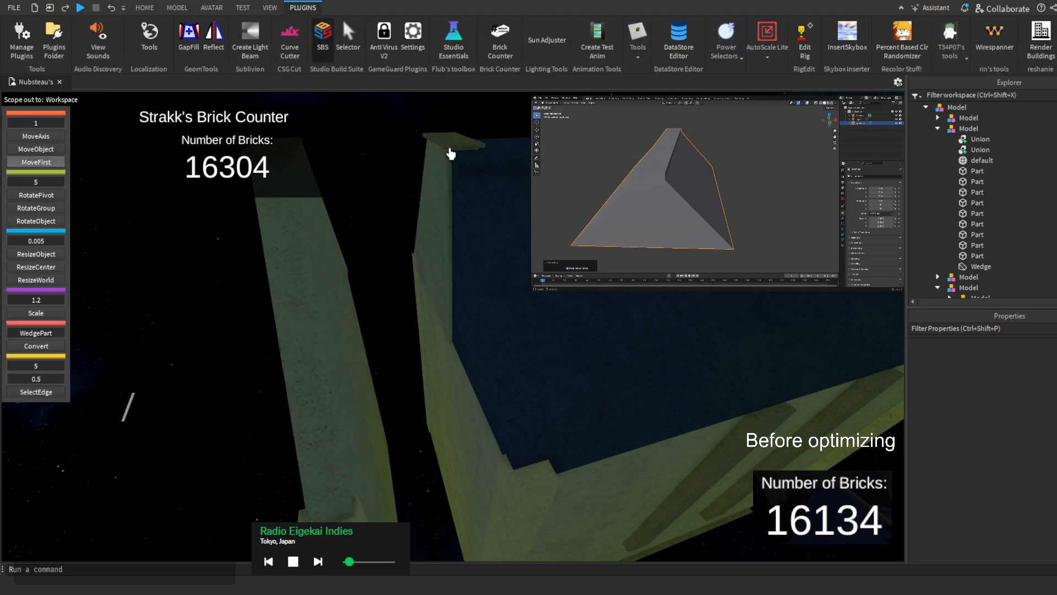
{"action": "right_click_drag", "start_coordinate": [450, 154], "coordinate": [493, 259]}
{"action": "scroll", "coordinate": [496, 343], "scroll_direction": "up", "scroll_amount": 2}
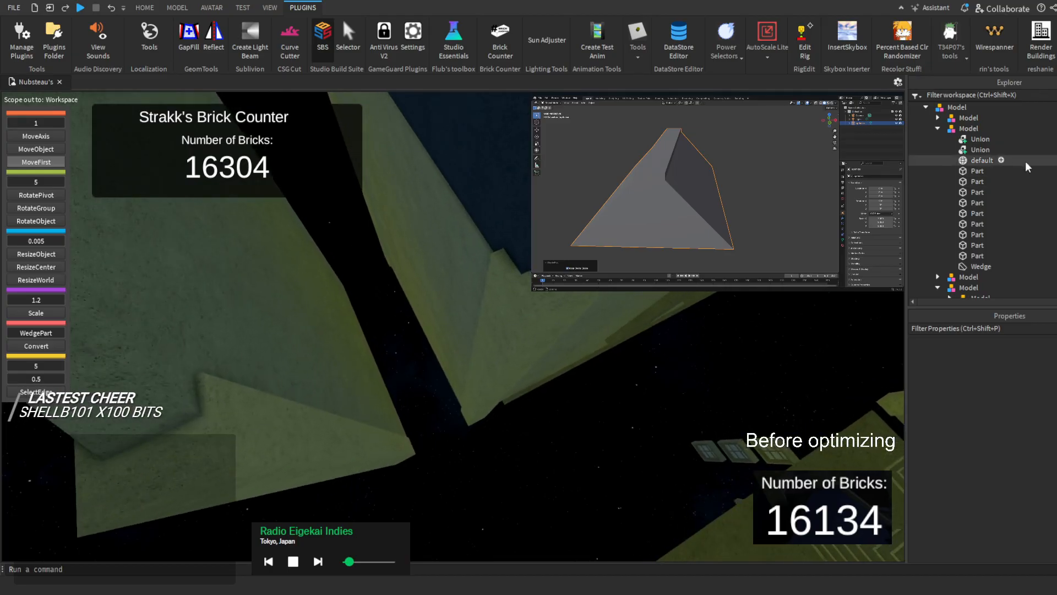
{"action": "left_click", "coordinate": [1035, 171]}
{"action": "left_click", "coordinate": [1035, 182]}
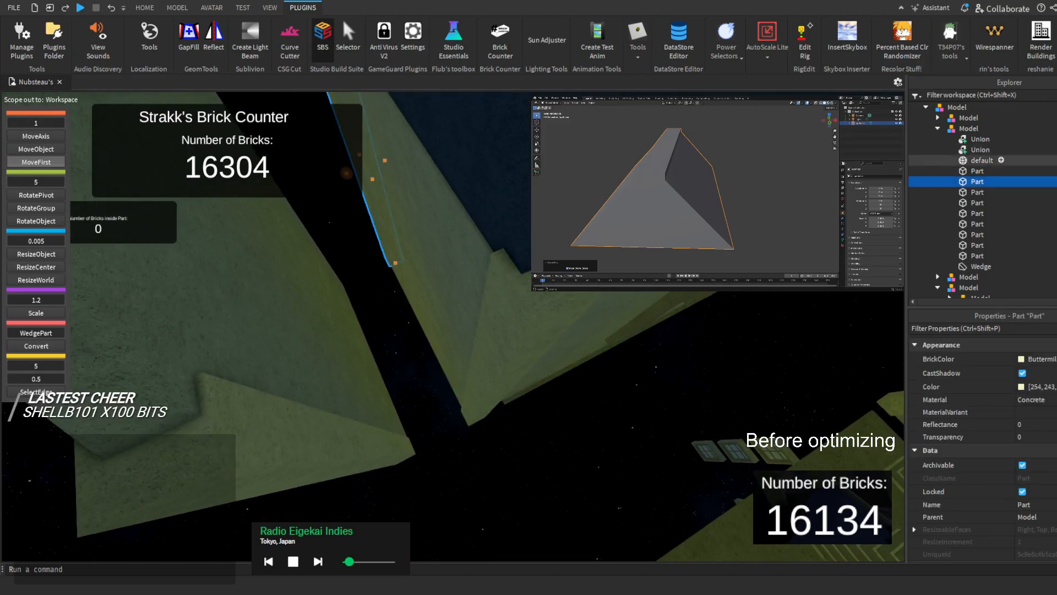
Select the whole parent Model, set the move increment to 50 and raise it 550 with MoveAxis above the city
{"action": "left_click", "coordinate": [1048, 108]}
{"action": "right_click_drag", "start_coordinate": [454, 330], "coordinate": [434, 231]}
{"action": "scroll", "coordinate": [434, 231], "scroll_direction": "down", "scroll_amount": 5}
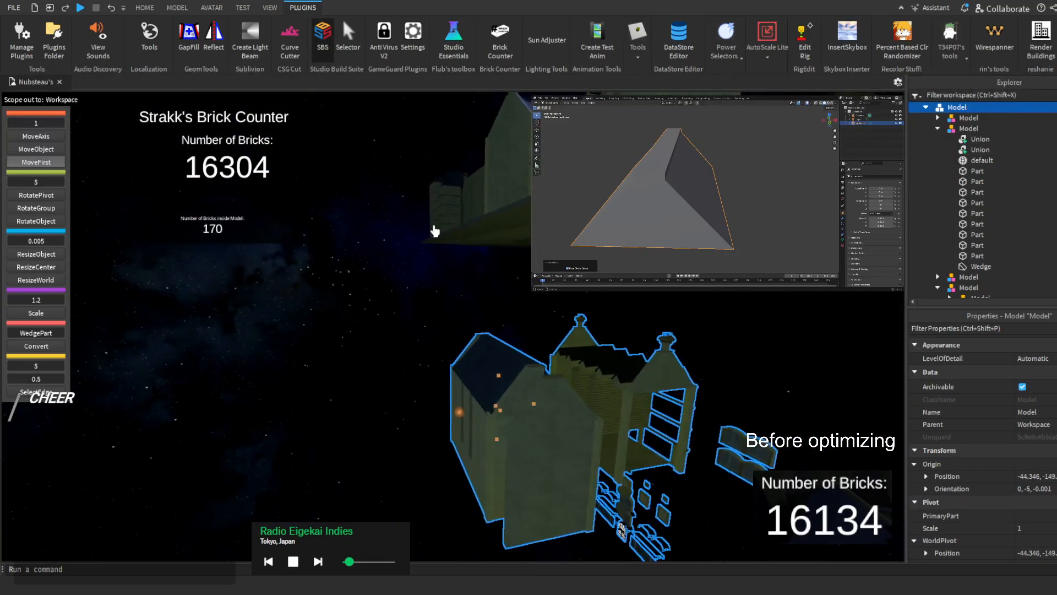
{"action": "left_click", "coordinate": [36, 124]}
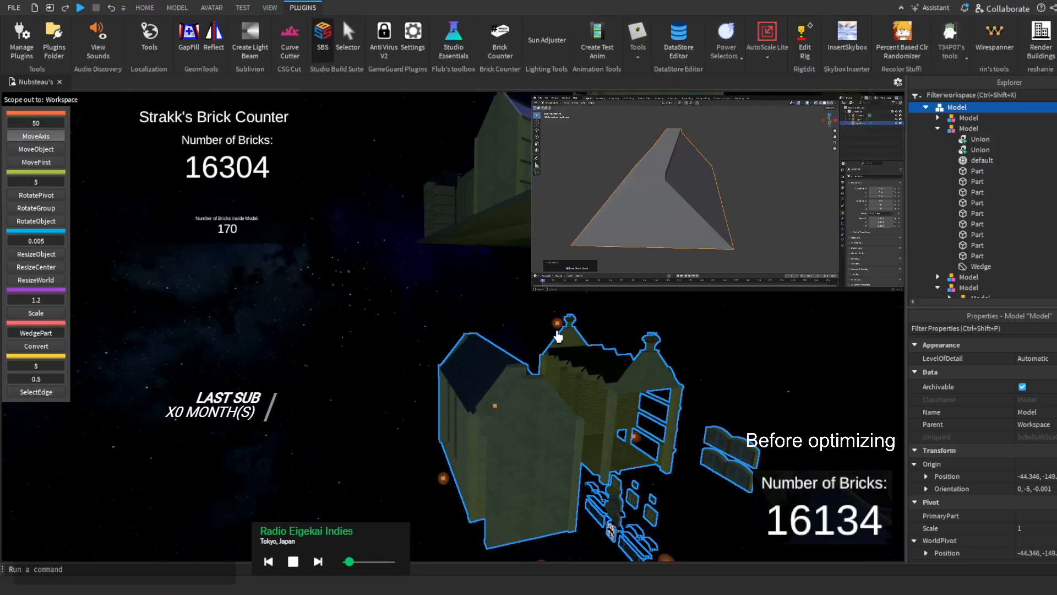
{"action": "left_click_drag", "start_coordinate": [556, 325], "coordinate": [556, 326]}
{"action": "right_click_drag", "start_coordinate": [557, 325], "coordinate": [556, 326]}
{"action": "left_click_drag", "start_coordinate": [556, 326], "coordinate": [554, 325]}
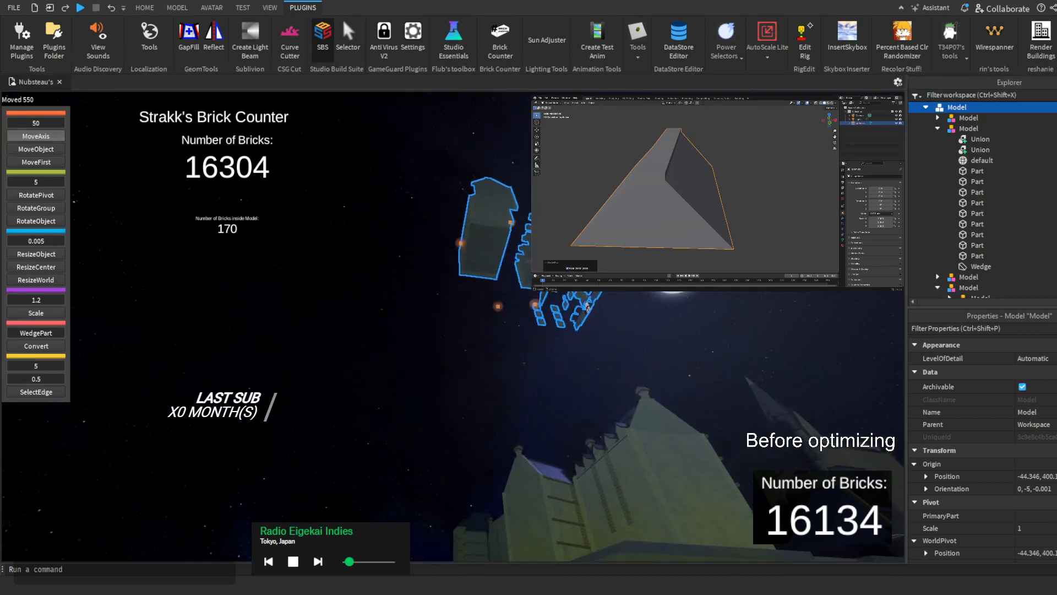
Examine the raised building's end wall, its corner pillars and the separate Union, checking which pieces can be selected
{"action": "key", "text": "f"}
{"action": "right_click_drag", "start_coordinate": [555, 324], "coordinate": [554, 354]}
{"action": "key", "text": "w"}
{"action": "right_click_drag", "start_coordinate": [420, 146], "coordinate": [422, 344]}
{"action": "key", "text": "w"}
{"action": "double_click", "coordinate": [433, 342]}
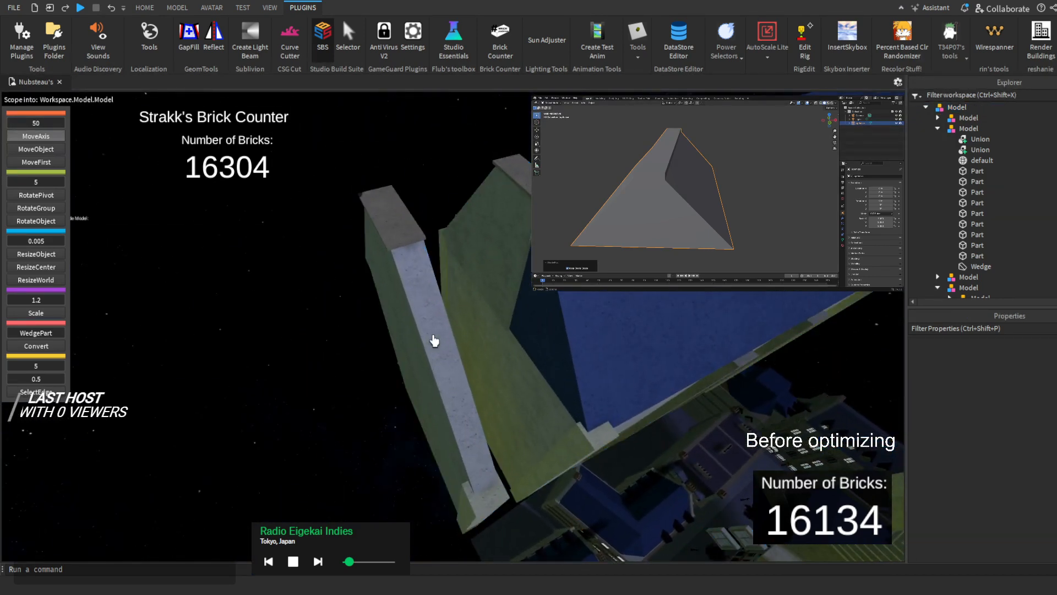
{"action": "left_click", "coordinate": [434, 342]}
{"action": "left_click", "coordinate": [514, 242]}
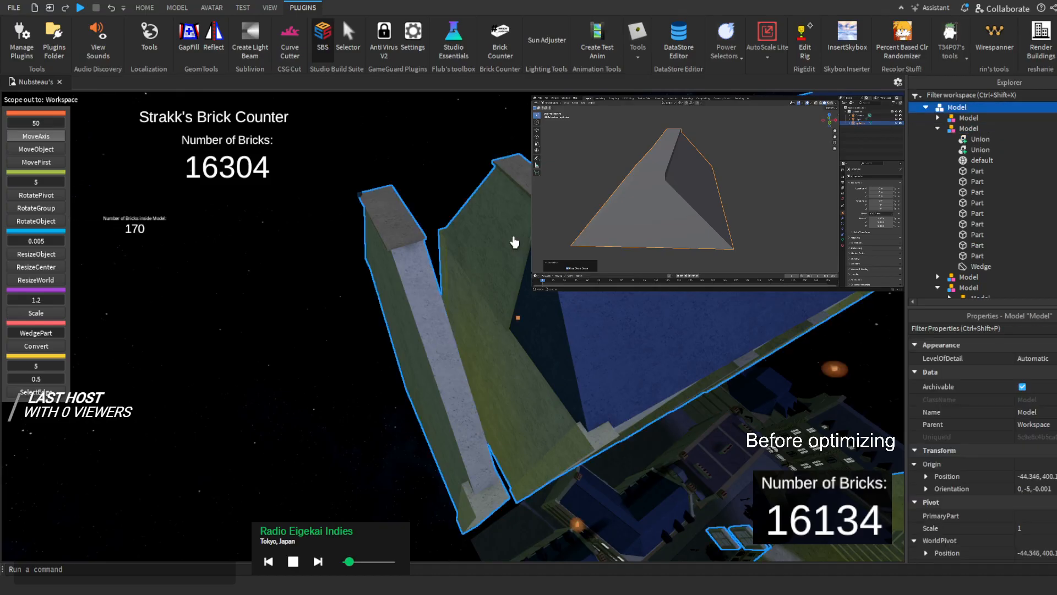
{"action": "left_click", "coordinate": [514, 253]}
{"action": "right_click_drag", "start_coordinate": [514, 253], "coordinate": [523, 262]}
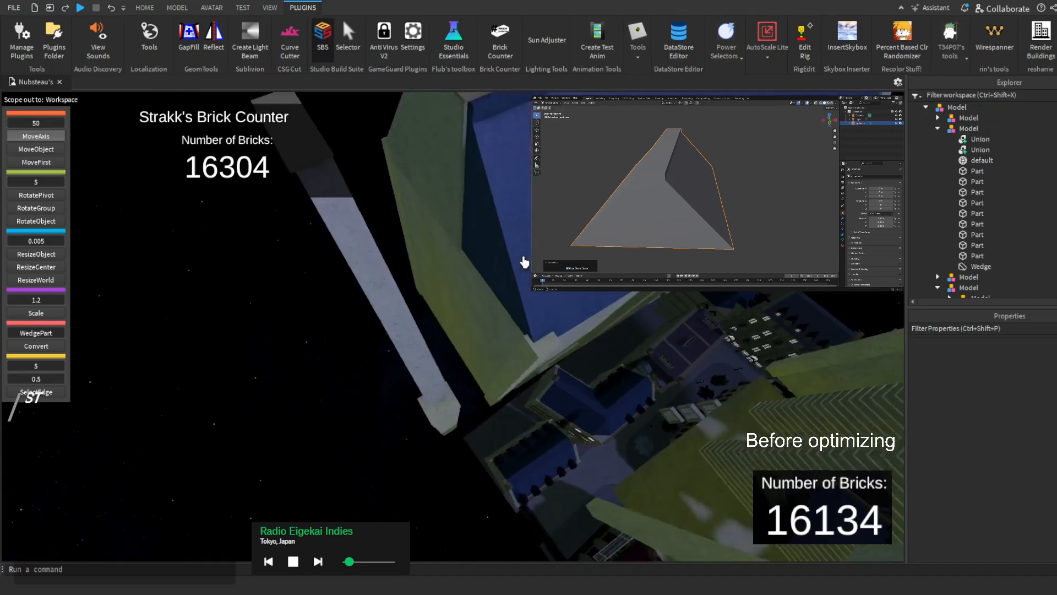
{"action": "key", "text": "w"}
{"action": "scroll", "coordinate": [531, 376], "scroll_direction": "up", "scroll_amount": 5}
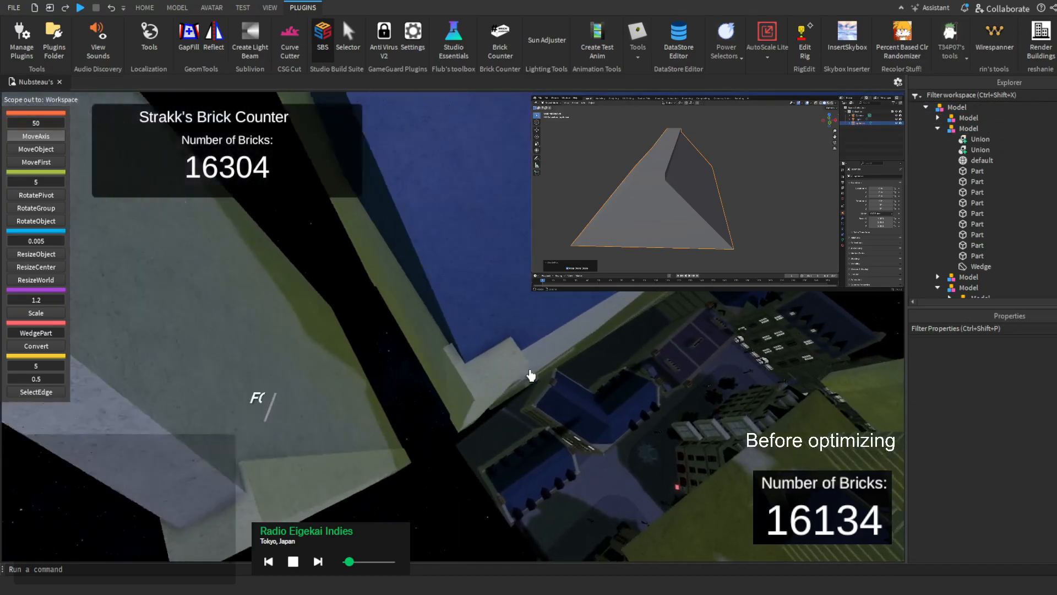
{"action": "scroll", "coordinate": [620, 300], "scroll_direction": "up", "scroll_amount": 4}
{"action": "scroll", "coordinate": [620, 301], "scroll_direction": "down", "scroll_amount": 5}
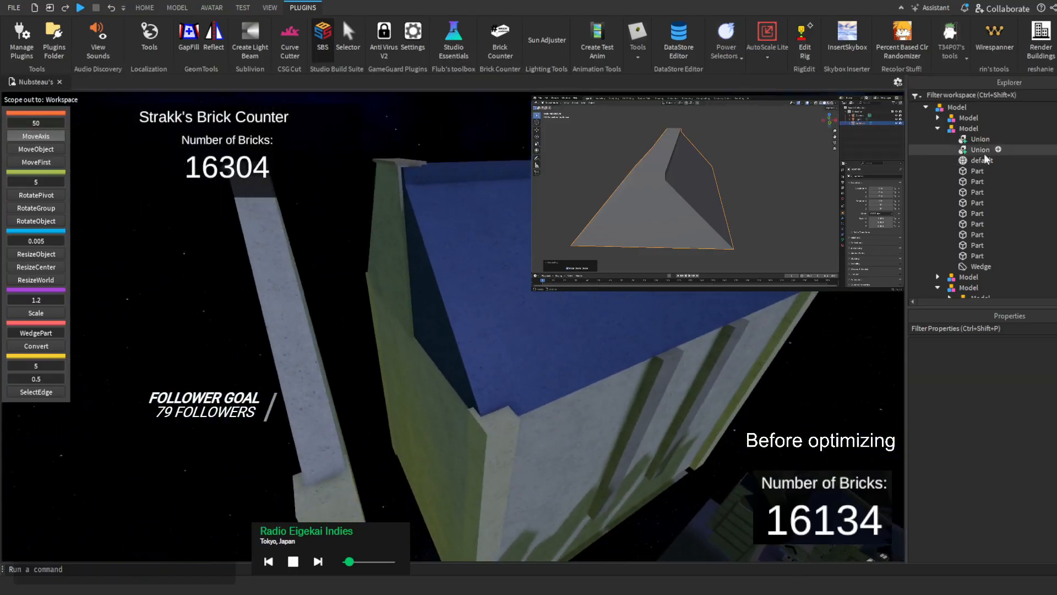
Unlock all Parts in the mesh-roofed building's Model and delete the upright trim Part on the end gable
{"action": "left_click", "coordinate": [1023, 182]}
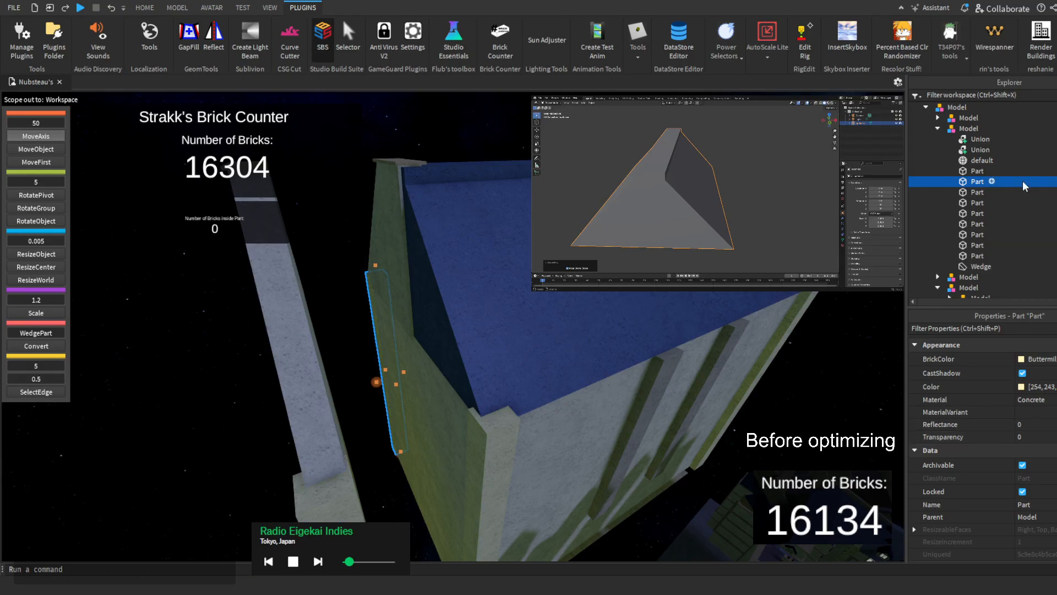
{"action": "left_click_drag", "start_coordinate": [1022, 185], "coordinate": [1022, 260]}
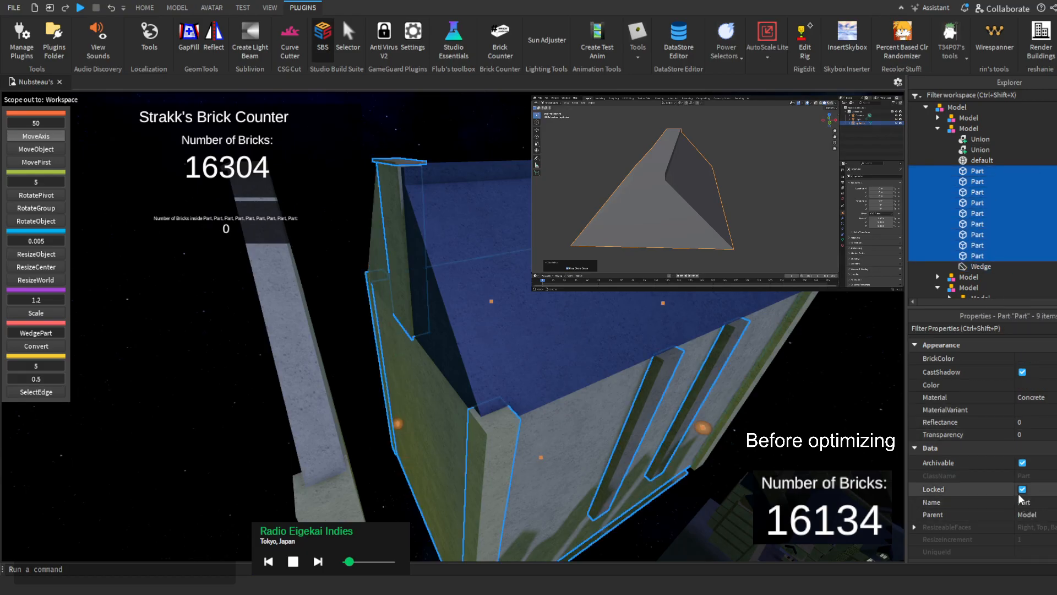
{"action": "left_click", "coordinate": [401, 245]}
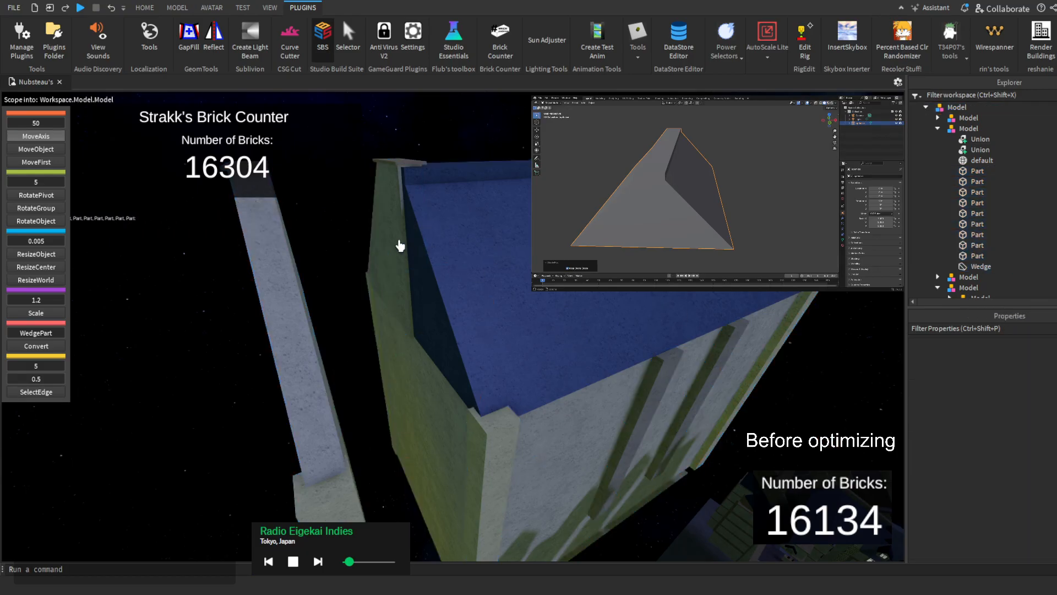
{"action": "right_click_drag", "start_coordinate": [400, 246], "coordinate": [406, 242]}
{"action": "key", "text": "Delete"}
Delete the Cashmere cap Part at the gable's peak and the remaining gable Wedge below it
{"action": "left_click", "coordinate": [525, 145]}
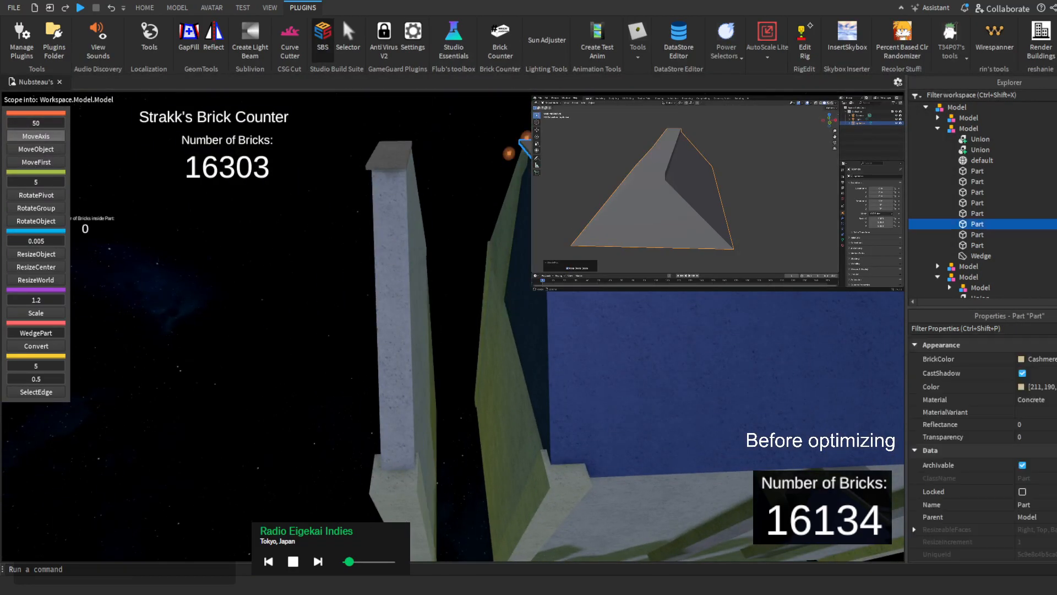
{"action": "key", "text": "Delete"}
{"action": "left_click", "coordinate": [498, 252]}
{"action": "key", "text": "Delete"}
Try to delete the large wall Part below the gable, and undo the deletion
{"action": "left_click", "coordinate": [526, 408]}
{"action": "key", "text": "Delete"}
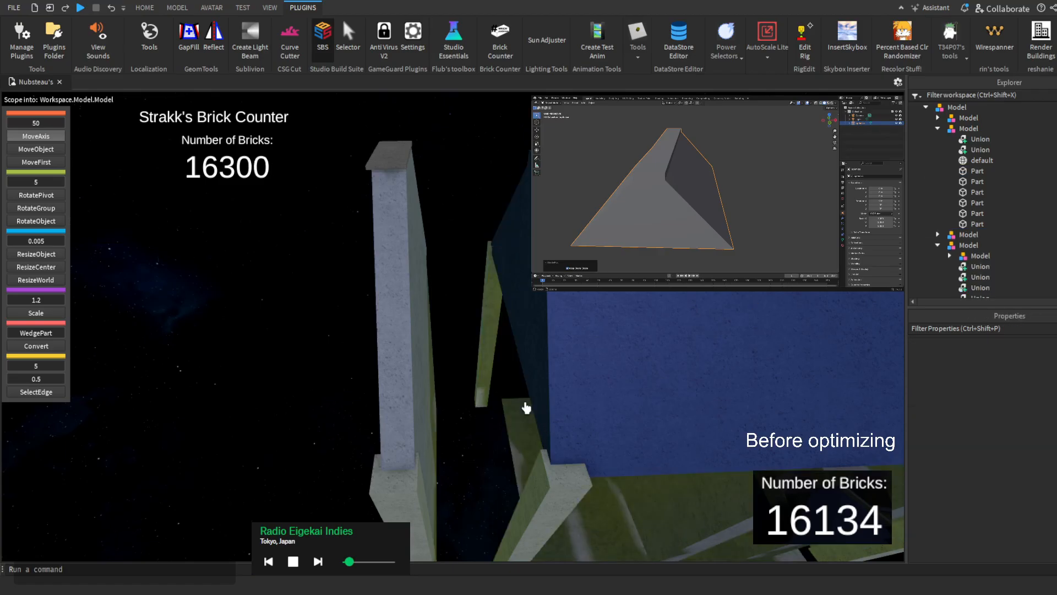
{"action": "left_click", "coordinate": [111, 8]}
Delete the two corner pillar Parts at either side of the building's end wall
{"action": "left_click", "coordinate": [542, 484]}
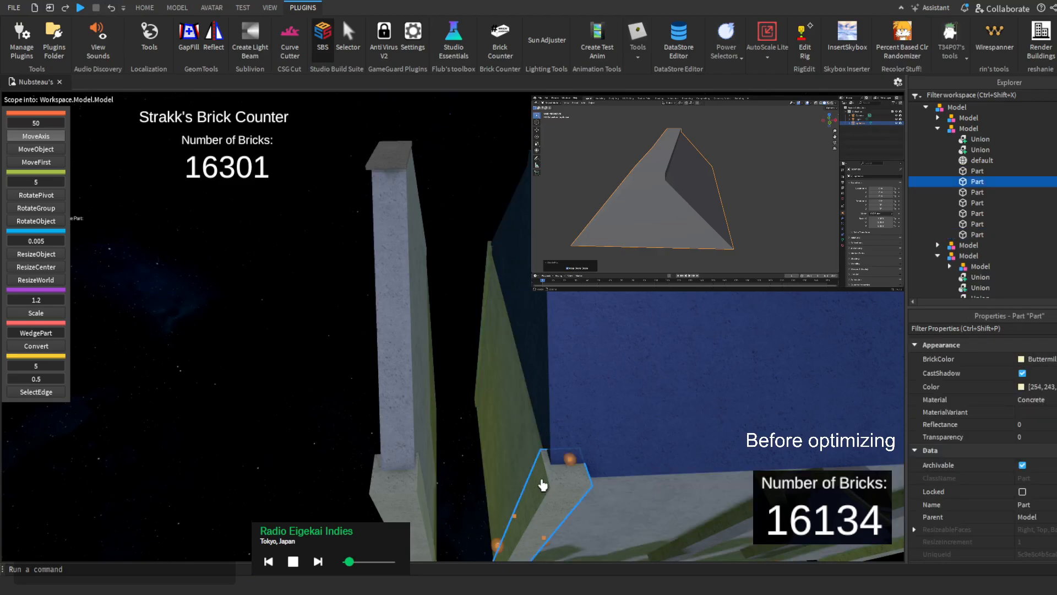
{"action": "key", "text": "Delete"}
{"action": "left_click", "coordinate": [485, 249]}
{"action": "key", "text": "Delete"}
Set the move increment to 1 and shift the detached wall Union 19 studs toward the building's end
{"action": "left_click", "coordinate": [415, 231]}
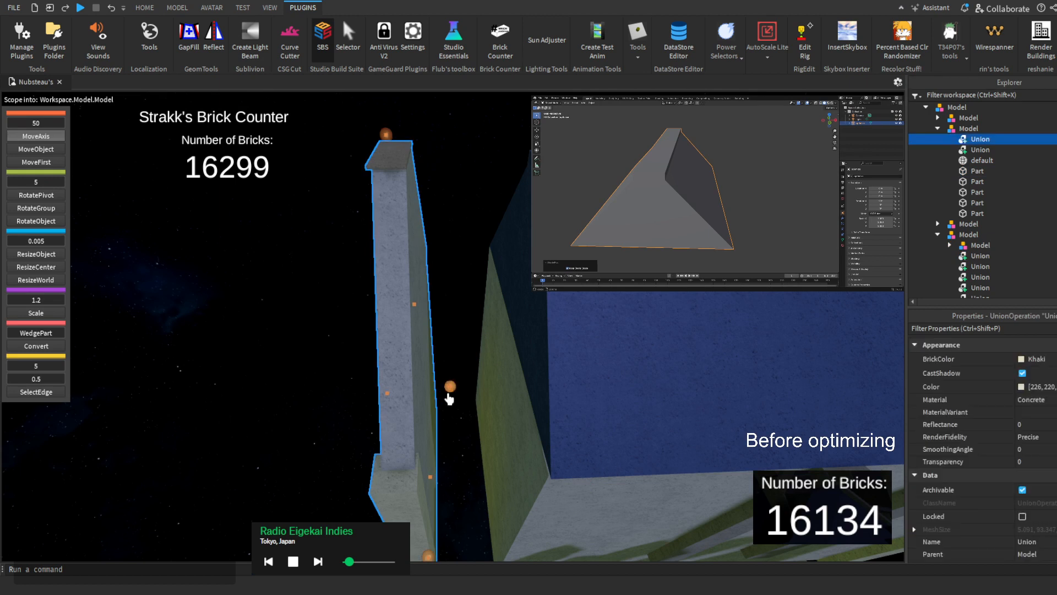
{"action": "left_click_drag", "start_coordinate": [452, 389], "coordinate": [481, 388]}
{"action": "key", "text": "d"}
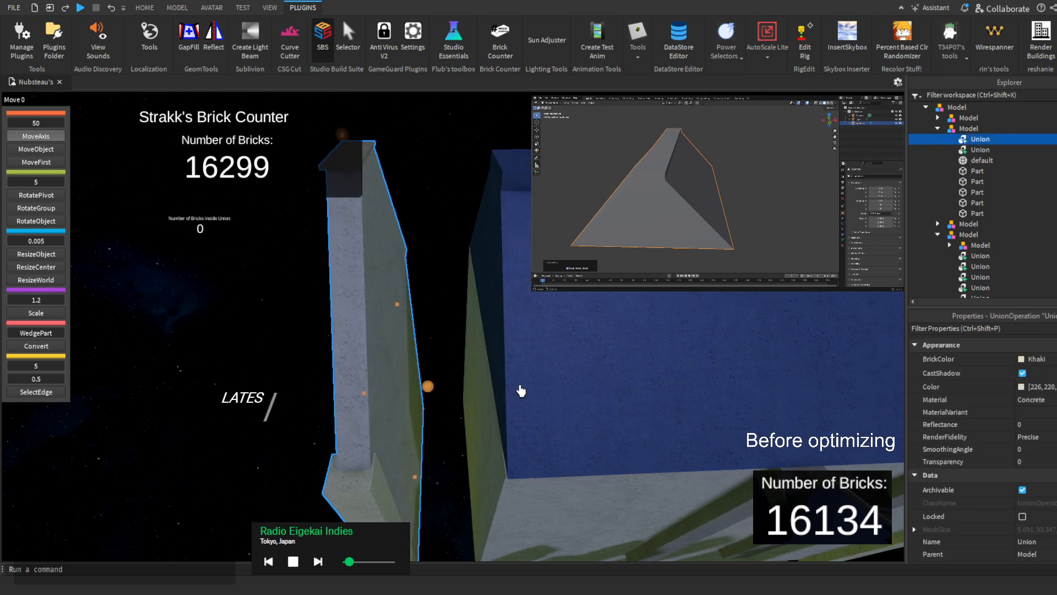
{"action": "left_click", "coordinate": [54, 136]}
{"action": "left_click", "coordinate": [47, 135]}
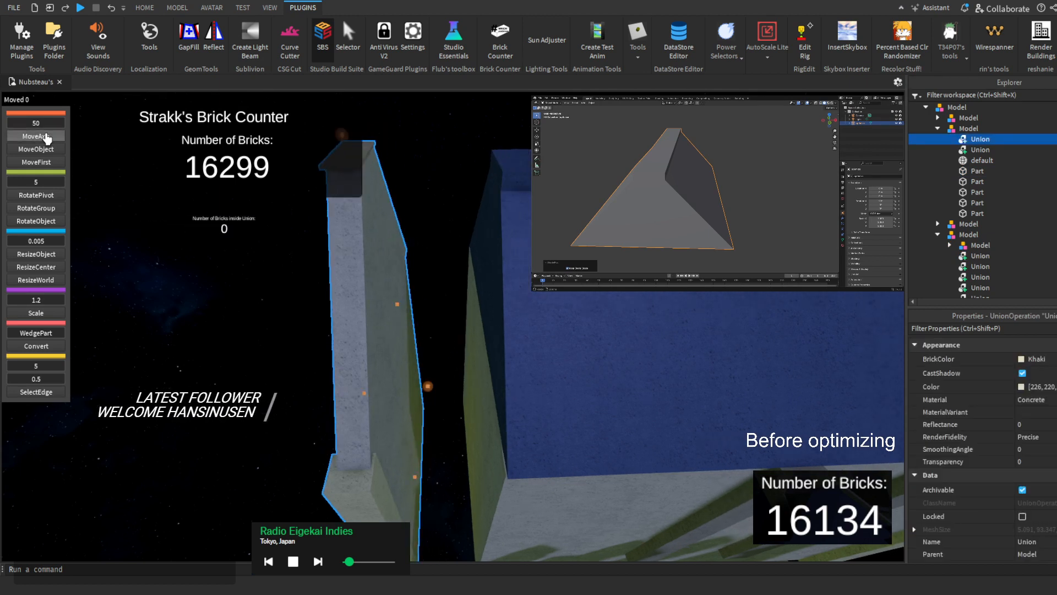
{"action": "left_click", "coordinate": [424, 386]}
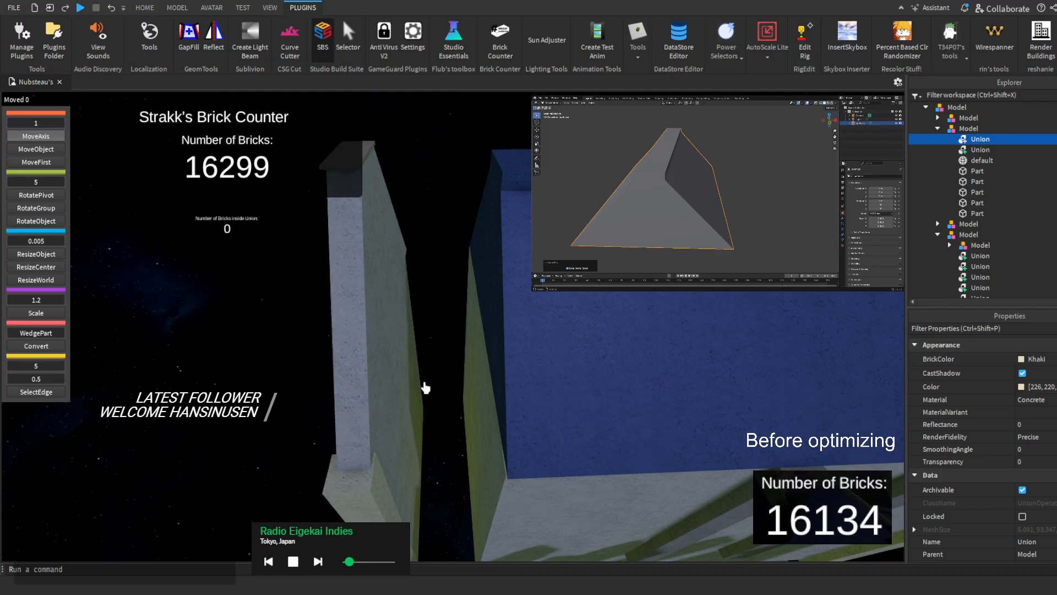
{"action": "left_click", "coordinate": [402, 384]}
{"action": "left_click_drag", "start_coordinate": [474, 385], "coordinate": [558, 388]}
{"action": "right_click_drag", "start_coordinate": [557, 388], "coordinate": [550, 378]}
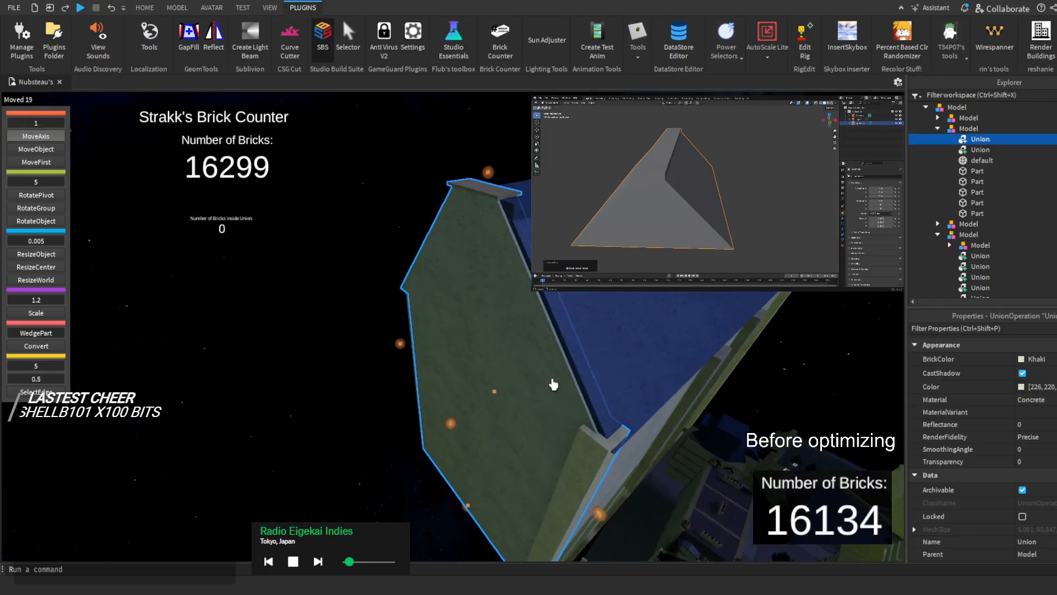
Undo the wall Union's last move and delete that Union
{"action": "left_click", "coordinate": [112, 8]}
{"action": "right_click_drag", "start_coordinate": [474, 281], "coordinate": [449, 286]}
{"action": "key", "text": "Delete"}
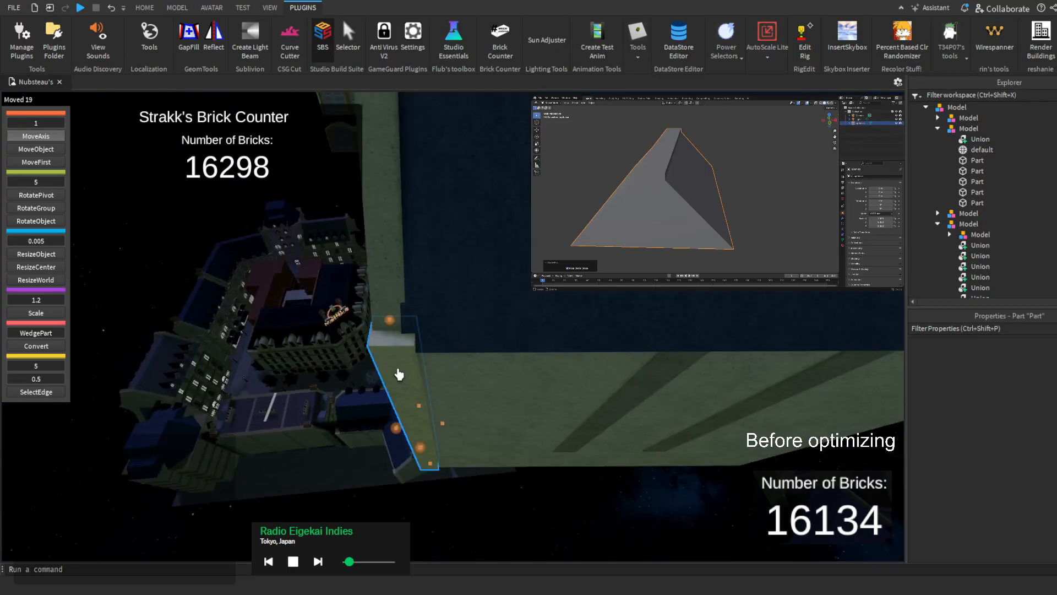
Duplicate the remaining end-wall Union together with its corner pillar Part, and union the two copies into one piece
{"action": "right_click_drag", "start_coordinate": [399, 374], "coordinate": [453, 372]}
{"action": "left_click", "coordinate": [445, 359]}
{"action": "left_click", "coordinate": [474, 386], "text": "ctrl"}
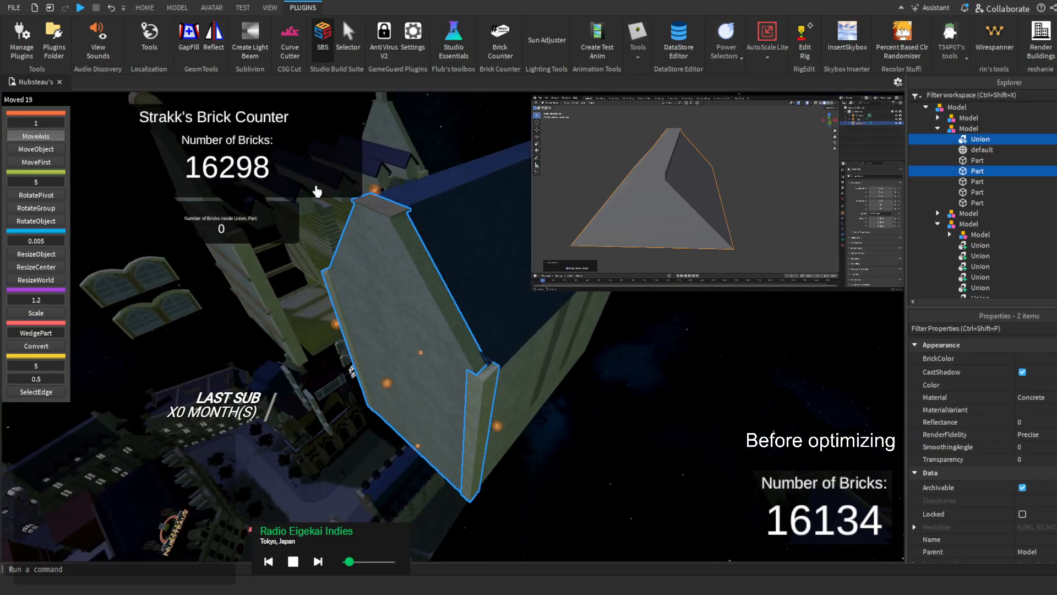
{"action": "left_click", "coordinate": [140, 12]}
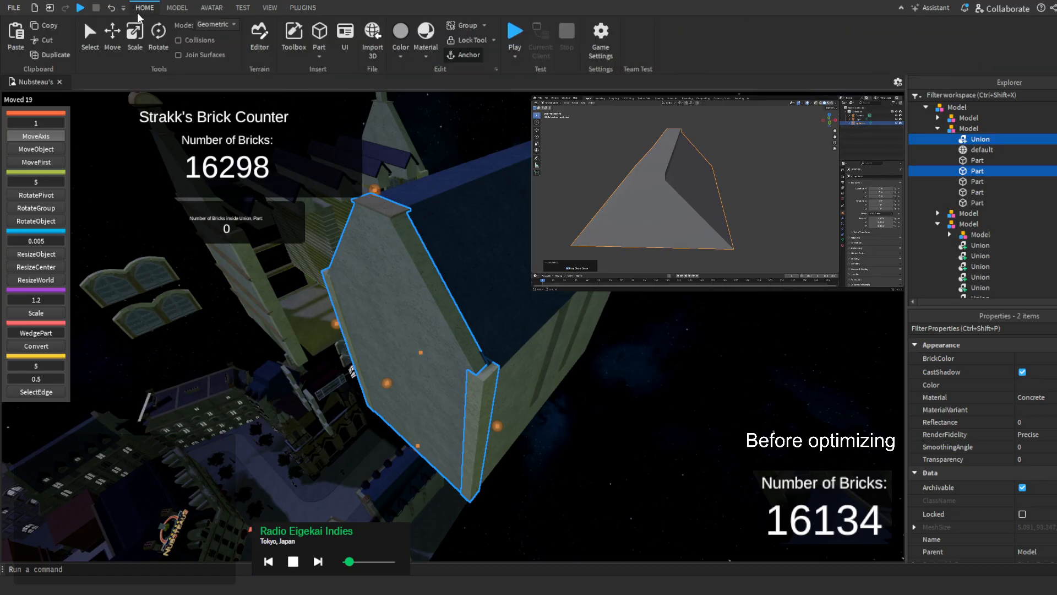
{"action": "left_click", "coordinate": [56, 54]}
{"action": "right_click_drag", "start_coordinate": [387, 271], "coordinate": [373, 409]}
{"action": "scroll", "coordinate": [969, 446], "scroll_direction": "down", "scroll_amount": 8}
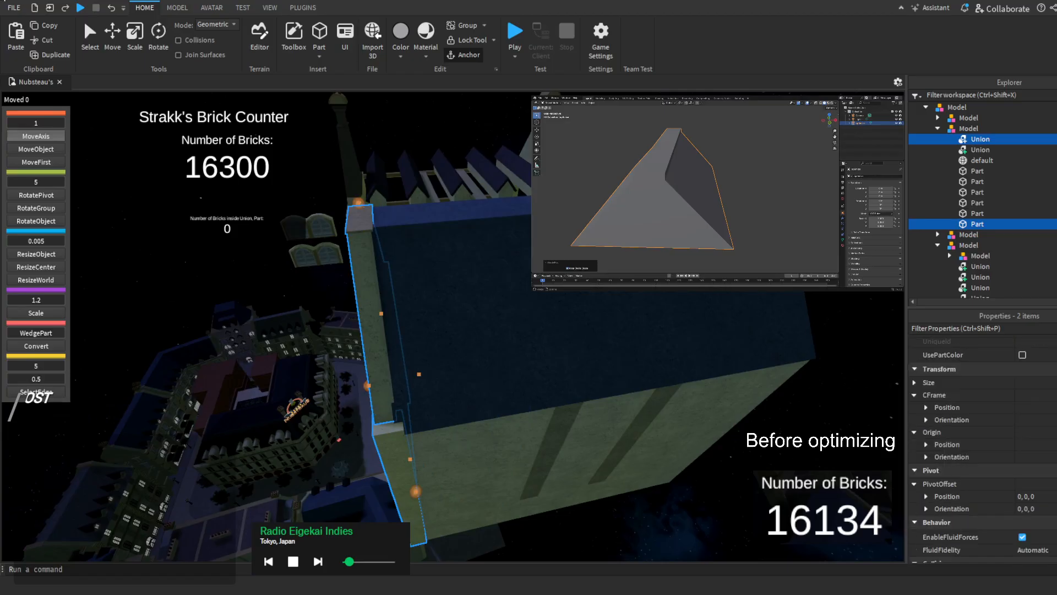
{"action": "left_click", "coordinate": [177, 7]}
{"action": "left_click", "coordinate": [616, 57]}
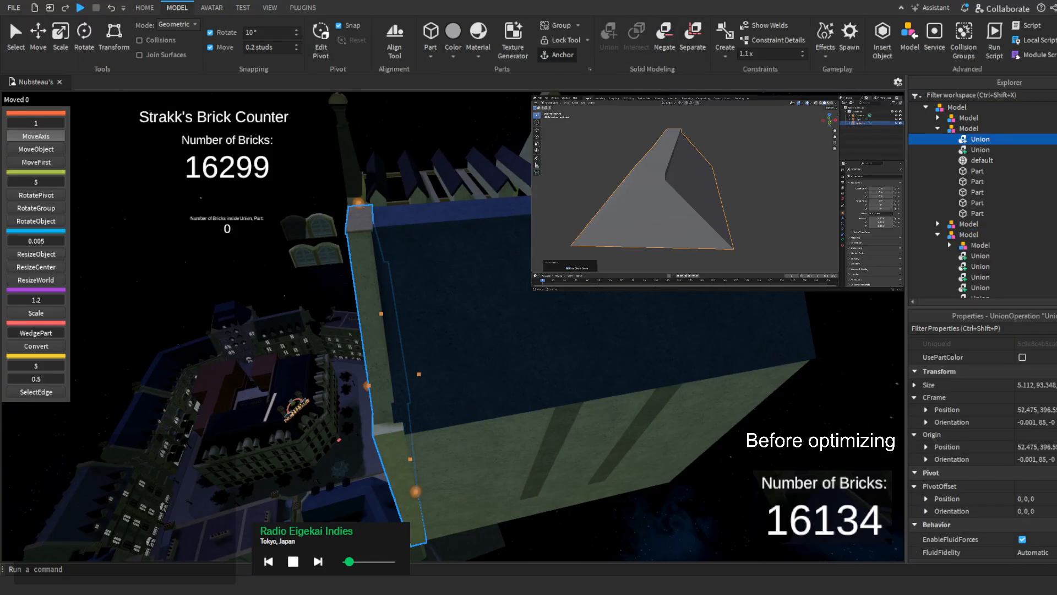
Move the new wall Union 90 studs along the building to its opposite end using MoveFirst
{"action": "left_click", "coordinate": [1030, 422]}
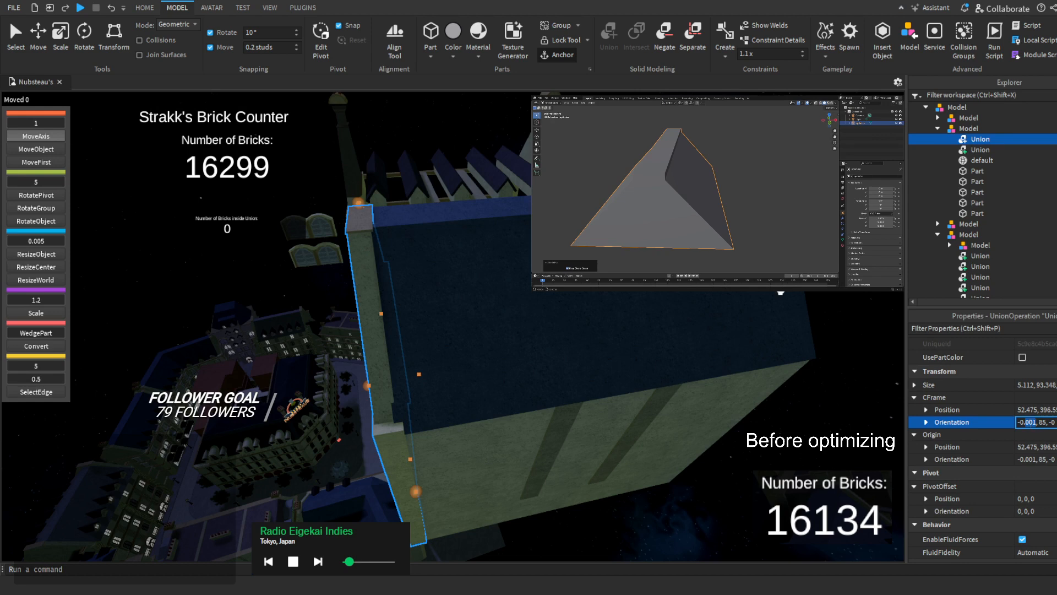
{"action": "right_click_drag", "start_coordinate": [398, 261], "coordinate": [375, 278]}
{"action": "left_click", "coordinate": [46, 159]}
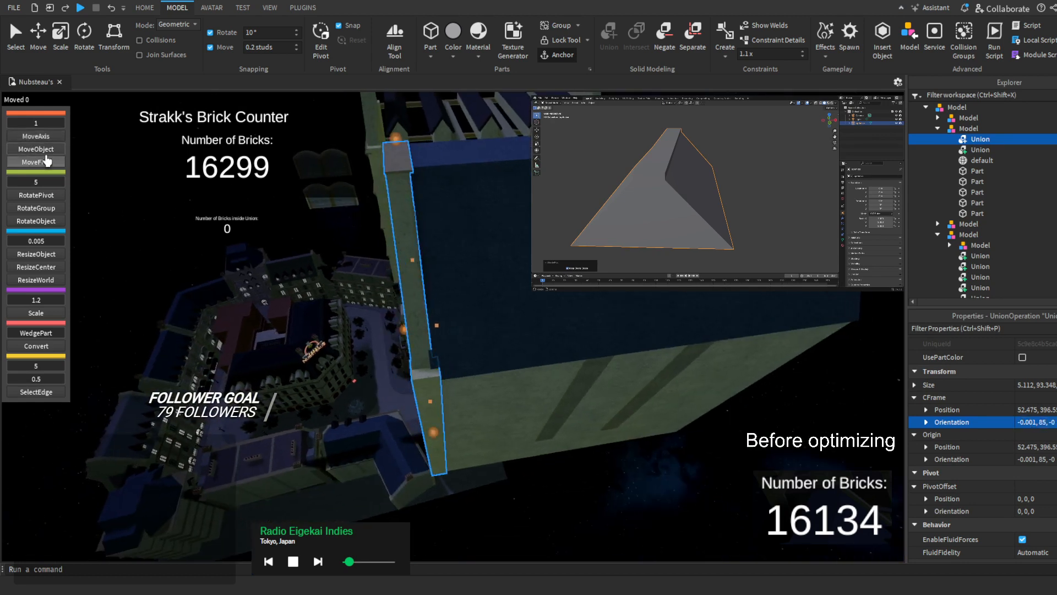
{"action": "key", "text": "d"}
{"action": "left_click_drag", "start_coordinate": [436, 327], "coordinate": [481, 348]}
{"action": "key", "text": "d"}
{"action": "key", "text": "w"}
{"action": "right_click_drag", "start_coordinate": [481, 348], "coordinate": [479, 347]}
{"action": "key", "text": "w"}
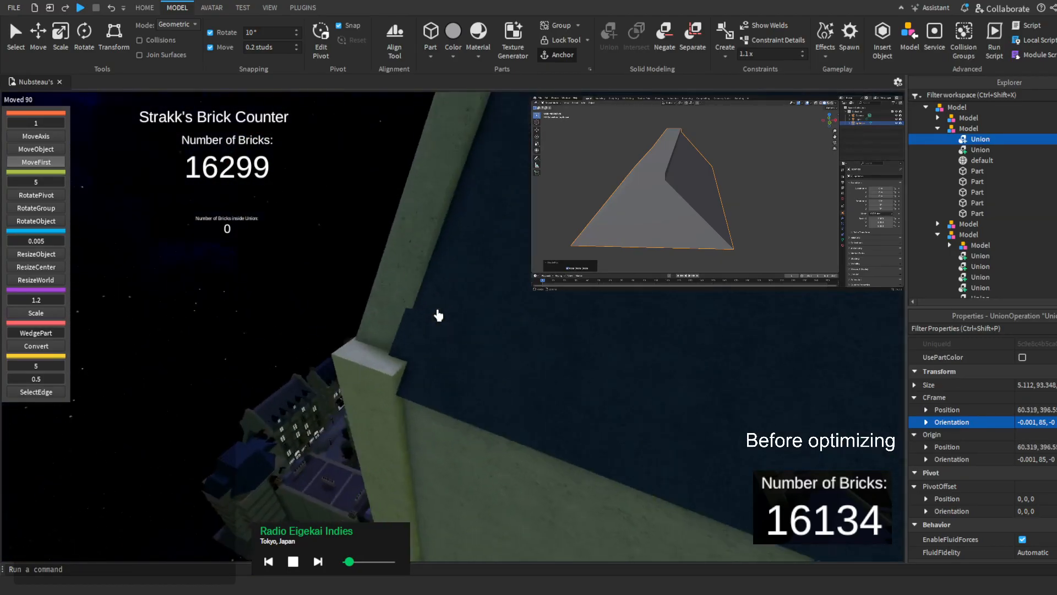
Nudge the wall Union 2 studs further outward to fit the roof's end
{"action": "right_click_drag", "start_coordinate": [438, 315], "coordinate": [437, 314]}
{"action": "key", "text": "d"}
{"action": "right_click_drag", "start_coordinate": [543, 330], "coordinate": [582, 322]}
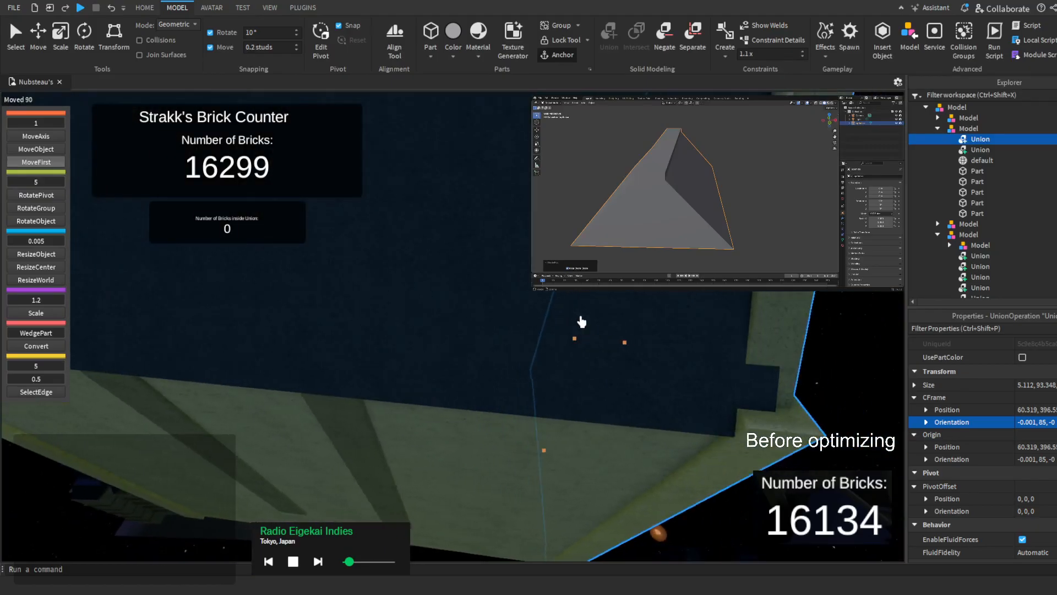
{"action": "key", "text": "d"}
{"action": "left_click_drag", "start_coordinate": [518, 347], "coordinate": [519, 345]}
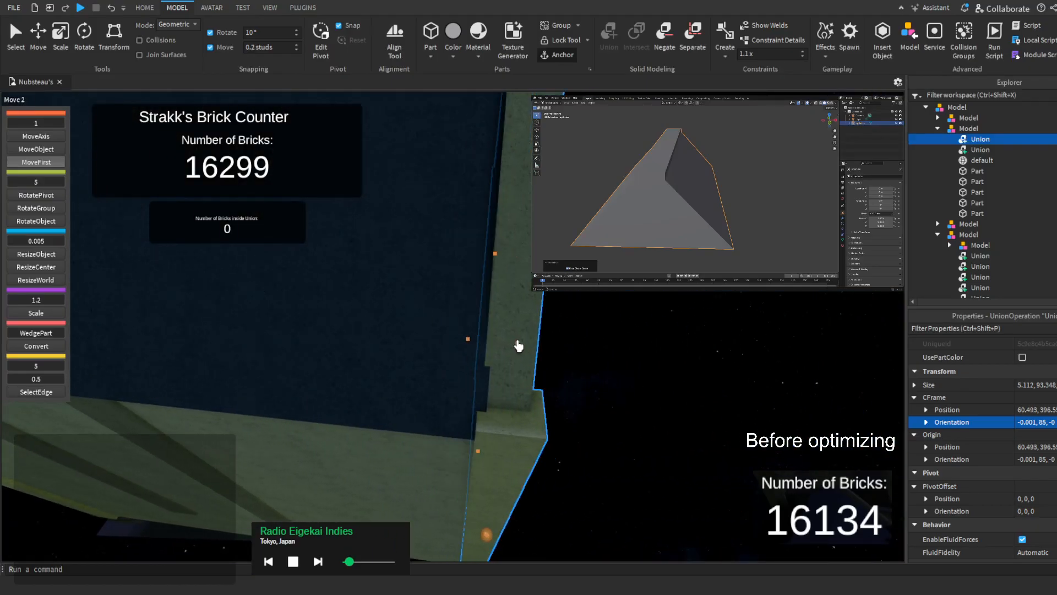
Examine the placed wall Union's fit against the roof and side walls from several angles
{"action": "right_click_drag", "start_coordinate": [518, 346], "coordinate": [526, 325]}
{"action": "key", "text": "s"}
{"action": "key", "text": "d"}
{"action": "key", "text": "w"}
{"action": "key", "text": "d"}
{"action": "key", "text": "s"}
{"action": "key", "text": "w"}
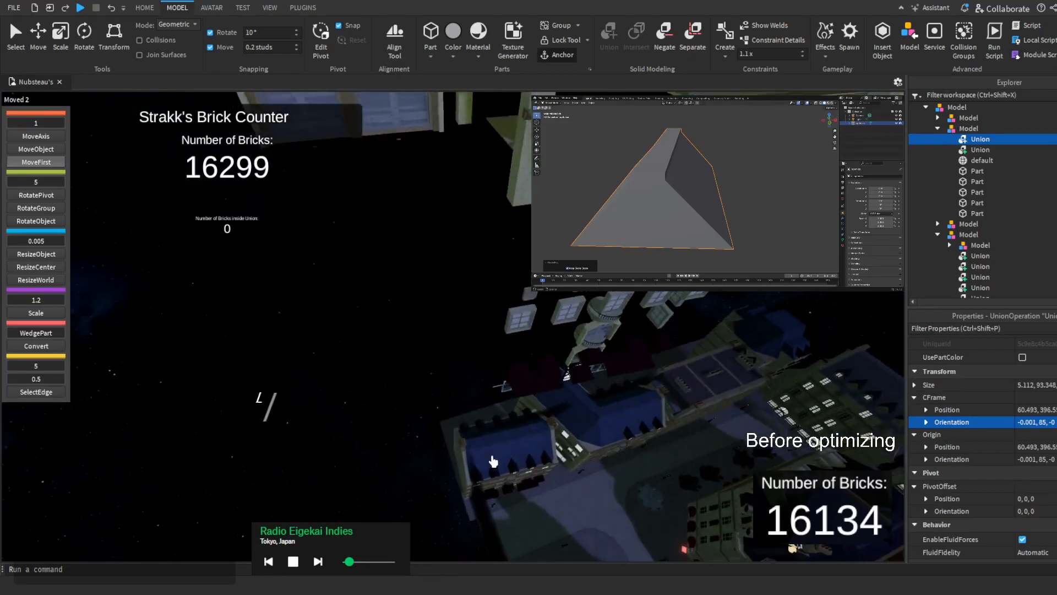
{"action": "scroll", "coordinate": [500, 484], "scroll_direction": "up", "scroll_amount": 8}
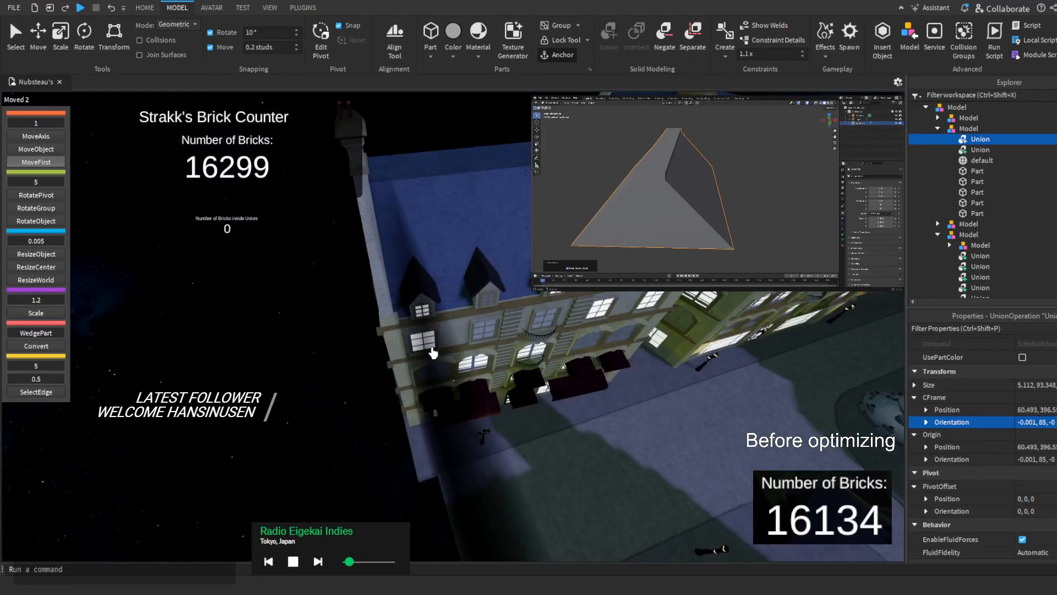
{"action": "right_click_drag", "start_coordinate": [434, 353], "coordinate": [433, 353]}
{"action": "scroll", "coordinate": [408, 184], "scroll_direction": "up", "scroll_amount": 10}
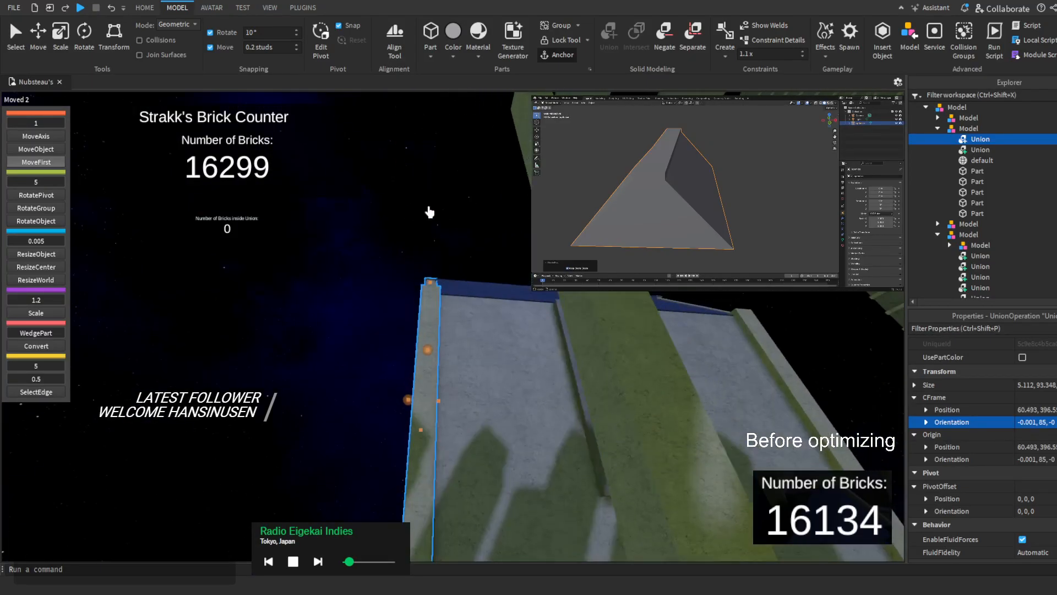
{"action": "scroll", "coordinate": [430, 212], "scroll_direction": "up", "scroll_amount": 5}
{"action": "right_click_drag", "start_coordinate": [430, 212], "coordinate": [430, 212]}
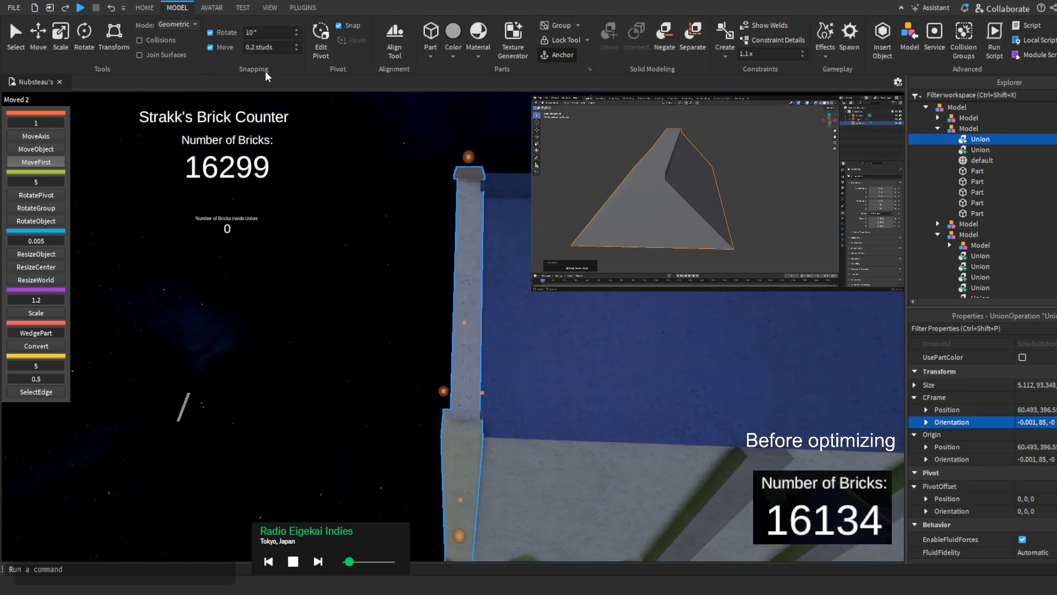
Separate both end-wall Unions, including the nested Union, into their individual Parts and Wedges
{"action": "left_click", "coordinate": [942, 150], "text": "ctrl"}
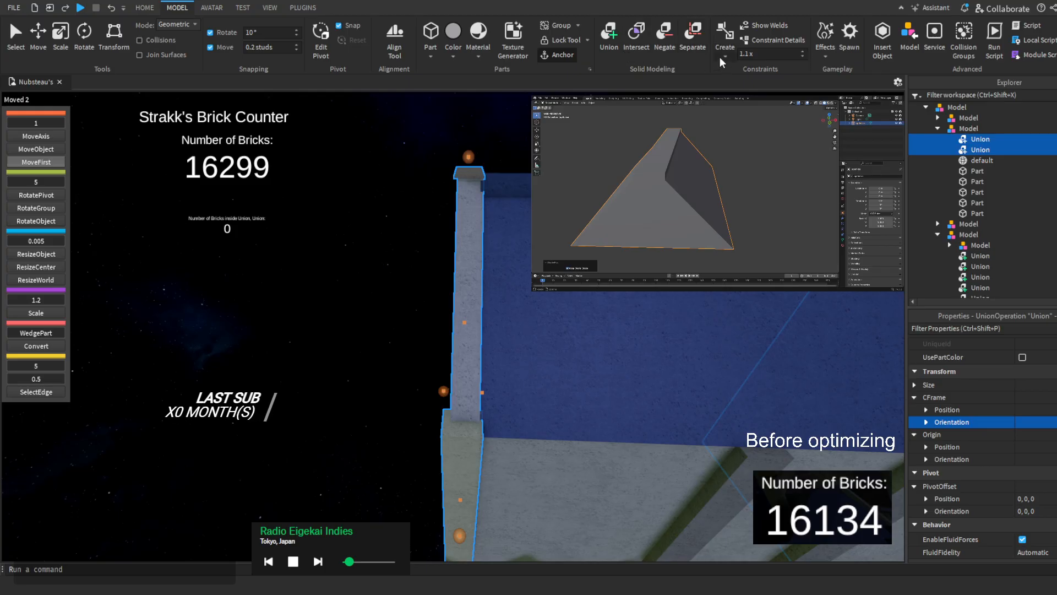
{"action": "left_click", "coordinate": [699, 51]}
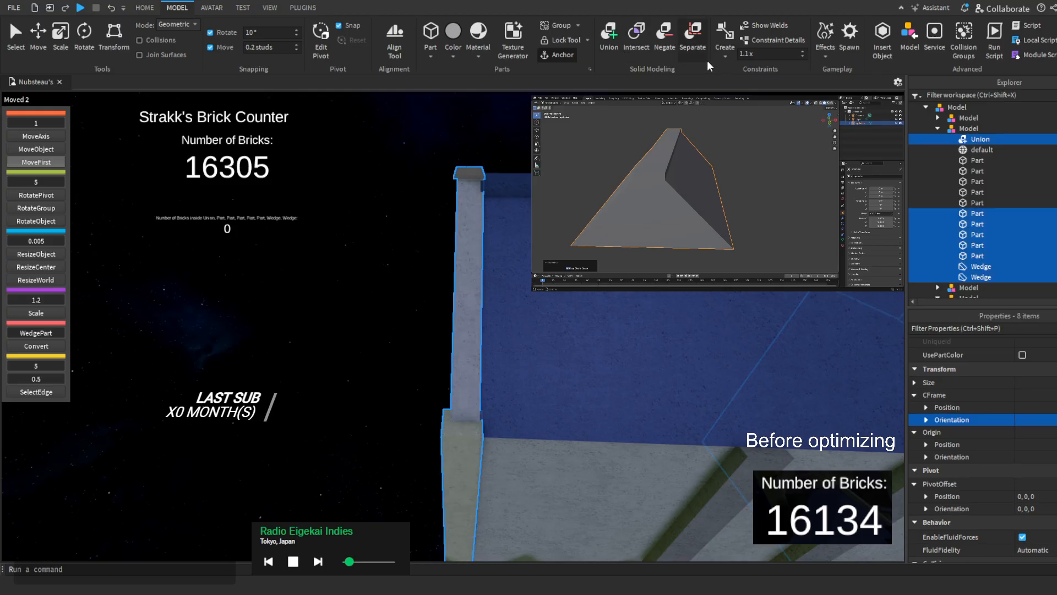
{"action": "left_click", "coordinate": [695, 44]}
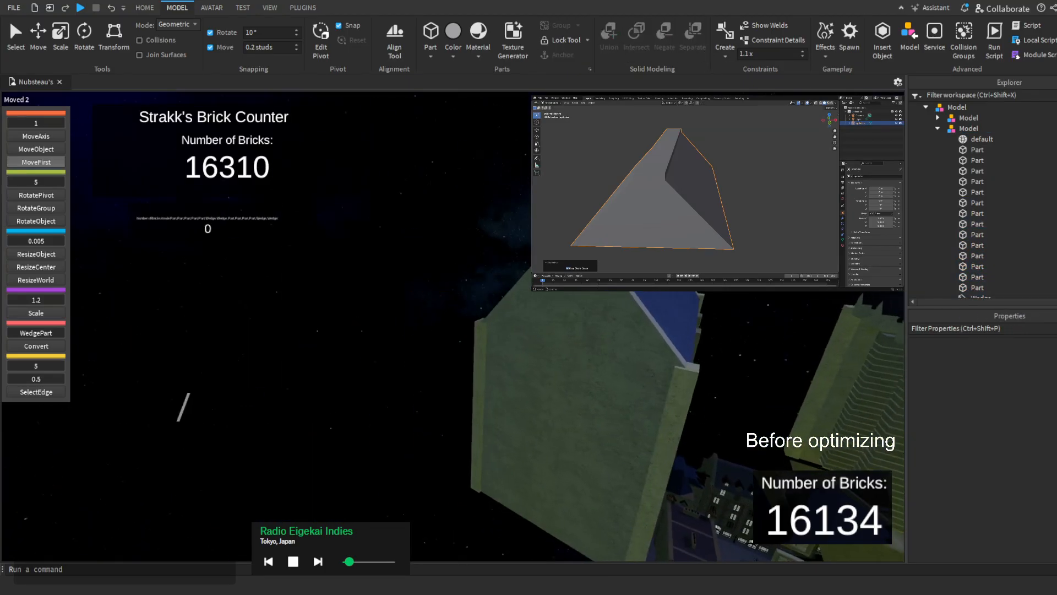
Select all Parts and Wedges in the mesh-roofed building's Model and unlock them
{"action": "key", "text": "d"}
{"action": "right_click_drag", "start_coordinate": [651, 302], "coordinate": [443, 362]}
{"action": "left_click", "coordinate": [507, 486]}
{"action": "key", "text": "a"}
{"action": "double_click", "coordinate": [443, 363]}
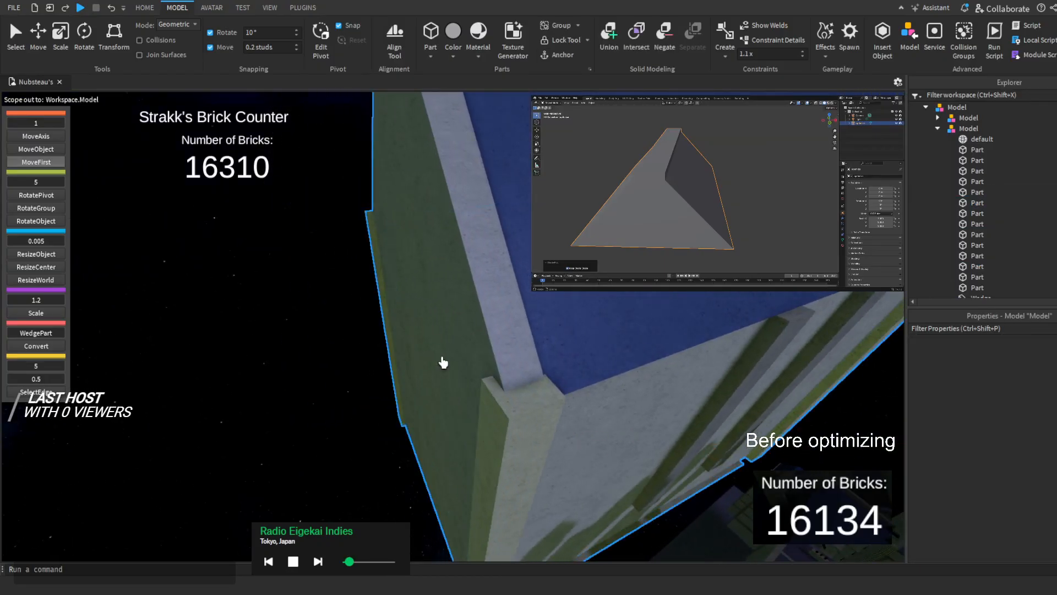
{"action": "double_click", "coordinate": [444, 362]}
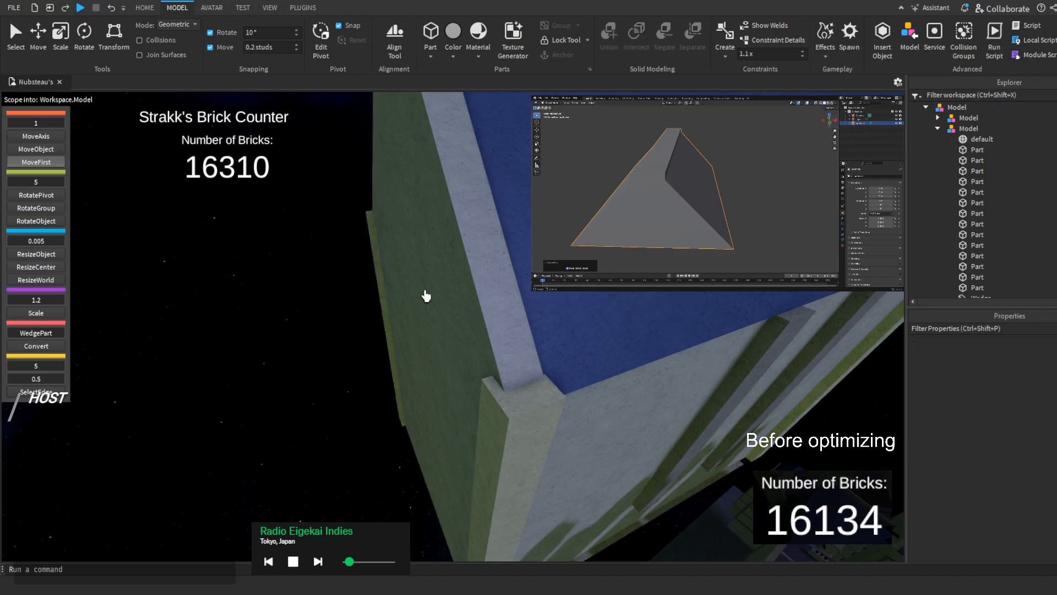
{"action": "left_click", "coordinate": [428, 295]}
{"action": "double_click", "coordinate": [420, 316]}
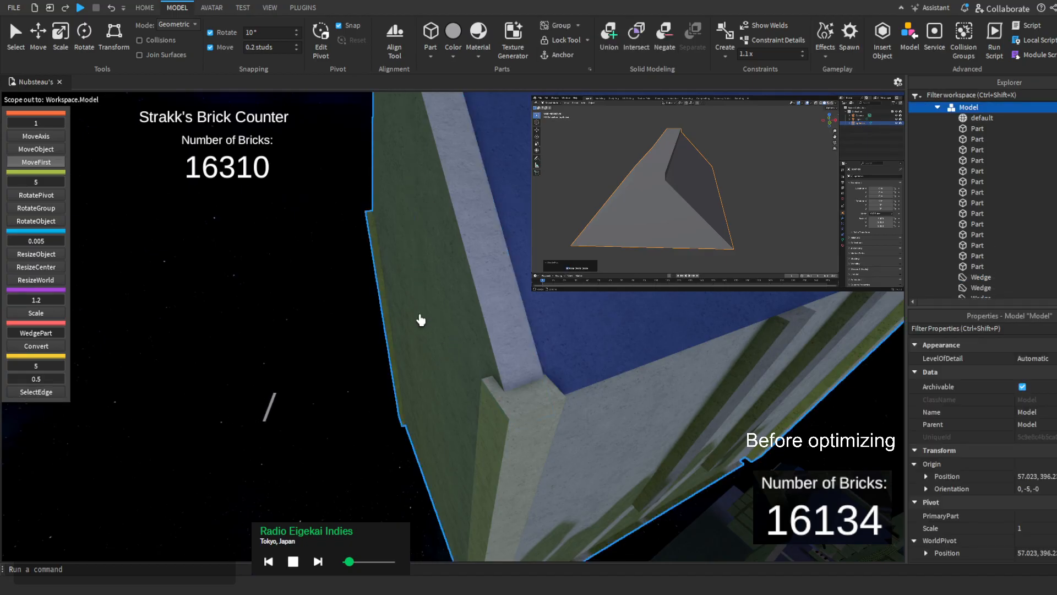
{"action": "double_click", "coordinate": [420, 316]}
{"action": "double_click", "coordinate": [420, 316]}
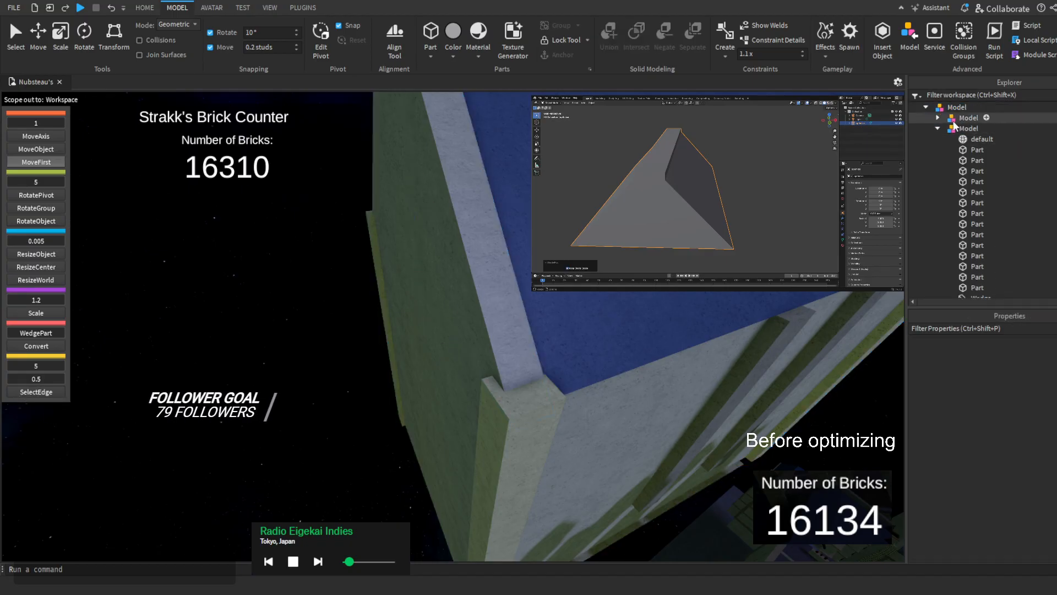
{"action": "left_click_drag", "start_coordinate": [1035, 135], "coordinate": [985, 275]}
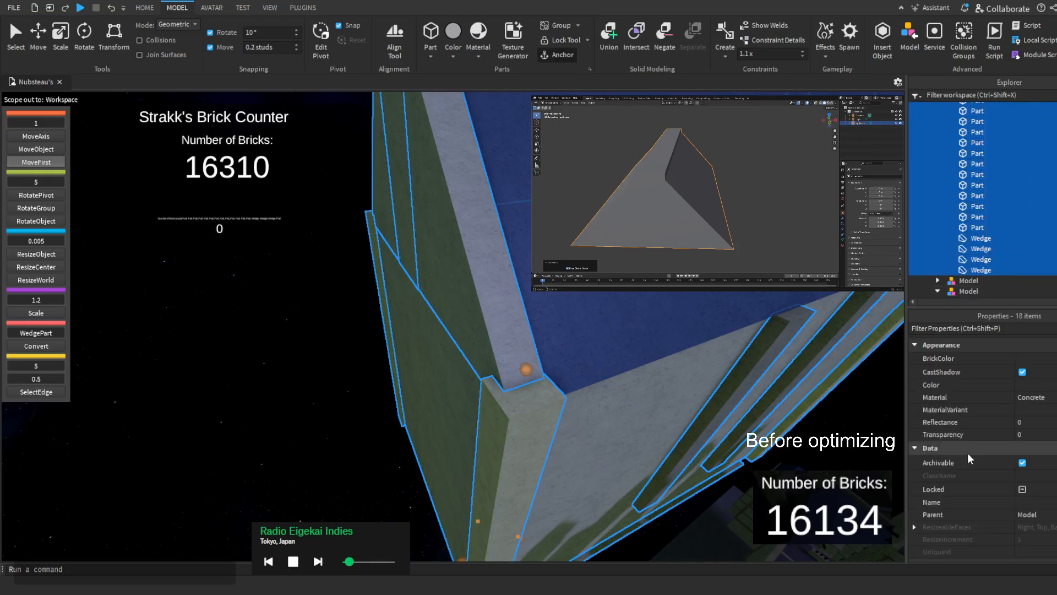
{"action": "left_click", "coordinate": [1021, 489]}
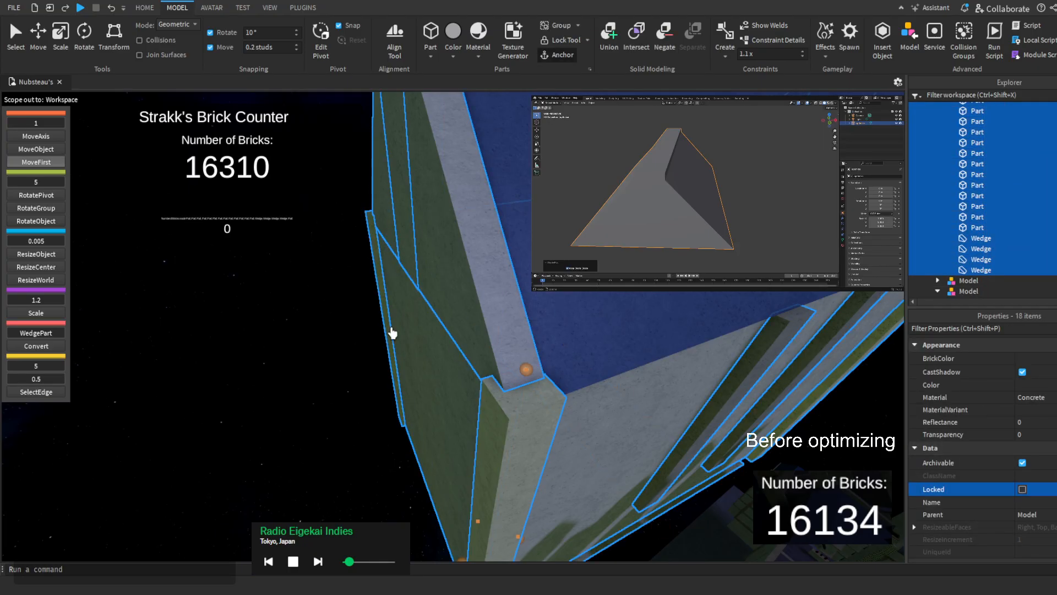
Select the end wall, gable Wedge, side wall and side strip Parts in turn to examine how the building is assembled
{"action": "left_click", "coordinate": [463, 349]}
{"action": "left_click", "coordinate": [458, 361]}
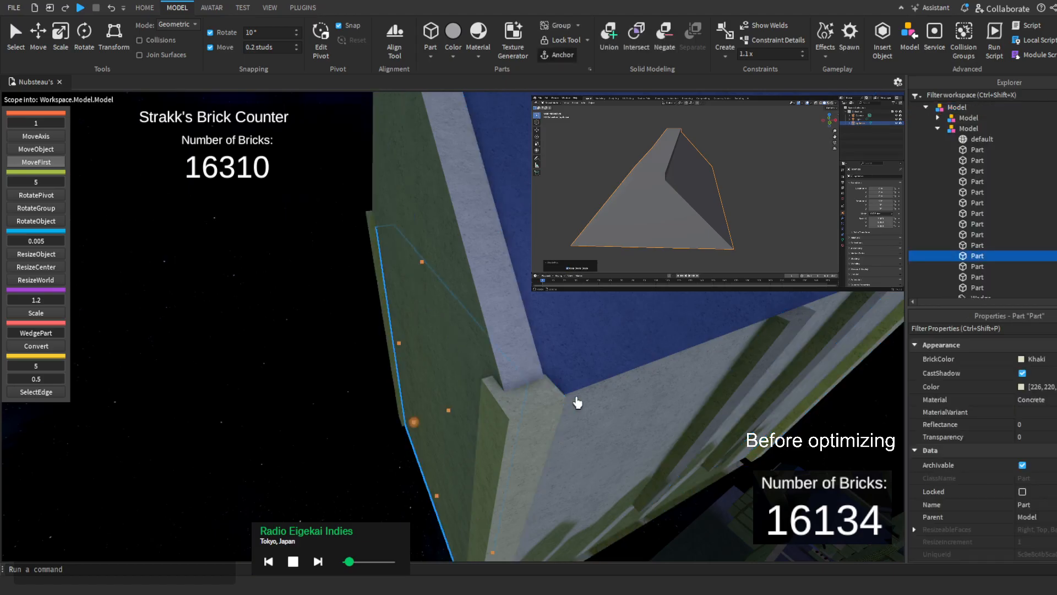
{"action": "left_click", "coordinate": [625, 401]}
{"action": "left_click", "coordinate": [495, 347]}
{"action": "key", "text": "f"}
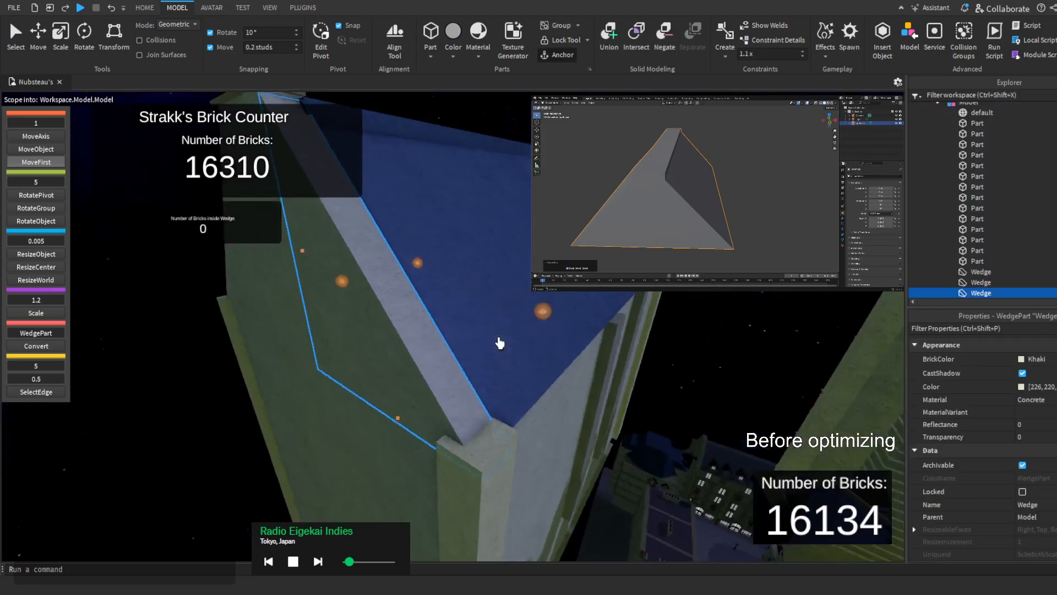
{"action": "left_click", "coordinate": [531, 403]}
{"action": "key", "text": "f"}
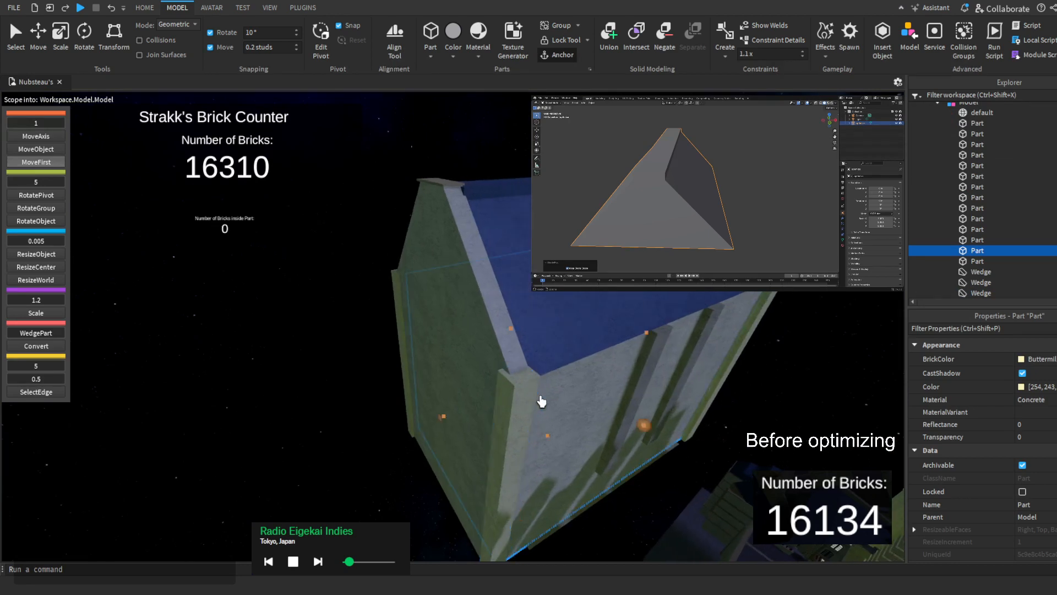
{"action": "left_click", "coordinate": [548, 338]}
{"action": "key", "text": "d"}
{"action": "left_click", "coordinate": [562, 337]}
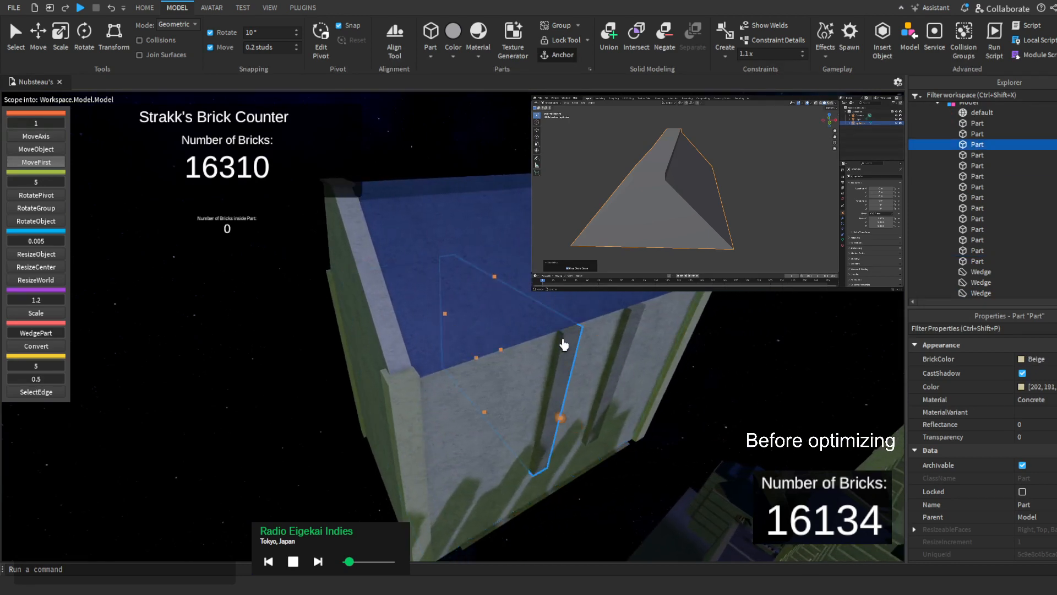
{"action": "key", "text": "f"}
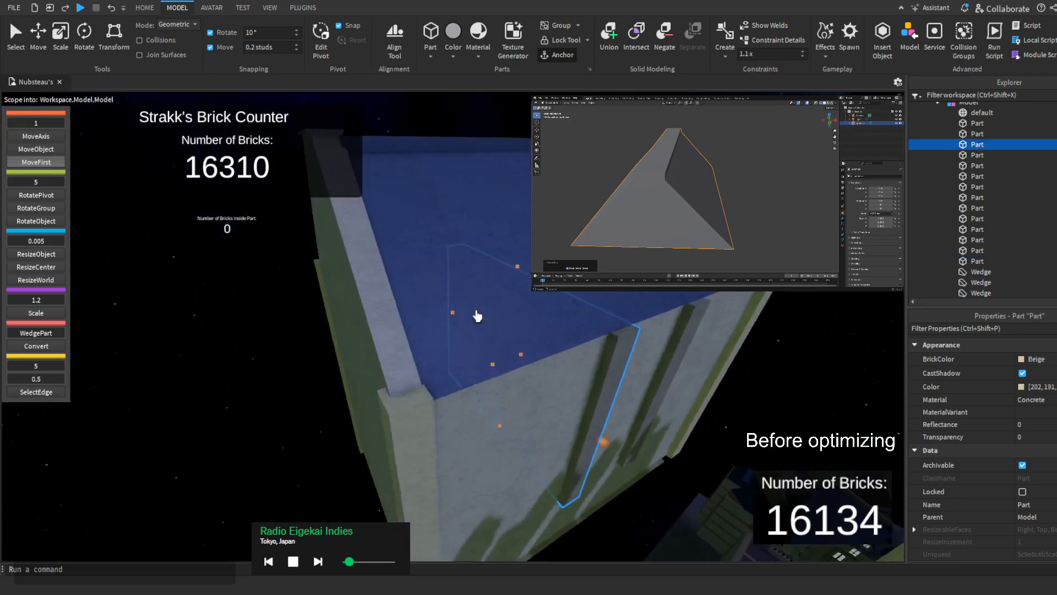
Examine the side wall Part and the gable Wedge at the building's other end by selecting them
{"action": "key", "text": "w"}
{"action": "right_click_drag", "start_coordinate": [403, 273], "coordinate": [404, 272]}
{"action": "key", "text": "w"}
{"action": "right_click_drag", "start_coordinate": [431, 450], "coordinate": [431, 450]}
{"action": "key", "text": "w"}
{"action": "key", "text": "w"}
{"action": "right_click_drag", "start_coordinate": [493, 417], "coordinate": [451, 436]}
{"action": "key", "text": "w"}
{"action": "key", "text": "w"}
{"action": "key", "text": "s"}
{"action": "left_click", "coordinate": [450, 435]}
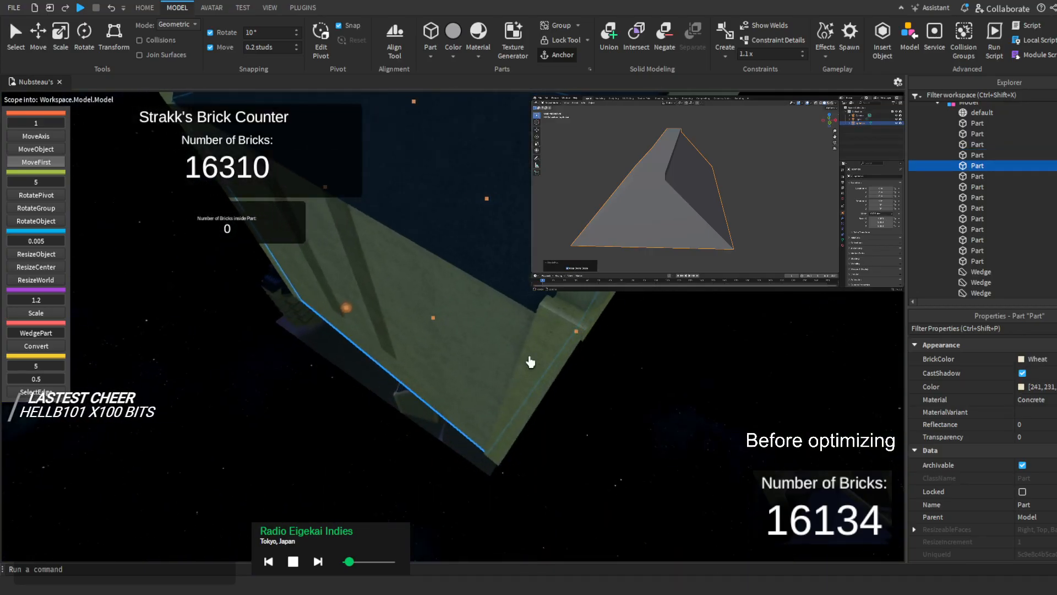
{"action": "left_click", "coordinate": [525, 349]}
{"action": "right_click_drag", "start_coordinate": [523, 347], "coordinate": [524, 347]}
{"action": "key", "text": "d"}
{"action": "left_click", "coordinate": [540, 356]}
{"action": "key", "text": "d"}
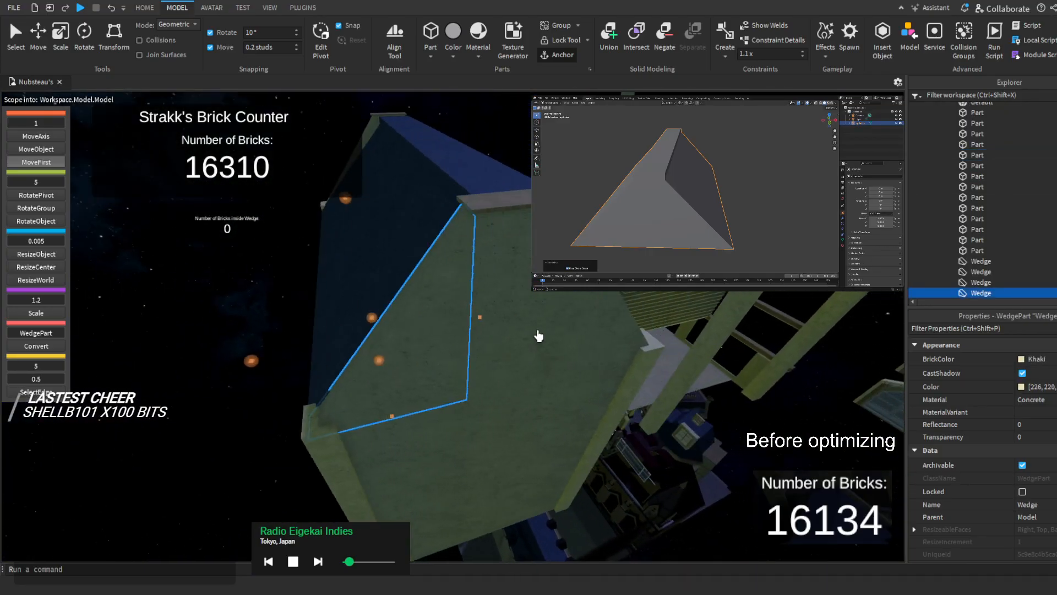
Add the central gable Part, the opposite gable Wedge and the lower wall Part of this end wall to the selection
{"action": "left_click", "coordinate": [531, 333], "text": "ctrl"}
{"action": "left_click", "coordinate": [561, 326], "text": "ctrl"}
{"action": "left_click", "coordinate": [547, 427], "text": "ctrl"}
{"action": "key", "text": "d"}
{"action": "right_click_drag", "start_coordinate": [511, 283], "coordinate": [511, 283]}
{"action": "key", "text": "w"}
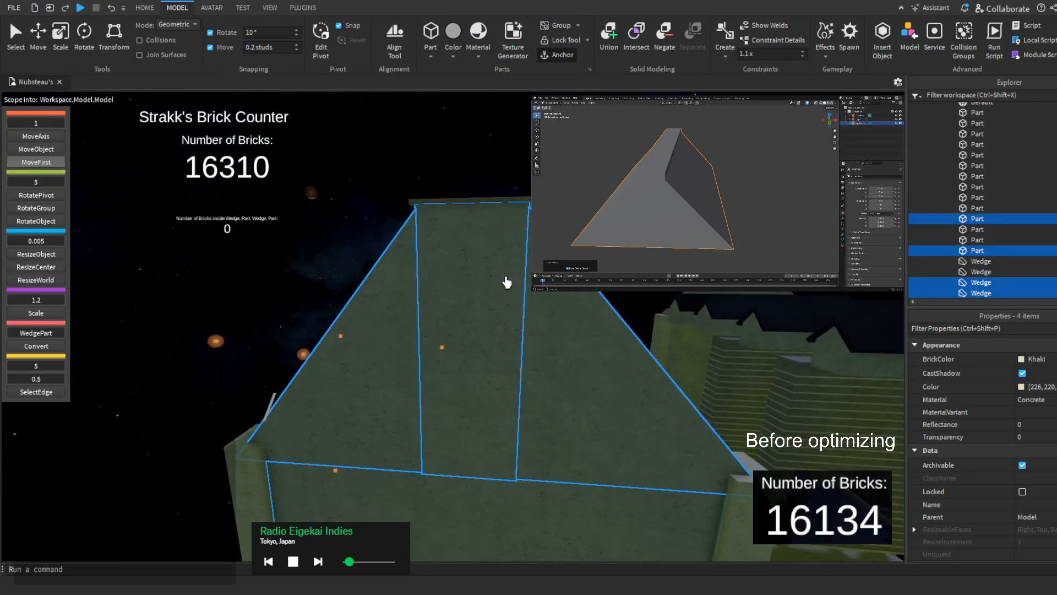
{"action": "key", "text": "s"}
{"action": "key", "text": "w"}
{"action": "right_click_drag", "start_coordinate": [432, 240], "coordinate": [430, 236]}
Add the other end wall's two gable Wedges, central Part and lower wall Part to the selection, and Union all eight pieces
{"action": "left_click", "coordinate": [401, 300], "text": "ctrl"}
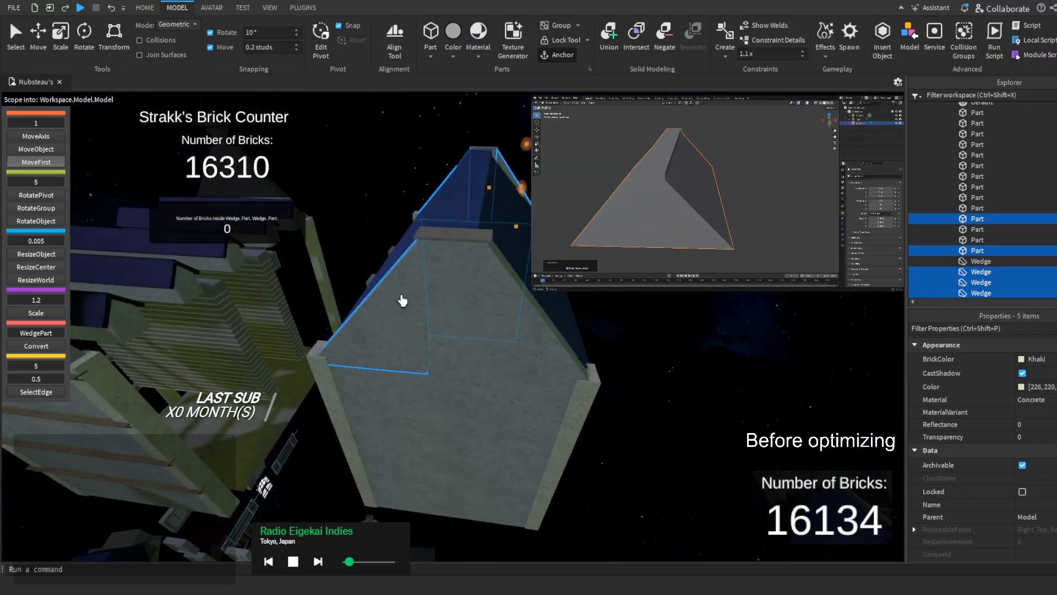
{"action": "left_click", "coordinate": [462, 325], "text": "ctrl"}
{"action": "left_click", "coordinate": [523, 352], "text": "ctrl"}
{"action": "left_click", "coordinate": [444, 434], "text": "ctrl"}
{"action": "key", "text": "a"}
{"action": "right_click_drag", "start_coordinate": [424, 348], "coordinate": [424, 348]}
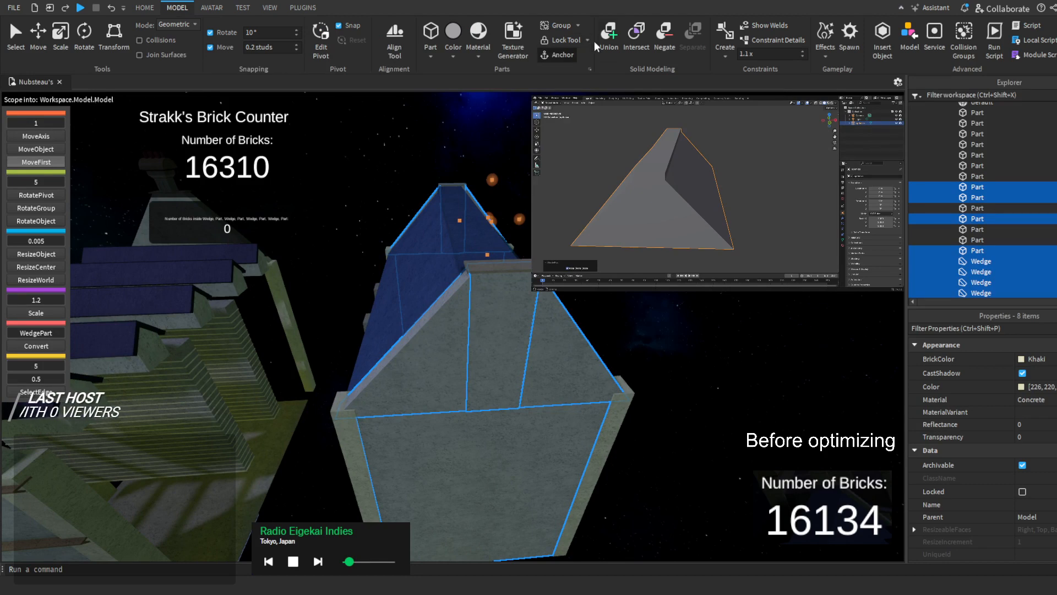
{"action": "left_click", "coordinate": [608, 38]}
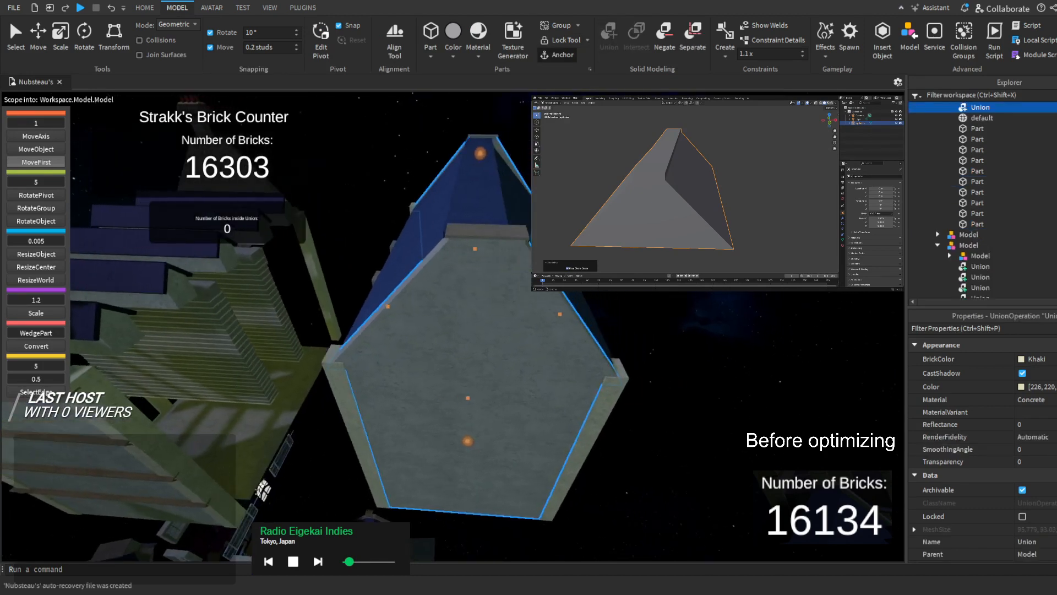
Duplicate the combined end-wall Union and move the copy 100 studs out from the side of the building
{"action": "mouse_move", "coordinate": [551, 330]}
{"action": "right_mouse_down"}
{"action": "mouse_move", "coordinate": [562, 331]}
{"action": "mouse_move", "coordinate": [549, 331]}
{"action": "right_mouse_up"}
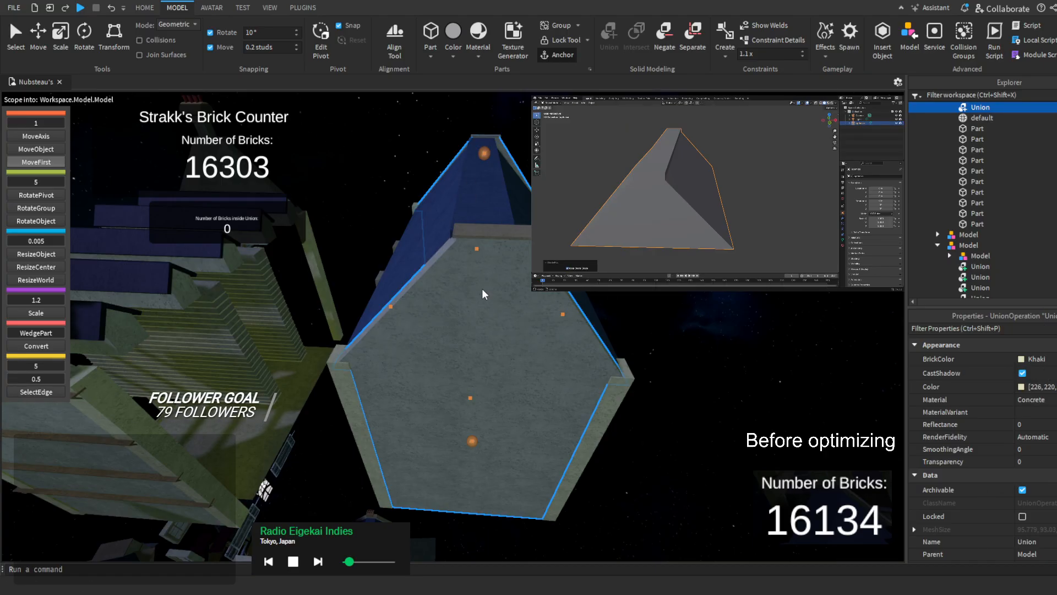
{"action": "left_click", "coordinate": [615, 322]}
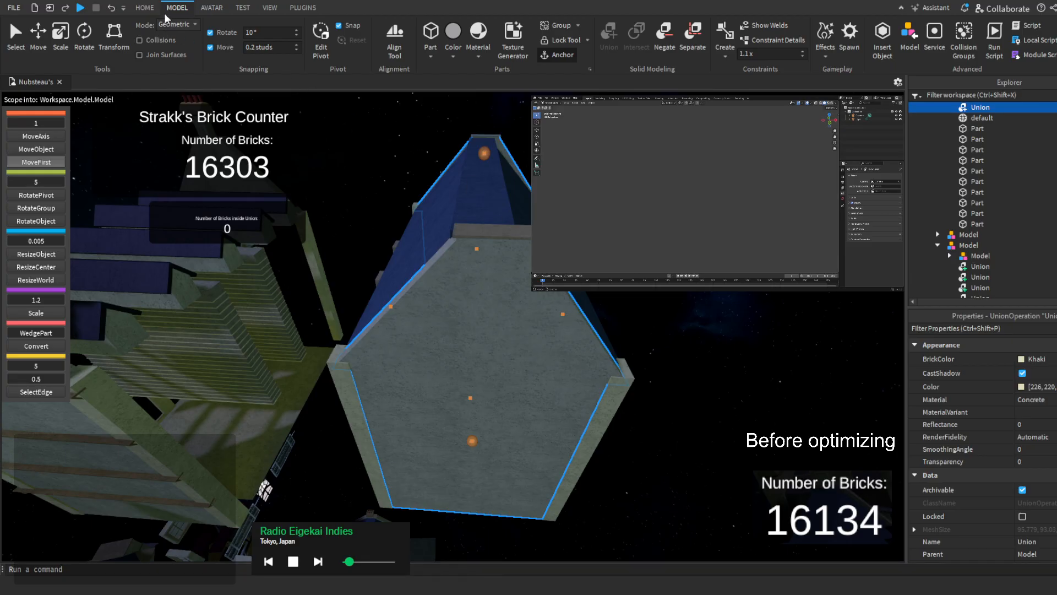
{"action": "left_click", "coordinate": [151, 11]}
{"action": "left_click", "coordinate": [63, 54]}
{"action": "right_click_drag", "start_coordinate": [471, 241], "coordinate": [481, 243]}
{"action": "key", "text": "d"}
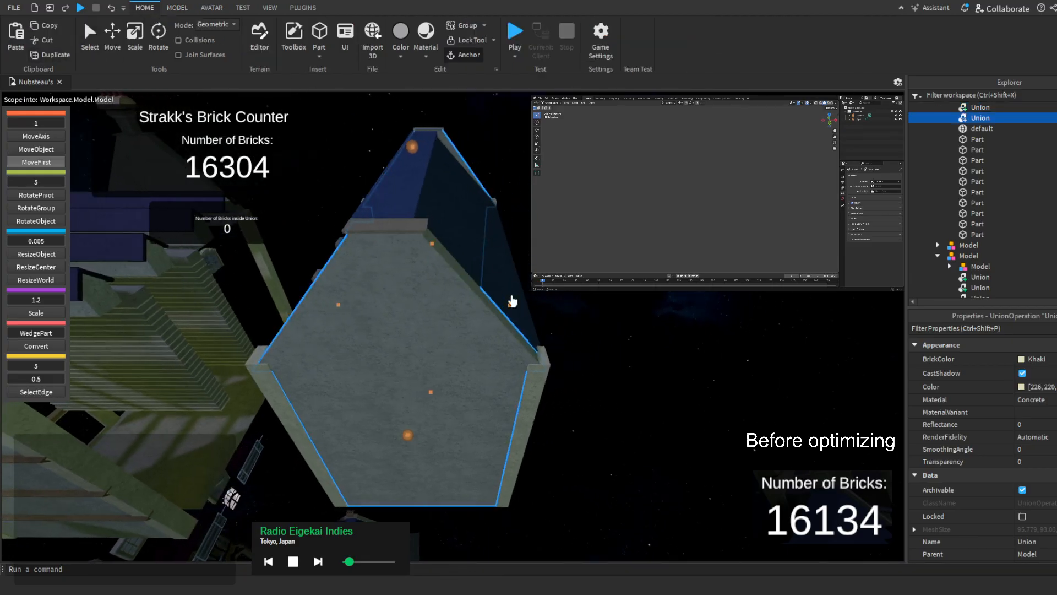
{"action": "left_click_drag", "start_coordinate": [507, 314], "coordinate": [684, 344]}
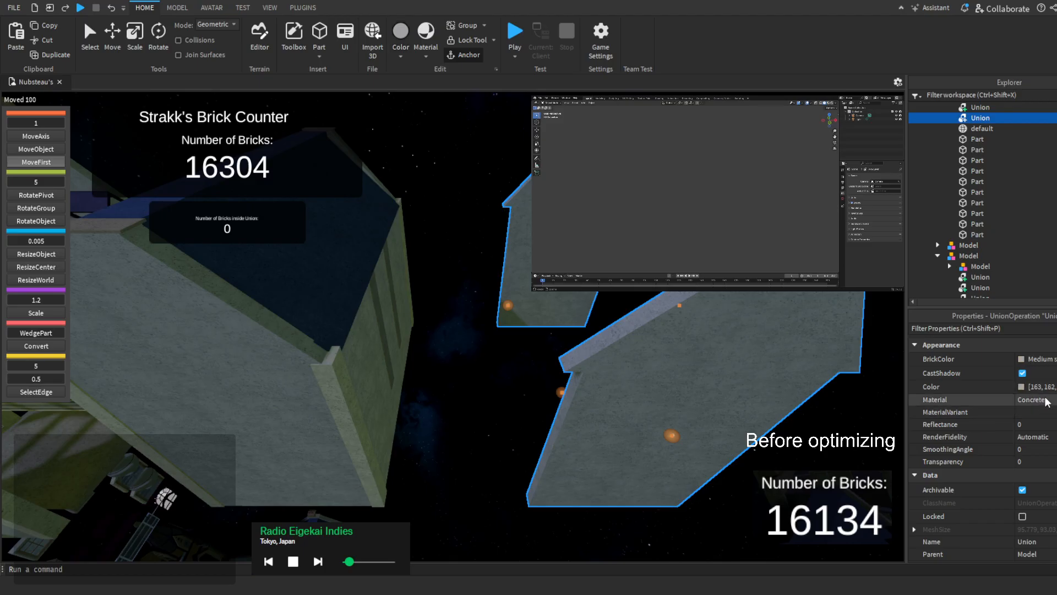
Set the duplicated end-wall Union's material to Plastic and enable UsePartColor
{"action": "left_click", "coordinate": [1039, 478]}
{"action": "scroll", "coordinate": [1028, 448], "scroll_direction": "down", "scroll_amount": 2}
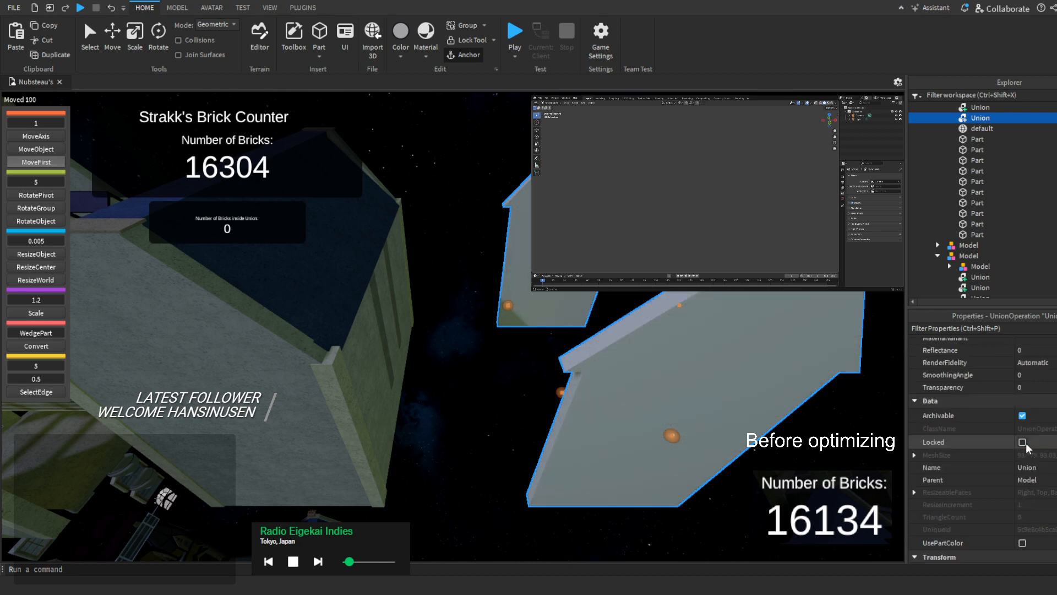
{"action": "left_click", "coordinate": [1022, 542]}
{"action": "scroll", "coordinate": [655, 352], "scroll_direction": "down", "scroll_amount": 2}
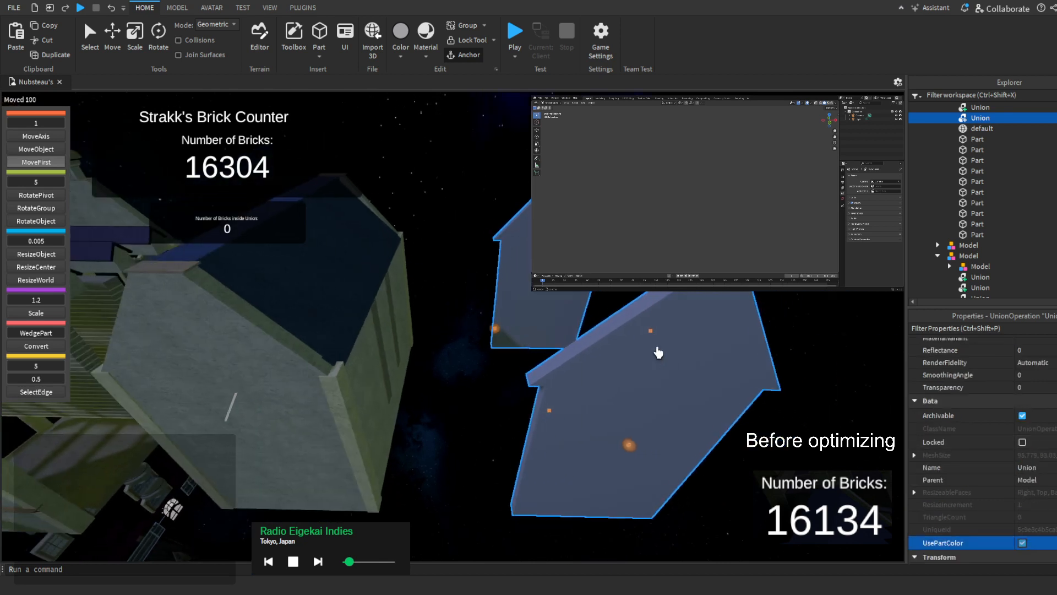
{"action": "right_click_drag", "start_coordinate": [658, 352], "coordinate": [657, 350]}
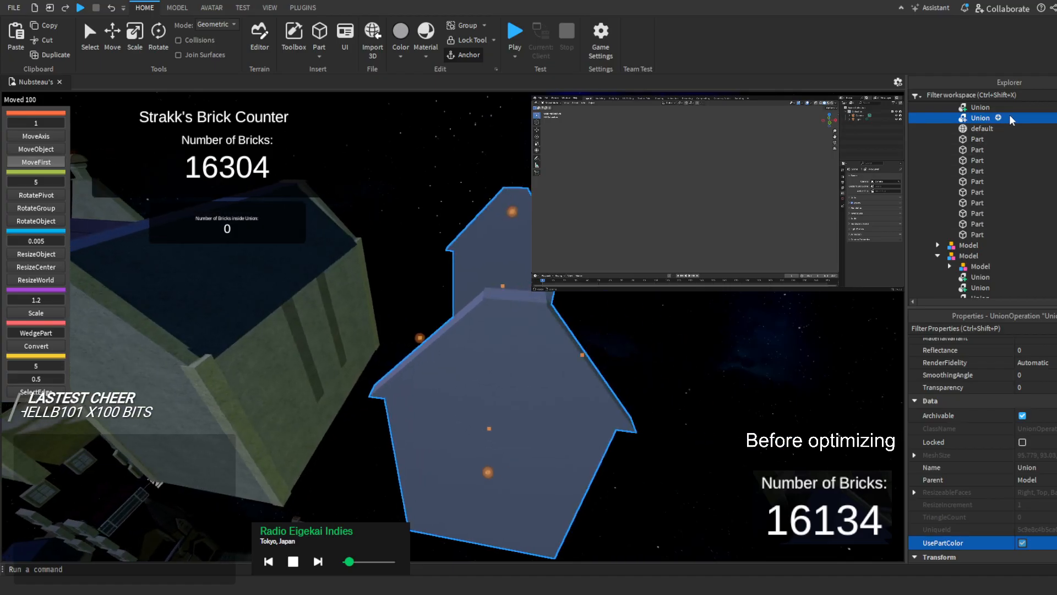
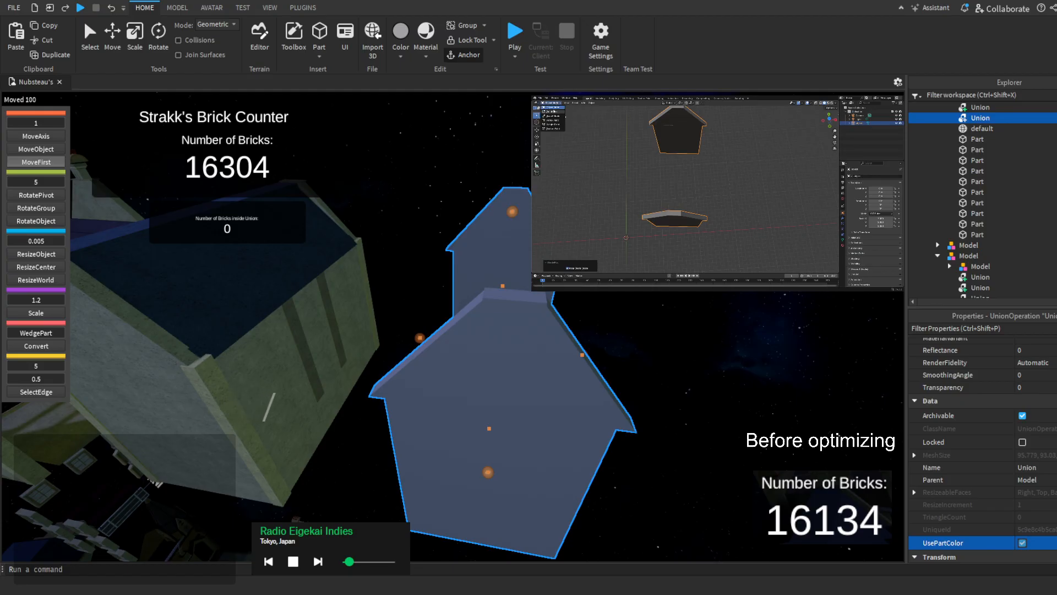
Switch to Blender, put the imported end-wall mesh in Edit Mode and run a mesh clean-up operation on its geometry
{"action": "left_click", "coordinate": [549, 111]}
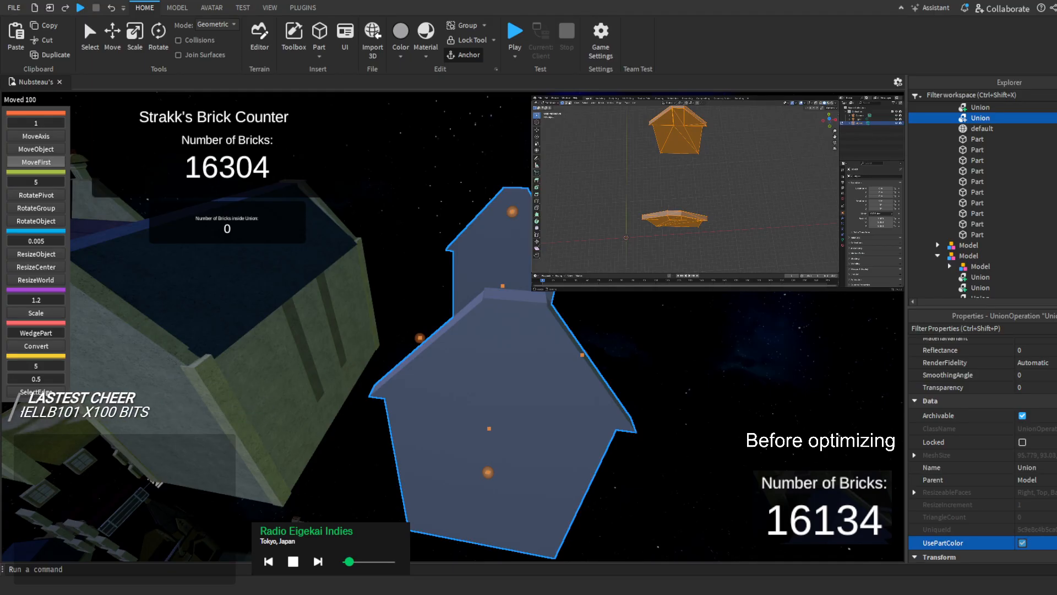
{"action": "left_click", "coordinate": [604, 103]}
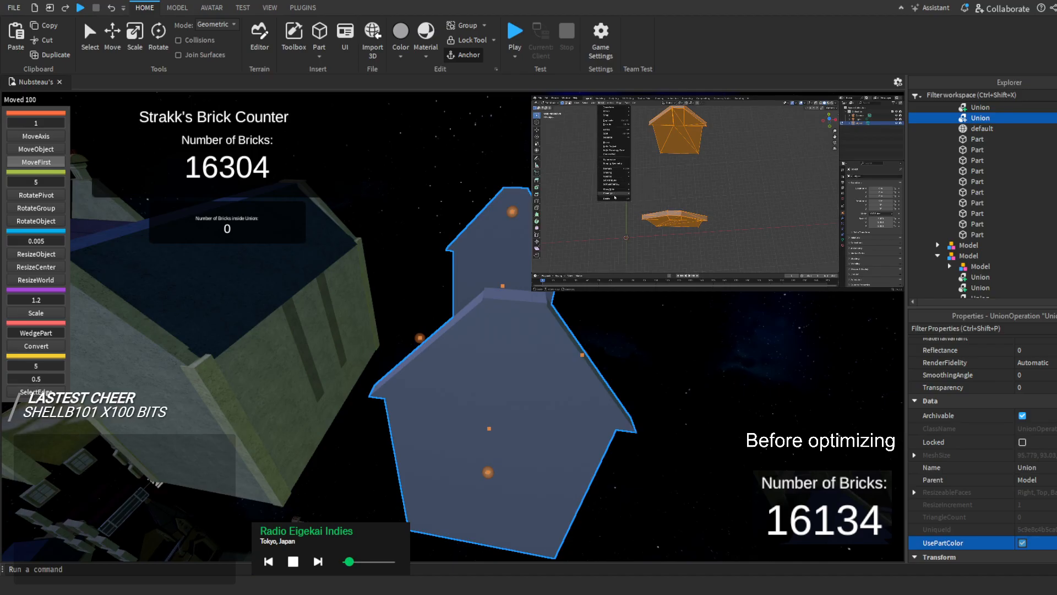
{"action": "left_click", "coordinate": [653, 198]}
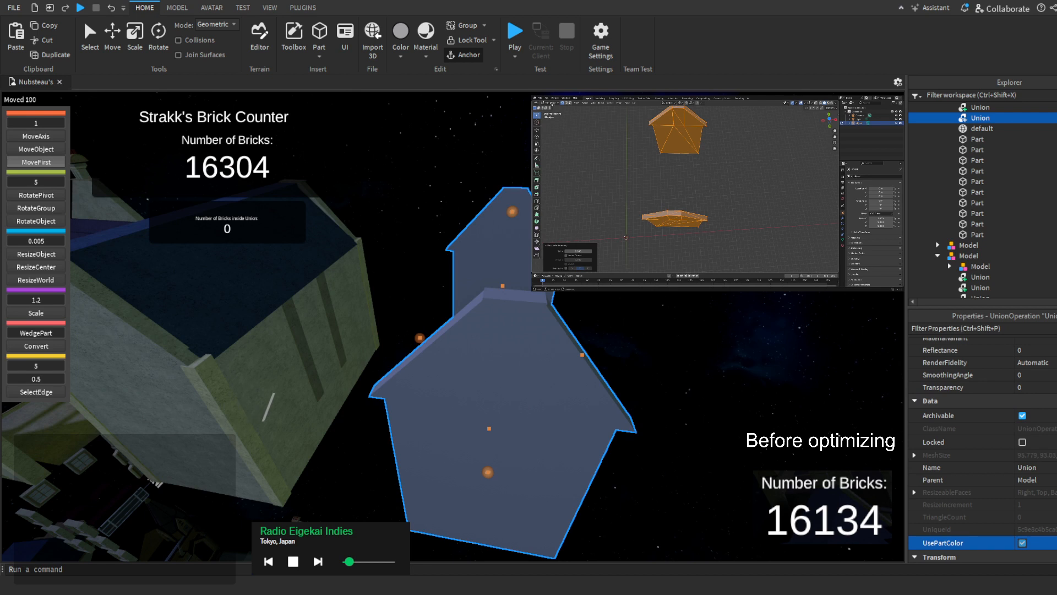
Export the cleaned end-wall mesh from Blender and return it to Object Mode
{"action": "left_click", "coordinate": [539, 98]}
{"action": "mouse_move", "coordinate": [555, 158]}
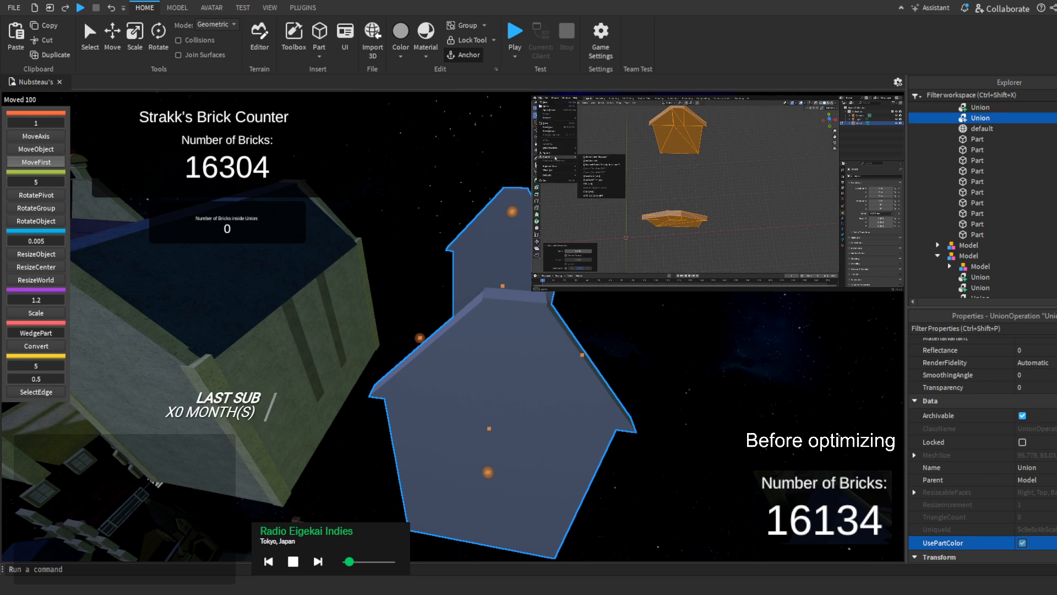
{"action": "left_click", "coordinate": [590, 176]}
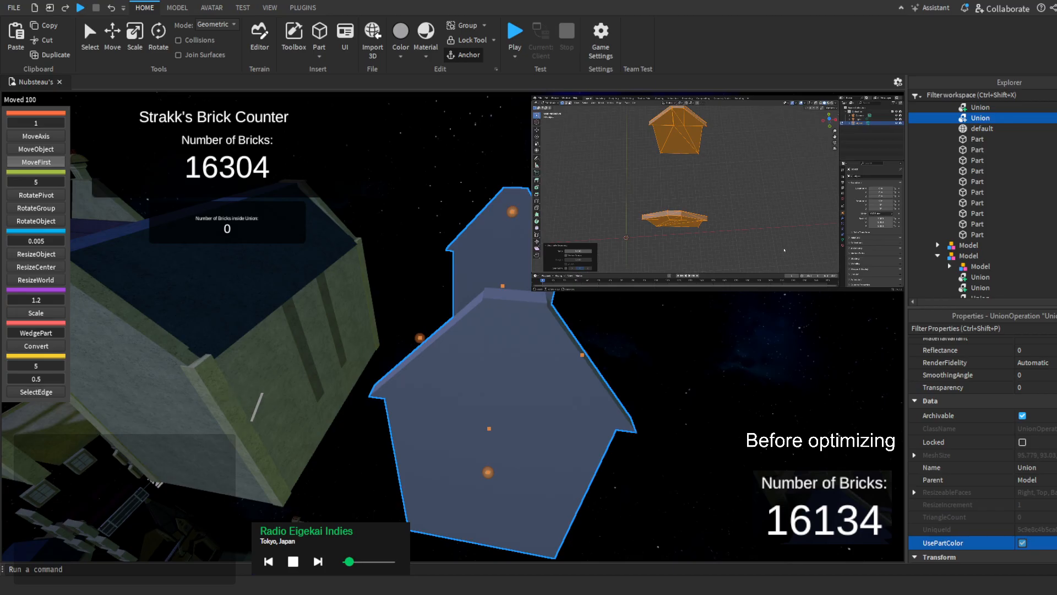
{"action": "key", "text": "Tab"}
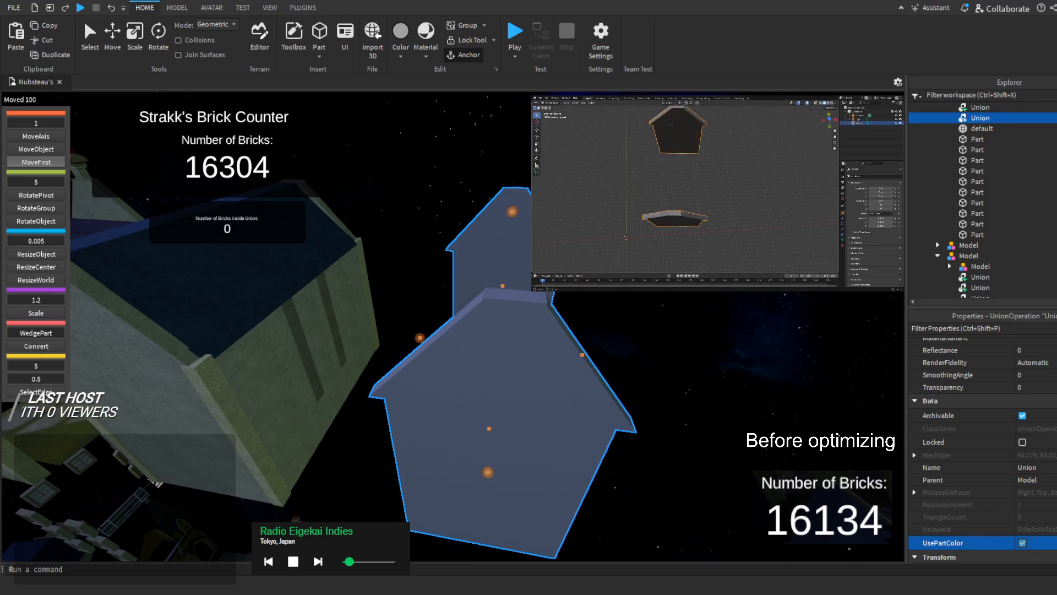
Back in Roblox Studio, select the Union1 MeshPart inside the imported optimize model and clear its TextureID
{"action": "right_click_drag", "start_coordinate": [490, 308], "coordinate": [491, 309]}
{"action": "right_click_drag", "start_coordinate": [451, 137], "coordinate": [452, 137]}
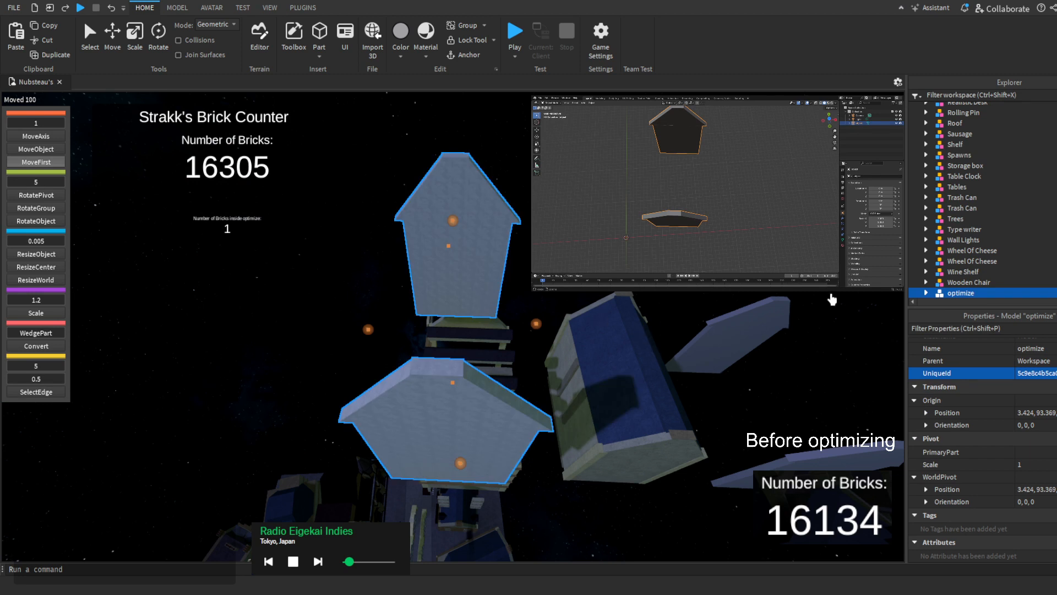
{"action": "scroll", "coordinate": [911, 214], "scroll_direction": "down", "scroll_amount": 3}
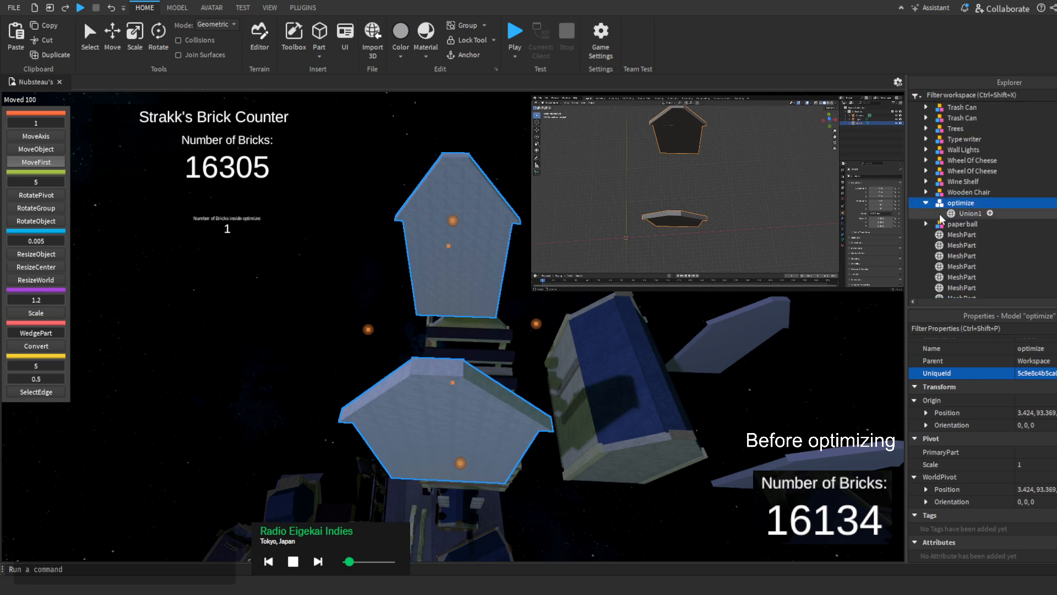
{"action": "left_click", "coordinate": [941, 217]}
{"action": "key", "text": "f"}
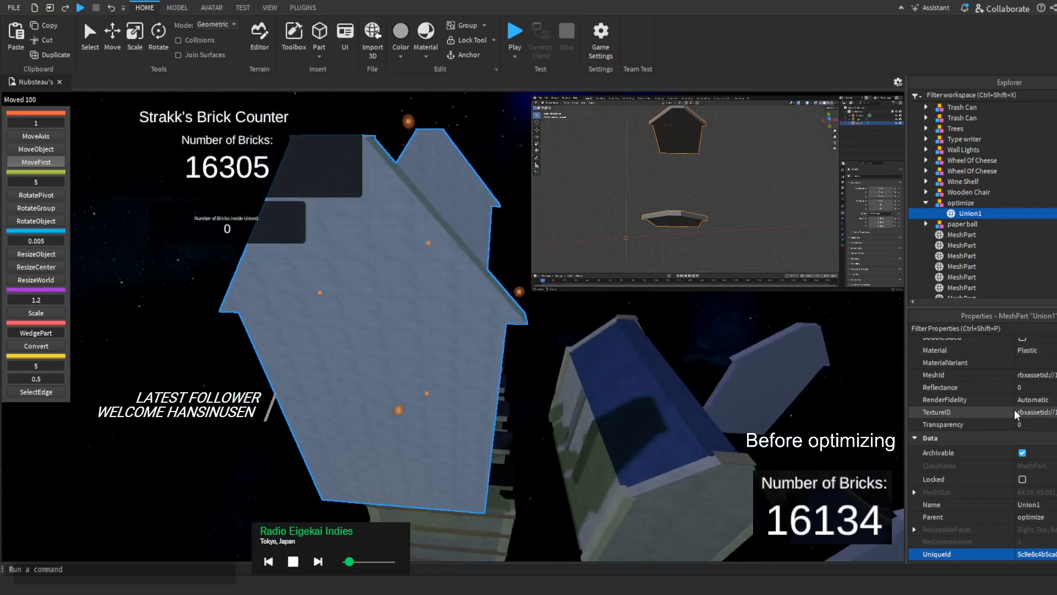
{"action": "left_click", "coordinate": [1037, 415]}
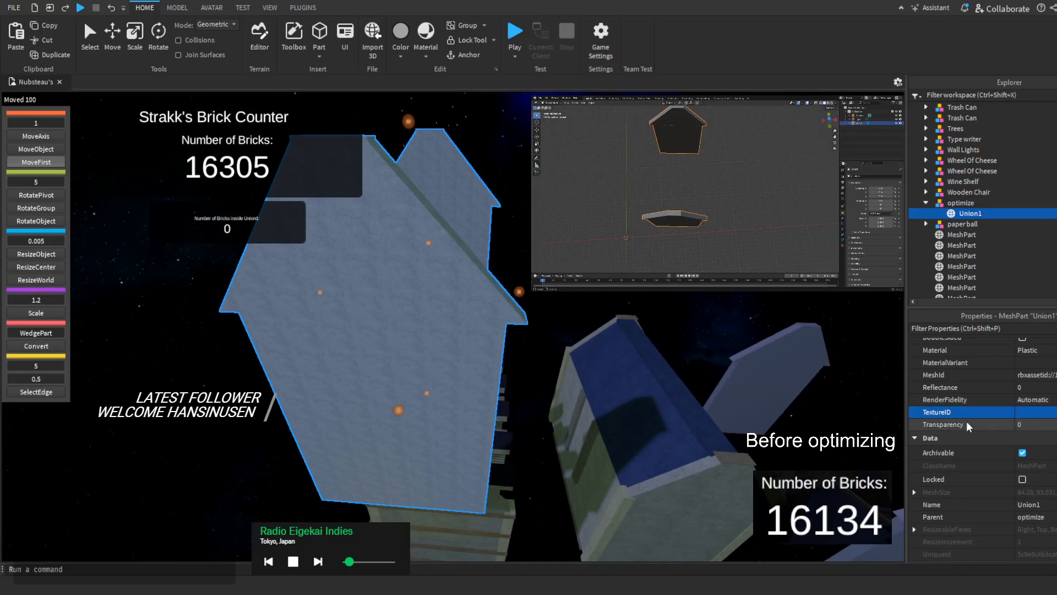
{"action": "right_click_drag", "start_coordinate": [637, 342], "coordinate": [636, 341]}
{"action": "key", "text": "s"}
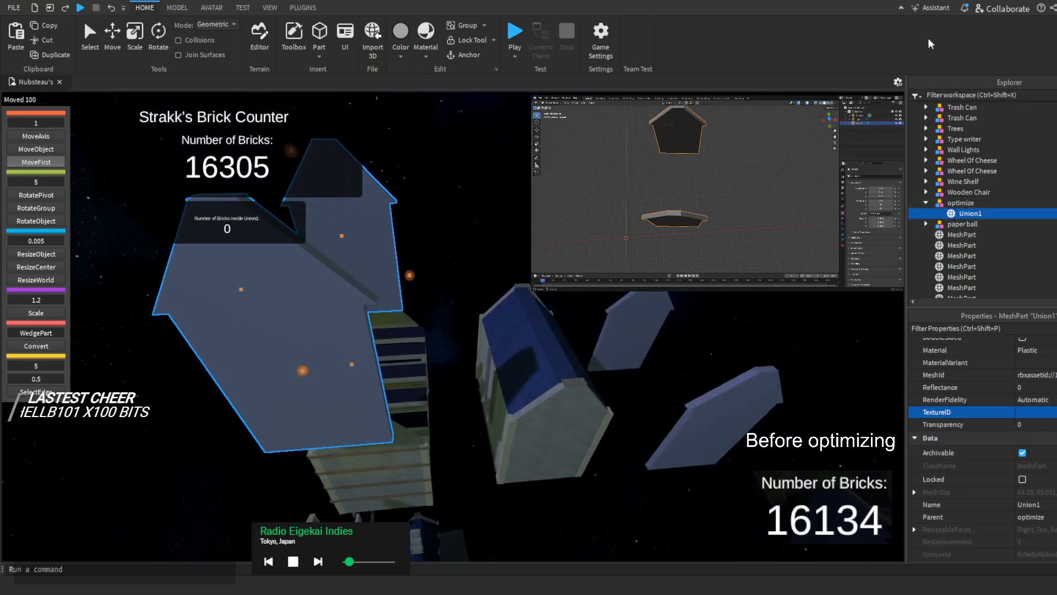
Delete the leftover optimize model and paste the Union1 MeshPart into the mesh-roofed building's Model
{"action": "left_click", "coordinate": [954, 204]}
{"action": "key", "text": "Delete"}
{"action": "left_click", "coordinate": [731, 404], "text": "alt"}
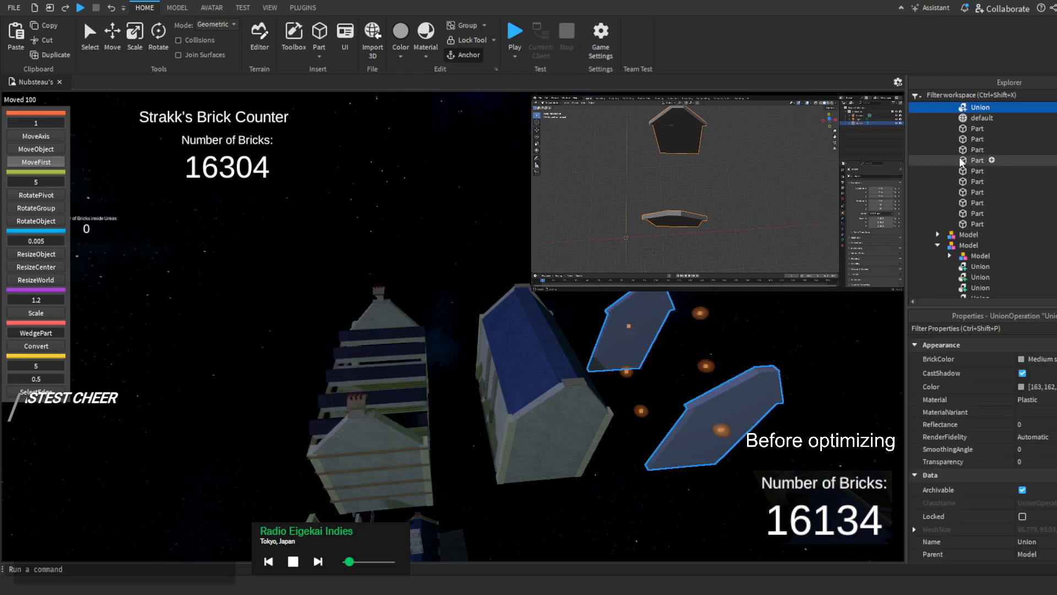
{"action": "scroll", "coordinate": [962, 161], "scroll_direction": "up", "scroll_amount": 3}
{"action": "left_click", "coordinate": [964, 176]}
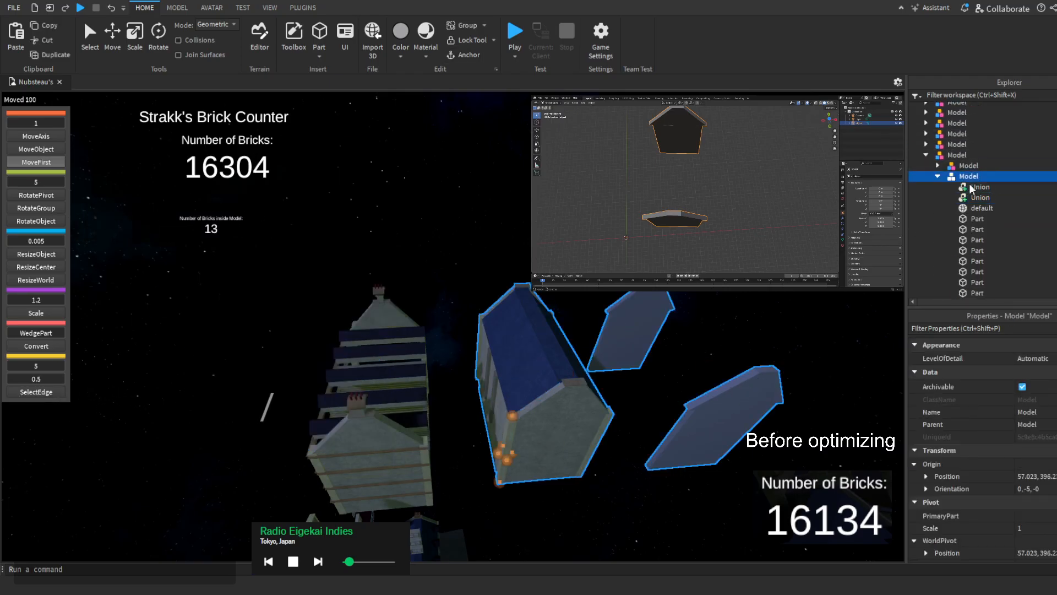
{"action": "key", "text": "ctrl+shift+v"}
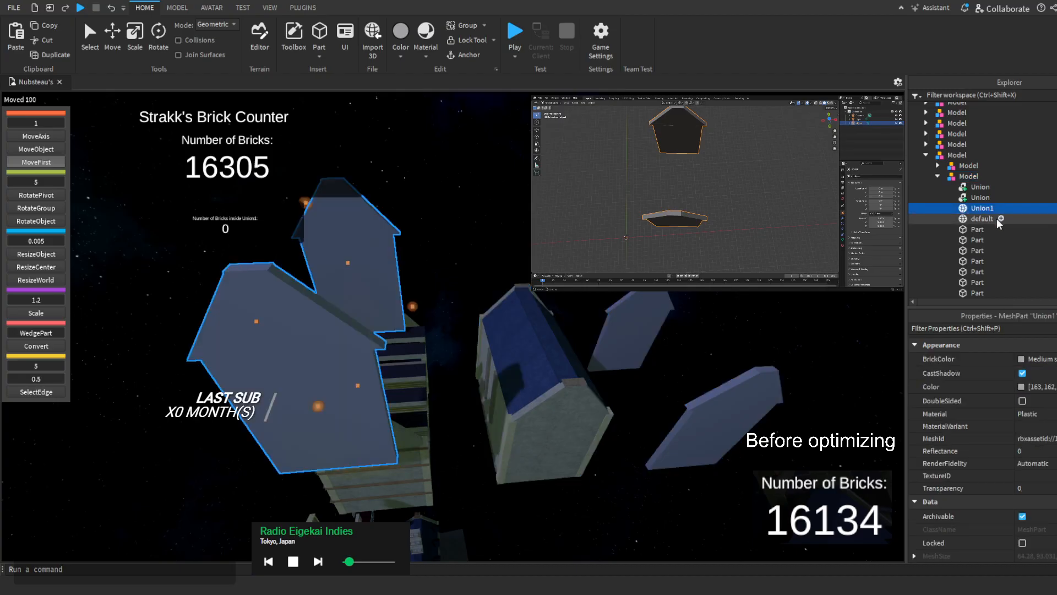
Copy the CFrame Position of the duplicated end-wall Union and apply it to the Union1 MeshPart
{"action": "left_click", "coordinate": [742, 390]}
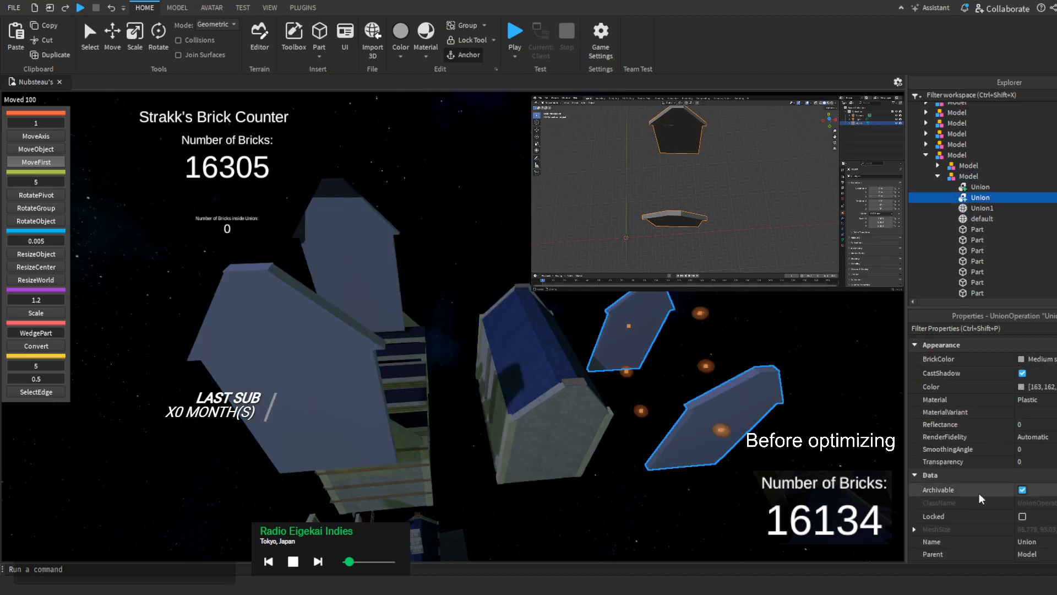
{"action": "scroll", "coordinate": [1020, 491], "scroll_direction": "down", "scroll_amount": 5}
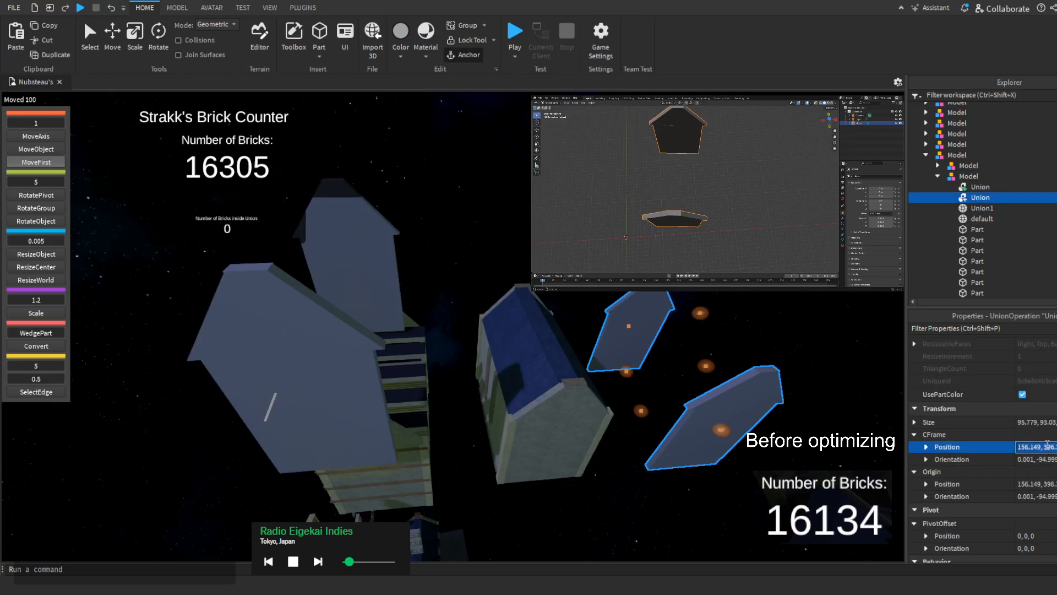
{"action": "left_click", "coordinate": [982, 209]}
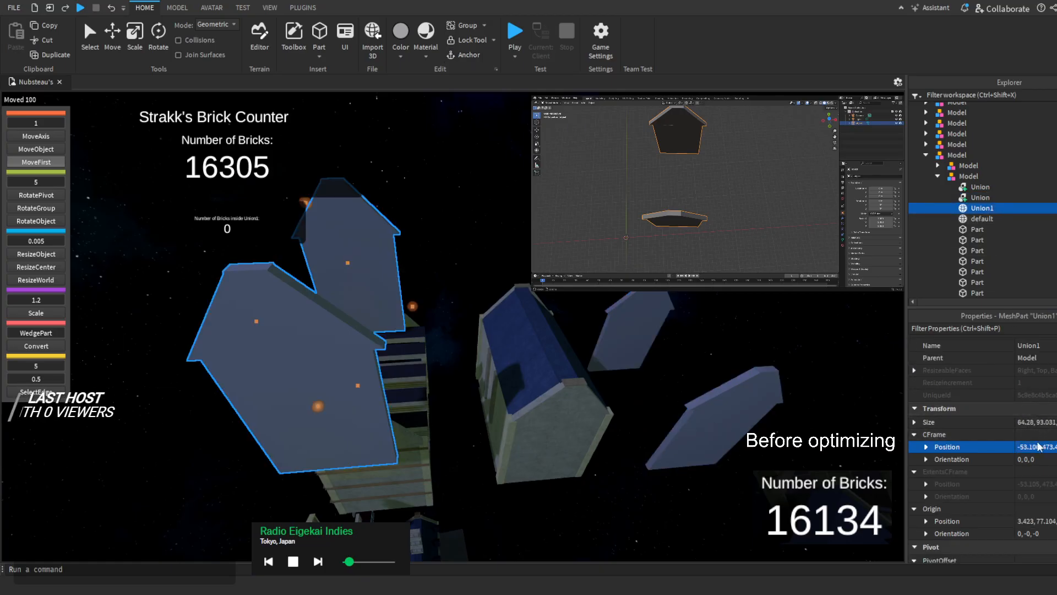
{"action": "key", "text": "ctrl+v"}
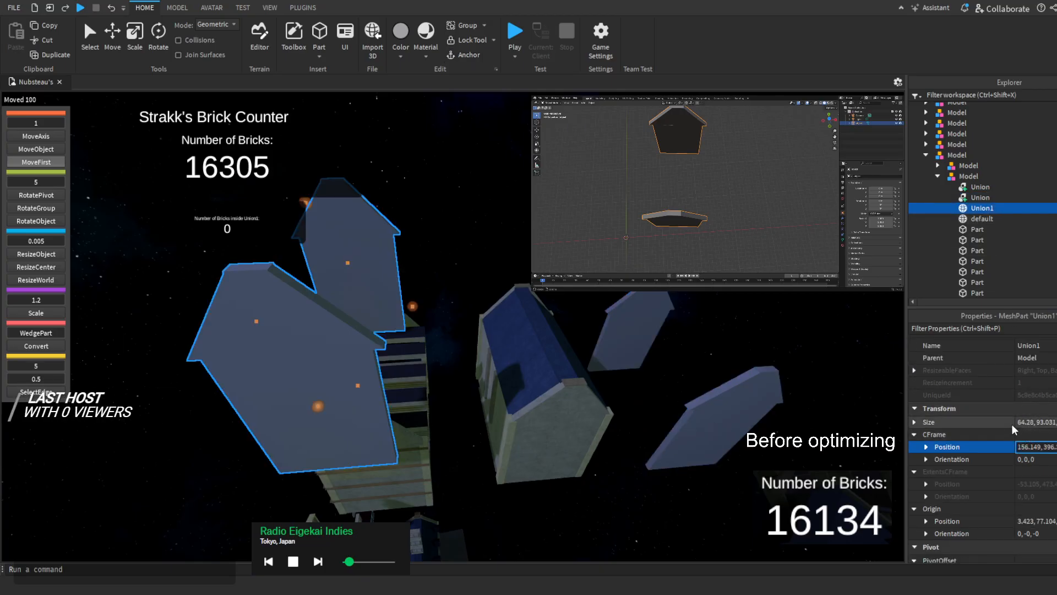
{"action": "key", "text": "Return"}
Rotate the Union1 MeshPart 180 degrees about its vertical axis using RotateGroup
{"action": "right_click_drag", "start_coordinate": [654, 307], "coordinate": [654, 306]}
{"action": "key", "text": "w"}
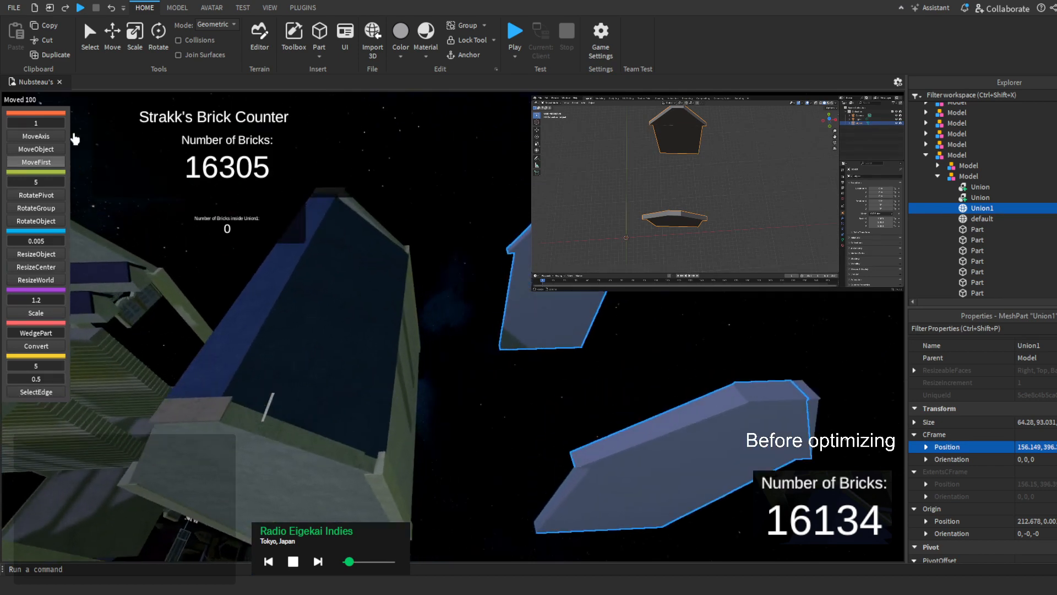
{"action": "key", "text": "d"}
{"action": "right_click_drag", "start_coordinate": [413, 293], "coordinate": [413, 292]}
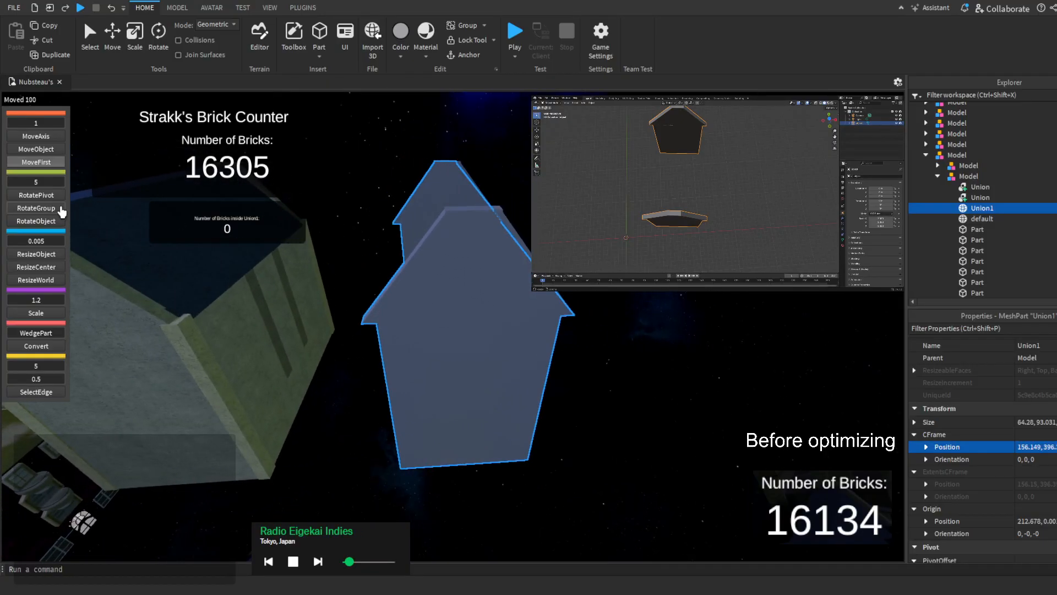
{"action": "left_click", "coordinate": [36, 208]}
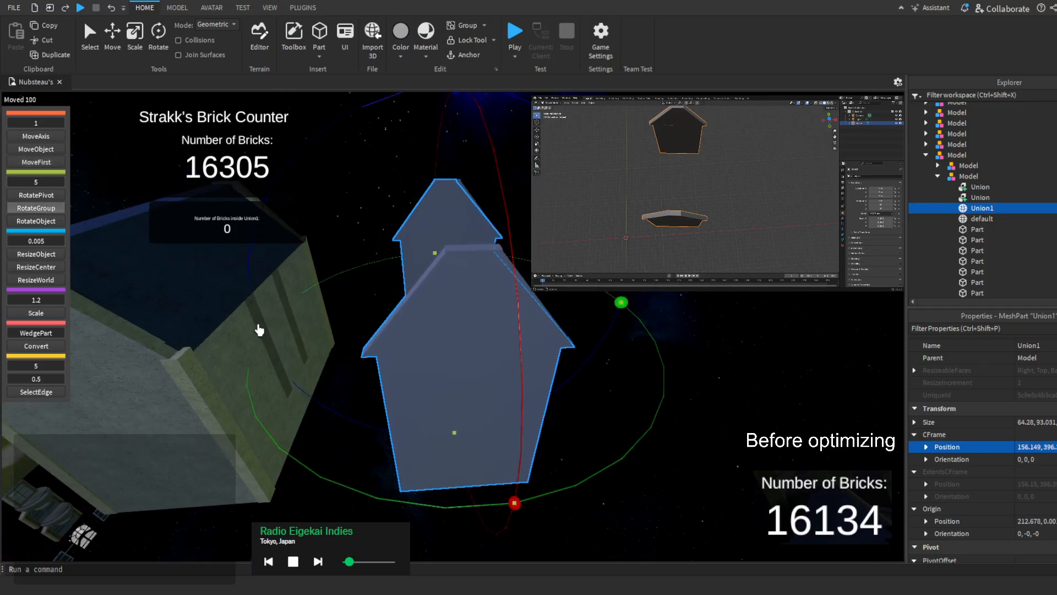
{"action": "left_click_drag", "start_coordinate": [259, 332], "coordinate": [556, 316]}
{"action": "right_click_drag", "start_coordinate": [556, 316], "coordinate": [556, 316]}
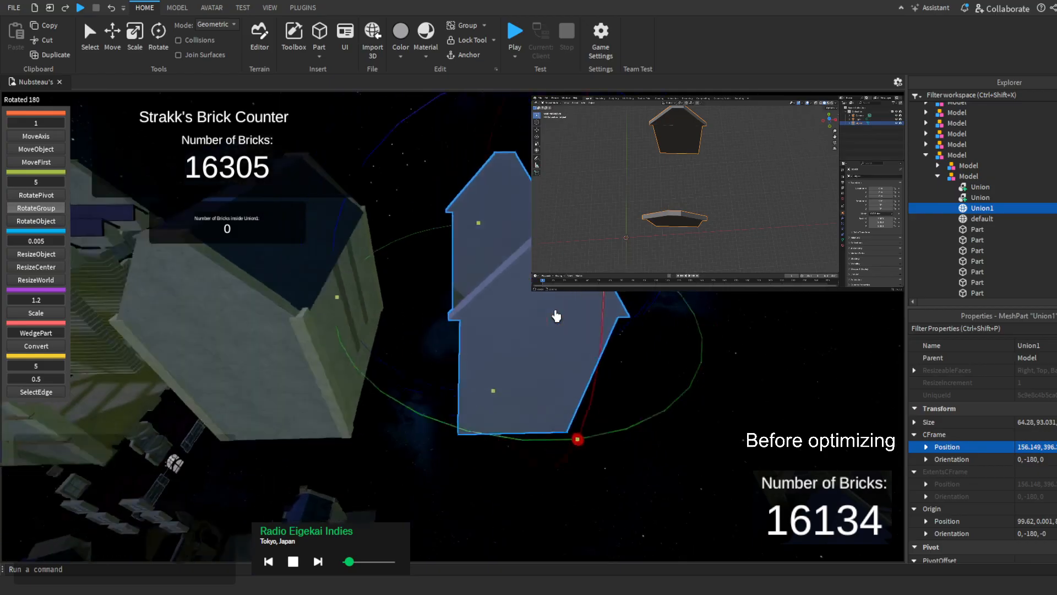
Set the move increment to 50 and try to shift the Union1 MeshPart with MoveFirst
{"action": "key", "text": "s"}
{"action": "key", "text": "a"}
{"action": "left_click", "coordinate": [59, 163]}
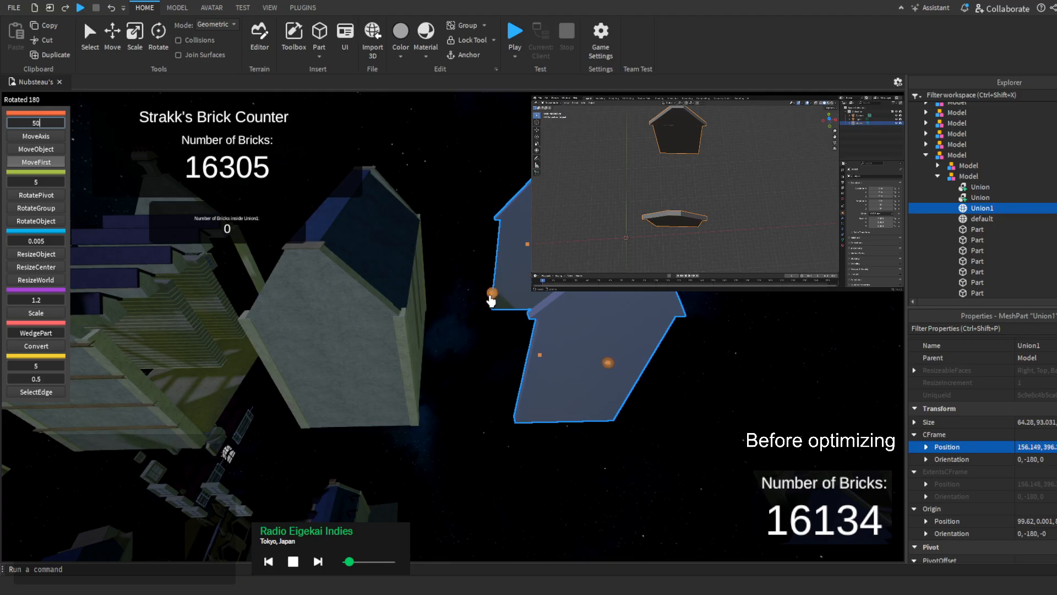
{"action": "left_click_drag", "start_coordinate": [490, 298], "coordinate": [511, 346]}
{"action": "key", "text": "d"}
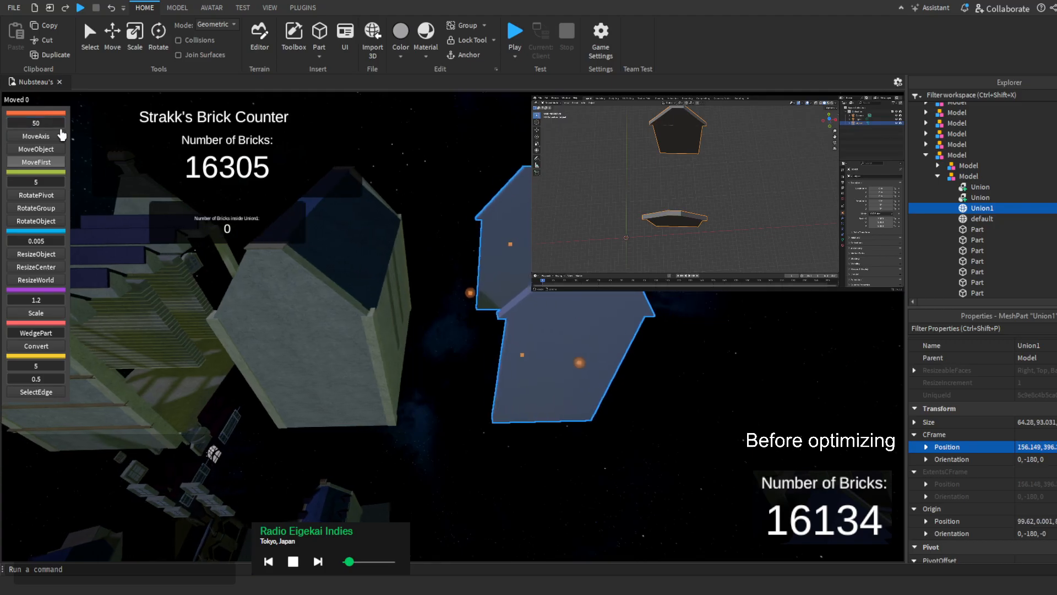
Raise the Union1 MeshPart 100 studs above the overlapping duplicate Union using MoveAxis
{"action": "left_click", "coordinate": [61, 135]}
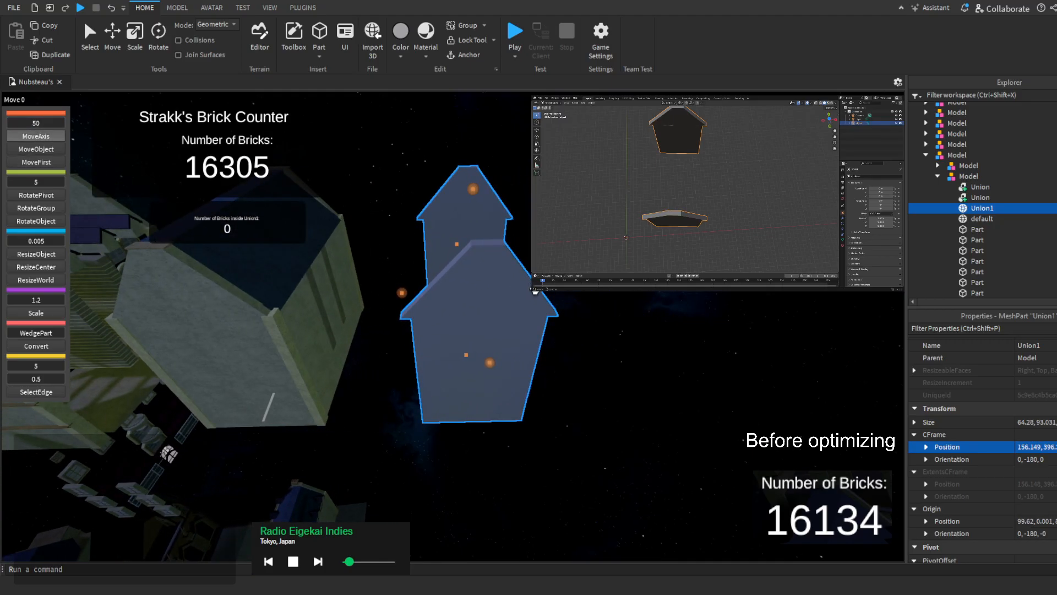
{"action": "left_click_drag", "start_coordinate": [570, 295], "coordinate": [526, 305]}
{"action": "key", "text": "a"}
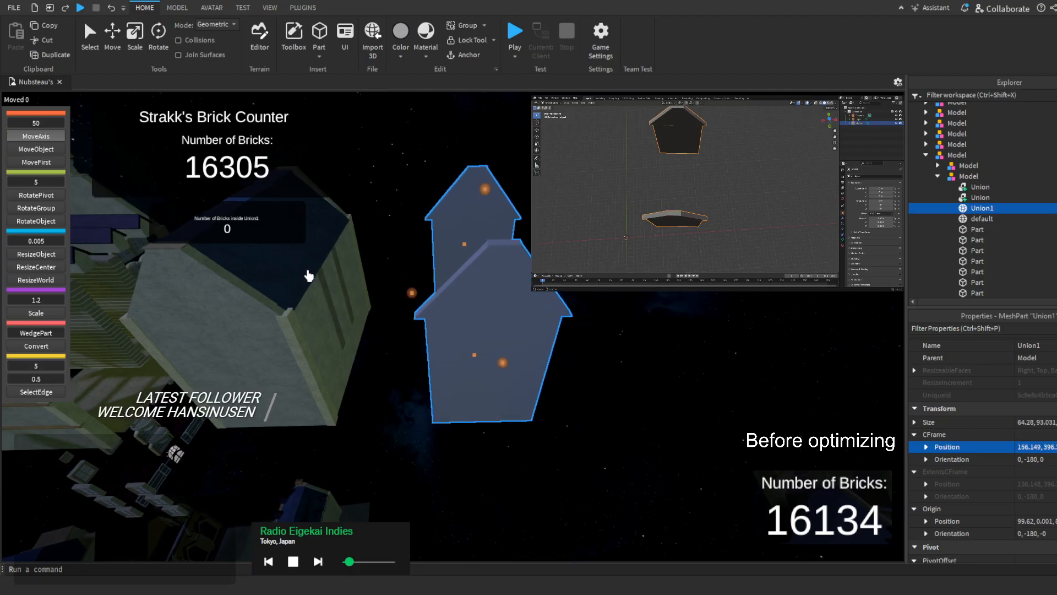
{"action": "right_click_drag", "start_coordinate": [306, 273], "coordinate": [363, 237]}
{"action": "key", "text": "w"}
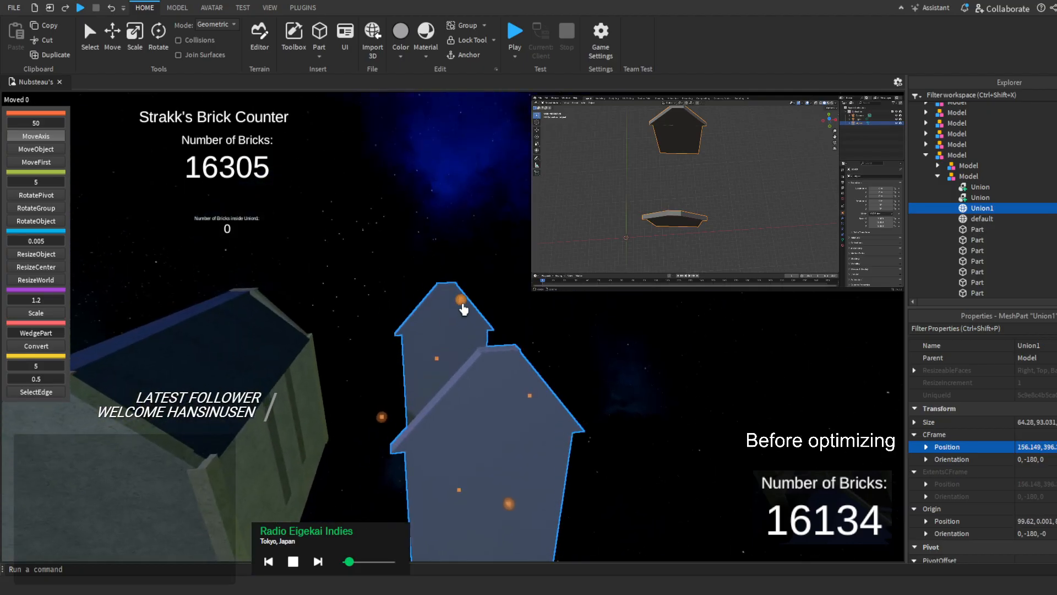
{"action": "left_click_drag", "start_coordinate": [462, 304], "coordinate": [459, 256]}
Copy the Color of the building's end-wall Union to the Union1 MeshPart and set its Material to Concrete
{"action": "right_click_drag", "start_coordinate": [459, 256], "coordinate": [435, 339]}
{"action": "left_click", "coordinate": [408, 344]}
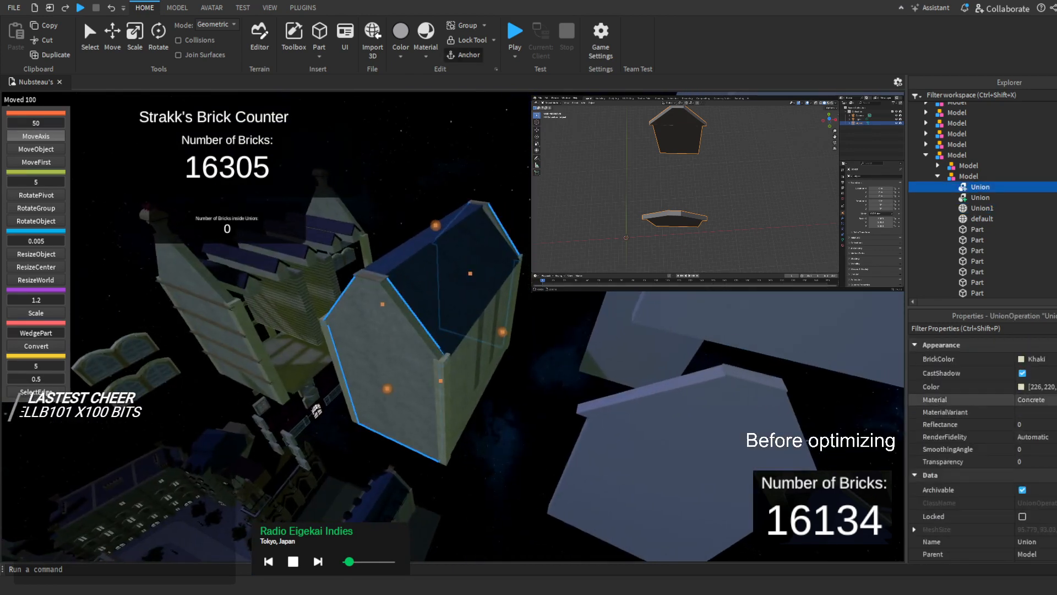
{"action": "left_click", "coordinate": [1046, 387]}
{"action": "right_click_drag", "start_coordinate": [694, 324], "coordinate": [691, 302]}
{"action": "left_click", "coordinate": [691, 303]}
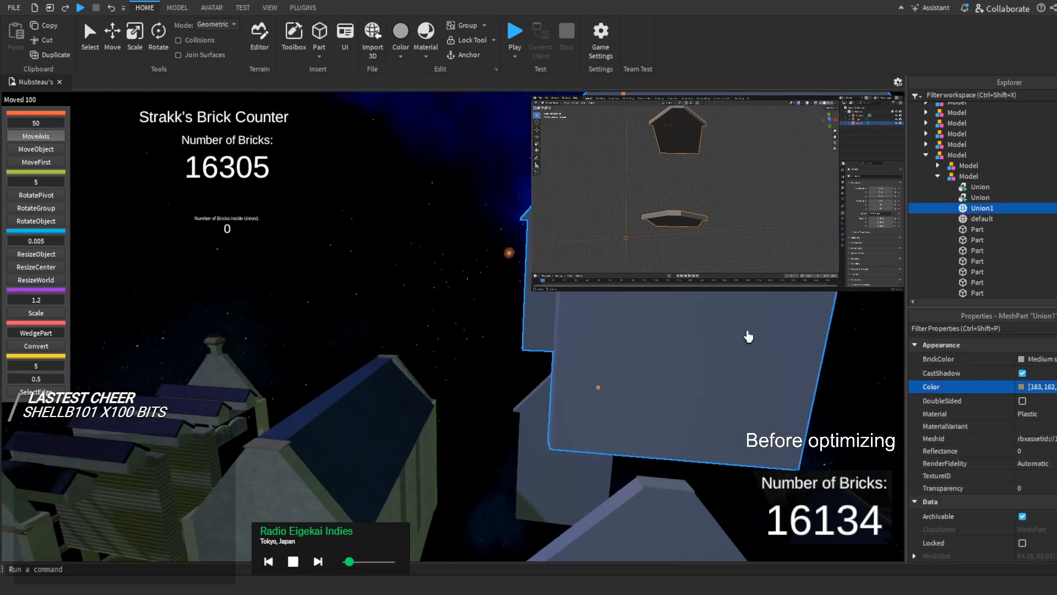
{"action": "left_click", "coordinate": [1049, 391]}
{"action": "key", "text": "ctrl+v"}
{"action": "left_click", "coordinate": [1040, 414]}
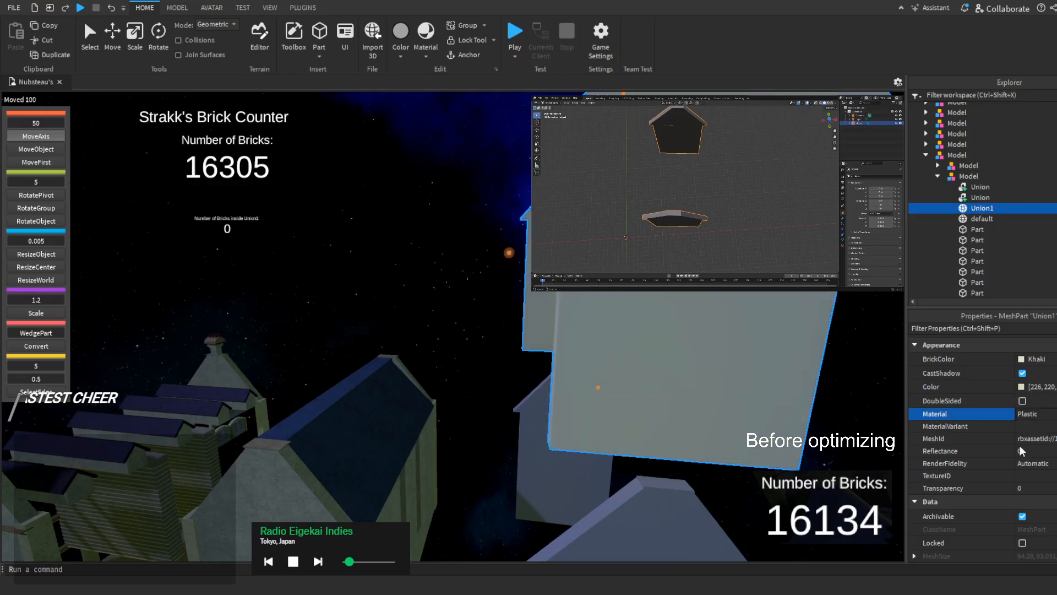
{"action": "left_click", "coordinate": [1055, 501]}
{"action": "right_click_drag", "start_coordinate": [755, 373], "coordinate": [773, 350]}
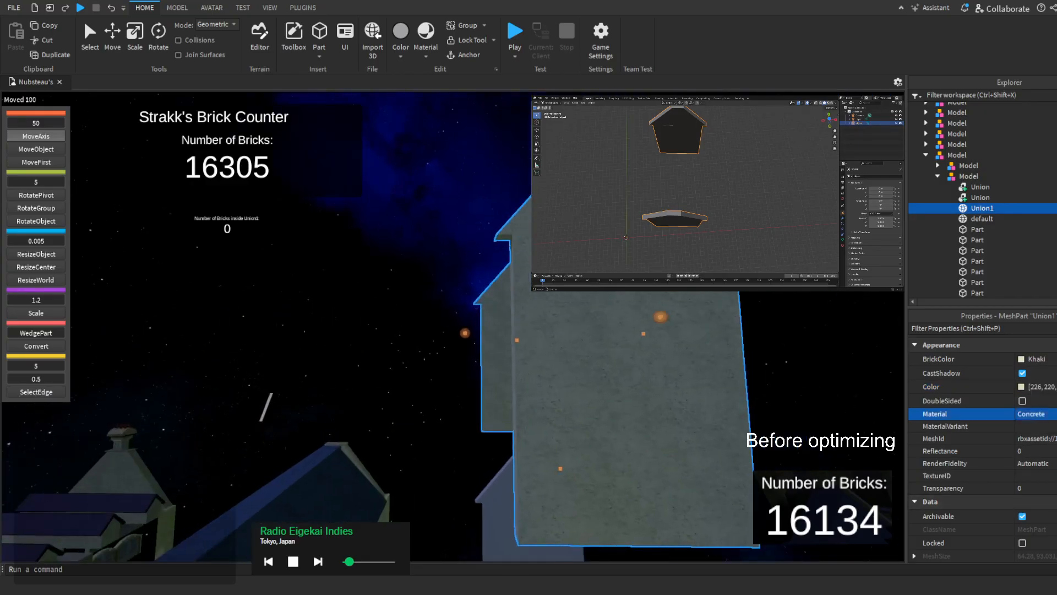
Lower the Union1 MeshPart 100 studs back beside the building and delete the building's original end-wall Union
{"action": "scroll", "coordinate": [567, 292], "scroll_direction": "down", "scroll_amount": 5}
{"action": "right_click_drag", "start_coordinate": [572, 275], "coordinate": [559, 295]}
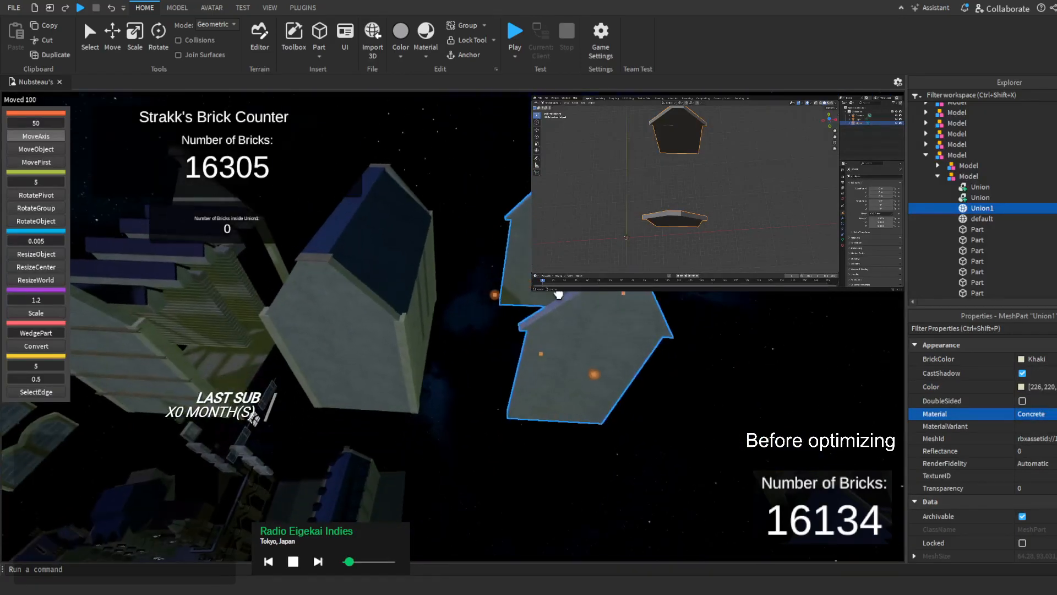
{"action": "right_click_drag", "start_coordinate": [425, 340], "coordinate": [344, 316]}
{"action": "left_click", "coordinate": [342, 321]}
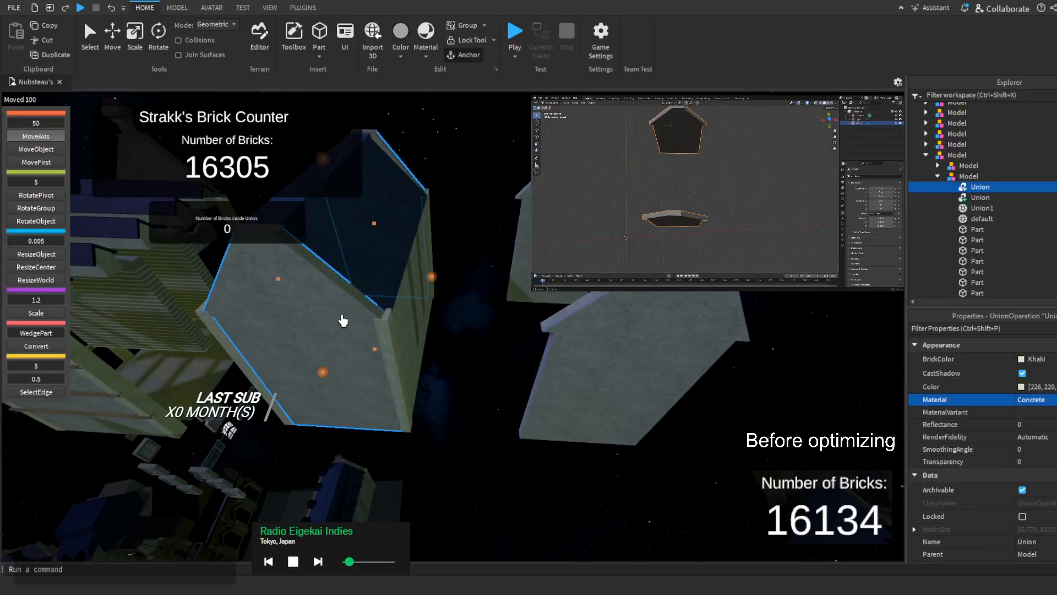
{"action": "key", "text": "Delete"}
Move the Union1 MeshPart 100 studs over to the building with MoveAxis and 9 studs against its end with MoveFirst at increment 1
{"action": "left_click", "coordinate": [1032, 198]}
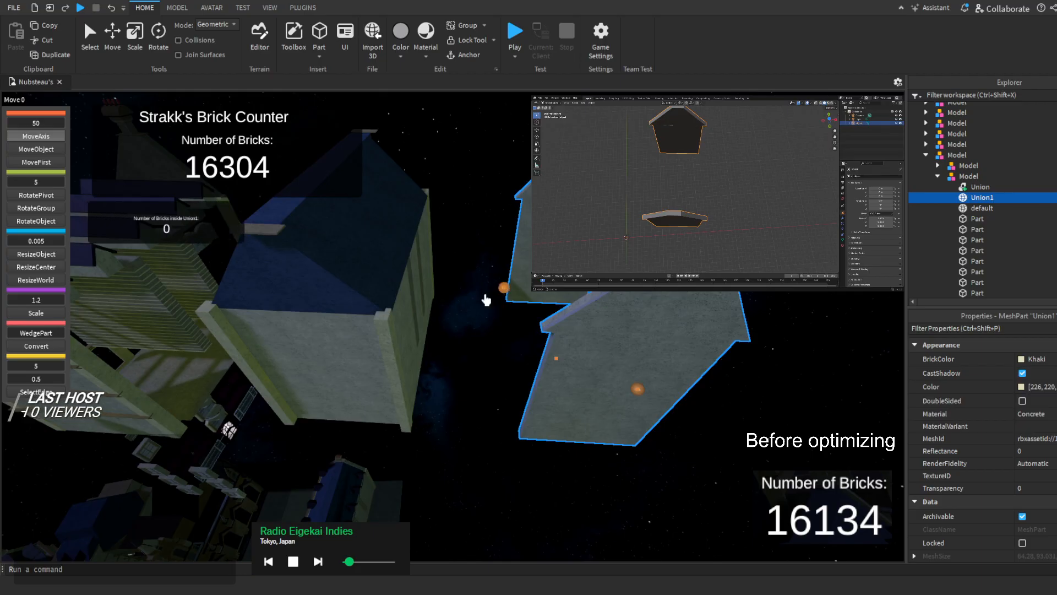
{"action": "left_click_drag", "start_coordinate": [510, 292], "coordinate": [295, 333]}
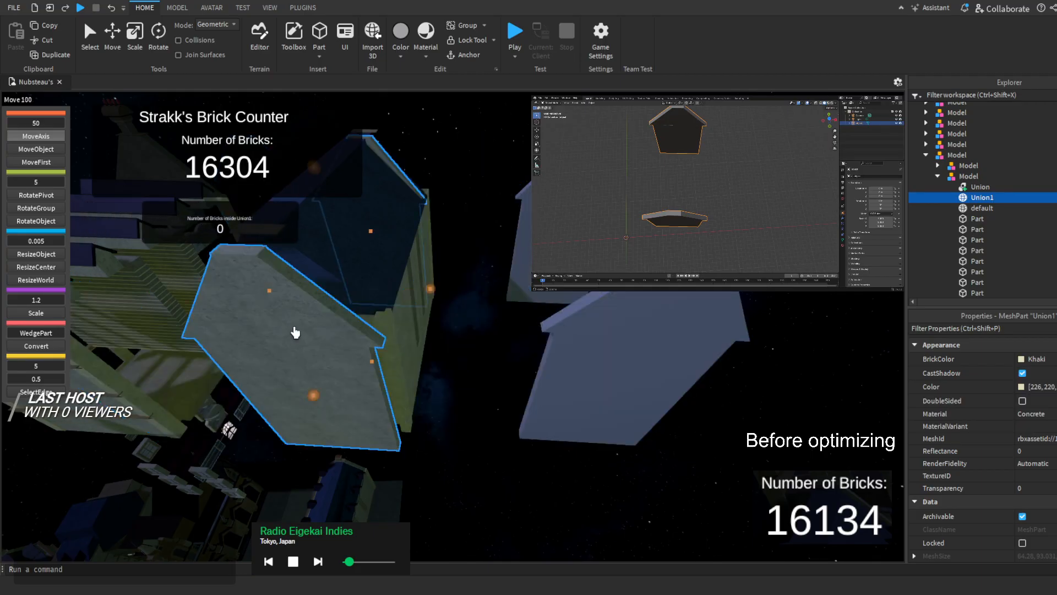
{"action": "mouse_move", "coordinate": [324, 302]}
{"action": "right_mouse_down"}
{"action": "mouse_move", "coordinate": [342, 293]}
{"action": "mouse_move", "coordinate": [319, 294]}
{"action": "right_mouse_up"}
{"action": "key", "text": "d"}
{"action": "key", "text": "w"}
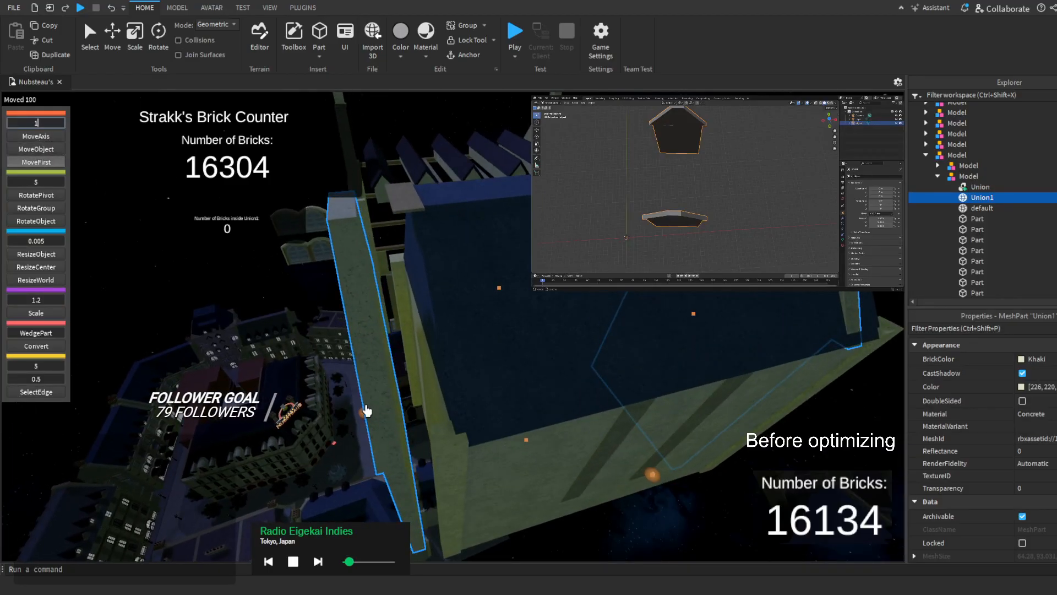
{"action": "left_click_drag", "start_coordinate": [364, 414], "coordinate": [403, 402]}
{"action": "key", "text": "d"}
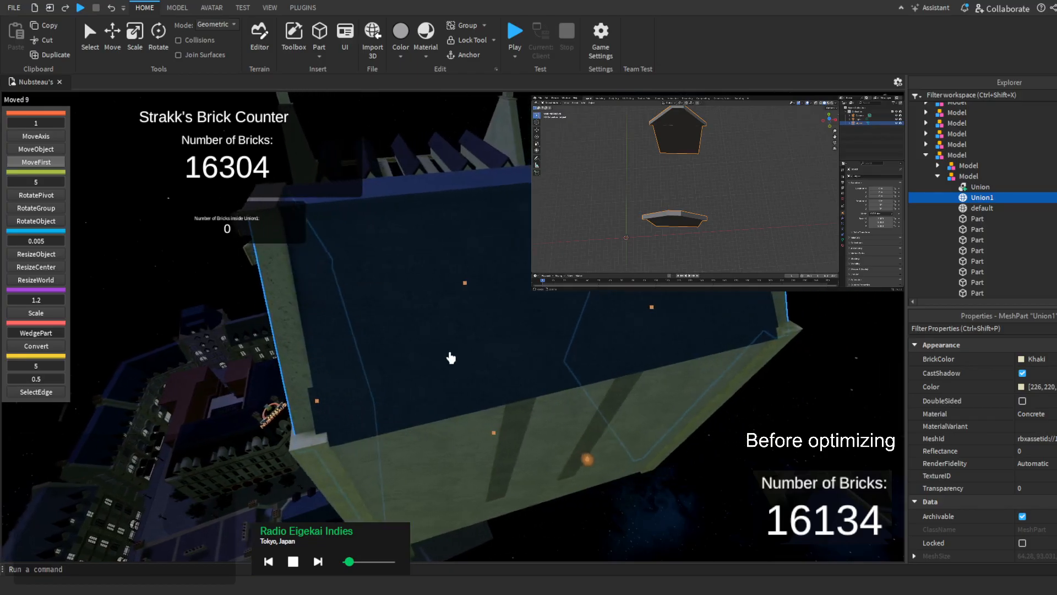
Inspect how the selected Union1 mesh fits the roof and end walls from several sides
{"action": "right_click_drag", "start_coordinate": [458, 340], "coordinate": [435, 346]}
{"action": "key", "text": "a"}
{"action": "key", "text": "w"}
{"action": "key", "text": "a"}
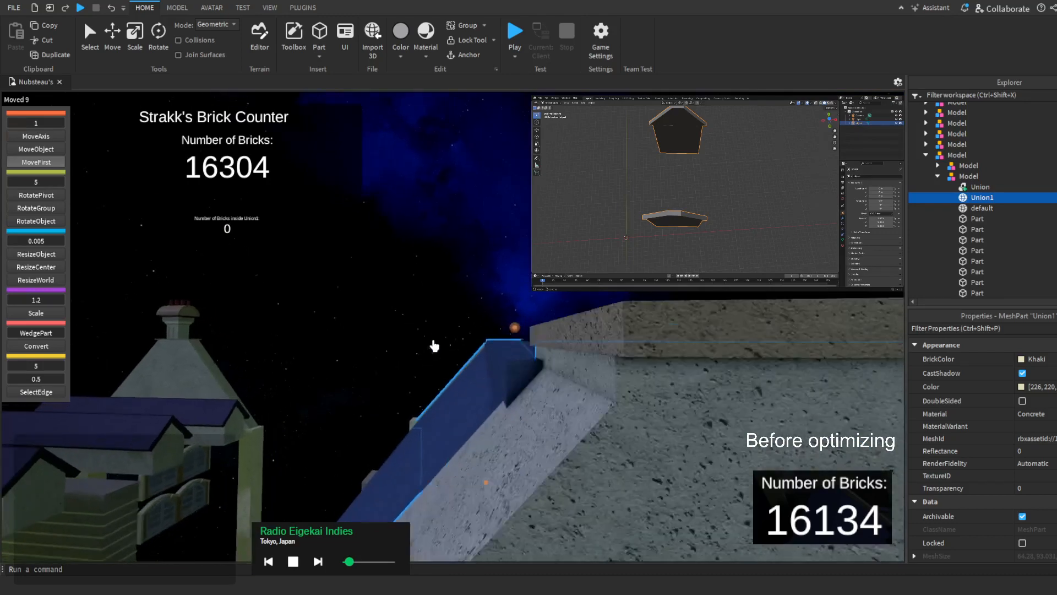
{"action": "right_click_drag", "start_coordinate": [552, 330], "coordinate": [551, 341]}
{"action": "key", "text": "s"}
{"action": "key", "text": "d"}
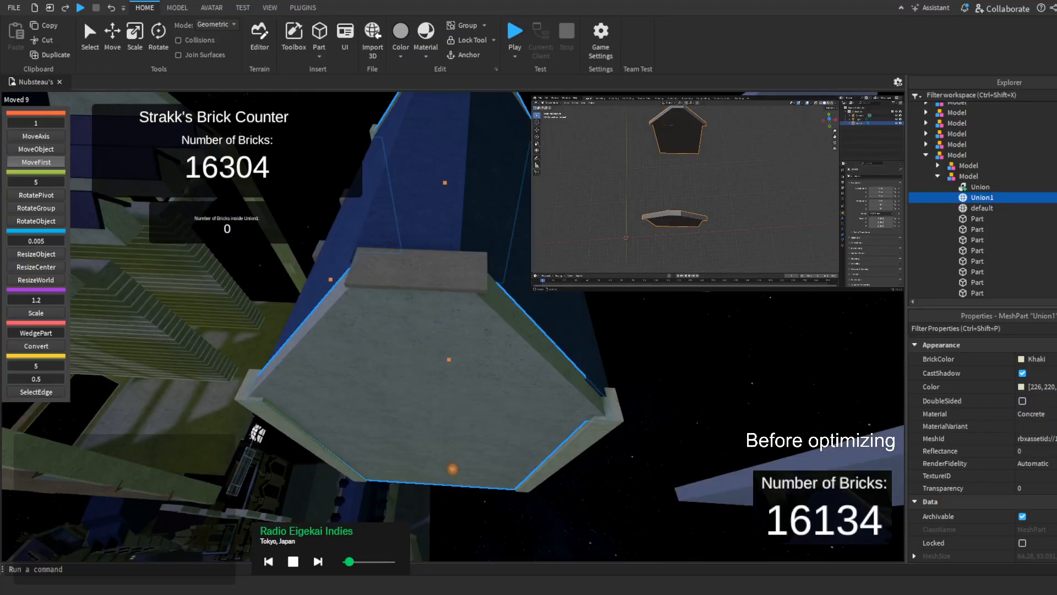
Move the Union1 mesh 1 stud to line it up with the roof's gable end
{"action": "left_click_drag", "start_coordinate": [561, 282], "coordinate": [558, 282]}
{"action": "key", "text": "d"}
{"action": "right_click_drag", "start_coordinate": [558, 281], "coordinate": [536, 331]}
{"action": "key", "text": "q"}
{"action": "key", "text": "w"}
{"action": "key", "text": "s"}
{"action": "key", "text": "w"}
{"action": "key", "text": "s"}
{"action": "key", "text": "a"}
{"action": "key", "text": "d"}
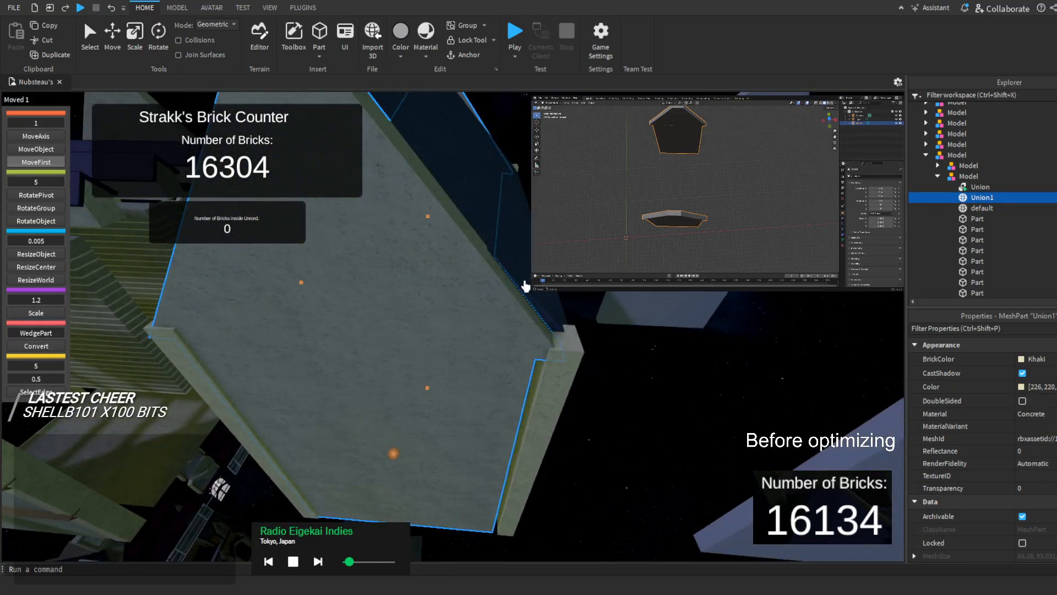
{"action": "left_click_drag", "start_coordinate": [536, 285], "coordinate": [540, 284]}
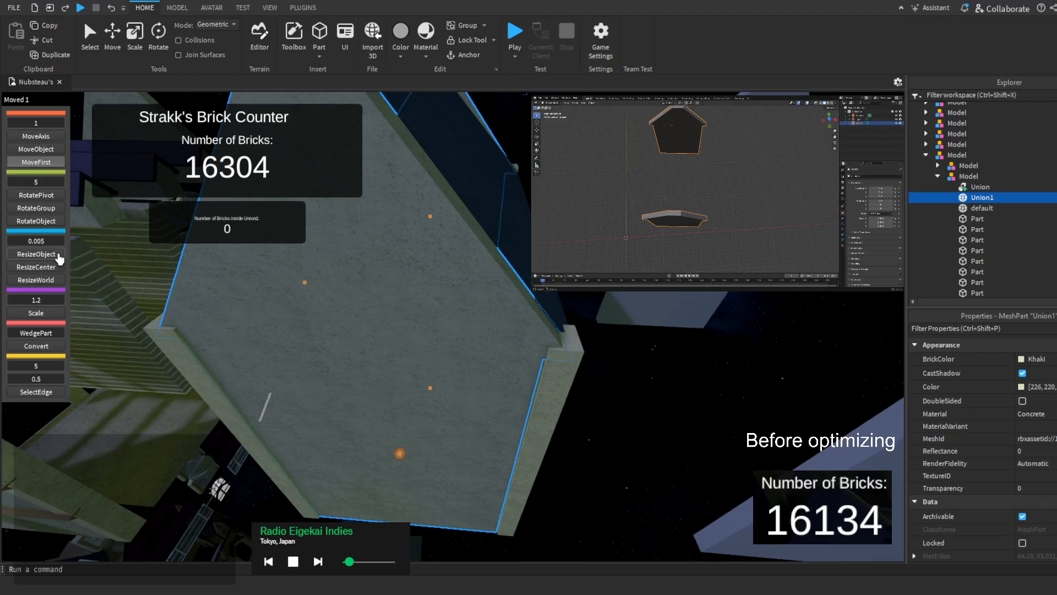
Set the resize increment to 1 and resize Union1 by 1 stud along the roof with ResizeObject
{"action": "left_click_drag", "start_coordinate": [542, 283], "coordinate": [544, 284]}
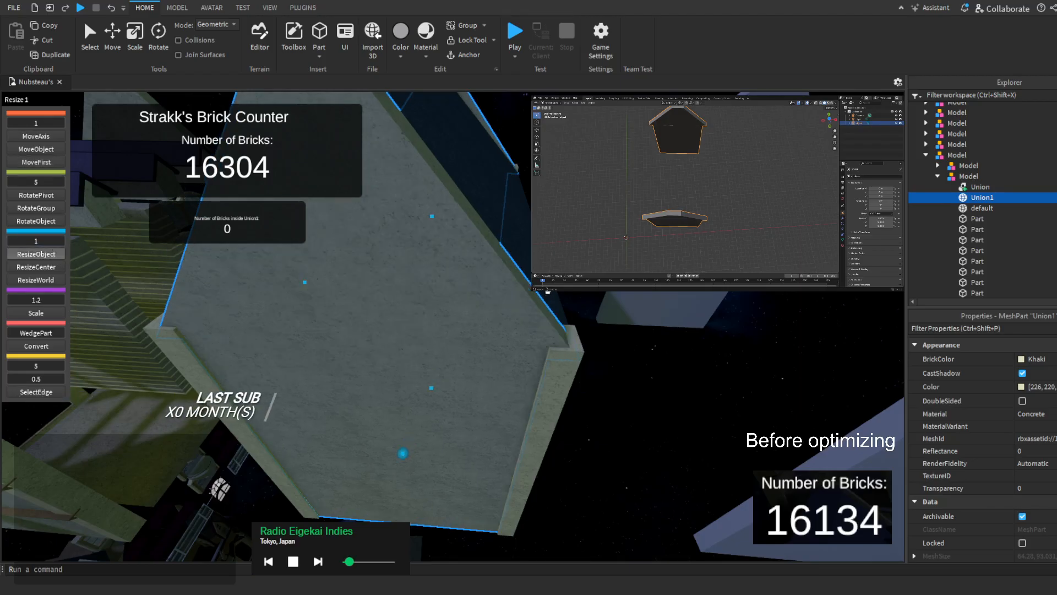
{"action": "right_click_drag", "start_coordinate": [545, 285], "coordinate": [544, 296]}
{"action": "key", "text": "a"}
{"action": "key", "text": "q"}
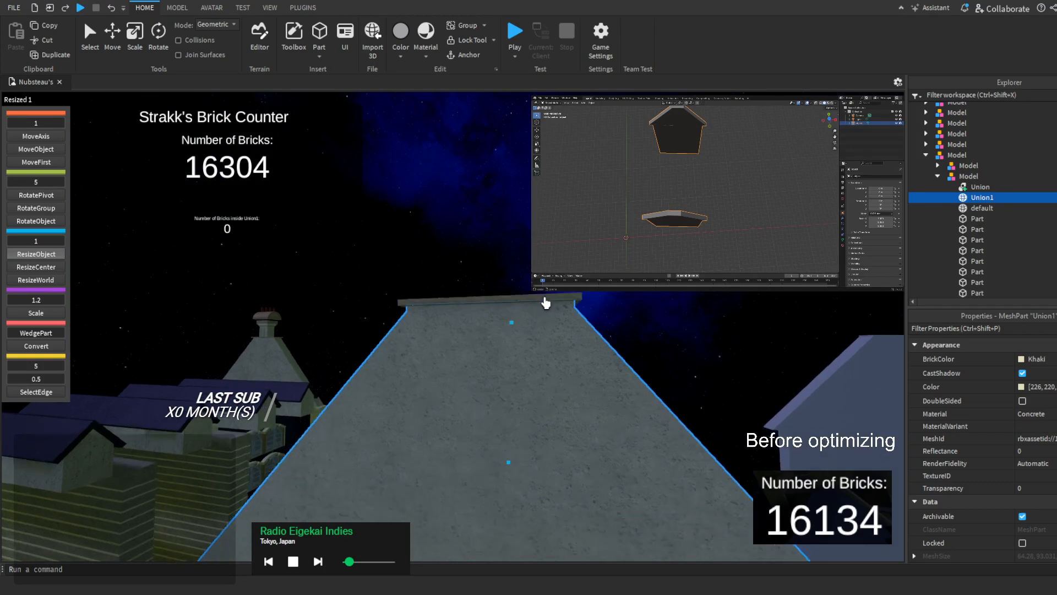
{"action": "key", "text": "a"}
{"action": "key", "text": "d"}
{"action": "key", "text": "s"}
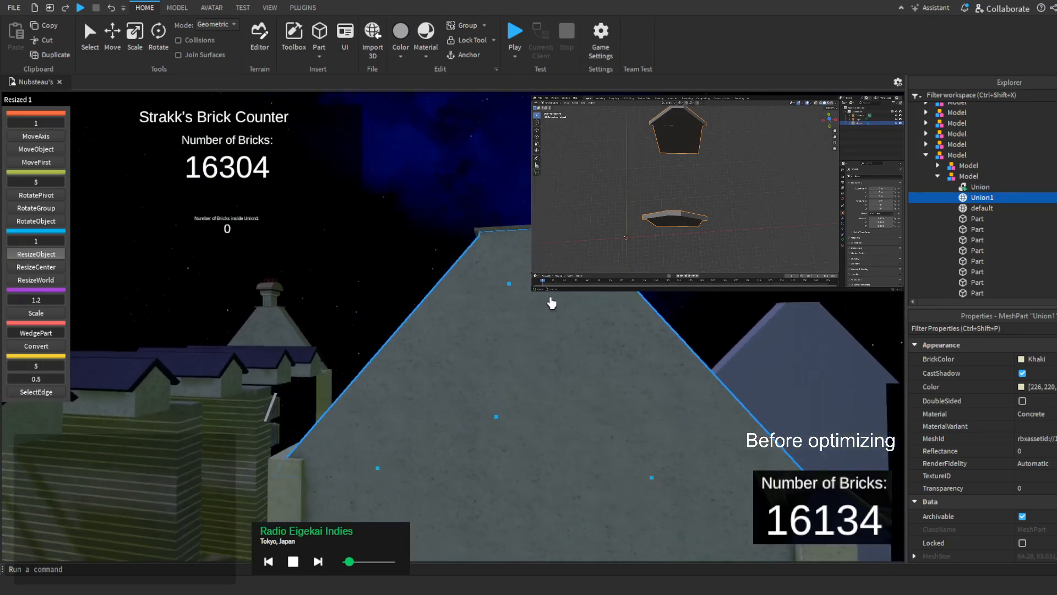
Select the ridge cap part above the gable wall and examine how it meets the roof at both ends
{"action": "left_click", "coordinate": [498, 202]}
{"action": "right_click_drag", "start_coordinate": [498, 202], "coordinate": [499, 203]}
{"action": "key", "text": "w"}
{"action": "key", "text": "s"}
{"action": "left_click", "coordinate": [346, 258]}
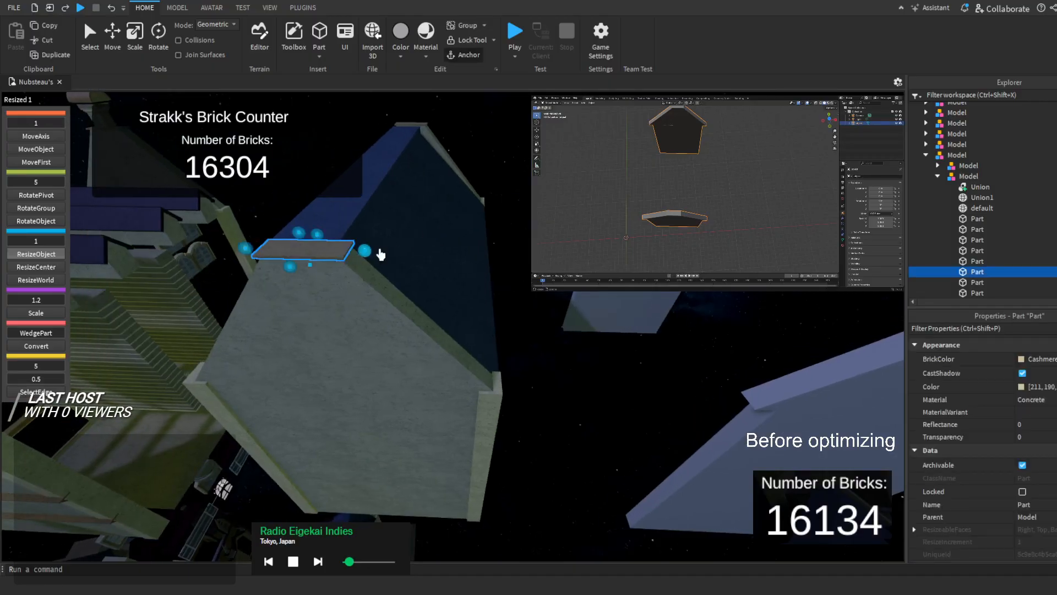
{"action": "right_click_drag", "start_coordinate": [449, 222], "coordinate": [449, 222]}
{"action": "key", "text": "a"}
{"action": "key", "text": "s"}
{"action": "key", "text": "w"}
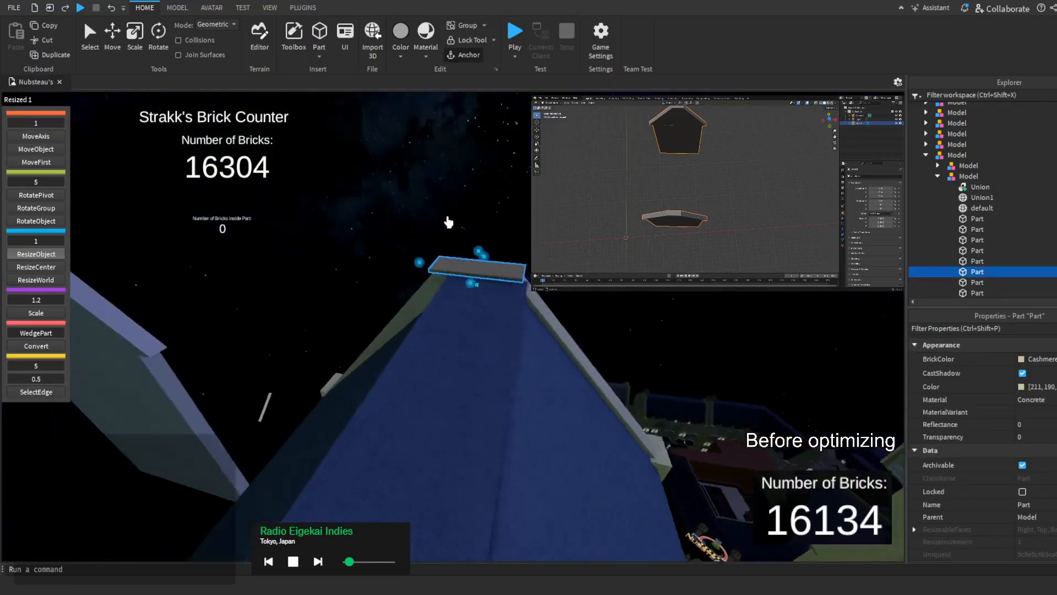
Try resizing Union1 at the far end of the blue roof, and undo that resize
{"action": "left_click", "coordinate": [462, 363]}
{"action": "key", "text": "s"}
{"action": "right_click_drag", "start_coordinate": [462, 363], "coordinate": [446, 281]}
{"action": "key", "text": "w"}
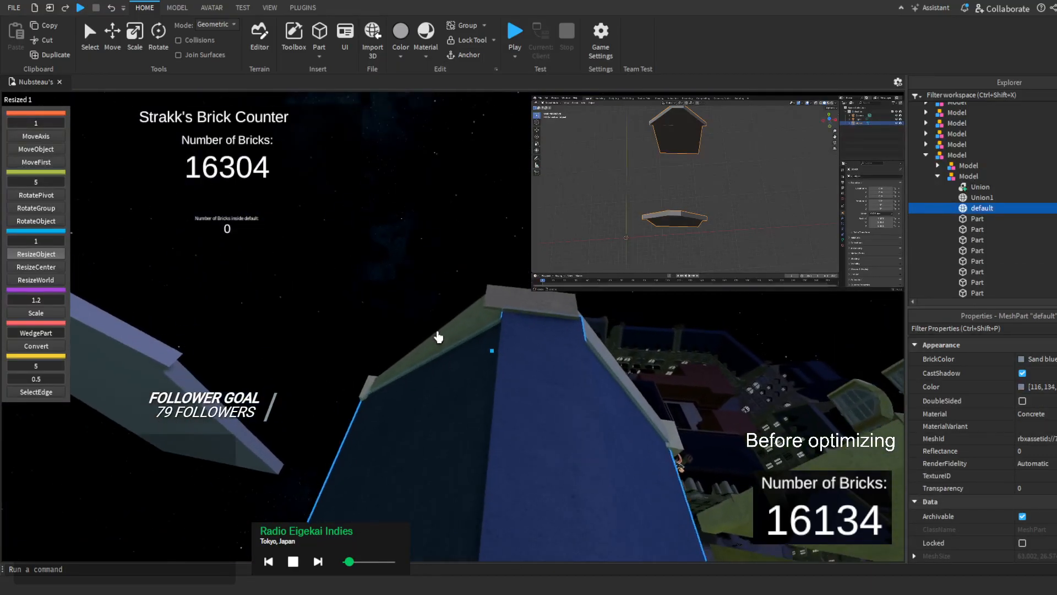
{"action": "left_click", "coordinate": [452, 338]}
{"action": "key", "text": "s"}
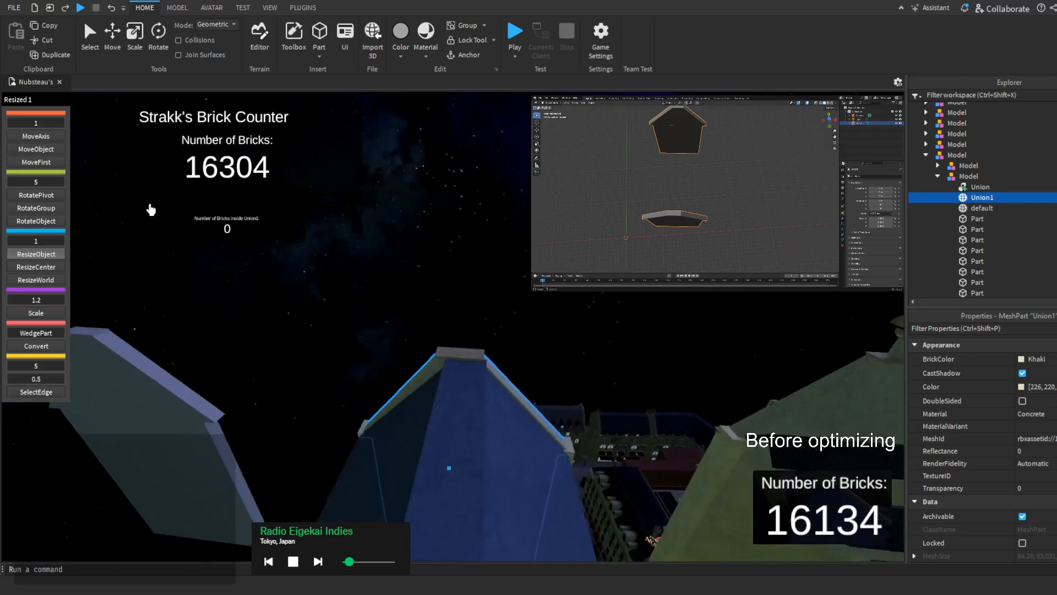
{"action": "right_click_drag", "start_coordinate": [355, 217], "coordinate": [355, 216]}
{"action": "key", "text": "w"}
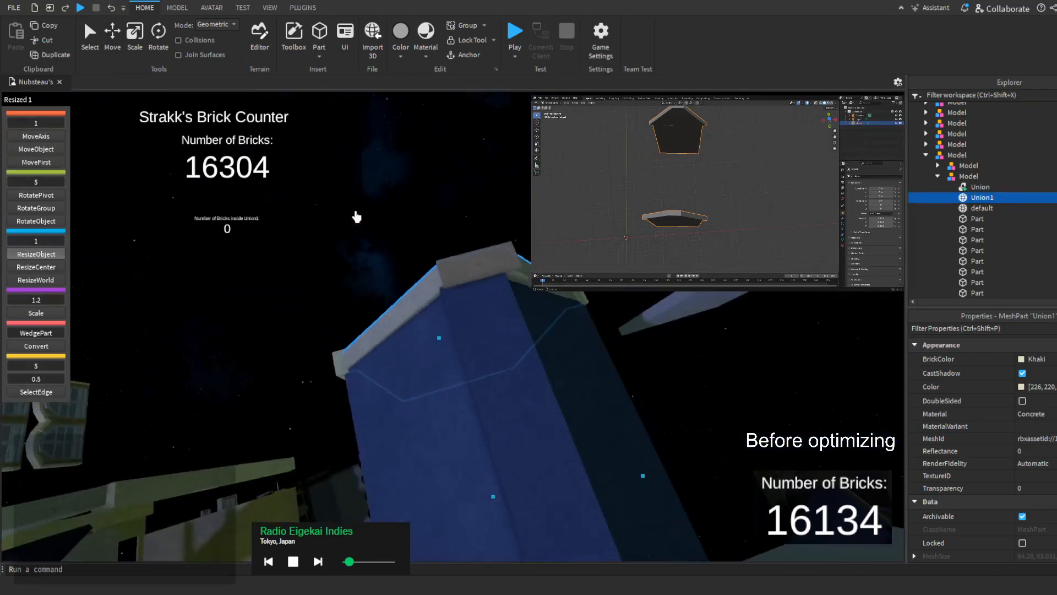
{"action": "key", "text": "d"}
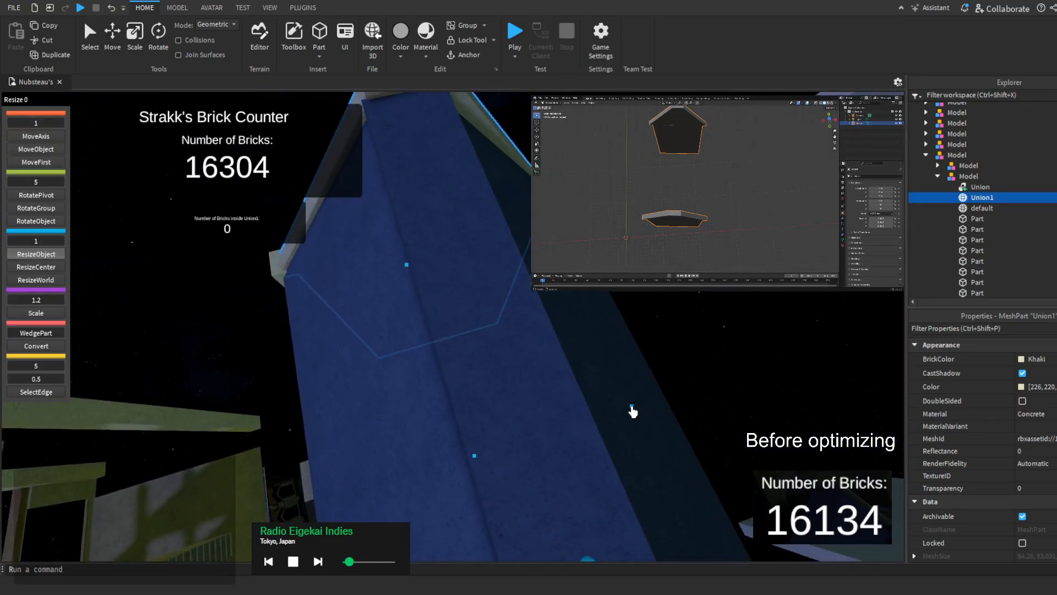
{"action": "left_click_drag", "start_coordinate": [624, 413], "coordinate": [625, 407]}
{"action": "right_click_drag", "start_coordinate": [626, 408], "coordinate": [625, 407]}
{"action": "key", "text": "ctrl+z"}
Select the Buttermilk corner pillar at the roof's far end and move it 3 studs with MoveFirst
{"action": "right_click_drag", "start_coordinate": [625, 407], "coordinate": [564, 302]}
{"action": "key", "text": "w"}
{"action": "right_click_drag", "start_coordinate": [531, 421], "coordinate": [530, 421]}
{"action": "key", "text": "w"}
{"action": "key", "text": "a"}
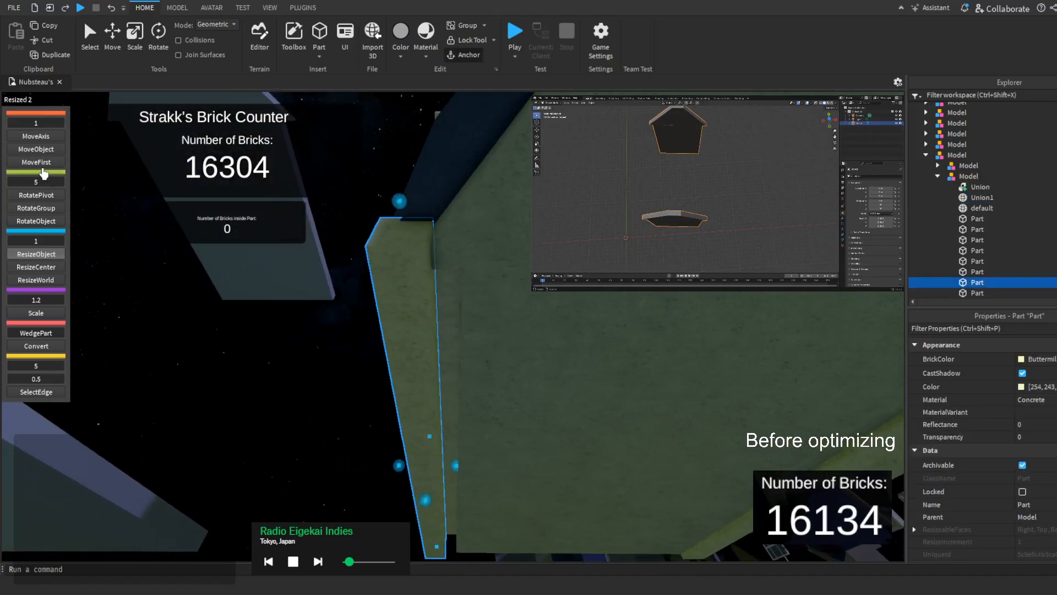
{"action": "key", "text": "w"}
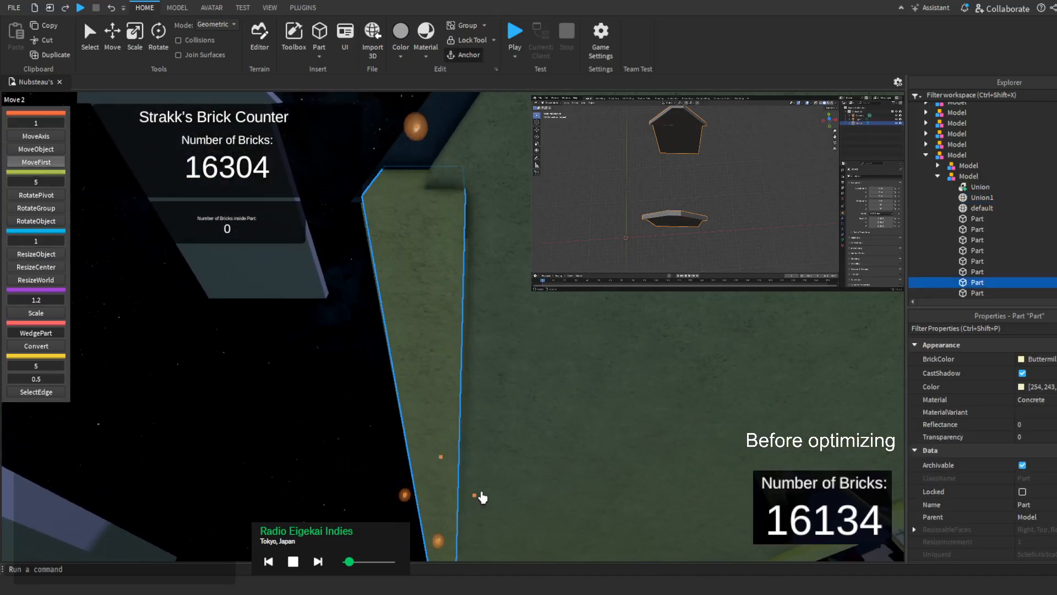
{"action": "left_click_drag", "start_coordinate": [479, 495], "coordinate": [487, 497]}
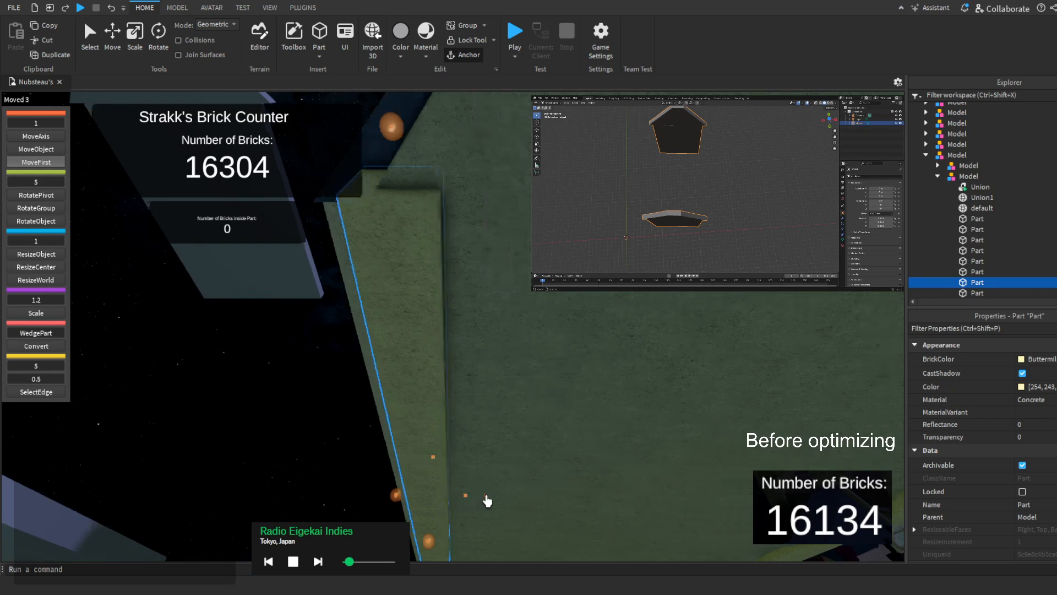
Select the corner pillar at the opposite gable end and move it 1 stud
{"action": "key", "text": "s"}
{"action": "key", "text": "d"}
{"action": "right_click_drag", "start_coordinate": [754, 303], "coordinate": [718, 302]}
{"action": "key", "text": "a"}
{"action": "right_click_drag", "start_coordinate": [420, 255], "coordinate": [429, 210]}
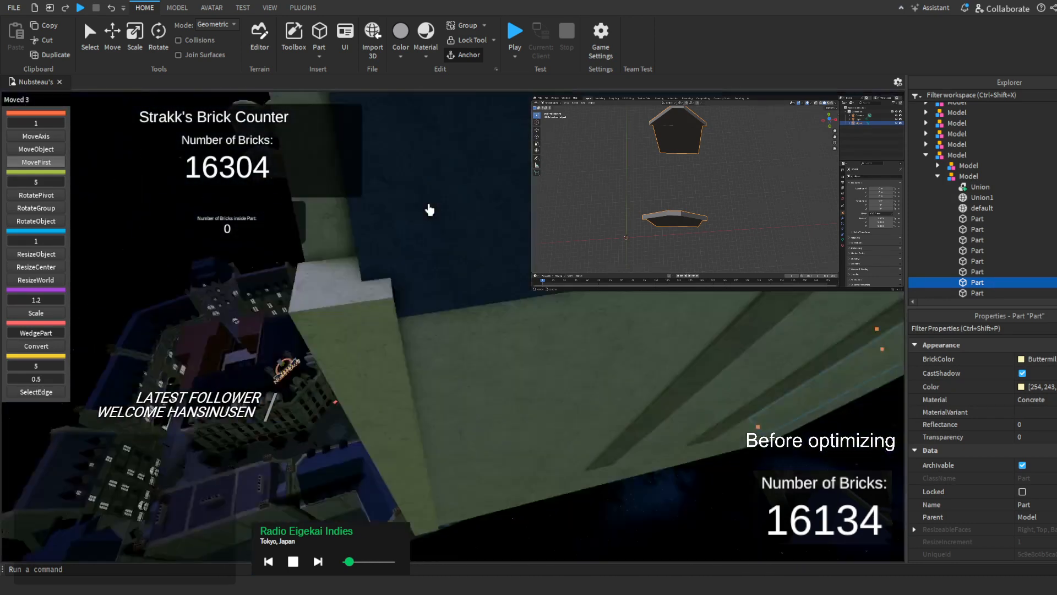
{"action": "key", "text": "s"}
{"action": "key", "text": "a"}
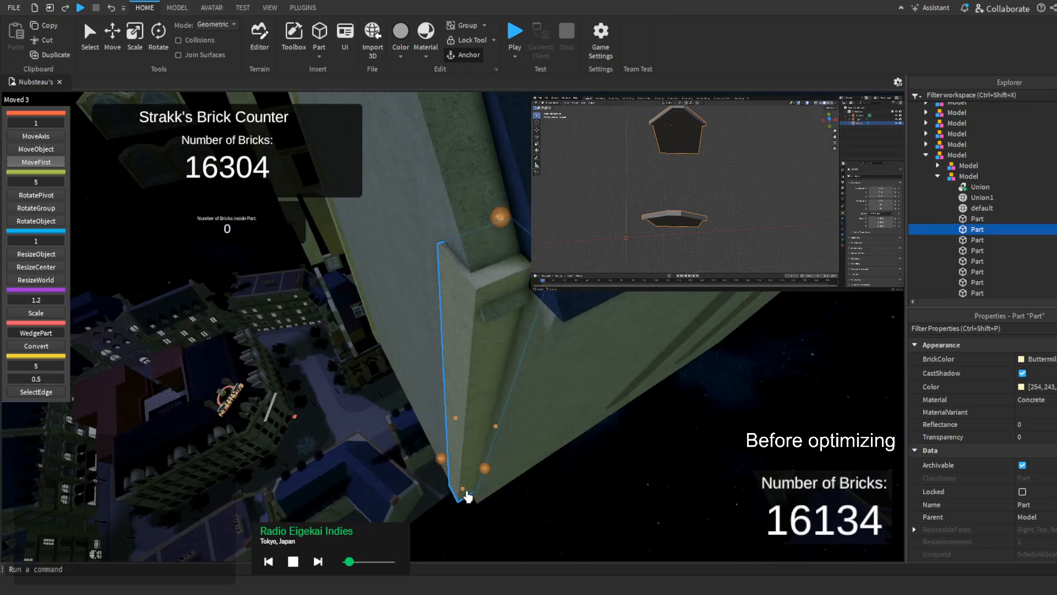
{"action": "left_click_drag", "start_coordinate": [505, 470], "coordinate": [510, 465]}
Try to fine-tune the corner pillar's position against the gable wall's outer edge
{"action": "key", "text": "a"}
{"action": "right_click_drag", "start_coordinate": [510, 465], "coordinate": [512, 467]}
{"action": "key", "text": "w"}
{"action": "key", "text": "s"}
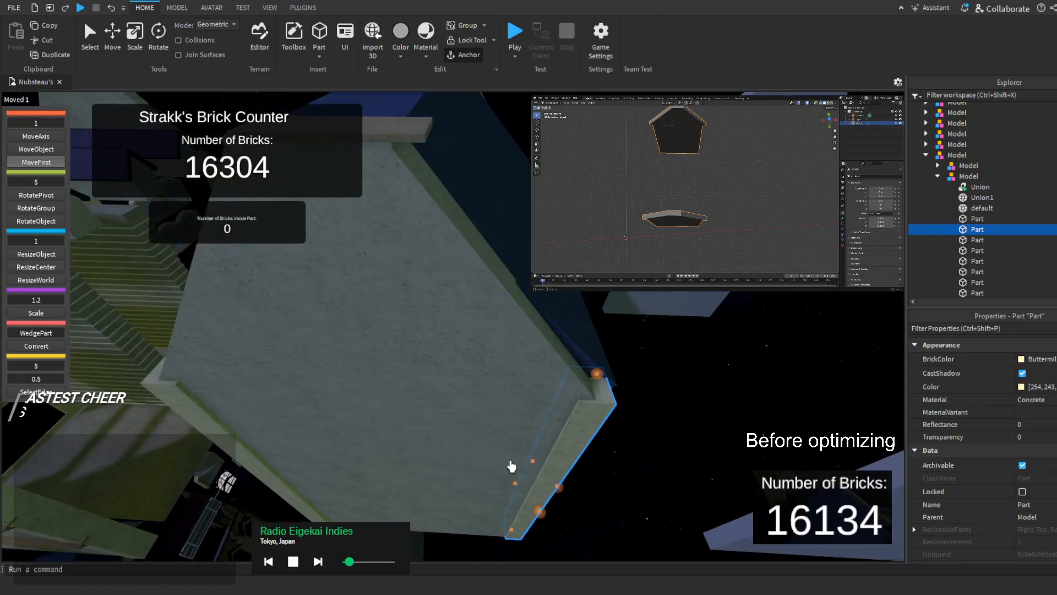
{"action": "key", "text": "d"}
{"action": "key", "text": "w"}
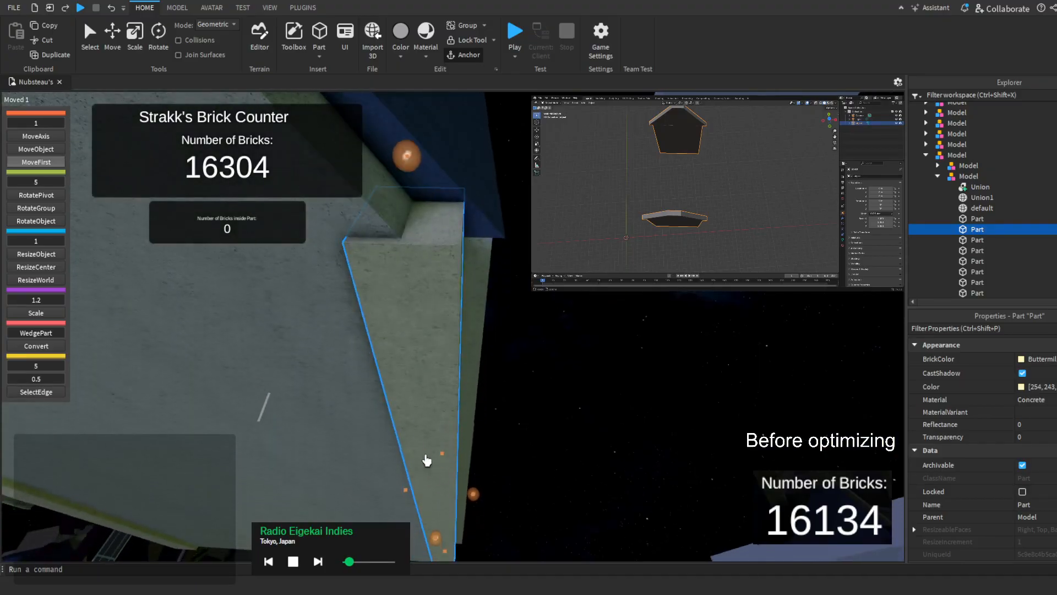
{"action": "left_click_drag", "start_coordinate": [475, 502], "coordinate": [476, 503]}
{"action": "key", "text": "d"}
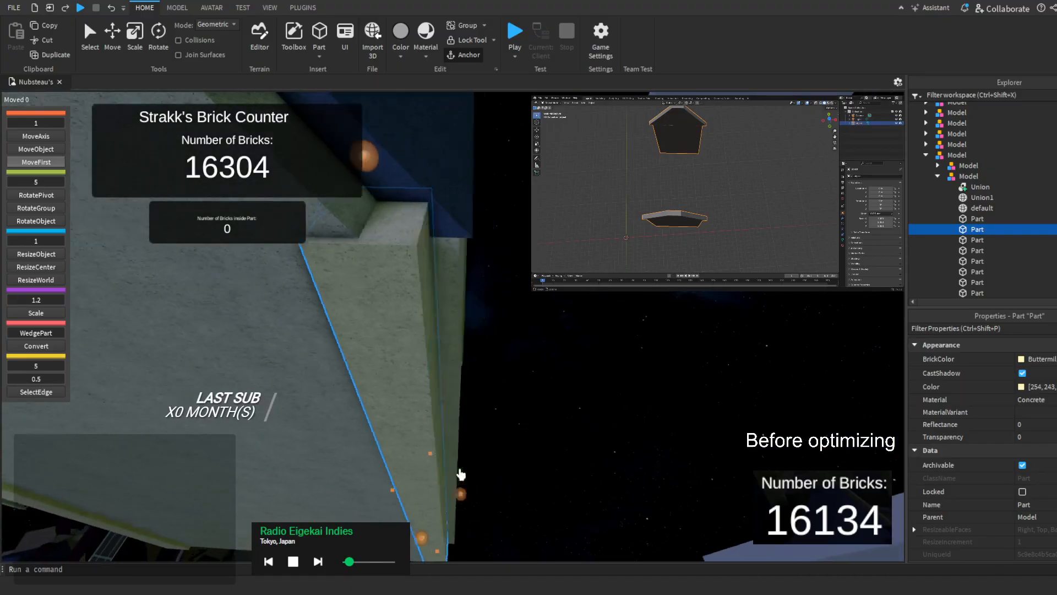
Try to resize the Wheat-coloured side wall part beneath the roof with ResizeObject
{"action": "right_click_drag", "start_coordinate": [460, 474], "coordinate": [398, 376]}
{"action": "key", "text": "a"}
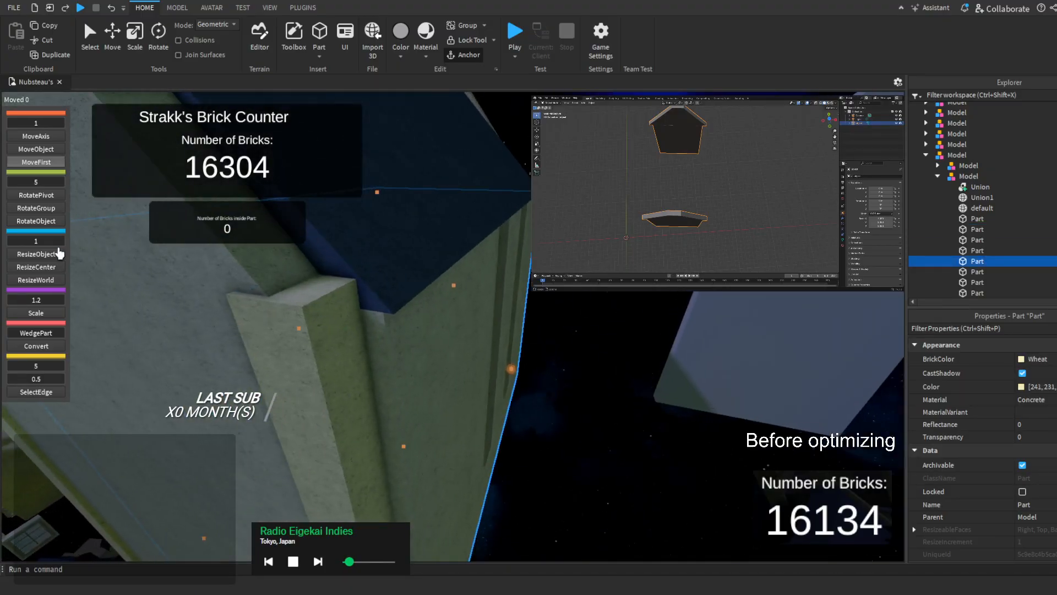
{"action": "right_click_drag", "start_coordinate": [389, 353], "coordinate": [388, 354]}
{"action": "key", "text": "q"}
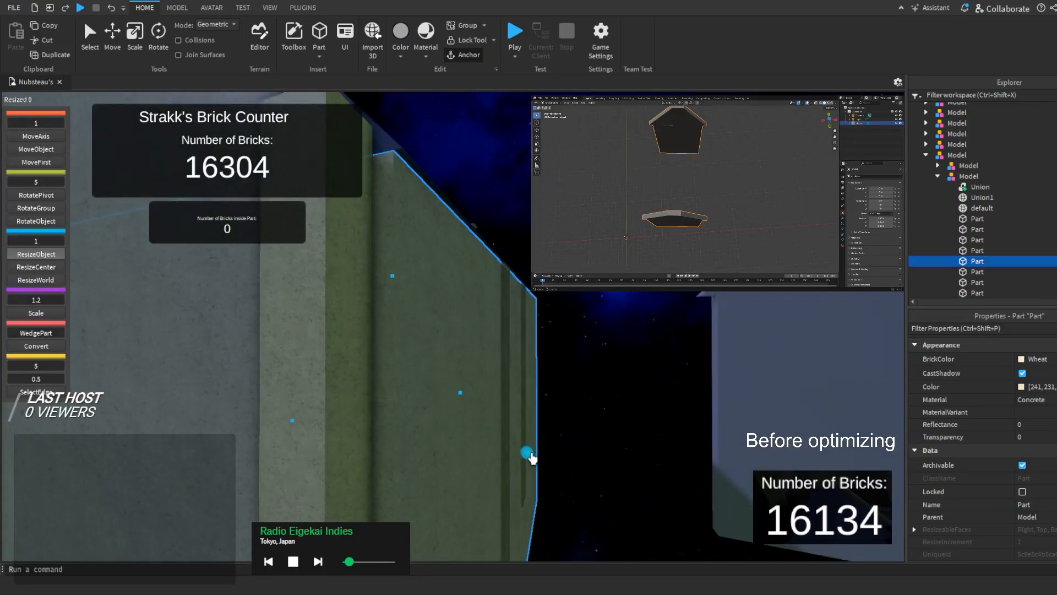
Select the Union1 mesh and resize its length along the roof with ResizeObject
{"action": "right_click_drag", "start_coordinate": [350, 311], "coordinate": [460, 238]}
{"action": "key", "text": "s"}
{"action": "key", "text": "e"}
{"action": "key", "text": "s"}
{"action": "key", "text": "w"}
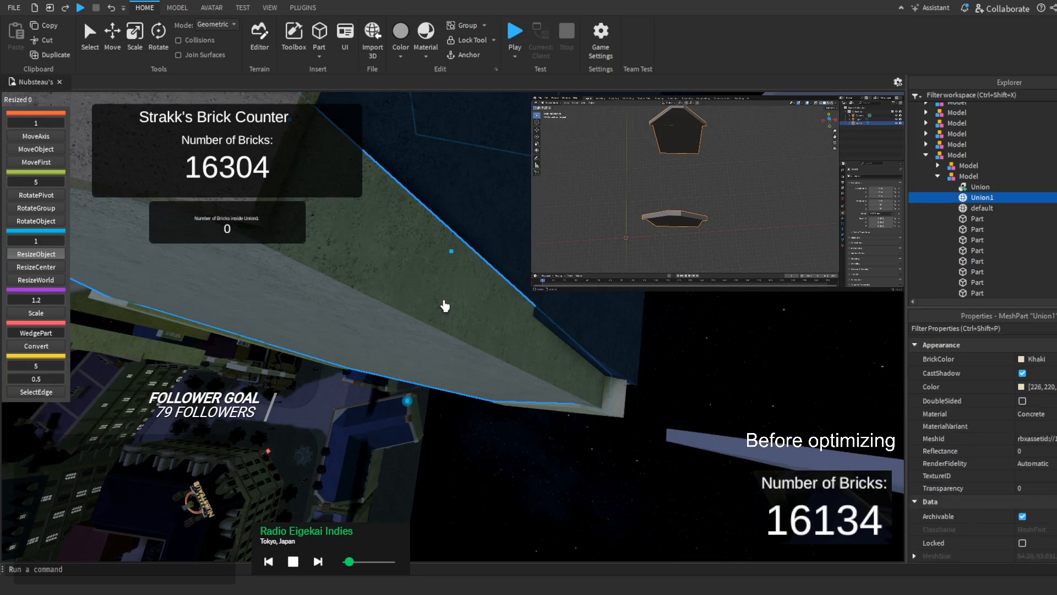
{"action": "right_click_drag", "start_coordinate": [445, 306], "coordinate": [517, 267]}
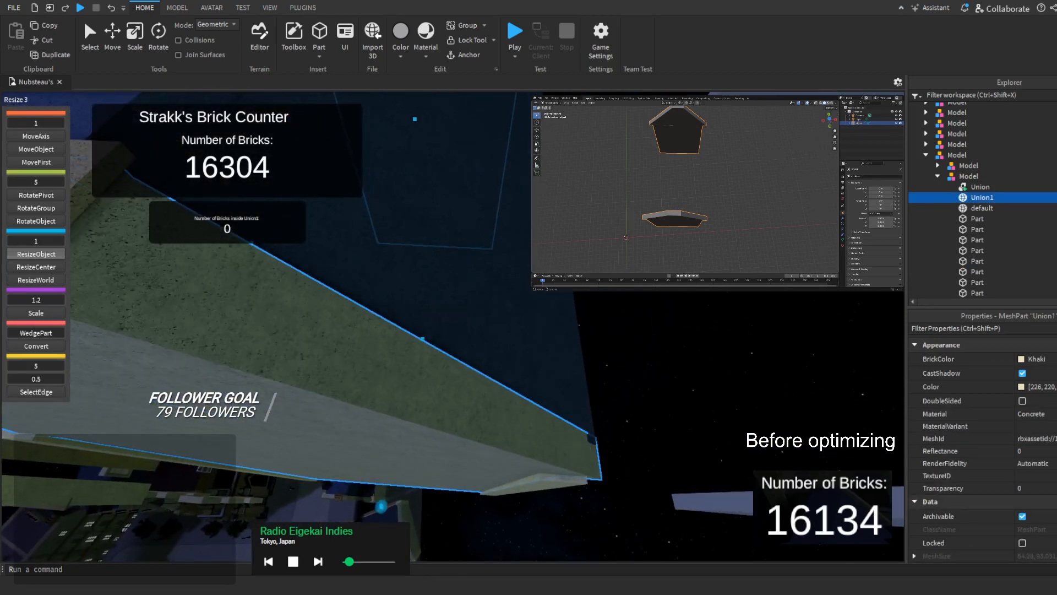
{"action": "right_click_drag", "start_coordinate": [453, 327], "coordinate": [462, 407]}
Select the blue roof mesh named default and resize it by 5 studs with ResizeObject
{"action": "left_click", "coordinate": [472, 269]}
{"action": "right_click_drag", "start_coordinate": [472, 269], "coordinate": [400, 287]}
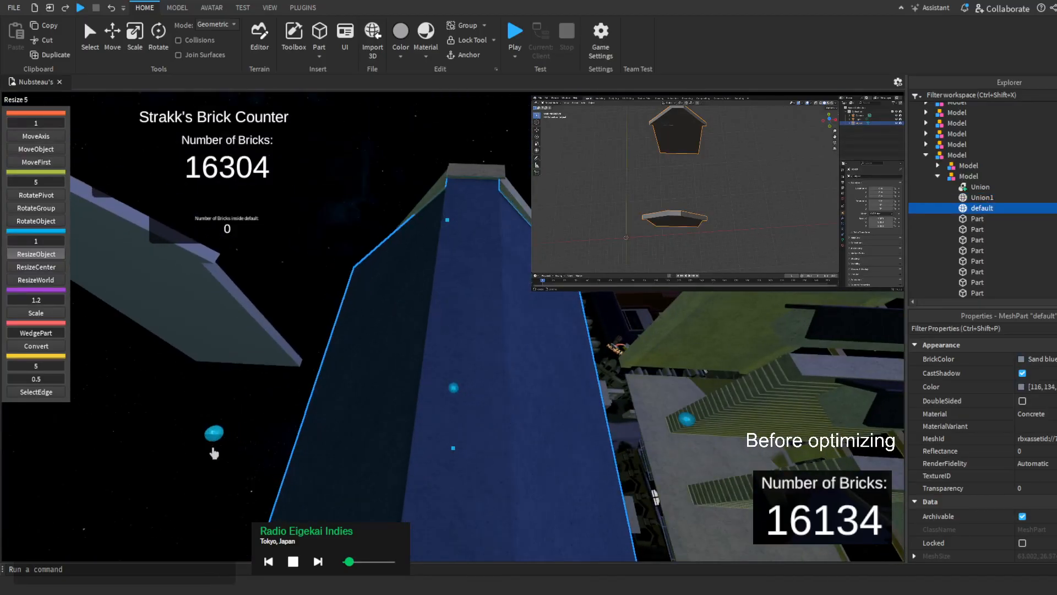
{"action": "key", "text": "w"}
{"action": "right_click_drag", "start_coordinate": [234, 427], "coordinate": [537, 330]}
{"action": "key", "text": "a"}
{"action": "key", "text": "w"}
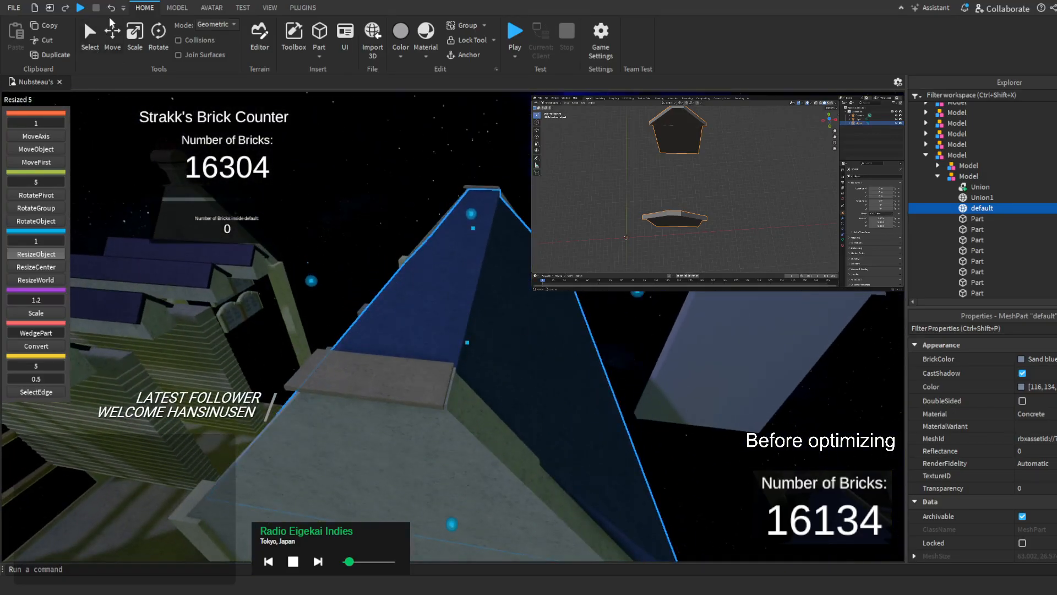
Rotate the blue roof mesh 180 degrees with RotateGroup
{"action": "left_click", "coordinate": [53, 212]}
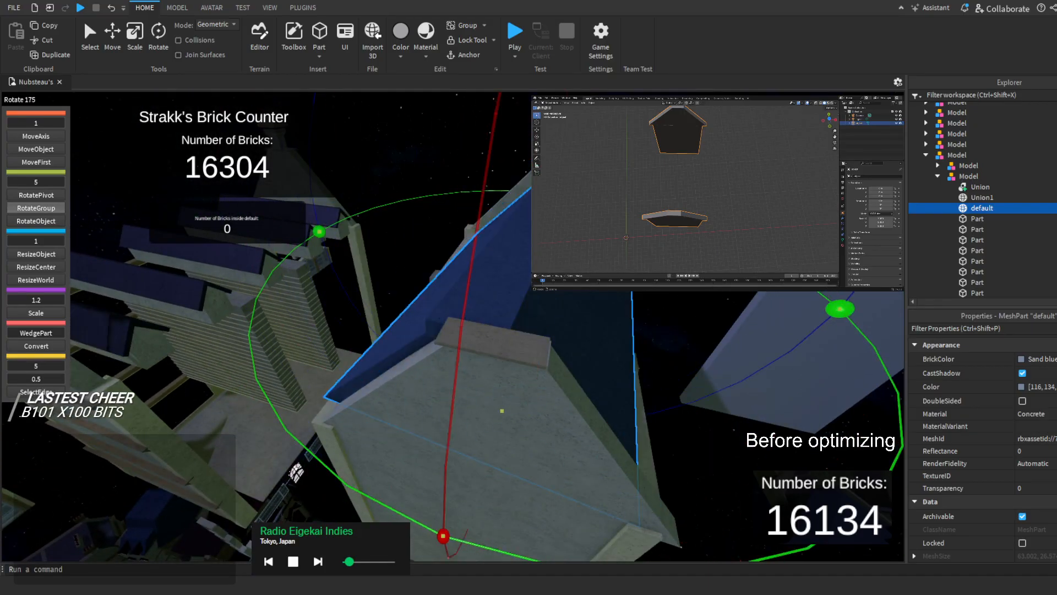
{"action": "key", "text": "r"}
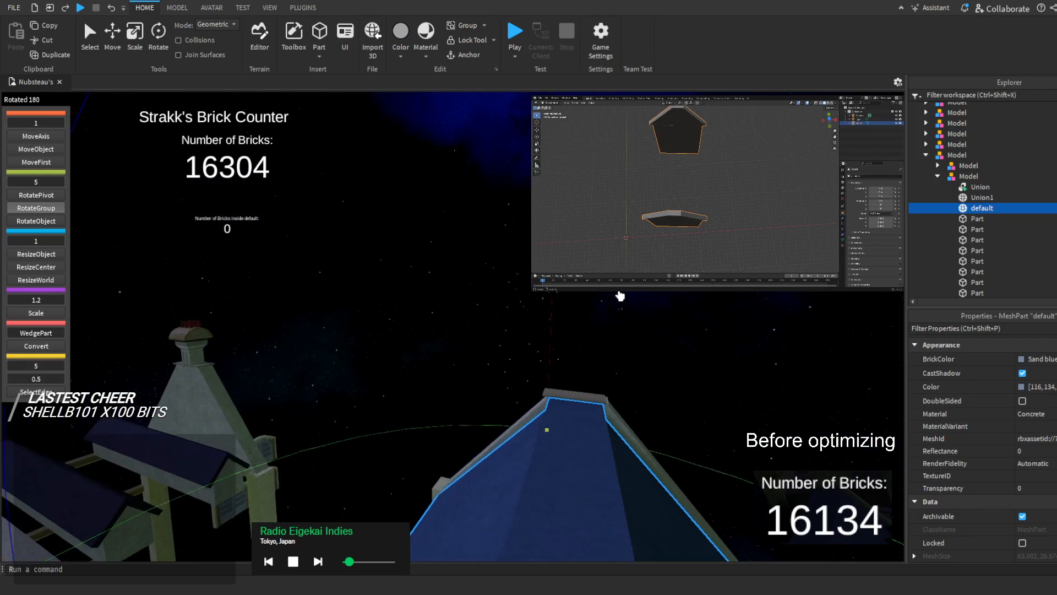
{"action": "right_click_drag", "start_coordinate": [620, 296], "coordinate": [620, 296]}
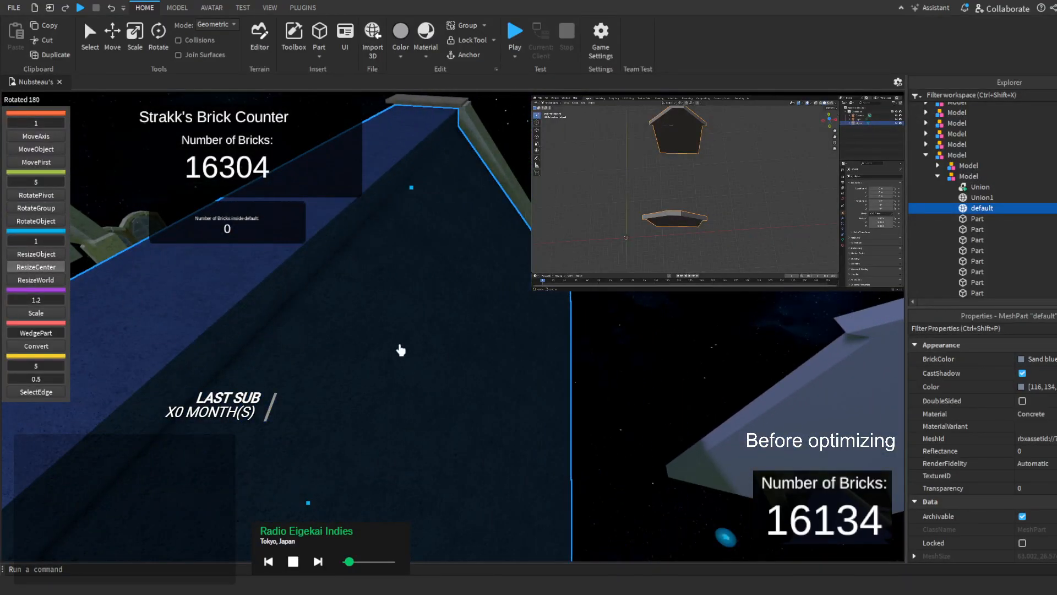
Resize the blue roof mesh by 1 stud about its centre with ResizeCenter
{"action": "right_click_drag", "start_coordinate": [400, 350], "coordinate": [401, 350]}
{"action": "right_click_drag", "start_coordinate": [513, 284], "coordinate": [513, 284]}
{"action": "key", "text": "w"}
{"action": "right_click_drag", "start_coordinate": [579, 420], "coordinate": [578, 420]}
{"action": "right_click_drag", "start_coordinate": [567, 332], "coordinate": [567, 332]}
{"action": "scroll", "coordinate": [449, 267], "scroll_direction": "up", "scroll_amount": 2}
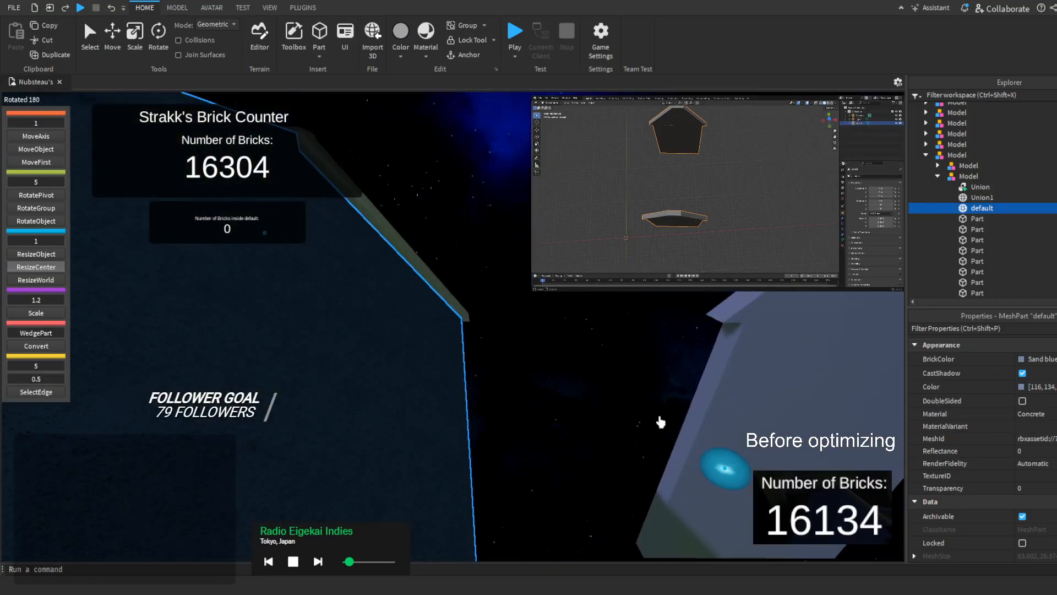
{"action": "key", "text": "a"}
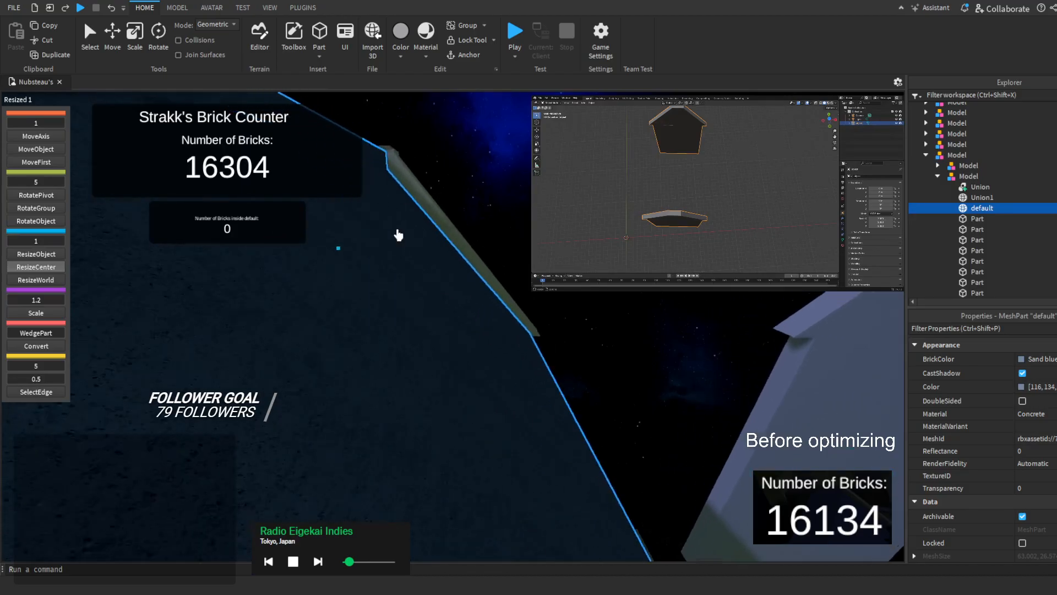
Resize the wheat-coloured side wall part beside the corner pillar by 1 stud about its centre with ResizeCenter
{"action": "key", "text": "e"}
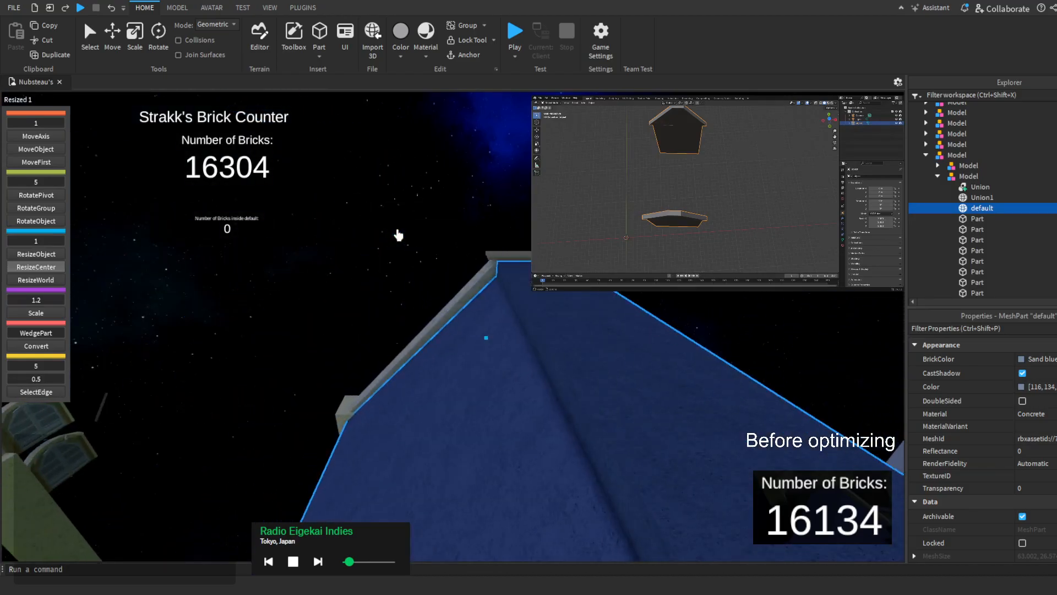
{"action": "key", "text": "s"}
{"action": "key", "text": "d"}
{"action": "key", "text": "q"}
{"action": "left_click", "coordinate": [418, 386]}
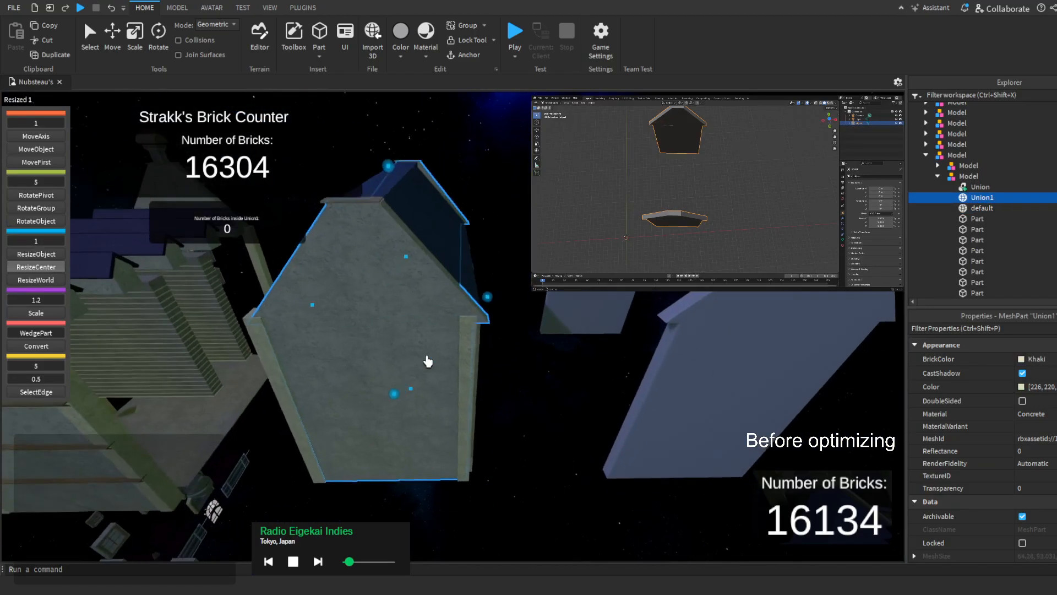
{"action": "scroll", "coordinate": [428, 360], "scroll_direction": "up", "scroll_amount": 5}
{"action": "left_click", "coordinate": [428, 339]}
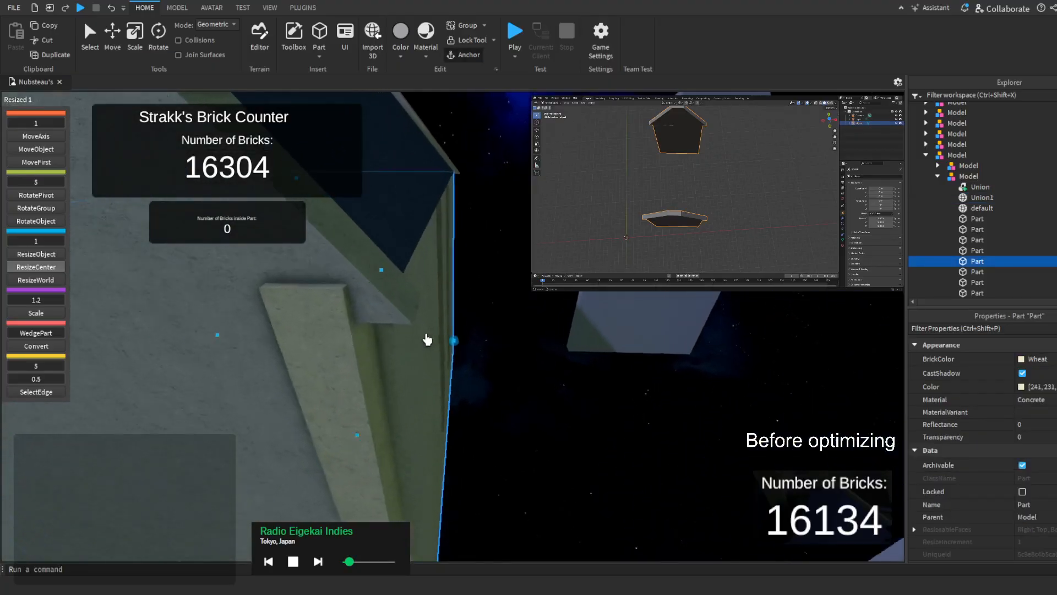
{"action": "right_click_drag", "start_coordinate": [428, 339], "coordinate": [439, 350]}
{"action": "key", "text": "w"}
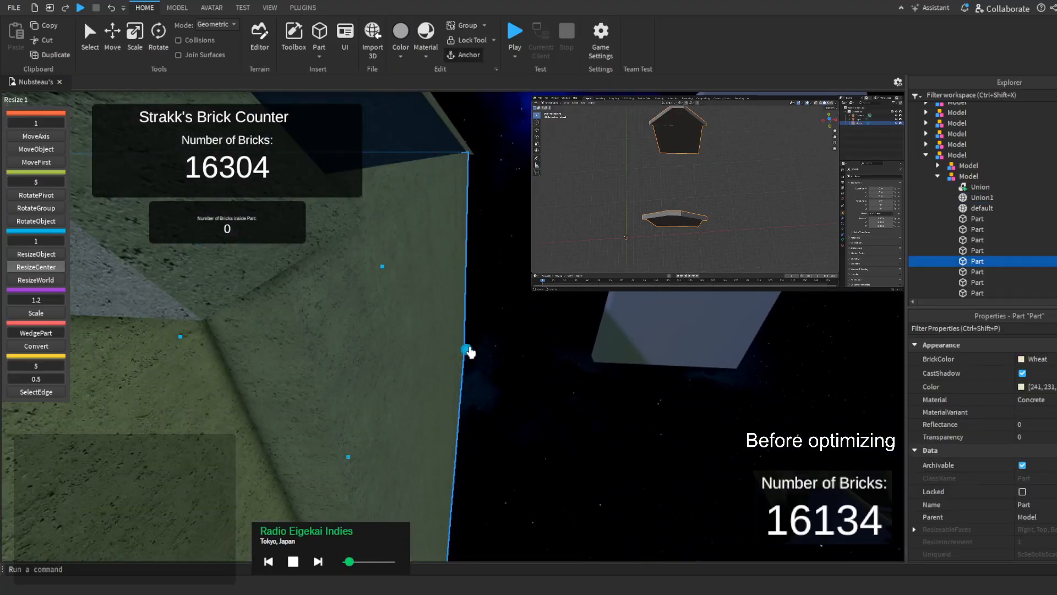
{"action": "left_click_drag", "start_coordinate": [470, 352], "coordinate": [358, 360]}
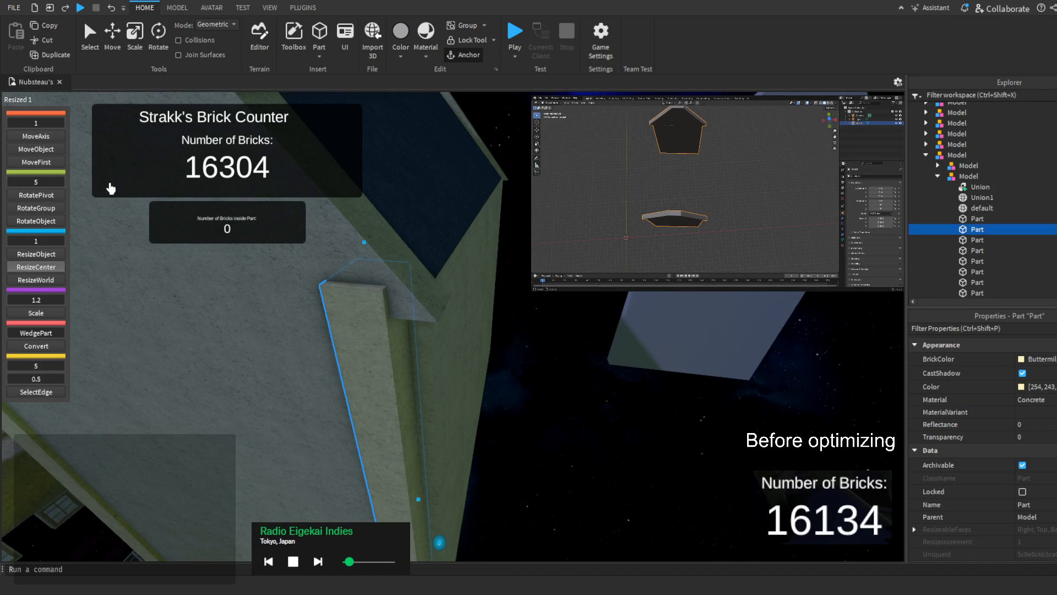
Move the buttermilk corner pillar 3 studs outward to the gable wall's edge with MoveFirst
{"action": "key", "text": "a"}
{"action": "right_click_drag", "start_coordinate": [491, 463], "coordinate": [489, 489]}
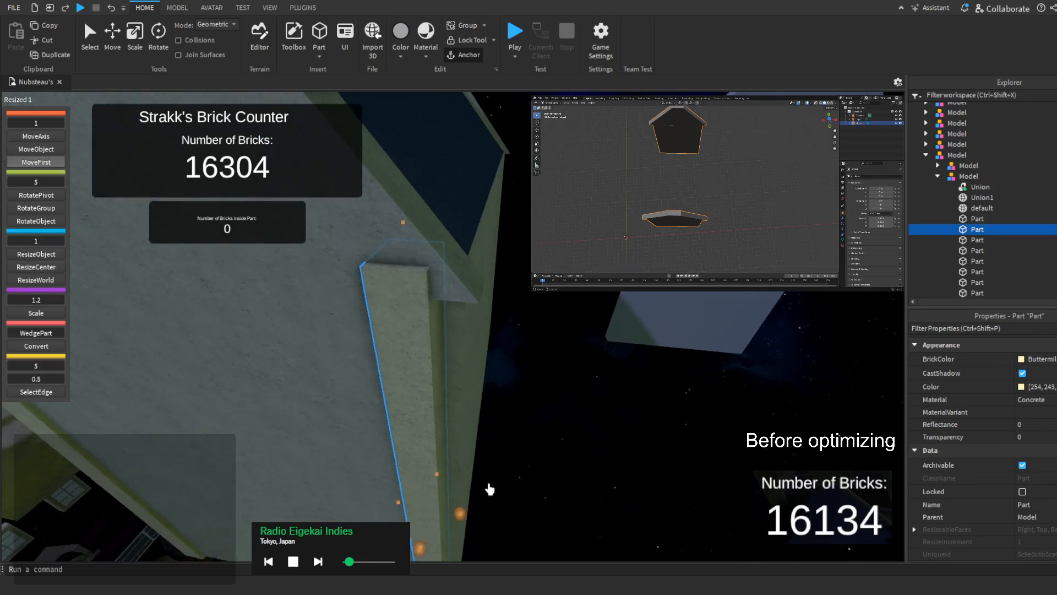
{"action": "left_click_drag", "start_coordinate": [465, 516], "coordinate": [489, 543]}
{"action": "key", "text": "d"}
{"action": "key", "text": "a"}
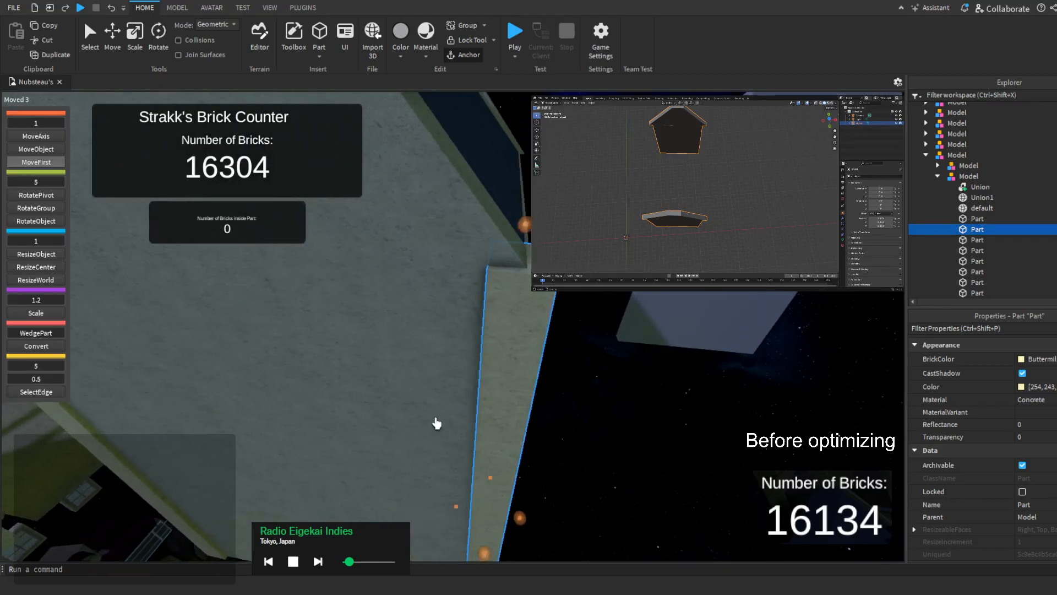
Resize the moved corner pillar outward by 1 stud with ResizeObject
{"action": "left_click", "coordinate": [51, 258]}
{"action": "key", "text": "d"}
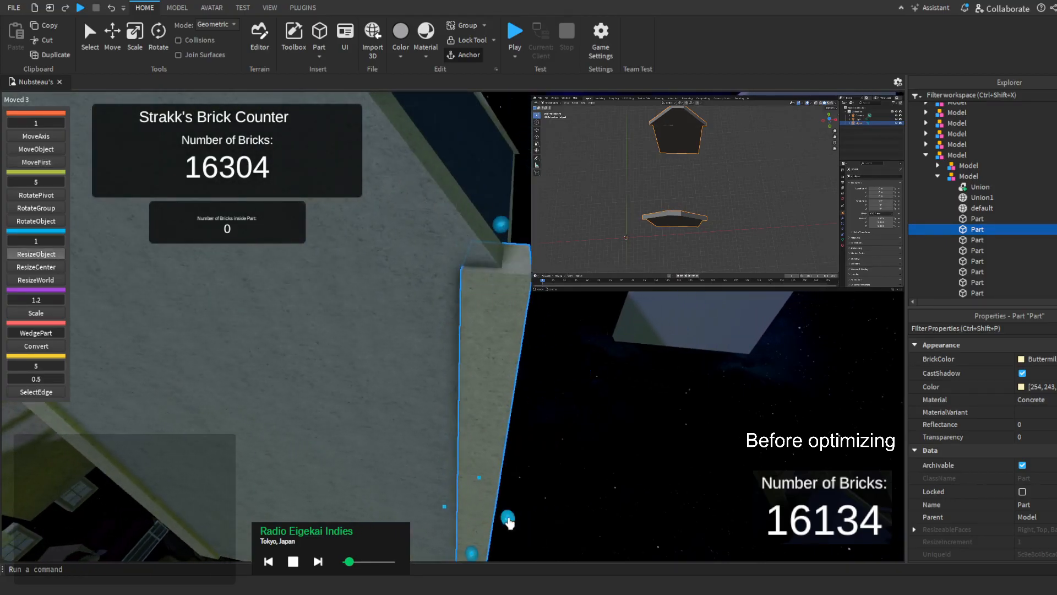
{"action": "left_click_drag", "start_coordinate": [516, 522], "coordinate": [517, 523]}
{"action": "key", "text": "a"}
Resize the corner pillar on the opposite edge of the same gable wall by 1 stud with ResizeObject
{"action": "left_click", "coordinate": [194, 333]}
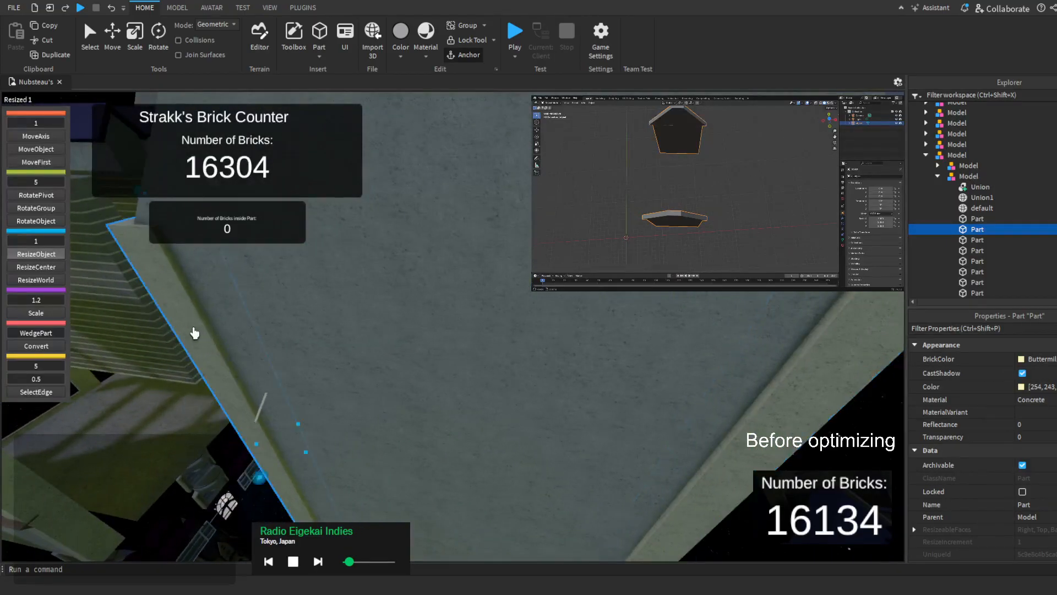
{"action": "key", "text": "a"}
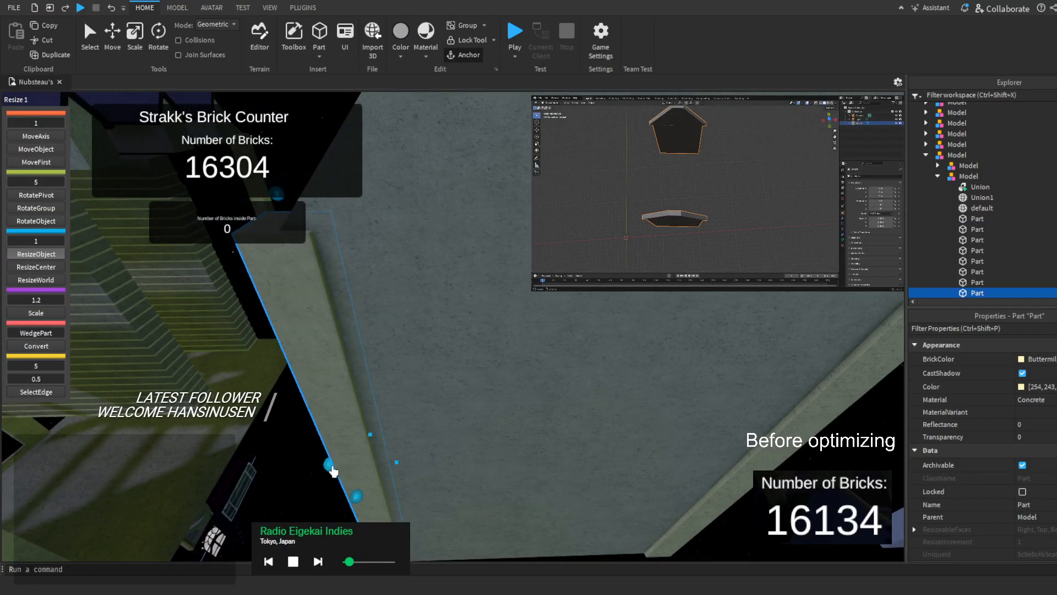
{"action": "left_click_drag", "start_coordinate": [333, 470], "coordinate": [347, 447]}
Select a corner pillar at the building's other end and resize it outward by 1 stud with ResizeObject
{"action": "right_click_drag", "start_coordinate": [347, 447], "coordinate": [347, 446]}
{"action": "key", "text": "w"}
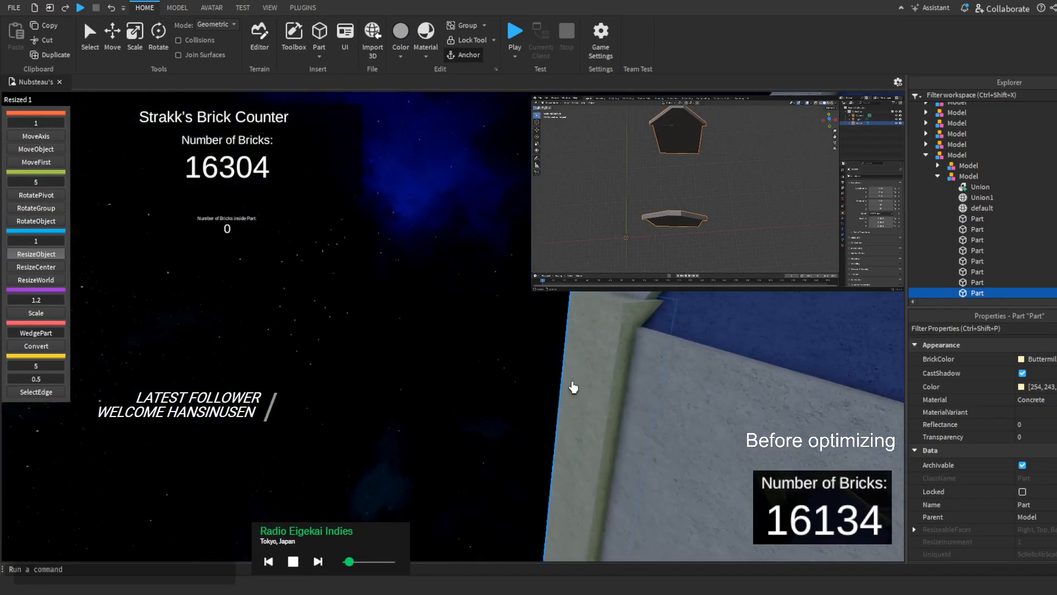
{"action": "left_click", "coordinate": [573, 387]}
{"action": "right_click_drag", "start_coordinate": [573, 387], "coordinate": [533, 432]}
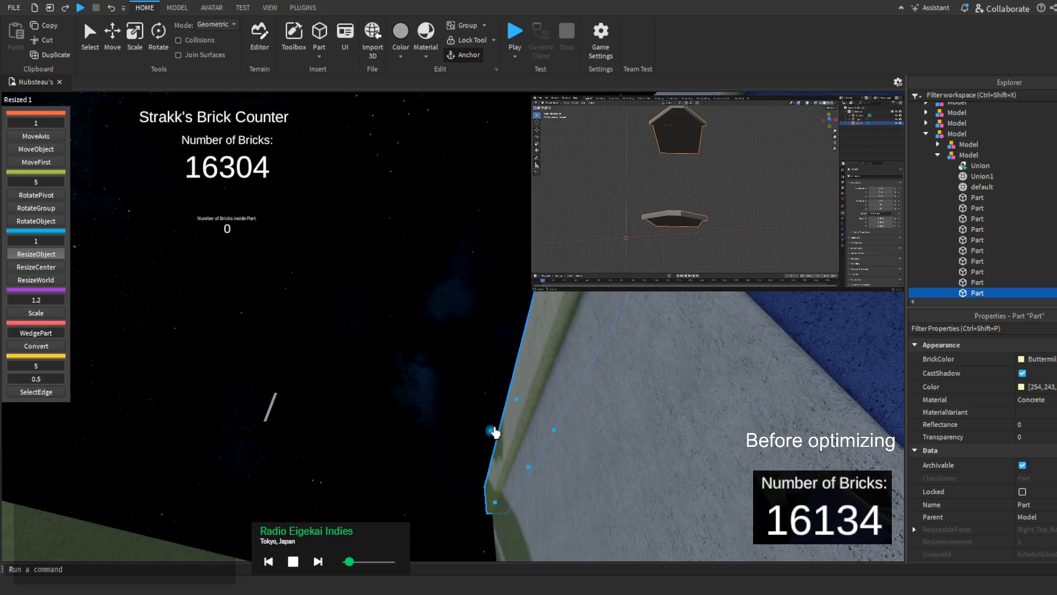
{"action": "left_click_drag", "start_coordinate": [483, 433], "coordinate": [522, 379]}
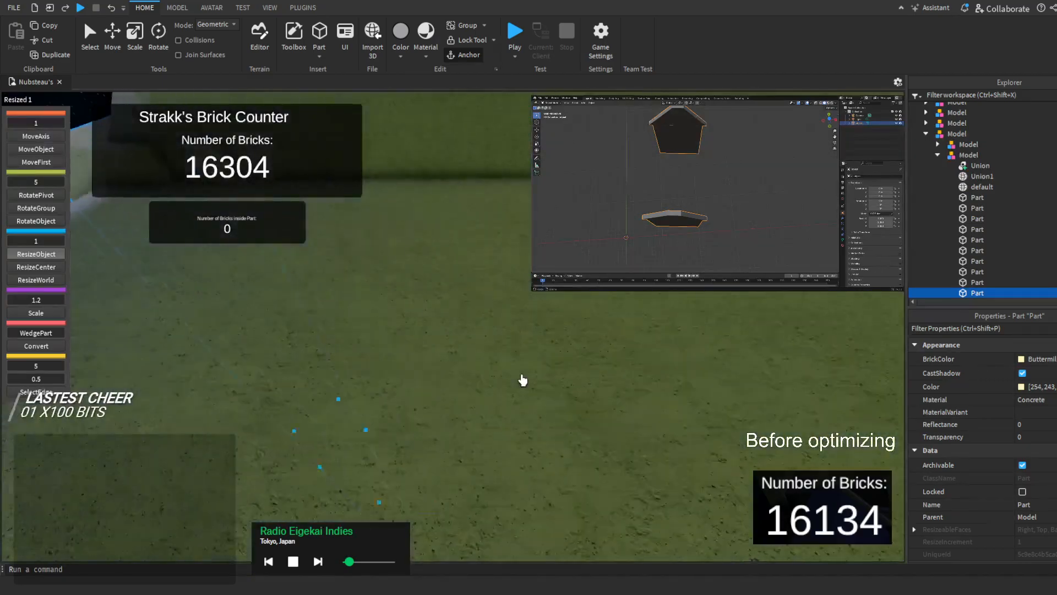
Resize the remaining corner pillar on the far gable wall by 1 stud with ResizeObject
{"action": "right_click_drag", "start_coordinate": [518, 377], "coordinate": [502, 369]}
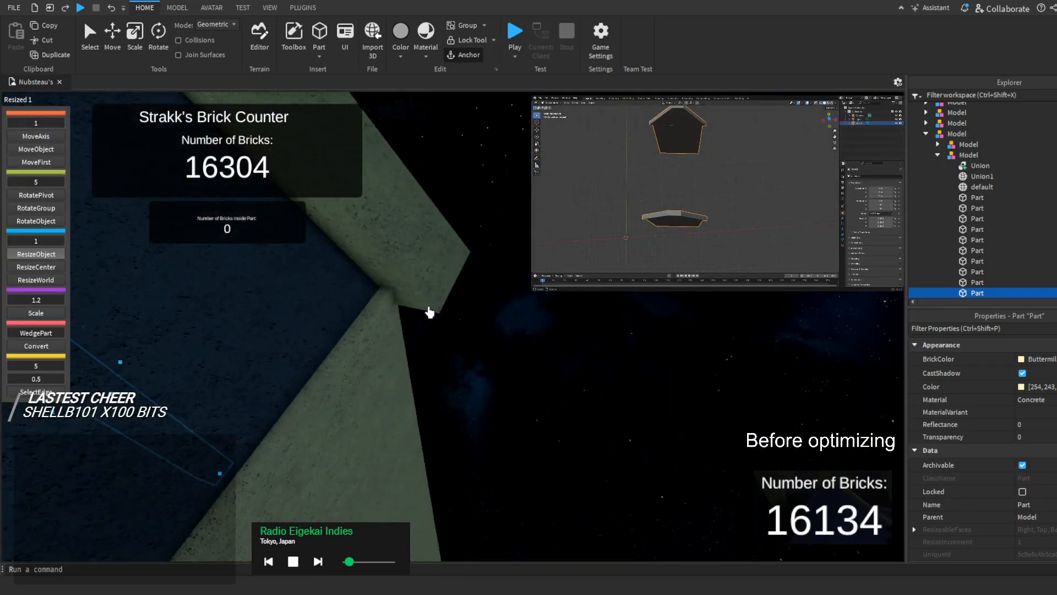
{"action": "right_click_drag", "start_coordinate": [429, 312], "coordinate": [429, 306]}
{"action": "left_click", "coordinate": [453, 435]}
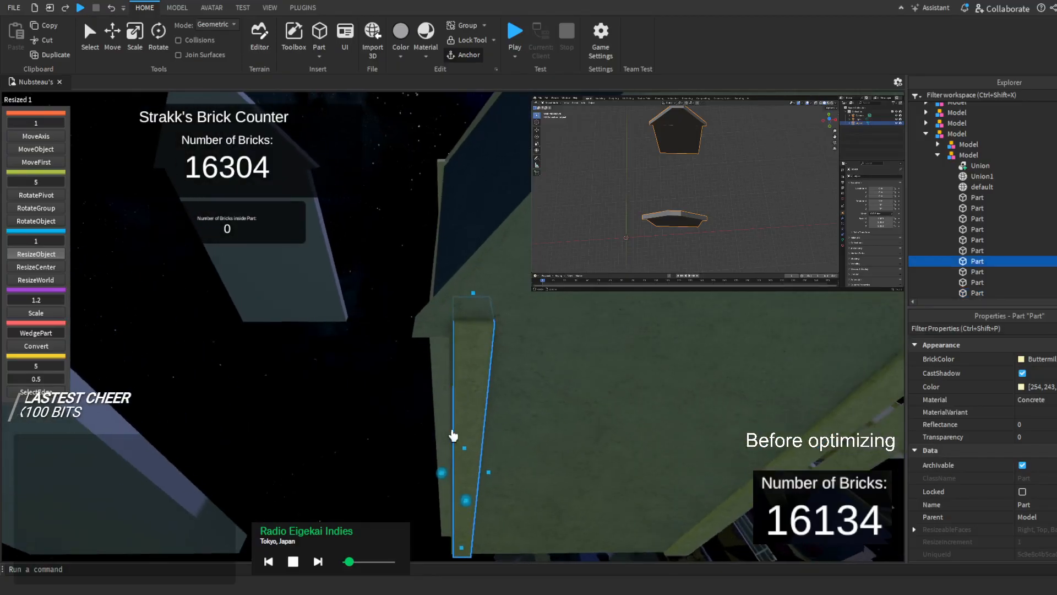
{"action": "key", "text": "w"}
{"action": "left_click_drag", "start_coordinate": [436, 488], "coordinate": [435, 486]}
{"action": "key", "text": "w"}
Move the remaining corner pillar 4 studs outward to the far gable wall's edge with MoveFirst
{"action": "left_click", "coordinate": [52, 165]}
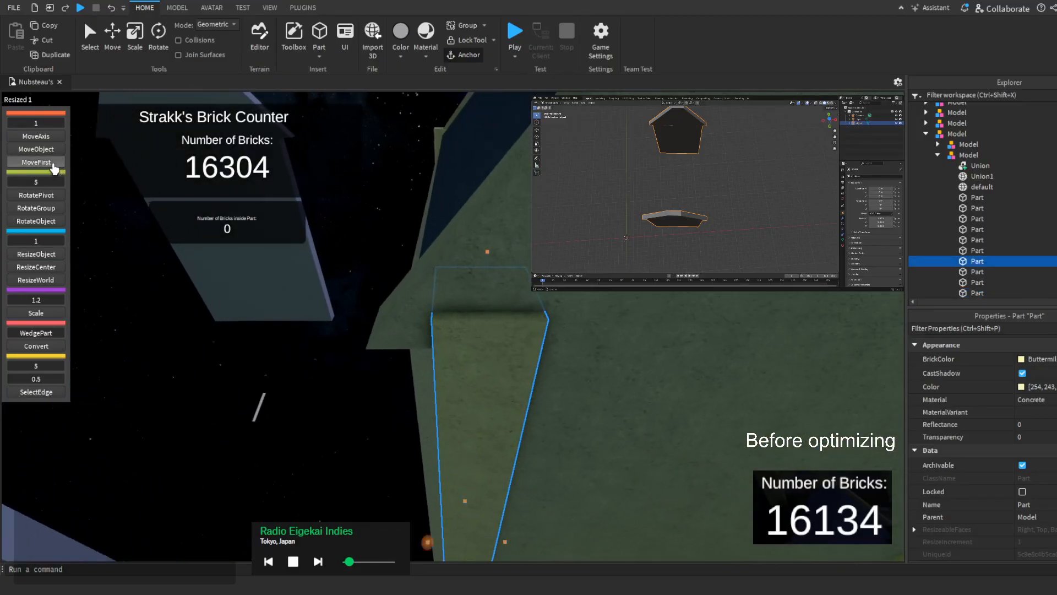
{"action": "key", "text": "q"}
{"action": "left_click_drag", "start_coordinate": [433, 432], "coordinate": [377, 449]}
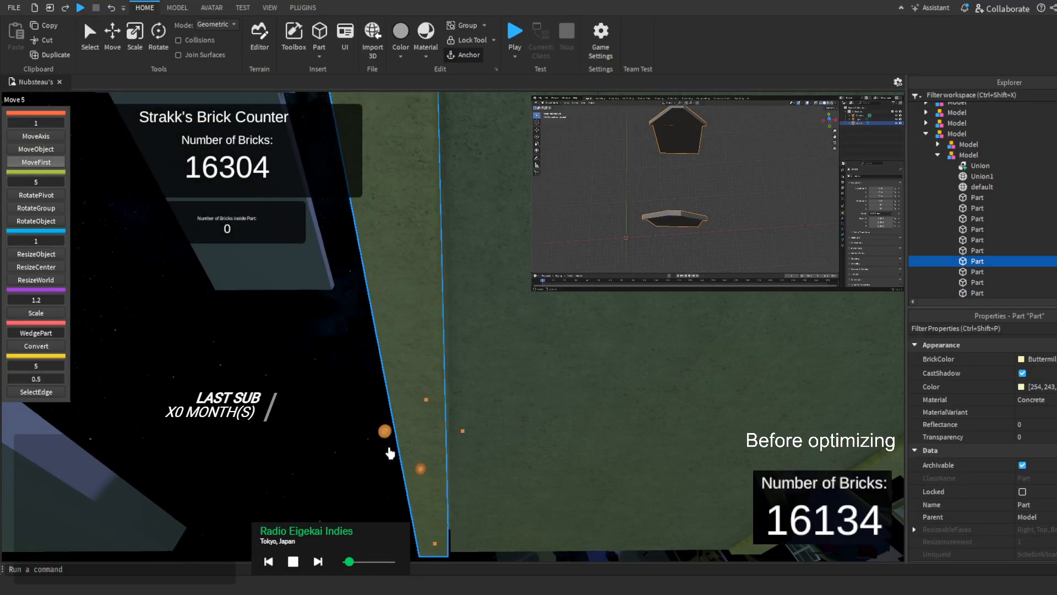
{"action": "right_click_drag", "start_coordinate": [396, 455], "coordinate": [397, 454]}
{"action": "key", "text": "s"}
Examine the fit of the roof, side wall pillars and corner pillars from several sides of the building
{"action": "left_click", "coordinate": [434, 252]}
{"action": "right_click_drag", "start_coordinate": [434, 252], "coordinate": [434, 252]}
{"action": "key", "text": "w"}
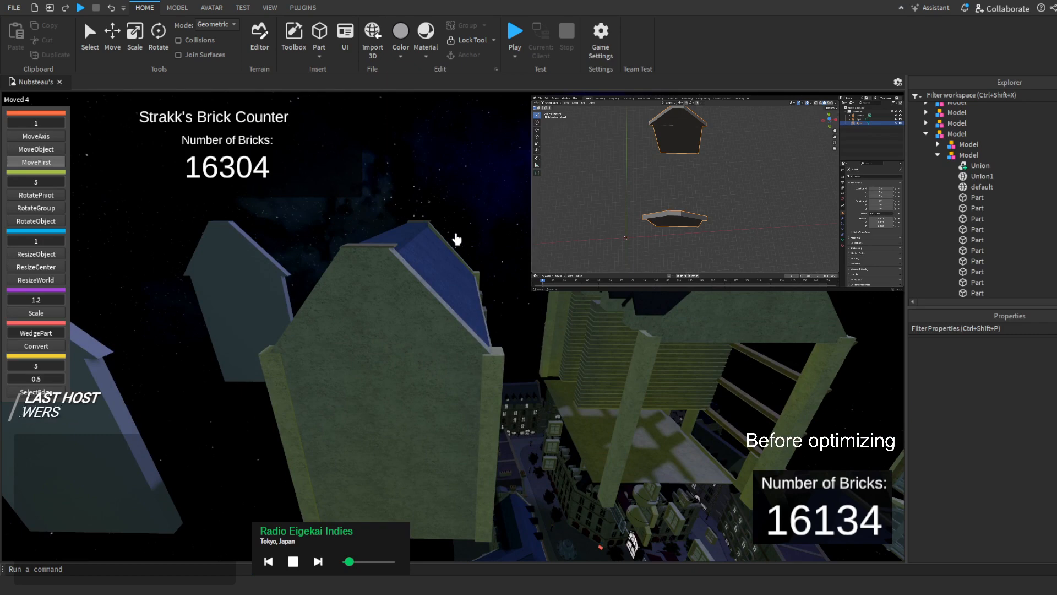
{"action": "key", "text": "w"}
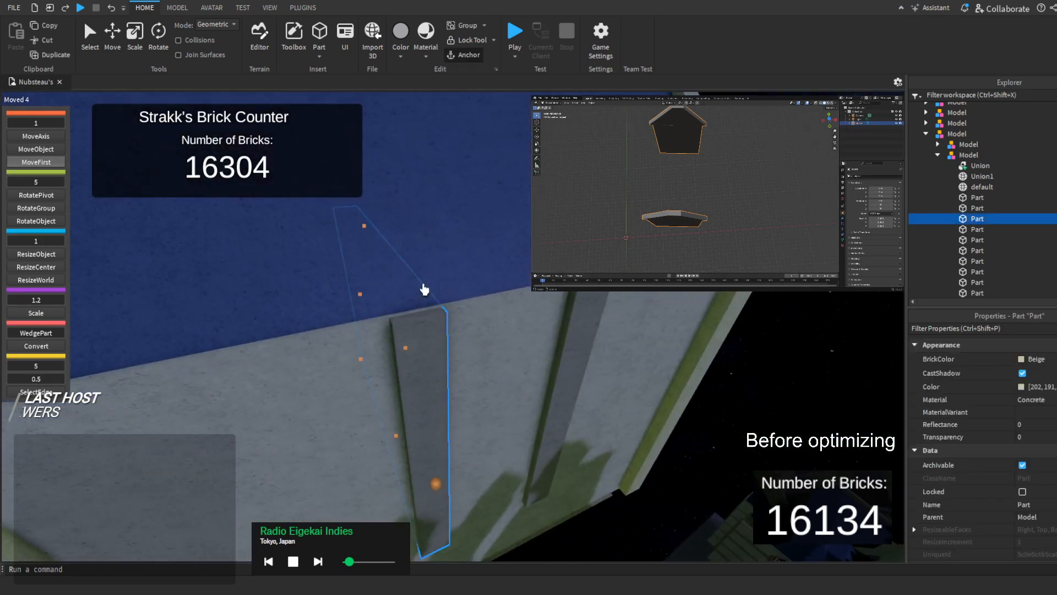
{"action": "key", "text": "s"}
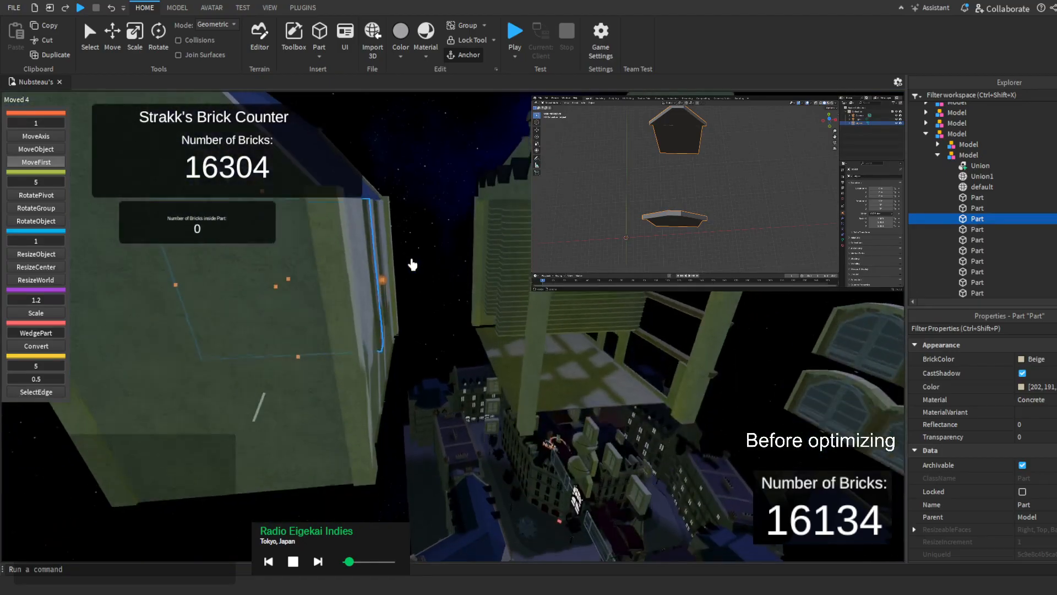
{"action": "key", "text": "w"}
{"action": "right_click_drag", "start_coordinate": [578, 318], "coordinate": [566, 350]}
{"action": "key", "text": "s"}
{"action": "key", "text": "w"}
{"action": "right_click_drag", "start_coordinate": [480, 280], "coordinate": [481, 280]}
{"action": "key", "text": "s"}
Select the two cashmere-coloured ridge cap parts at both ends of the roof
{"action": "left_click", "coordinate": [405, 281]}
{"action": "right_click_drag", "start_coordinate": [405, 281], "coordinate": [405, 281]}
{"action": "key", "text": "w"}
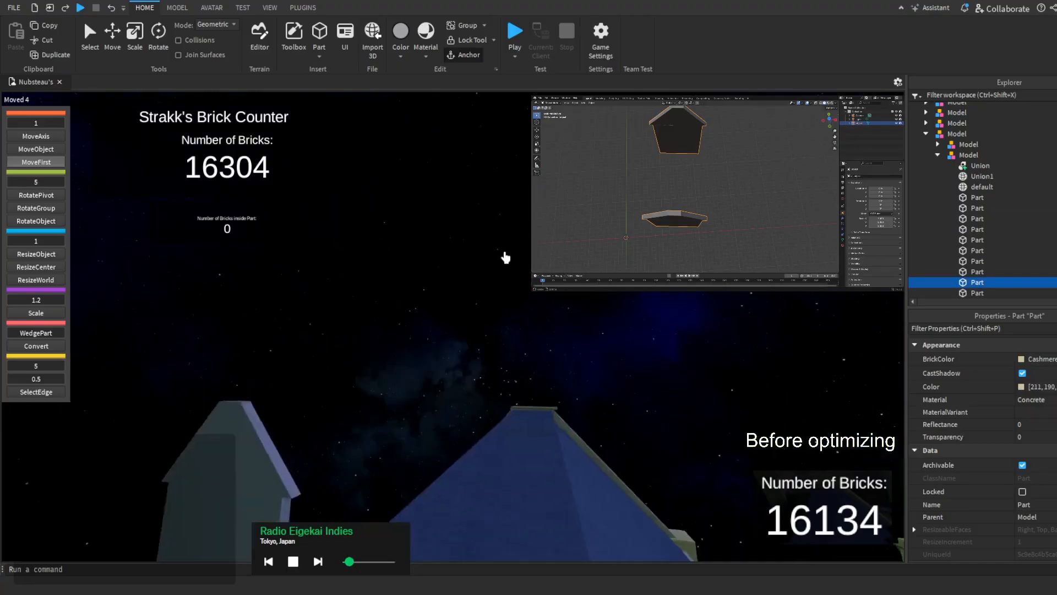
{"action": "right_click_drag", "start_coordinate": [508, 283], "coordinate": [509, 284]}
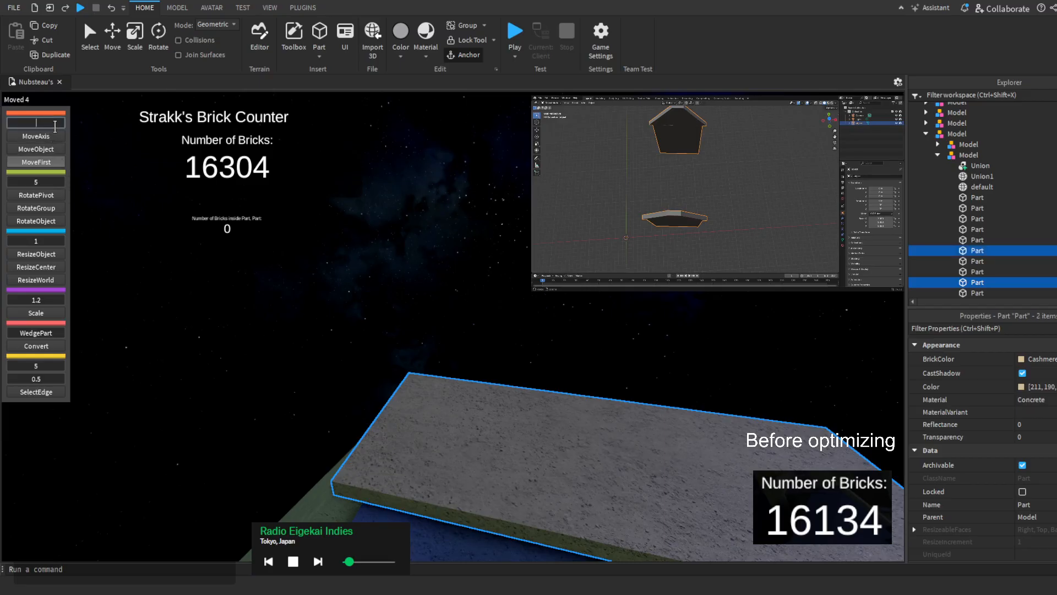
Shift both ridge caps sideways in 0.5-stud increments with MoveFirst
{"action": "key", "text": "s"}
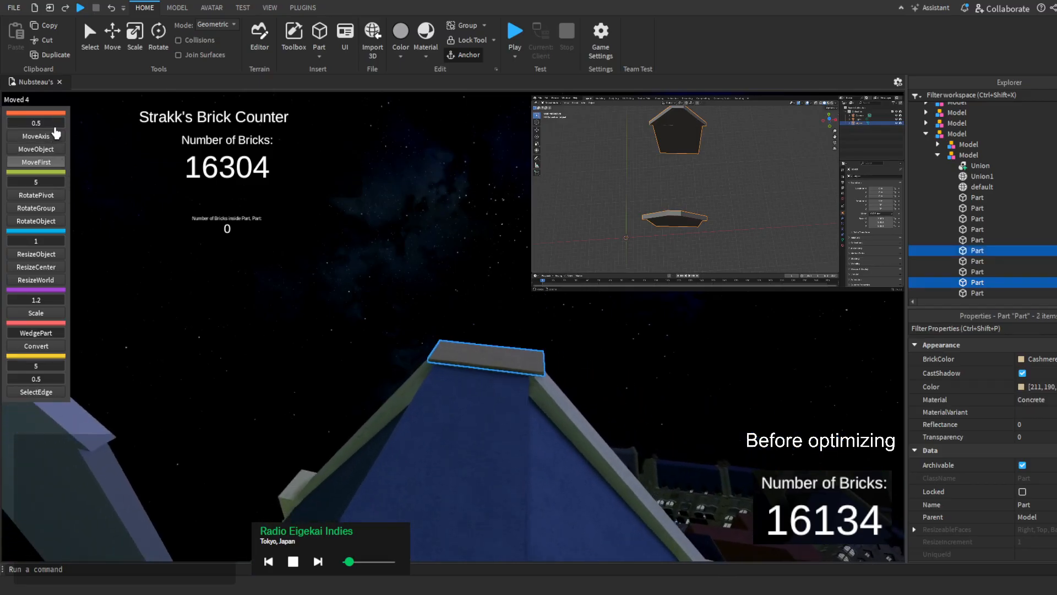
{"action": "key", "text": "s"}
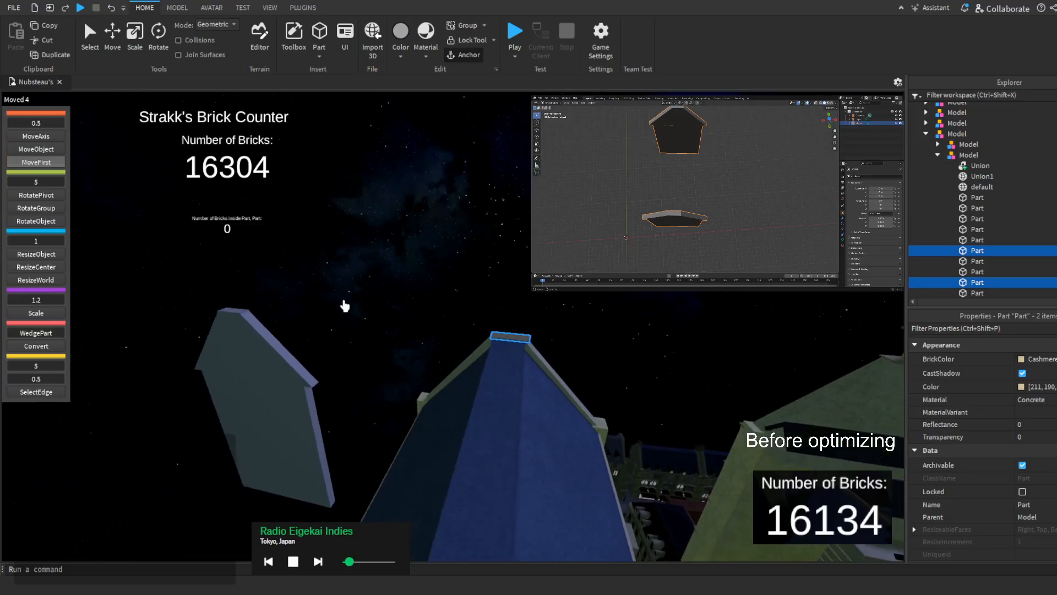
{"action": "key", "text": "s"}
{"action": "key", "text": "q"}
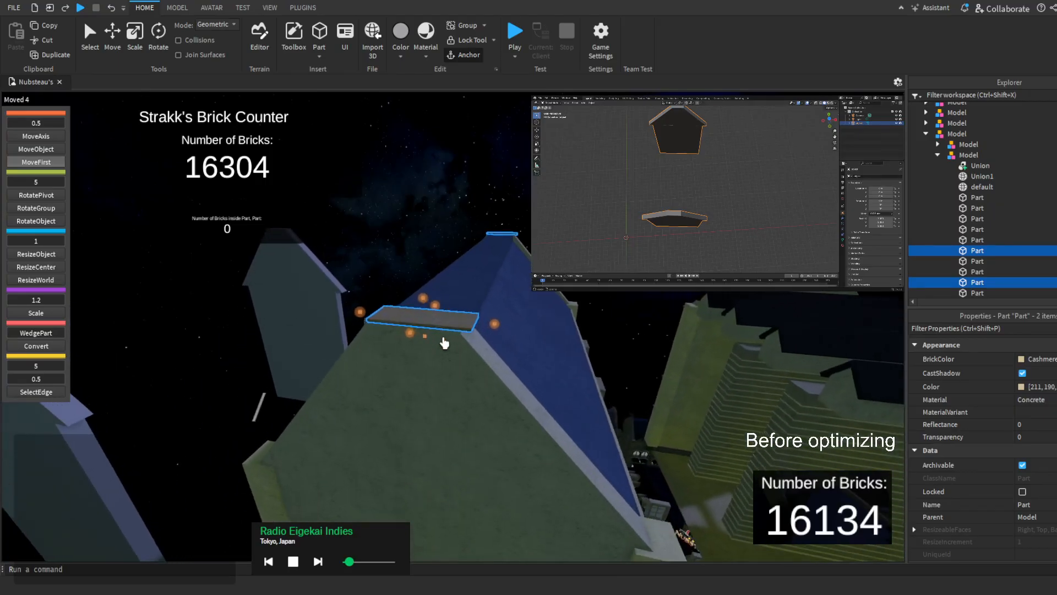
{"action": "key", "text": "w"}
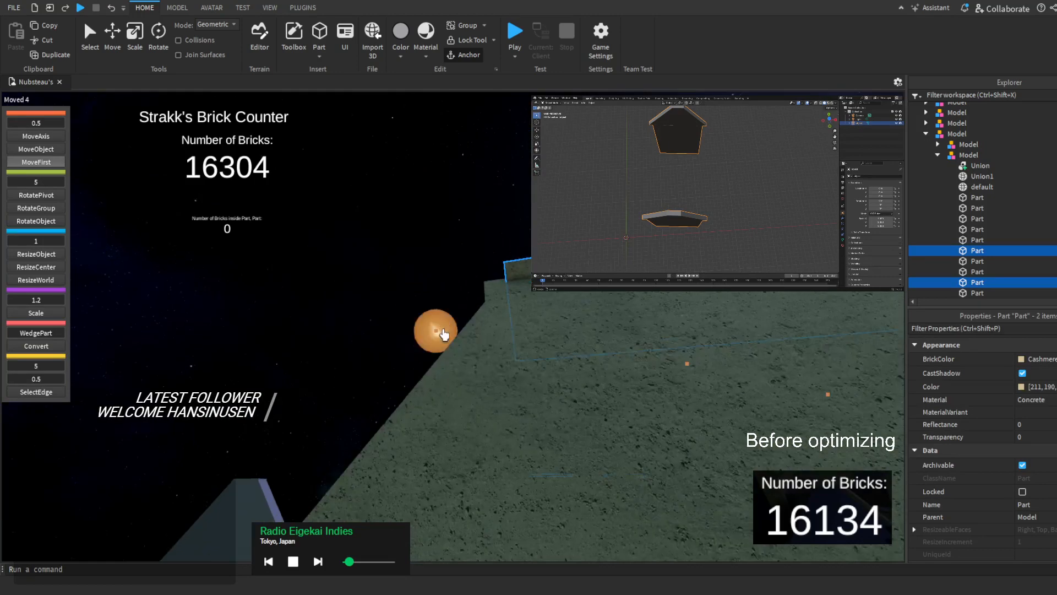
{"action": "right_click_drag", "start_coordinate": [415, 344], "coordinate": [414, 344]}
{"action": "key", "text": "d"}
{"action": "key", "text": "a"}
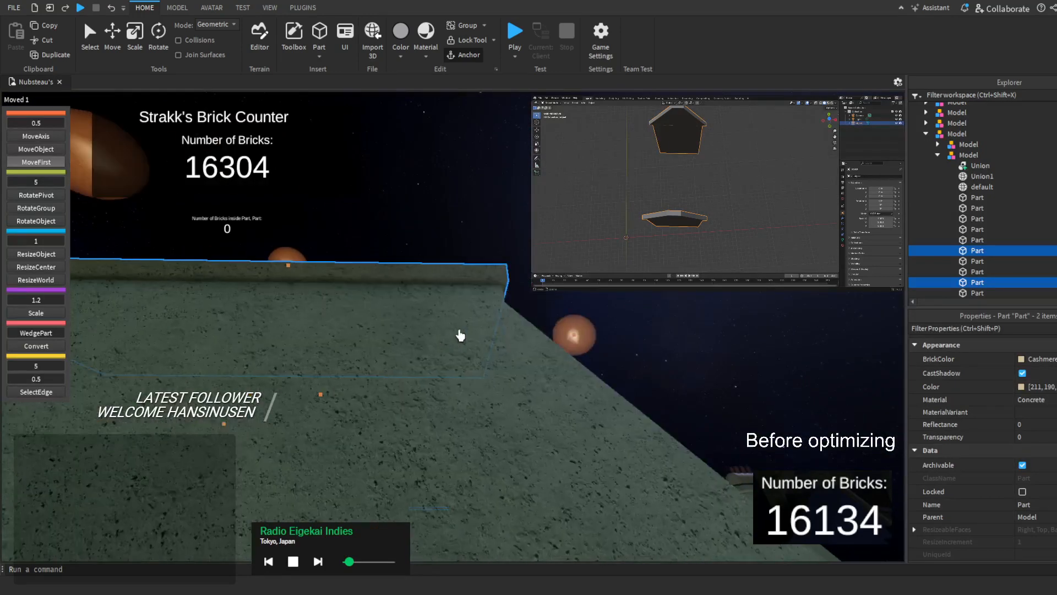
{"action": "key", "text": "a"}
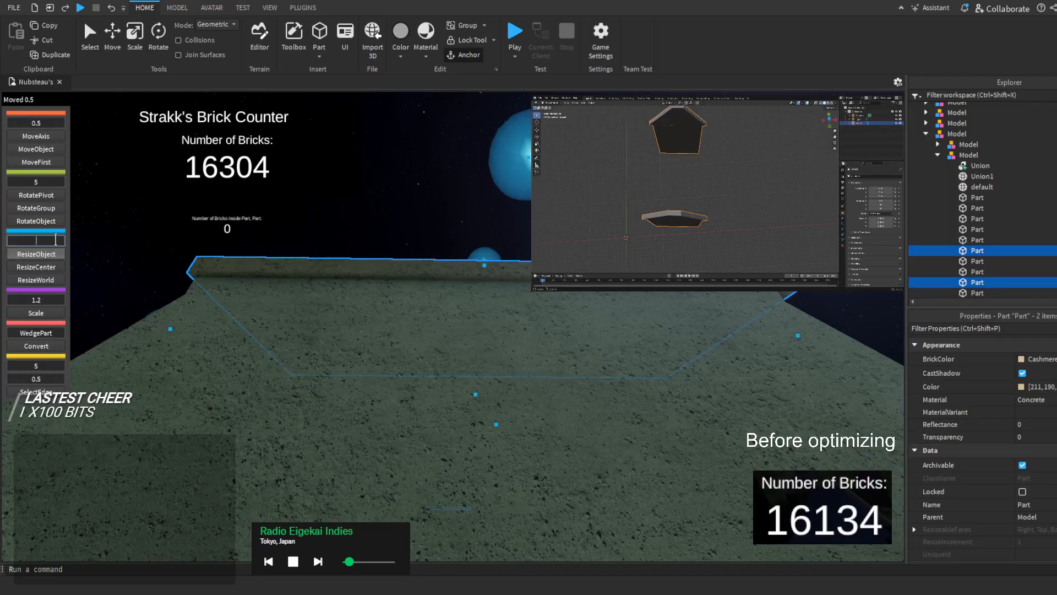
Resize both ridge caps by 0.5 stud at one end with ResizeObject
{"action": "key", "text": "d"}
{"action": "key", "text": "w"}
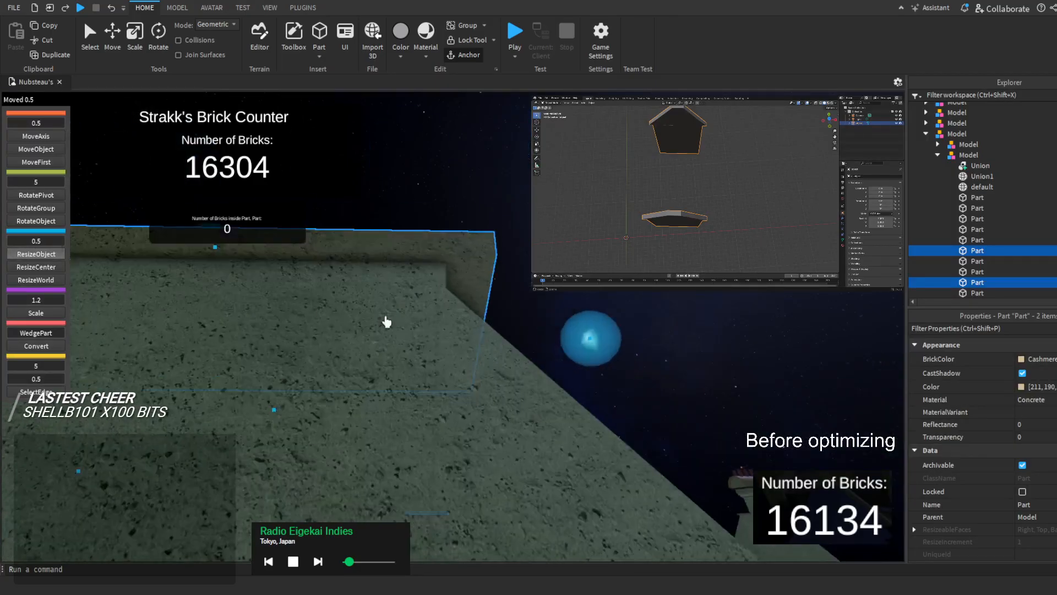
{"action": "left_click_drag", "start_coordinate": [565, 343], "coordinate": [564, 344]}
{"action": "key", "text": "s"}
Combine the two ridge cap parts into a single union, and select the existing plastic Union of detached gable shapes
{"action": "right_click_drag", "start_coordinate": [564, 345], "coordinate": [565, 345]}
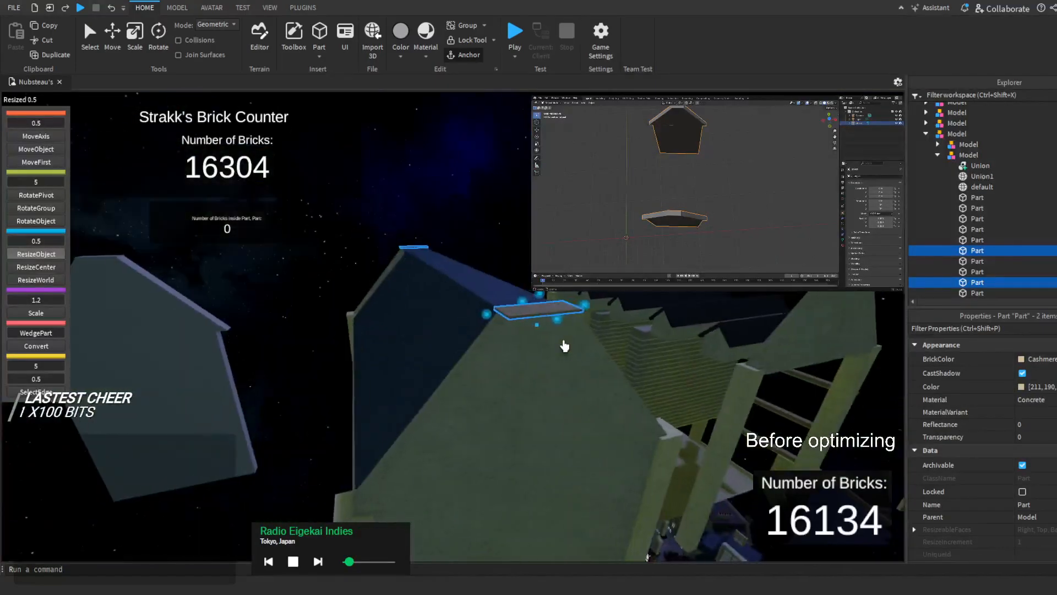
{"action": "key", "text": "a"}
{"action": "key", "text": "d"}
{"action": "key", "text": "d"}
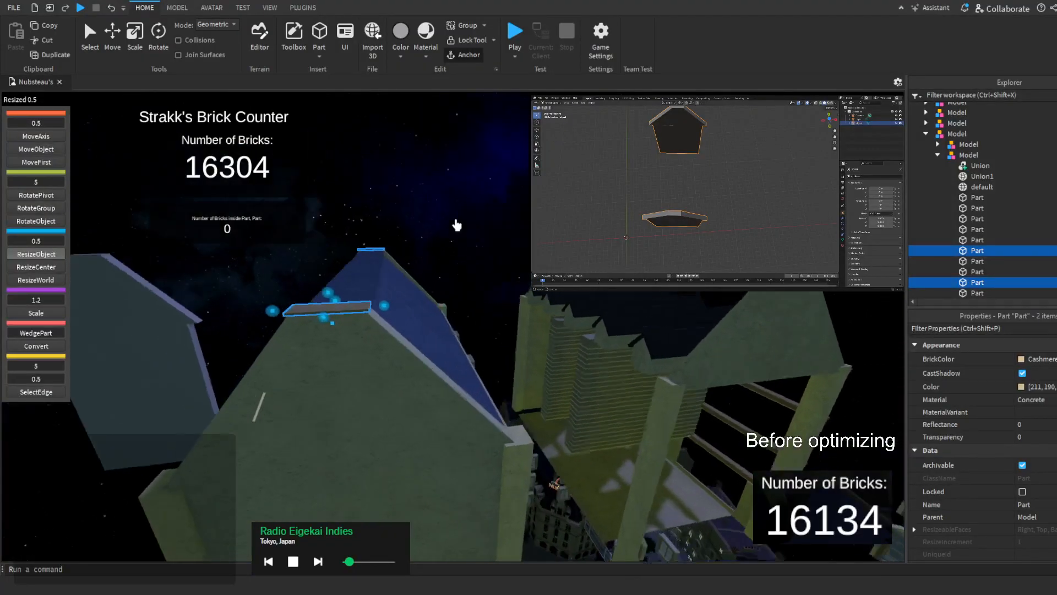
{"action": "right_click_drag", "start_coordinate": [457, 225], "coordinate": [439, 230]}
{"action": "key", "text": "d"}
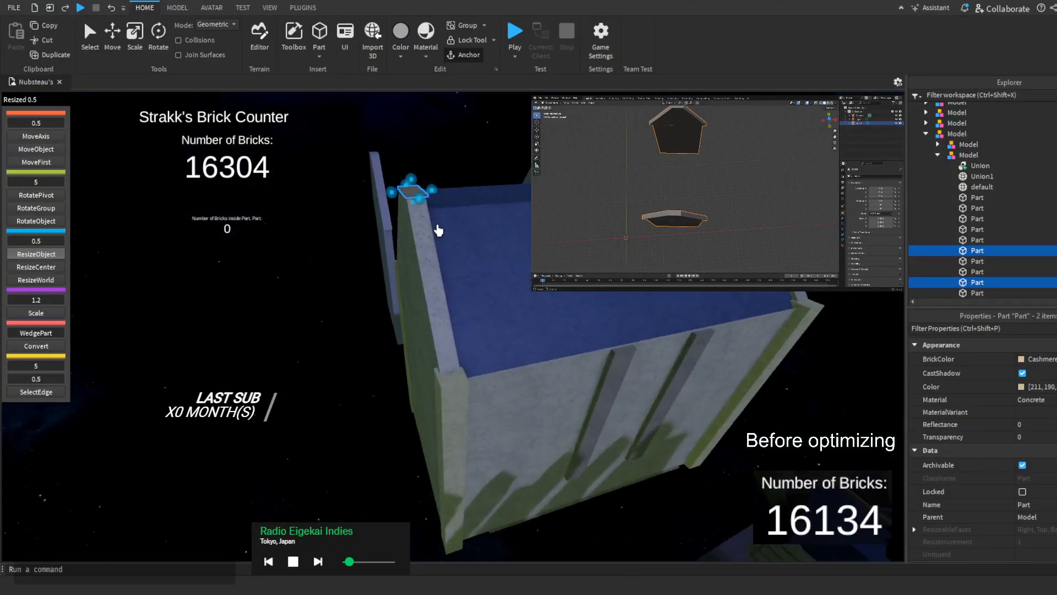
{"action": "key", "text": "q"}
{"action": "key", "text": "e"}
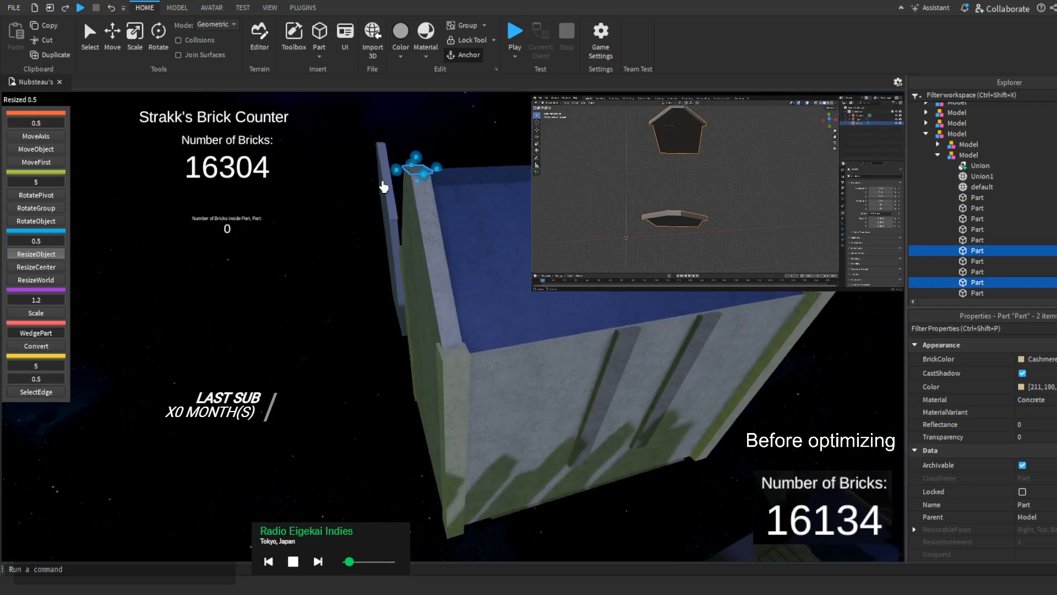
{"action": "right_click_drag", "start_coordinate": [376, 179], "coordinate": [375, 178]}
{"action": "key", "text": "a"}
{"action": "key", "text": "w"}
{"action": "key", "text": "a"}
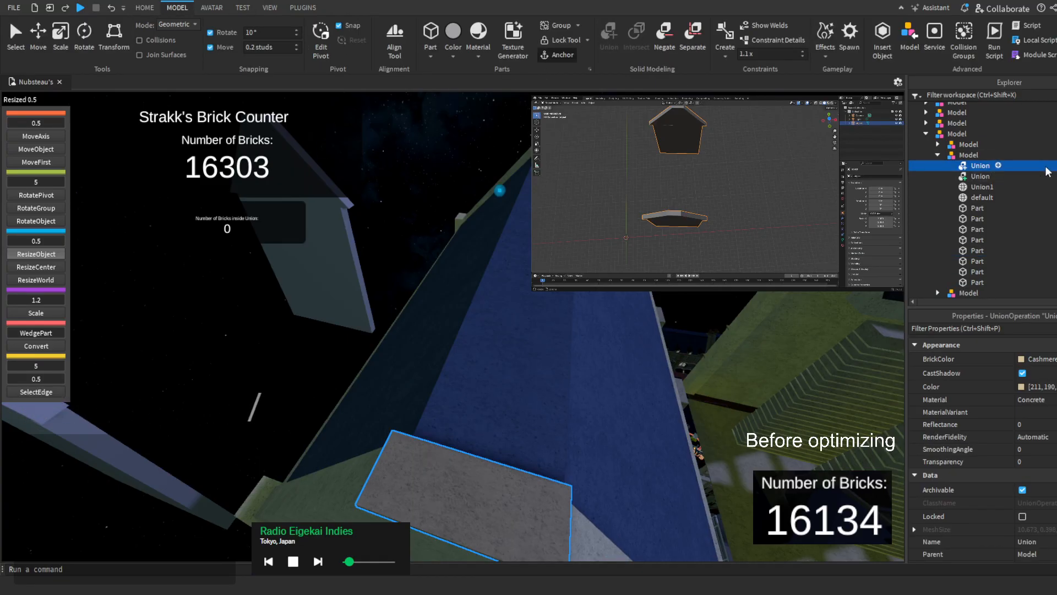
{"action": "left_click", "coordinate": [1049, 177]}
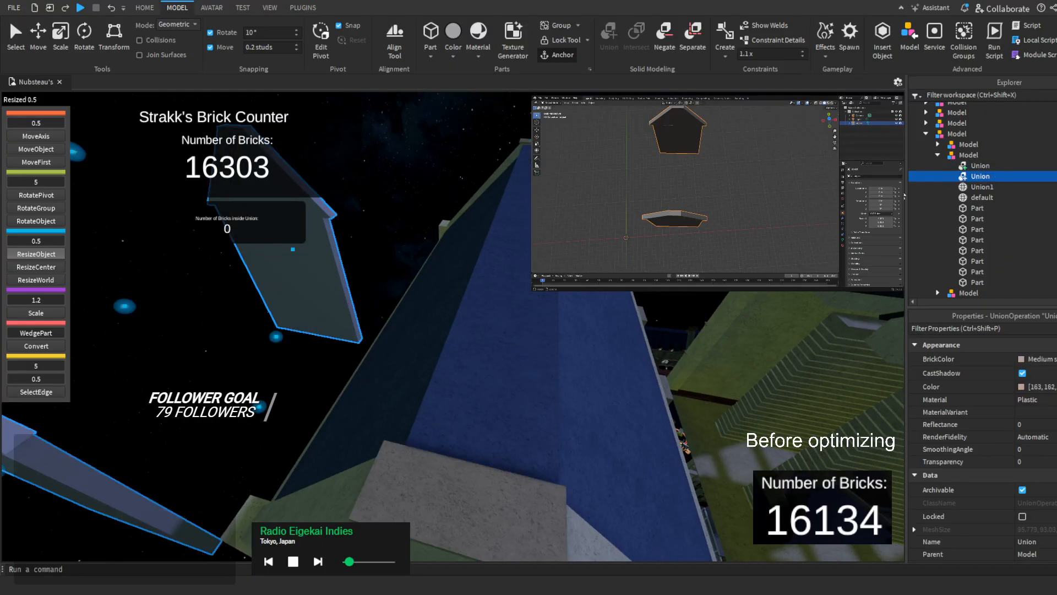
Delete the plastic union of detached gable shapes and select the cashmere-coloured ridge cap union
{"action": "key", "text": "f"}
{"action": "key", "text": "Delete"}
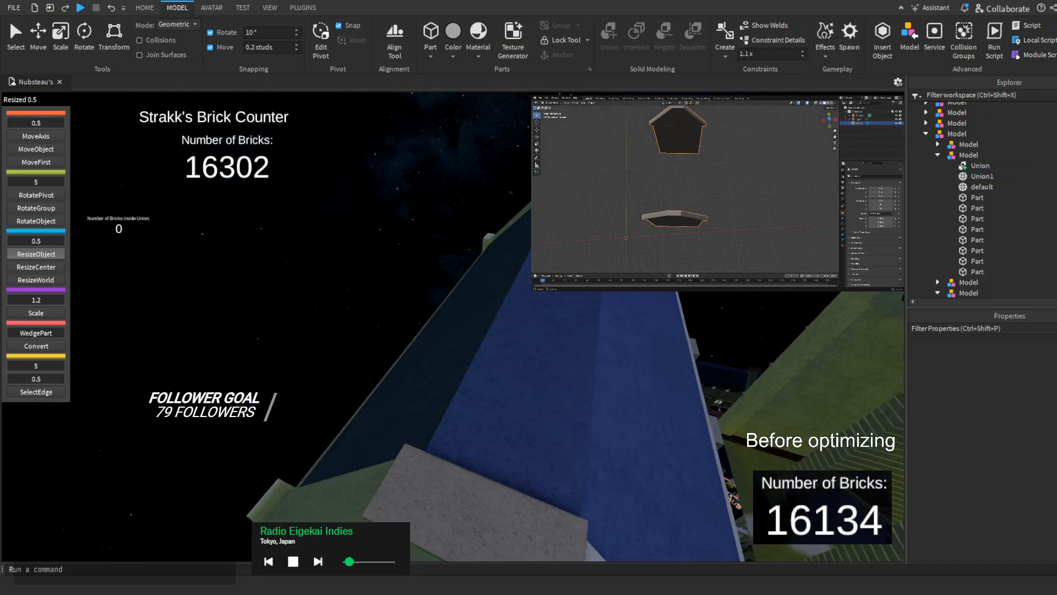
{"action": "key", "text": "s"}
{"action": "key", "text": "a"}
{"action": "key", "text": "q"}
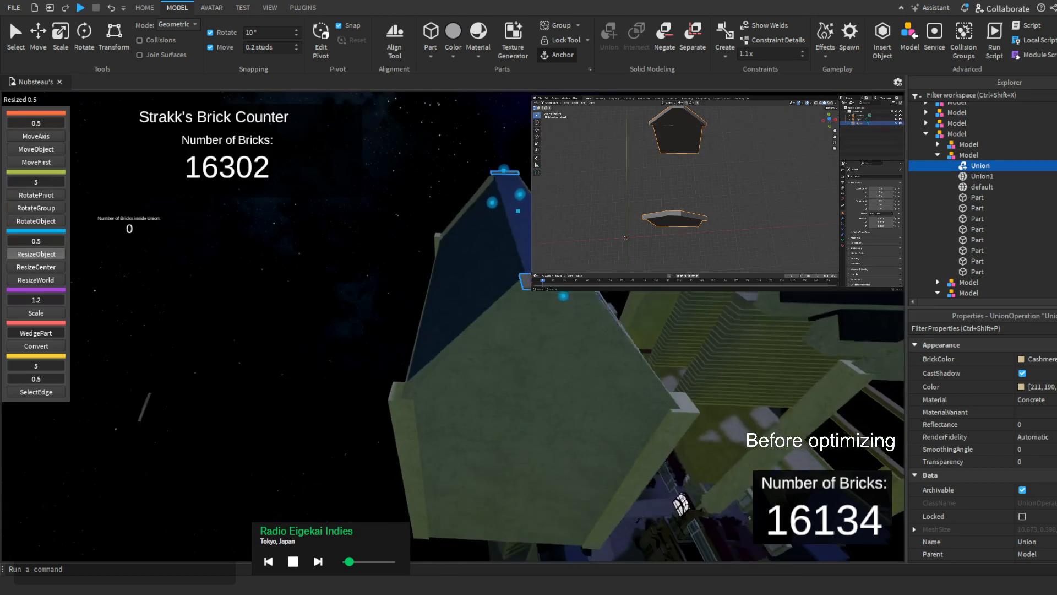
Import the ridge cap mesh into the workspace as the optimize model
{"action": "key", "text": "d"}
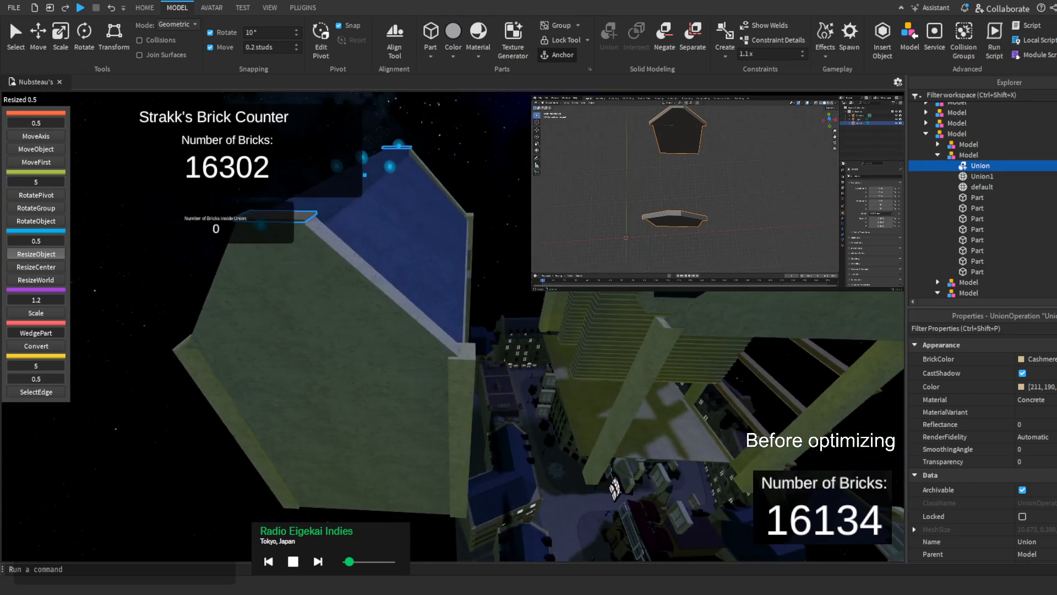
{"action": "key", "text": "d"}
{"action": "right_click_drag", "start_coordinate": [451, 330], "coordinate": [446, 308]}
{"action": "key", "text": "a"}
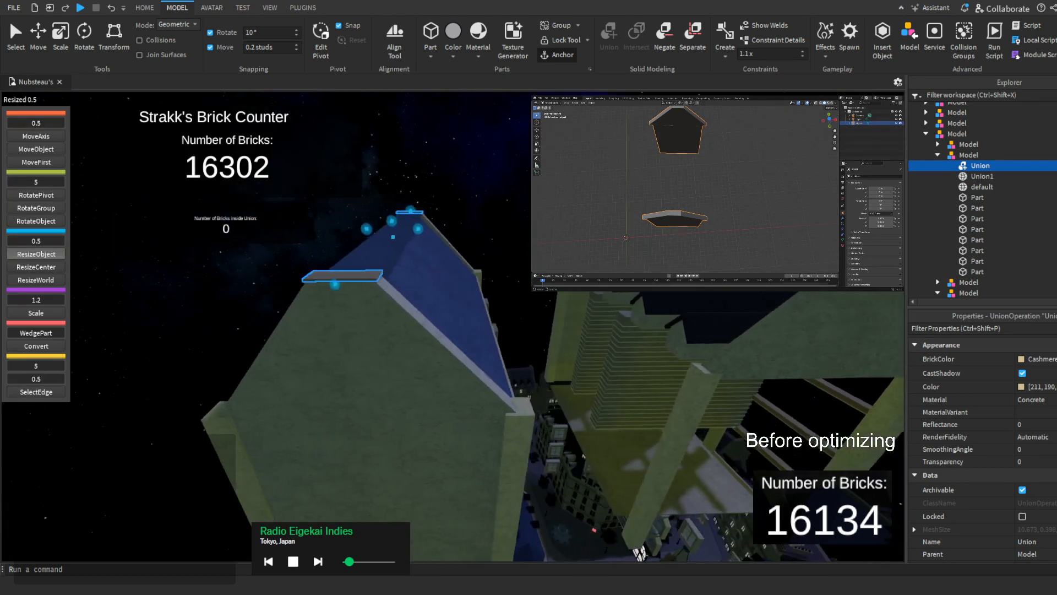
{"action": "key", "text": "w"}
{"action": "key", "text": "e"}
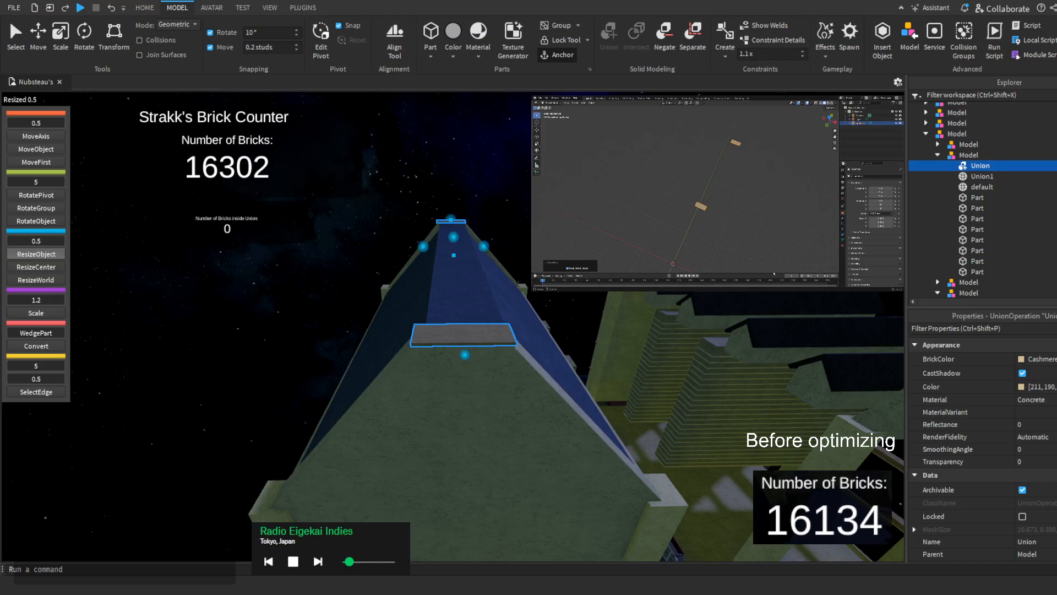
{"action": "right_click_drag", "start_coordinate": [545, 310], "coordinate": [542, 299]}
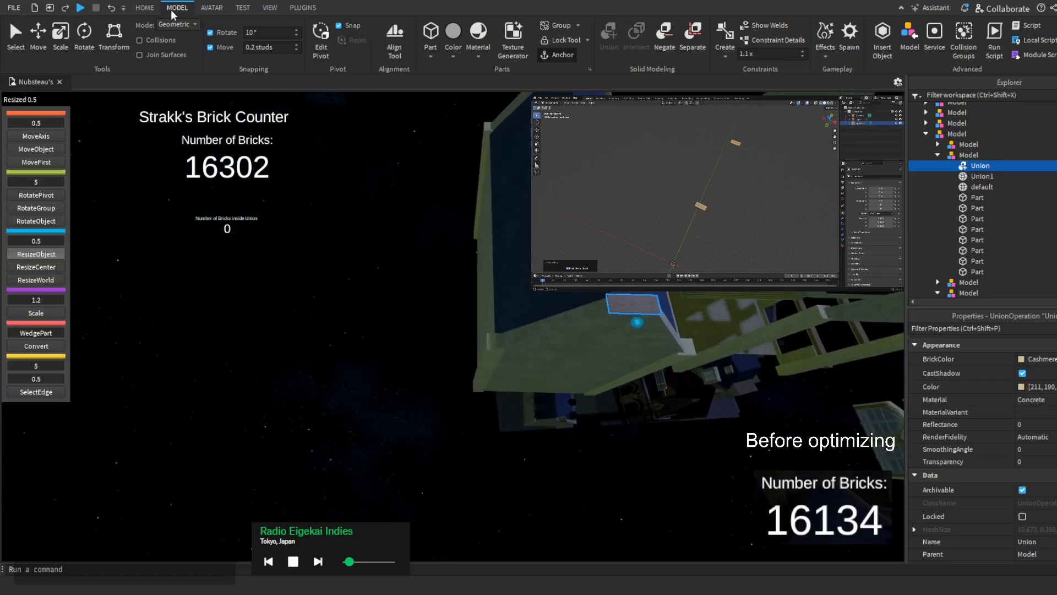
{"action": "left_click", "coordinate": [145, 8]}
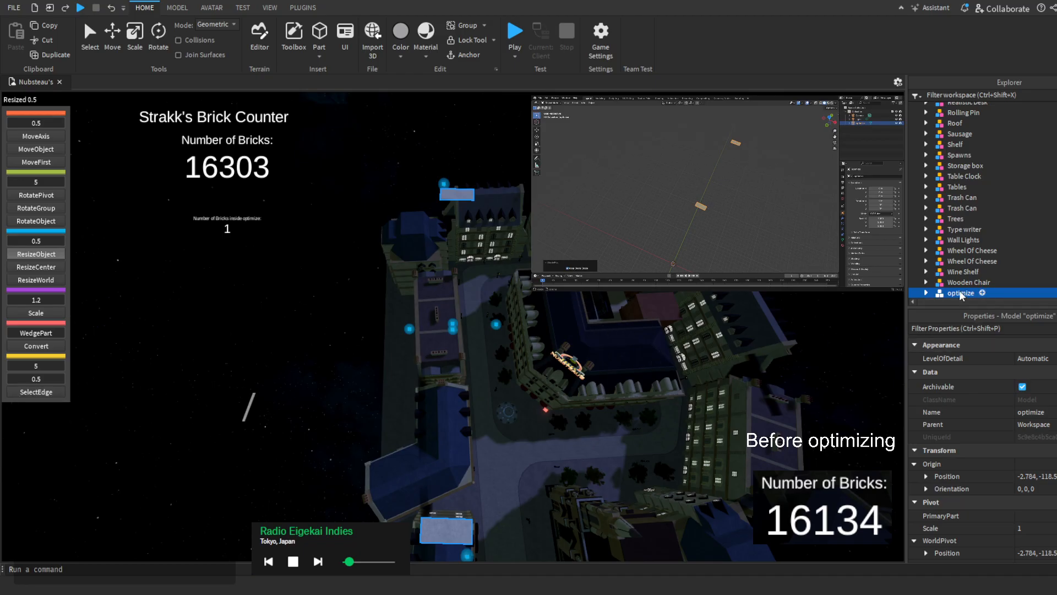
Move the imported optimize model into the inner Model that holds the roof parts
{"action": "key", "text": "ctrl+c"}
{"action": "right_click_drag", "start_coordinate": [760, 352], "coordinate": [518, 214]}
{"action": "key", "text": "w"}
{"action": "key", "text": "w"}
{"action": "key", "text": "w"}
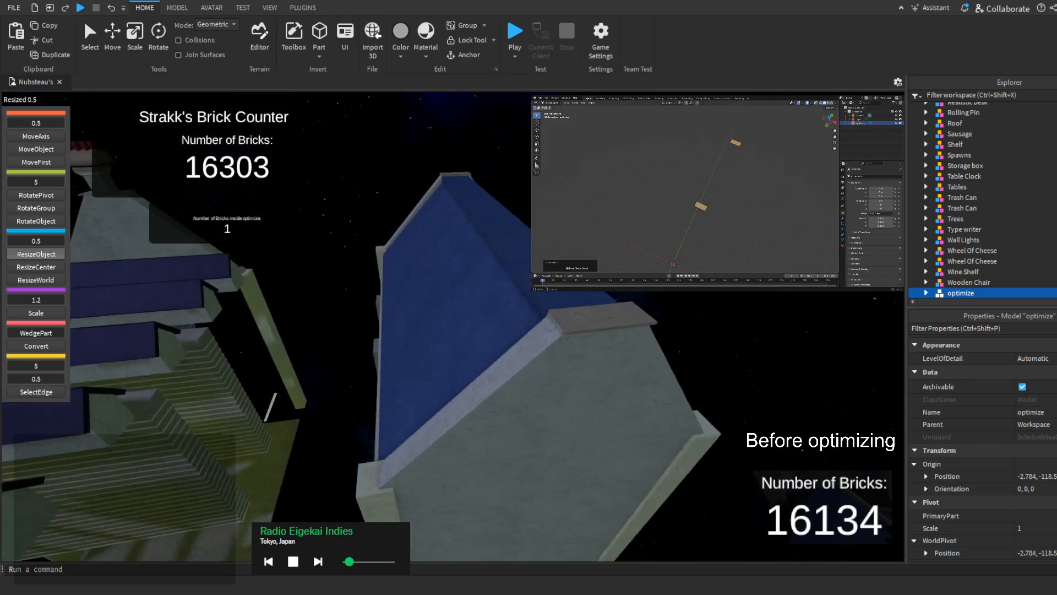
{"action": "left_click", "coordinate": [625, 313]}
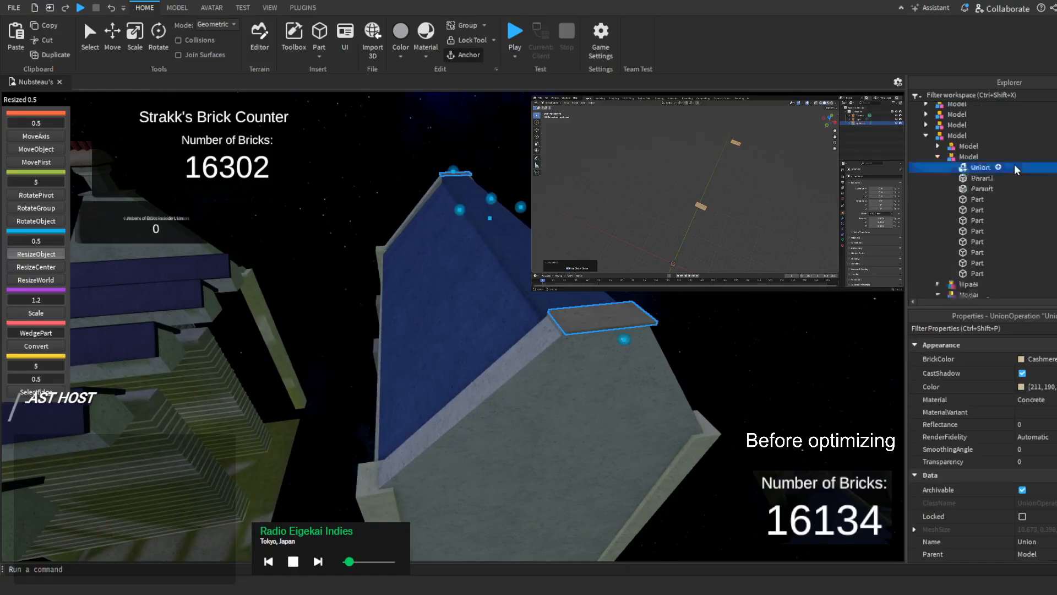
{"action": "left_click", "coordinate": [1025, 186]}
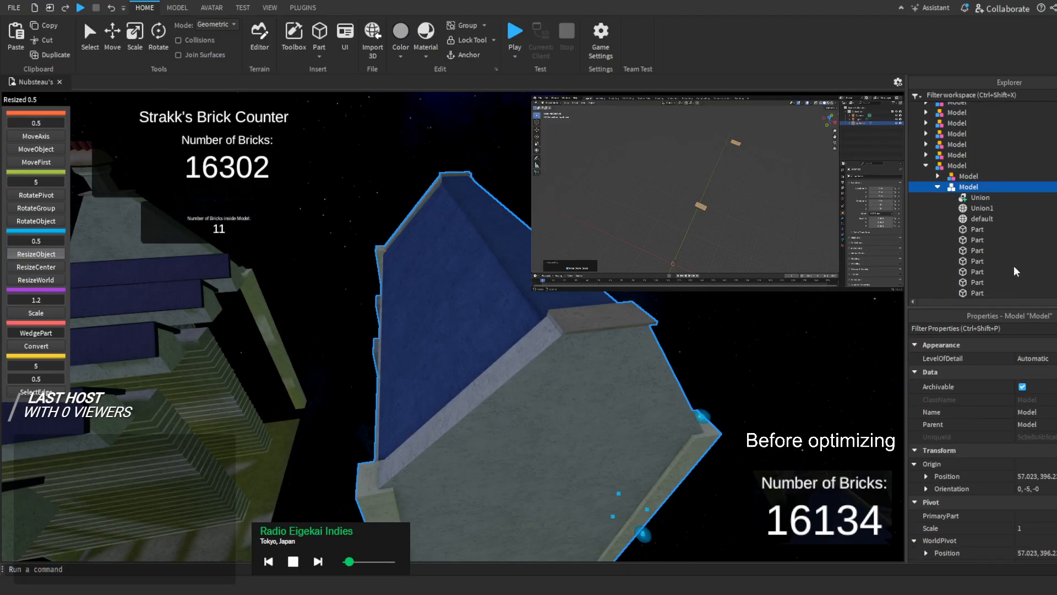
{"action": "key", "text": "ctrl+shift+v"}
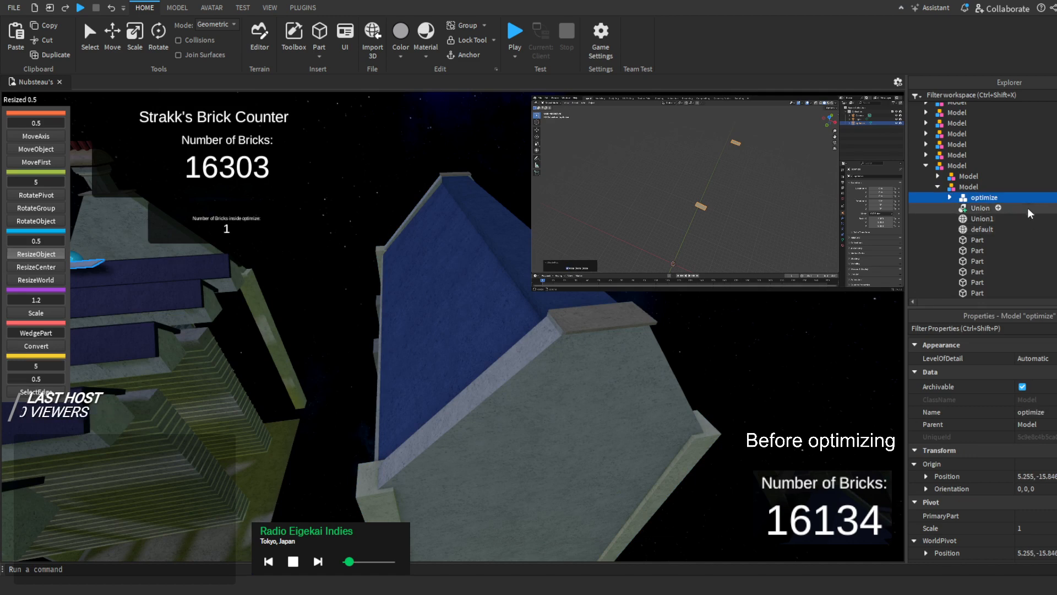
Ungroup the optimize model so its mesh sits directly in the roof's Model
{"action": "left_click", "coordinate": [1029, 206]}
{"action": "left_click", "coordinate": [969, 197]}
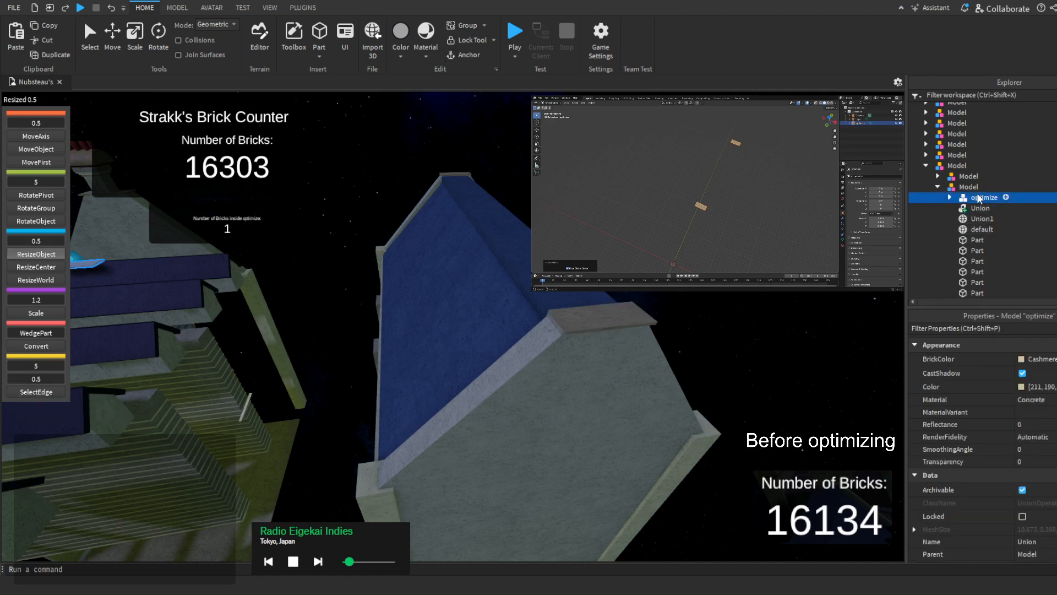
{"action": "key", "text": "ctrl+u"}
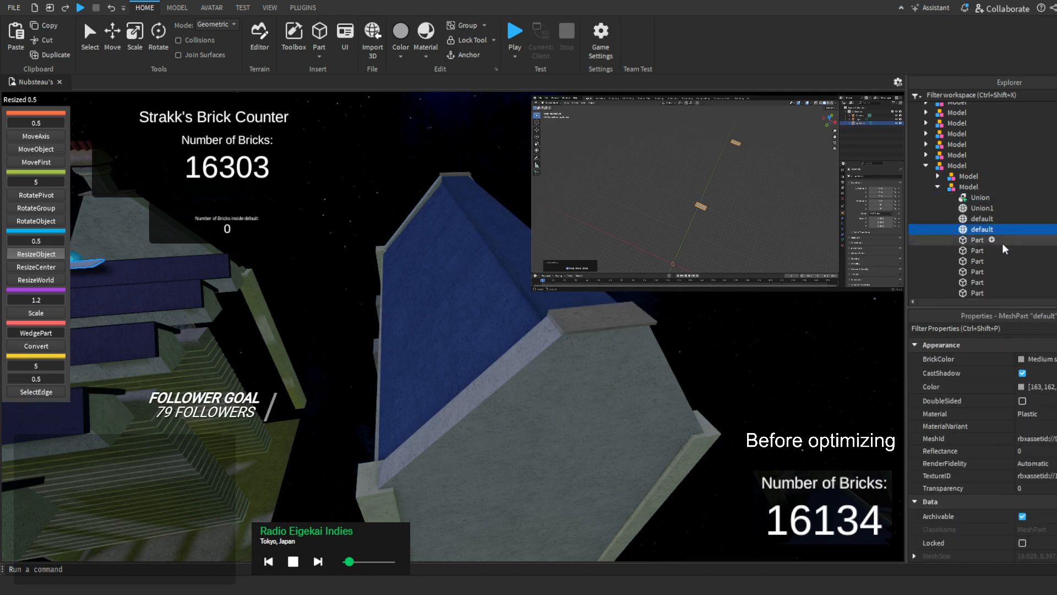
Copy the ridge cap union's orientation of -0, 175, 0.001 onto the imported mesh
{"action": "left_click", "coordinate": [1017, 219]}
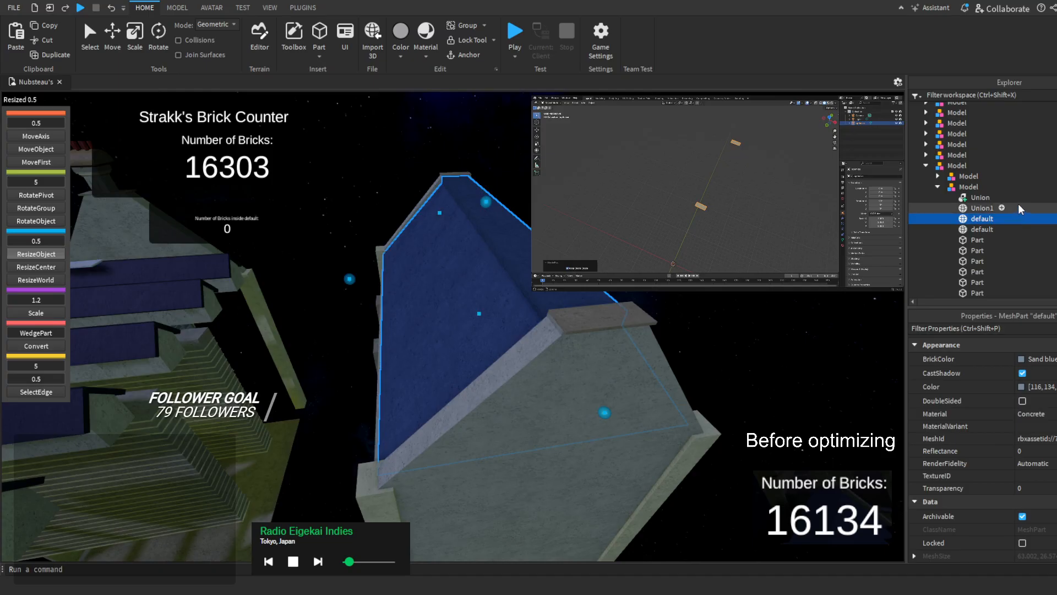
{"action": "left_click", "coordinate": [1018, 198]}
{"action": "scroll", "coordinate": [1035, 413], "scroll_direction": "down", "scroll_amount": 5}
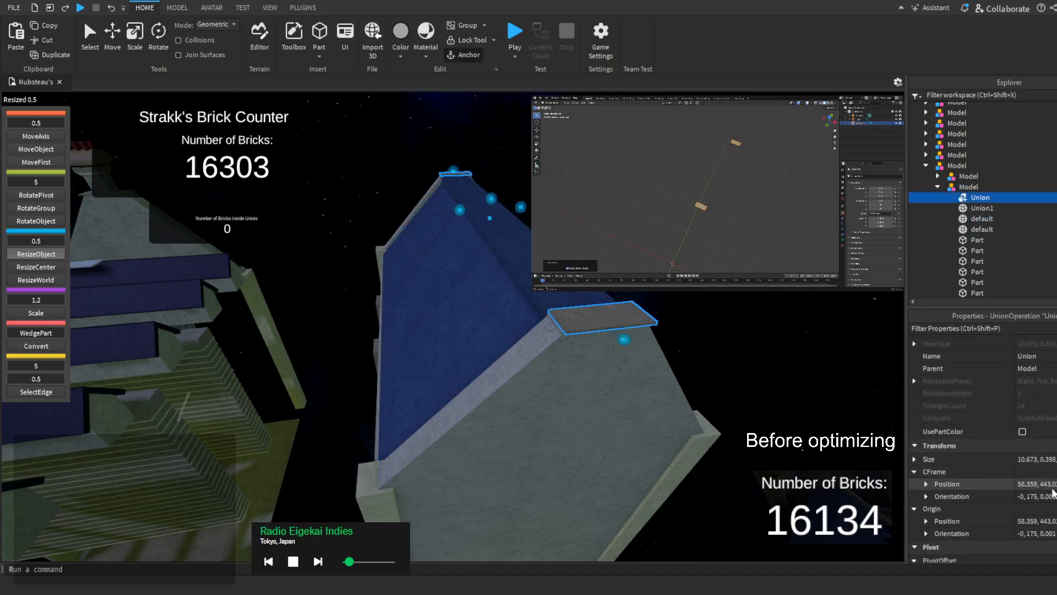
{"action": "left_click", "coordinate": [1045, 496]}
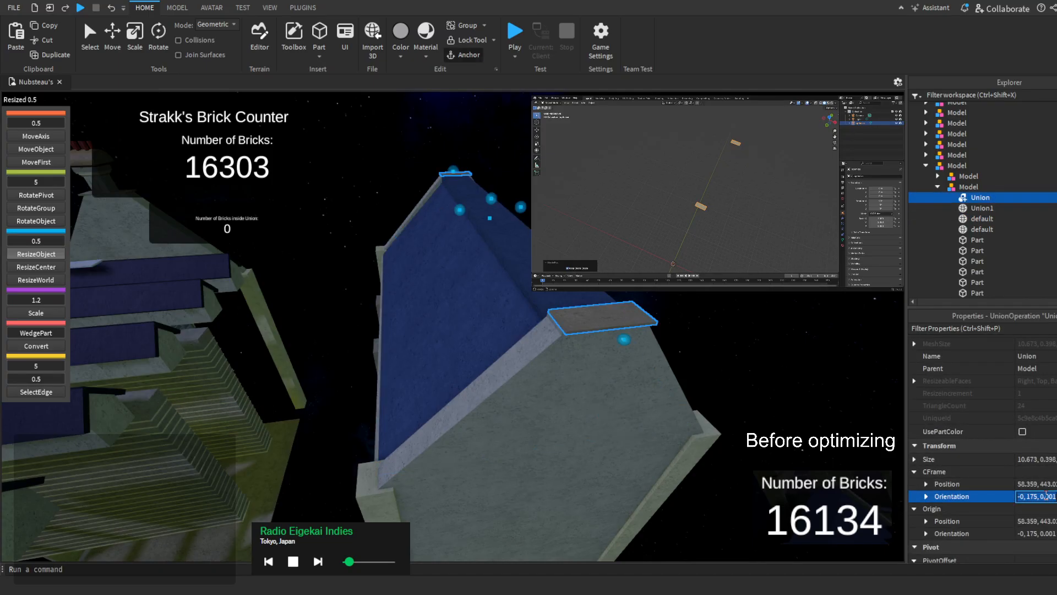
{"action": "left_click", "coordinate": [1046, 229]}
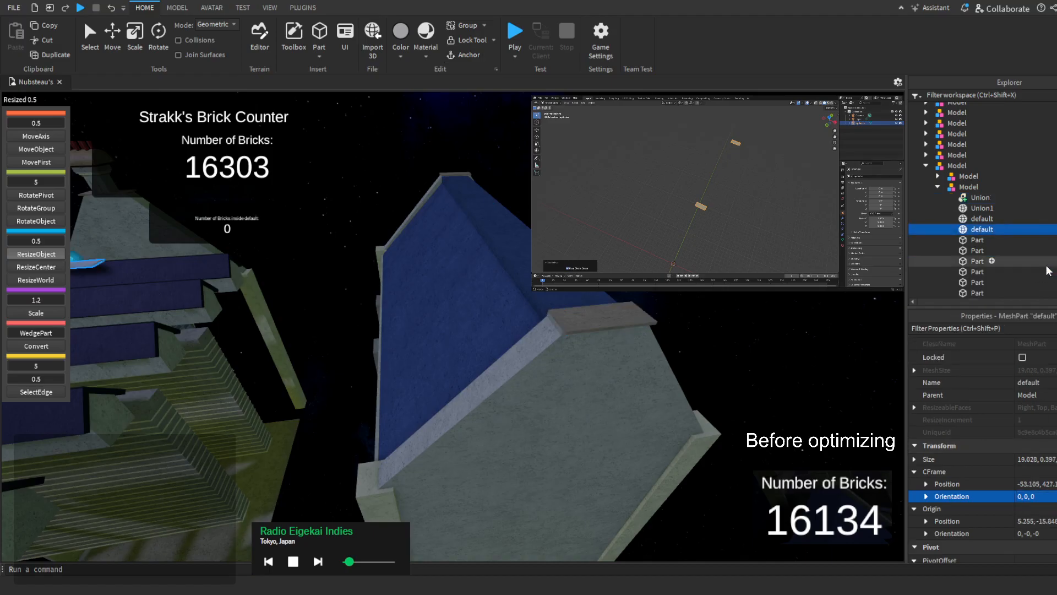
{"action": "left_click", "coordinate": [1032, 496]}
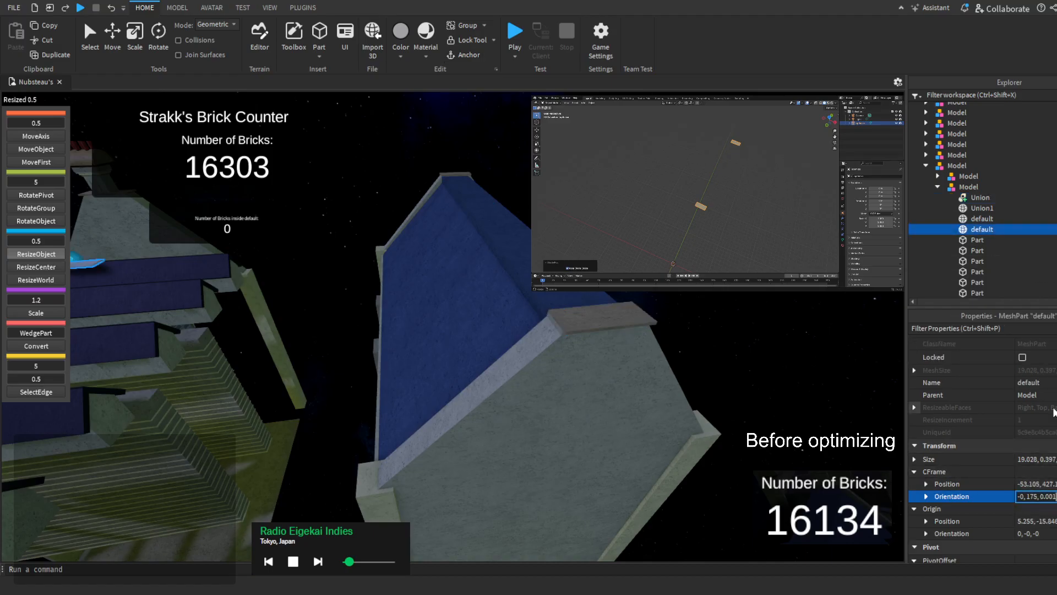
Copy the ridge cap union's position onto the imported mesh
{"action": "left_click", "coordinate": [1032, 197]}
{"action": "left_click", "coordinate": [1035, 483]}
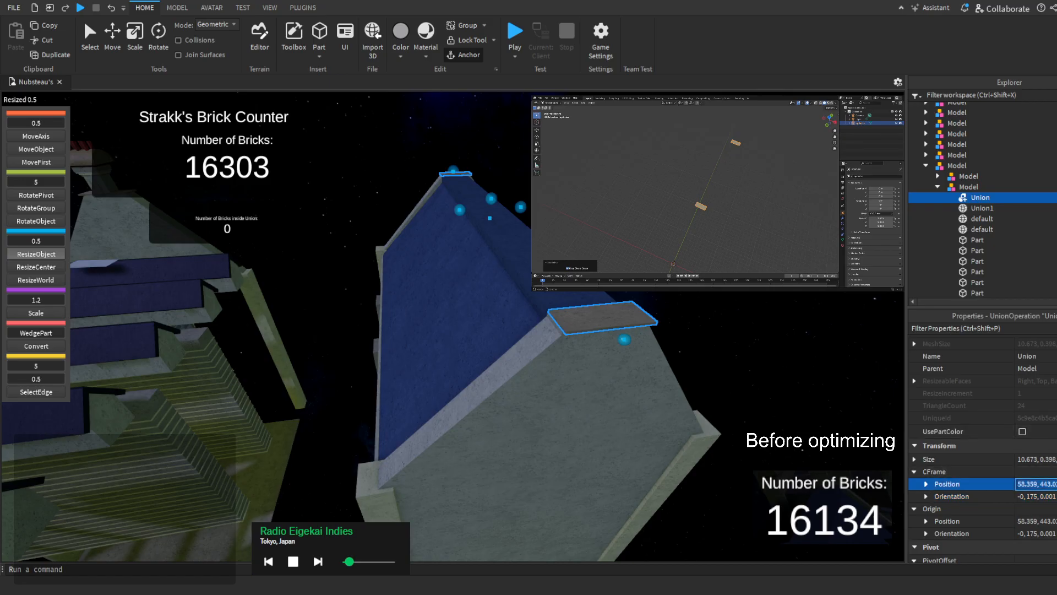
{"action": "left_click", "coordinate": [1032, 229]}
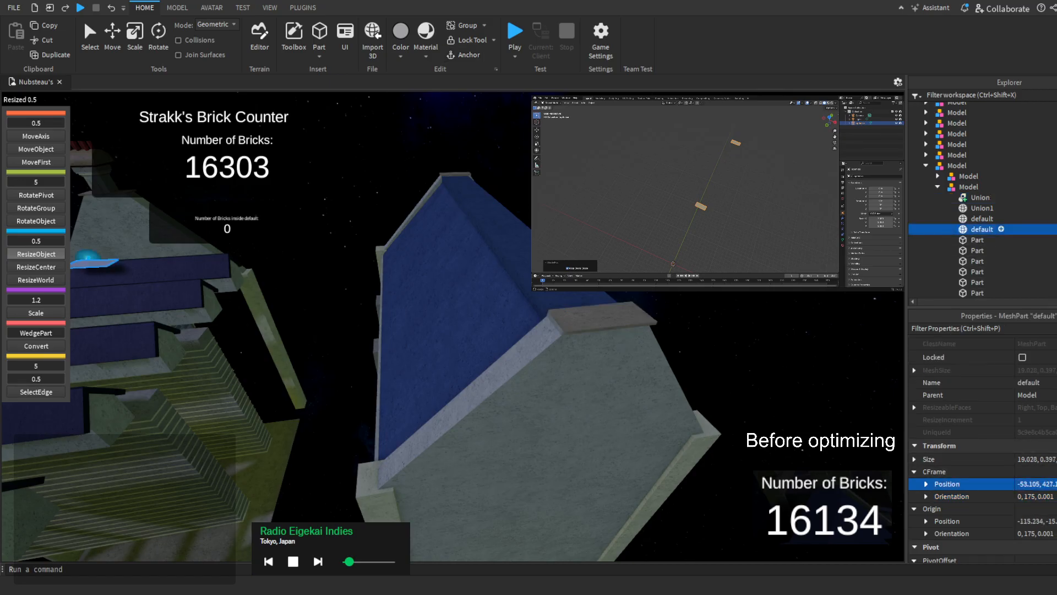
{"action": "left_click", "coordinate": [1035, 484]}
{"action": "key", "text": "Return"}
Rotate the imported mesh by 5 degrees about the vertical axis with RotatePivot to line it up with the ridge caps
{"action": "mouse_move", "coordinate": [589, 332]}
{"action": "right_mouse_down"}
{"action": "mouse_move", "coordinate": [580, 325]}
{"action": "mouse_move", "coordinate": [659, 359]}
{"action": "mouse_move", "coordinate": [595, 325]}
{"action": "right_mouse_up"}
{"action": "key", "text": "e"}
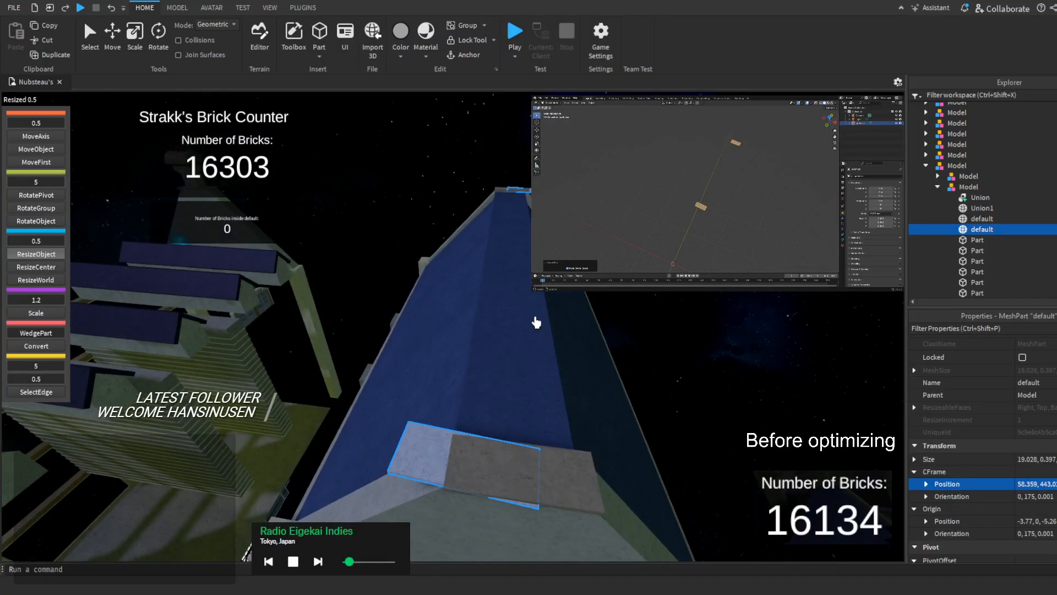
{"action": "left_click", "coordinate": [38, 199]}
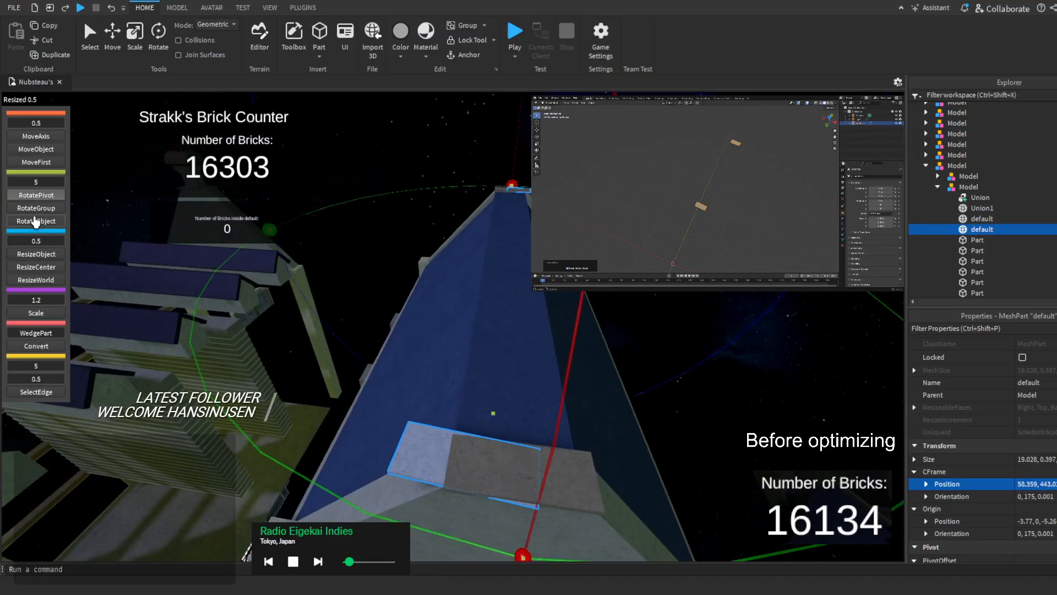
{"action": "right_click_drag", "start_coordinate": [394, 330], "coordinate": [398, 324]}
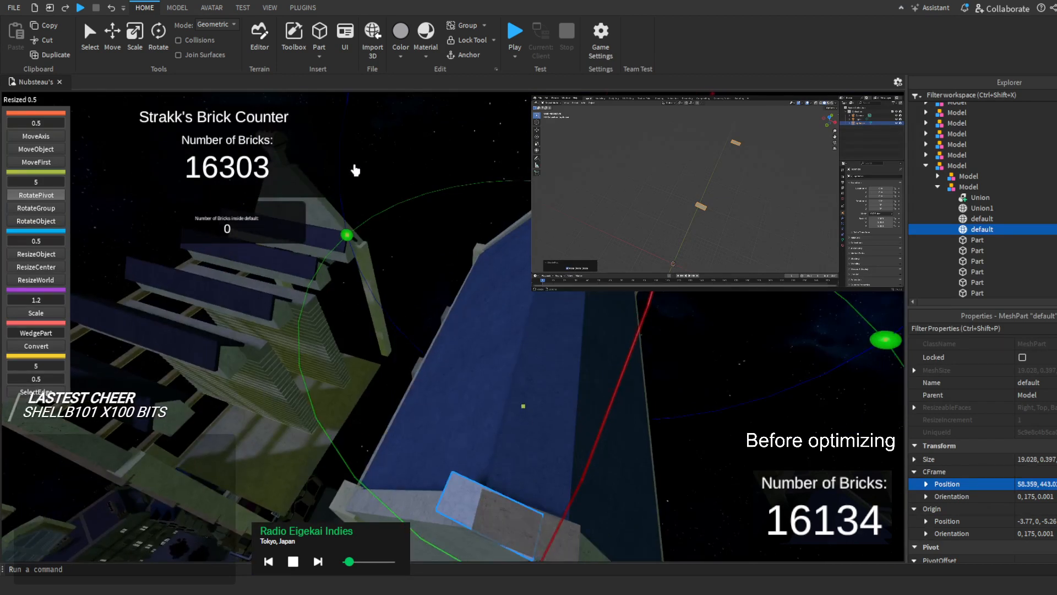
{"action": "left_click_drag", "start_coordinate": [347, 235], "coordinate": [324, 249]}
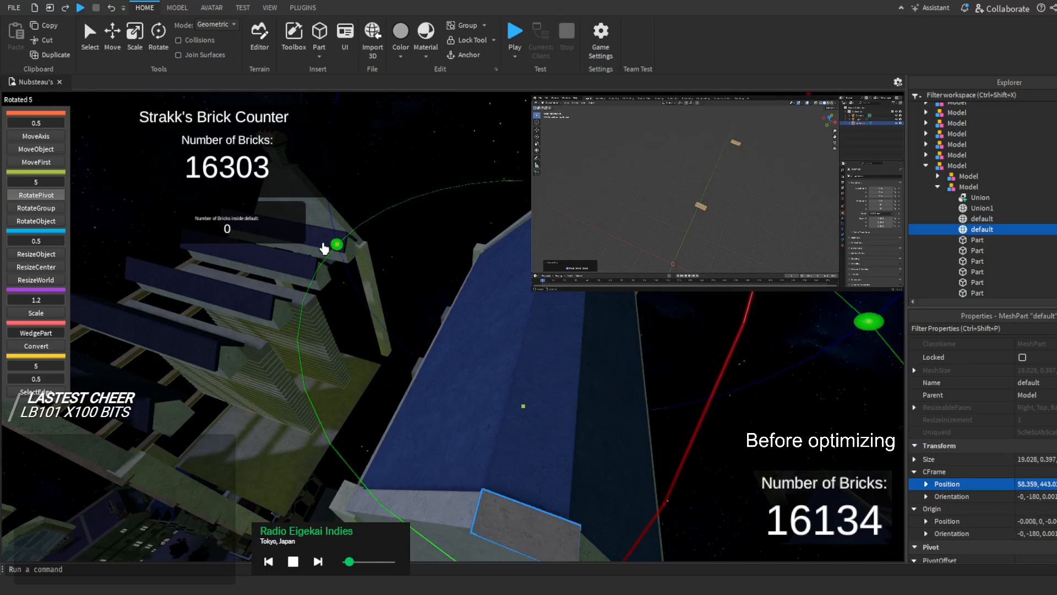
Delete the imported ridge cap mesh from the roof's Model
{"action": "right_click_drag", "start_coordinate": [324, 249], "coordinate": [649, 494]}
{"action": "key", "text": "Delete"}
{"action": "key", "text": "w"}
{"action": "key", "text": "w"}
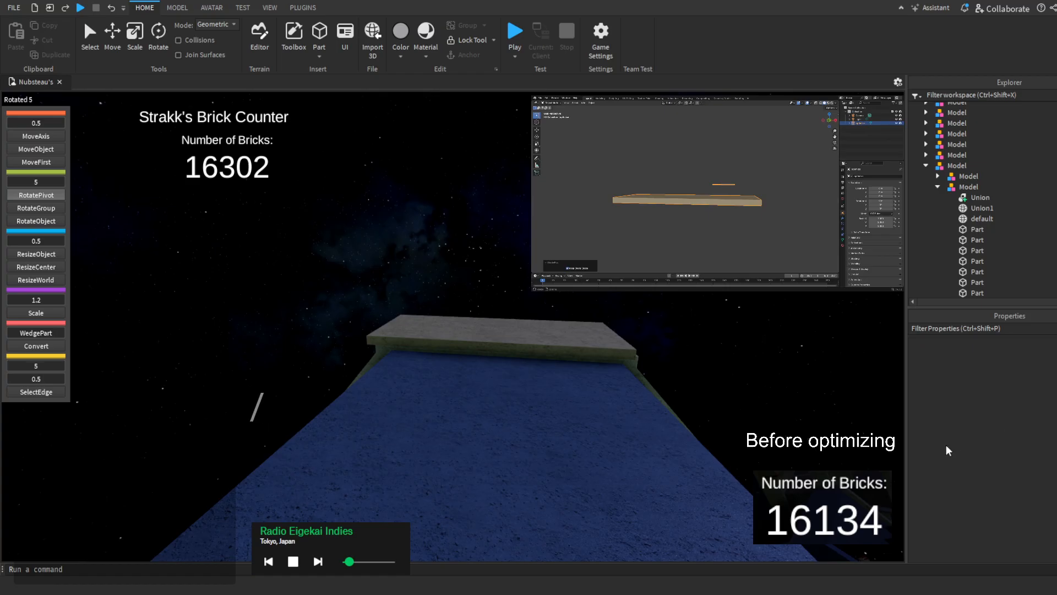
Import the ridge cap mesh again as the optimize model and lower it 395.5 studs with MoveFirst
{"action": "right_click_drag", "start_coordinate": [595, 403], "coordinate": [596, 403]}
{"action": "key", "text": "s"}
{"action": "key", "text": "w"}
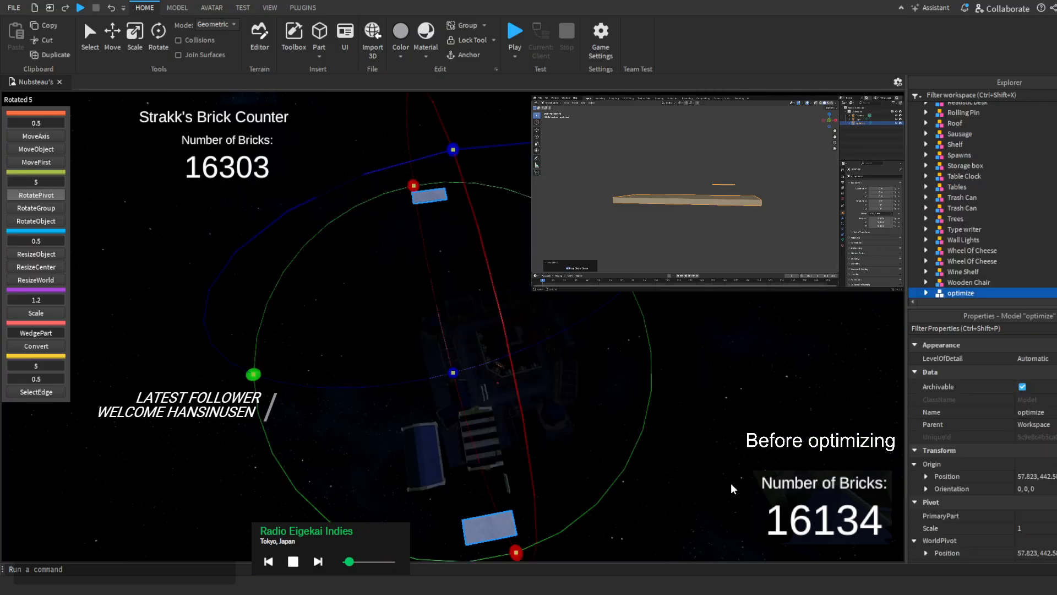
{"action": "right_click_drag", "start_coordinate": [650, 330], "coordinate": [460, 330]}
{"action": "left_click", "coordinate": [58, 163]}
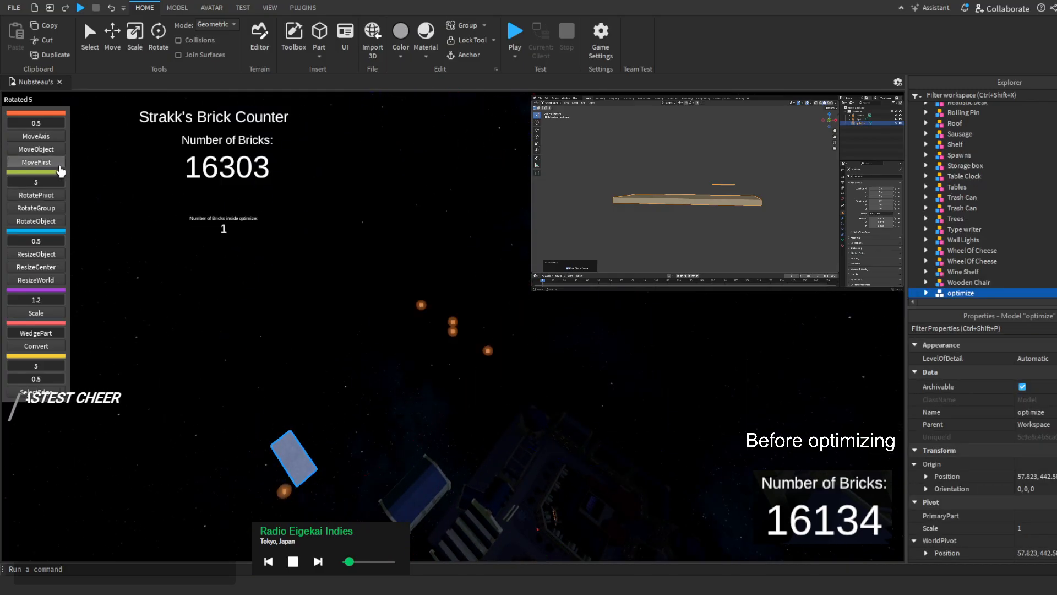
{"action": "left_click_drag", "start_coordinate": [454, 325], "coordinate": [435, 374]}
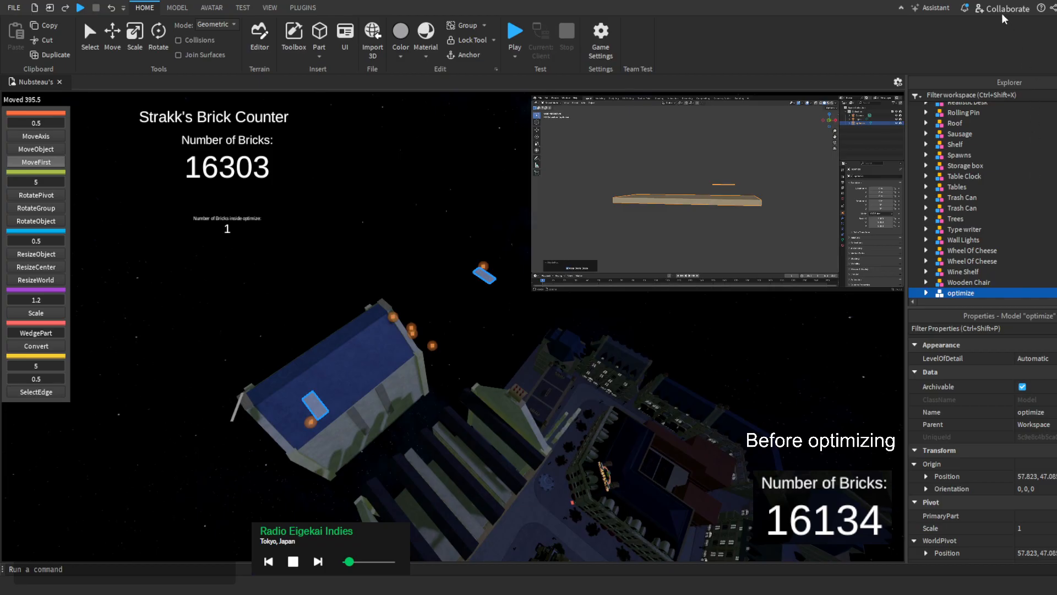
Move the newly imported optimize model into the roof's inner Model and ungroup it
{"action": "right_click_drag", "start_coordinate": [496, 322], "coordinate": [474, 311]}
{"action": "key", "text": "Delete"}
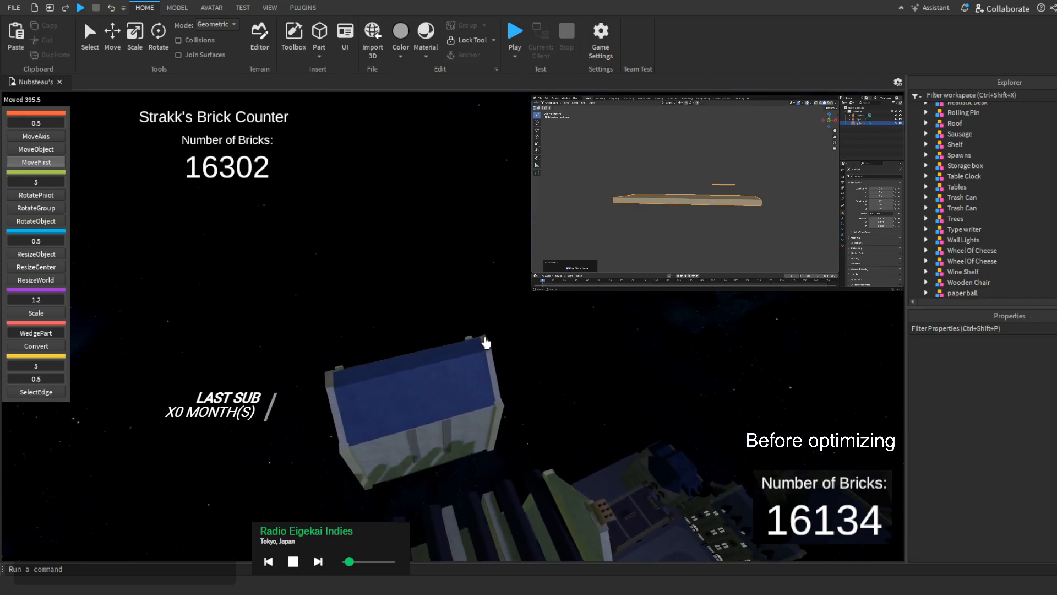
{"action": "left_click", "coordinate": [483, 337]}
{"action": "scroll", "coordinate": [977, 170], "scroll_direction": "up", "scroll_amount": 2}
{"action": "left_click", "coordinate": [967, 159]}
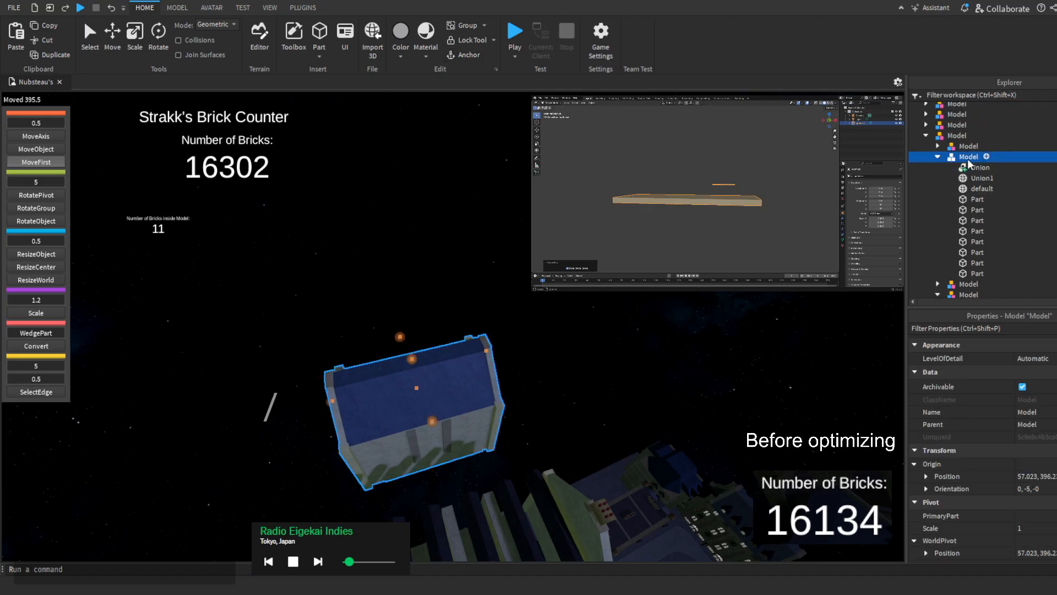
{"action": "key", "text": "ctrl+z"}
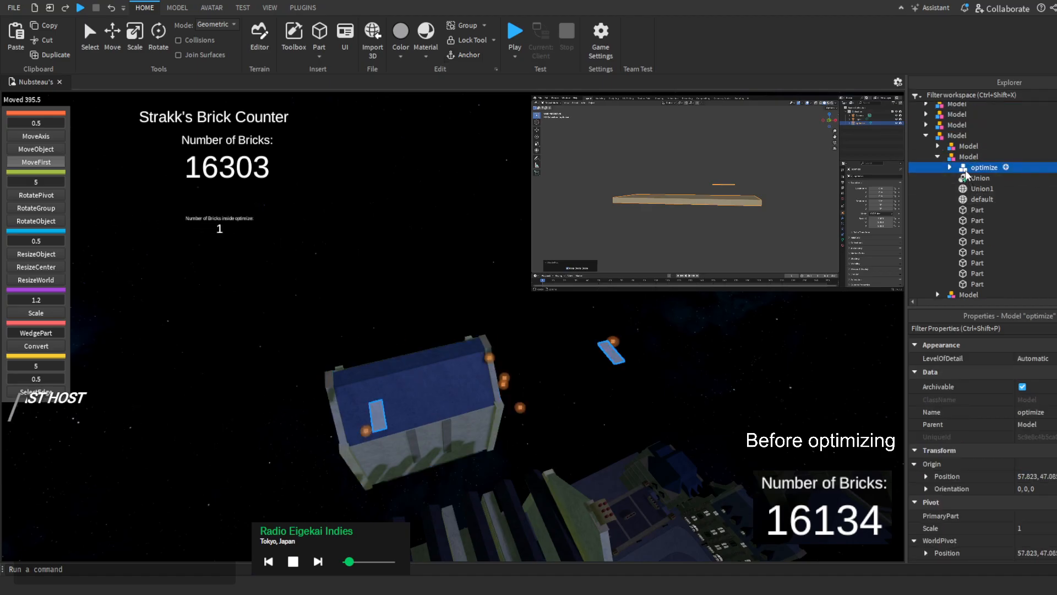
{"action": "key", "text": "ctrl+u"}
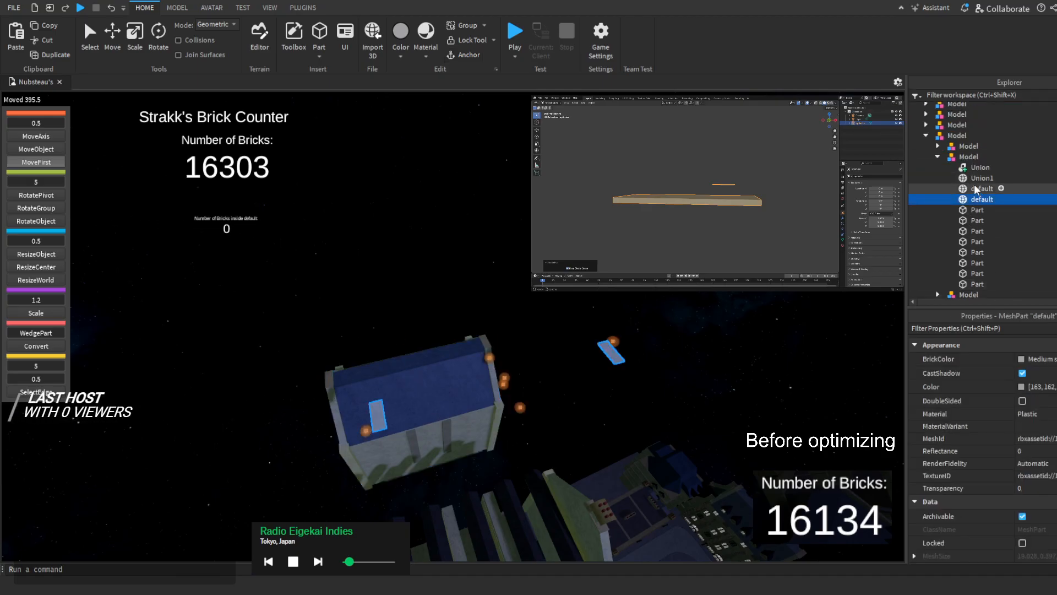
Copy the original ridge cap Union's CFrame position to the newly imported default ridge cap mesh
{"action": "left_click", "coordinate": [970, 167]}
{"action": "scroll", "coordinate": [1028, 430], "scroll_direction": "down", "scroll_amount": 3}
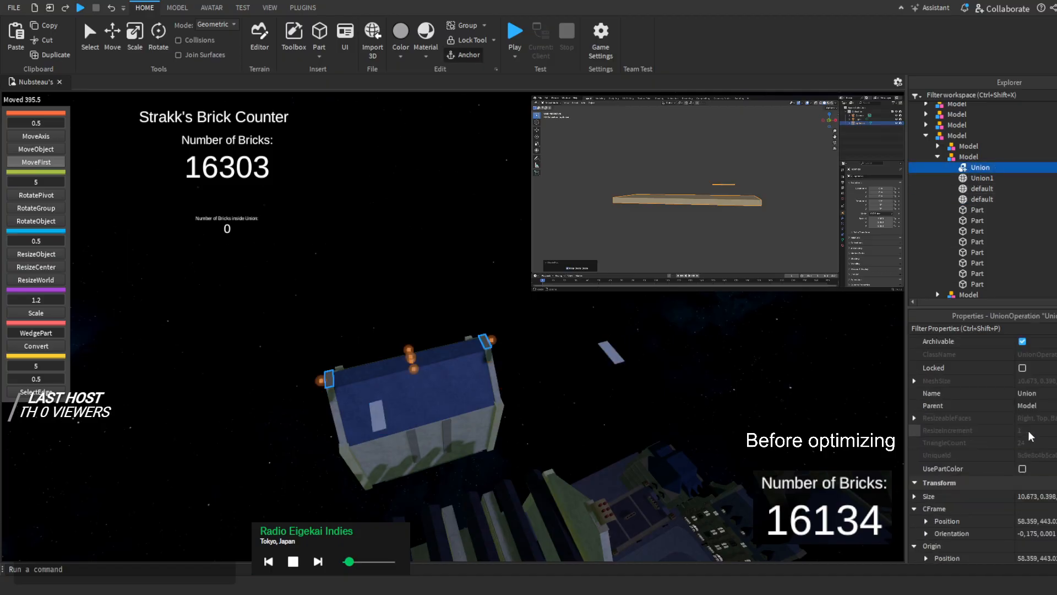
{"action": "left_click", "coordinate": [1032, 522]}
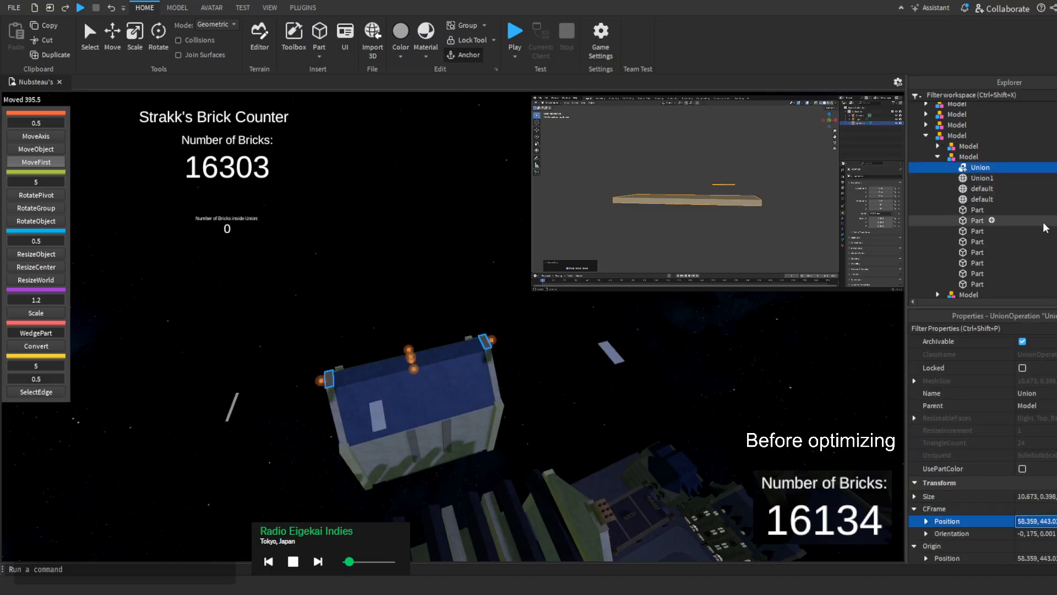
{"action": "left_click", "coordinate": [974, 198]}
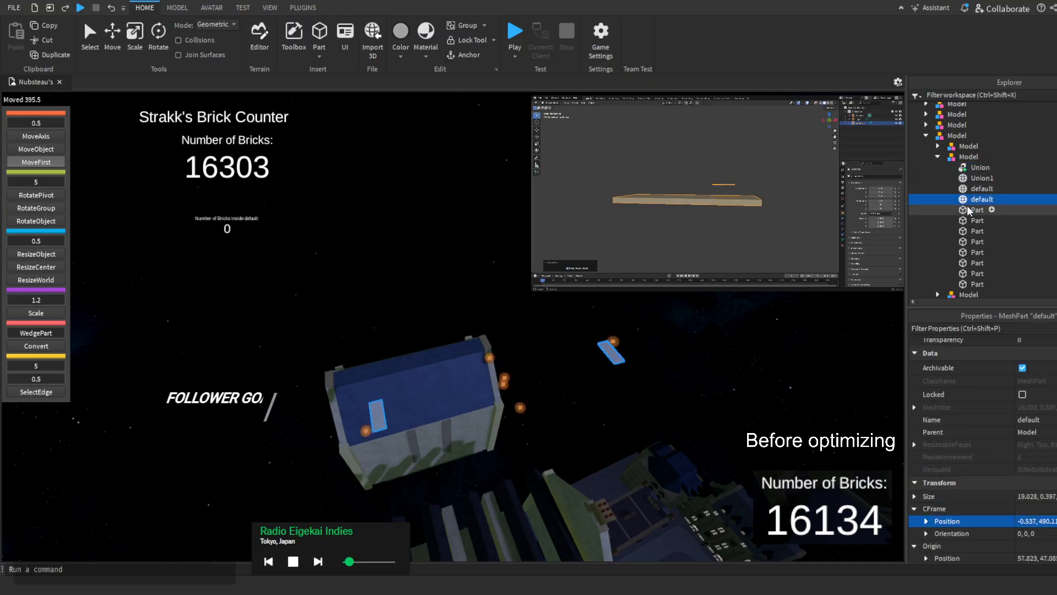
{"action": "left_click", "coordinate": [1027, 518]}
{"action": "key", "text": "Return"}
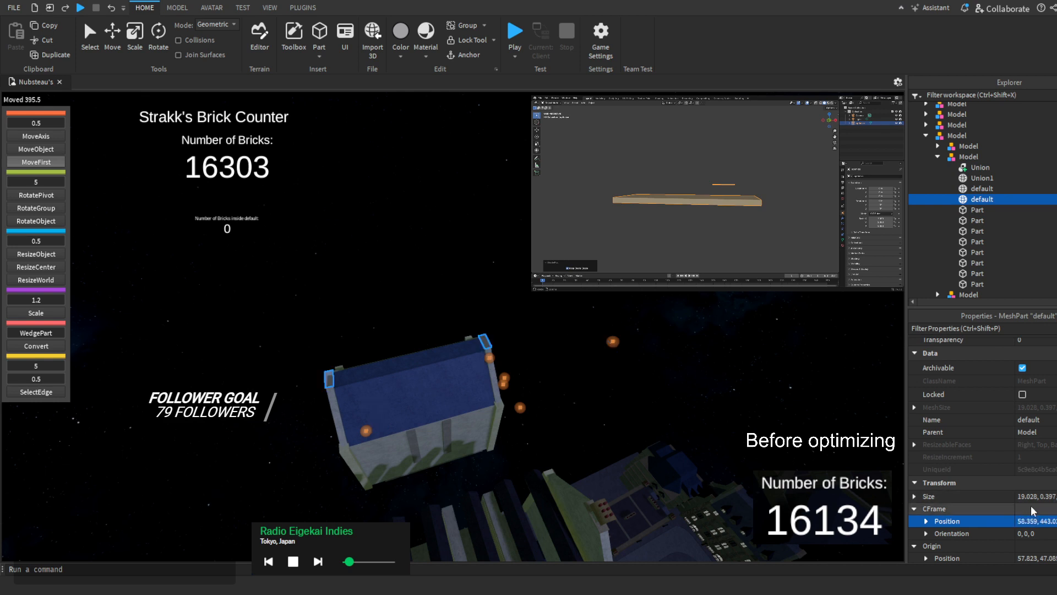
{"action": "right_click_drag", "start_coordinate": [644, 392], "coordinate": [610, 391]}
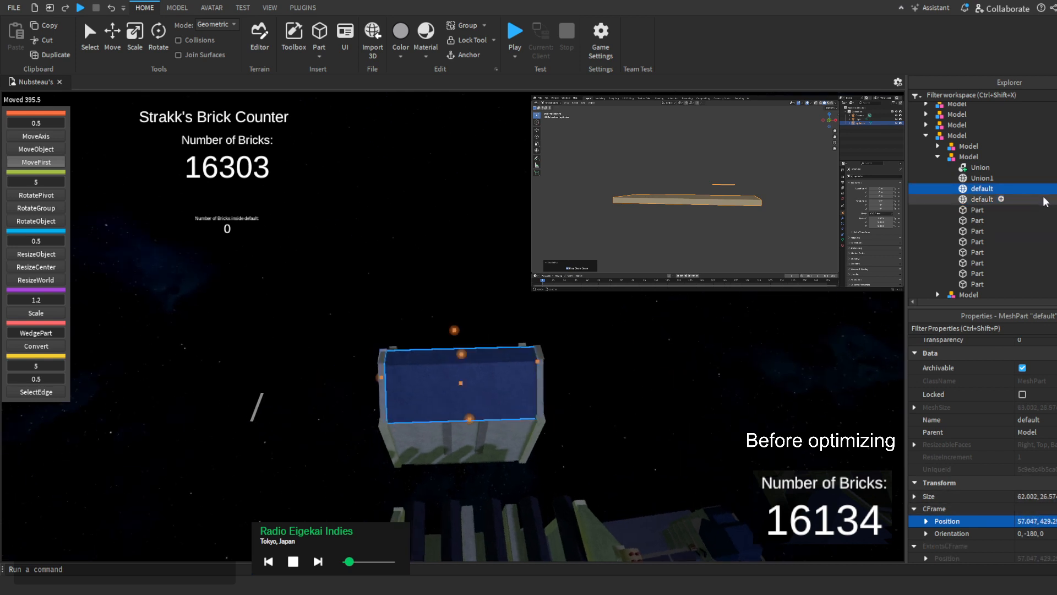
{"action": "scroll", "coordinate": [443, 329], "scroll_direction": "up", "scroll_amount": 10}
{"action": "key", "text": "f"}
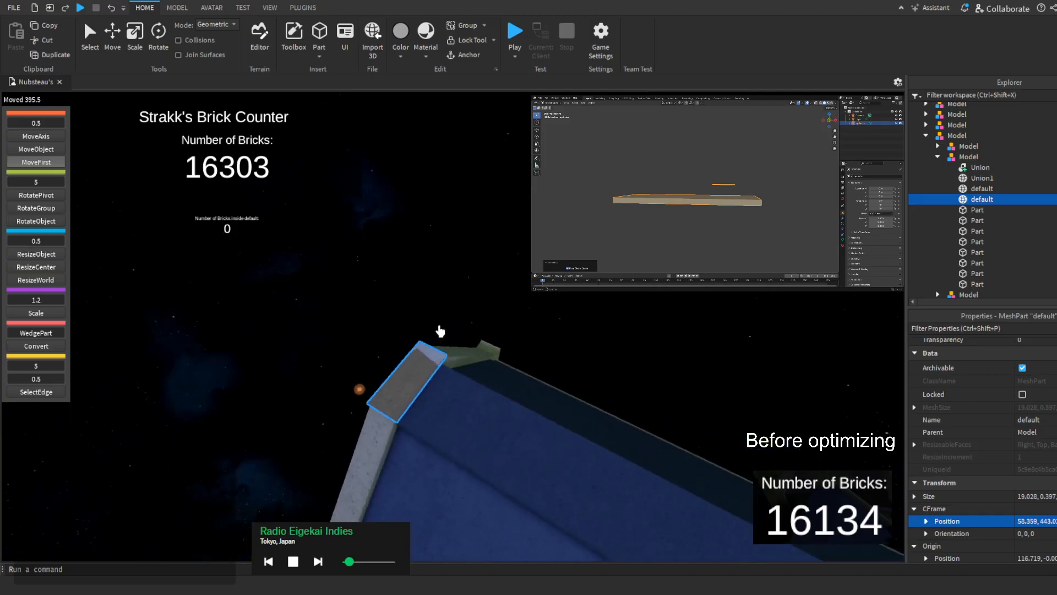
Slide the ridge cap mesh 10 studs along the ridge with MoveAxis at an increment of 1
{"action": "right_click_drag", "start_coordinate": [441, 330], "coordinate": [438, 330]}
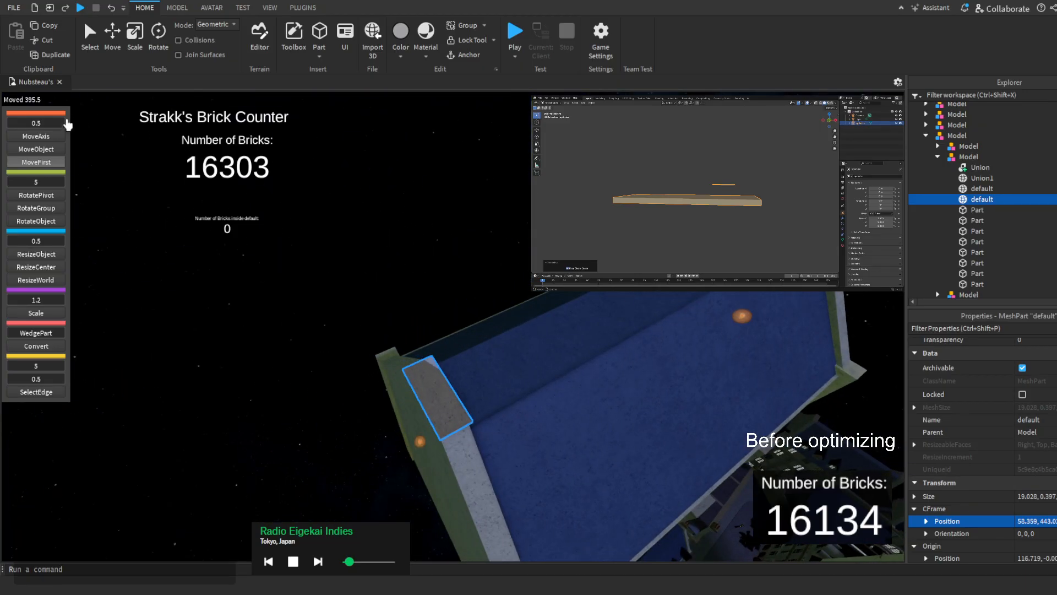
{"action": "left_click_drag", "start_coordinate": [750, 325], "coordinate": [776, 295]}
{"action": "left_click", "coordinate": [35, 137]}
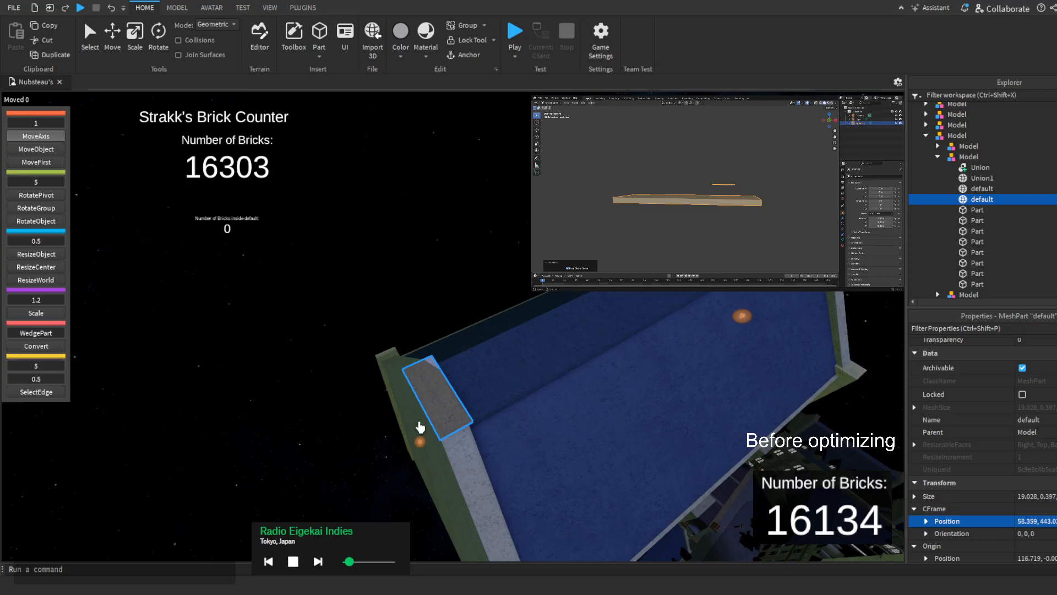
{"action": "key", "text": "d"}
{"action": "mouse_move", "coordinate": [421, 450]}
{"action": "left_mouse_down"}
{"action": "mouse_move", "coordinate": [478, 422]}
{"action": "mouse_move", "coordinate": [506, 389]}
{"action": "mouse_move", "coordinate": [335, 468]}
{"action": "mouse_move", "coordinate": [441, 436]}
{"action": "mouse_move", "coordinate": [426, 438]}
{"action": "left_mouse_up"}
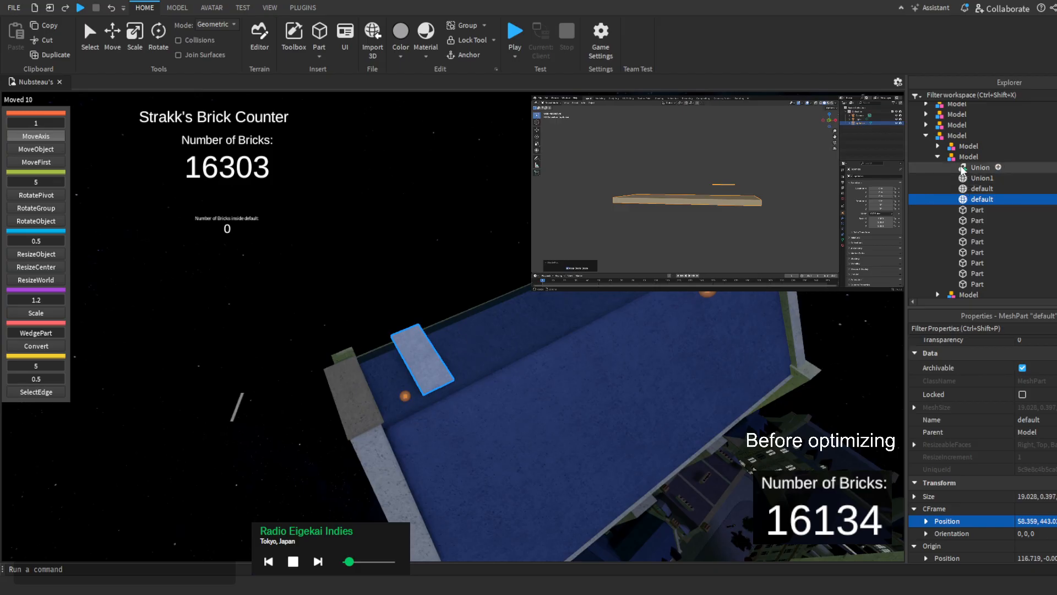
Copy the original ridge cap Union's color to the imported ridge cap mesh and set its material to Concrete
{"action": "left_click", "coordinate": [980, 167]}
{"action": "left_click", "coordinate": [1033, 387]}
{"action": "key", "text": "ctrl+c"}
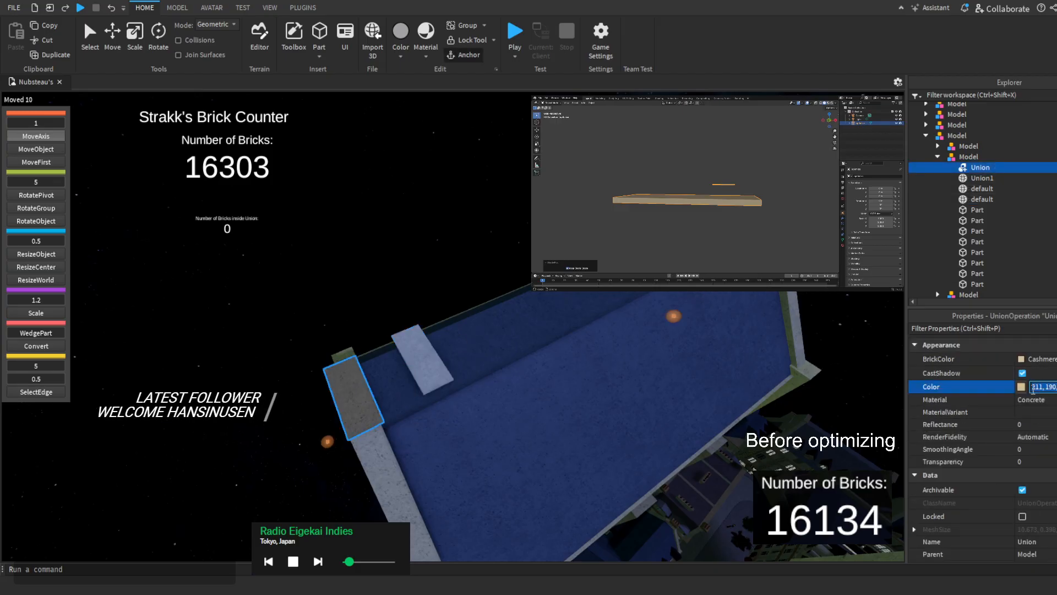
{"action": "left_click", "coordinate": [982, 198]}
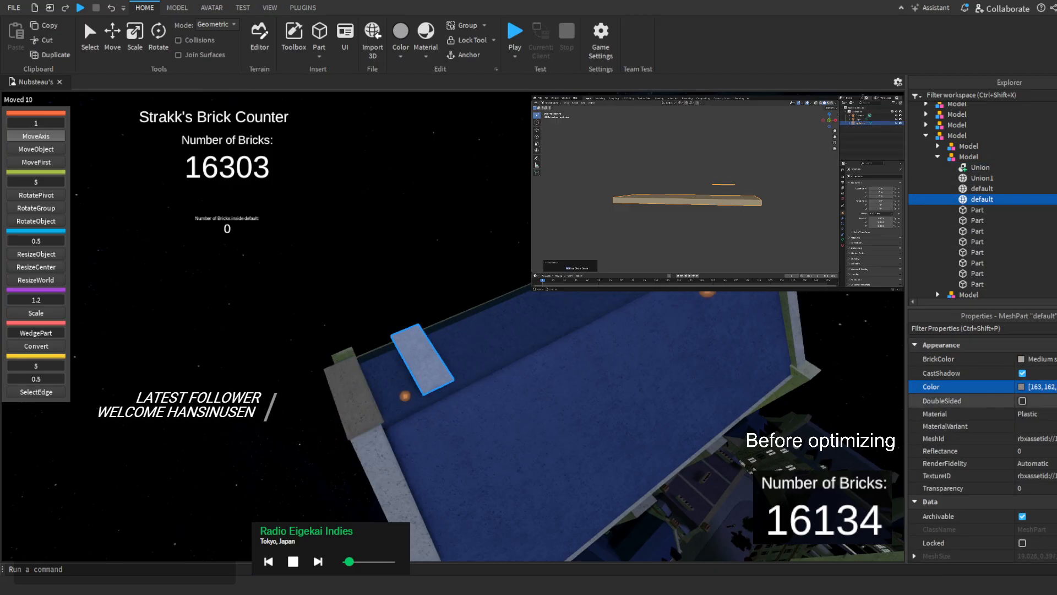
{"action": "left_click", "coordinate": [1041, 387]}
{"action": "key", "text": "ctrl+v"}
{"action": "left_click", "coordinate": [1022, 414]}
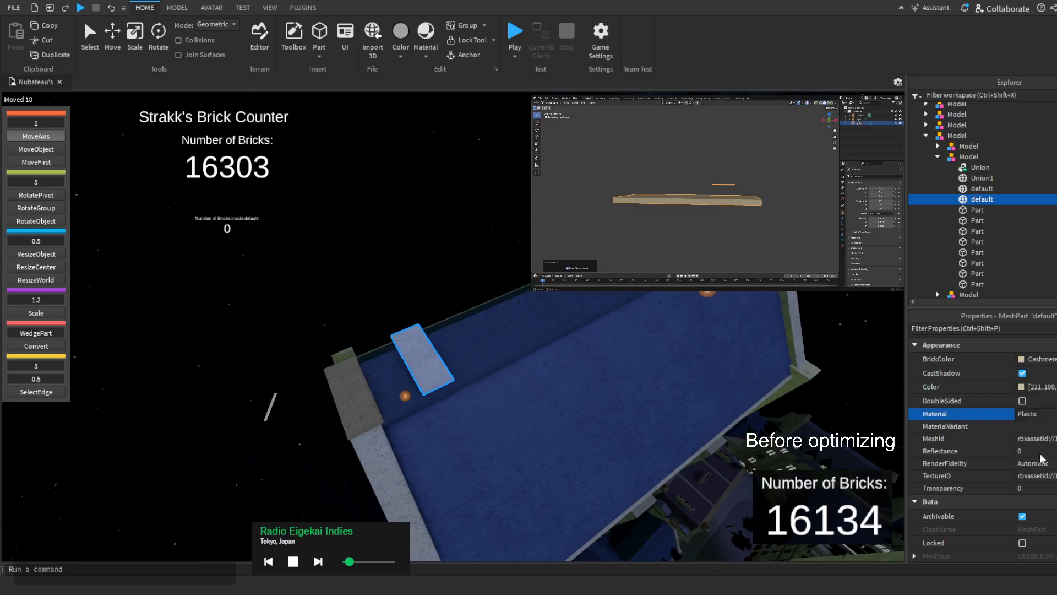
Delete the original ridge cap Union and clear the imported ridge cap mesh's TextureID
{"action": "left_click", "coordinate": [968, 167]}
{"action": "key", "text": "Delete"}
{"action": "left_click", "coordinate": [979, 187]}
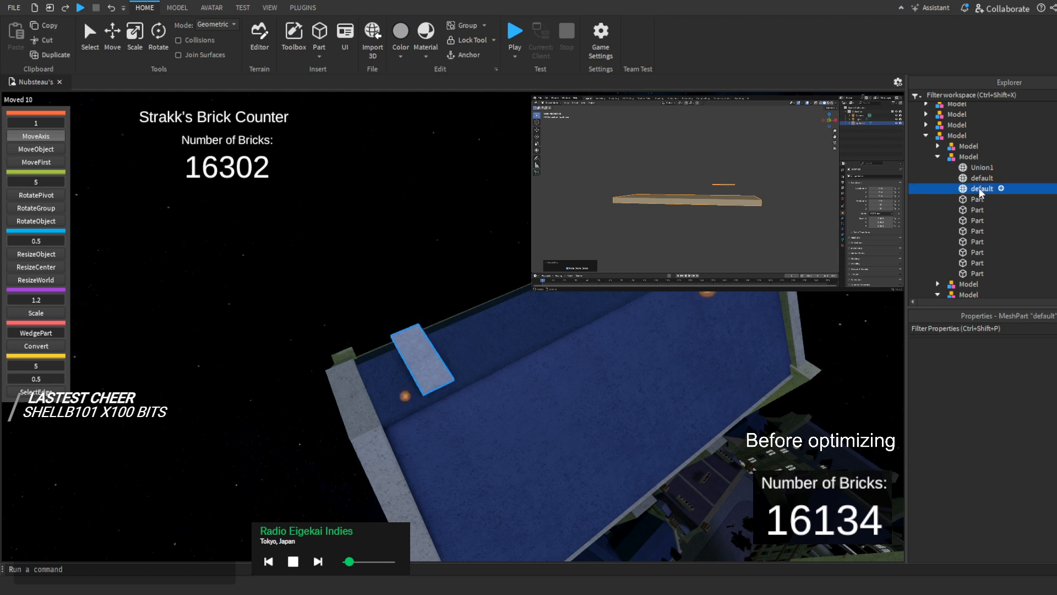
{"action": "right_click_drag", "start_coordinate": [433, 356], "coordinate": [432, 358]}
{"action": "left_click", "coordinate": [1031, 473]}
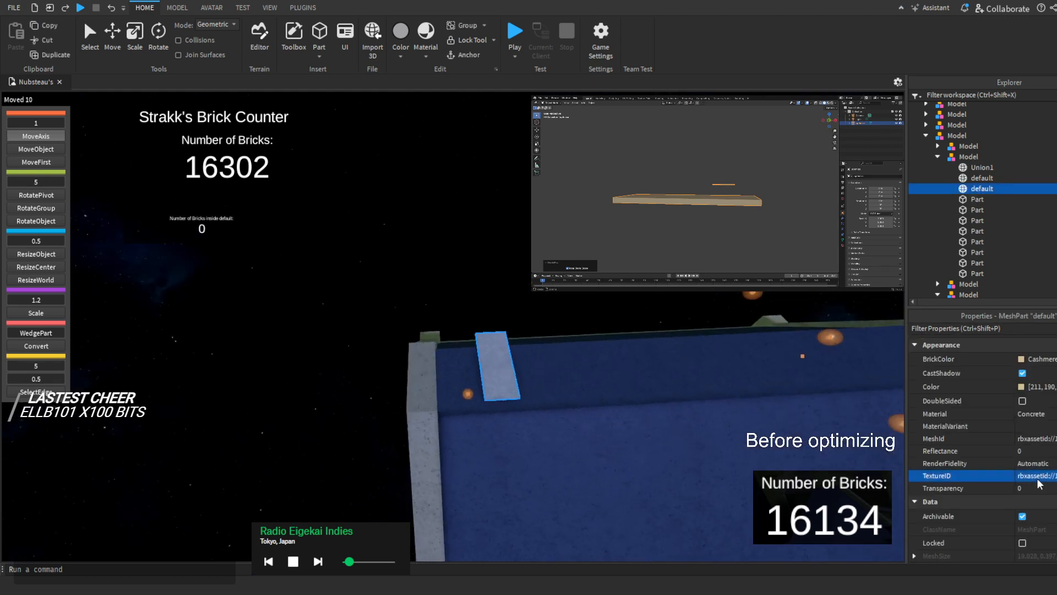
{"action": "scroll", "coordinate": [672, 358], "scroll_direction": "up", "scroll_amount": 5}
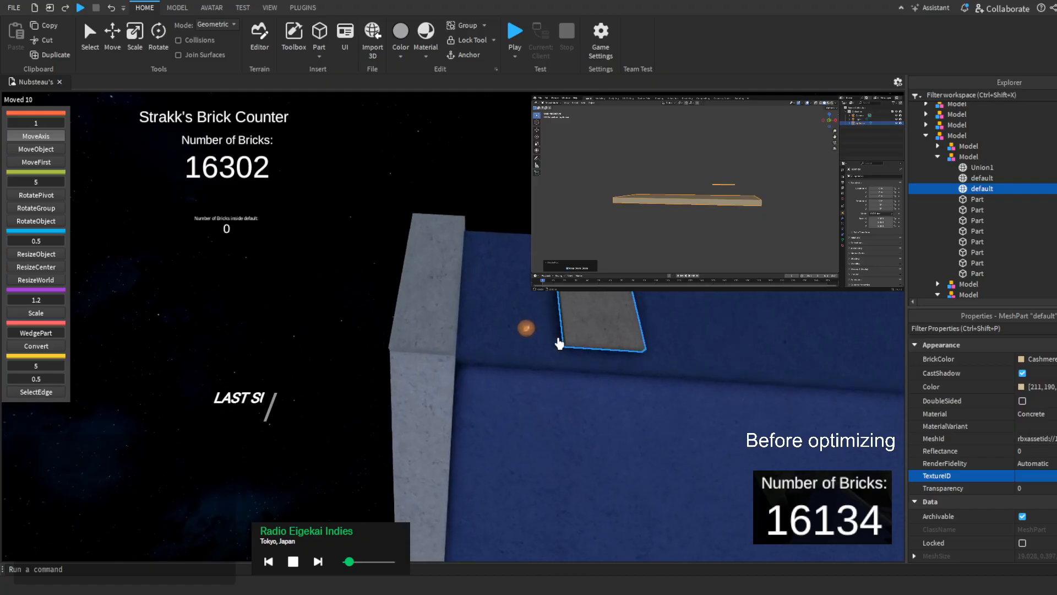
Move the ridge cap mesh back 10 studs along the ridge onto the gable ends and deselect it
{"action": "left_click_drag", "start_coordinate": [558, 344], "coordinate": [341, 335]}
{"action": "right_click_drag", "start_coordinate": [341, 336], "coordinate": [363, 297]}
{"action": "left_click", "coordinate": [390, 250]}
{"action": "key", "text": "q"}
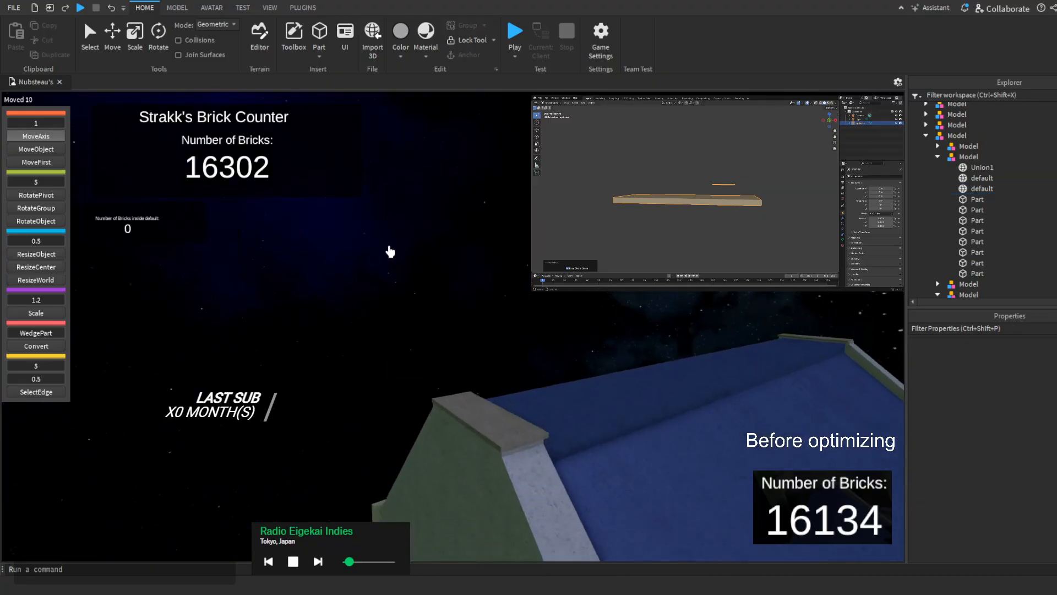
{"action": "key", "text": "s"}
{"action": "right_click_drag", "start_coordinate": [398, 251], "coordinate": [397, 251]}
{"action": "key", "text": "w"}
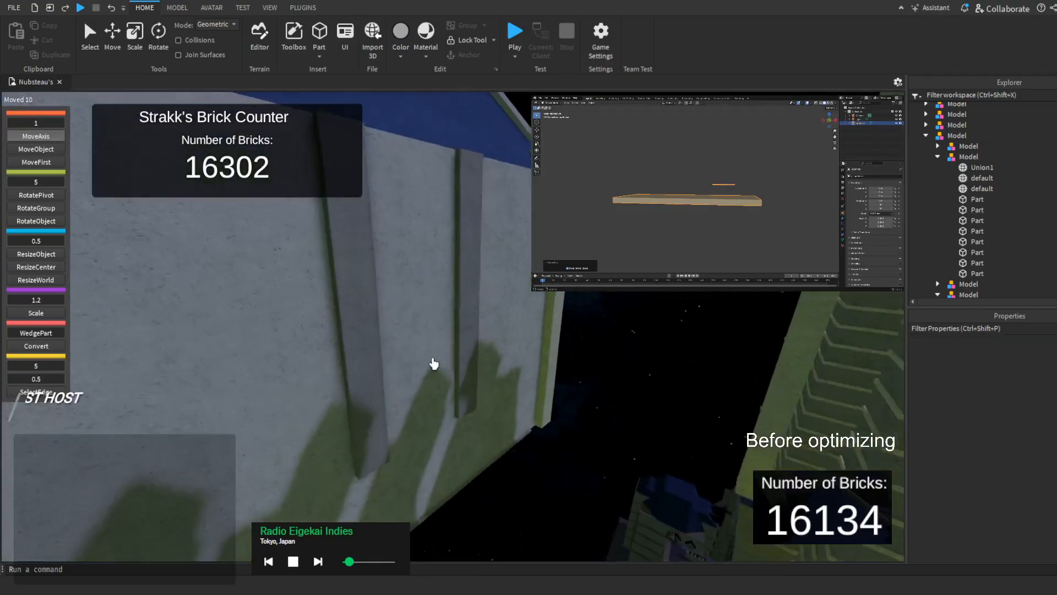
Resize one vertical pilaster Part on the wall below the roof by 0.5 studs with ResizeObject
{"action": "left_click", "coordinate": [385, 373]}
{"action": "key", "text": "s"}
{"action": "right_click_drag", "start_coordinate": [385, 373], "coordinate": [361, 374]}
{"action": "key", "text": "w"}
{"action": "key", "text": "s"}
{"action": "key", "text": "w"}
{"action": "key", "text": "s"}
{"action": "key", "text": "s"}
{"action": "left_click", "coordinate": [43, 255]}
{"action": "key", "text": "s"}
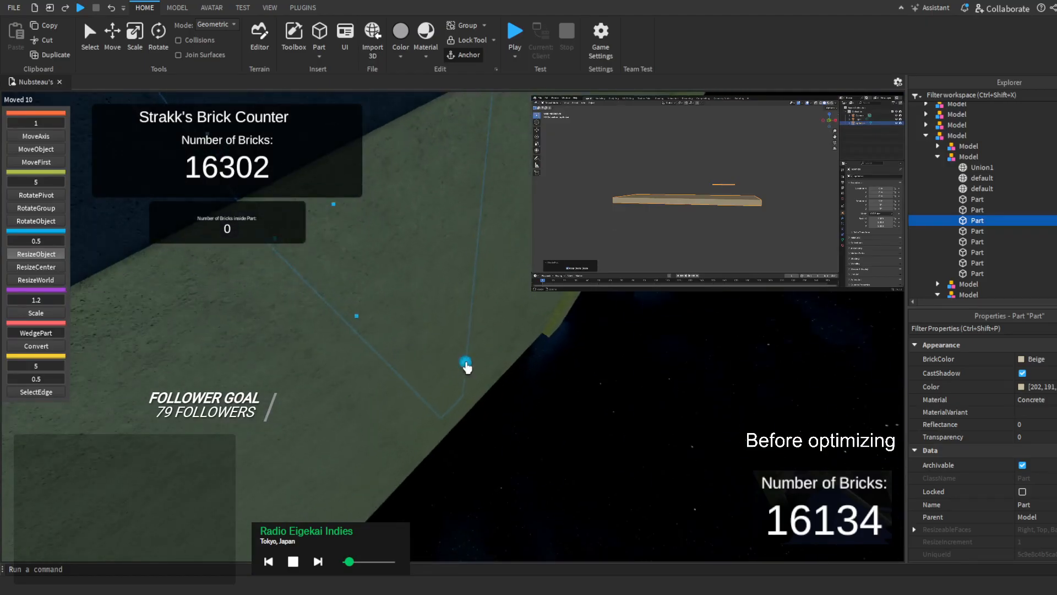
{"action": "left_click_drag", "start_coordinate": [466, 365], "coordinate": [474, 368]}
{"action": "right_click_drag", "start_coordinate": [474, 369], "coordinate": [474, 368]}
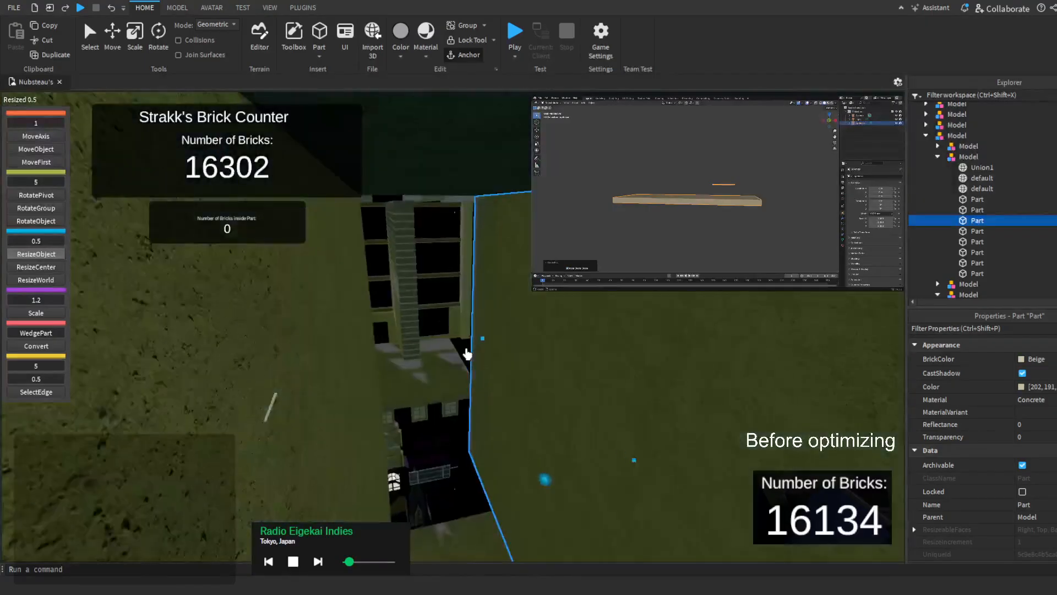
Resize the neighbouring pilaster Part on the same wall by 0.5 studs
{"action": "key", "text": "w"}
{"action": "left_click", "coordinate": [270, 342]}
{"action": "right_click_drag", "start_coordinate": [270, 341], "coordinate": [271, 342]}
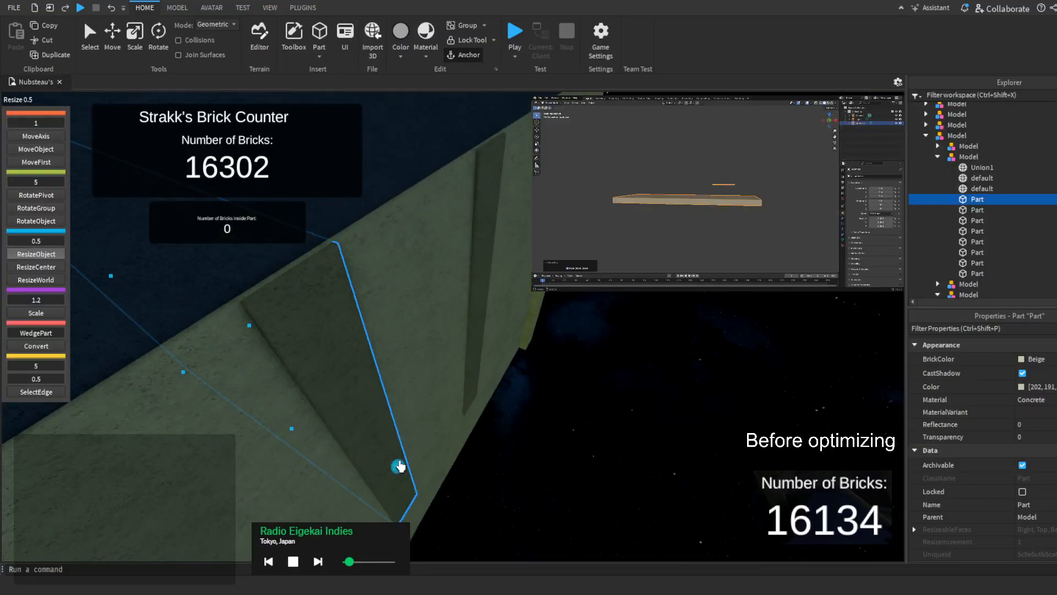
{"action": "right_click_drag", "start_coordinate": [396, 361], "coordinate": [397, 361]}
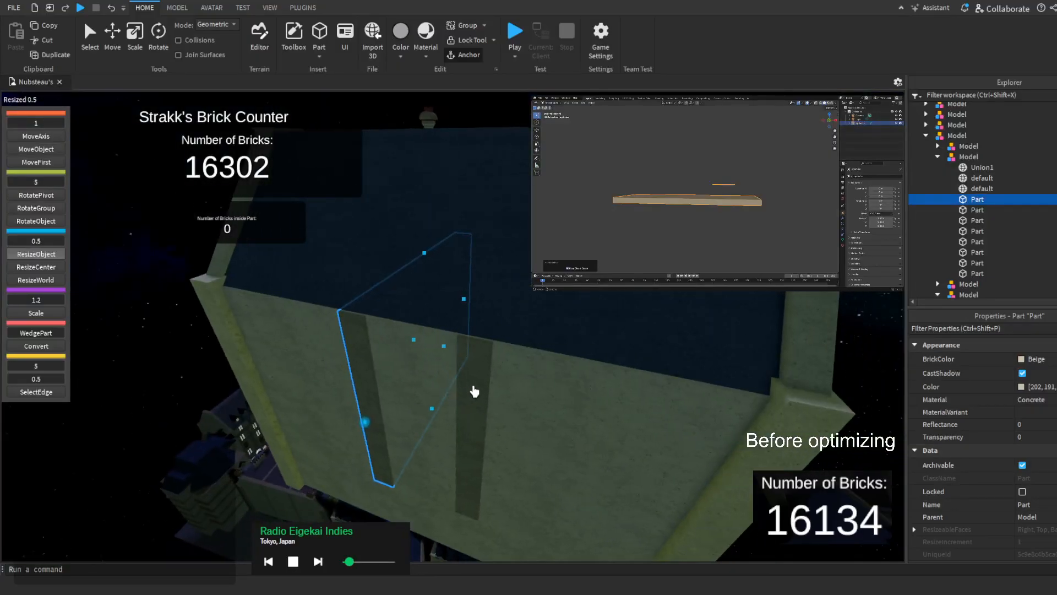
Combine the two pilaster Parts into one Union
{"action": "left_click", "coordinate": [478, 389], "text": "shift"}
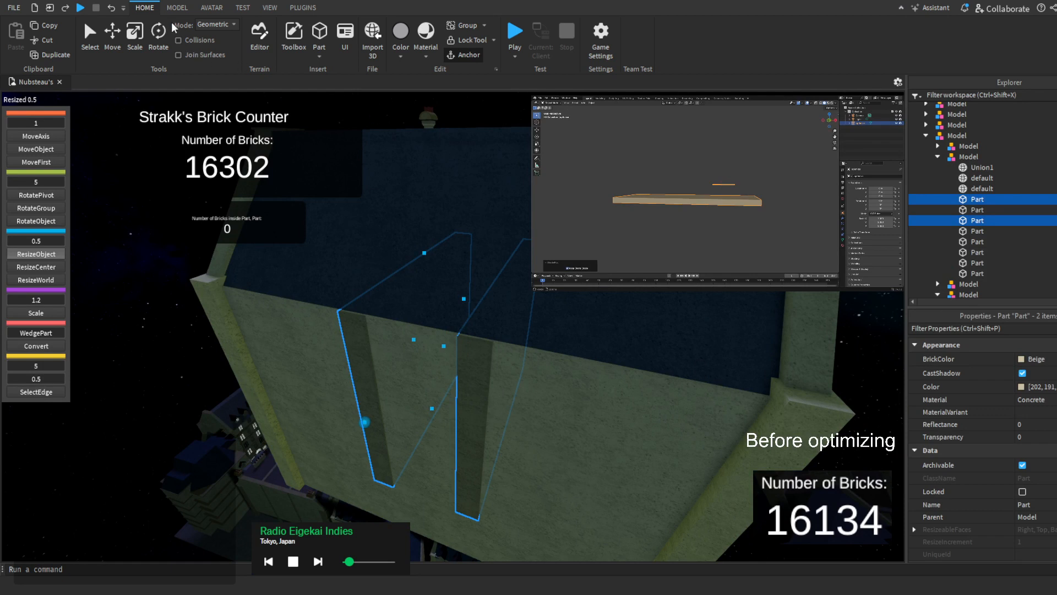
{"action": "left_click", "coordinate": [177, 7]}
{"action": "left_click", "coordinate": [604, 44]}
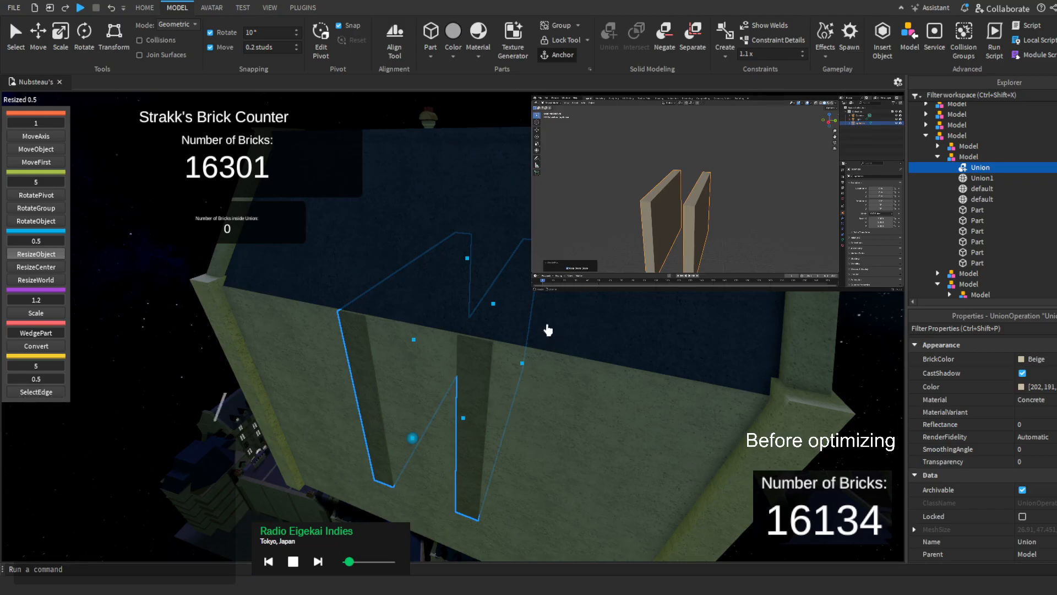
Import the mesh of the two pilasters as the optimize model
{"action": "right_click_drag", "start_coordinate": [548, 330], "coordinate": [548, 330]}
{"action": "key", "text": "s"}
{"action": "key", "text": "d"}
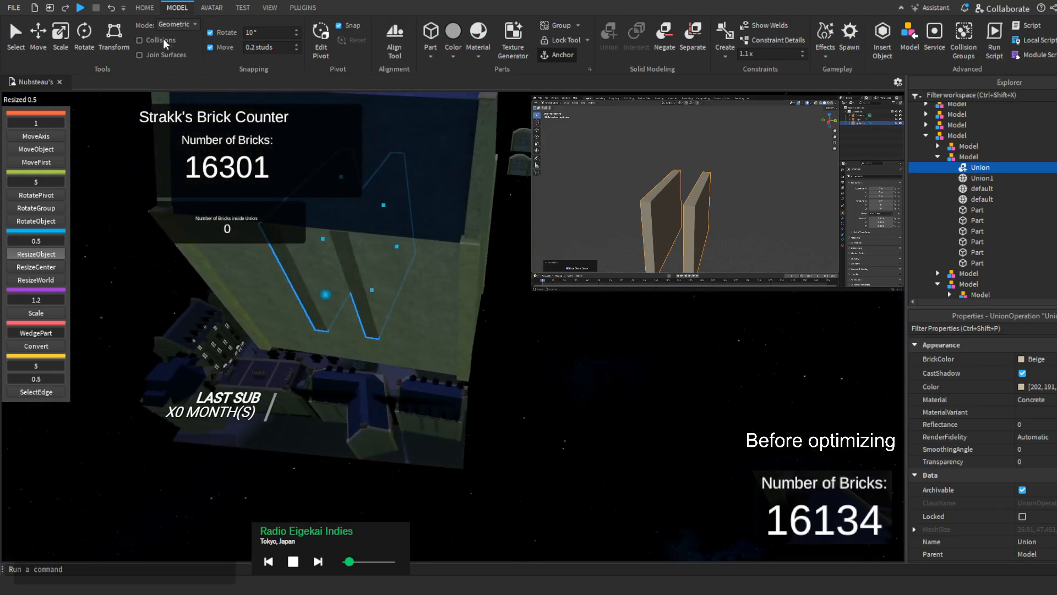
{"action": "left_click", "coordinate": [145, 8]}
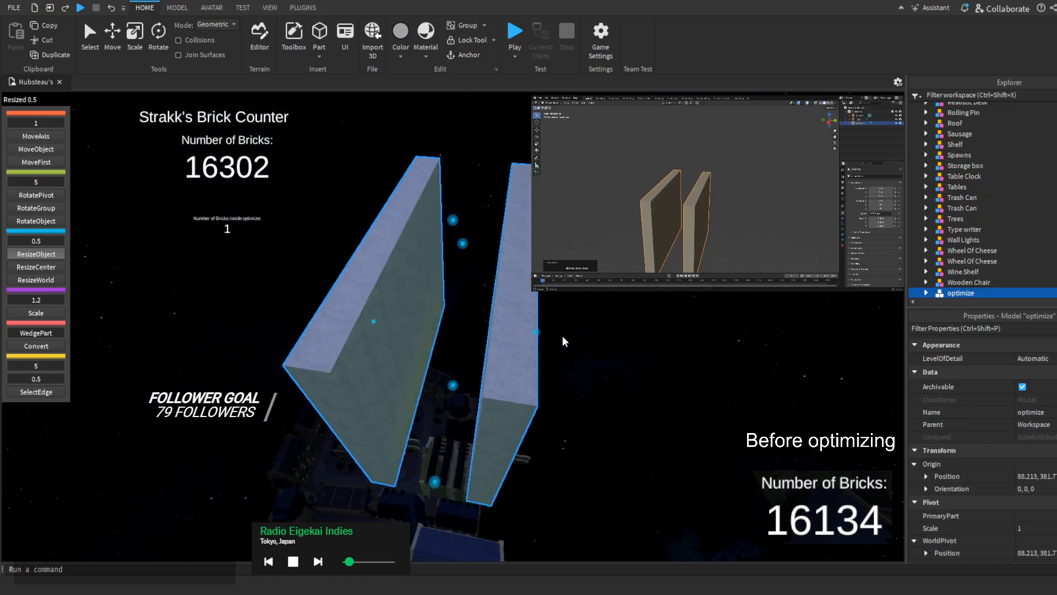
Copy the default mesh out of the imported optimize model and delete that model
{"action": "right_click_drag", "start_coordinate": [666, 331], "coordinate": [666, 346]}
{"action": "scroll", "coordinate": [980, 258], "scroll_direction": "down", "scroll_amount": 3}
{"action": "left_click", "coordinate": [926, 232]}
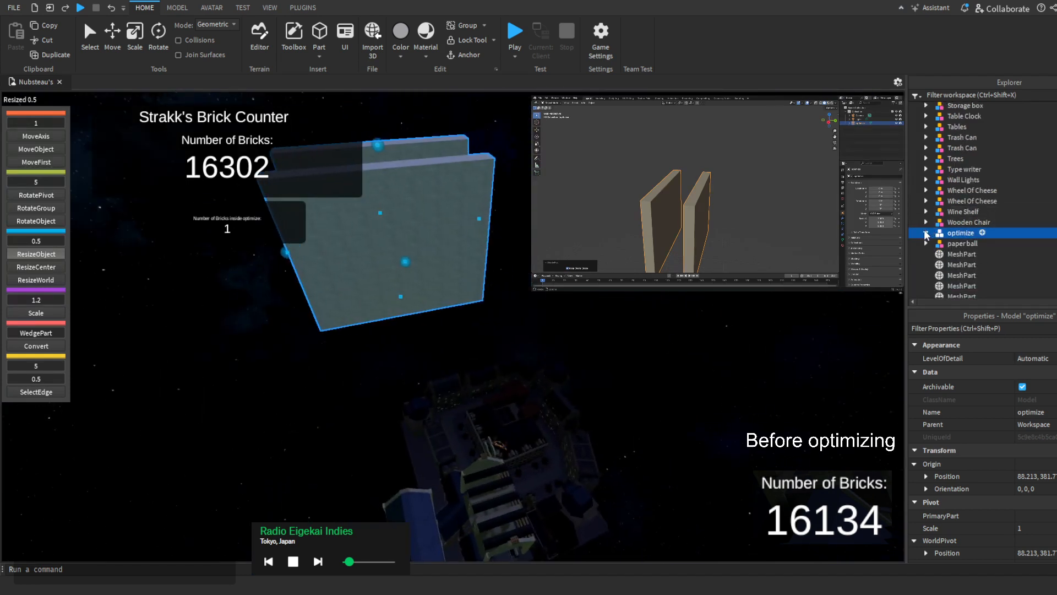
{"action": "left_click", "coordinate": [948, 244]}
{"action": "left_click", "coordinate": [953, 235]}
{"action": "left_click", "coordinate": [959, 243]}
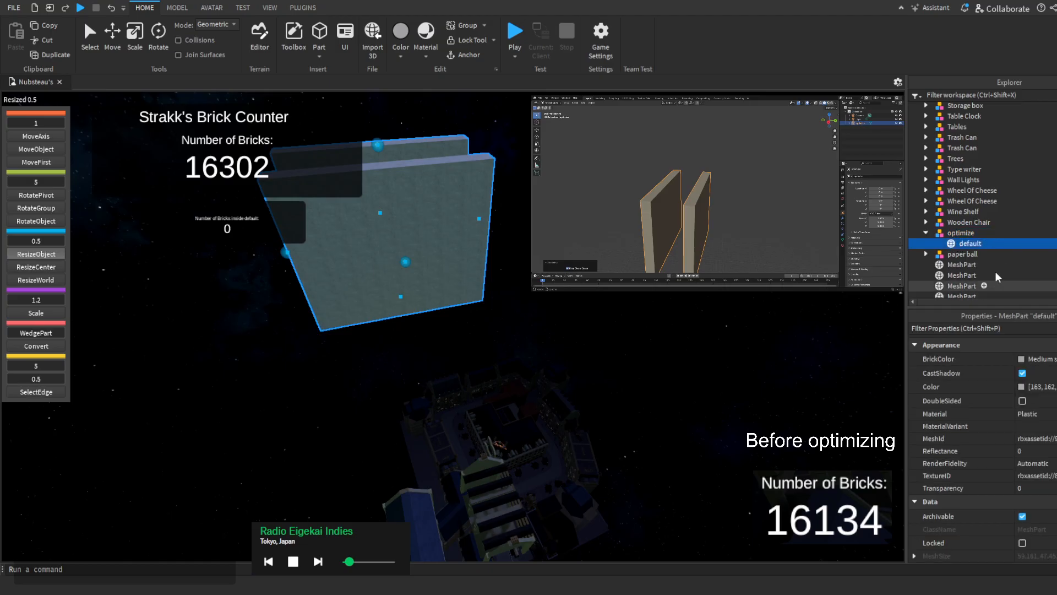
{"action": "key", "text": "ctrl+c"}
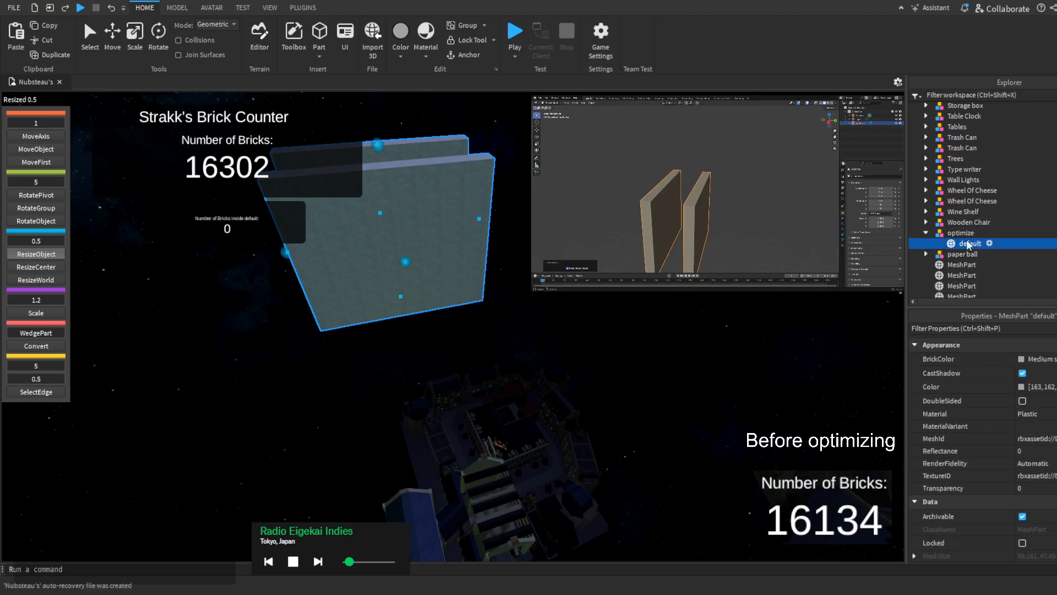
{"action": "left_click", "coordinate": [975, 232]}
{"action": "key", "text": "Delete"}
Paste the default pilaster mesh into the roof's inner Model and clear its TextureID
{"action": "mouse_move", "coordinate": [498, 374]}
{"action": "right_mouse_down"}
{"action": "mouse_move", "coordinate": [490, 399]}
{"action": "mouse_move", "coordinate": [509, 380]}
{"action": "right_mouse_up"}
{"action": "scroll", "coordinate": [524, 445], "scroll_direction": "up", "scroll_amount": 15}
{"action": "left_click", "coordinate": [509, 380]}
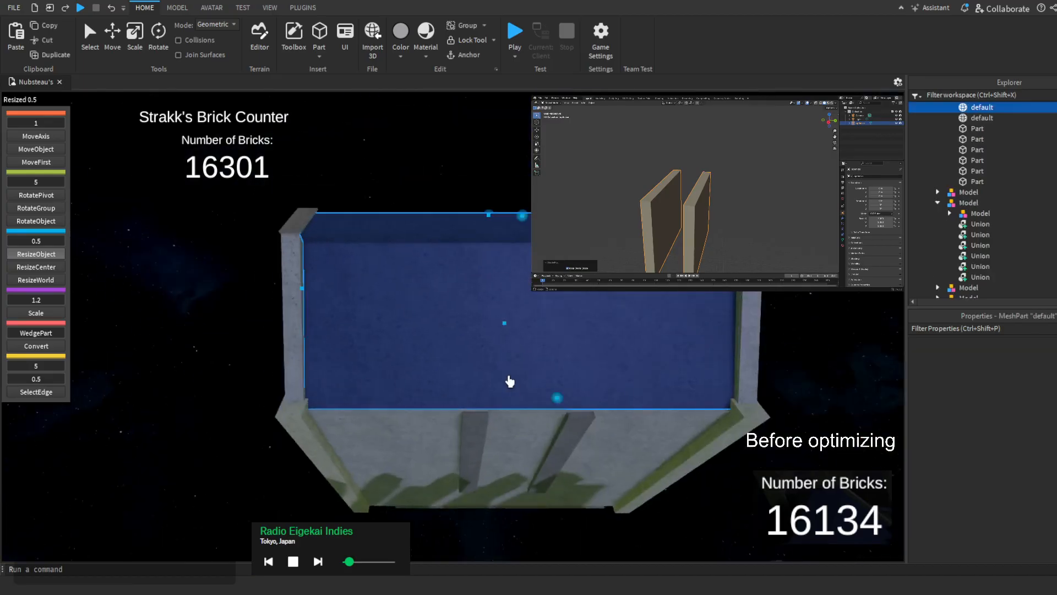
{"action": "scroll", "coordinate": [990, 227], "scroll_direction": "up", "scroll_amount": 3}
{"action": "left_click", "coordinate": [966, 167]}
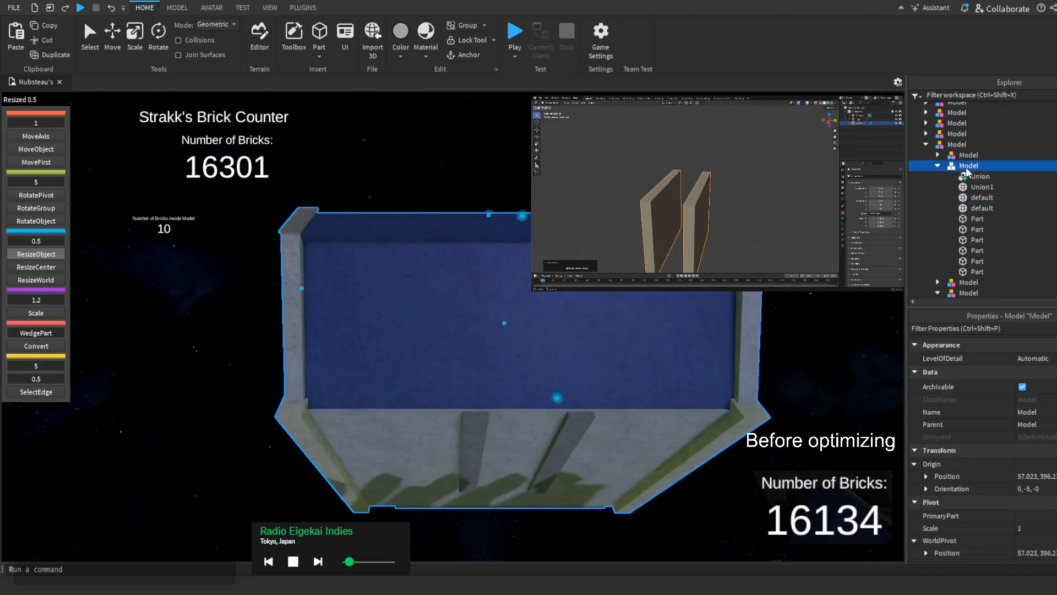
{"action": "left_click", "coordinate": [978, 218]}
{"action": "key", "text": "f"}
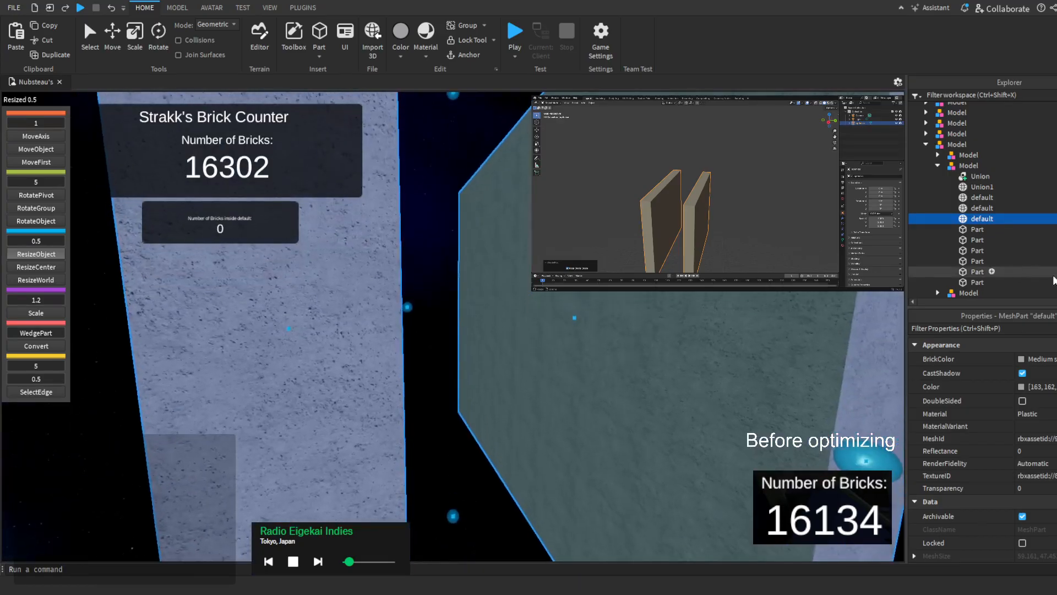
{"action": "left_click", "coordinate": [942, 475]}
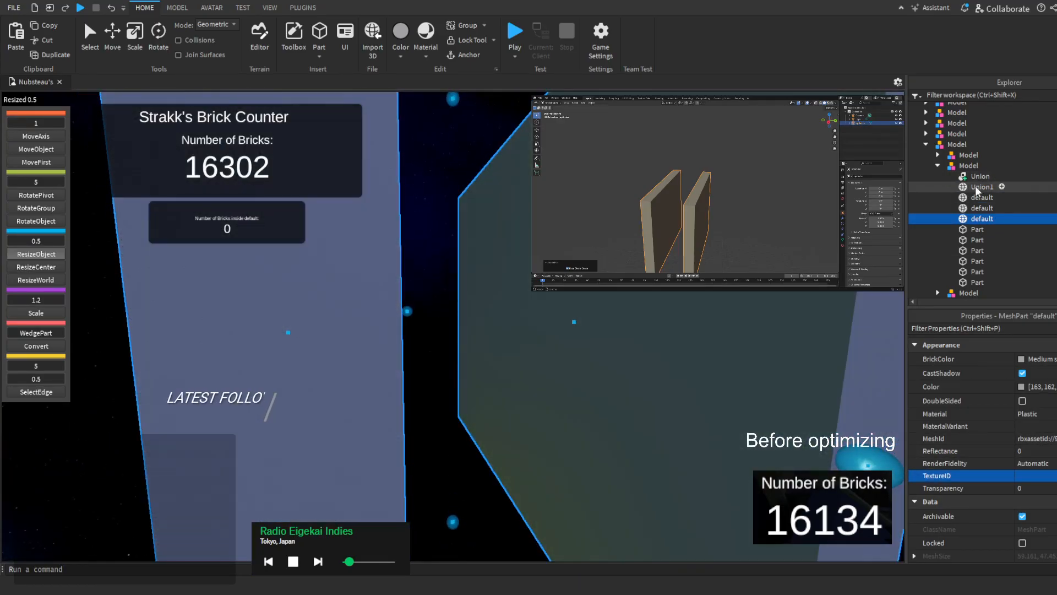
Copy the Position of the original pilaster Union onto the newly pasted default mesh
{"action": "left_click", "coordinate": [975, 186]}
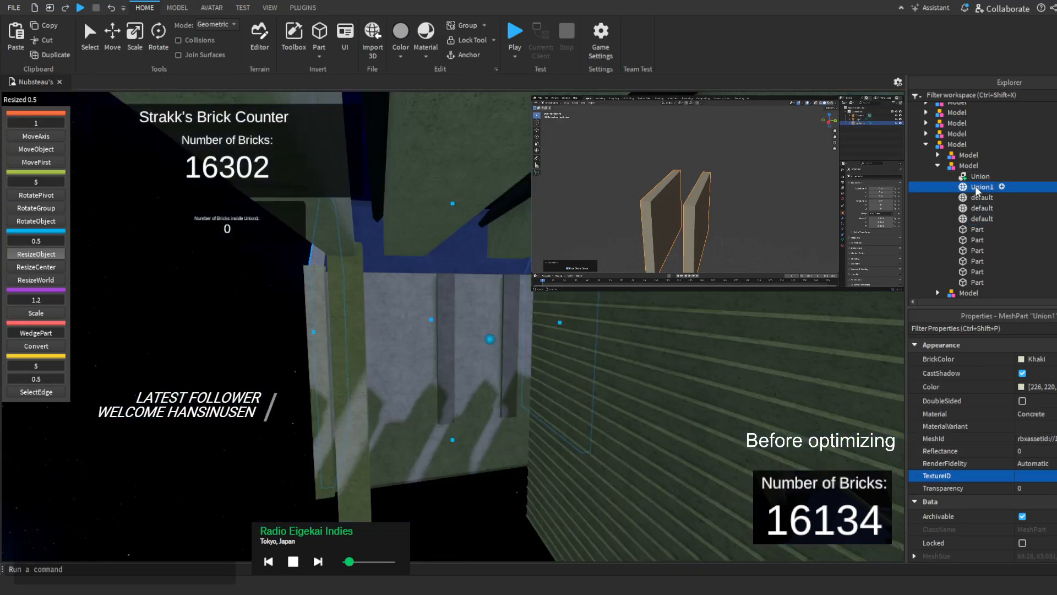
{"action": "left_click", "coordinate": [980, 176]}
{"action": "key", "text": "f"}
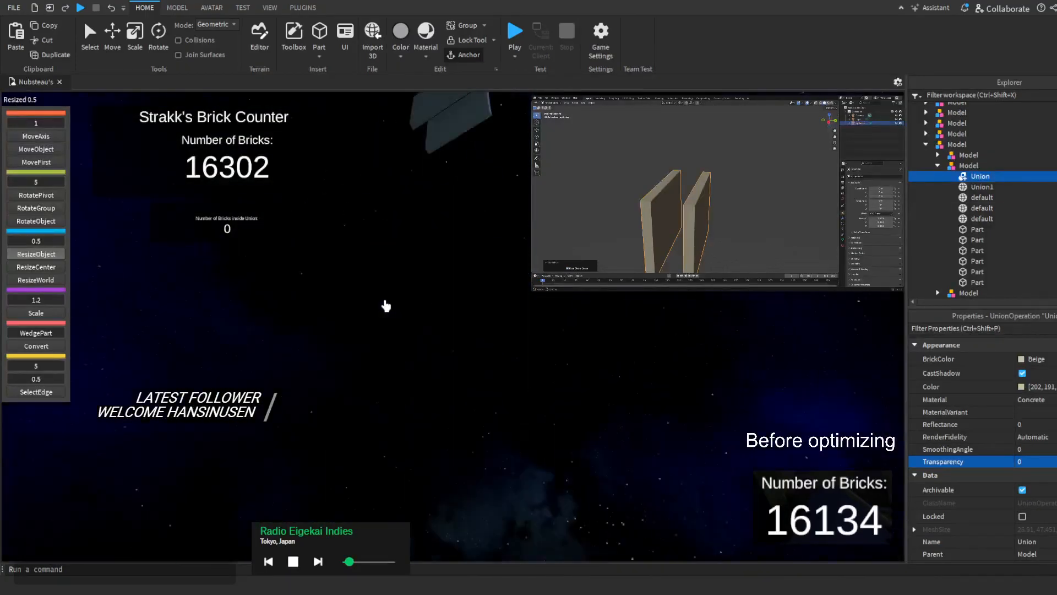
{"action": "left_click", "coordinate": [965, 219]}
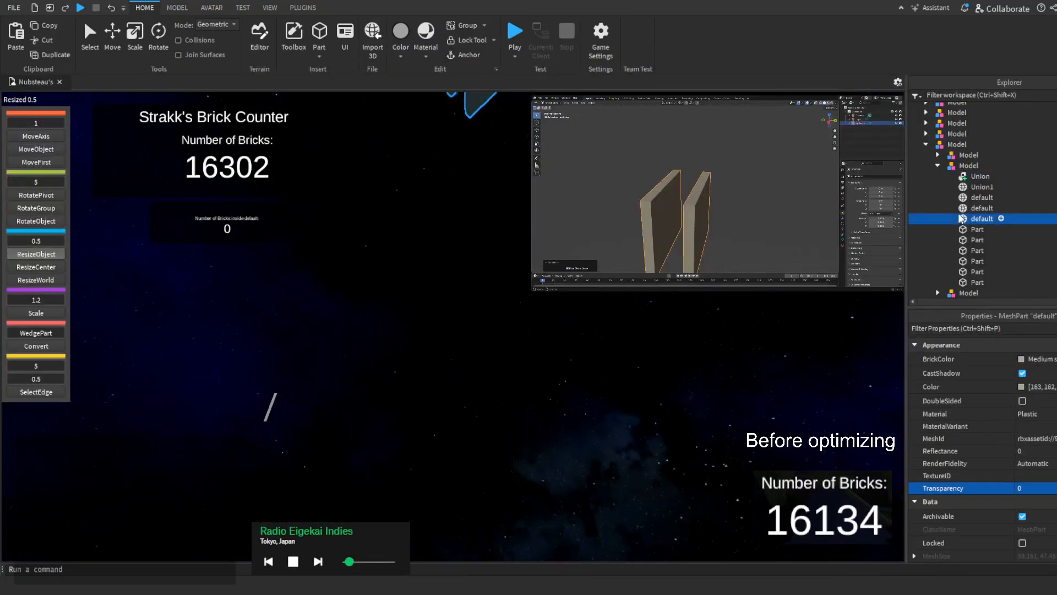
{"action": "scroll", "coordinate": [1050, 445], "scroll_direction": "down", "scroll_amount": 3}
{"action": "key", "text": "Up"}
{"action": "key", "text": "Up"}
{"action": "key", "text": "Up"}
{"action": "key", "text": "Up"}
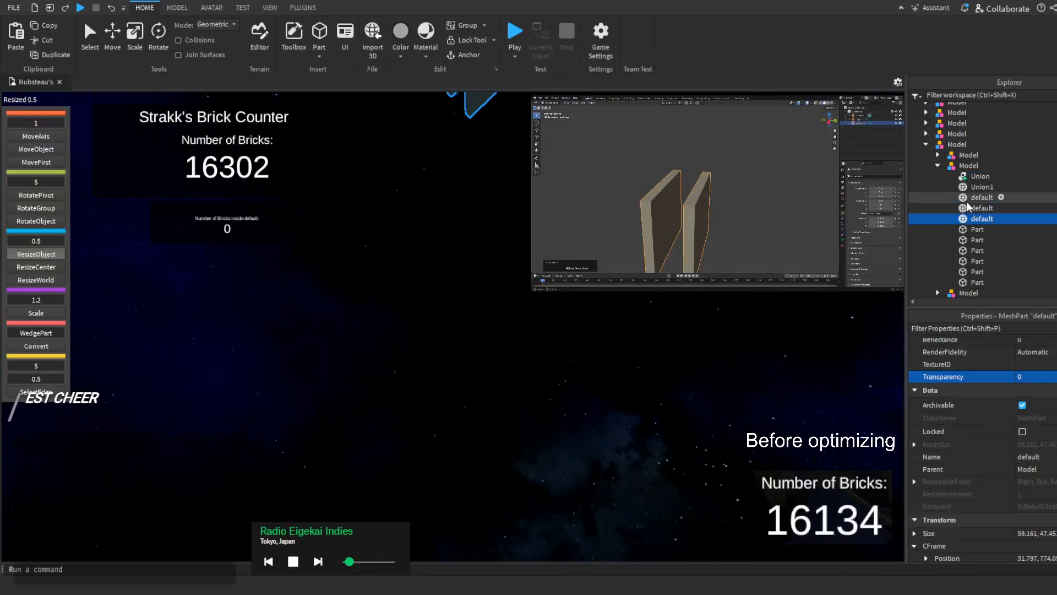
{"action": "left_click", "coordinate": [1032, 557]}
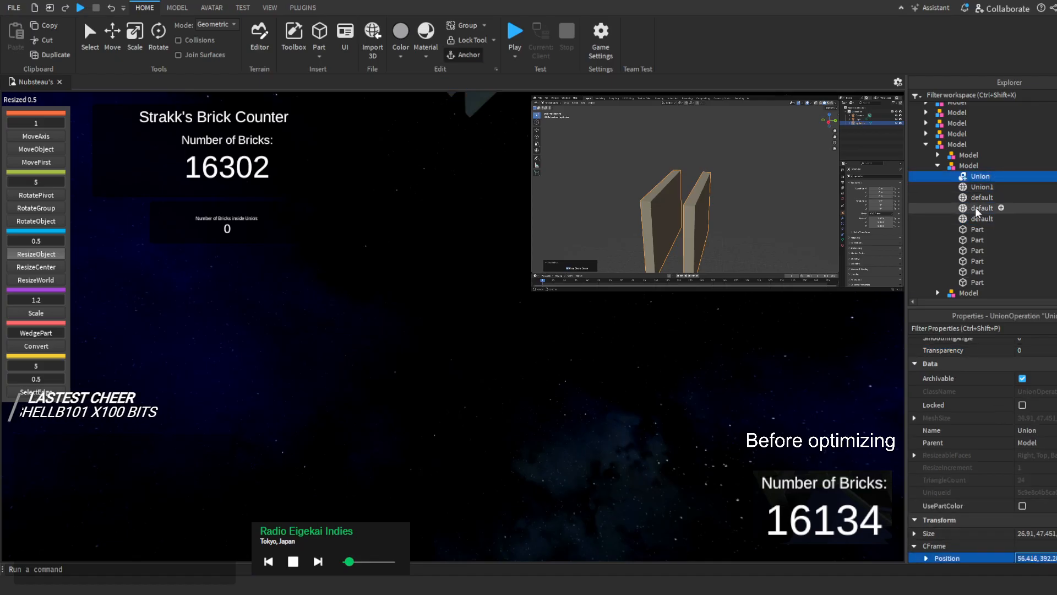
{"action": "left_click", "coordinate": [970, 218]}
{"action": "key", "text": "ctrl+v"}
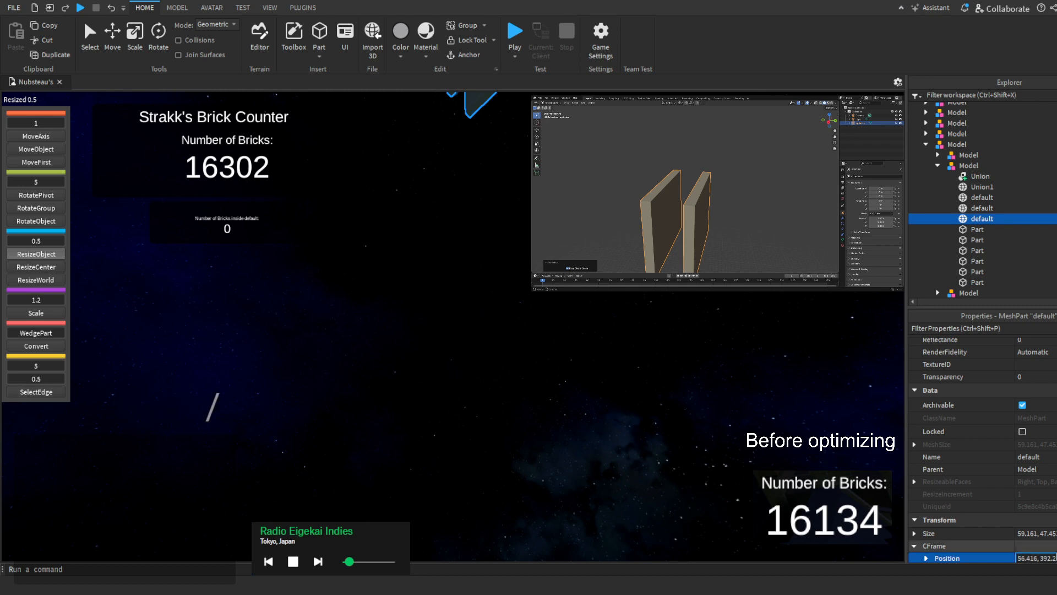
{"action": "key", "text": "Return"}
{"action": "key", "text": "f"}
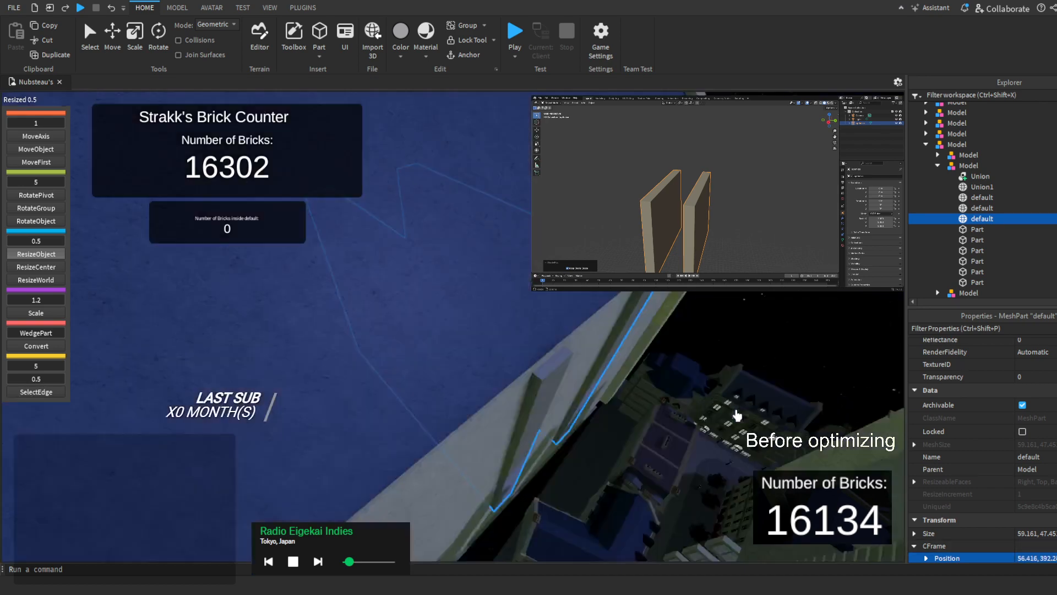
Move the default pilaster mesh 70 studs out of the wall to compare it with the original Union
{"action": "right_click_drag", "start_coordinate": [737, 415], "coordinate": [737, 416]}
{"action": "scroll", "coordinate": [531, 295], "scroll_direction": "up", "scroll_amount": 4}
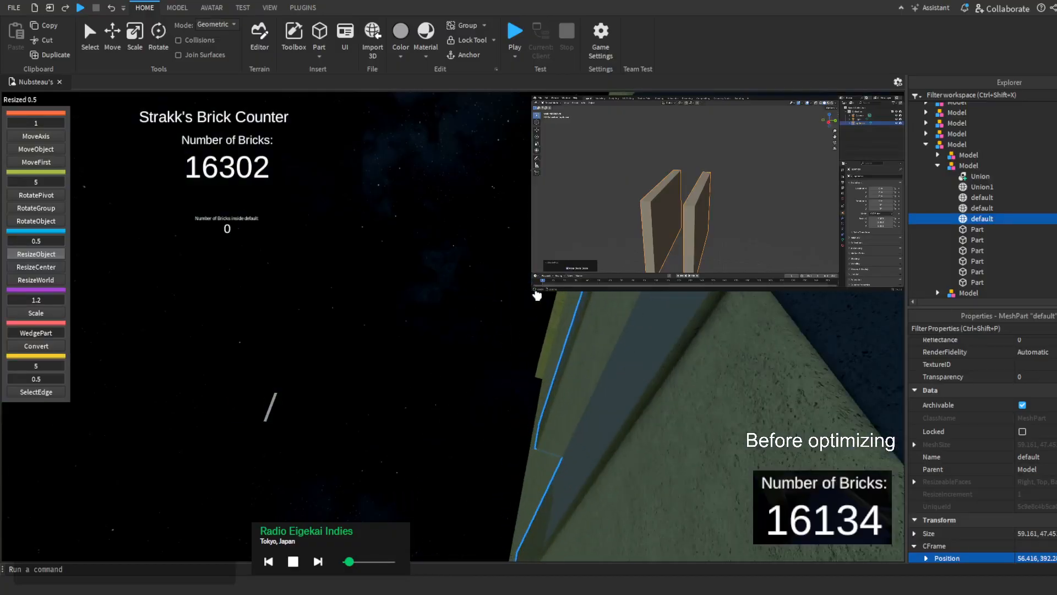
{"action": "right_click_drag", "start_coordinate": [549, 296], "coordinate": [548, 295]}
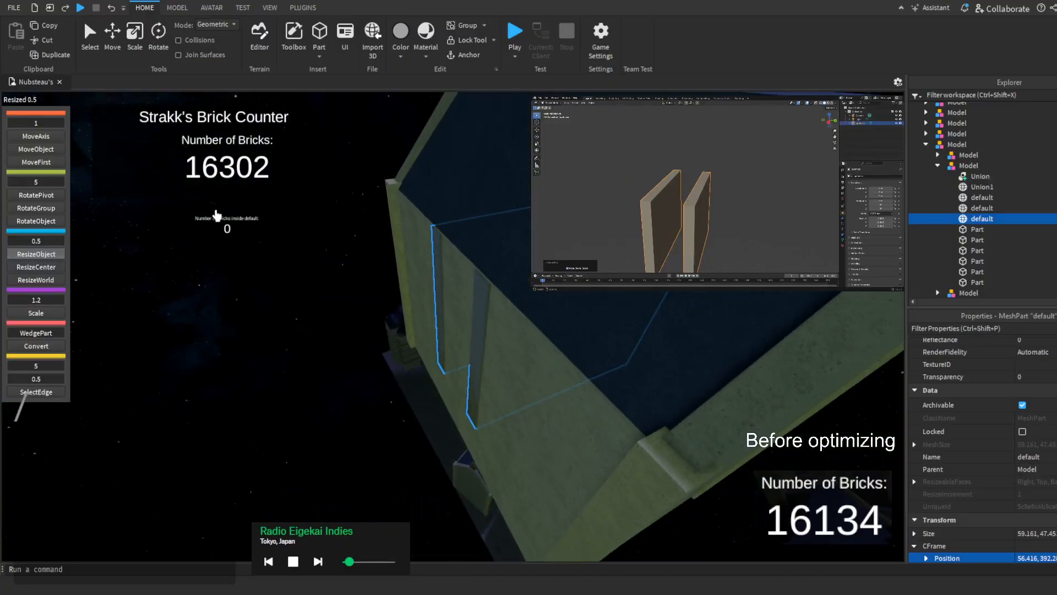
{"action": "left_click", "coordinate": [49, 168]}
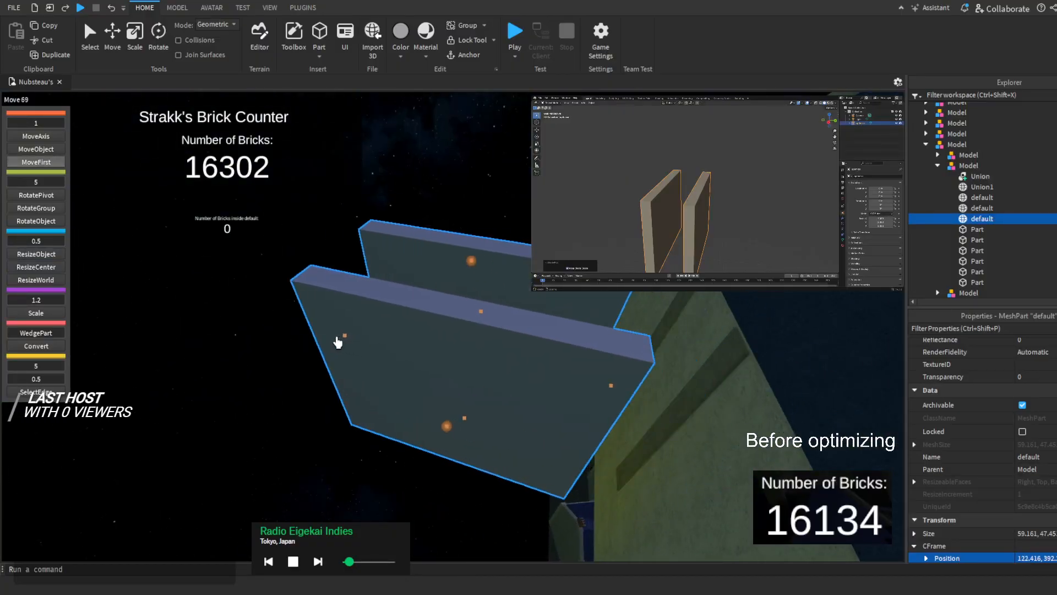
{"action": "left_click_drag", "start_coordinate": [338, 342], "coordinate": [340, 342]}
{"action": "right_click_drag", "start_coordinate": [418, 338], "coordinate": [418, 338]}
Copy the pilaster Union's Color to the default mesh and set the mesh's Material to Concrete
{"action": "left_click", "coordinate": [950, 176]}
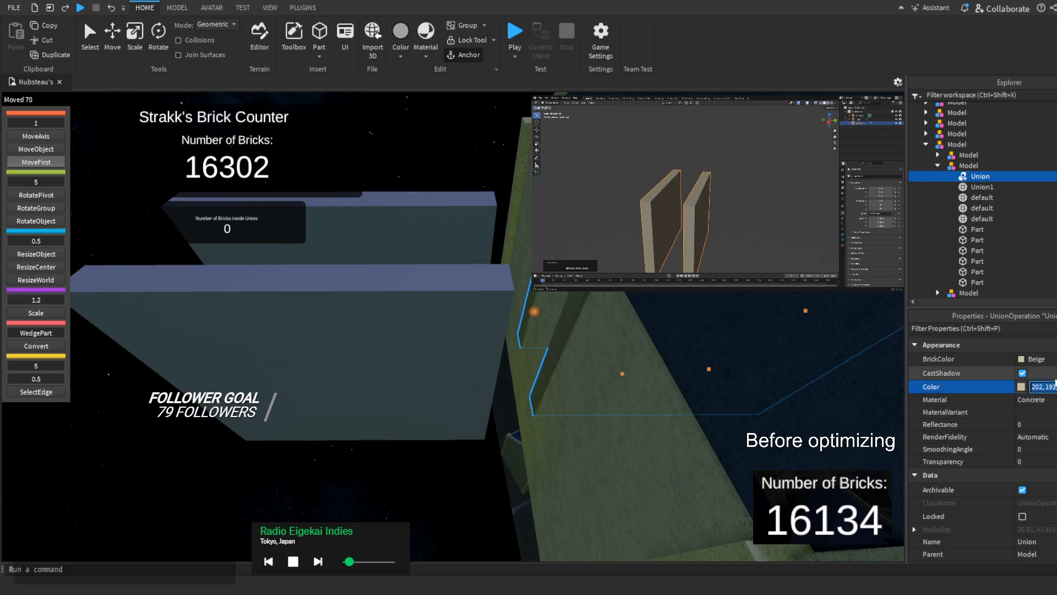
{"action": "left_click", "coordinate": [986, 218]}
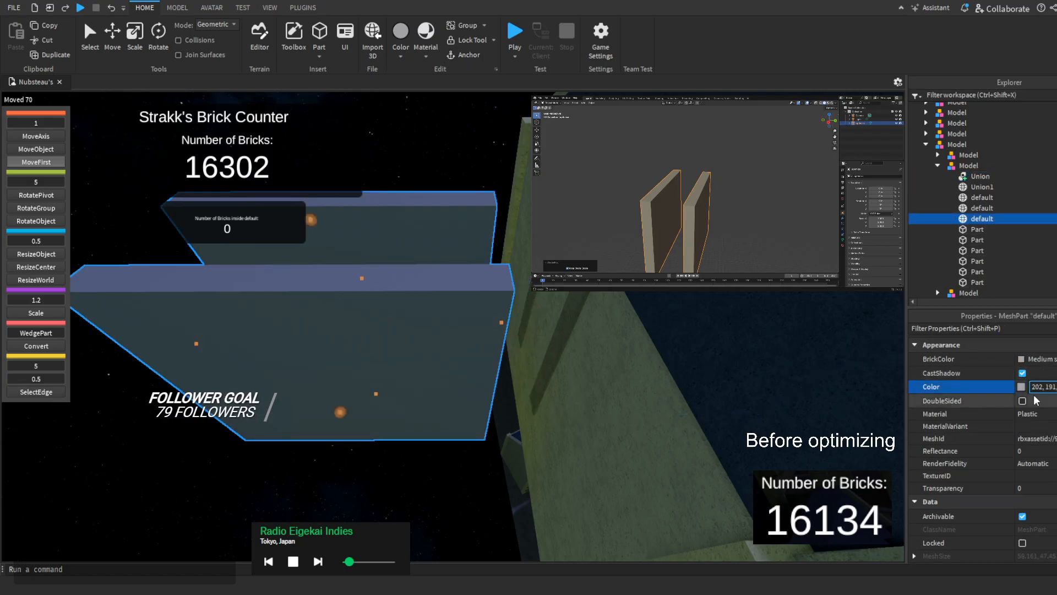
{"action": "left_click", "coordinate": [1025, 417]}
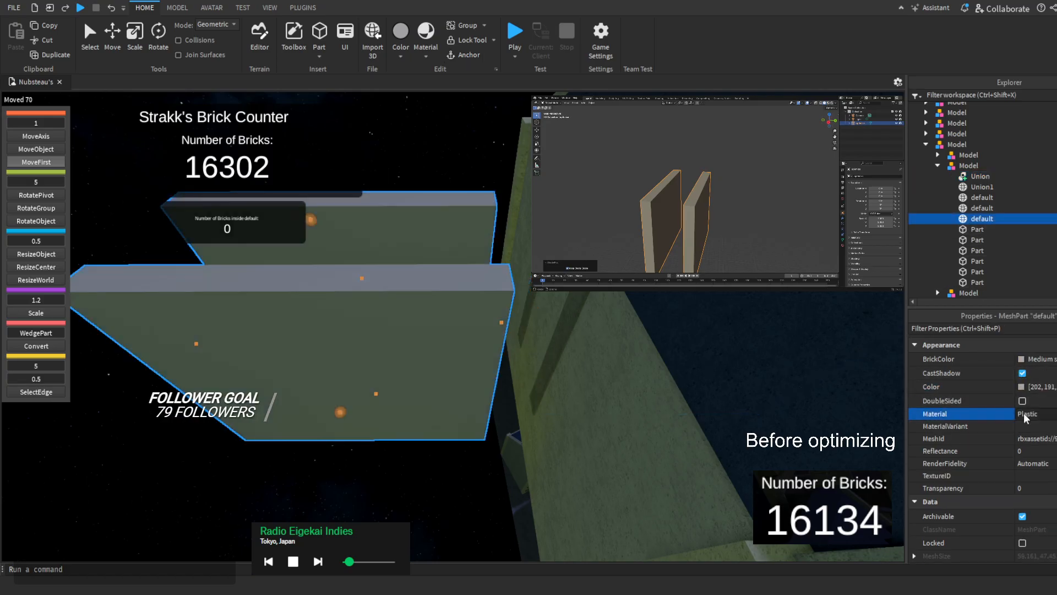
{"action": "left_click", "coordinate": [1032, 463]}
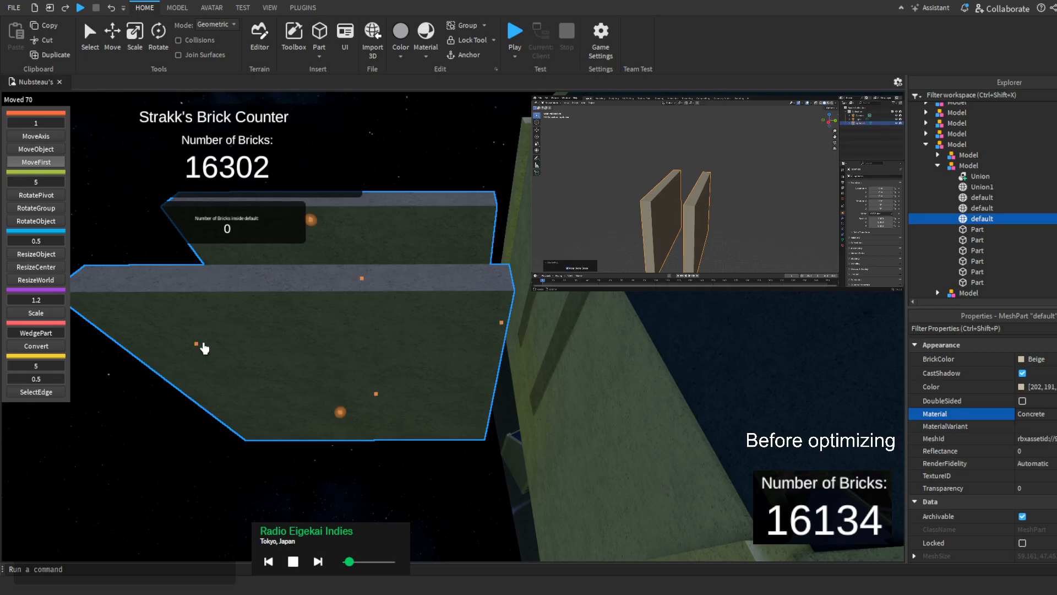
Move the pilaster mesh 70 studs back into the wall and delete the original pilaster Union
{"action": "left_click_drag", "start_coordinate": [203, 348], "coordinate": [542, 356]}
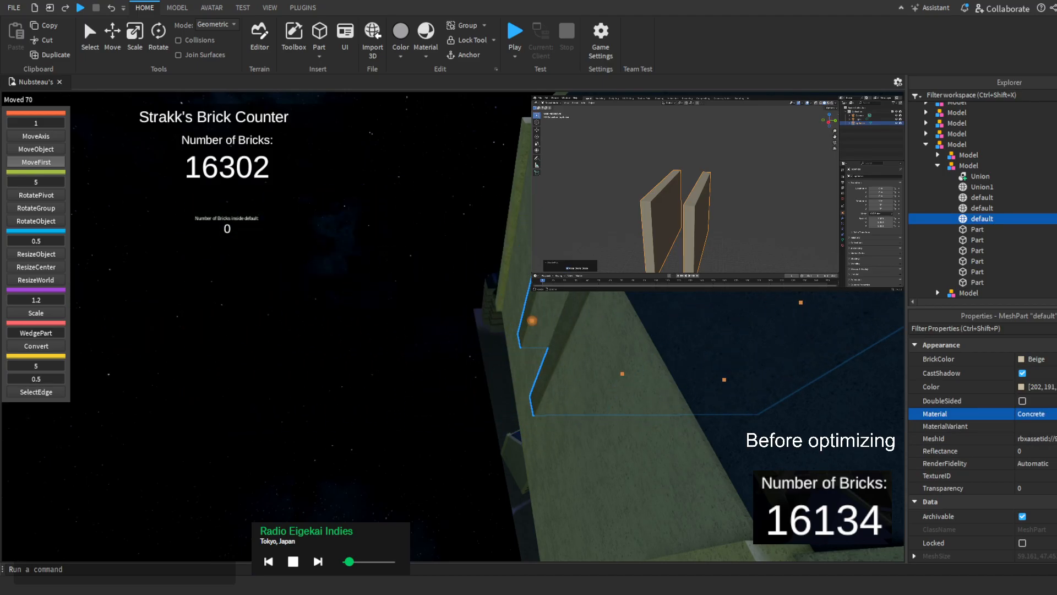
{"action": "left_click", "coordinate": [937, 178]}
{"action": "right_click_drag", "start_coordinate": [689, 341], "coordinate": [771, 309]}
{"action": "key", "text": "Delete"}
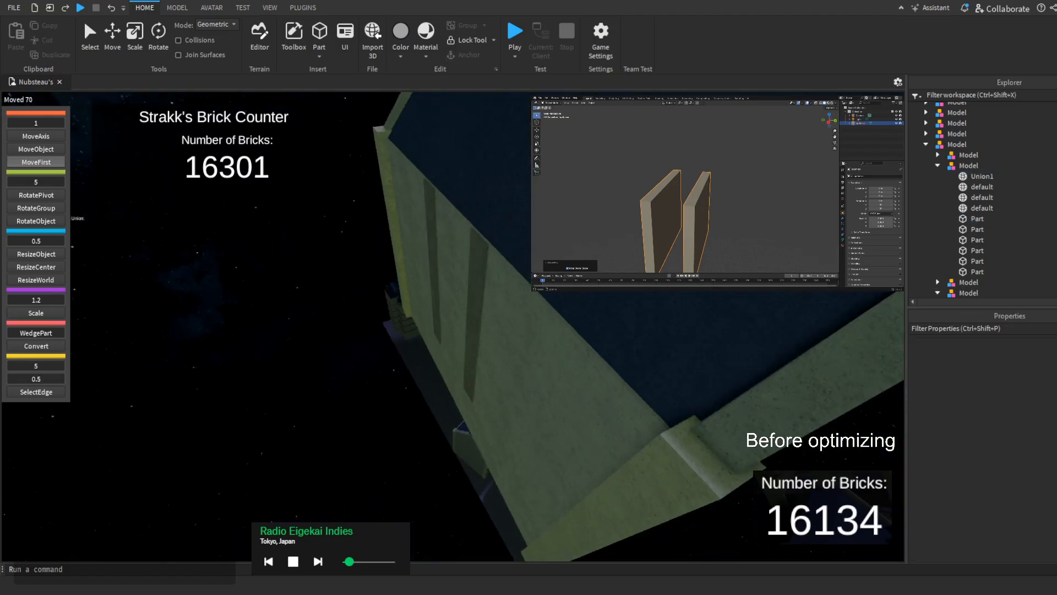
Delete the Cashmere concrete Union beside the ridged walls of the neighbouring building
{"action": "key", "text": "s"}
{"action": "right_click_drag", "start_coordinate": [550, 353], "coordinate": [529, 292]}
{"action": "key", "text": "w"}
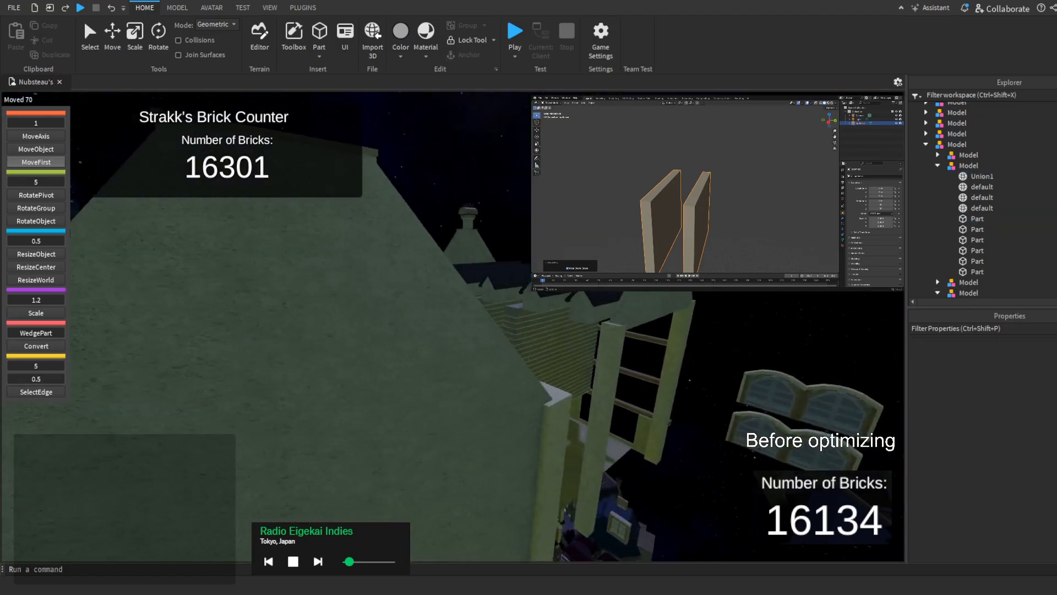
{"action": "key", "text": "s"}
{"action": "right_click_drag", "start_coordinate": [647, 330], "coordinate": [646, 377]}
{"action": "key", "text": "d"}
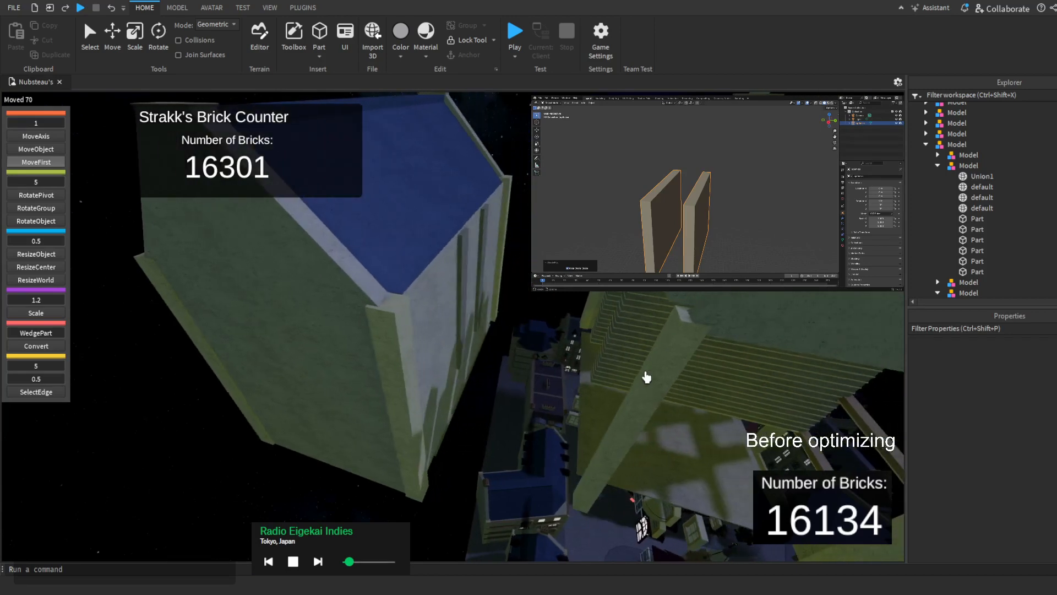
{"action": "left_click", "coordinate": [647, 377]}
{"action": "left_click", "coordinate": [648, 377]}
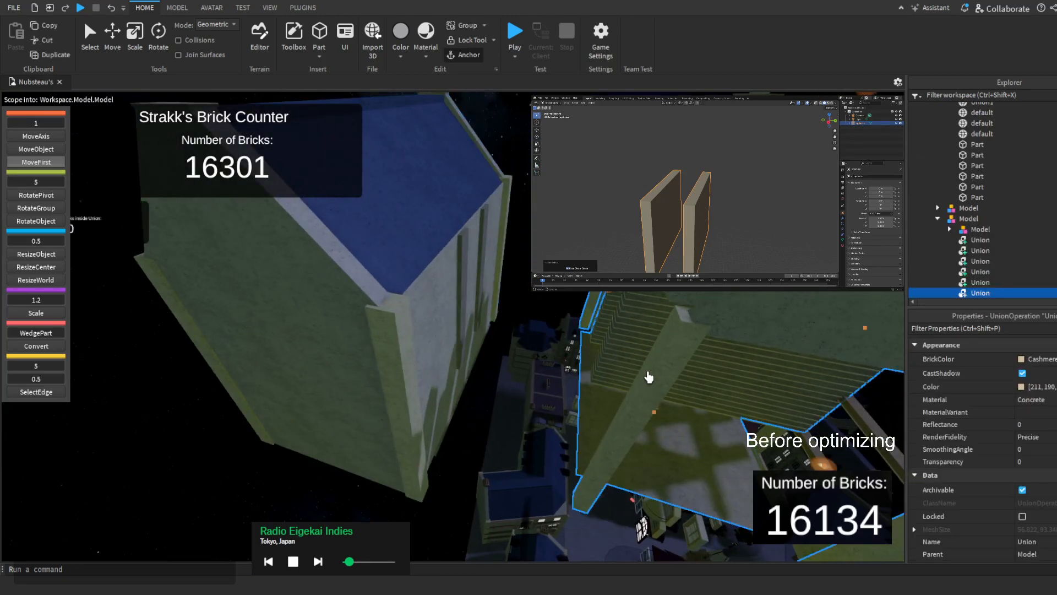
{"action": "key", "text": "d"}
{"action": "right_click_drag", "start_coordinate": [648, 376], "coordinate": [708, 326]}
{"action": "key", "text": "d"}
{"action": "key", "text": "w"}
{"action": "key", "text": "Delete"}
Select the Model containing the ridged walls under the small roofs and examine its shape from several sides
{"action": "left_click", "coordinate": [544, 311]}
{"action": "key", "text": "s"}
{"action": "key", "text": "w"}
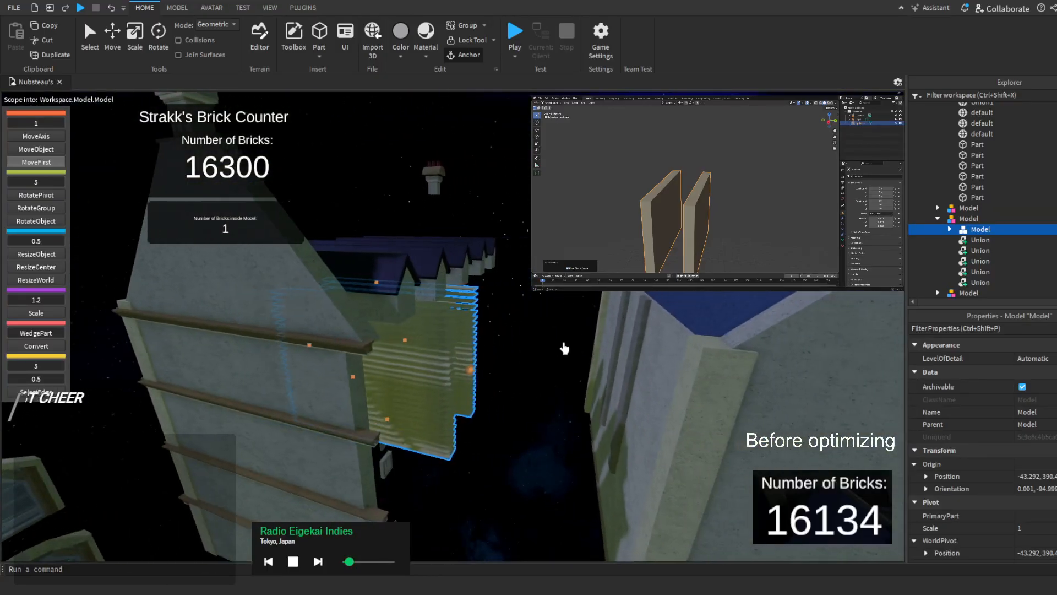
{"action": "key", "text": "s"}
{"action": "right_click_drag", "start_coordinate": [364, 309], "coordinate": [362, 312]}
{"action": "key", "text": "w"}
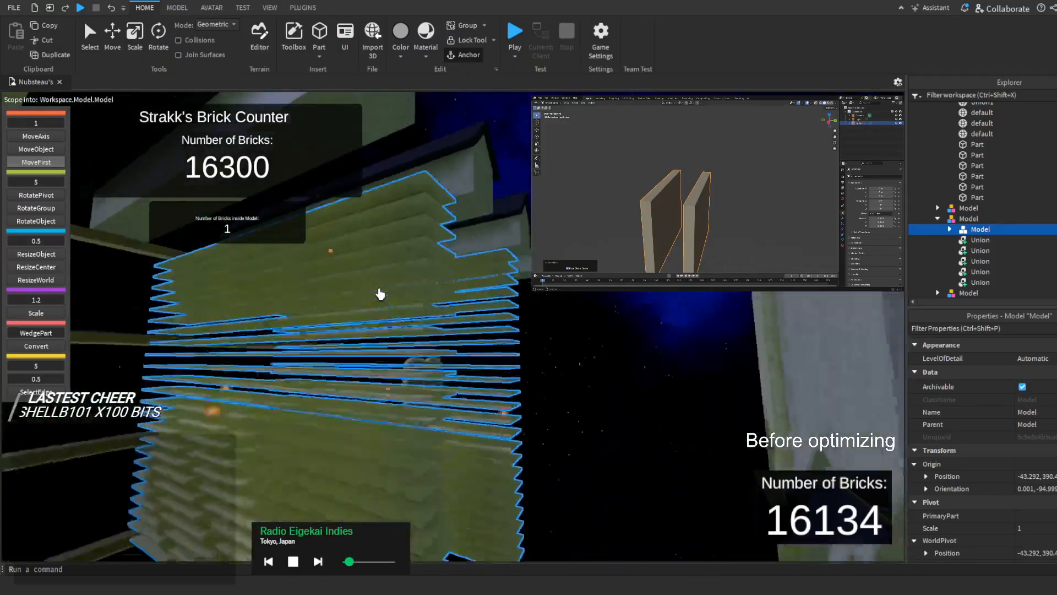
{"action": "key", "text": "w"}
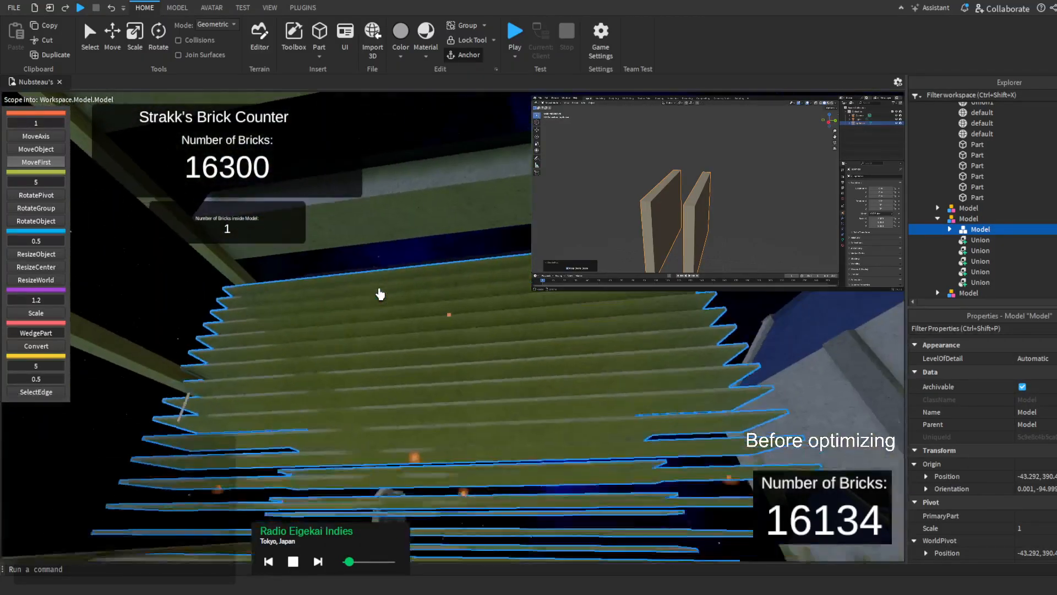
{"action": "key", "text": "w"}
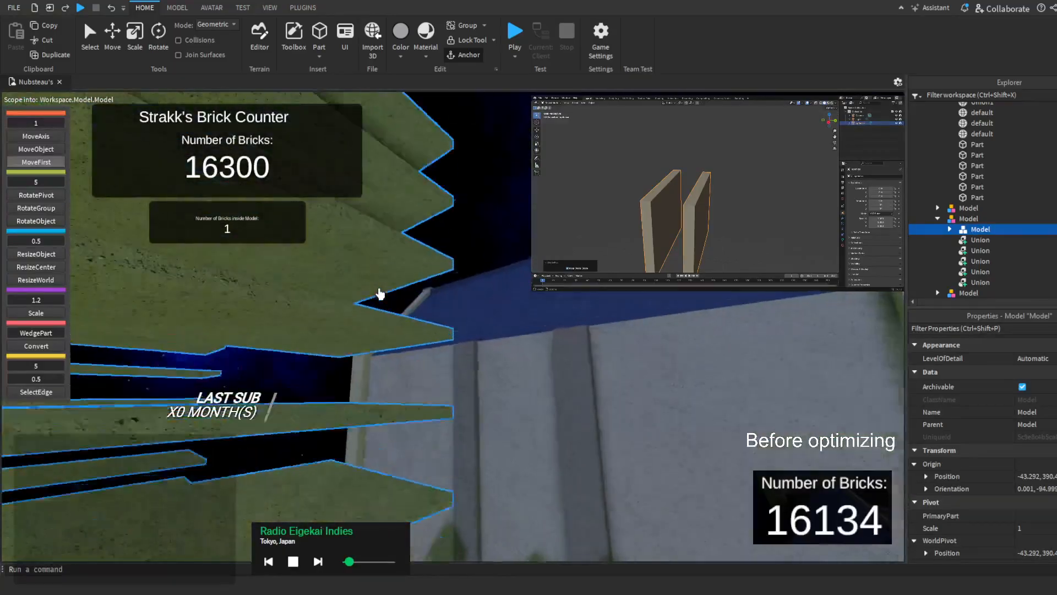
{"action": "key", "text": "s"}
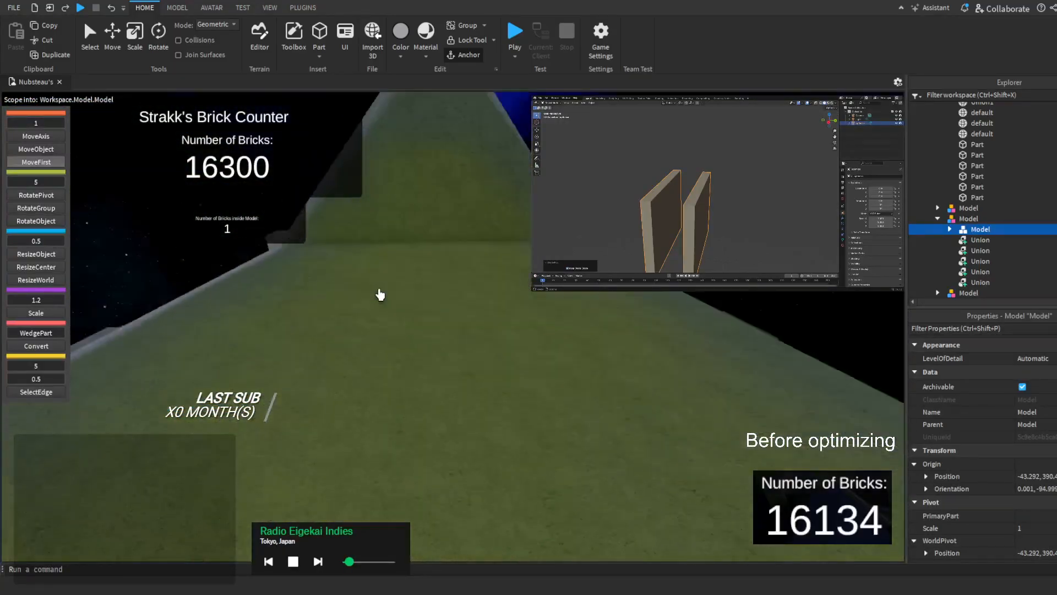
{"action": "key", "text": "w"}
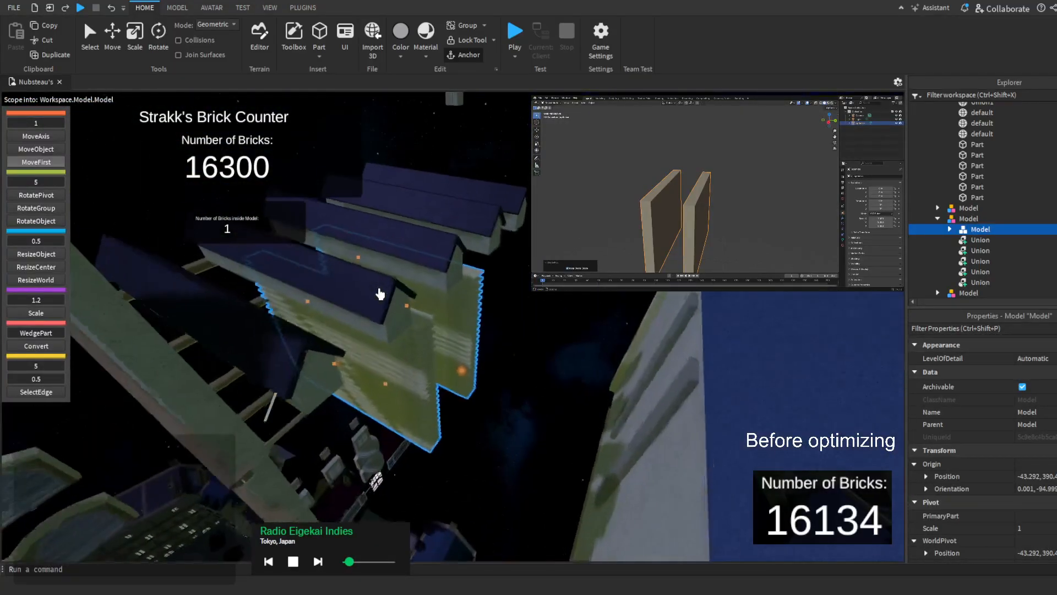
{"action": "key", "text": "s"}
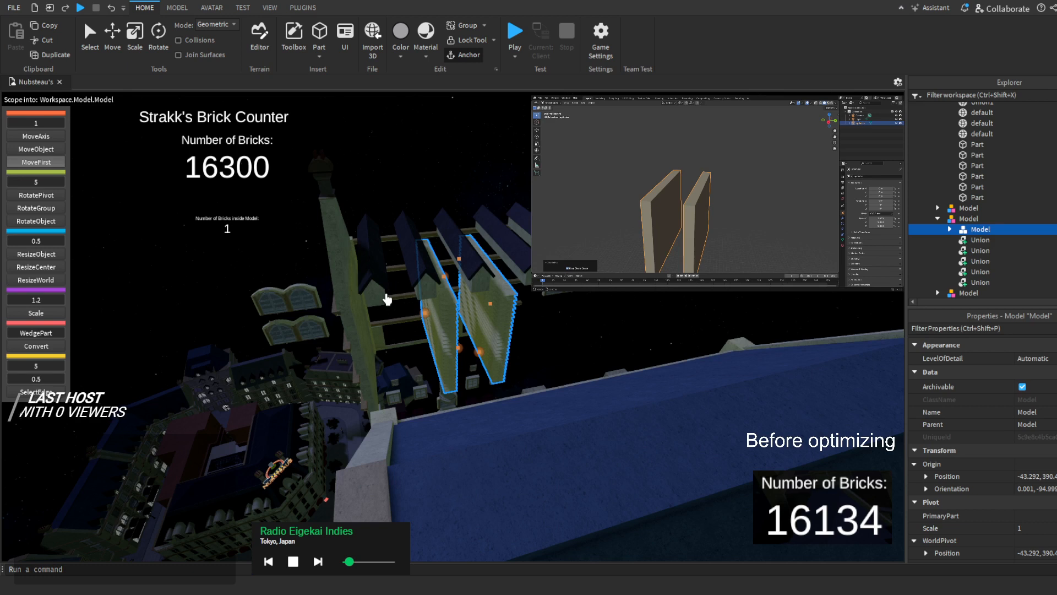
{"action": "key", "text": "a"}
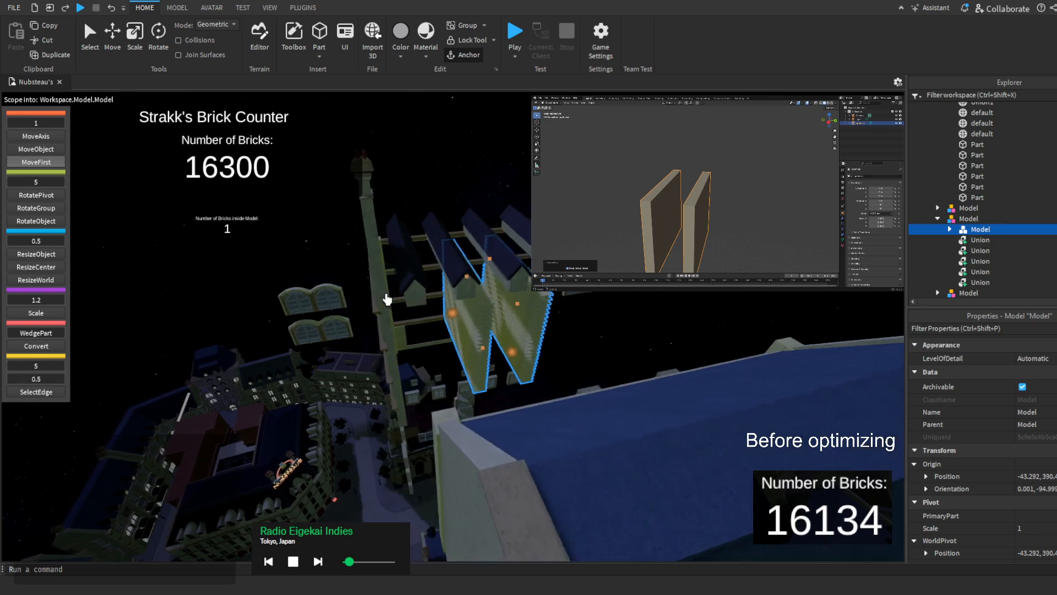
{"action": "key", "text": "d"}
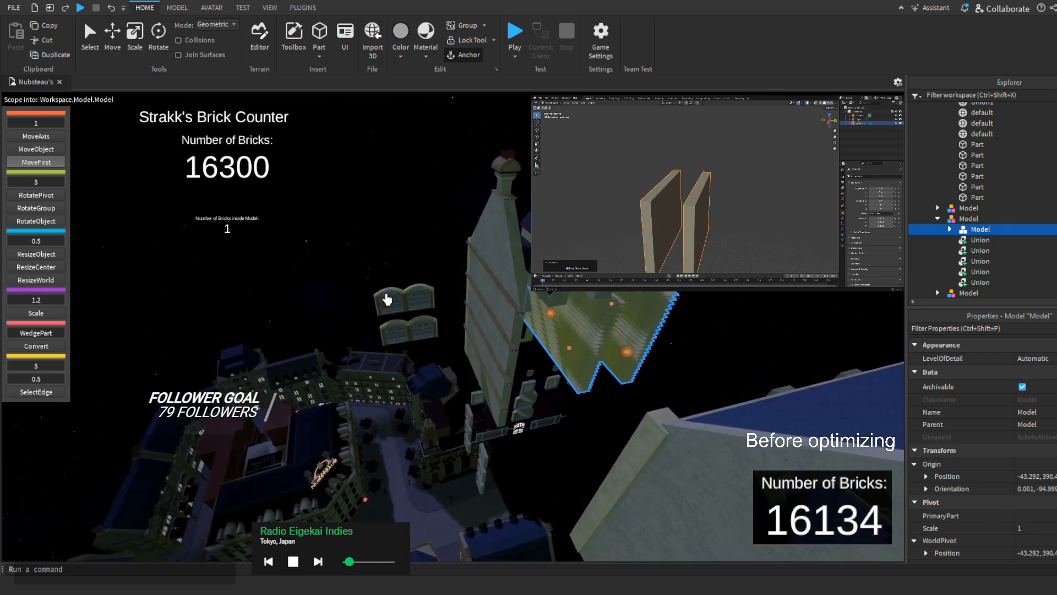
{"action": "key", "text": "w"}
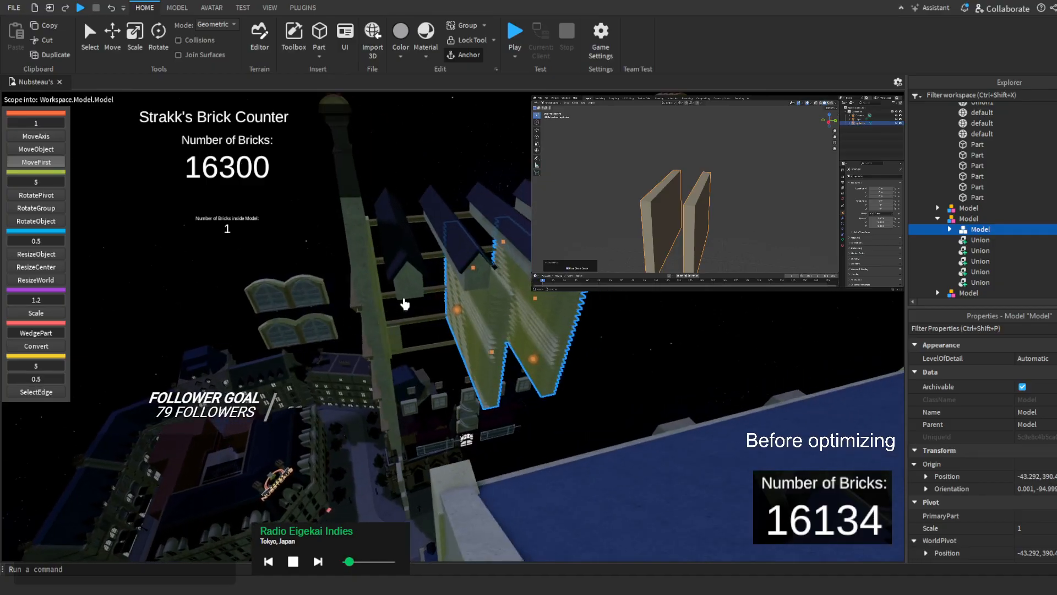
{"action": "key", "text": "a"}
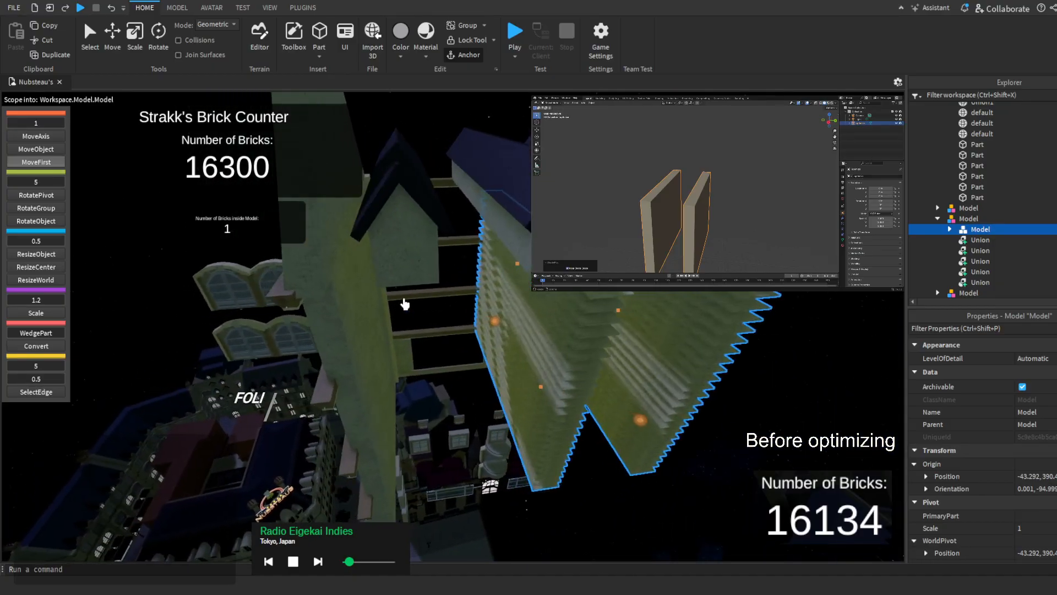
{"action": "key", "text": "d"}
{"action": "key", "text": "w"}
{"action": "right_click_drag", "start_coordinate": [486, 350], "coordinate": [486, 350]}
{"action": "key", "text": "d"}
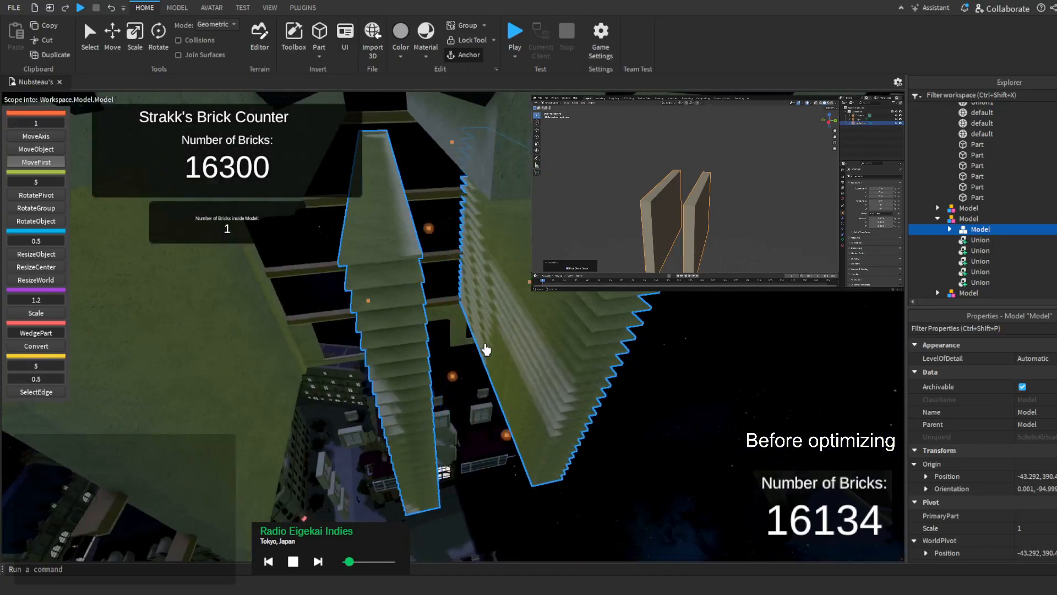
Select the Union inside the ridged walls' Model and export it
{"action": "left_click", "coordinate": [949, 229]}
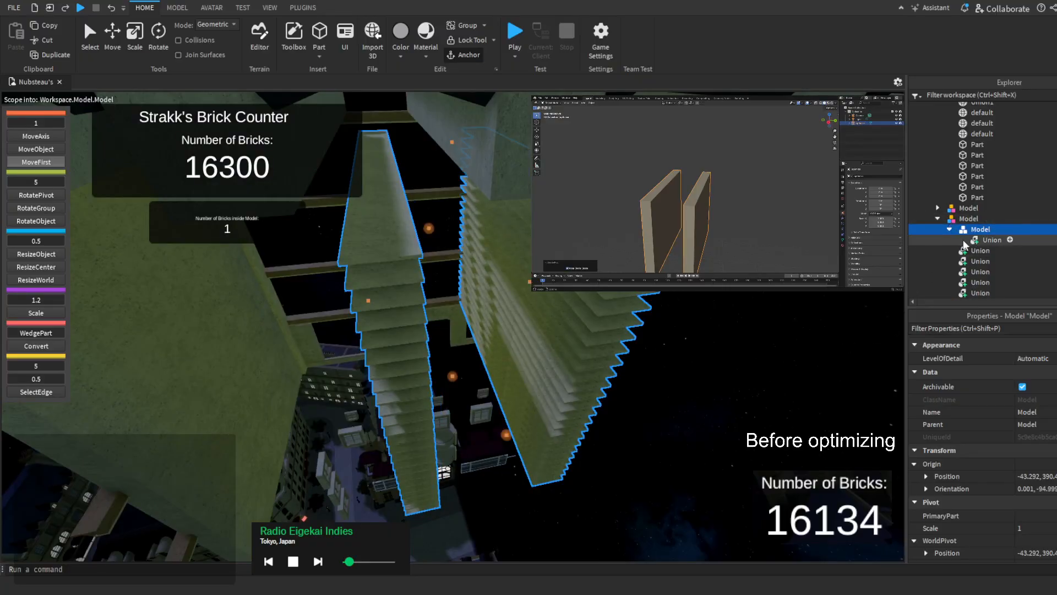
{"action": "left_click", "coordinate": [991, 240]}
{"action": "key", "text": "f"}
{"action": "scroll", "coordinate": [968, 234], "scroll_direction": "down", "scroll_amount": 2}
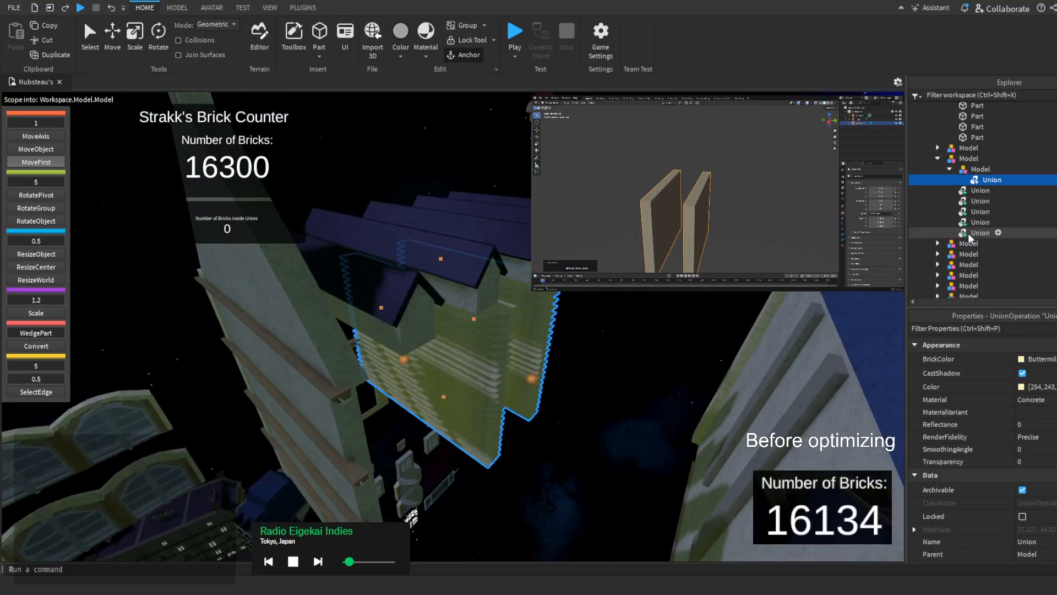
{"action": "left_click", "coordinate": [968, 233]}
{"action": "left_click", "coordinate": [969, 183]}
{"action": "key", "text": "d"}
{"action": "right_click_drag", "start_coordinate": [601, 352], "coordinate": [617, 315]}
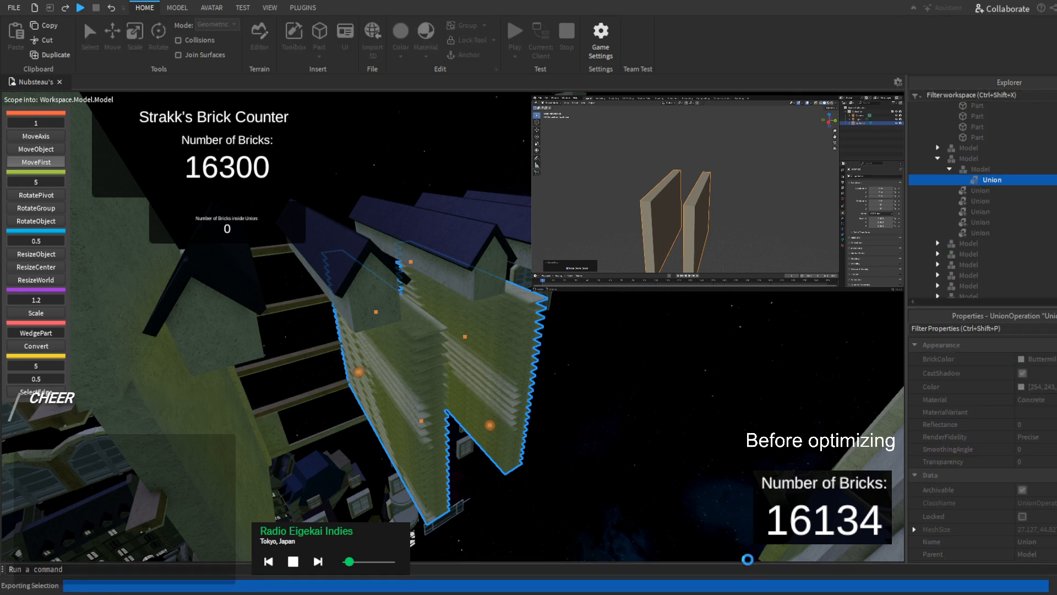
Switch to Blender, delete the two pilaster meshes and import the exported ridged walls
{"action": "right_click", "coordinate": [695, 211]}
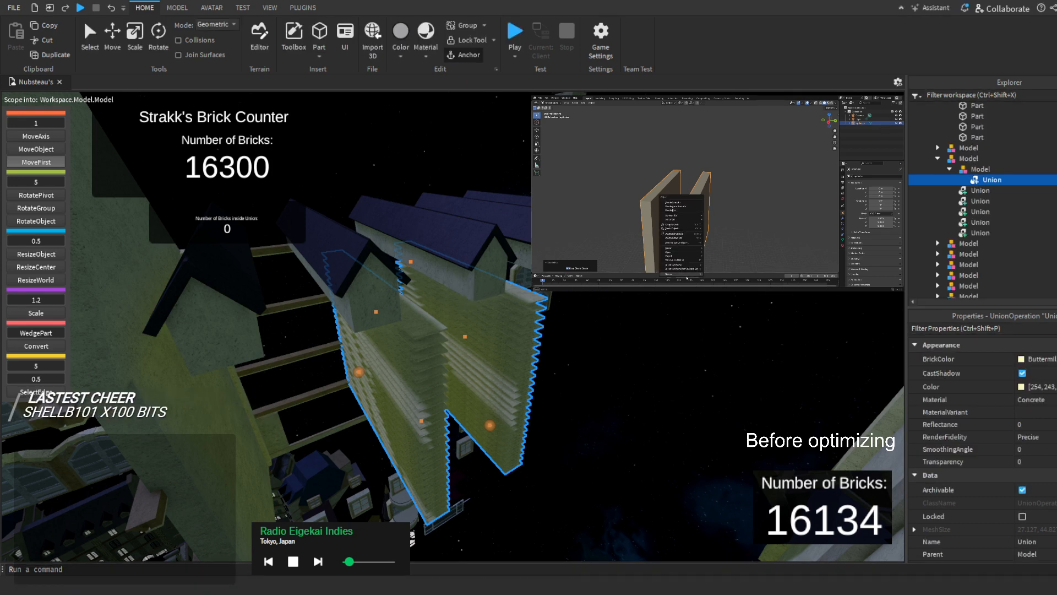
{"action": "left_click", "coordinate": [686, 274]}
{"action": "left_click", "coordinate": [539, 97]}
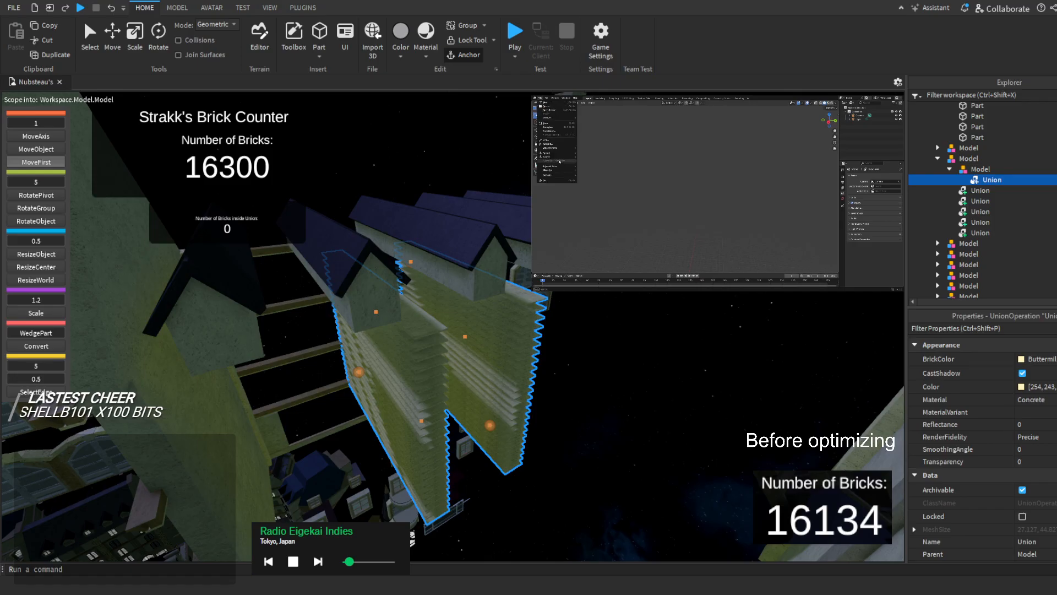
{"action": "mouse_move", "coordinate": [562, 154]}
{"action": "left_click", "coordinate": [598, 169]}
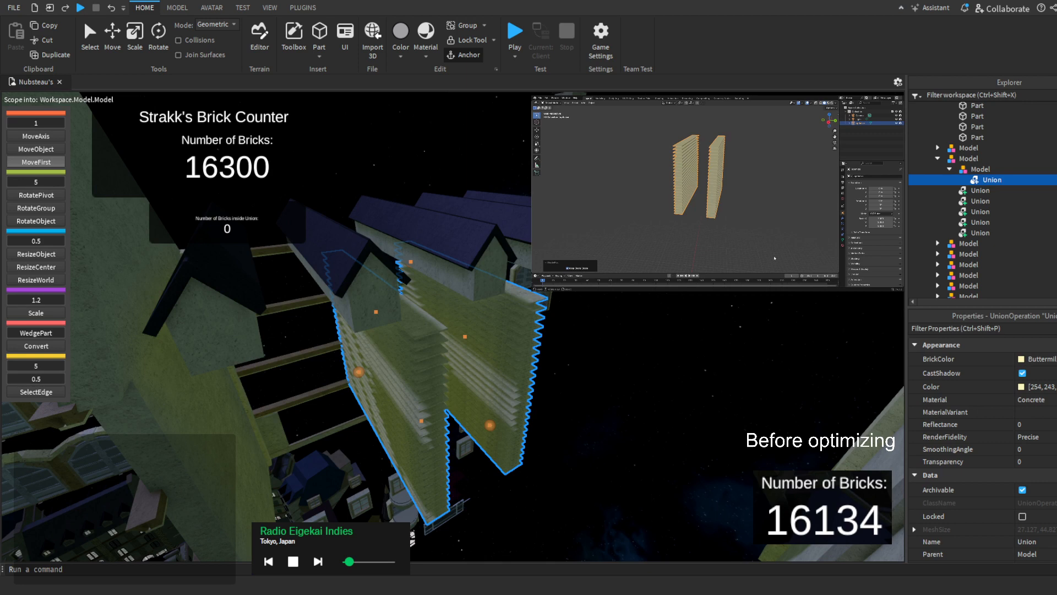
Raise the imported optimize model 101 studs and move it 14 studs toward the original ridged walls
{"action": "right_click_drag", "start_coordinate": [553, 318], "coordinate": [522, 280]}
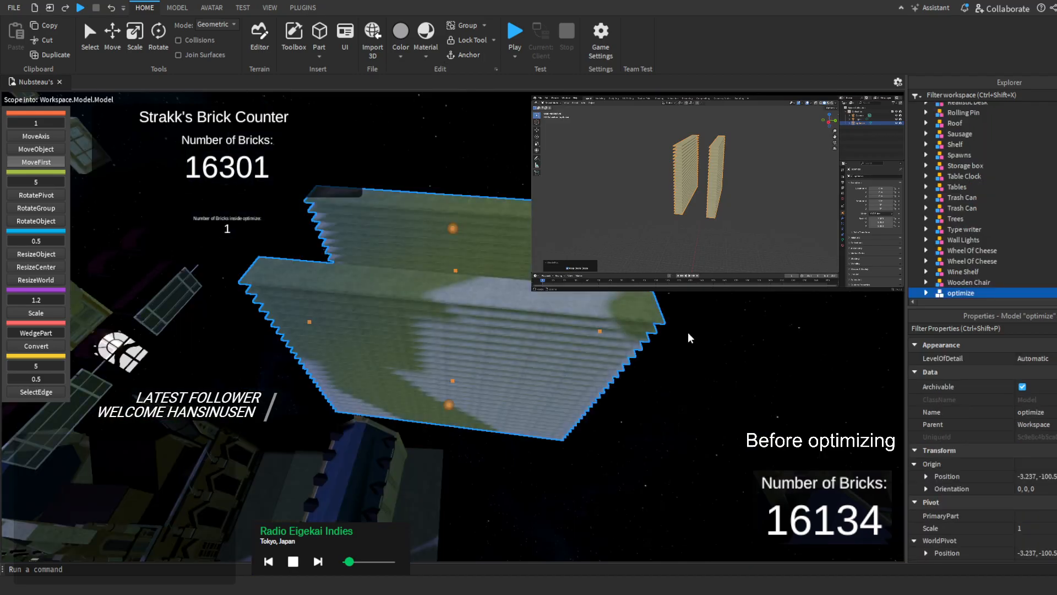
{"action": "right_click_drag", "start_coordinate": [681, 342], "coordinate": [682, 344]}
{"action": "key", "text": "w"}
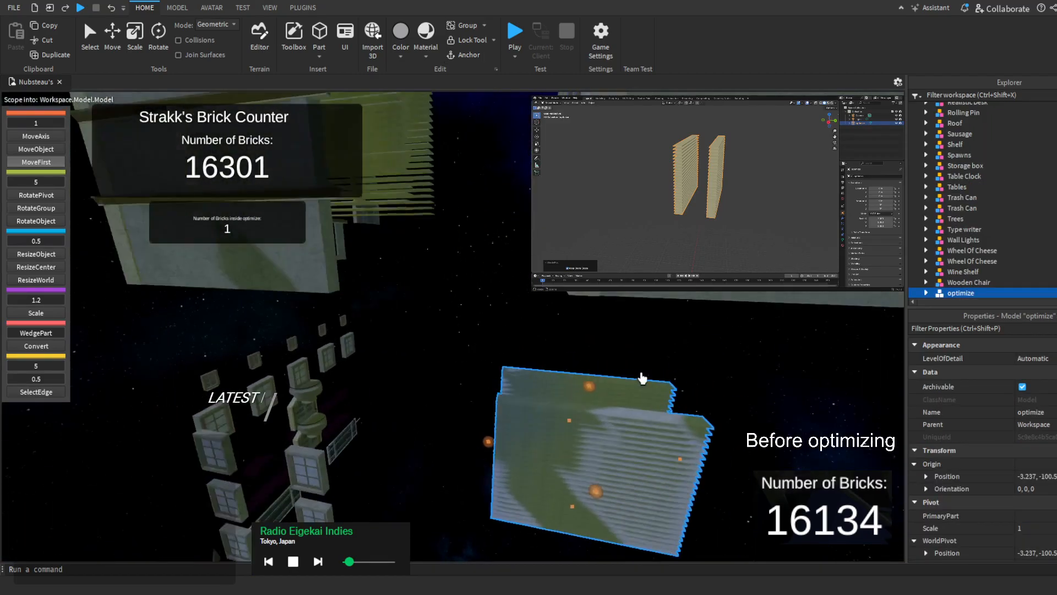
{"action": "key", "text": "e"}
{"action": "left_click_drag", "start_coordinate": [578, 396], "coordinate": [584, 256]}
{"action": "mouse_move", "coordinate": [576, 319]}
{"action": "right_mouse_down"}
{"action": "mouse_move", "coordinate": [567, 333]}
{"action": "mouse_move", "coordinate": [566, 314]}
{"action": "mouse_move", "coordinate": [575, 319]}
{"action": "right_mouse_up"}
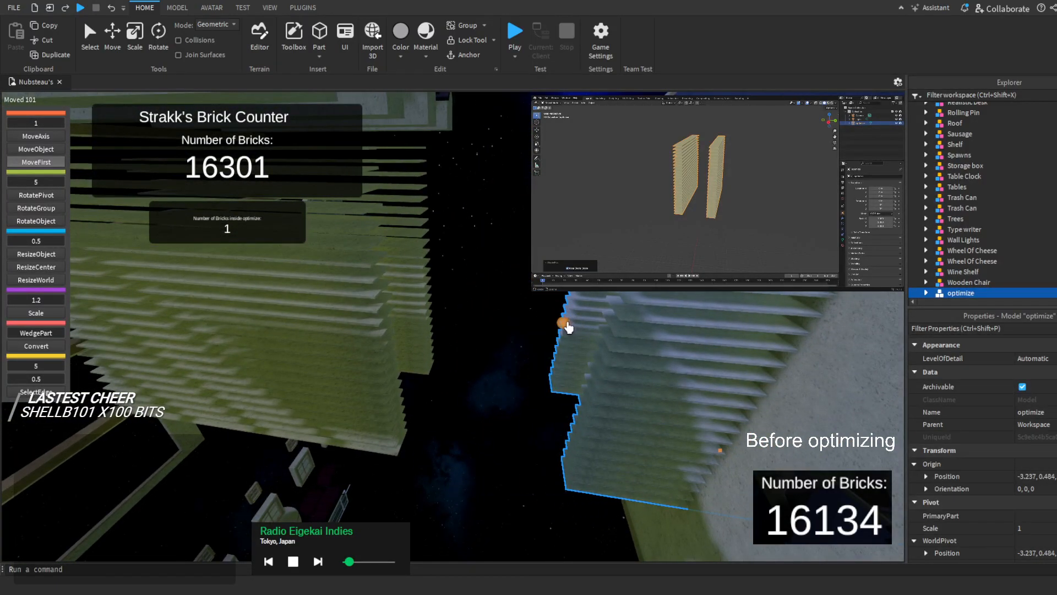
{"action": "left_click_drag", "start_coordinate": [567, 325], "coordinate": [514, 322]}
Transfer the optimize model into the Model holding the original ridged walls' Union and ungroup it
{"action": "scroll", "coordinate": [978, 250], "scroll_direction": "down", "scroll_amount": 3}
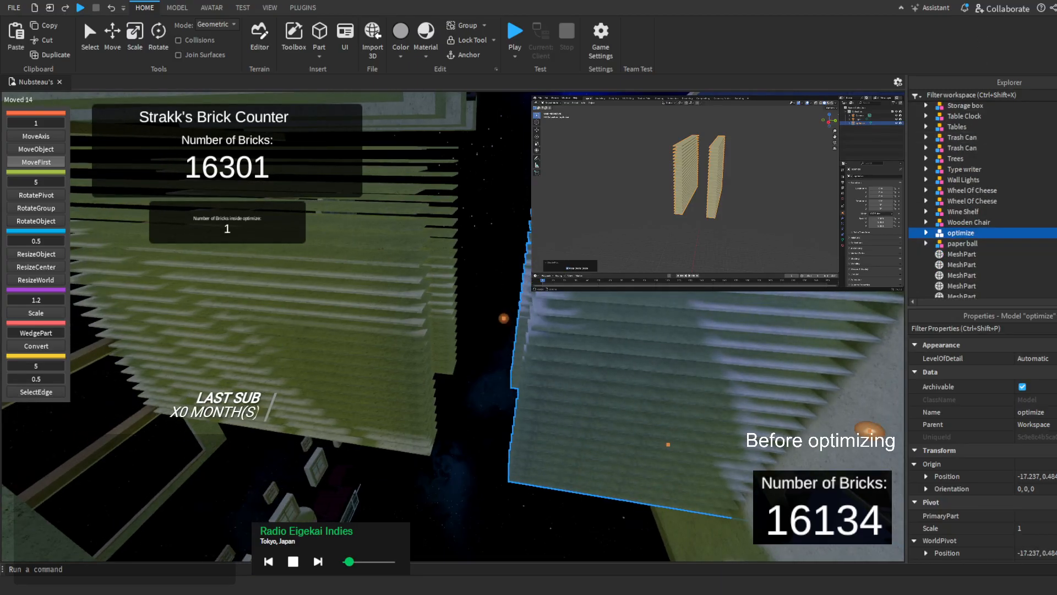
{"action": "right_click_drag", "start_coordinate": [485, 198], "coordinate": [435, 199]}
{"action": "key", "text": "Delete"}
{"action": "left_click", "coordinate": [479, 196]}
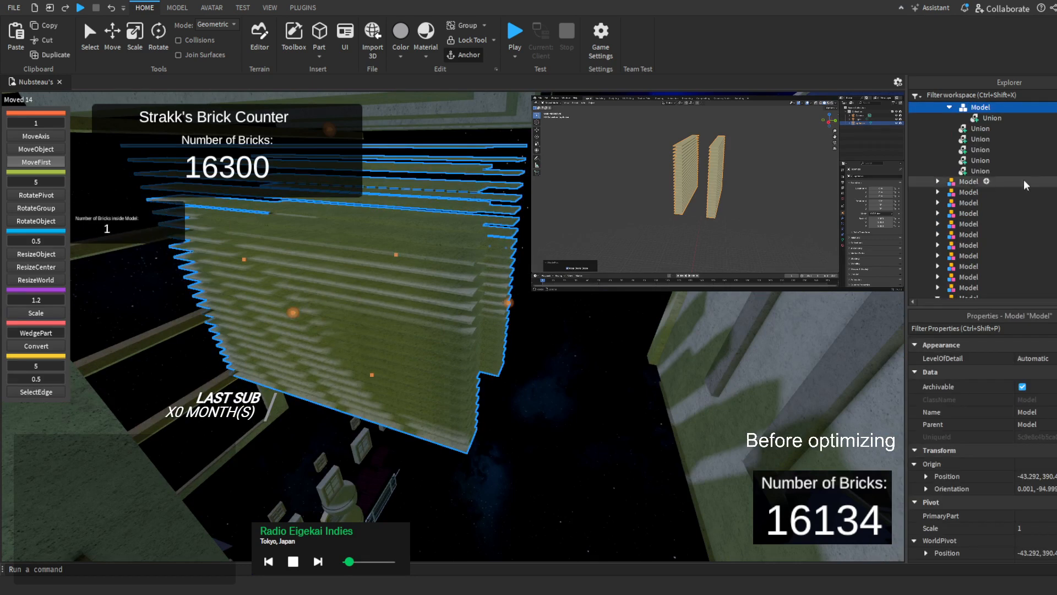
{"action": "scroll", "coordinate": [1018, 149], "scroll_direction": "up", "scroll_amount": 2}
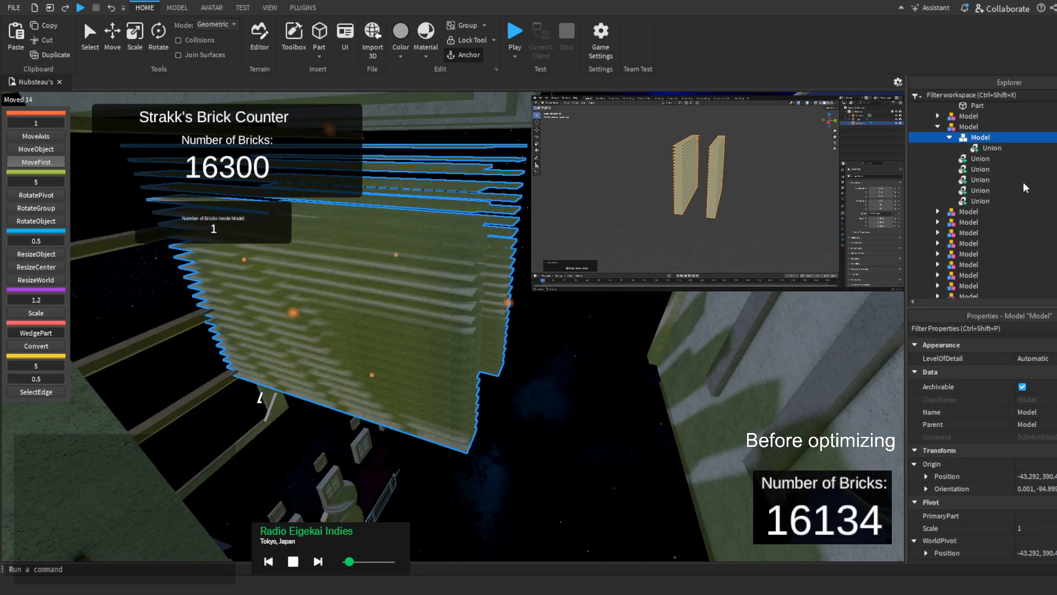
{"action": "key", "text": "ctrl+z"}
{"action": "left_click", "coordinate": [991, 158]}
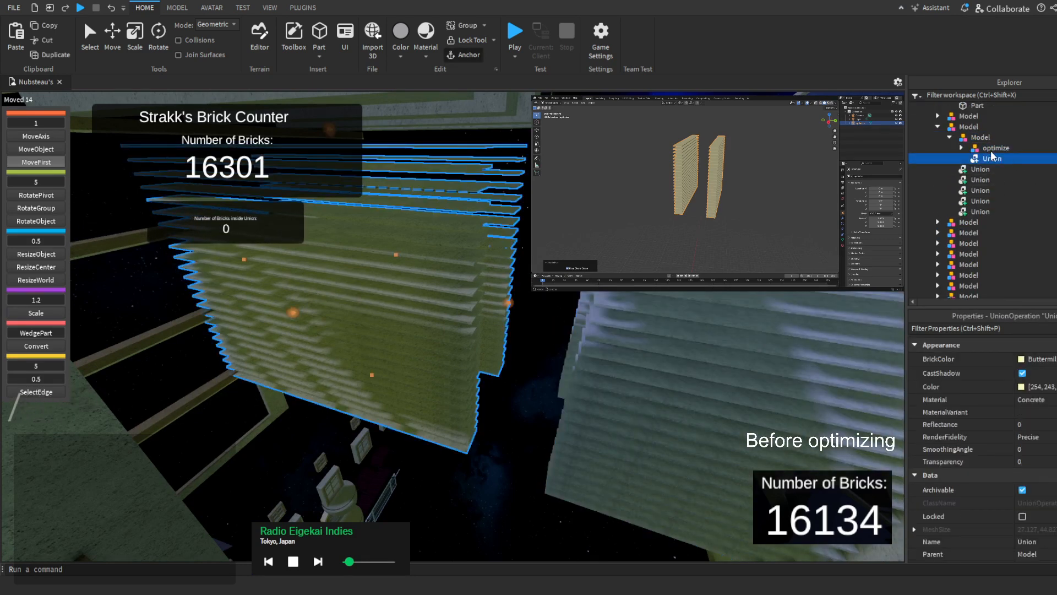
{"action": "left_click", "coordinate": [978, 150]}
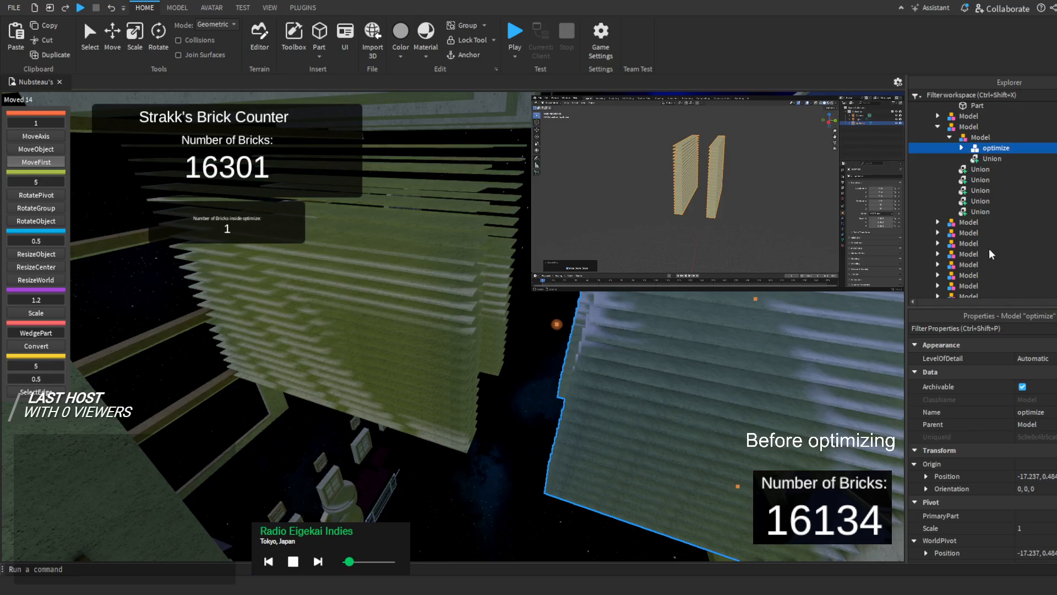
{"action": "key", "text": "ctrl+u"}
Copy the original ridged Union's CFrame position to the default mesh
{"action": "left_click", "coordinate": [973, 150]}
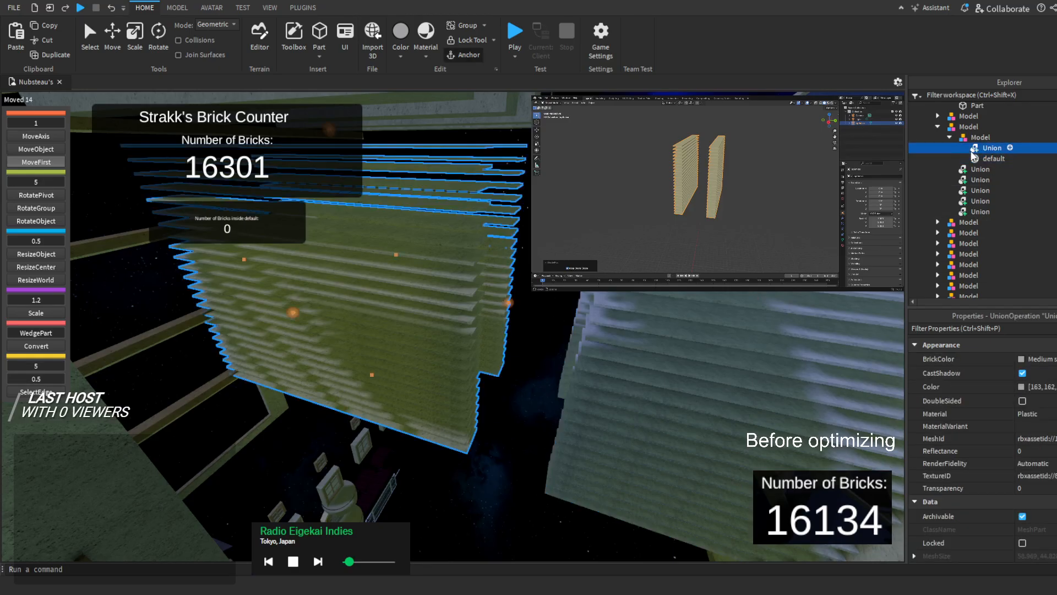
{"action": "scroll", "coordinate": [997, 458], "scroll_direction": "down", "scroll_amount": 5}
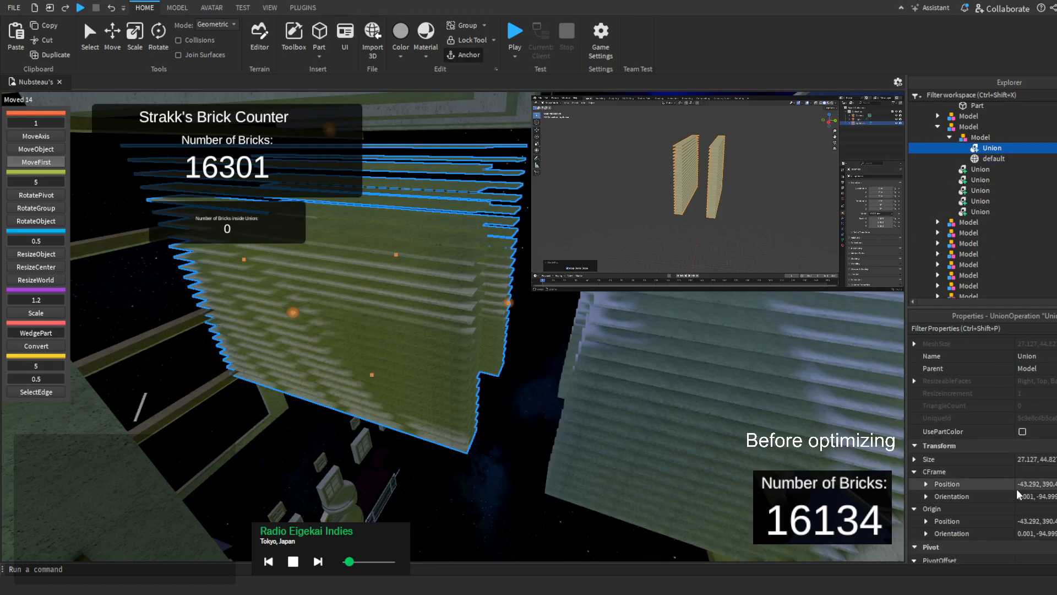
{"action": "left_click", "coordinate": [1024, 484]}
{"action": "left_click", "coordinate": [994, 159]}
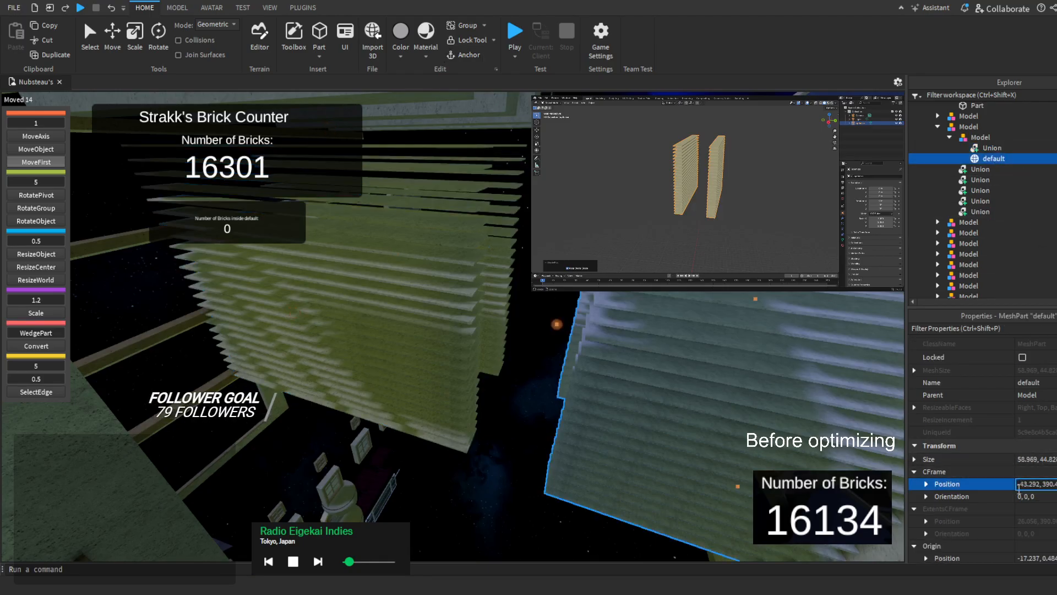
{"action": "key", "text": "Return"}
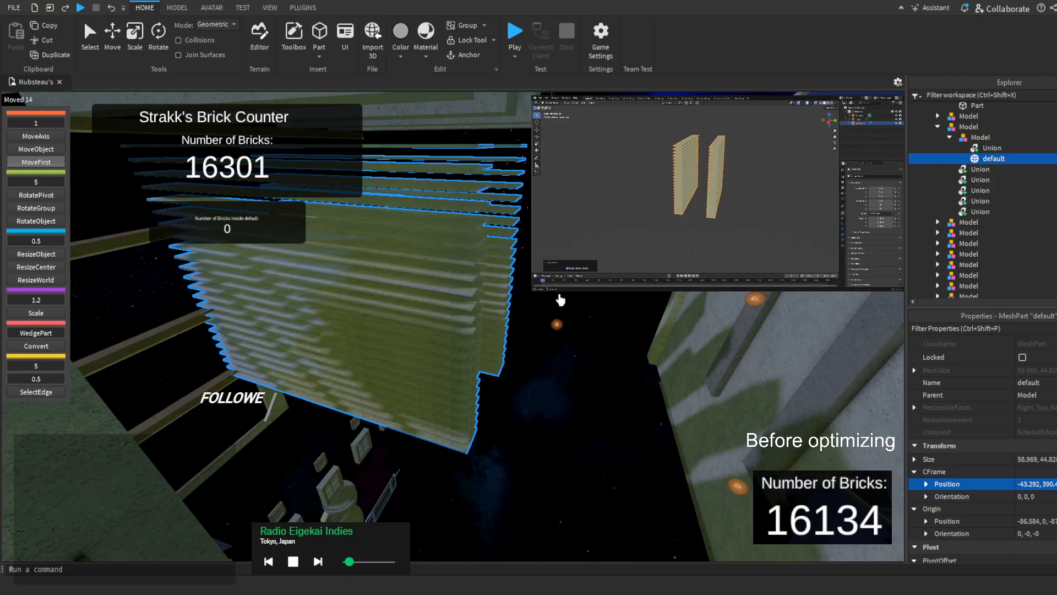
{"action": "left_click_drag", "start_coordinate": [564, 330], "coordinate": [651, 356]}
{"action": "right_click_drag", "start_coordinate": [646, 357], "coordinate": [651, 356]}
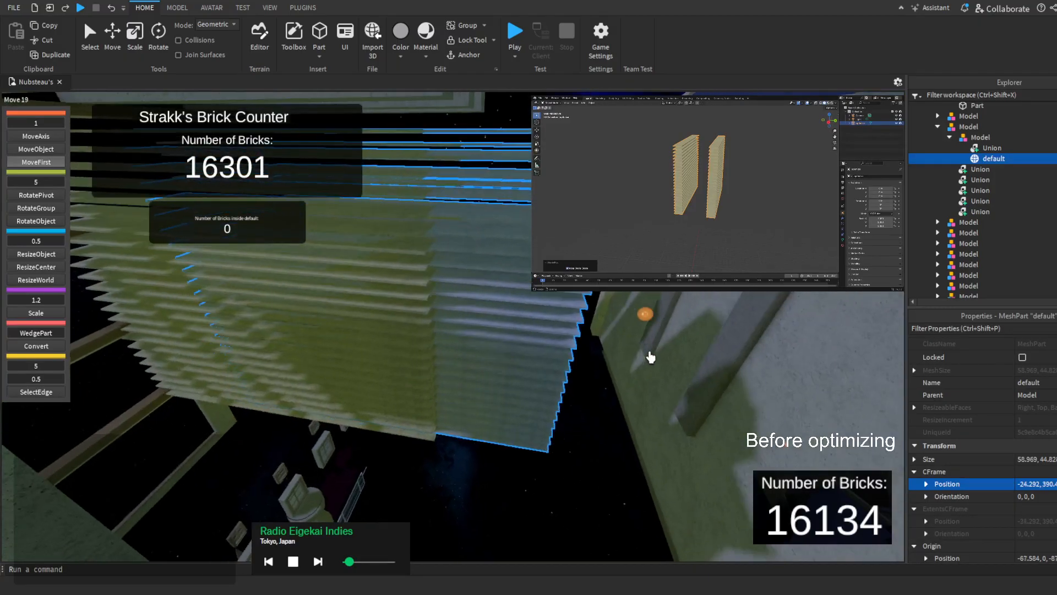
{"action": "left_click_drag", "start_coordinate": [651, 356], "coordinate": [505, 361]}
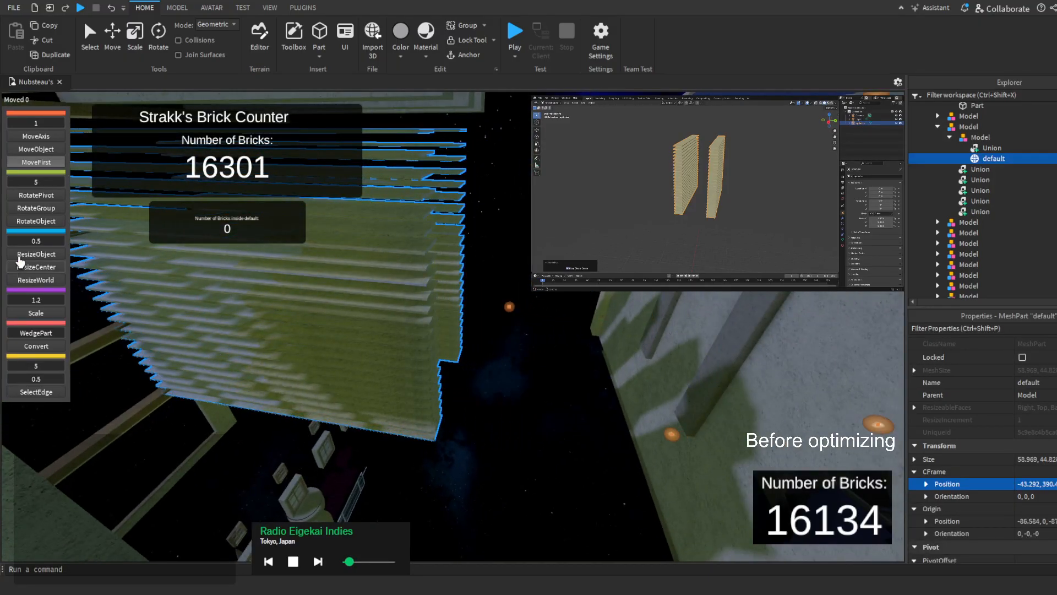
Move the ridged mesh 99 studs along the world axis onto the wall pilasters of the neighbouring building using MoveAxis
{"action": "left_click", "coordinate": [38, 136]}
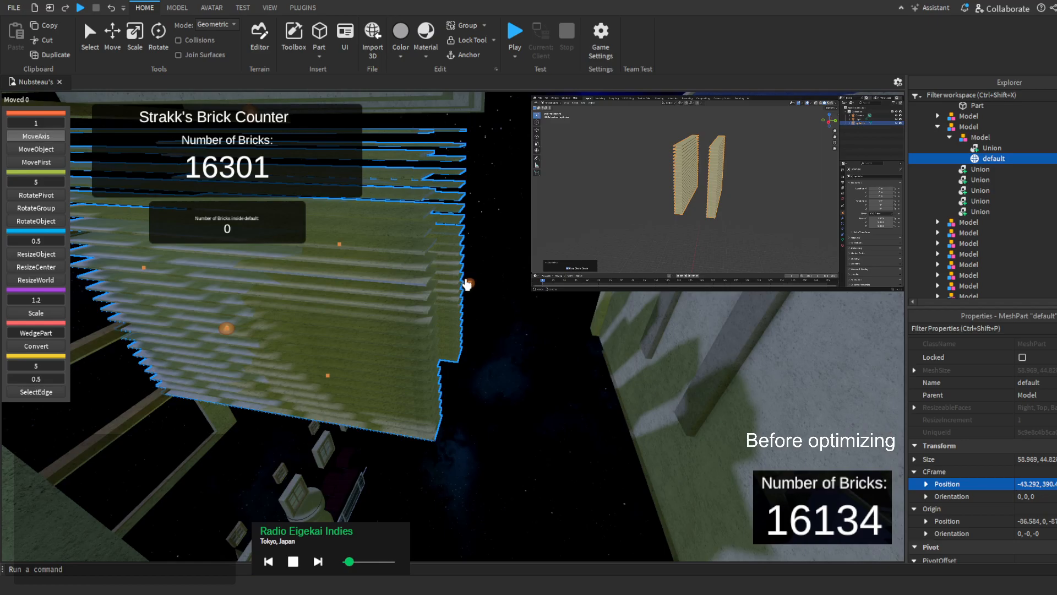
{"action": "left_click_drag", "start_coordinate": [467, 284], "coordinate": [488, 229]}
{"action": "right_click_drag", "start_coordinate": [488, 229], "coordinate": [462, 204]}
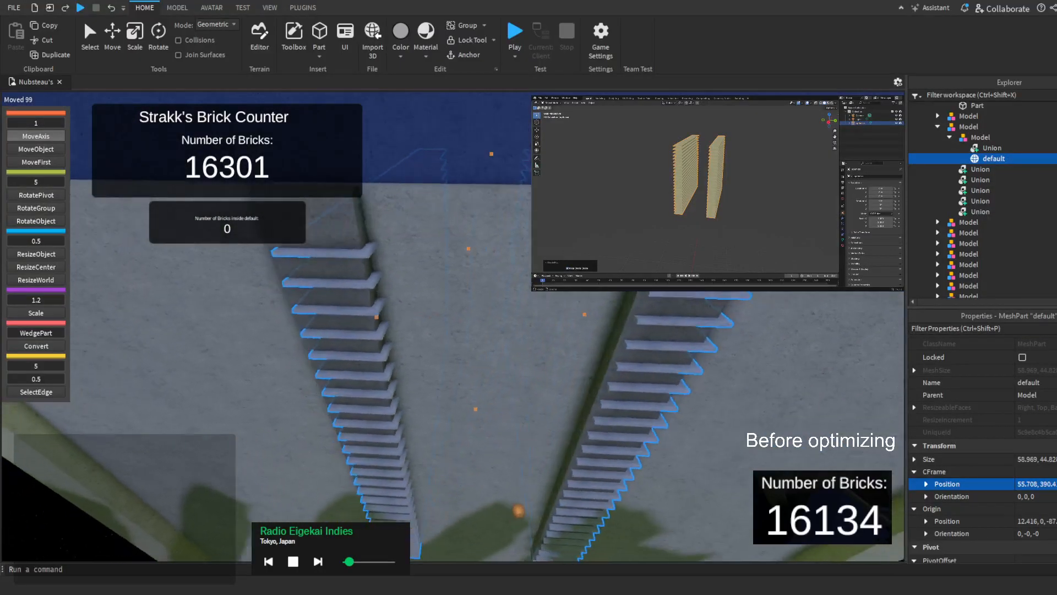
{"action": "key", "text": "a"}
{"action": "key", "text": "d"}
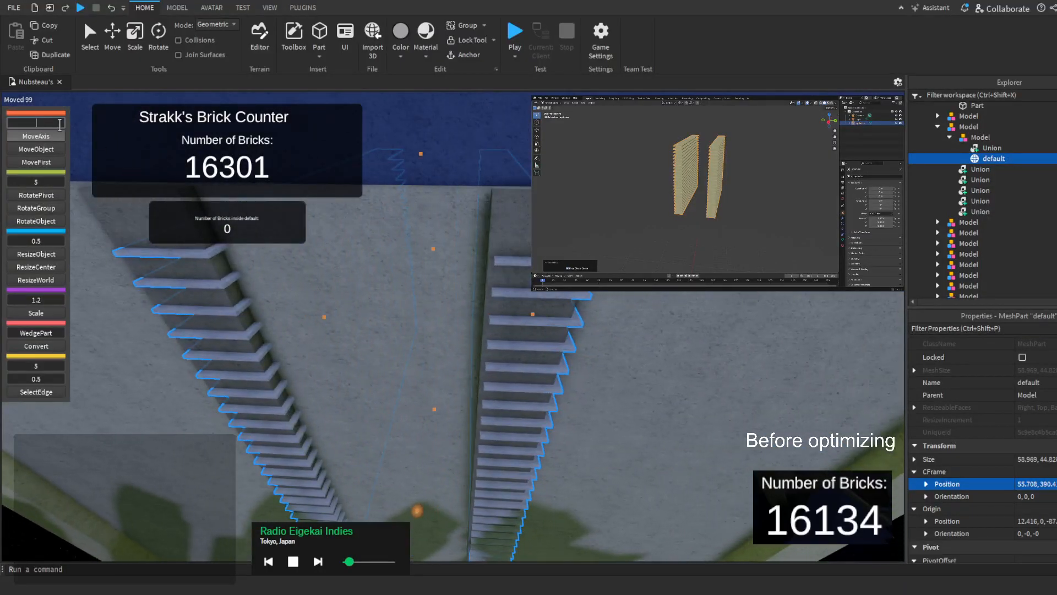
Set the move increment to 0.5 and shift the ridged mesh 0.5 studs with MoveFirst
{"action": "key", "text": "e"}
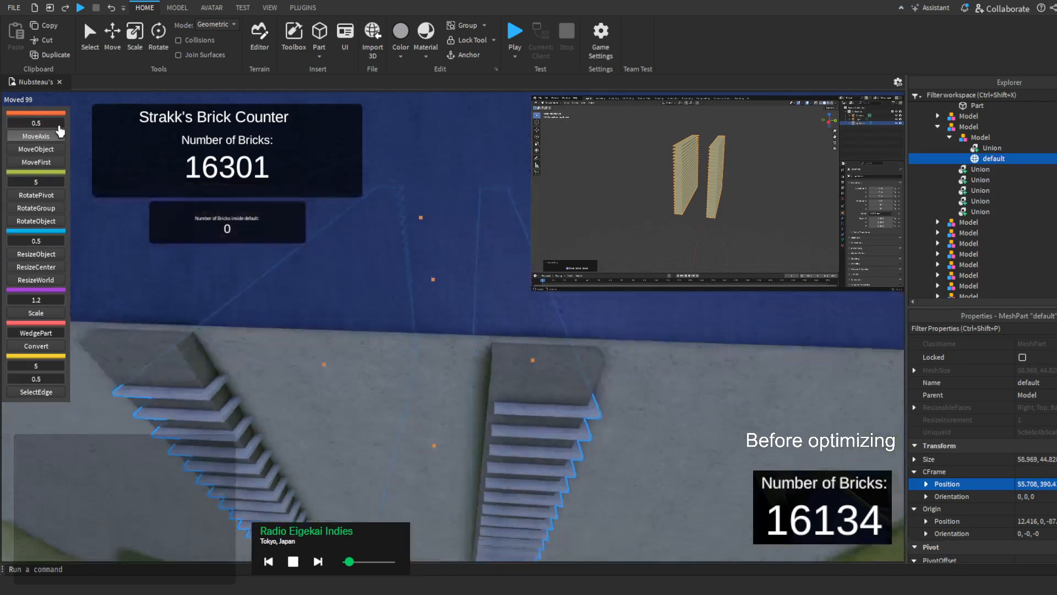
{"action": "right_click_drag", "start_coordinate": [59, 132], "coordinate": [89, 191]}
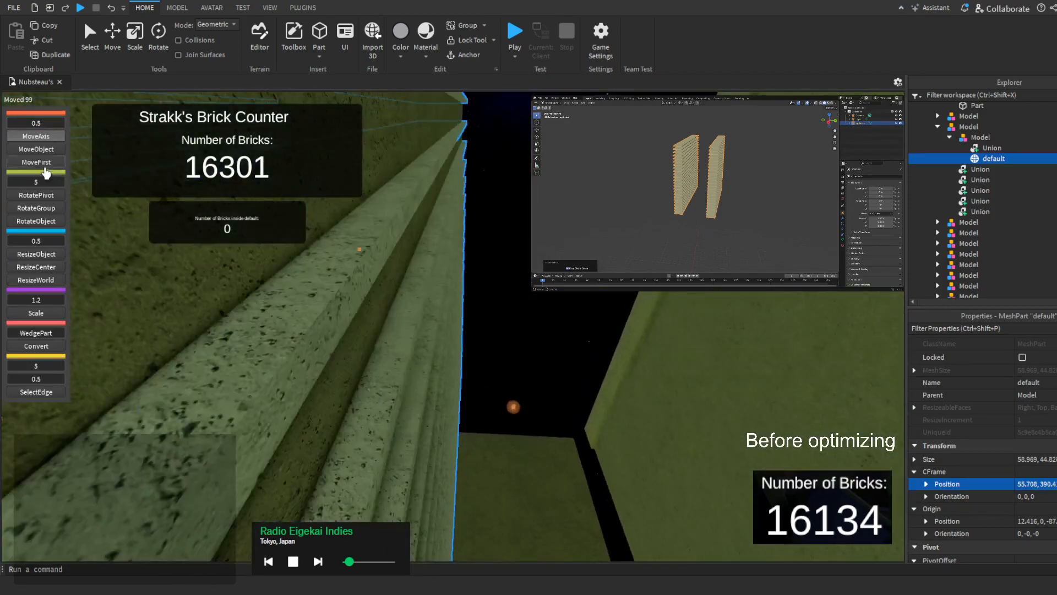
{"action": "left_click", "coordinate": [46, 166]}
{"action": "right_click_drag", "start_coordinate": [224, 231], "coordinate": [224, 231]}
{"action": "key", "text": "w"}
{"action": "left_click_drag", "start_coordinate": [625, 399], "coordinate": [599, 405]}
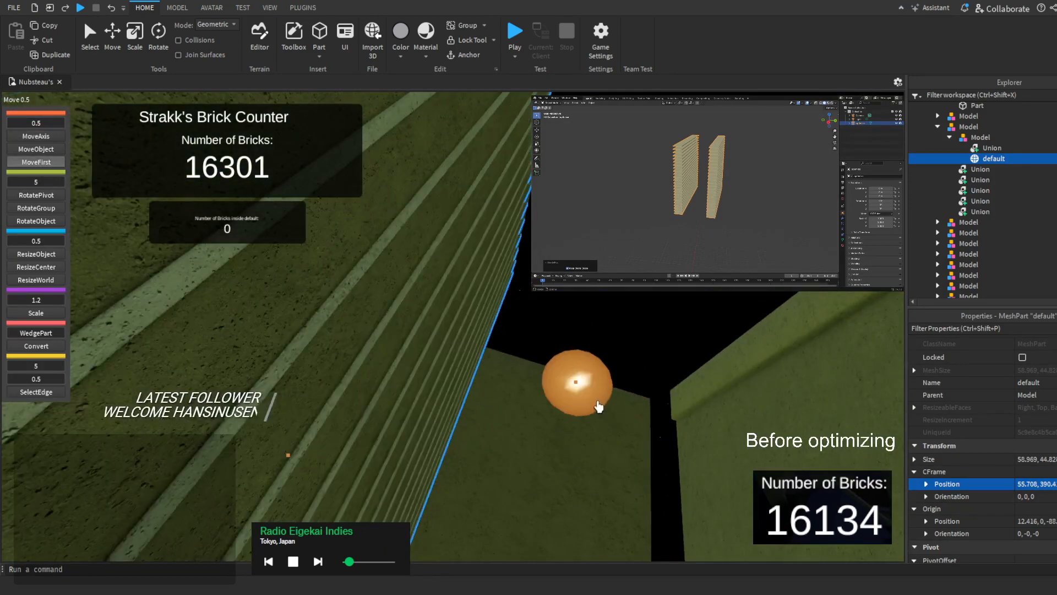
Copy the original ridged Union's colour to the default mesh and set the mesh's material to Concrete
{"action": "right_click_drag", "start_coordinate": [590, 403], "coordinate": [587, 401]}
{"action": "key", "text": "a"}
{"action": "right_click_drag", "start_coordinate": [387, 307], "coordinate": [386, 307]}
{"action": "key", "text": "s"}
{"action": "left_click", "coordinate": [955, 148]}
{"action": "scroll", "coordinate": [1002, 447], "scroll_direction": "up", "scroll_amount": 5}
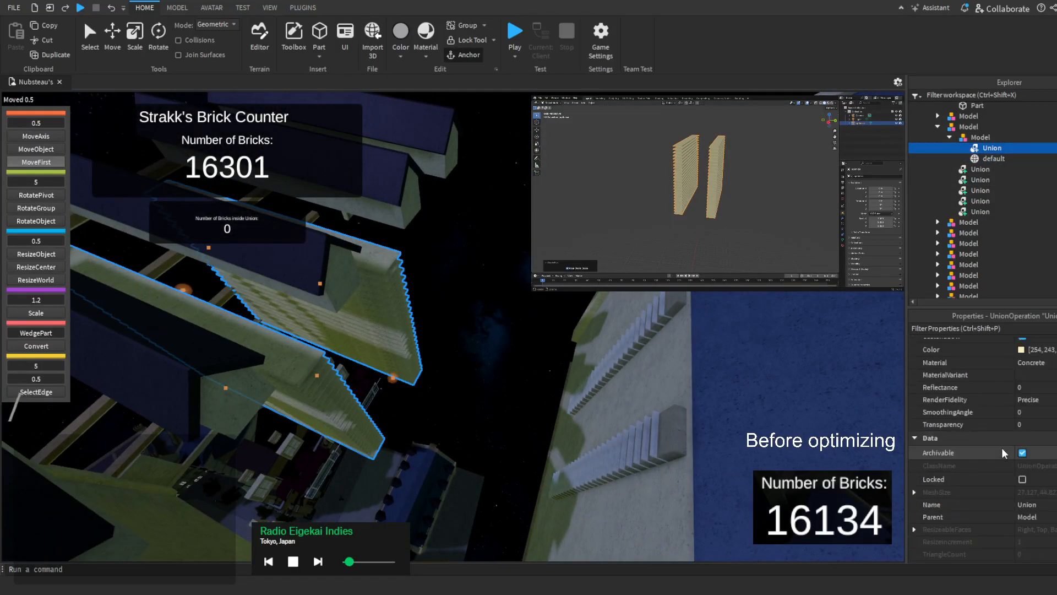
{"action": "left_click", "coordinate": [1031, 387]}
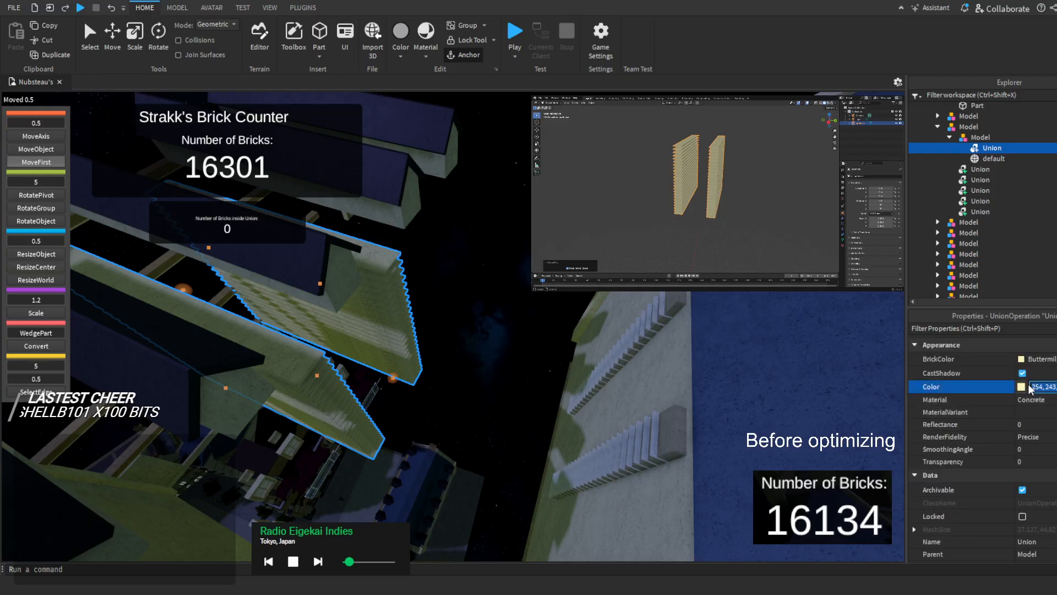
{"action": "left_click", "coordinate": [987, 160]}
{"action": "key", "text": "ctrl+v"}
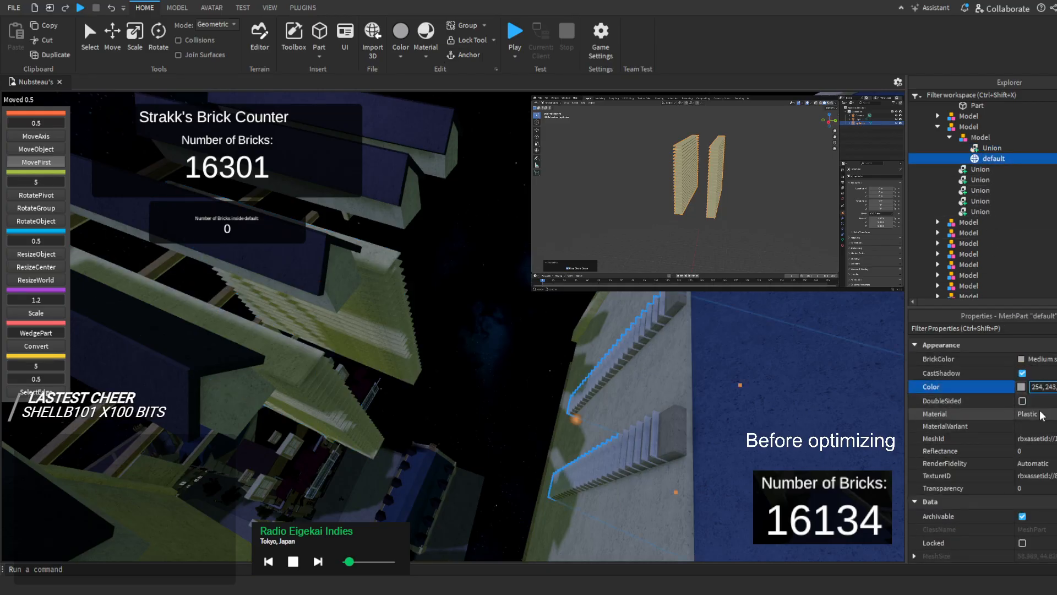
{"action": "left_click", "coordinate": [1040, 414]}
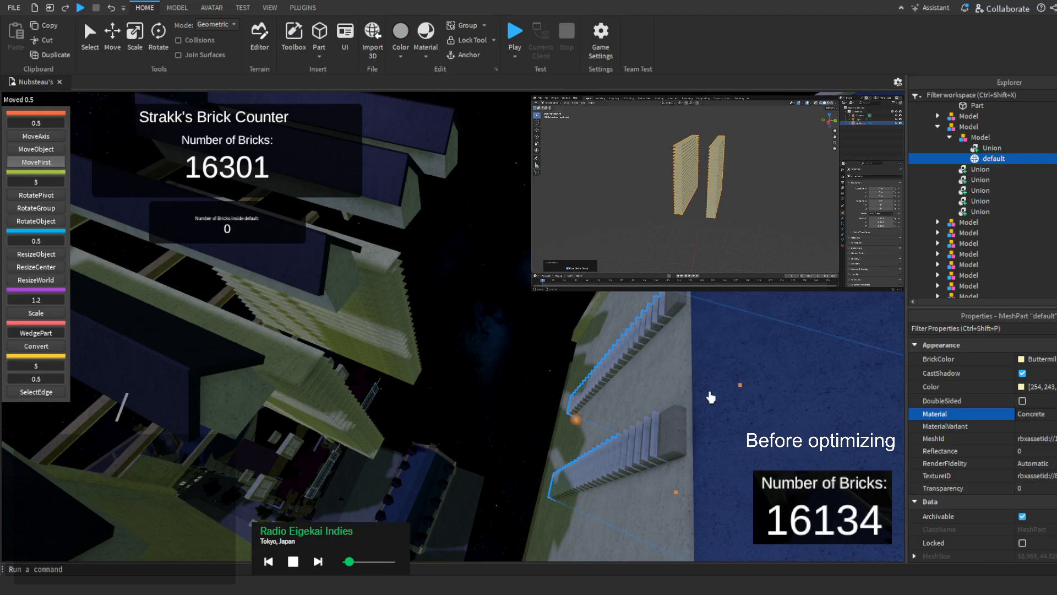
Clear the ridged mesh's TextureID and set its RenderFidelity to Precise
{"action": "key", "text": "w"}
{"action": "right_click_drag", "start_coordinate": [711, 397], "coordinate": [617, 354]}
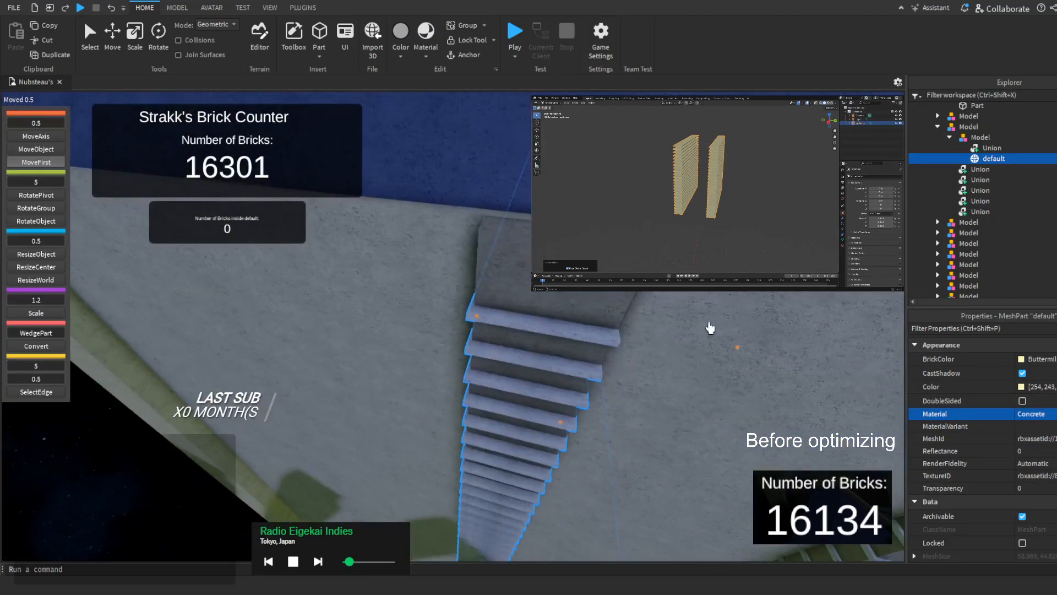
{"action": "left_click", "coordinate": [1041, 475]}
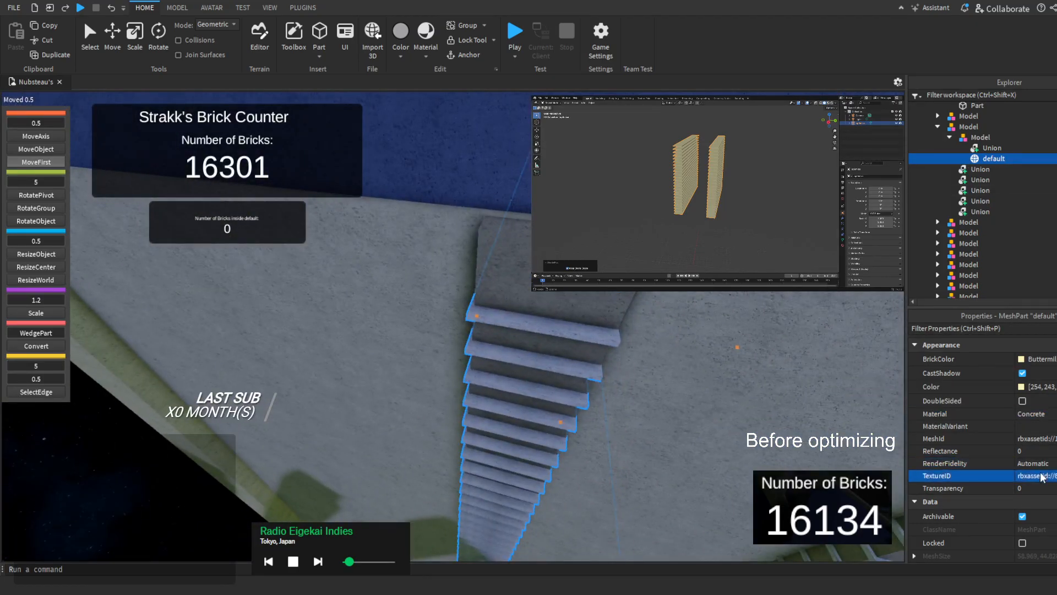
{"action": "left_click", "coordinate": [1049, 464]}
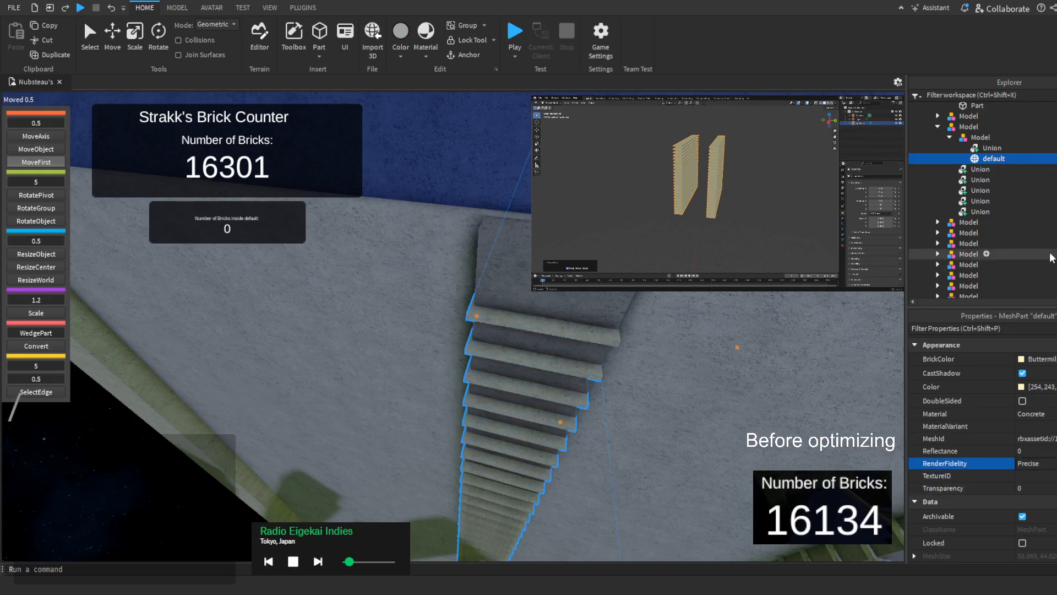
Set RenderFidelity to Precise for the Union1 mesh and the three default meshes in the neighbouring building's Model
{"action": "scroll", "coordinate": [1020, 161], "scroll_direction": "up", "scroll_amount": 3}
{"action": "scroll", "coordinate": [1019, 165], "scroll_direction": "up", "scroll_amount": 1}
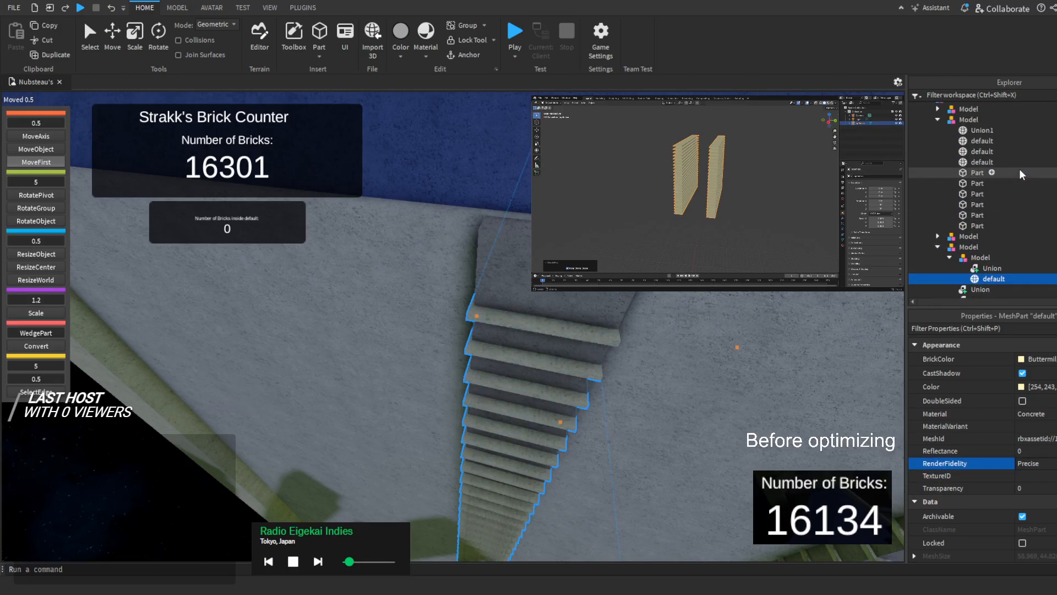
{"action": "left_click", "coordinate": [1030, 131]}
{"action": "left_click", "coordinate": [1009, 161], "text": "shift"}
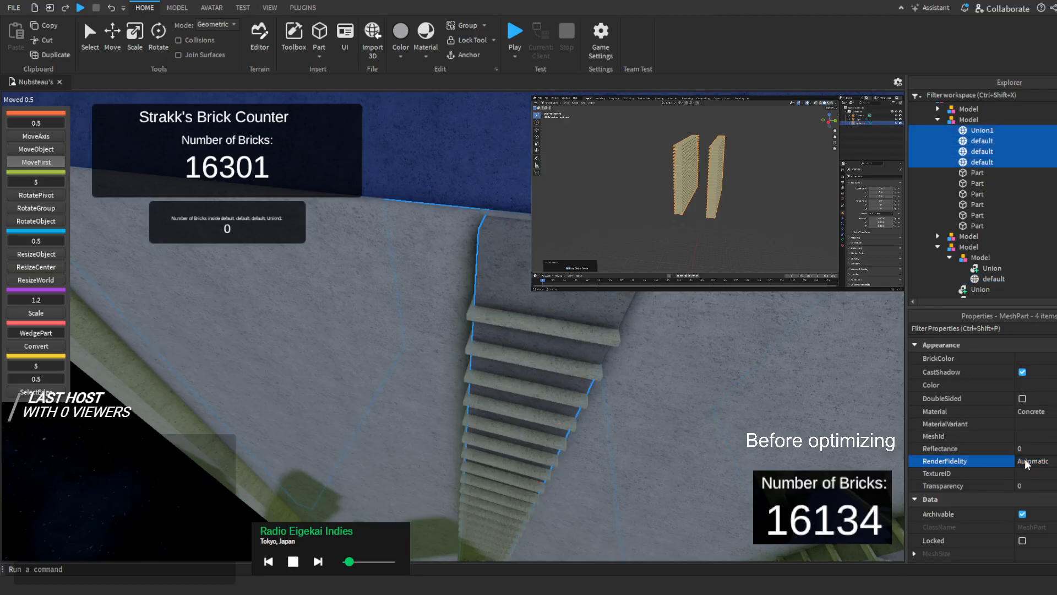
{"action": "left_click", "coordinate": [1039, 494]}
Set the move increment to 0.1 and shift the grouped ridged default mesh 0.1 studs with MoveFirst
{"action": "scroll", "coordinate": [981, 225], "scroll_direction": "down", "scroll_amount": 2}
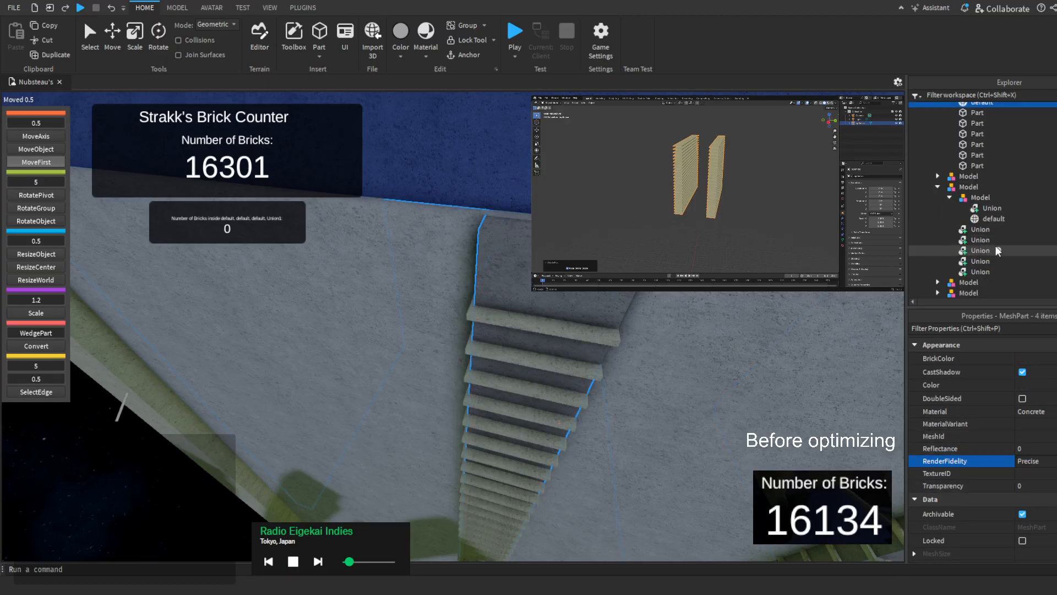
{"action": "left_click", "coordinate": [1025, 220]}
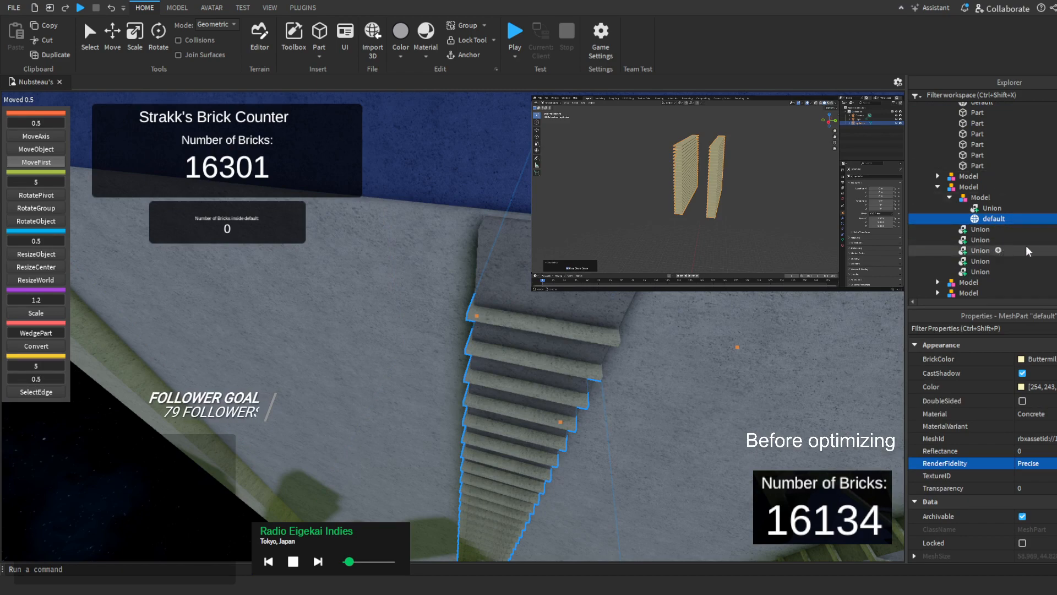
{"action": "right_click_drag", "start_coordinate": [561, 367], "coordinate": [546, 358]}
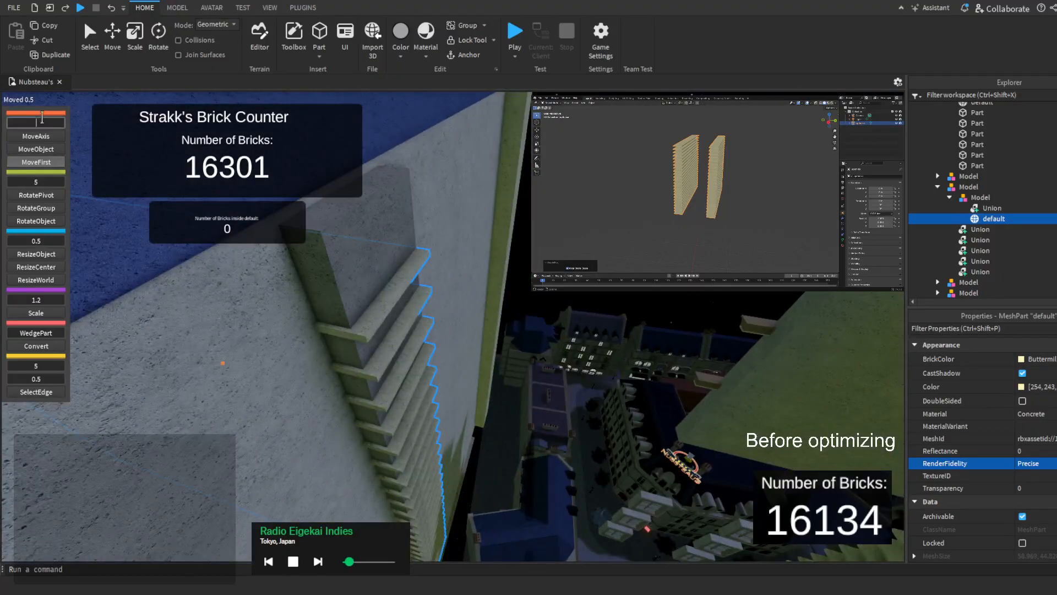
{"action": "key", "text": "w"}
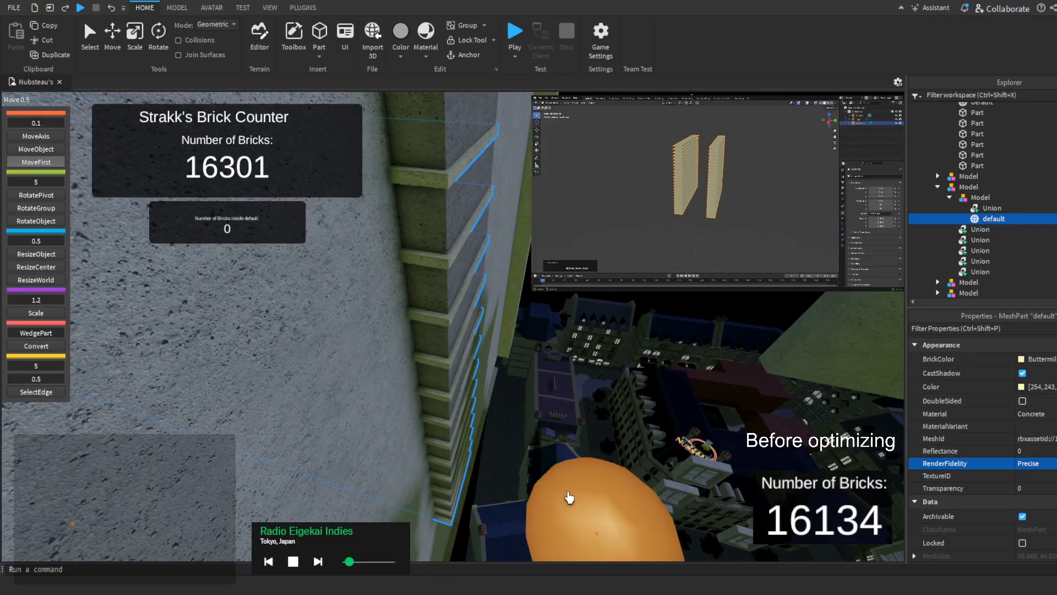
{"action": "right_click_drag", "start_coordinate": [569, 497], "coordinate": [435, 462]}
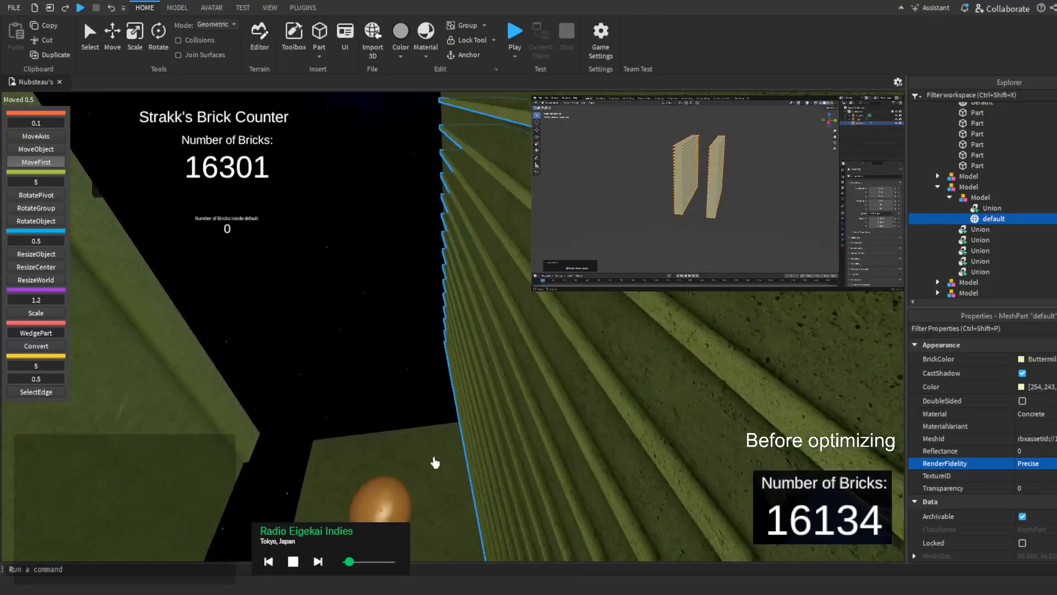
{"action": "left_click_drag", "start_coordinate": [389, 510], "coordinate": [392, 511]}
{"action": "right_click_drag", "start_coordinate": [392, 511], "coordinate": [392, 512]}
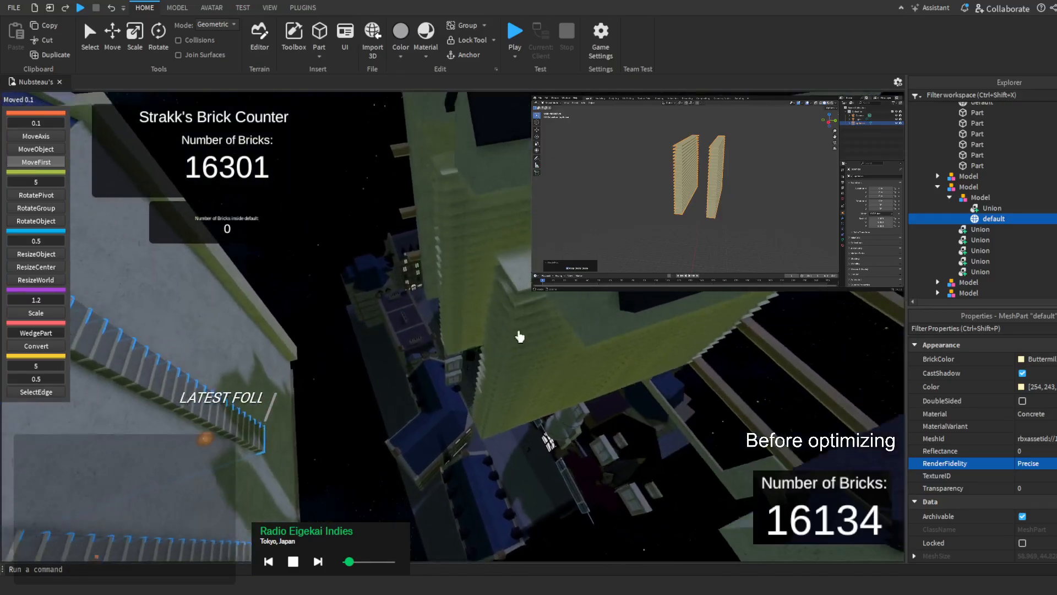
Move the default mesh out of the ridged wall group into the neighbouring Model that holds Union1 and the other default meshes
{"action": "left_click", "coordinate": [516, 294]}
{"action": "right_click_drag", "start_coordinate": [516, 294], "coordinate": [516, 294]}
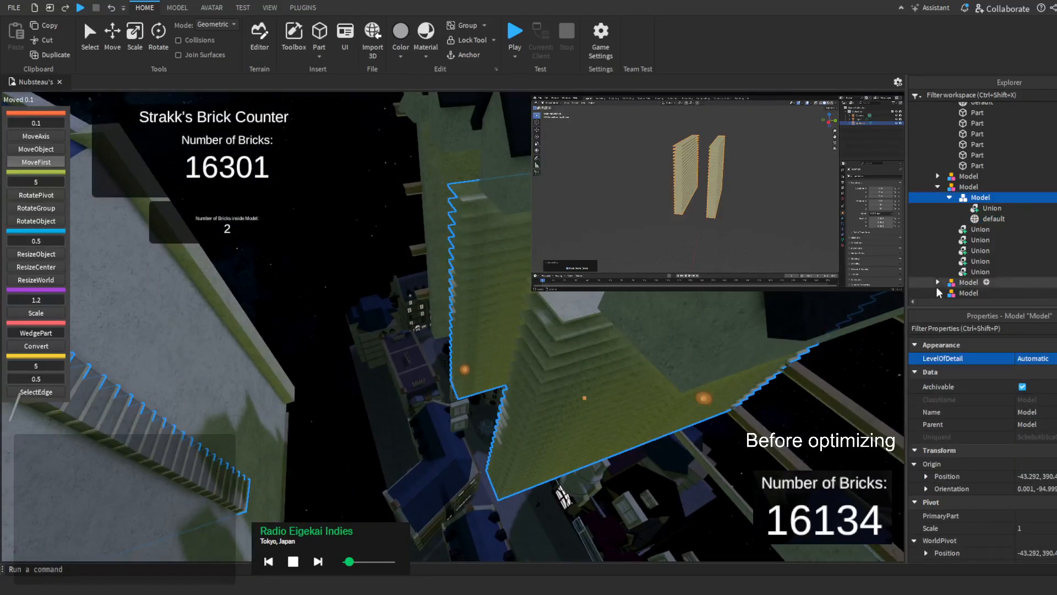
{"action": "left_click", "coordinate": [1027, 219]}
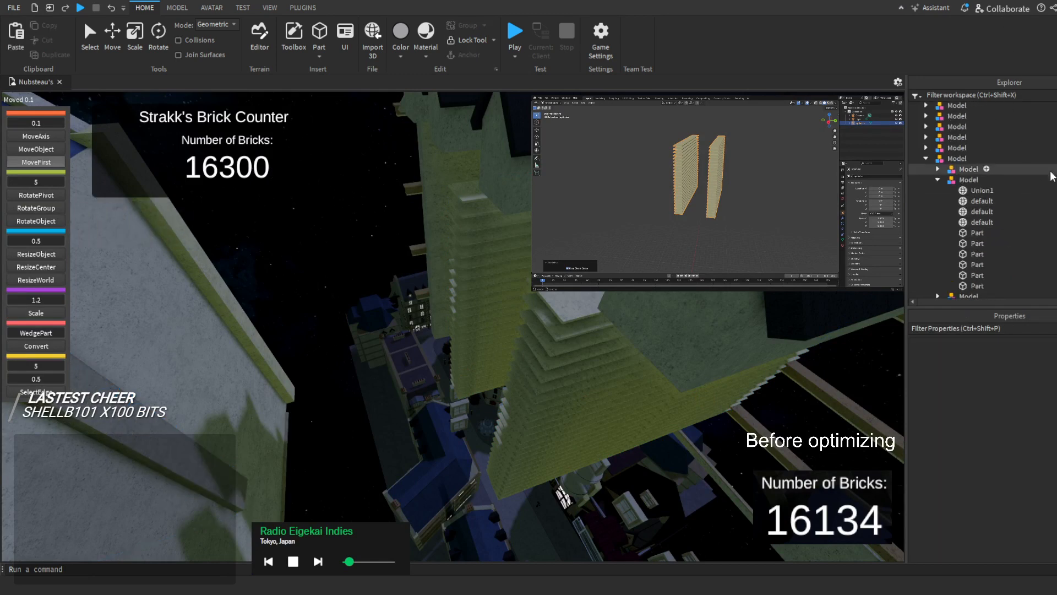
{"action": "left_click", "coordinate": [1023, 182]}
{"action": "left_click", "coordinate": [1029, 232]}
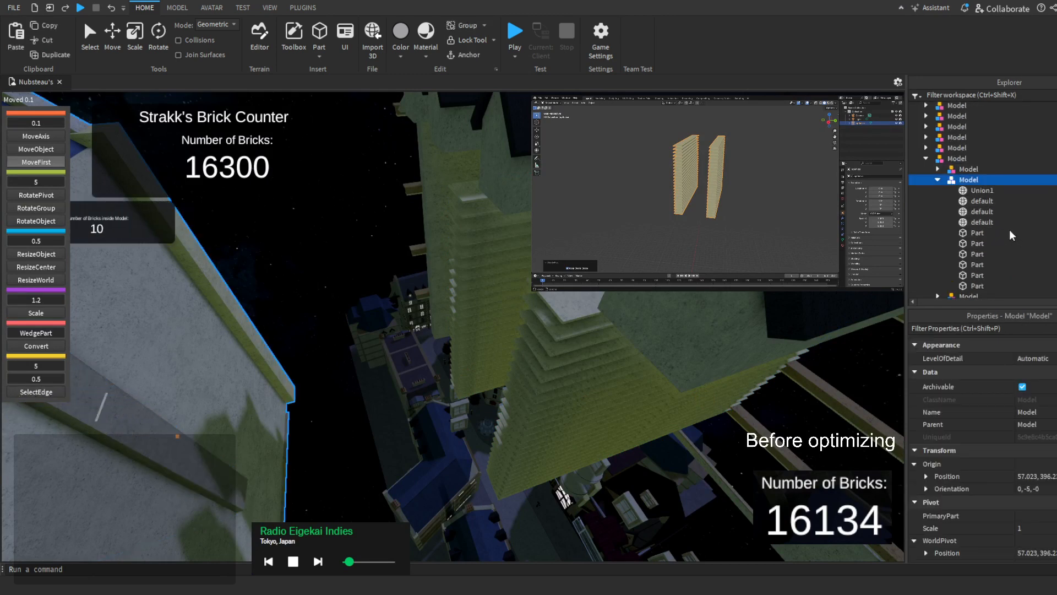
{"action": "key", "text": "f"}
Delete the leftover group containing the original ridged wall Union
{"action": "right_click_drag", "start_coordinate": [439, 251], "coordinate": [438, 250]}
{"action": "key", "text": "w"}
{"action": "left_click", "coordinate": [592, 347]}
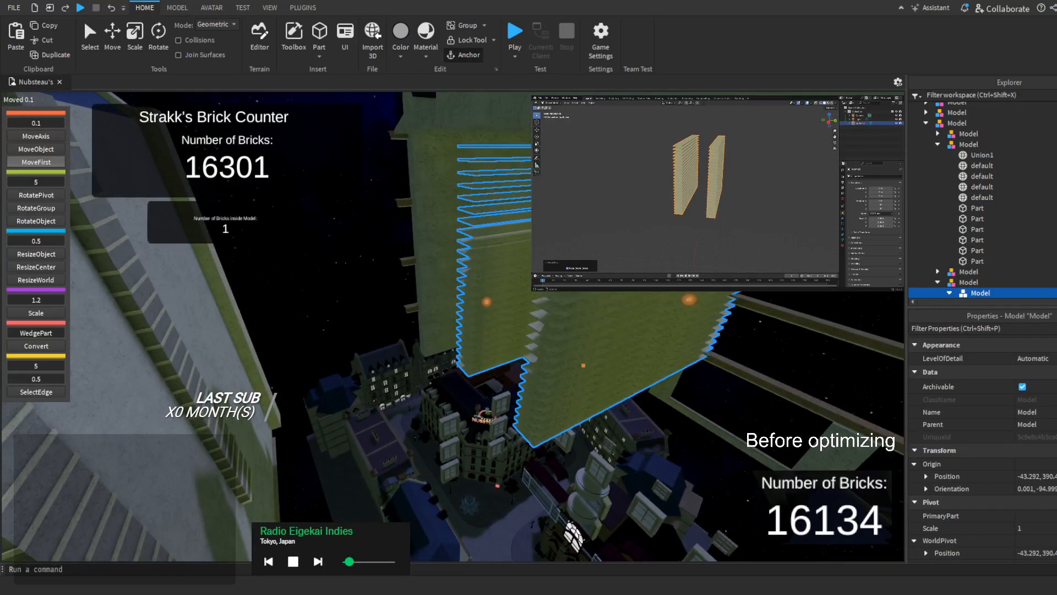
{"action": "key", "text": "Delete"}
Delete the plain green wall that stood behind the ridged wall
{"action": "left_click", "coordinate": [454, 234]}
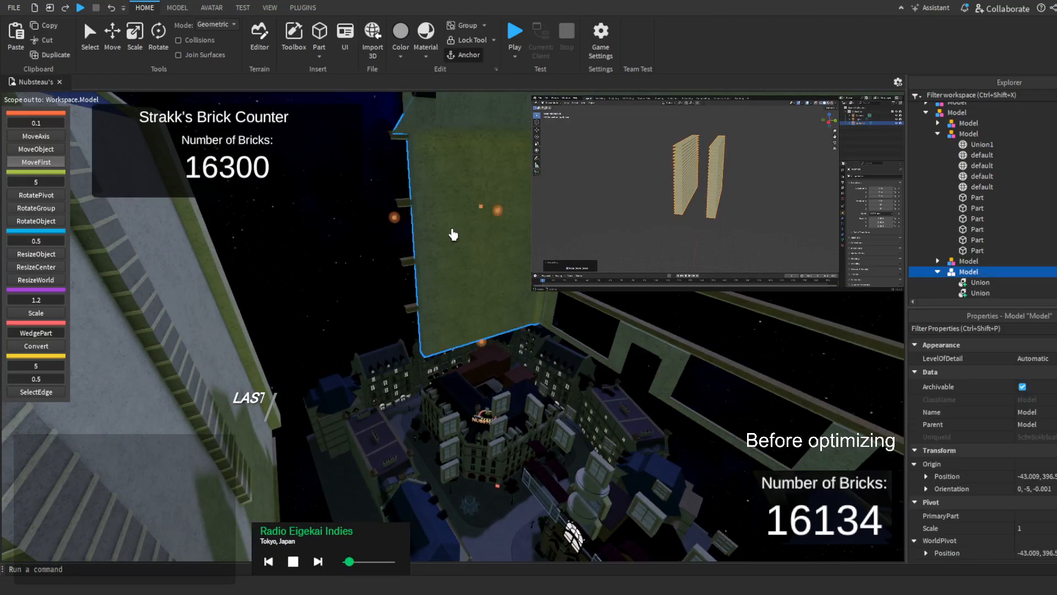
{"action": "left_click", "coordinate": [453, 234]}
{"action": "right_click_drag", "start_coordinate": [453, 234], "coordinate": [458, 230]}
{"action": "key", "text": "w"}
{"action": "key", "text": "s"}
{"action": "key", "text": "a"}
{"action": "key", "text": "Delete"}
Separate the nearest gable roof Union above the open beam frame into its roof and base pieces
{"action": "key", "text": "d"}
{"action": "key", "text": "s"}
{"action": "key", "text": "w"}
{"action": "key", "text": "s"}
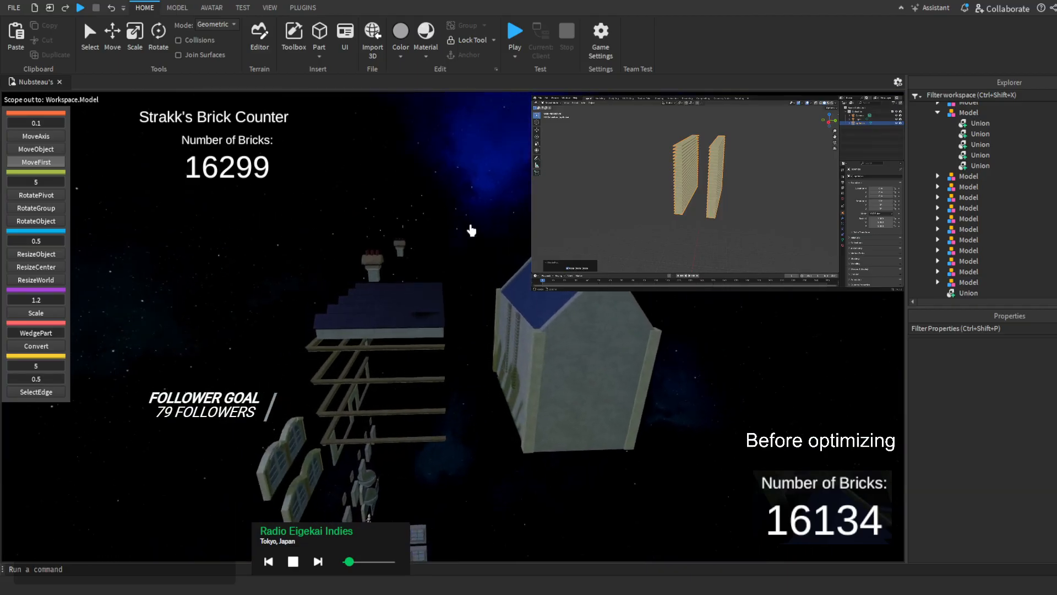
{"action": "key", "text": "w"}
{"action": "right_click_drag", "start_coordinate": [468, 280], "coordinate": [469, 279]}
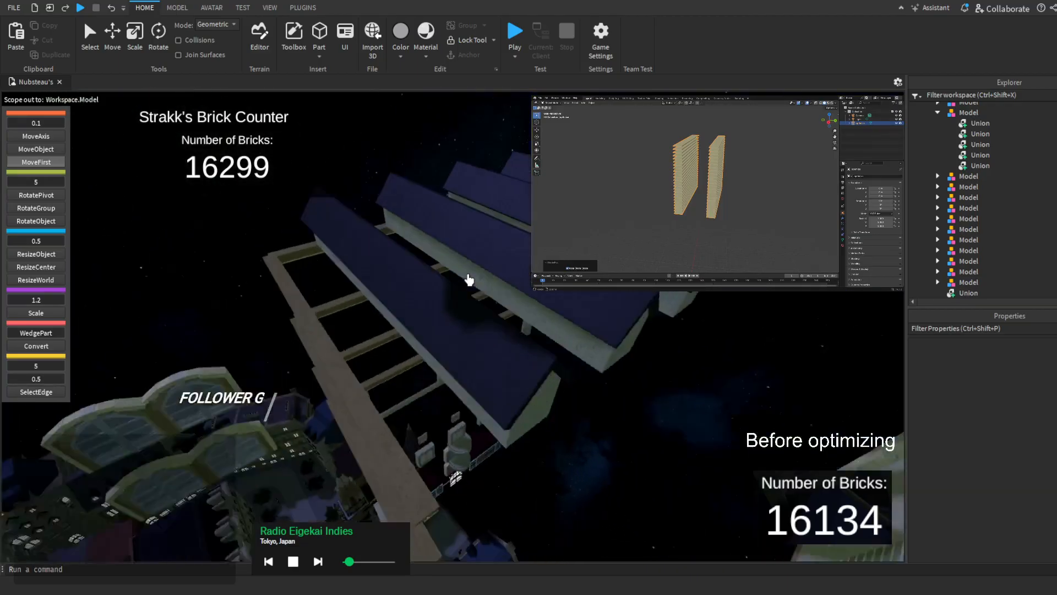
{"action": "left_click", "coordinate": [378, 382]}
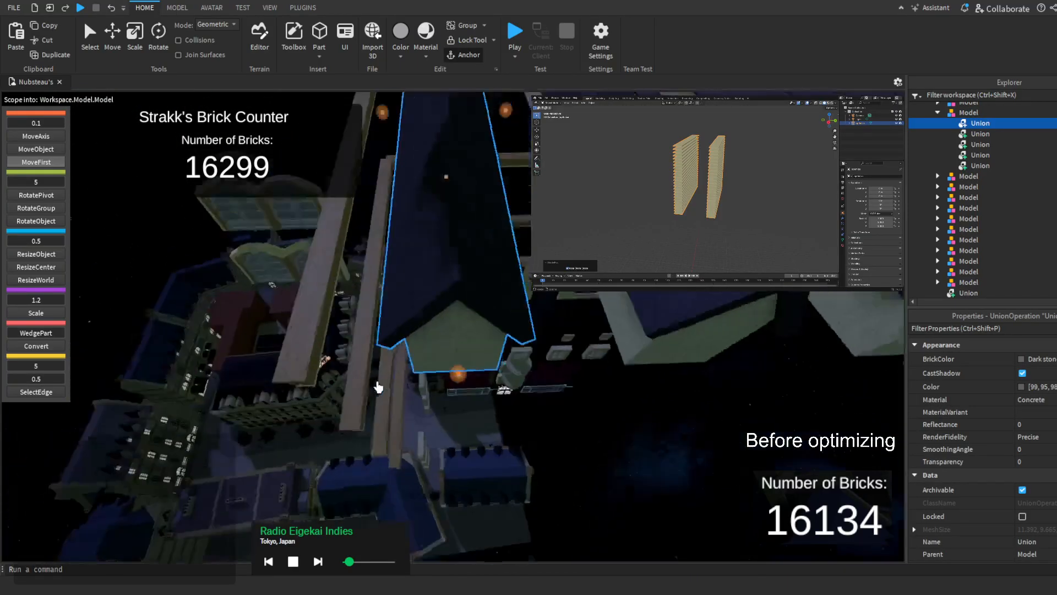
{"action": "key", "text": "w"}
{"action": "right_click_drag", "start_coordinate": [378, 387], "coordinate": [378, 387]}
{"action": "key", "text": "s"}
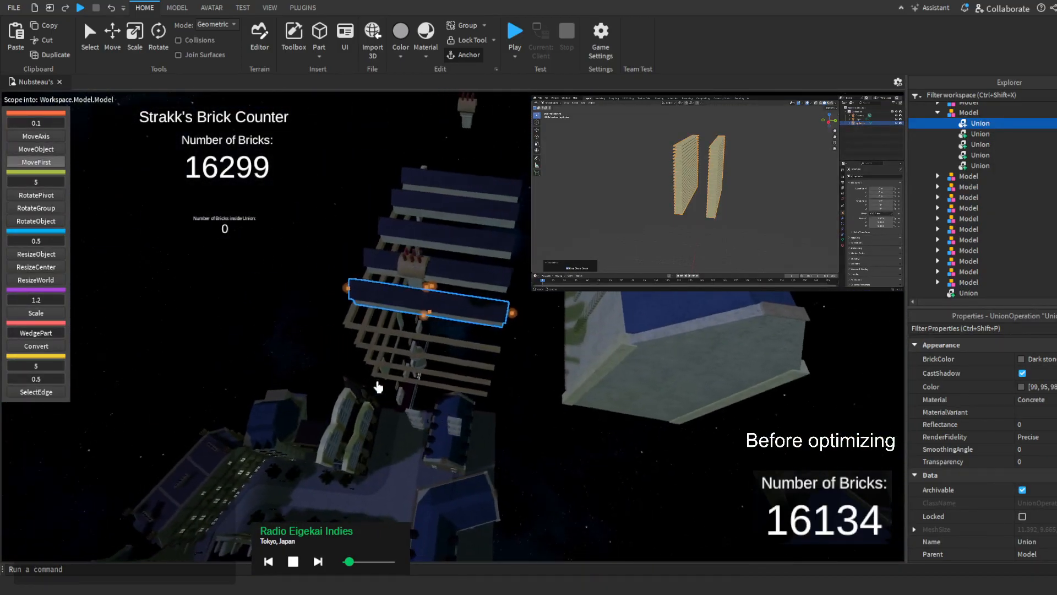
{"action": "key", "text": "w"}
{"action": "right_click_drag", "start_coordinate": [396, 338], "coordinate": [396, 338]}
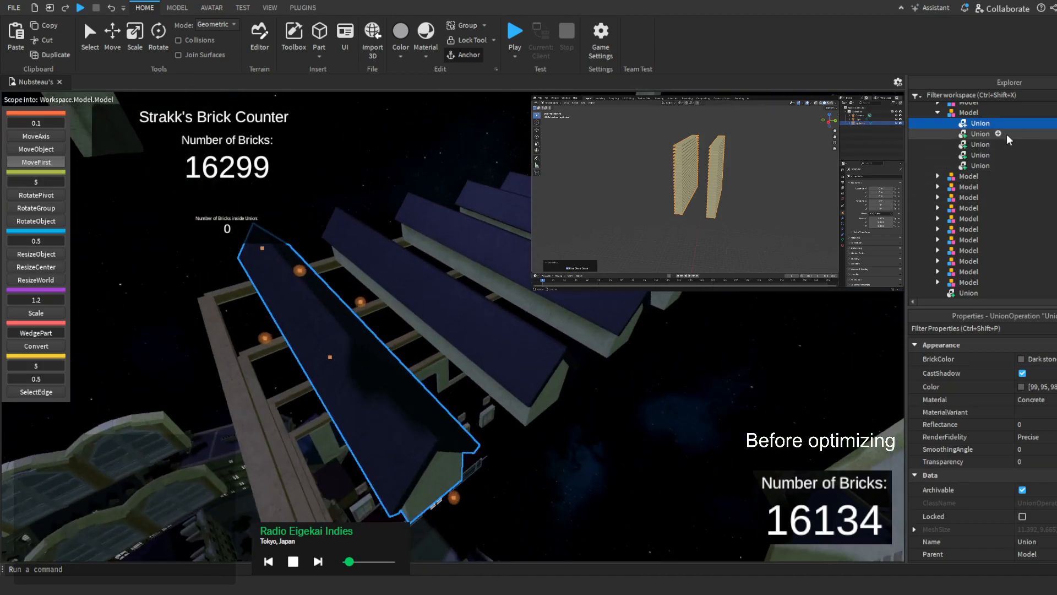
{"action": "left_click", "coordinate": [177, 8]}
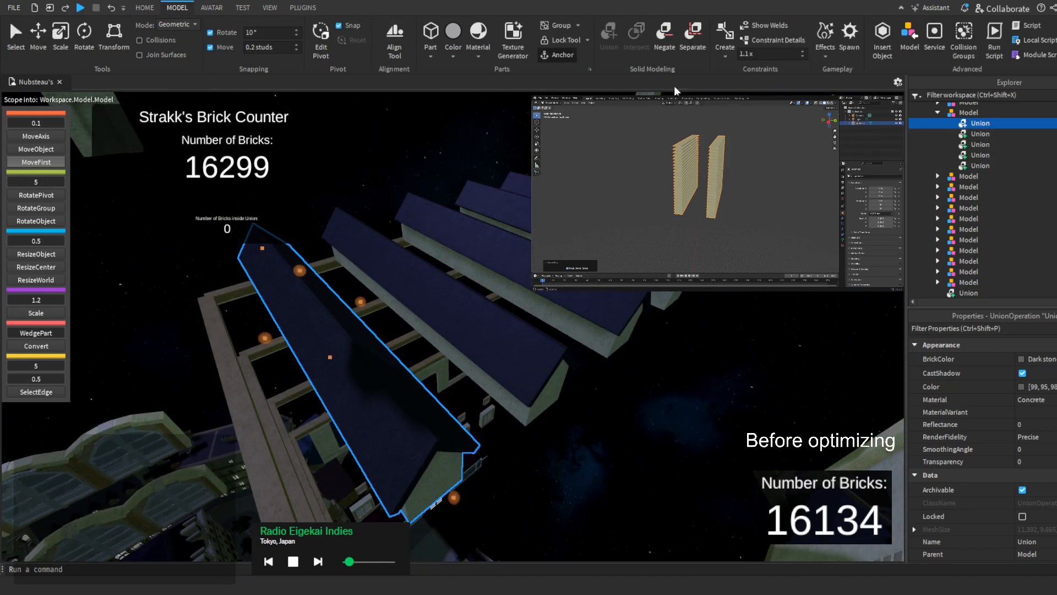
{"action": "left_click", "coordinate": [700, 58]}
Select only the khaki base Union of the separated gable
{"action": "key", "text": "d"}
{"action": "right_click_drag", "start_coordinate": [566, 357], "coordinate": [567, 357]}
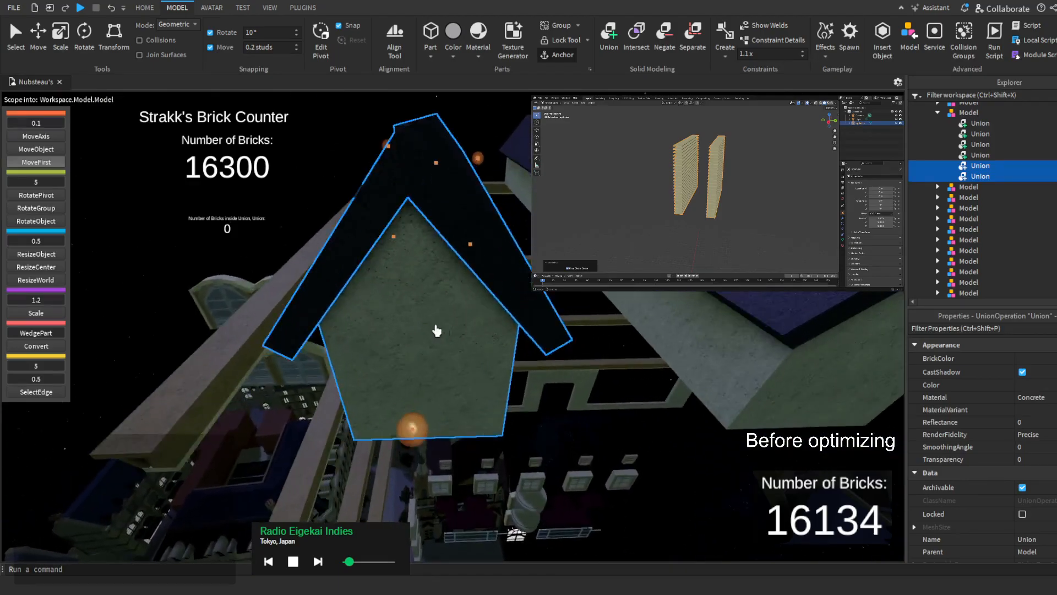
{"action": "left_click", "coordinate": [437, 330]}
{"action": "right_click_drag", "start_coordinate": [437, 331], "coordinate": [436, 330]}
{"action": "right_click_drag", "start_coordinate": [547, 322], "coordinate": [547, 322]}
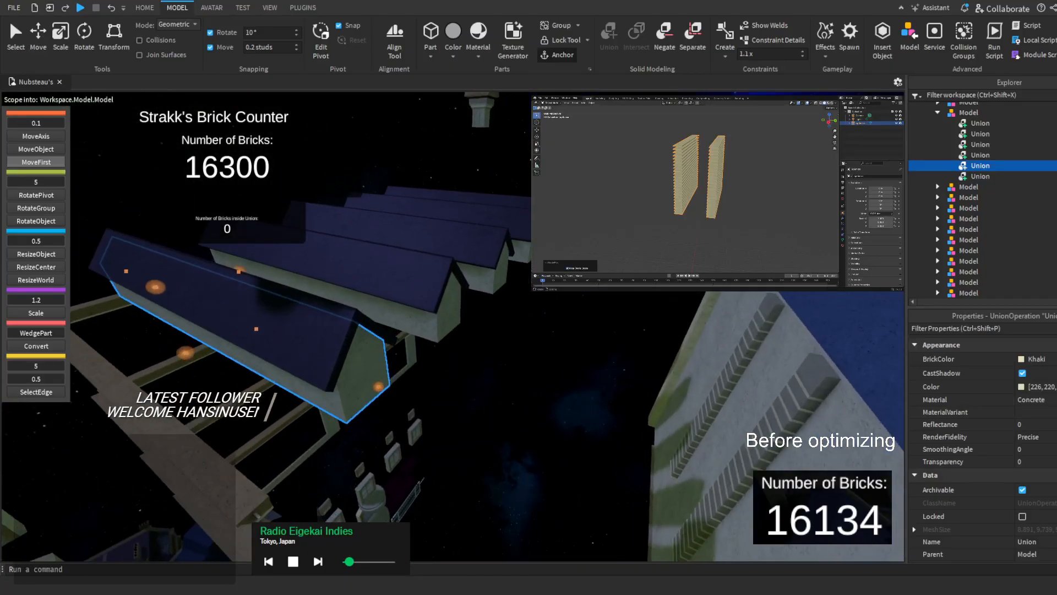
{"action": "right_click_drag", "start_coordinate": [473, 250], "coordinate": [472, 249]}
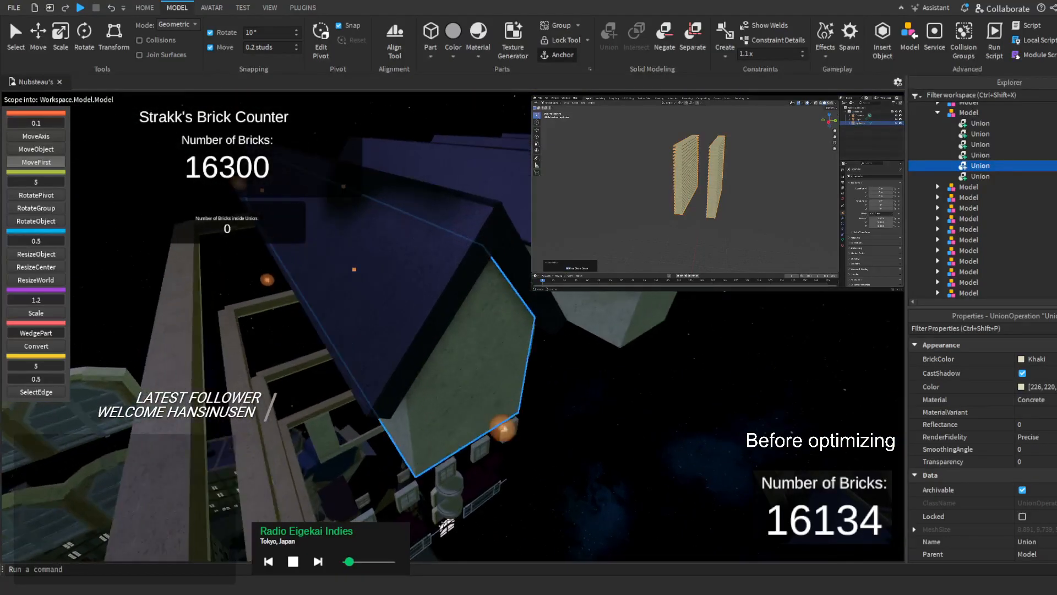
{"action": "left_click", "coordinate": [472, 250]}
{"action": "left_click", "coordinate": [477, 318]}
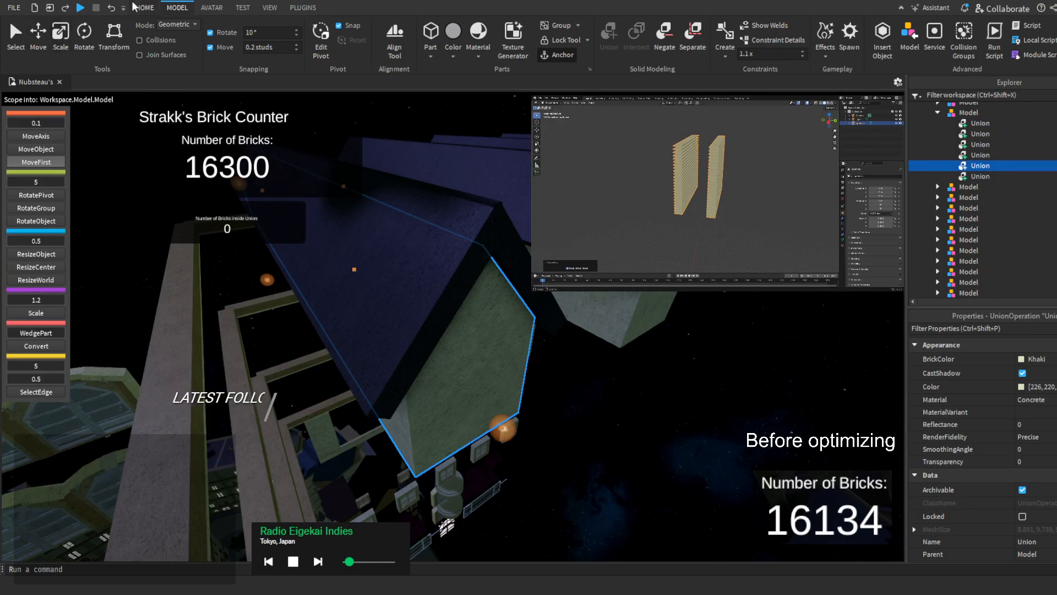
{"action": "left_click", "coordinate": [145, 8]}
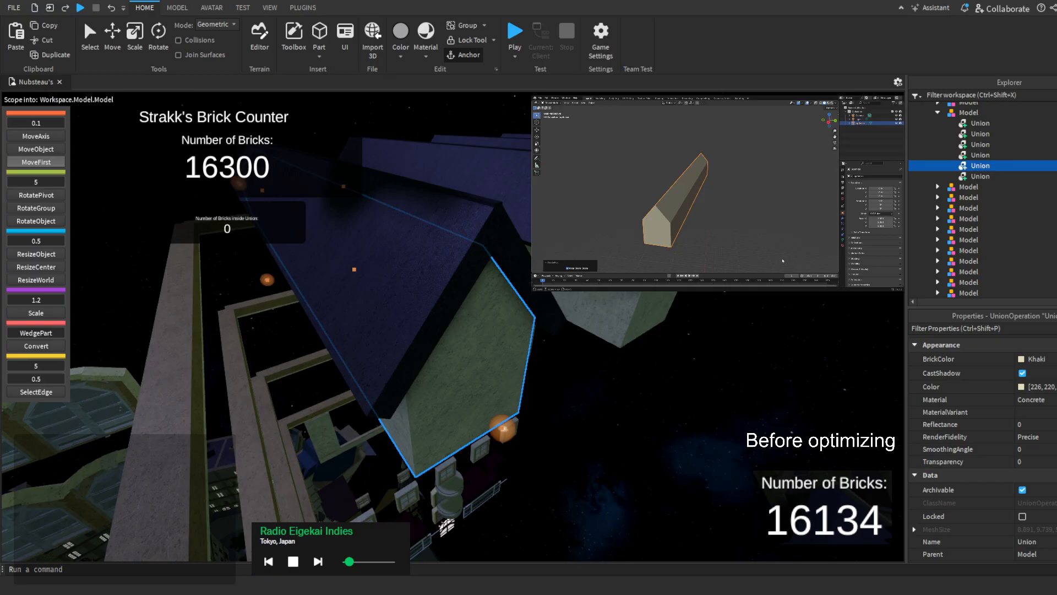
Cut the imported optimize model out of the Workspace
{"action": "right_click_drag", "start_coordinate": [557, 345], "coordinate": [557, 345]}
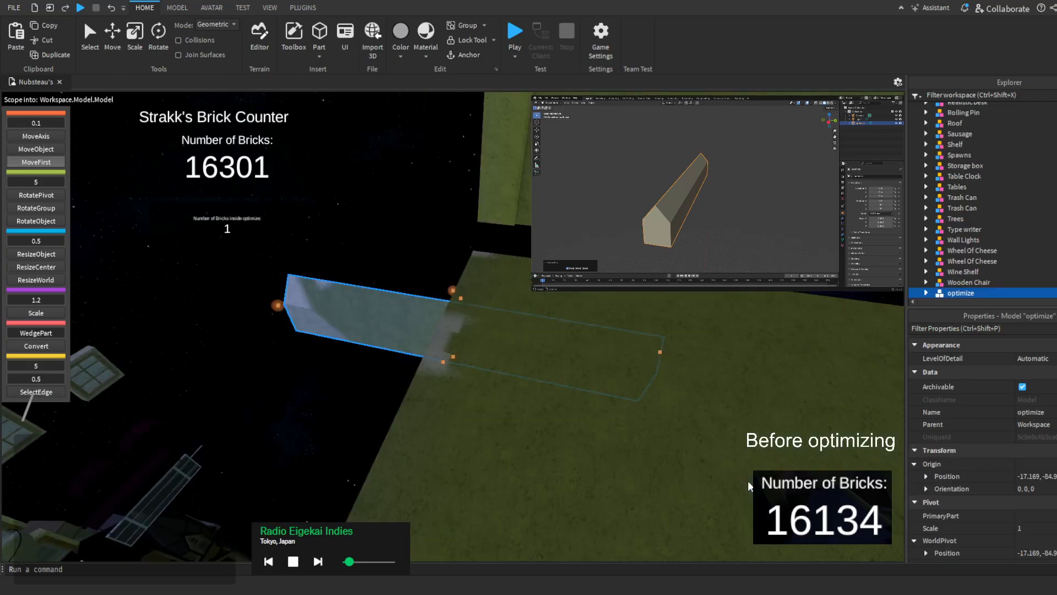
{"action": "scroll", "coordinate": [973, 196], "scroll_direction": "down", "scroll_amount": 3}
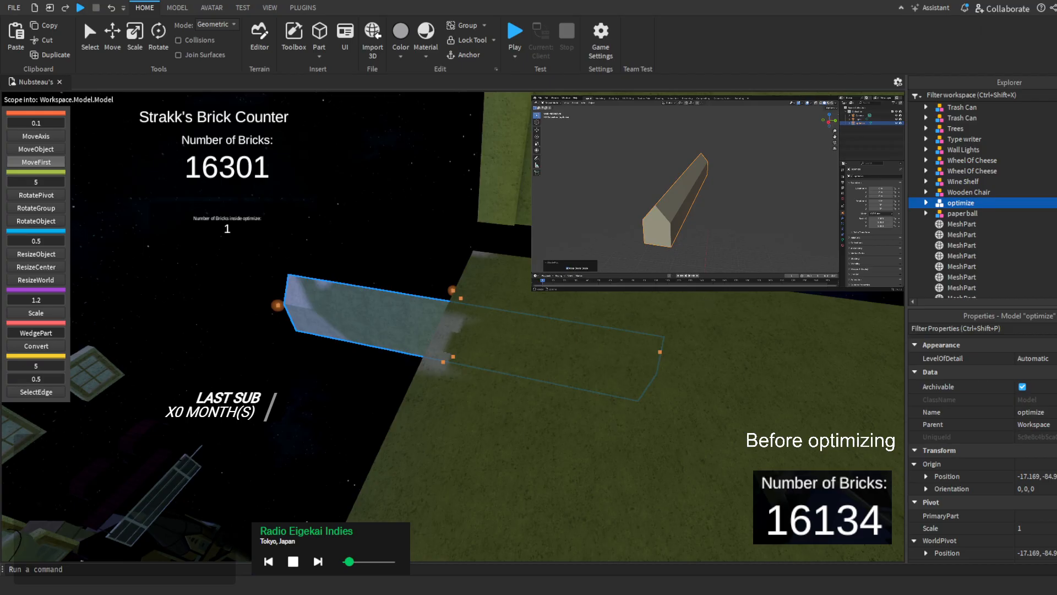
{"action": "key", "text": "Delete"}
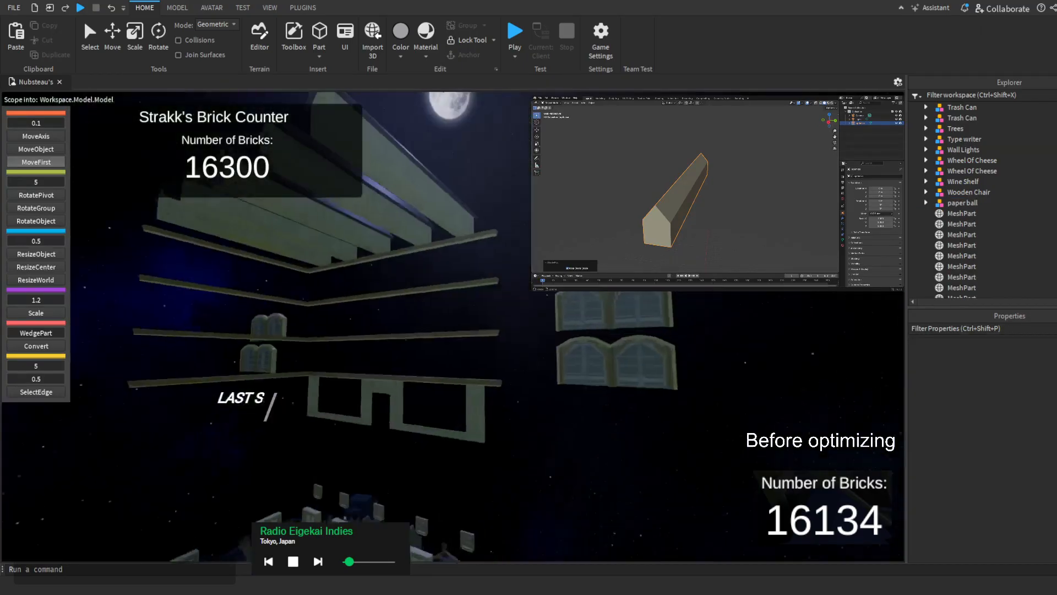
Group the gable's dark roof Union and khaki base Union into a Model
{"action": "key", "text": "w"}
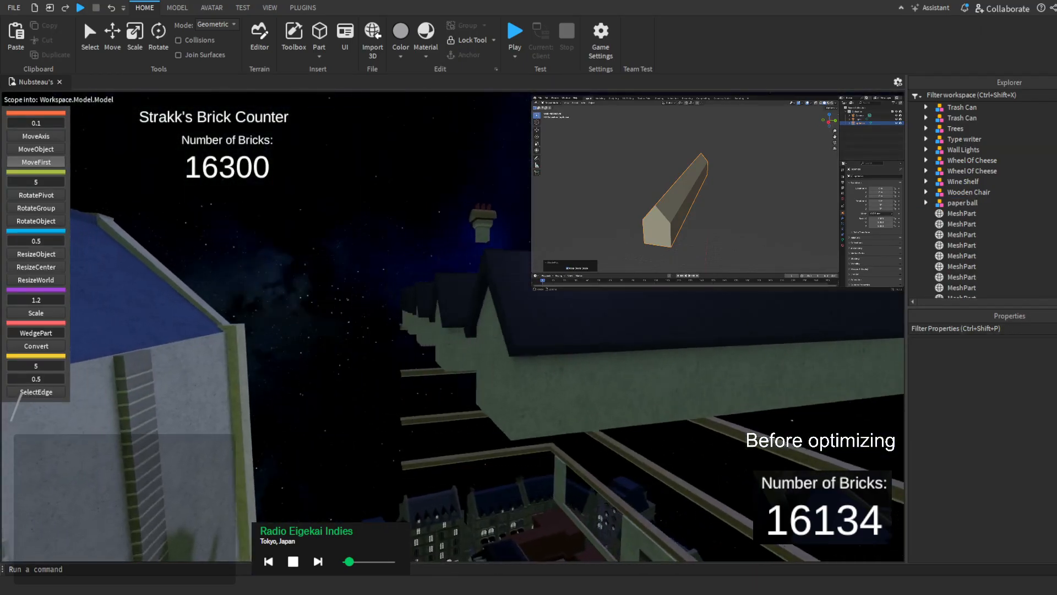
{"action": "key", "text": "w"}
{"action": "left_click", "coordinate": [454, 323]}
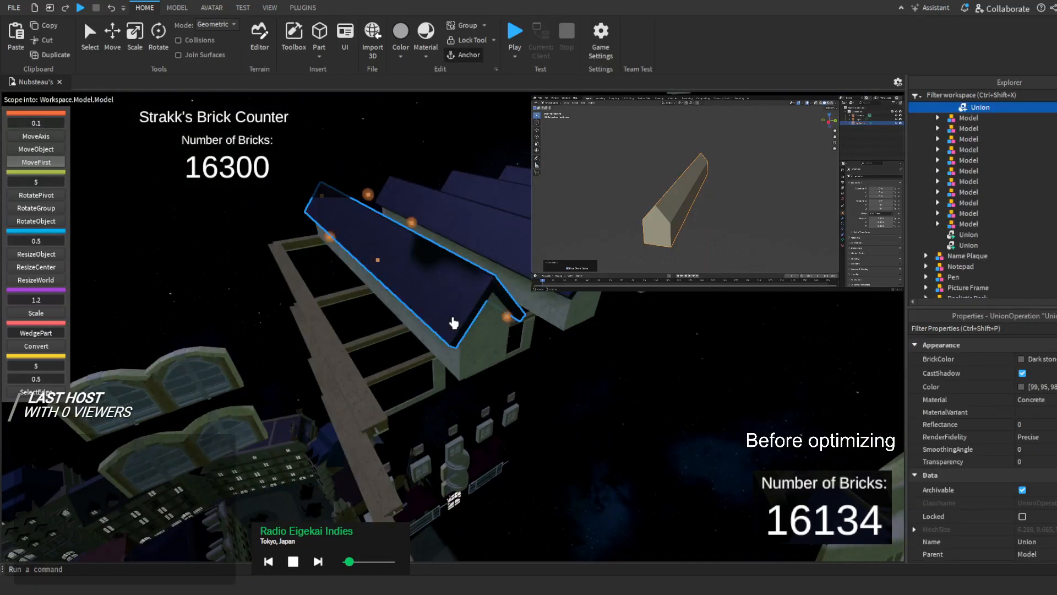
{"action": "scroll", "coordinate": [979, 165], "scroll_direction": "up", "scroll_amount": 4}
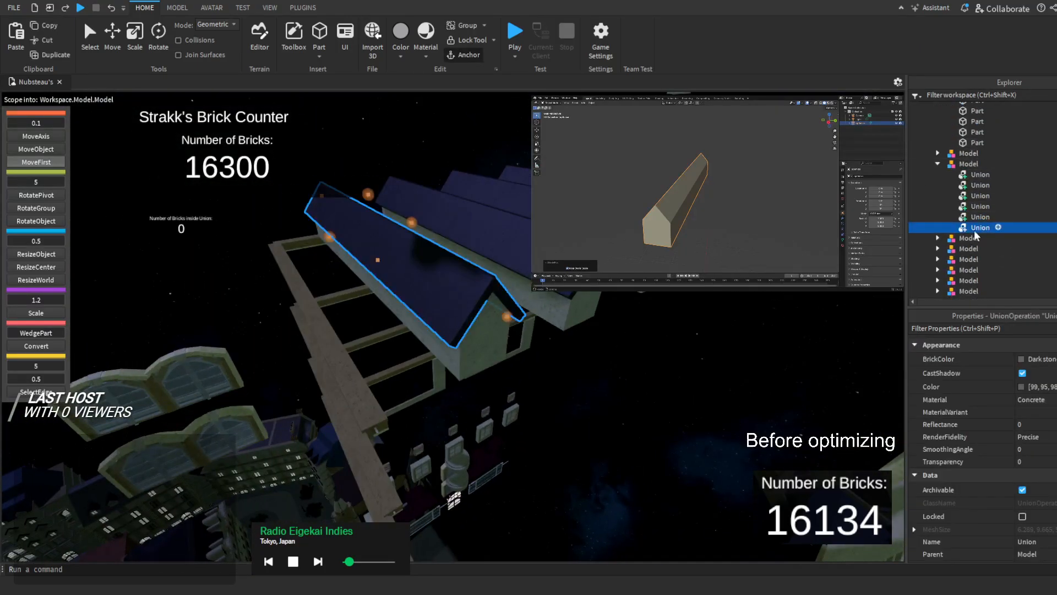
{"action": "left_click", "coordinate": [499, 338], "text": "ctrl"}
{"action": "left_click", "coordinate": [186, 9]}
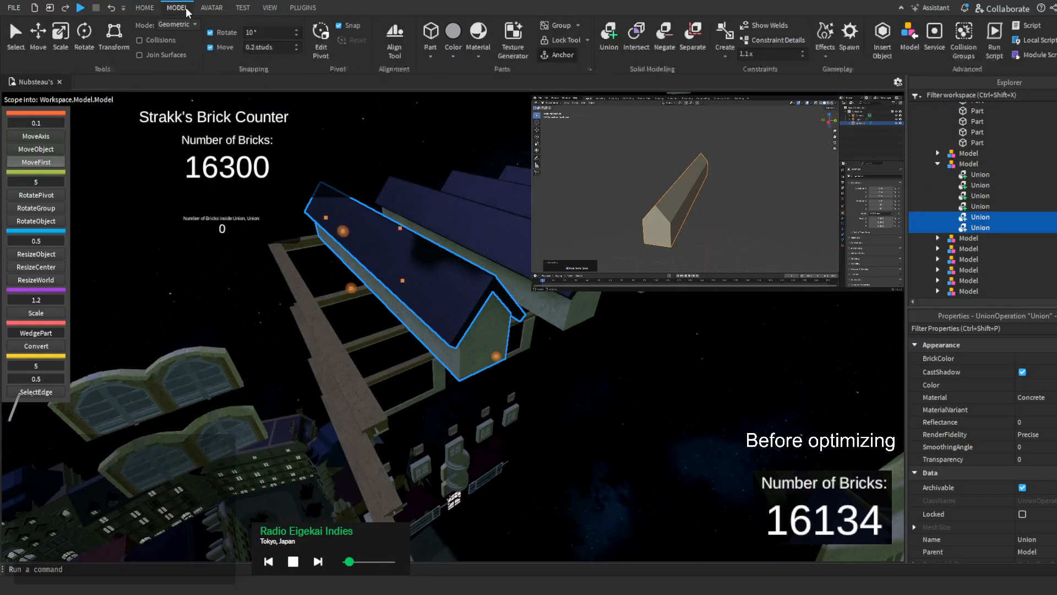
{"action": "left_click", "coordinate": [545, 28]}
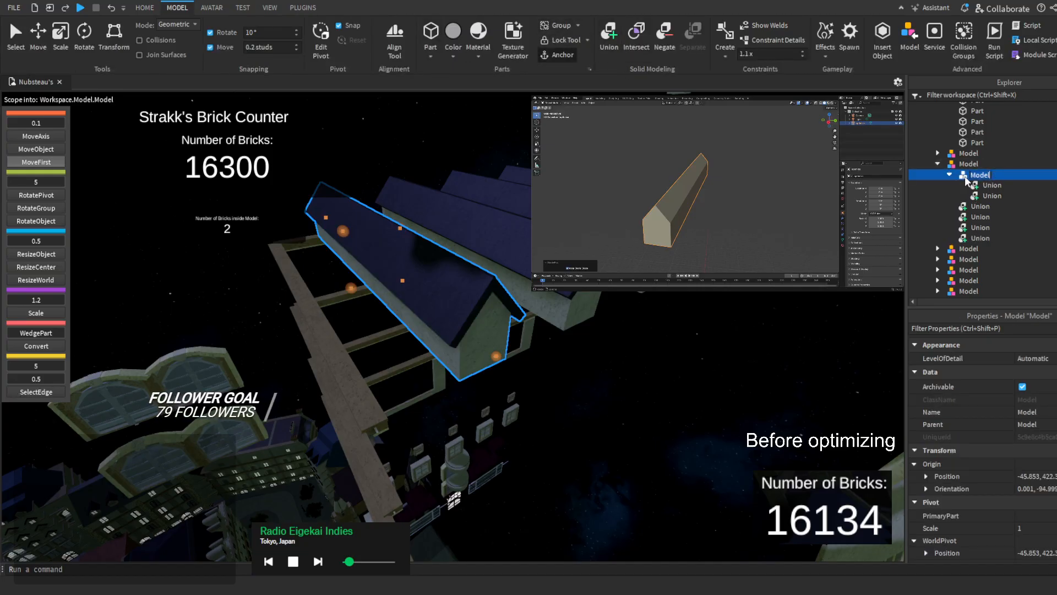
Paste the optimize model into the new gable group and ungroup it
{"action": "key", "text": "ctrl+shift+v"}
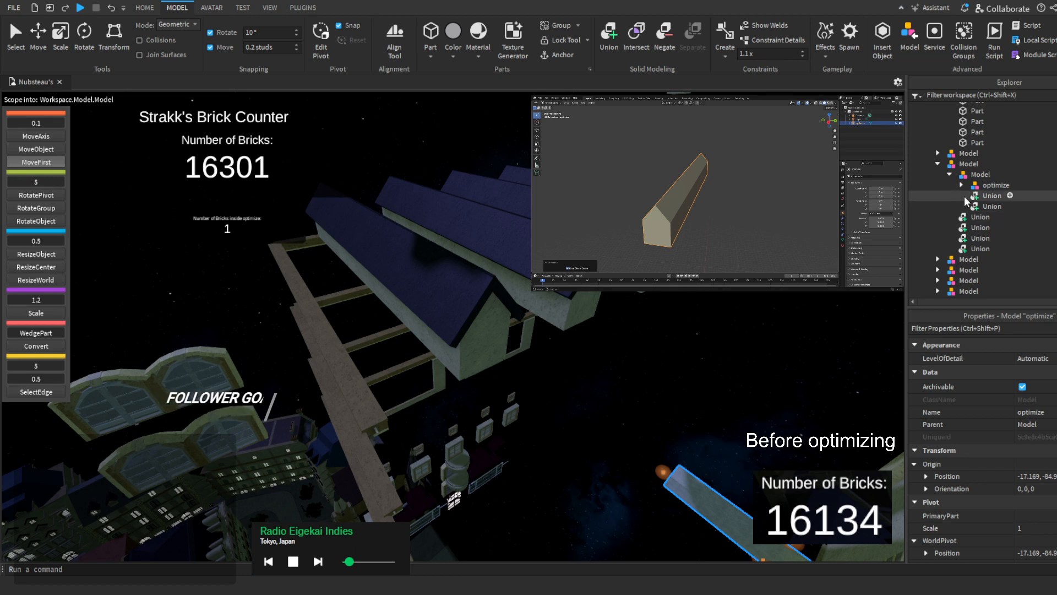
{"action": "left_click", "coordinate": [975, 190]}
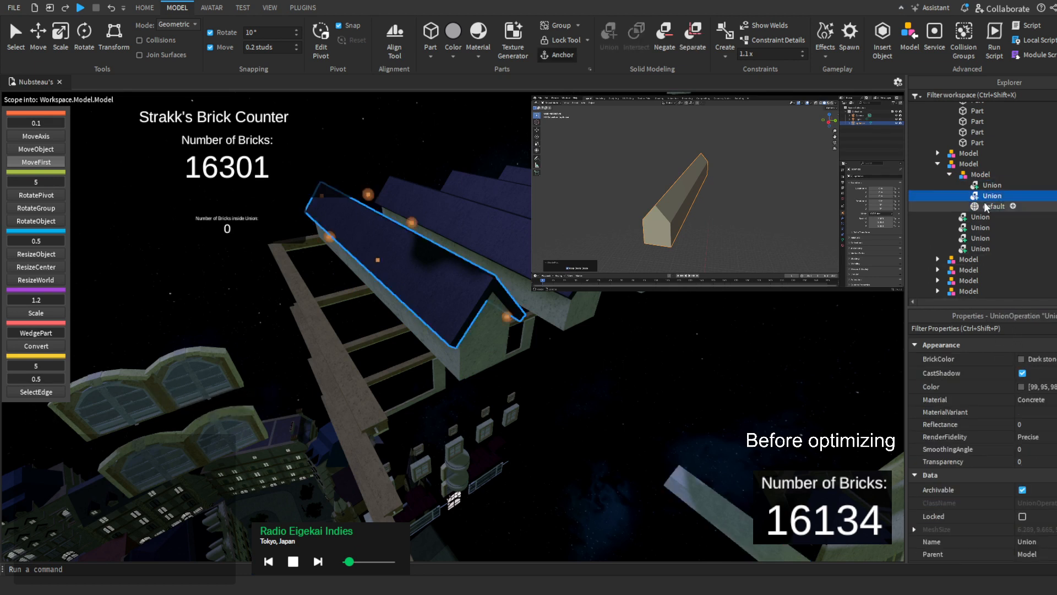
Copy the khaki base Union's position onto the default mesh in the gable group
{"action": "left_click", "coordinate": [988, 186]}
{"action": "scroll", "coordinate": [991, 440], "scroll_direction": "down", "scroll_amount": 3}
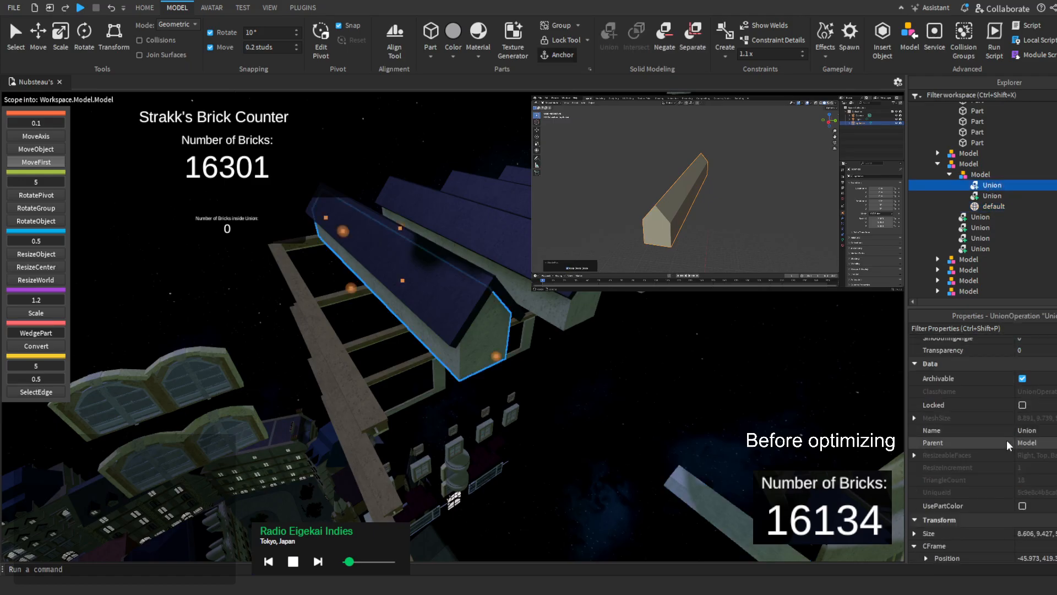
{"action": "left_click", "coordinate": [1021, 484]}
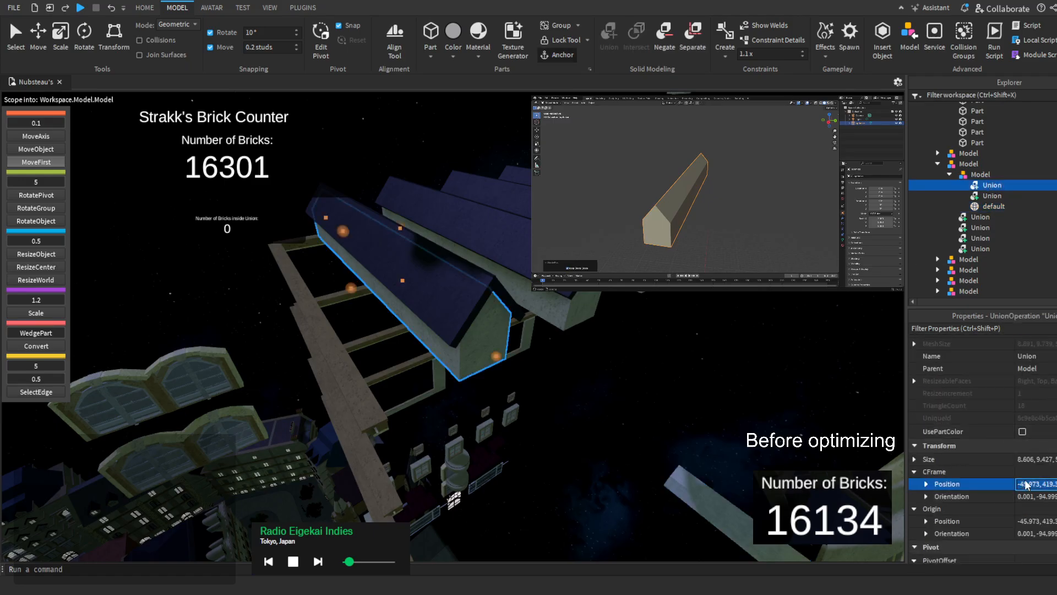
{"action": "left_click", "coordinate": [991, 206]}
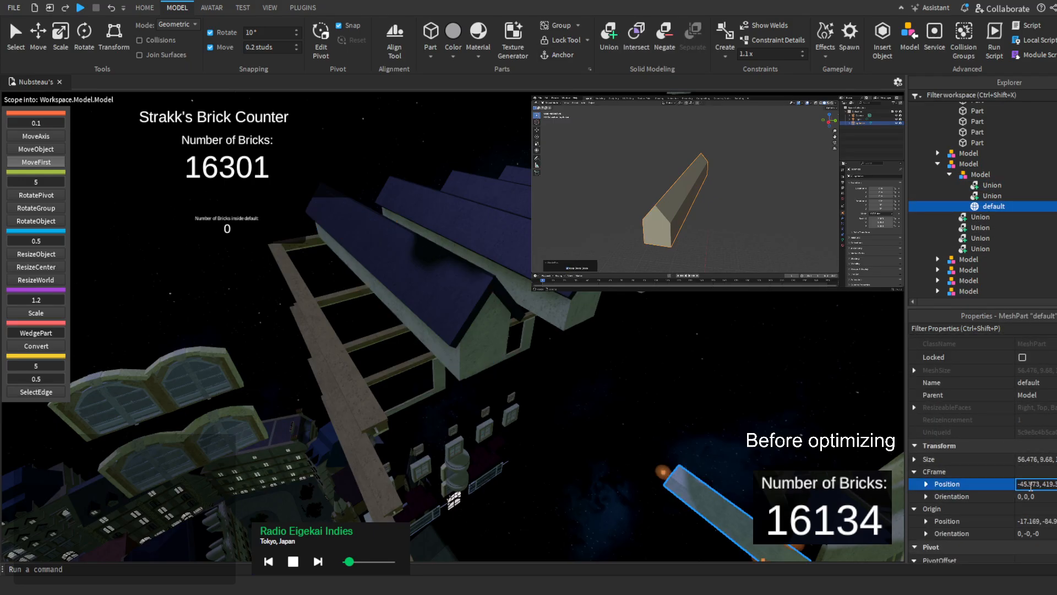
{"action": "key", "text": "Return"}
Raise the default mesh 1.5 studs so that it lines up with the khaki base Union
{"action": "key", "text": "d"}
{"action": "right_click_drag", "start_coordinate": [743, 363], "coordinate": [693, 351]}
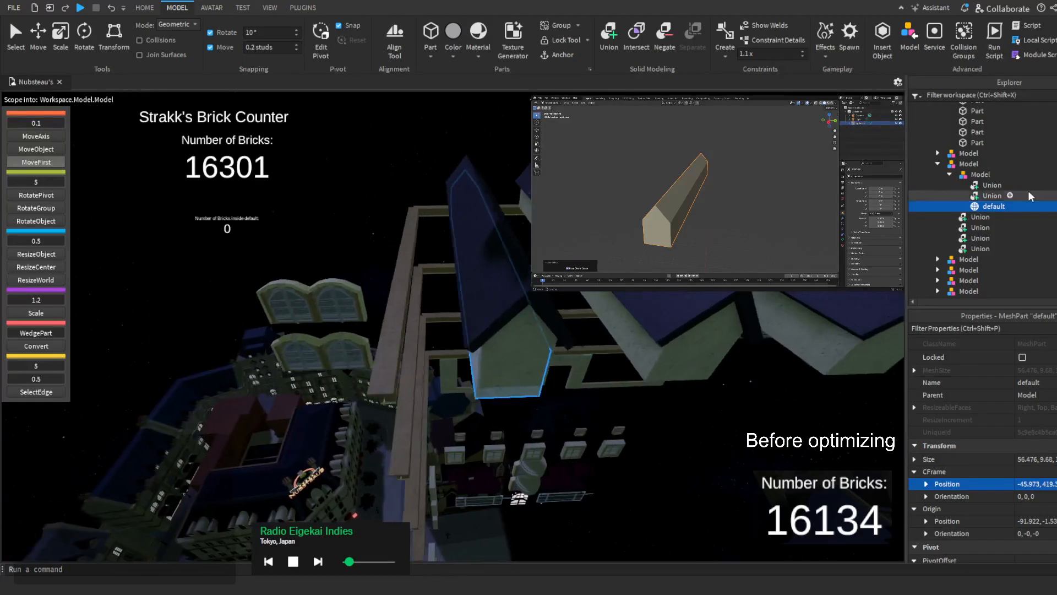
{"action": "left_click", "coordinate": [1008, 186]}
{"action": "left_click", "coordinate": [994, 206]}
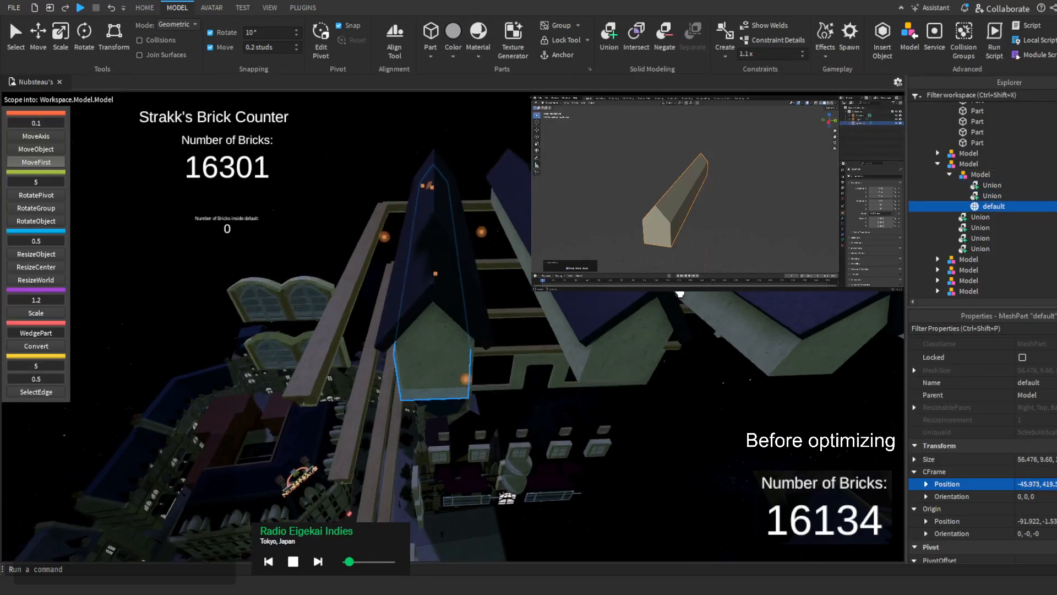
{"action": "key", "text": "f"}
{"action": "left_click_drag", "start_coordinate": [510, 133], "coordinate": [511, 143]}
{"action": "right_click_drag", "start_coordinate": [510, 143], "coordinate": [512, 142]}
{"action": "scroll", "coordinate": [467, 279], "scroll_direction": "down", "scroll_amount": 2}
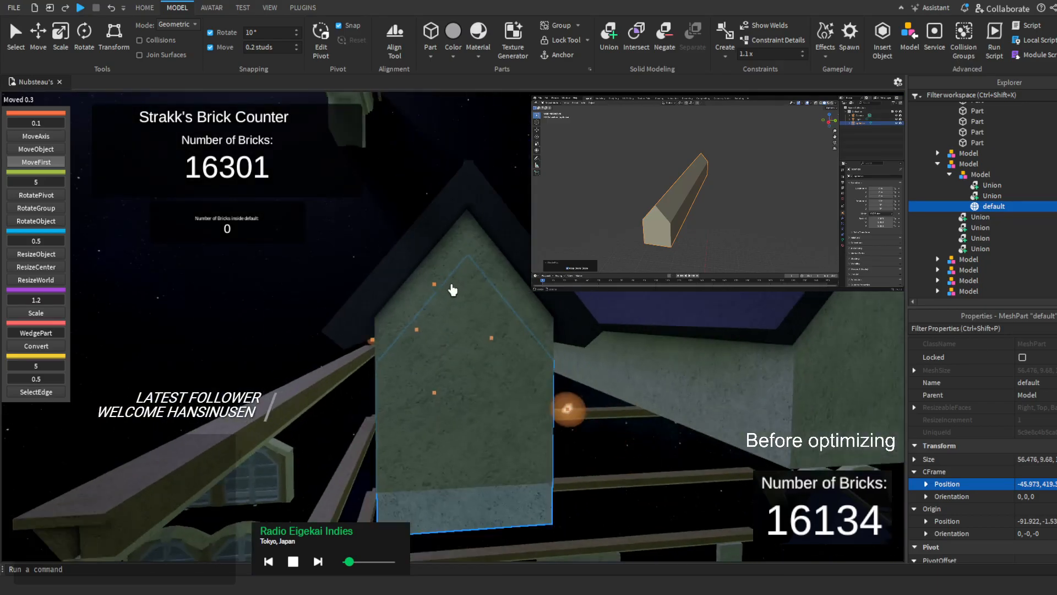
{"action": "mouse_move", "coordinate": [439, 288]}
{"action": "left_mouse_down"}
{"action": "mouse_move", "coordinate": [455, 273]}
{"action": "mouse_move", "coordinate": [441, 280]}
{"action": "left_mouse_up"}
{"action": "right_click_drag", "start_coordinate": [441, 280], "coordinate": [441, 280]}
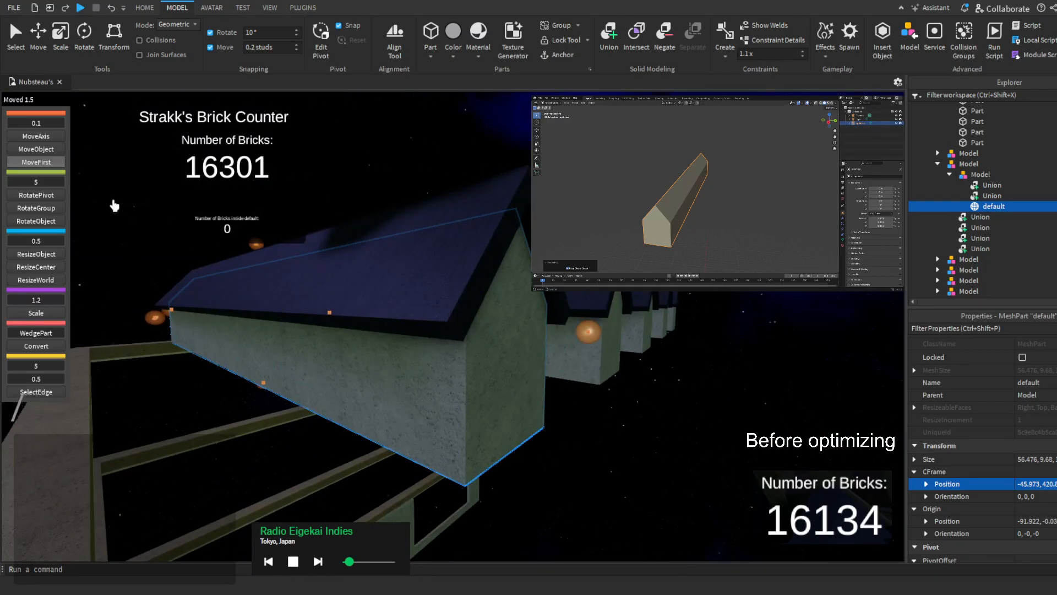
{"action": "scroll", "coordinate": [496, 306], "scroll_direction": "down", "scroll_amount": 5}
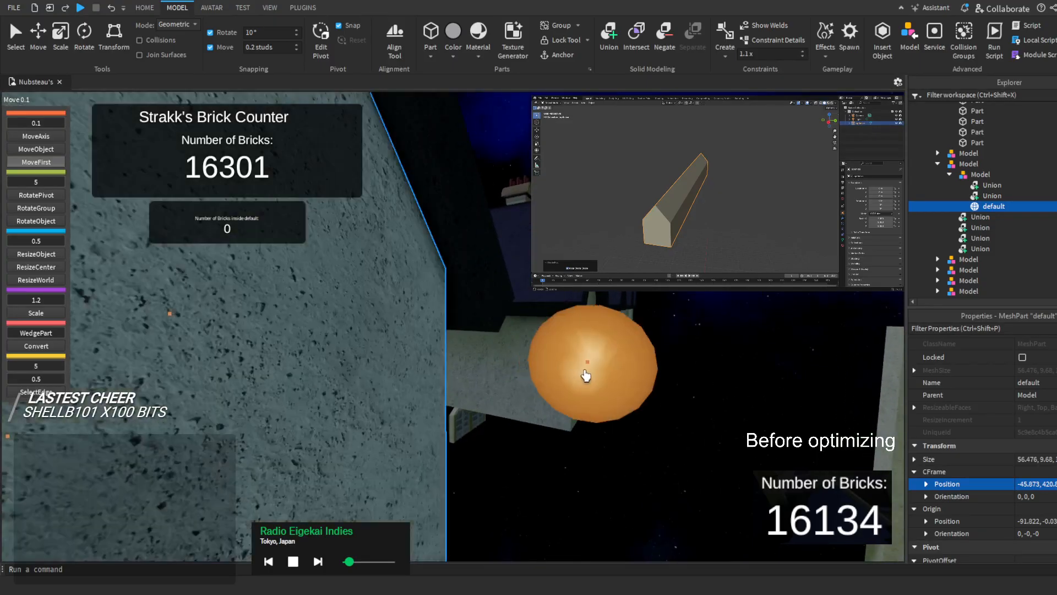
{"action": "left_click", "coordinate": [574, 372]}
{"action": "scroll", "coordinate": [573, 377], "scroll_direction": "down", "scroll_amount": 6}
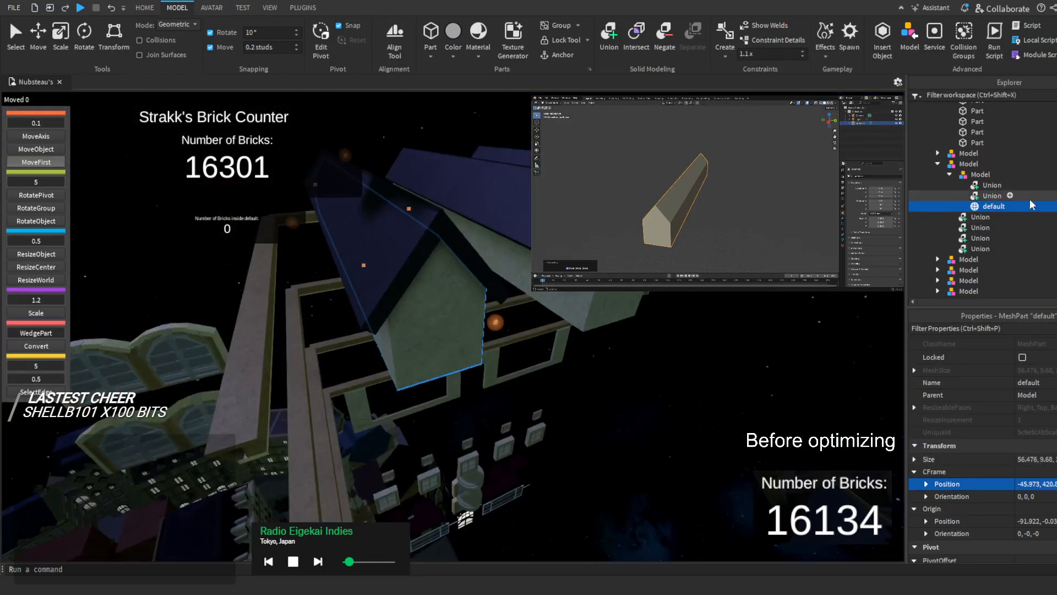
Clear the base mesh's TextureID and set its material to Concrete
{"action": "scroll", "coordinate": [1044, 499], "scroll_direction": "up", "scroll_amount": 5}
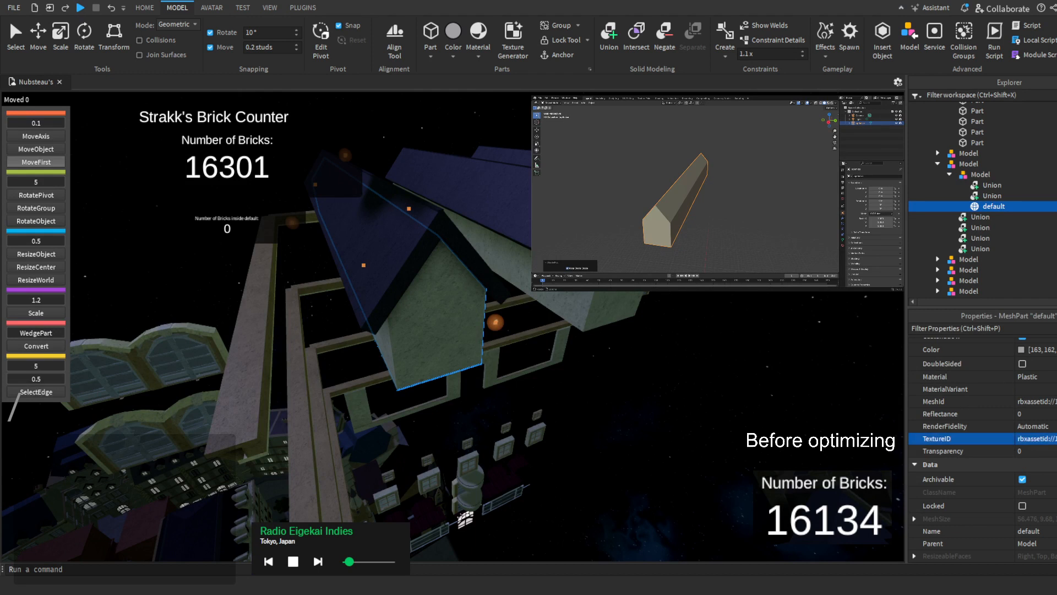
{"action": "key", "text": "BackSpace"}
{"action": "key", "text": "Return"}
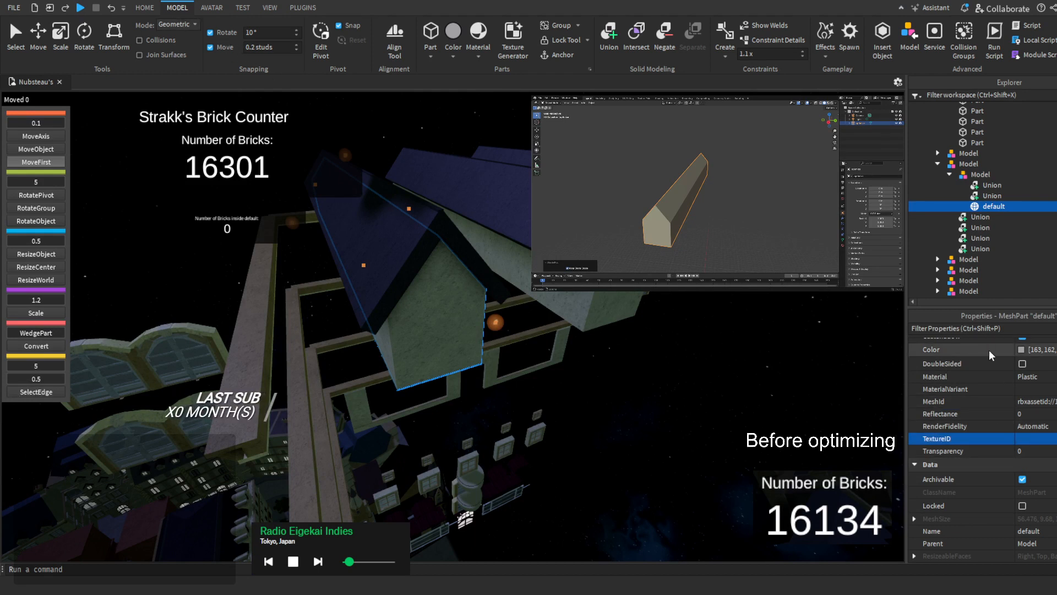
{"action": "left_click", "coordinate": [1043, 376]}
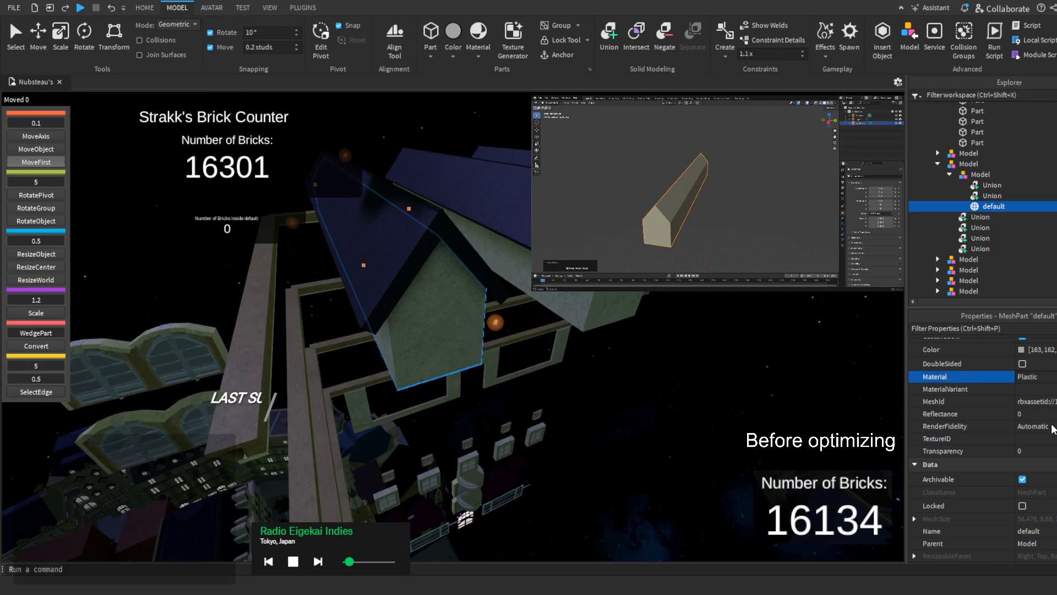
{"action": "key", "text": "Up"}
{"action": "key", "text": "Up"}
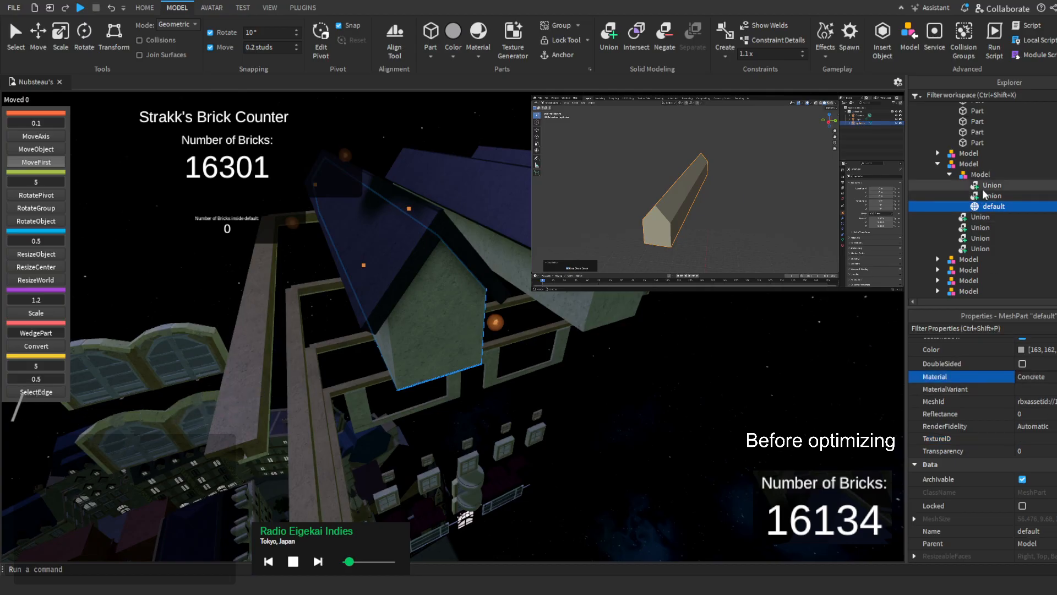
Copy the khaki base Union's colour onto the default mesh
{"action": "left_click", "coordinate": [1045, 349]}
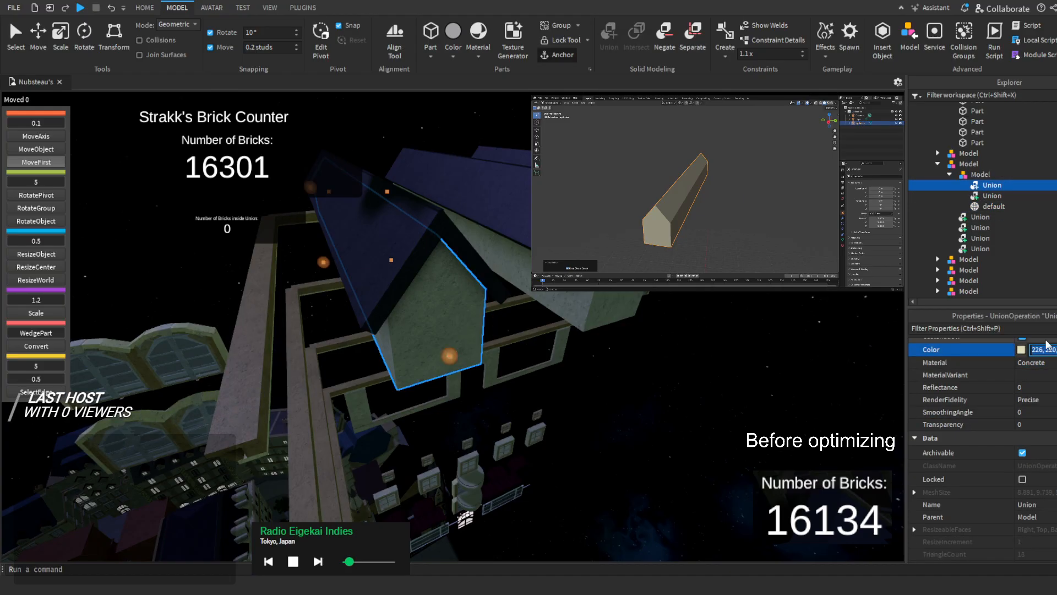
{"action": "left_click", "coordinate": [1046, 350]}
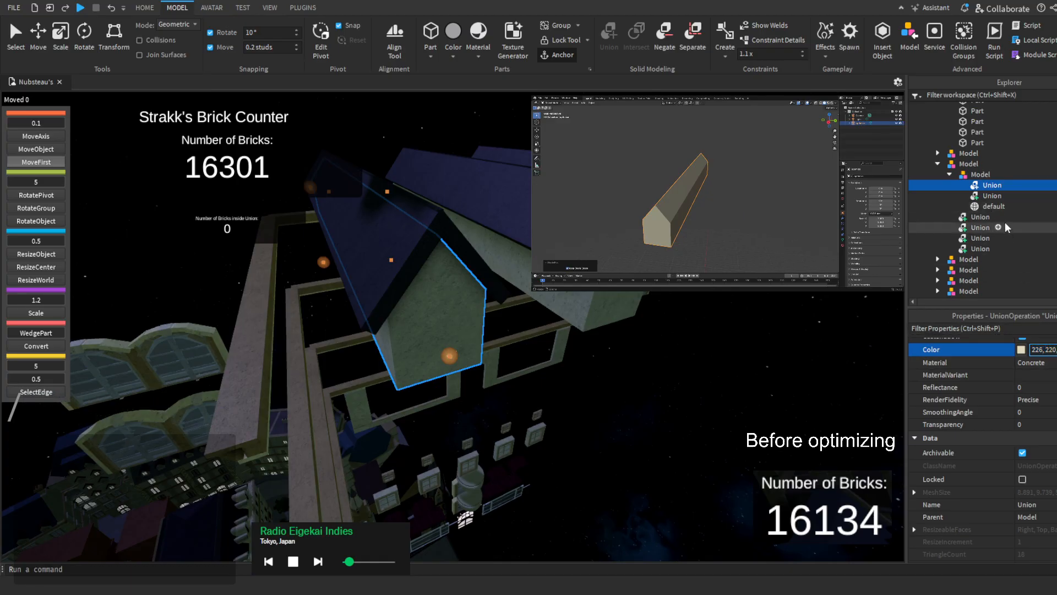
{"action": "left_click", "coordinate": [991, 206]}
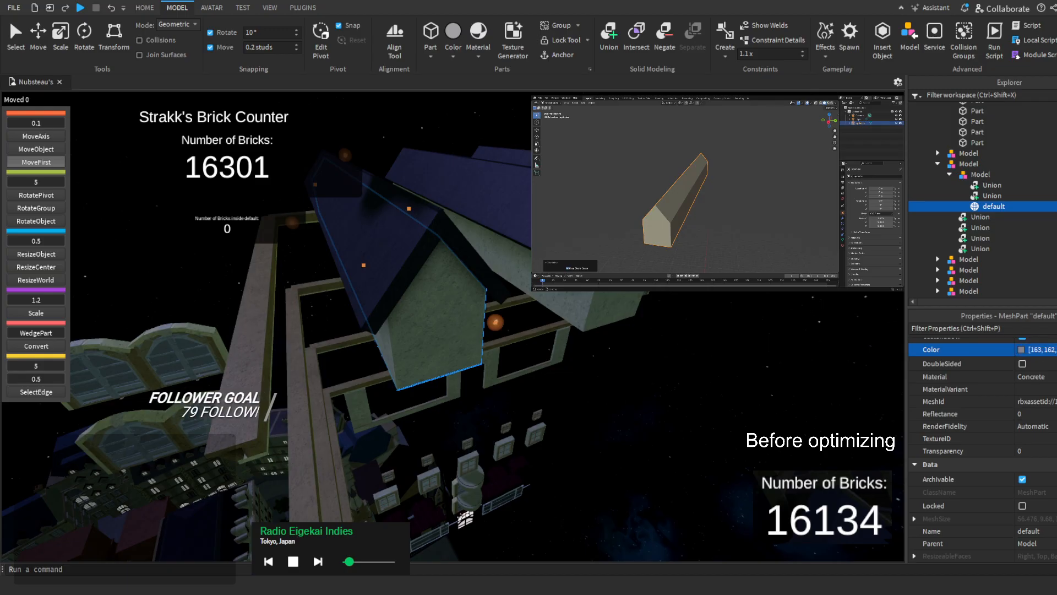
{"action": "right_click_drag", "start_coordinate": [798, 353], "coordinate": [840, 366]}
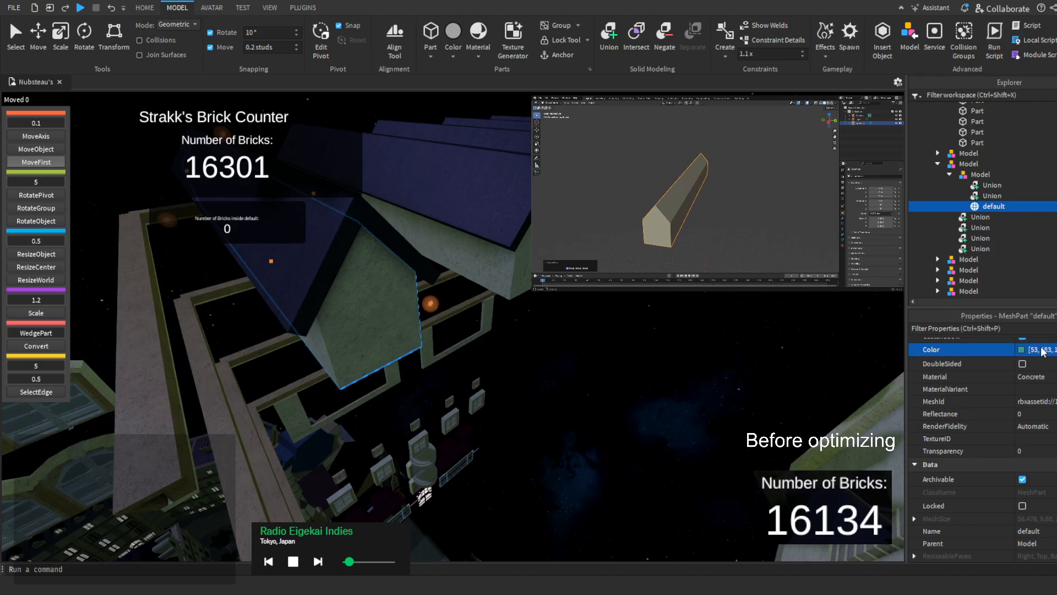
{"action": "key", "text": "Up"}
{"action": "key", "text": "Up"}
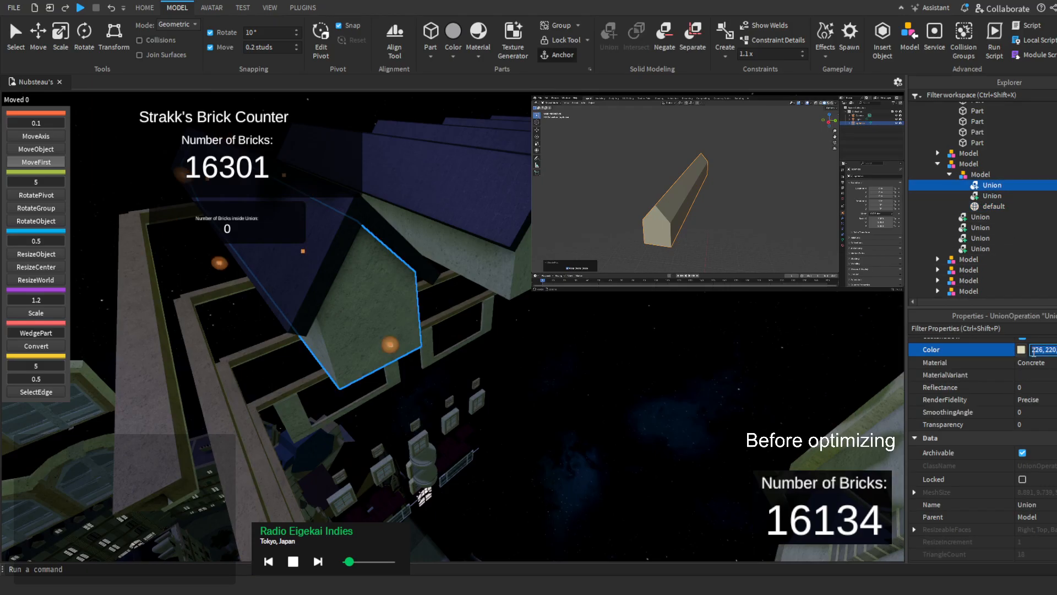
{"action": "key", "text": "Down"}
{"action": "key", "text": "Down"}
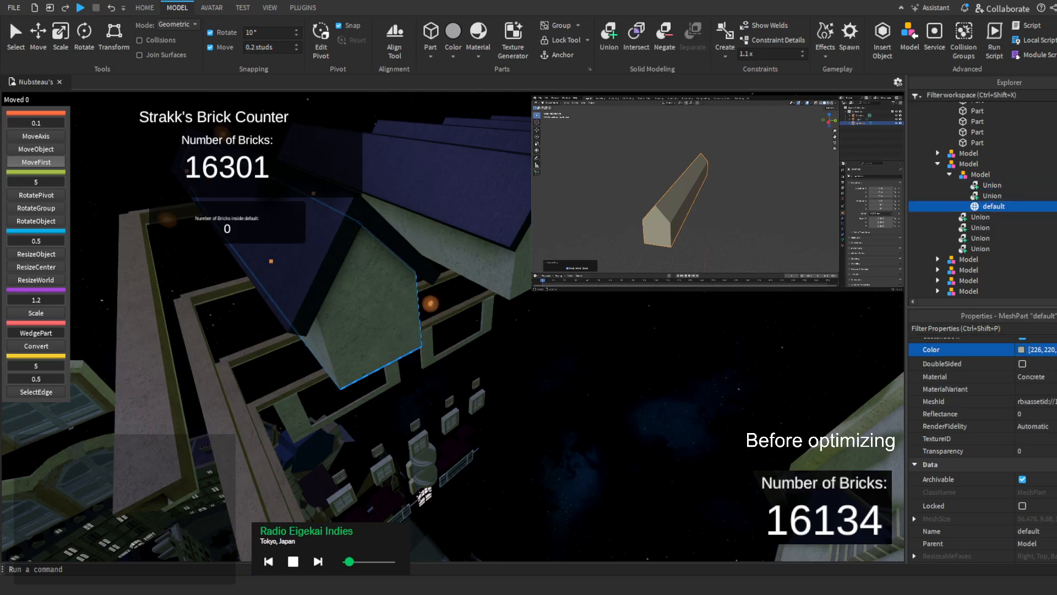
Delete the gable's khaki base Union, which the imported mesh replaces
{"action": "key", "text": "Up"}
{"action": "key", "text": "Up"}
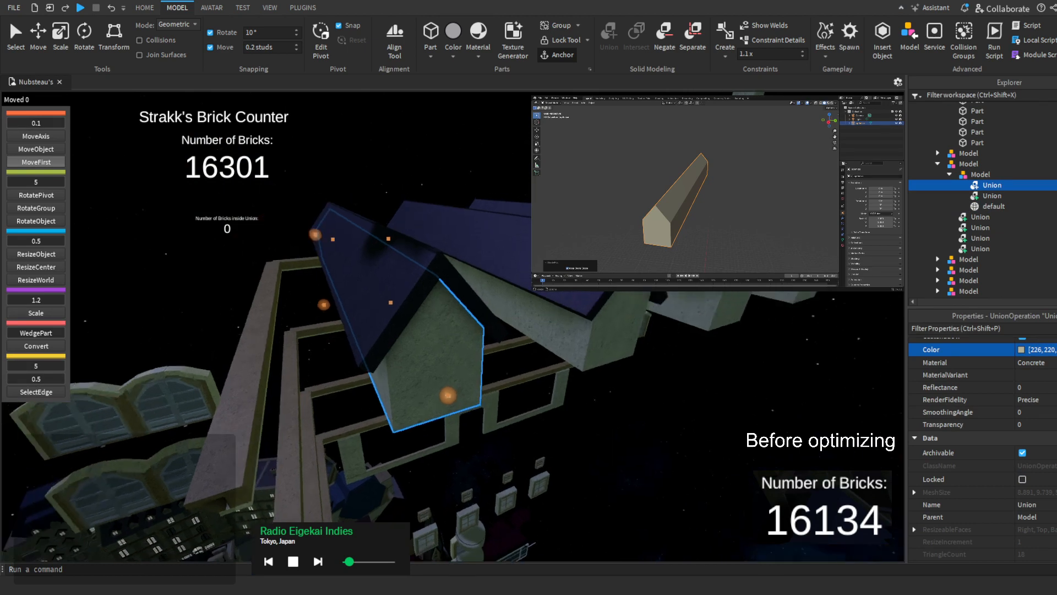
{"action": "key", "text": "Delete"}
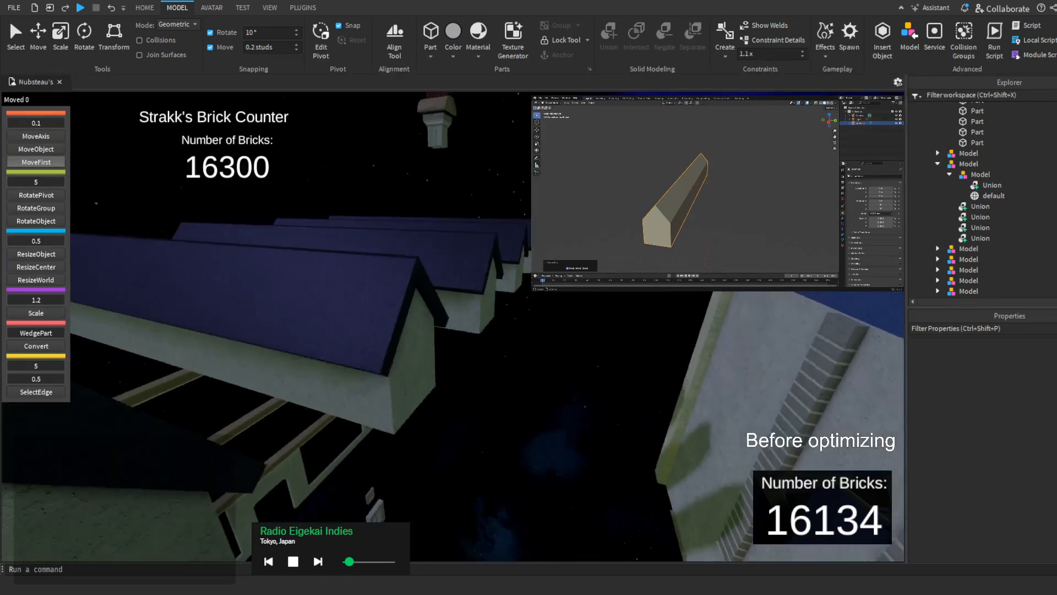
Select only the dark roof Union within the gable's Model
{"action": "left_click", "coordinate": [569, 299]}
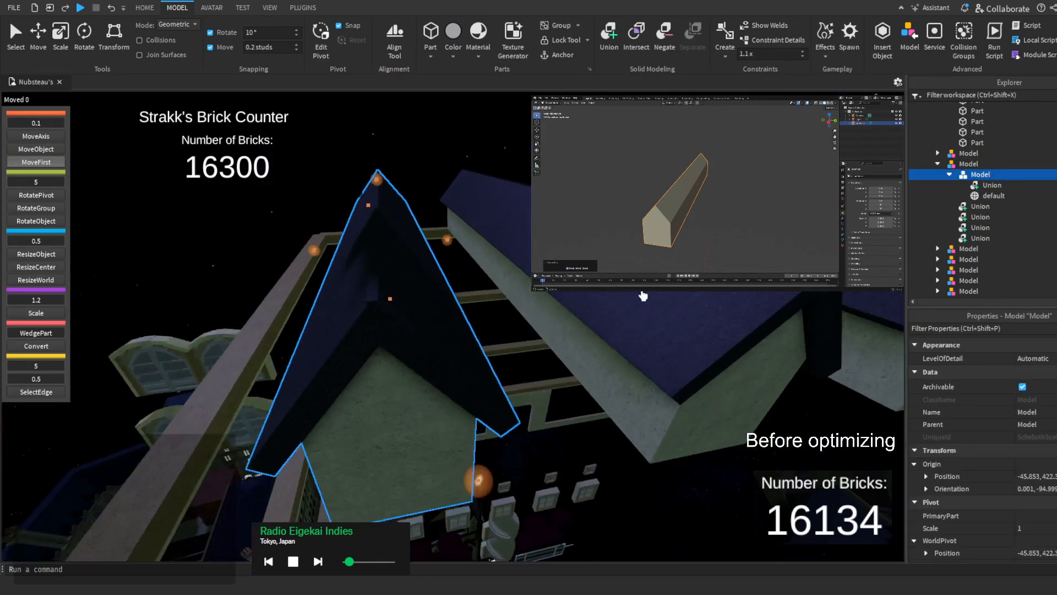
{"action": "left_click", "coordinate": [1007, 186]}
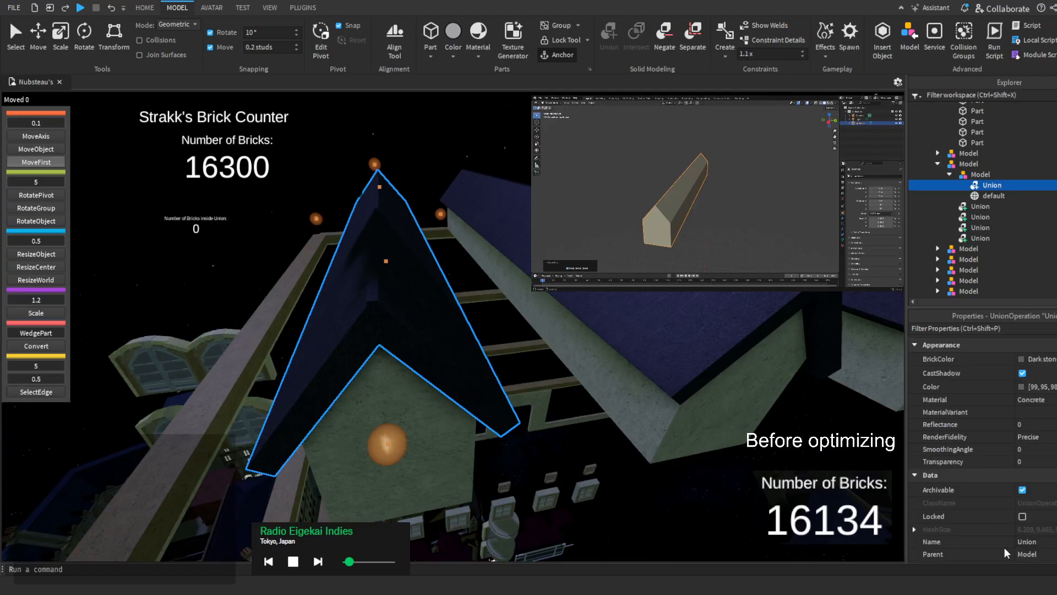
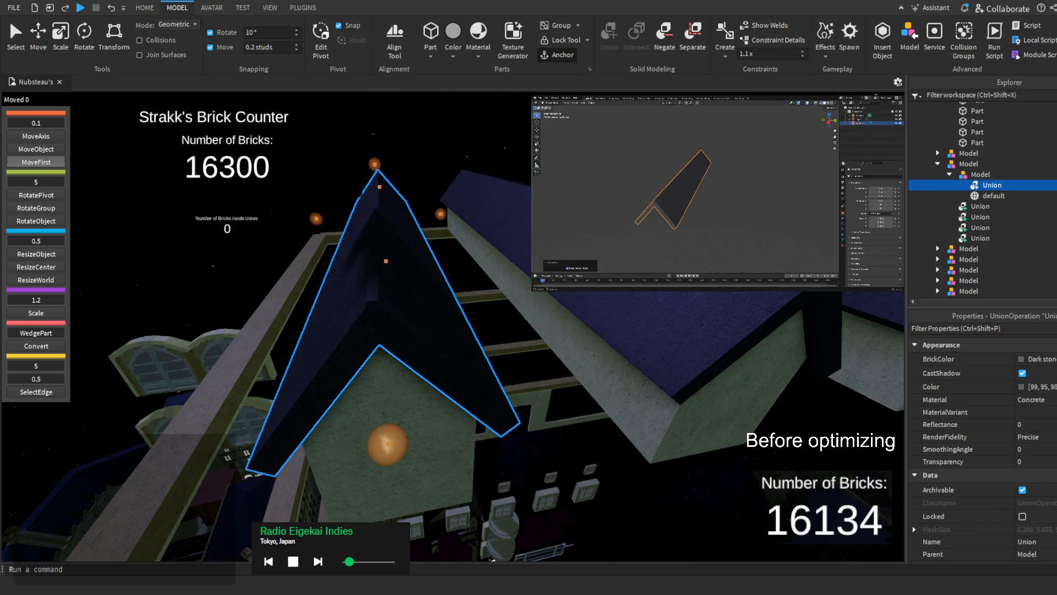
{"action": "right_click_drag", "start_coordinate": [378, 279], "coordinate": [358, 267]}
Import the optimized roof mesh and cut the resulting optimize model out of the Workspace
{"action": "left_click", "coordinate": [145, 7]}
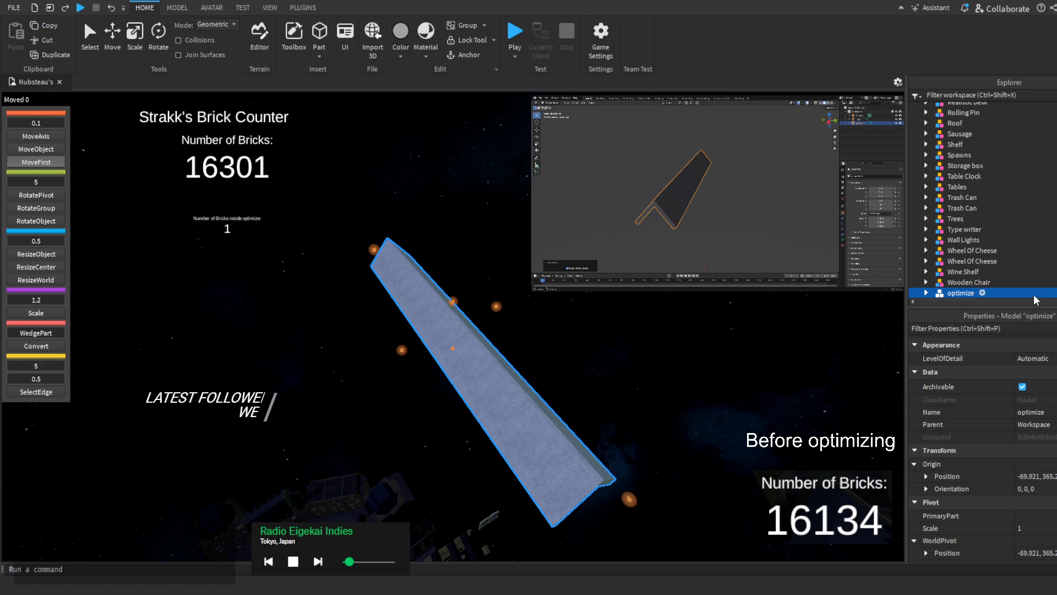
{"action": "right_click_drag", "start_coordinate": [530, 248], "coordinate": [551, 474]}
{"action": "key", "text": "w"}
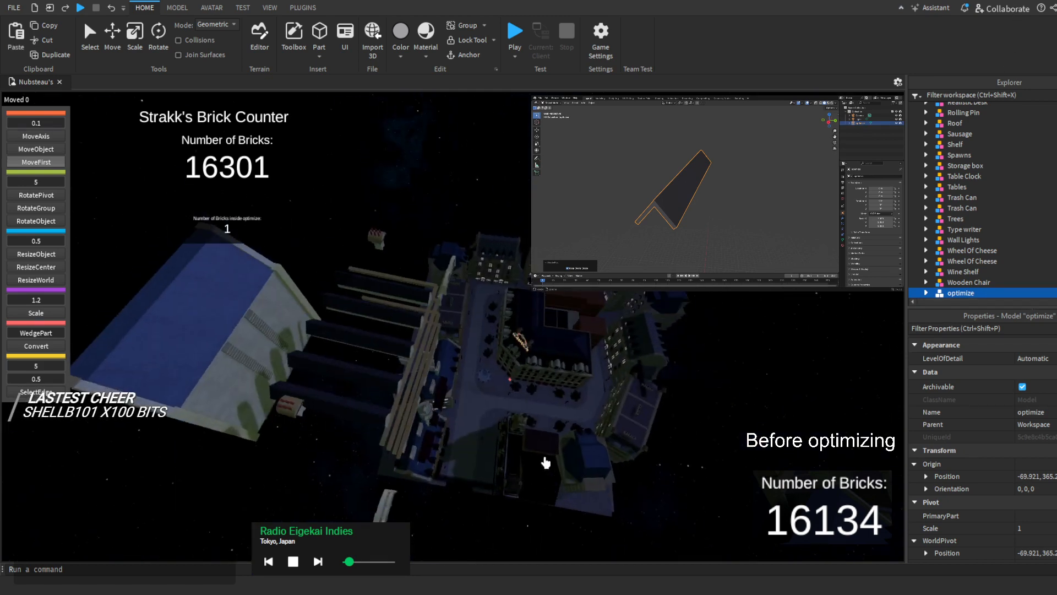
{"action": "key", "text": "Delete"}
{"action": "scroll", "coordinate": [397, 266], "scroll_direction": "up", "scroll_amount": 5}
{"action": "right_click_drag", "start_coordinate": [396, 267], "coordinate": [385, 324]}
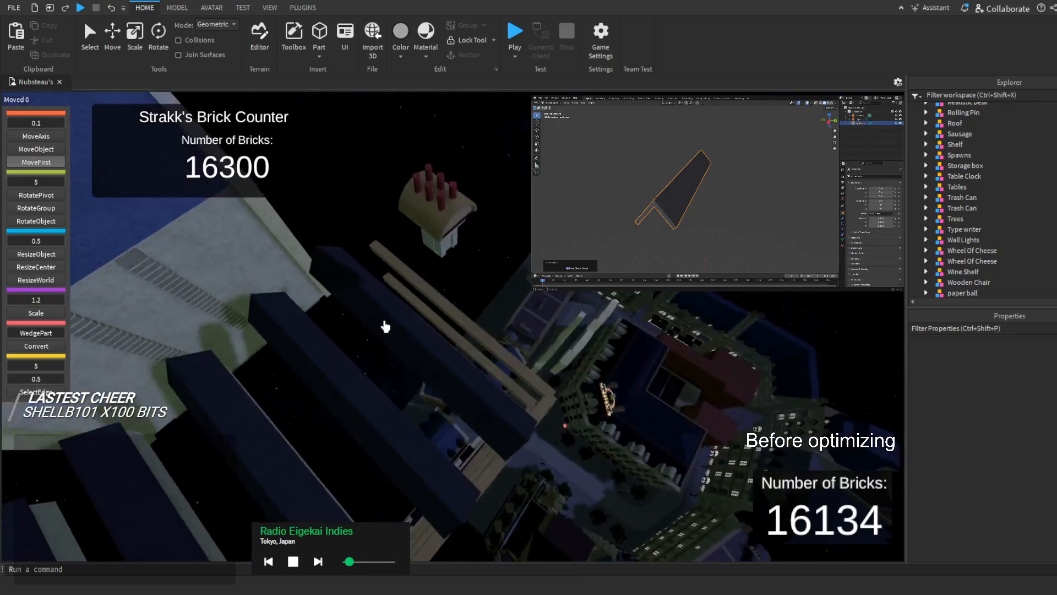
Paste the optimize roof model into the gable's Model and ungroup it
{"action": "left_click", "coordinate": [388, 326]}
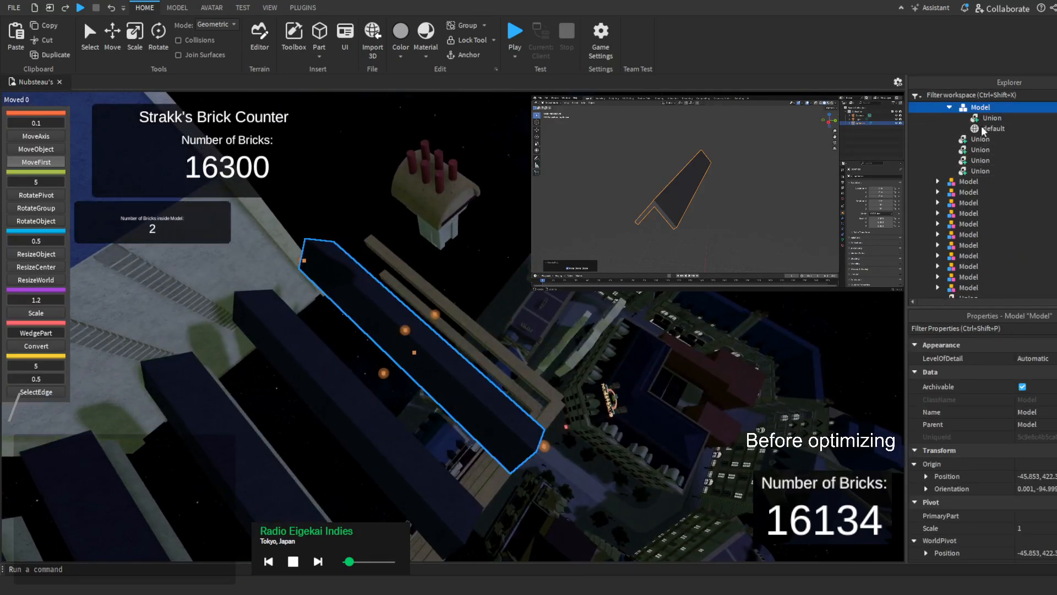
{"action": "key", "text": "ctrl+z"}
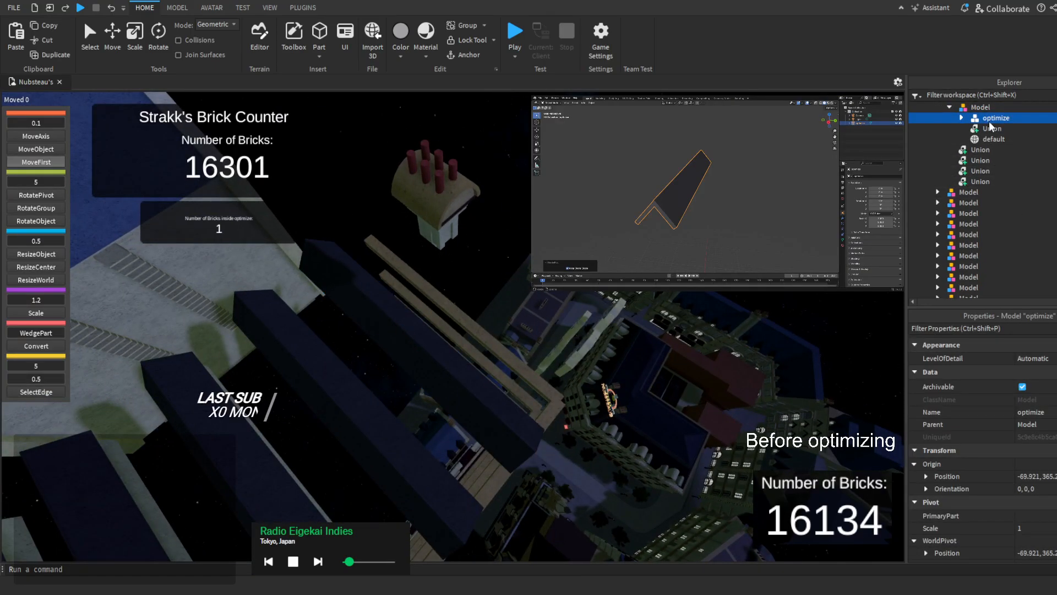
{"action": "key", "text": "ctrl+u"}
Copy the dark roof Union's position onto the newly imported roof mesh
{"action": "left_click", "coordinate": [985, 119]}
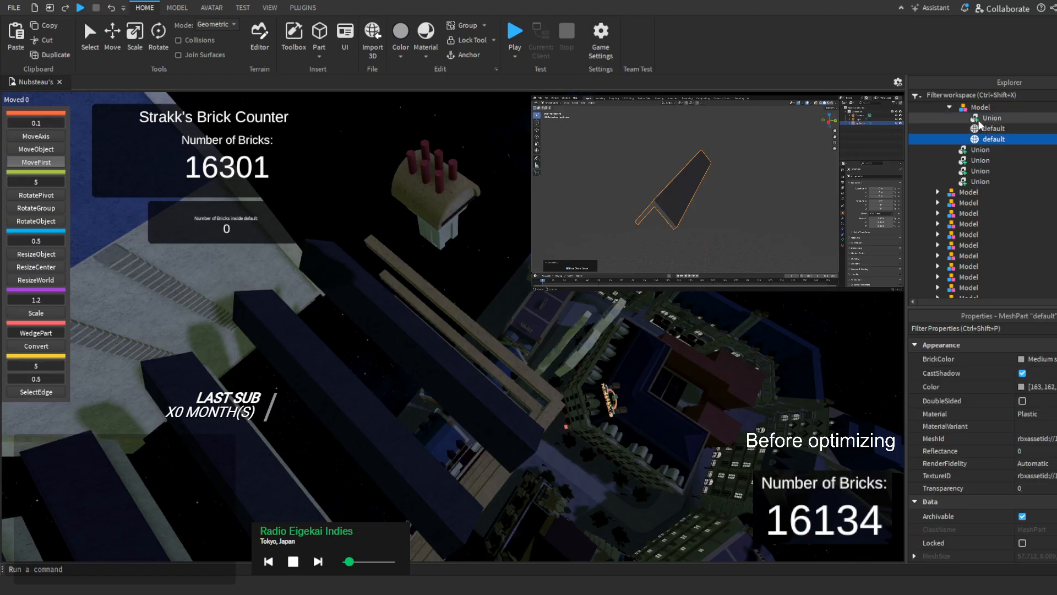
{"action": "scroll", "coordinate": [1015, 393], "scroll_direction": "down", "scroll_amount": 5}
{"action": "left_click", "coordinate": [1035, 483]}
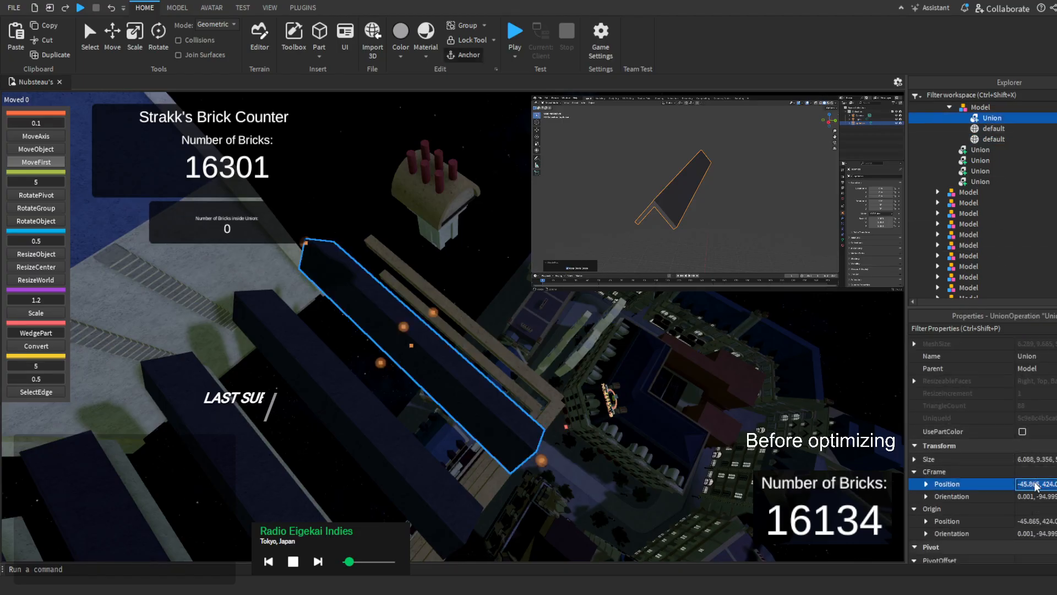
{"action": "left_click", "coordinate": [978, 139]}
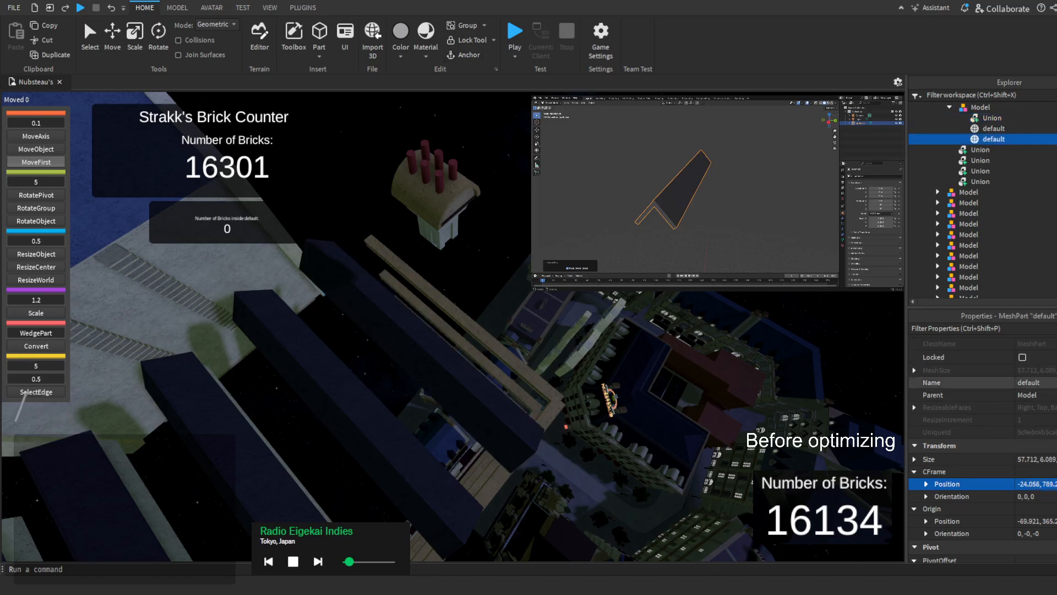
{"action": "key", "text": "Return"}
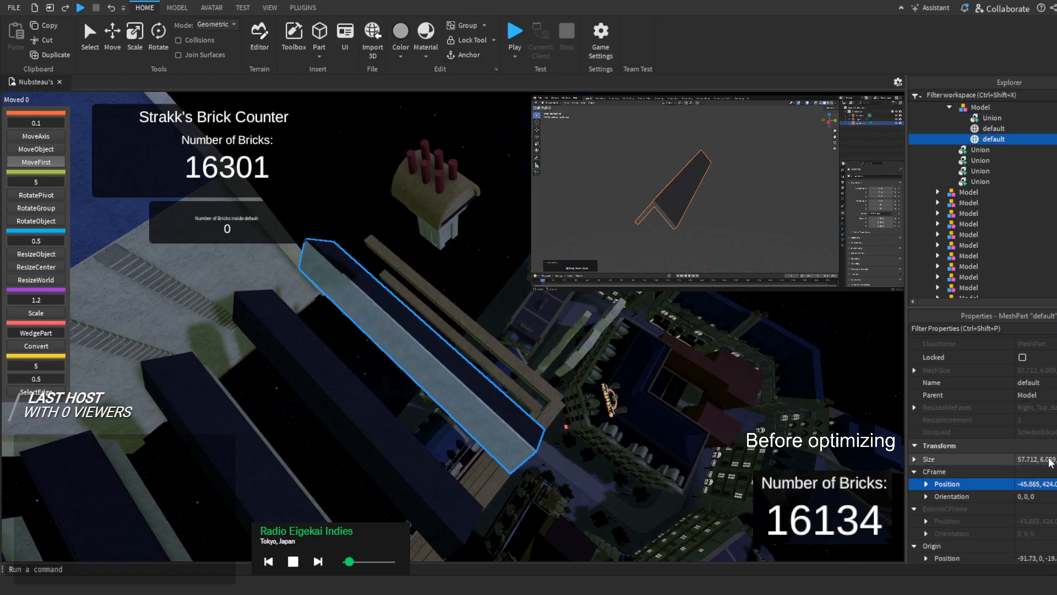
Shift the newly imported roof mesh by 0.1 to align it with the dark roof Union
{"action": "right_click_drag", "start_coordinate": [644, 324], "coordinate": [678, 322]}
{"action": "key", "text": "q"}
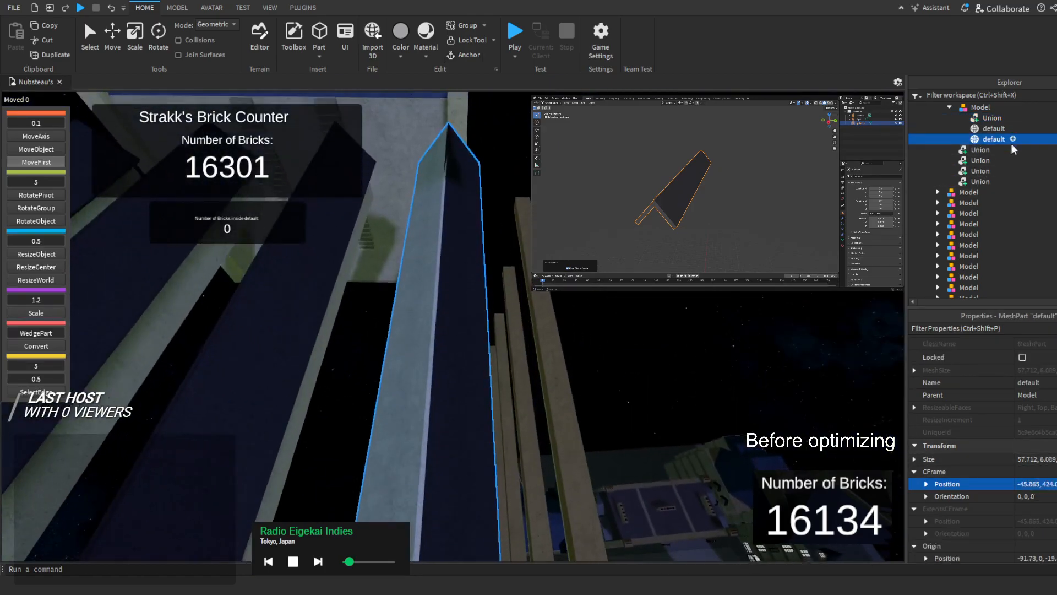
{"action": "left_click", "coordinate": [1031, 130]}
{"action": "left_click", "coordinate": [1029, 141]}
{"action": "key", "text": "w"}
{"action": "right_click_drag", "start_coordinate": [530, 277], "coordinate": [721, 337]}
{"action": "left_click_drag", "start_coordinate": [754, 343], "coordinate": [759, 344]}
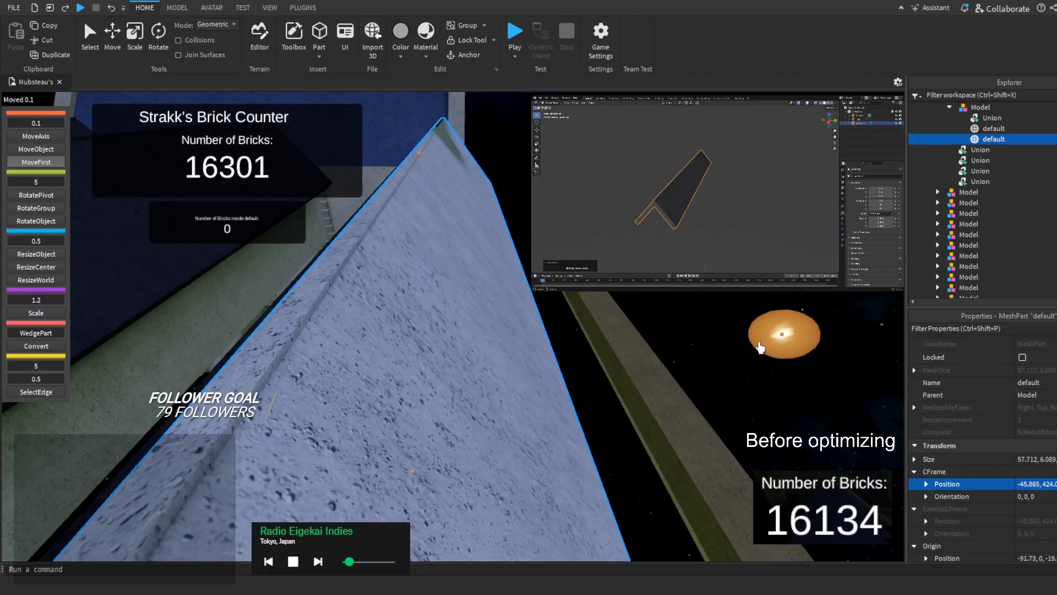
{"action": "right_click_drag", "start_coordinate": [759, 347], "coordinate": [760, 347]}
Set the move increment to 0.05 and shift the roof mesh by 0.05
{"action": "left_click", "coordinate": [48, 122]}
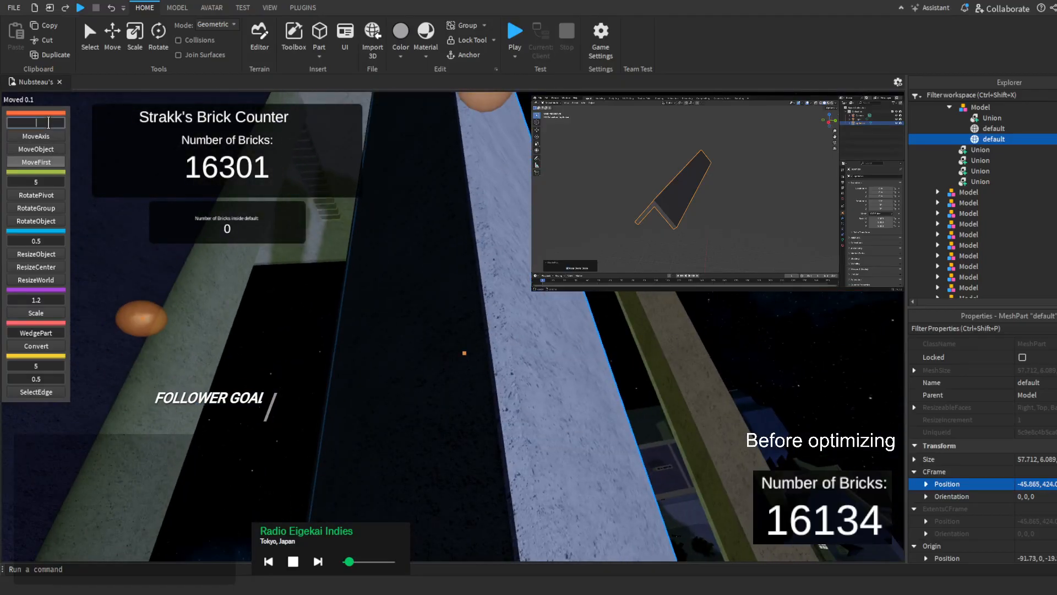
{"action": "type", "text": "0.05"}
{"action": "key", "text": "Return"}
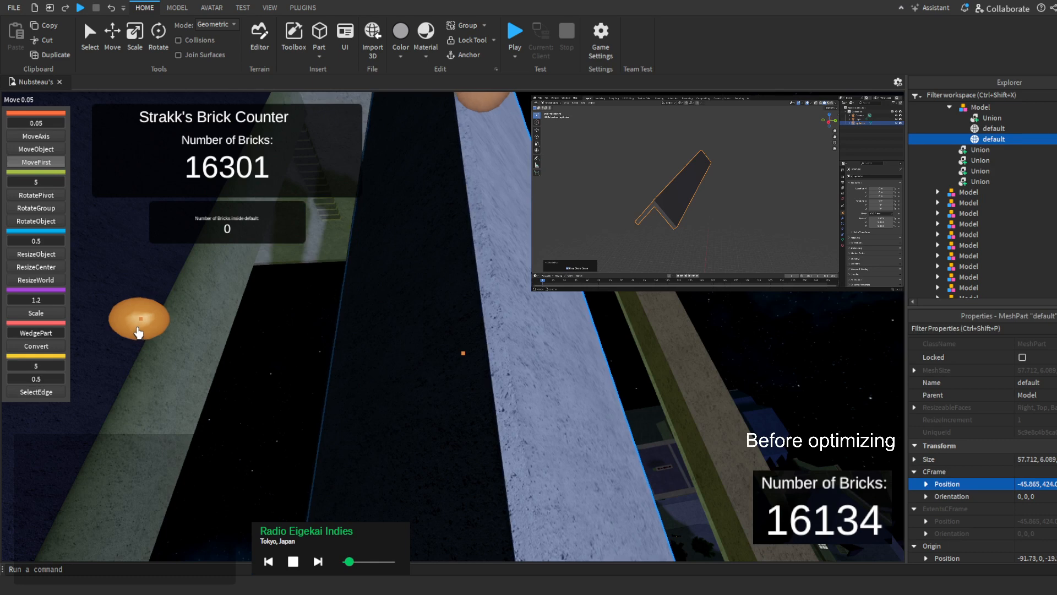
{"action": "left_click_drag", "start_coordinate": [138, 333], "coordinate": [137, 333]}
{"action": "key", "text": "s"}
{"action": "right_click_drag", "start_coordinate": [138, 332], "coordinate": [137, 332]}
{"action": "key", "text": "s"}
{"action": "key", "text": "d"}
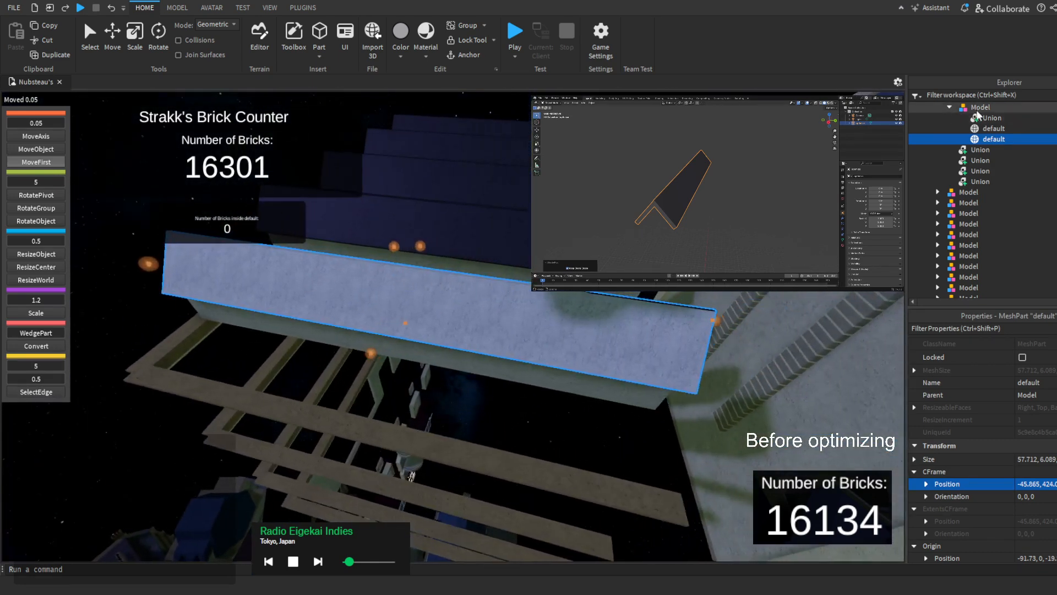
Give the roof mesh the Union's color 99, 95, 98 and Concrete material, and clear its TextureID
{"action": "left_click", "coordinate": [979, 117]}
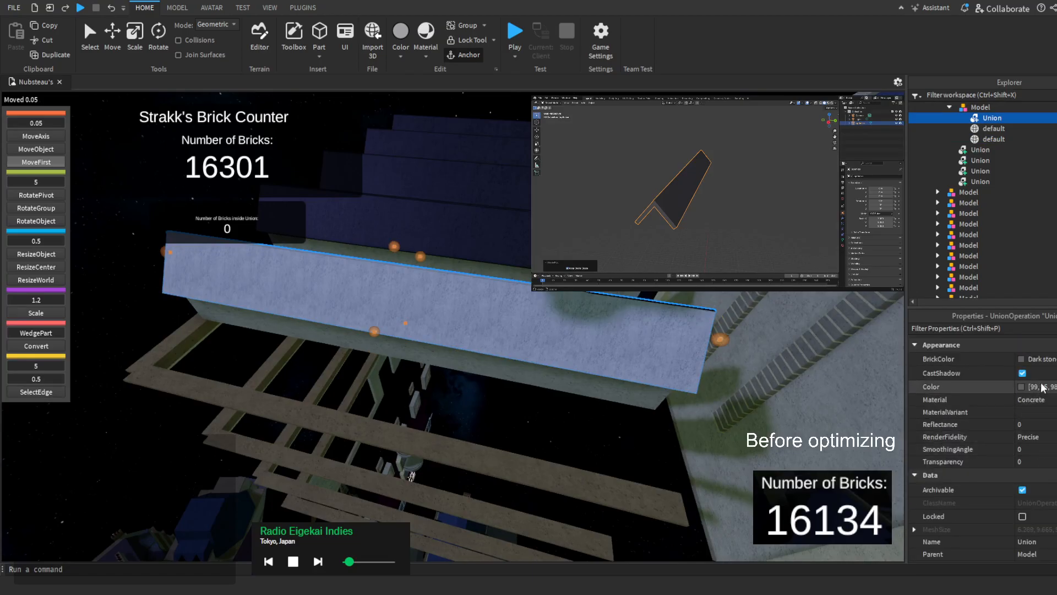
{"action": "left_click", "coordinate": [1042, 387]}
{"action": "left_click", "coordinate": [993, 139]}
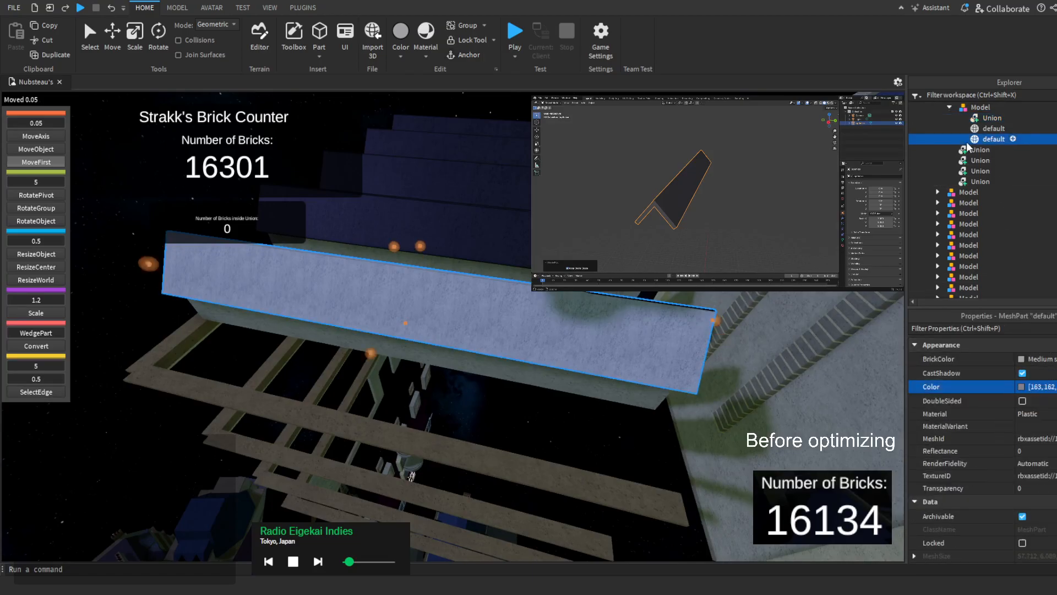
{"action": "type", "text": "99,95,98"}
{"action": "left_click", "coordinate": [1041, 416]}
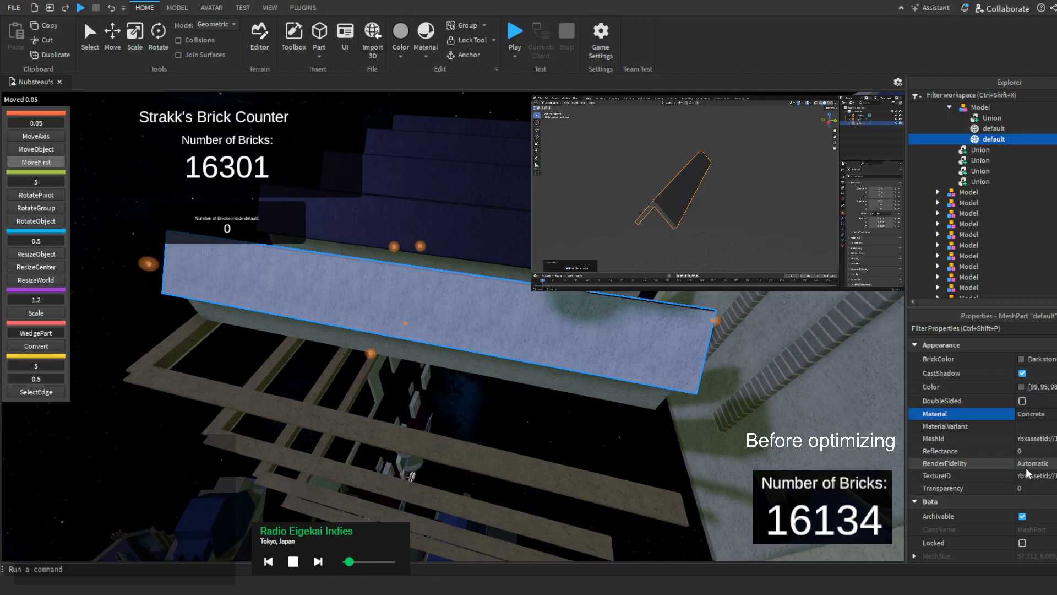
{"action": "left_click", "coordinate": [1042, 477]}
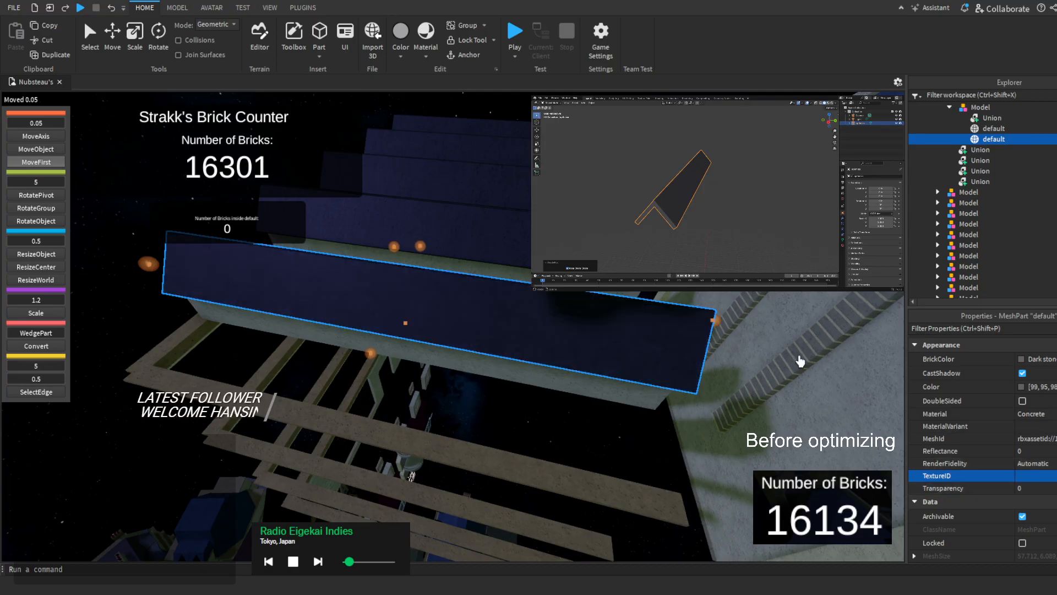
Delete the original dark roof Union from the gable's Model
{"action": "right_click_drag", "start_coordinate": [731, 342], "coordinate": [738, 323]}
{"action": "key", "text": "d"}
{"action": "left_click", "coordinate": [967, 120]}
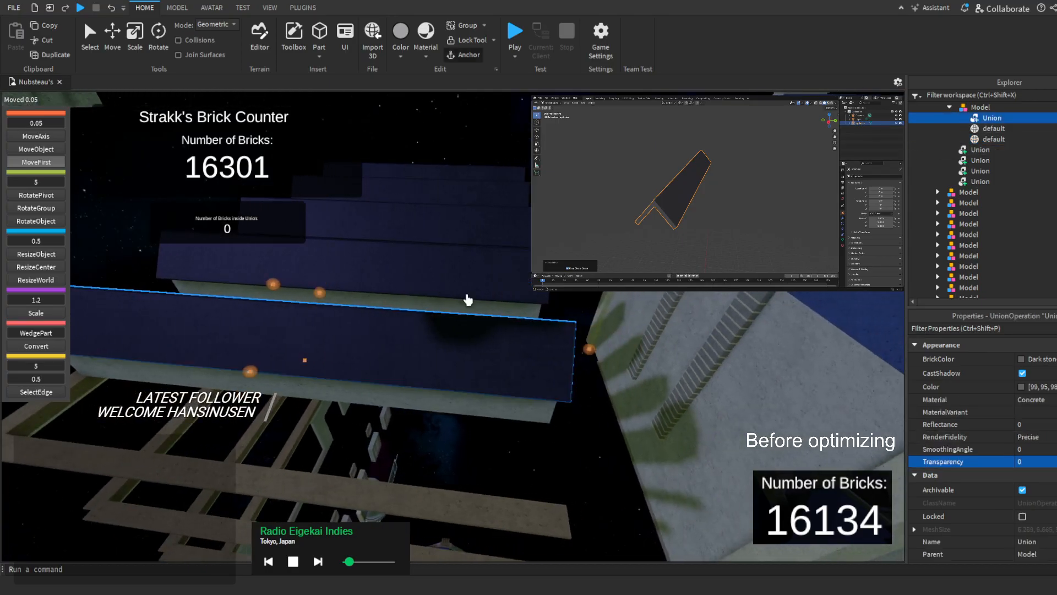
{"action": "key", "text": "Delete"}
{"action": "right_click_drag", "start_coordinate": [402, 309], "coordinate": [405, 318]}
Select both default meshes in the Model and move them 105 toward the building, using a move increment of 1
{"action": "left_click_drag", "start_coordinate": [1055, 118], "coordinate": [1045, 124]}
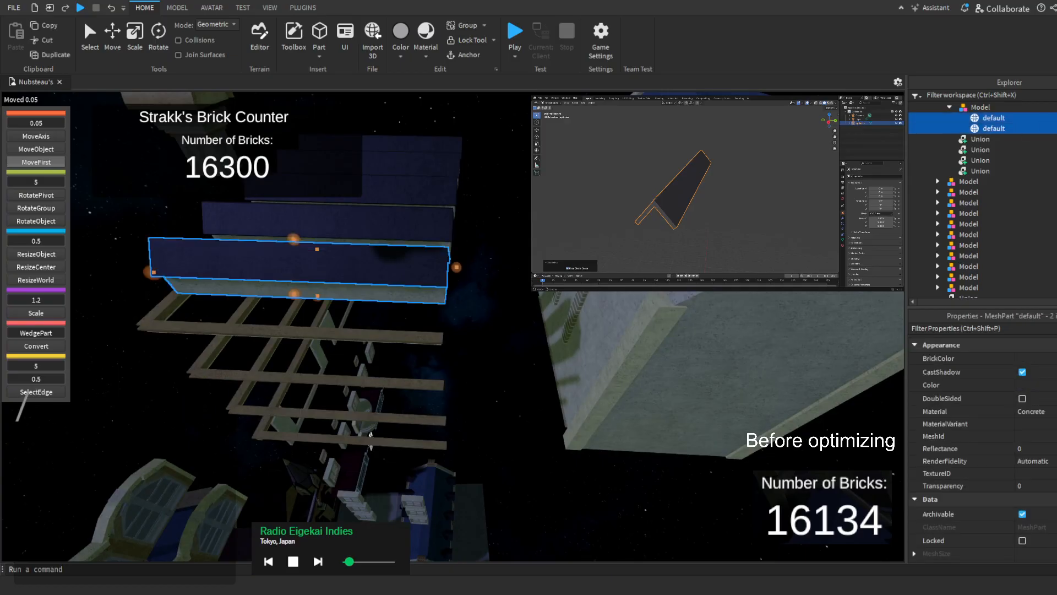
{"action": "key", "text": "d"}
{"action": "mouse_move", "coordinate": [405, 318]}
{"action": "right_mouse_down"}
{"action": "mouse_move", "coordinate": [394, 295]}
{"action": "mouse_move", "coordinate": [405, 310]}
{"action": "right_mouse_up"}
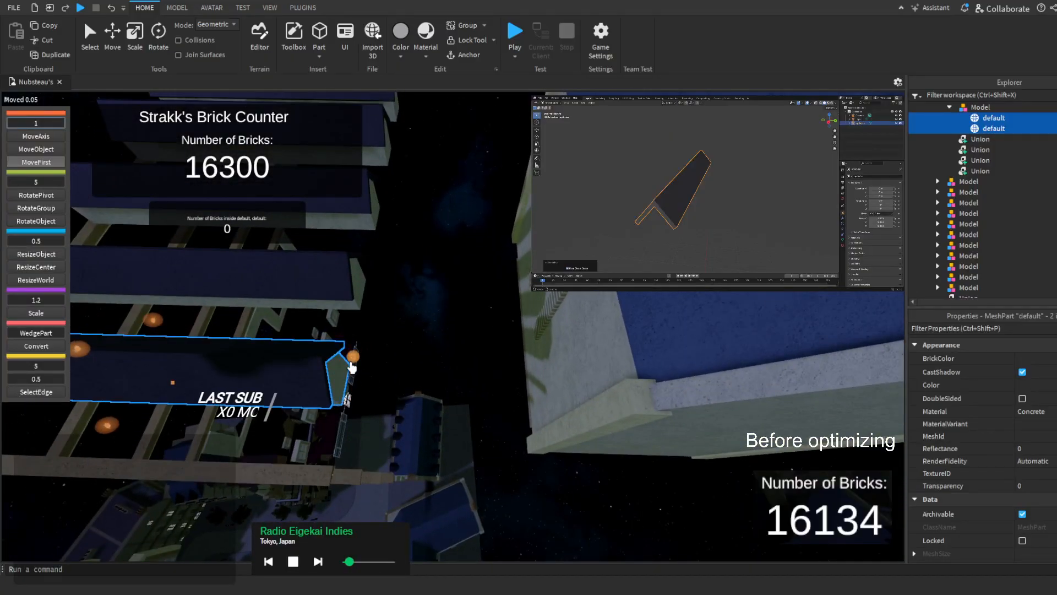
{"action": "key", "text": "d"}
{"action": "left_click_drag", "start_coordinate": [371, 362], "coordinate": [701, 323]}
{"action": "key", "text": "a"}
{"action": "right_click_drag", "start_coordinate": [700, 323], "coordinate": [361, 415]}
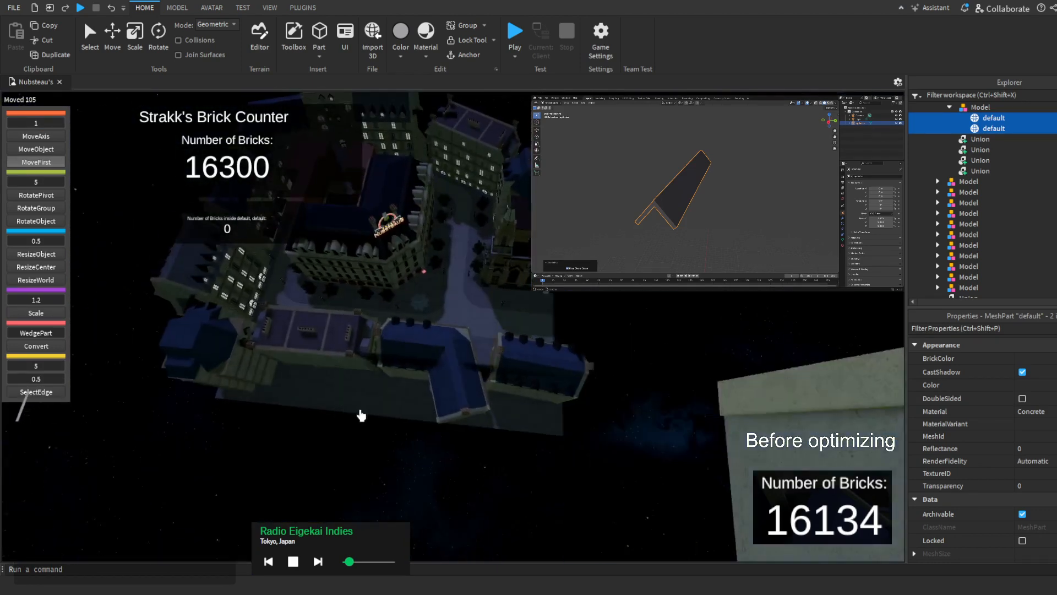
Move the two gable meshes another 6 to fit the blue roof, and prepare ResizeObject with an increment of 1
{"action": "scroll", "coordinate": [361, 415], "scroll_direction": "up", "scroll_amount": 10}
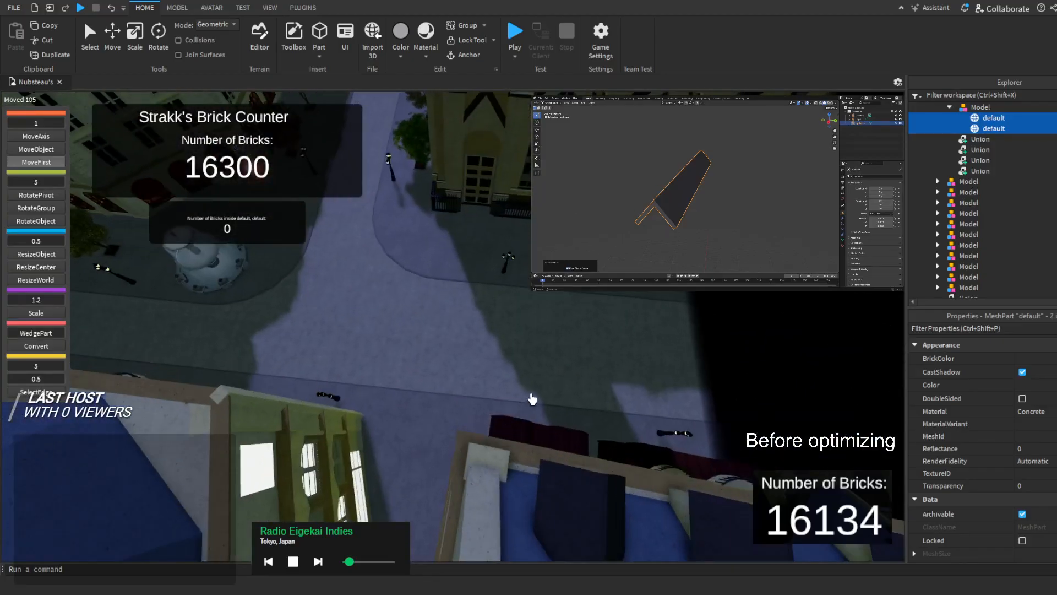
{"action": "scroll", "coordinate": [532, 399], "scroll_direction": "up", "scroll_amount": 10}
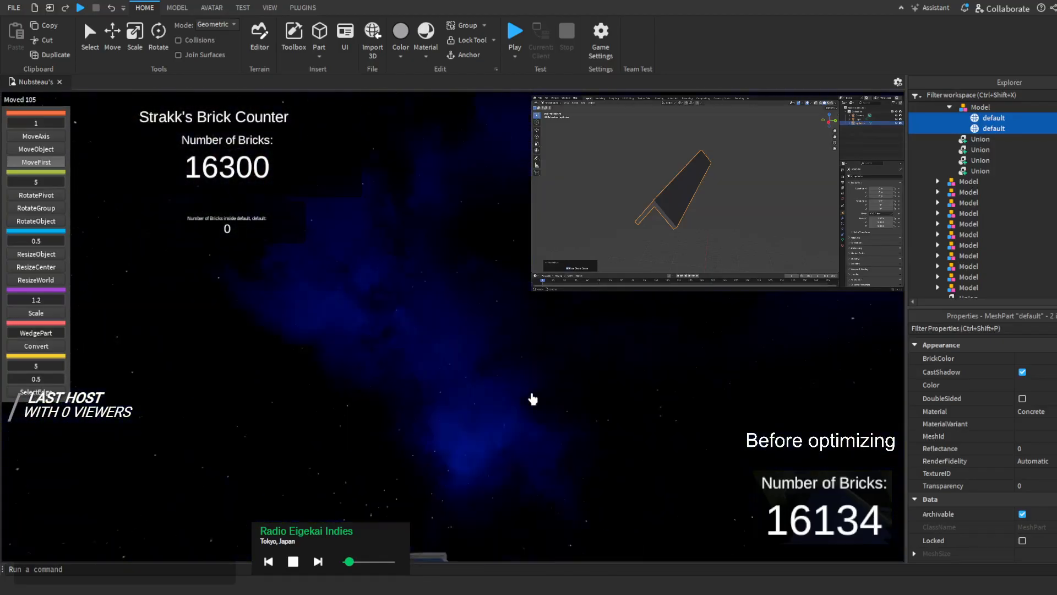
{"action": "key", "text": "f"}
{"action": "scroll", "coordinate": [533, 400], "scroll_direction": "up", "scroll_amount": 4}
{"action": "right_click_drag", "start_coordinate": [533, 400], "coordinate": [538, 382]}
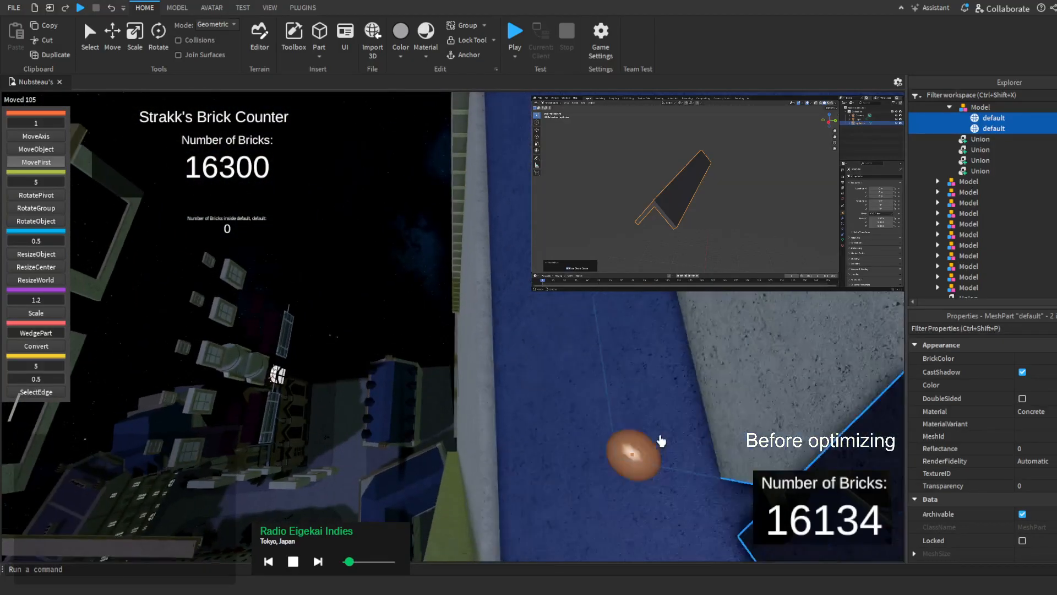
{"action": "right_click_drag", "start_coordinate": [661, 440], "coordinate": [479, 434]}
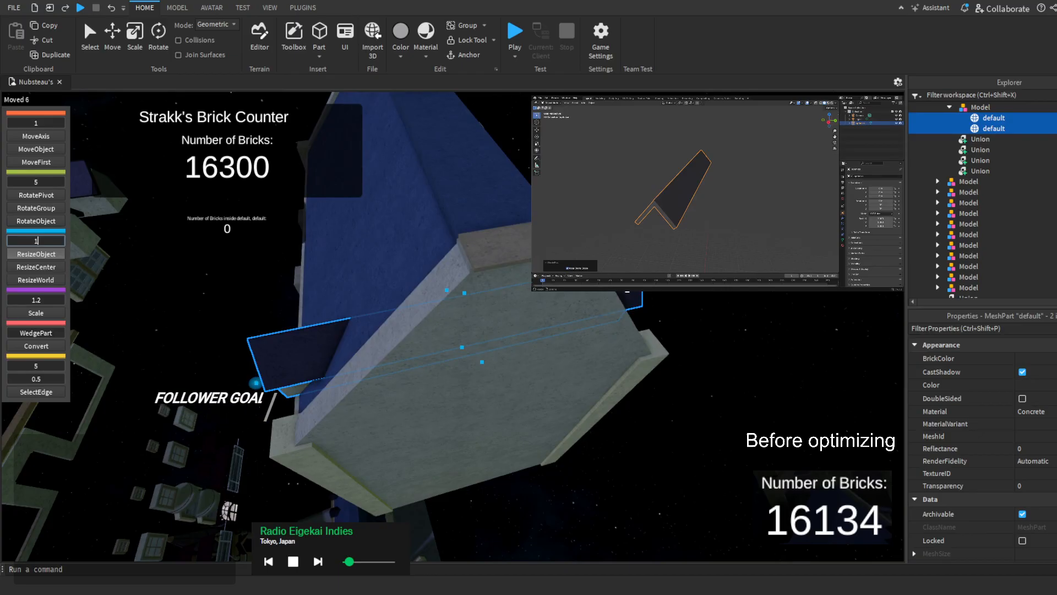
Try to resize the two gable meshes by 45 from their far end
{"action": "key", "text": "a"}
{"action": "left_click_drag", "start_coordinate": [626, 285], "coordinate": [435, 389]}
{"action": "key", "text": "w"}
{"action": "left_click", "coordinate": [111, 8]}
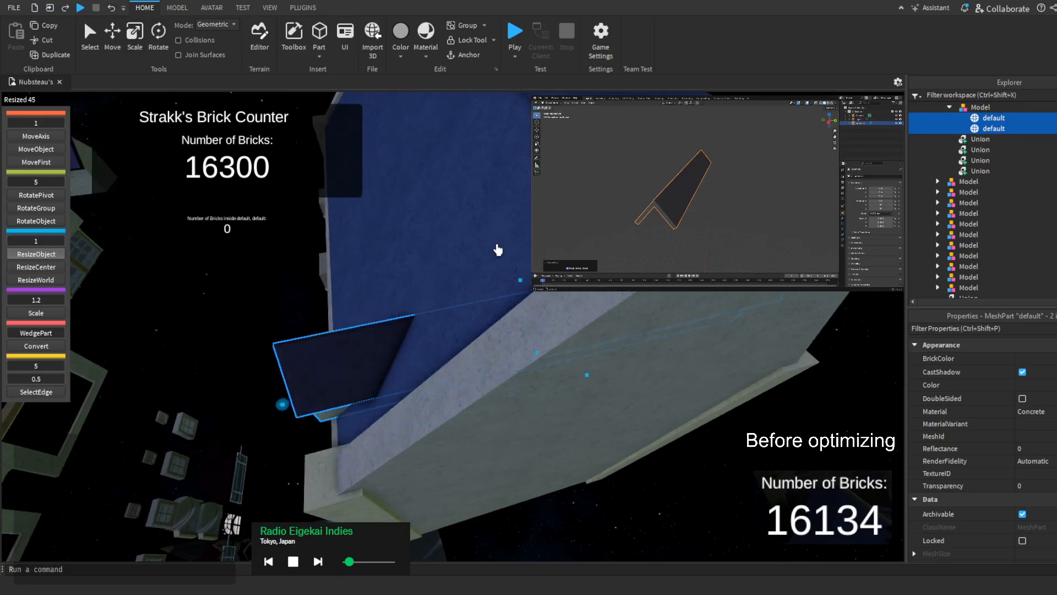
Select the four remaining gable Unions and move them 99 onto the building's blue roof
{"action": "mouse_move", "coordinate": [496, 246]}
{"action": "right_mouse_down"}
{"action": "mouse_move", "coordinate": [496, 236]}
{"action": "mouse_move", "coordinate": [500, 249]}
{"action": "right_mouse_up"}
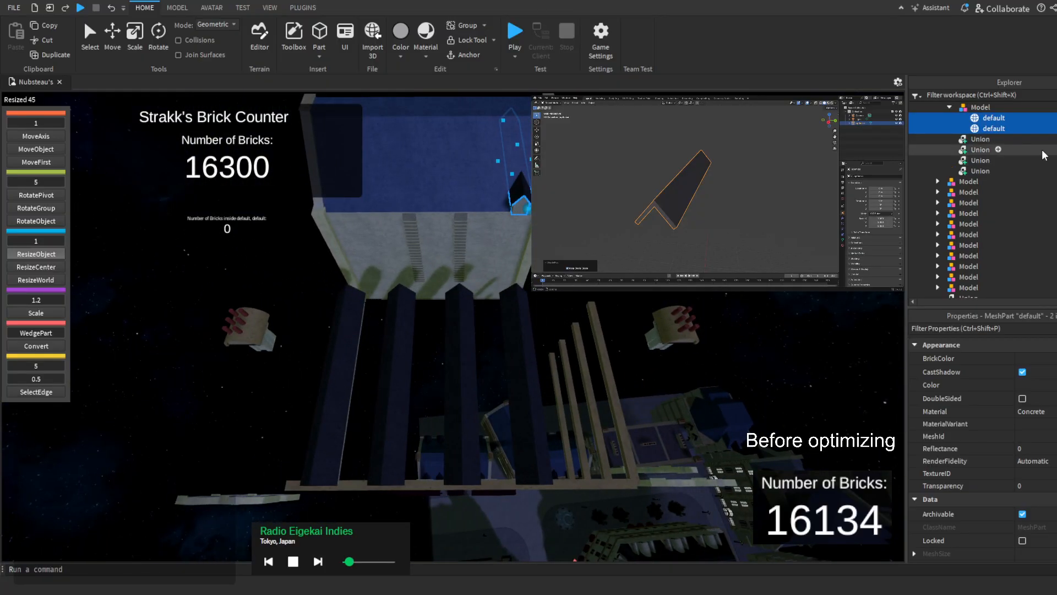
{"action": "left_click_drag", "start_coordinate": [1052, 142], "coordinate": [1033, 173]}
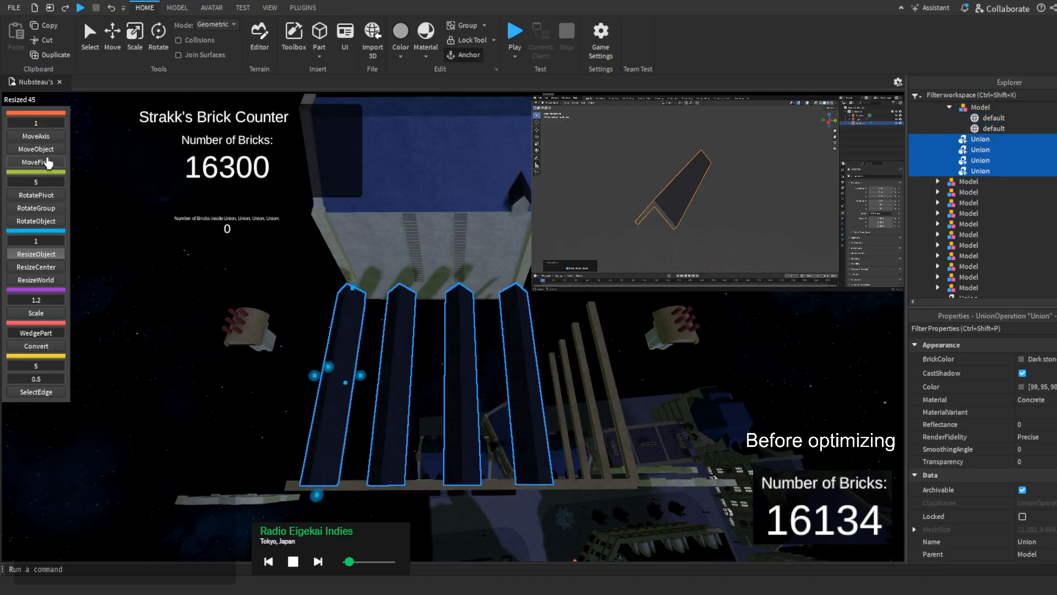
{"action": "left_click_drag", "start_coordinate": [355, 292], "coordinate": [416, 139]}
{"action": "scroll", "coordinate": [477, 349], "scroll_direction": "up", "scroll_amount": 4}
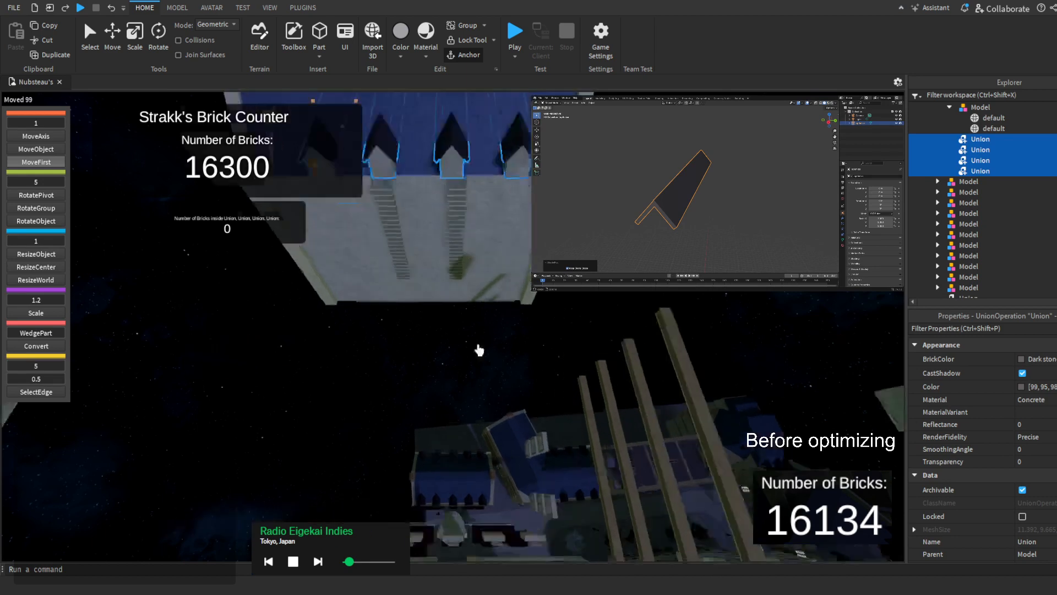
{"action": "left_click", "coordinate": [446, 573]}
{"action": "type", "text": "qqqqqqqqqqqqq"}
{"action": "scroll", "coordinate": [434, 480], "scroll_direction": "up", "scroll_amount": 3}
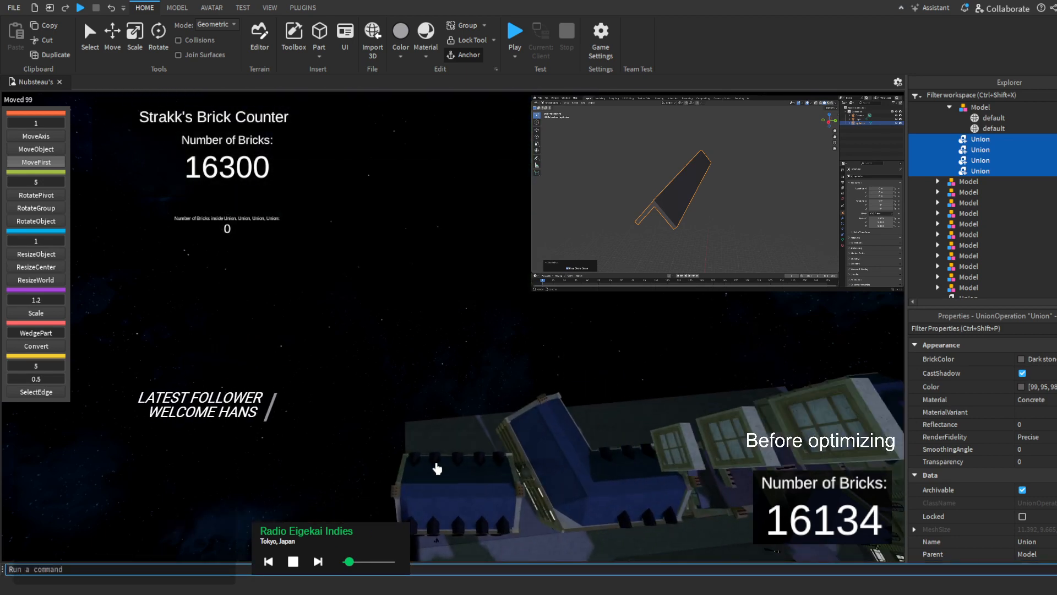
Move the four gable Unions 9 sideways along the roof edge, away from the optimized gable
{"action": "key", "text": "w"}
{"action": "right_click_drag", "start_coordinate": [452, 441], "coordinate": [451, 441]}
{"action": "key", "text": "f"}
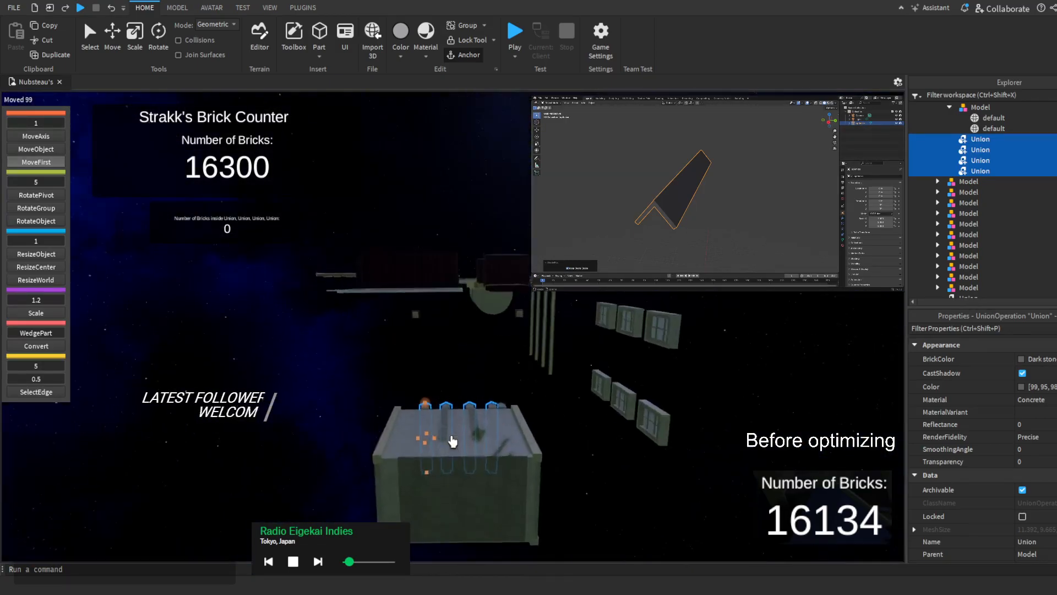
{"action": "scroll", "coordinate": [451, 442], "scroll_direction": "up", "scroll_amount": 5}
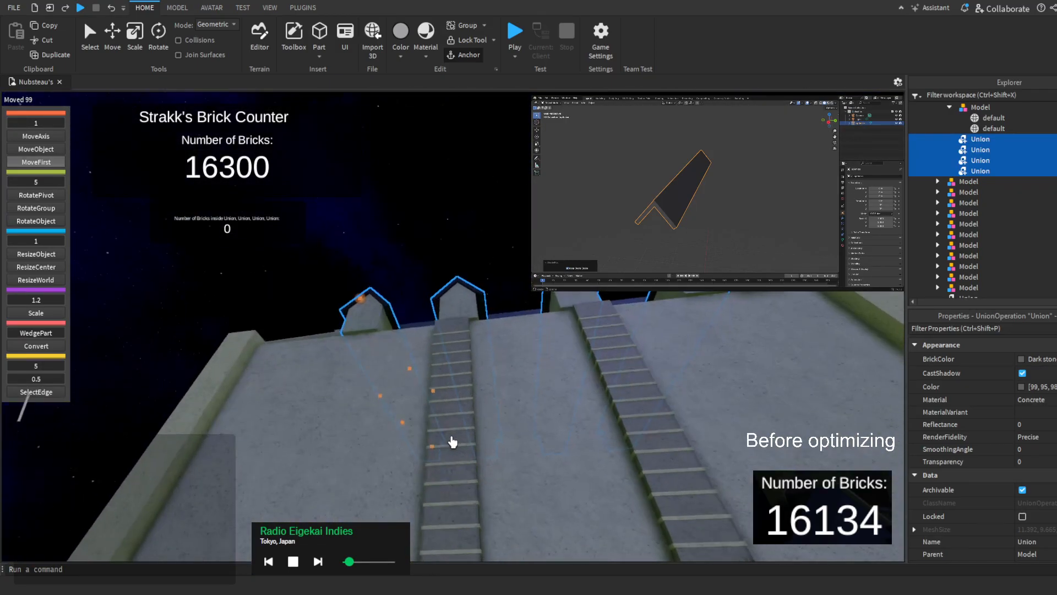
{"action": "scroll", "coordinate": [451, 441], "scroll_direction": "down", "scroll_amount": 5}
{"action": "right_click_drag", "start_coordinate": [452, 442], "coordinate": [438, 390]}
{"action": "scroll", "coordinate": [417, 307], "scroll_direction": "up", "scroll_amount": 2}
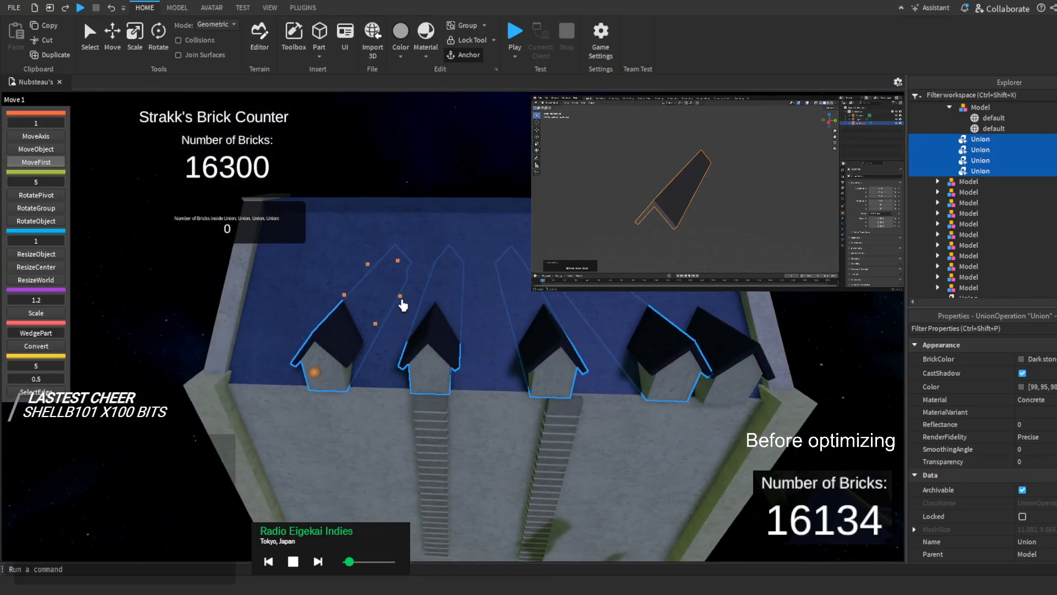
{"action": "middle_click_drag", "start_coordinate": [403, 305], "coordinate": [373, 317]}
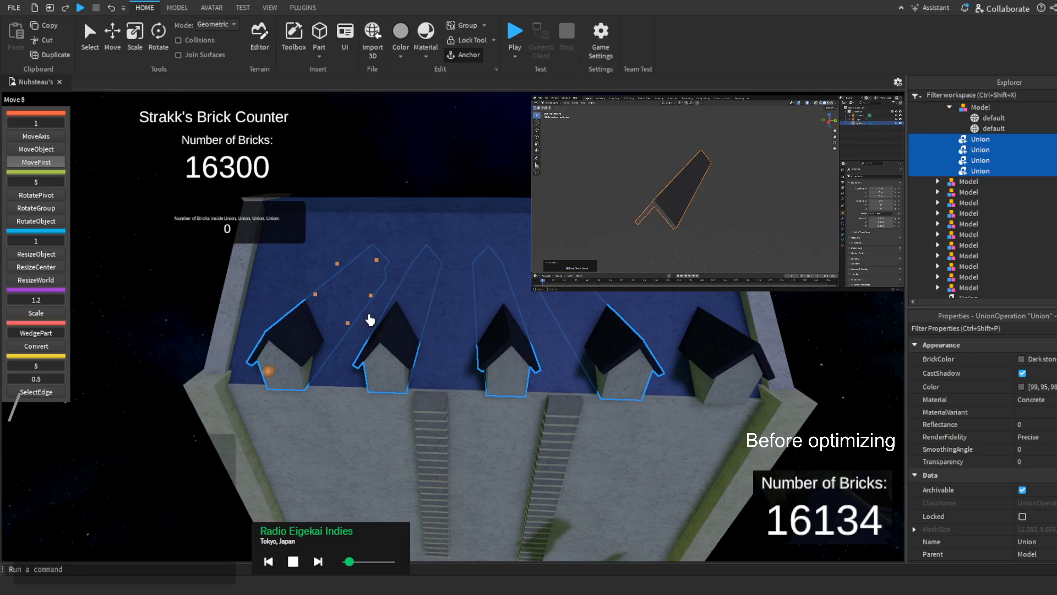
{"action": "right_click_drag", "start_coordinate": [367, 323], "coordinate": [364, 324]}
{"action": "scroll", "coordinate": [367, 323], "scroll_direction": "up", "scroll_amount": 5}
{"action": "scroll", "coordinate": [367, 323], "scroll_direction": "down", "scroll_amount": 5}
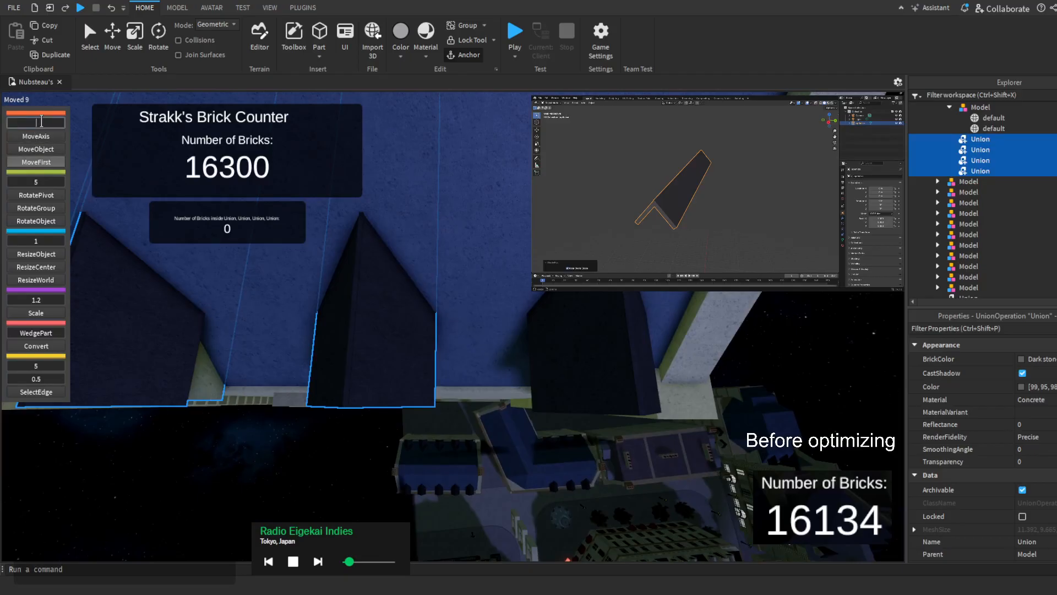
Set the move increment to 0.1 and move the four gable Unions by 9.1
{"action": "right_click_drag", "start_coordinate": [325, 305], "coordinate": [321, 311]}
{"action": "left_click_drag", "start_coordinate": [229, 274], "coordinate": [265, 286]}
{"action": "right_click_drag", "start_coordinate": [265, 285], "coordinate": [265, 286]}
{"action": "scroll", "coordinate": [497, 260], "scroll_direction": "up", "scroll_amount": 4}
{"action": "scroll", "coordinate": [499, 245], "scroll_direction": "down", "scroll_amount": 1}
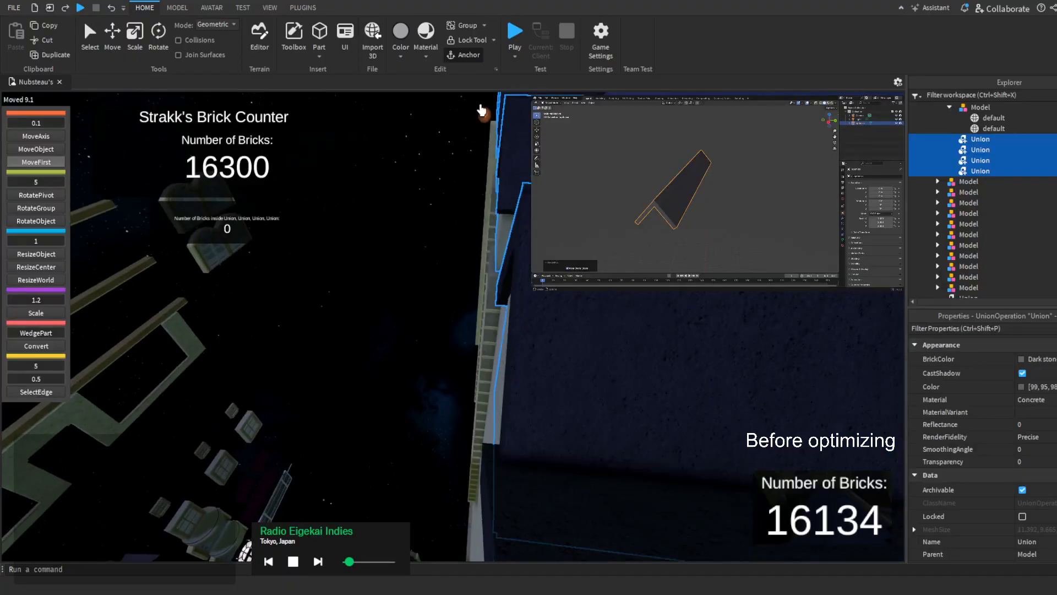
Try to shift the four gable Unions by 0.4 toward the outer face of the wall
{"action": "left_click_drag", "start_coordinate": [485, 118], "coordinate": [482, 122]}
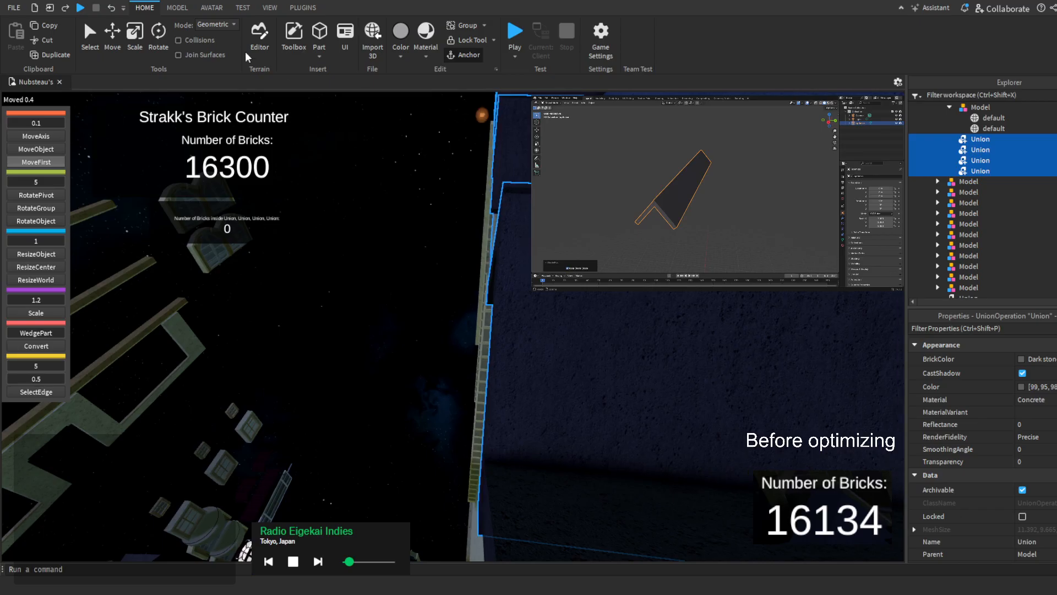
{"action": "left_click", "coordinate": [114, 9]}
{"action": "left_click", "coordinate": [114, 10]}
Align the four gable Unions with the wall face by moving them 0.4, and clear the selection
{"action": "right_click_drag", "start_coordinate": [475, 182], "coordinate": [464, 160]}
{"action": "scroll", "coordinate": [464, 171], "scroll_direction": "up", "scroll_amount": 5}
{"action": "left_click_drag", "start_coordinate": [462, 293], "coordinate": [452, 291]}
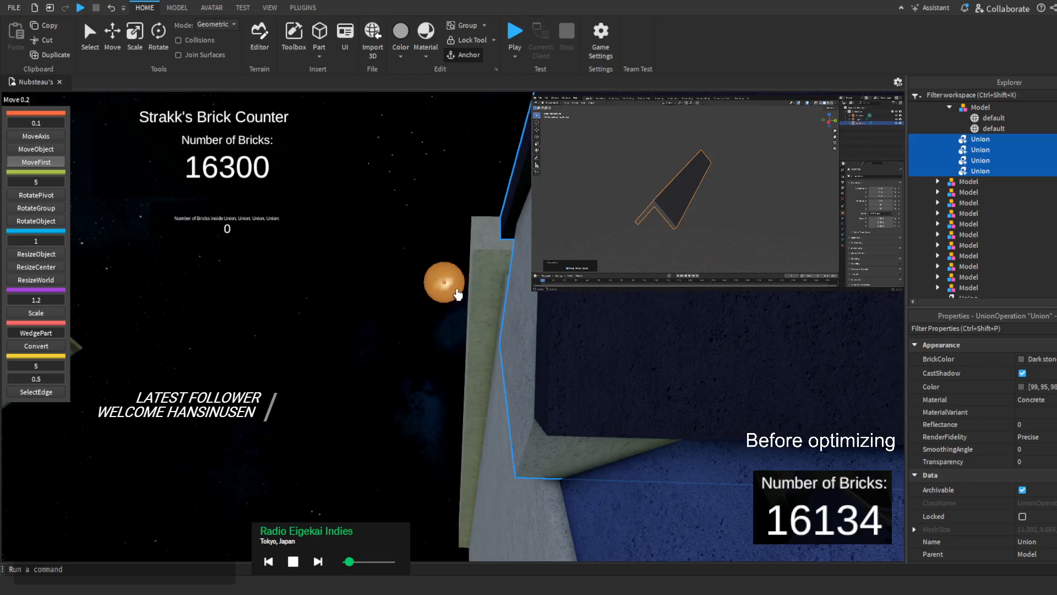
{"action": "scroll", "coordinate": [458, 290], "scroll_direction": "down", "scroll_amount": 8}
{"action": "right_click_drag", "start_coordinate": [458, 290], "coordinate": [457, 290]}
{"action": "left_click", "coordinate": [441, 224]}
{"action": "right_click_drag", "start_coordinate": [441, 228], "coordinate": [439, 233]}
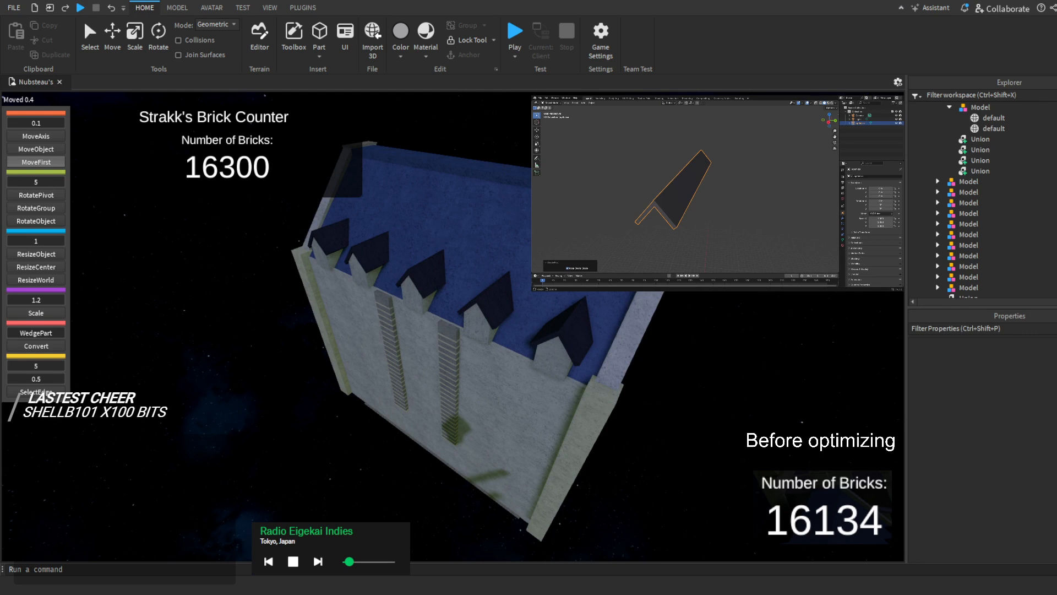
Try placing a duplicate of the optimized gable's two default meshes 16.5 along the roof edge, and delete the duplicate
{"action": "left_click", "coordinate": [1036, 119]}
{"action": "left_click", "coordinate": [1031, 128], "text": "shift"}
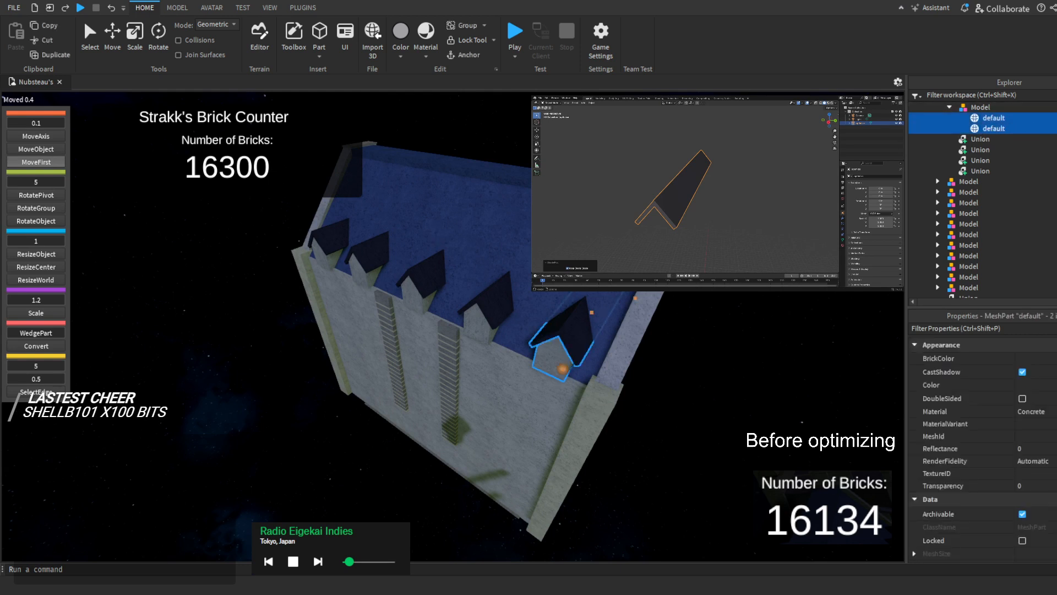
{"action": "left_click", "coordinate": [69, 59]}
{"action": "right_click_drag", "start_coordinate": [355, 243], "coordinate": [356, 244]}
{"action": "scroll", "coordinate": [359, 250], "scroll_direction": "up", "scroll_amount": 4}
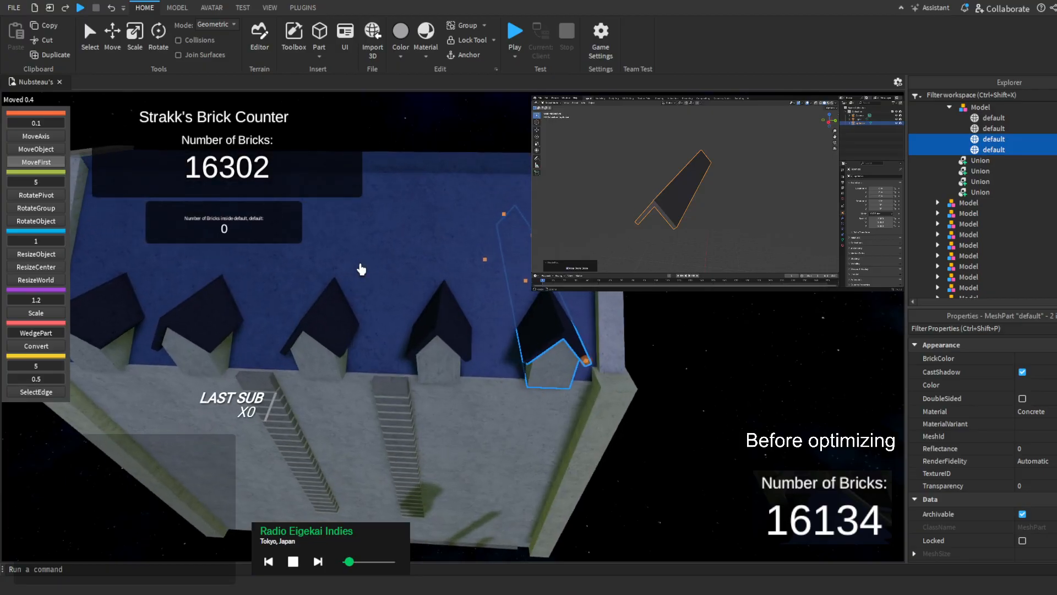
{"action": "key", "text": "d"}
{"action": "key", "text": "w"}
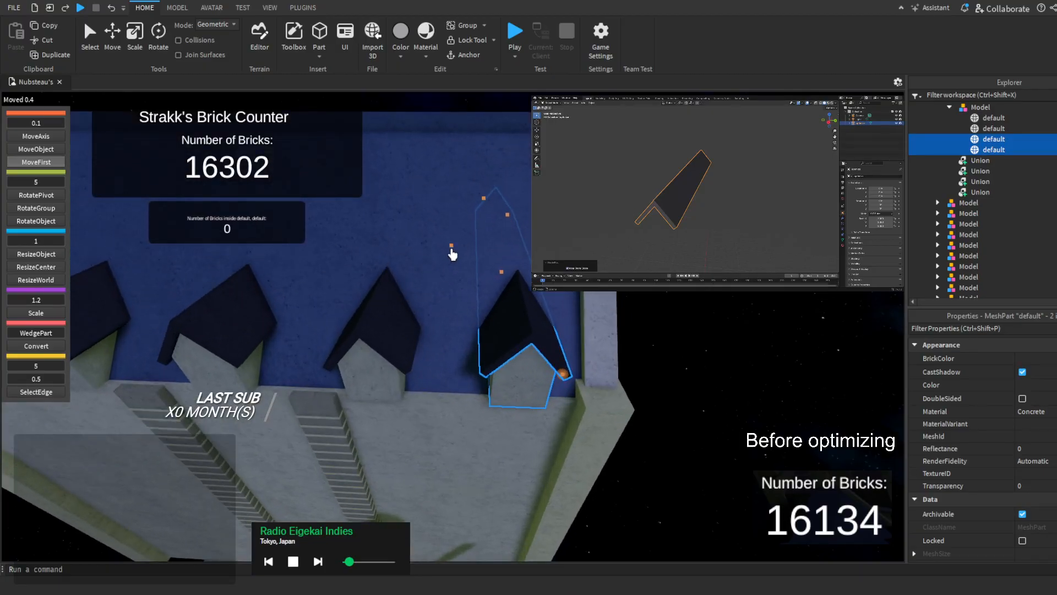
{"action": "key", "text": "f"}
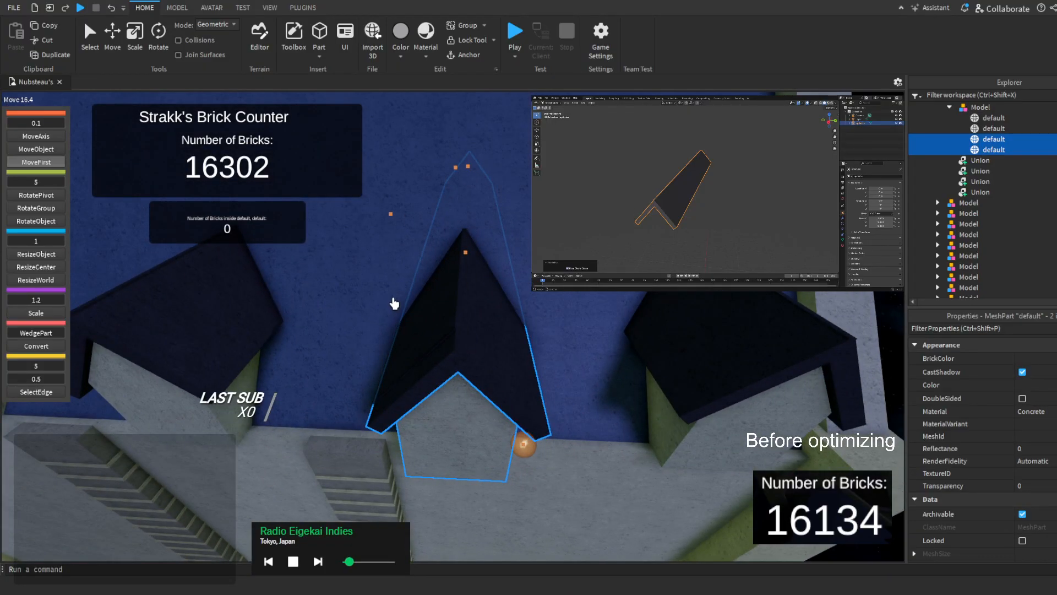
{"action": "left_click_drag", "start_coordinate": [394, 304], "coordinate": [394, 307]}
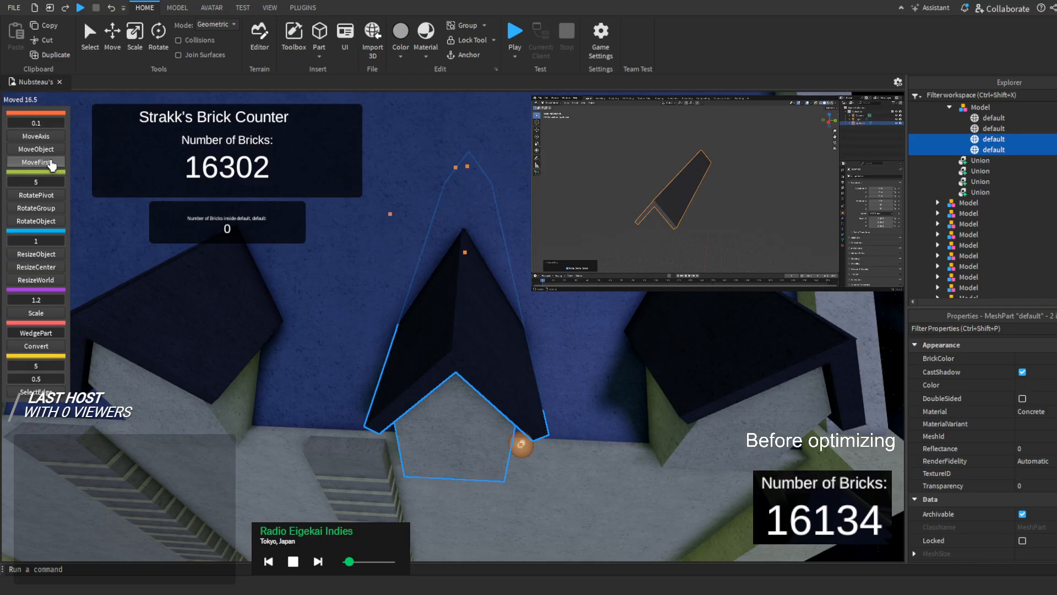
{"action": "scroll", "coordinate": [261, 268], "scroll_direction": "down", "scroll_amount": 10}
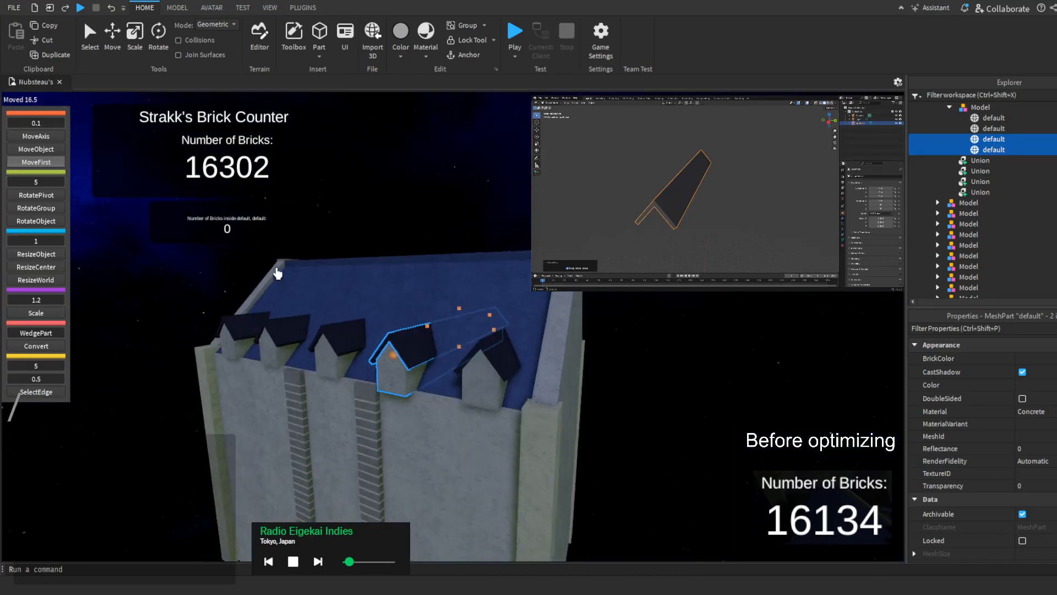
{"action": "key", "text": "Delete"}
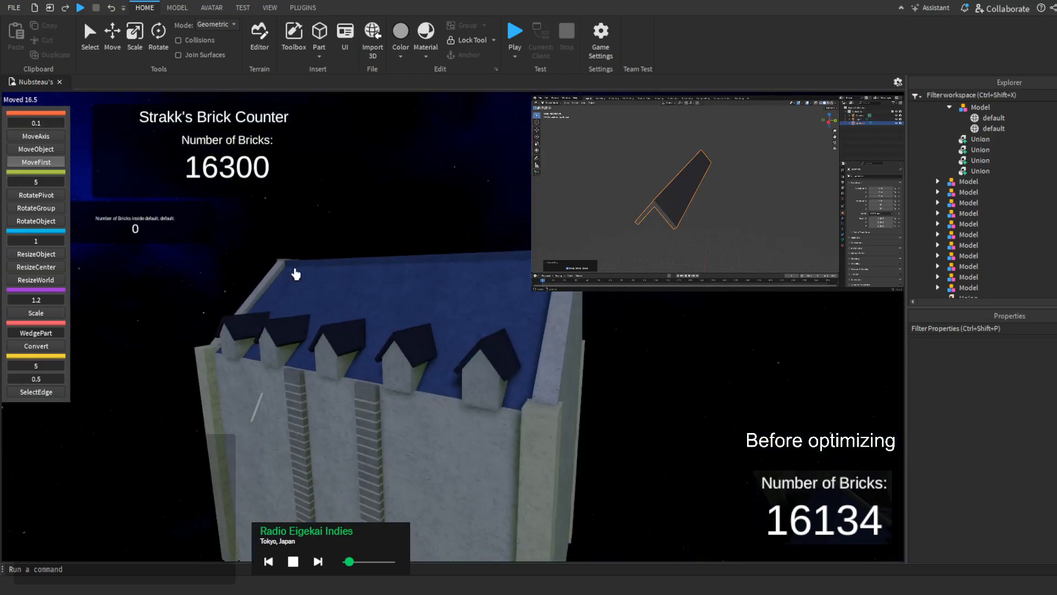
Move the four gable Unions into the nested Model that holds the two default meshes
{"action": "left_click", "coordinate": [1049, 142]}
{"action": "left_click", "coordinate": [1003, 168], "text": "shift"}
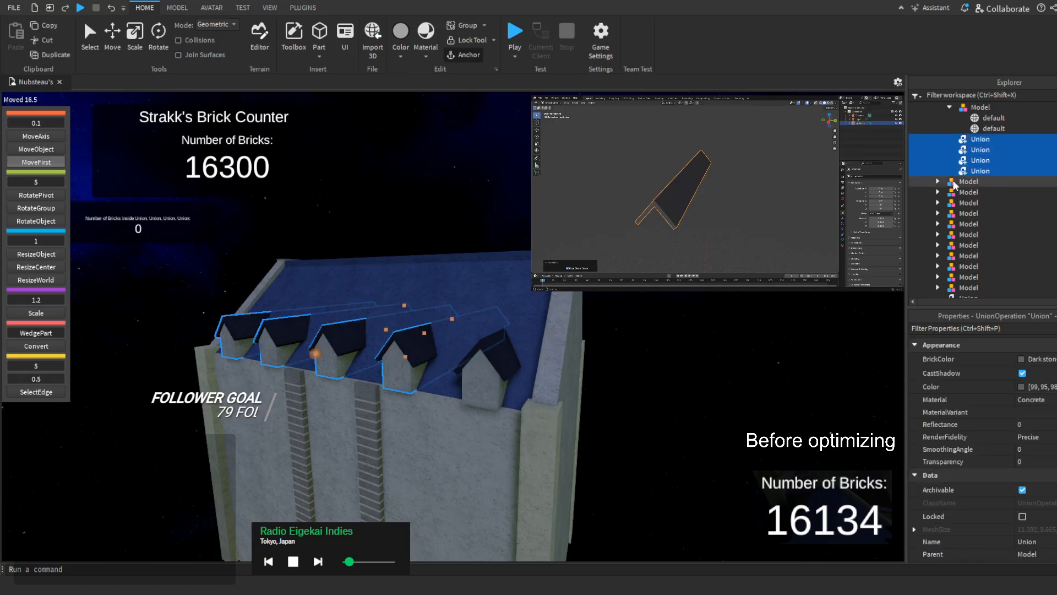
{"action": "scroll", "coordinate": [953, 182], "scroll_direction": "up", "scroll_amount": 2}
{"action": "left_click_drag", "start_coordinate": [970, 208], "coordinate": [980, 168]}
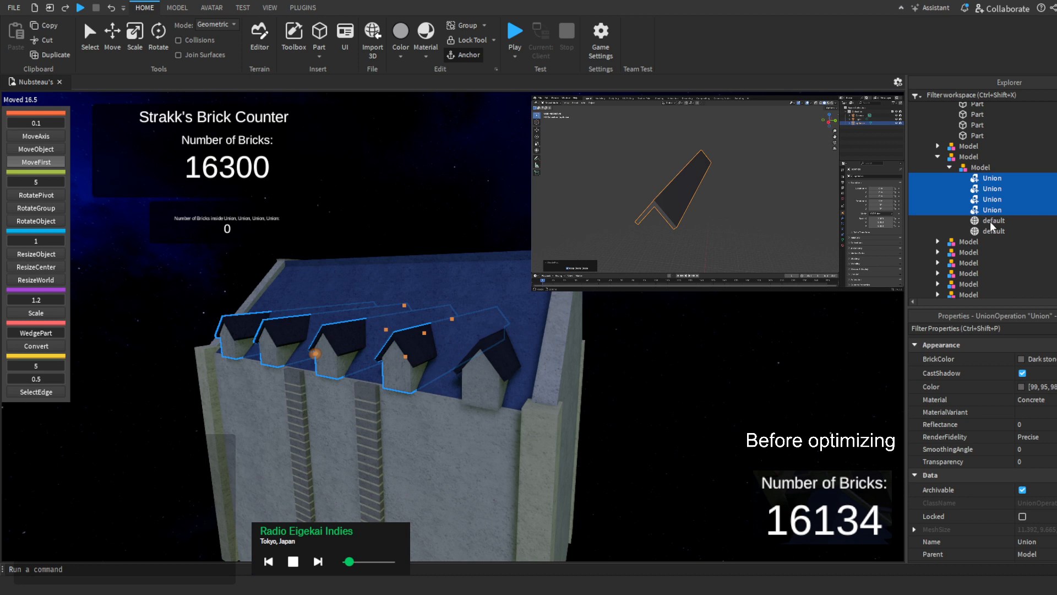
Separate the four gable Unions into their roof and wall component unions
{"action": "right_click_drag", "start_coordinate": [315, 353], "coordinate": [397, 375]}
{"action": "double_click", "coordinate": [174, 7]}
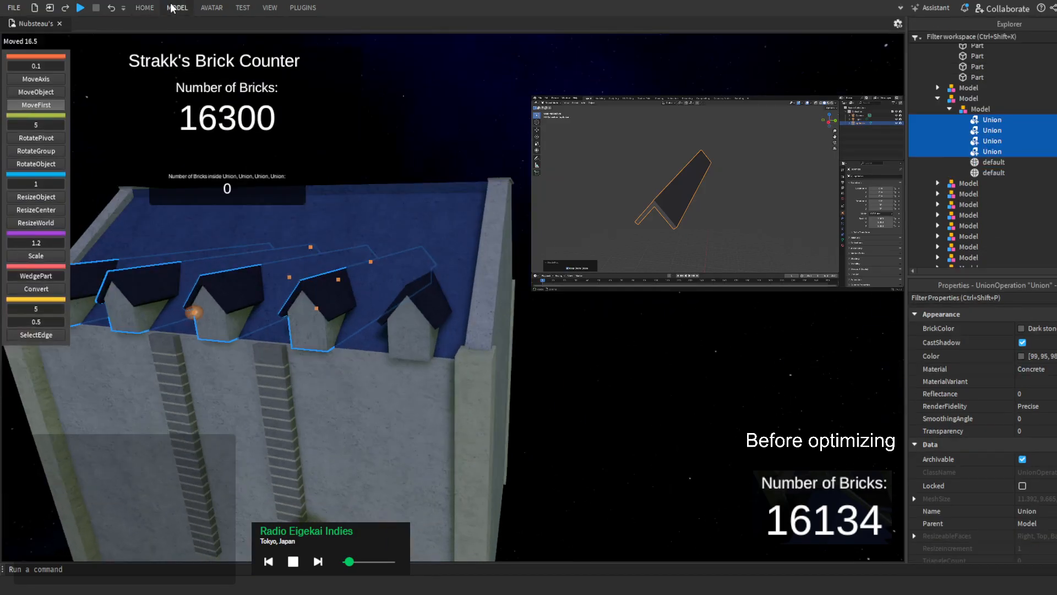
{"action": "double_click", "coordinate": [172, 8]}
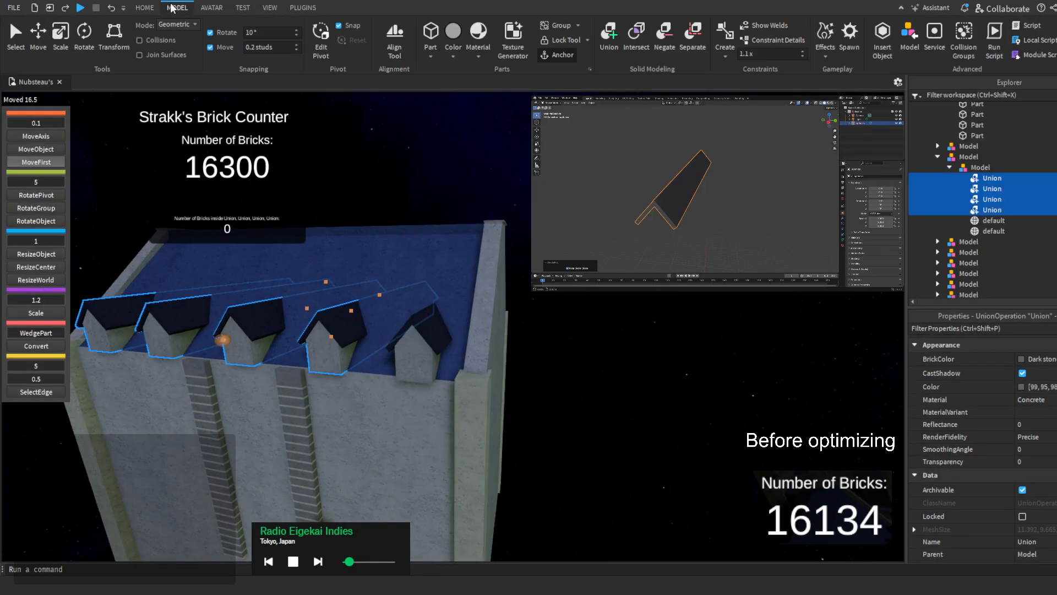
{"action": "left_click", "coordinate": [701, 49]}
Select the khaki wall bodies of all five gables, one default mesh and four Unions, and export them for optimizing in Blender
{"action": "right_click_drag", "start_coordinate": [633, 95], "coordinate": [561, 95]}
{"action": "double_click", "coordinate": [593, 376]}
{"action": "left_click", "coordinate": [593, 377]}
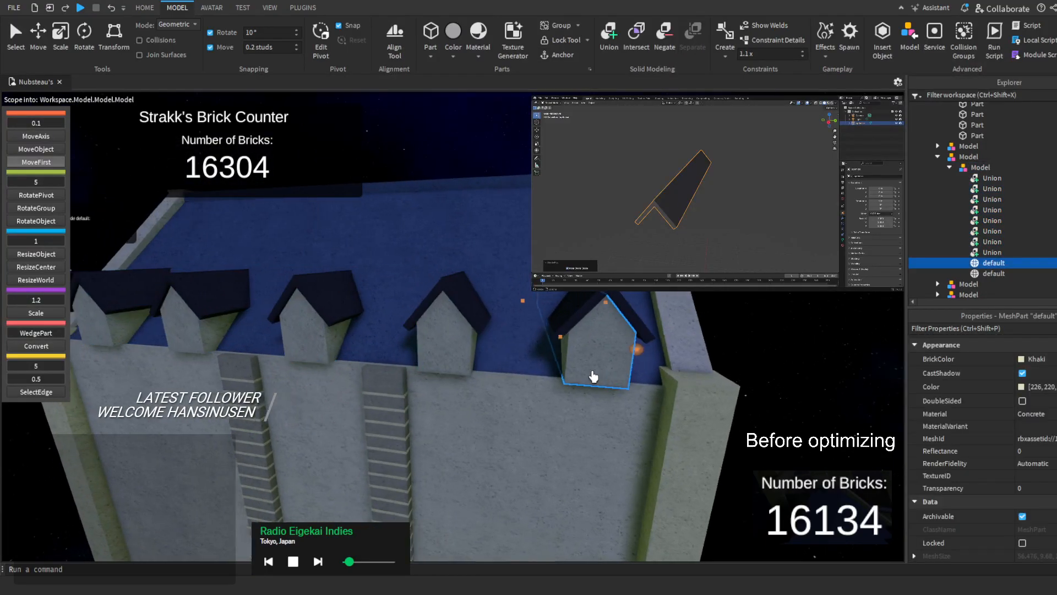
{"action": "right_click_drag", "start_coordinate": [593, 377], "coordinate": [524, 358]}
{"action": "left_click", "coordinate": [525, 361], "text": "ctrl"}
{"action": "left_click", "coordinate": [388, 345], "text": "ctrl"}
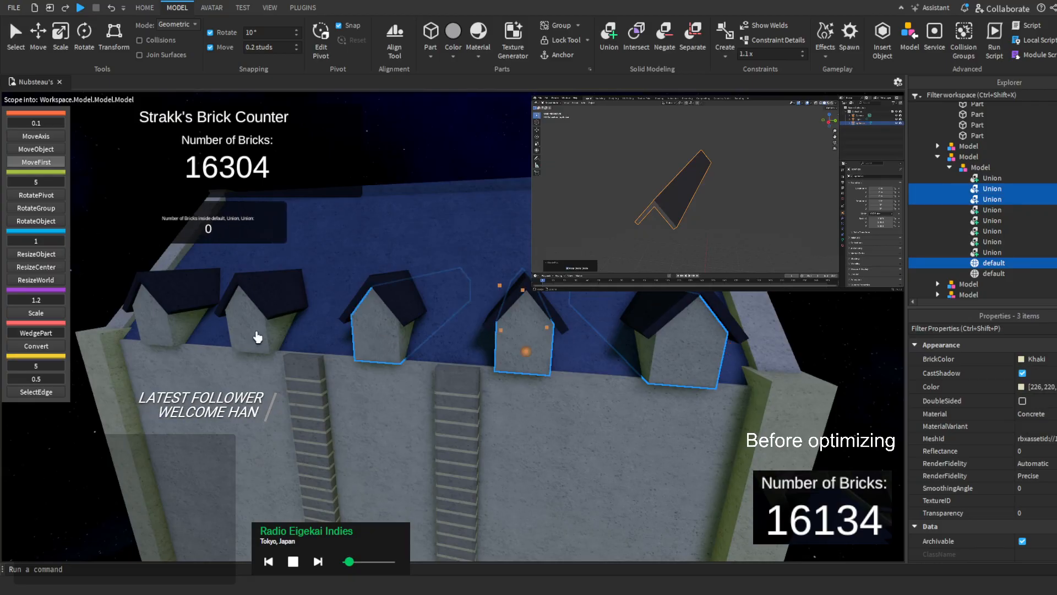
{"action": "left_click", "coordinate": [251, 322], "text": "ctrl"}
{"action": "right_click_drag", "start_coordinate": [338, 232], "coordinate": [338, 233]}
{"action": "key", "text": "s"}
{"action": "key", "text": "s"}
{"action": "key", "text": "a"}
{"action": "right_click_drag", "start_coordinate": [395, 296], "coordinate": [403, 295]}
{"action": "key", "text": "w"}
{"action": "key", "text": "w"}
{"action": "key", "text": "s"}
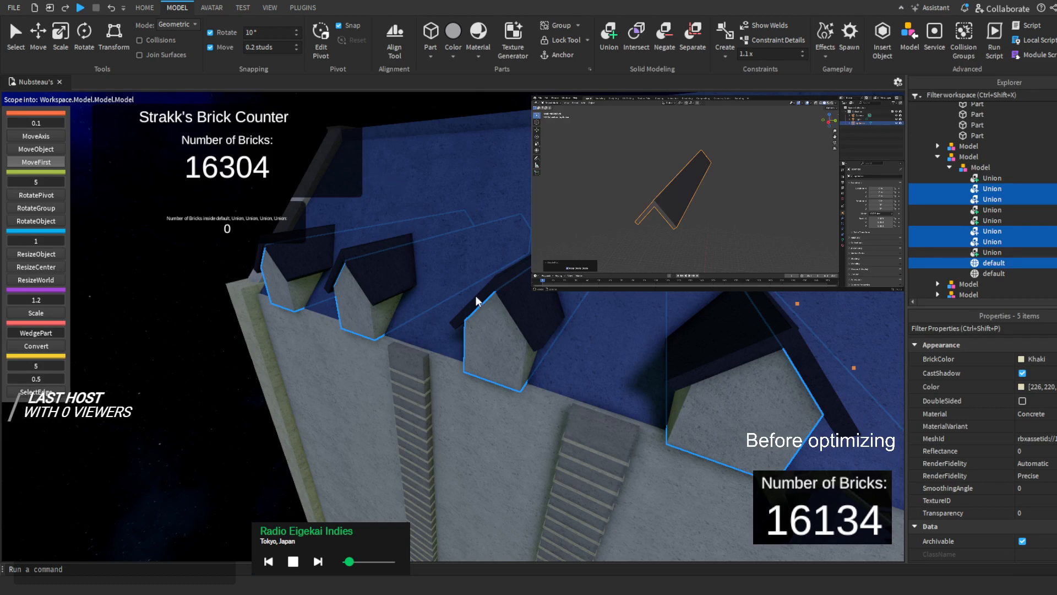
{"action": "left_click", "coordinate": [676, 392]}
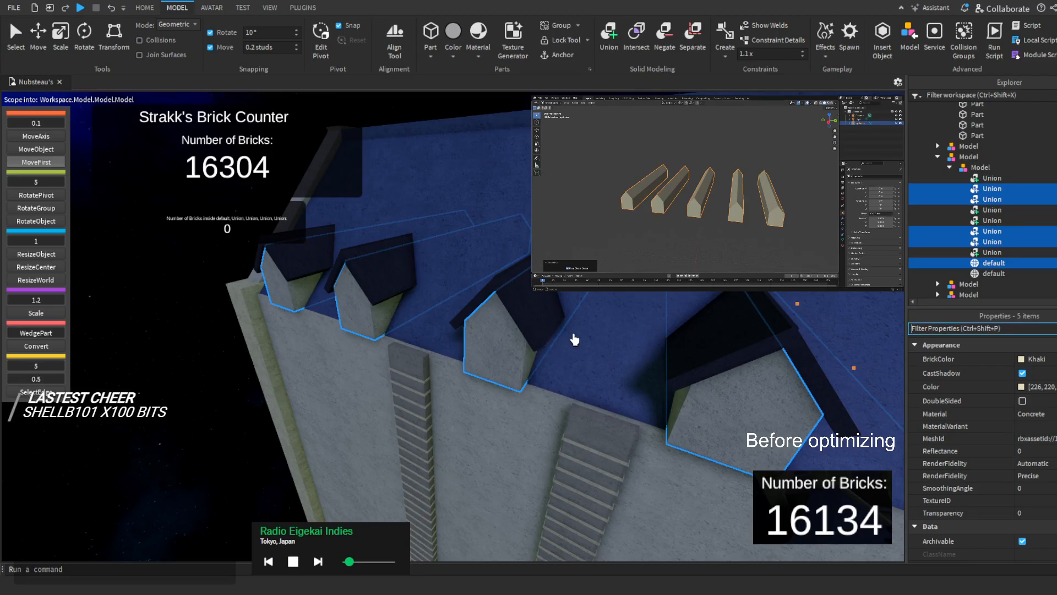
Import the optimized mesh of the five gable wall bodies as the optimize model
{"action": "right_click_drag", "start_coordinate": [571, 340], "coordinate": [572, 330]}
{"action": "key", "text": "d"}
{"action": "key", "text": "w"}
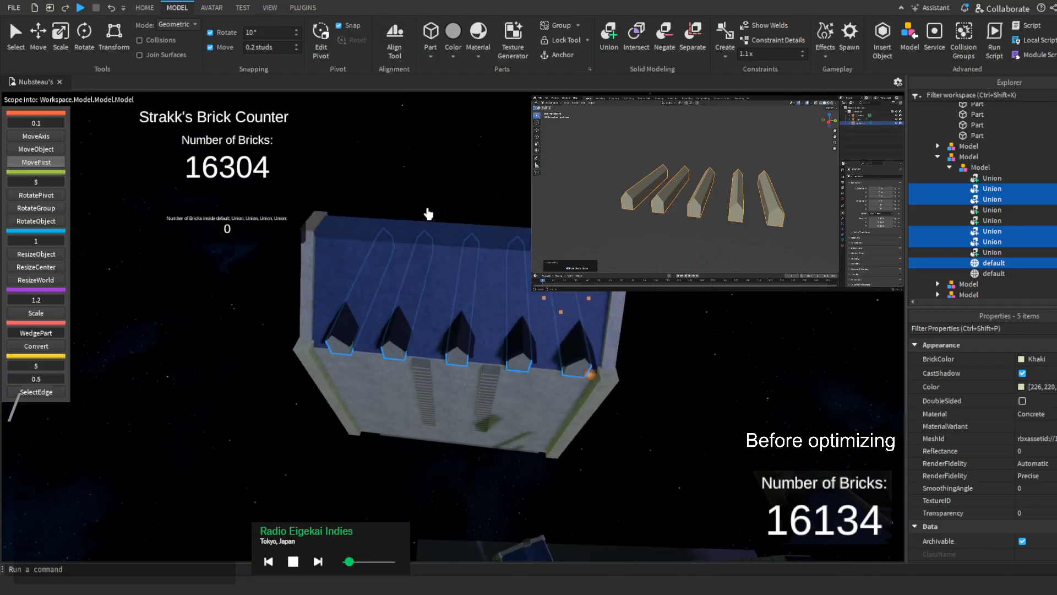
{"action": "key", "text": "a"}
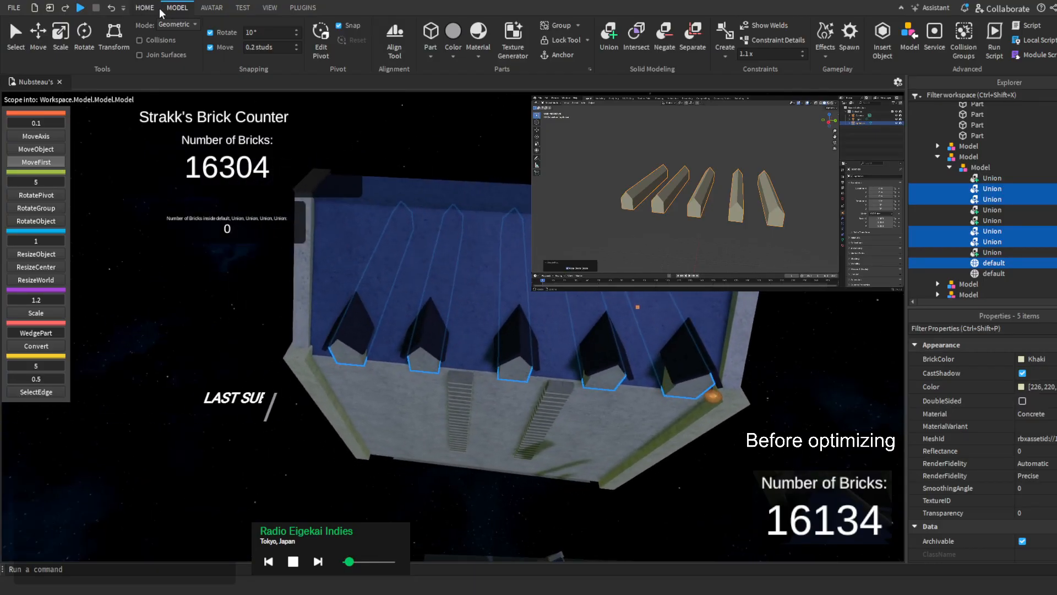
{"action": "left_click", "coordinate": [145, 8]}
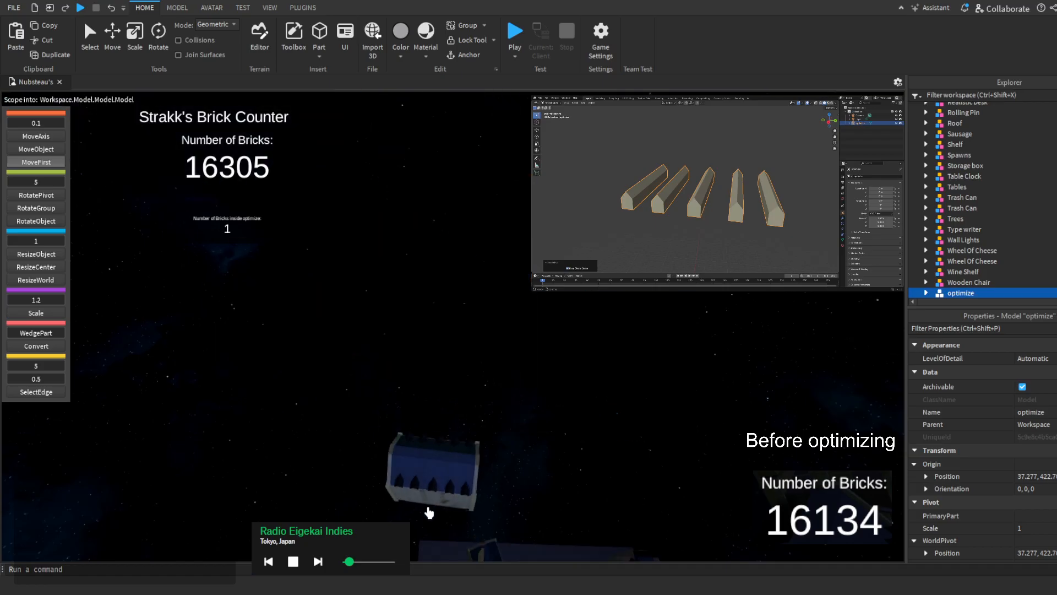
Move the imported optimize model into the Model containing the gable parts and ungroup it
{"action": "scroll", "coordinate": [430, 509], "scroll_direction": "up", "scroll_amount": 5}
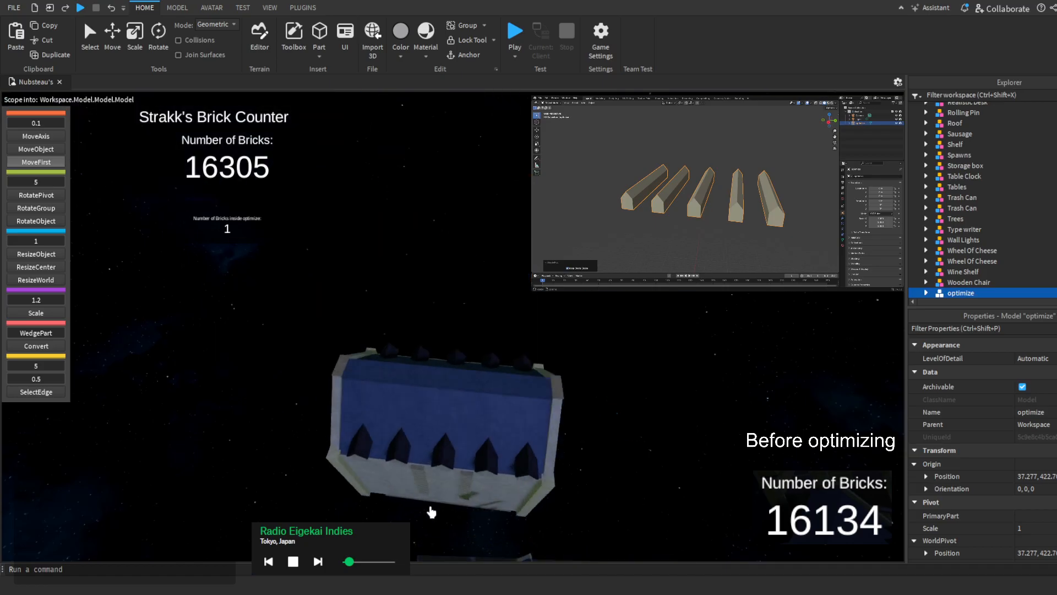
{"action": "scroll", "coordinate": [431, 512], "scroll_direction": "up", "scroll_amount": 3}
{"action": "left_click", "coordinate": [489, 388]}
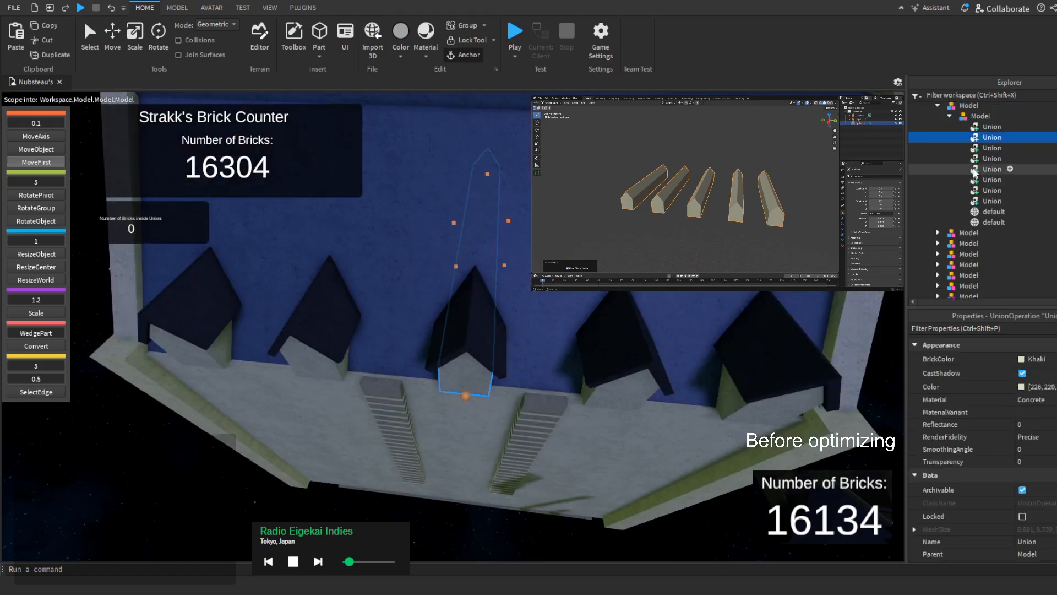
{"action": "scroll", "coordinate": [977, 166], "scroll_direction": "up", "scroll_amount": 1}
{"action": "left_click", "coordinate": [985, 146]}
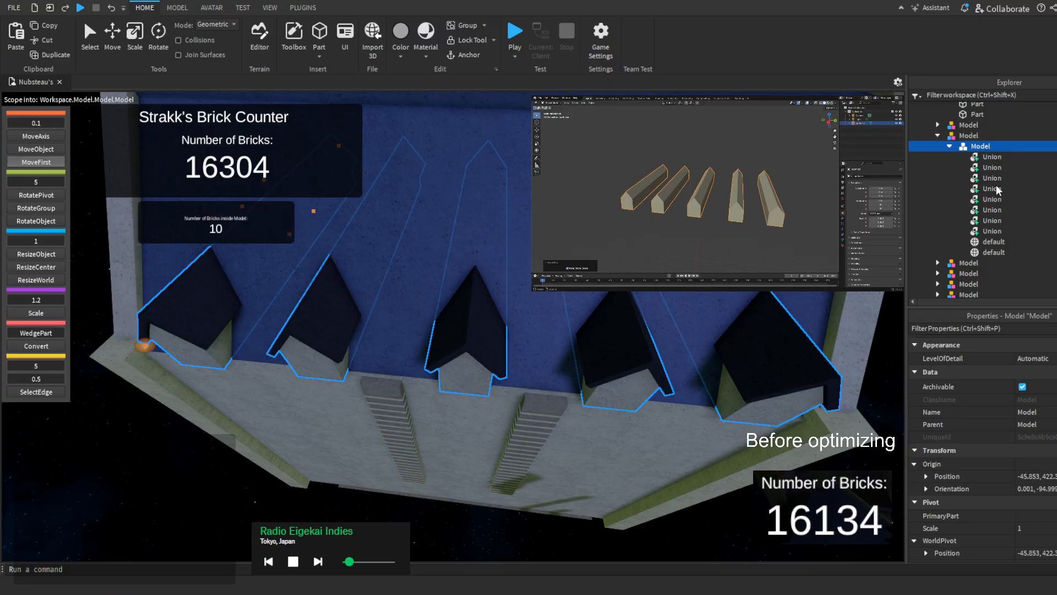
{"action": "key", "text": "ctrl+shift+v"}
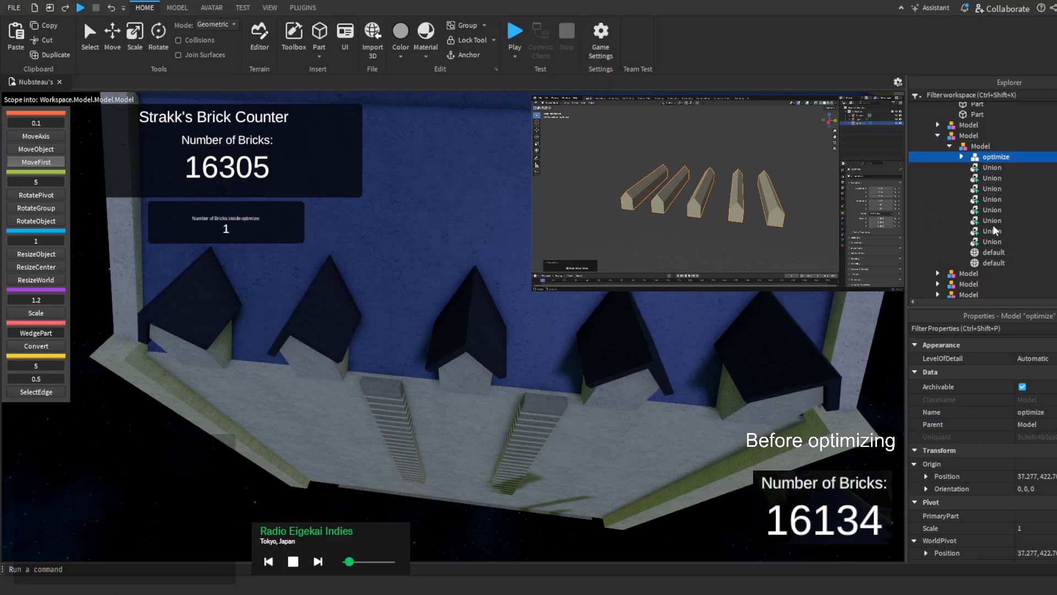
{"action": "key", "text": "ctrl+u"}
Set the move increment to 1 and move the imported gable wall mesh by 427 toward the building
{"action": "right_click_drag", "start_coordinate": [688, 330], "coordinate": [688, 308]}
{"action": "right_click_drag", "start_coordinate": [371, 269], "coordinate": [371, 236]}
{"action": "key", "text": "e"}
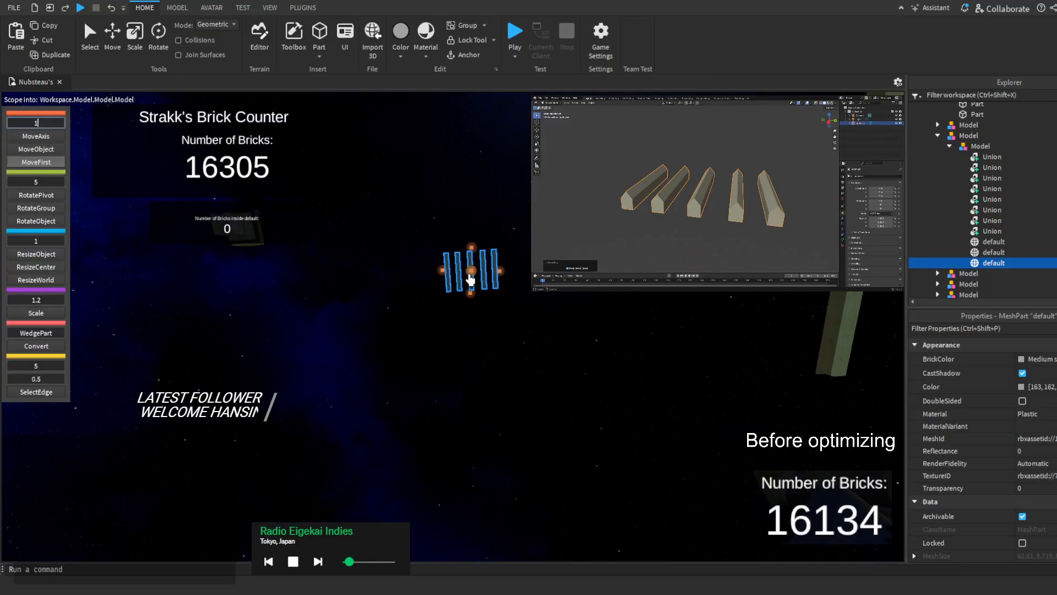
{"action": "key", "text": "f"}
{"action": "left_click_drag", "start_coordinate": [470, 279], "coordinate": [477, 253]}
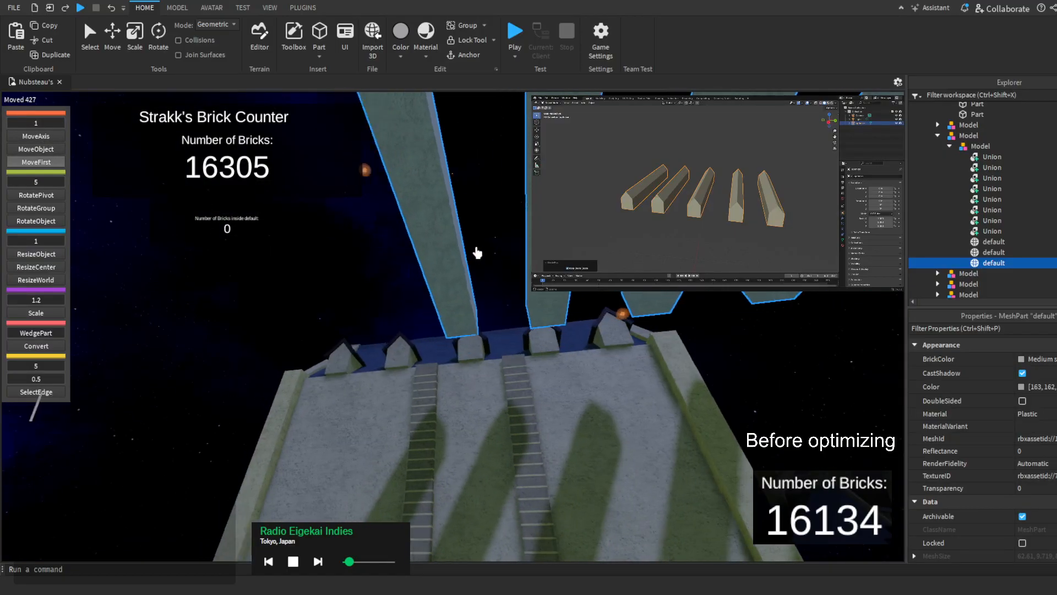
Move the imported gable wall mesh by 72 to bring it to the gable row at the roof edge
{"action": "right_click_drag", "start_coordinate": [477, 252], "coordinate": [477, 253]}
{"action": "key", "text": "s"}
{"action": "left_click_drag", "start_coordinate": [653, 303], "coordinate": [449, 289]}
{"action": "right_click_drag", "start_coordinate": [449, 290], "coordinate": [449, 291]}
Clear the TextureID of the imported gable wall mesh
{"action": "left_click", "coordinate": [1046, 478]}
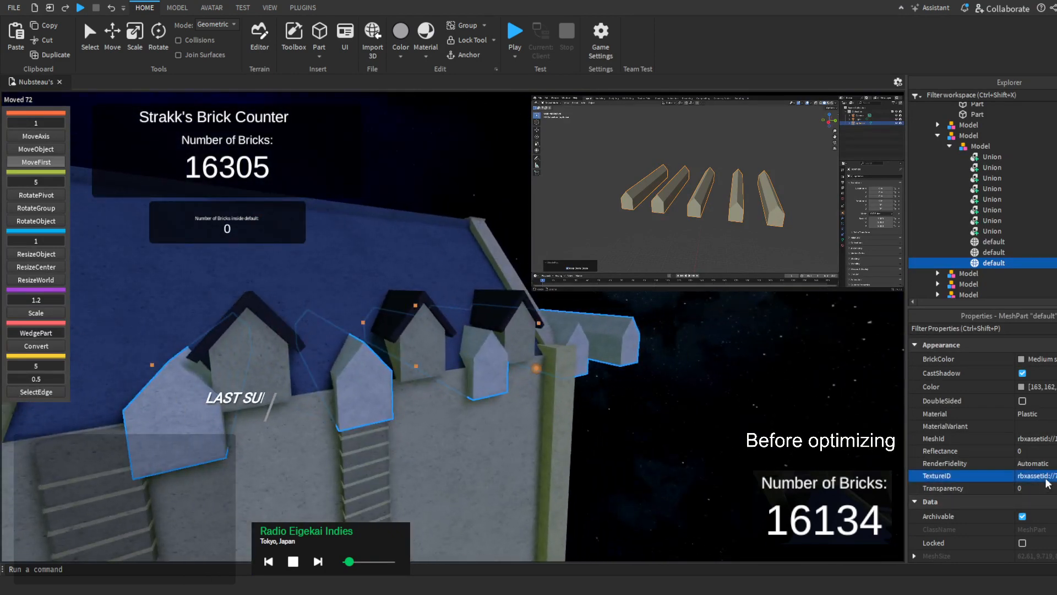
{"action": "key", "text": "BackSpace"}
{"action": "key", "text": "Return"}
Move the imported gable wall mesh by 4 to line it up with the existing gable walls
{"action": "right_click_drag", "start_coordinate": [478, 327], "coordinate": [479, 327]}
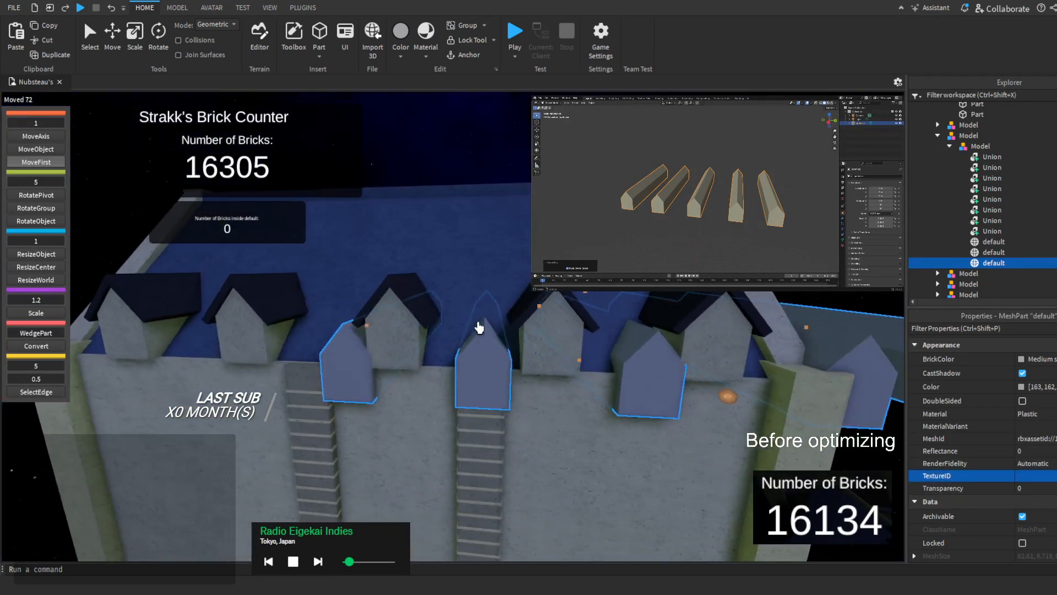
{"action": "scroll", "coordinate": [479, 327], "scroll_direction": "up", "scroll_amount": 5}
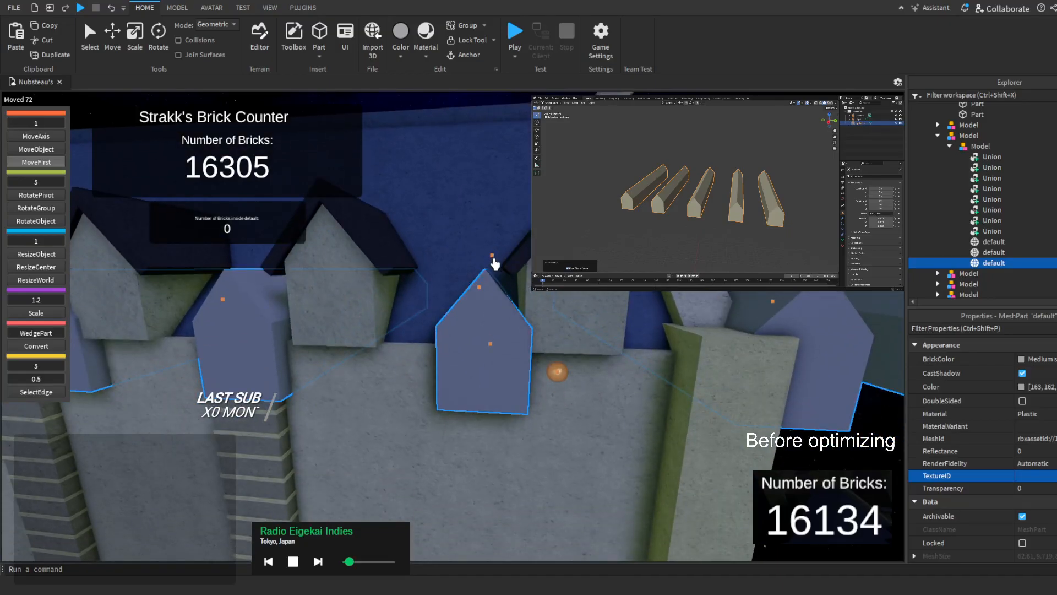
{"action": "left_click_drag", "start_coordinate": [493, 259], "coordinate": [530, 235]}
{"action": "key", "text": "d"}
{"action": "key", "text": "w"}
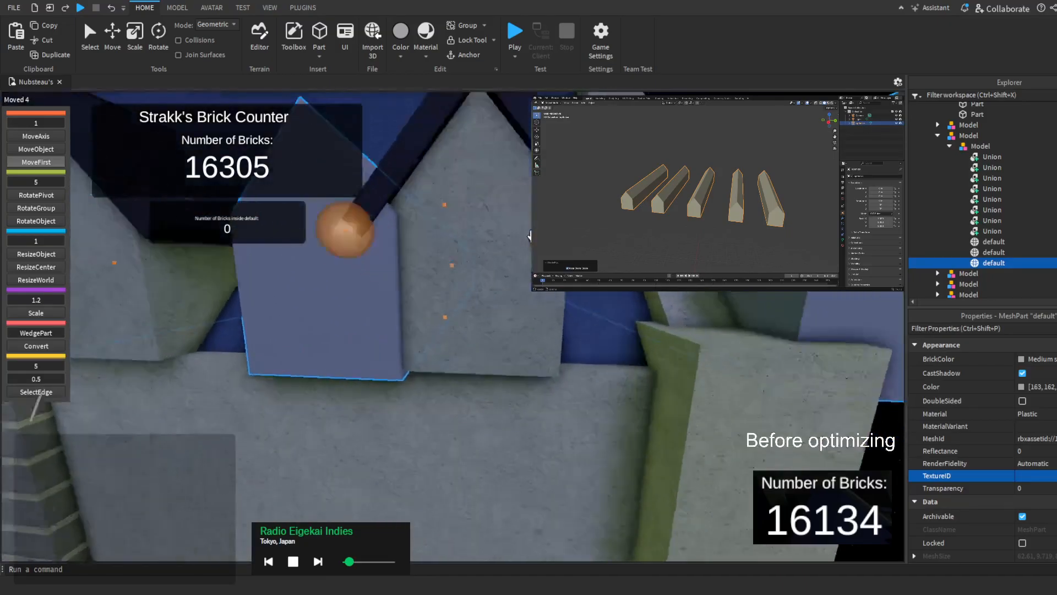
Set the move increment to 0.1 and nudge the mesh by 0.3 in depth and 0.3 in height to match the gables
{"action": "key", "text": "w"}
{"action": "key", "text": "q"}
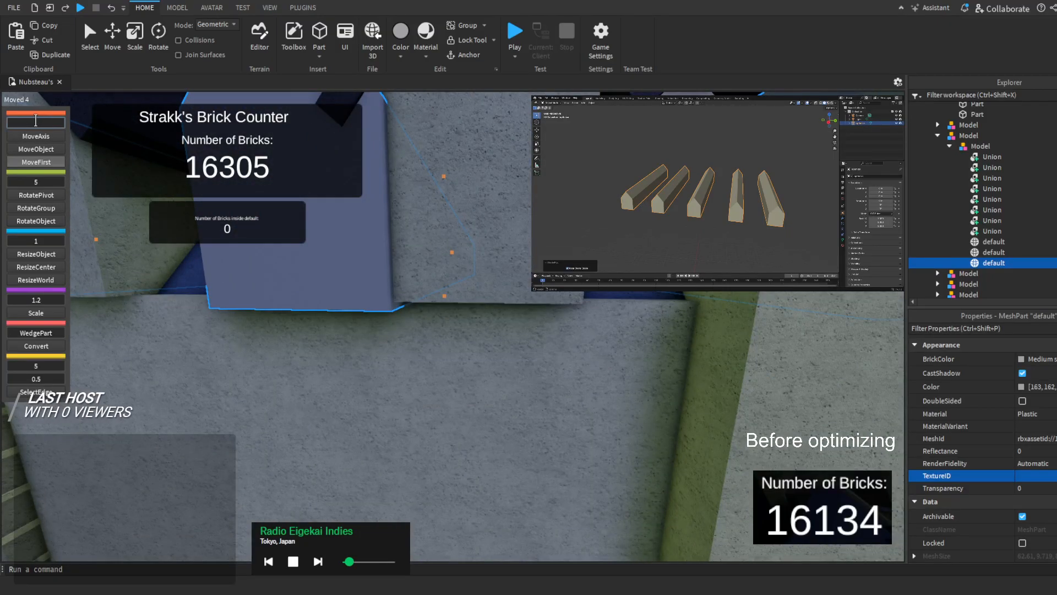
{"action": "key", "text": "s"}
{"action": "right_click_drag", "start_coordinate": [439, 234], "coordinate": [421, 215]}
{"action": "left_click", "coordinate": [421, 216]}
{"action": "key", "text": "w"}
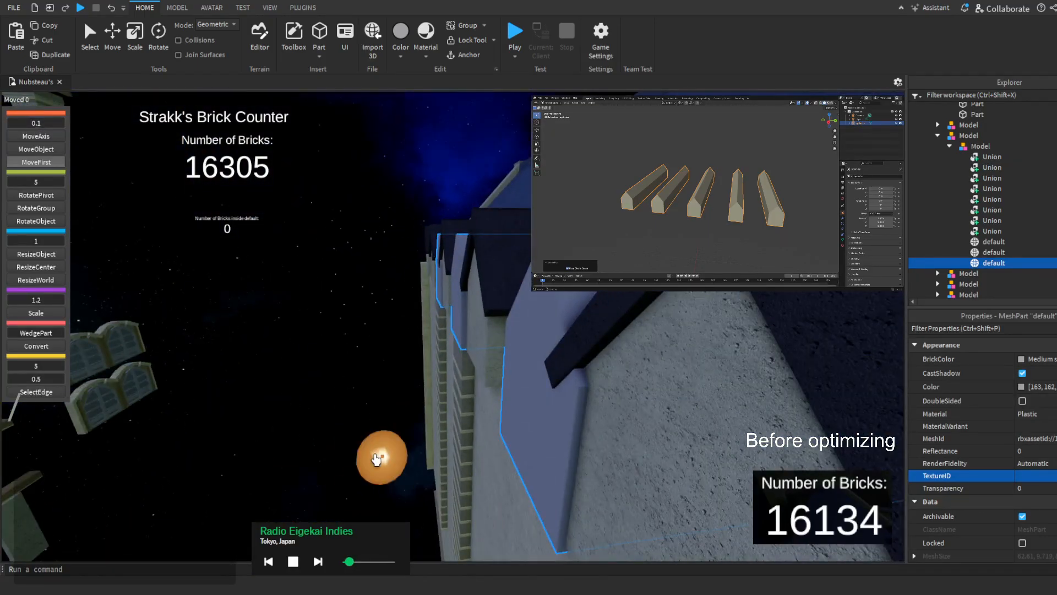
{"action": "left_click_drag", "start_coordinate": [376, 461], "coordinate": [389, 460]}
{"action": "right_click_drag", "start_coordinate": [389, 461], "coordinate": [390, 460]}
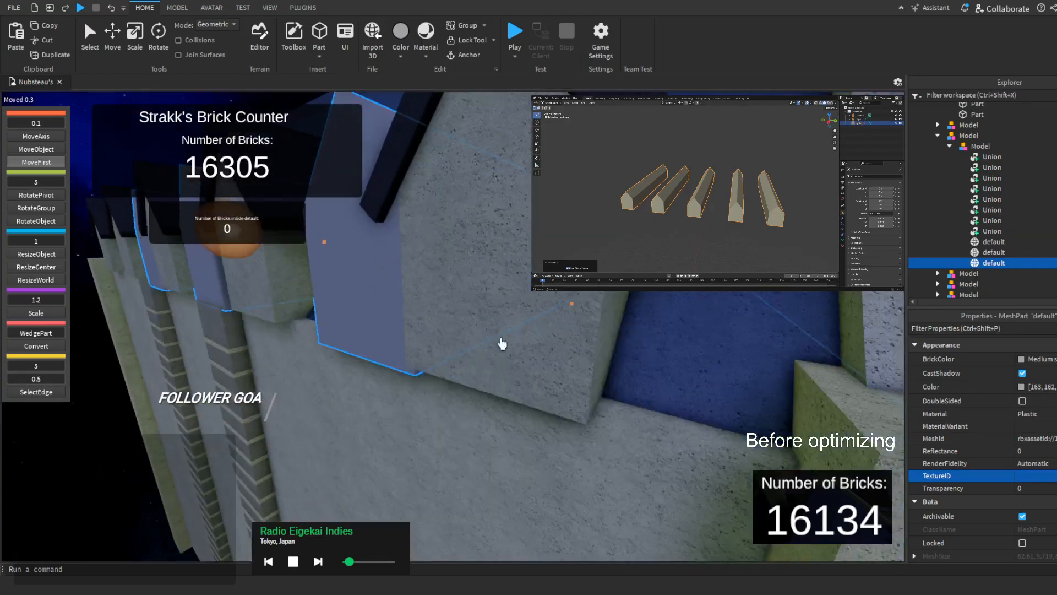
{"action": "left_click_drag", "start_coordinate": [568, 310], "coordinate": [574, 307]}
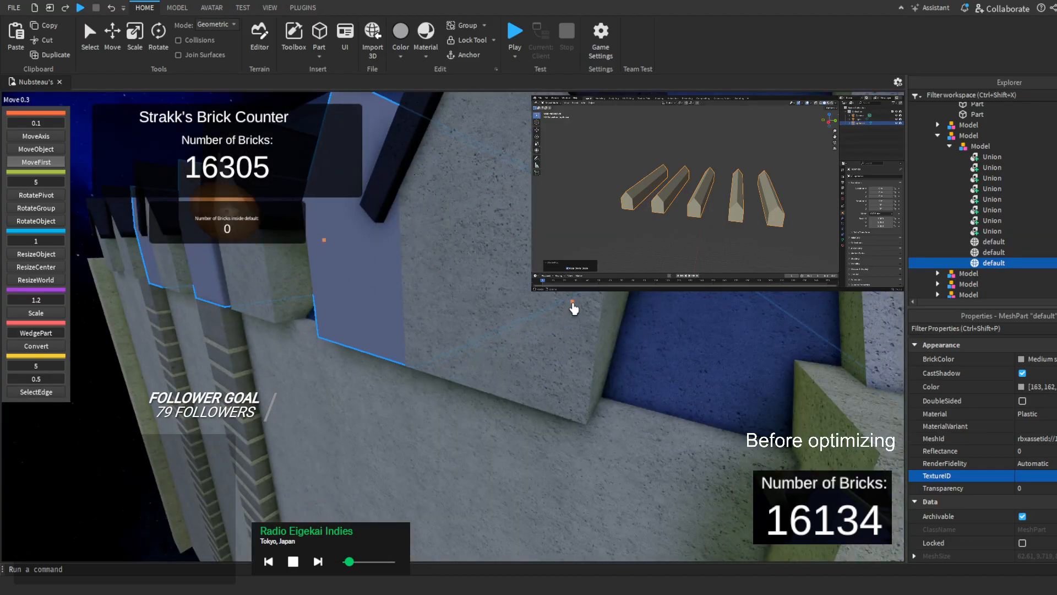
Move the mesh by 30.9 along the roof edge over the five gables, and fine-tune it sideways by about 0.7
{"action": "scroll", "coordinate": [574, 308], "scroll_direction": "down", "scroll_amount": 5}
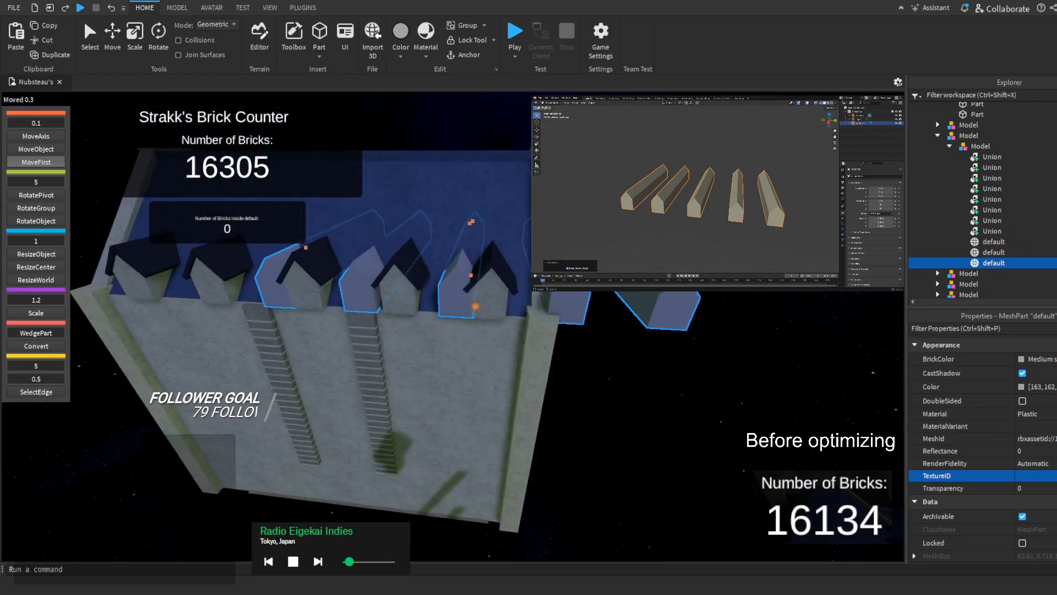
{"action": "left_click_drag", "start_coordinate": [475, 302], "coordinate": [184, 290]}
{"action": "scroll", "coordinate": [245, 291], "scroll_direction": "up", "scroll_amount": 3}
{"action": "scroll", "coordinate": [531, 247], "scroll_direction": "up", "scroll_amount": 6}
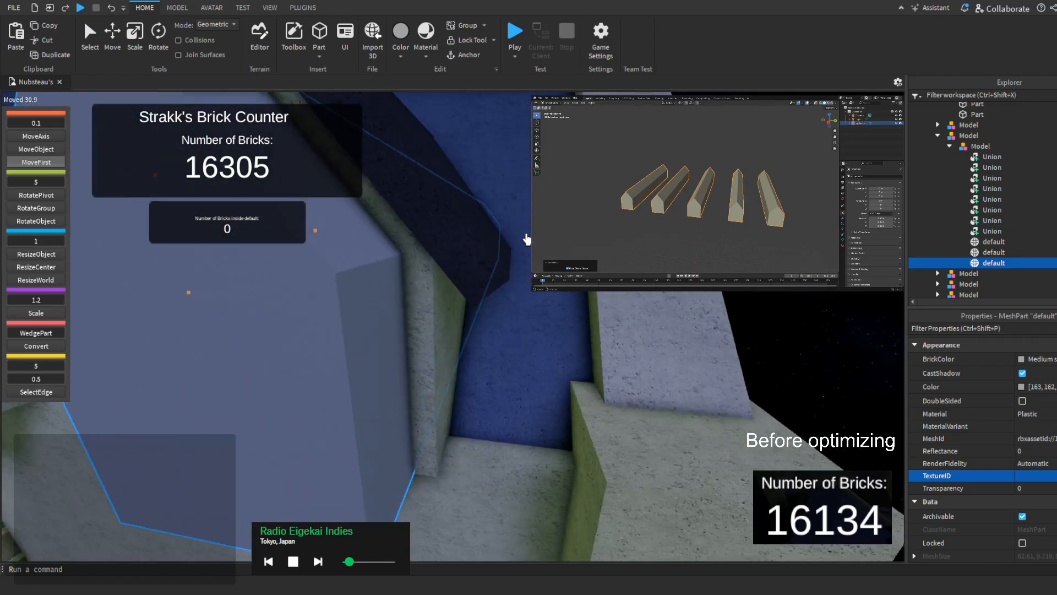
{"action": "left_click_drag", "start_coordinate": [530, 240], "coordinate": [536, 246]}
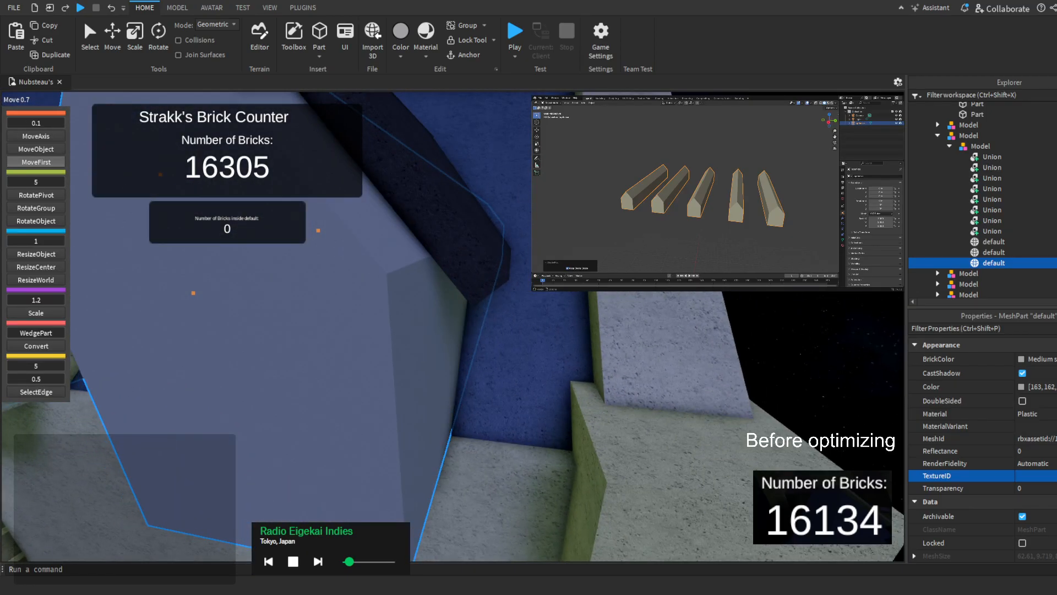
Move the combined dormer wall mesh by 2.6 to line it up with the original dormers on the roof
{"action": "key", "text": "s"}
{"action": "right_click_drag", "start_coordinate": [507, 246], "coordinate": [380, 242]}
{"action": "key", "text": "w"}
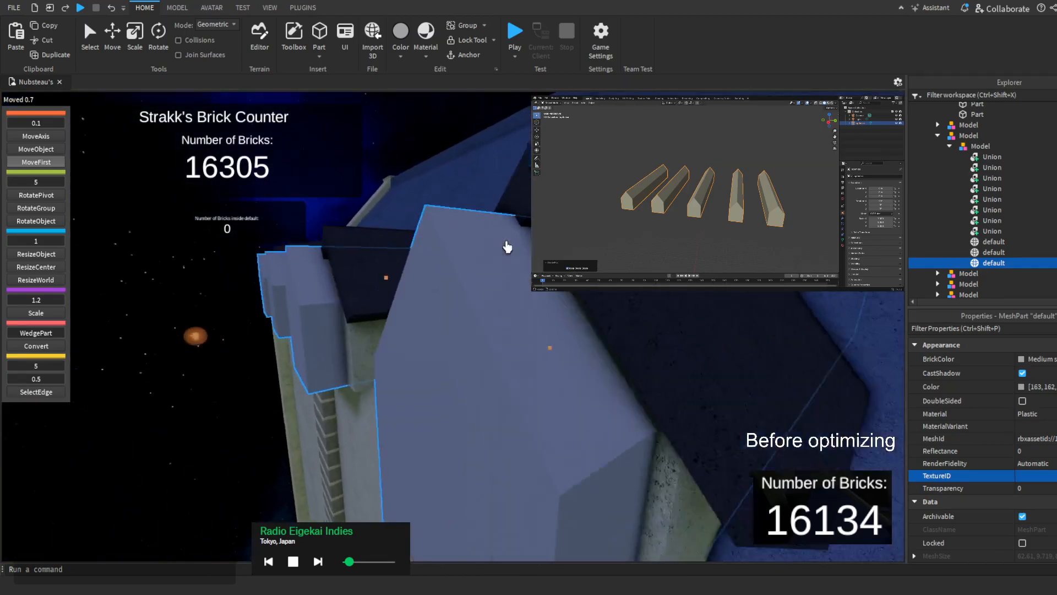
{"action": "key", "text": "a"}
{"action": "key", "text": "w"}
{"action": "right_click_drag", "start_coordinate": [507, 246], "coordinate": [504, 314]}
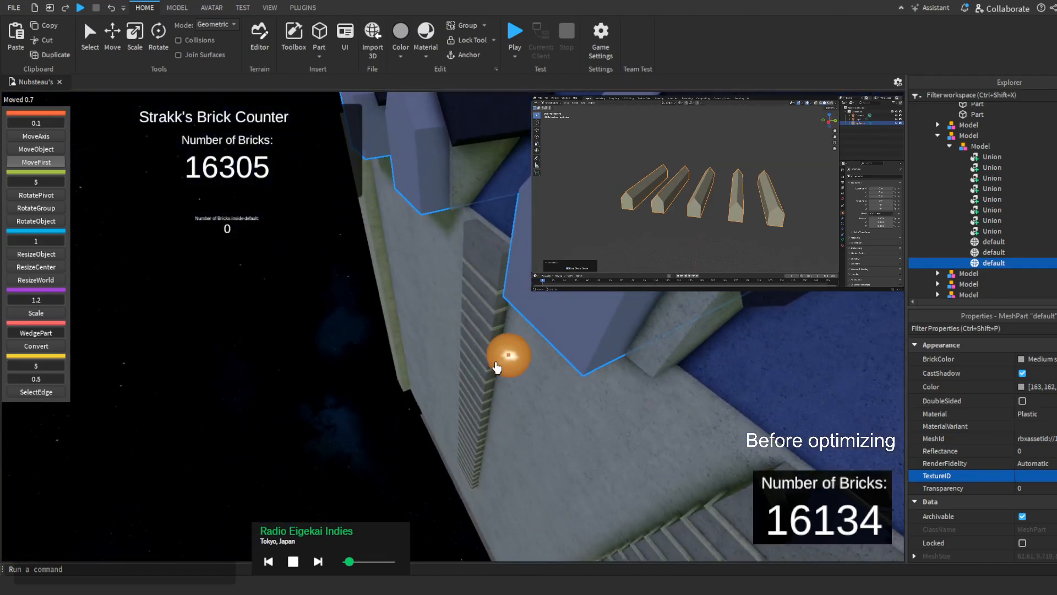
{"action": "left_click_drag", "start_coordinate": [496, 367], "coordinate": [574, 332]}
{"action": "key", "text": "s"}
{"action": "right_click_drag", "start_coordinate": [574, 332], "coordinate": [655, 325]}
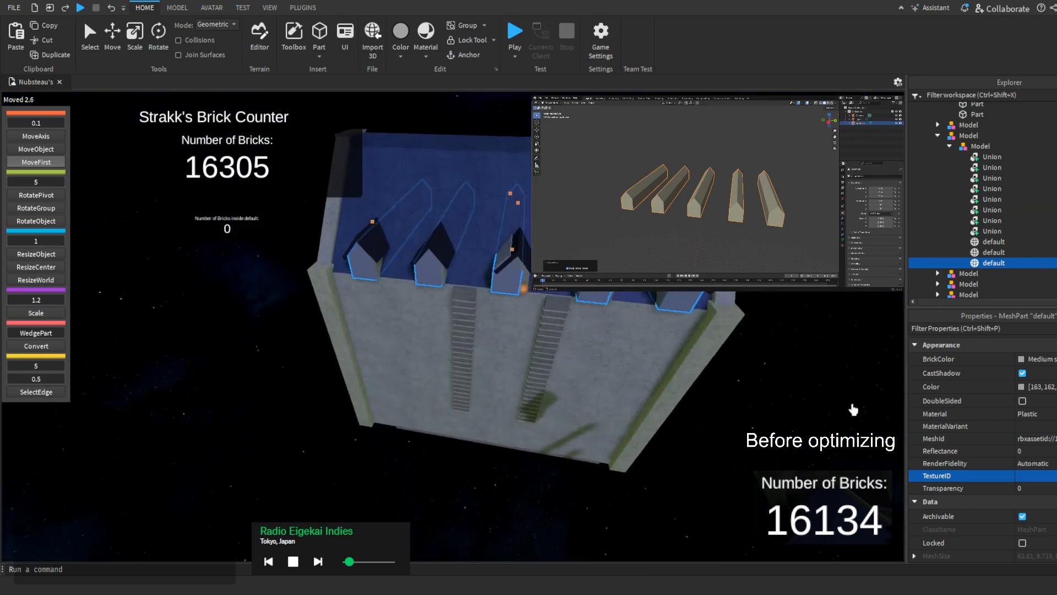
Reselect the combined dormer wall mesh and nudge it by 0.2 to refine its fit under the roofs
{"action": "left_click", "coordinate": [984, 158]}
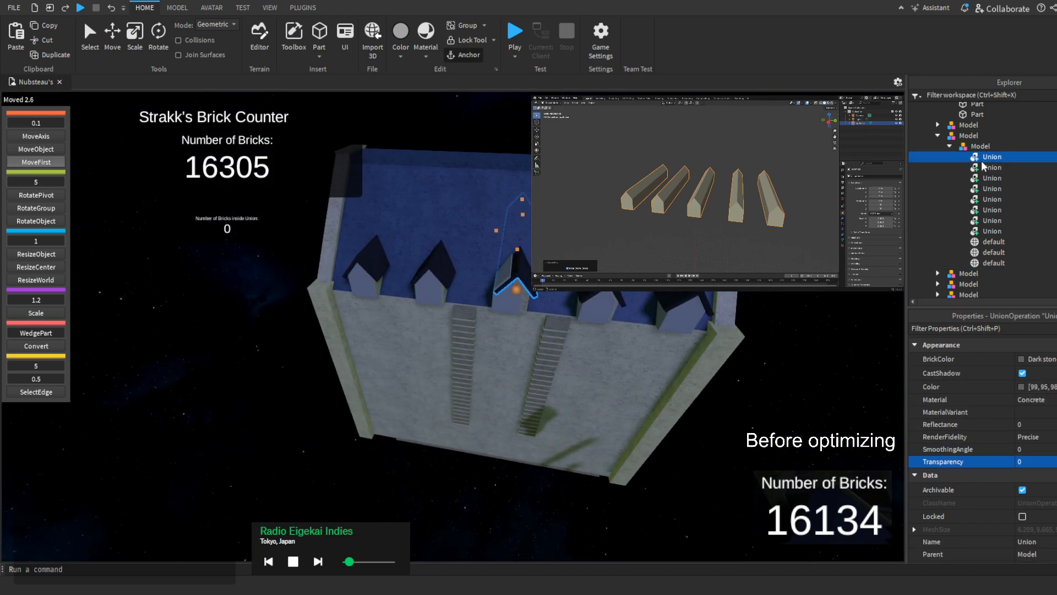
{"action": "left_click", "coordinate": [989, 264]}
{"action": "key", "text": "w"}
{"action": "right_click_drag", "start_coordinate": [527, 200], "coordinate": [526, 200]}
{"action": "scroll", "coordinate": [494, 180], "scroll_direction": "down", "scroll_amount": 4}
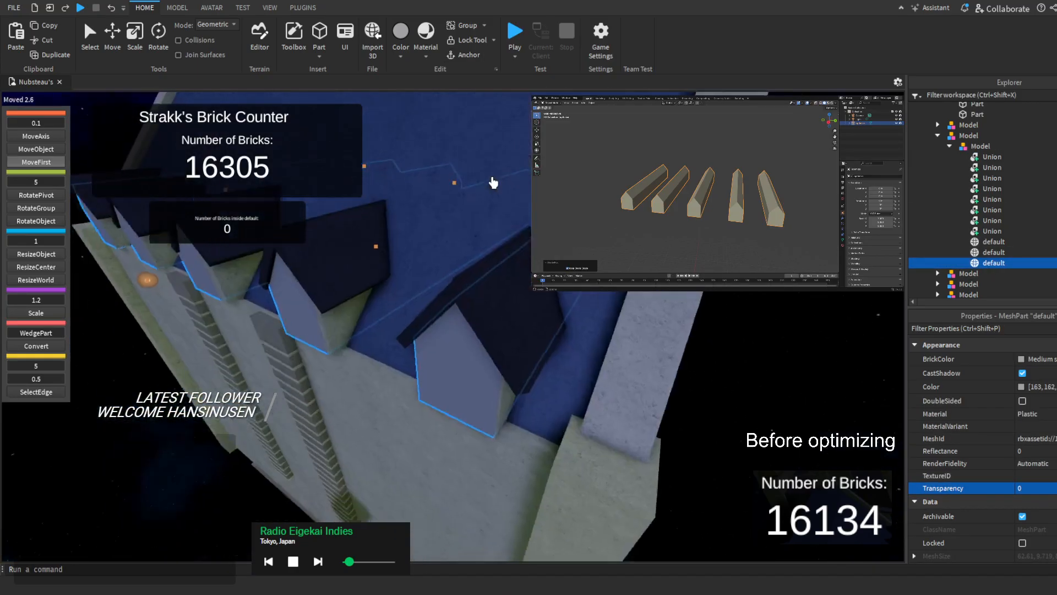
{"action": "scroll", "coordinate": [495, 180], "scroll_direction": "up", "scroll_amount": 5}
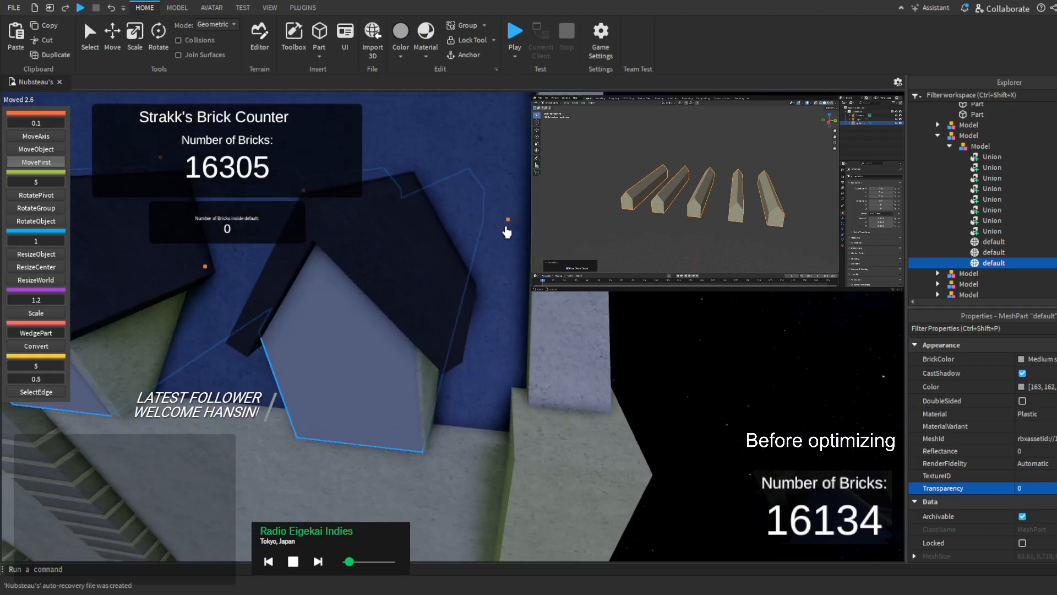
{"action": "left_click", "coordinate": [507, 231]}
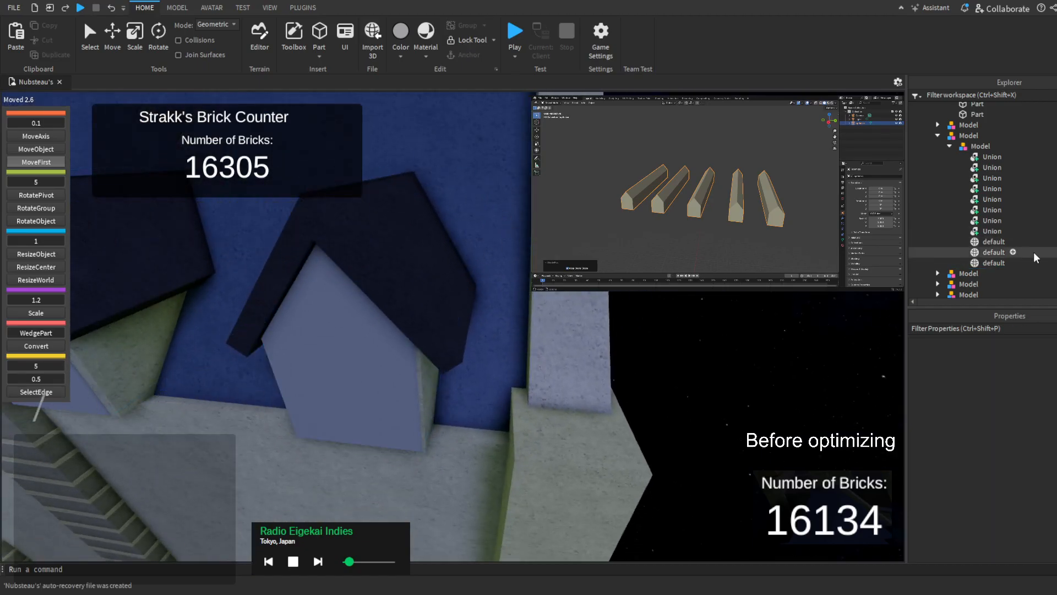
{"action": "left_click", "coordinate": [1024, 263]}
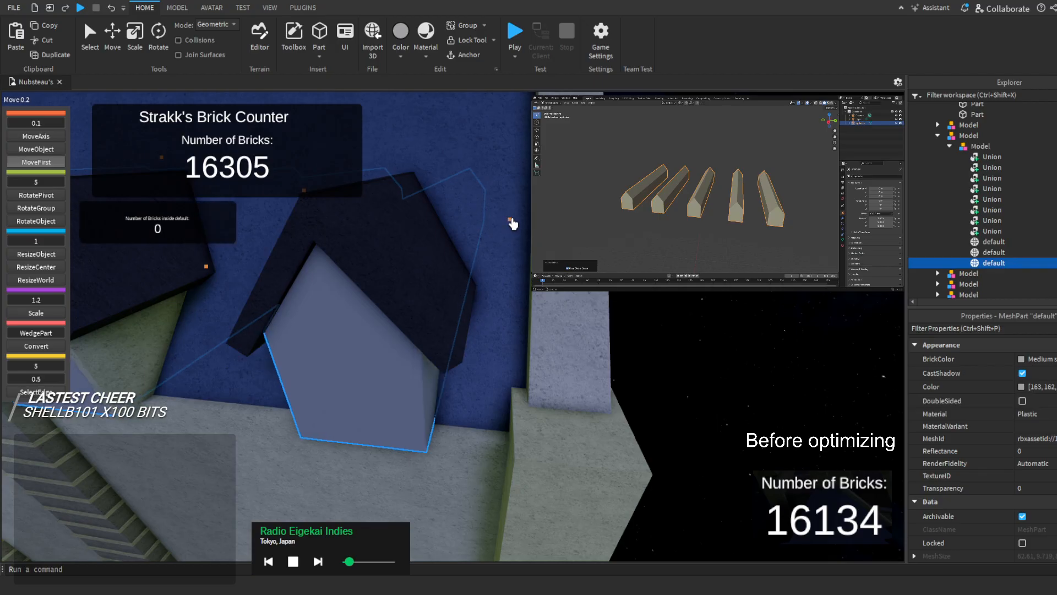
{"action": "scroll", "coordinate": [507, 224], "scroll_direction": "down", "scroll_amount": 5}
{"action": "right_click_drag", "start_coordinate": [512, 224], "coordinate": [513, 224]}
Rotate the combined wall mesh as a group by 180 degrees around the vertical axis
{"action": "left_click", "coordinate": [36, 208]}
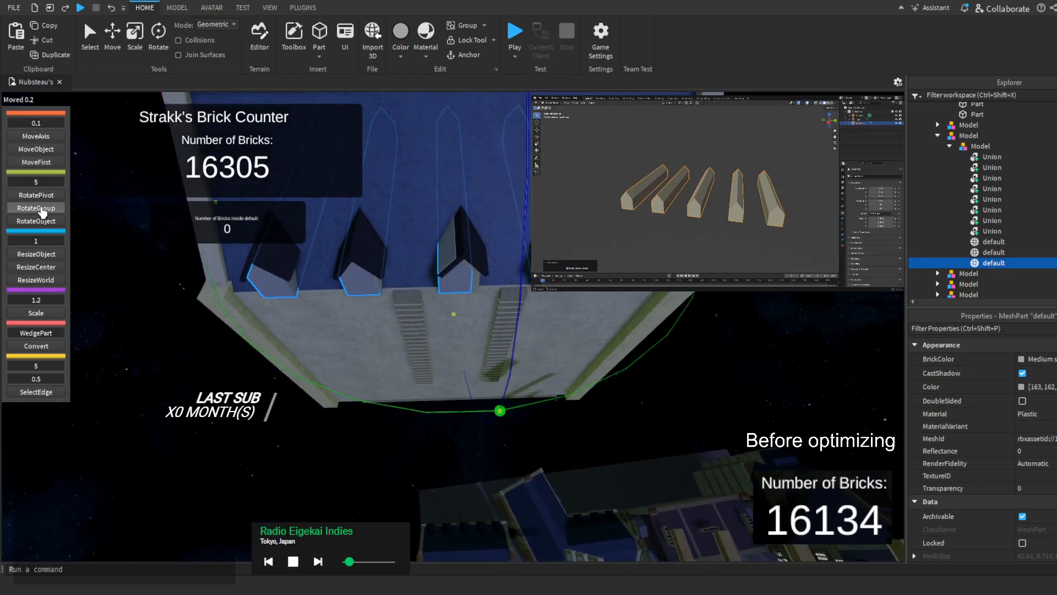
{"action": "right_click_drag", "start_coordinate": [342, 246], "coordinate": [342, 247]}
{"action": "scroll", "coordinate": [1002, 428], "scroll_direction": "down", "scroll_amount": 4}
{"action": "scroll", "coordinate": [1002, 428], "scroll_direction": "down", "scroll_amount": 1}
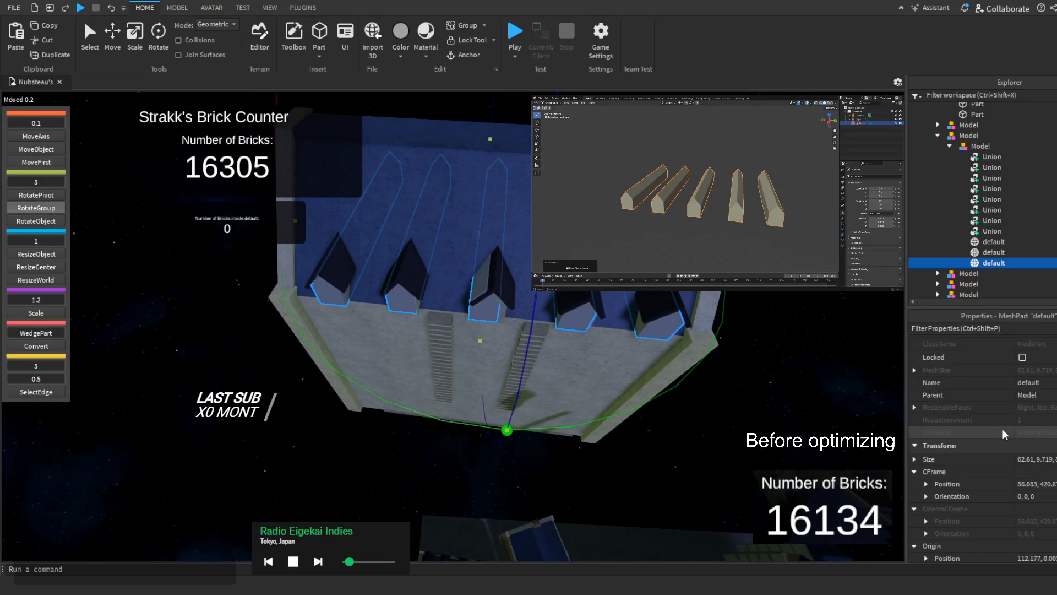
{"action": "left_click_drag", "start_coordinate": [505, 435], "coordinate": [489, 149]}
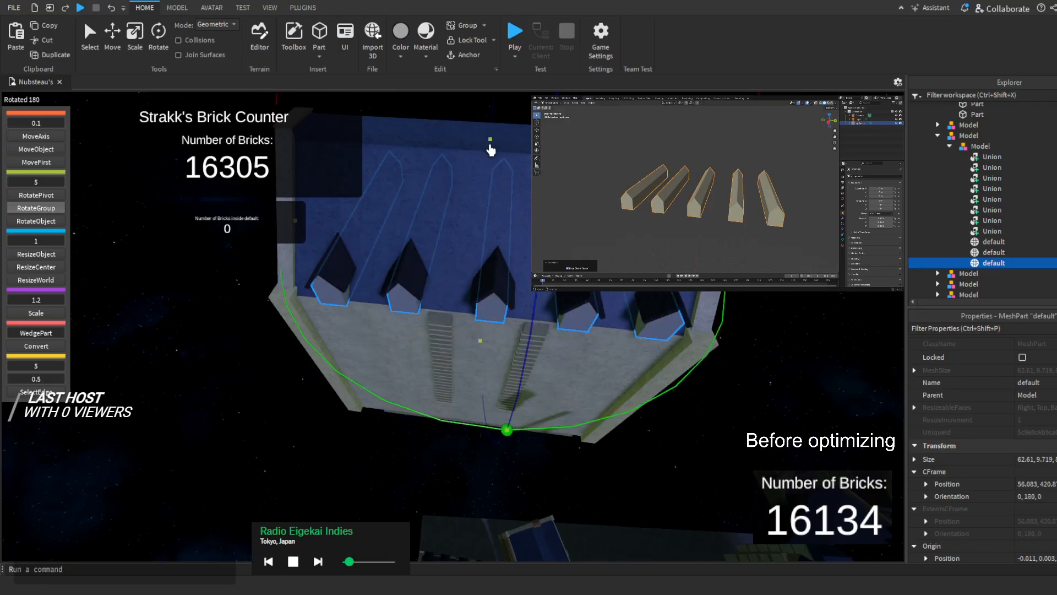
Copy the middle dormer wall union's Khaki color onto the combined wall mesh and set its material to Concrete
{"action": "right_click_drag", "start_coordinate": [491, 149], "coordinate": [491, 150]}
{"action": "key", "text": "w"}
{"action": "key", "text": "s"}
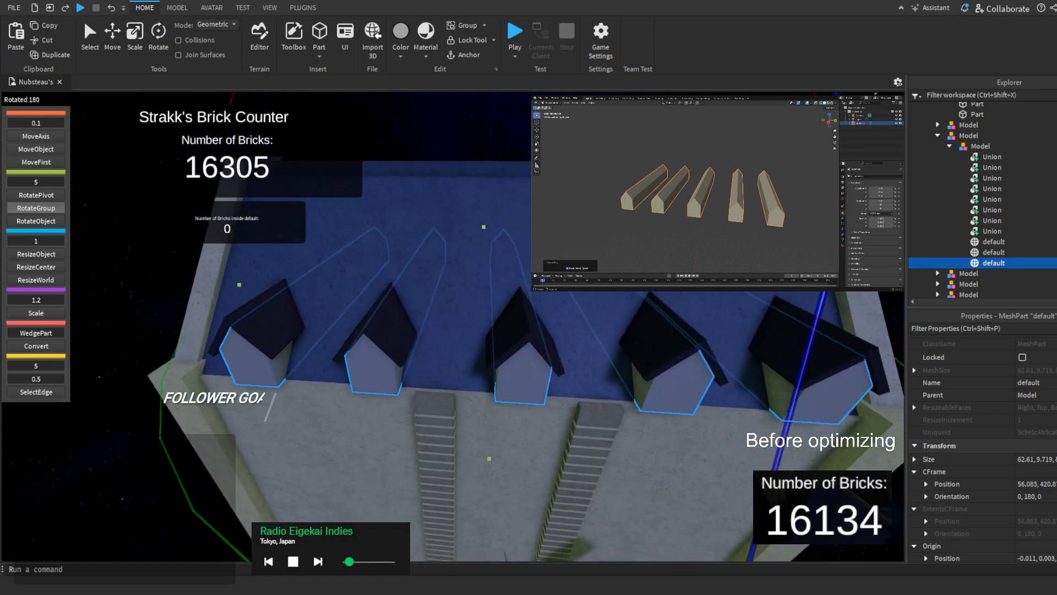
{"action": "left_click", "coordinate": [1032, 158]}
{"action": "left_click", "coordinate": [1036, 168]}
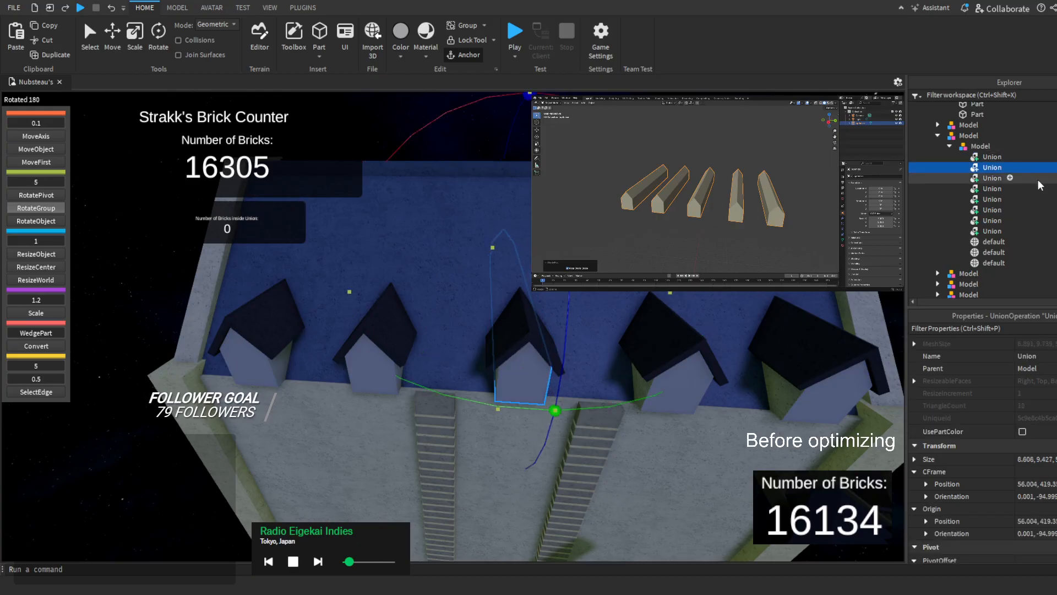
{"action": "scroll", "coordinate": [969, 419], "scroll_direction": "up", "scroll_amount": 3}
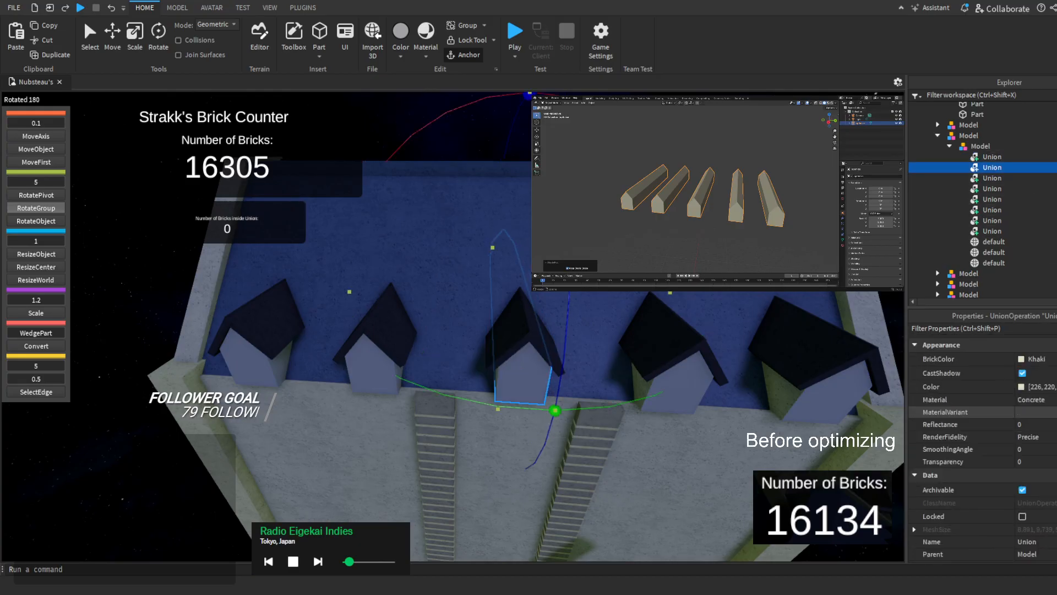
{"action": "left_click", "coordinate": [1048, 386]}
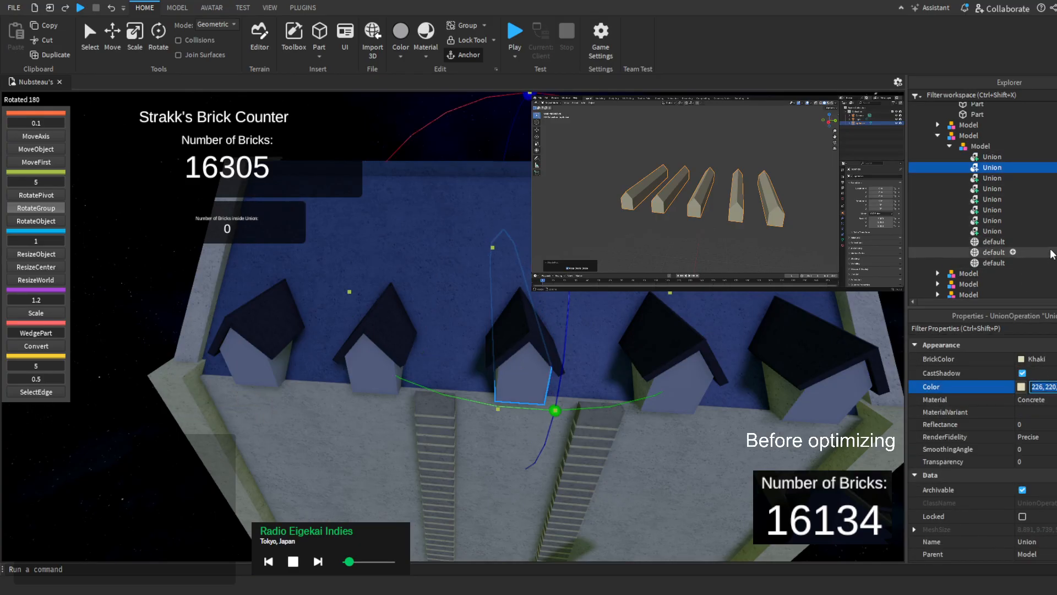
{"action": "left_click", "coordinate": [993, 263]}
{"action": "left_click", "coordinate": [1044, 414]}
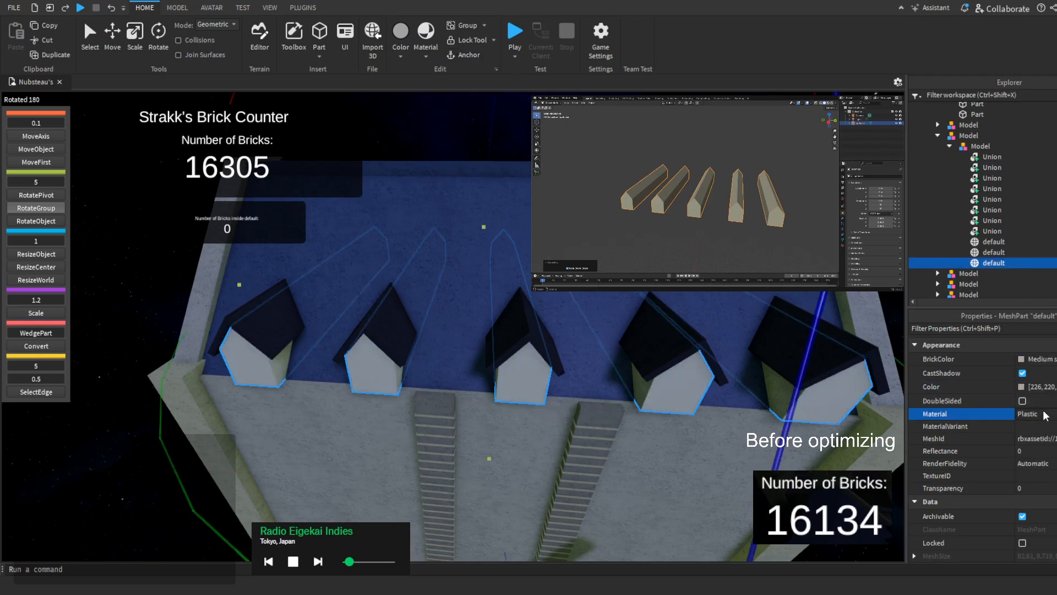
{"action": "left_click", "coordinate": [1023, 484]}
Delete the five original dormer wall pieces, keeping the dark roof pieces and the combined wall mesh
{"action": "right_click_drag", "start_coordinate": [716, 357], "coordinate": [743, 341]}
{"action": "key", "text": "s"}
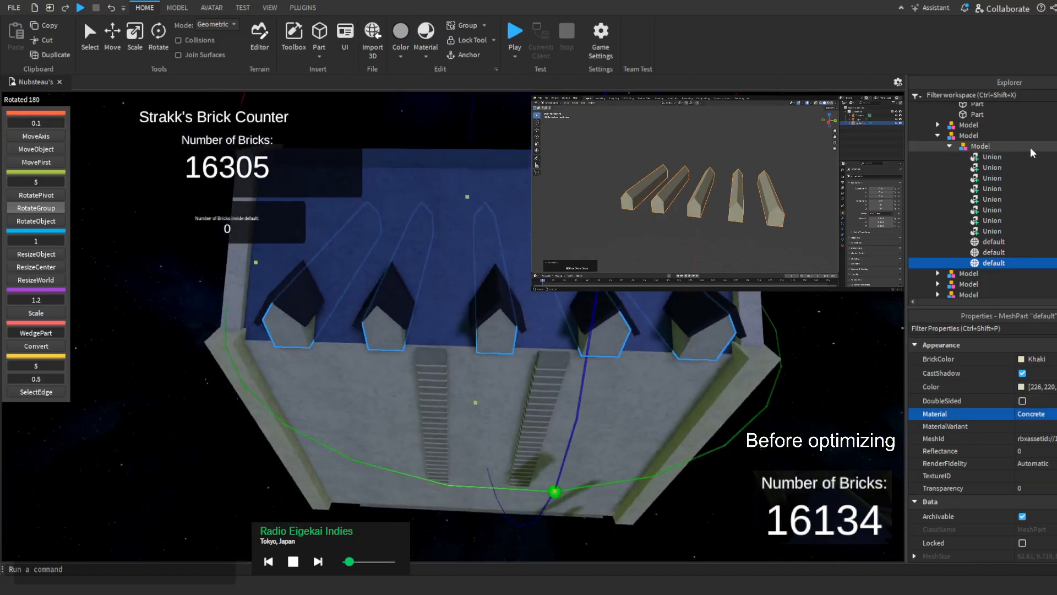
{"action": "left_click", "coordinate": [1031, 156]}
{"action": "left_click", "coordinate": [1034, 167]}
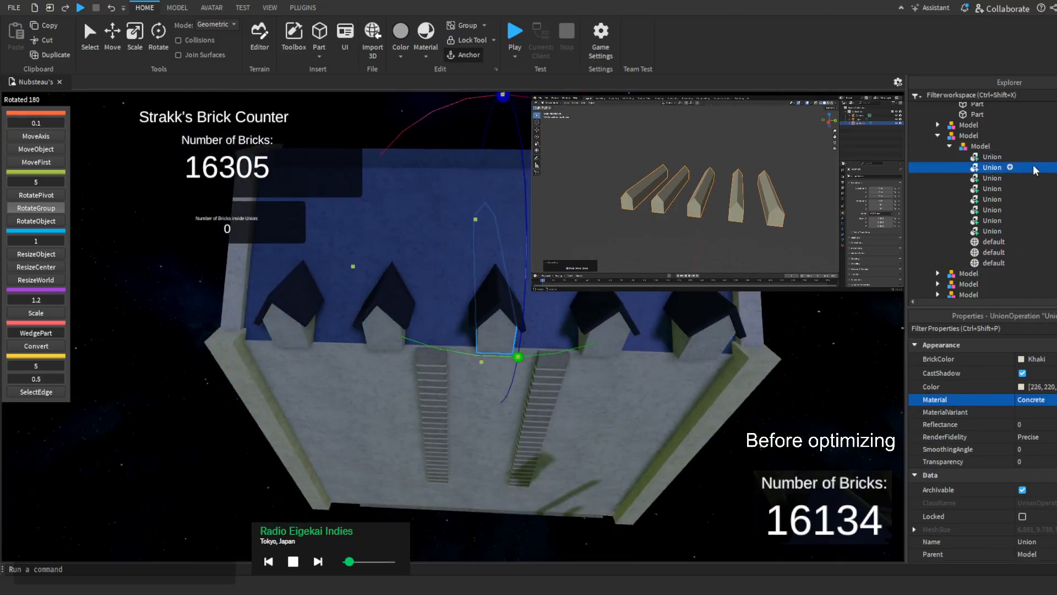
{"action": "key", "text": "Delete"}
{"action": "left_click", "coordinate": [1034, 167]}
{"action": "key", "text": "Delete"}
{"action": "left_click", "coordinate": [1033, 168]}
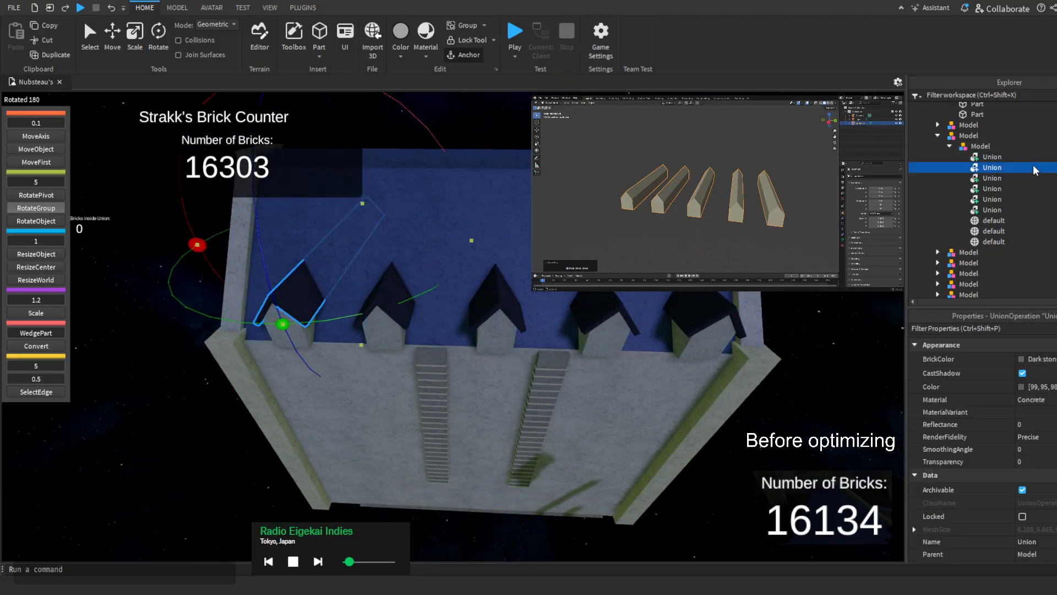
{"action": "left_click", "coordinate": [1019, 178]}
{"action": "left_click", "coordinate": [1018, 188]}
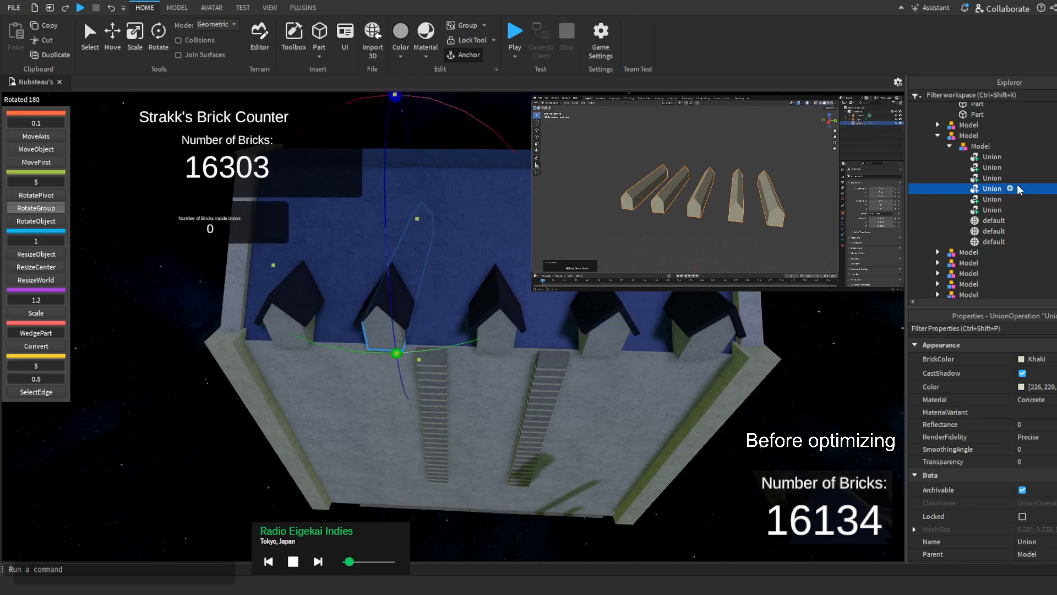
{"action": "key", "text": "Delete"}
{"action": "left_click", "coordinate": [1016, 192]}
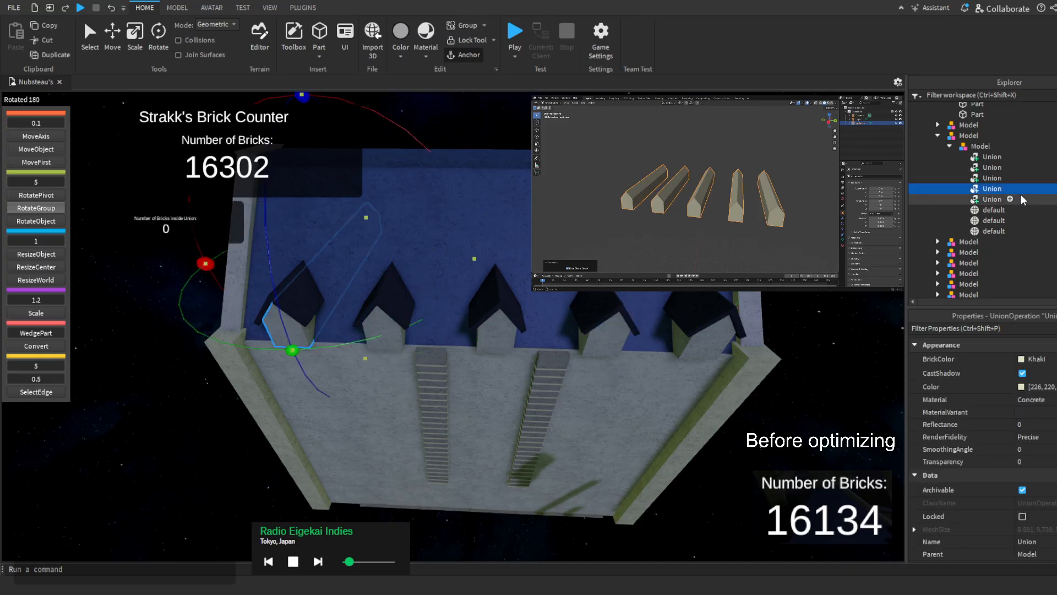
{"action": "key", "text": "Delete"}
{"action": "left_click", "coordinate": [1022, 196]}
{"action": "key", "text": "Delete"}
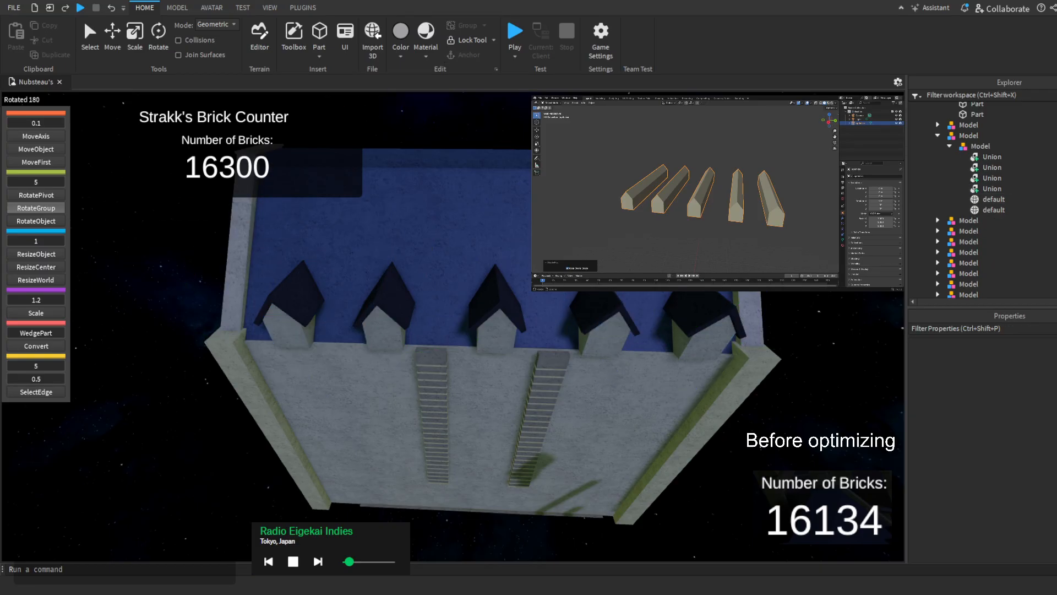
Select the five dark dormer roof pieces together: the four unions and the first default mesh in the nested Model
{"action": "key", "text": "s"}
{"action": "mouse_move", "coordinate": [452, 352]}
{"action": "right_mouse_down"}
{"action": "mouse_move", "coordinate": [468, 287]}
{"action": "mouse_move", "coordinate": [496, 297]}
{"action": "mouse_move", "coordinate": [455, 338]}
{"action": "right_mouse_up"}
{"action": "key", "text": "w"}
{"action": "key", "text": "d"}
{"action": "key", "text": "s"}
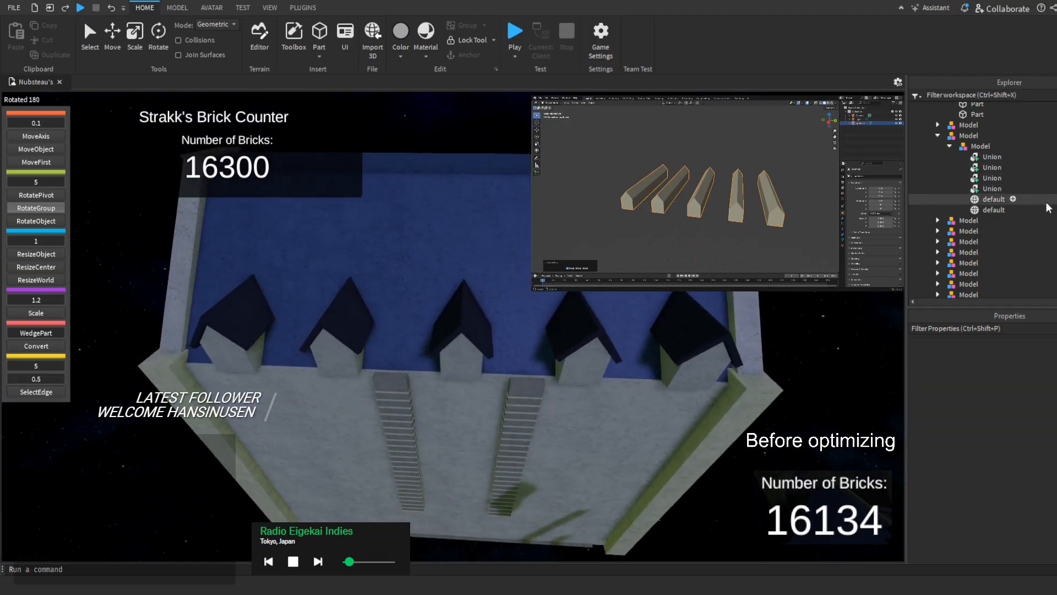
{"action": "left_click", "coordinate": [1046, 201]}
{"action": "left_click_drag", "start_coordinate": [1056, 153], "coordinate": [1014, 198]}
{"action": "mouse_move", "coordinate": [455, 338]}
{"action": "right_mouse_down"}
{"action": "mouse_move", "coordinate": [506, 331]}
{"action": "mouse_move", "coordinate": [484, 325]}
{"action": "mouse_move", "coordinate": [463, 336]}
{"action": "right_mouse_up"}
{"action": "key", "text": "s"}
{"action": "key", "text": "w"}
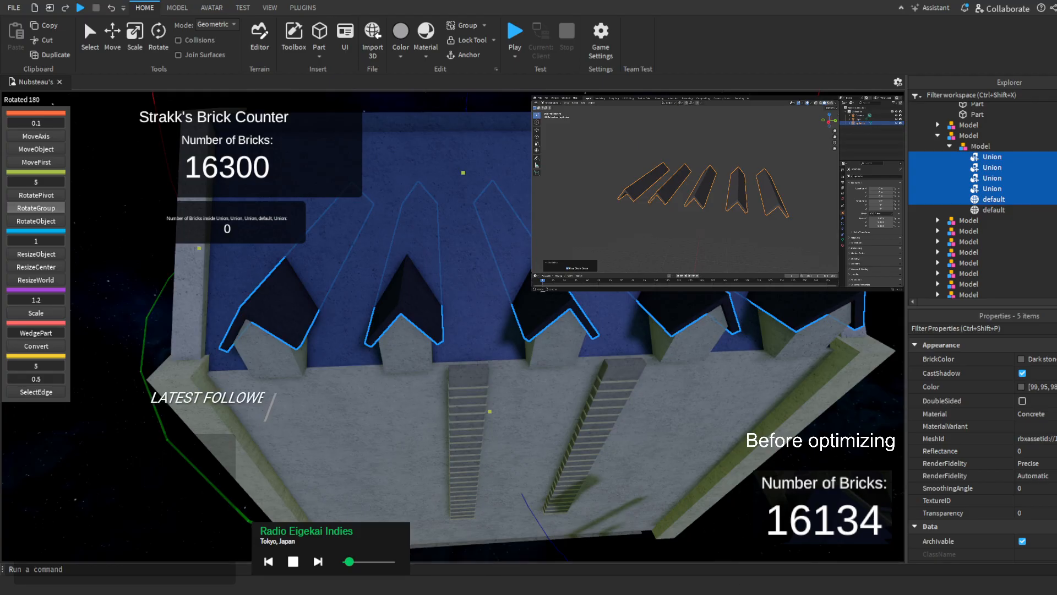
{"action": "right_click_drag", "start_coordinate": [484, 352], "coordinate": [450, 331]}
{"action": "scroll", "coordinate": [474, 336], "scroll_direction": "down", "scroll_amount": 5}
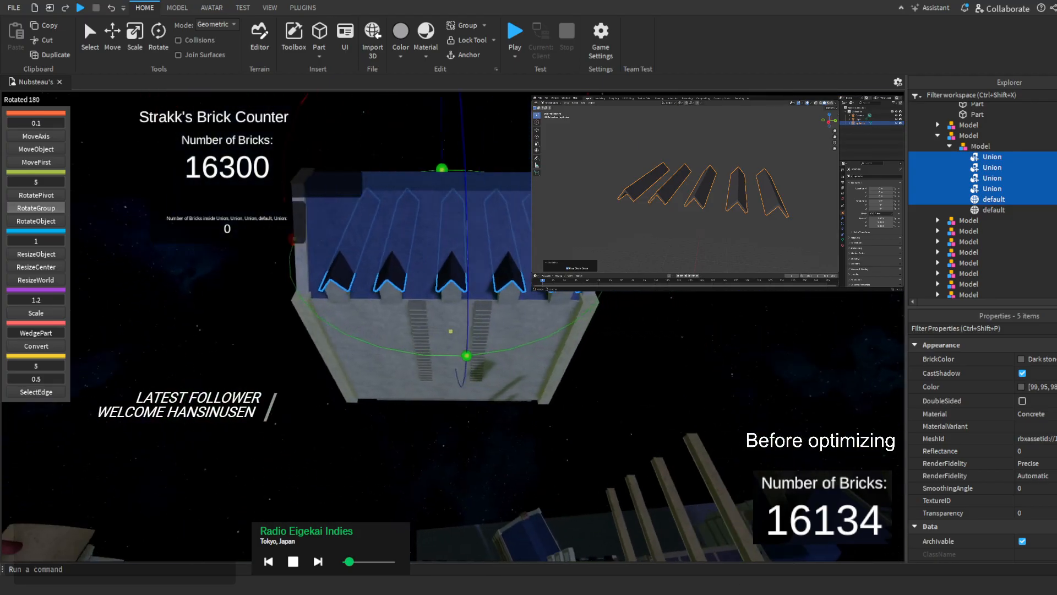
{"action": "scroll", "coordinate": [450, 331], "scroll_direction": "up", "scroll_amount": 5}
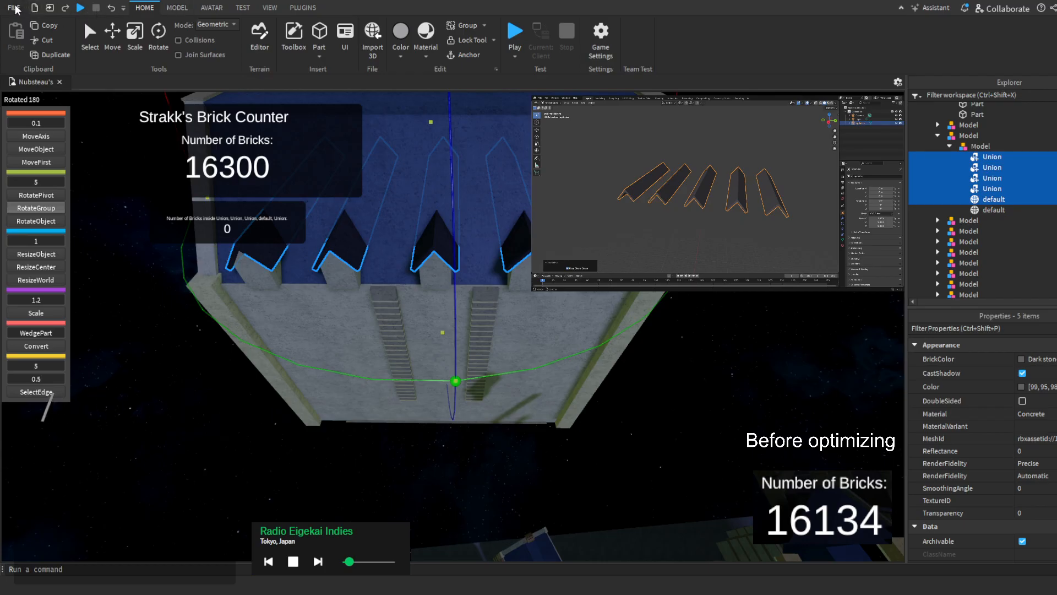
{"action": "right_click_drag", "start_coordinate": [362, 113], "coordinate": [374, 110]}
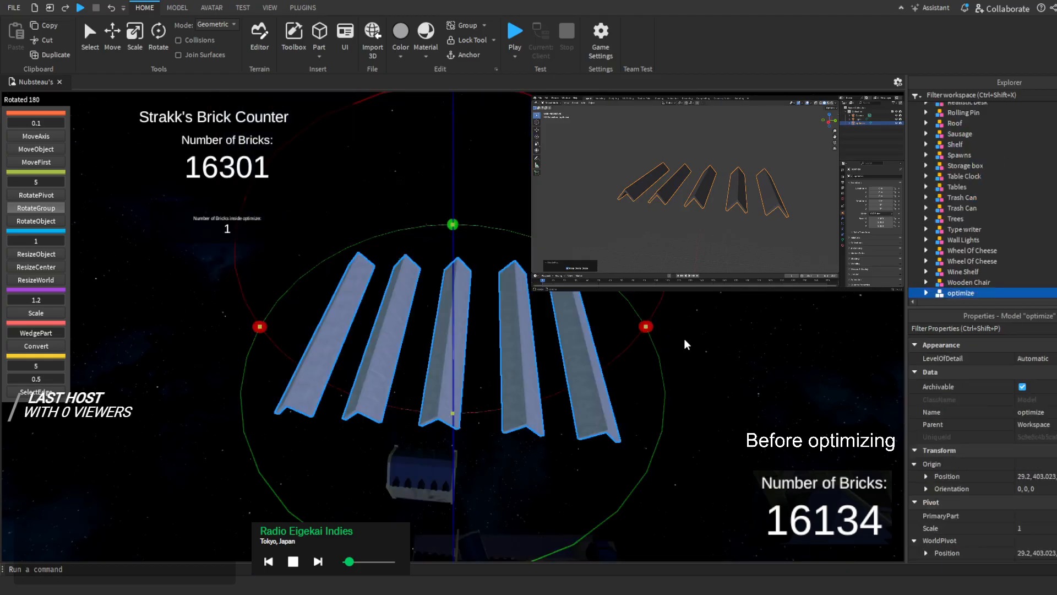
Move the imported optimize model into the nested Model that holds the dormer pieces, and ungroup it
{"action": "right_click_drag", "start_coordinate": [685, 325], "coordinate": [682, 324]}
{"action": "scroll", "coordinate": [682, 324], "scroll_direction": "up", "scroll_amount": 1}
{"action": "scroll", "coordinate": [986, 208], "scroll_direction": "down", "scroll_amount": 1}
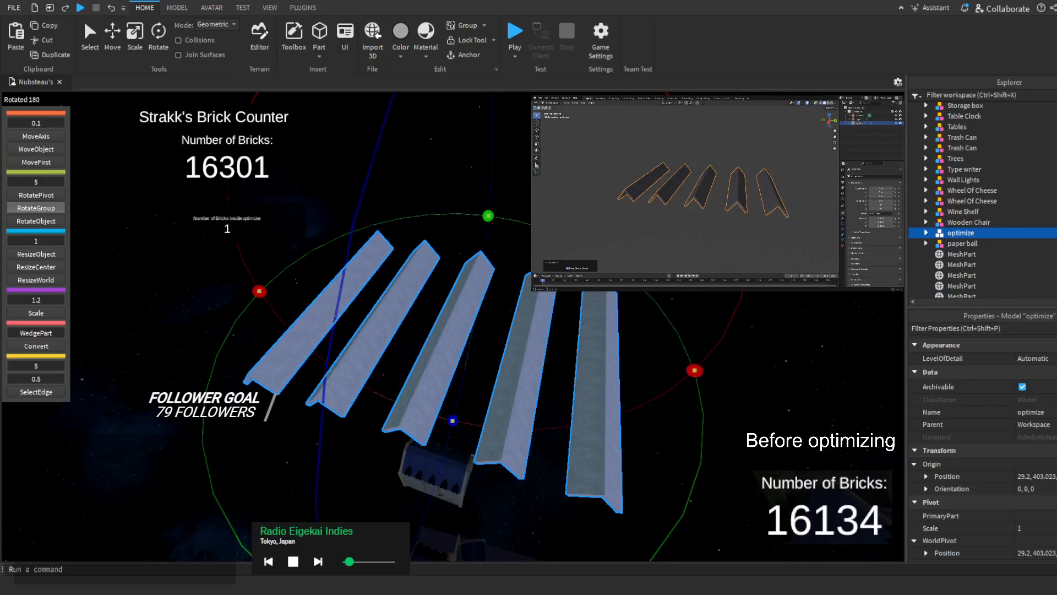
{"action": "key", "text": "Delete"}
{"action": "scroll", "coordinate": [460, 442], "scroll_direction": "up", "scroll_amount": 3}
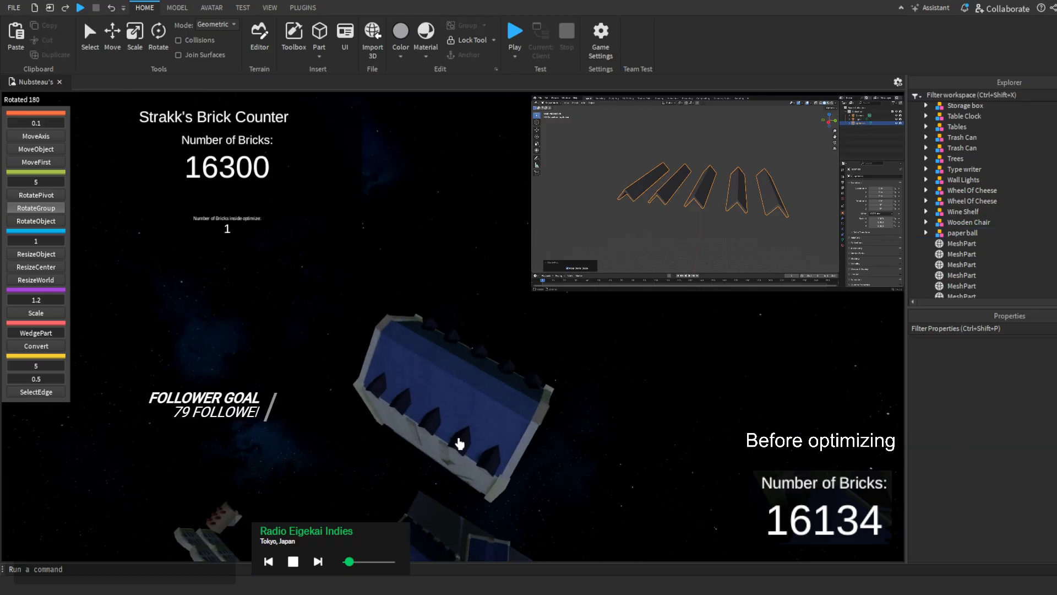
{"action": "left_click", "coordinate": [459, 442]}
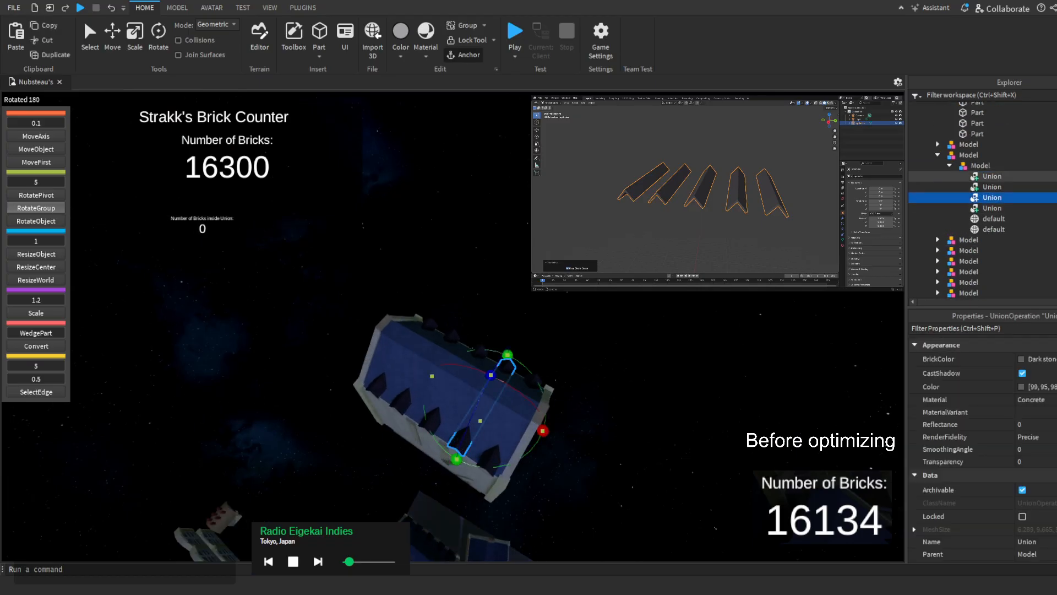
{"action": "left_click", "coordinate": [980, 166]}
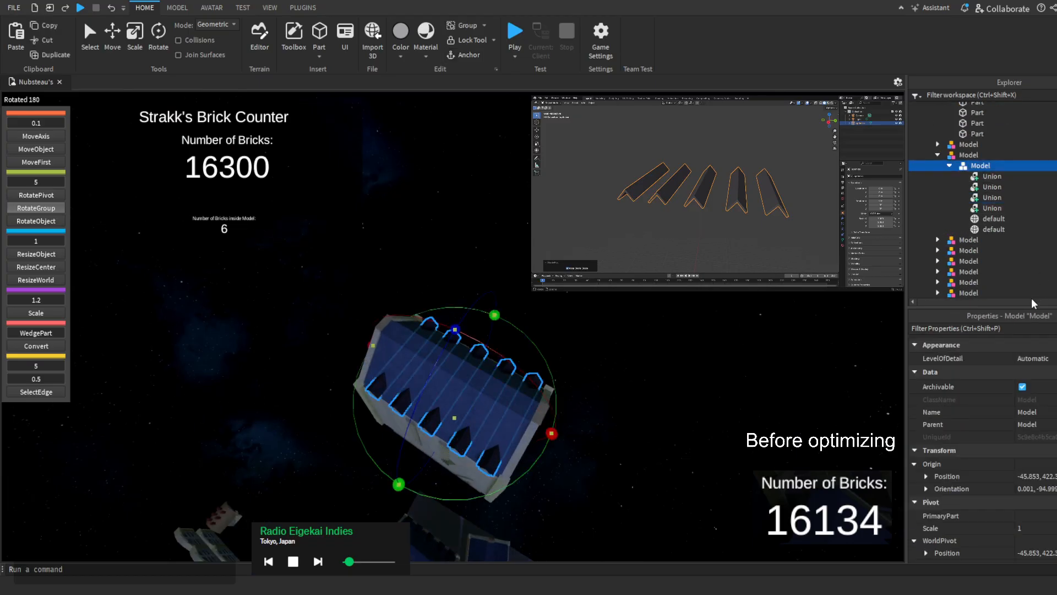
{"action": "key", "text": "ctrl+z"}
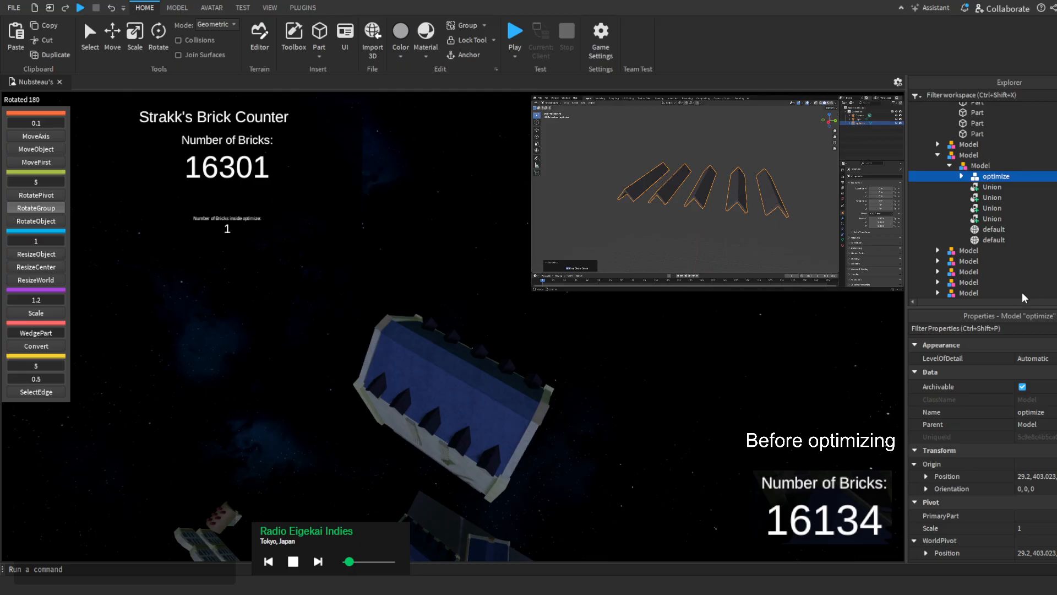
{"action": "key", "text": "ctrl+u"}
Copy the middle dark dormer roof union's CFrame position onto the imported combined roof mesh, the last default in the nested Model
{"action": "left_click", "coordinate": [1046, 198]}
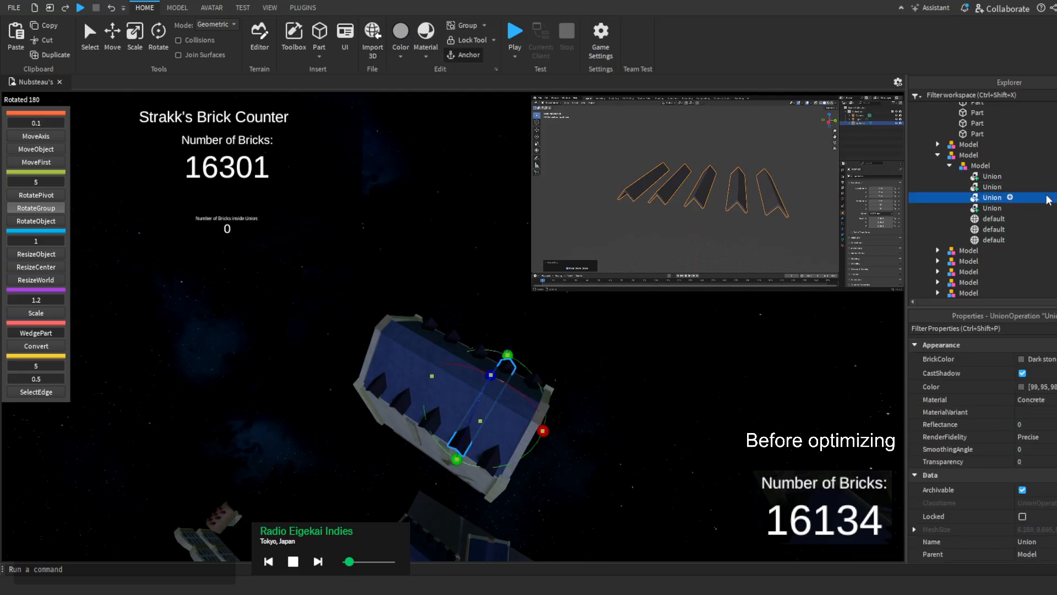
{"action": "left_click", "coordinate": [1040, 210]}
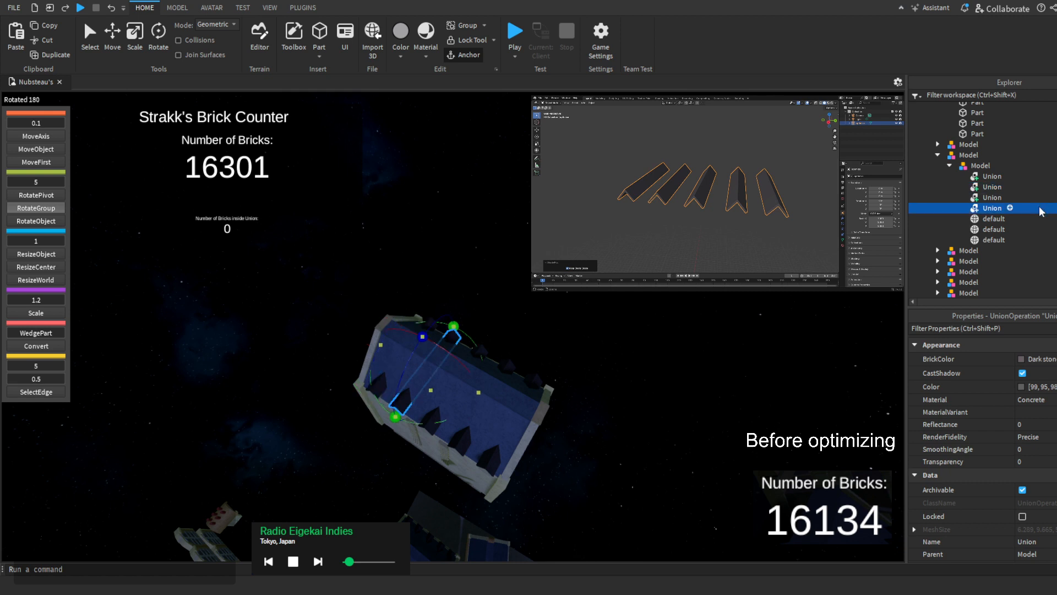
{"action": "left_click", "coordinate": [1023, 221]}
{"action": "left_click", "coordinate": [1022, 228]}
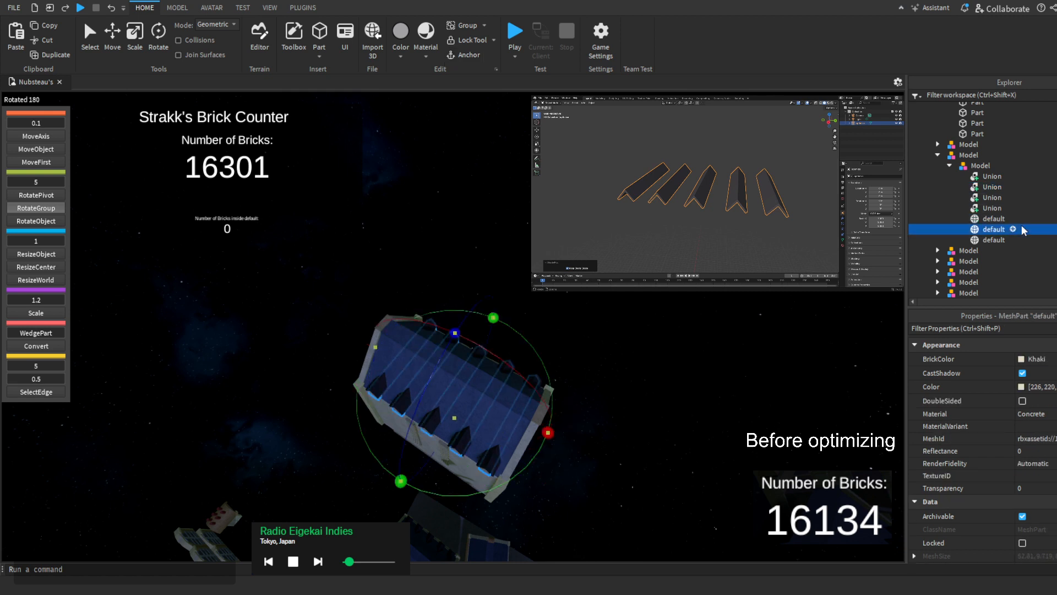
{"action": "left_click", "coordinate": [1027, 240]}
{"action": "left_click", "coordinate": [1044, 176]}
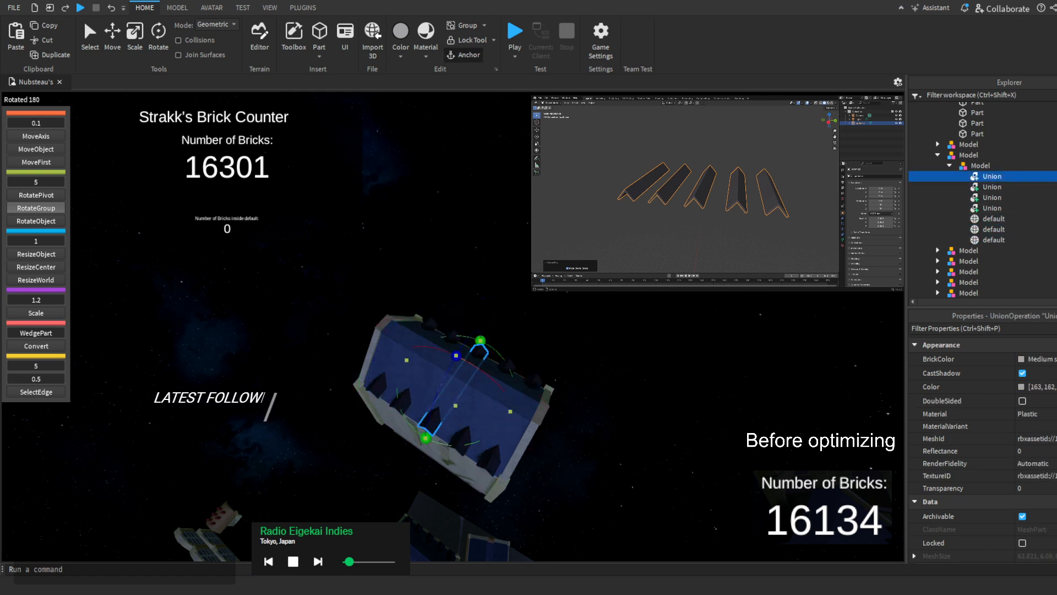
{"action": "scroll", "coordinate": [1005, 426], "scroll_direction": "down", "scroll_amount": 4}
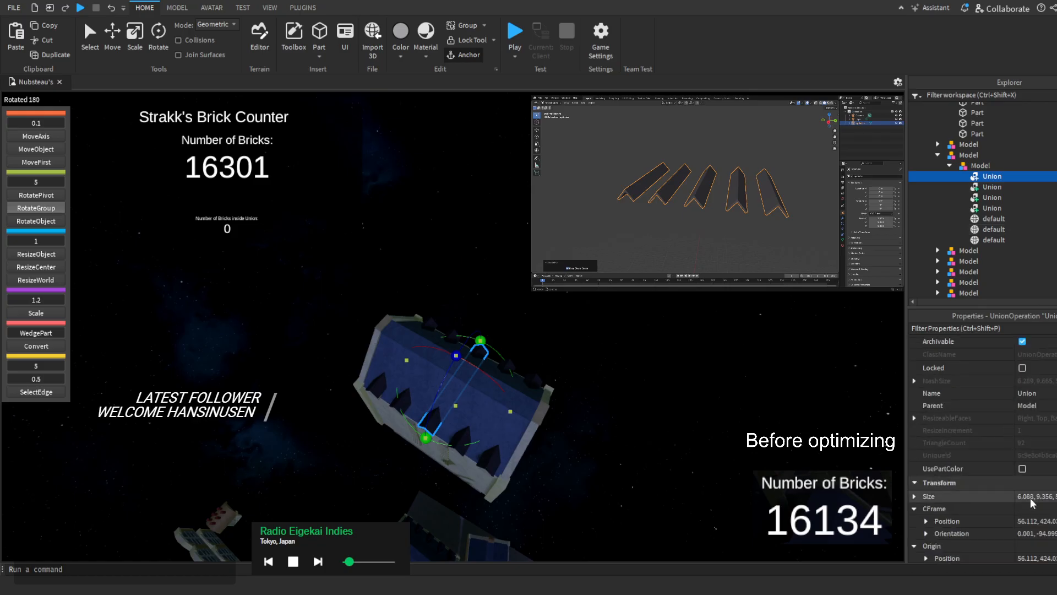
{"action": "left_click", "coordinate": [1034, 524]}
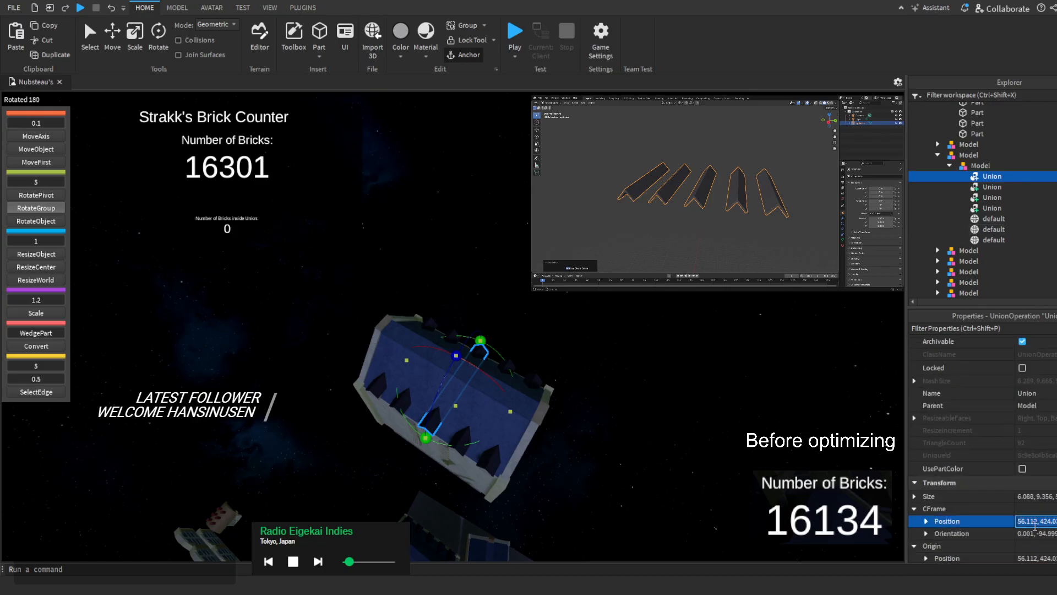
{"action": "left_click", "coordinate": [1043, 241]}
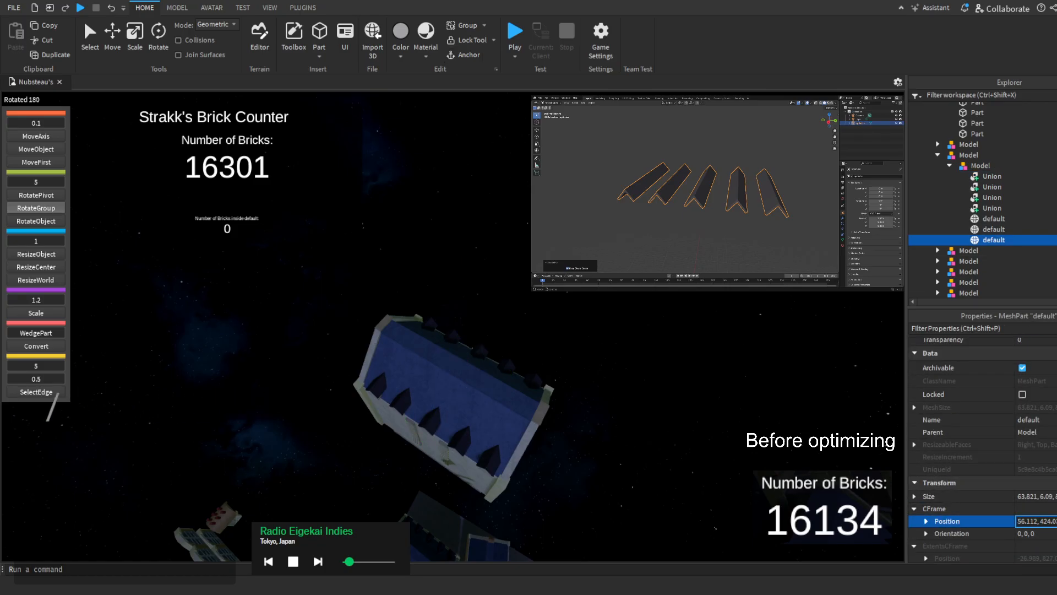
Clear the TextureID of the combined dormer roof mesh
{"action": "key", "text": "f"}
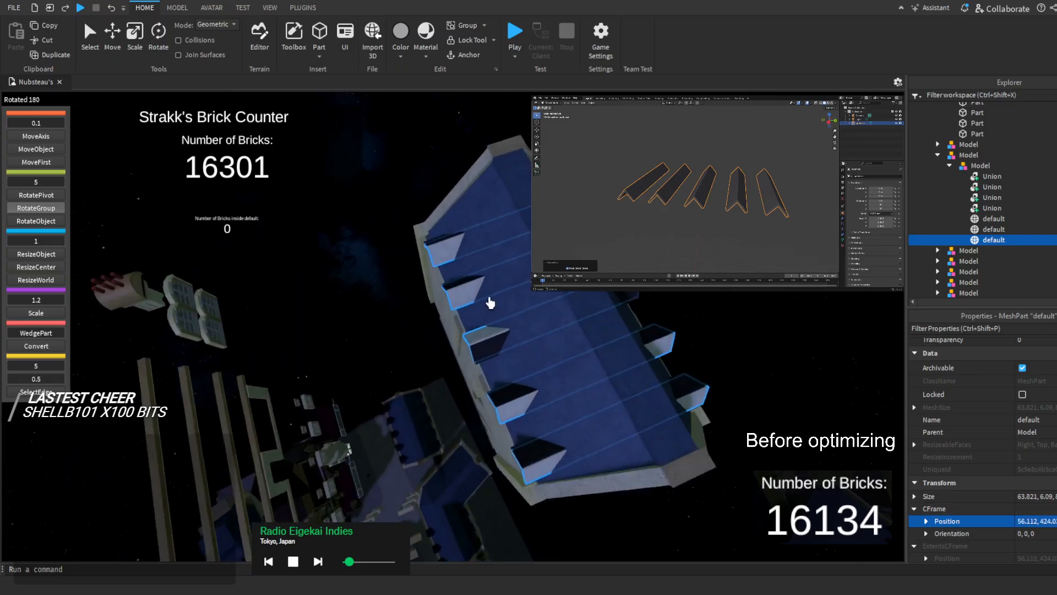
{"action": "scroll", "coordinate": [1027, 440], "scroll_direction": "up", "scroll_amount": 3}
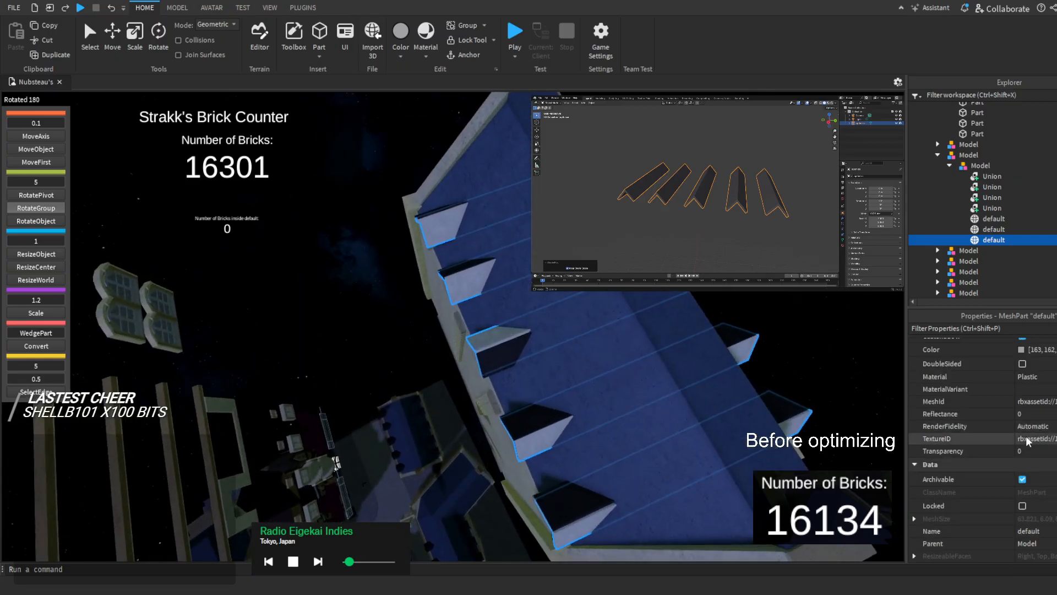
{"action": "left_click", "coordinate": [1029, 442]}
{"action": "key", "text": "BackSpace"}
{"action": "key", "text": "Return"}
{"action": "right_click_drag", "start_coordinate": [684, 338], "coordinate": [664, 338]}
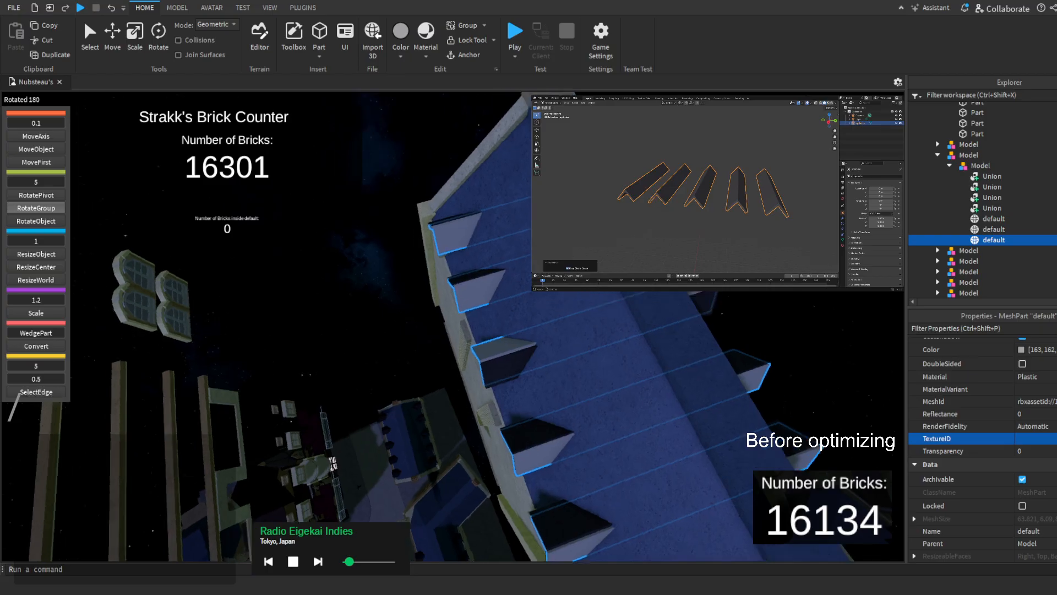
Shift the combined roof mesh by 0.7 relative to its first face, using the 0.1 move increment
{"action": "key", "text": "w"}
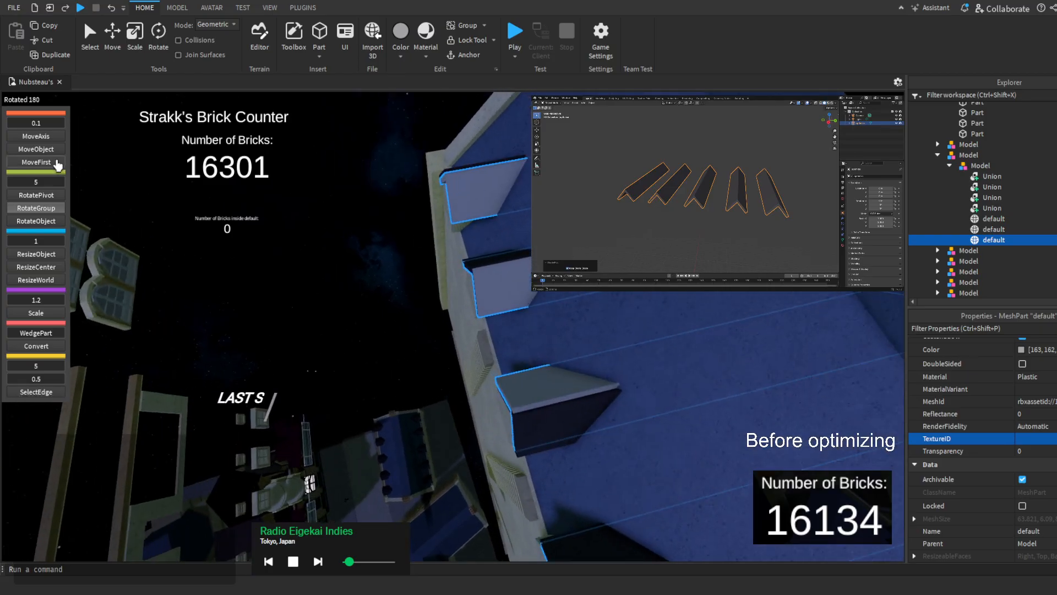
{"action": "left_click", "coordinate": [58, 163]}
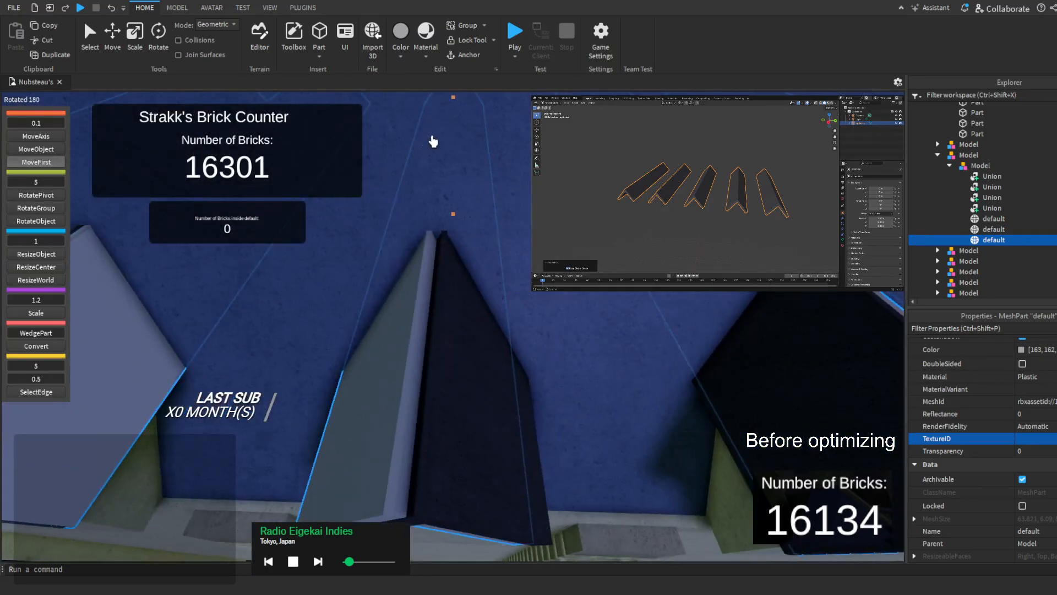
{"action": "key", "text": "w"}
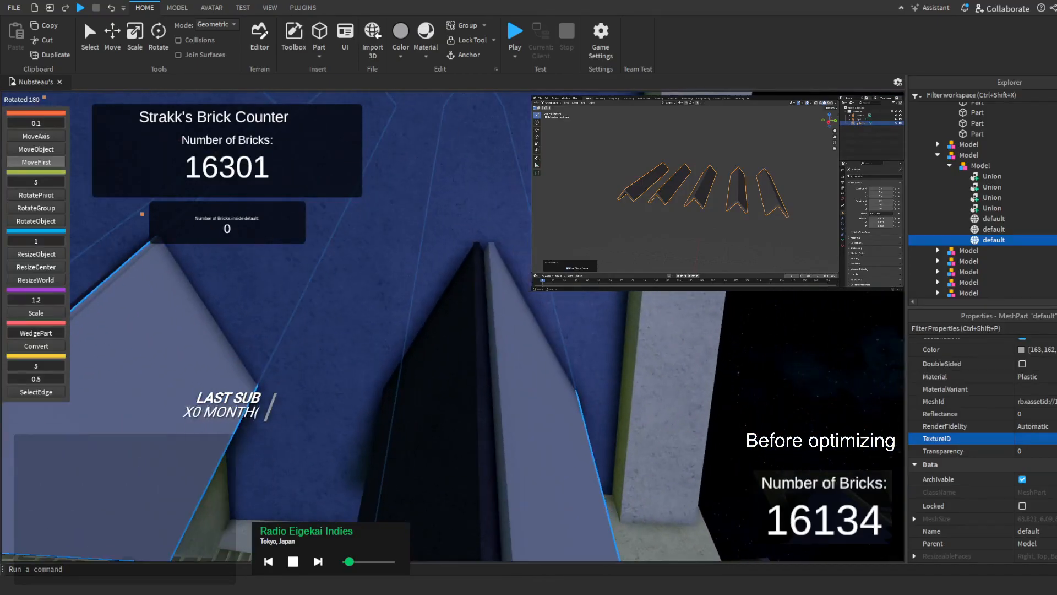
{"action": "key", "text": "w"}
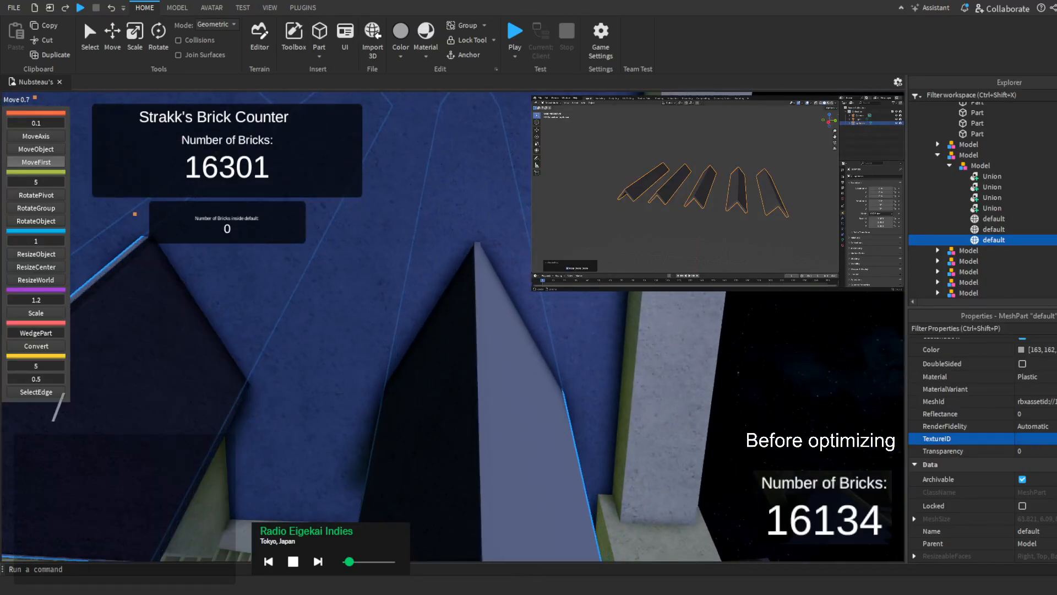
{"action": "key", "text": "w"}
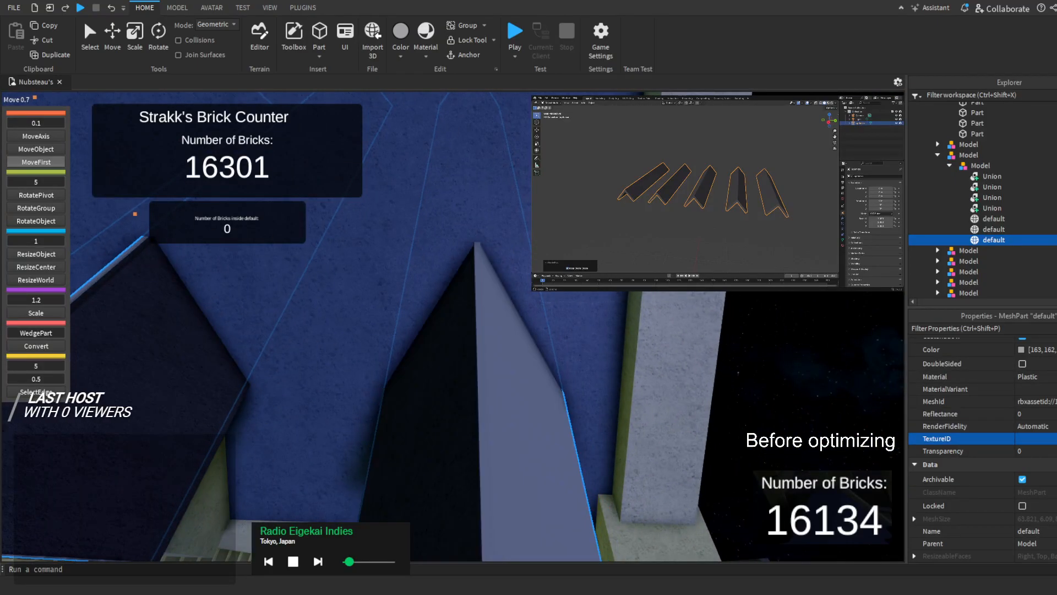
{"action": "key", "text": "s"}
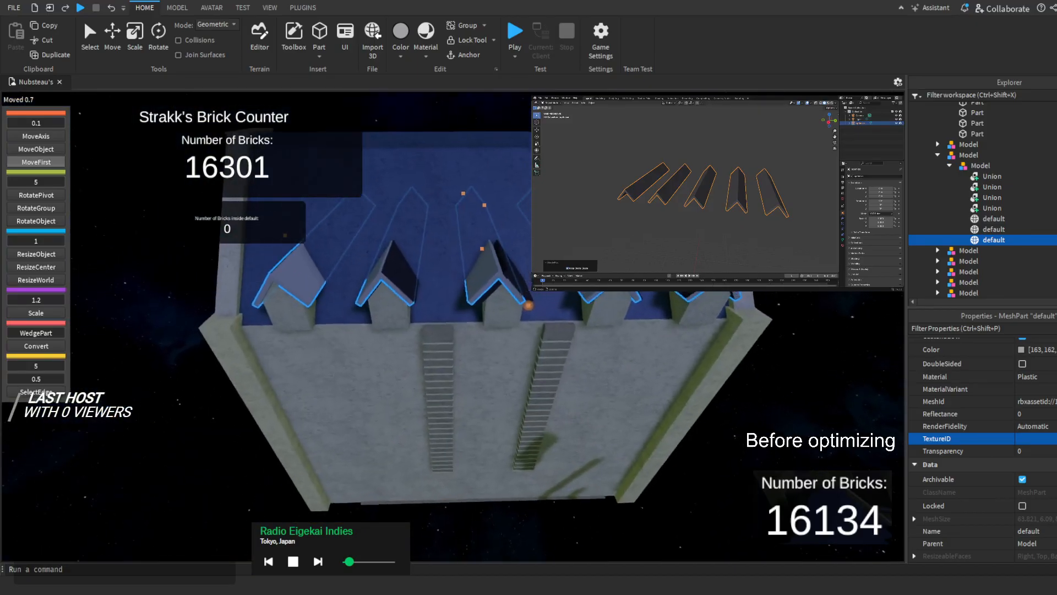
{"action": "key", "text": "d"}
{"action": "key", "text": "w"}
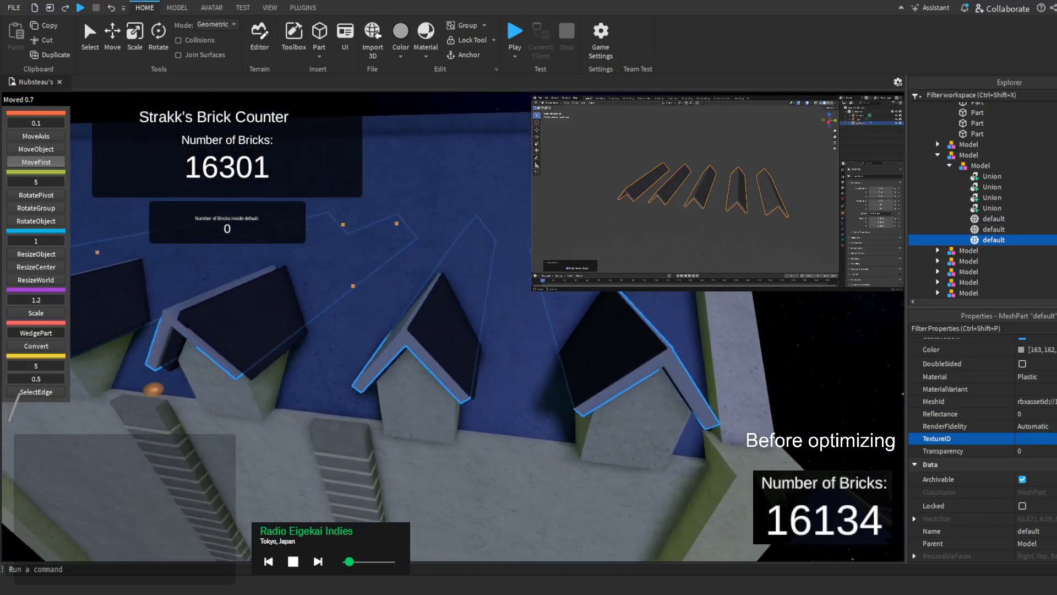
Rotate the combined roof mesh 180 degrees as a group about its vertical axis
{"action": "left_click", "coordinate": [65, 208]}
{"action": "right_click_drag", "start_coordinate": [325, 250], "coordinate": [342, 259]}
{"action": "key", "text": "s"}
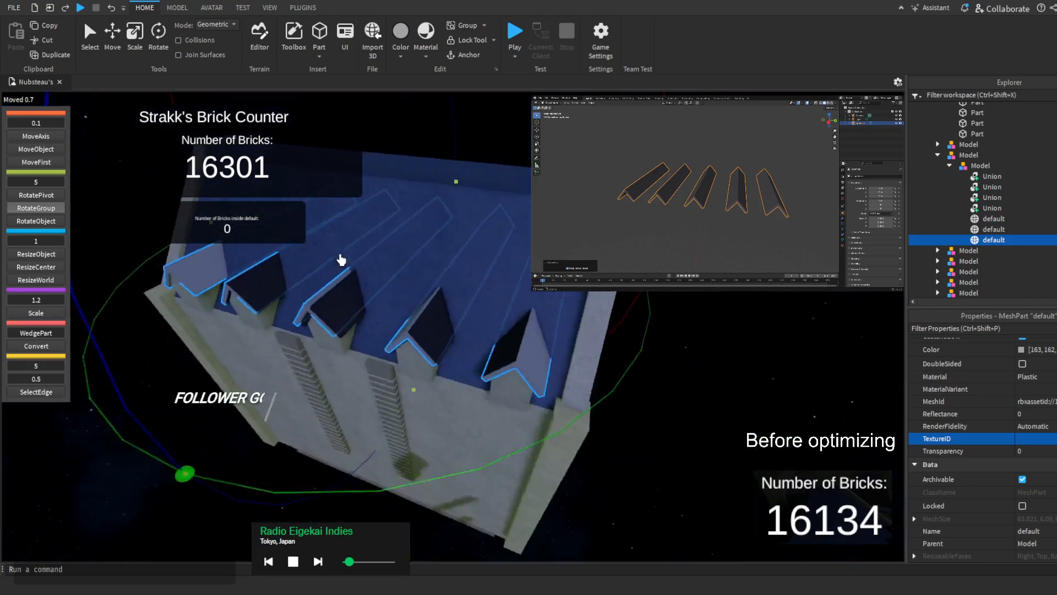
{"action": "left_click_drag", "start_coordinate": [192, 509], "coordinate": [483, 189]}
Set the move increment to 0.01 and shift the combined roof mesh by 0.07 to line it up with the original roofs
{"action": "right_click_drag", "start_coordinate": [483, 189], "coordinate": [484, 189]}
{"action": "key", "text": "w"}
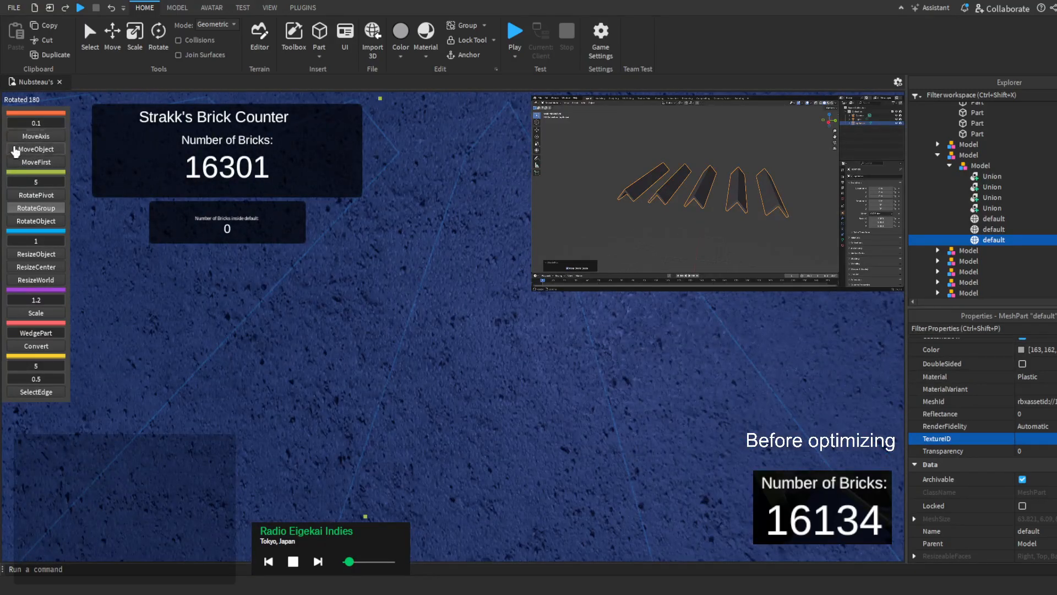
{"action": "left_click", "coordinate": [25, 163]}
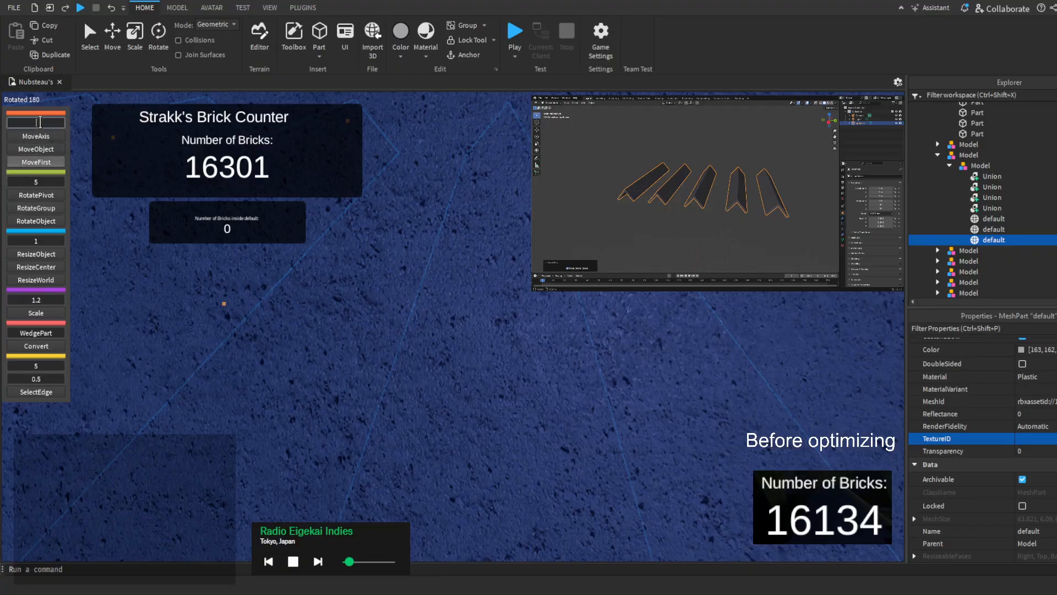
{"action": "key", "text": "Return"}
{"action": "scroll", "coordinate": [40, 123], "scroll_direction": "down", "scroll_amount": 3}
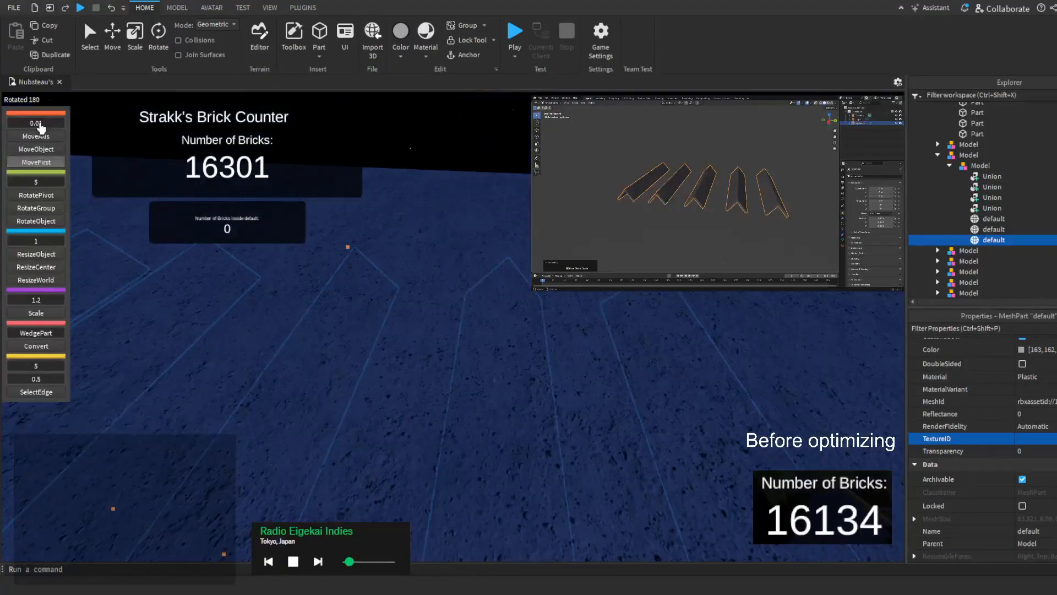
{"action": "scroll", "coordinate": [397, 305], "scroll_direction": "down", "scroll_amount": 5}
{"action": "scroll", "coordinate": [398, 305], "scroll_direction": "up", "scroll_amount": 10}
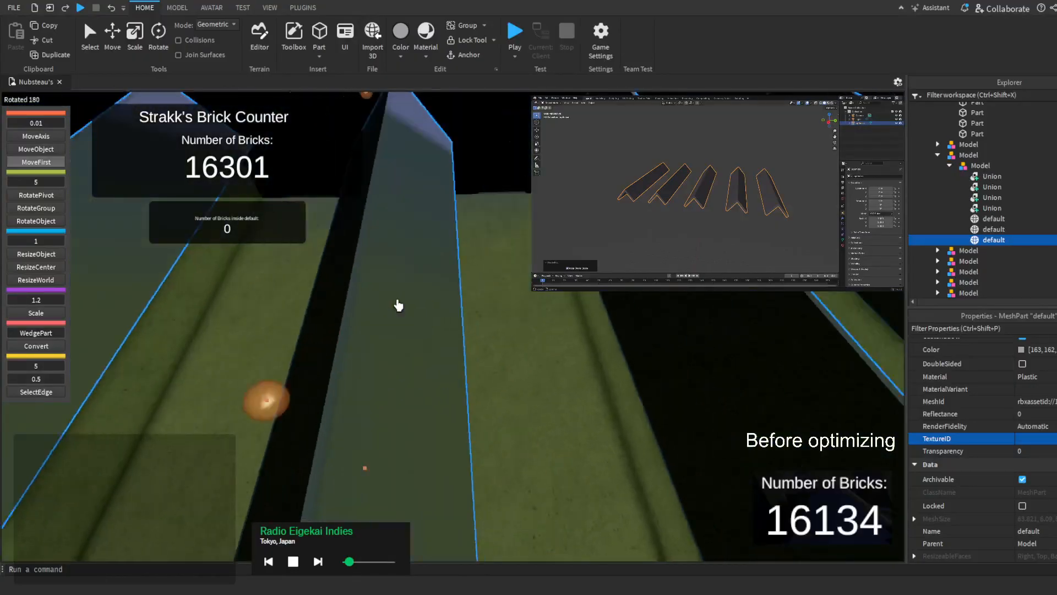
{"action": "scroll", "coordinate": [398, 304], "scroll_direction": "down", "scroll_amount": 5}
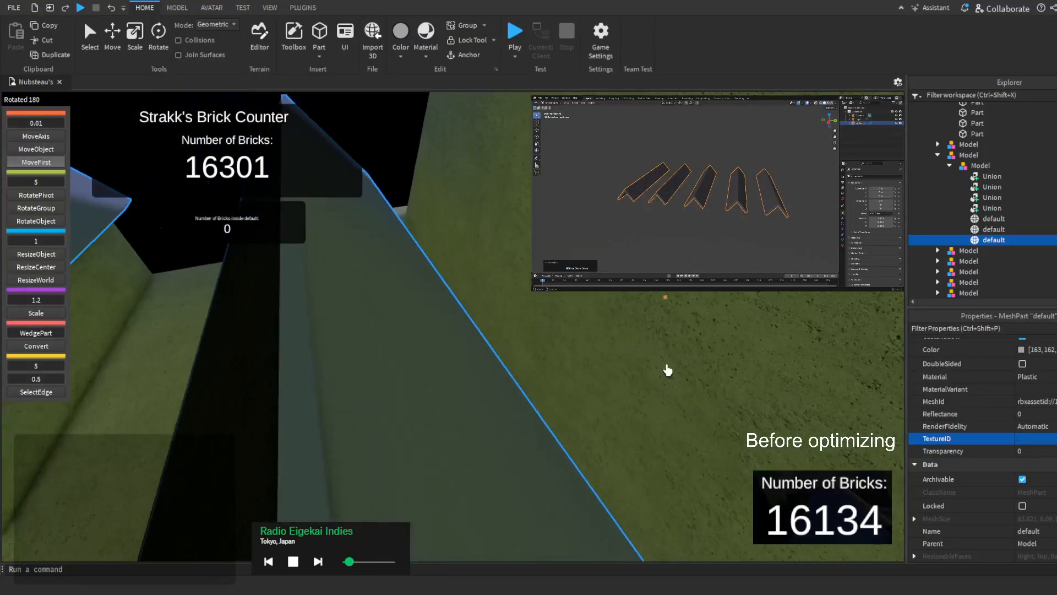
{"action": "left_click_drag", "start_coordinate": [665, 299], "coordinate": [663, 305]}
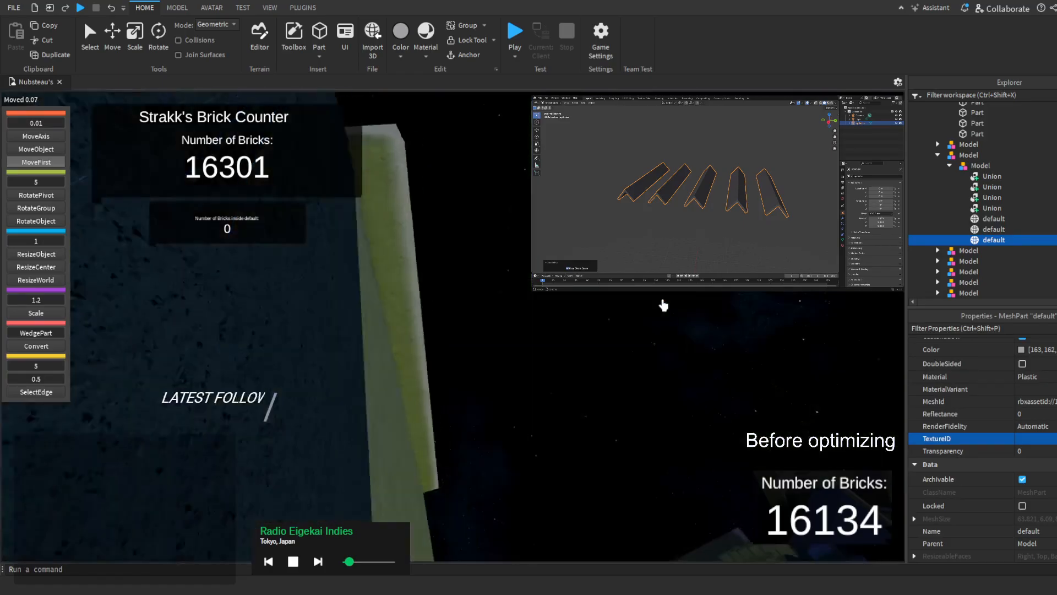
Fine-tune the combined roof mesh's alignment with further small moves of 0.02 and 0.01
{"action": "right_click_drag", "start_coordinate": [664, 306], "coordinate": [664, 305]}
{"action": "left_click_drag", "start_coordinate": [625, 314], "coordinate": [660, 316]}
{"action": "right_click_drag", "start_coordinate": [660, 316], "coordinate": [661, 316]}
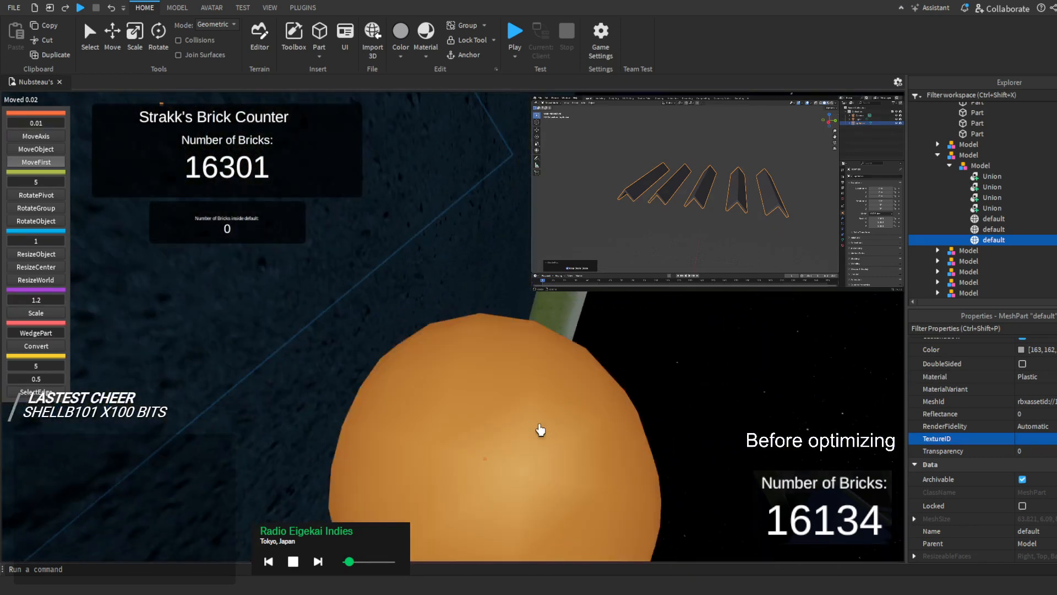
{"action": "left_click_drag", "start_coordinate": [540, 429], "coordinate": [543, 433]}
{"action": "right_click_drag", "start_coordinate": [543, 433], "coordinate": [543, 433]}
{"action": "left_click_drag", "start_coordinate": [529, 440], "coordinate": [534, 442]}
{"action": "right_click_drag", "start_coordinate": [534, 442], "coordinate": [534, 442]}
Set the move increment to 5 and raise the combined roof mesh by 30 along the axis, above the original roofs
{"action": "key", "text": "w"}
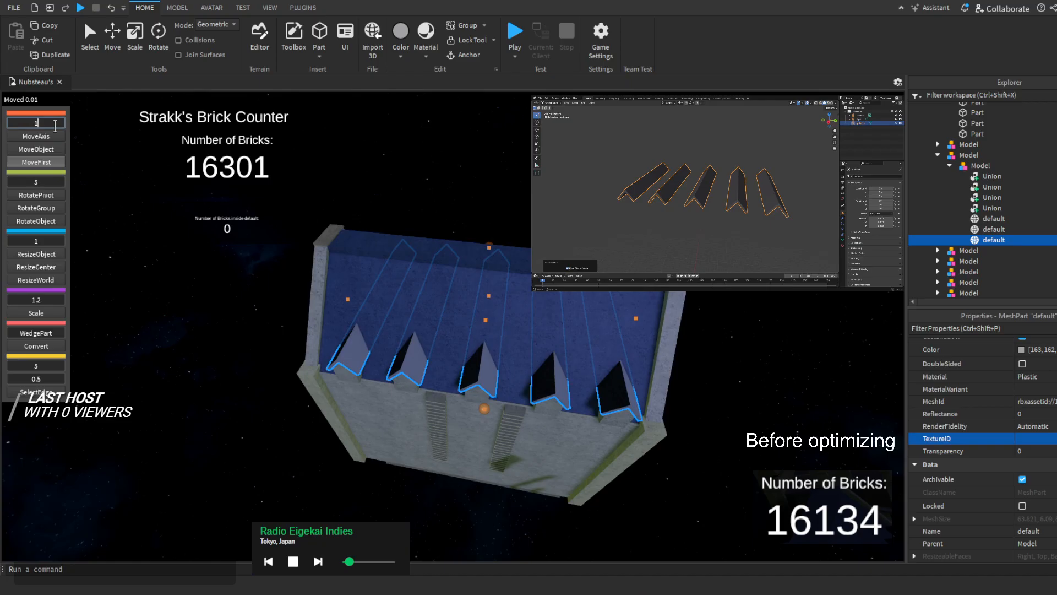
{"action": "left_click", "coordinate": [40, 134]}
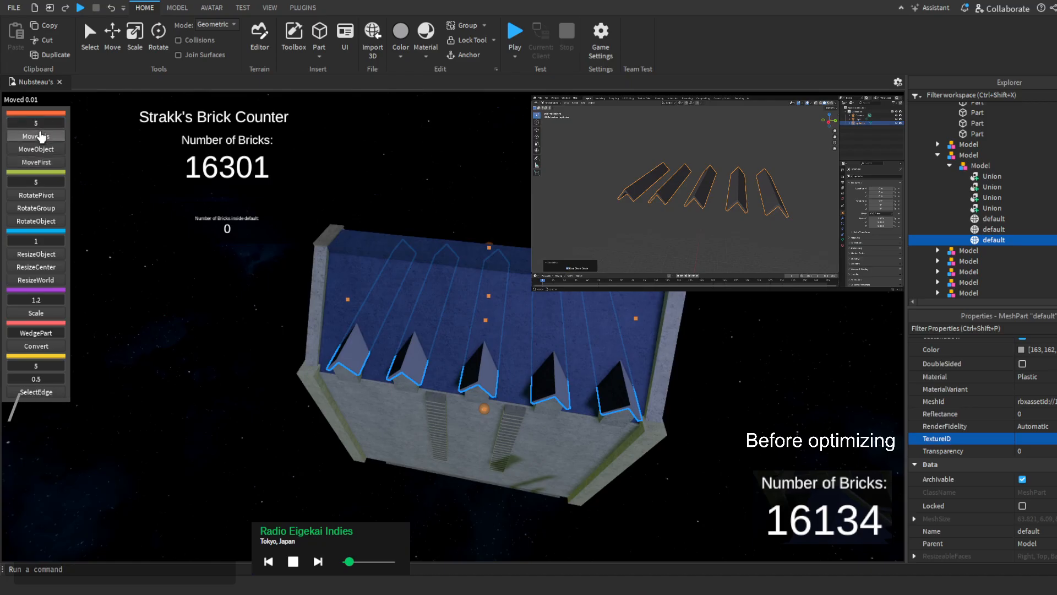
{"action": "key", "text": "d"}
{"action": "left_click_drag", "start_coordinate": [460, 303], "coordinate": [473, 204]}
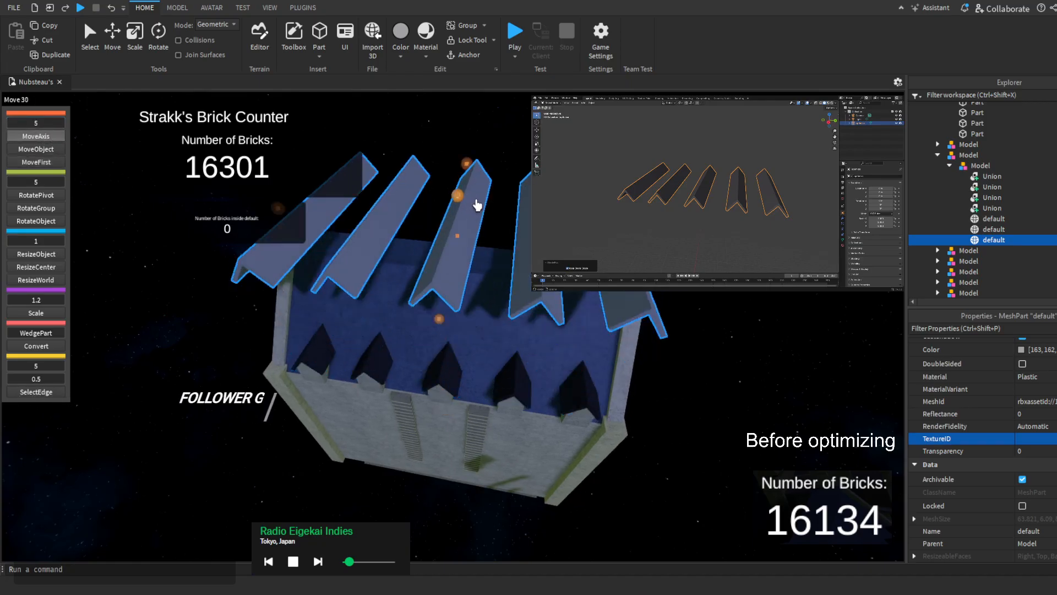
Copy the original roof union's color 99, 95, 98 onto the combined roof mesh and set its material to Concrete
{"action": "left_click", "coordinate": [1049, 209]}
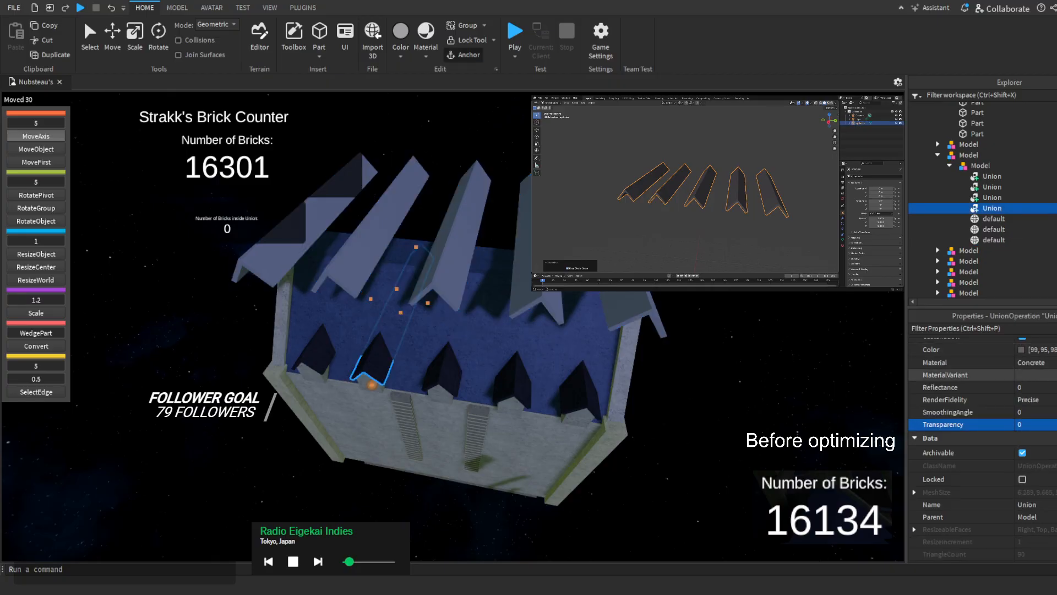
{"action": "left_click", "coordinate": [1046, 348]}
{"action": "left_click", "coordinate": [1028, 239]}
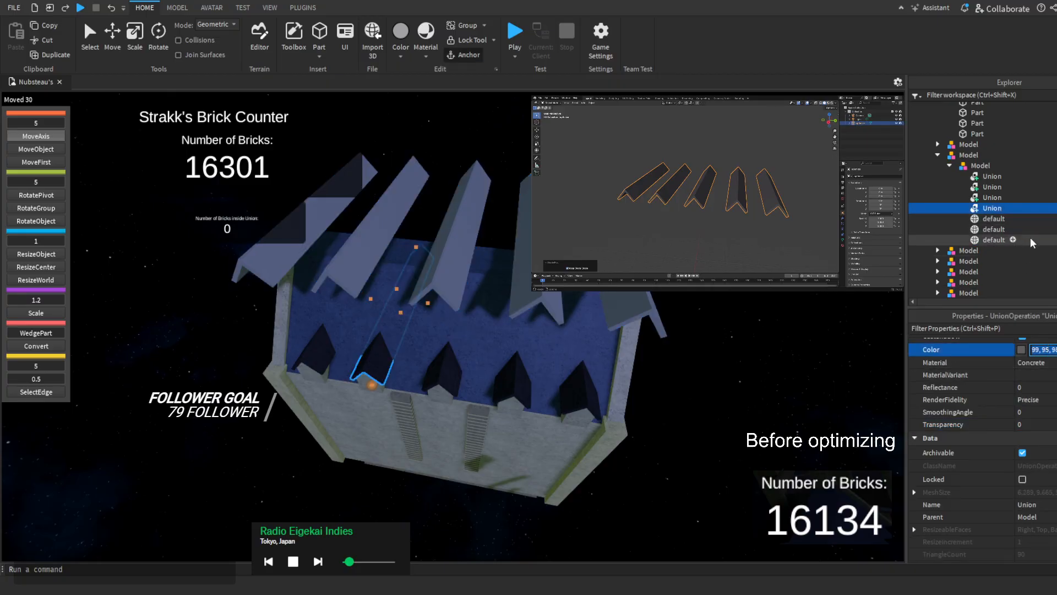
{"action": "left_click", "coordinate": [1049, 349]}
{"action": "type", "text": "99, 95, 98"}
{"action": "left_click", "coordinate": [1047, 378]}
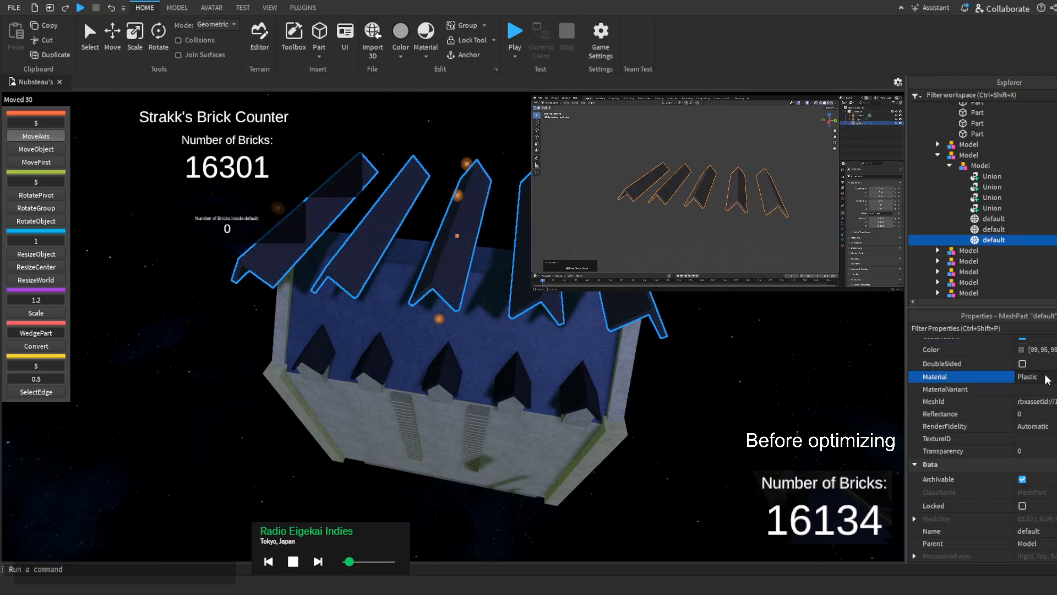
{"action": "left_click", "coordinate": [1034, 460]}
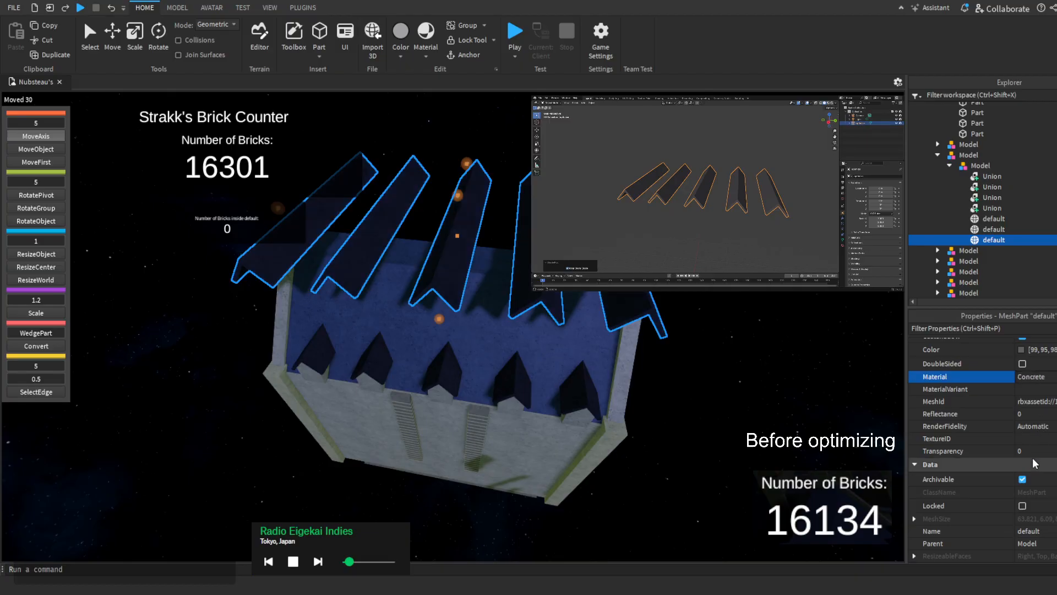
Delete the four original roof unions and the leftover single roof mesh, and lower the combined roof mesh by 30 back onto the dormers
{"action": "left_click_drag", "start_coordinate": [1031, 180], "coordinate": [1019, 209]}
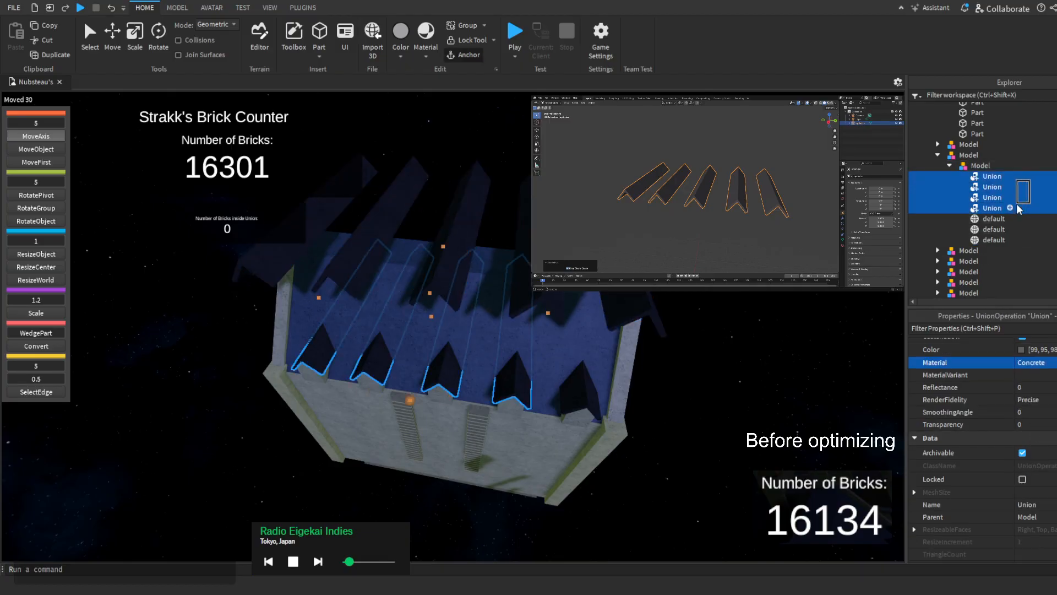
{"action": "key", "text": "Delete"}
{"action": "left_click", "coordinate": [1028, 198]}
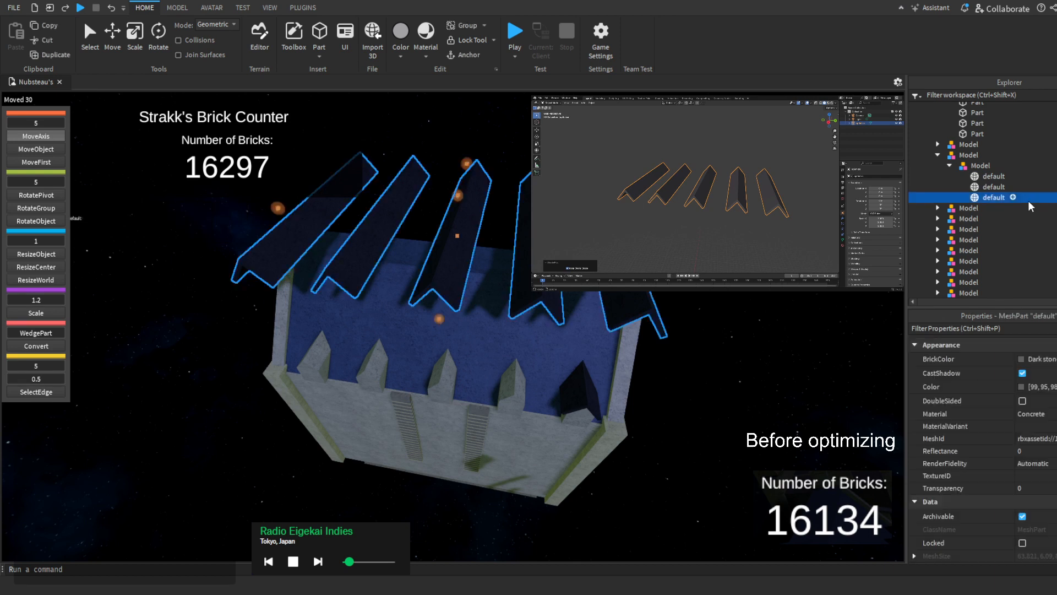
{"action": "key", "text": "Delete"}
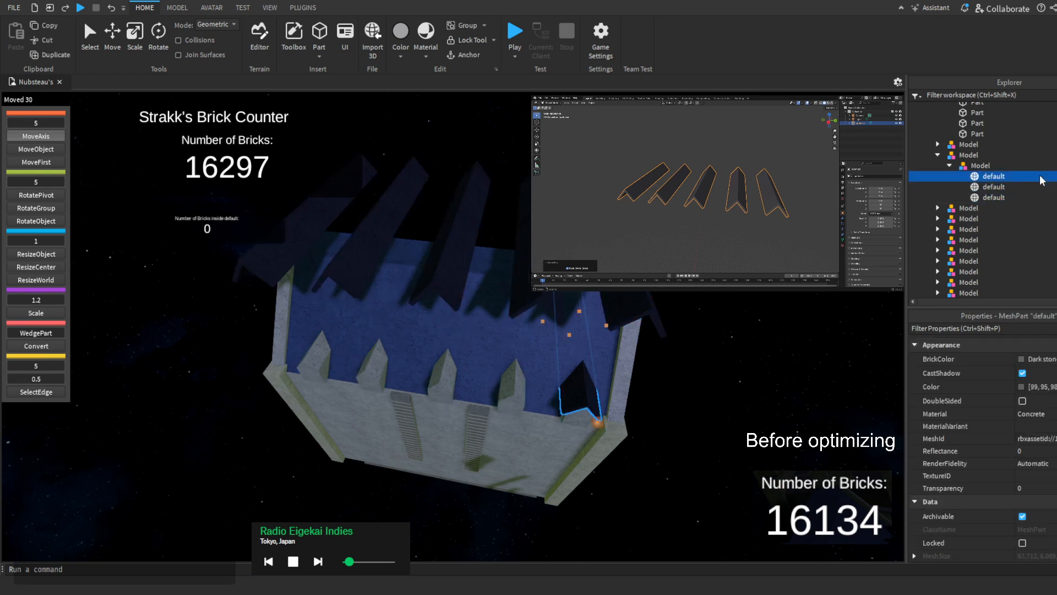
{"action": "left_click", "coordinate": [1024, 186]}
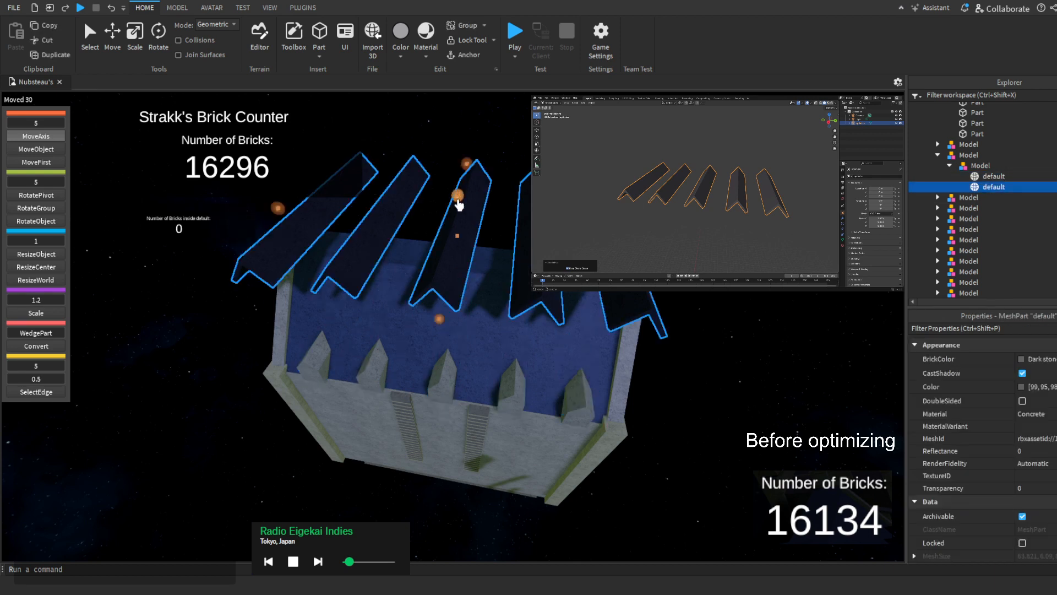
{"action": "left_click_drag", "start_coordinate": [458, 204], "coordinate": [488, 304]}
Ungroup the nested models of the floating trim beams so that their unions sit directly in the parent model
{"action": "right_click_drag", "start_coordinate": [502, 297], "coordinate": [502, 321]}
{"action": "left_click", "coordinate": [501, 290]}
{"action": "key", "text": "s"}
{"action": "key", "text": "w"}
{"action": "key", "text": "s"}
{"action": "key", "text": "w"}
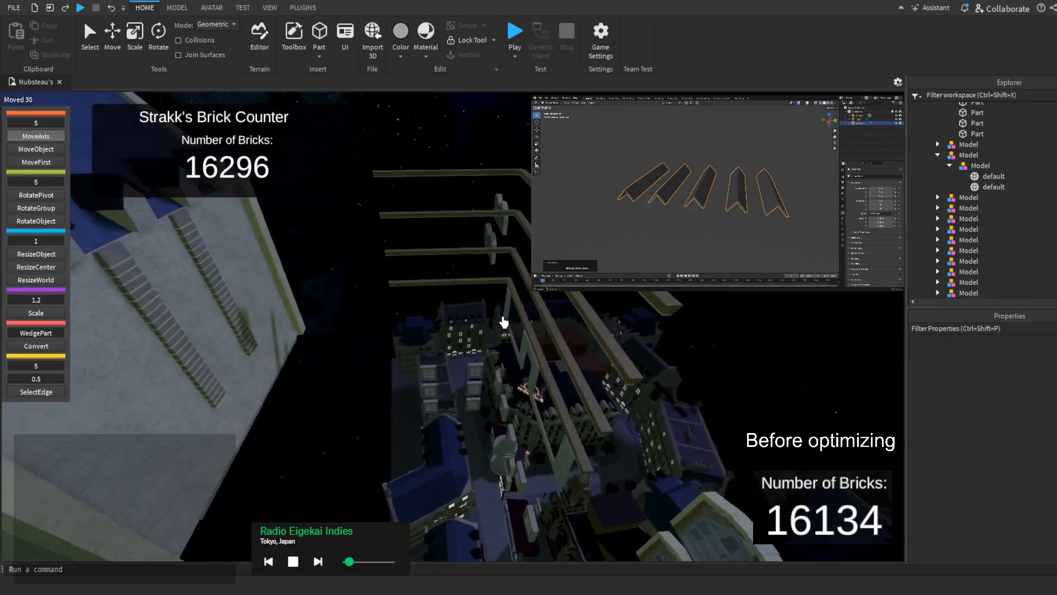
{"action": "key", "text": "d"}
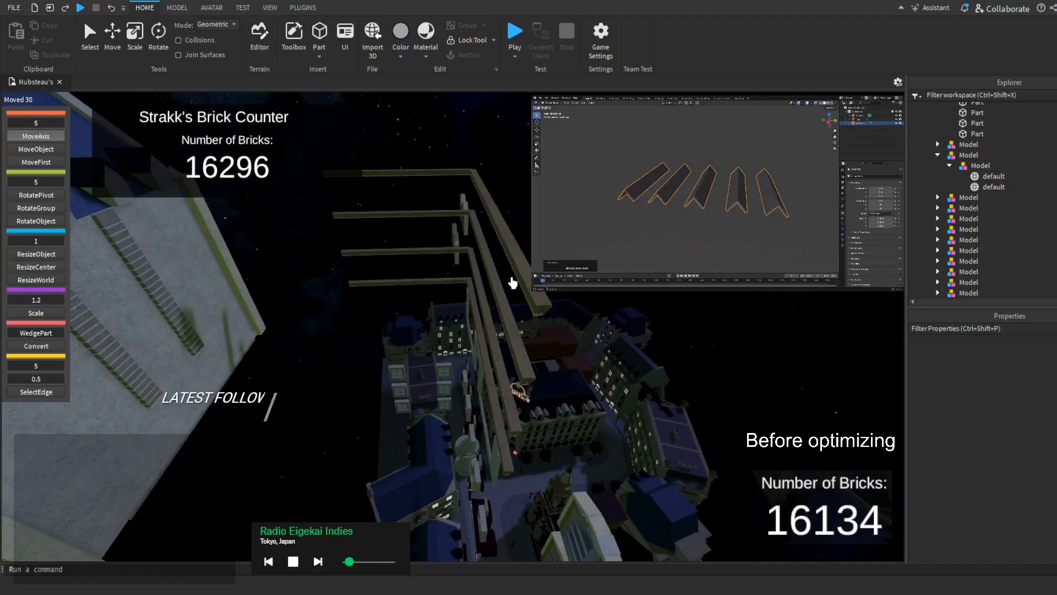
{"action": "key", "text": "s"}
{"action": "key", "text": "a"}
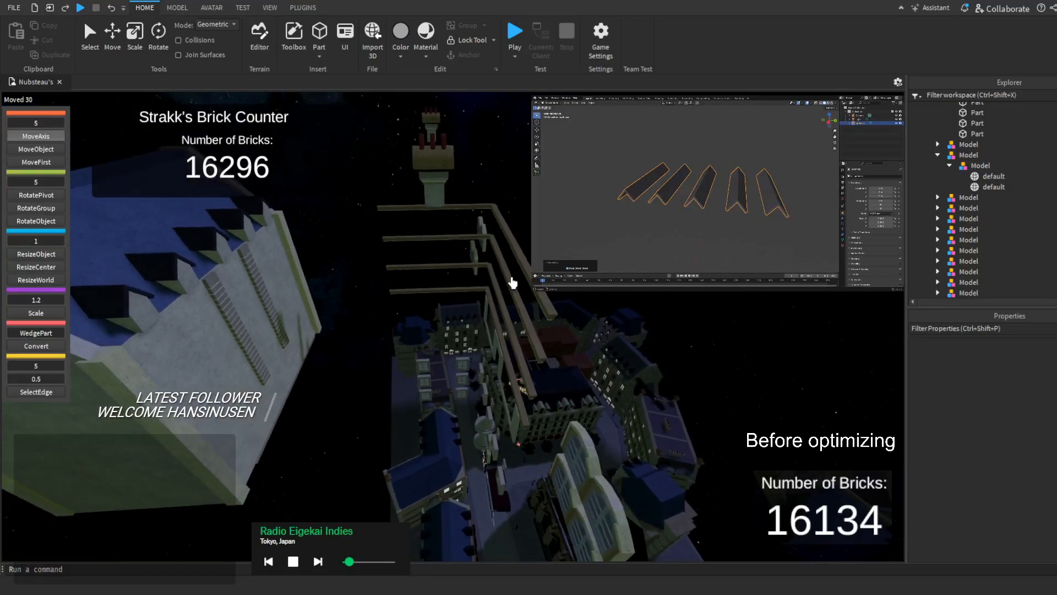
{"action": "key", "text": "w"}
{"action": "key", "text": "d"}
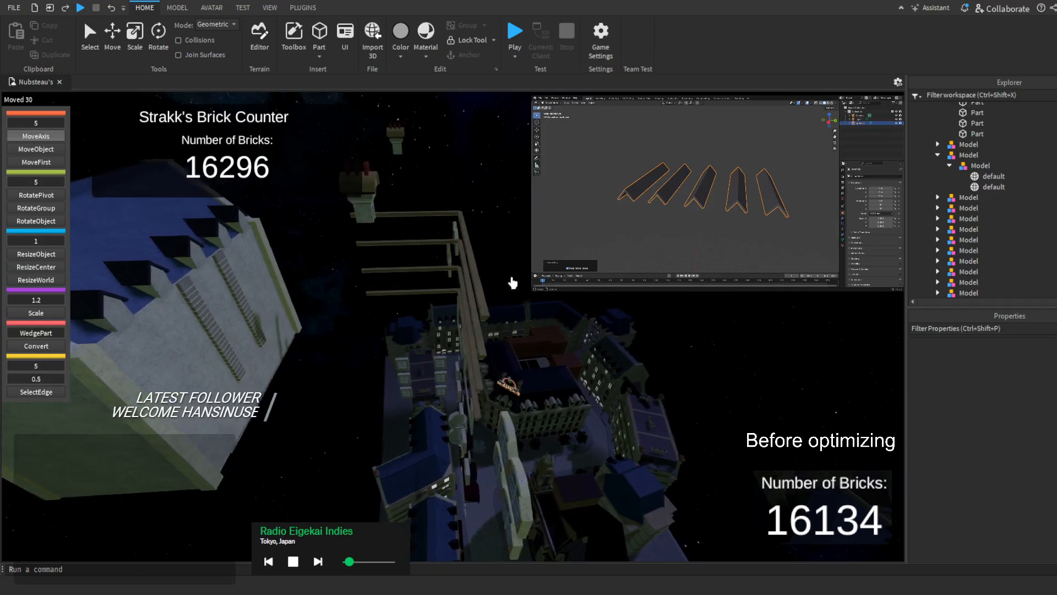
{"action": "key", "text": "d"}
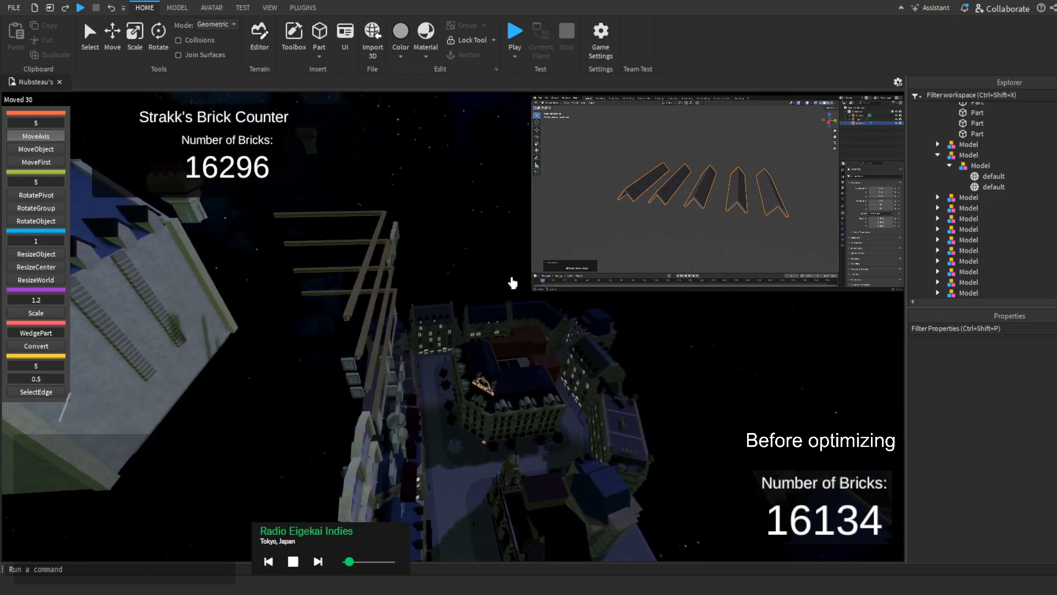
{"action": "key", "text": "a"}
{"action": "key", "text": "w"}
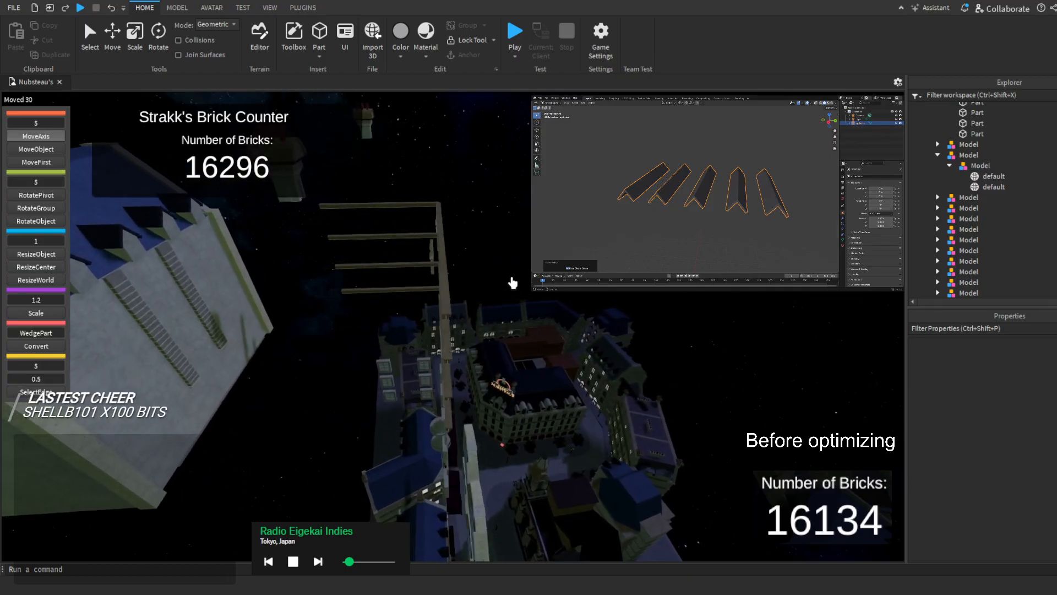
{"action": "key", "text": "w"}
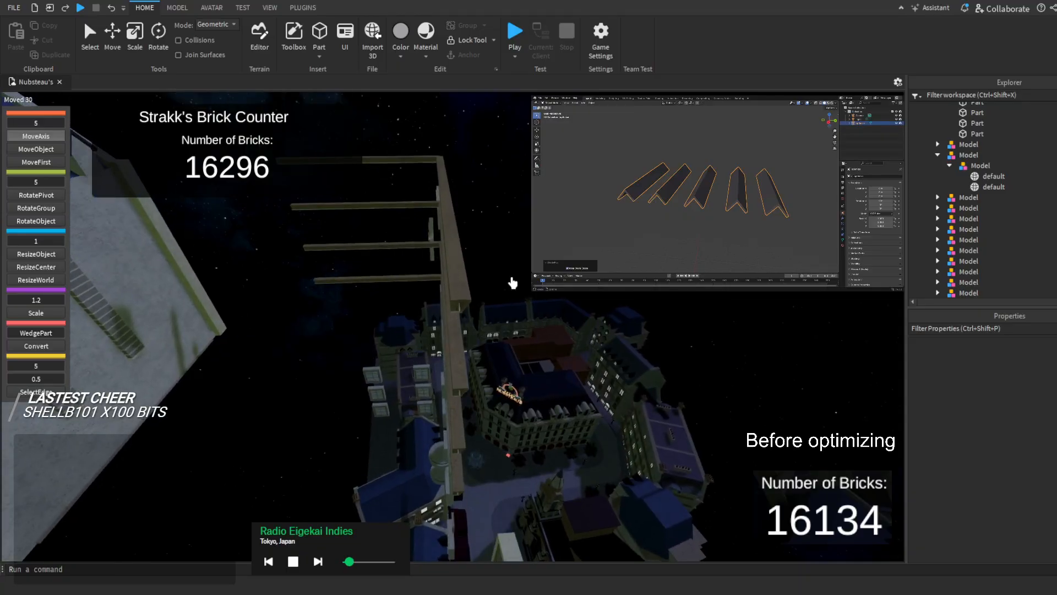
{"action": "key", "text": "w"}
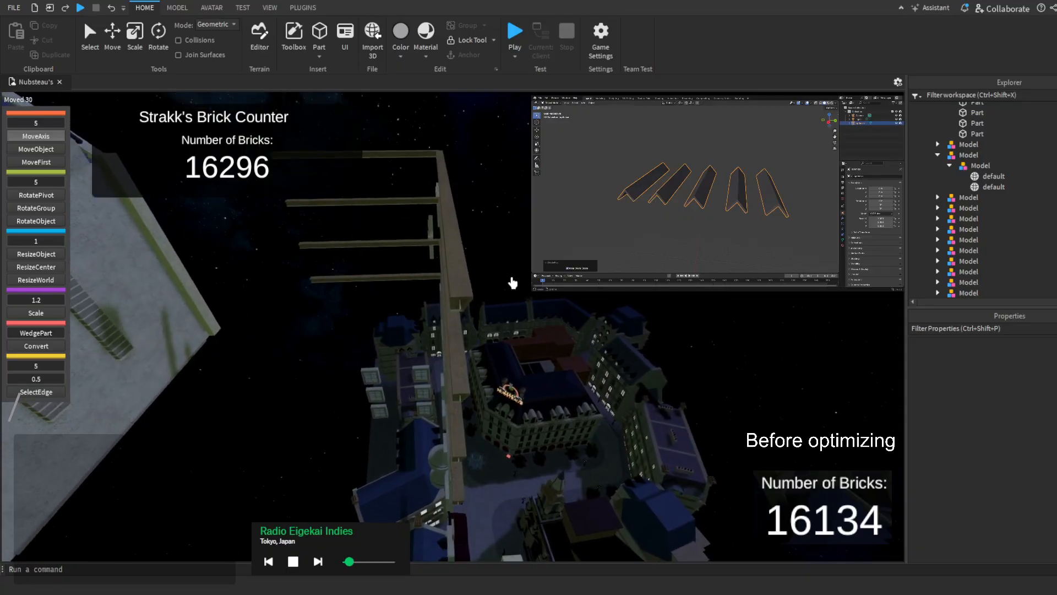
{"action": "key", "text": "w"}
{"action": "double_click", "coordinate": [516, 326]}
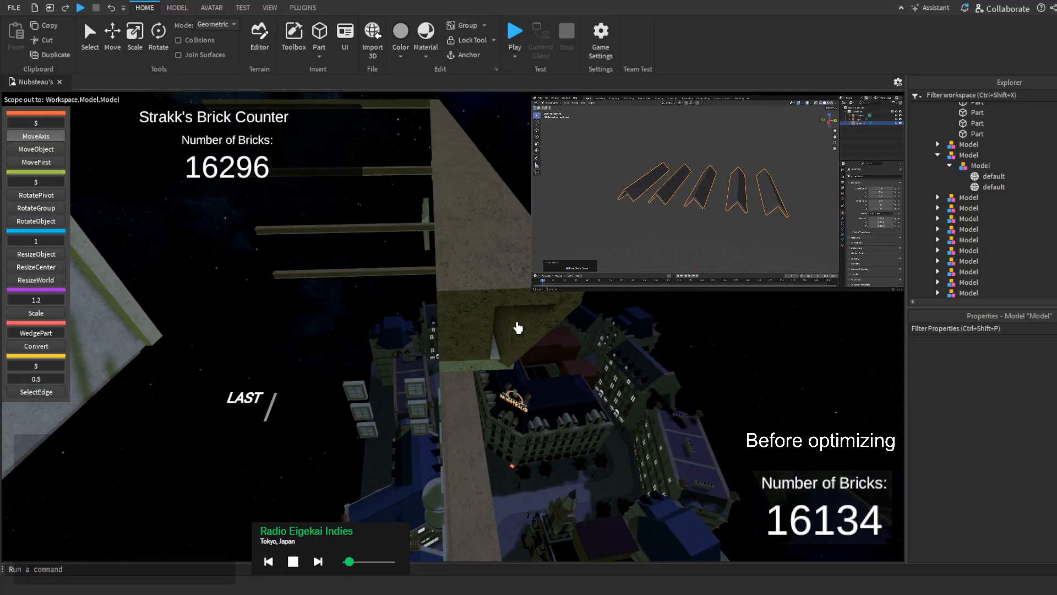
{"action": "double_click", "coordinate": [517, 327]}
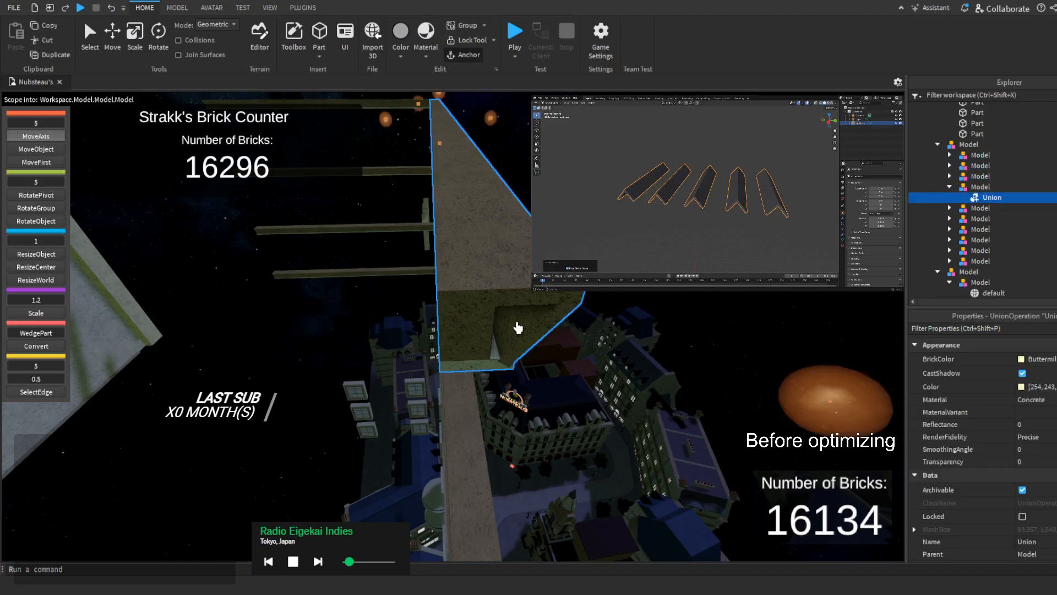
{"action": "left_click", "coordinate": [1022, 146]}
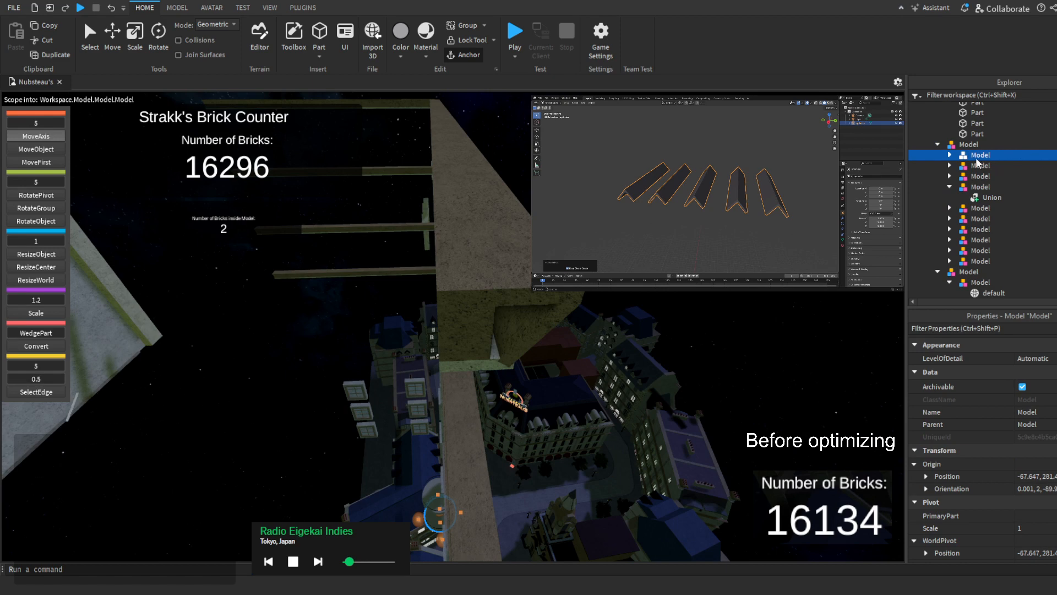
{"action": "left_click_drag", "start_coordinate": [1054, 155], "coordinate": [1005, 254]}
{"action": "right_click_drag", "start_coordinate": [441, 301], "coordinate": [441, 300]}
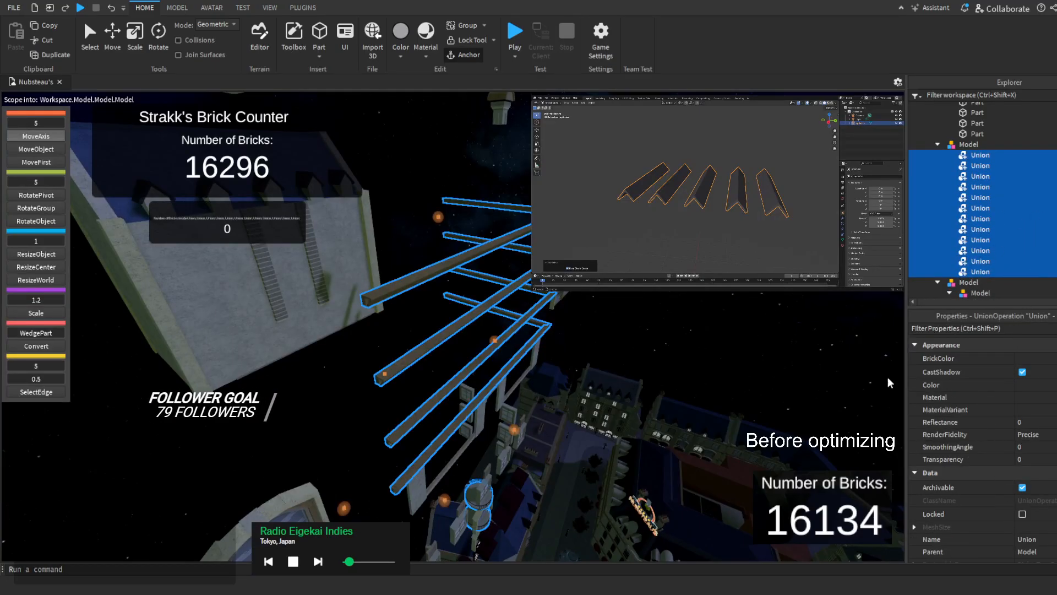
Separate all the selected trim unions into their individual parts
{"action": "left_click", "coordinate": [177, 7]}
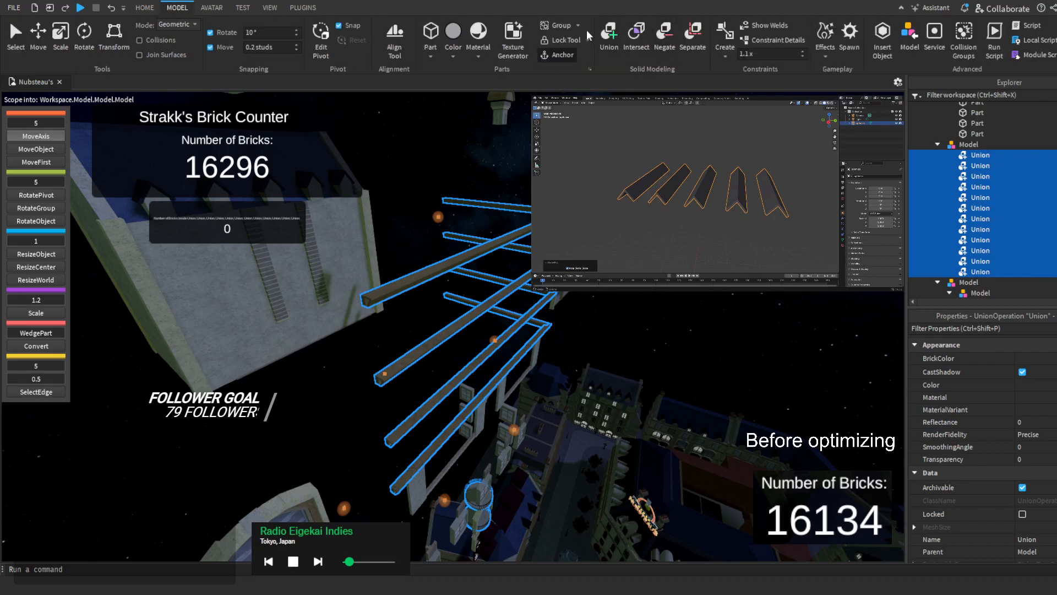
{"action": "right_click_drag", "start_coordinate": [452, 330], "coordinate": [517, 333]}
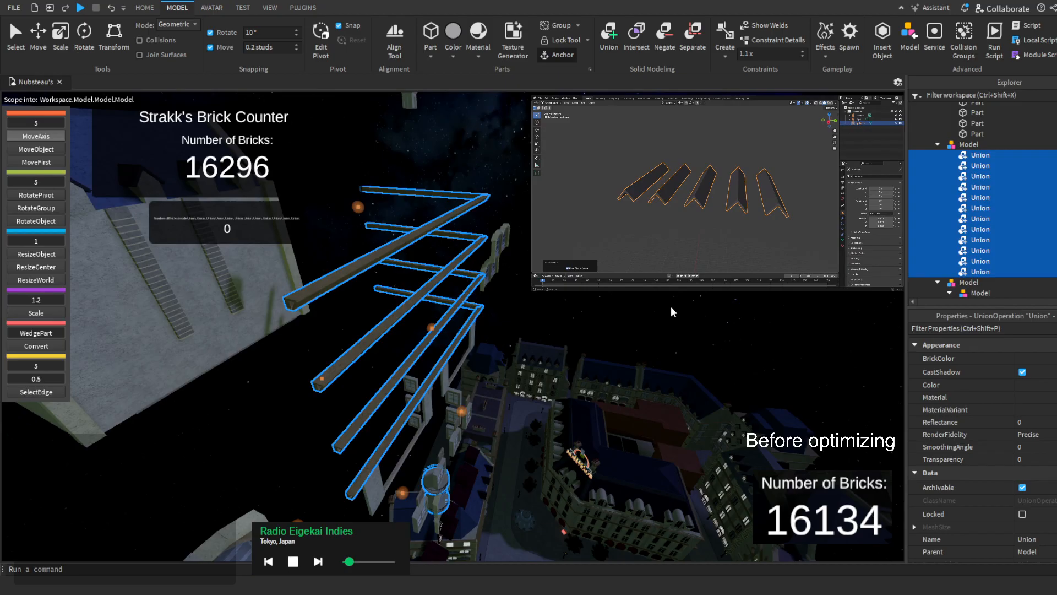
{"action": "right_click_drag", "start_coordinate": [672, 288], "coordinate": [641, 287]}
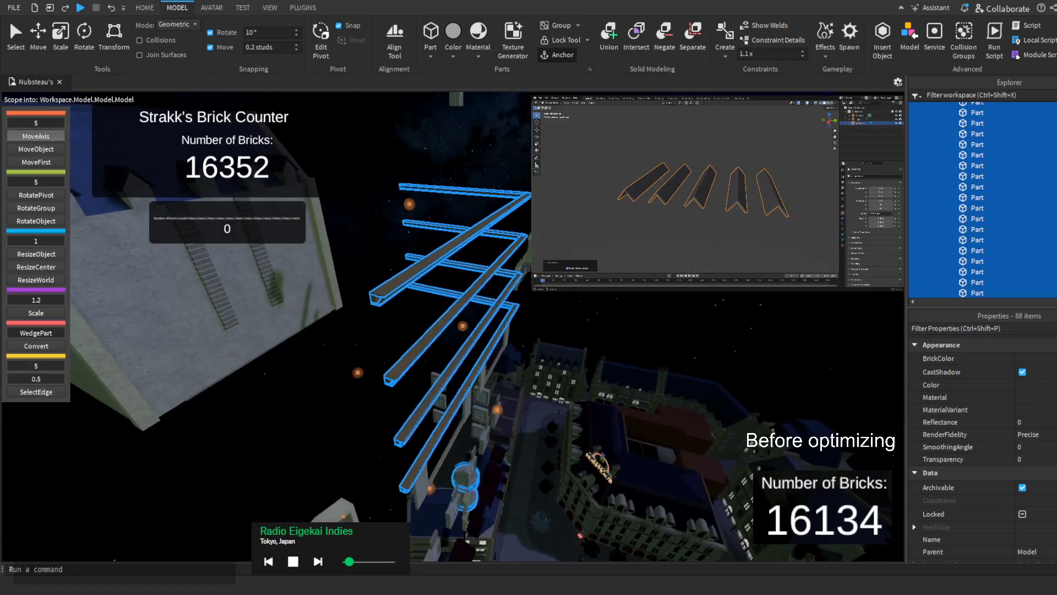
Restore the selection of all the separated trim parts, unlock them, and clear the selection
{"action": "key", "text": "a"}
{"action": "right_click_drag", "start_coordinate": [447, 309], "coordinate": [430, 242]}
{"action": "left_click", "coordinate": [510, 265]}
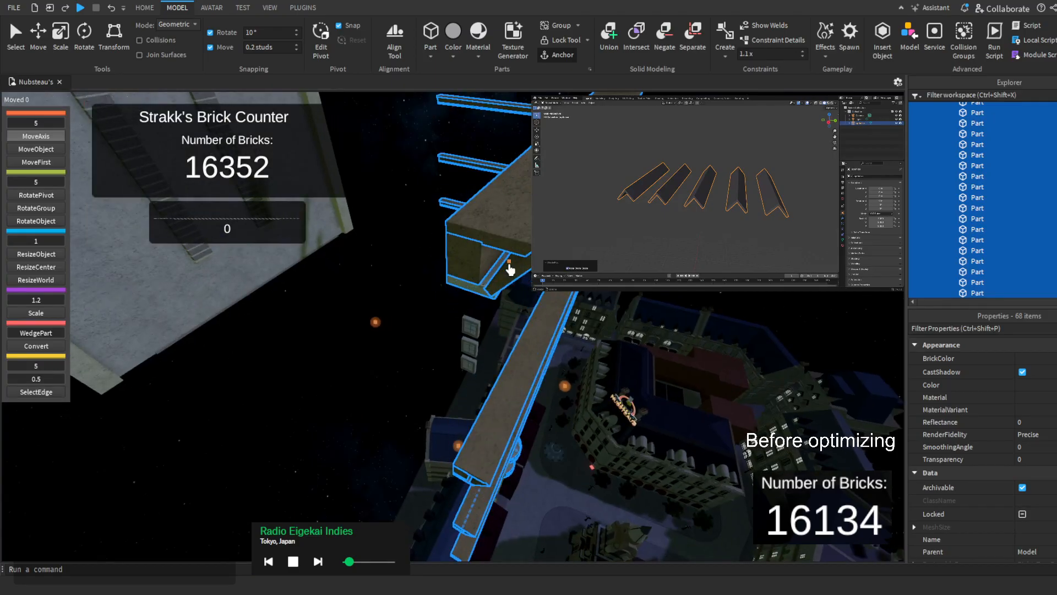
{"action": "left_click", "coordinate": [525, 269]}
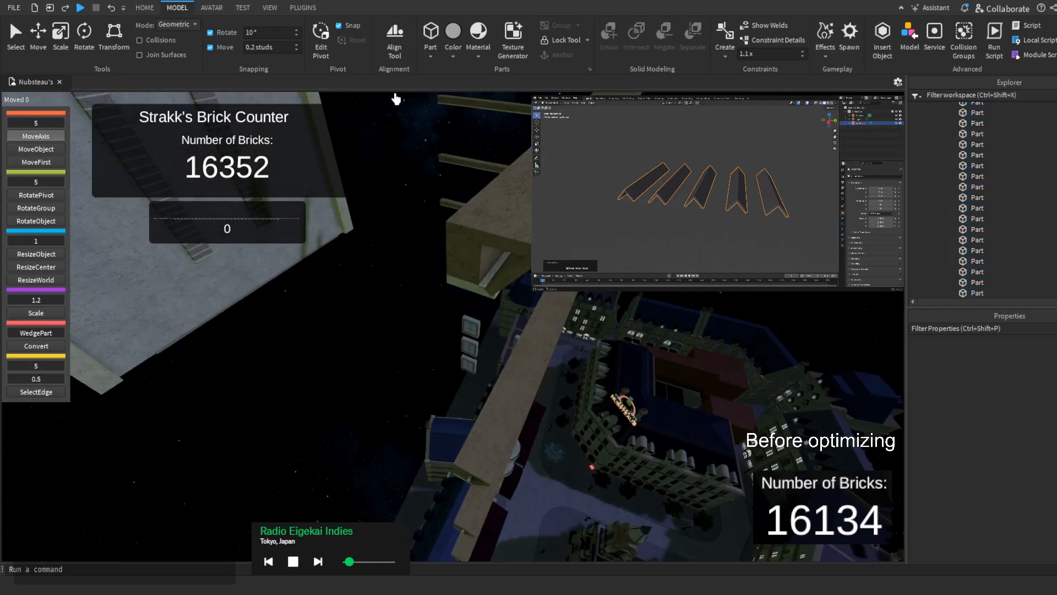
{"action": "left_click", "coordinate": [303, 8]}
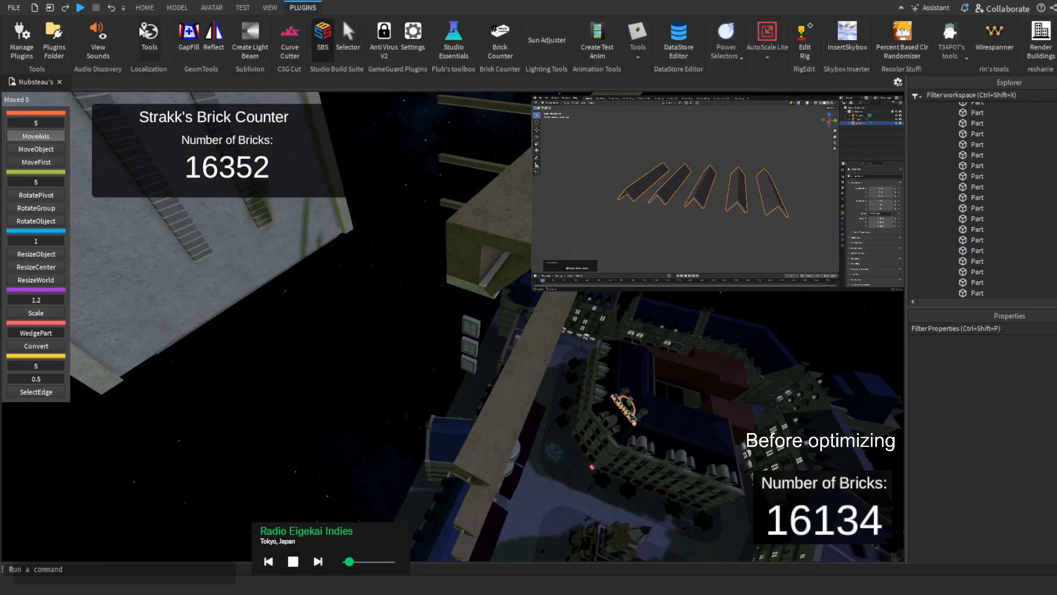
{"action": "left_click", "coordinate": [110, 7]}
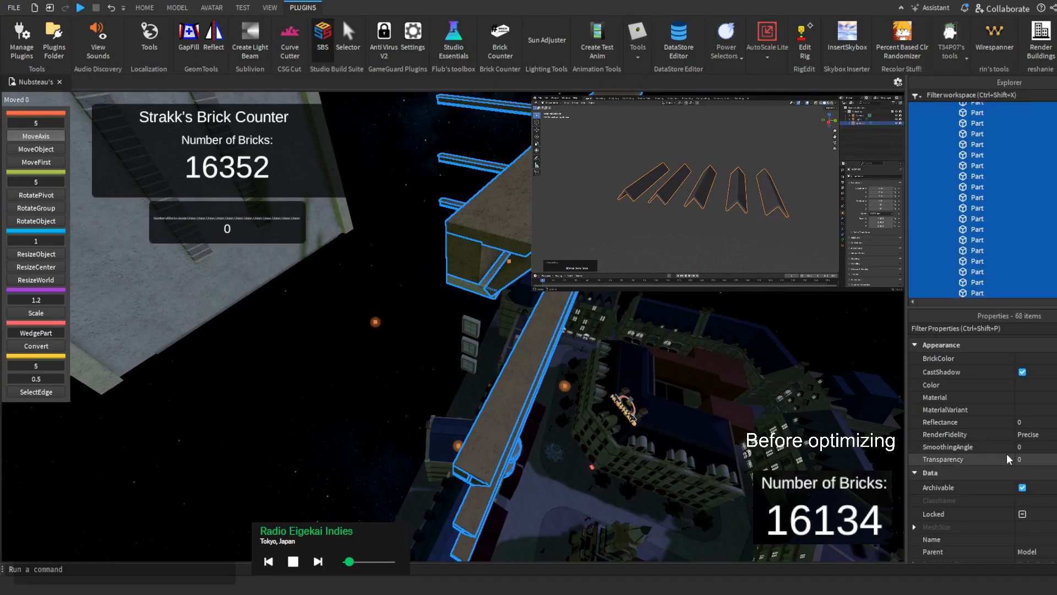
{"action": "left_click", "coordinate": [1021, 514]}
{"action": "scroll", "coordinate": [602, 402], "scroll_direction": "up", "scroll_amount": 5}
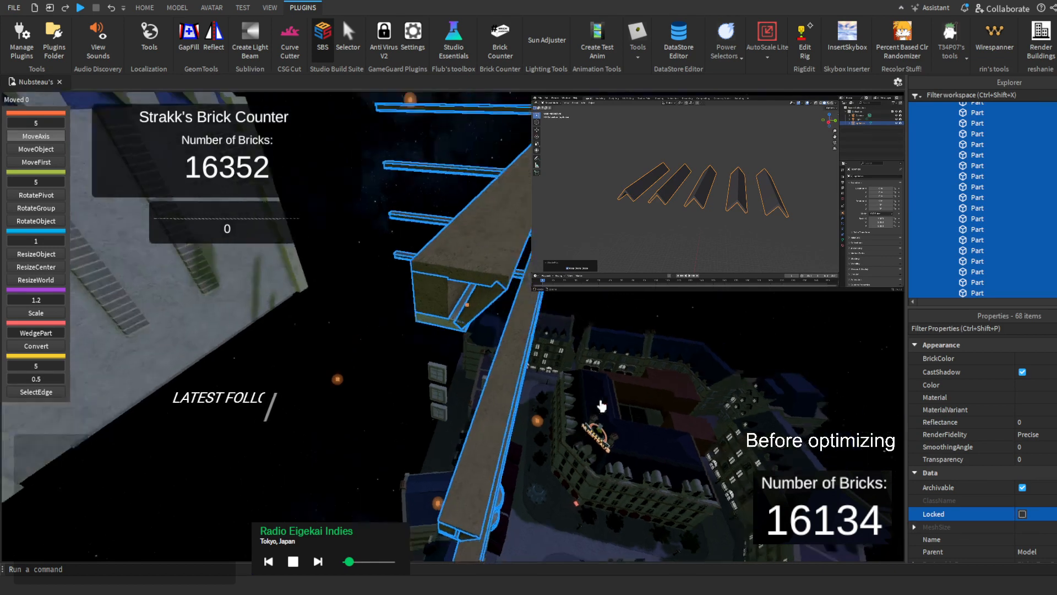
{"action": "left_click", "coordinate": [490, 314]}
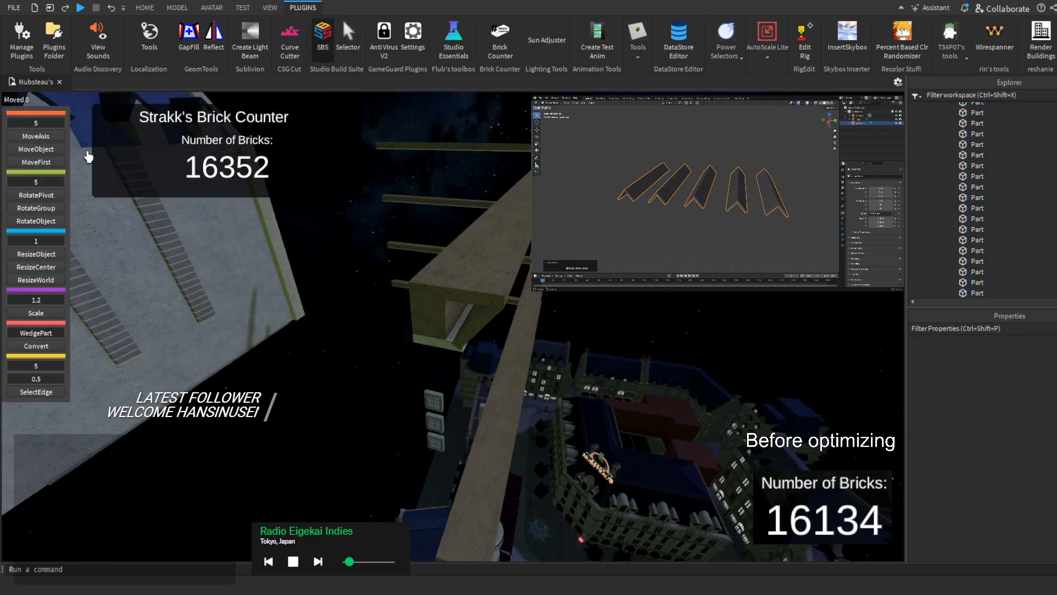
Select the matching side part on four trim beams, set the object resize increment to 0.5, and resize those parts together by 0.5
{"action": "left_click", "coordinate": [432, 317]}
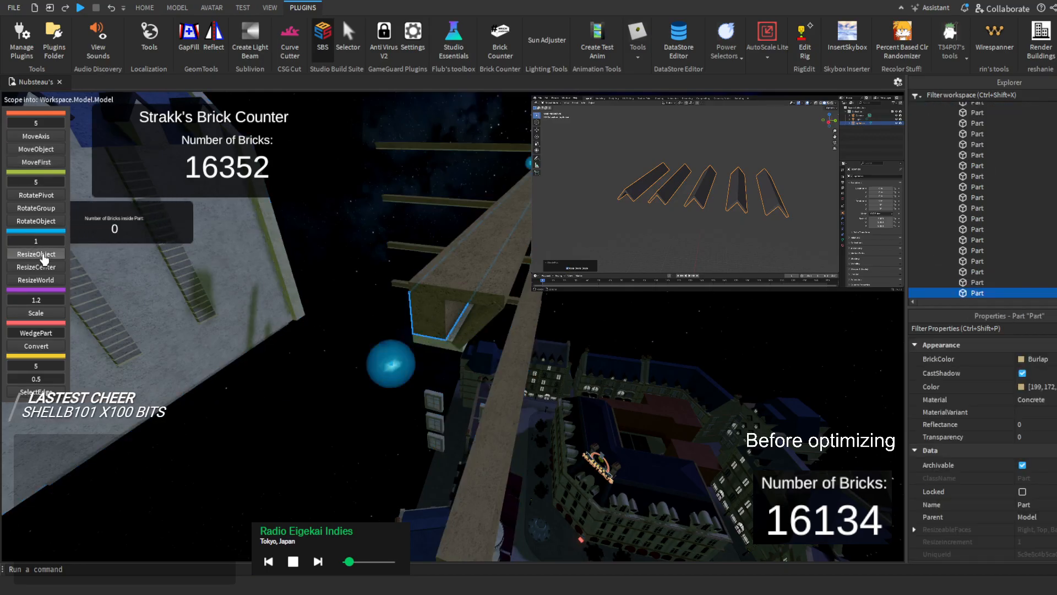
{"action": "right_click_drag", "start_coordinate": [344, 281], "coordinate": [344, 281]}
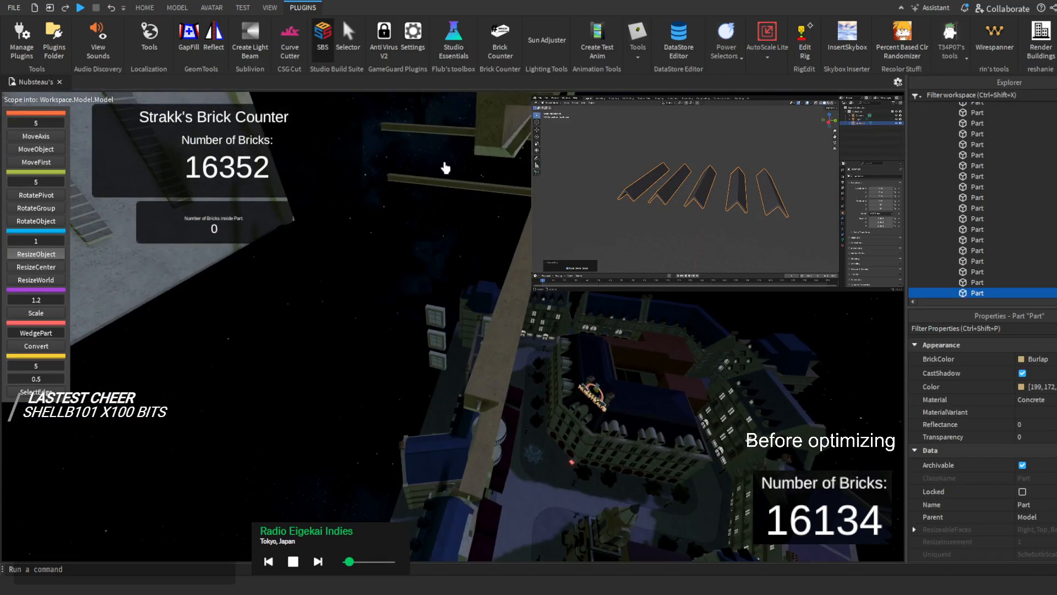
{"action": "mouse_move", "coordinate": [474, 319]}
{"action": "right_mouse_down"}
{"action": "mouse_move", "coordinate": [456, 311]}
{"action": "mouse_move", "coordinate": [472, 319]}
{"action": "right_mouse_up"}
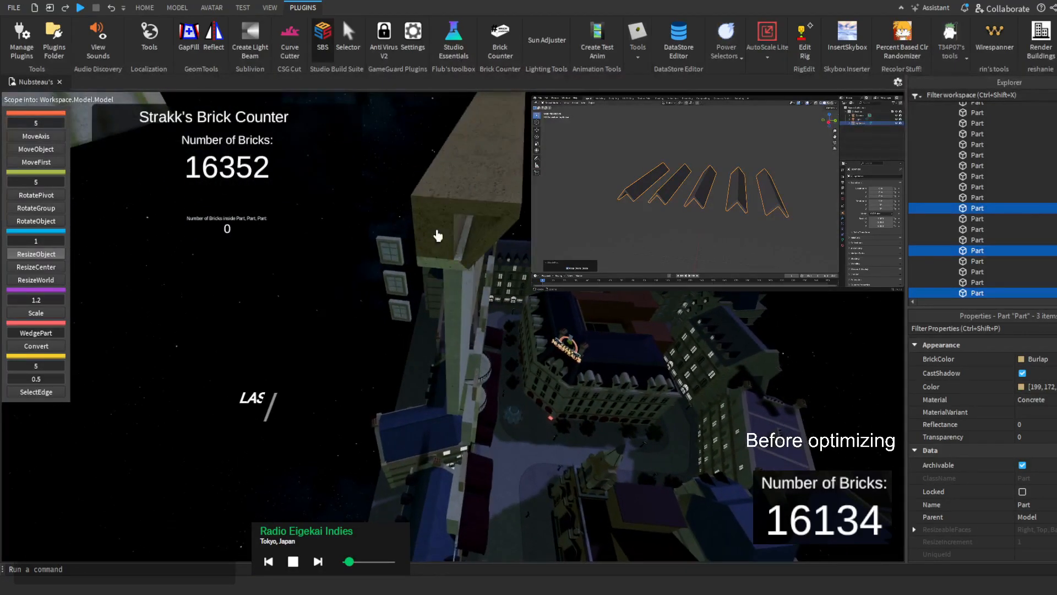
{"action": "left_click", "coordinate": [438, 234], "text": "shift"}
{"action": "right_click_drag", "start_coordinate": [438, 235], "coordinate": [436, 219]}
{"action": "key", "text": "w"}
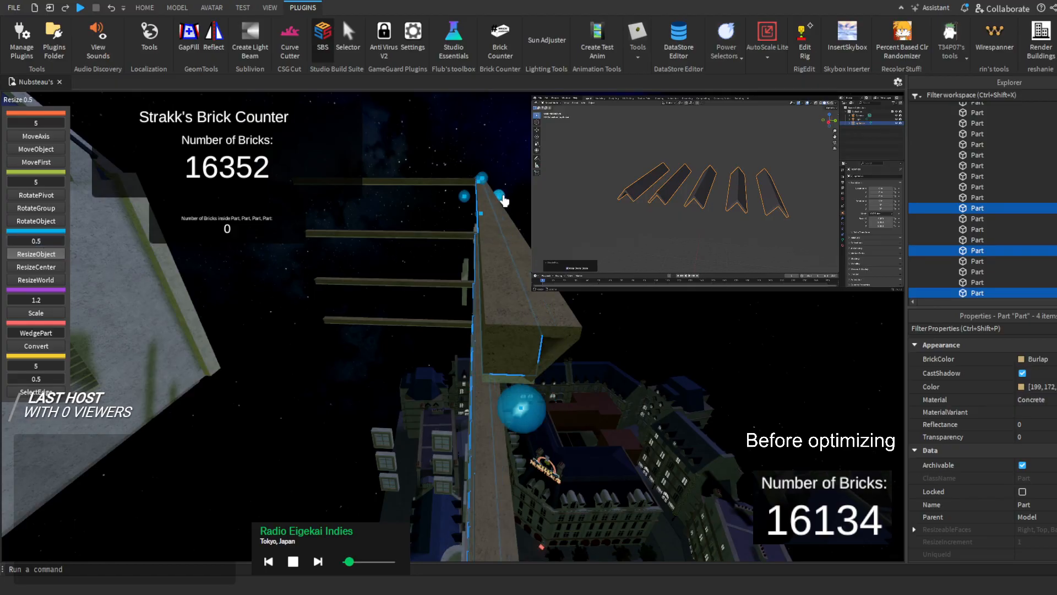
{"action": "key", "text": "w"}
{"action": "right_click_drag", "start_coordinate": [504, 201], "coordinate": [504, 201]}
Continue to the opposite side of the trim beam and resize its end part by 0.5
{"action": "key", "text": "w"}
{"action": "right_click_drag", "start_coordinate": [448, 247], "coordinate": [449, 247]}
{"action": "key", "text": "w"}
{"action": "key", "text": "s"}
{"action": "right_click_drag", "start_coordinate": [439, 196], "coordinate": [440, 196]}
{"action": "key", "text": "w"}
{"action": "right_click_drag", "start_coordinate": [449, 248], "coordinate": [448, 248]}
{"action": "left_click", "coordinate": [396, 261]}
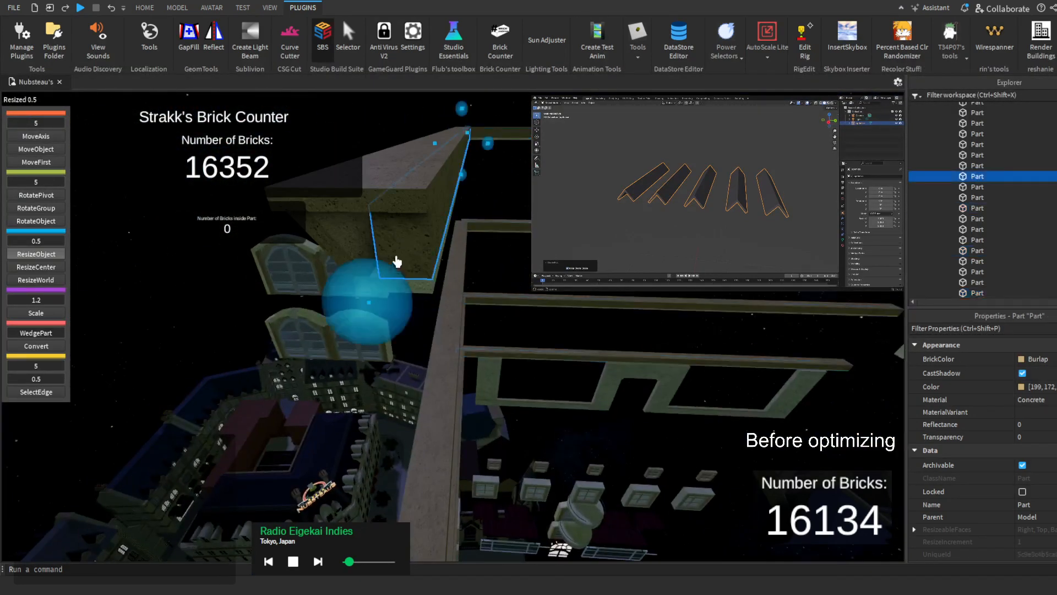
Try resizing another side part of the trim beam by 0.5 and undo that resize
{"action": "key", "text": "a"}
{"action": "key", "text": "e"}
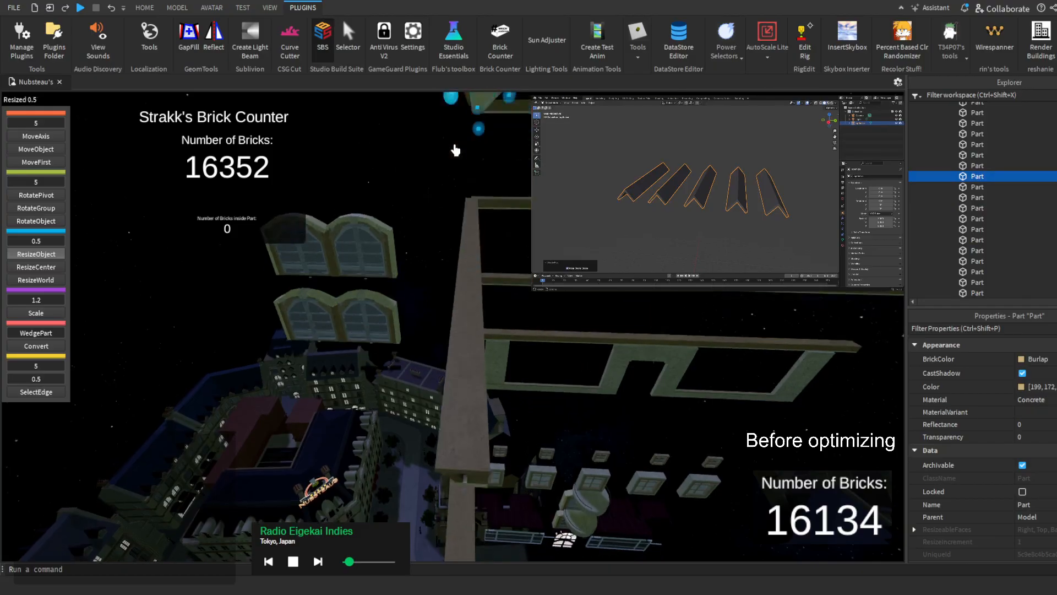
{"action": "left_click", "coordinate": [485, 144]}
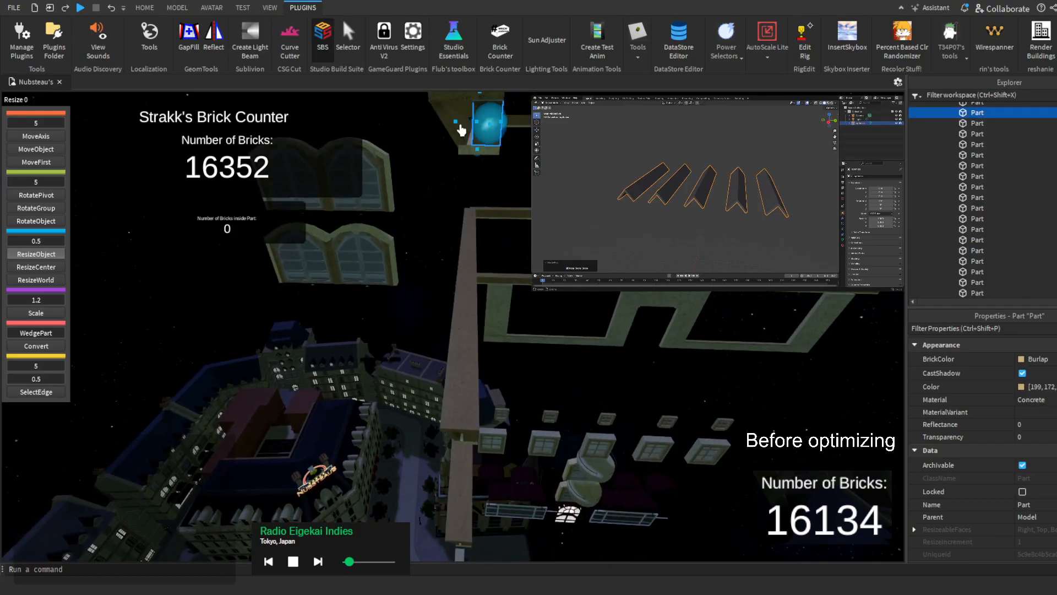
{"action": "left_click_drag", "start_coordinate": [458, 130], "coordinate": [491, 218]}
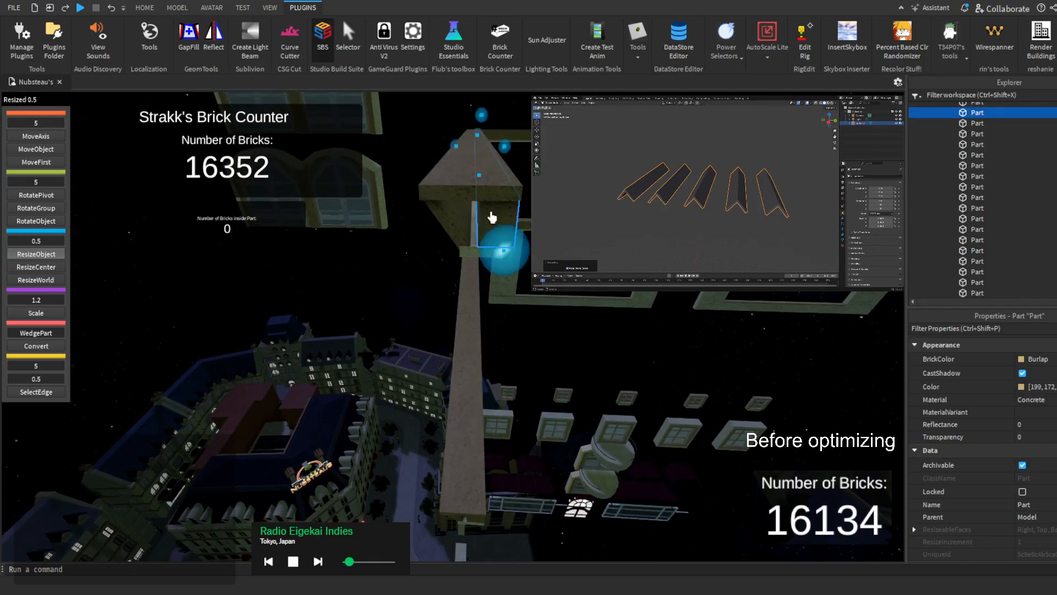
{"action": "key", "text": "ctrl+z"}
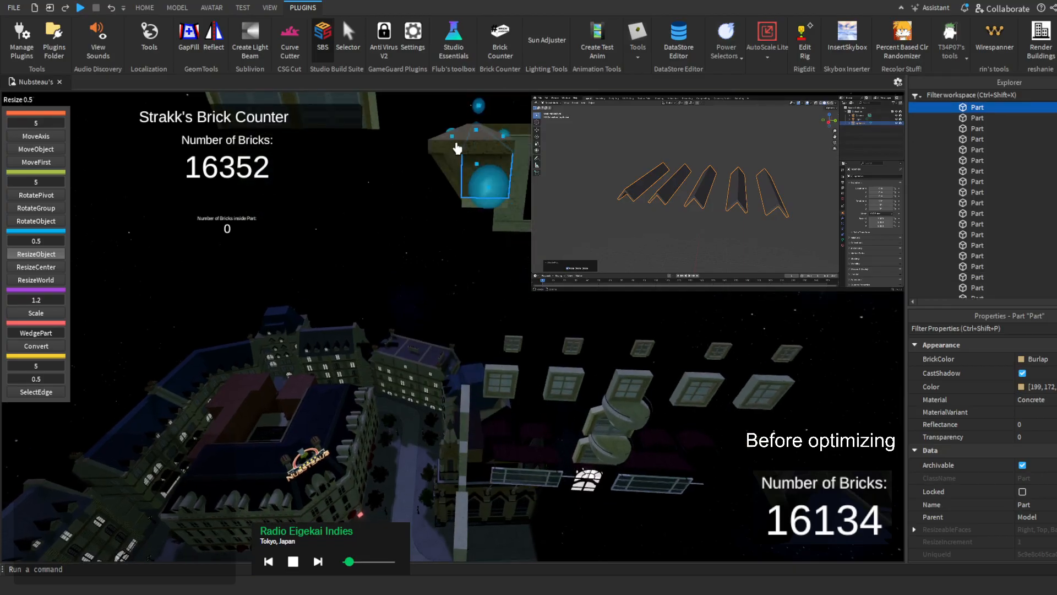
Select the sloped side part at the trim beam's end and resize it by 0.5
{"action": "key", "text": "e"}
{"action": "right_click_drag", "start_coordinate": [457, 149], "coordinate": [458, 148]}
{"action": "key", "text": "w"}
{"action": "key", "text": "s"}
{"action": "key", "text": "w"}
{"action": "left_click", "coordinate": [402, 321]}
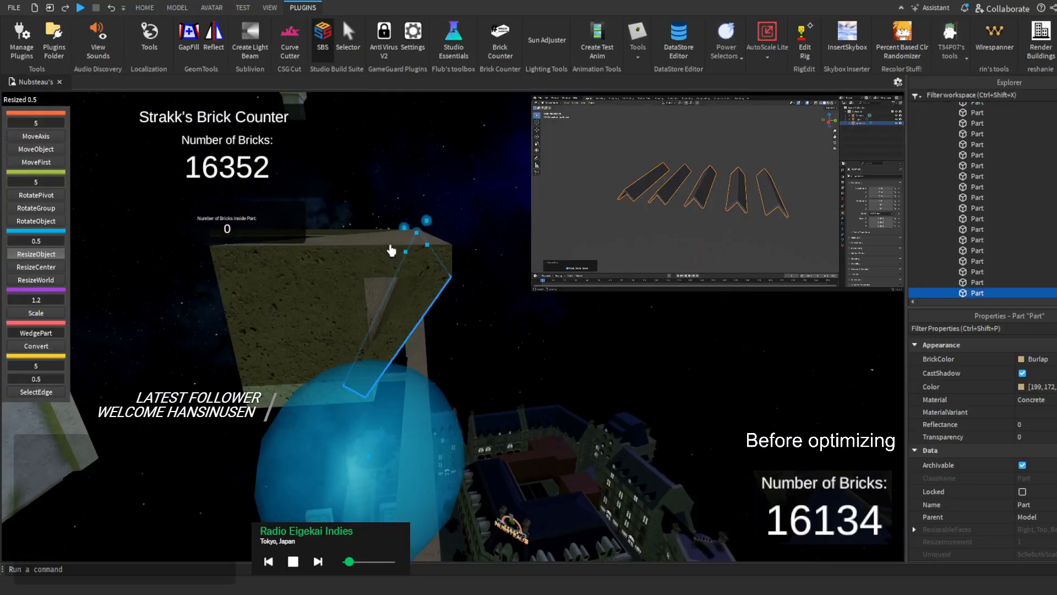
{"action": "left_click_drag", "start_coordinate": [404, 237], "coordinate": [401, 237]}
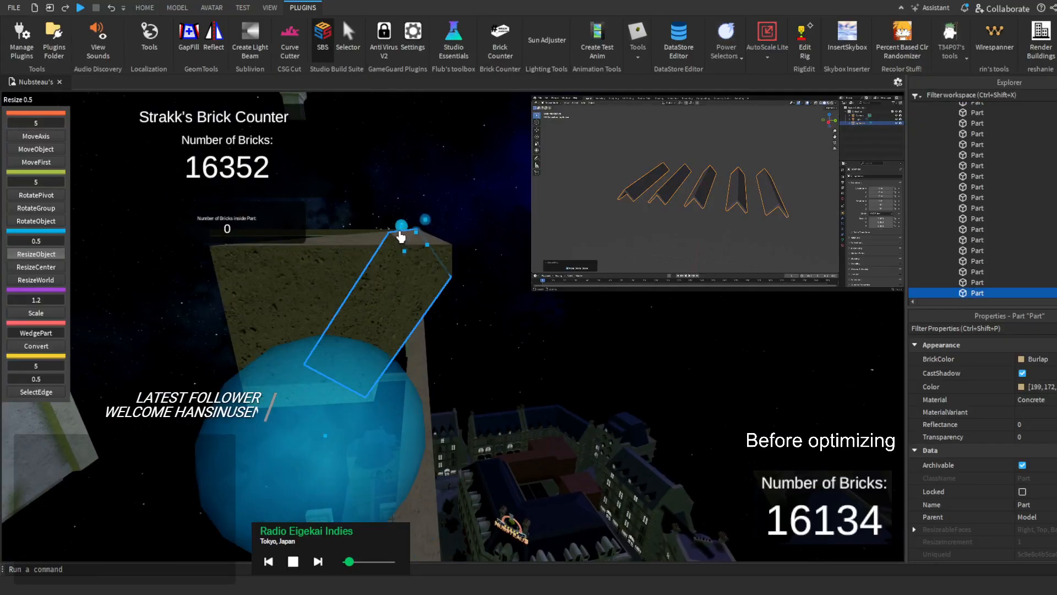
Set the object resize increment to 0.1 and resize the beam's sloped side part by 0.3
{"action": "key", "text": "w"}
{"action": "right_click_drag", "start_coordinate": [356, 240], "coordinate": [355, 244]}
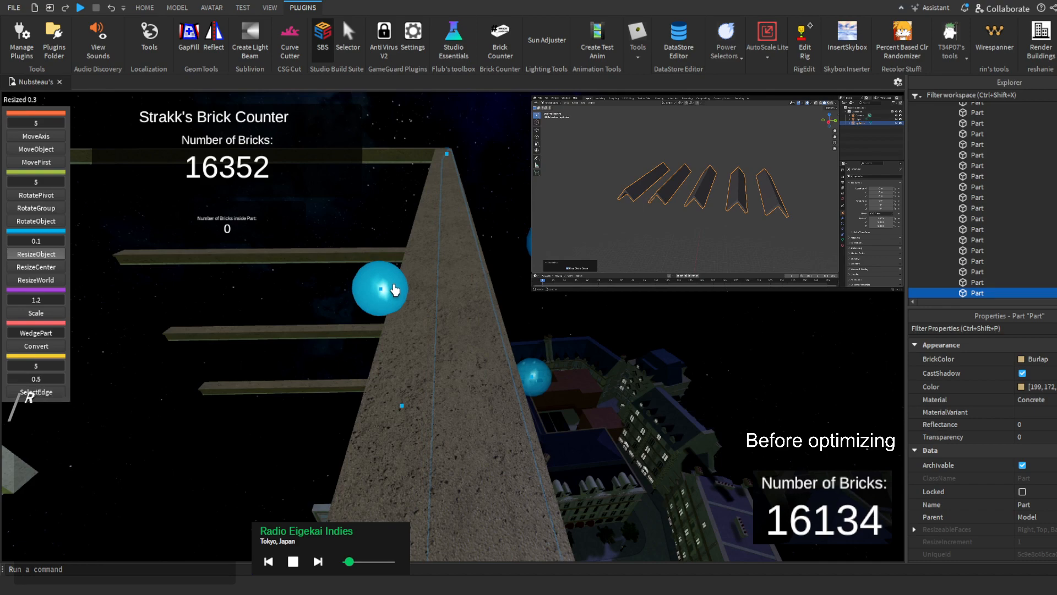
{"action": "key", "text": "s"}
{"action": "right_click_drag", "start_coordinate": [394, 290], "coordinate": [394, 290]}
Adjust the sloped side part at the beam's end in further resizes of 0.1
{"action": "key", "text": "w"}
{"action": "scroll", "coordinate": [440, 252], "scroll_direction": "up", "scroll_amount": 3}
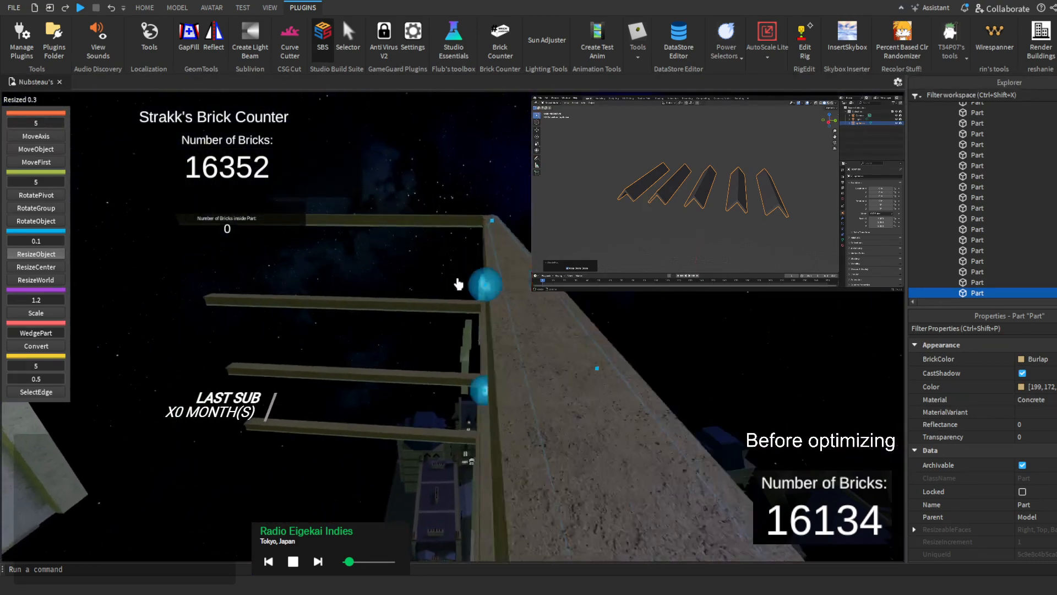
{"action": "key", "text": "w"}
{"action": "key", "text": "d"}
{"action": "key", "text": "d"}
{"action": "right_click_drag", "start_coordinate": [415, 250], "coordinate": [416, 250]}
{"action": "key", "text": "s"}
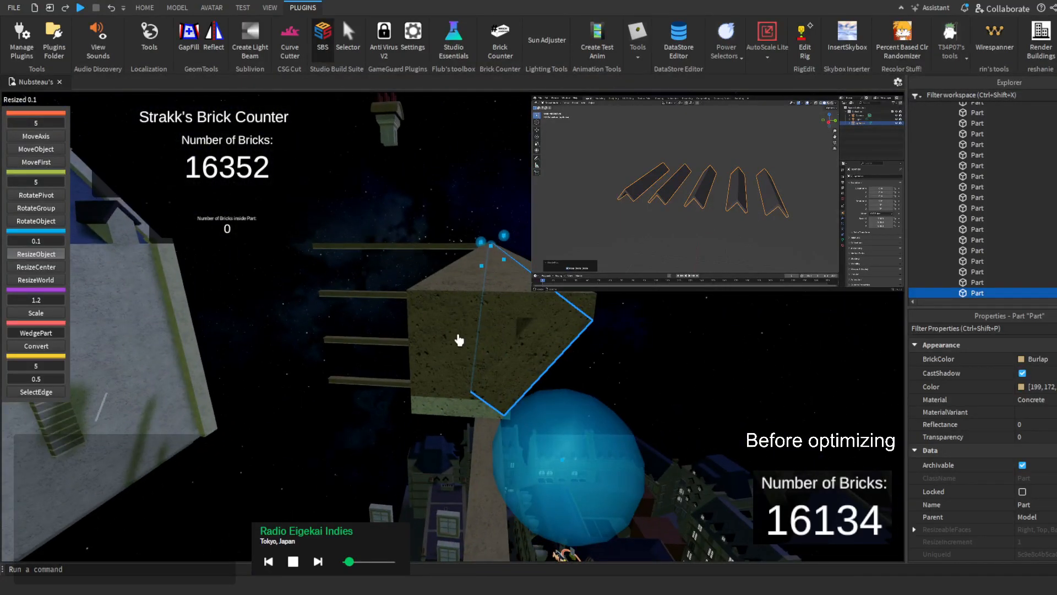
{"action": "key", "text": "d"}
{"action": "right_click_drag", "start_coordinate": [484, 321], "coordinate": [485, 323]}
{"action": "key", "text": "w"}
{"action": "key", "text": "w"}
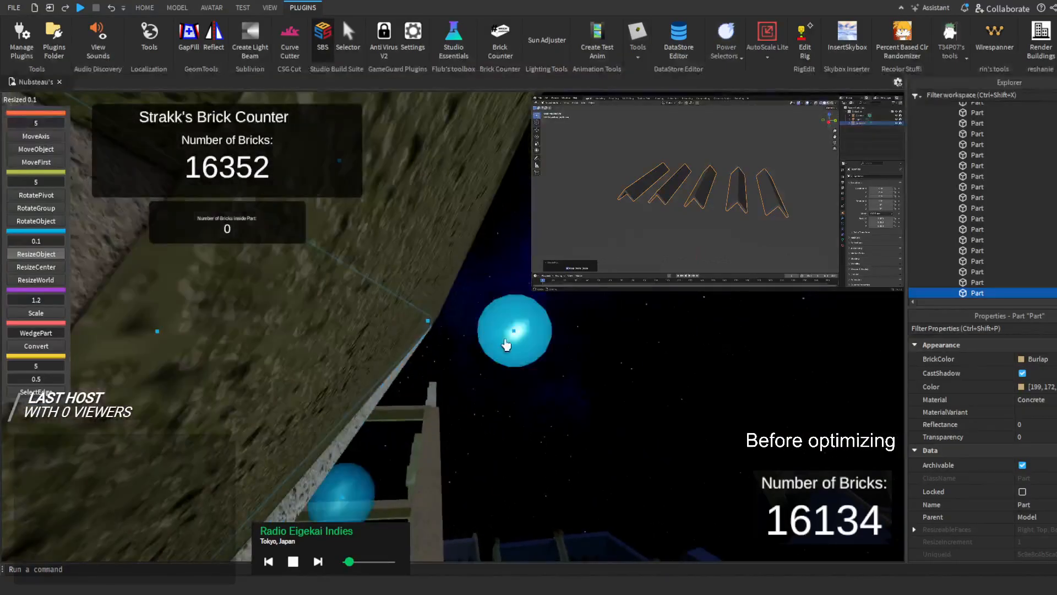
{"action": "left_click_drag", "start_coordinate": [506, 344], "coordinate": [512, 341]}
{"action": "key", "text": "s"}
{"action": "right_click_drag", "start_coordinate": [512, 342], "coordinate": [512, 342]}
{"action": "key", "text": "w"}
Try resizing the beam's upper part by 0.1, undo that, and step the sloped part back to an earlier size
{"action": "left_click", "coordinate": [499, 375]}
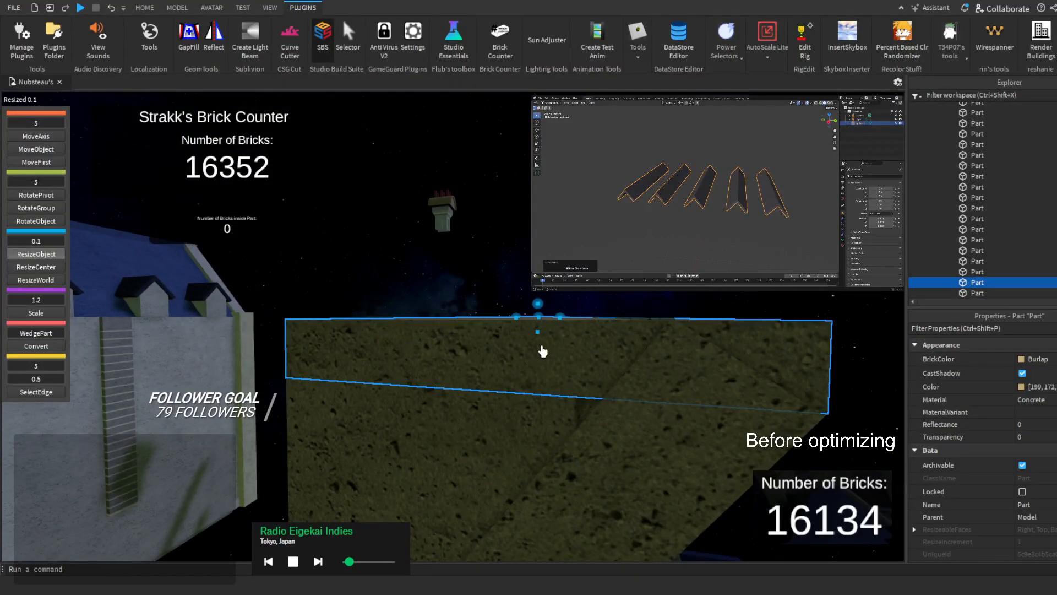
{"action": "left_click_drag", "start_coordinate": [537, 343], "coordinate": [542, 343]}
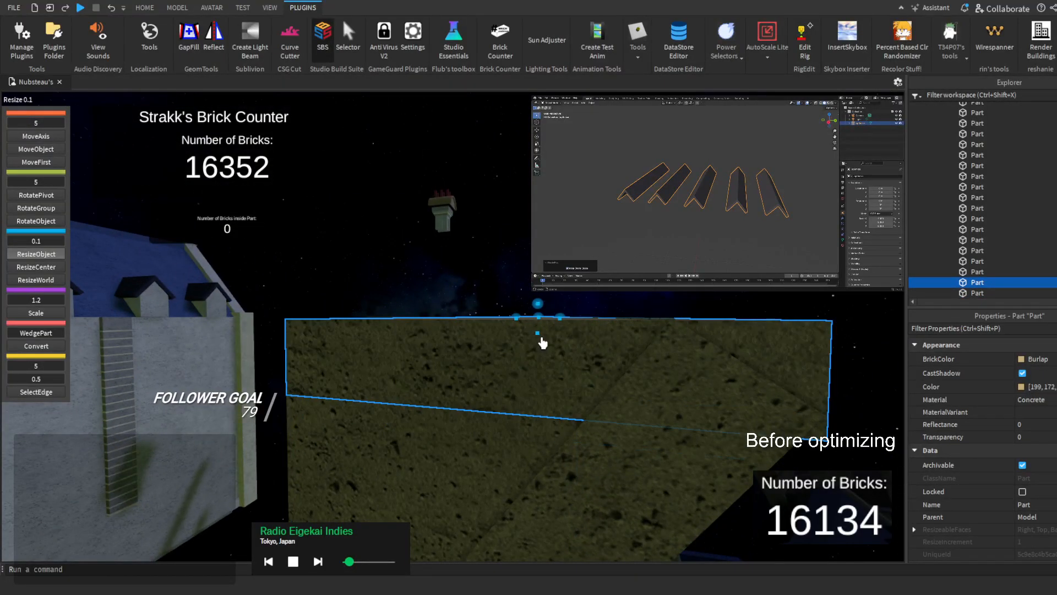
{"action": "left_click", "coordinate": [111, 9]}
{"action": "left_click", "coordinate": [111, 9]}
{"action": "left_click", "coordinate": [111, 9]}
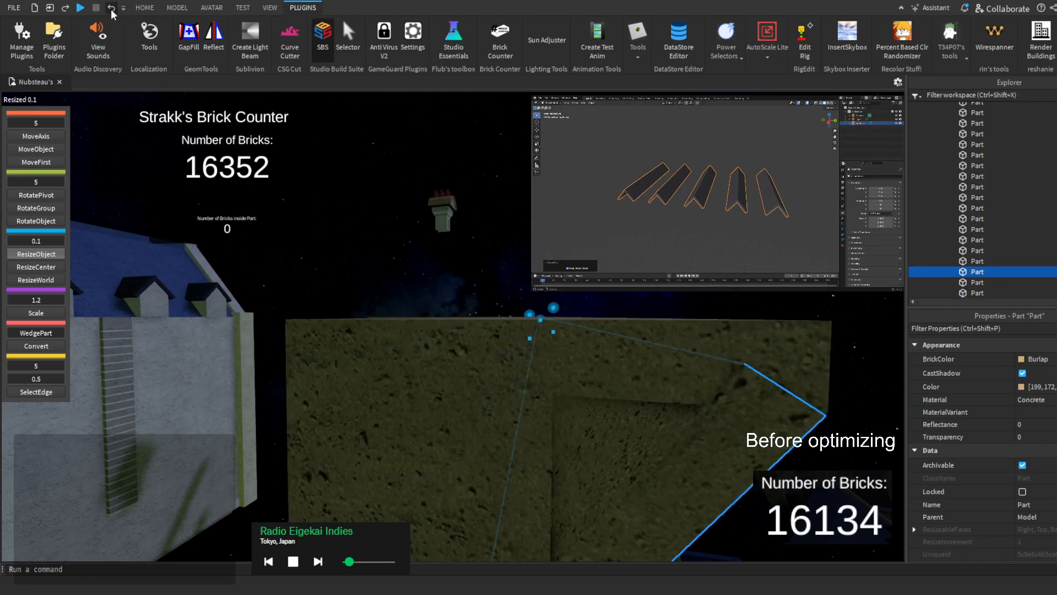
{"action": "left_click", "coordinate": [65, 8]}
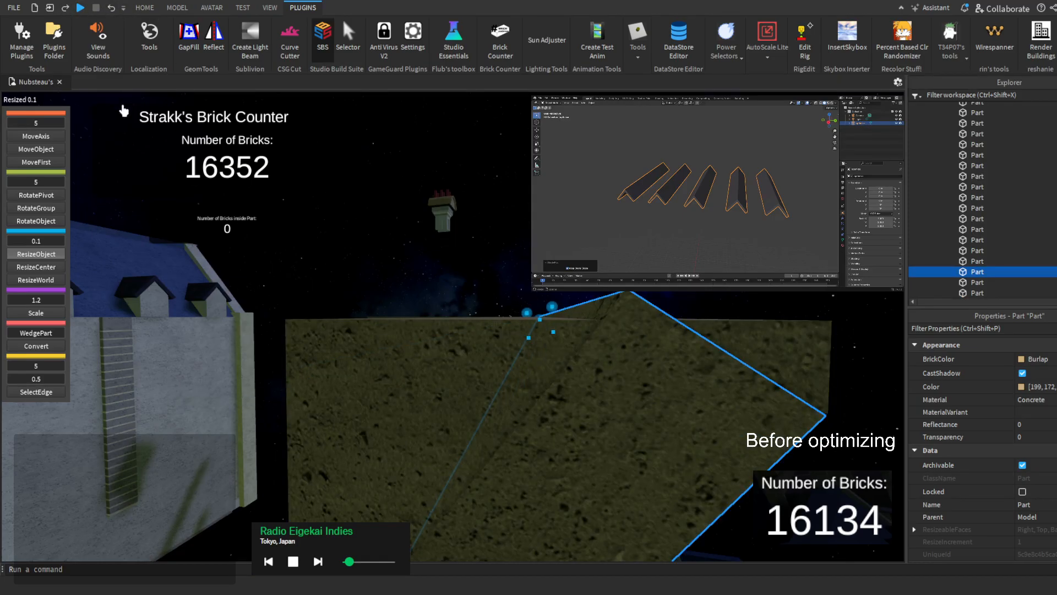
{"action": "left_click", "coordinate": [67, 9]}
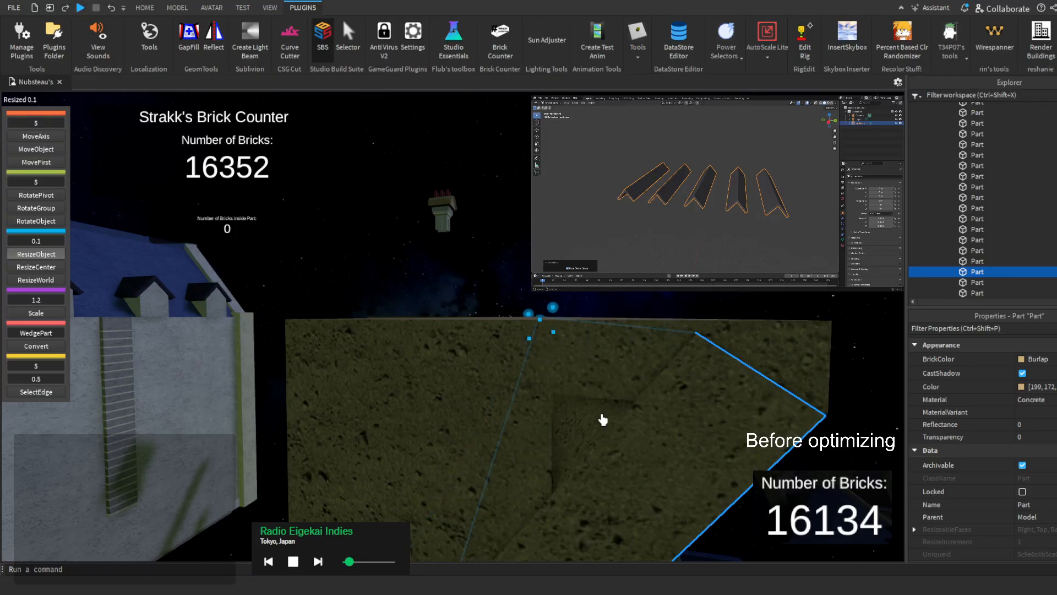
Select the trim beam's upper part and resize it by 0.3 at the beam's end
{"action": "left_click_drag", "start_coordinate": [539, 324], "coordinate": [537, 324]}
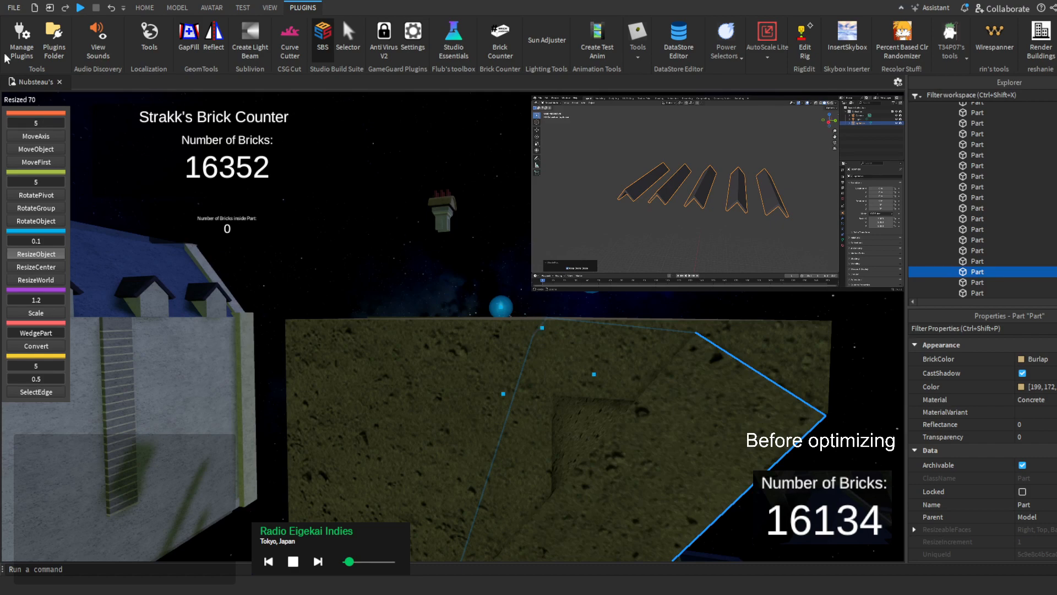
{"action": "right_click_drag", "start_coordinate": [486, 204], "coordinate": [483, 240]}
{"action": "left_click_drag", "start_coordinate": [536, 327], "coordinate": [515, 325]}
{"action": "right_click_drag", "start_coordinate": [529, 321], "coordinate": [530, 320]}
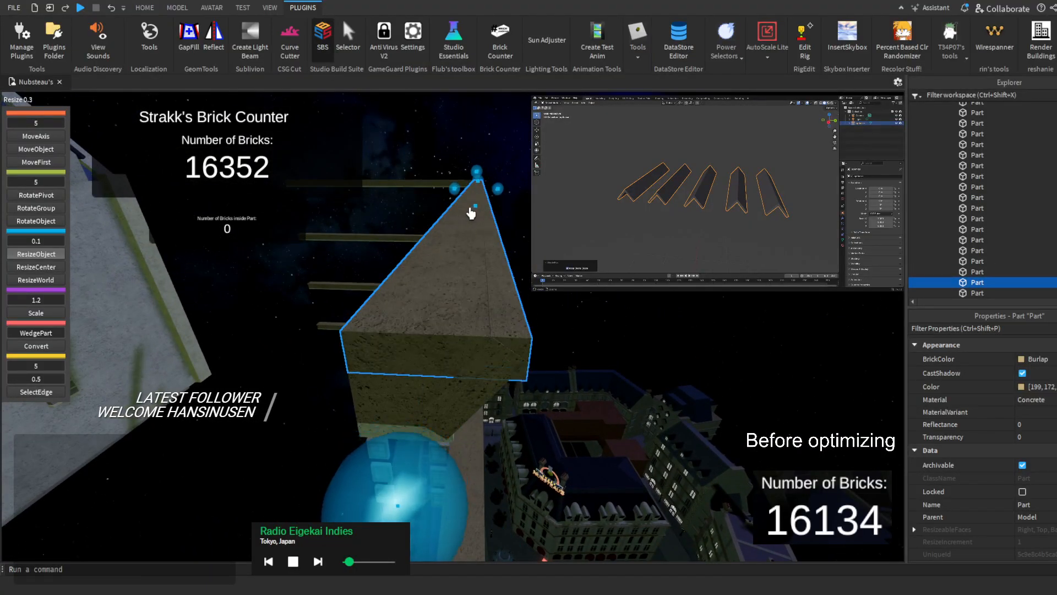
{"action": "right_click_drag", "start_coordinate": [476, 230], "coordinate": [465, 432]}
{"action": "left_click", "coordinate": [477, 229]}
{"action": "left_click", "coordinate": [489, 425]}
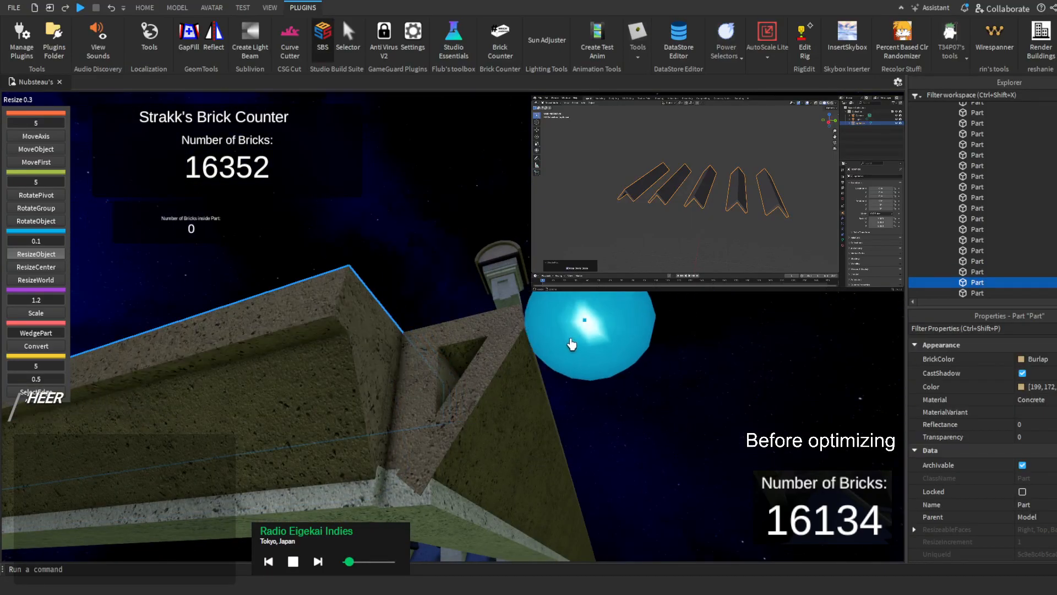
{"action": "right_click_drag", "start_coordinate": [572, 344], "coordinate": [570, 345]}
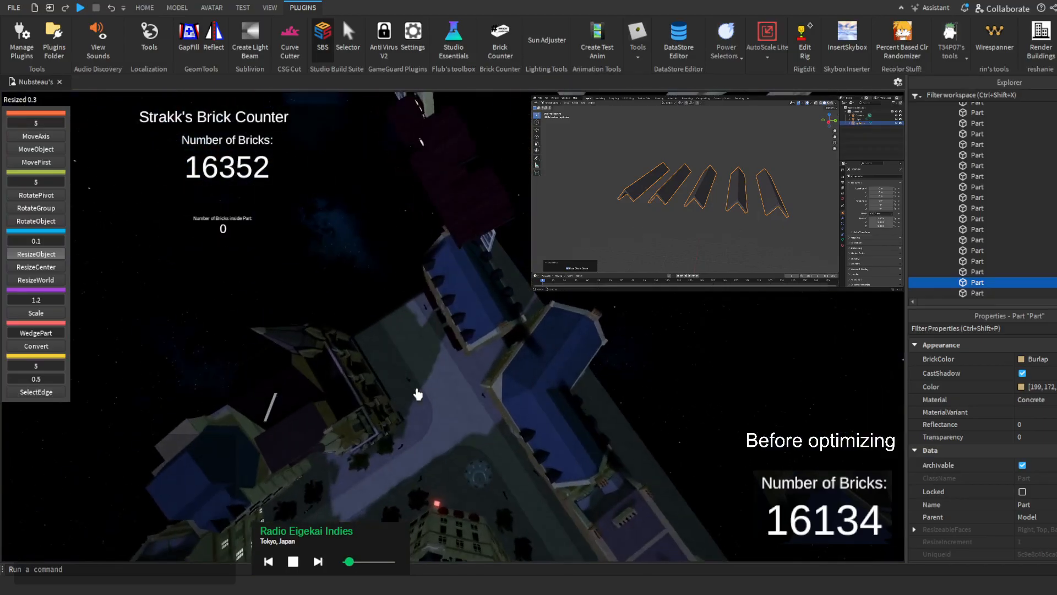
At the corner where two beams meet, resize the adjoining beam's upper part by 0.4 and clear the selection
{"action": "scroll", "coordinate": [415, 363], "scroll_direction": "up", "scroll_amount": 5}
{"action": "right_click_drag", "start_coordinate": [428, 350], "coordinate": [430, 347]}
{"action": "scroll", "coordinate": [492, 362], "scroll_direction": "up", "scroll_amount": 4}
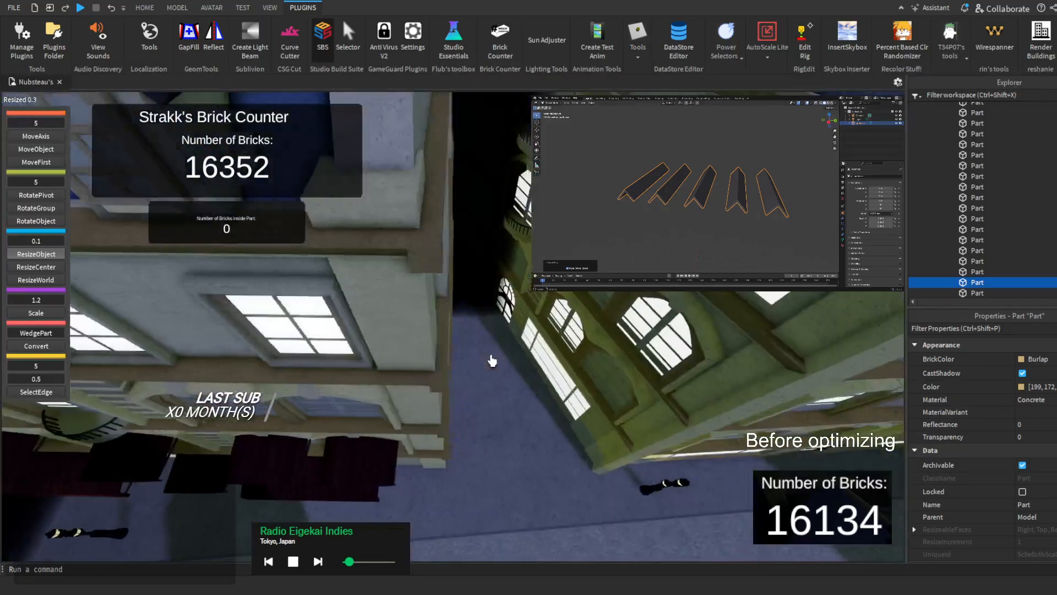
{"action": "right_click_drag", "start_coordinate": [492, 361], "coordinate": [485, 331]}
{"action": "scroll", "coordinate": [458, 344], "scroll_direction": "up", "scroll_amount": 6}
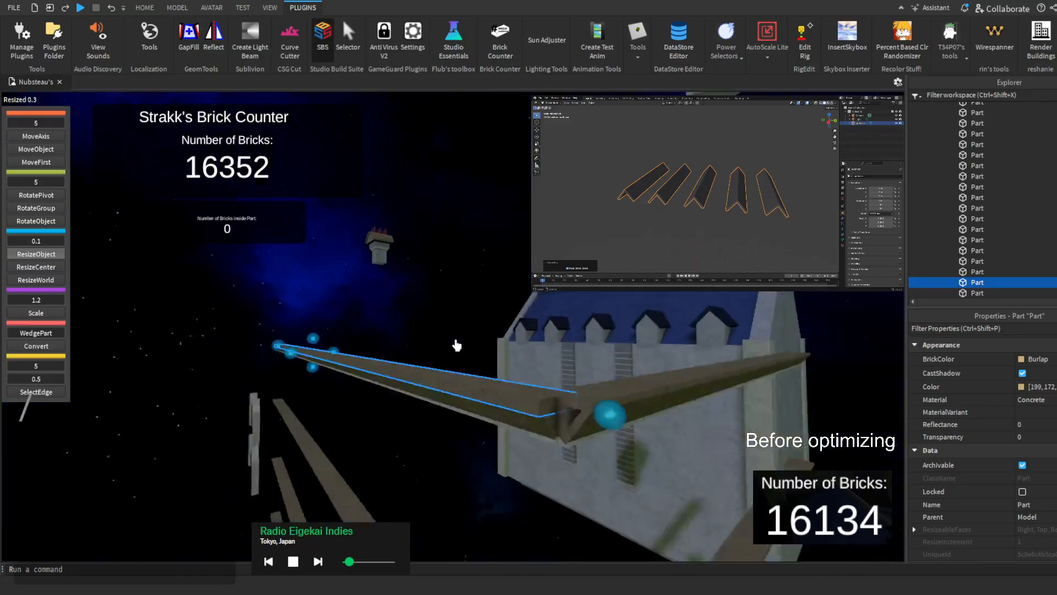
{"action": "scroll", "coordinate": [456, 346], "scroll_direction": "up", "scroll_amount": 4}
{"action": "scroll", "coordinate": [461, 342], "scroll_direction": "up", "scroll_amount": 3}
{"action": "left_click", "coordinate": [484, 332]}
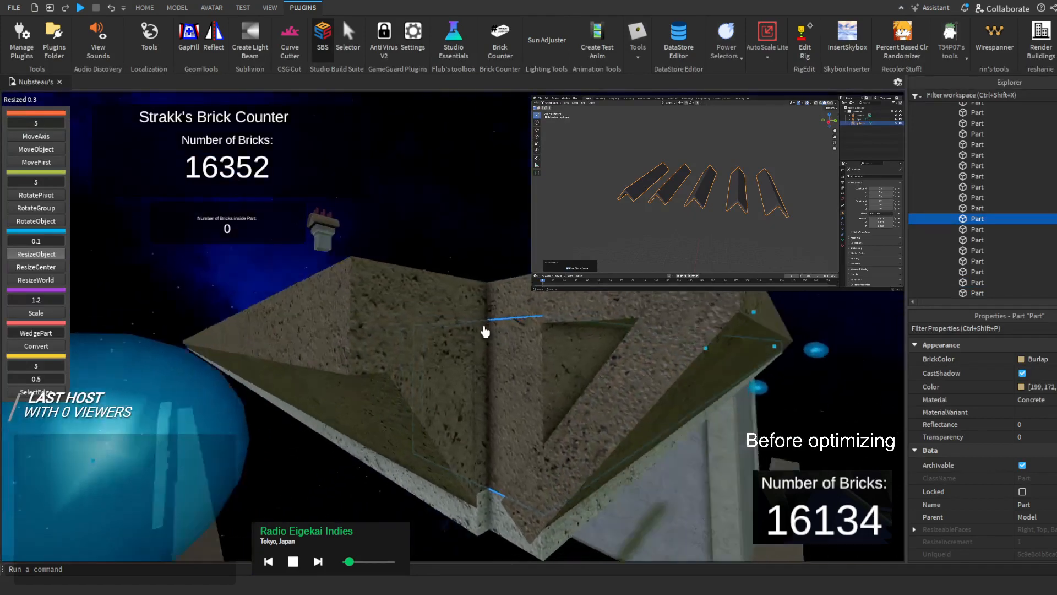
{"action": "left_click", "coordinate": [567, 298]}
{"action": "right_click_drag", "start_coordinate": [567, 297], "coordinate": [567, 296]}
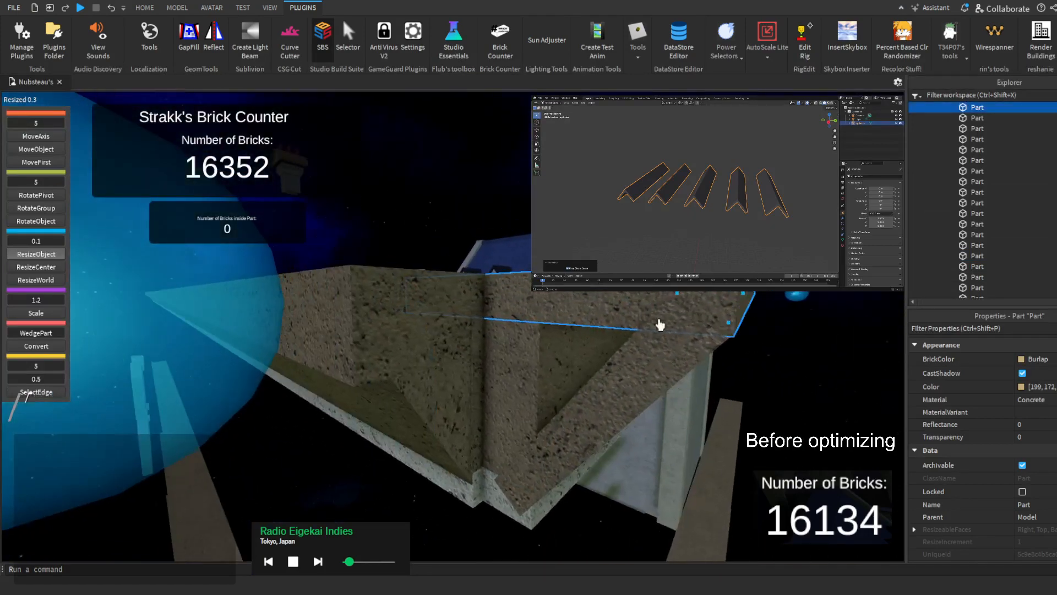
{"action": "left_click_drag", "start_coordinate": [735, 326], "coordinate": [694, 330]}
{"action": "right_click_drag", "start_coordinate": [694, 330], "coordinate": [693, 336]}
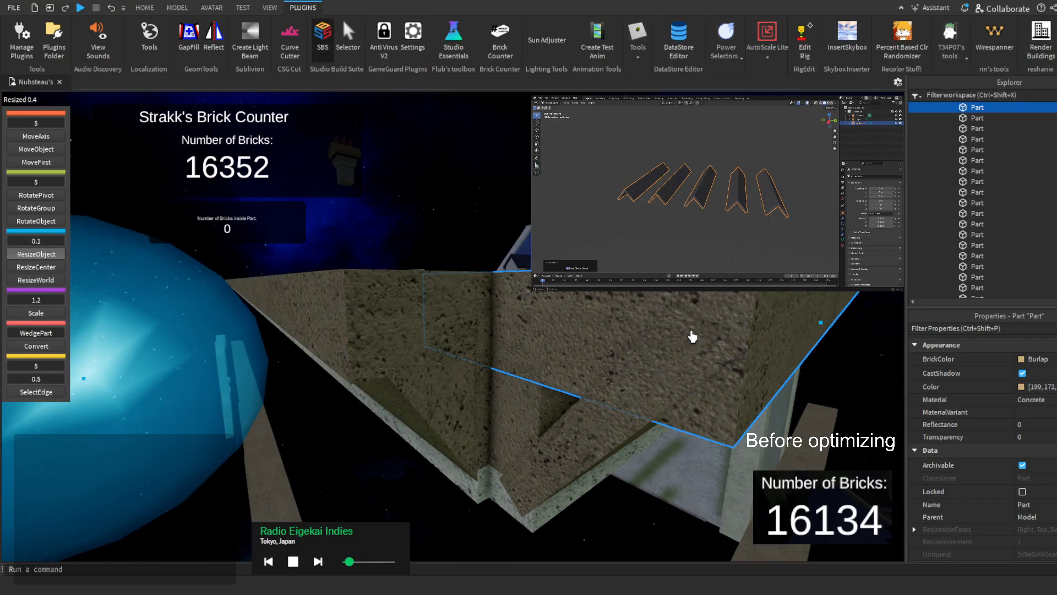
{"action": "right_click_drag", "start_coordinate": [570, 322], "coordinate": [674, 349]}
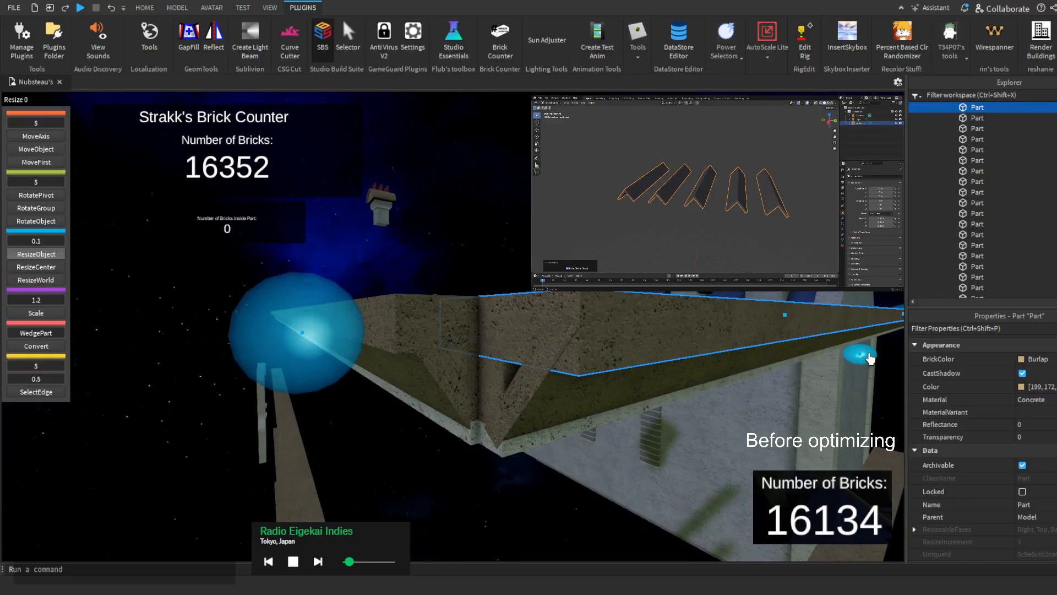
{"action": "right_click_drag", "start_coordinate": [810, 347], "coordinate": [699, 307]}
{"action": "left_click", "coordinate": [523, 231]}
{"action": "right_click_drag", "start_coordinate": [524, 231], "coordinate": [354, 290]}
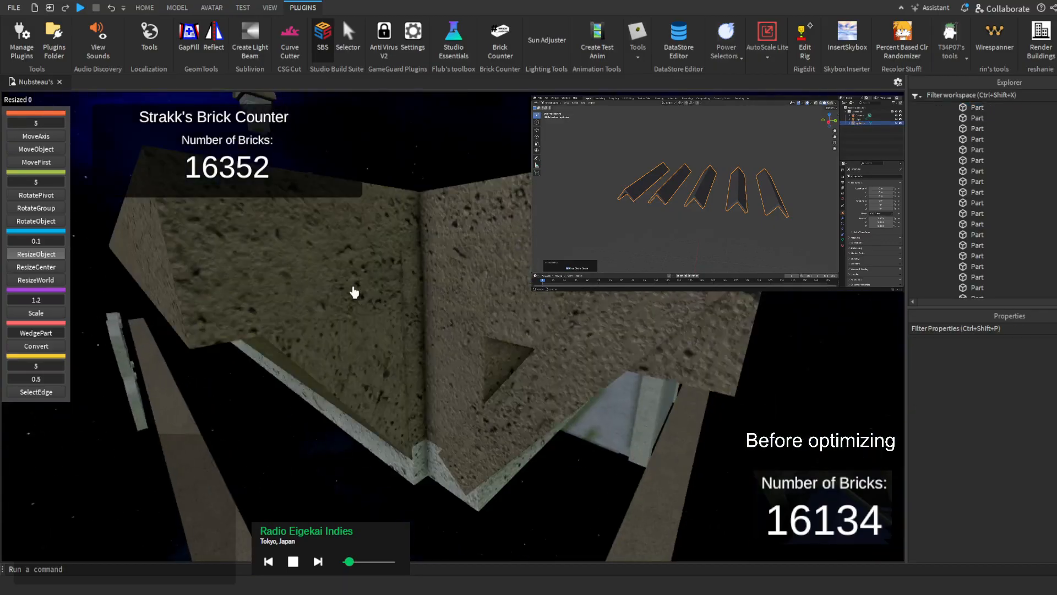
Select the adjoining beam's sloped part at the corner and resize it by 0.1
{"action": "left_click", "coordinate": [352, 292]}
{"action": "left_click", "coordinate": [348, 337]}
{"action": "left_click", "coordinate": [590, 363]}
{"action": "right_click_drag", "start_coordinate": [590, 363], "coordinate": [590, 363]}
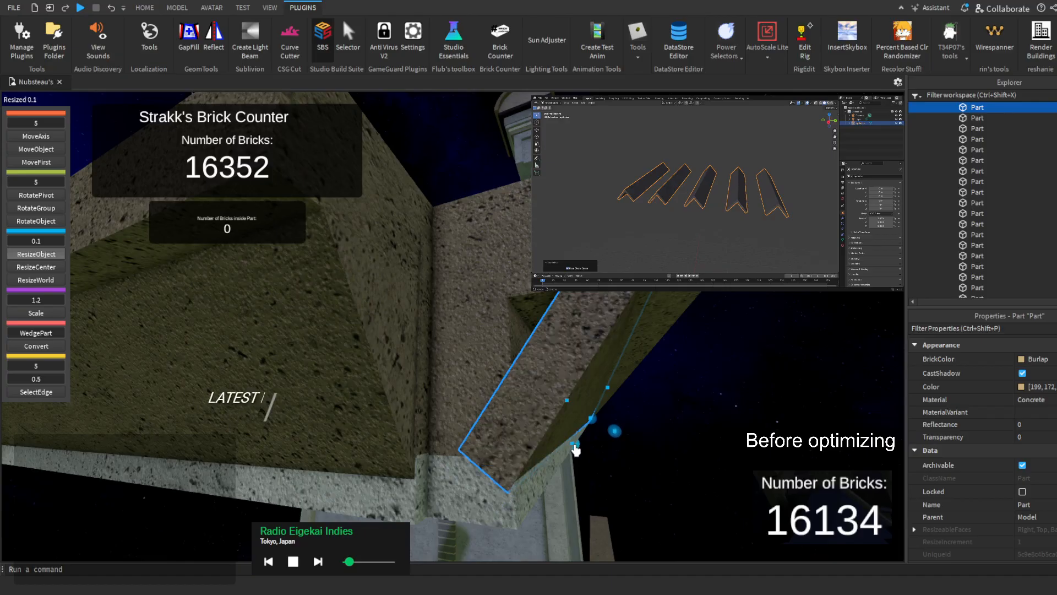
{"action": "right_click_drag", "start_coordinate": [575, 448], "coordinate": [575, 448]}
{"action": "right_click_drag", "start_coordinate": [493, 349], "coordinate": [516, 369]}
Resize the pale lower strips of the two meeting beams, changing the second strip by 0.1
{"action": "left_click", "coordinate": [515, 376]}
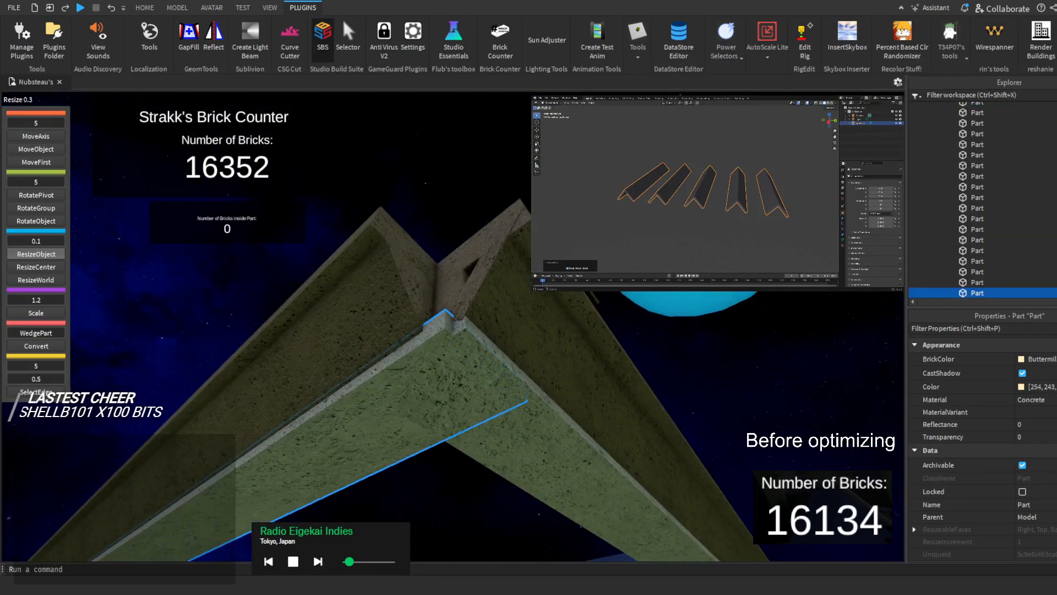
{"action": "left_click", "coordinate": [462, 345]}
{"action": "right_click_drag", "start_coordinate": [461, 345], "coordinate": [461, 345]}
{"action": "left_click", "coordinate": [266, 358]}
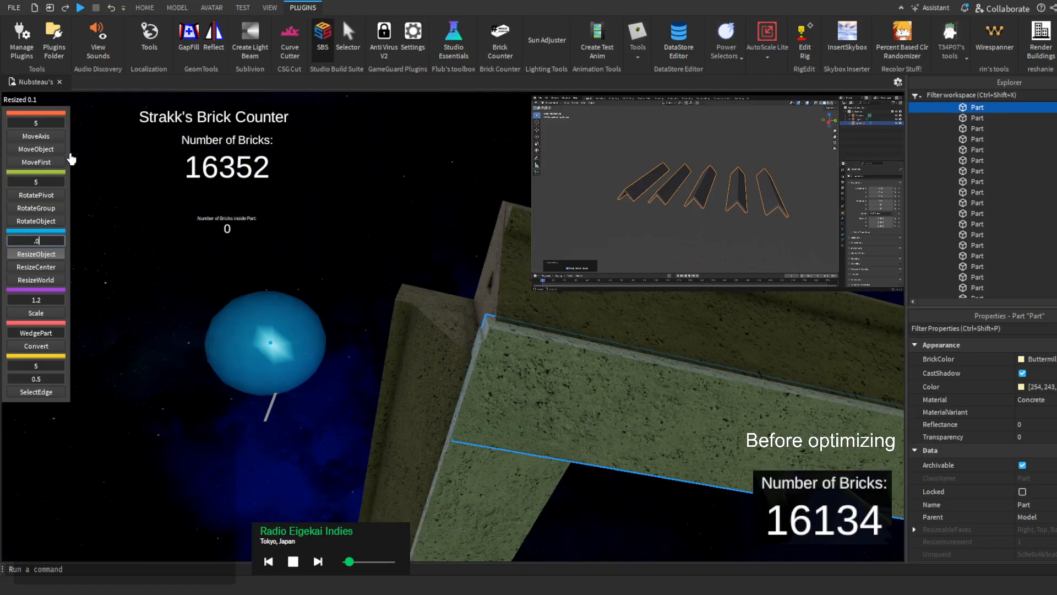
Set the object resize increment to 0.01 and resize the selected pale strip by 0.03 at the corner
{"action": "right_click_drag", "start_coordinate": [181, 228], "coordinate": [182, 228]}
{"action": "key", "text": "w"}
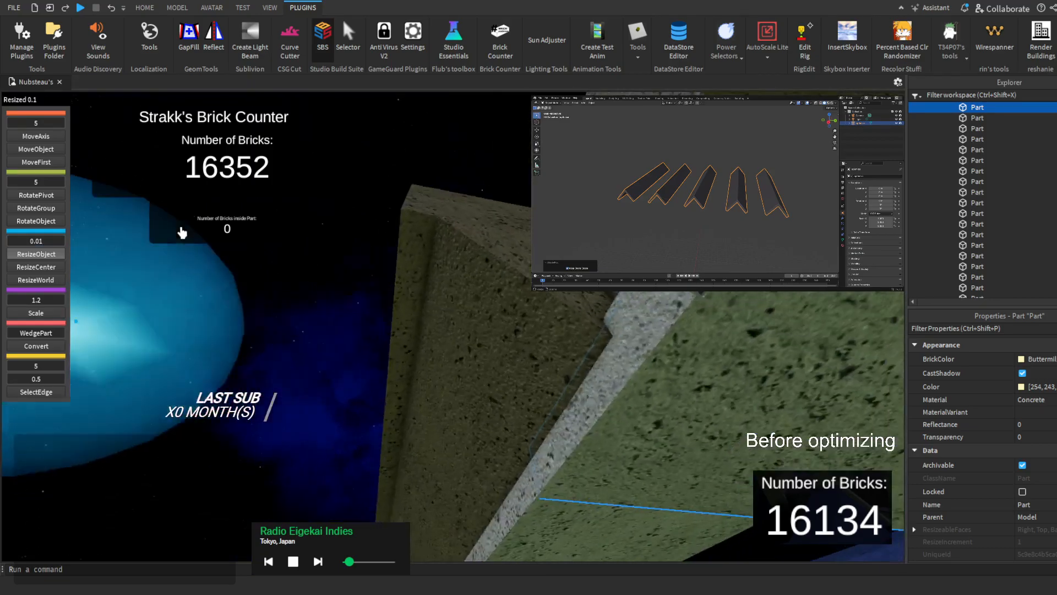
{"action": "left_click_drag", "start_coordinate": [164, 314], "coordinate": [154, 323]}
{"action": "key", "text": "w"}
{"action": "right_click_drag", "start_coordinate": [153, 323], "coordinate": [155, 328]}
{"action": "key", "text": "a"}
Select the first beam's sloped part, set the object resize increment to 0.1, and resize the part by 0.4
{"action": "left_click", "coordinate": [422, 383]}
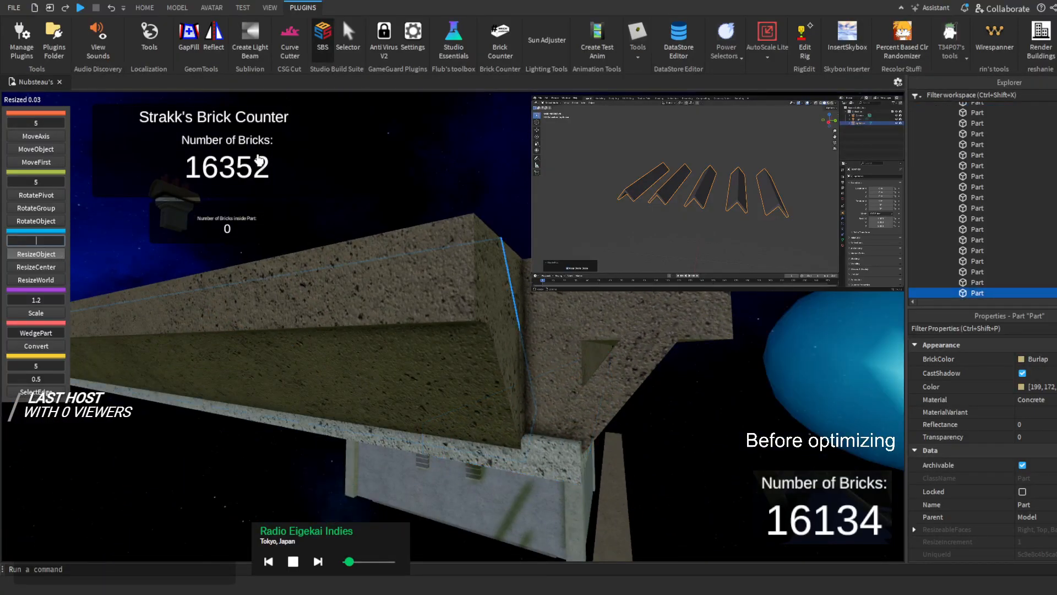
{"action": "key", "text": "d"}
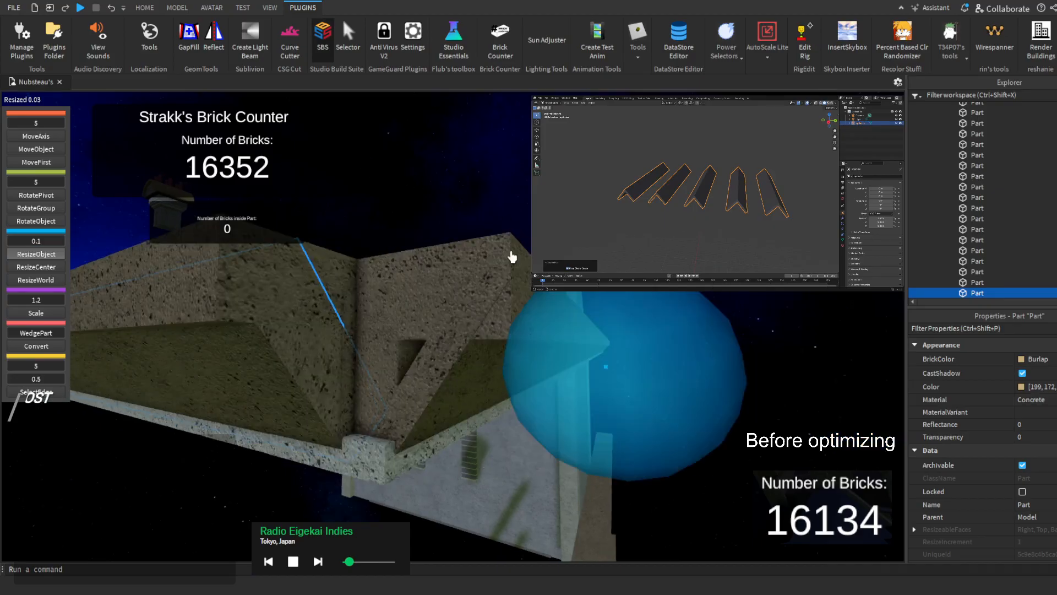
{"action": "right_click_drag", "start_coordinate": [354, 316], "coordinate": [356, 316]}
{"action": "key", "text": "a"}
{"action": "left_click_drag", "start_coordinate": [532, 350], "coordinate": [574, 352]}
{"action": "right_click_drag", "start_coordinate": [574, 352], "coordinate": [573, 352]}
{"action": "key", "text": "d"}
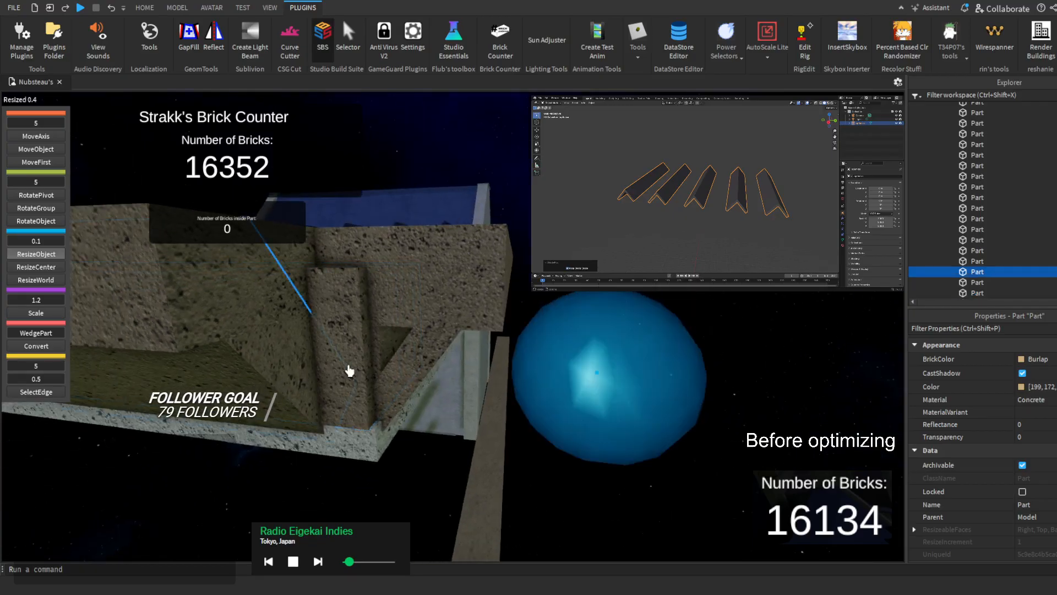
Resize the remaining parts meeting in the beam corner by 0.4
{"action": "left_click_drag", "start_coordinate": [527, 385], "coordinate": [614, 387]}
{"action": "right_click_drag", "start_coordinate": [615, 387], "coordinate": [615, 388]}
{"action": "left_click", "coordinate": [252, 397]}
{"action": "right_click_drag", "start_coordinate": [274, 399], "coordinate": [274, 399]}
{"action": "left_click_drag", "start_coordinate": [385, 395], "coordinate": [460, 393]}
{"action": "right_click_drag", "start_coordinate": [460, 393], "coordinate": [461, 393]}
Select the adjoining beam's sloped part, resize it by 0.3 at the corner, and clear the selection
{"action": "left_click", "coordinate": [591, 472]}
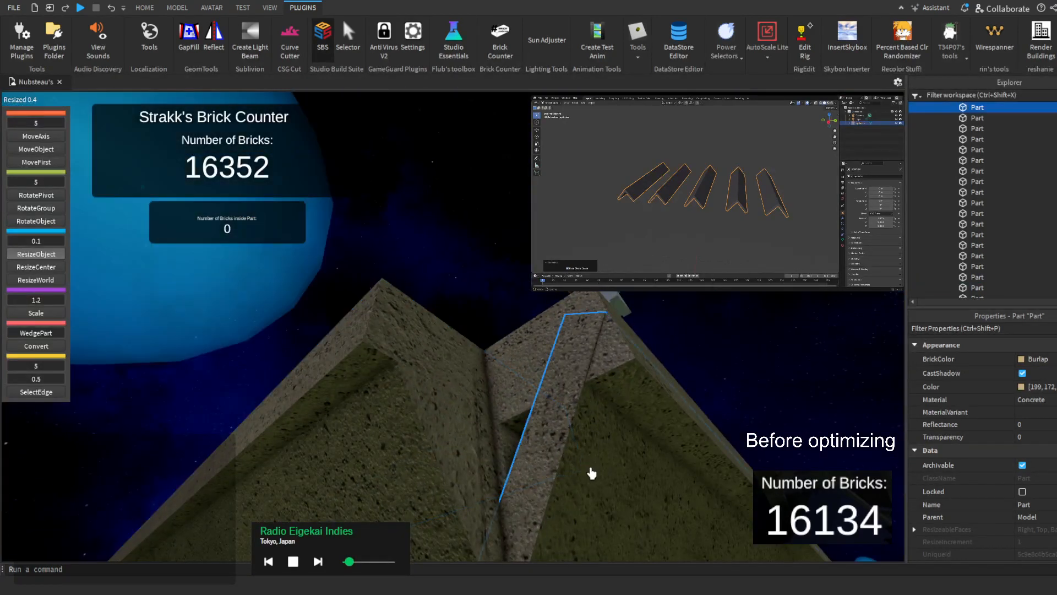
{"action": "right_click_drag", "start_coordinate": [592, 472], "coordinate": [590, 473]}
{"action": "right_click_drag", "start_coordinate": [435, 415], "coordinate": [434, 414]}
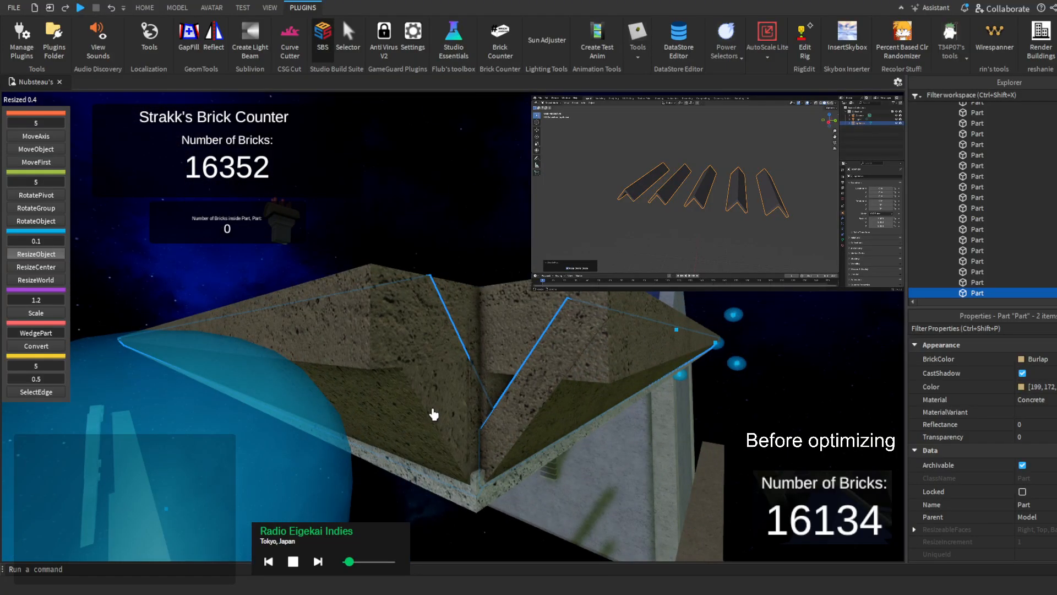
{"action": "right_click_drag", "start_coordinate": [543, 406], "coordinate": [543, 406]}
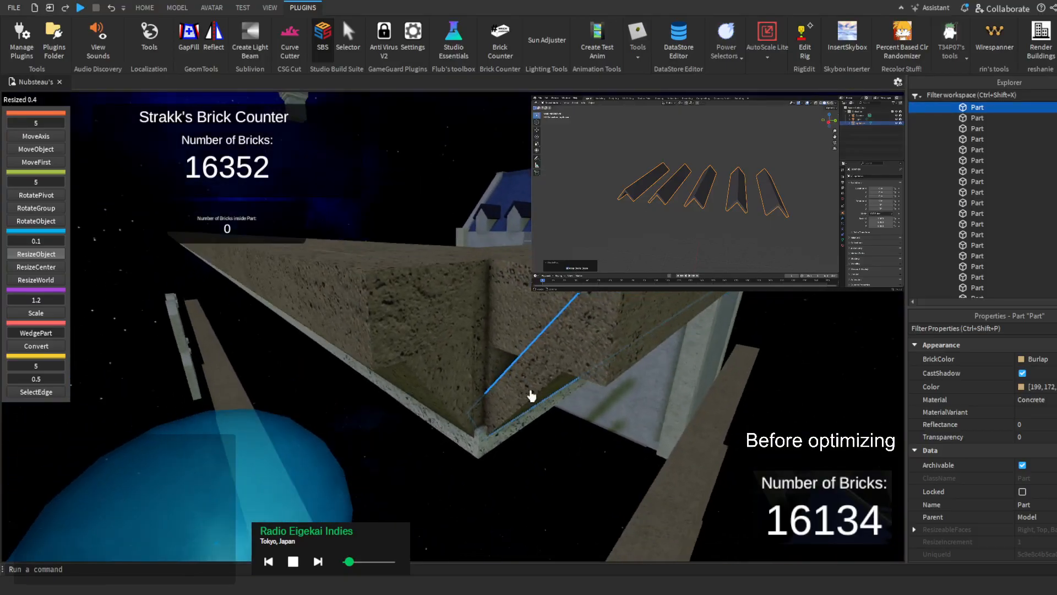
{"action": "left_click", "coordinate": [446, 361]}
{"action": "right_click_drag", "start_coordinate": [446, 361], "coordinate": [445, 361]}
{"action": "left_click", "coordinate": [508, 374]}
{"action": "right_click_drag", "start_coordinate": [508, 373], "coordinate": [507, 374]}
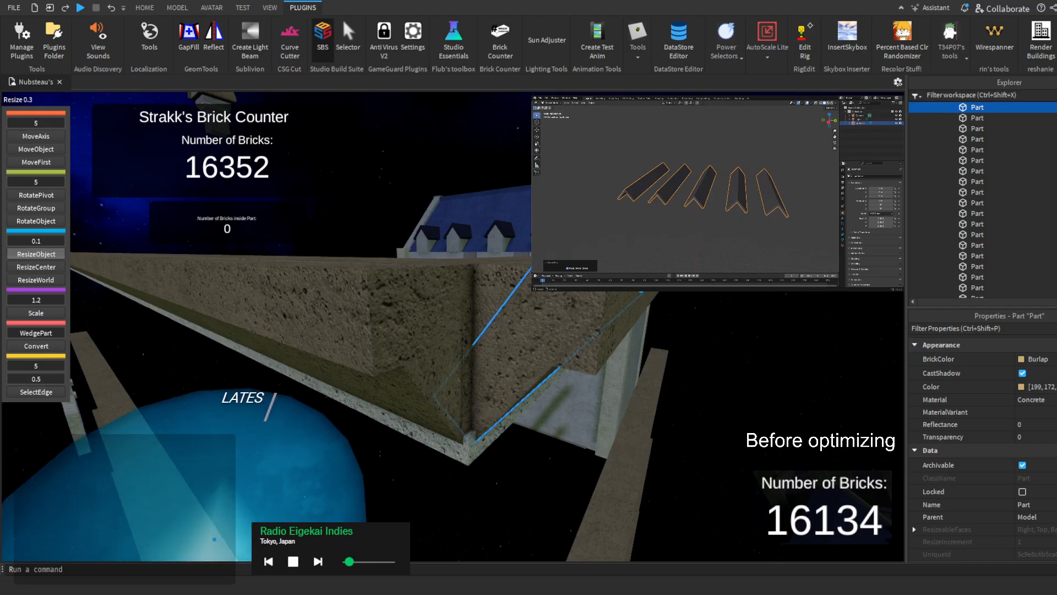
{"action": "left_click_drag", "start_coordinate": [516, 353], "coordinate": [494, 322]}
{"action": "right_click_drag", "start_coordinate": [494, 323], "coordinate": [494, 322]}
{"action": "left_click", "coordinate": [502, 208]}
{"action": "right_click_drag", "start_coordinate": [501, 207], "coordinate": [503, 209]}
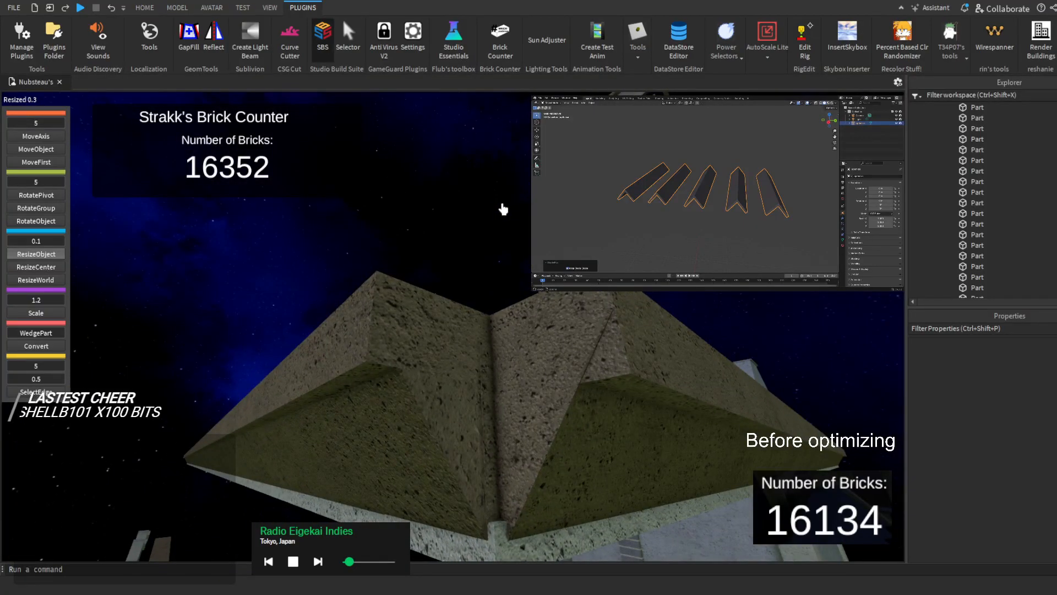
Select the two sloped beam parts at the corner and compare how their ends meet
{"action": "right_click_drag", "start_coordinate": [503, 208], "coordinate": [698, 304]}
{"action": "left_click", "coordinate": [465, 291]}
{"action": "right_click_drag", "start_coordinate": [464, 290], "coordinate": [460, 290]}
{"action": "left_click_drag", "start_coordinate": [393, 341], "coordinate": [394, 345]}
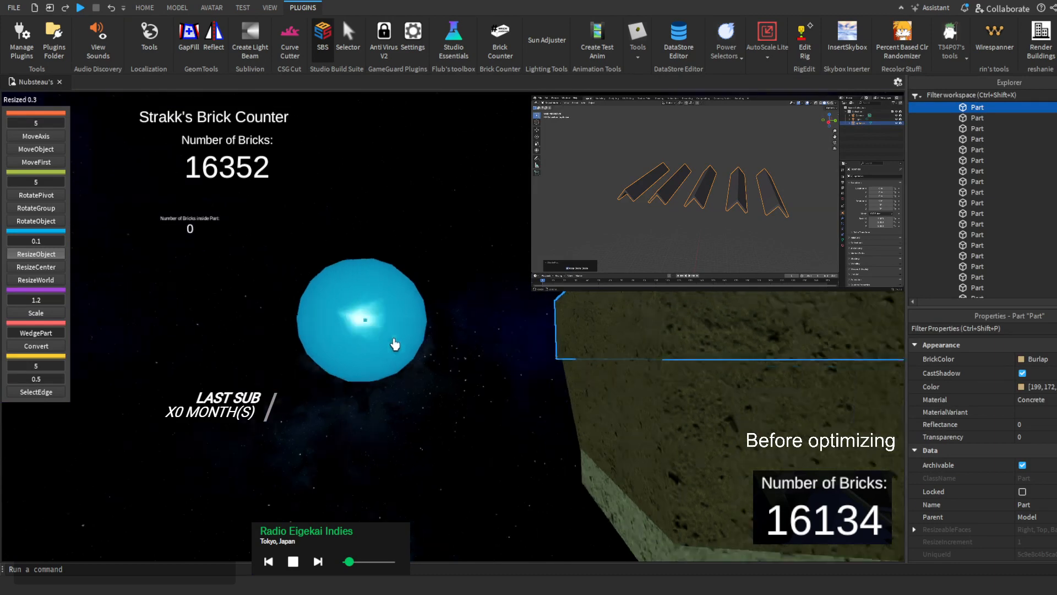
{"action": "right_click_drag", "start_coordinate": [394, 344], "coordinate": [716, 402]}
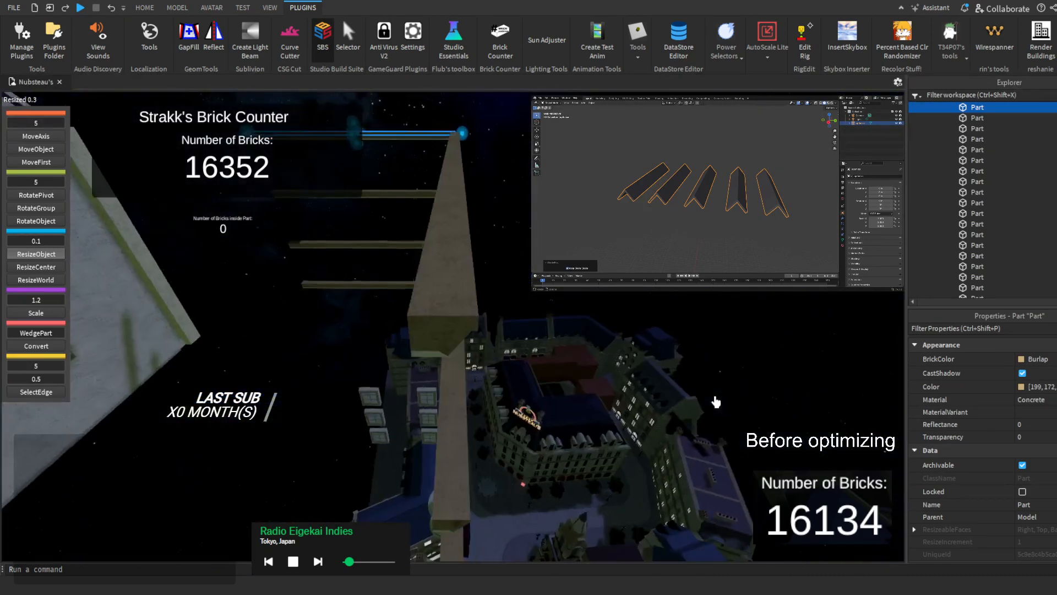
{"action": "right_click_drag", "start_coordinate": [629, 364], "coordinate": [628, 364]}
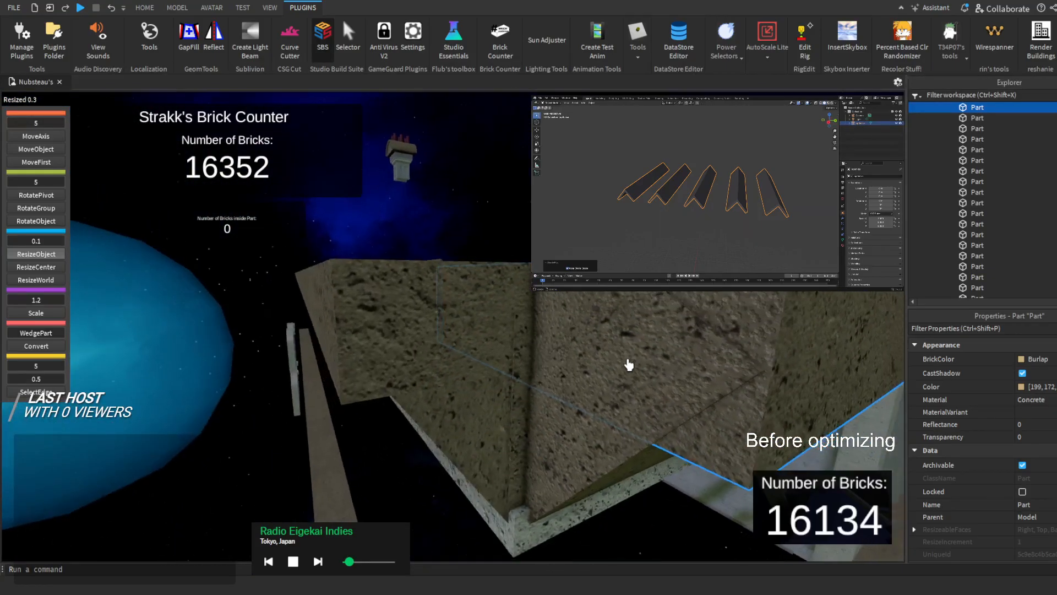
{"action": "left_click", "coordinate": [372, 298]}
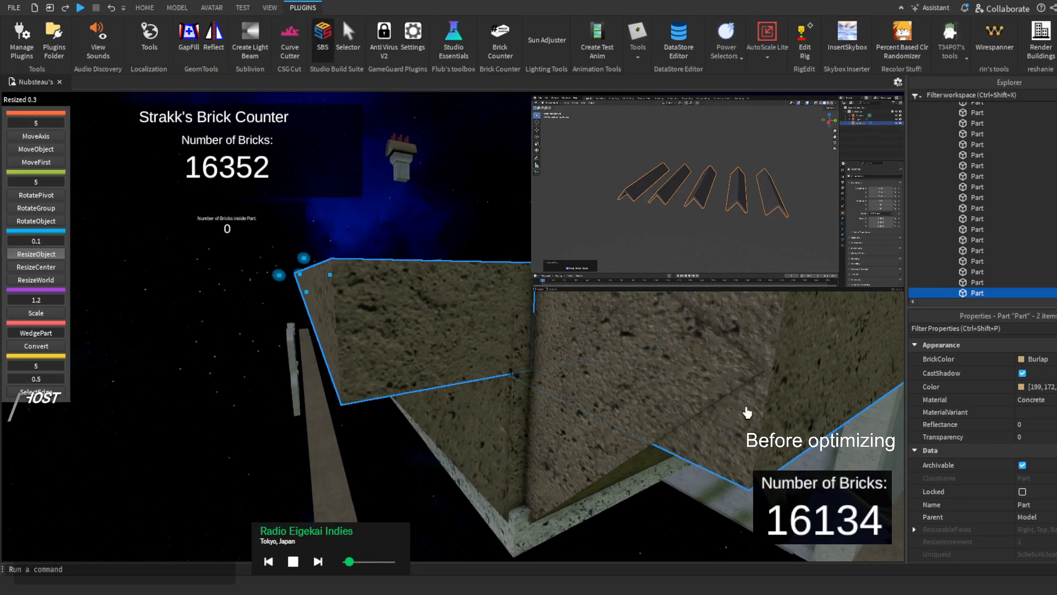
{"action": "right_click_drag", "start_coordinate": [747, 413], "coordinate": [750, 406]}
Resize the adjoining beam's sloped part by 0.1 at the corner, select both sloped parts to compare them, and clear the selection
{"action": "left_click", "coordinate": [760, 366]}
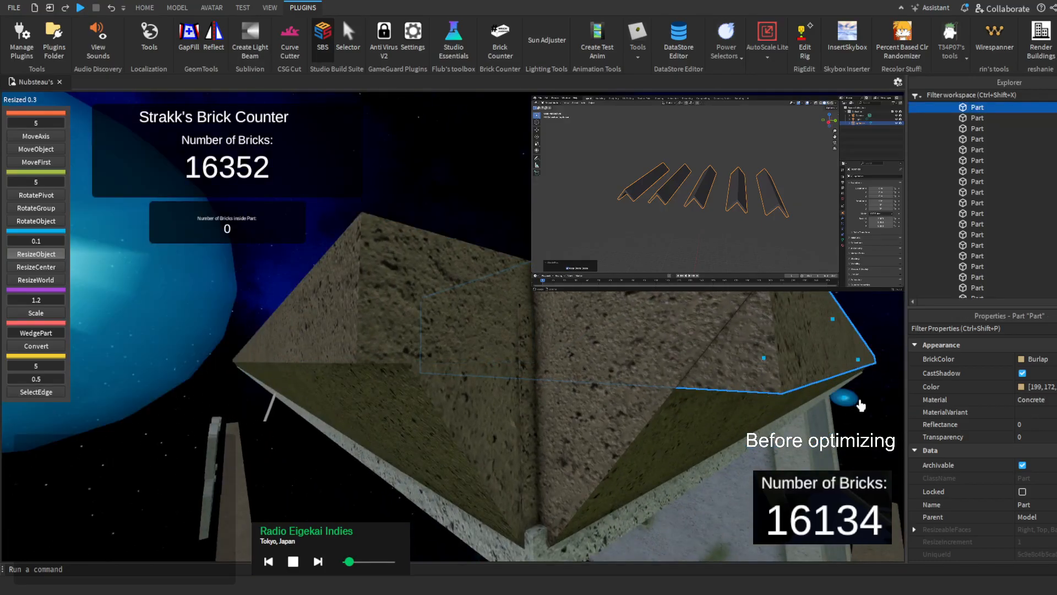
{"action": "left_click_drag", "start_coordinate": [853, 406], "coordinate": [856, 405]}
{"action": "left_click", "coordinate": [383, 324], "text": "shift"}
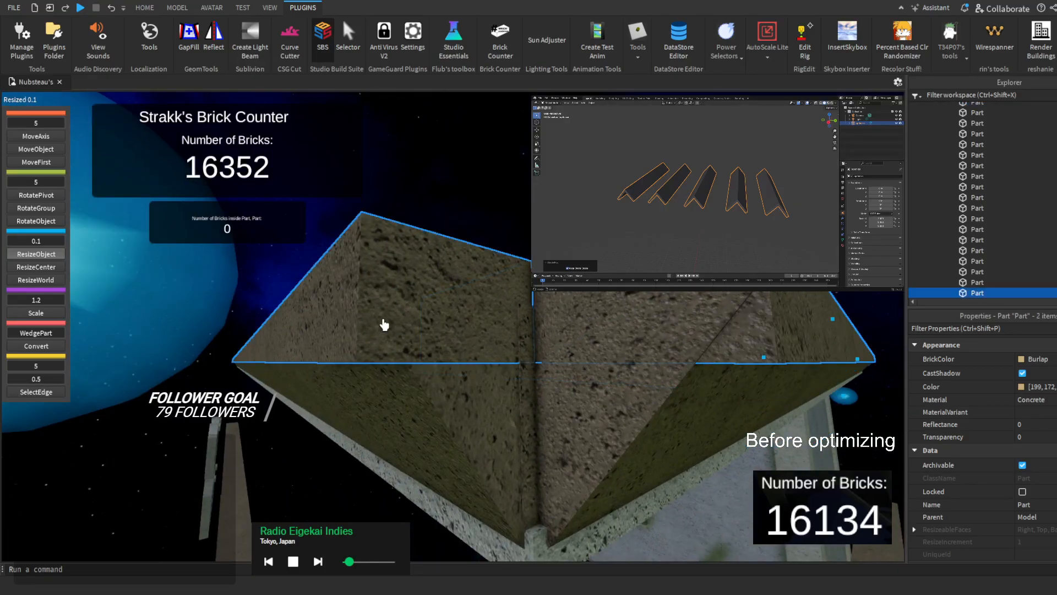
{"action": "right_click_drag", "start_coordinate": [384, 324], "coordinate": [382, 325]}
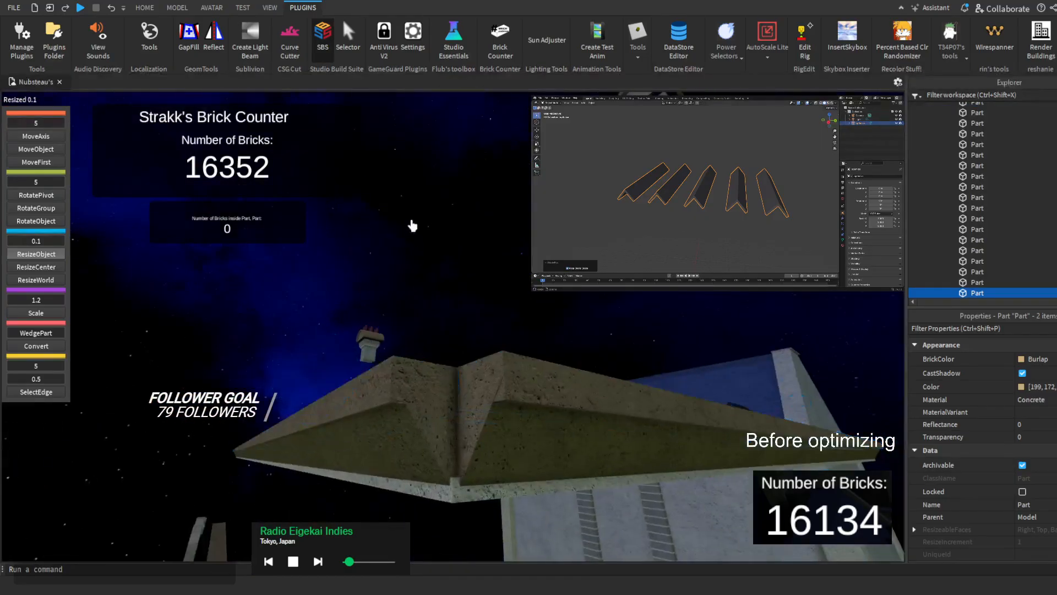
{"action": "left_click", "coordinate": [413, 246]}
{"action": "right_click_drag", "start_coordinate": [413, 246], "coordinate": [414, 248]}
Try to fill the gaps at the beam corner with one-stud-thick parts using GapFill in the default direction
{"action": "left_click", "coordinate": [188, 41]}
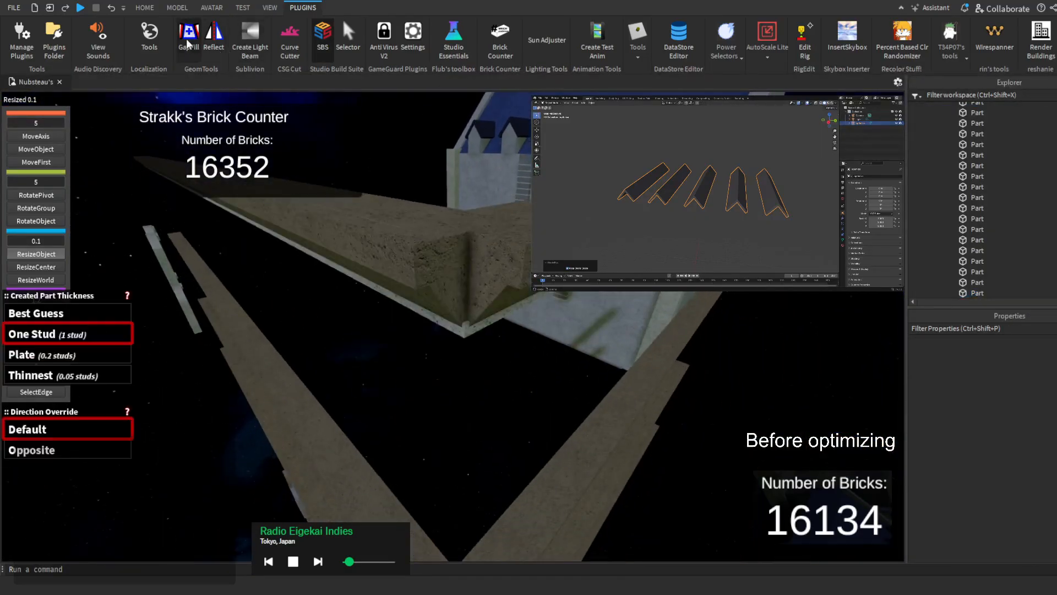
{"action": "right_click_drag", "start_coordinate": [490, 219], "coordinate": [492, 221]}
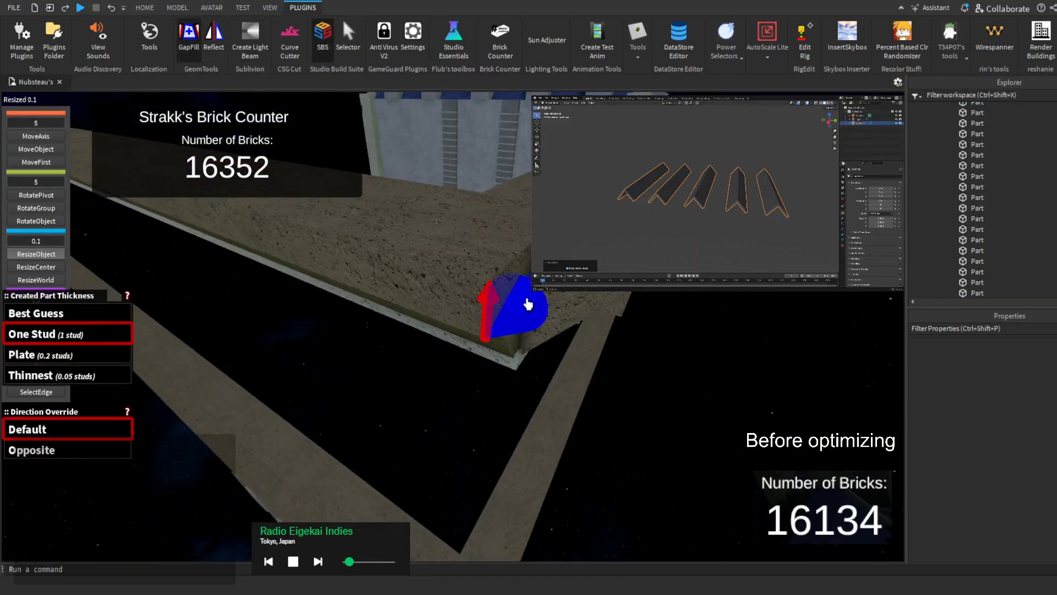
{"action": "right_click_drag", "start_coordinate": [506, 275], "coordinate": [510, 286]}
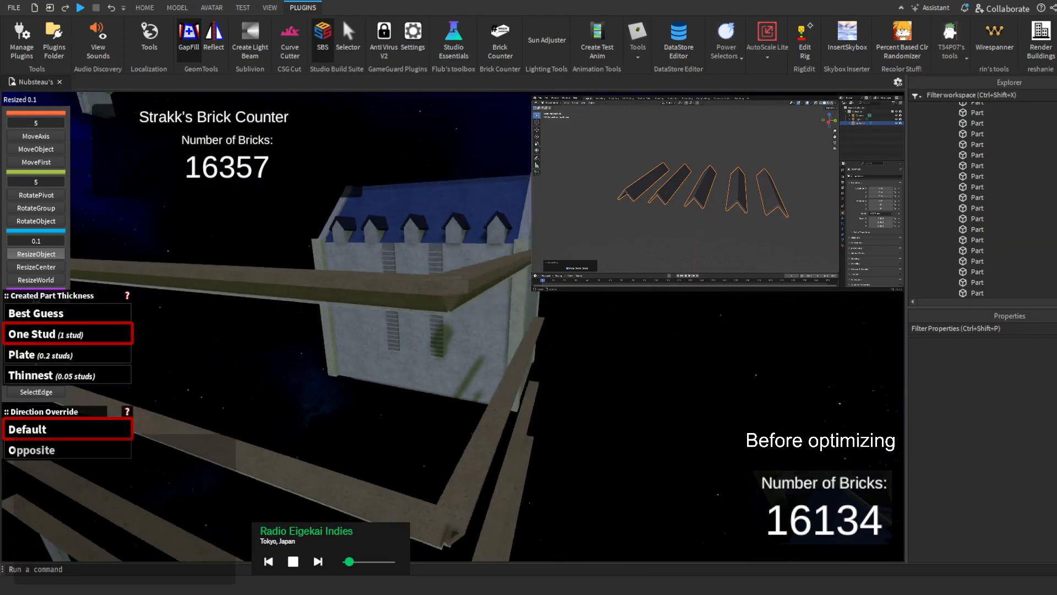
{"action": "key", "text": "w"}
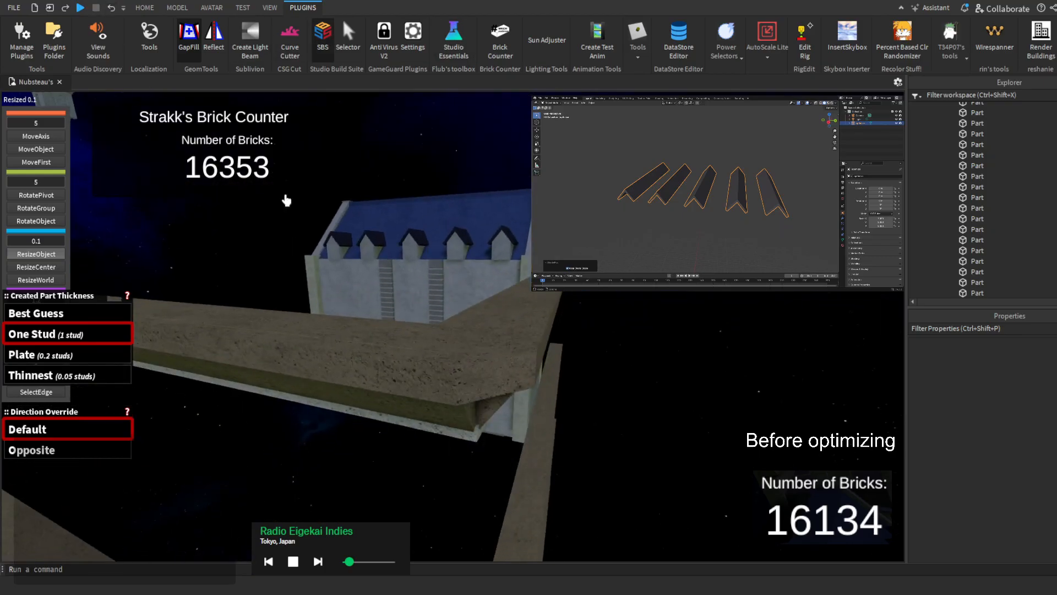
{"action": "right_click_drag", "start_coordinate": [286, 200], "coordinate": [299, 210]}
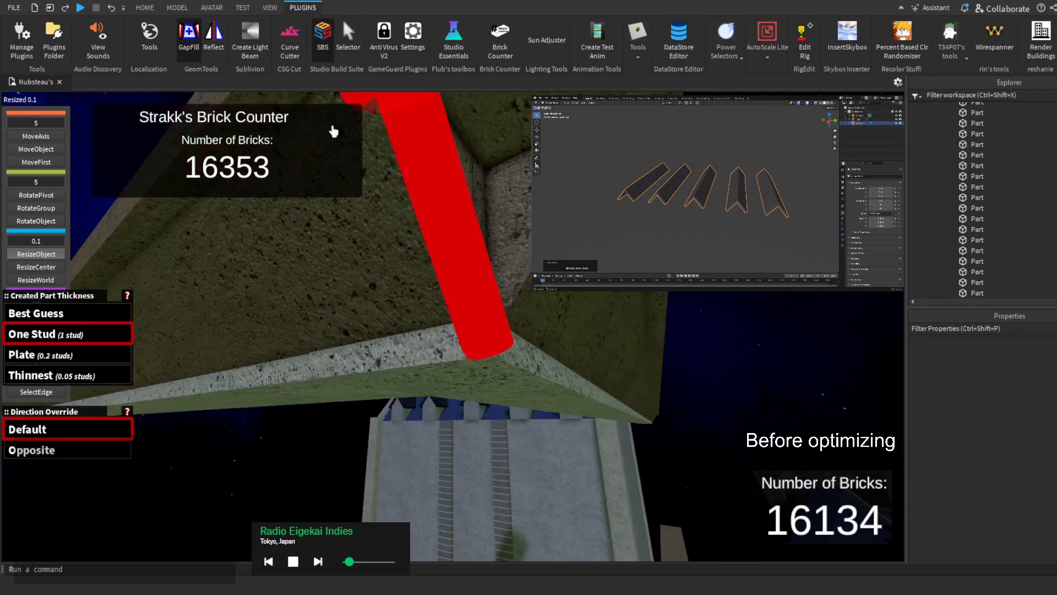
Resize the first beam's sloped part by 0.1 at the corner, set the object resize increment to 0.05, and resize it by 0.05
{"action": "left_click", "coordinate": [328, 46]}
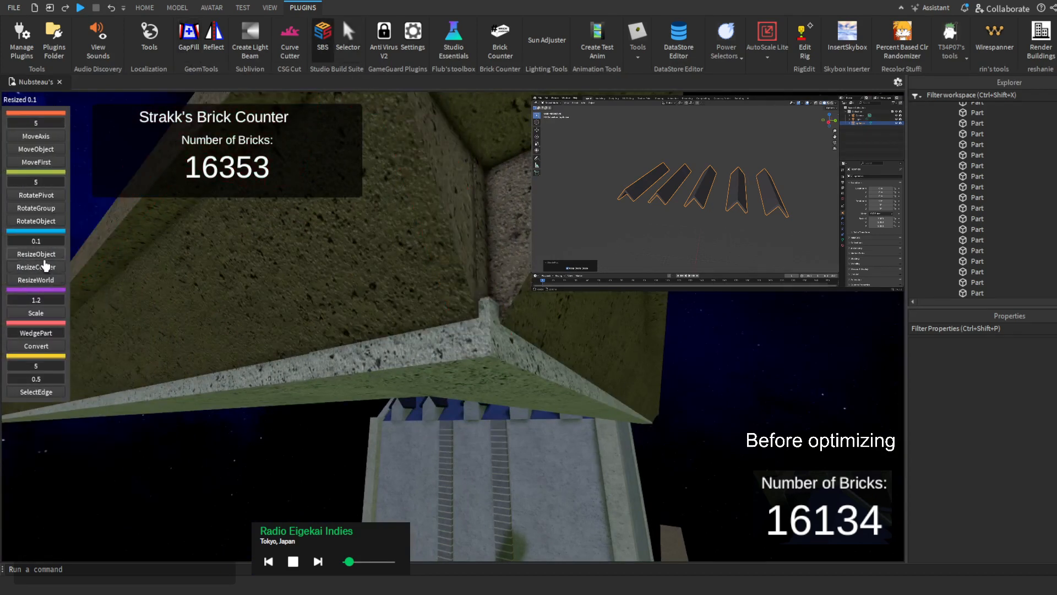
{"action": "left_click", "coordinate": [389, 277]}
{"action": "key", "text": "f"}
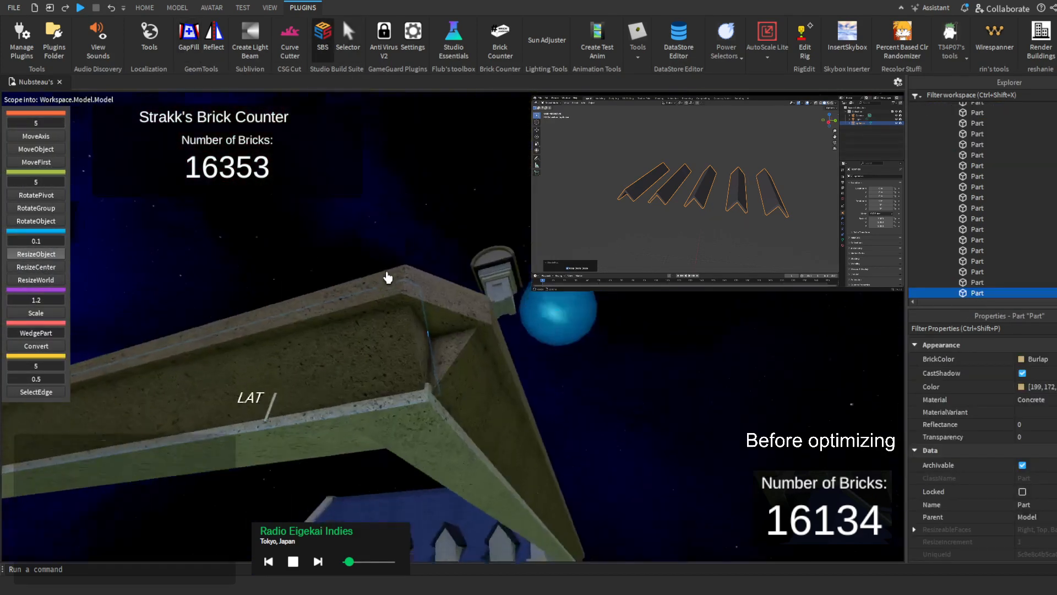
{"action": "left_click", "coordinate": [187, 283]}
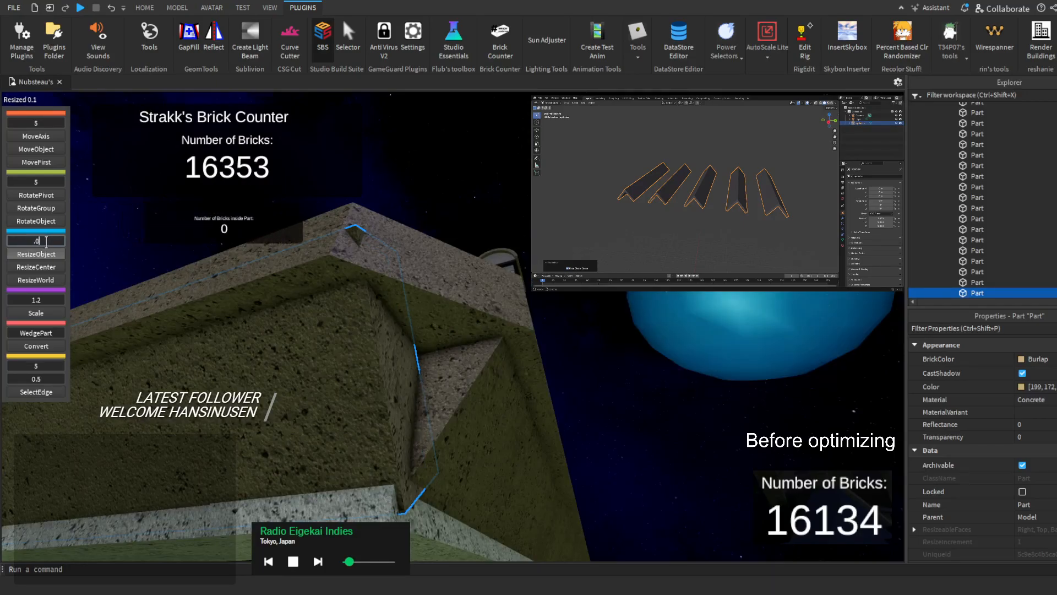
{"action": "type", "text": ".05"}
{"action": "left_click", "coordinate": [674, 296]}
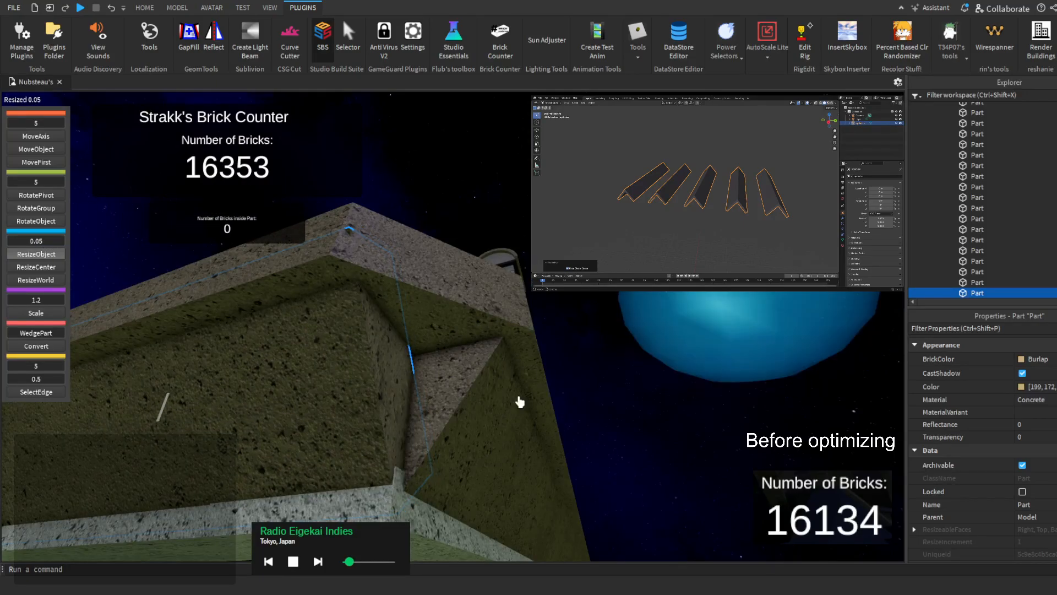
Resize the adjoining beam's sloped part by 0.15, set the object resize increment to 0.01, and resize it by 0.03
{"action": "left_click", "coordinate": [464, 452]}
{"action": "key", "text": "f"}
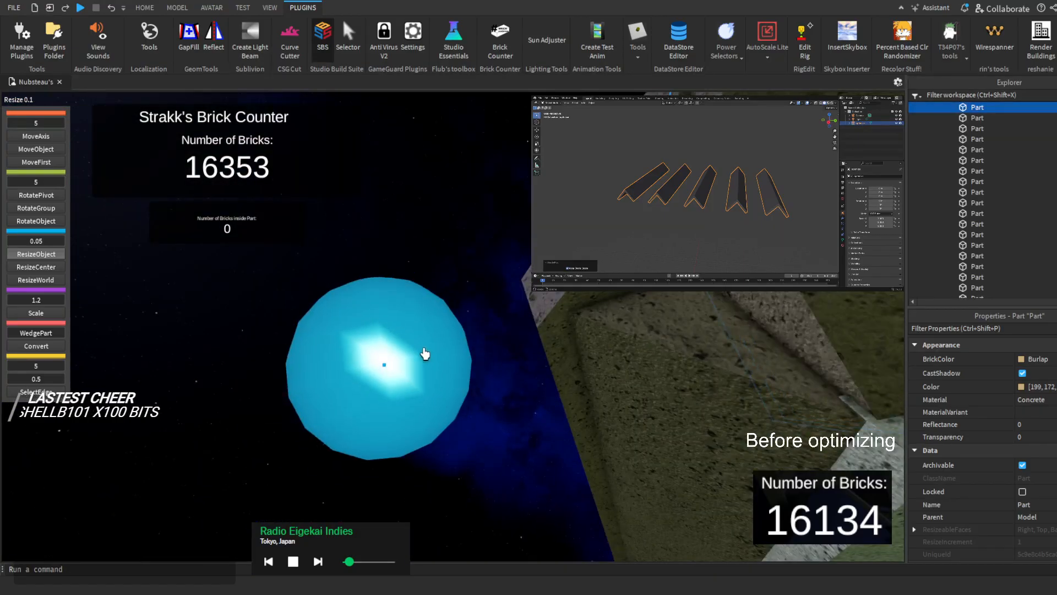
{"action": "left_click", "coordinate": [421, 360]}
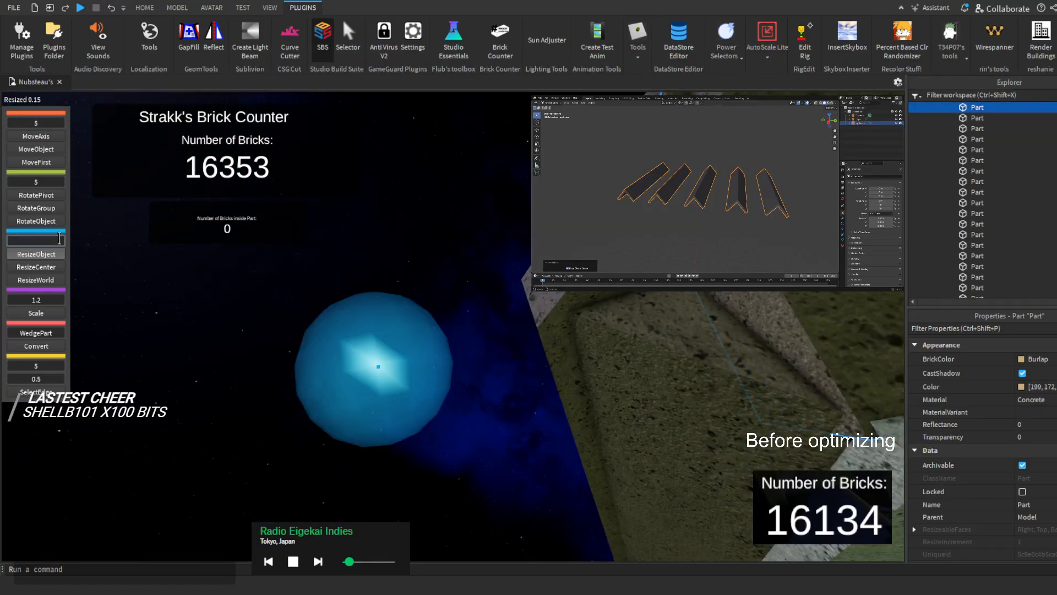
{"action": "type", "text": ".01"}
{"action": "key", "text": "Return"}
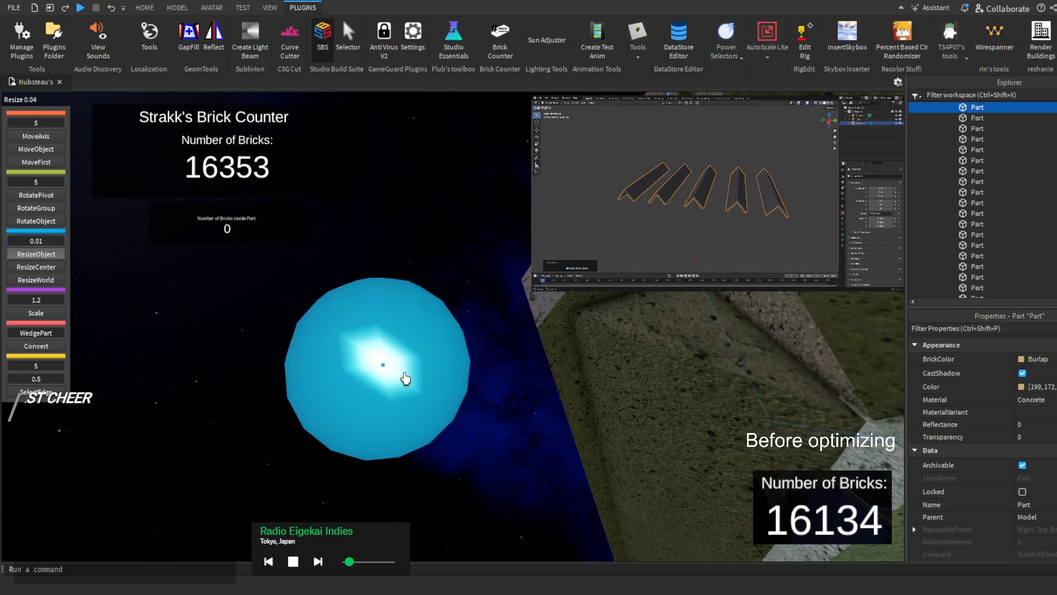
{"action": "left_click", "coordinate": [405, 382]}
Delete the filler part bridging the two sloped parts on top of the beam corner
{"action": "right_click_drag", "start_coordinate": [483, 392], "coordinate": [482, 391]}
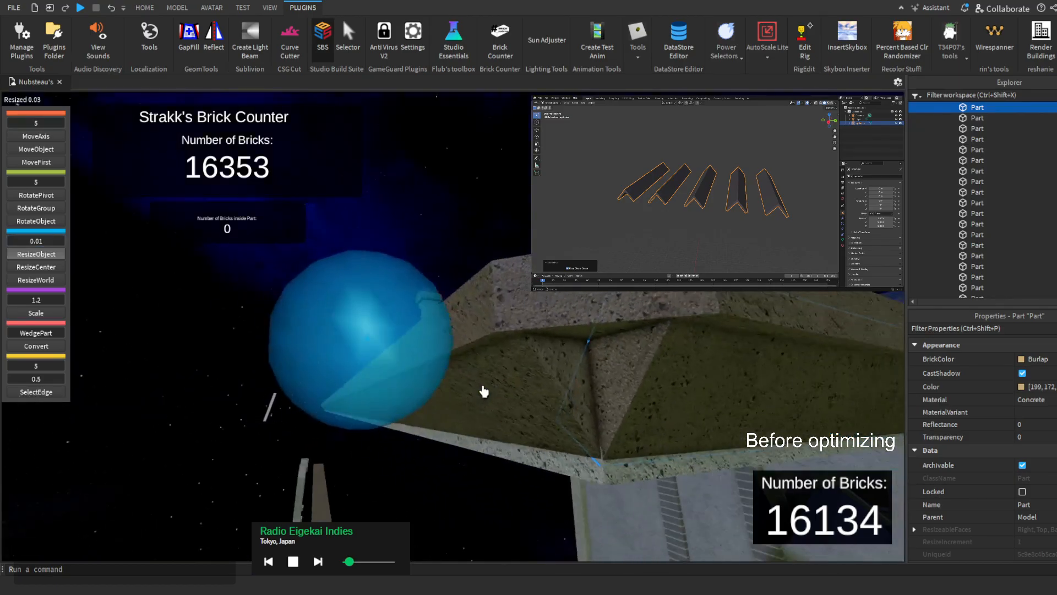
{"action": "scroll", "coordinate": [482, 391], "scroll_direction": "down", "scroll_amount": 3}
{"action": "scroll", "coordinate": [517, 320], "scroll_direction": "up", "scroll_amount": 4}
{"action": "right_click_drag", "start_coordinate": [517, 320], "coordinate": [516, 319]}
{"action": "left_click", "coordinate": [451, 302]}
{"action": "right_click_drag", "start_coordinate": [450, 303], "coordinate": [460, 302]}
{"action": "key", "text": "Delete"}
Resize one sloped part at the corner by 0.1, set the object resize increment to 0.05, and resize it by 0.05
{"action": "left_click", "coordinate": [603, 296]}
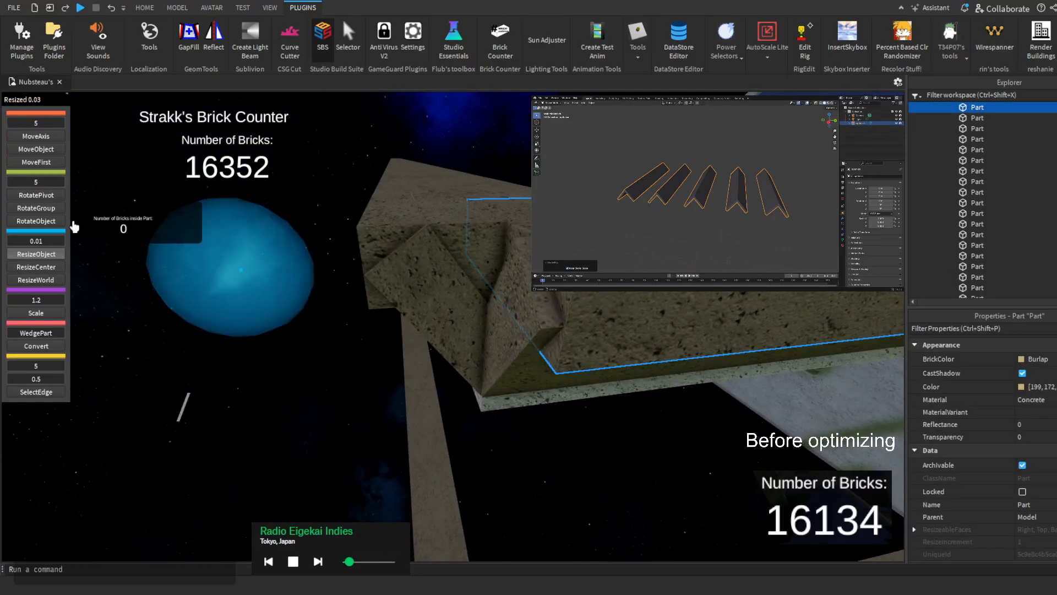
{"action": "left_click", "coordinate": [40, 241]}
{"action": "type", "text": ".1"}
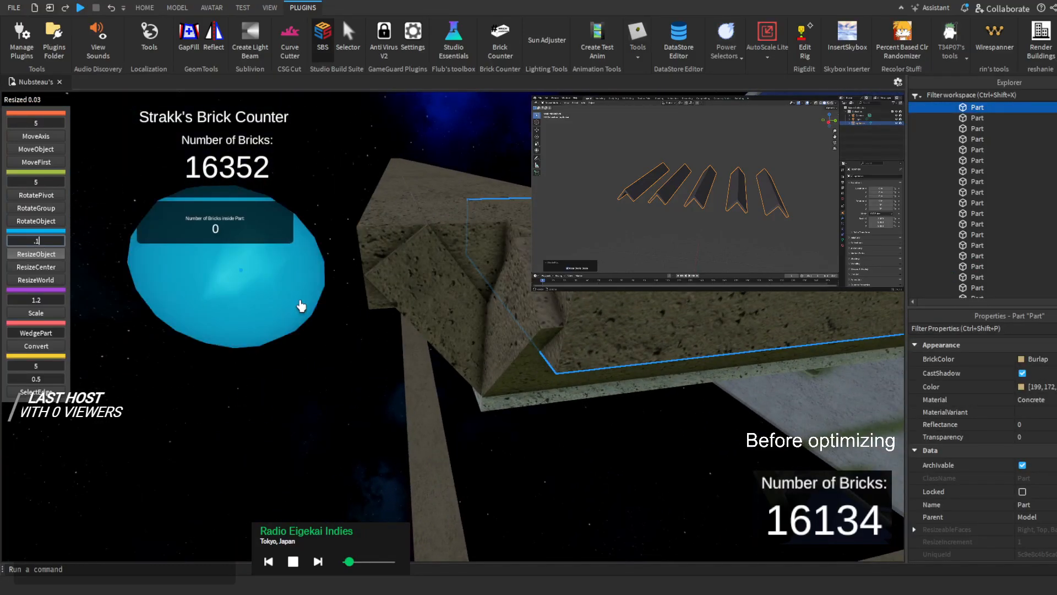
{"action": "left_click_drag", "start_coordinate": [255, 291], "coordinate": [232, 305]}
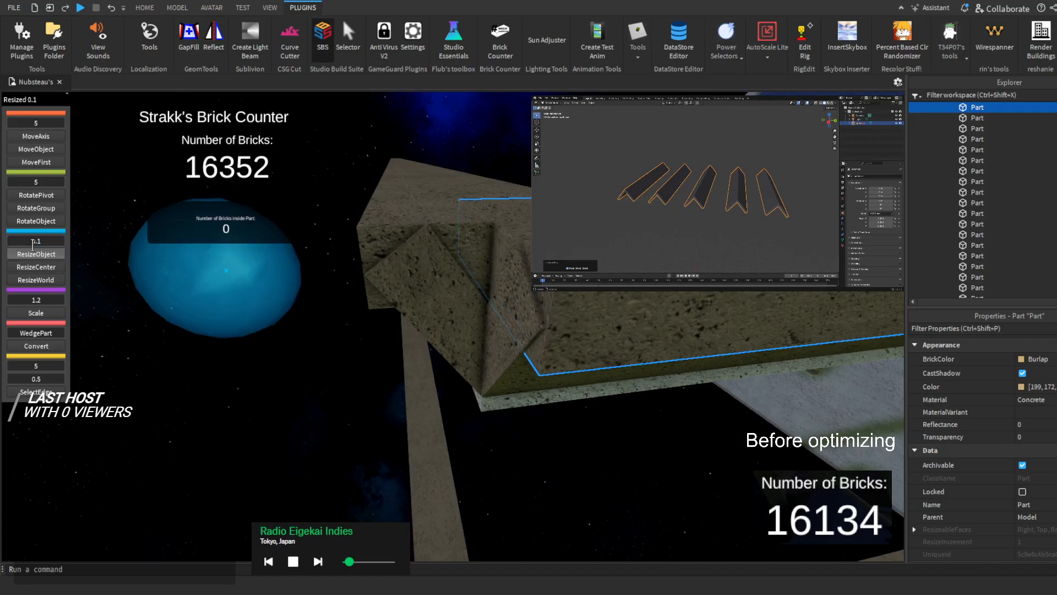
{"action": "type", "text": "5"}
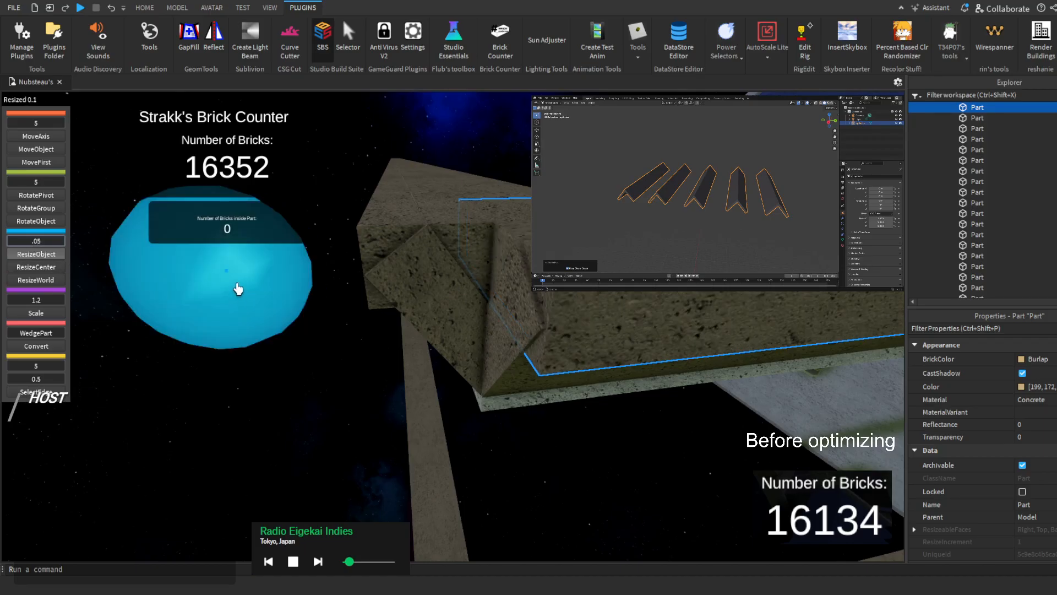
{"action": "left_click_drag", "start_coordinate": [215, 286], "coordinate": [207, 286]}
{"action": "right_click_drag", "start_coordinate": [207, 286], "coordinate": [213, 286]}
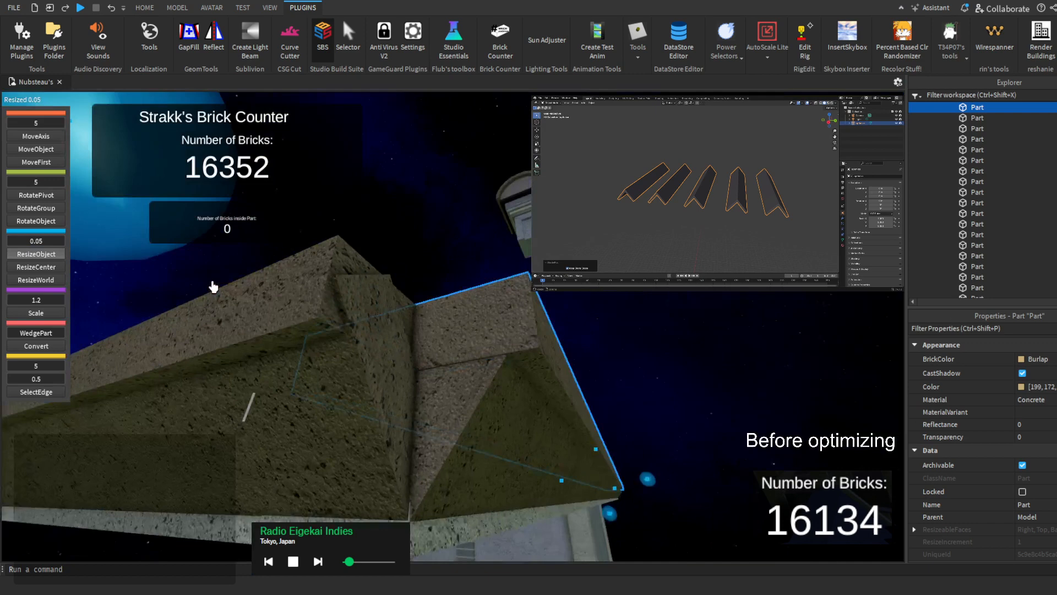
Resize the other sloped part meeting in the corner by 0.05 and clear the selection
{"action": "left_click", "coordinate": [262, 341]}
{"action": "left_click_drag", "start_coordinate": [664, 334], "coordinate": [688, 330]}
{"action": "left_click", "coordinate": [386, 187]}
{"action": "right_click_drag", "start_coordinate": [386, 187], "coordinate": [386, 188]}
Set the object resize increment to 0.01, resize the long sloped part by 0.03 and by 0.01 at the corner, and clear the selection
{"action": "left_click", "coordinate": [494, 290]}
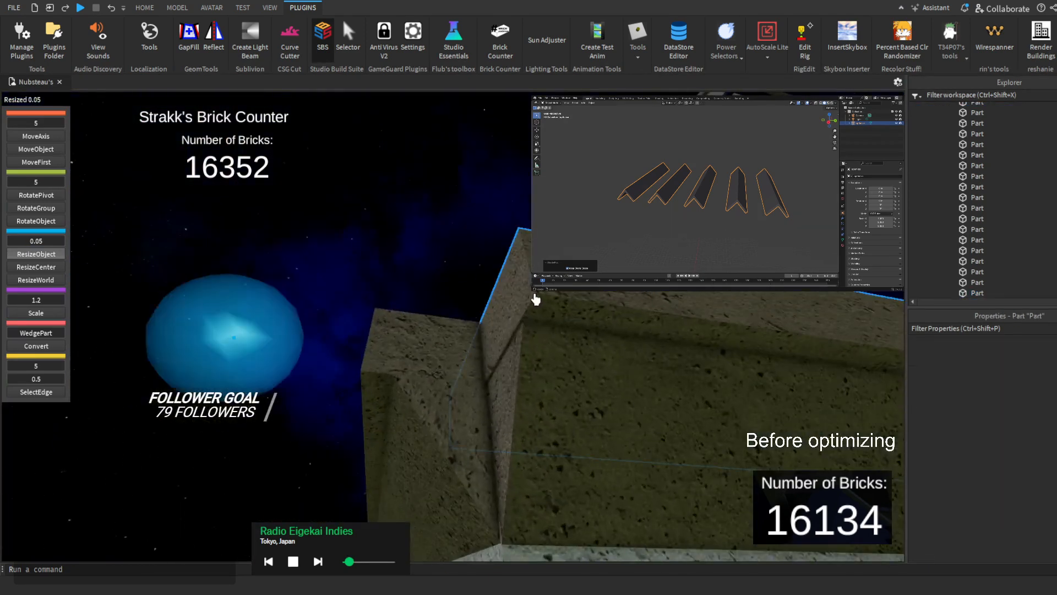
{"action": "left_click", "coordinate": [21, 241]}
{"action": "type", "text": ".01"}
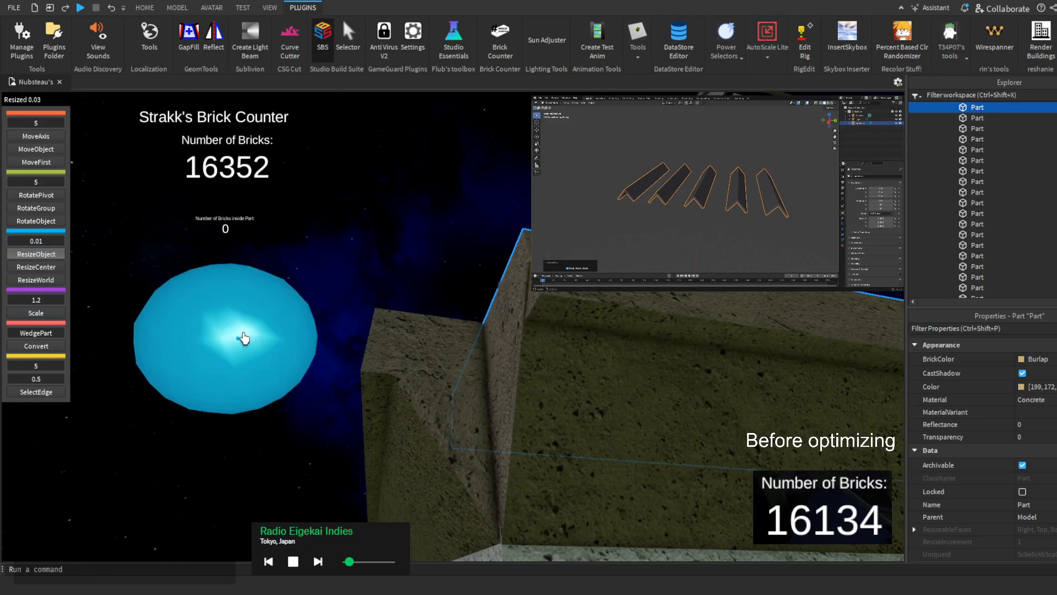
{"action": "left_click", "coordinate": [241, 340]}
{"action": "left_click", "coordinate": [364, 242]}
{"action": "scroll", "coordinate": [366, 246], "scroll_direction": "down", "scroll_amount": 3}
{"action": "right_click_drag", "start_coordinate": [365, 245], "coordinate": [364, 247]}
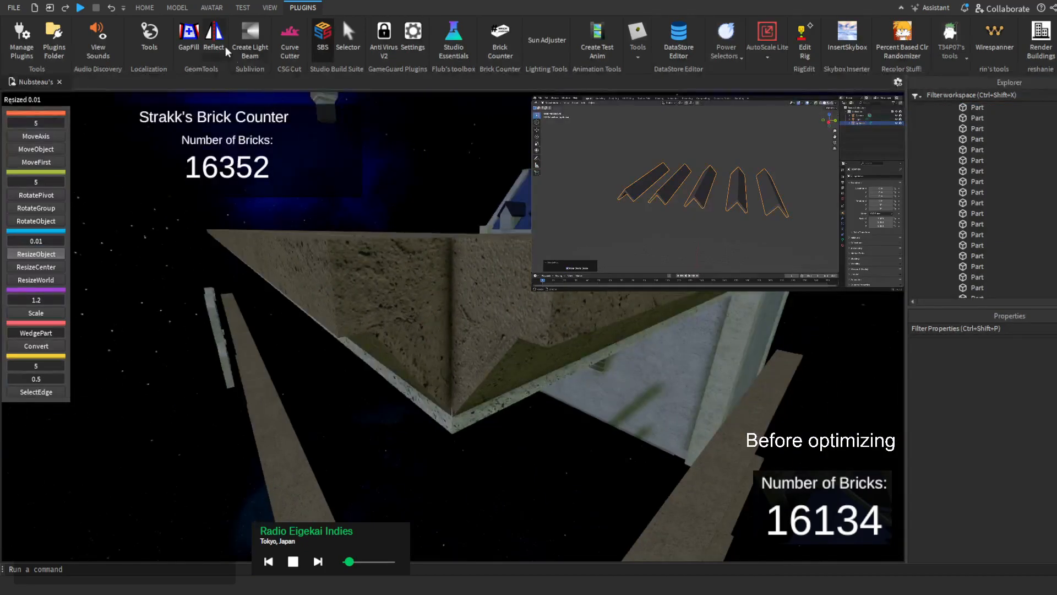
Fill the gap between the sloped parts' upper edges at the beam corner with a one-stud-thick part using GapFill
{"action": "left_click", "coordinate": [190, 39]}
{"action": "right_click_drag", "start_coordinate": [324, 162], "coordinate": [355, 203]}
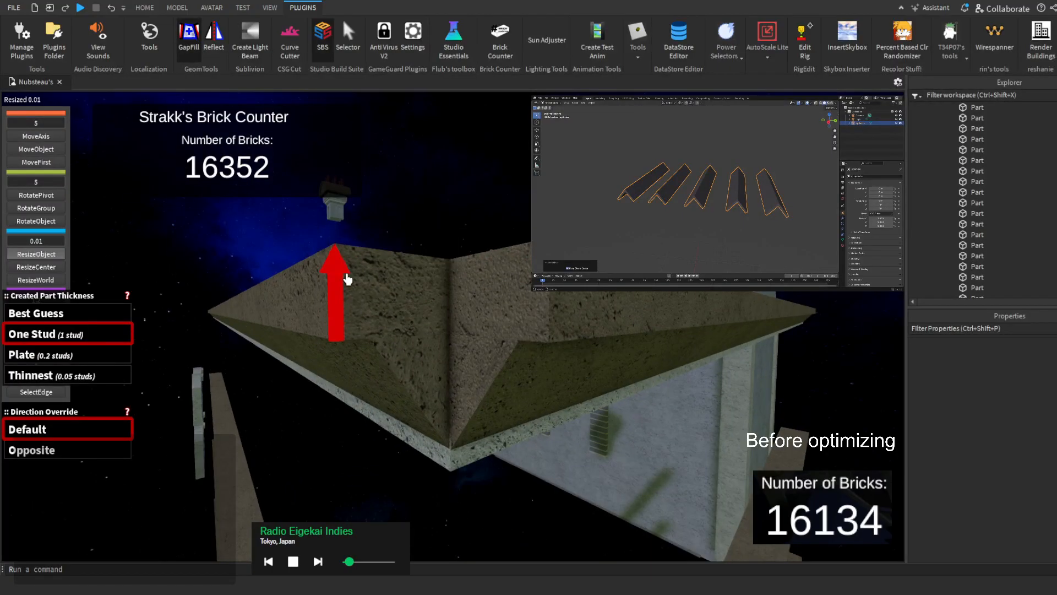
{"action": "left_click", "coordinate": [347, 279]}
{"action": "left_click", "coordinate": [542, 294]}
Try to fill the gap between the lower edges of the beam corner with GapFill and undo the fill
{"action": "right_click_drag", "start_coordinate": [542, 294], "coordinate": [512, 378]}
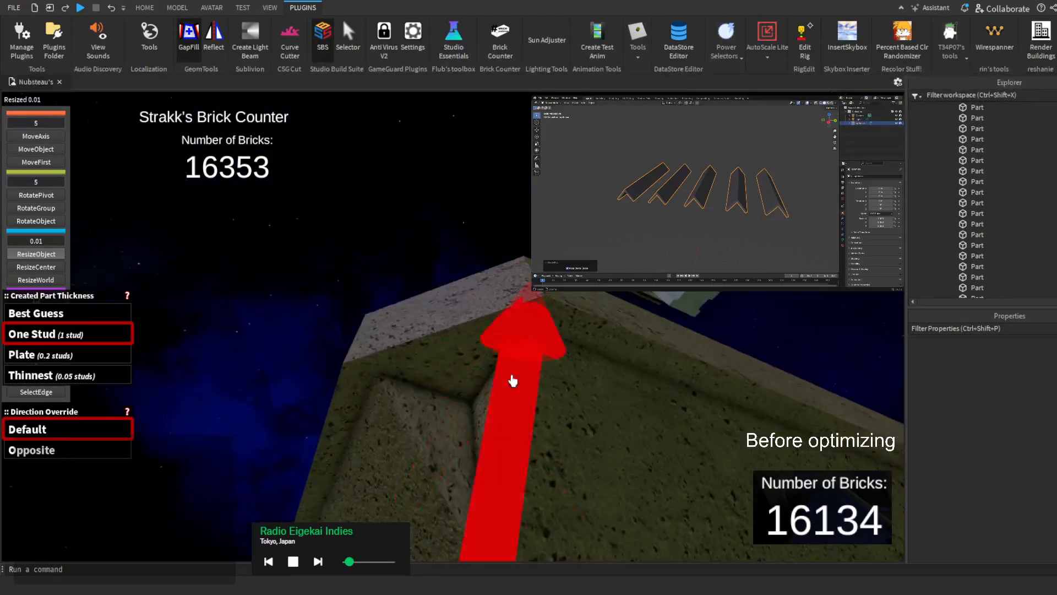
{"action": "left_click", "coordinate": [436, 453]}
{"action": "left_click", "coordinate": [521, 433]}
{"action": "right_click_drag", "start_coordinate": [484, 283], "coordinate": [487, 287]}
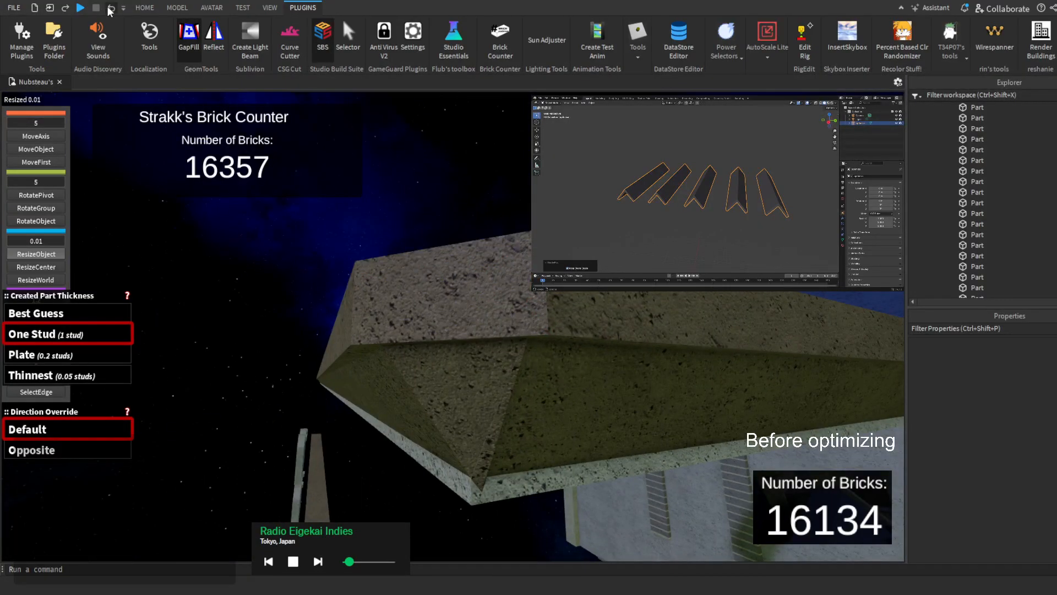
{"action": "right_click_drag", "start_coordinate": [213, 237], "coordinate": [211, 237]}
{"action": "key", "text": "w"}
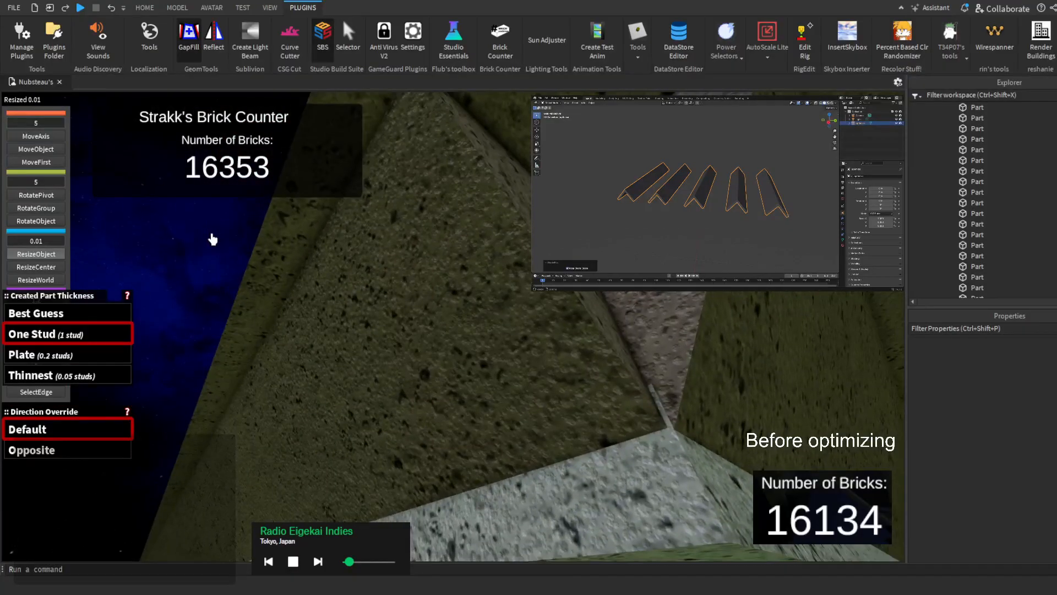
Select the sloped part beside the corner gap and resize it by 0.01 with ResizeObject
{"action": "left_click", "coordinate": [323, 47]}
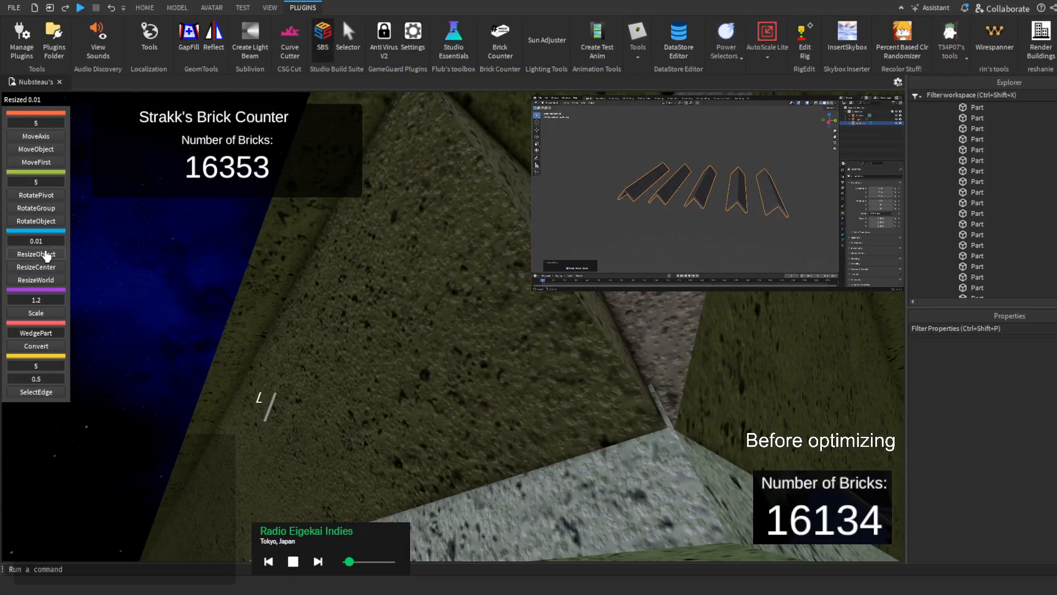
{"action": "left_click", "coordinate": [385, 307]}
{"action": "left_click", "coordinate": [385, 307]}
{"action": "key", "text": "f"}
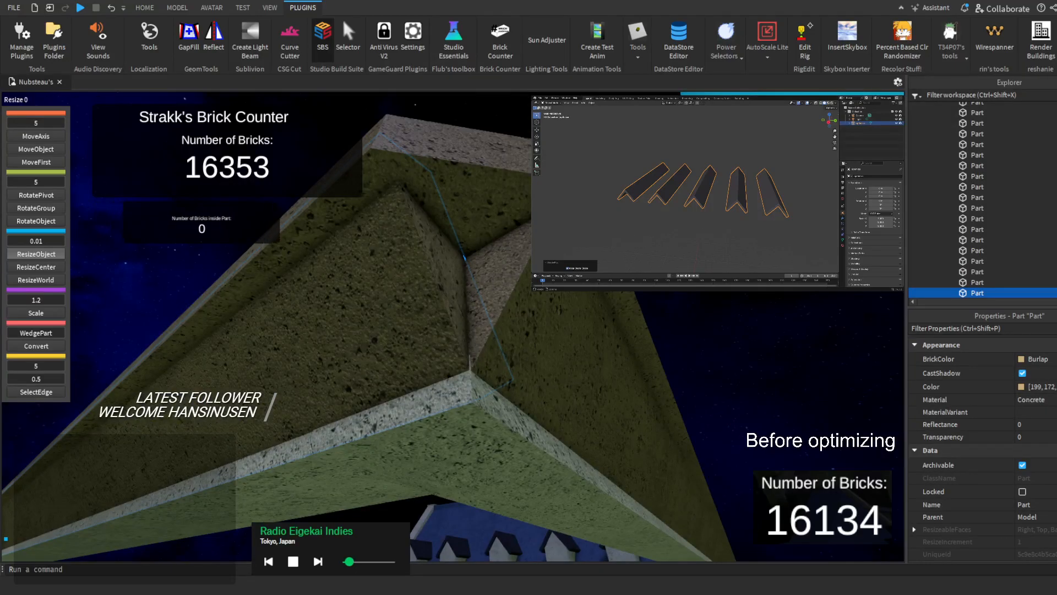
{"action": "left_click_drag", "start_coordinate": [464, 258], "coordinate": [466, 257]}
{"action": "right_click_drag", "start_coordinate": [466, 257], "coordinate": [405, 358]}
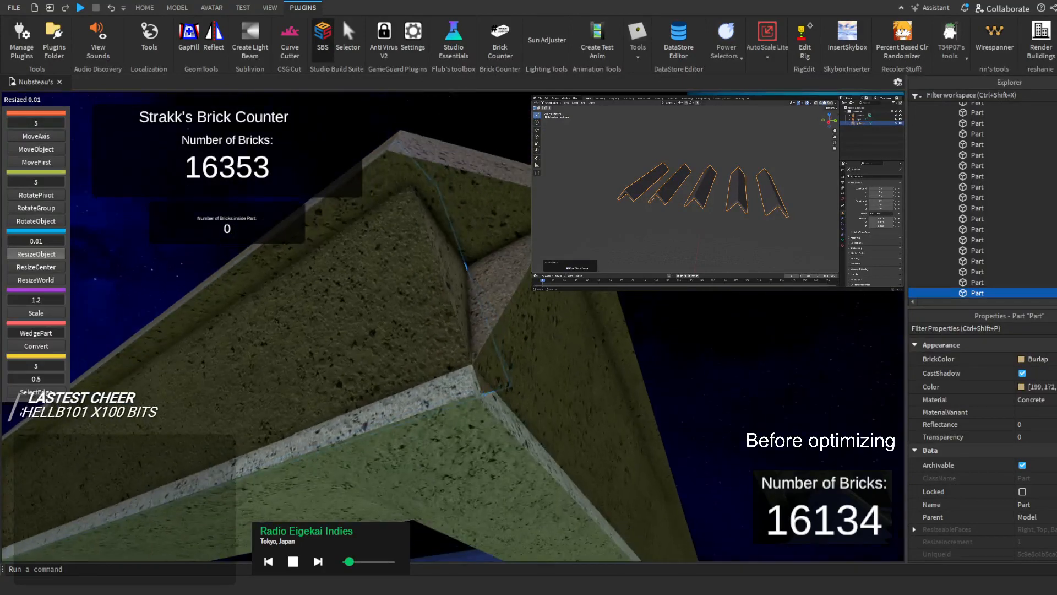
Set the object resize increment to 0.1 and resize the light trim part beneath the beam corner by 0.1
{"action": "left_click", "coordinate": [628, 325]}
{"action": "right_click_drag", "start_coordinate": [627, 325], "coordinate": [699, 297]}
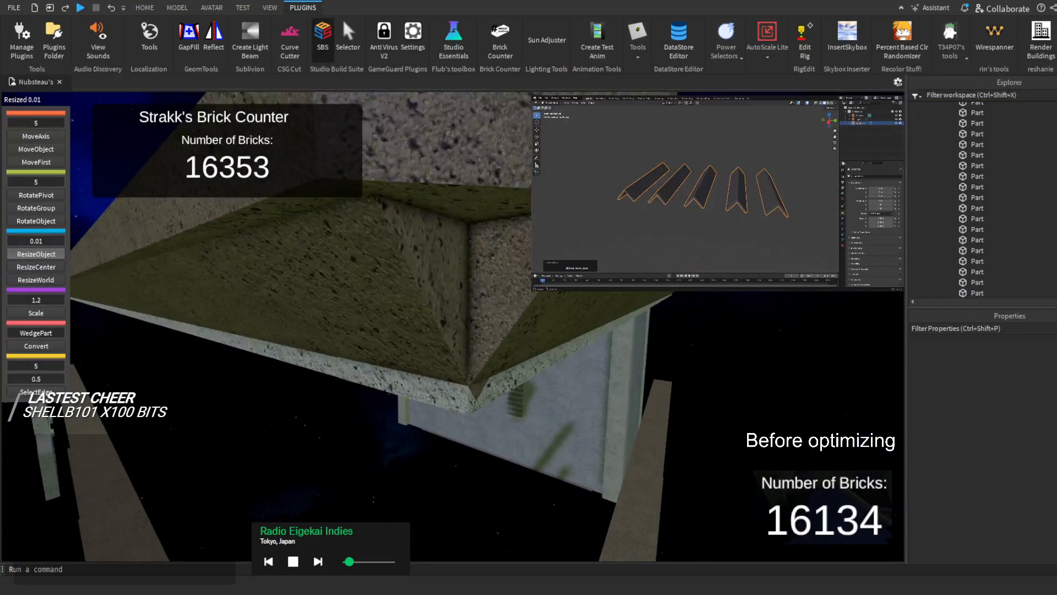
{"action": "left_click", "coordinate": [511, 375]}
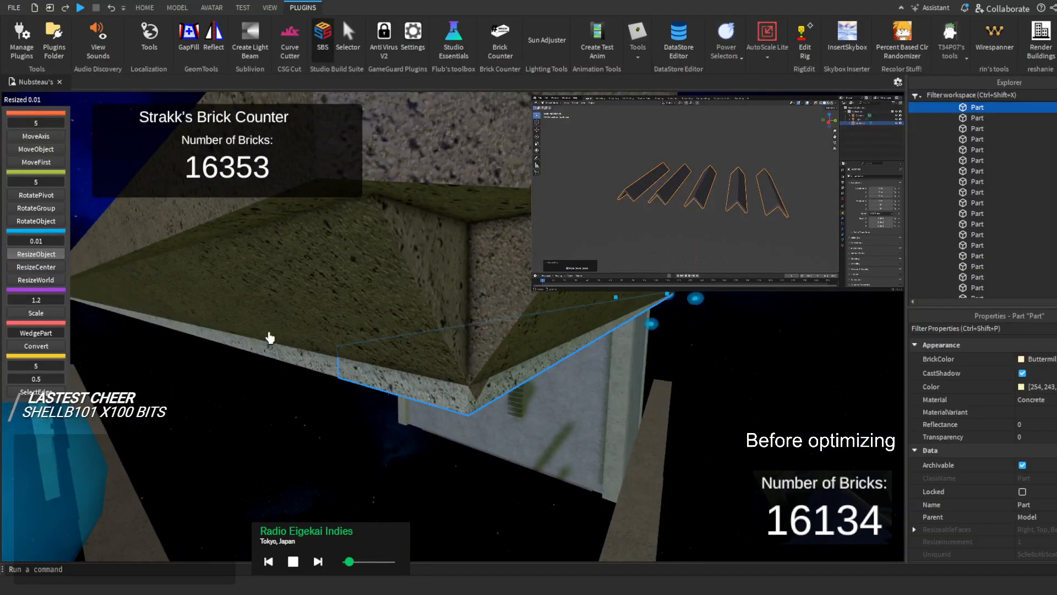
{"action": "left_click", "coordinate": [22, 252]}
{"action": "key", "text": "w"}
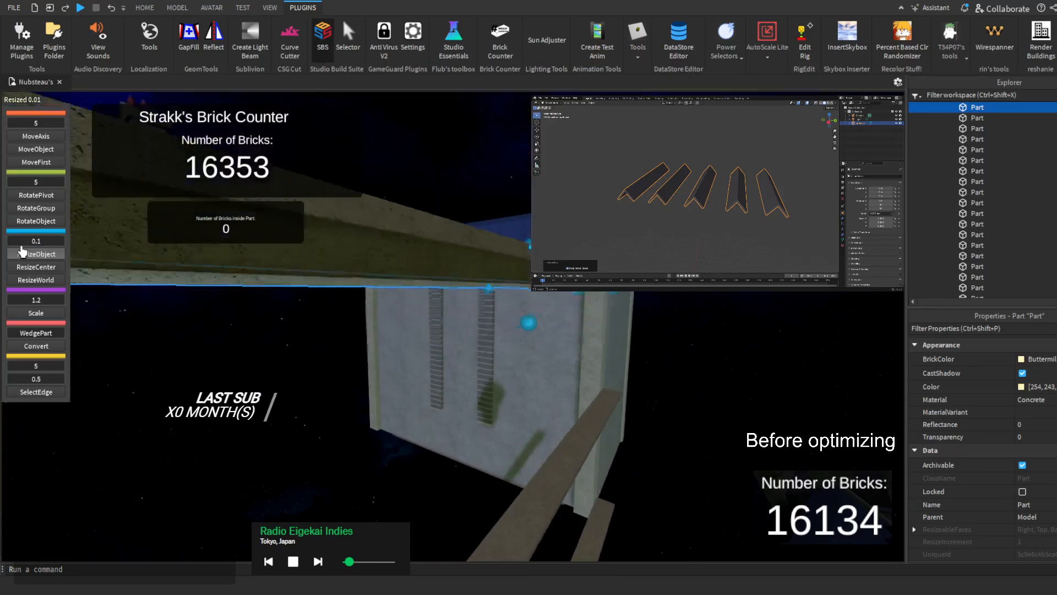
{"action": "left_click_drag", "start_coordinate": [620, 345], "coordinate": [637, 361]}
{"action": "right_click_drag", "start_coordinate": [637, 361], "coordinate": [637, 363]}
{"action": "key", "text": "w"}
{"action": "left_click_drag", "start_coordinate": [263, 417], "coordinate": [247, 420]}
{"action": "key", "text": "a"}
{"action": "right_click_drag", "start_coordinate": [485, 392], "coordinate": [485, 392]}
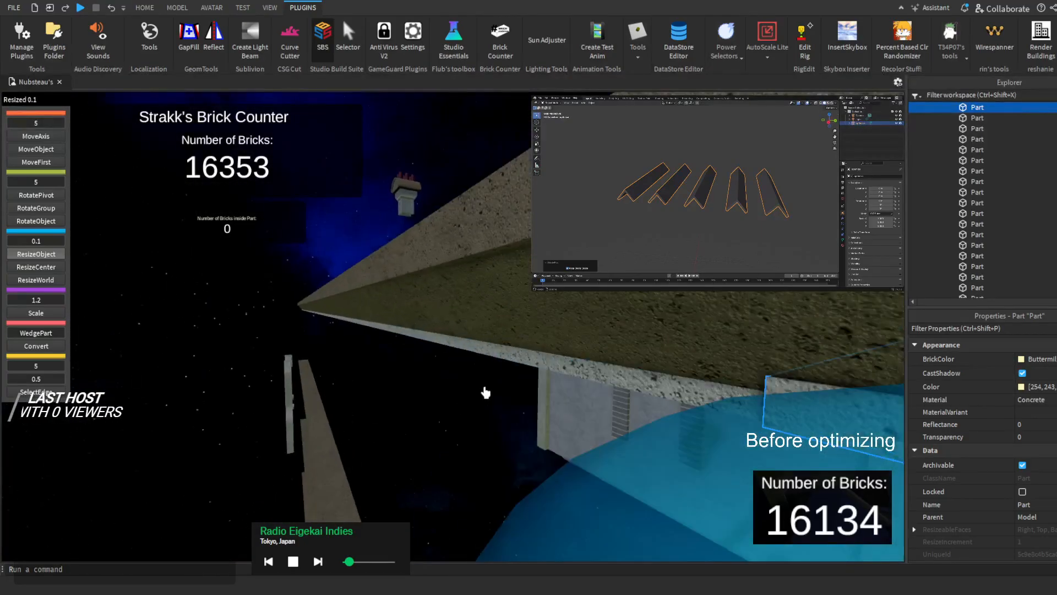
{"action": "left_click", "coordinate": [530, 363]}
Fill the gap between the lower sloped edges at the beam corner with one-stud-thick wedges using GapFill
{"action": "key", "text": "a"}
{"action": "right_click_drag", "start_coordinate": [342, 269], "coordinate": [342, 270]}
{"action": "key", "text": "w"}
{"action": "key", "text": "w"}
{"action": "left_click_drag", "start_coordinate": [456, 271], "coordinate": [450, 272]}
{"action": "right_click_drag", "start_coordinate": [450, 272], "coordinate": [448, 273]}
{"action": "key", "text": "s"}
{"action": "left_click", "coordinate": [355, 210]}
{"action": "key", "text": "a"}
{"action": "right_click_drag", "start_coordinate": [355, 210], "coordinate": [353, 208]}
{"action": "key", "text": "d"}
{"action": "left_click", "coordinate": [198, 42]}
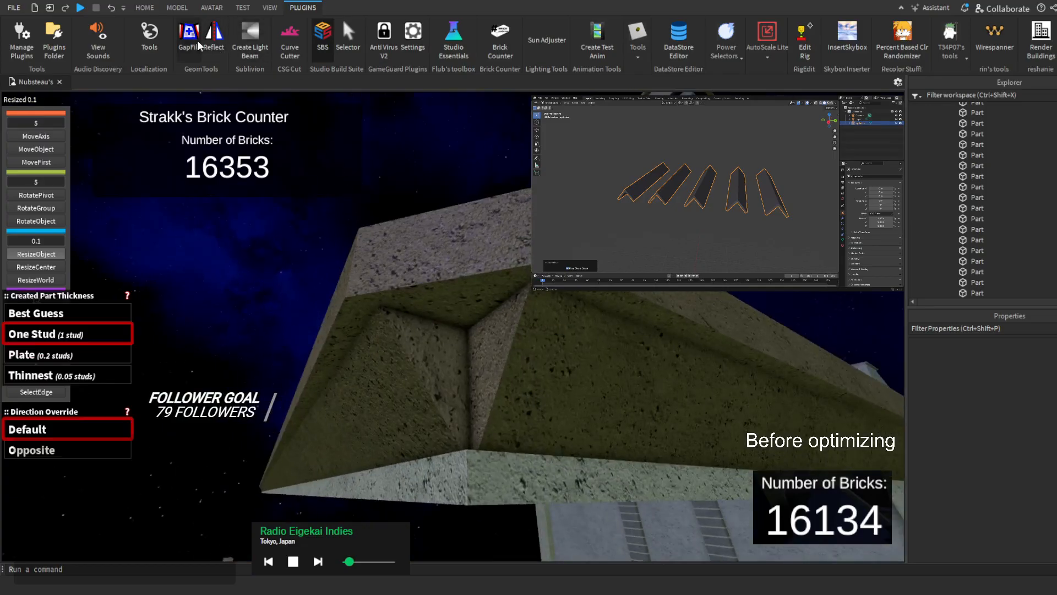
{"action": "left_click", "coordinate": [500, 357]}
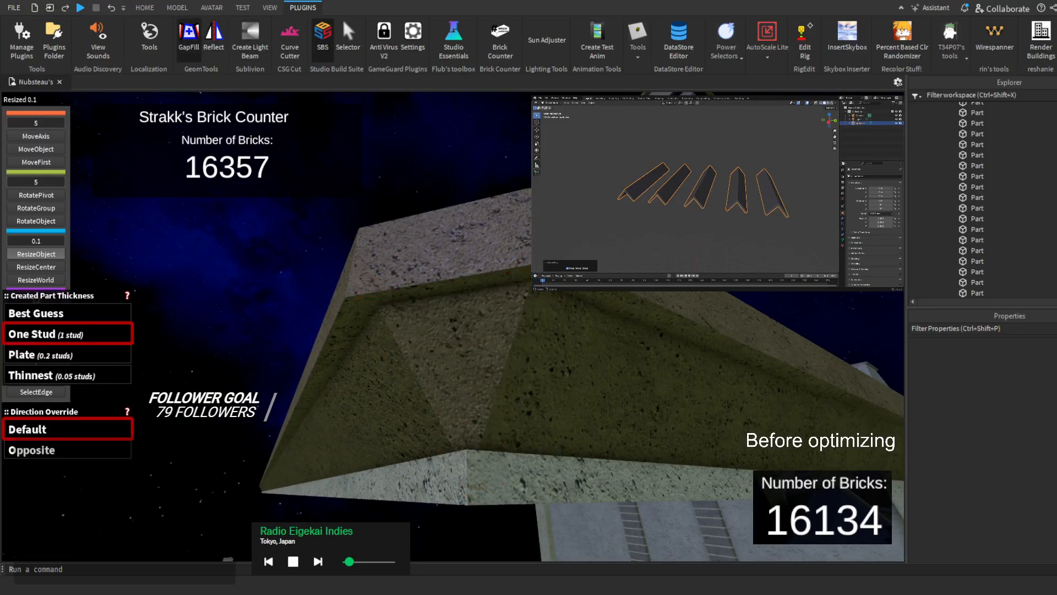
{"action": "key", "text": "s"}
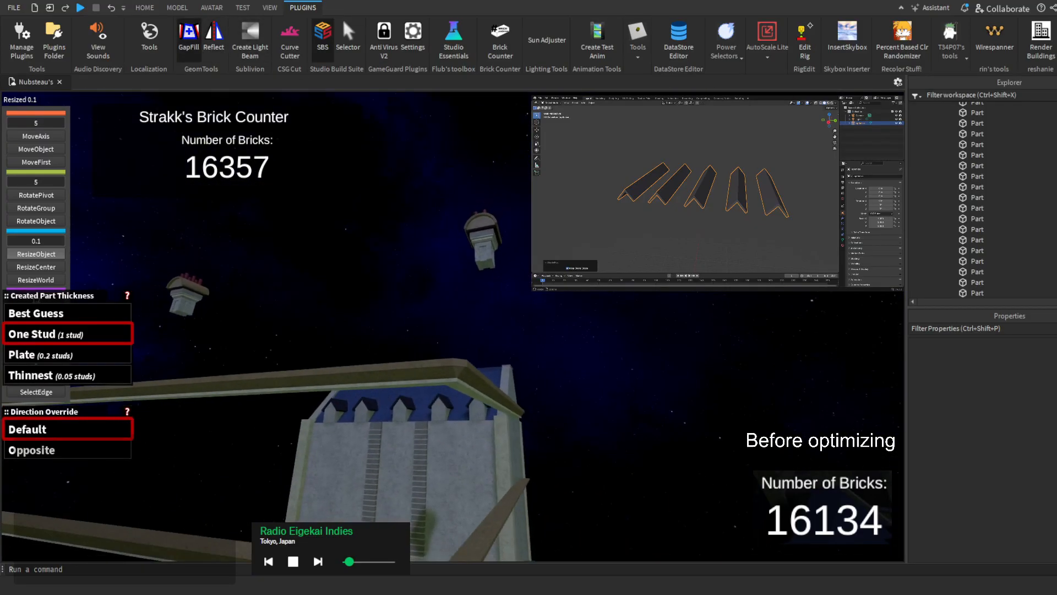
{"action": "key", "text": "s"}
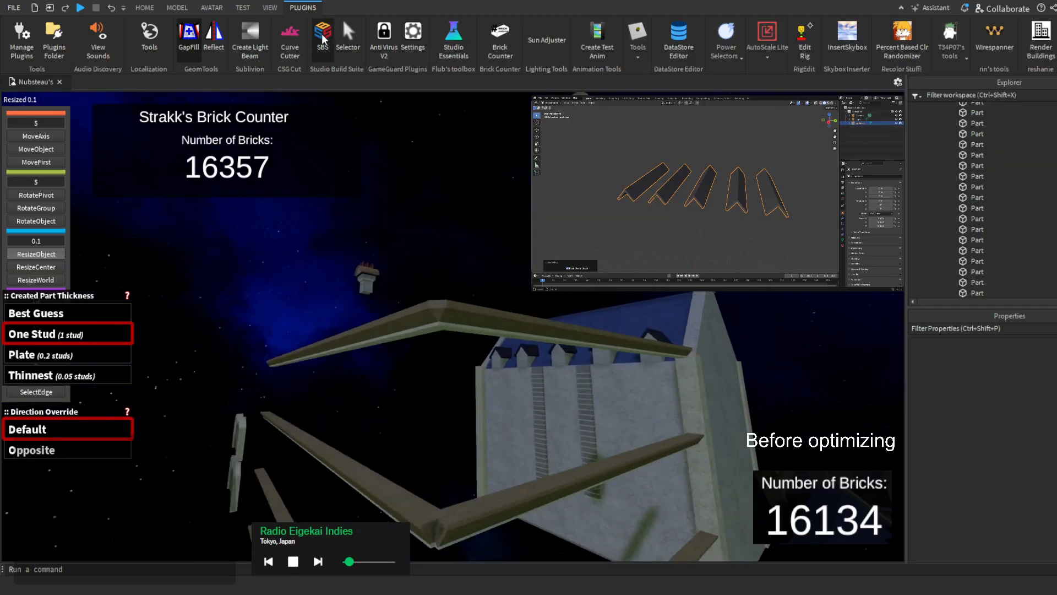
Select the new wedge at the beam corner with the building tools active and resize it by 0.3 with ResizeObject
{"action": "left_click", "coordinate": [323, 38]}
{"action": "right_click_drag", "start_coordinate": [226, 232], "coordinate": [282, 254]}
{"action": "key", "text": "w"}
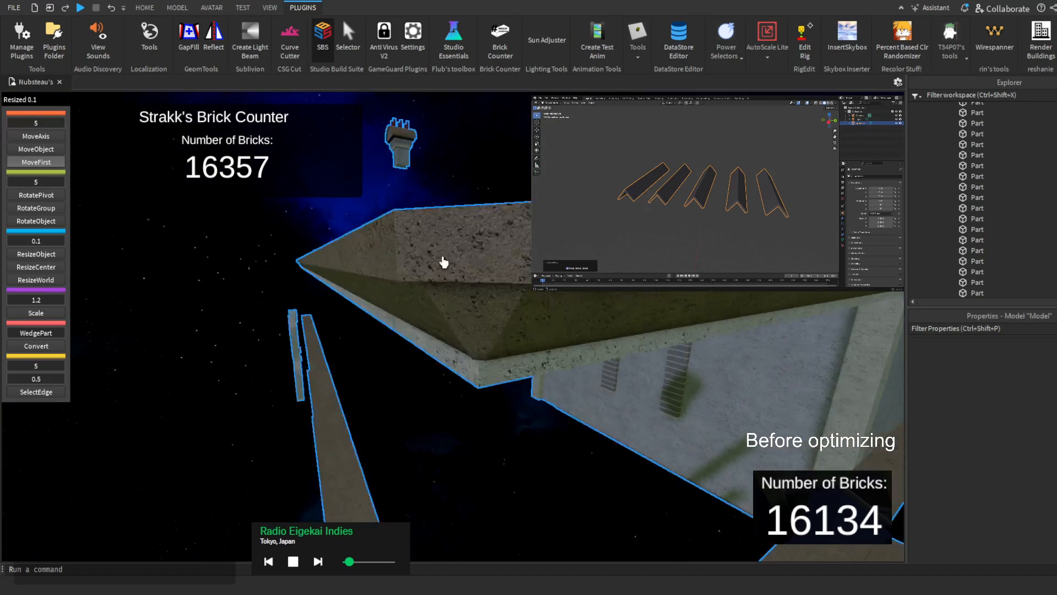
{"action": "left_click", "coordinate": [441, 260]}
{"action": "key", "text": "f"}
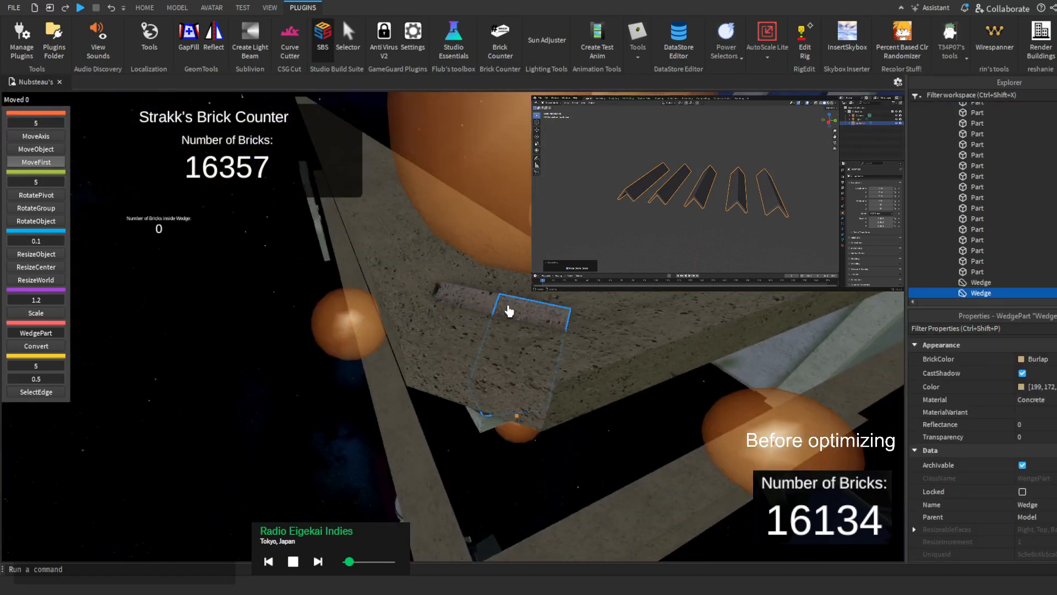
{"action": "scroll", "coordinate": [504, 307], "scroll_direction": "down", "scroll_amount": 5}
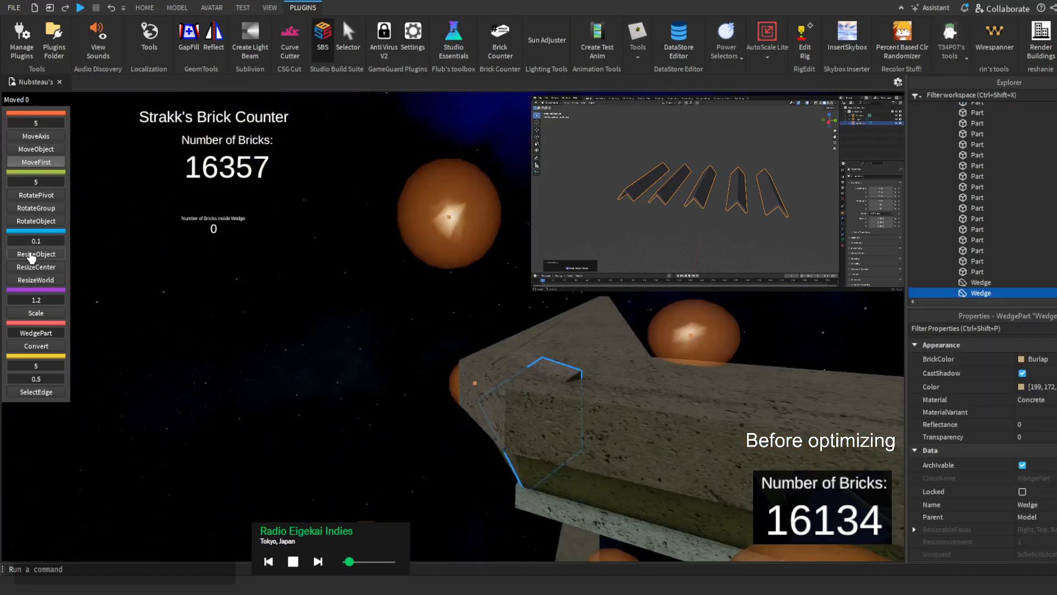
{"action": "left_click", "coordinate": [32, 256]}
{"action": "left_click_drag", "start_coordinate": [732, 314], "coordinate": [701, 332]}
Delete the surplus wedge that pokes through the upper surface of the beam corner
{"action": "left_click", "coordinate": [556, 385]}
{"action": "scroll", "coordinate": [681, 329], "scroll_direction": "up", "scroll_amount": 4}
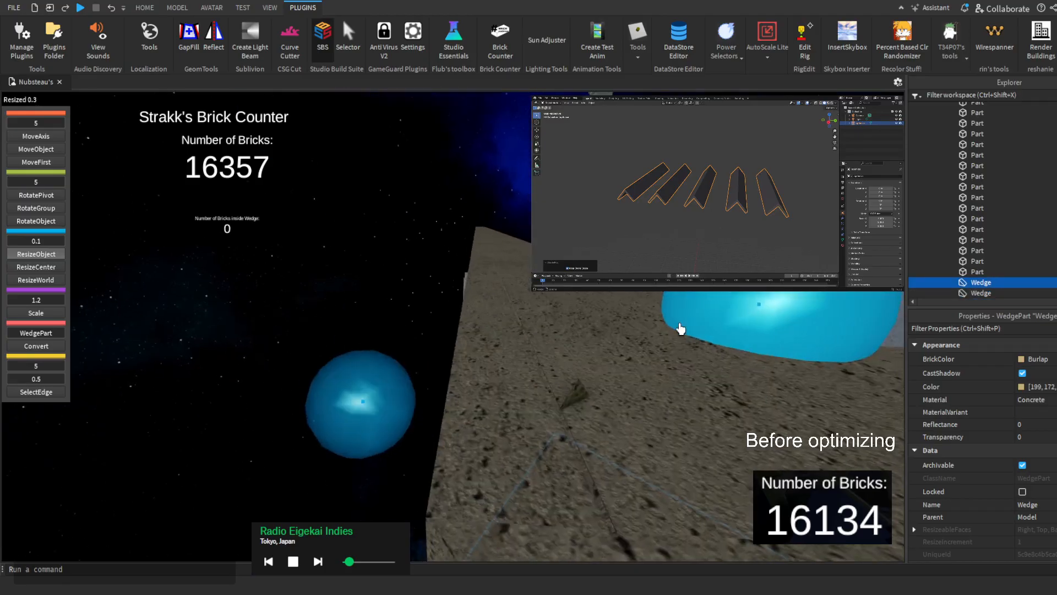
{"action": "right_click_drag", "start_coordinate": [681, 329], "coordinate": [676, 329]}
{"action": "left_click", "coordinate": [538, 406]}
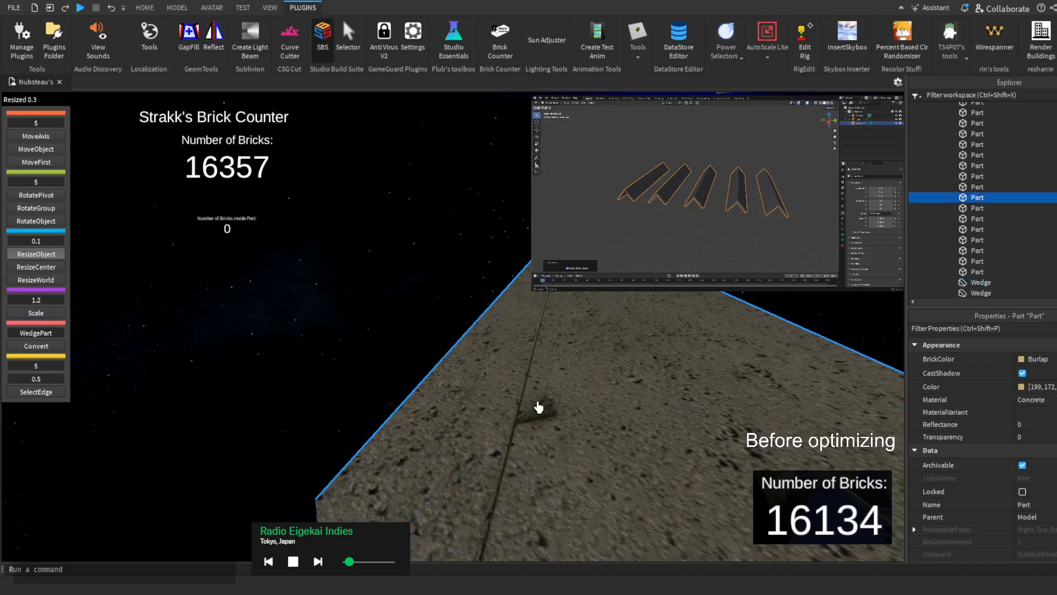
{"action": "left_click", "coordinate": [545, 408]}
{"action": "right_click_drag", "start_coordinate": [546, 409], "coordinate": [576, 383]}
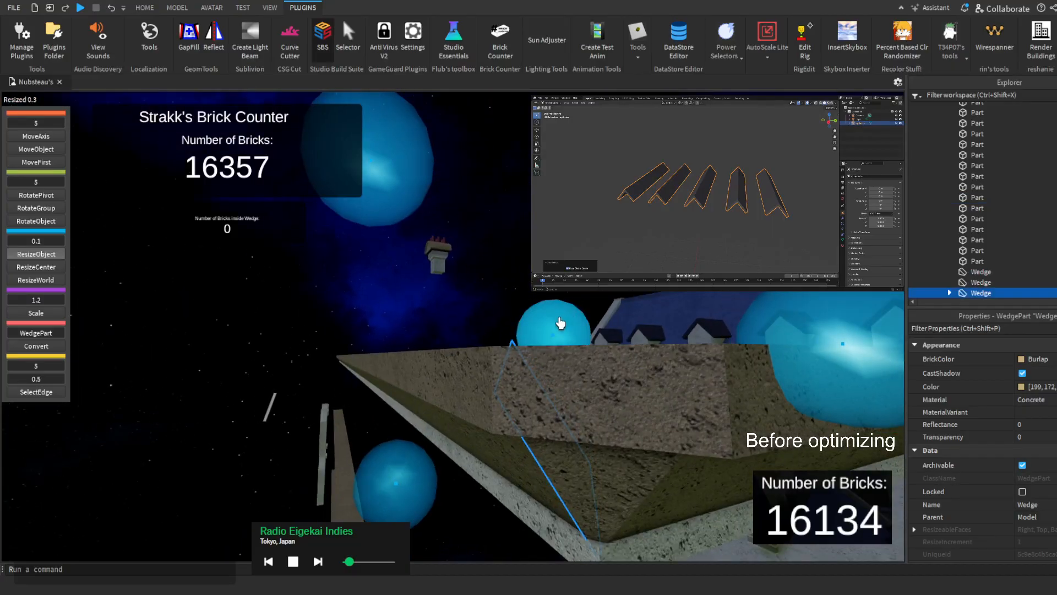
{"action": "right_click_drag", "start_coordinate": [559, 323], "coordinate": [530, 298]}
{"action": "key", "text": "Delete"}
{"action": "key", "text": "w"}
{"action": "right_click_drag", "start_coordinate": [529, 298], "coordinate": [522, 307]}
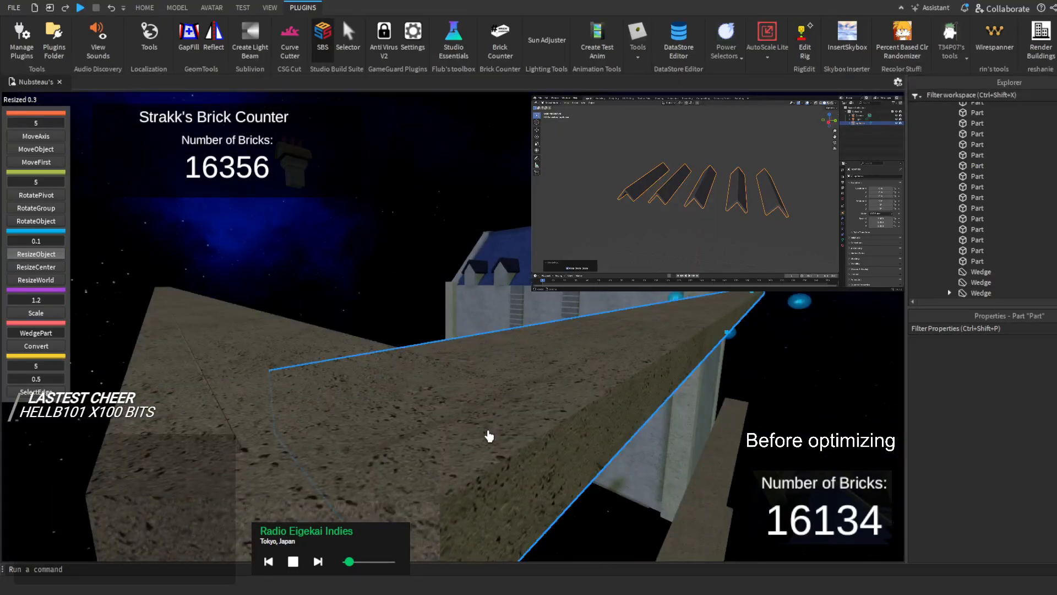
Select the two long upper beam parts meeting at the corner and resize both upward by 0.1
{"action": "left_click", "coordinate": [486, 435]}
{"action": "left_click", "coordinate": [338, 468], "text": "shift"}
{"action": "key", "text": "w"}
{"action": "right_click_drag", "start_coordinate": [494, 270], "coordinate": [494, 271]}
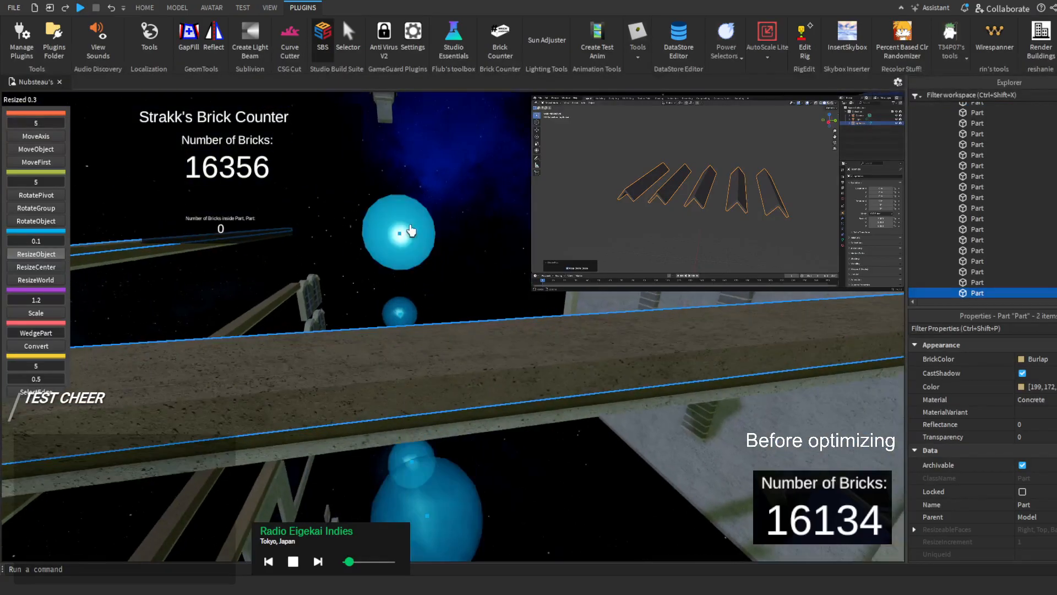
{"action": "left_click_drag", "start_coordinate": [409, 233], "coordinate": [428, 225]}
{"action": "key", "text": "w"}
{"action": "right_click_drag", "start_coordinate": [428, 225], "coordinate": [428, 225]}
{"action": "key", "text": "w"}
Resize the corner filler part upward by 0.1 to match the long beam parts and clear the selection
{"action": "left_click", "coordinate": [522, 430]}
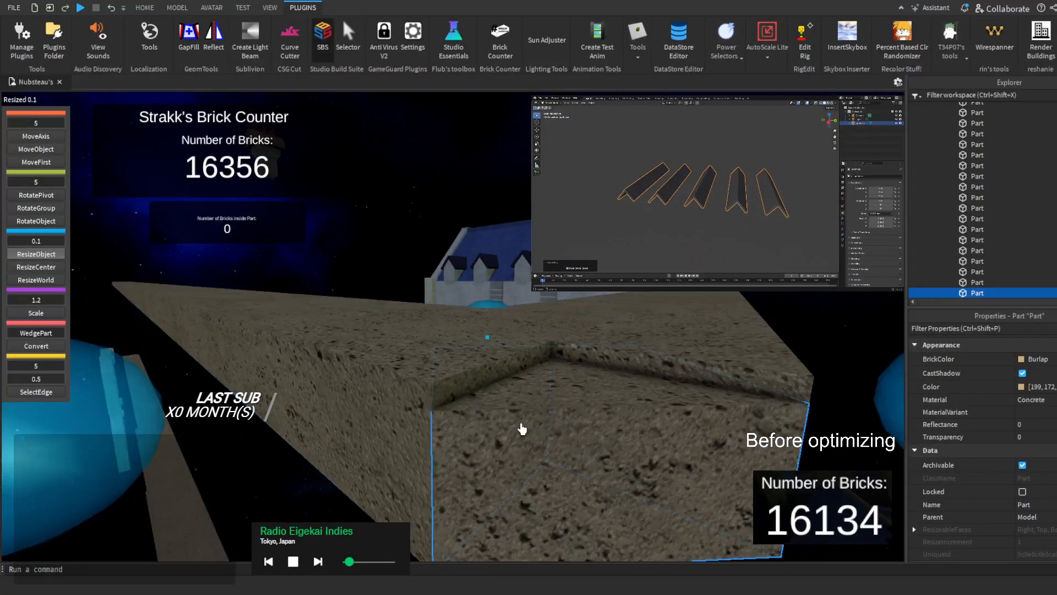
{"action": "scroll", "coordinate": [521, 428], "scroll_direction": "down", "scroll_amount": 3}
{"action": "left_click_drag", "start_coordinate": [524, 182], "coordinate": [540, 157]}
{"action": "right_click_drag", "start_coordinate": [539, 157], "coordinate": [540, 157]}
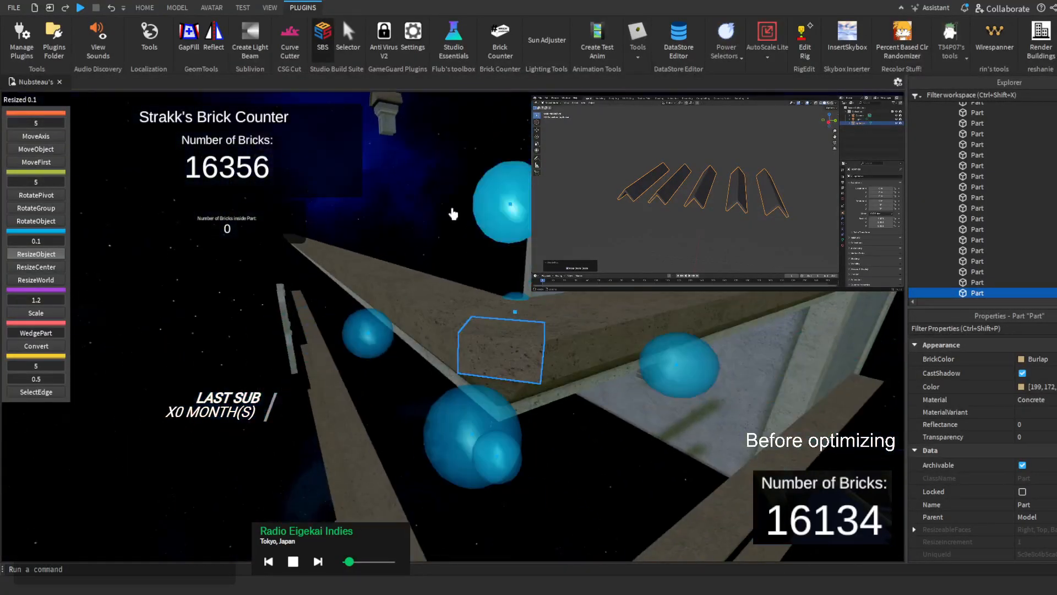
{"action": "left_click", "coordinate": [362, 210]}
Select the brown parts and both filler wedges around the underside of the beam corner
{"action": "left_click", "coordinate": [409, 307]}
{"action": "key", "text": "w"}
{"action": "right_click_drag", "start_coordinate": [464, 309], "coordinate": [489, 323]}
{"action": "left_click", "coordinate": [490, 323], "text": "ctrl"}
{"action": "left_click", "coordinate": [489, 323], "text": "ctrl"}
{"action": "left_click", "coordinate": [493, 260], "text": "ctrl"}
{"action": "left_click", "coordinate": [424, 236], "text": "ctrl"}
{"action": "left_click", "coordinate": [407, 243], "text": "ctrl"}
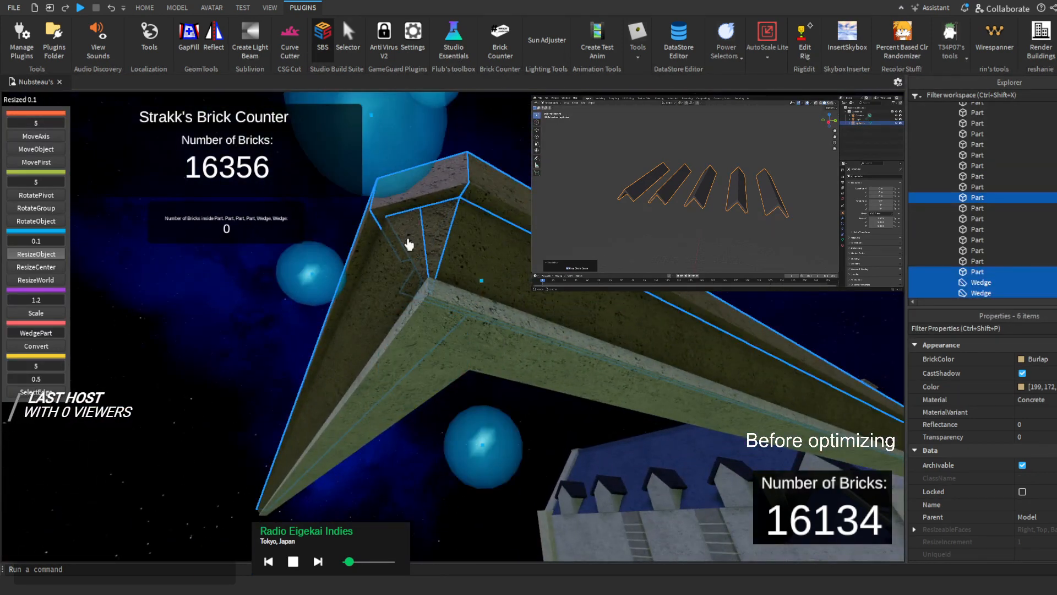
{"action": "left_click", "coordinate": [385, 299], "text": "ctrl"}
{"action": "right_click_drag", "start_coordinate": [420, 264], "coordinate": [419, 263]}
{"action": "right_click_drag", "start_coordinate": [518, 272], "coordinate": [518, 273]}
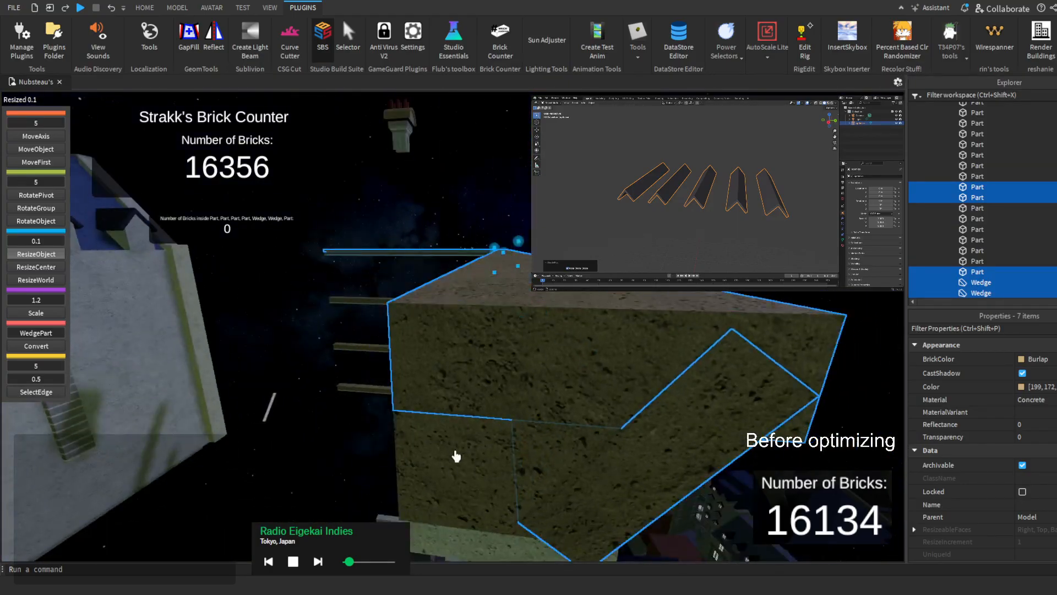
Add the remaining brown beam parts to the selection and try lifting them all by 5 with MoveAxis
{"action": "left_click", "coordinate": [457, 454], "text": "ctrl"}
{"action": "right_click_drag", "start_coordinate": [500, 364], "coordinate": [500, 364]}
{"action": "right_click_drag", "start_coordinate": [695, 352], "coordinate": [696, 353]}
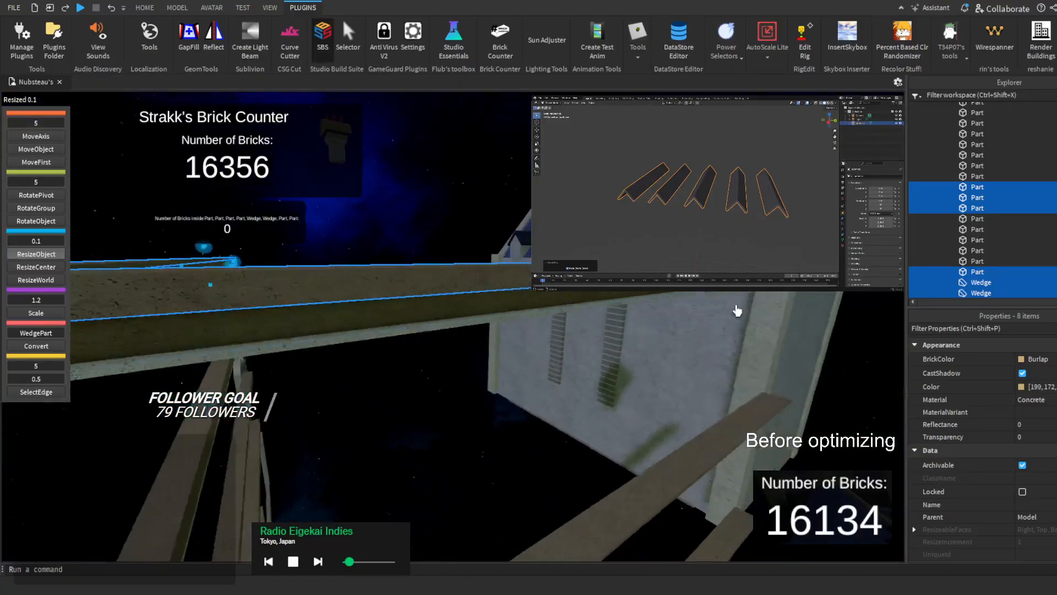
{"action": "right_click_drag", "start_coordinate": [744, 295], "coordinate": [744, 294]}
{"action": "left_click", "coordinate": [547, 390], "text": "ctrl"}
{"action": "right_click_drag", "start_coordinate": [536, 387], "coordinate": [586, 329]}
{"action": "key", "text": "s"}
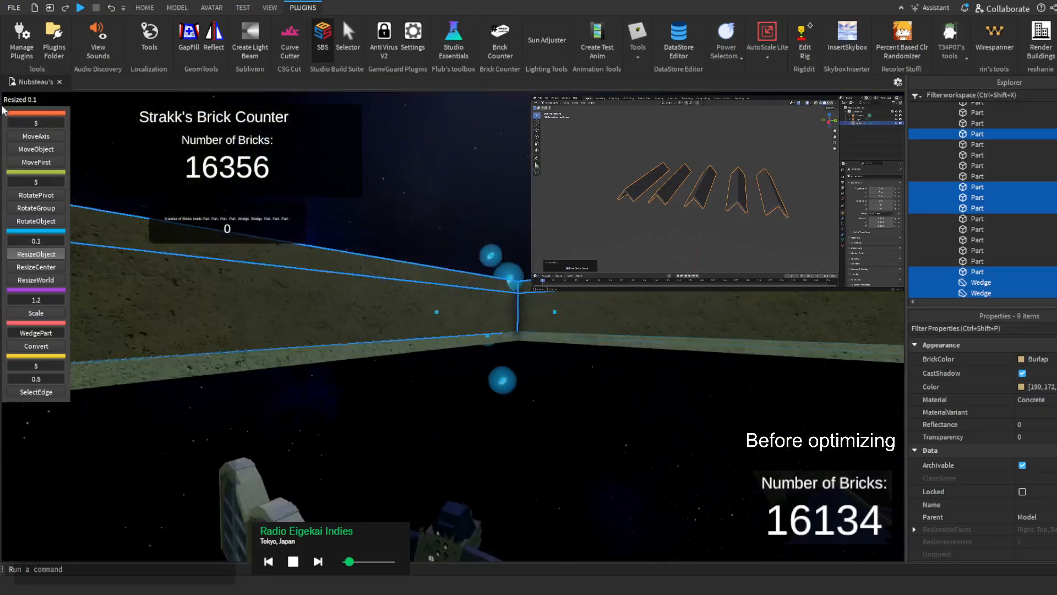
{"action": "left_click", "coordinate": [35, 136]}
{"action": "right_click_drag", "start_coordinate": [509, 290], "coordinate": [510, 291]}
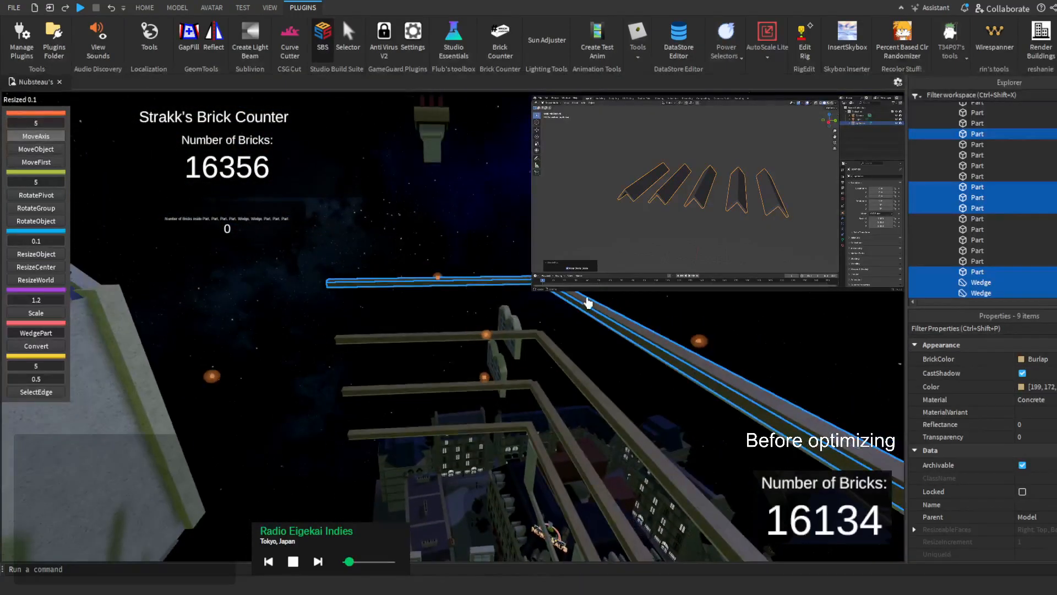
{"action": "right_click_drag", "start_coordinate": [588, 302], "coordinate": [555, 319]}
{"action": "key", "text": "s"}
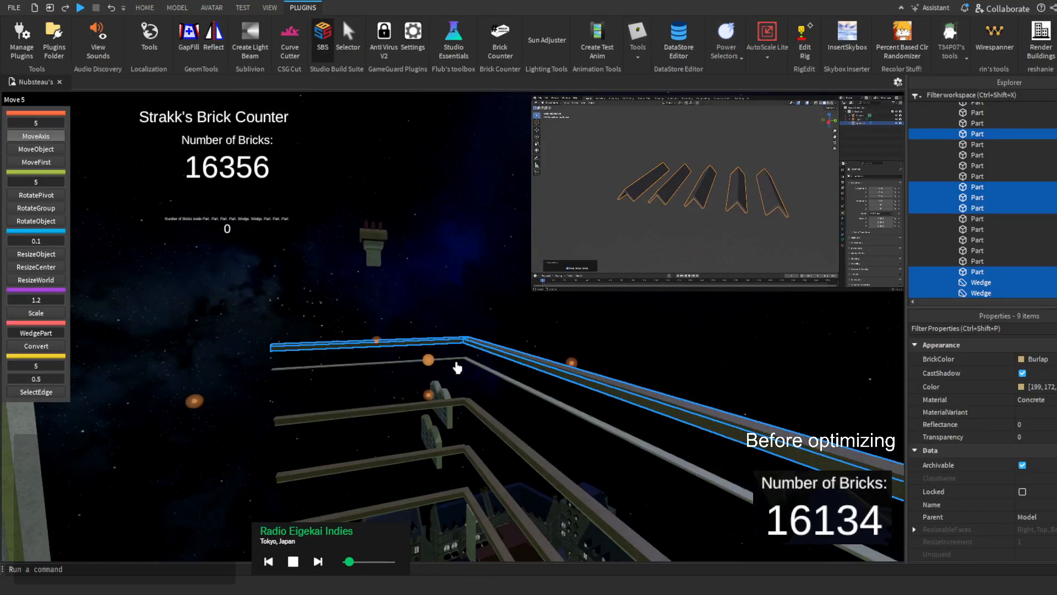
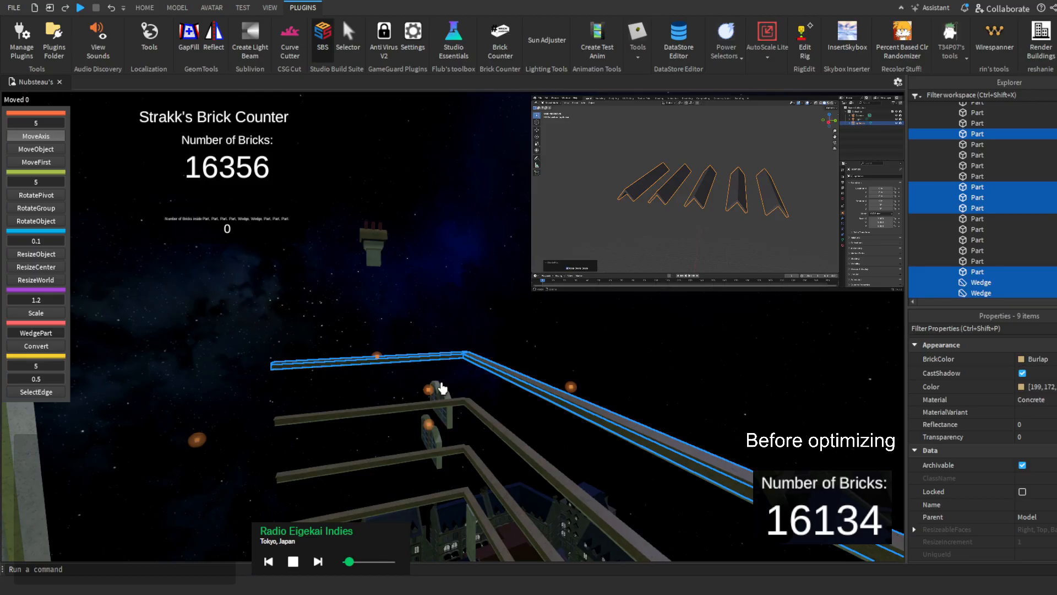
Resize the light trim part and the adjoining part at the beam's open end by 0.1 with ResizeObject
{"action": "right_click_drag", "start_coordinate": [443, 388], "coordinate": [442, 388]}
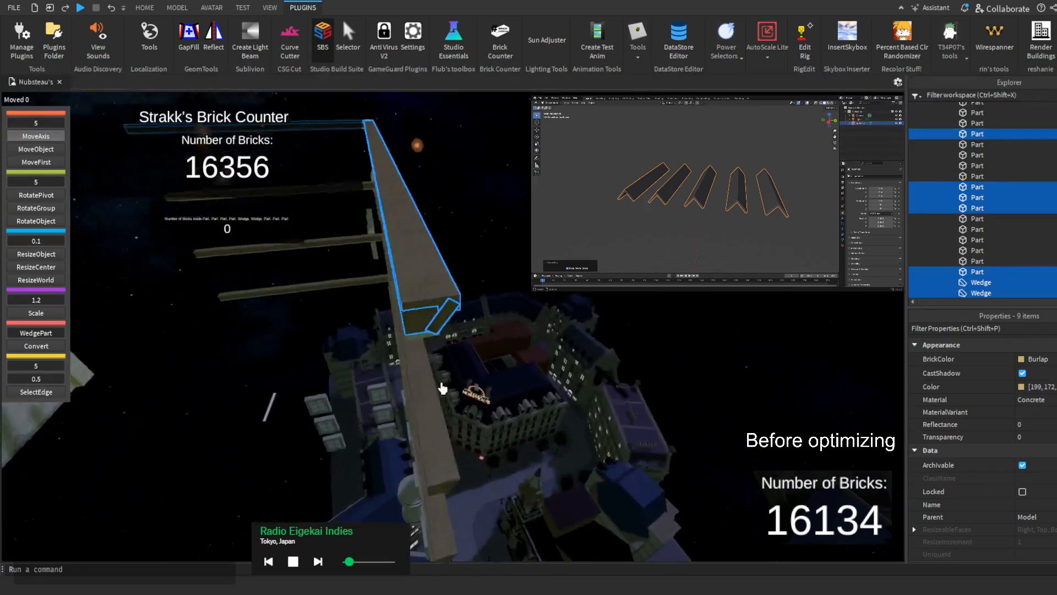
{"action": "scroll", "coordinate": [442, 388], "scroll_direction": "up", "scroll_amount": 5}
{"action": "left_click", "coordinate": [402, 377]}
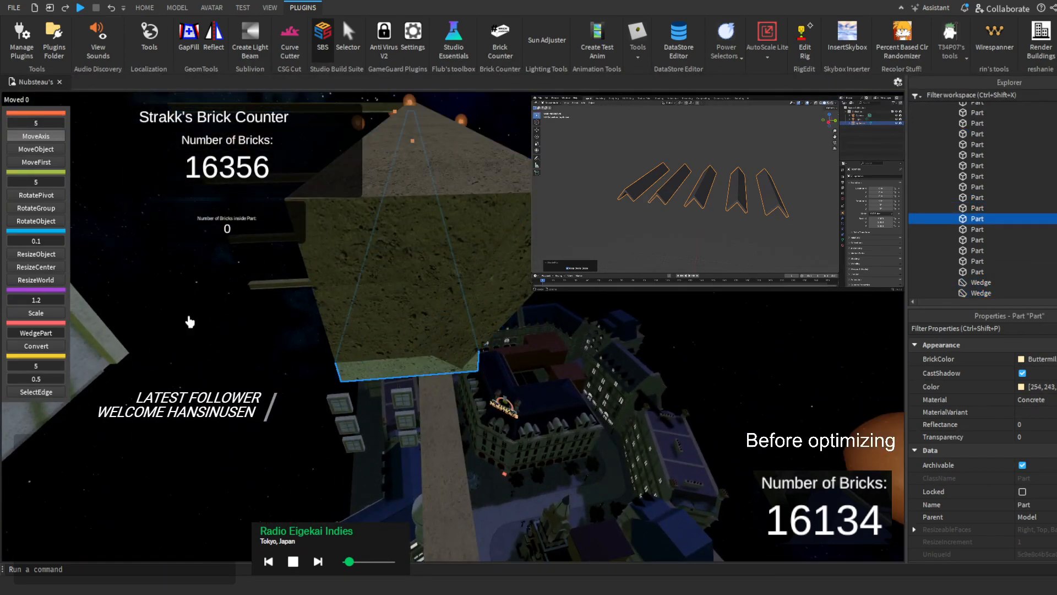
{"action": "left_click", "coordinate": [35, 254]}
{"action": "scroll", "coordinate": [361, 385], "scroll_direction": "up", "scroll_amount": 3}
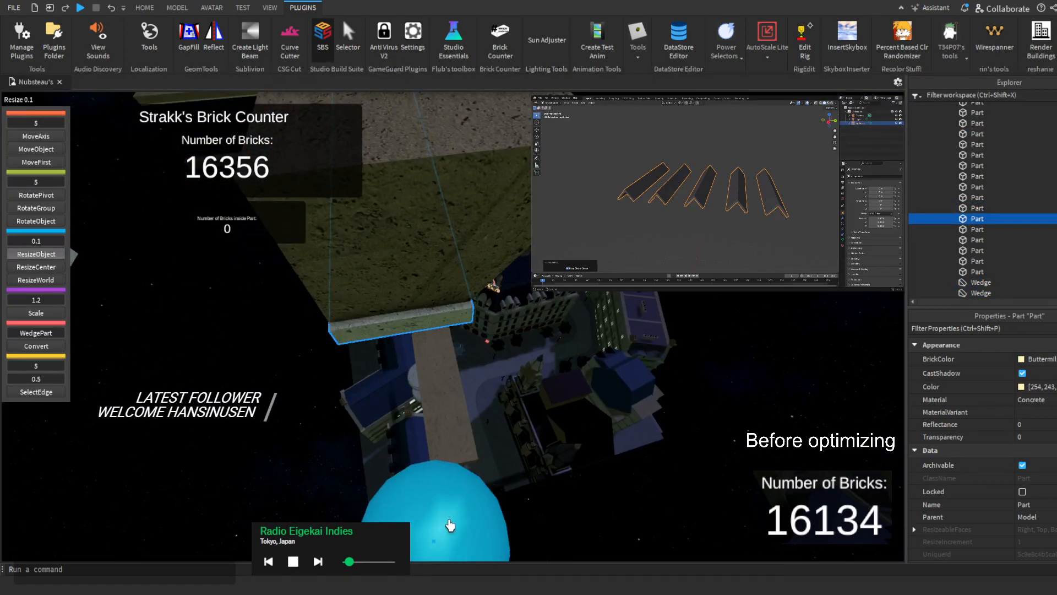
{"action": "left_click_drag", "start_coordinate": [450, 524], "coordinate": [453, 518]}
{"action": "right_click_drag", "start_coordinate": [453, 517], "coordinate": [453, 517]}
{"action": "right_click_drag", "start_coordinate": [408, 418], "coordinate": [395, 403]}
{"action": "scroll", "coordinate": [439, 448], "scroll_direction": "up", "scroll_amount": 2}
{"action": "left_click", "coordinate": [455, 406]}
{"action": "left_click_drag", "start_coordinate": [408, 332], "coordinate": [400, 334]}
{"action": "right_click_drag", "start_coordinate": [399, 334], "coordinate": [399, 334]}
Set the resize increment to 0.01 and resize the brown part above the light trim at the beam's open end by 0.01
{"action": "left_click", "coordinate": [355, 303]}
{"action": "left_click", "coordinate": [35, 241]}
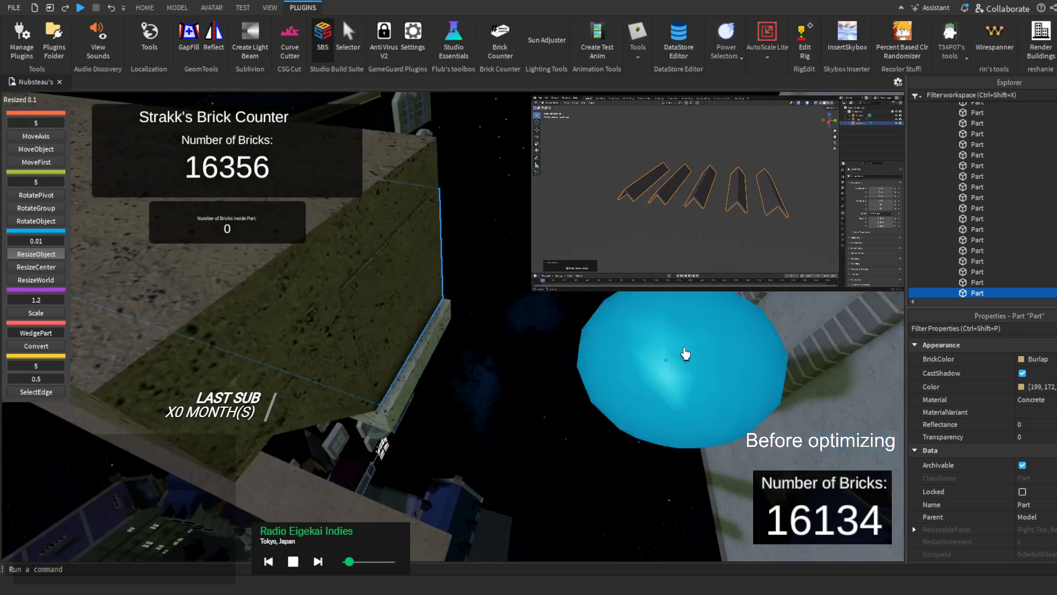
{"action": "left_click_drag", "start_coordinate": [682, 354], "coordinate": [680, 354]}
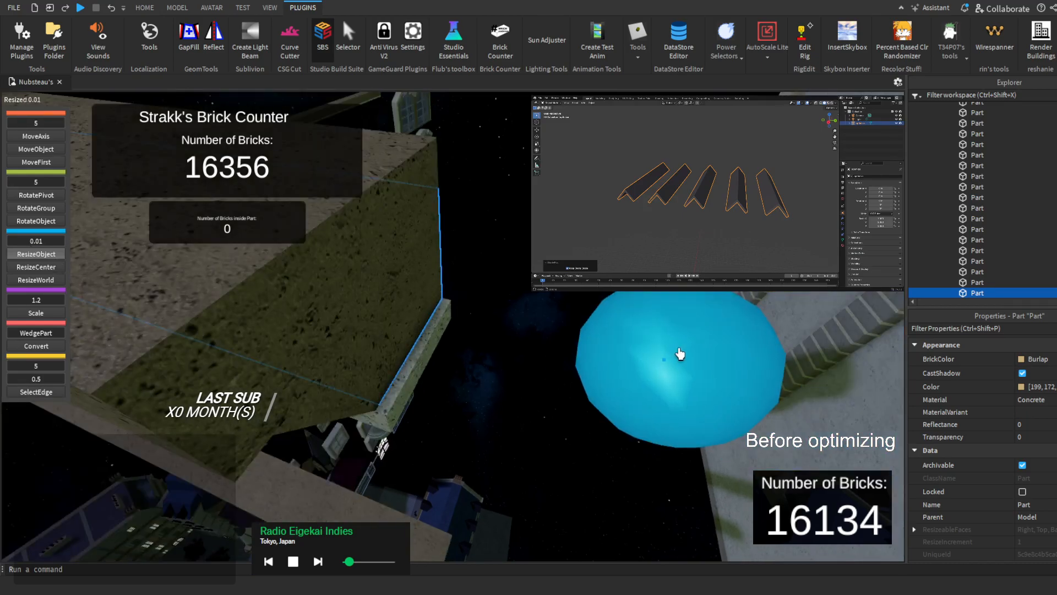
{"action": "right_click_drag", "start_coordinate": [680, 354], "coordinate": [656, 342]}
Resize the adjacent sloped brown part at the beam end by 0.01 and clear the selection
{"action": "key", "text": "w"}
{"action": "right_click_drag", "start_coordinate": [547, 324], "coordinate": [545, 430]}
{"action": "left_click", "coordinate": [500, 351]}
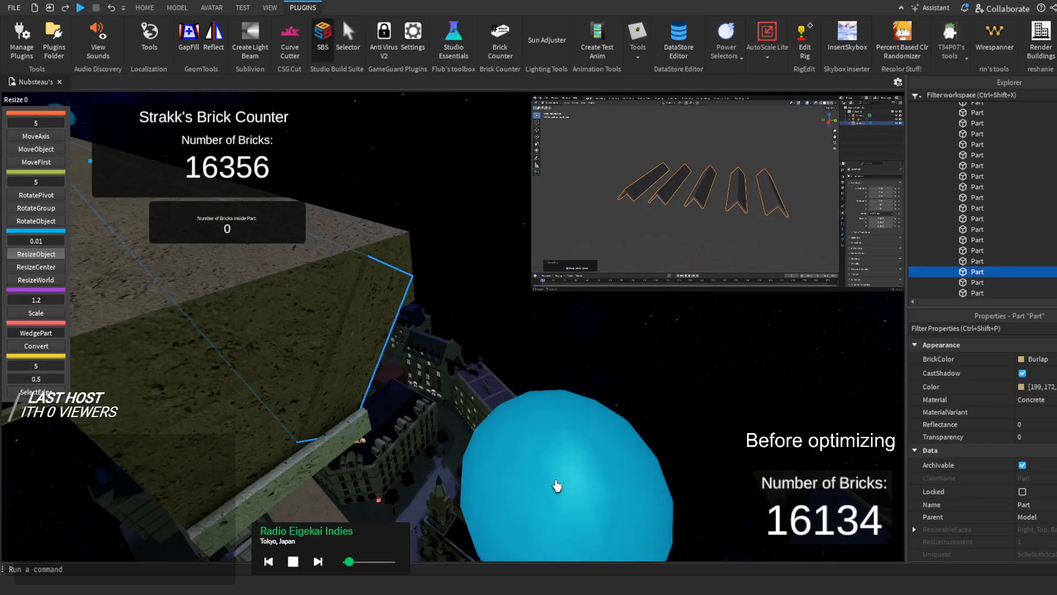
{"action": "left_click_drag", "start_coordinate": [557, 485], "coordinate": [550, 486]}
{"action": "right_click_drag", "start_coordinate": [550, 486], "coordinate": [364, 189]}
{"action": "key", "text": "w"}
{"action": "left_click", "coordinate": [492, 357]}
{"action": "key", "text": "s"}
{"action": "key", "text": "w"}
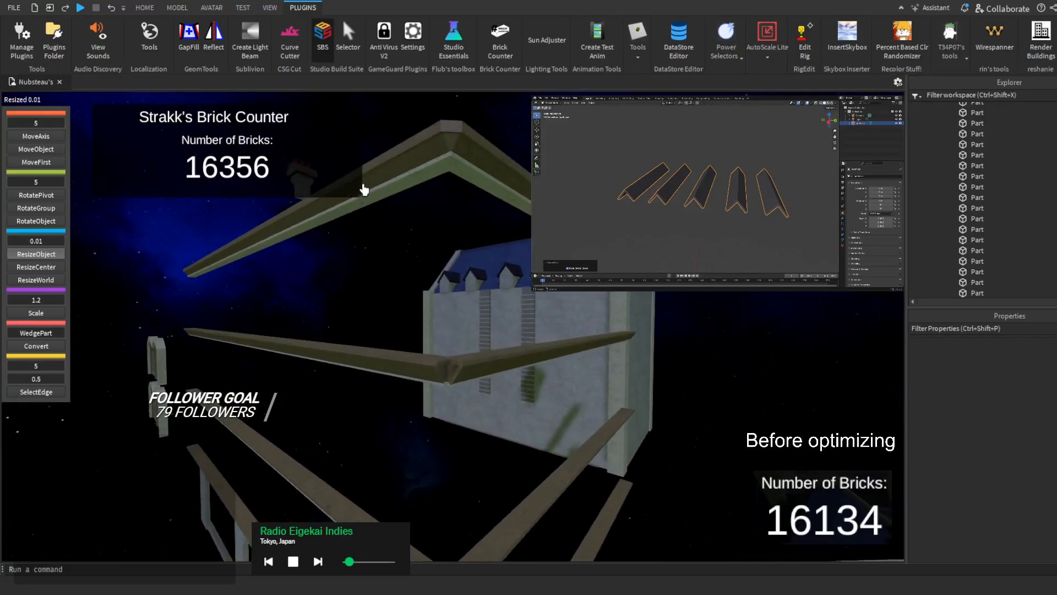
Select the light trim, brown beam and wedge parts that meet at the outer corner of the uppermost beam
{"action": "left_click", "coordinate": [364, 189]}
{"action": "key", "text": "f"}
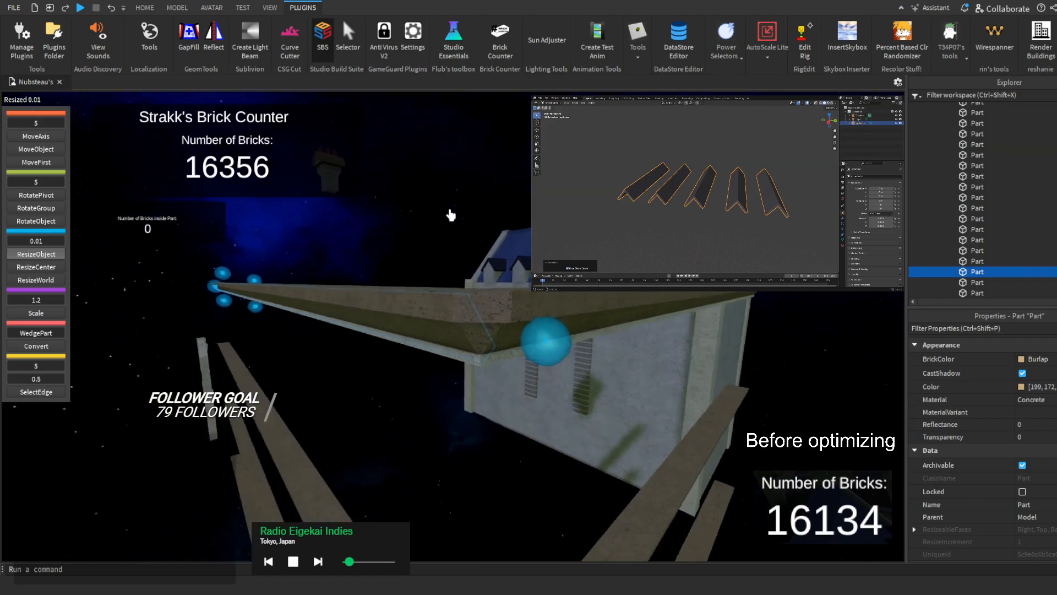
{"action": "key", "text": "w"}
{"action": "left_click", "coordinate": [496, 340], "text": "ctrl"}
{"action": "left_click", "coordinate": [516, 343], "text": "ctrl"}
{"action": "left_click", "coordinate": [536, 364], "text": "ctrl"}
{"action": "left_click", "coordinate": [484, 379], "text": "ctrl"}
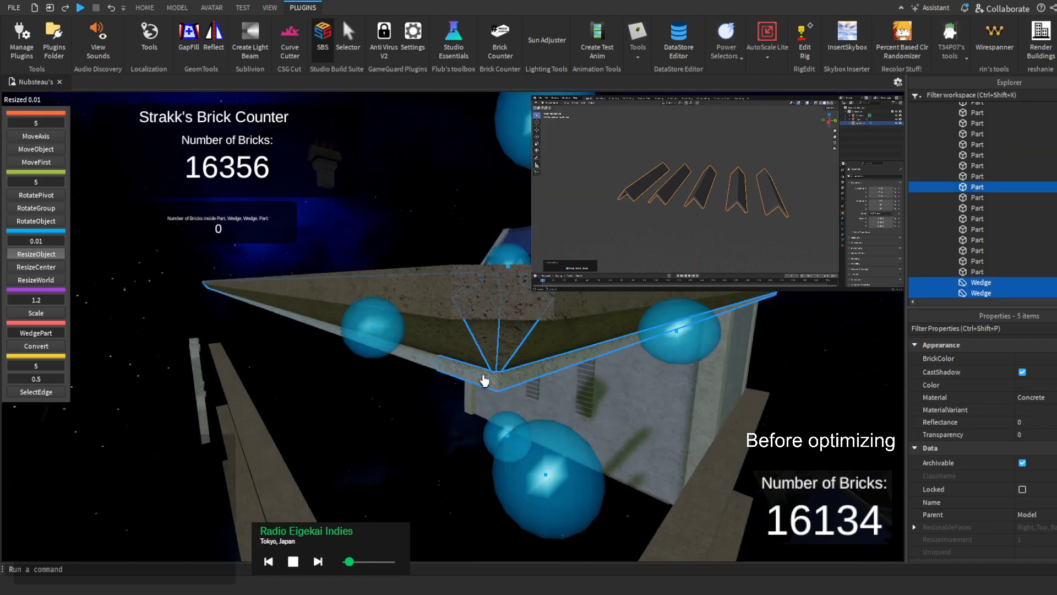
{"action": "left_click", "coordinate": [431, 361], "text": "ctrl"}
{"action": "left_click", "coordinate": [502, 307], "text": "ctrl"}
{"action": "left_click", "coordinate": [448, 299], "text": "ctrl"}
{"action": "left_click", "coordinate": [572, 296], "text": "ctrl"}
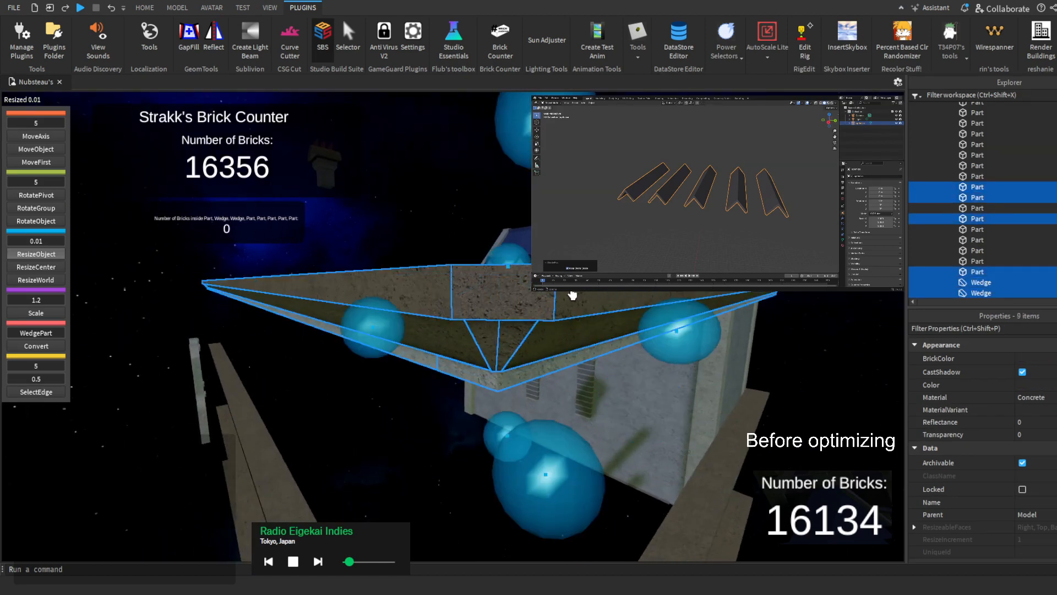
Add the remaining top and inner-side parts of the uppermost beam to the selection
{"action": "right_click_drag", "start_coordinate": [573, 296], "coordinate": [573, 295]}
{"action": "left_click", "coordinate": [508, 367], "text": "ctrl"}
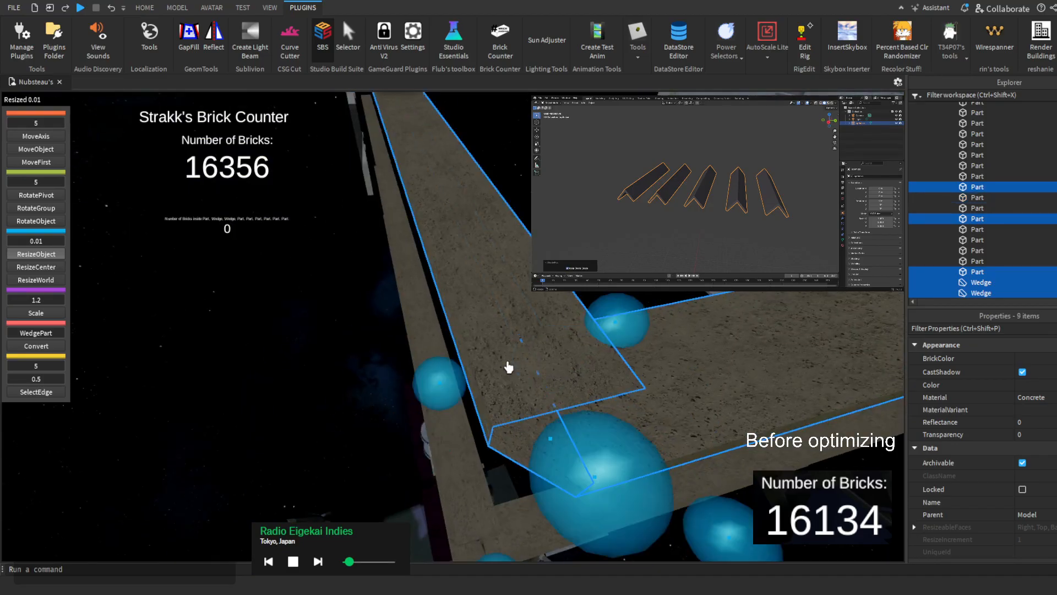
{"action": "right_click_drag", "start_coordinate": [647, 365], "coordinate": [647, 364]}
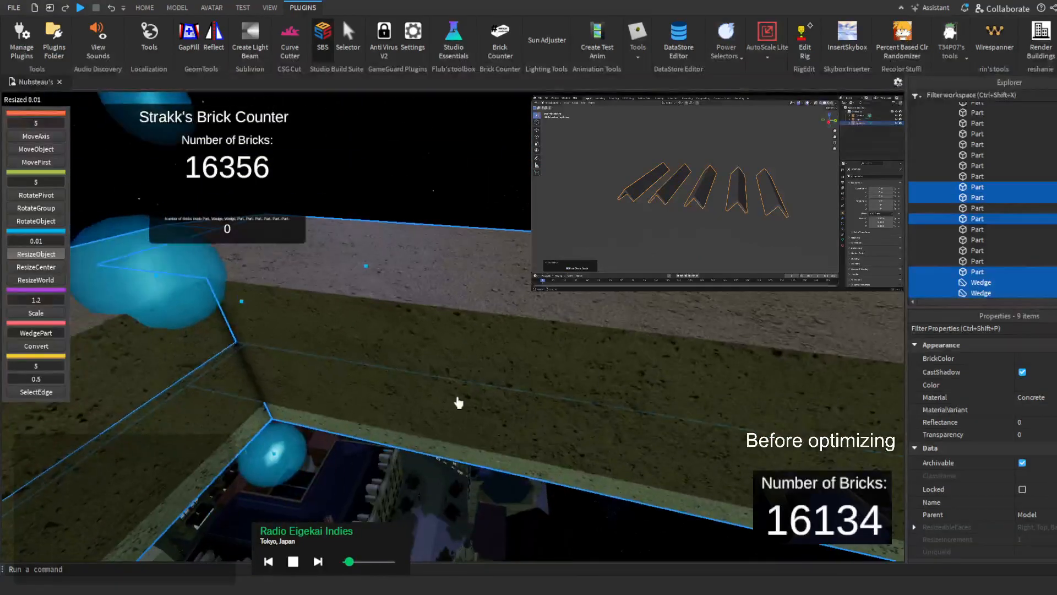
{"action": "left_click", "coordinate": [457, 401], "text": "ctrl"}
{"action": "left_click", "coordinate": [141, 391], "text": "ctrl"}
Switch to MoveAxis and try shifting the selected beam parts in increments of 5
{"action": "right_click_drag", "start_coordinate": [366, 323], "coordinate": [373, 355]}
{"action": "left_click", "coordinate": [23, 138]}
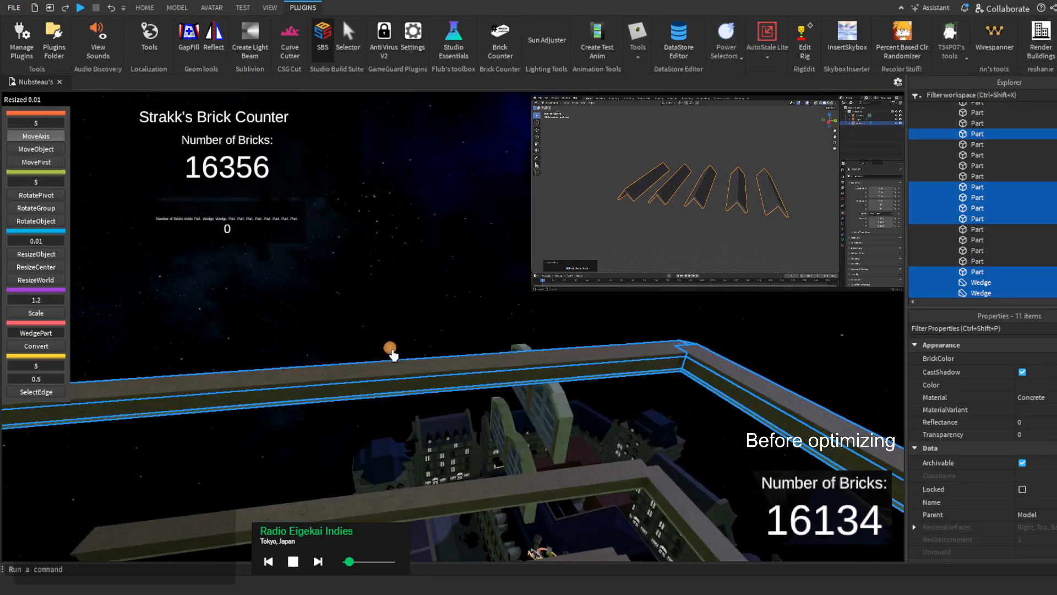
{"action": "left_click_drag", "start_coordinate": [392, 354], "coordinate": [429, 330]}
{"action": "right_click_drag", "start_coordinate": [421, 259], "coordinate": [421, 258]}
{"action": "scroll", "coordinate": [421, 258], "scroll_direction": "down", "scroll_amount": 5}
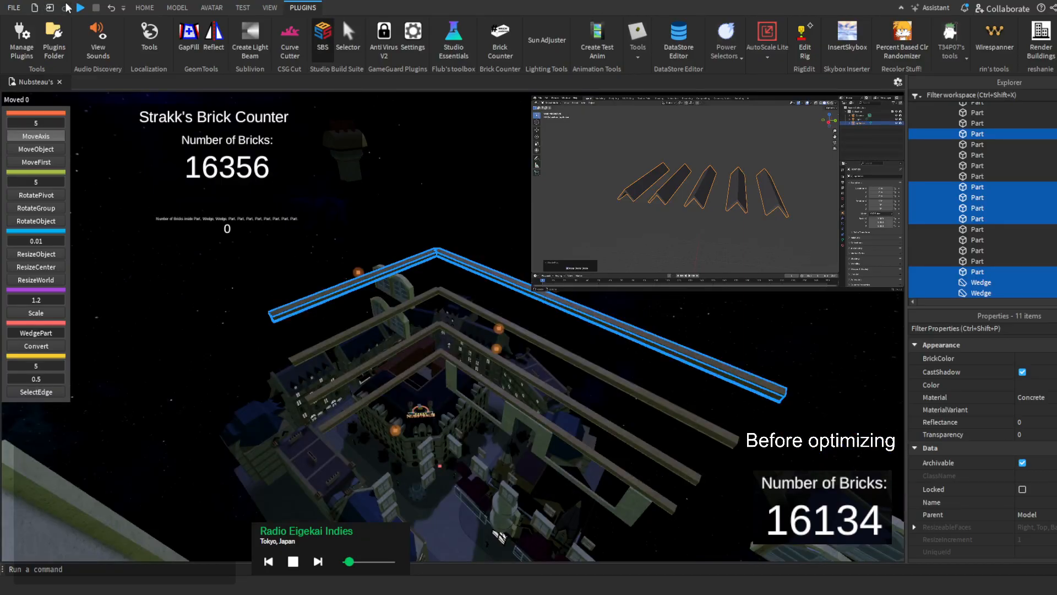
{"action": "scroll", "coordinate": [474, 271], "scroll_direction": "up", "scroll_amount": 4}
{"action": "right_click_drag", "start_coordinate": [484, 276], "coordinate": [546, 310]}
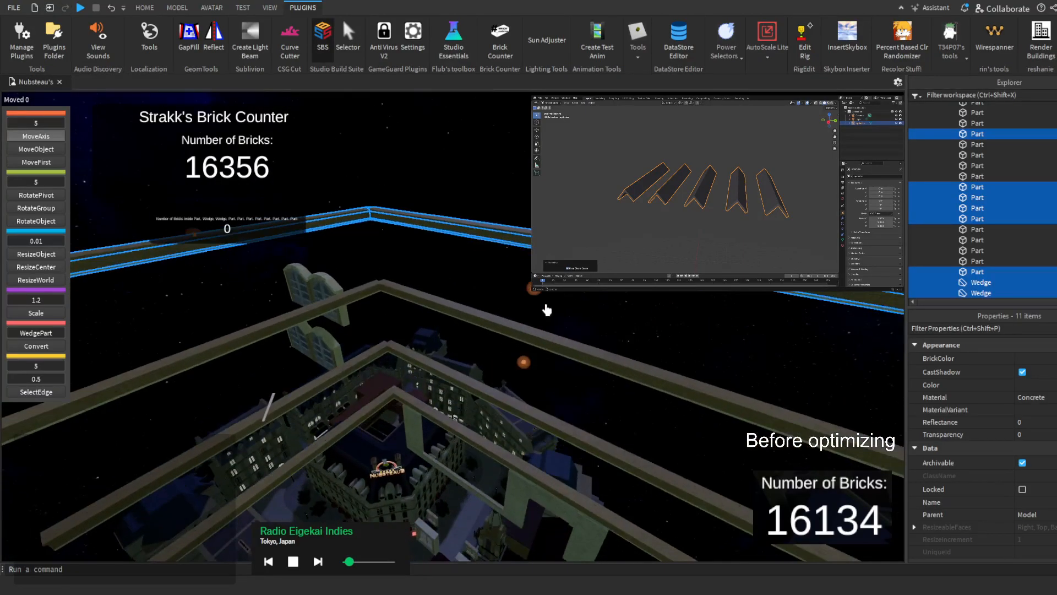
{"action": "mouse_move", "coordinate": [539, 294]}
{"action": "left_mouse_down"}
{"action": "mouse_move", "coordinate": [539, 269]}
{"action": "mouse_move", "coordinate": [540, 286]}
{"action": "left_mouse_up"}
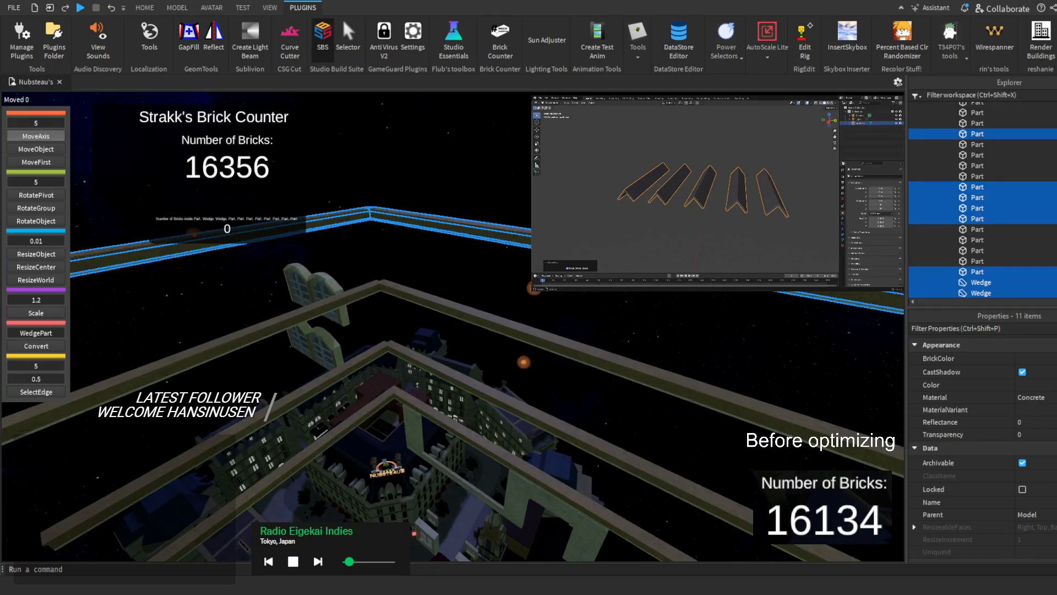
Check the selected beam's open end and group all of its selected parts into one model
{"action": "scroll", "coordinate": [550, 248], "scroll_direction": "up", "scroll_amount": 3}
{"action": "right_click_drag", "start_coordinate": [551, 248], "coordinate": [534, 228]}
{"action": "mouse_move", "coordinate": [198, 352]}
{"action": "right_mouse_down"}
{"action": "mouse_move", "coordinate": [231, 360]}
{"action": "mouse_move", "coordinate": [196, 354]}
{"action": "right_mouse_up"}
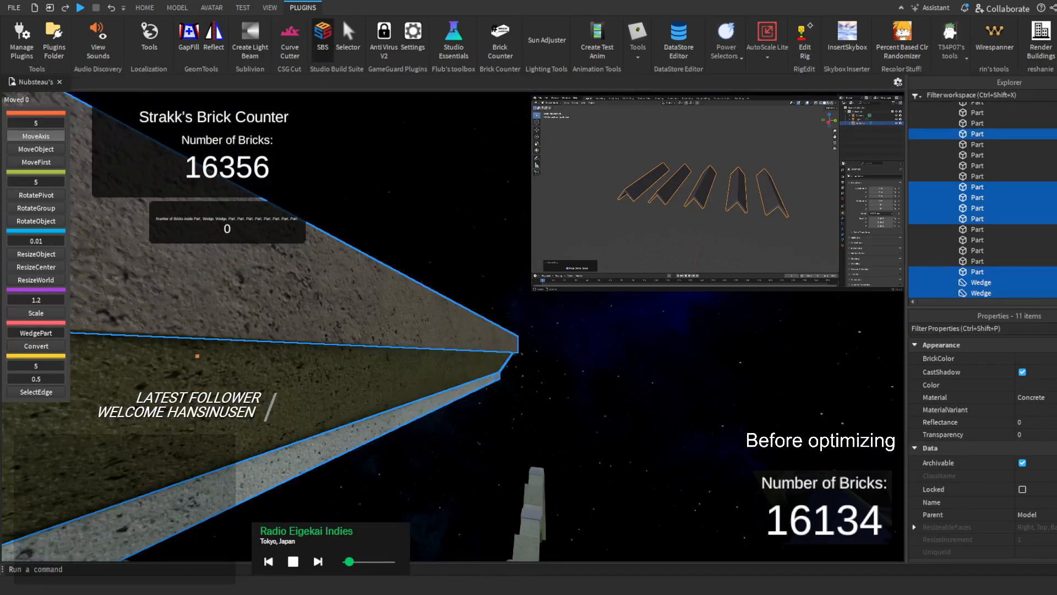
{"action": "scroll", "coordinate": [251, 349], "scroll_direction": "down", "scroll_amount": 2}
{"action": "scroll", "coordinate": [453, 327], "scroll_direction": "down", "scroll_amount": 1}
{"action": "key", "text": "d"}
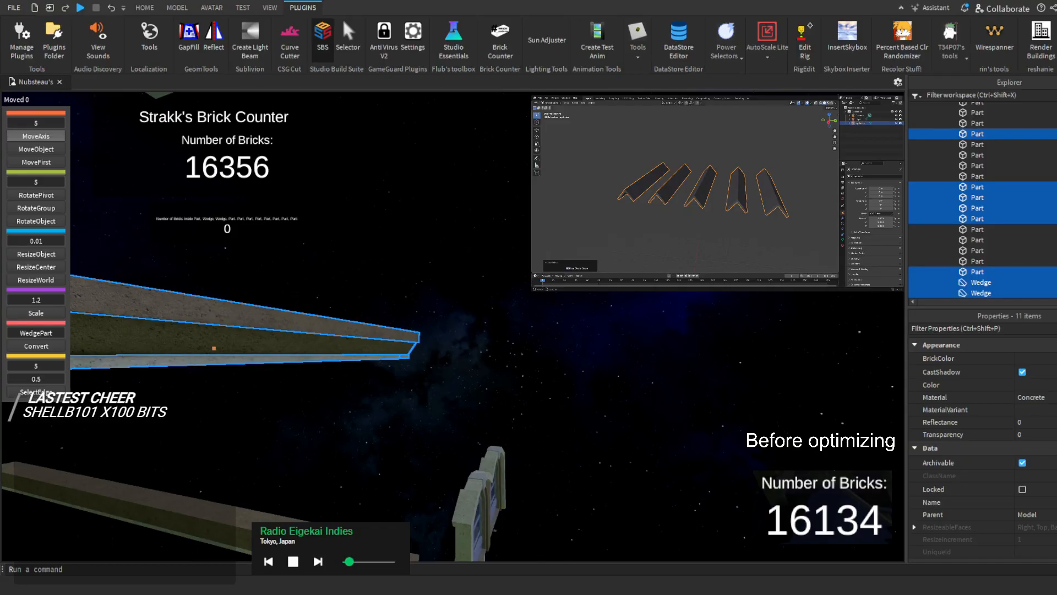
{"action": "left_click", "coordinate": [145, 8]}
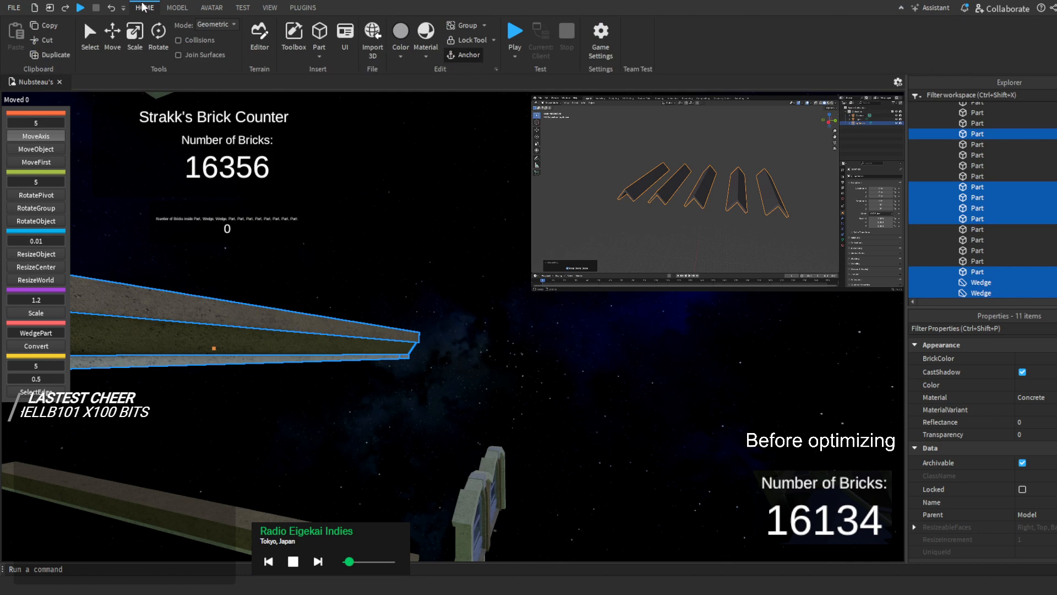
{"action": "left_click", "coordinate": [465, 25]}
Duplicate the grouped beam model and lower the copy by 15 with MoveAxis to the beam below
{"action": "key", "text": "s"}
{"action": "right_click_drag", "start_coordinate": [519, 171], "coordinate": [526, 160]}
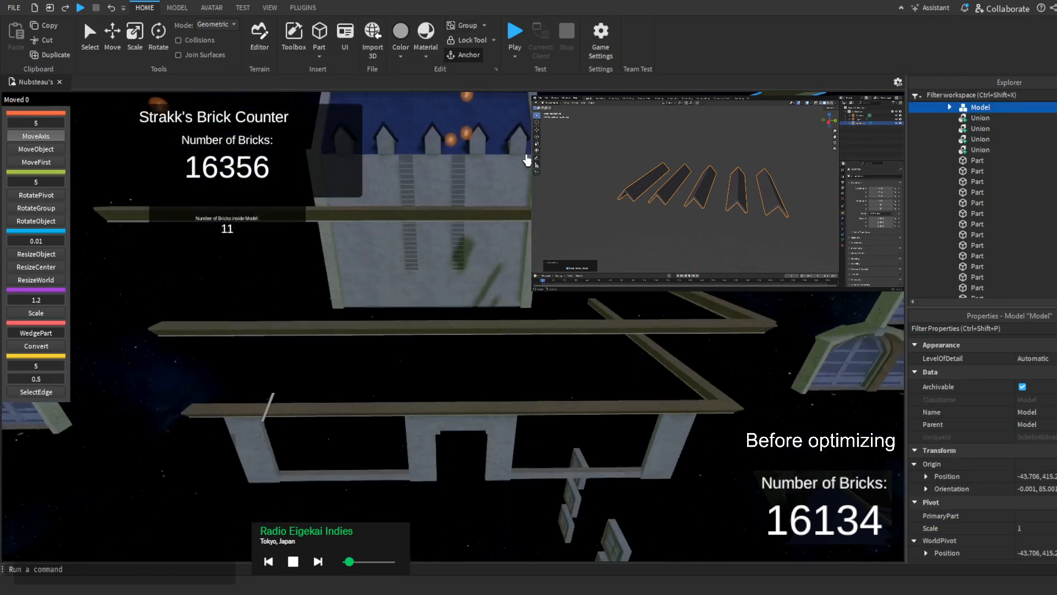
{"action": "key", "text": "s"}
{"action": "key", "text": "e"}
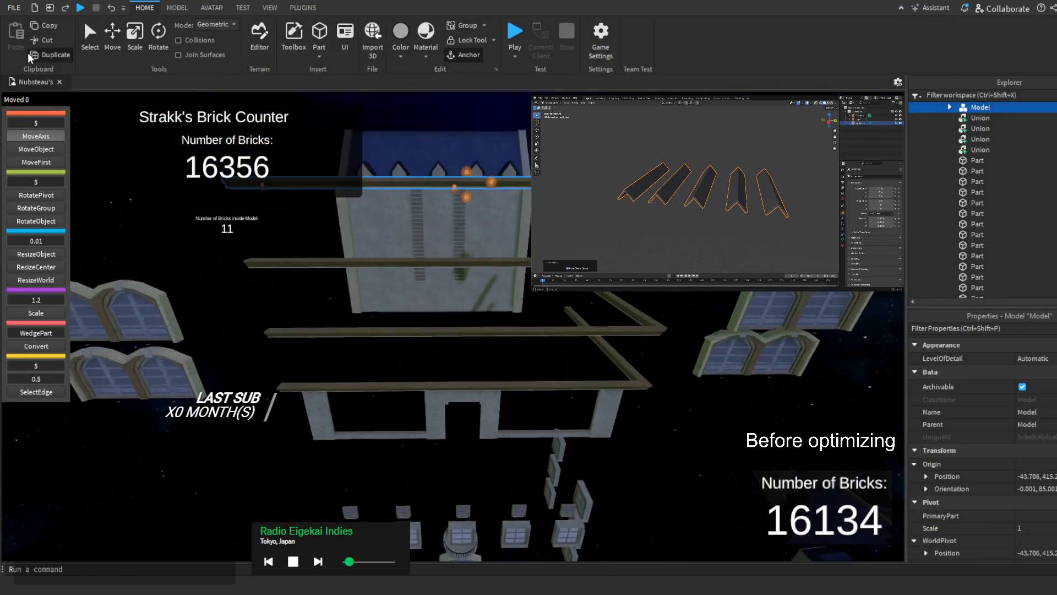
{"action": "left_click", "coordinate": [35, 53]}
{"action": "left_click_drag", "start_coordinate": [465, 199], "coordinate": [431, 243]}
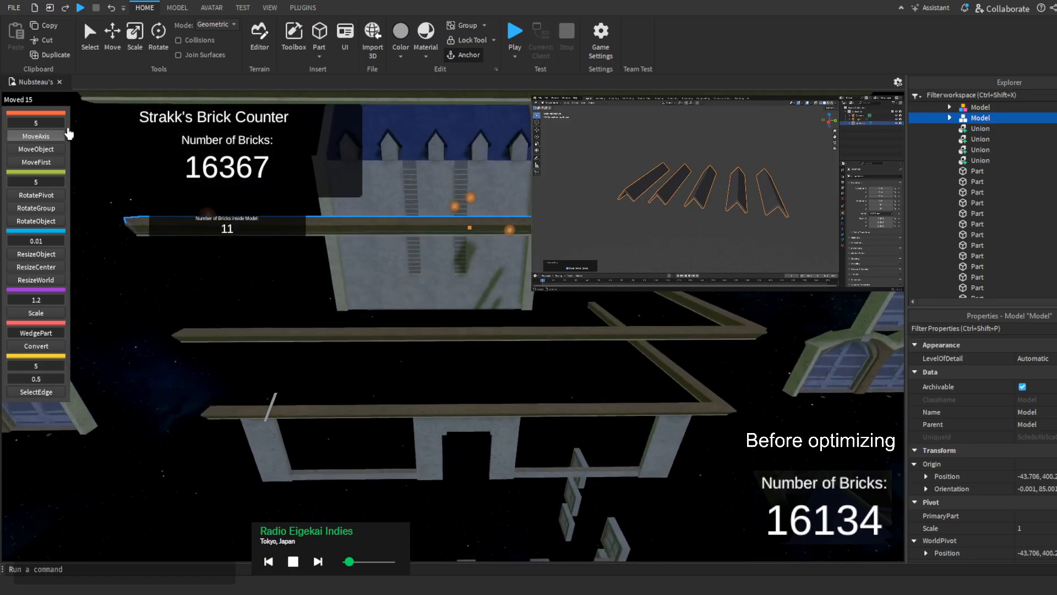
Set the move increment to 0.1 and lower the beam copy by 0.5 onto the existing second beam
{"action": "left_click", "coordinate": [53, 123]}
{"action": "type", "text": "0.1"}
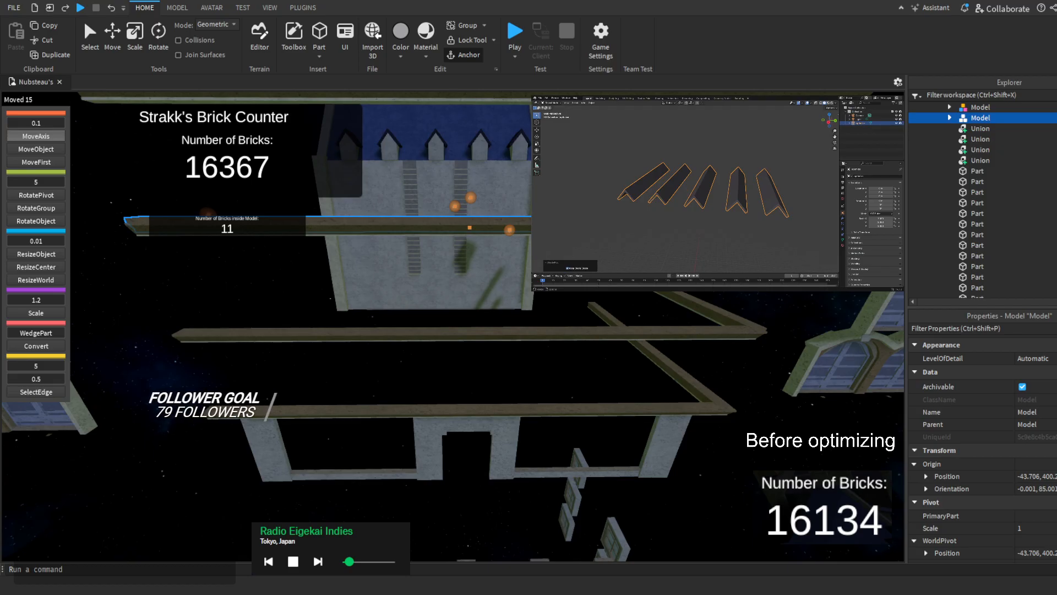
{"action": "key", "text": "w"}
{"action": "right_click_drag", "start_coordinate": [504, 355], "coordinate": [506, 360]}
{"action": "key", "text": "w"}
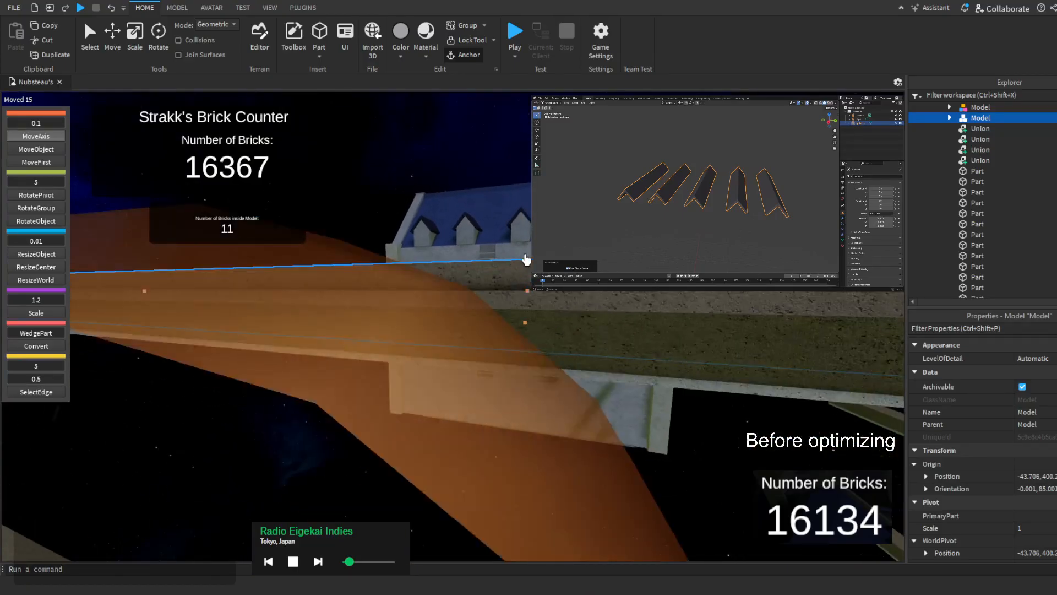
{"action": "left_click_drag", "start_coordinate": [527, 263], "coordinate": [521, 270]}
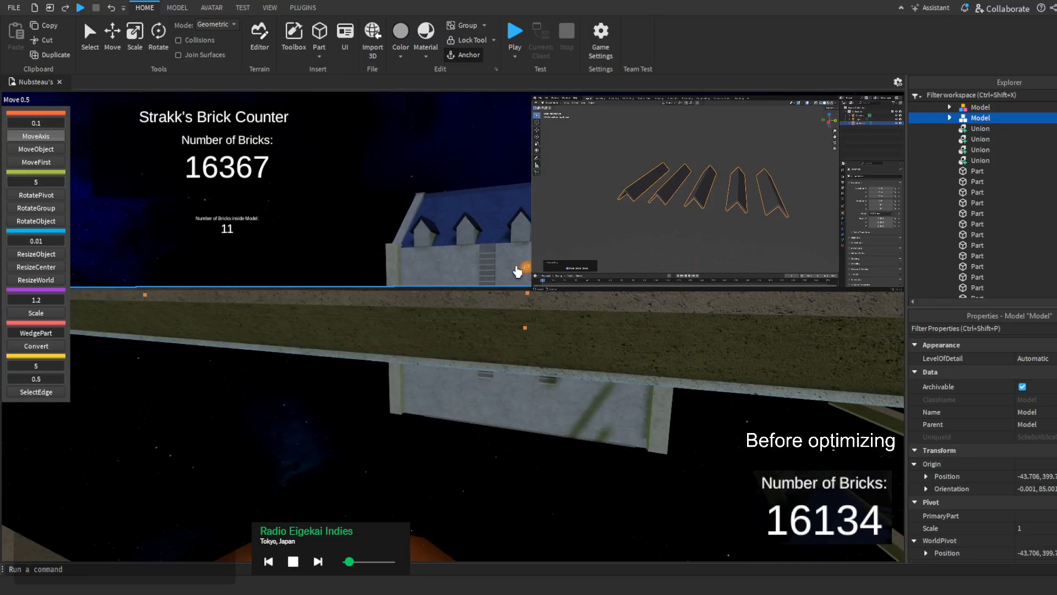
{"action": "left_click_drag", "start_coordinate": [517, 271], "coordinate": [516, 272]}
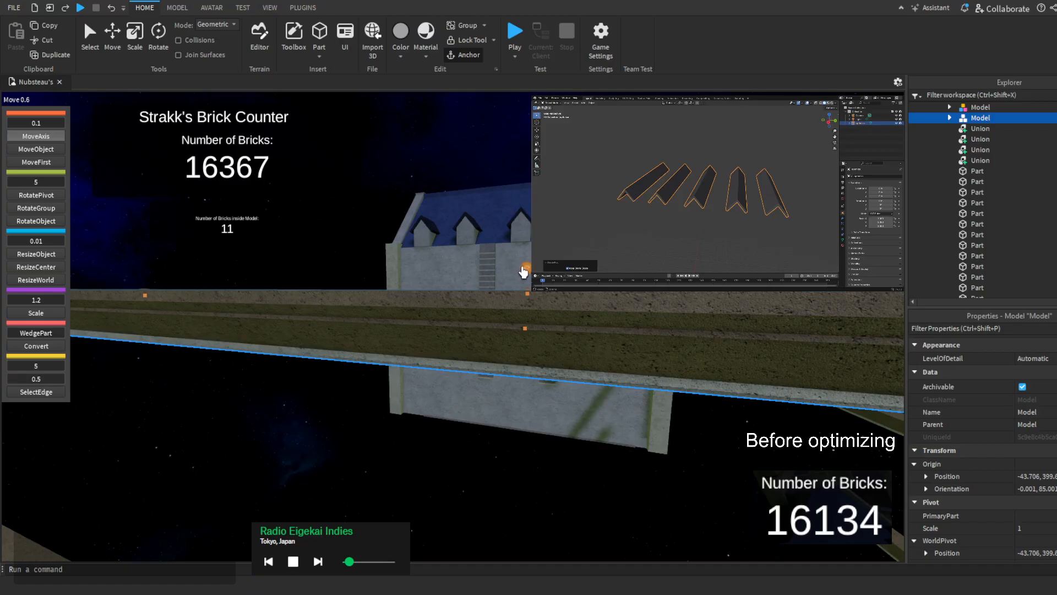
{"action": "left_click_drag", "start_coordinate": [528, 271], "coordinate": [527, 270]}
{"action": "key", "text": "e"}
{"action": "right_click_drag", "start_coordinate": [527, 271], "coordinate": [526, 273]}
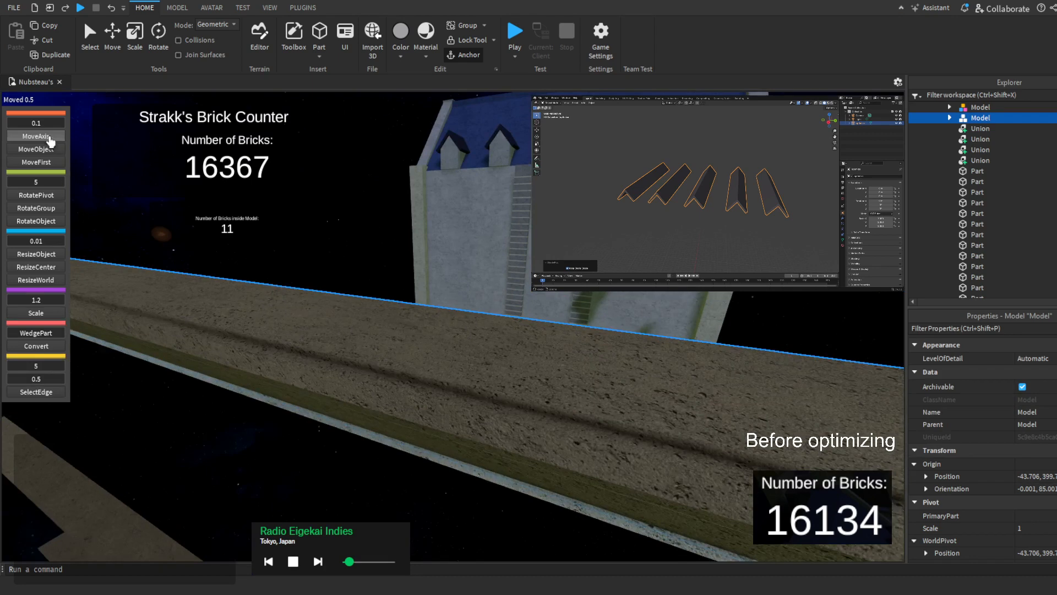
Set the move increment to 0.05 and lower the beam copy by a further 0.1
{"action": "left_click", "coordinate": [37, 122]}
{"action": "type", "text": "0.05"}
{"action": "key", "text": "Return"}
{"action": "key", "text": "q"}
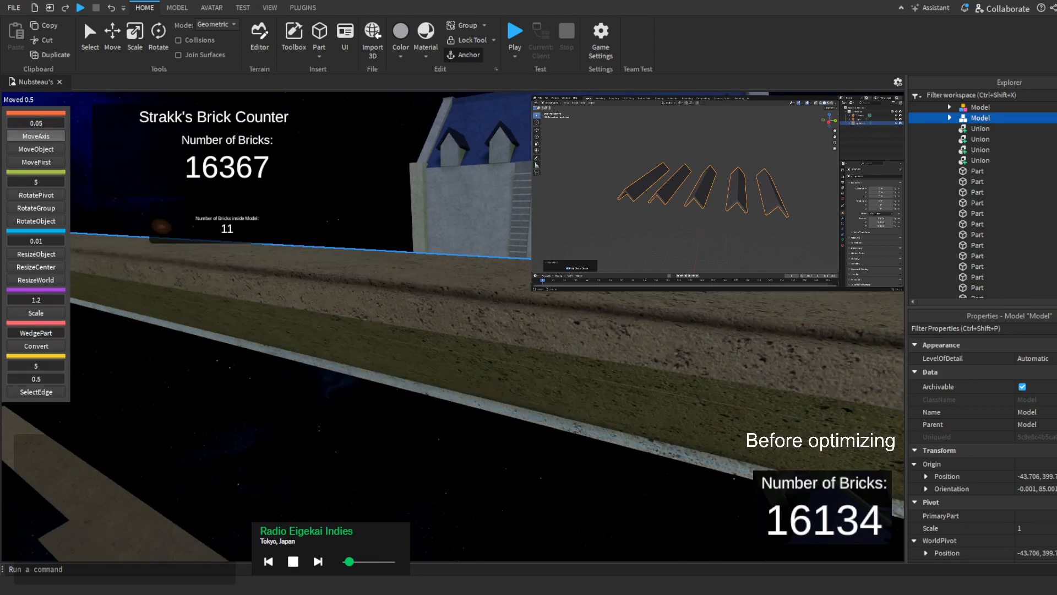
{"action": "left_click_drag", "start_coordinate": [527, 272], "coordinate": [527, 277]}
Set the move increment to 0.1 and shift the beam copy sideways by 0.3 with MoveFirst
{"action": "right_click_drag", "start_coordinate": [527, 278], "coordinate": [430, 330]}
{"action": "left_click", "coordinate": [53, 122]}
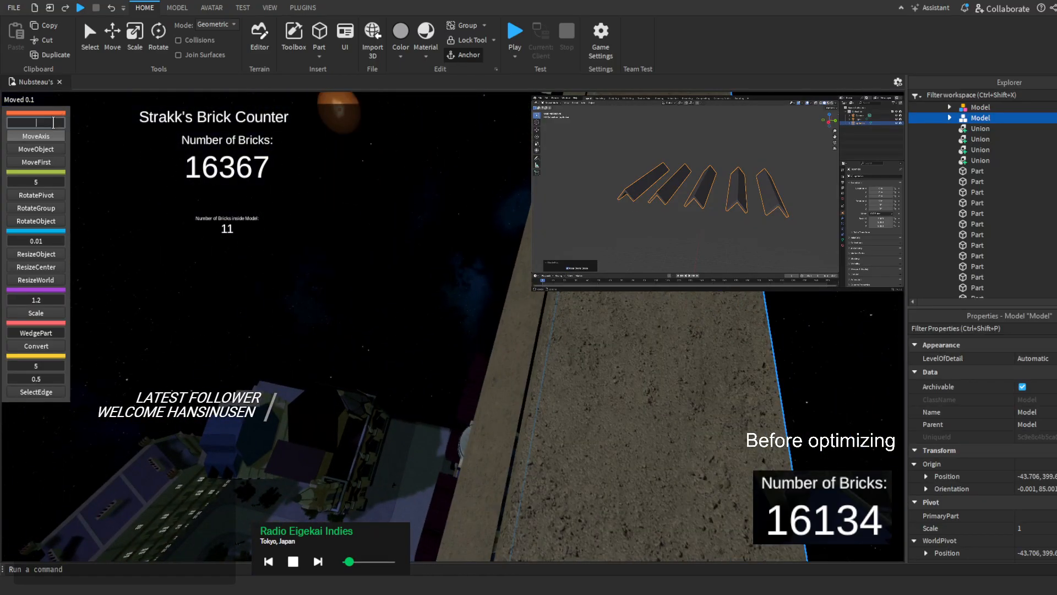
{"action": "type", "text": "0.1"}
{"action": "right_click_drag", "start_coordinate": [51, 126], "coordinate": [52, 128]}
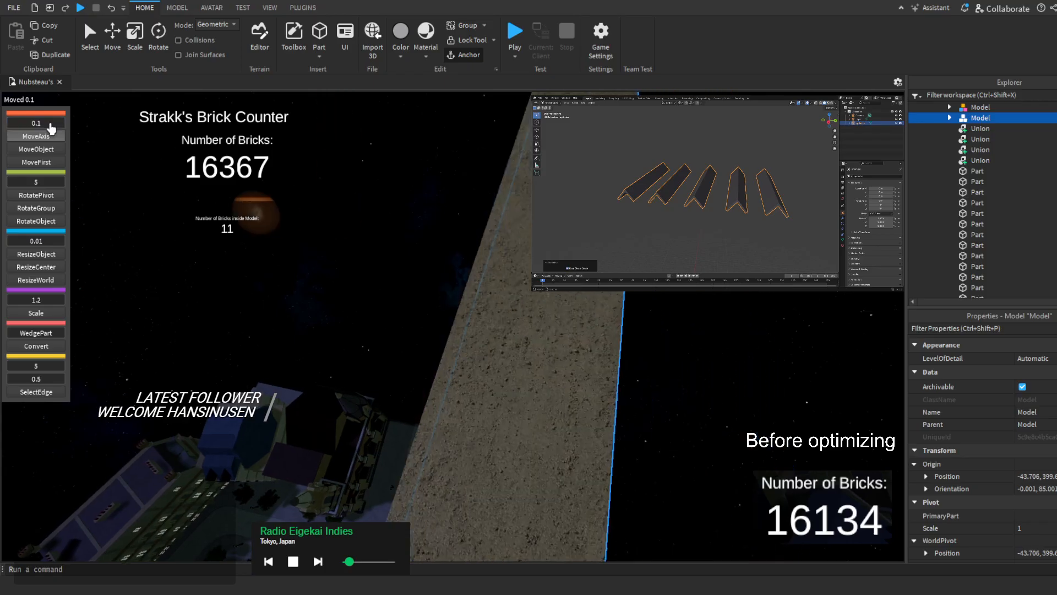
{"action": "left_click", "coordinate": [57, 165]}
{"action": "key", "text": "w"}
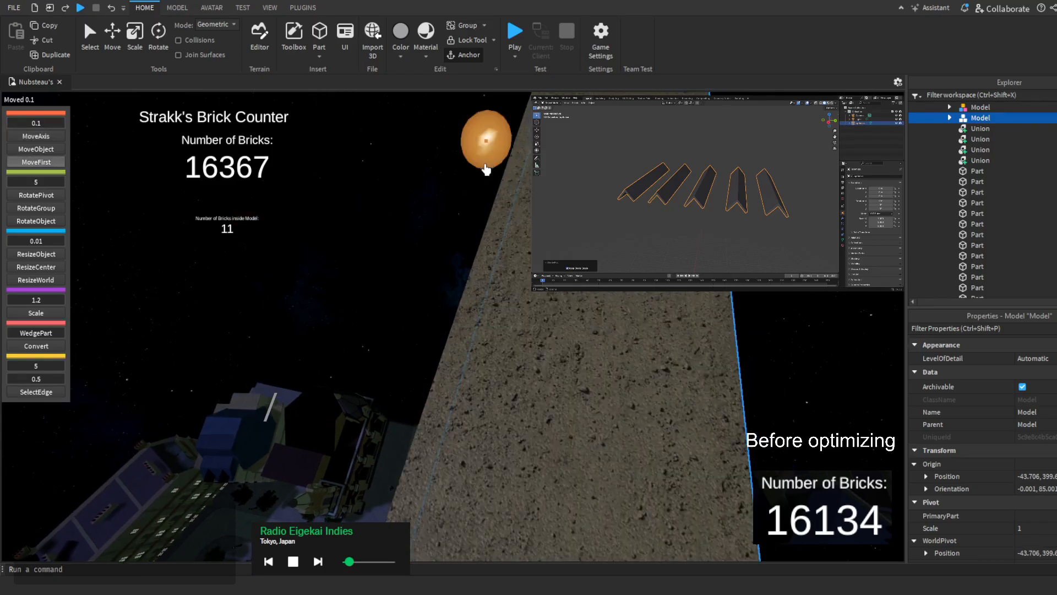
{"action": "left_click_drag", "start_coordinate": [486, 169], "coordinate": [475, 183]}
{"action": "right_click_drag", "start_coordinate": [474, 183], "coordinate": [474, 184]}
Shift the beam copy by 0.1 along the other horizontal axis with MoveFirst to align its corner
{"action": "key", "text": "s"}
{"action": "key", "text": "w"}
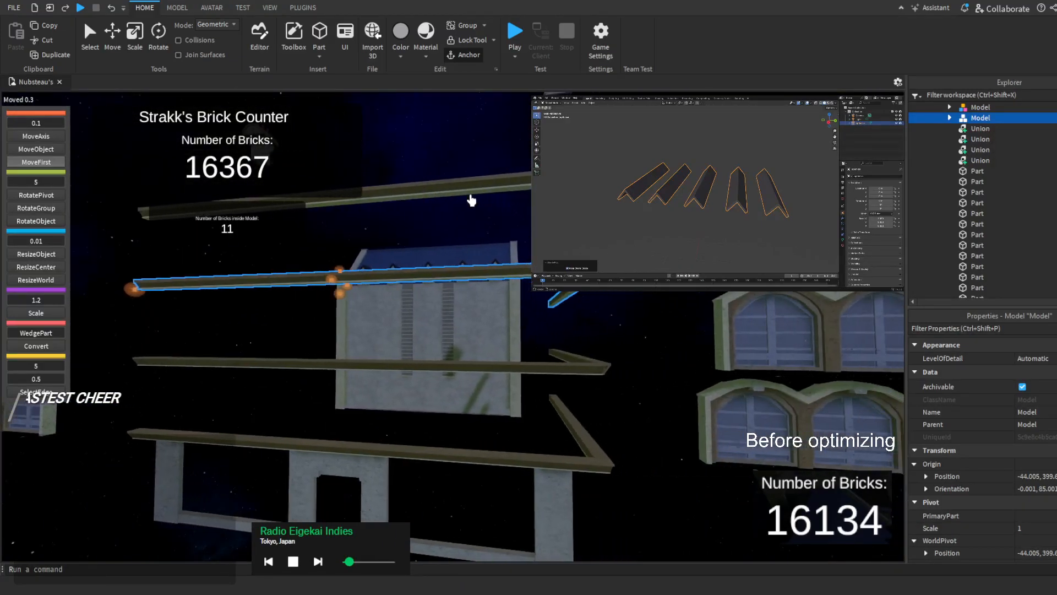
{"action": "key", "text": "w"}
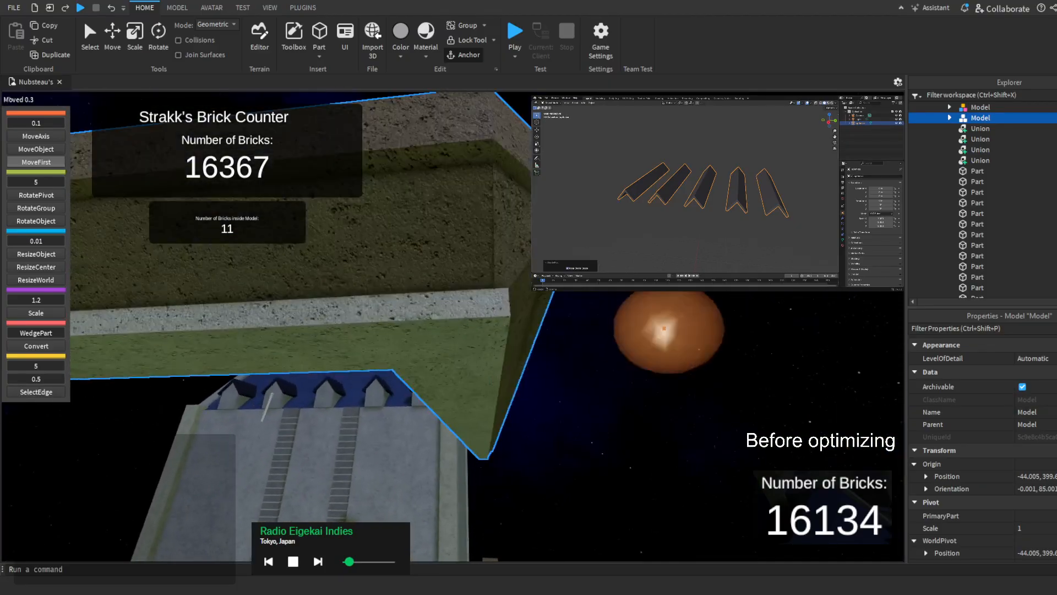
{"action": "mouse_move", "coordinate": [650, 329]}
{"action": "left_mouse_down"}
{"action": "mouse_move", "coordinate": [631, 335]}
{"action": "mouse_move", "coordinate": [643, 332]}
{"action": "left_mouse_up"}
Duplicate the aligned beam model, set the move increment to 1 and lower the new copy by 16
{"action": "key", "text": "s"}
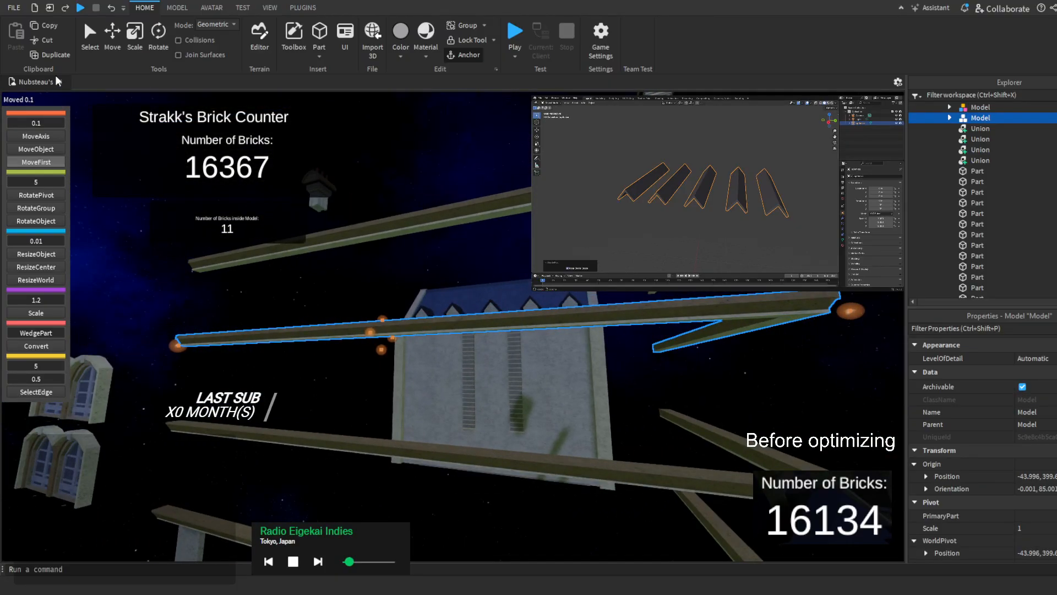
{"action": "left_click", "coordinate": [60, 58]}
{"action": "left_click", "coordinate": [55, 123]}
{"action": "type", "text": "1"}
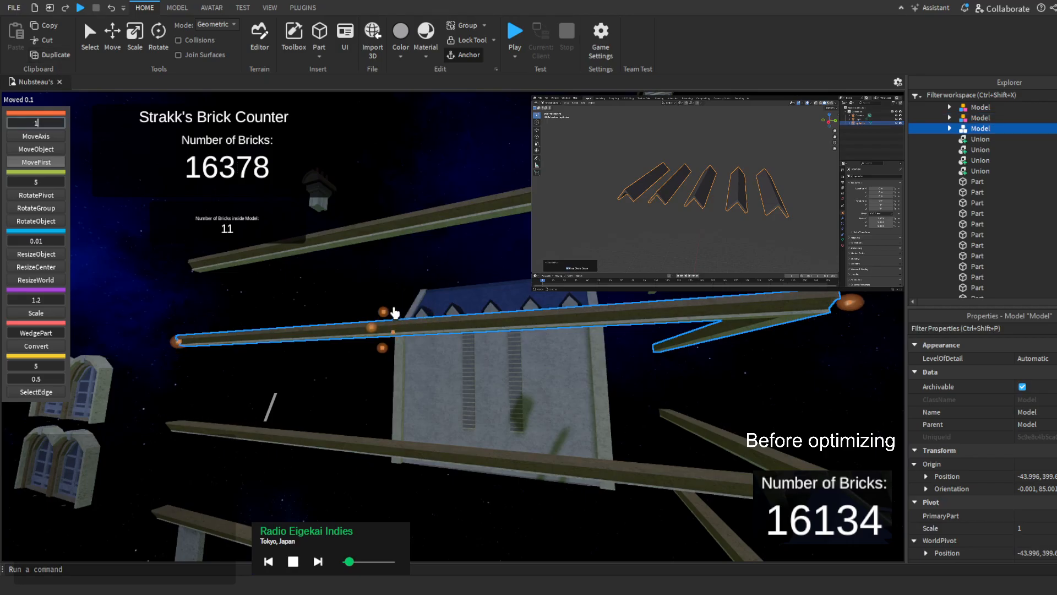
{"action": "left_click_drag", "start_coordinate": [383, 311], "coordinate": [377, 380]}
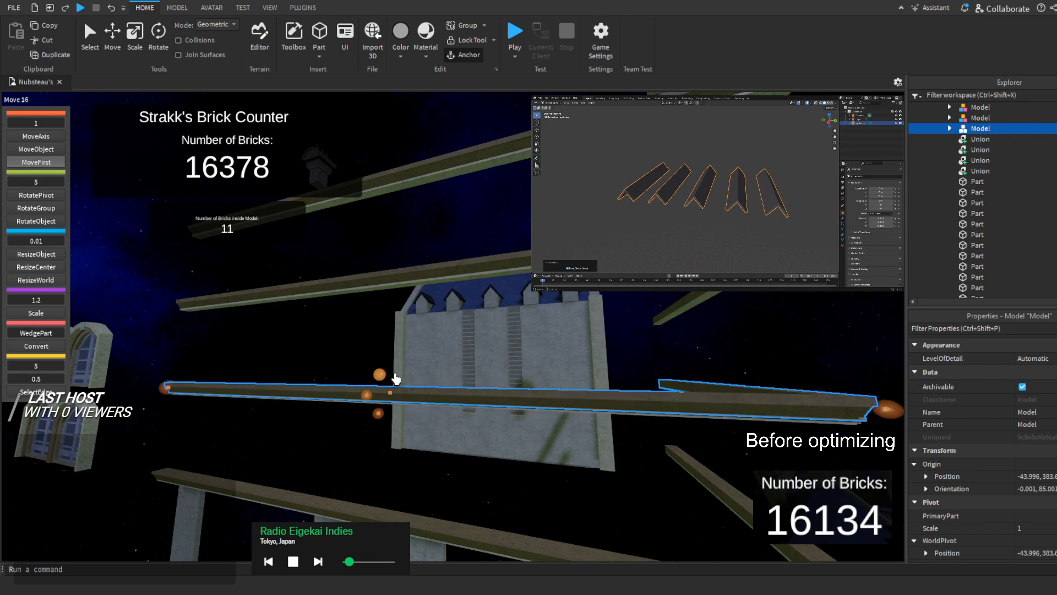
Set the move increment to 0.1 and lower the new beam copy by 0.4 onto the third beam
{"action": "left_click", "coordinate": [55, 122]}
{"action": "type", "text": "0.1"}
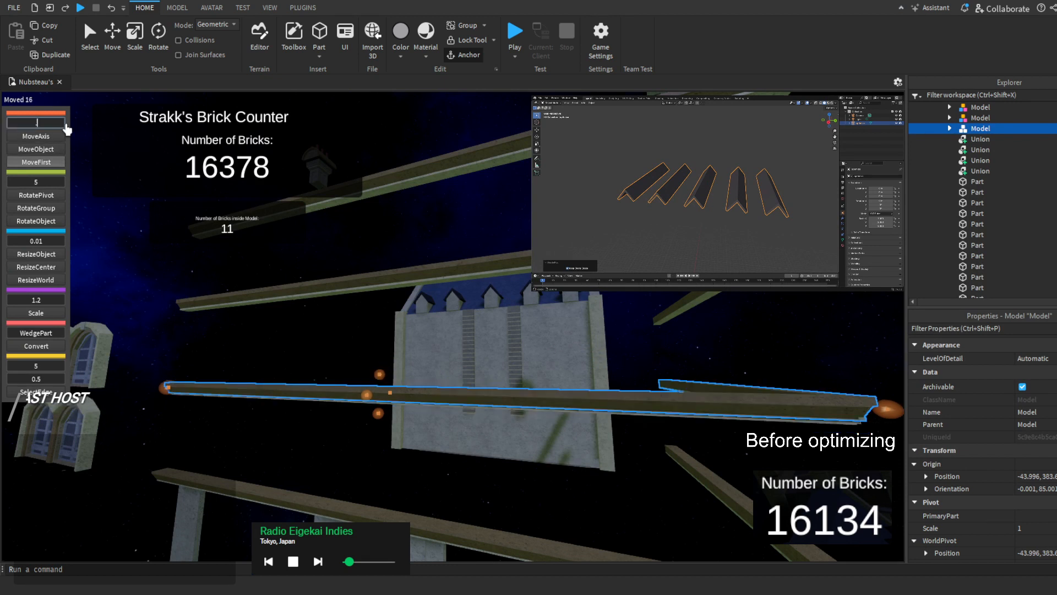
{"action": "key", "text": "Return"}
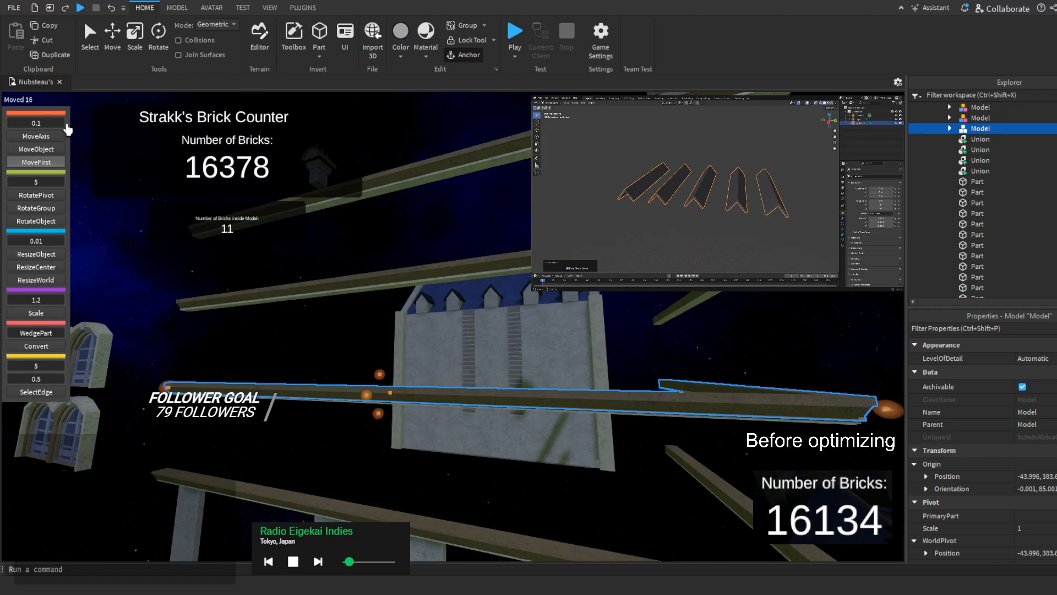
{"action": "scroll", "coordinate": [358, 337], "scroll_direction": "down", "scroll_amount": 8}
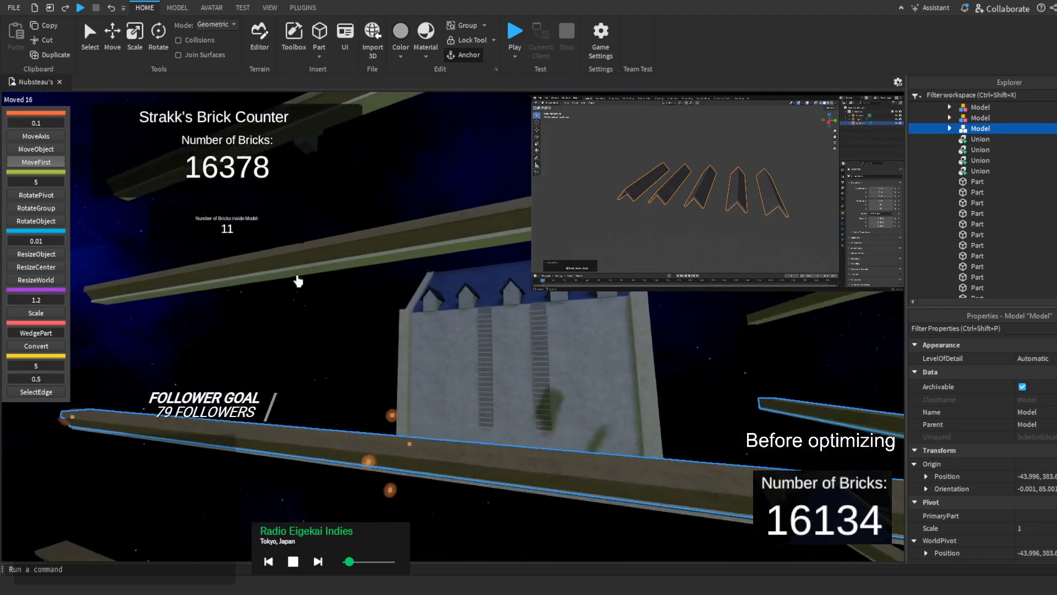
{"action": "scroll", "coordinate": [359, 337], "scroll_direction": "up", "scroll_amount": 10}
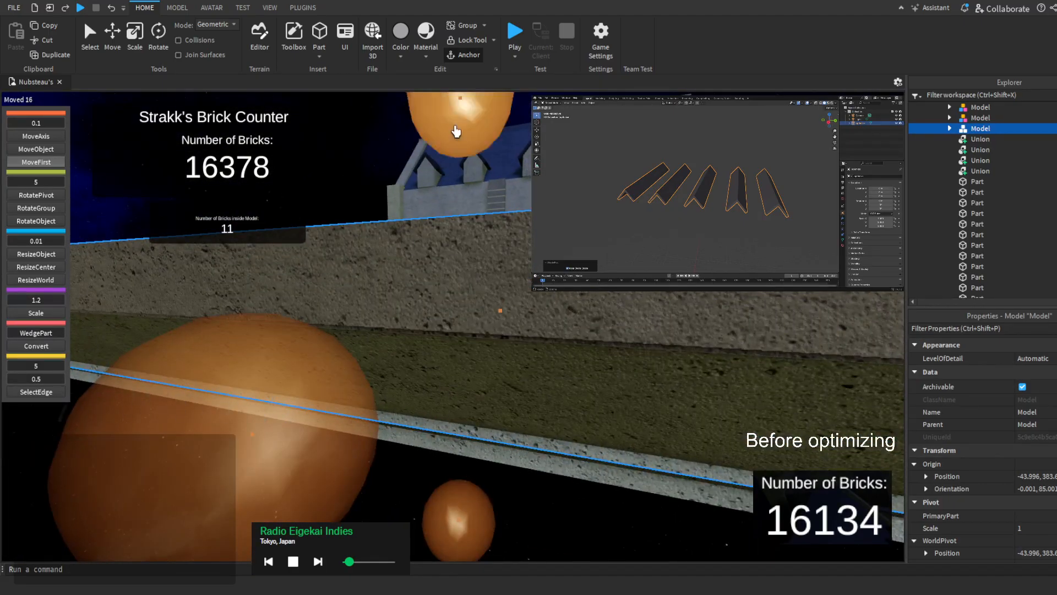
{"action": "scroll", "coordinate": [477, 177], "scroll_direction": "down", "scroll_amount": 10}
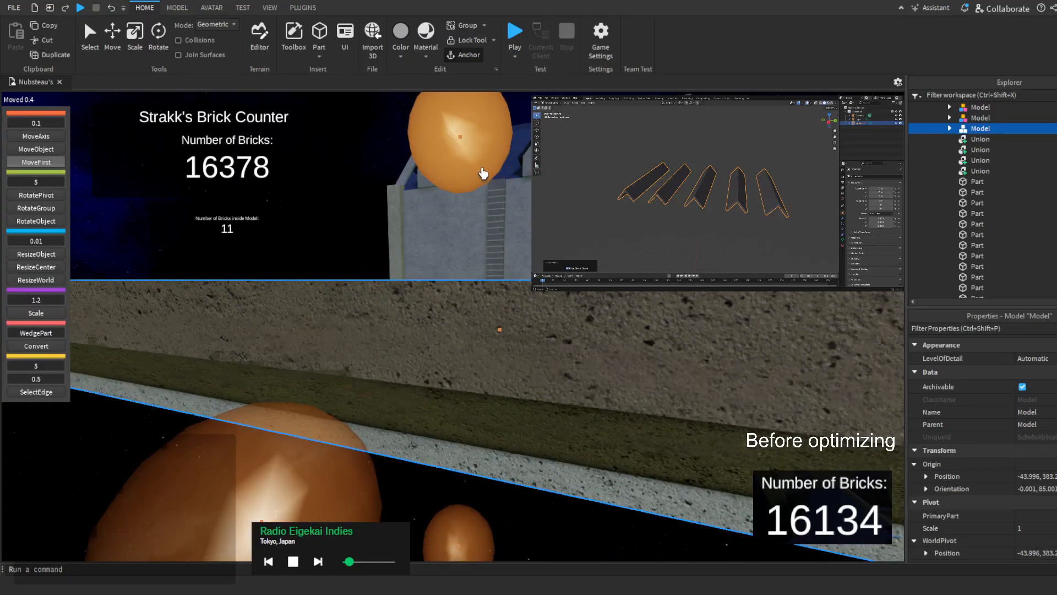
{"action": "scroll", "coordinate": [483, 173], "scroll_direction": "up", "scroll_amount": 10}
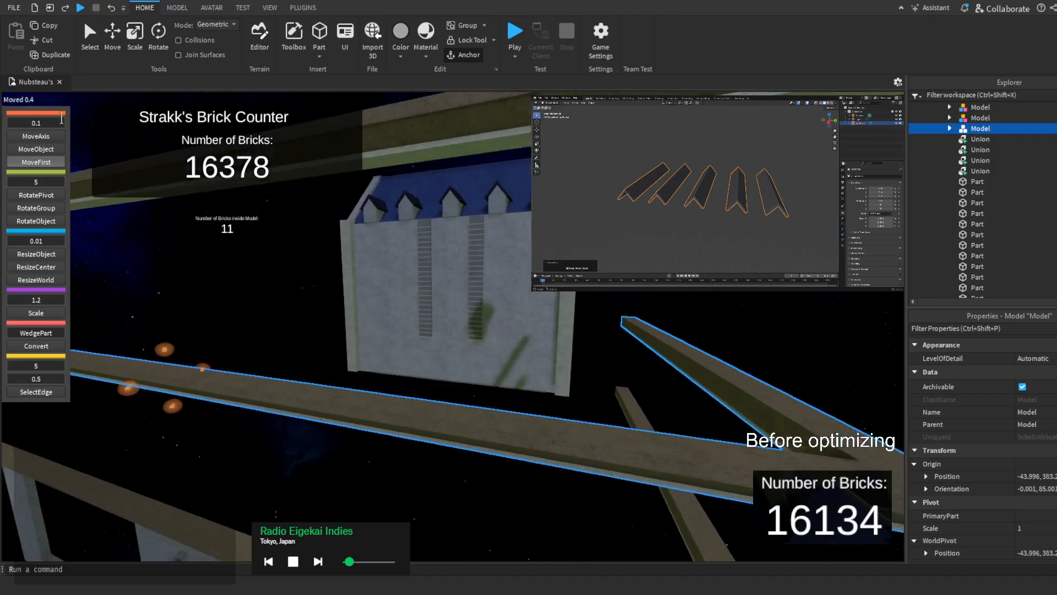
Duplicate the third beam model, set the move increment to 1 and lower the new copy by 16
{"action": "left_click", "coordinate": [67, 56]}
{"action": "left_click", "coordinate": [40, 119]}
{"action": "type", "text": "1"}
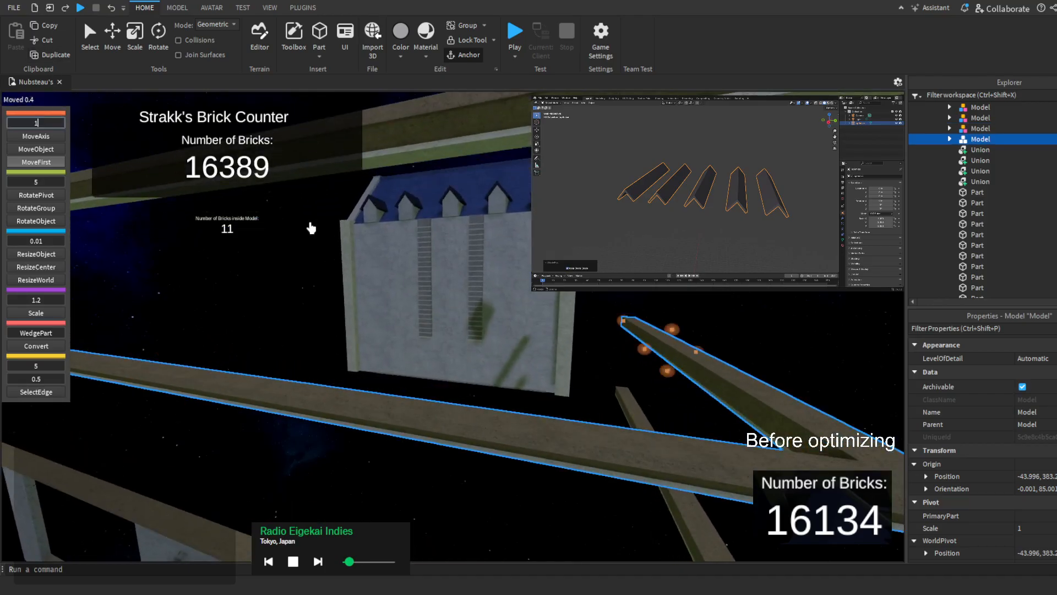
{"action": "left_click_drag", "start_coordinate": [675, 332], "coordinate": [661, 282]}
{"action": "key", "text": "q"}
{"action": "key", "text": "d"}
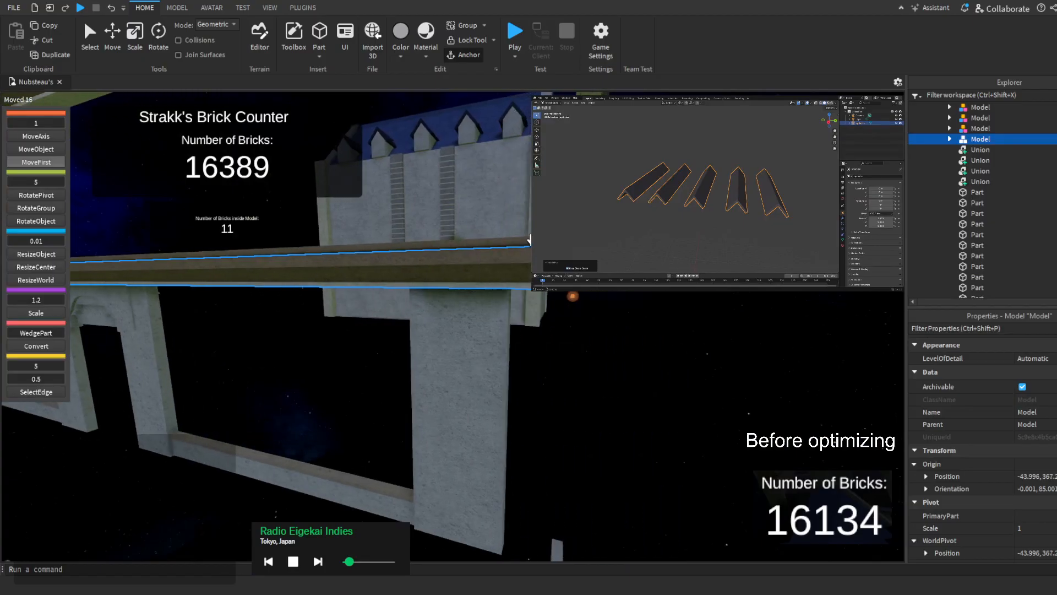
Set the move increment to 0.1 and raise the new beam copy by 0.5 onto the lowest beam
{"action": "key", "text": "e"}
{"action": "left_click", "coordinate": [51, 122]}
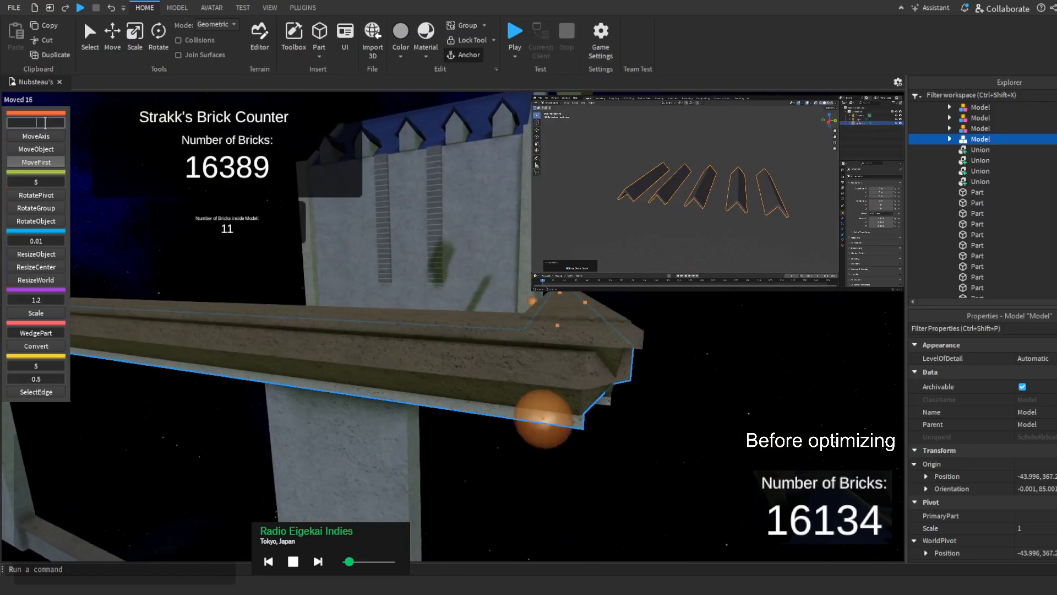
{"action": "type", "text": ".1"}
{"action": "left_click_drag", "start_coordinate": [543, 418], "coordinate": [544, 391]}
{"action": "key", "text": "d"}
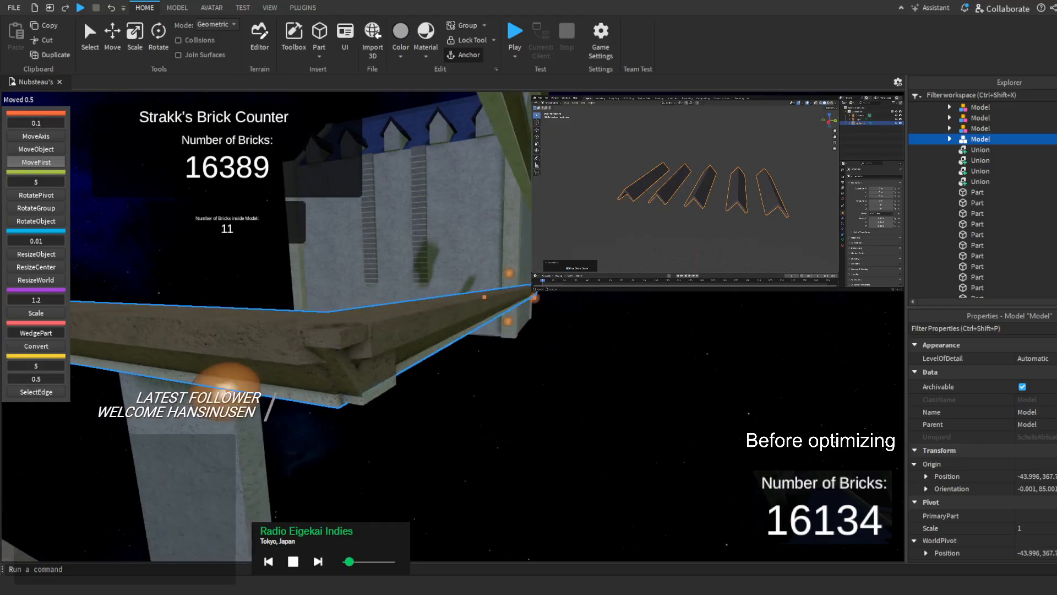
{"action": "right_click_drag", "start_coordinate": [544, 392], "coordinate": [523, 366]}
{"action": "key", "text": "e"}
{"action": "key", "text": "s"}
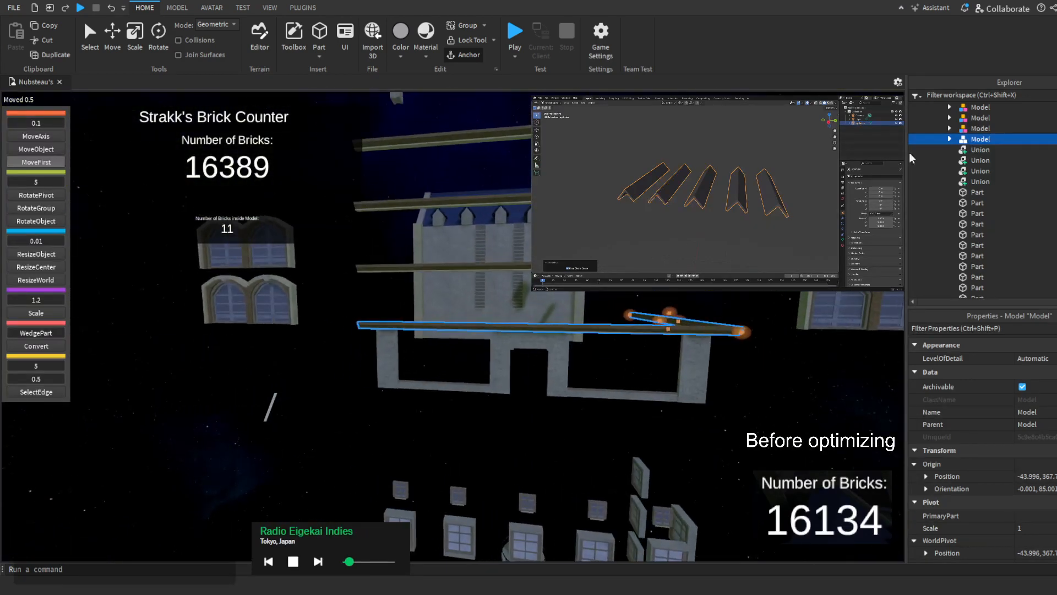
Select all four rebuilt beam models, set the move increment to 10 and raise them by 60 with MoveAxis
{"action": "left_click_drag", "start_coordinate": [1042, 150], "coordinate": [1003, 219]}
{"action": "key", "text": "w"}
{"action": "right_click_drag", "start_coordinate": [524, 264], "coordinate": [524, 265]}
{"action": "key", "text": "w"}
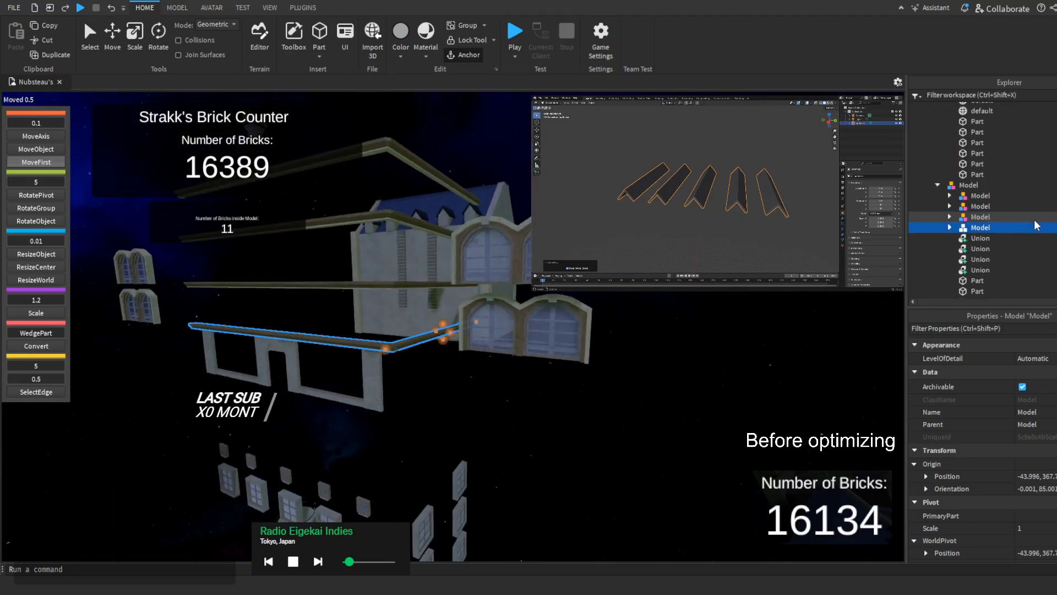
{"action": "left_click_drag", "start_coordinate": [1052, 197], "coordinate": [1026, 225]}
{"action": "right_click_drag", "start_coordinate": [320, 256], "coordinate": [319, 254]}
{"action": "left_click", "coordinate": [36, 124]}
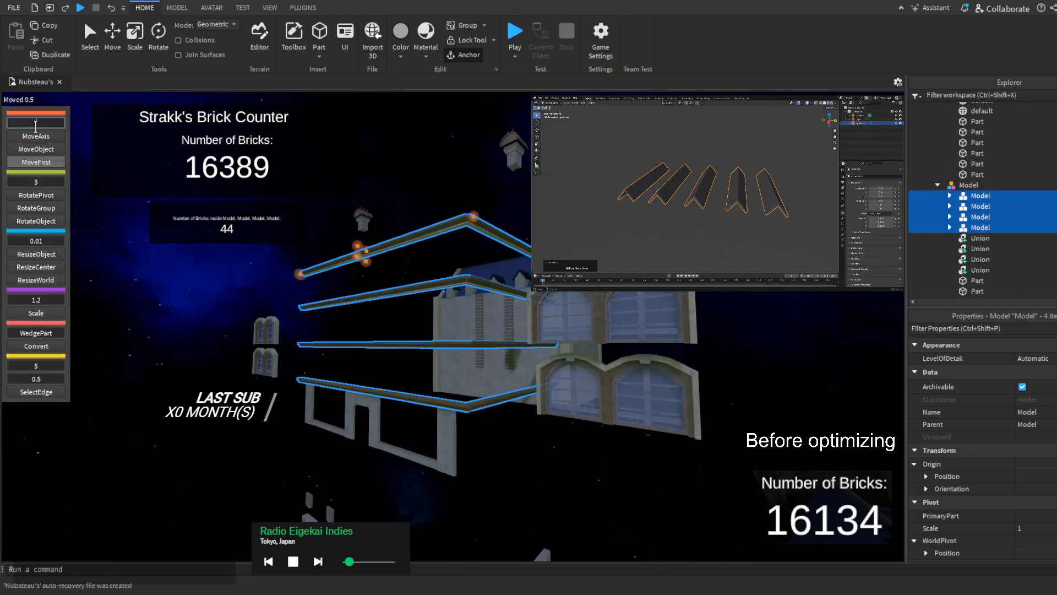
{"action": "type", "text": "10"}
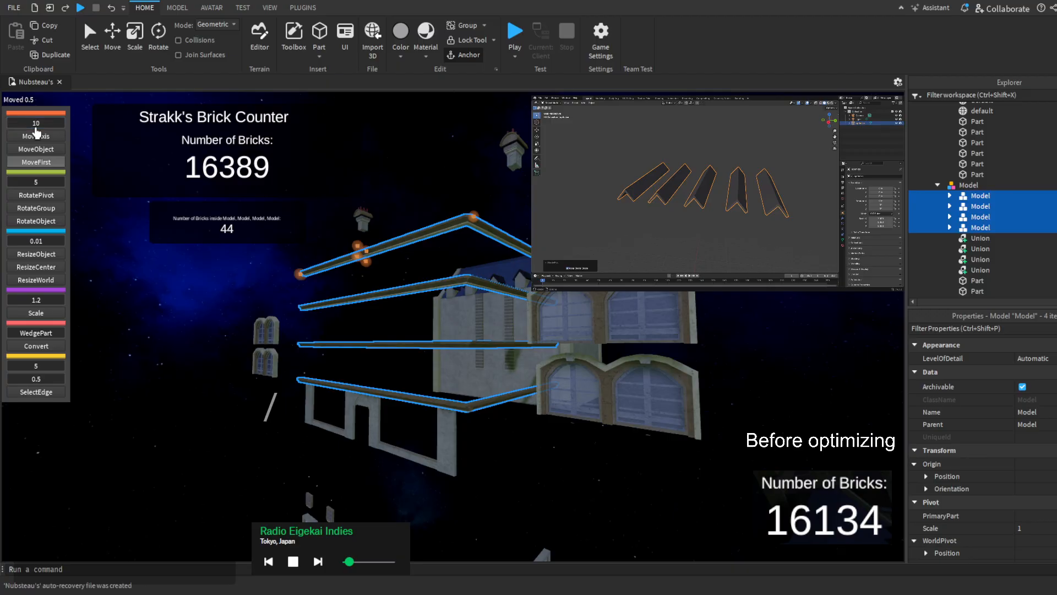
{"action": "left_click", "coordinate": [36, 136]}
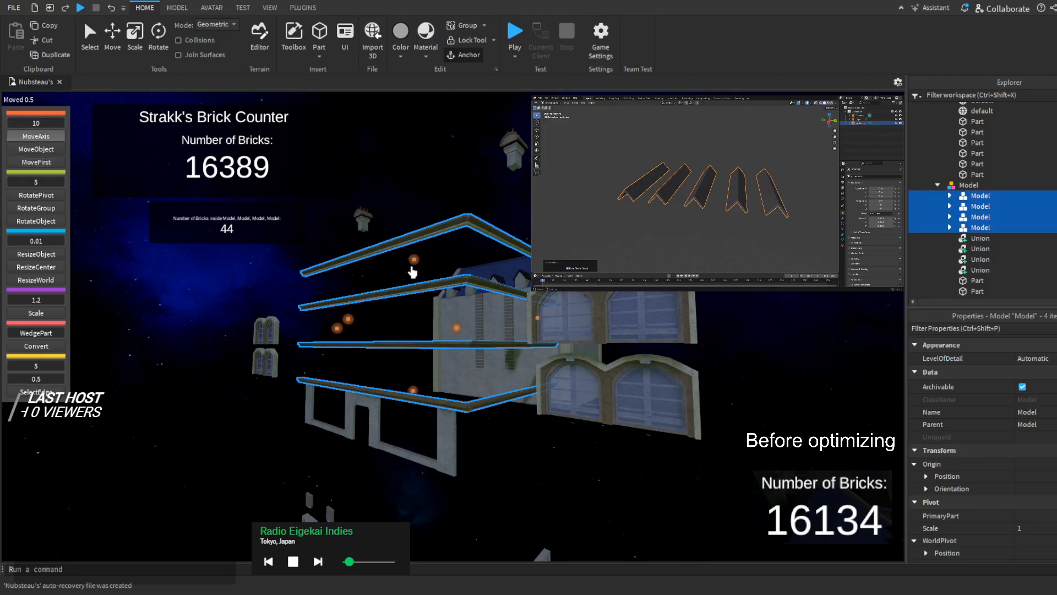
{"action": "left_click_drag", "start_coordinate": [415, 266], "coordinate": [437, 162]}
{"action": "key", "text": "w"}
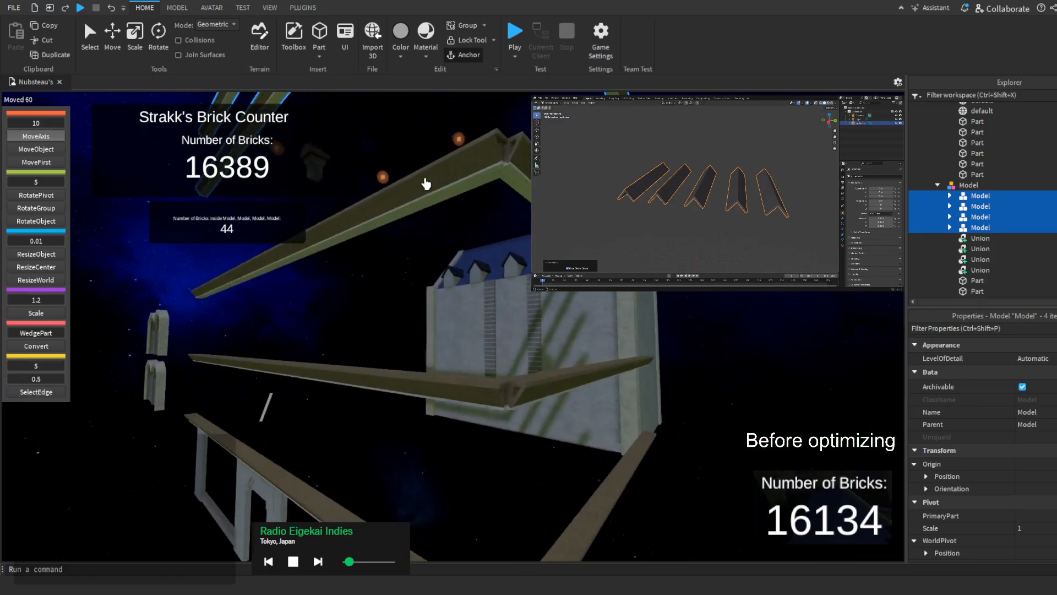
Select the eight parts of the uppermost remaining old beam, including its corner pieces, and delete them
{"action": "left_click", "coordinate": [427, 181]}
{"action": "key", "text": "w"}
{"action": "right_click_drag", "start_coordinate": [430, 185], "coordinate": [434, 234]}
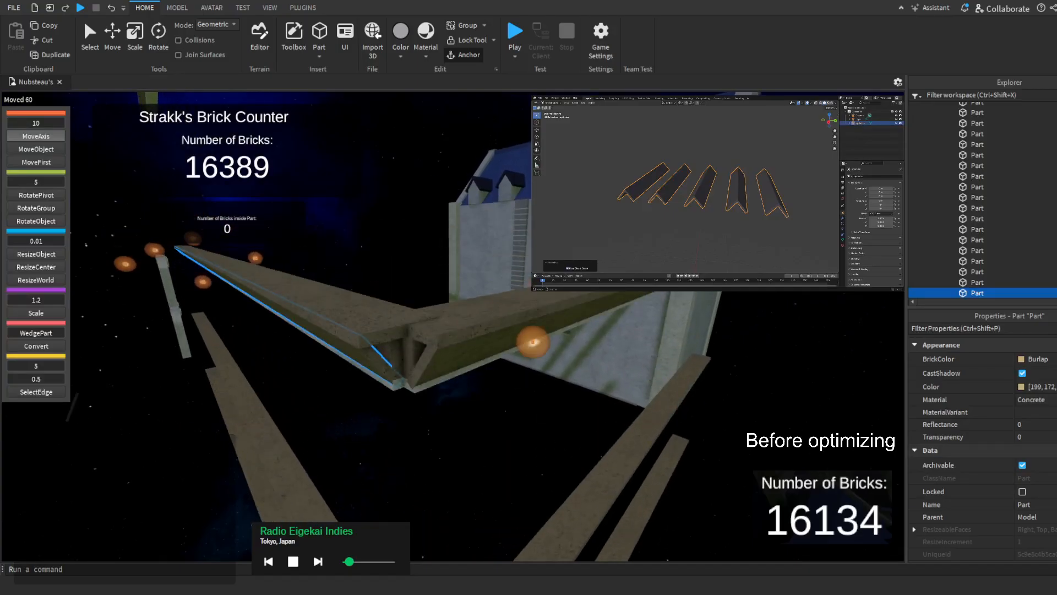
{"action": "key", "text": "w"}
{"action": "right_click_drag", "start_coordinate": [512, 318], "coordinate": [512, 319]}
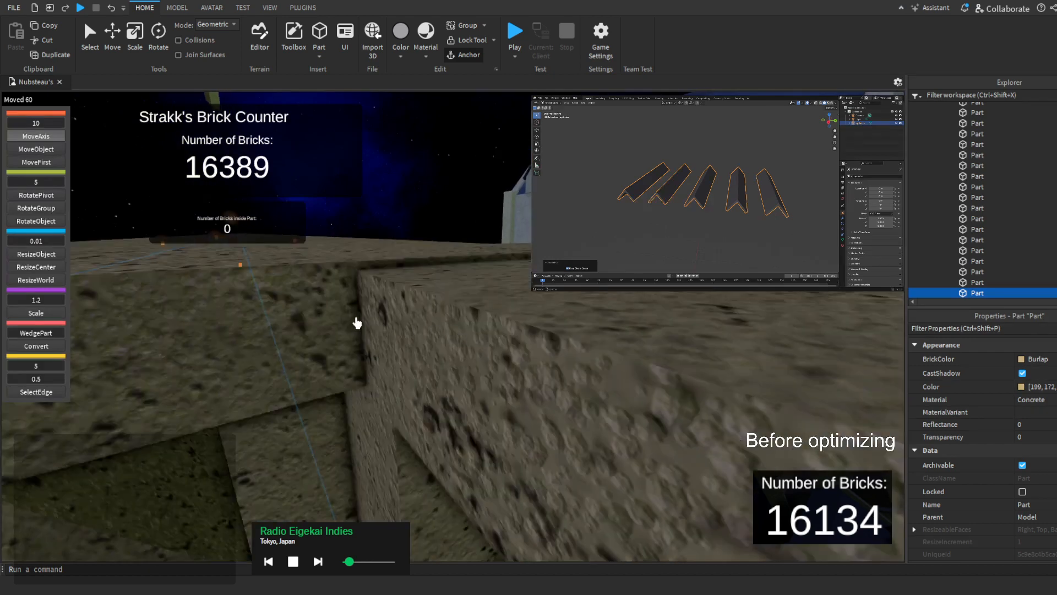
{"action": "left_click", "coordinate": [343, 321], "text": "ctrl"}
{"action": "right_click_drag", "start_coordinate": [342, 321], "coordinate": [314, 312]}
{"action": "left_click", "coordinate": [444, 287], "text": "ctrl"}
{"action": "left_click", "coordinate": [405, 373], "text": "ctrl"}
{"action": "left_click", "coordinate": [347, 340], "text": "ctrl"}
{"action": "left_click", "coordinate": [275, 300], "text": "ctrl"}
{"action": "key", "text": "w"}
{"action": "left_click", "coordinate": [493, 281], "text": "ctrl"}
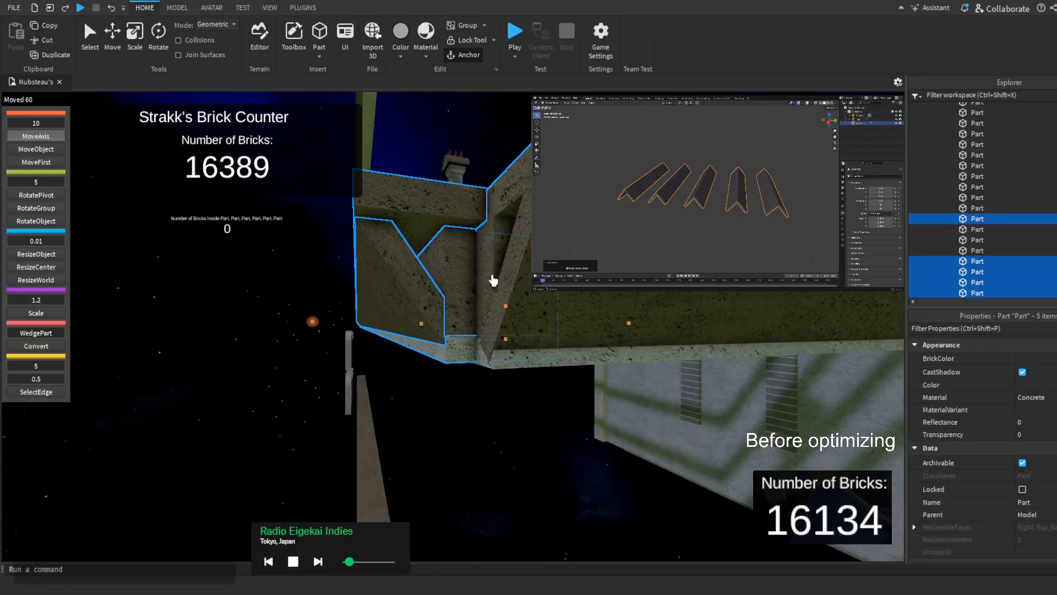
{"action": "left_click", "coordinate": [520, 319], "text": "ctrl"}
{"action": "left_click", "coordinate": [478, 270], "text": "ctrl"}
{"action": "left_click", "coordinate": [503, 355], "text": "ctrl"}
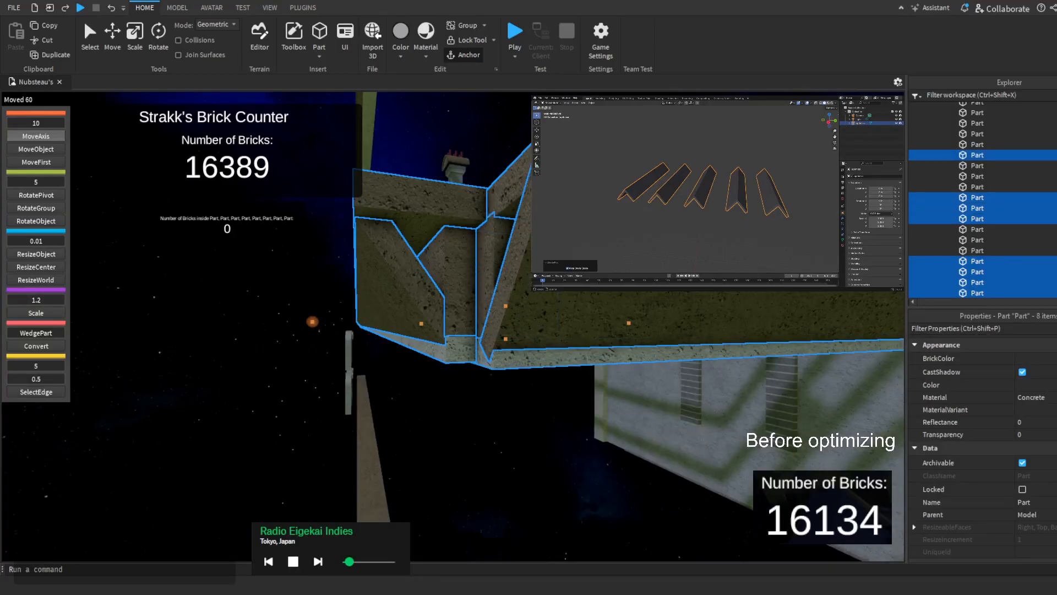
{"action": "right_click_drag", "start_coordinate": [520, 209], "coordinate": [521, 209]}
{"action": "key", "text": "s"}
{"action": "key", "text": "Delete"}
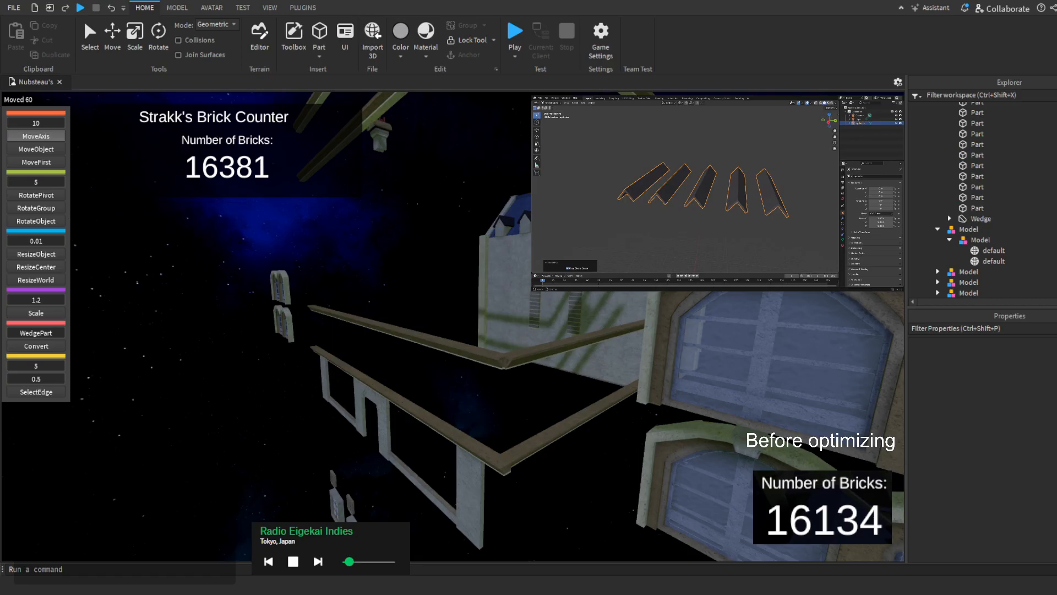
Select the eight parts of the old middle beam, just above the wall frames, and delete them
{"action": "key", "text": "w"}
{"action": "right_click_drag", "start_coordinate": [526, 288], "coordinate": [527, 288]}
{"action": "left_click", "coordinate": [514, 325]}
{"action": "key", "text": "d"}
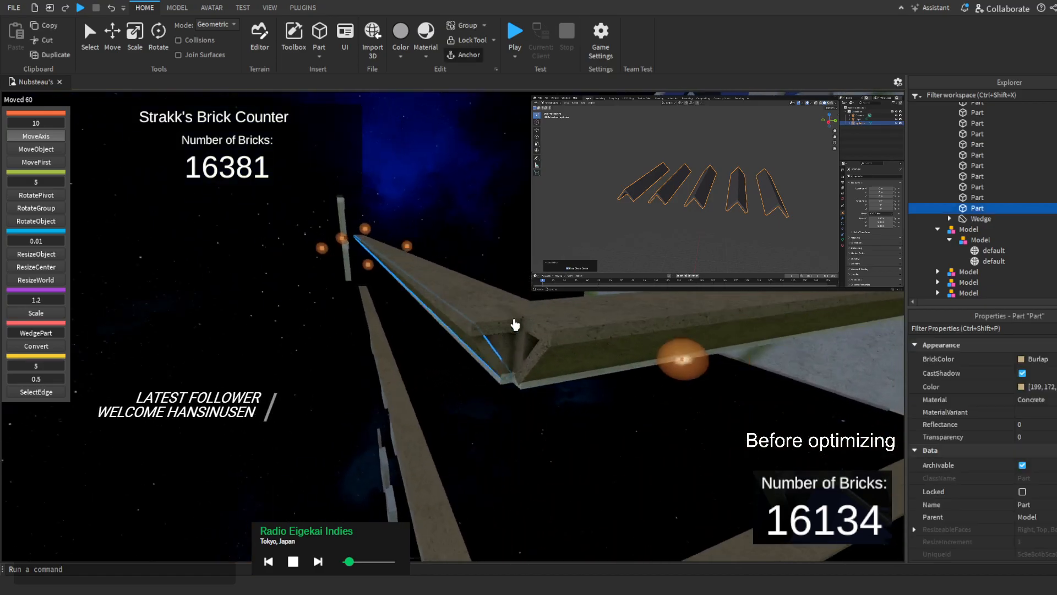
{"action": "key", "text": "w"}
{"action": "left_click", "coordinate": [536, 311], "text": "ctrl"}
{"action": "left_click", "coordinate": [618, 380], "text": "ctrl"}
{"action": "left_click", "coordinate": [602, 410], "text": "ctrl"}
{"action": "left_click", "coordinate": [597, 467], "text": "ctrl"}
{"action": "left_click", "coordinate": [661, 461], "text": "ctrl"}
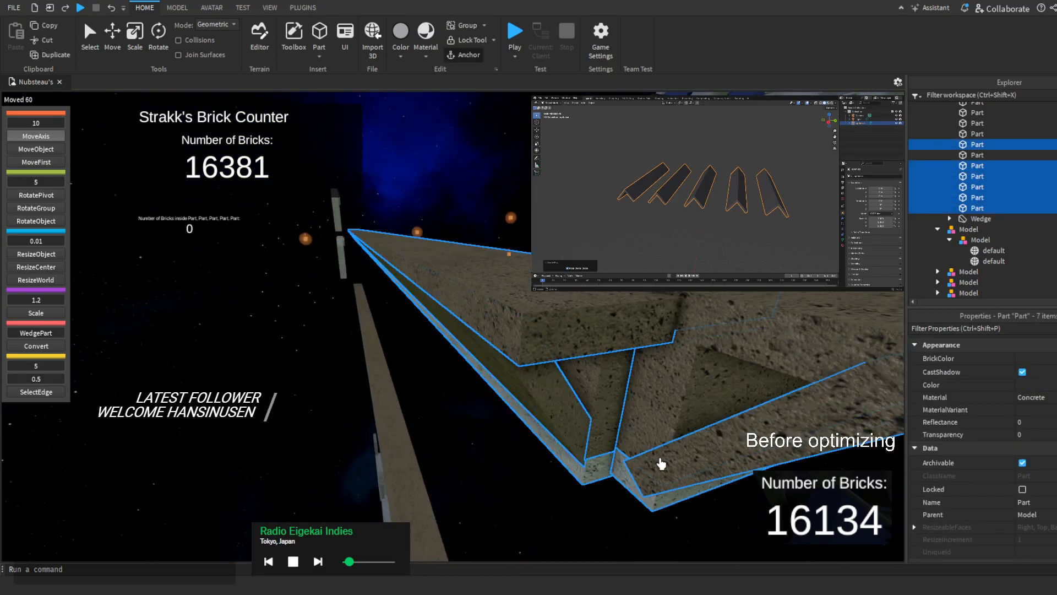
{"action": "left_click", "coordinate": [634, 488], "text": "ctrl"}
{"action": "left_click", "coordinate": [698, 384], "text": "ctrl"}
{"action": "key", "text": "a"}
{"action": "right_click_drag", "start_coordinate": [717, 329], "coordinate": [718, 332]}
{"action": "key", "text": "s"}
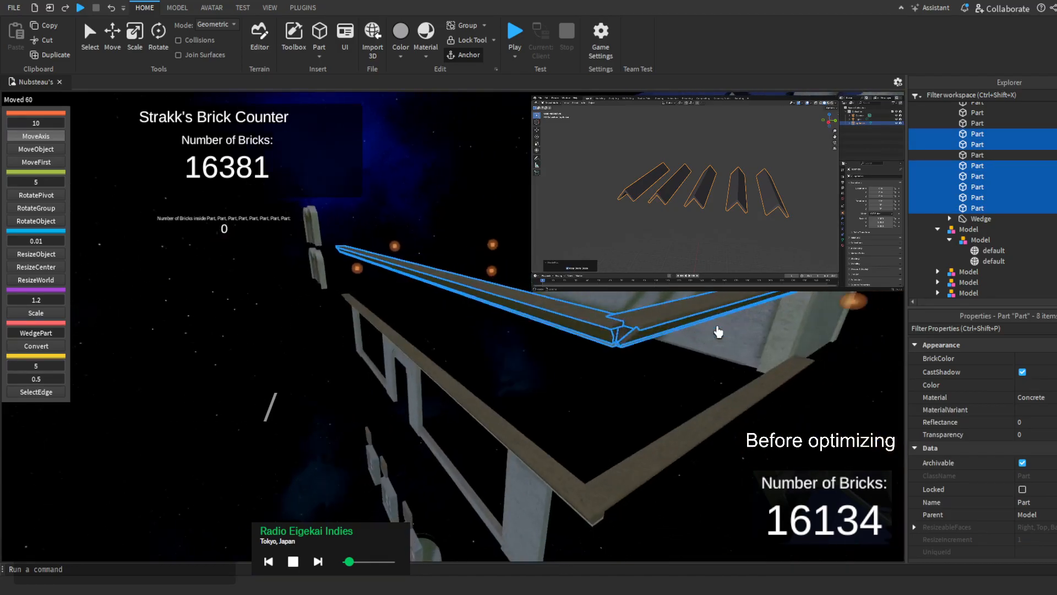
{"action": "key", "text": "Delete"}
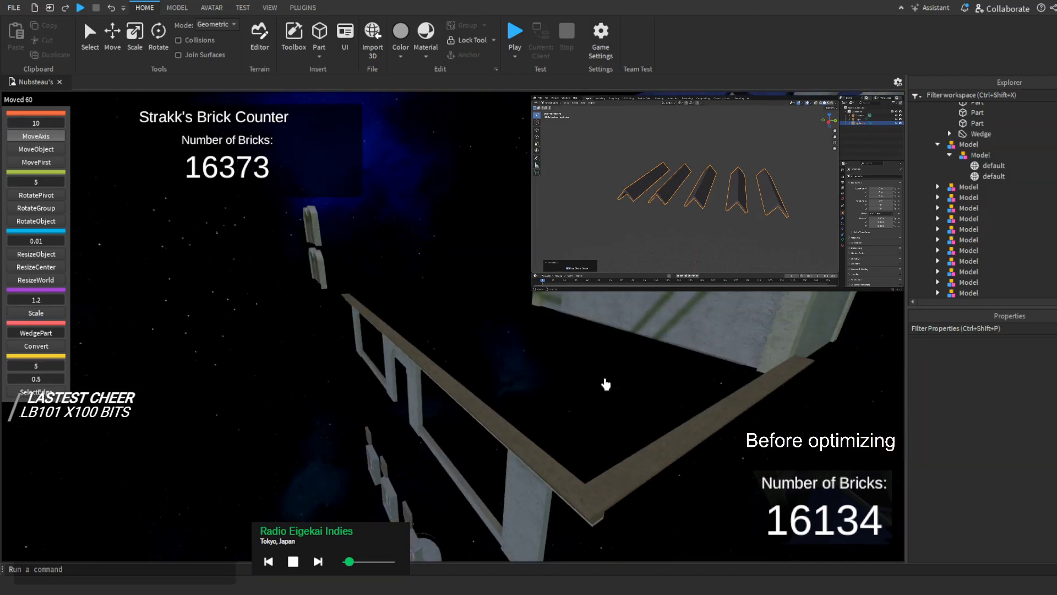
Delete the parts of the lowest old beam sitting directly on the wall frames
{"action": "right_click_drag", "start_coordinate": [606, 382], "coordinate": [606, 372]}
{"action": "key", "text": "s"}
{"action": "key", "text": "q"}
{"action": "left_click", "coordinate": [580, 383]}
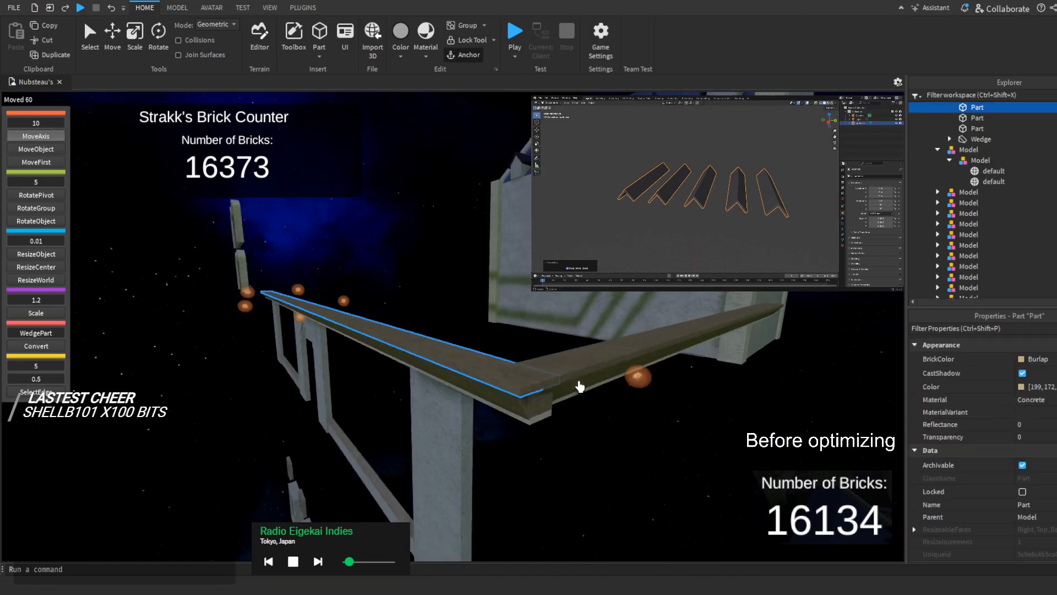
{"action": "key", "text": "q"}
{"action": "left_click", "coordinate": [495, 307], "text": "ctrl"}
{"action": "left_click", "coordinate": [469, 322], "text": "ctrl"}
{"action": "left_click", "coordinate": [480, 344], "text": "ctrl"}
{"action": "left_click", "coordinate": [511, 338], "text": "ctrl"}
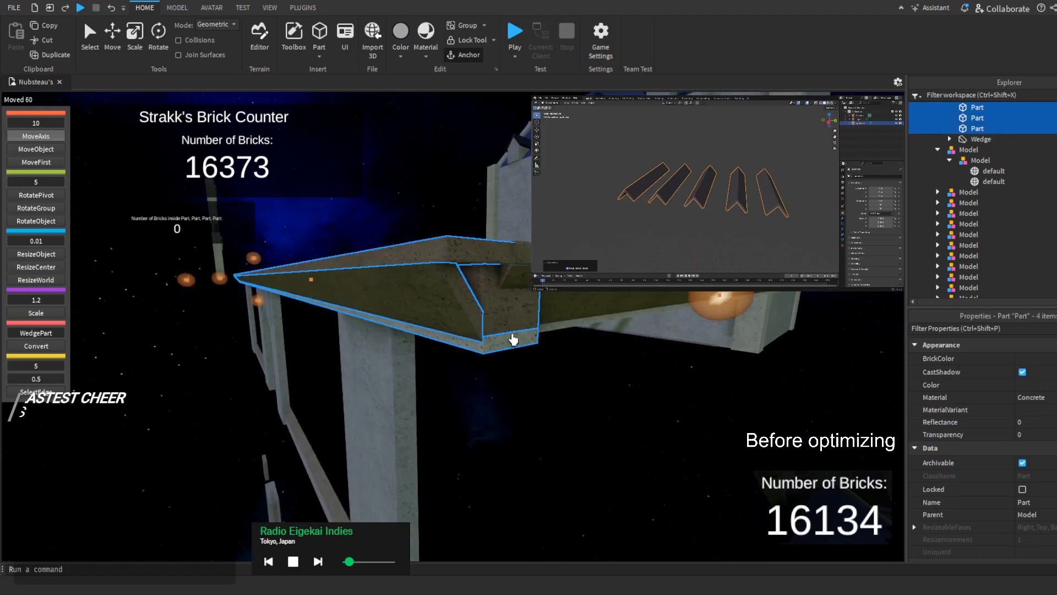
{"action": "key", "text": "Delete"}
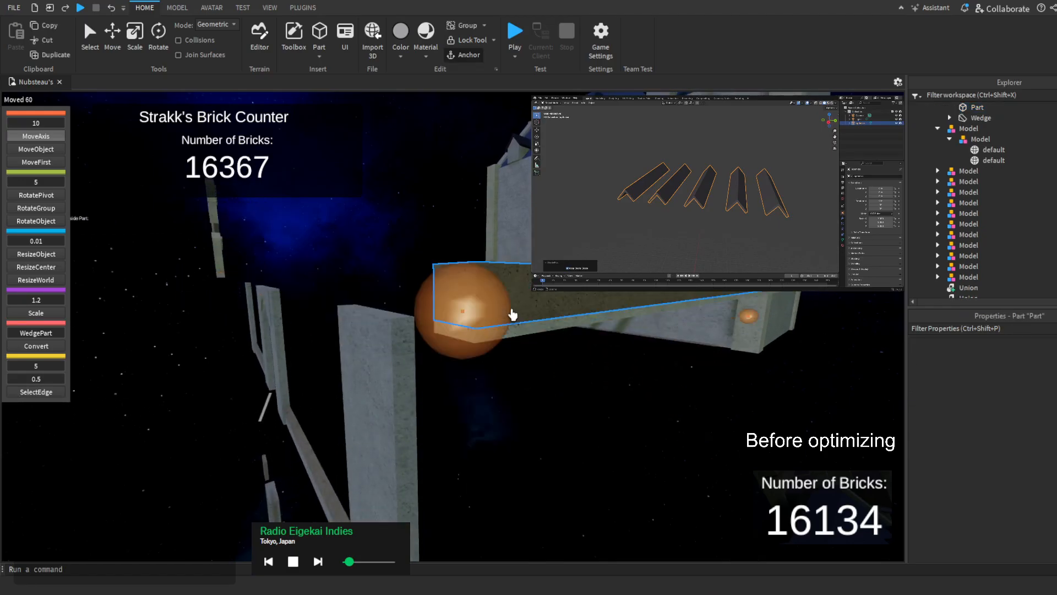
{"action": "left_click", "coordinate": [511, 334]}
{"action": "key", "text": "Delete"}
{"action": "right_click_drag", "start_coordinate": [510, 335], "coordinate": [509, 321]}
{"action": "key", "text": "e"}
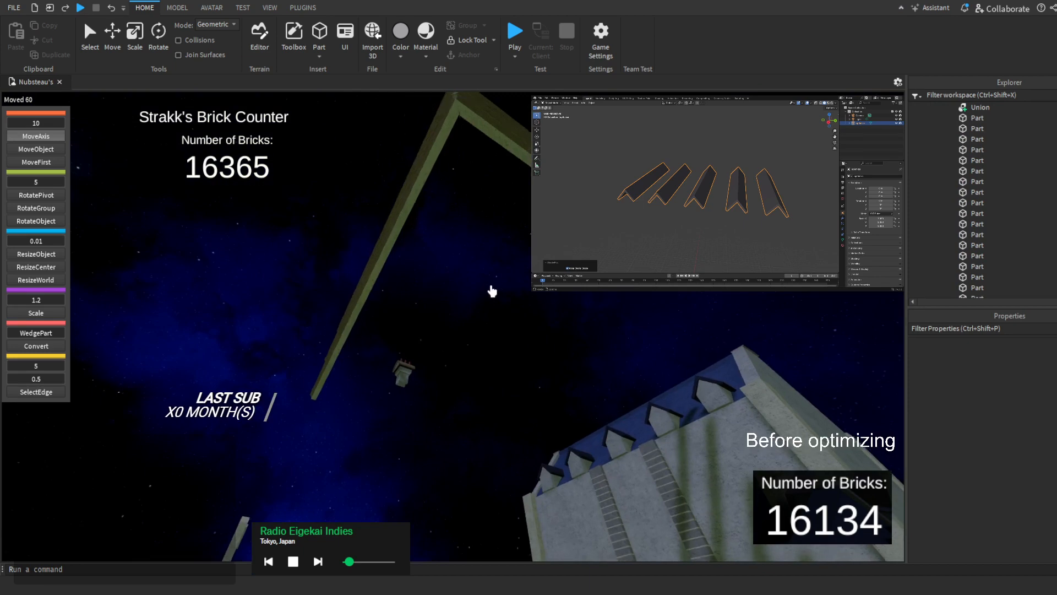
Delete the leftover stray part floating beneath the corner of the raised beams
{"action": "scroll", "coordinate": [456, 234], "scroll_direction": "up", "scroll_amount": 5}
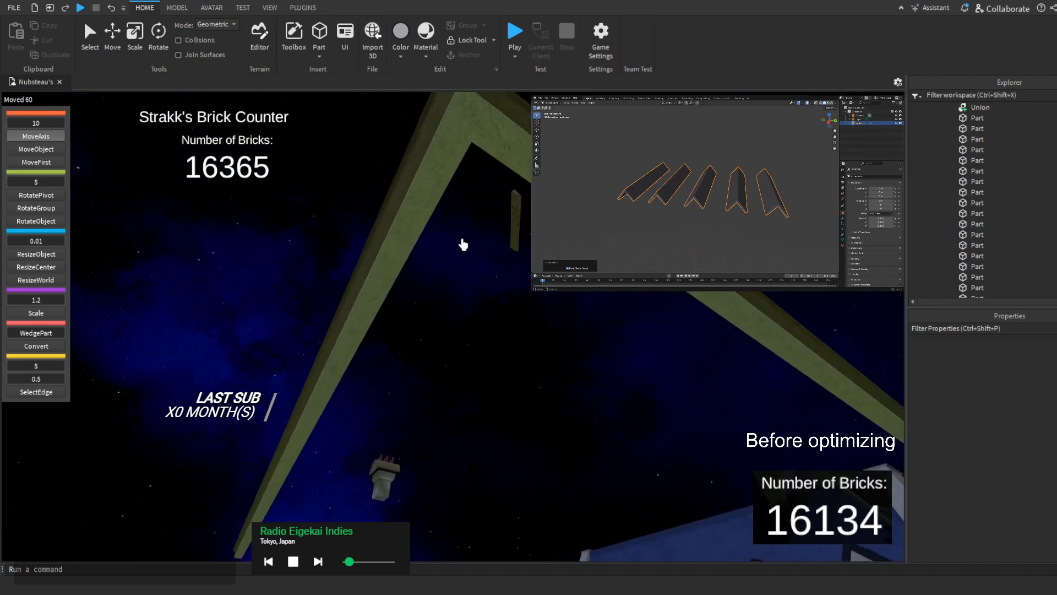
{"action": "left_click", "coordinate": [516, 220]}
{"action": "right_click_drag", "start_coordinate": [517, 220], "coordinate": [520, 225]}
{"action": "key", "text": "Delete"}
Select the four raised beam models and lower them by 60 back to their original height
{"action": "scroll", "coordinate": [520, 219], "scroll_direction": "down", "scroll_amount": 4}
{"action": "key", "text": "e"}
{"action": "left_click", "coordinate": [518, 234]}
{"action": "left_click", "coordinate": [505, 331], "text": "ctrl"}
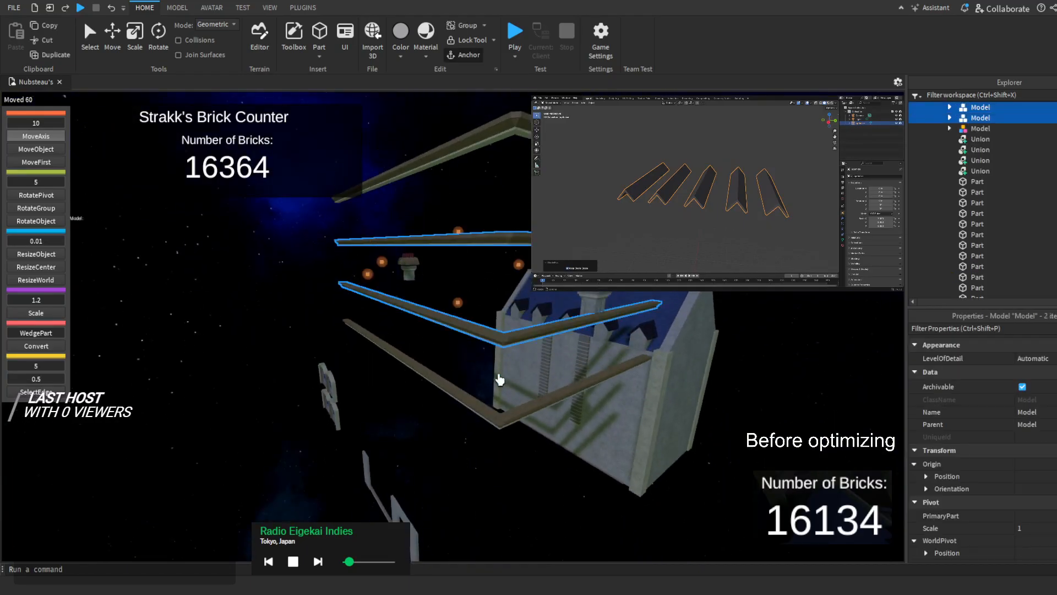
{"action": "left_click", "coordinate": [484, 418], "text": "ctrl"}
{"action": "left_click", "coordinate": [499, 152], "text": "ctrl"}
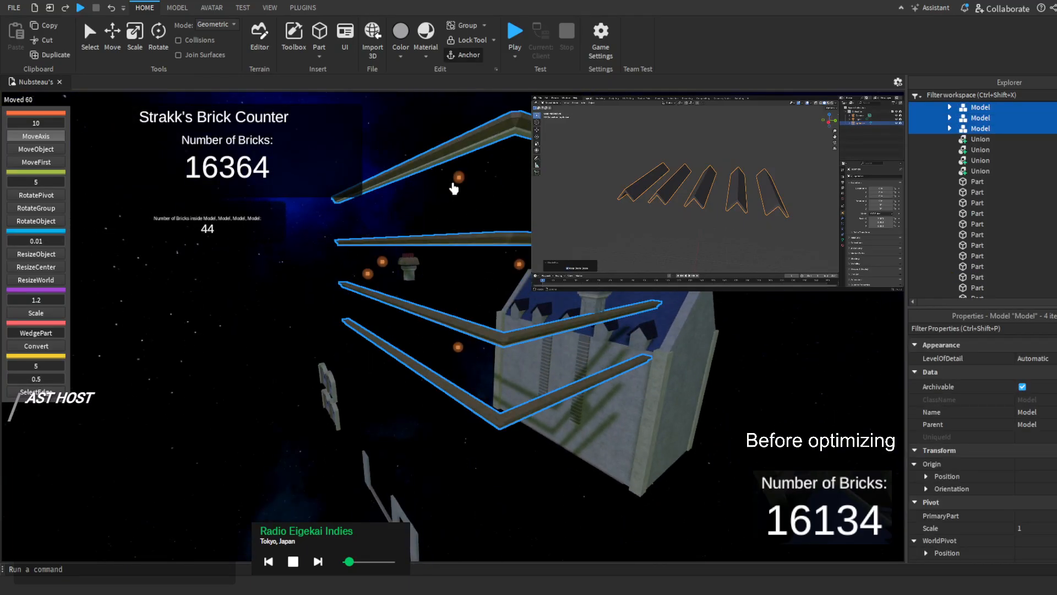
{"action": "left_click_drag", "start_coordinate": [455, 184], "coordinate": [440, 261]}
Group the four beam models into one model and ungroup the four models nested inside it
{"action": "scroll", "coordinate": [441, 261], "scroll_direction": "up", "scroll_amount": 2}
{"action": "left_click", "coordinate": [462, 26]}
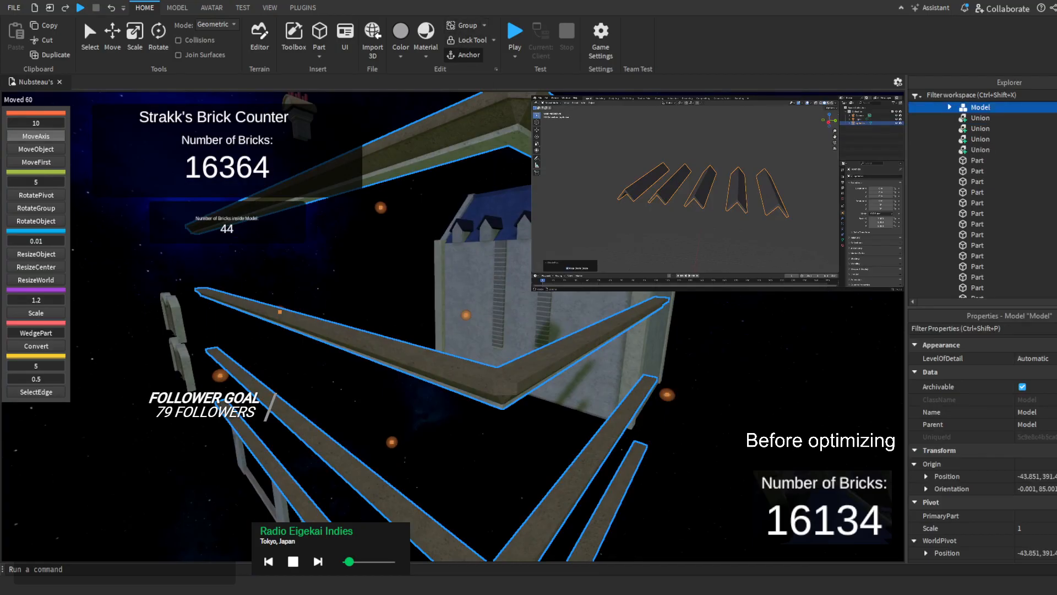
{"action": "left_click_drag", "start_coordinate": [1028, 123], "coordinate": [1010, 146]}
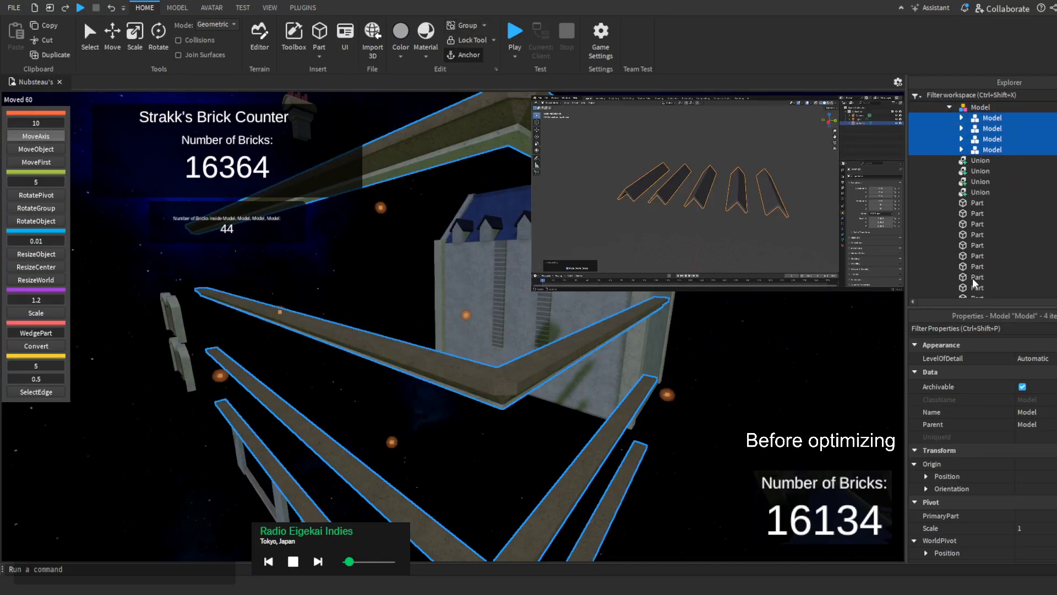
{"action": "key", "text": "ctrl+u"}
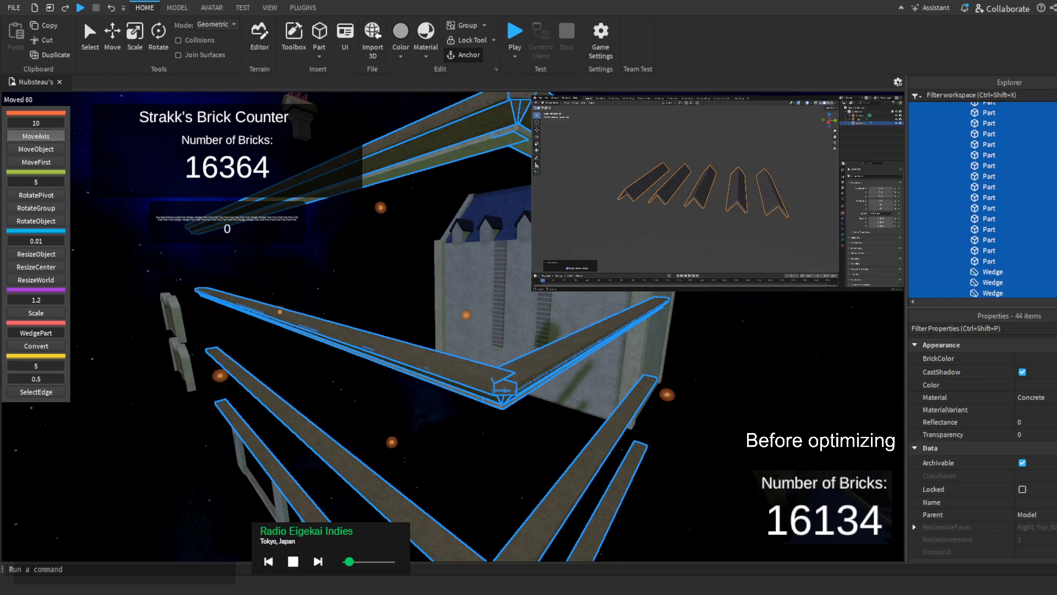
Scope into the combined beam model so its individual parts can be selected
{"action": "right_click_drag", "start_coordinate": [645, 289], "coordinate": [529, 370]}
{"action": "key", "text": "ctrl+g"}
{"action": "double_click", "coordinate": [646, 311]}
{"action": "left_click", "coordinate": [640, 312]}
{"action": "left_click", "coordinate": [629, 314], "text": "ctrl"}
{"action": "left_click", "coordinate": [532, 372], "text": "ctrl"}
{"action": "left_click", "coordinate": [599, 425], "text": "ctrl"}
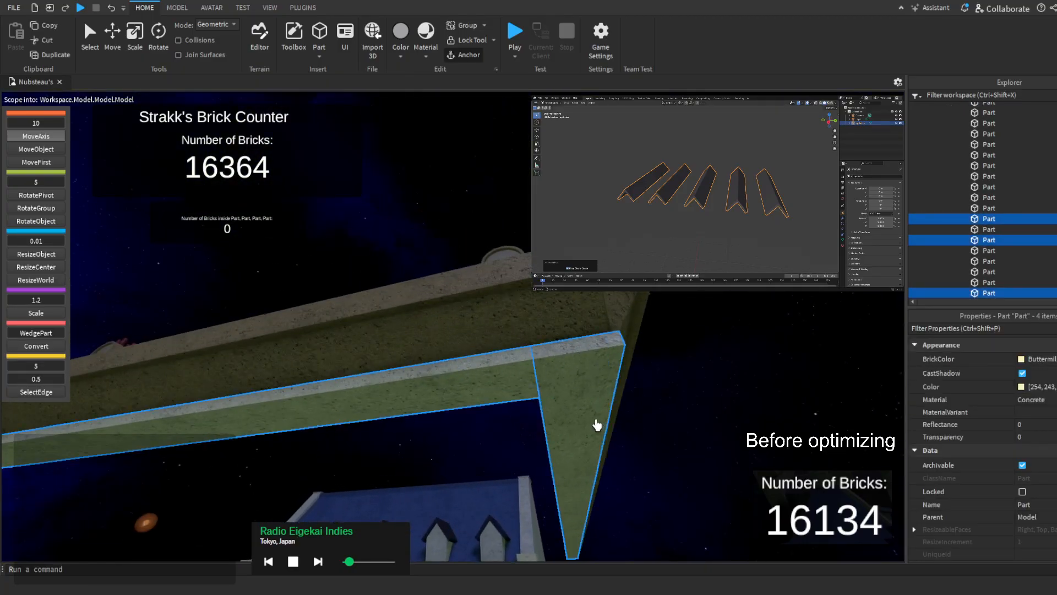
{"action": "right_click_drag", "start_coordinate": [597, 425], "coordinate": [595, 365]}
{"action": "left_click", "coordinate": [595, 369], "text": "ctrl"}
{"action": "left_click", "coordinate": [603, 220], "text": "ctrl"}
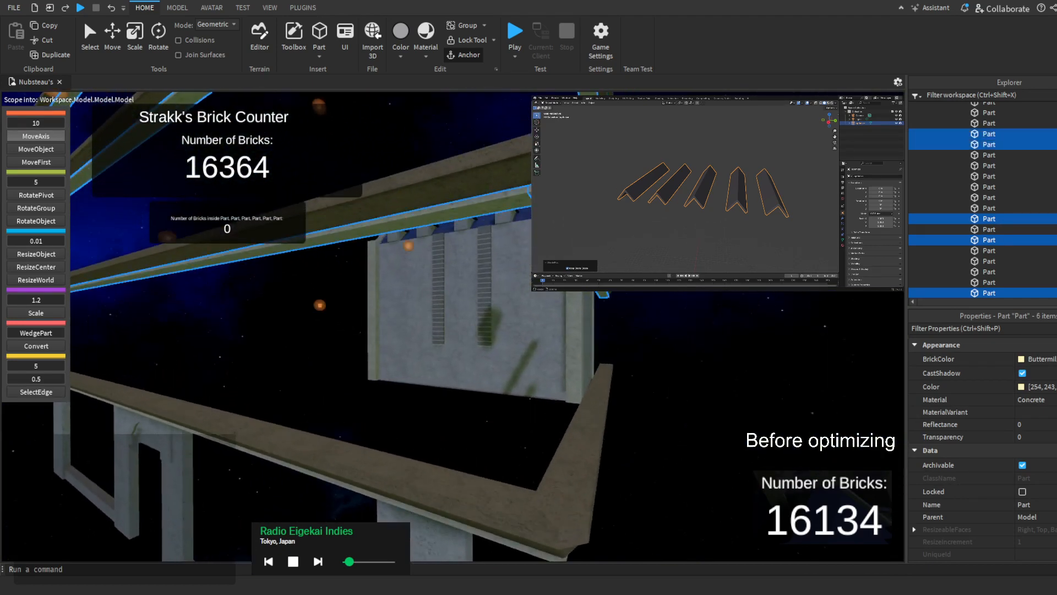
{"action": "key", "text": "q"}
{"action": "right_click_drag", "start_coordinate": [600, 223], "coordinate": [595, 231]}
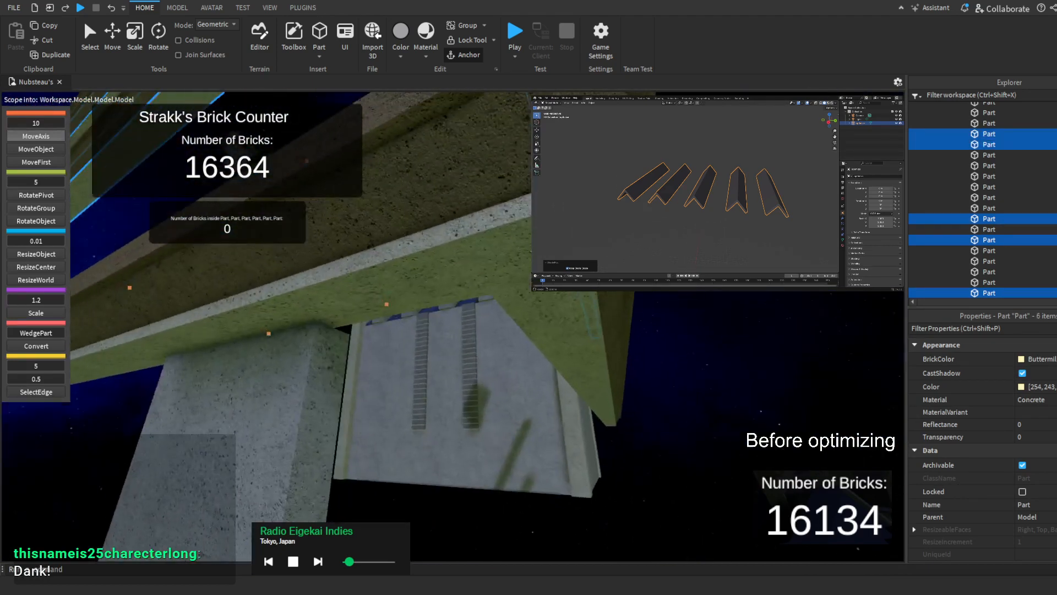
Select the eight pale underside trim parts of the four beams and group them into one model
{"action": "left_click", "coordinate": [520, 249]}
{"action": "left_click", "coordinate": [548, 318], "text": "ctrl"}
{"action": "right_click_drag", "start_coordinate": [548, 318], "coordinate": [548, 319]}
{"action": "left_click", "coordinate": [462, 414], "text": "ctrl"}
{"action": "left_click", "coordinate": [556, 417], "text": "ctrl"}
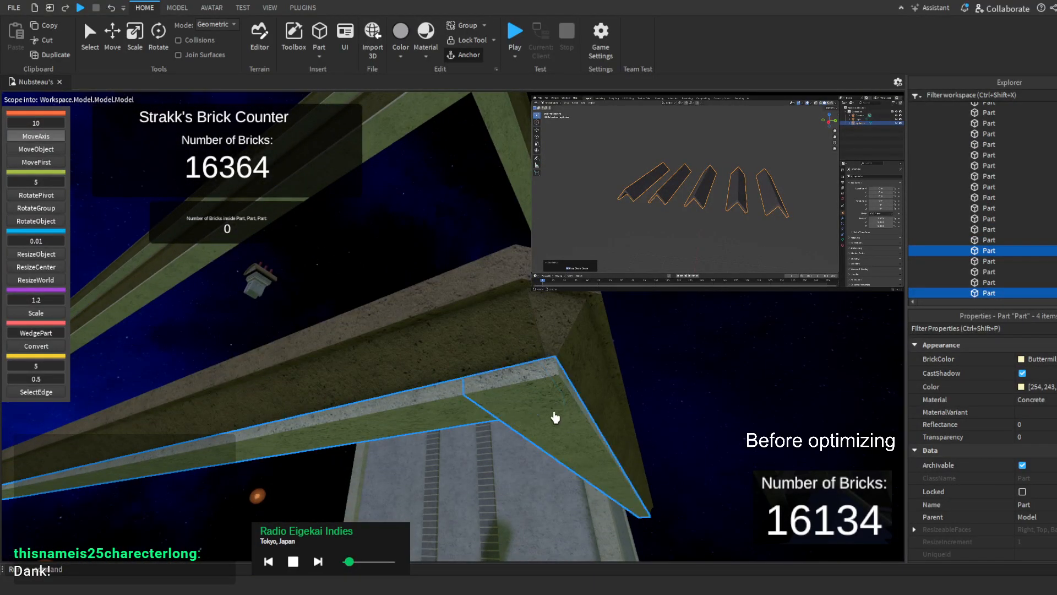
{"action": "right_click_drag", "start_coordinate": [529, 380], "coordinate": [525, 379]}
{"action": "left_click", "coordinate": [492, 439], "text": "ctrl"}
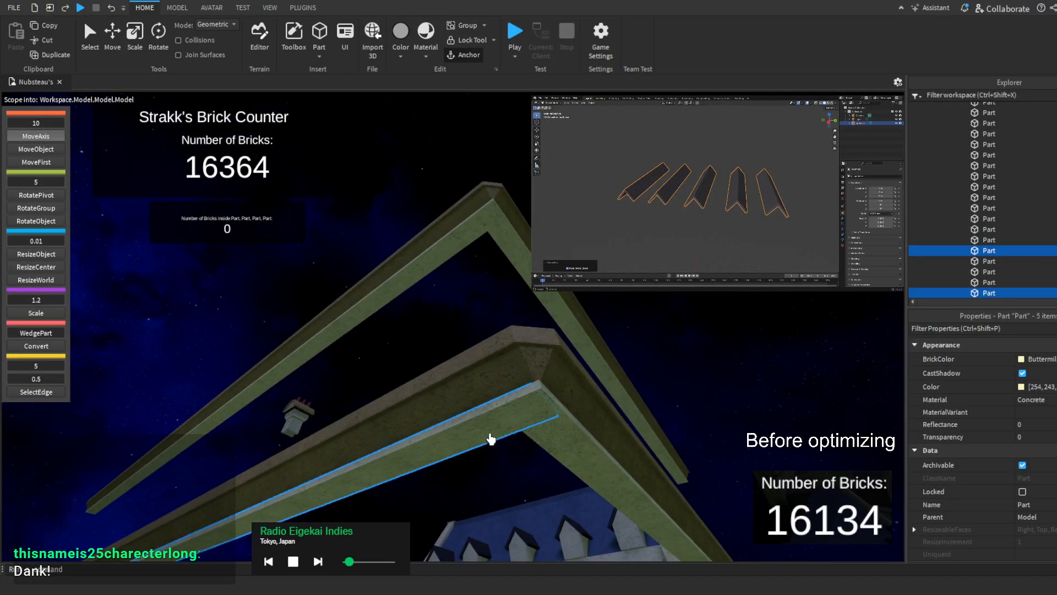
{"action": "left_click", "coordinate": [547, 439], "text": "ctrl"}
{"action": "left_click", "coordinate": [501, 236], "text": "ctrl"}
{"action": "left_click", "coordinate": [472, 238], "text": "ctrl"}
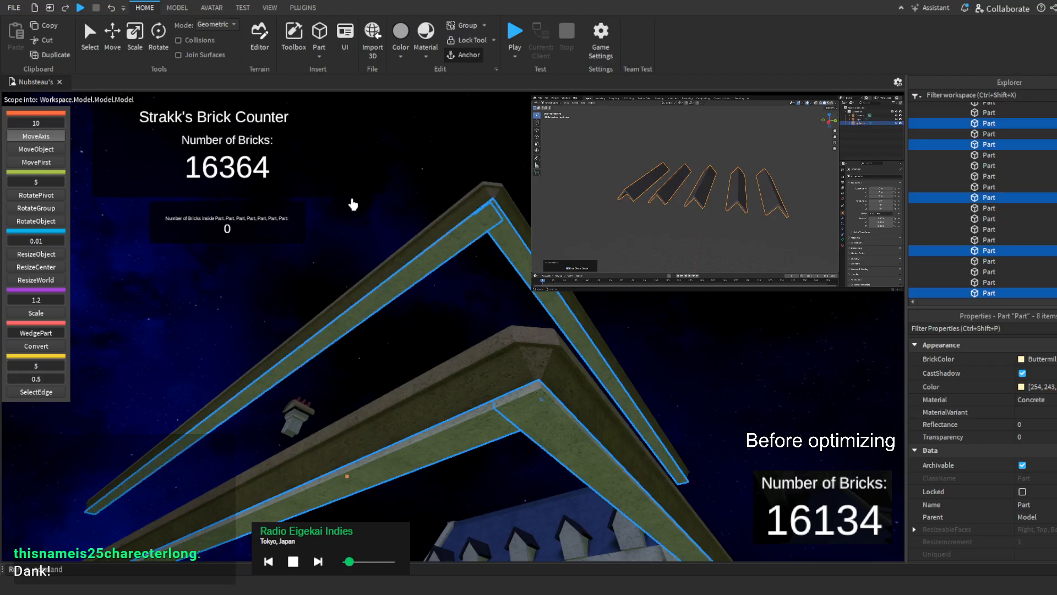
{"action": "left_click", "coordinate": [177, 7]}
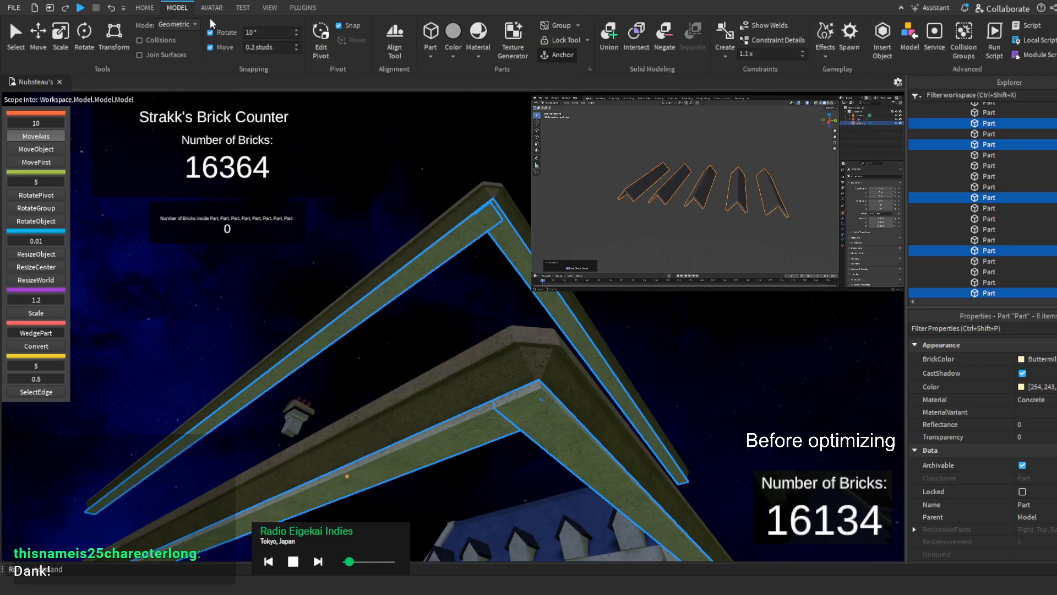
{"action": "left_click", "coordinate": [563, 27]}
Select all the remaining brown parts and wedges of the four beams and union them into one solid
{"action": "right_click_drag", "start_coordinate": [556, 330], "coordinate": [556, 352]}
{"action": "left_click_drag", "start_coordinate": [1032, 117], "coordinate": [995, 250]}
{"action": "scroll", "coordinate": [1028, 208], "scroll_direction": "down", "scroll_amount": 8}
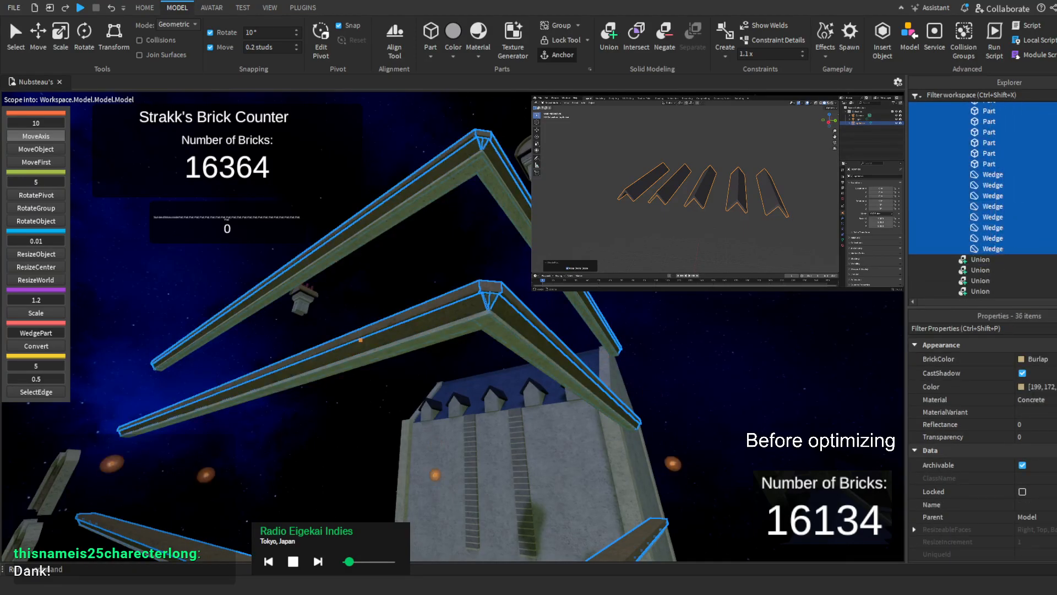
{"action": "left_click", "coordinate": [610, 39]}
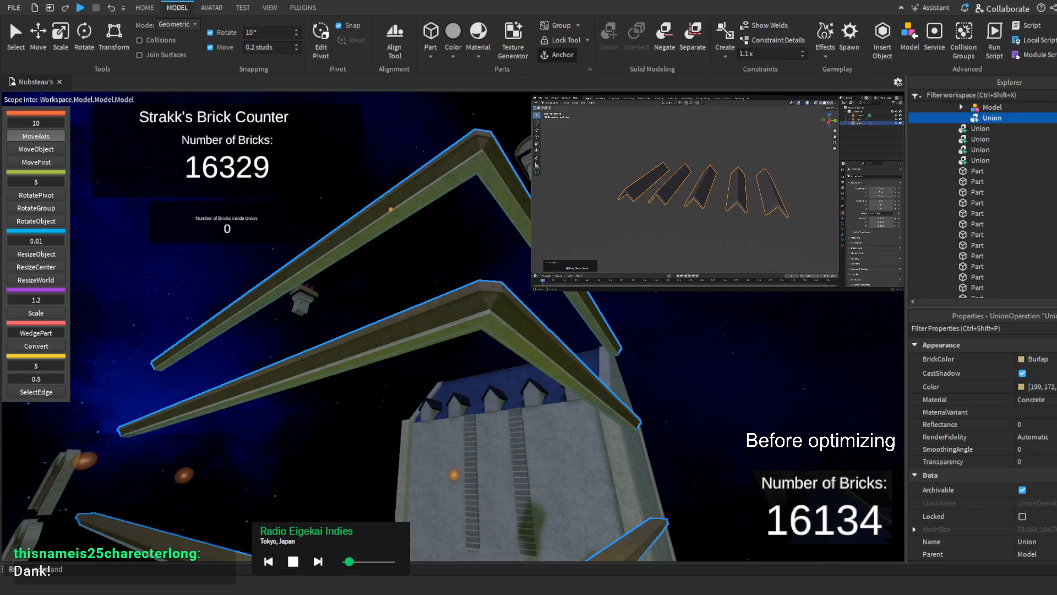
{"action": "right_click_drag", "start_coordinate": [452, 330], "coordinate": [446, 422]}
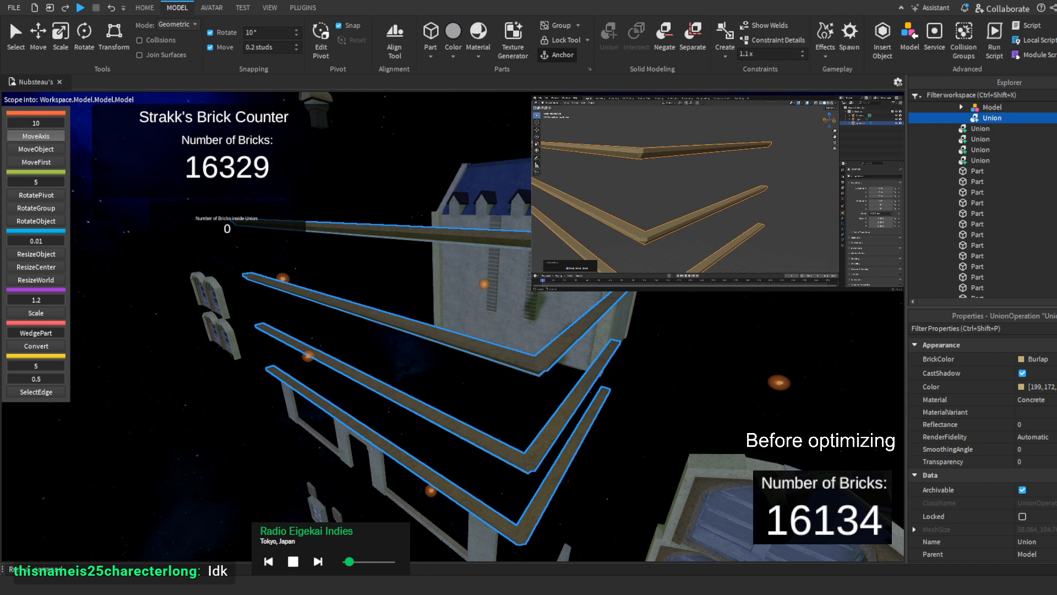
Import the optimize beam model into the workspace and clear the TextureID of its default mesh
{"action": "key", "text": "f"}
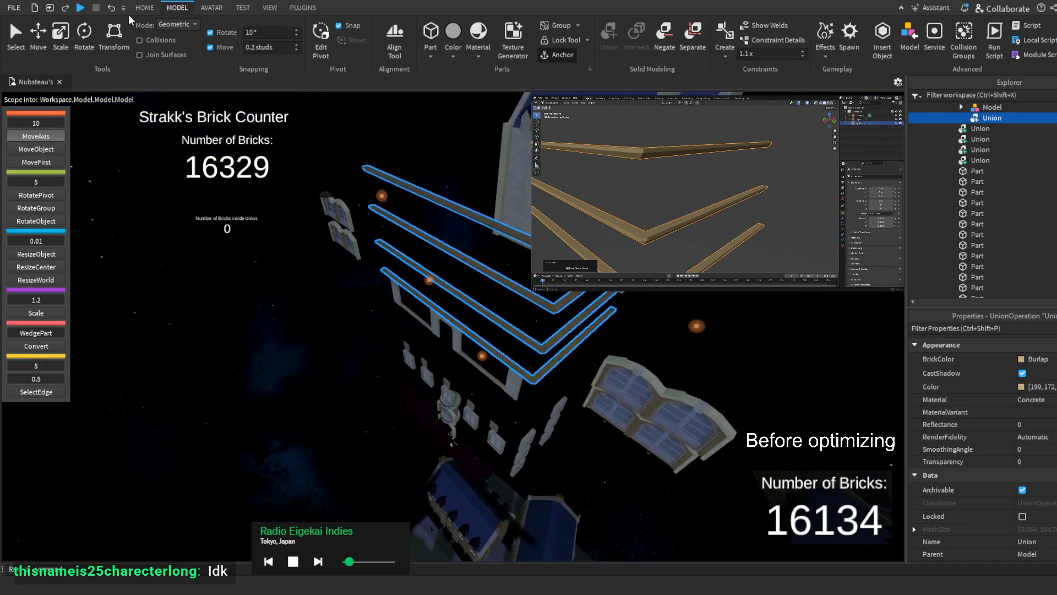
{"action": "left_click", "coordinate": [145, 8]}
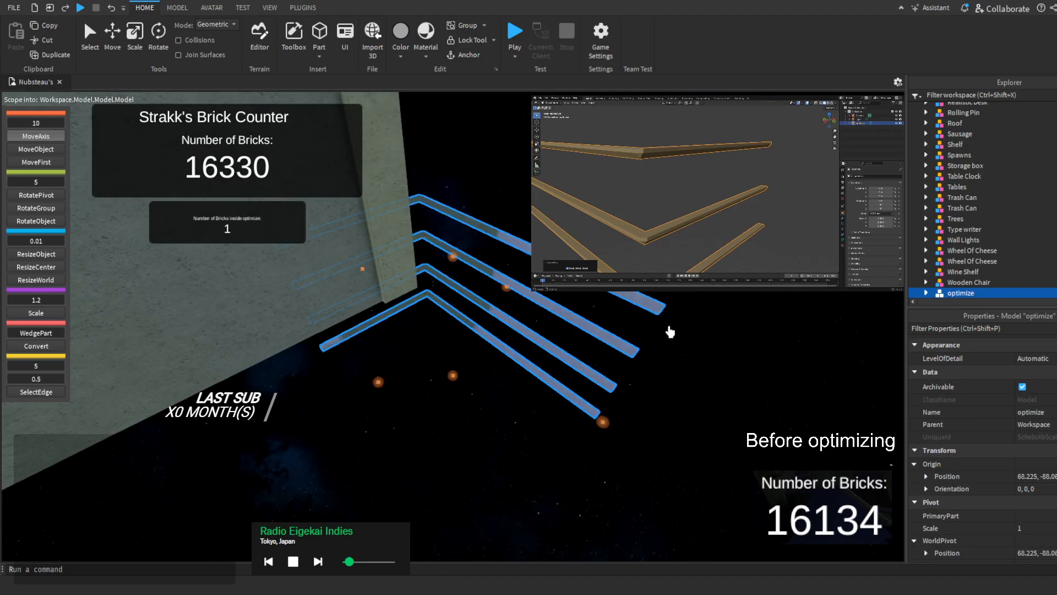
{"action": "right_click_drag", "start_coordinate": [669, 327], "coordinate": [688, 360]}
{"action": "scroll", "coordinate": [988, 431], "scroll_direction": "down", "scroll_amount": 2}
{"action": "scroll", "coordinate": [987, 431], "scroll_direction": "up", "scroll_amount": 3}
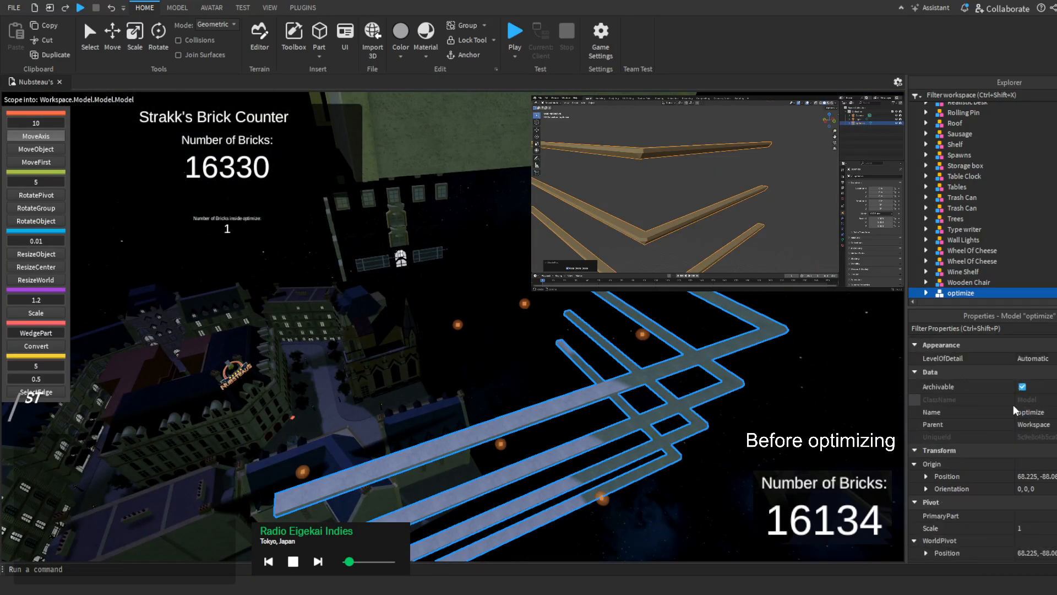
{"action": "scroll", "coordinate": [966, 273], "scroll_direction": "down", "scroll_amount": 3}
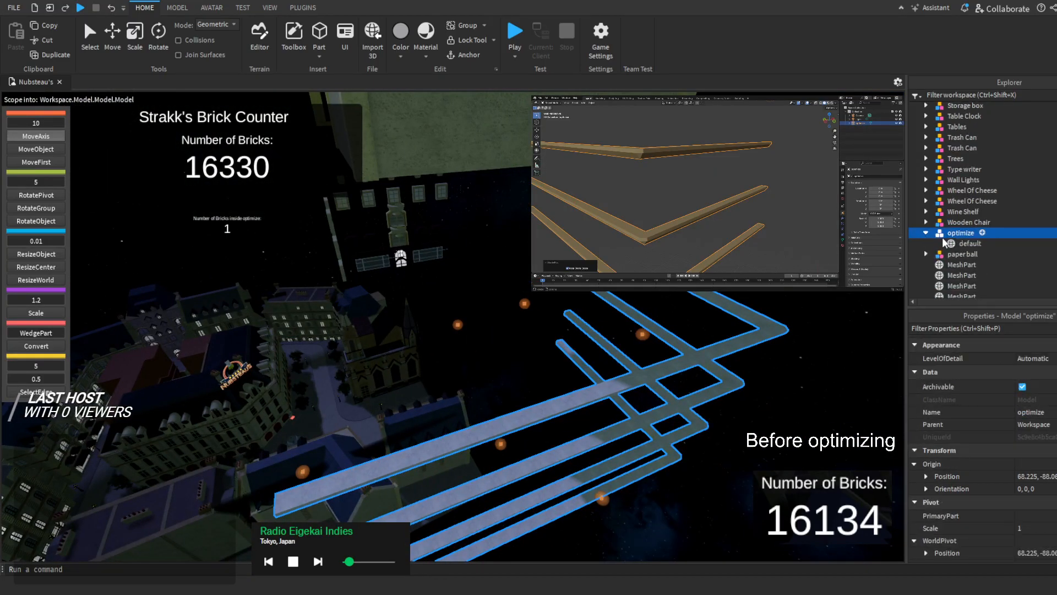
{"action": "left_click", "coordinate": [944, 242]}
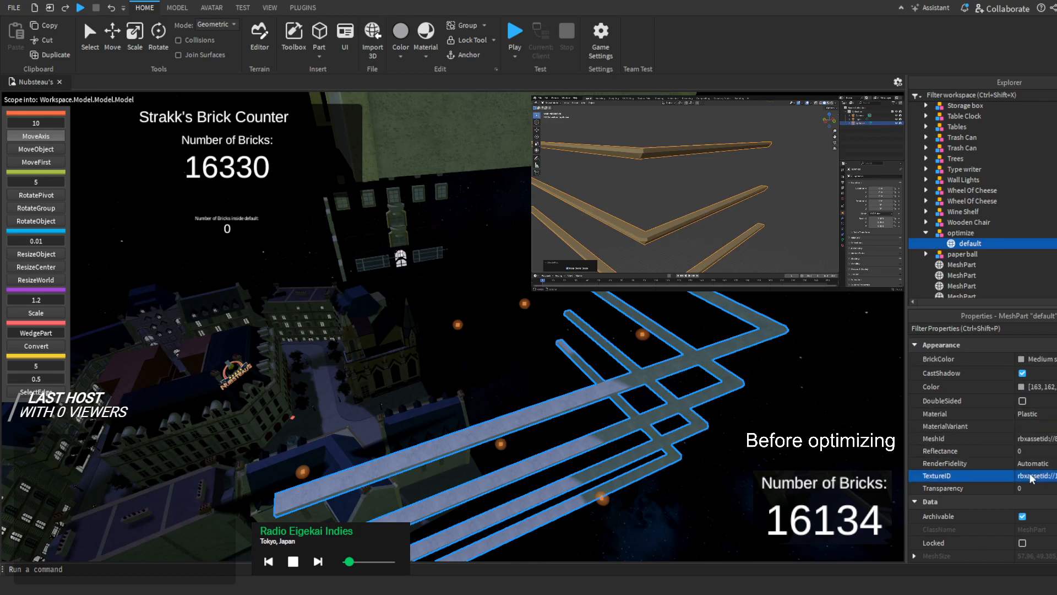
Copy the optimize model and delete it from the workspace
{"action": "left_click", "coordinate": [949, 235]}
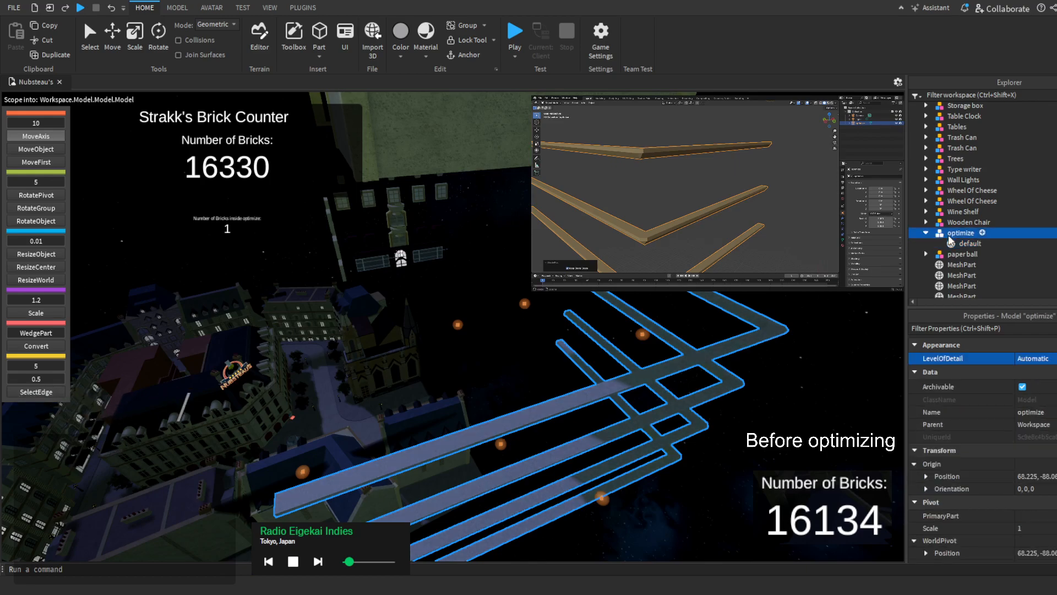
{"action": "key", "text": "ctrl+c"}
{"action": "right_click_drag", "start_coordinate": [528, 353], "coordinate": [539, 264]}
{"action": "key", "text": "a"}
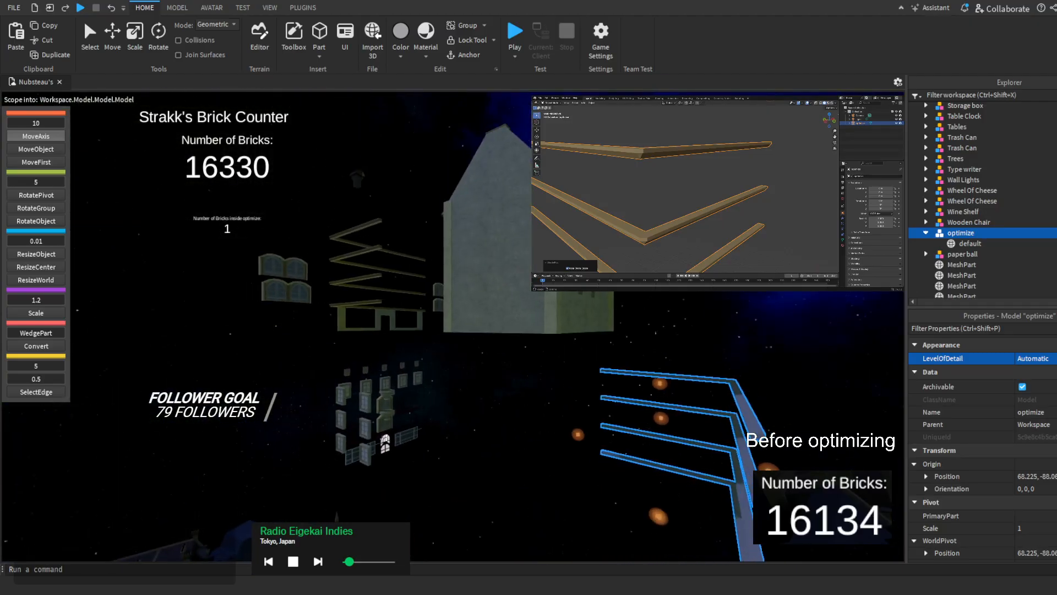
{"action": "key", "text": "s"}
{"action": "key", "text": "Delete"}
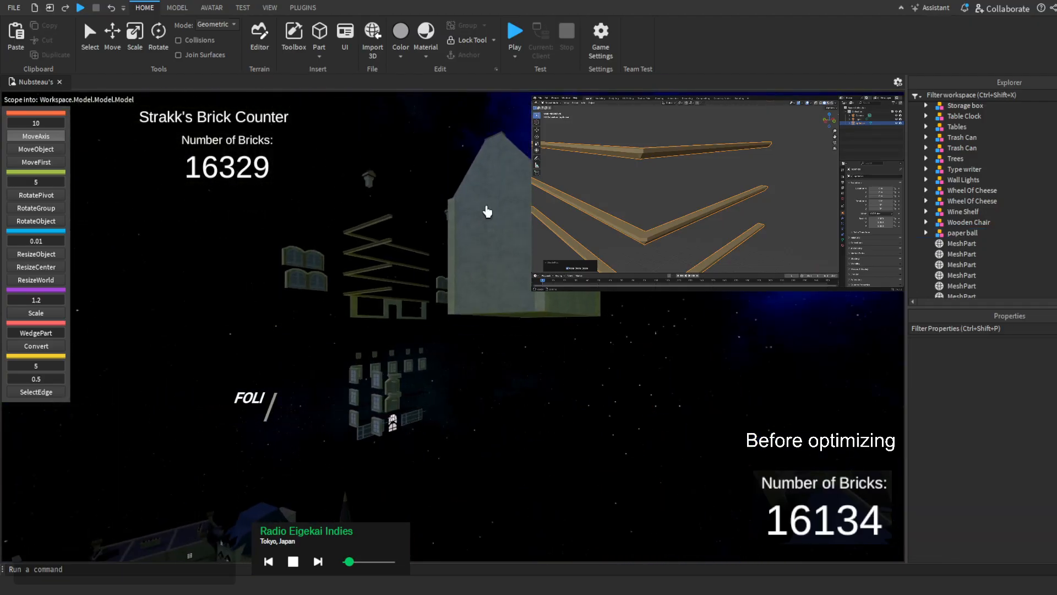
Paste the optimize model into the model that holds the beam union and the grouped trim parts
{"action": "key", "text": "w"}
{"action": "left_click", "coordinate": [385, 258]}
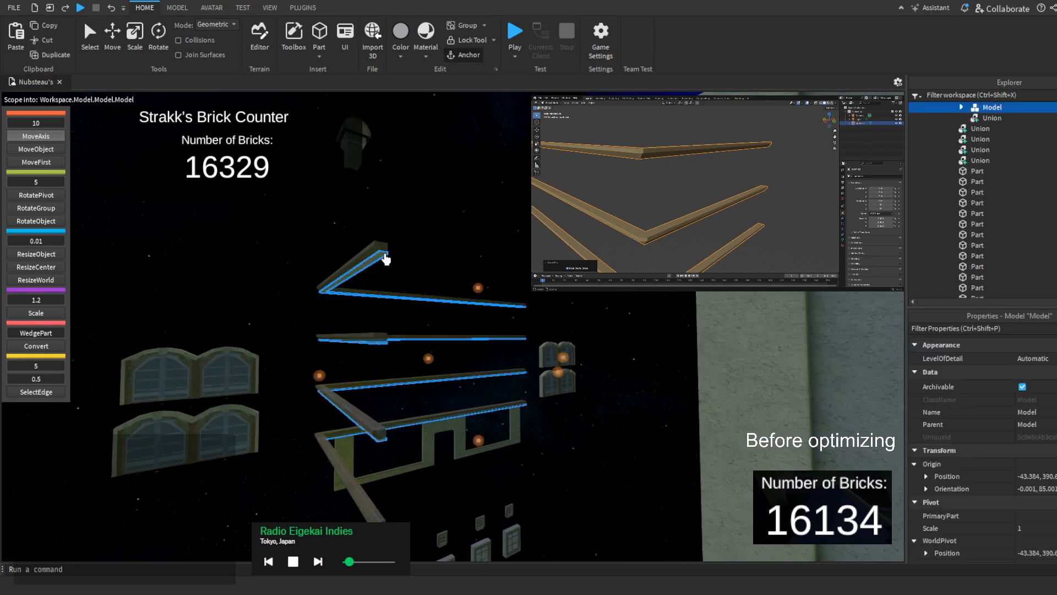
{"action": "key", "text": "a"}
{"action": "scroll", "coordinate": [991, 176], "scroll_direction": "up", "scroll_amount": 2}
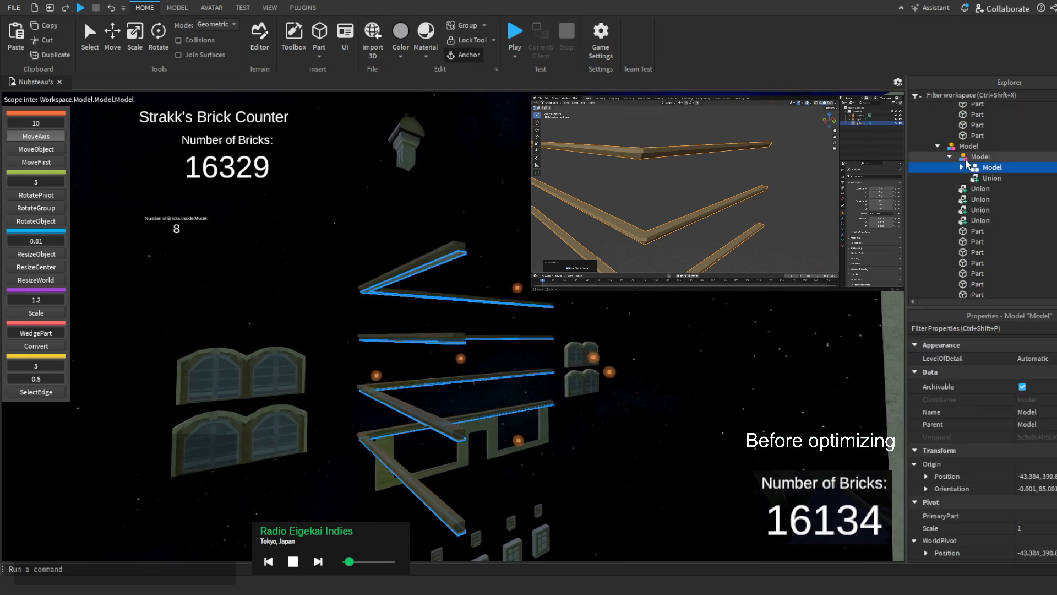
{"action": "left_click", "coordinate": [974, 157]}
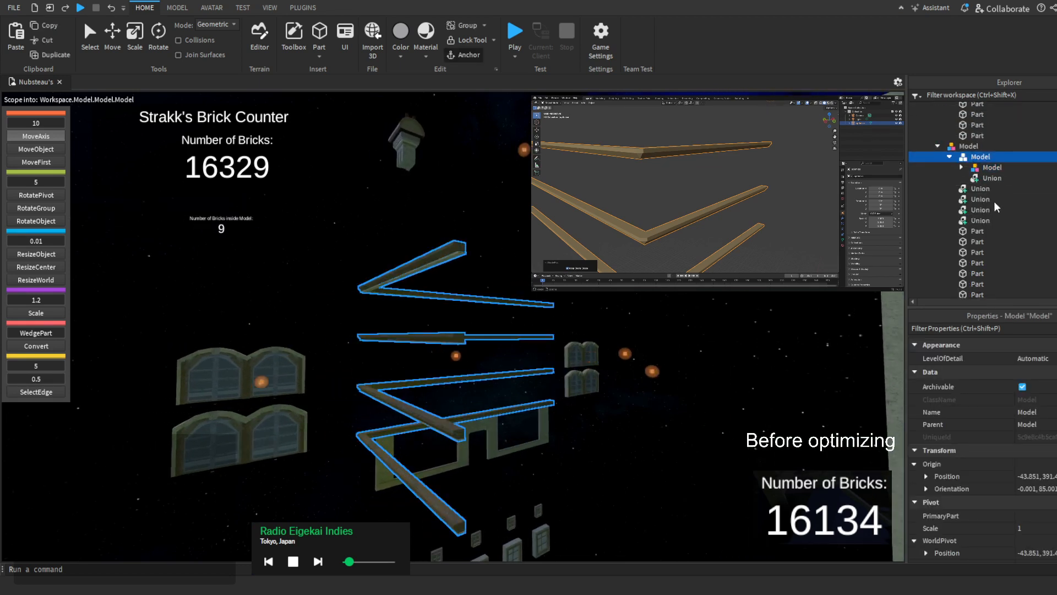
{"action": "key", "text": "ctrl+z"}
{"action": "key", "text": "f"}
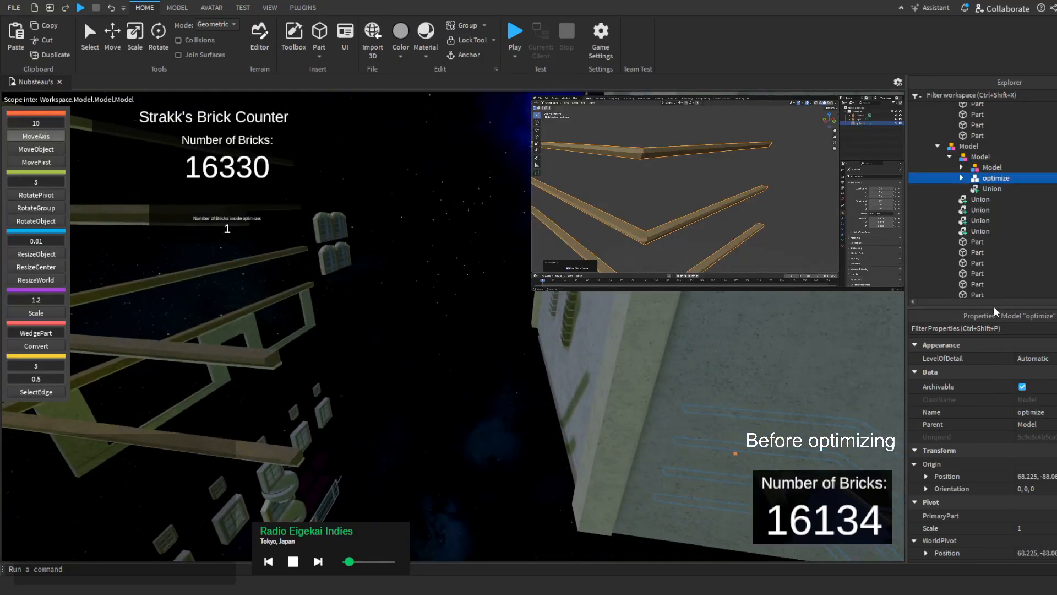
Ungroup the pasted optimize model and select the beam union beside it
{"action": "key", "text": "ctrl+u"}
{"action": "scroll", "coordinate": [608, 343], "scroll_direction": "down", "scroll_amount": 5}
{"action": "right_click_drag", "start_coordinate": [607, 343], "coordinate": [534, 347]}
{"action": "left_click", "coordinate": [534, 349]}
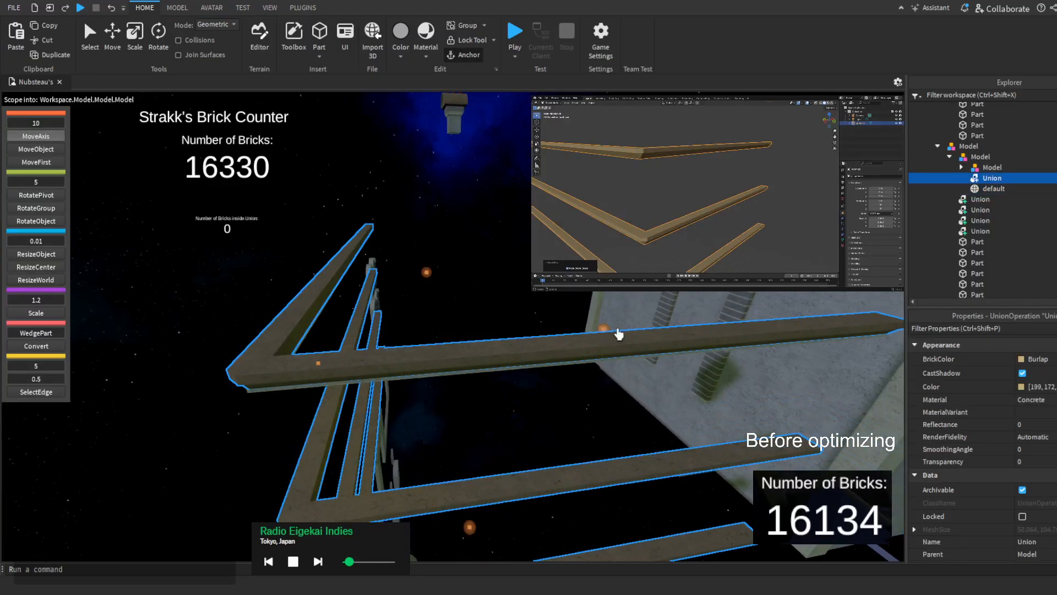
Copy the beam union's CFrame position and apply it to the default mesh
{"action": "left_click", "coordinate": [984, 188]}
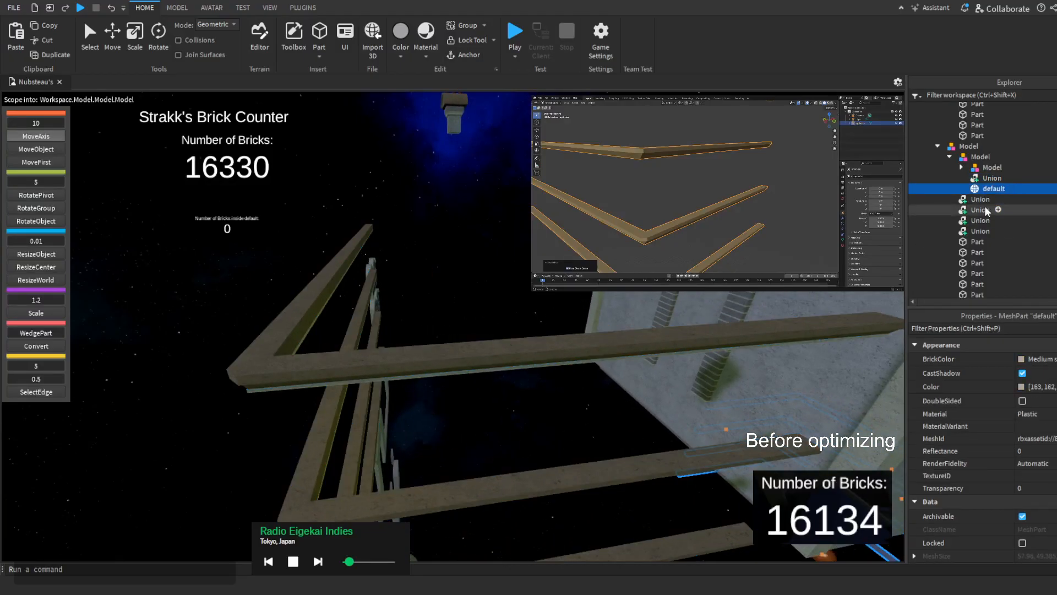
{"action": "left_click", "coordinate": [989, 178]}
{"action": "scroll", "coordinate": [1019, 468], "scroll_direction": "down", "scroll_amount": 5}
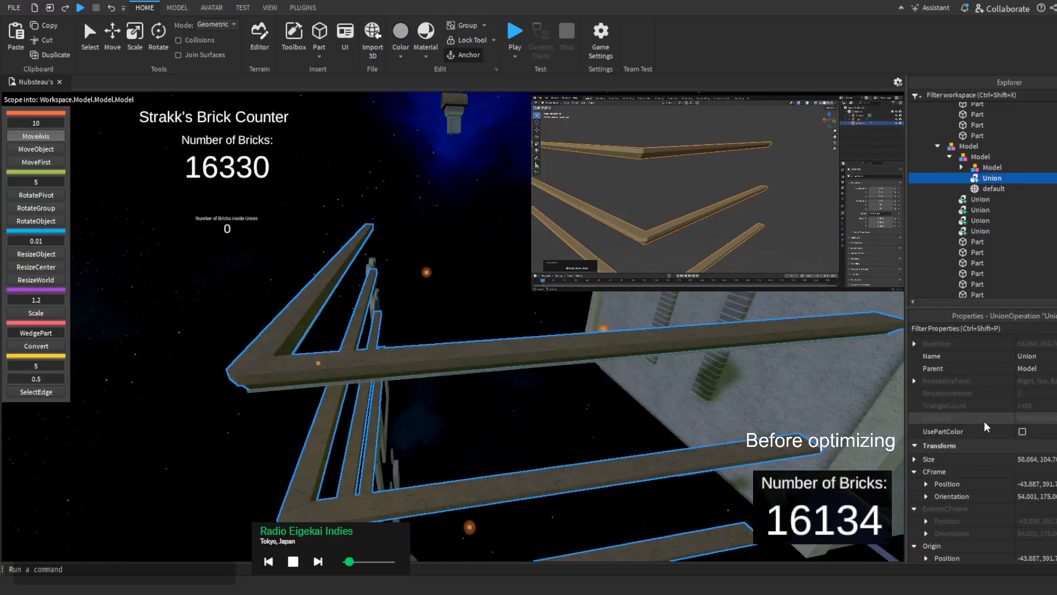
{"action": "left_click", "coordinate": [1021, 485]}
{"action": "left_click", "coordinate": [991, 189]}
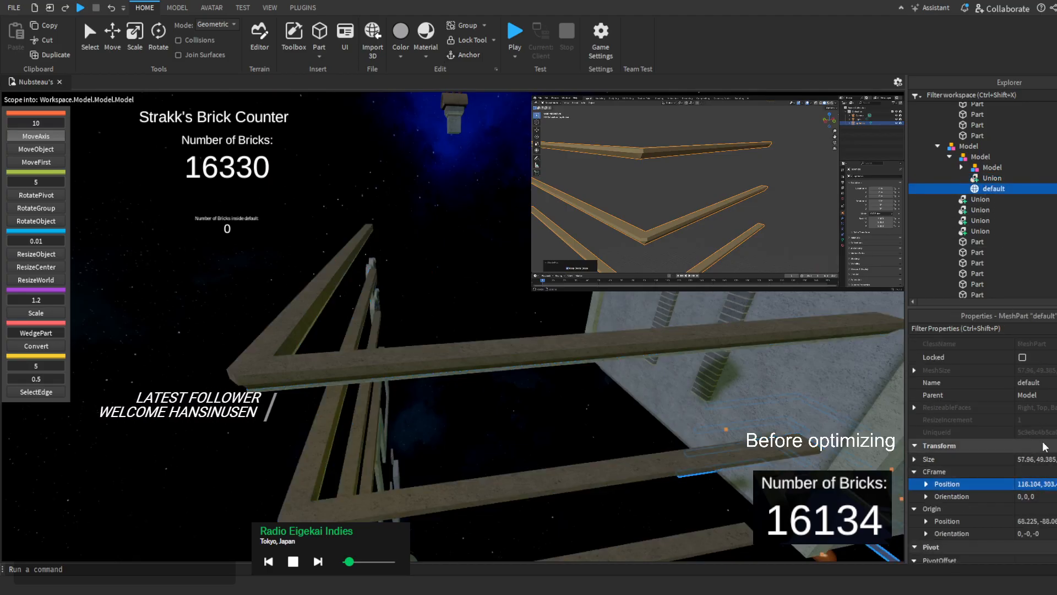
{"action": "key", "text": "Return"}
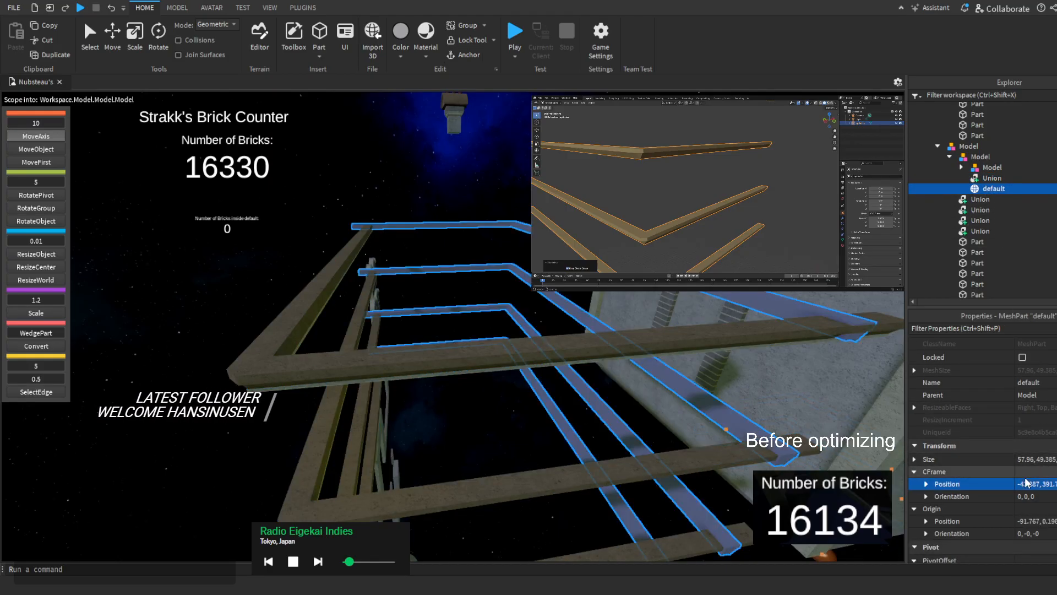
Rotate the default mesh 180 degrees about the vertical axis so its corner faces the same way as the union
{"action": "right_click_drag", "start_coordinate": [651, 307], "coordinate": [652, 309]}
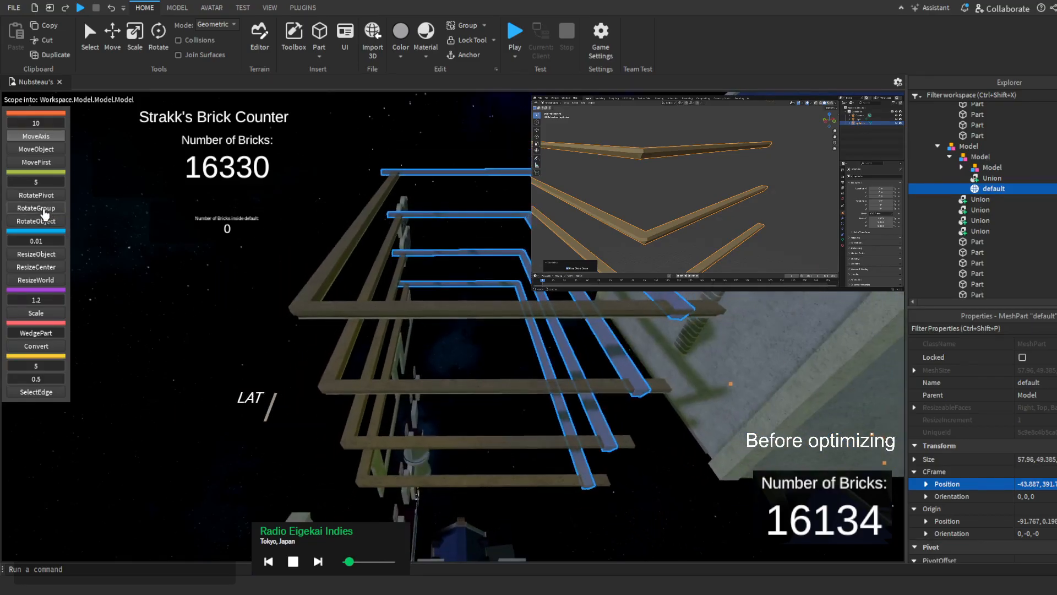
{"action": "left_click", "coordinate": [36, 209]}
{"action": "left_click_drag", "start_coordinate": [252, 300], "coordinate": [680, 293]}
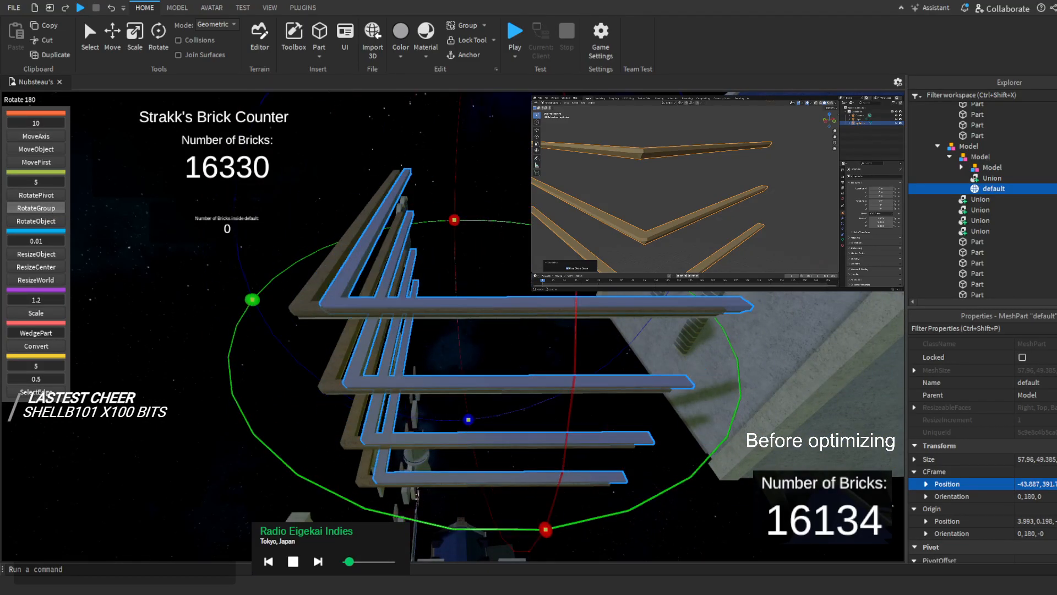
Set the move increment to 0.1 and shift the default mesh about 3.8 studs along X onto the union's beams
{"action": "left_click", "coordinate": [53, 163]}
{"action": "left_click", "coordinate": [54, 122]}
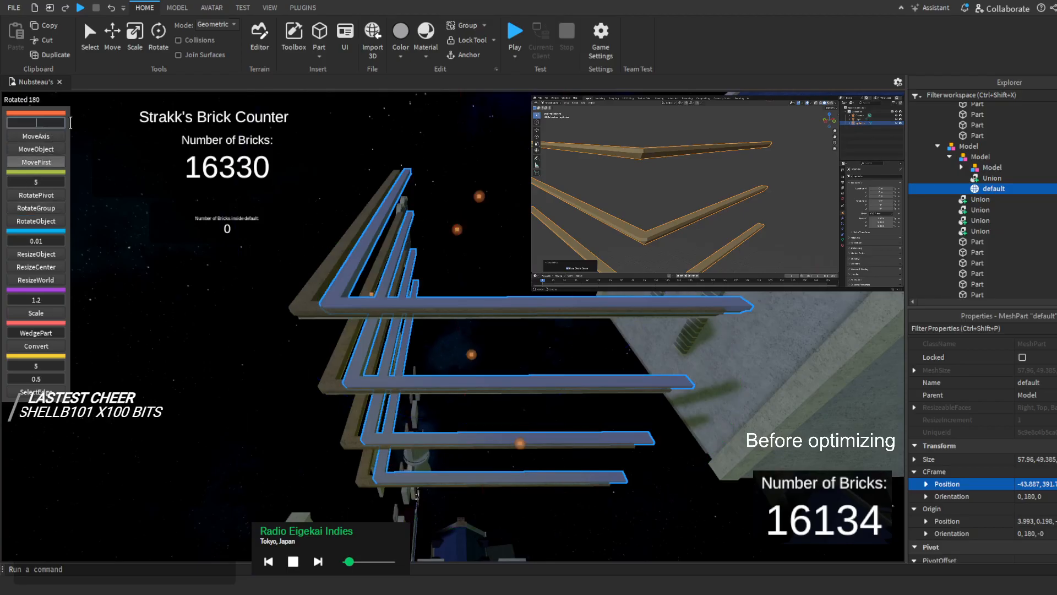
{"action": "type", "text": ".1"}
{"action": "key", "text": "Return"}
{"action": "scroll", "coordinate": [94, 129], "scroll_direction": "up", "scroll_amount": 5}
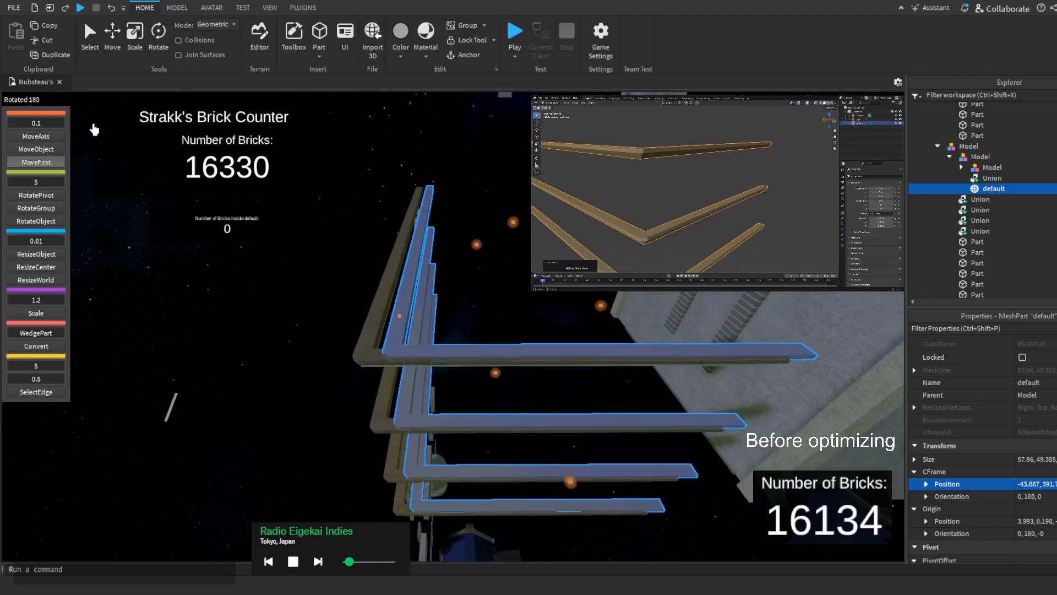
{"action": "middle_click_drag", "start_coordinate": [311, 205], "coordinate": [441, 333]}
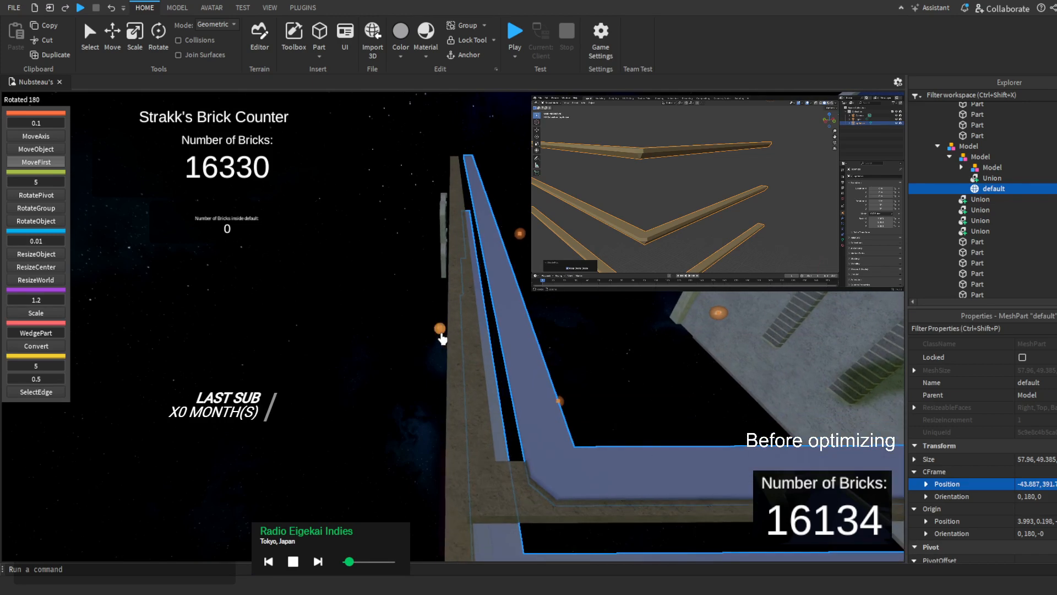
{"action": "left_click_drag", "start_coordinate": [441, 337], "coordinate": [430, 354]}
{"action": "right_click_drag", "start_coordinate": [429, 354], "coordinate": [428, 354]}
{"action": "left_click_drag", "start_coordinate": [547, 354], "coordinate": [560, 351]}
{"action": "right_click_drag", "start_coordinate": [547, 345], "coordinate": [547, 345]}
{"action": "scroll", "coordinate": [498, 298], "scroll_direction": "up", "scroll_amount": 4}
{"action": "scroll", "coordinate": [496, 226], "scroll_direction": "down", "scroll_amount": 6}
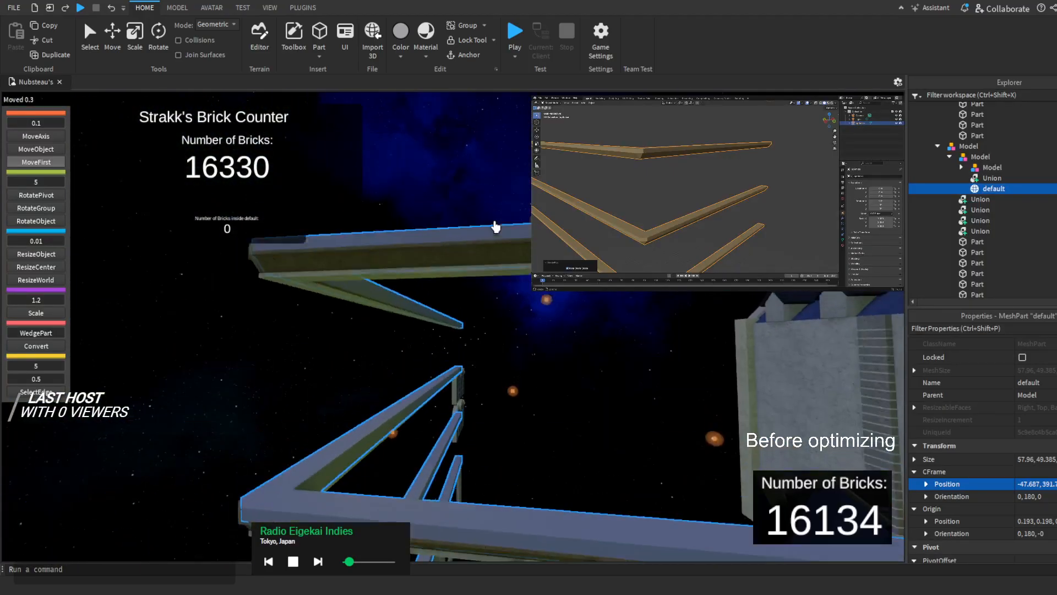
Lower the default mesh by 0.2 to match the height of the union's beams
{"action": "scroll", "coordinate": [495, 226], "scroll_direction": "up", "scroll_amount": 4}
{"action": "left_click_drag", "start_coordinate": [562, 323], "coordinate": [570, 325]}
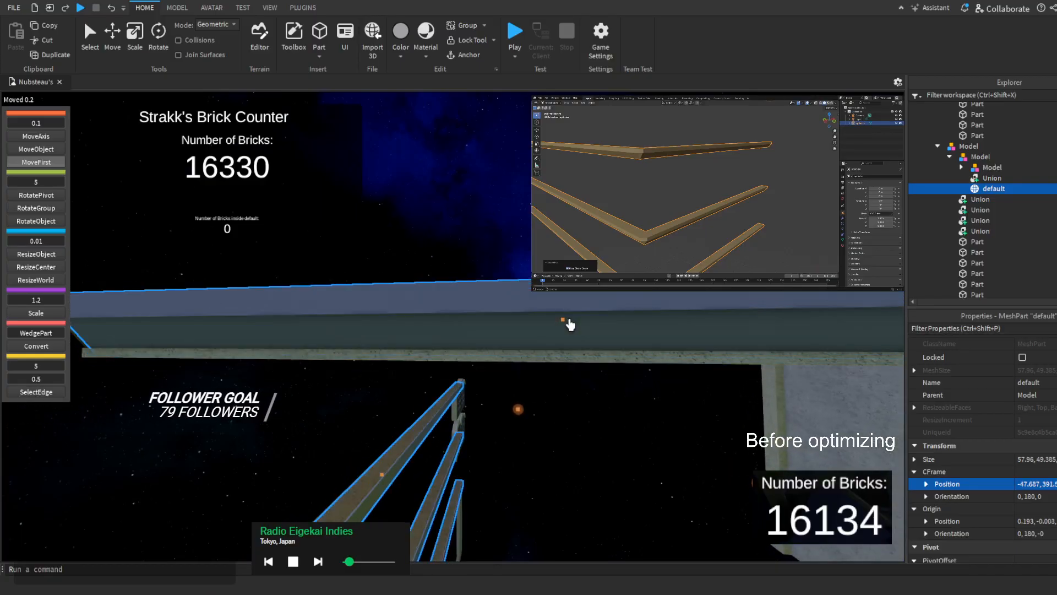
{"action": "scroll", "coordinate": [570, 325], "scroll_direction": "down", "scroll_amount": 5}
{"action": "right_click_drag", "start_coordinate": [570, 324], "coordinate": [570, 325]}
{"action": "scroll", "coordinate": [570, 325], "scroll_direction": "down", "scroll_amount": 4}
{"action": "scroll", "coordinate": [434, 306], "scroll_direction": "up", "scroll_amount": 6}
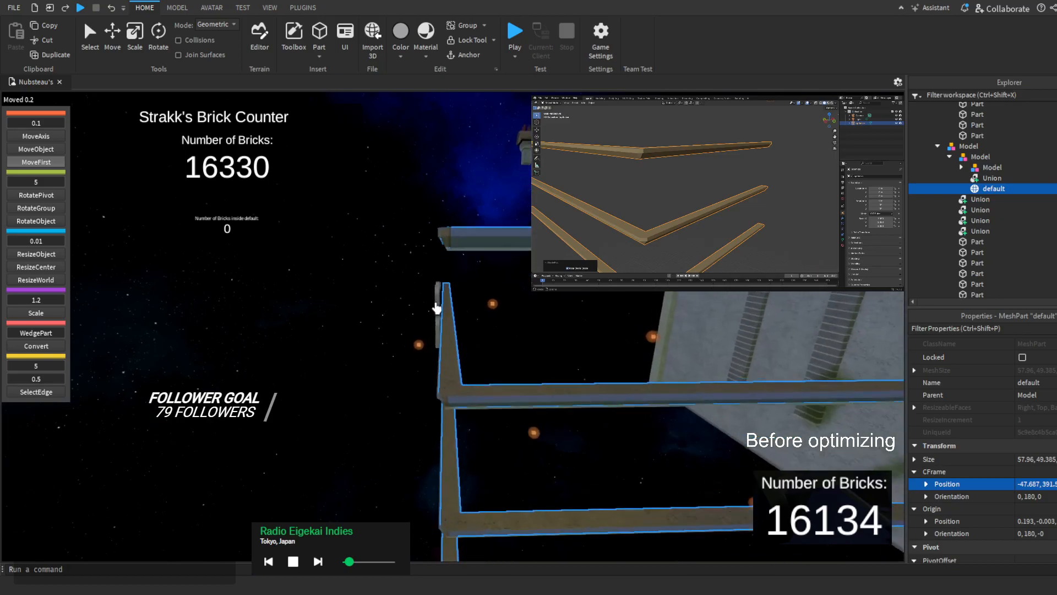
Nudge the default mesh another 0.2 along X so its outer edges line up with the union
{"action": "key", "text": "w"}
{"action": "right_click_drag", "start_coordinate": [435, 304], "coordinate": [435, 306]}
{"action": "left_click_drag", "start_coordinate": [408, 288], "coordinate": [392, 290]}
{"action": "scroll", "coordinate": [392, 290], "scroll_direction": "down", "scroll_amount": 8}
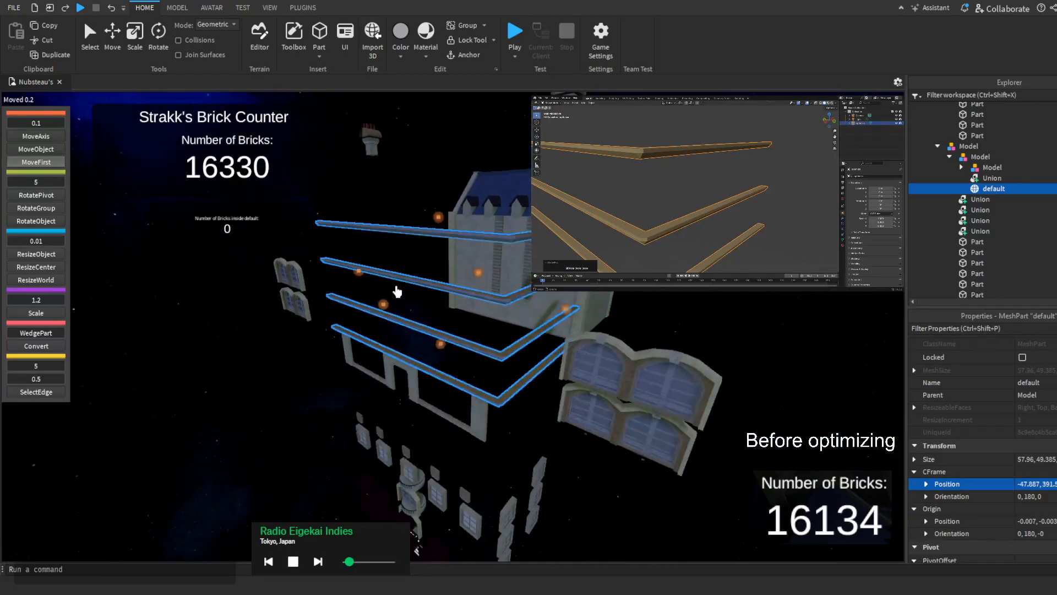
Give the default mesh the same Burlap color as the adjacent union and set its material to Concrete
{"action": "key", "text": "d"}
{"action": "right_click_drag", "start_coordinate": [396, 291], "coordinate": [397, 292]}
{"action": "scroll", "coordinate": [477, 288], "scroll_direction": "up", "scroll_amount": 4}
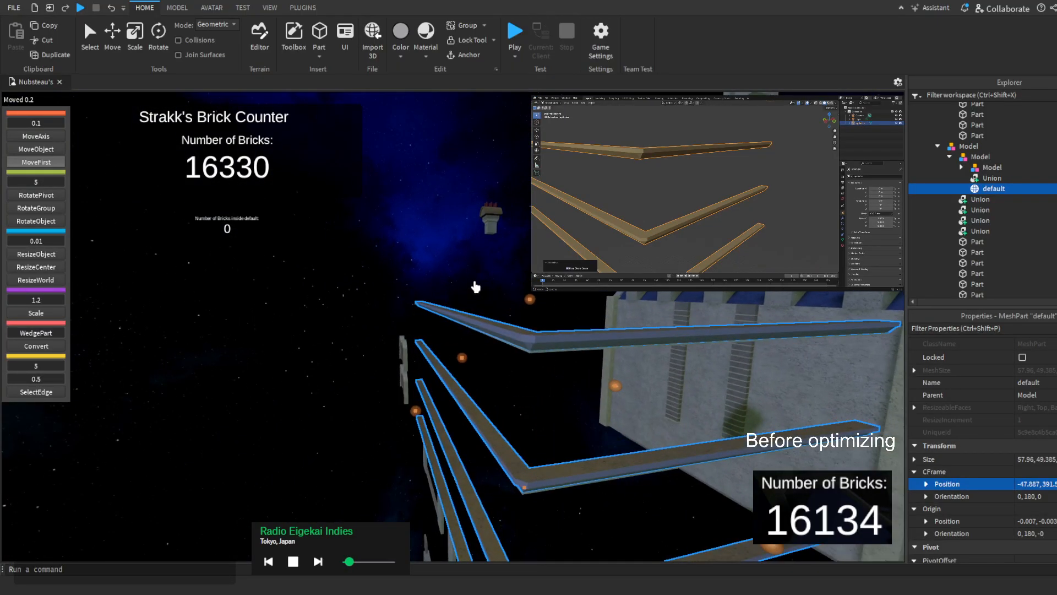
{"action": "left_click", "coordinate": [991, 178]}
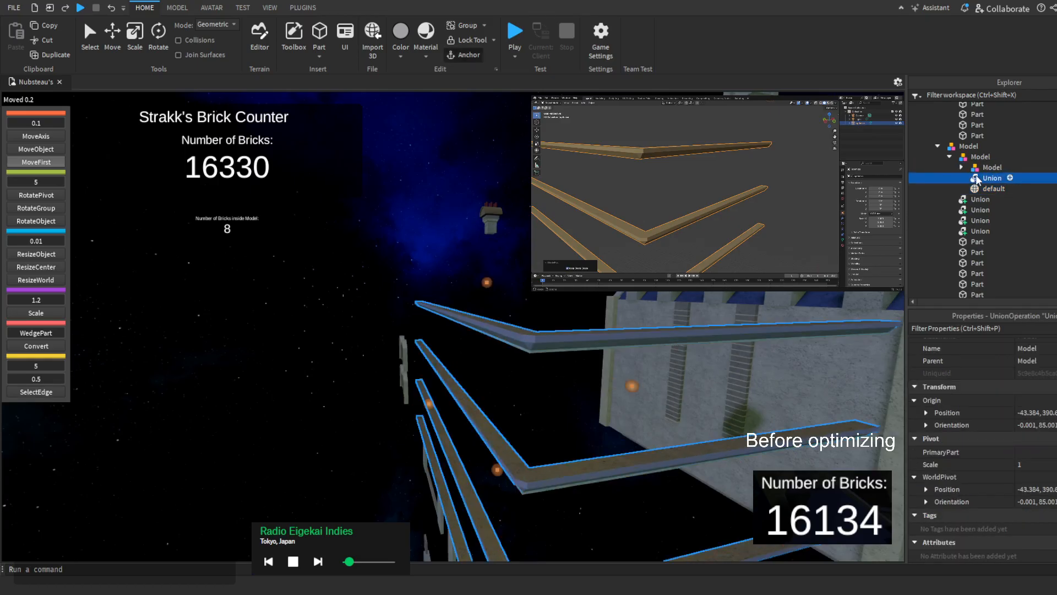
{"action": "scroll", "coordinate": [1035, 445], "scroll_direction": "up", "scroll_amount": 3}
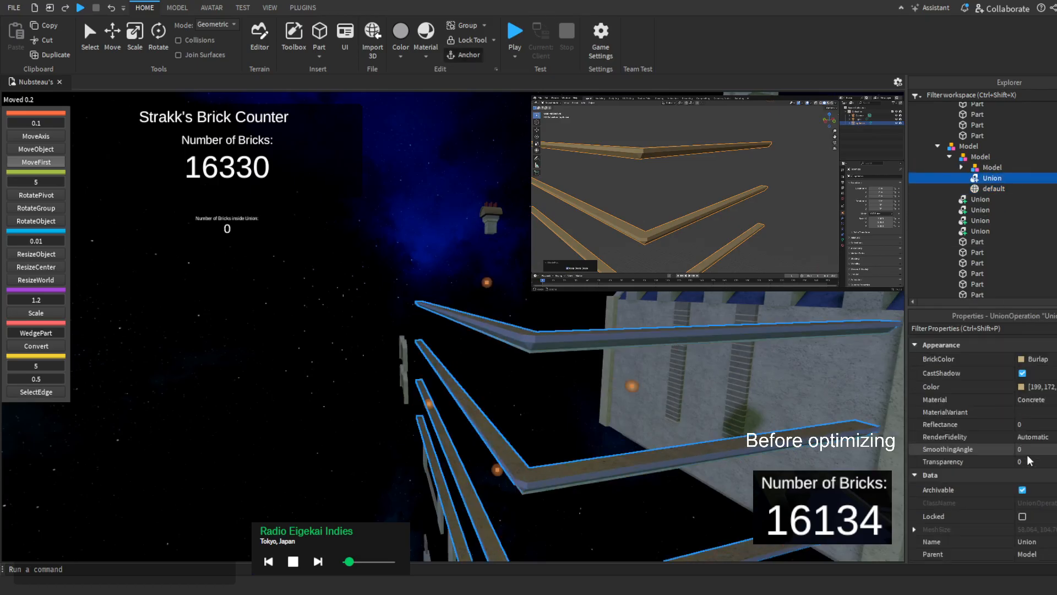
{"action": "left_click", "coordinate": [1042, 386]}
{"action": "left_click", "coordinate": [993, 188]}
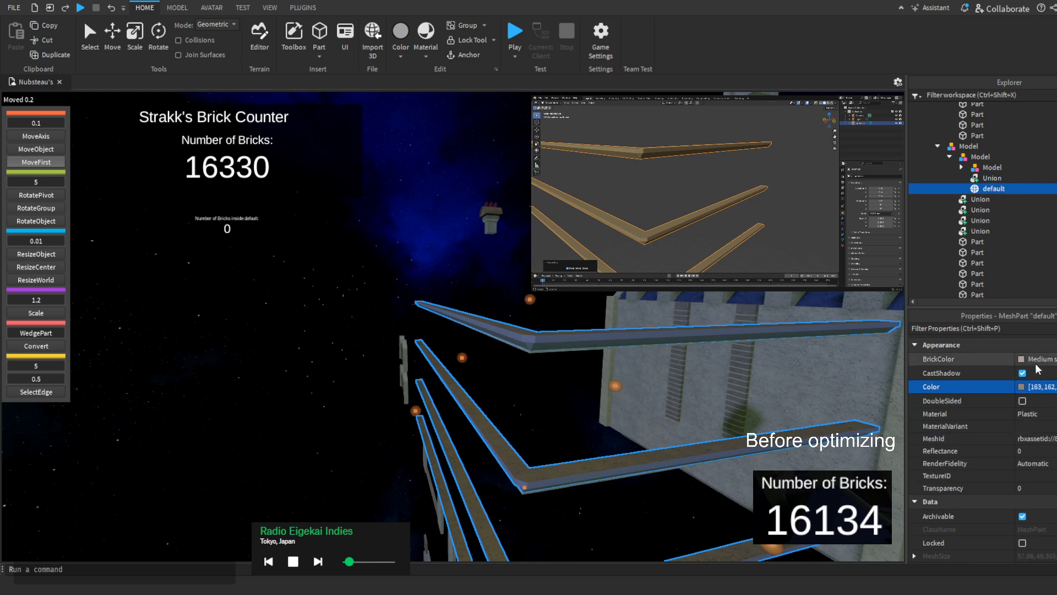
{"action": "left_click", "coordinate": [1027, 414]}
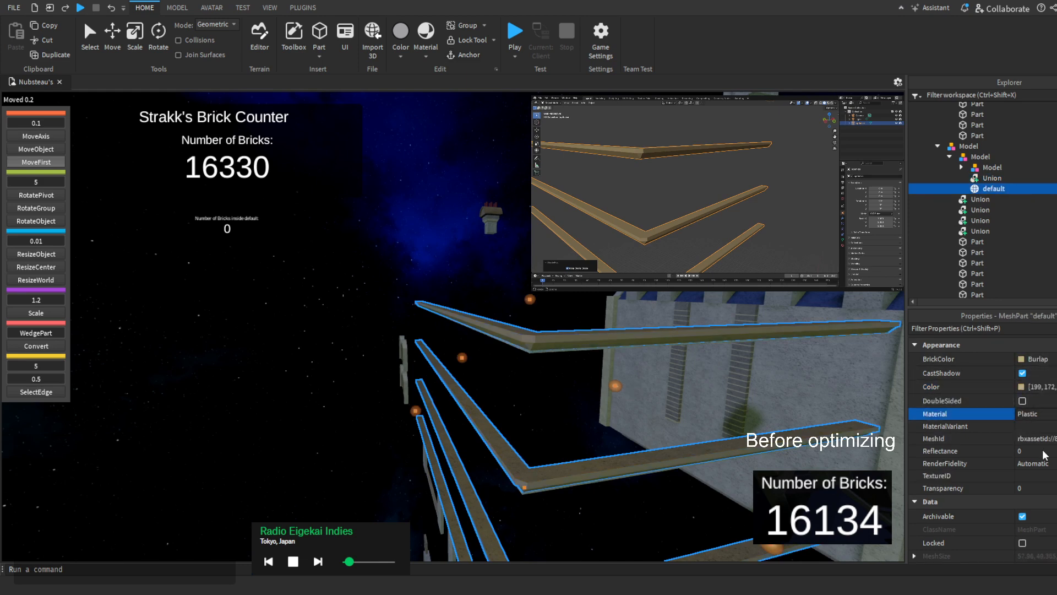
{"action": "left_click", "coordinate": [1034, 498]}
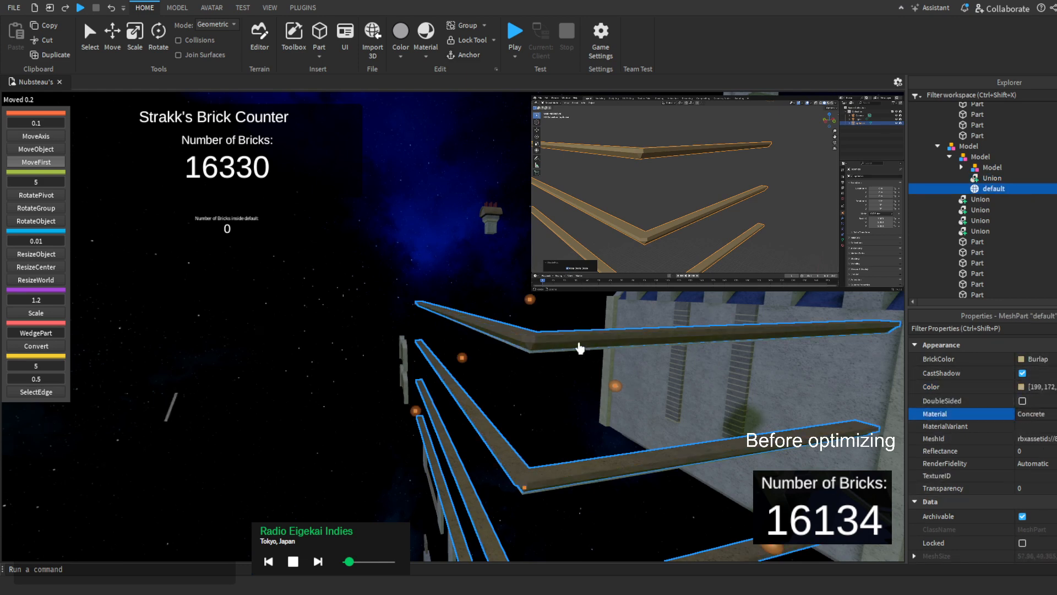
Check the recolored mesh against the beams and delete the old union beside it
{"action": "right_click_drag", "start_coordinate": [578, 348], "coordinate": [576, 348]}
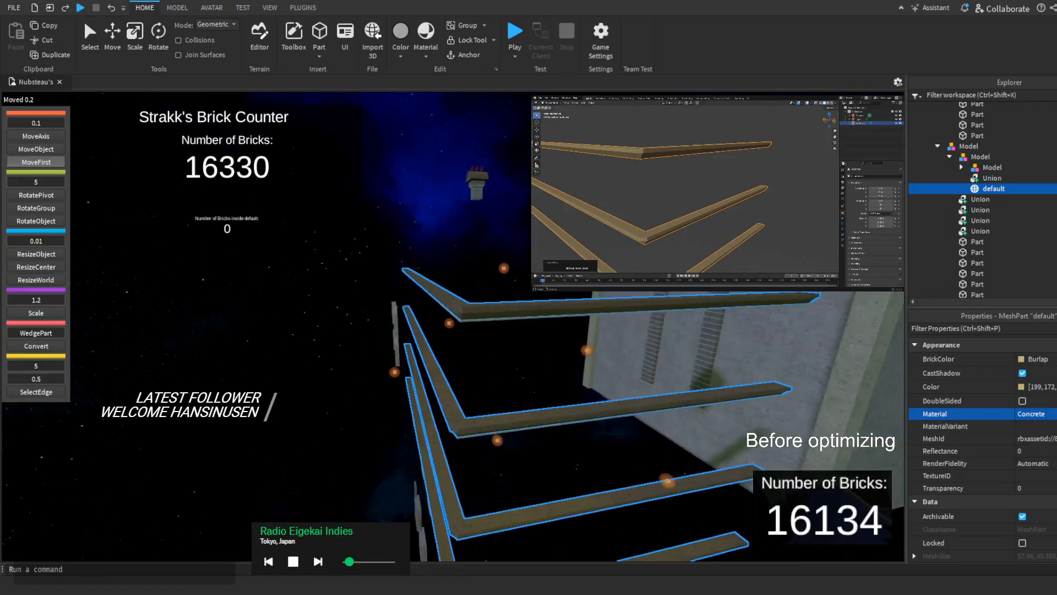
{"action": "scroll", "coordinate": [484, 284], "scroll_direction": "up", "scroll_amount": 4}
{"action": "right_click_drag", "start_coordinate": [484, 284], "coordinate": [512, 290]}
{"action": "scroll", "coordinate": [483, 284], "scroll_direction": "down", "scroll_amount": 5}
{"action": "left_click", "coordinate": [953, 178]}
{"action": "key", "text": "Delete"}
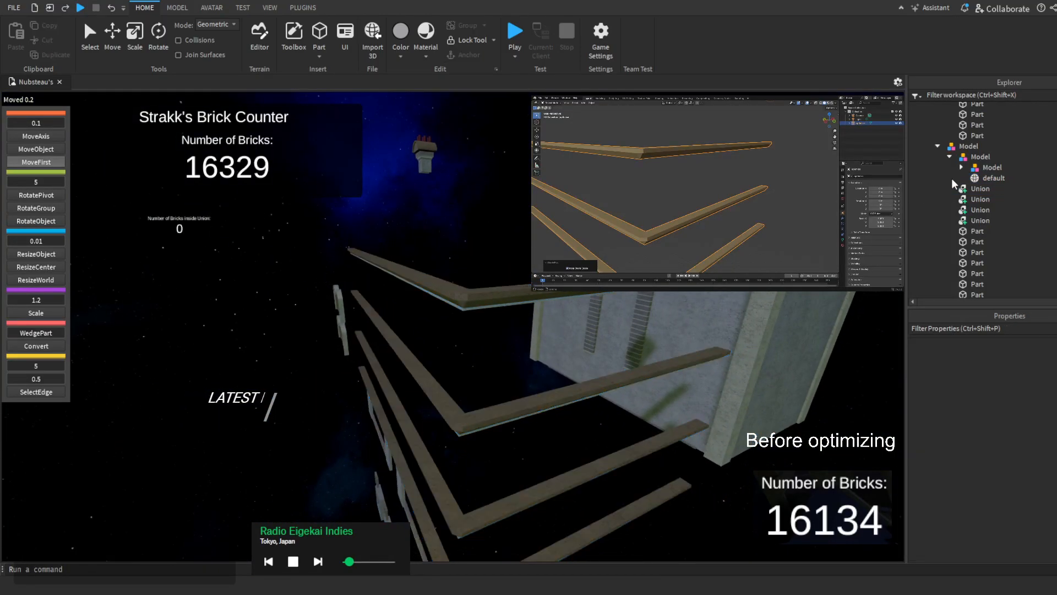
Unite the eight light-colored trim parts inside the nested Model into a single union
{"action": "right_click_drag", "start_coordinate": [512, 290], "coordinate": [512, 290]}
{"action": "key", "text": "q"}
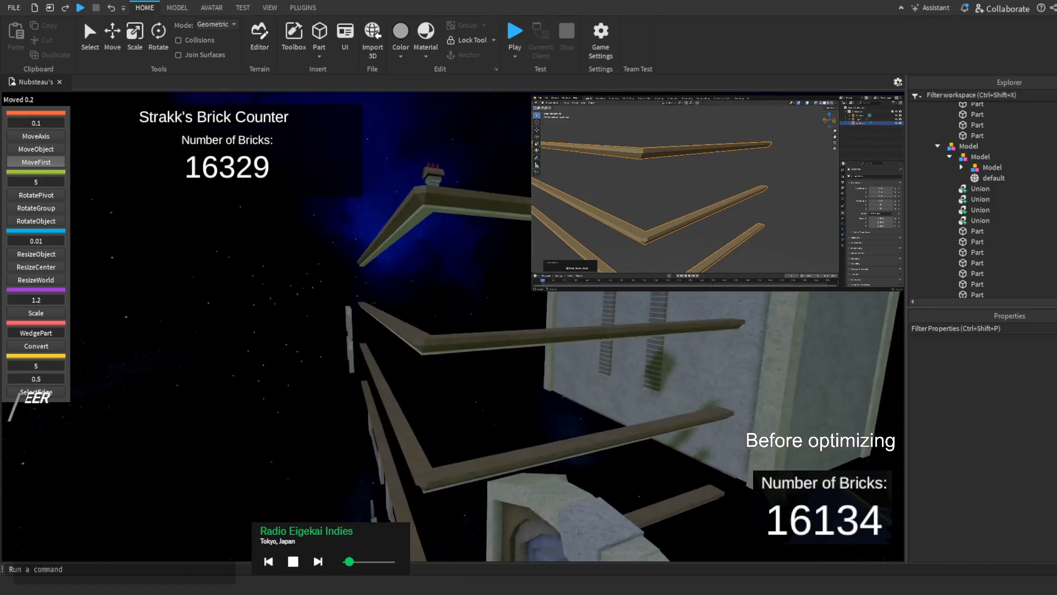
{"action": "left_click", "coordinate": [962, 167]}
{"action": "left_click_drag", "start_coordinate": [993, 179], "coordinate": [995, 253]}
{"action": "key", "text": "a"}
{"action": "right_click_drag", "start_coordinate": [605, 330], "coordinate": [663, 326]}
{"action": "key", "text": "d"}
{"action": "key", "text": "e"}
{"action": "key", "text": "s"}
{"action": "key", "text": "a"}
{"action": "key", "text": "d"}
{"action": "key", "text": "w"}
{"action": "key", "text": "s"}
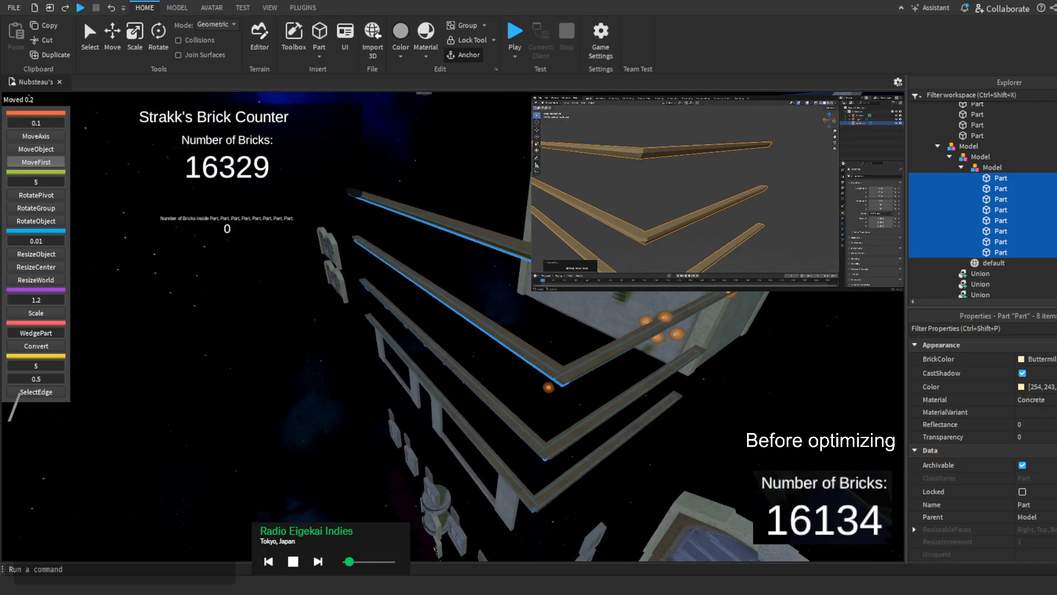
{"action": "left_click", "coordinate": [183, 8]}
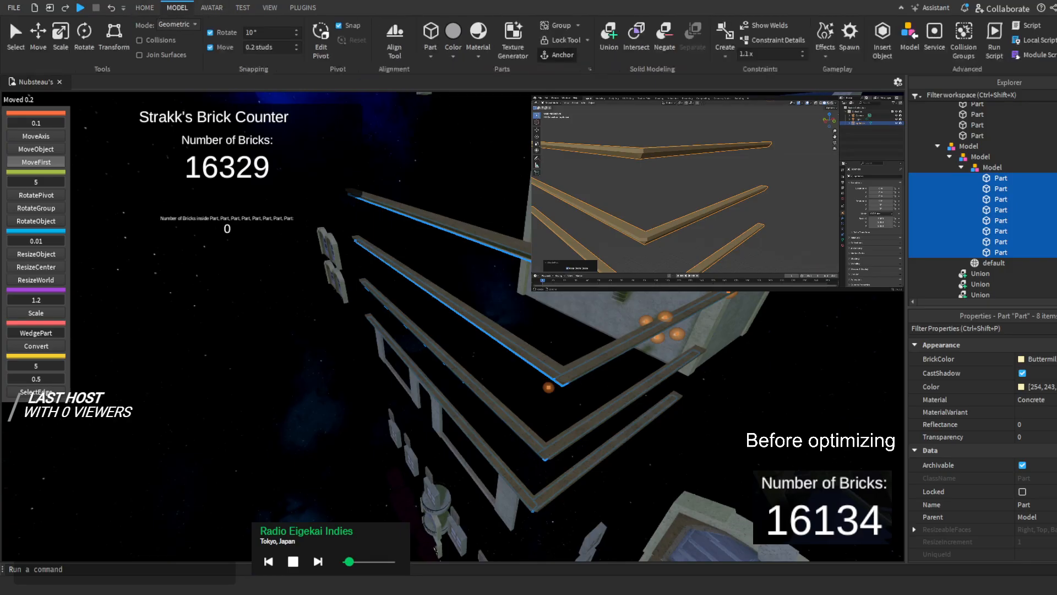
{"action": "left_click", "coordinate": [609, 34]}
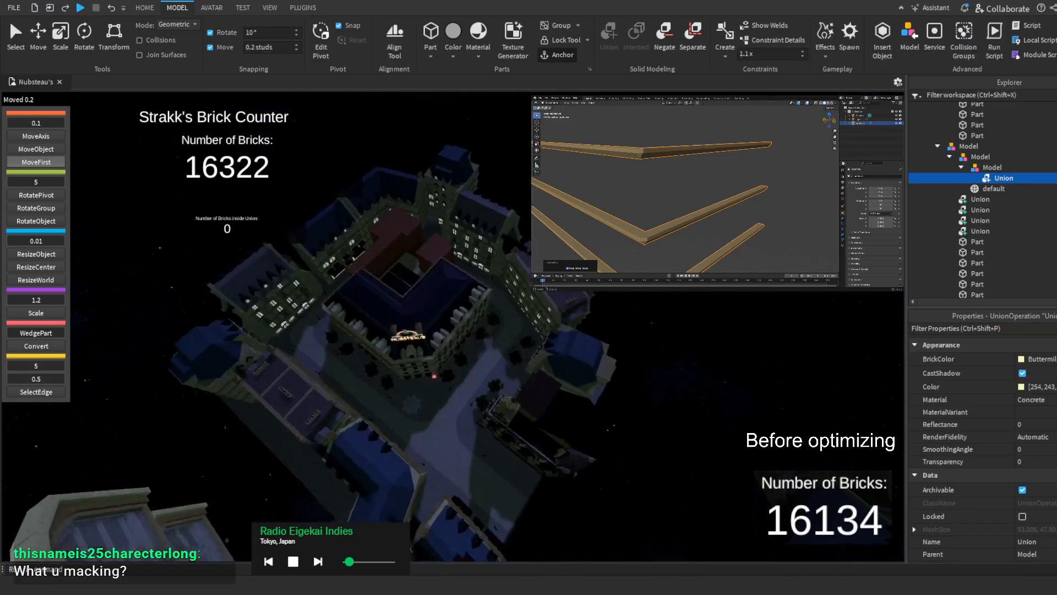
Examine the Nubsteau's building and the surrounding streets, and return to the united trim parts
{"action": "scroll", "coordinate": [483, 411], "scroll_direction": "up", "scroll_amount": 10}
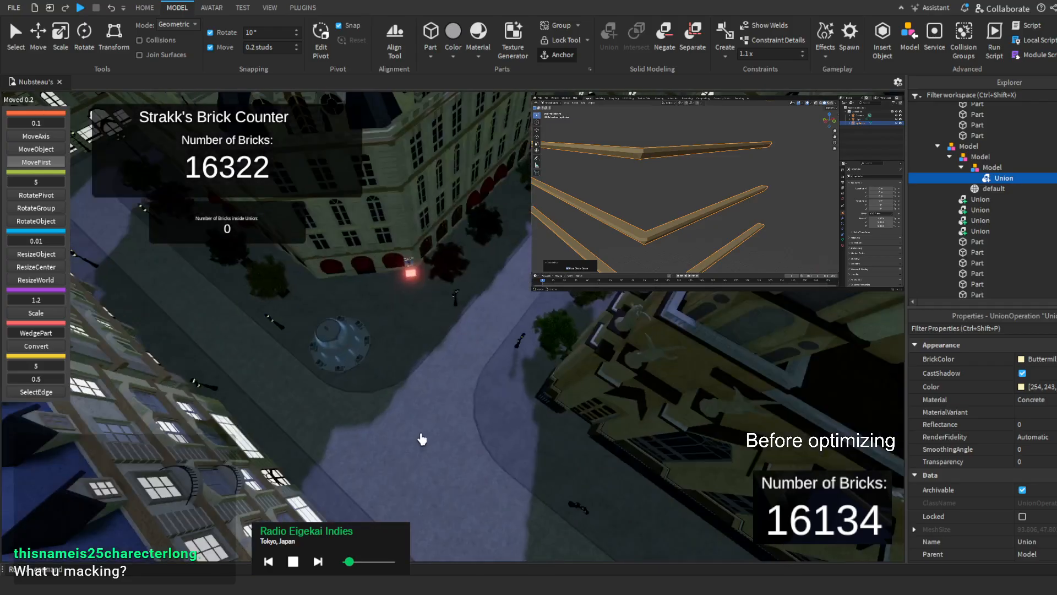
{"action": "right_click_drag", "start_coordinate": [422, 439], "coordinate": [443, 422]}
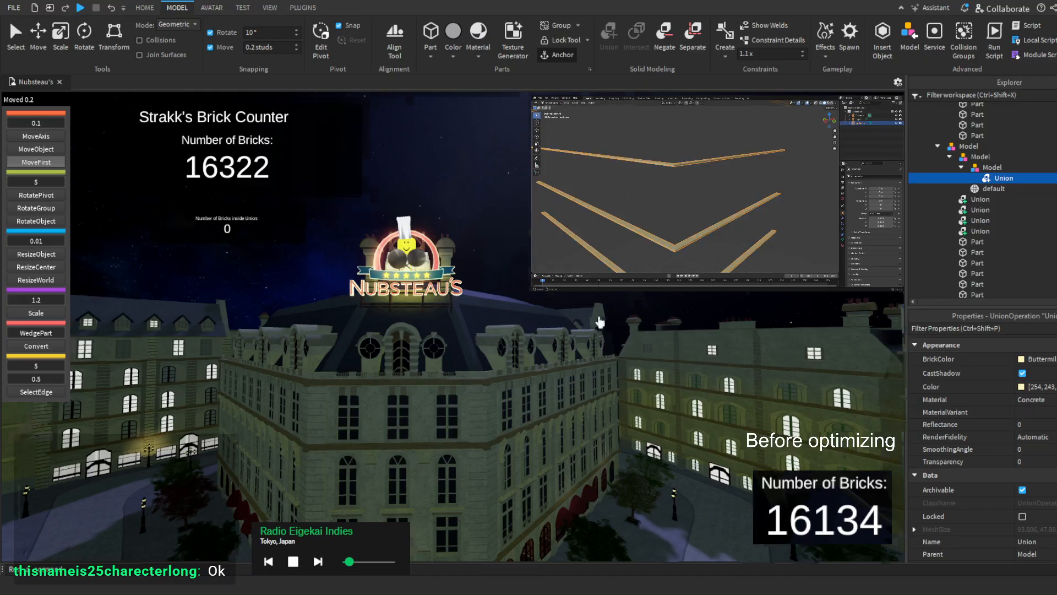
{"action": "right_click_drag", "start_coordinate": [600, 322], "coordinate": [434, 207]}
{"action": "key", "text": "f"}
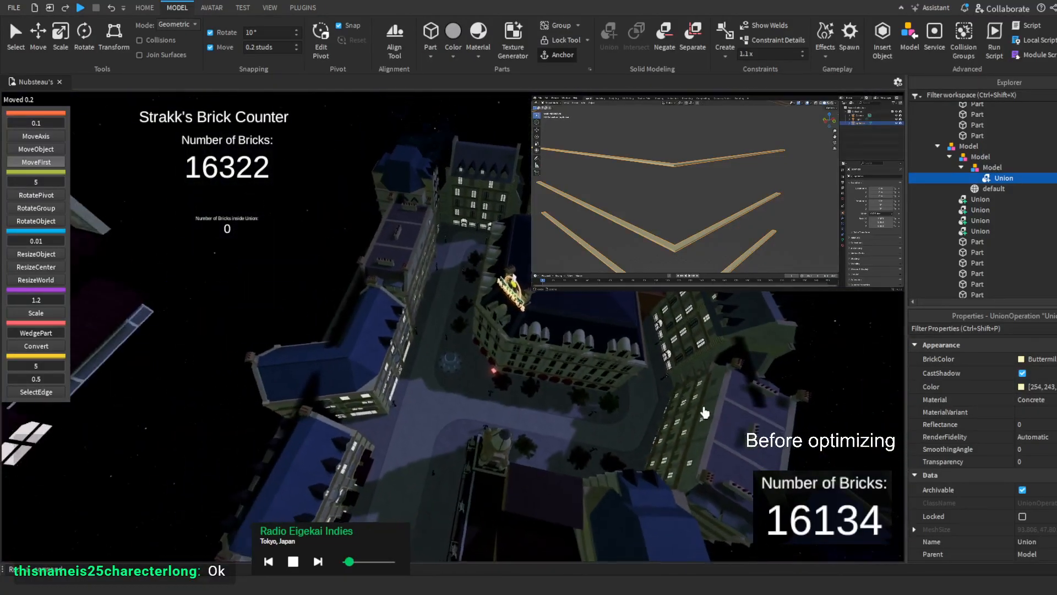
{"action": "right_click_drag", "start_coordinate": [508, 340], "coordinate": [437, 319]}
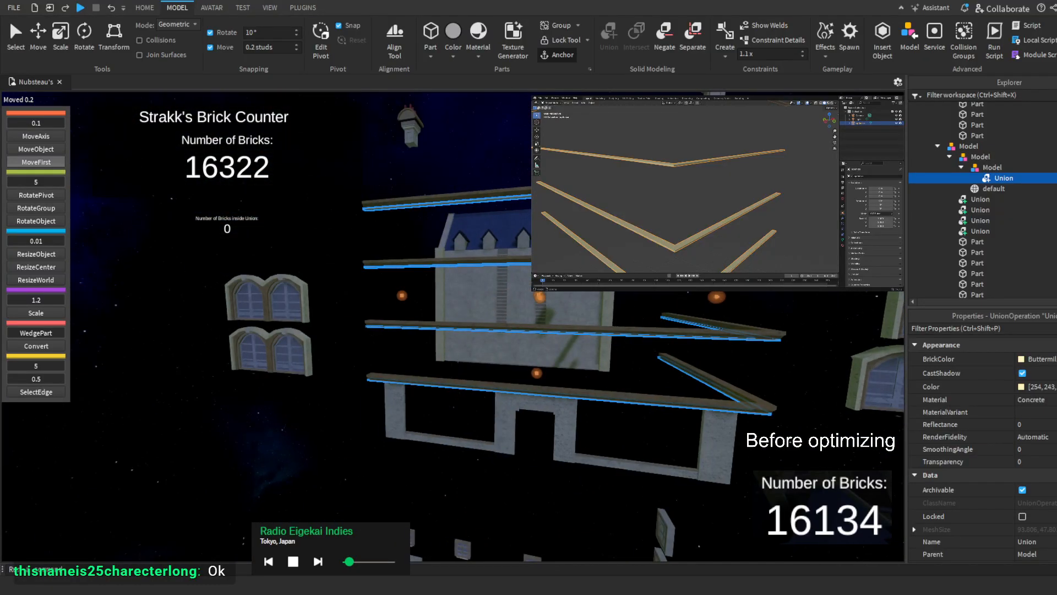
{"action": "key", "text": "d"}
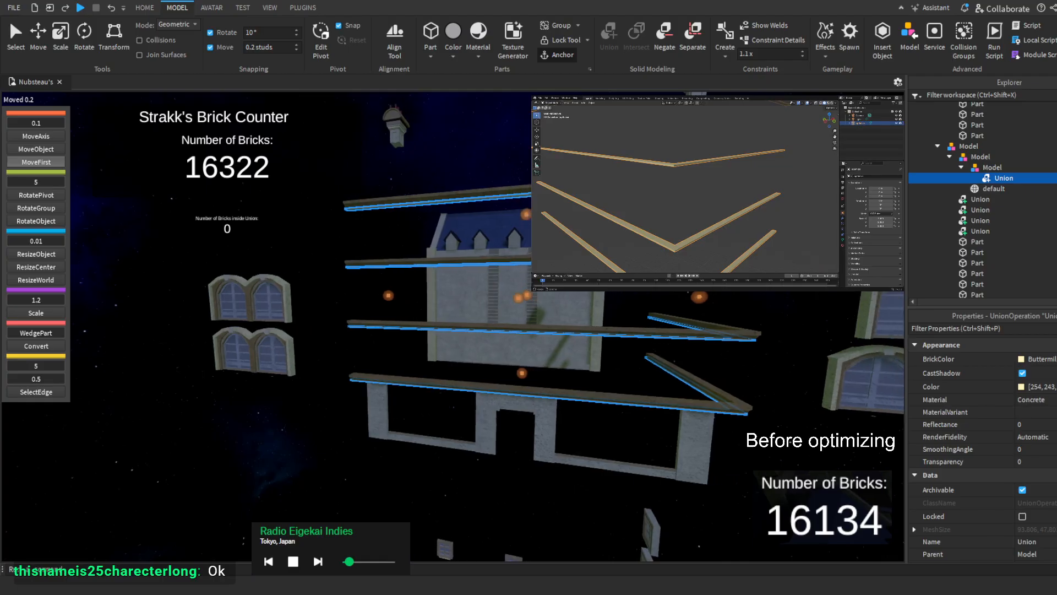
{"action": "key", "text": "w"}
{"action": "key", "text": "s"}
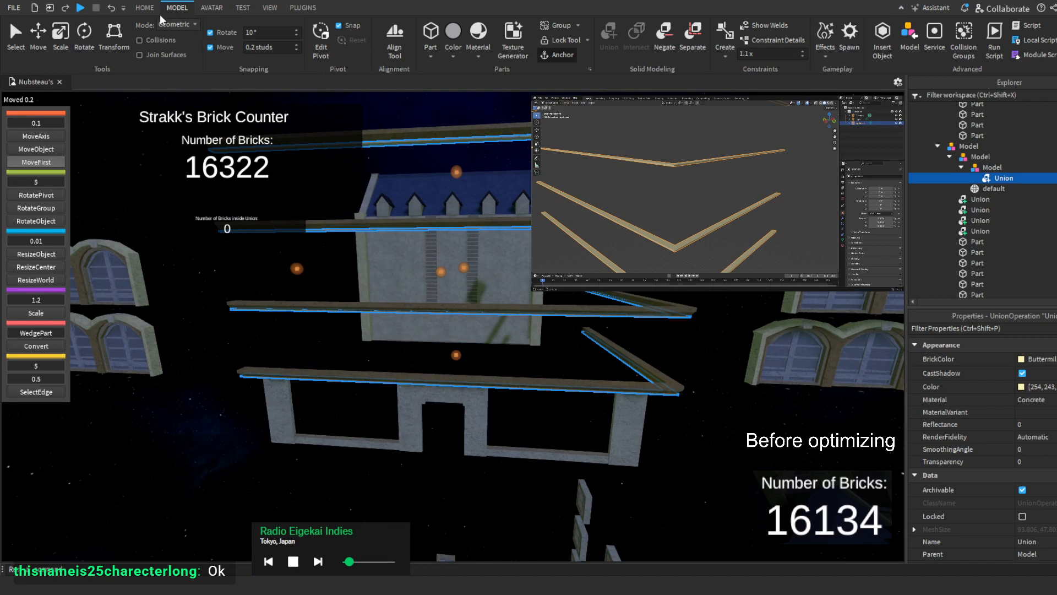
Import the optimized trim mesh and cut the imported optimize model from the workspace
{"action": "left_click", "coordinate": [144, 8]}
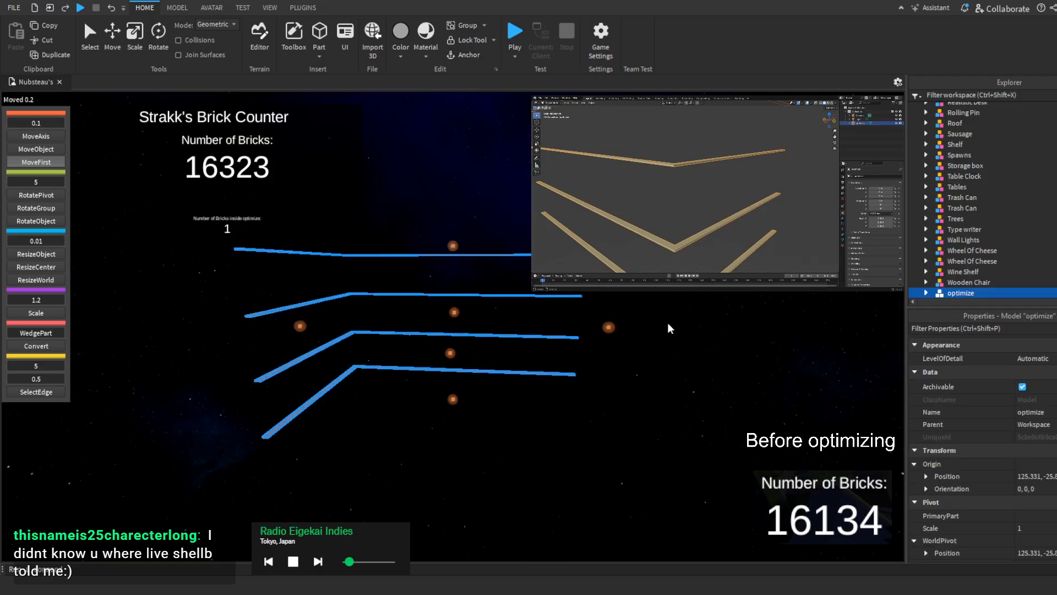
{"action": "scroll", "coordinate": [991, 256], "scroll_direction": "down", "scroll_amount": 3}
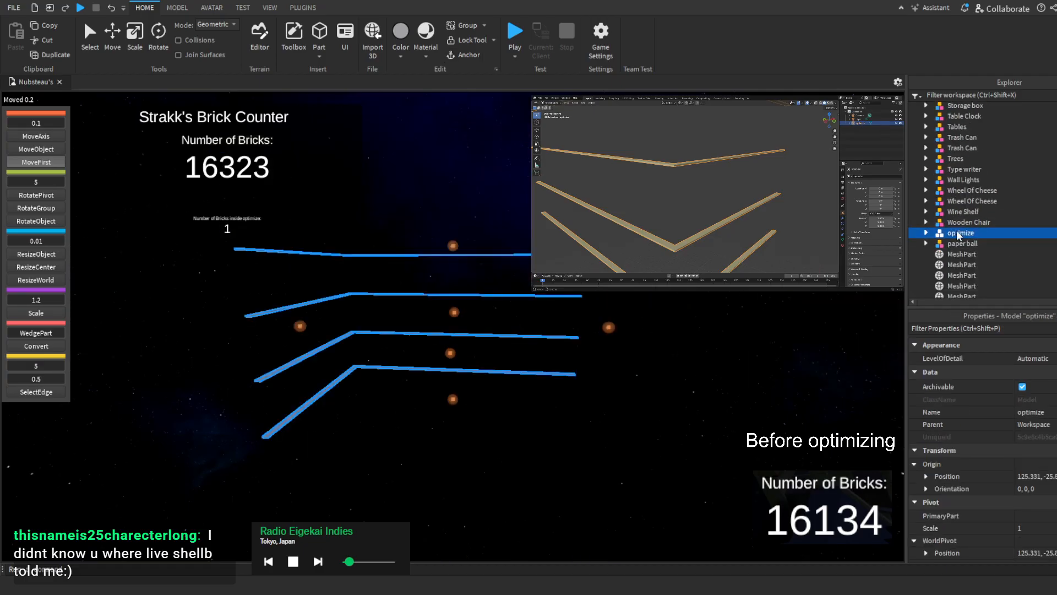
{"action": "right_click_drag", "start_coordinate": [429, 217], "coordinate": [428, 218]}
{"action": "scroll", "coordinate": [368, 227], "scroll_direction": "up", "scroll_amount": 8}
{"action": "scroll", "coordinate": [374, 243], "scroll_direction": "up", "scroll_amount": 6}
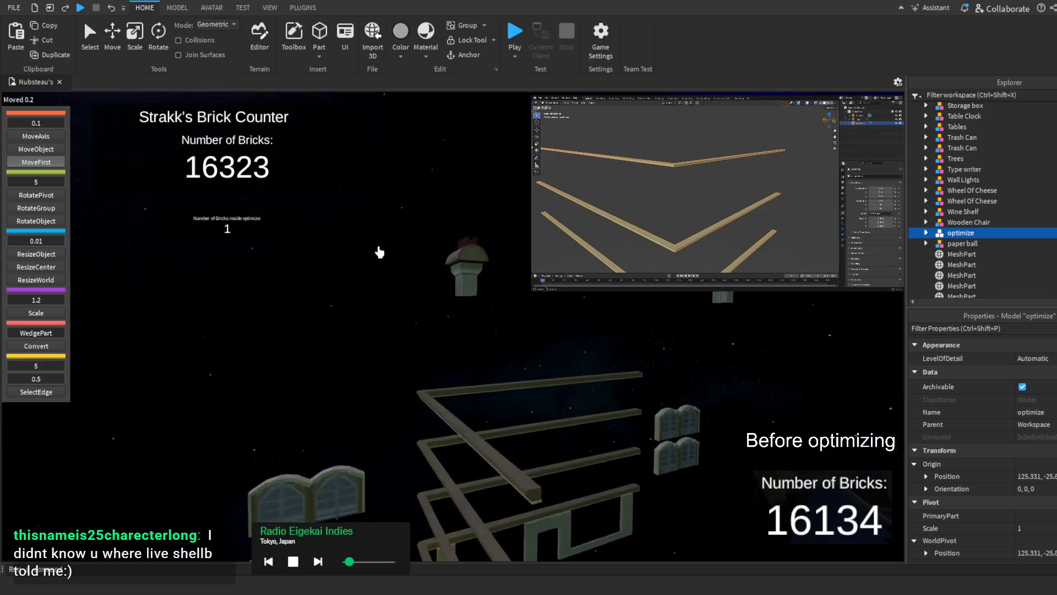
Paste the optimize model into the nested Model that holds the new union and ungroup it
{"action": "left_click", "coordinate": [405, 293]}
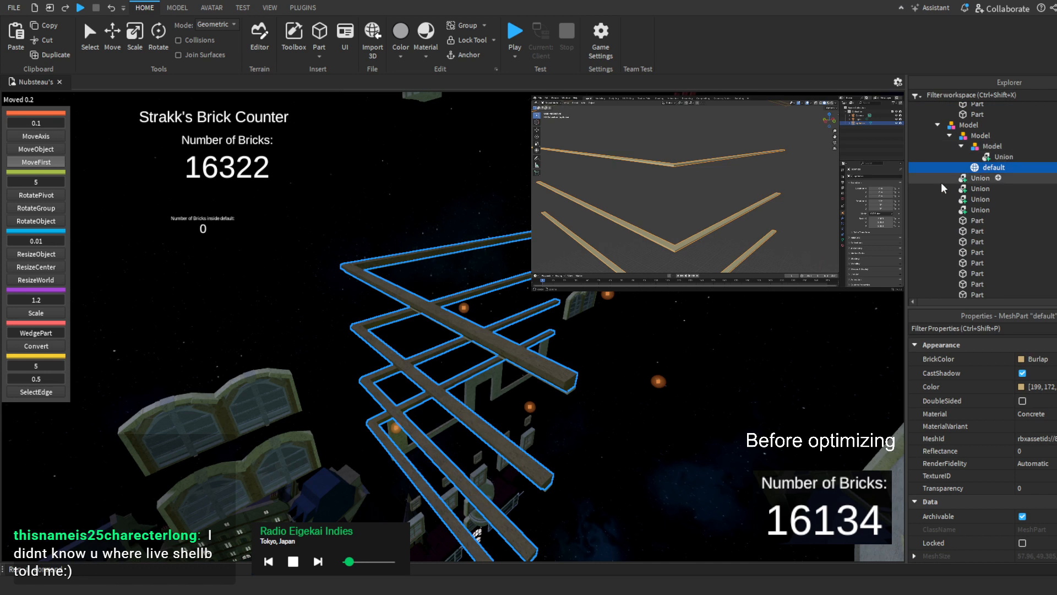
{"action": "left_click", "coordinate": [990, 147]}
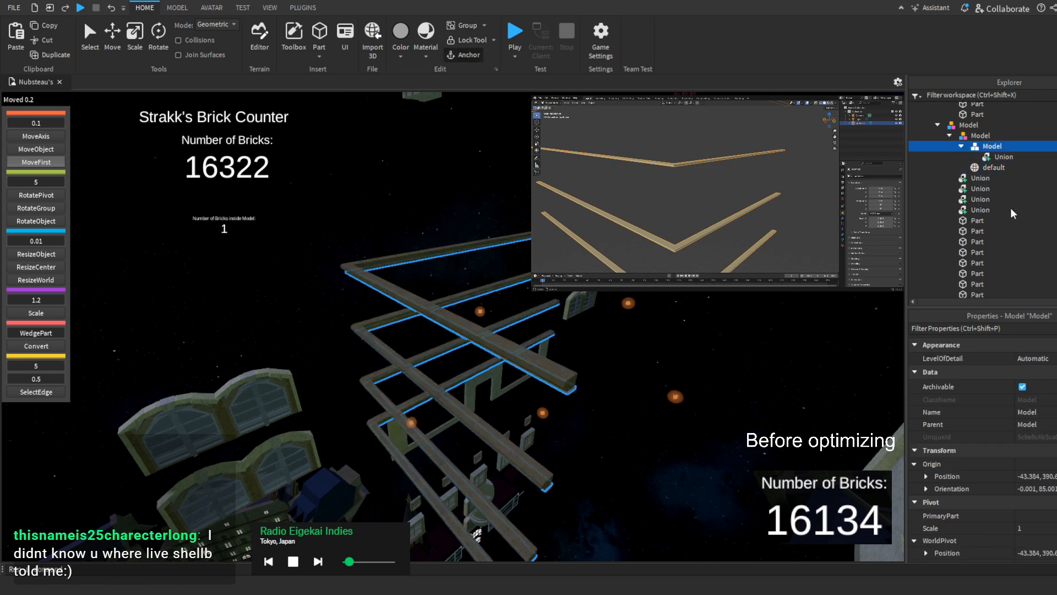
{"action": "key", "text": "ctrl+shift+v"}
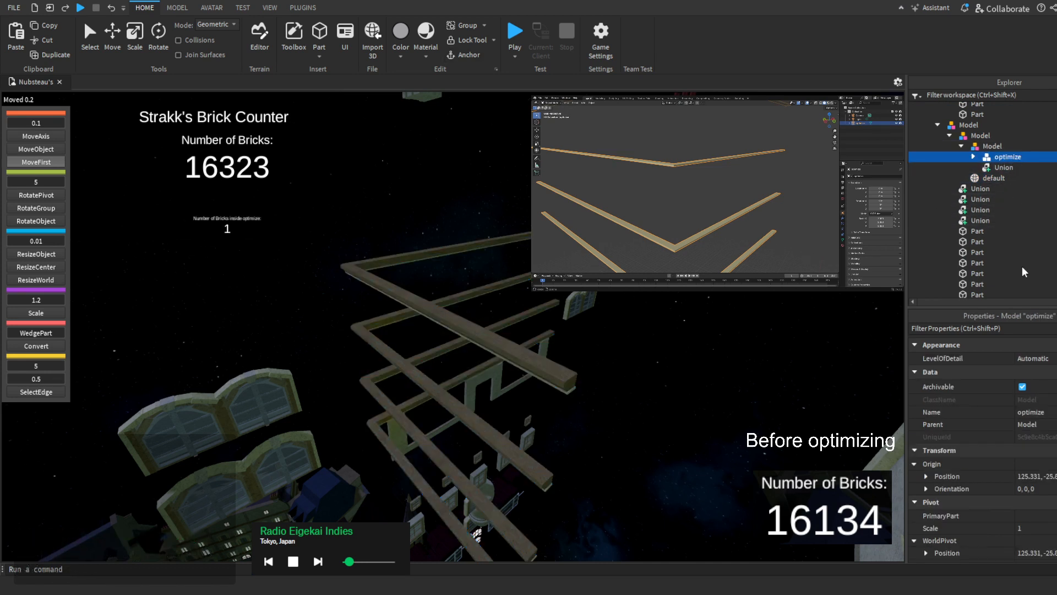
{"action": "key", "text": "ctrl+u"}
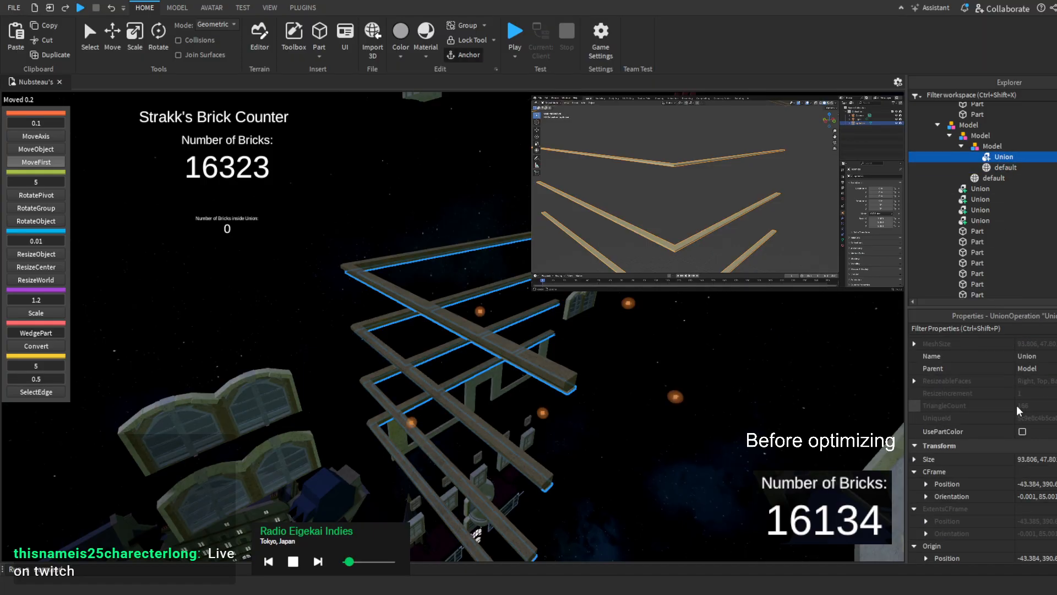
Copy the new union's CFrame position onto the ungrouped default mesh beside it in the nested Model
{"action": "scroll", "coordinate": [1017, 405], "scroll_direction": "down", "scroll_amount": 3}
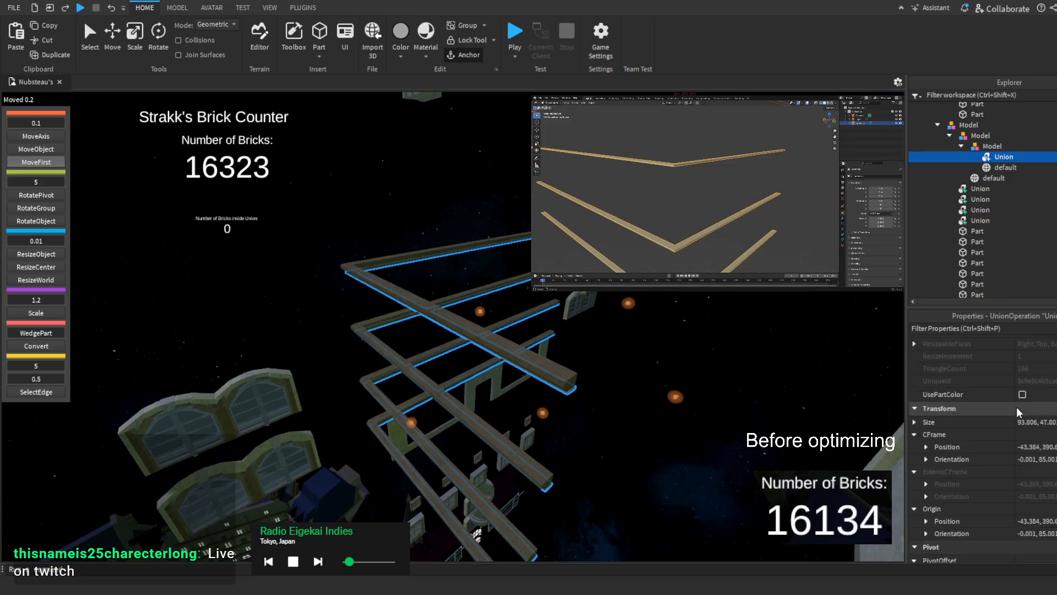
{"action": "left_click", "coordinate": [1030, 445]}
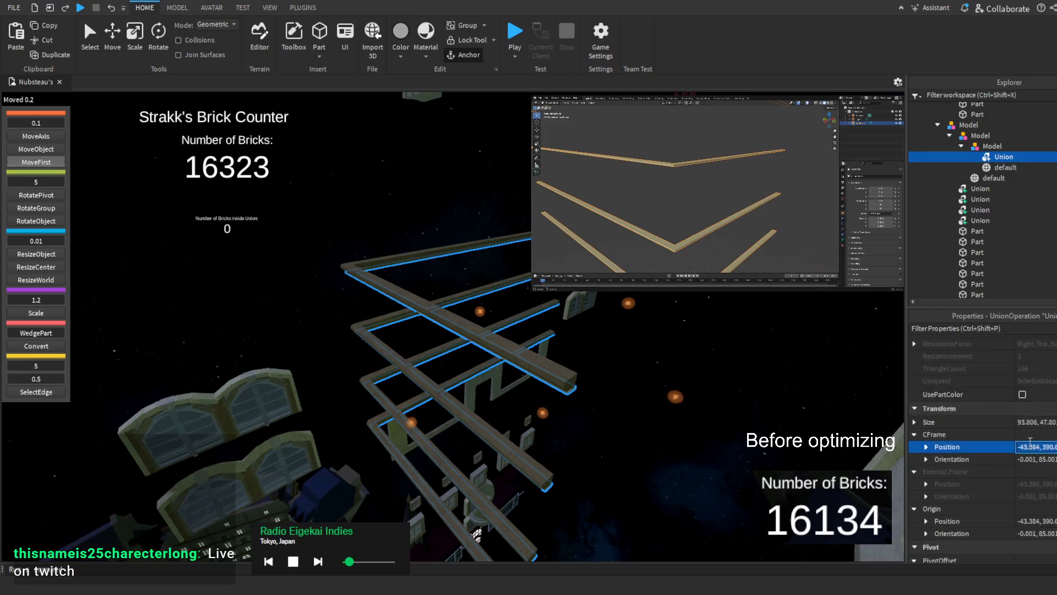
{"action": "left_click", "coordinate": [997, 166]}
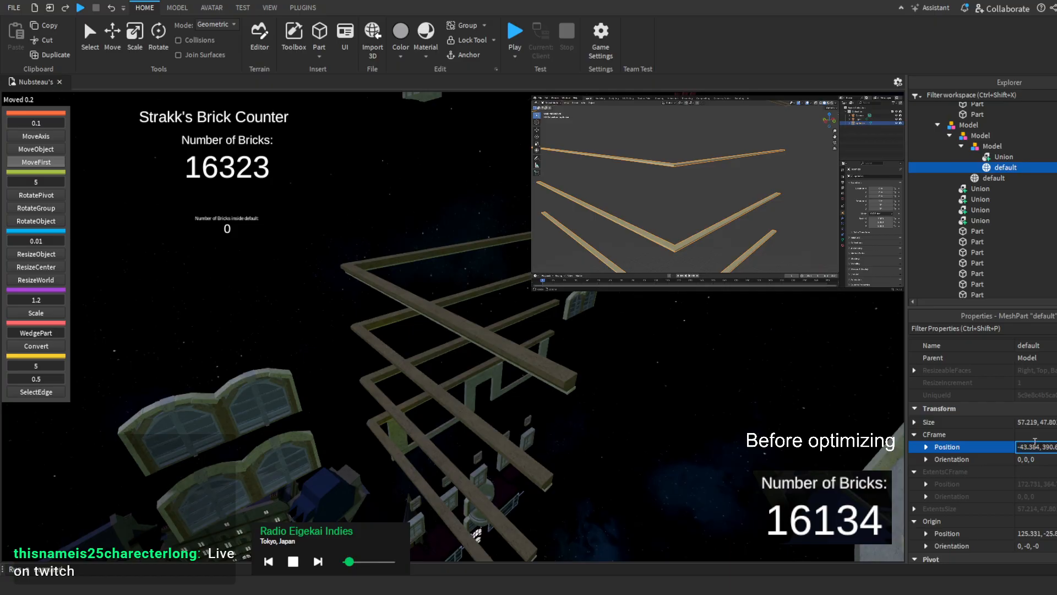
Place the selected default mesh at the Union's position and rotate it 180 degrees about the vertical axis
{"action": "key", "text": "Return"}
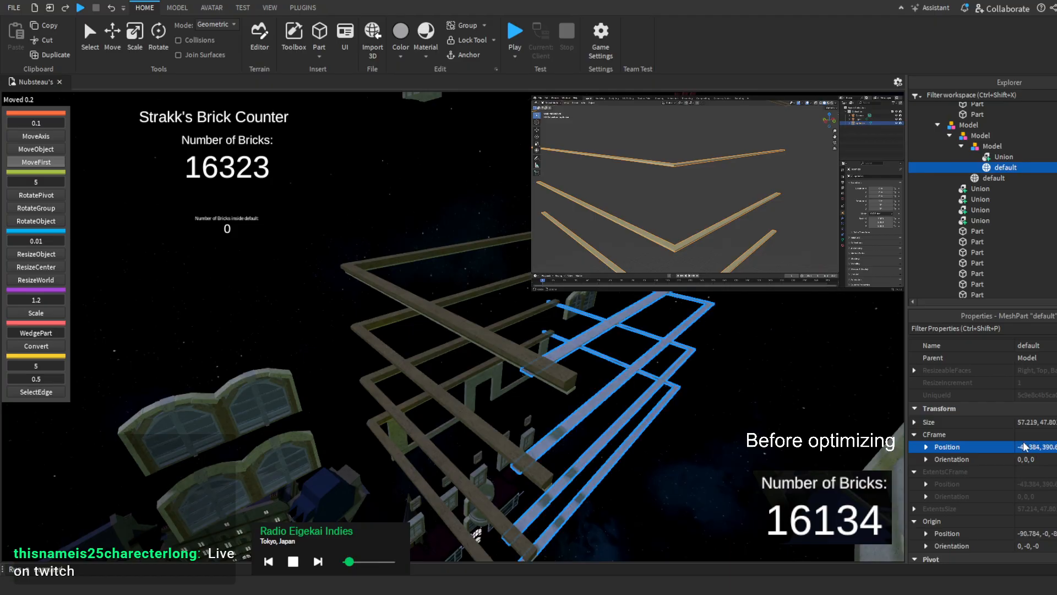
{"action": "left_click", "coordinate": [18, 212]}
{"action": "right_click_drag", "start_coordinate": [327, 219], "coordinate": [328, 218]}
{"action": "left_click_drag", "start_coordinate": [518, 238], "coordinate": [539, 427]}
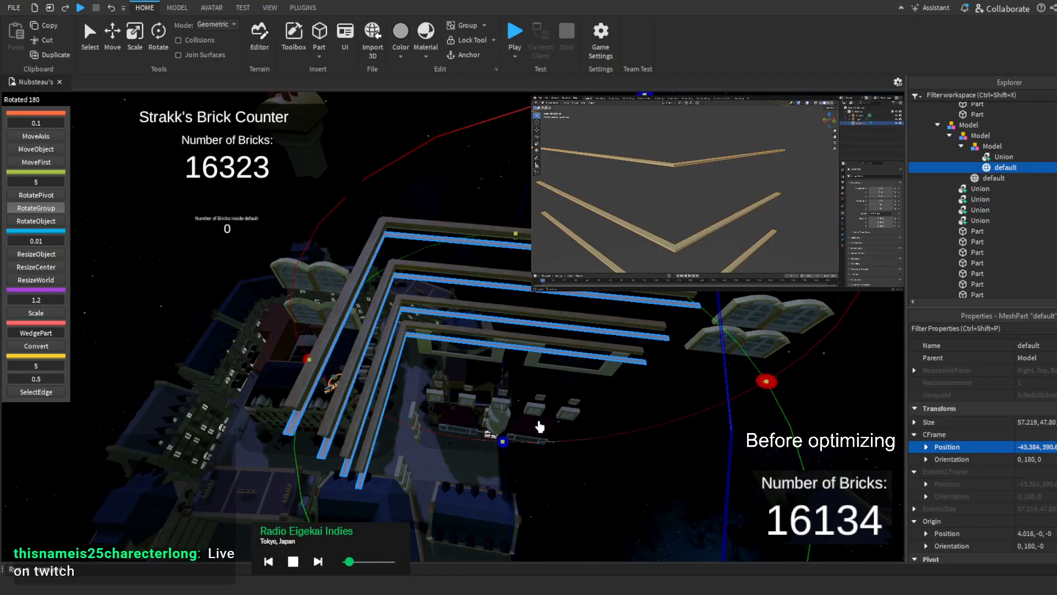
{"action": "key", "text": "d"}
Move the rotated default mesh 4 studs to line it up with the old Union trim
{"action": "left_click", "coordinate": [47, 173]}
{"action": "left_click", "coordinate": [47, 174]}
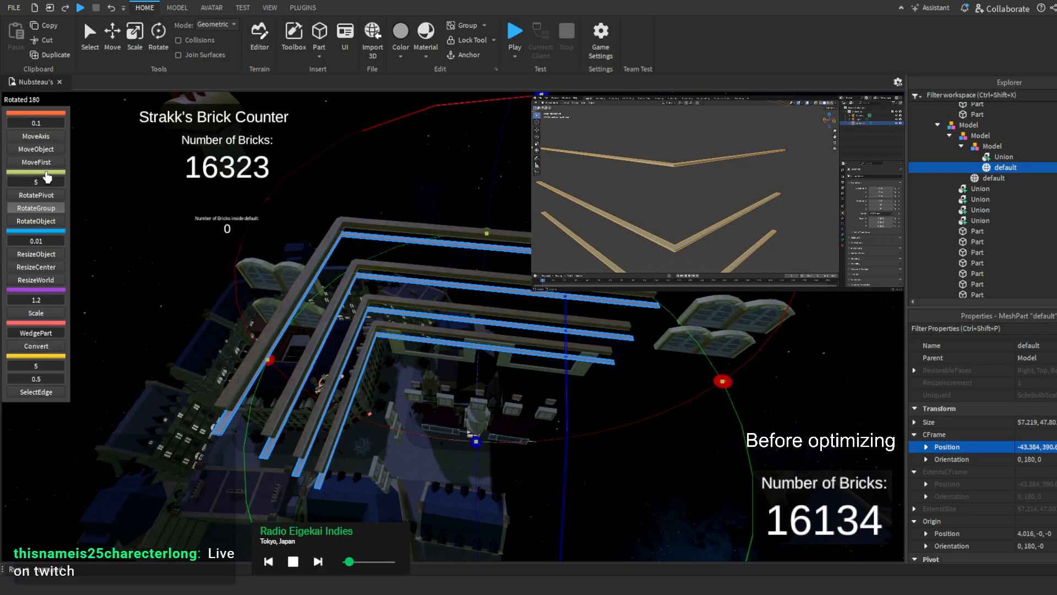
{"action": "left_click", "coordinate": [50, 163]}
{"action": "key", "text": "w"}
{"action": "right_click_drag", "start_coordinate": [263, 199], "coordinate": [263, 199]}
{"action": "key", "text": "w"}
{"action": "left_click_drag", "start_coordinate": [541, 417], "coordinate": [581, 411]}
{"action": "right_click_drag", "start_coordinate": [581, 411], "coordinate": [582, 412]}
{"action": "left_click", "coordinate": [969, 160]}
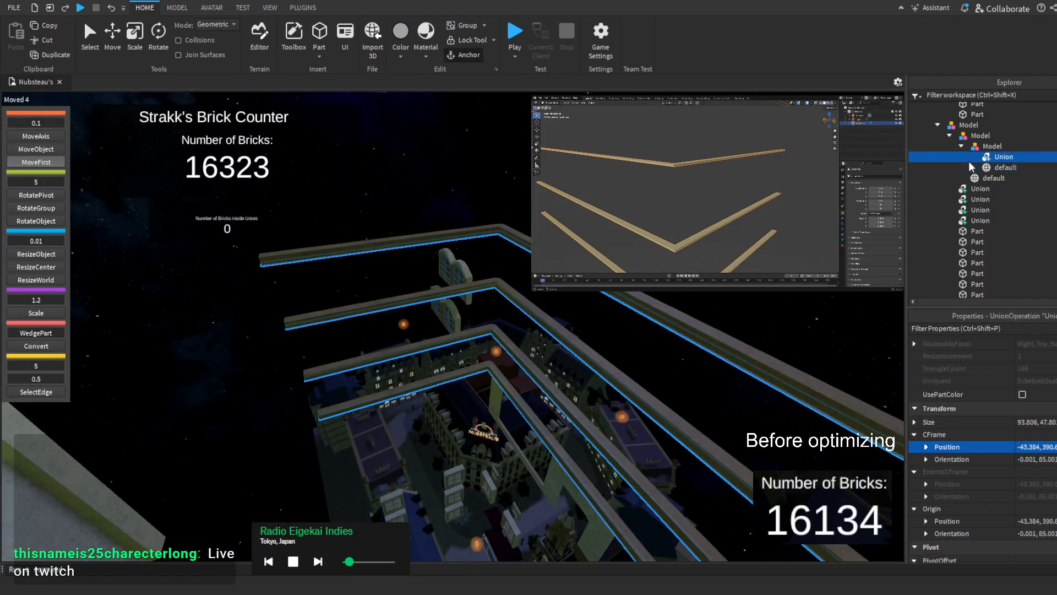
{"action": "key", "text": "Delete"}
{"action": "left_click", "coordinate": [972, 159]}
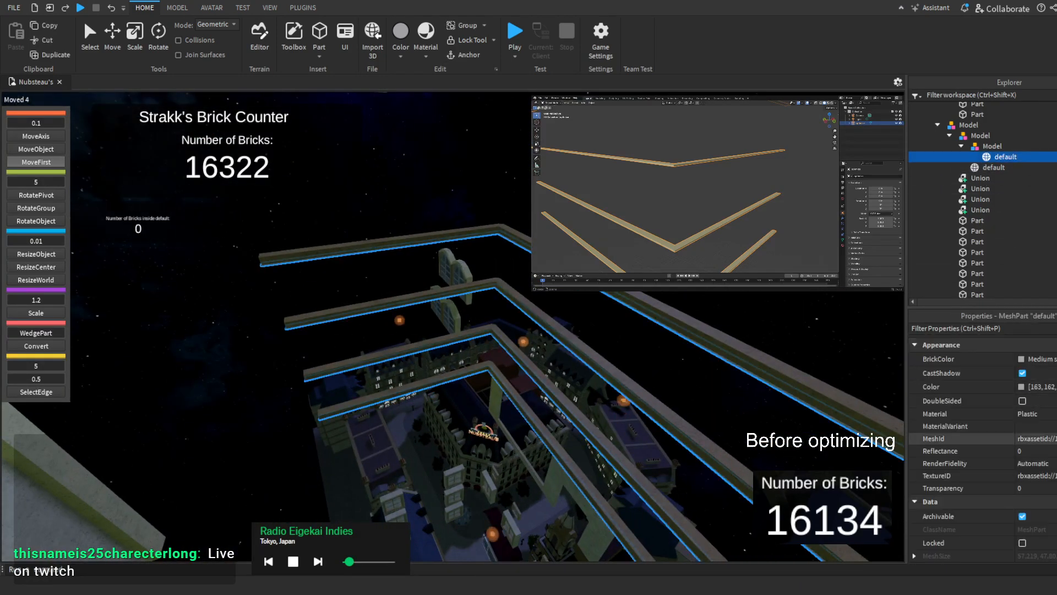
{"action": "left_click", "coordinate": [111, 8]}
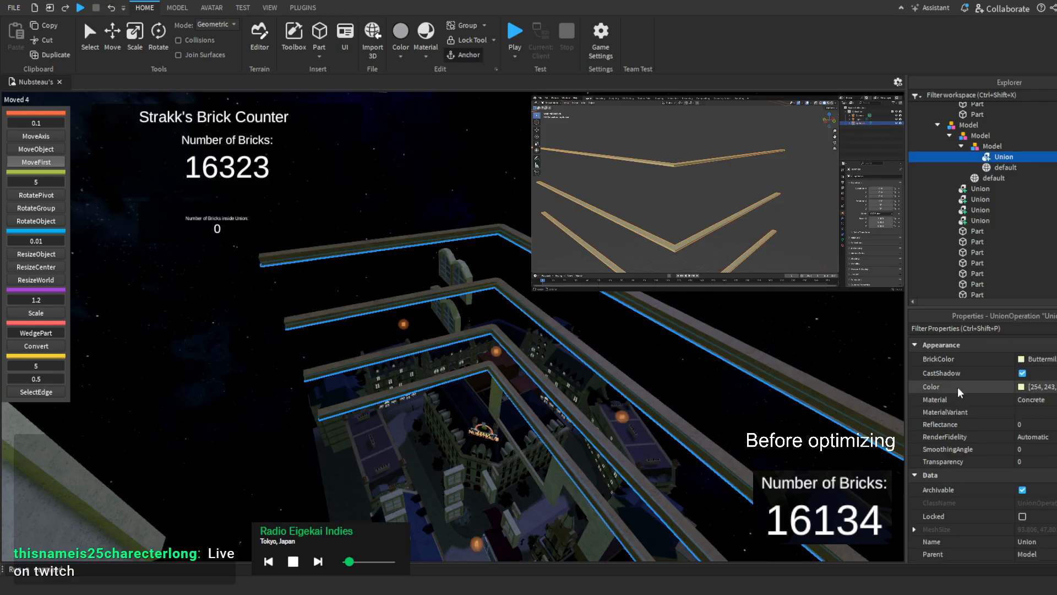
Copy the Union's colour to the rotated default mesh, clear the mesh's TextureID and set its material to Concrete
{"action": "left_click", "coordinate": [1041, 386]}
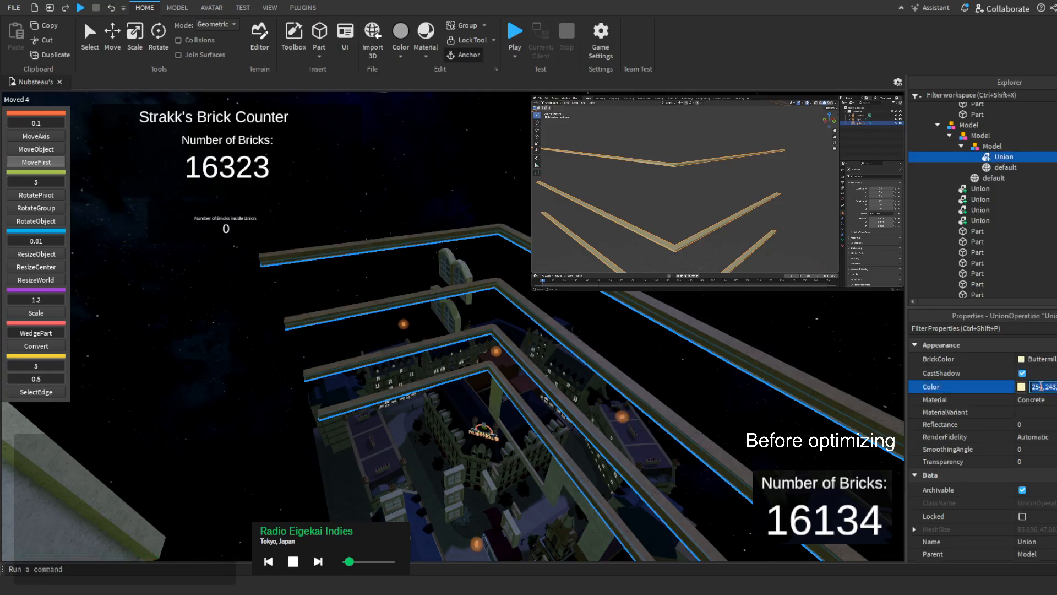
{"action": "left_click", "coordinate": [999, 169]}
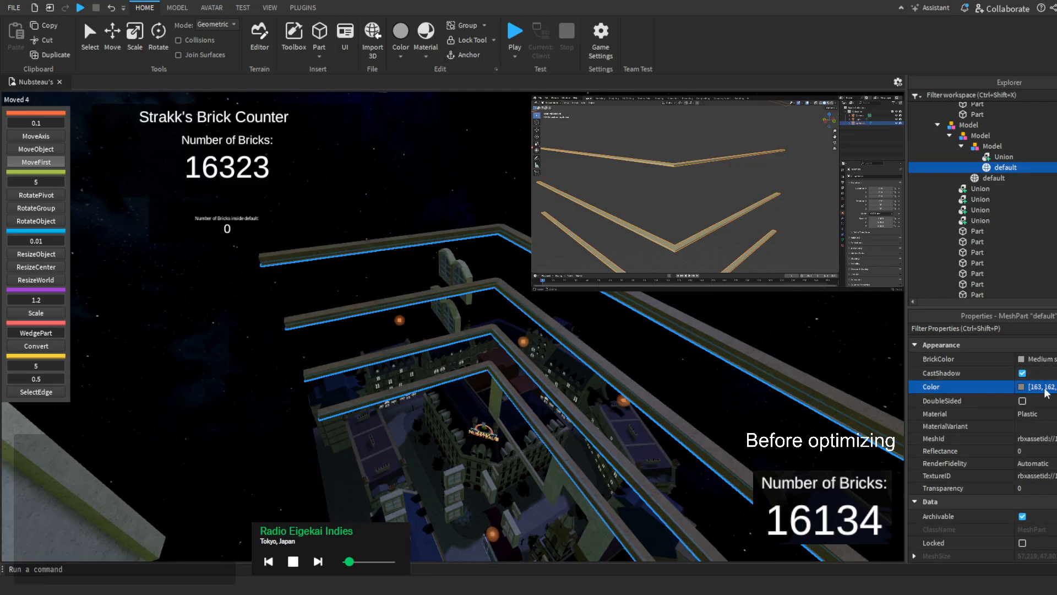
{"action": "left_click", "coordinate": [1043, 475]}
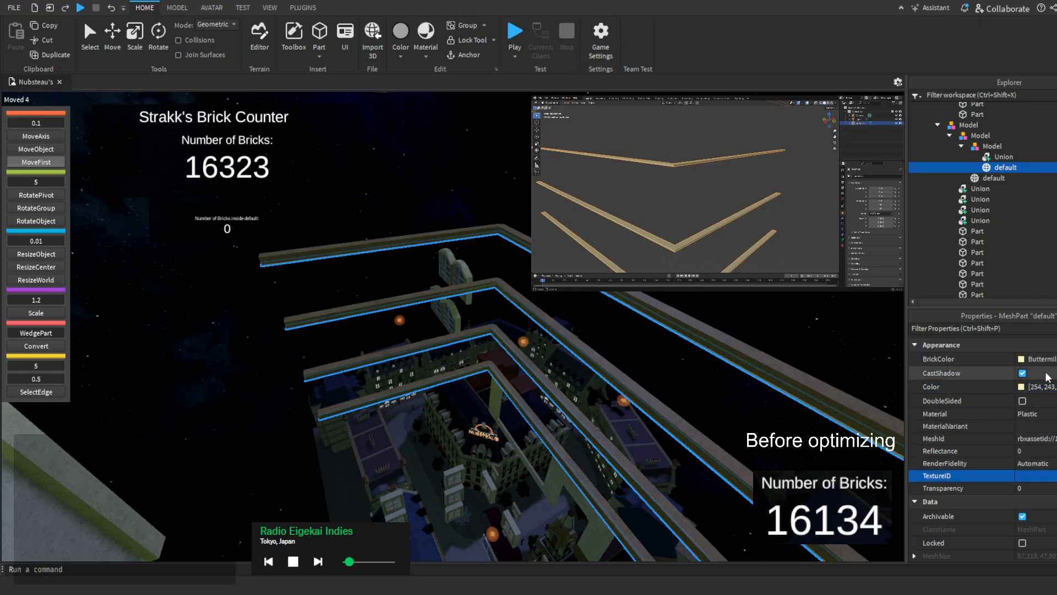
{"action": "left_click", "coordinate": [1035, 414]}
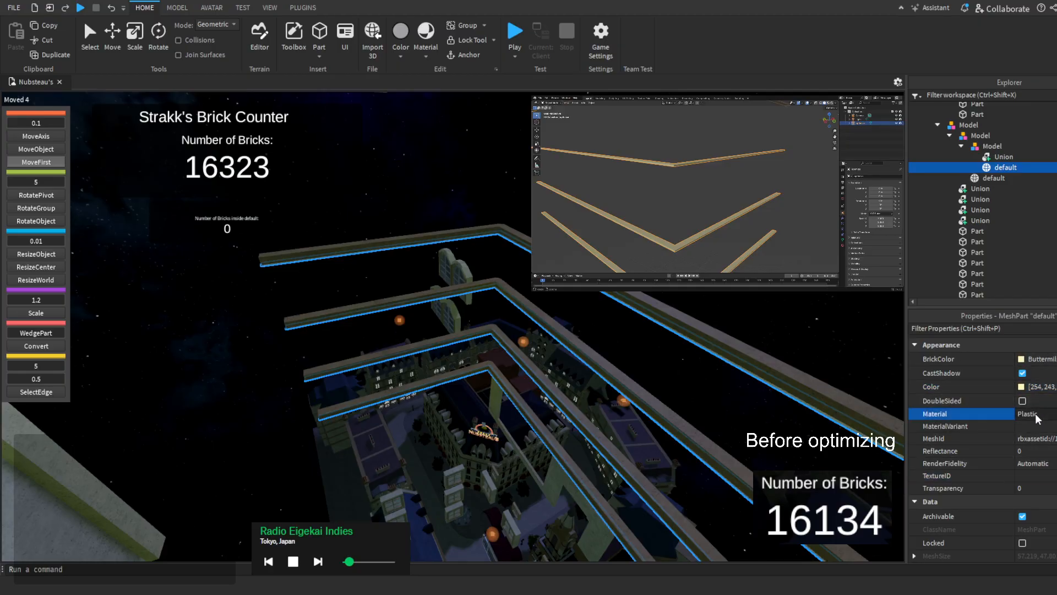
{"action": "left_click", "coordinate": [1026, 495]}
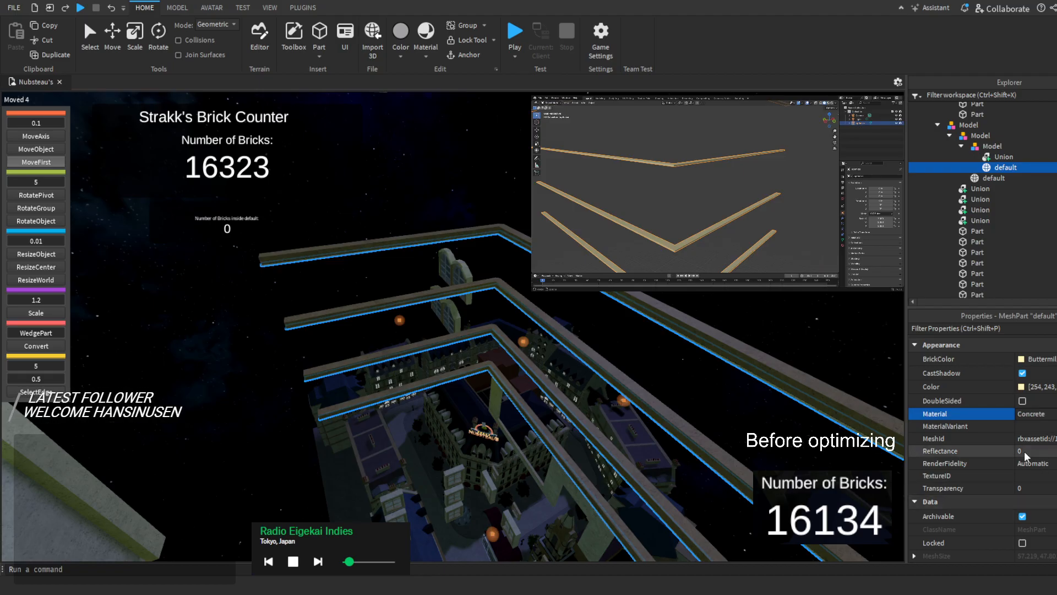
Delete the old Union that the rotated default mesh replaces
{"action": "left_click", "coordinate": [985, 160]}
{"action": "right_click_drag", "start_coordinate": [633, 375], "coordinate": [388, 210]}
{"action": "key", "text": "Delete"}
Ungroup the inner model that holds the rotated default mesh
{"action": "key", "text": "s"}
{"action": "key", "text": "w"}
{"action": "key", "text": "s"}
{"action": "key", "text": "s"}
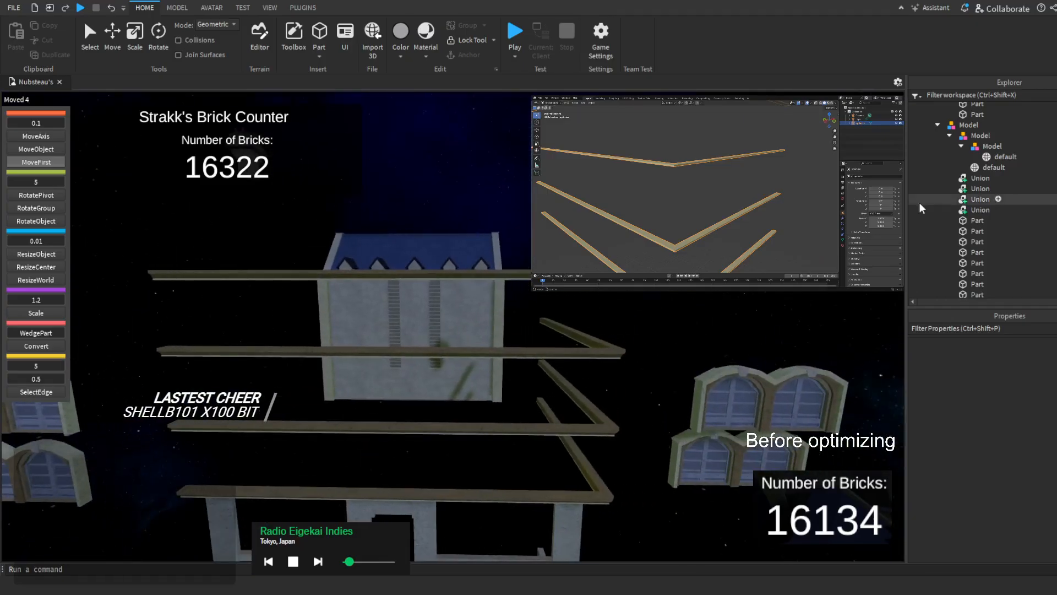
{"action": "left_click", "coordinate": [978, 147]}
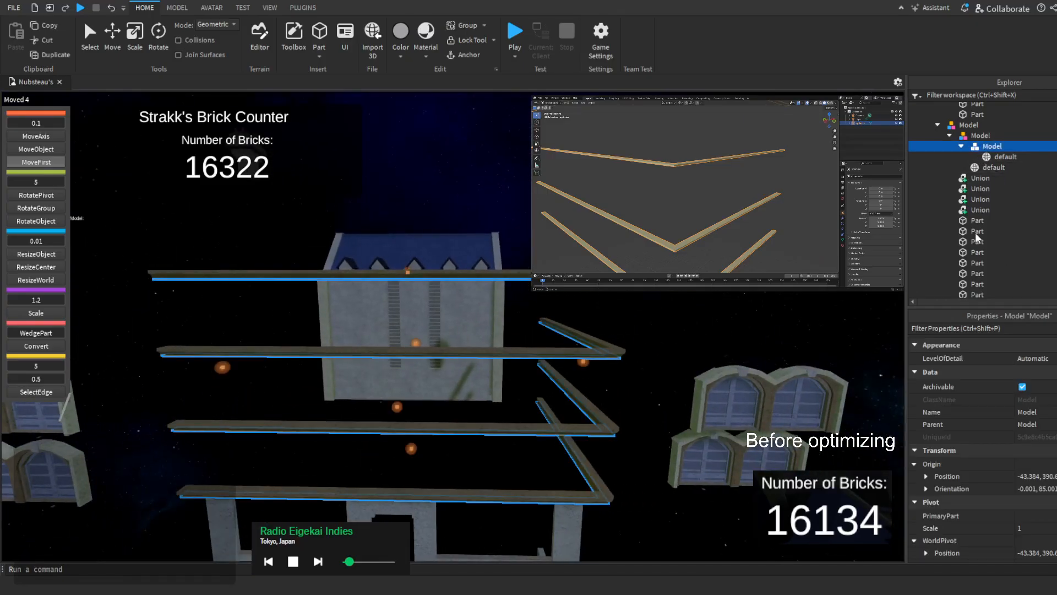
{"action": "key", "text": "ctrl+u"}
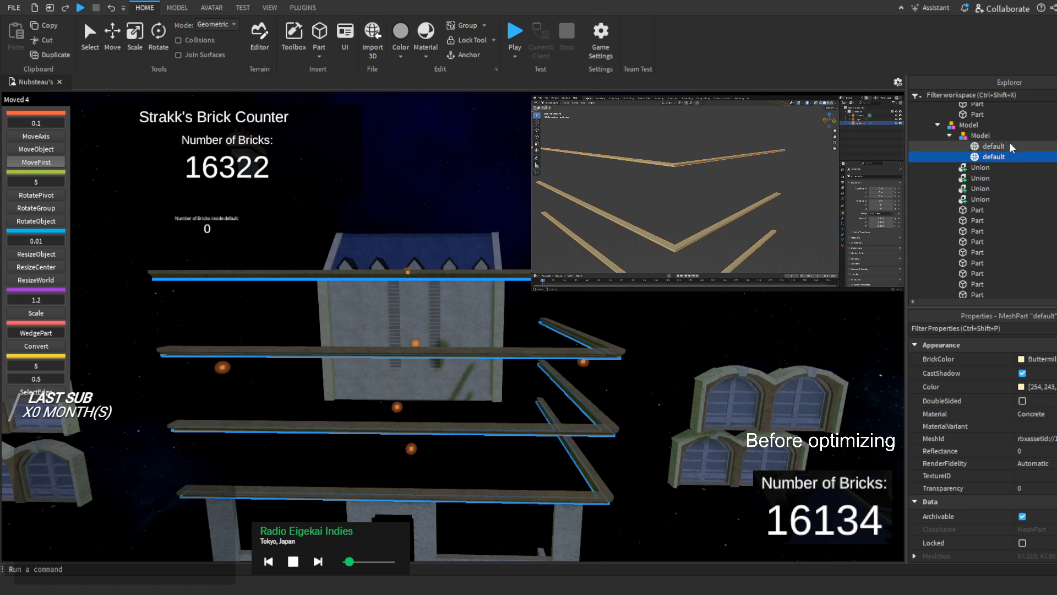
Select both default trim meshes, set the move increment to 1 and move them 100 studs onto the building
{"action": "left_click", "coordinate": [994, 146], "text": "ctrl"}
{"action": "key", "text": "f"}
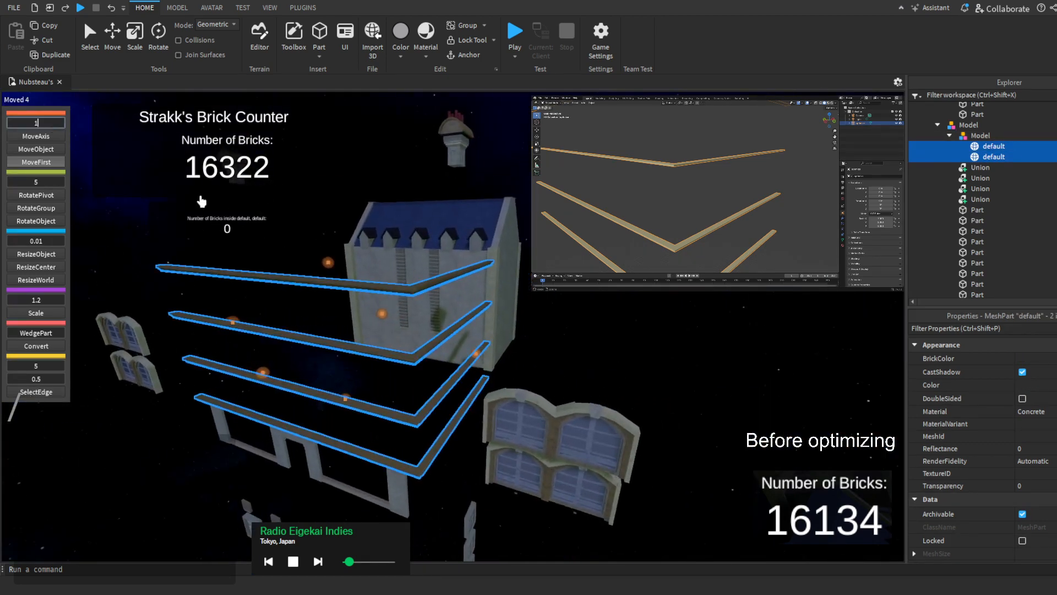
{"action": "left_click_drag", "start_coordinate": [263, 379], "coordinate": [419, 299]}
{"action": "right_click_drag", "start_coordinate": [419, 299], "coordinate": [418, 295]}
{"action": "scroll", "coordinate": [471, 226], "scroll_direction": "up", "scroll_amount": 5}
{"action": "right_click_drag", "start_coordinate": [471, 227], "coordinate": [486, 262]}
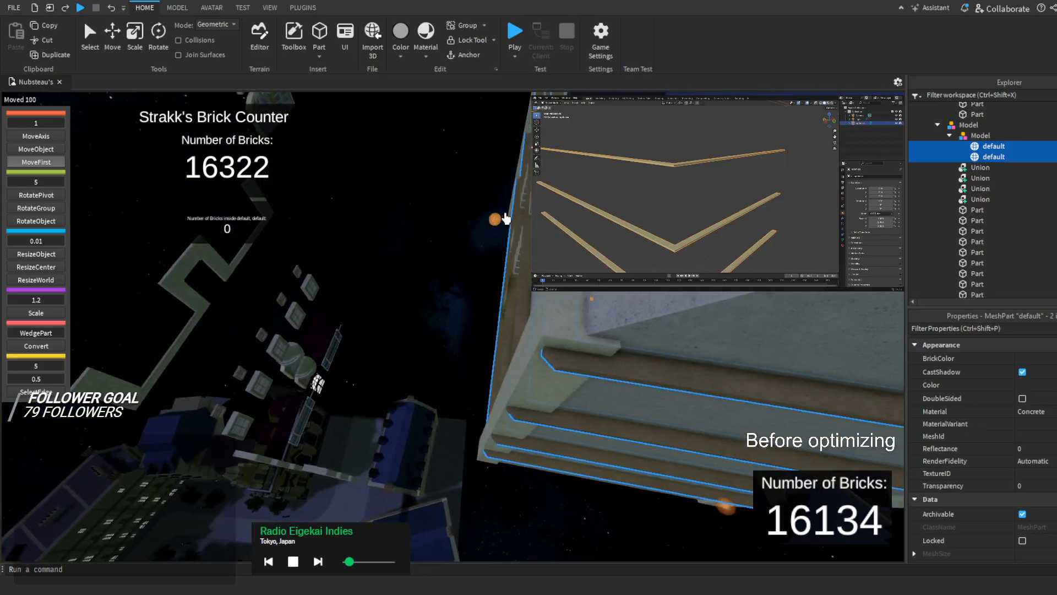
Shift both trim meshes 2 studs along each horizontal direction so they fit around the building's walls
{"action": "left_click_drag", "start_coordinate": [495, 225], "coordinate": [485, 258]}
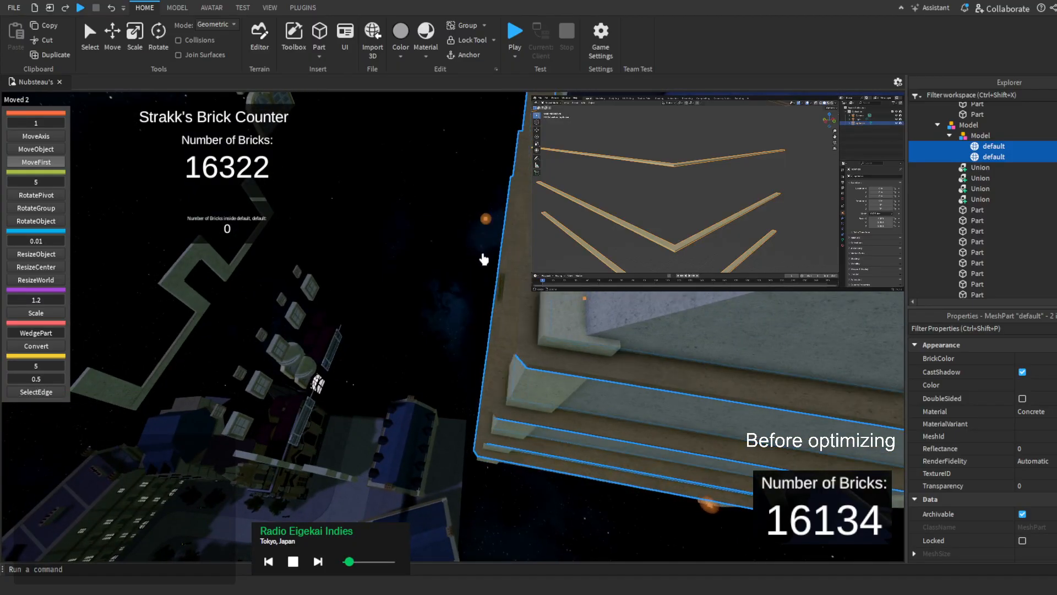
{"action": "right_click_drag", "start_coordinate": [486, 259], "coordinate": [487, 260]}
{"action": "left_click_drag", "start_coordinate": [417, 296], "coordinate": [438, 298]}
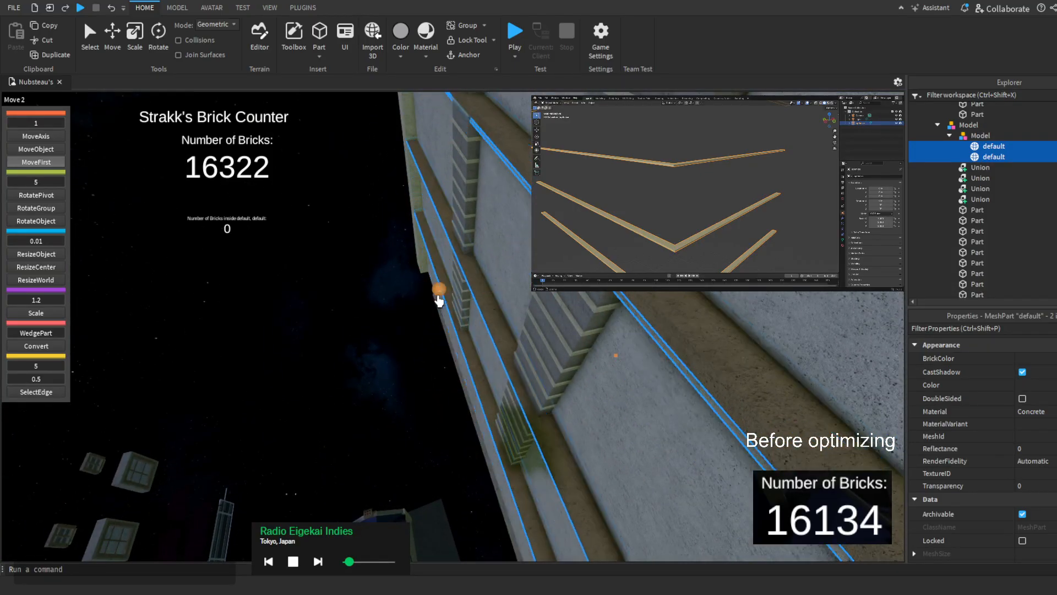
{"action": "right_click_drag", "start_coordinate": [447, 295], "coordinate": [487, 296]}
Select the first corner pillar of the building and move it outward in 1-stud increments
{"action": "left_click", "coordinate": [479, 288]}
{"action": "left_click", "coordinate": [479, 290]}
{"action": "key", "text": "w"}
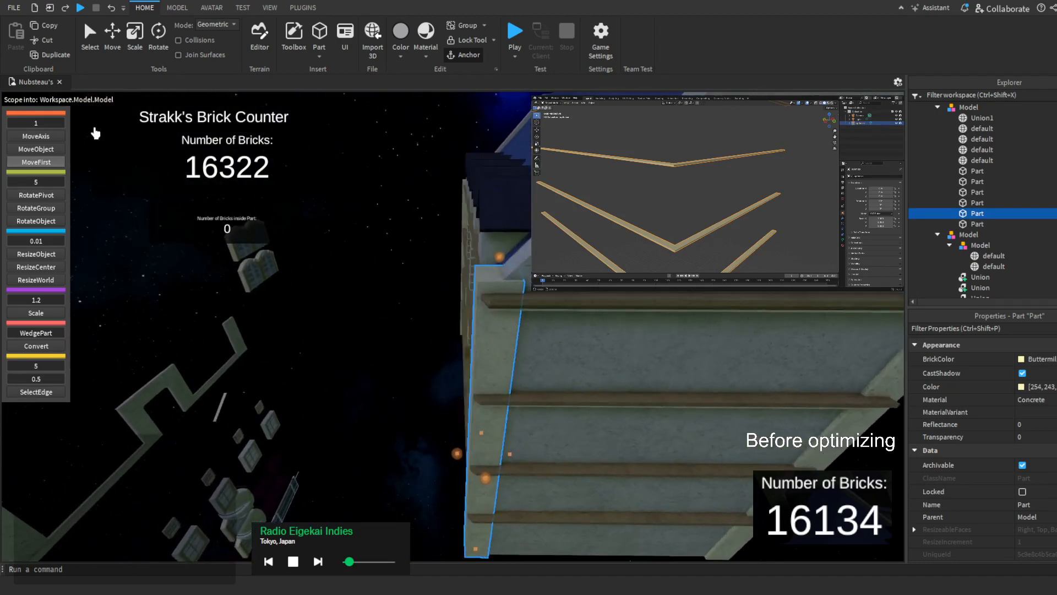
{"action": "type", "text": "1"}
{"action": "right_click_drag", "start_coordinate": [415, 318], "coordinate": [416, 317]}
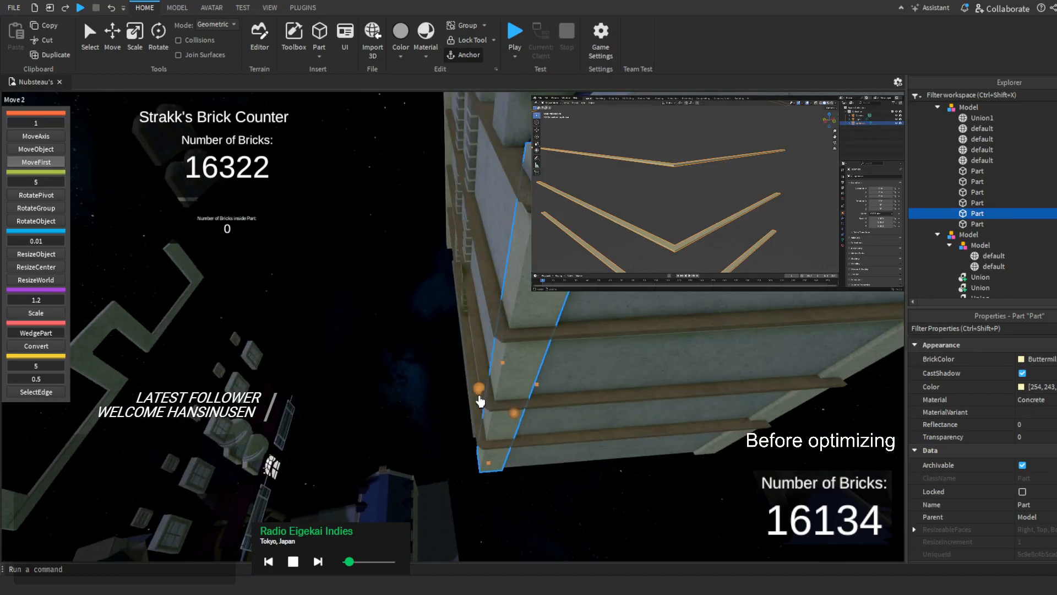
{"action": "key", "text": "d"}
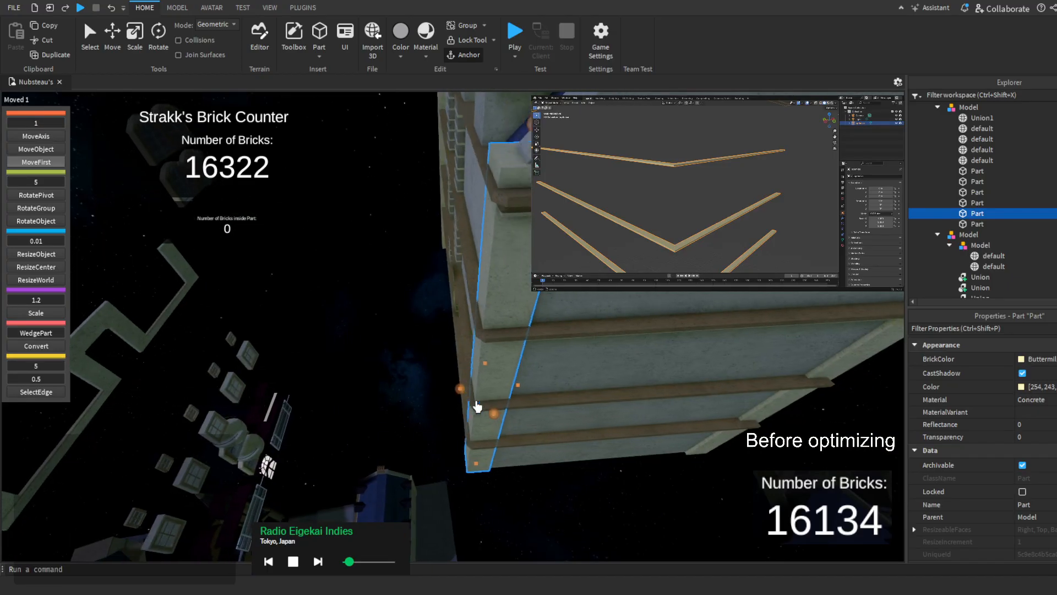
Select the second corner pillar and move it 1 stud outward so it stands flush with the trim
{"action": "right_click_drag", "start_coordinate": [483, 346], "coordinate": [517, 357]}
{"action": "left_click", "coordinate": [520, 352]}
{"action": "right_click_drag", "start_coordinate": [365, 336], "coordinate": [365, 336]}
{"action": "key", "text": "s"}
{"action": "key", "text": "w"}
{"action": "right_click_drag", "start_coordinate": [471, 337], "coordinate": [485, 397]}
{"action": "left_click_drag", "start_coordinate": [490, 446], "coordinate": [485, 449]}
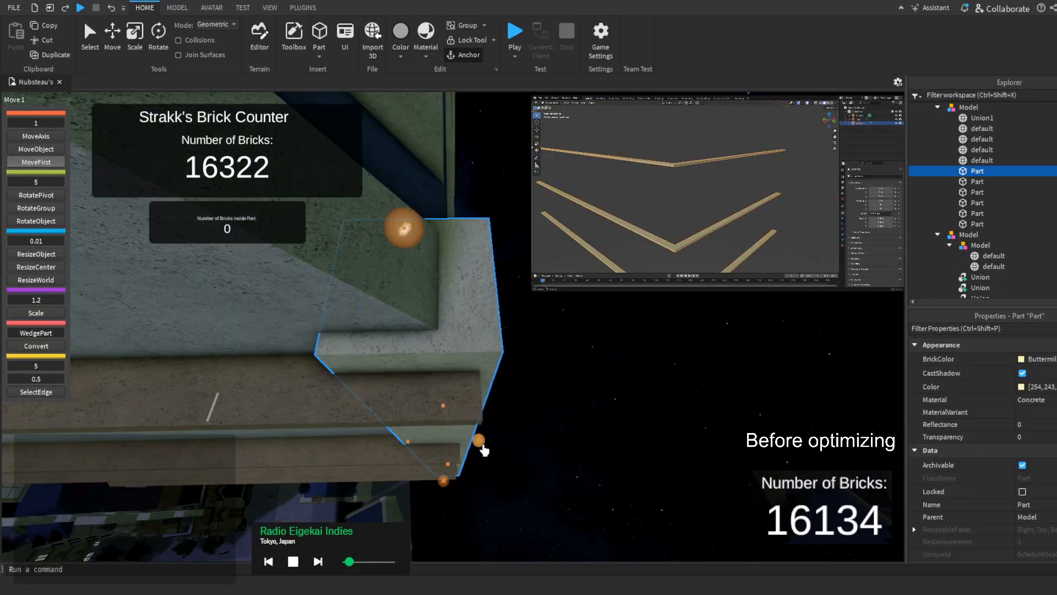
{"action": "key", "text": "d"}
{"action": "right_click_drag", "start_coordinate": [485, 450], "coordinate": [484, 450]}
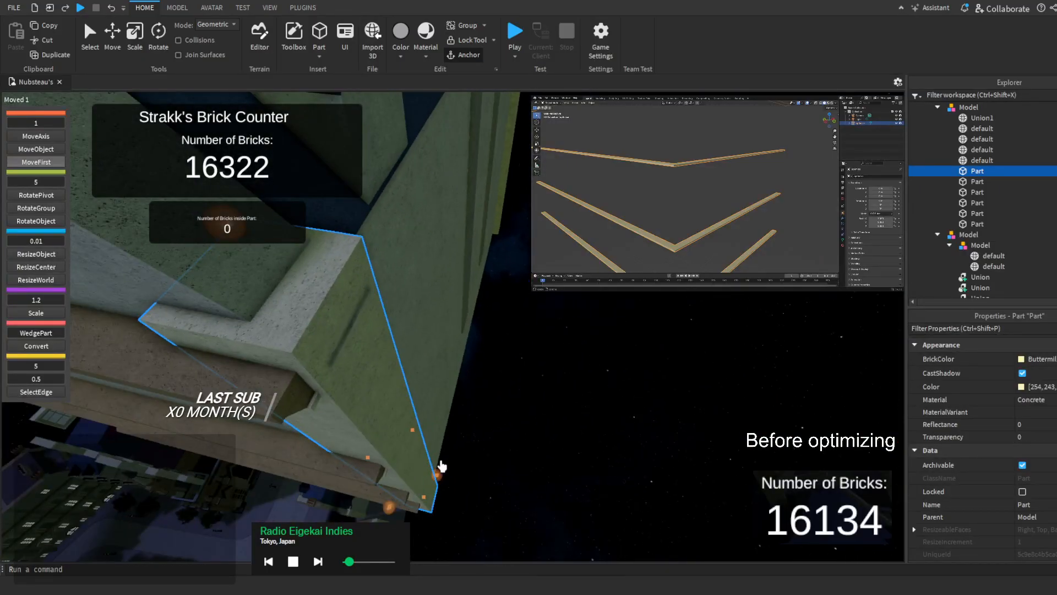
{"action": "left_click_drag", "start_coordinate": [439, 478], "coordinate": [442, 479]}
Select the third corner pillar and move it 1 stud outward along the wall
{"action": "right_click_drag", "start_coordinate": [442, 478], "coordinate": [328, 219]}
{"action": "key", "text": "s"}
{"action": "left_click", "coordinate": [420, 337]}
{"action": "right_click_drag", "start_coordinate": [420, 337], "coordinate": [439, 394]}
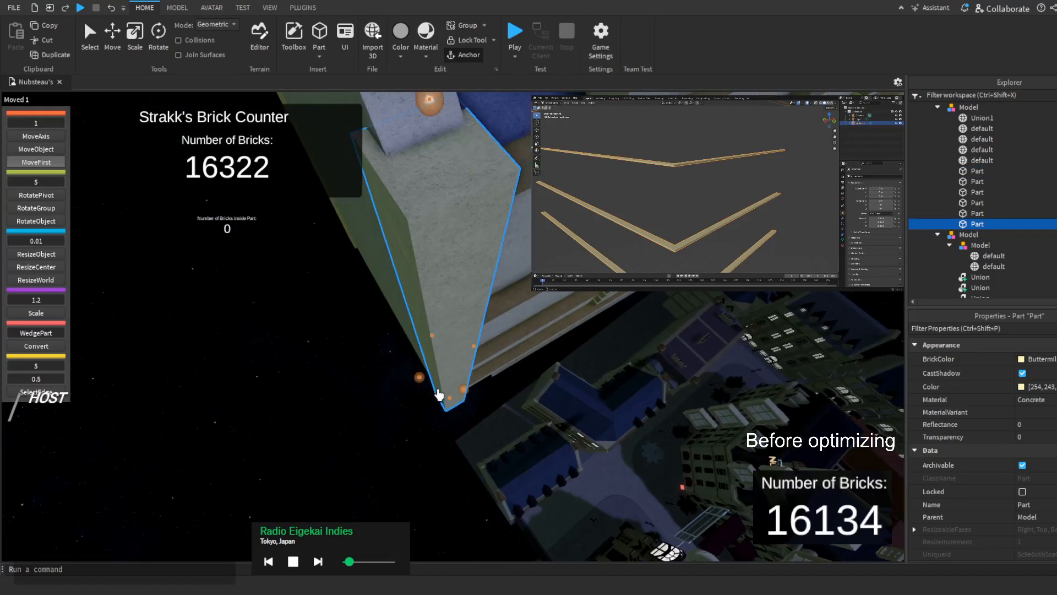
{"action": "mouse_move", "coordinate": [462, 395]}
{"action": "left_mouse_down"}
{"action": "mouse_move", "coordinate": [434, 402]}
{"action": "mouse_move", "coordinate": [444, 403]}
{"action": "left_mouse_up"}
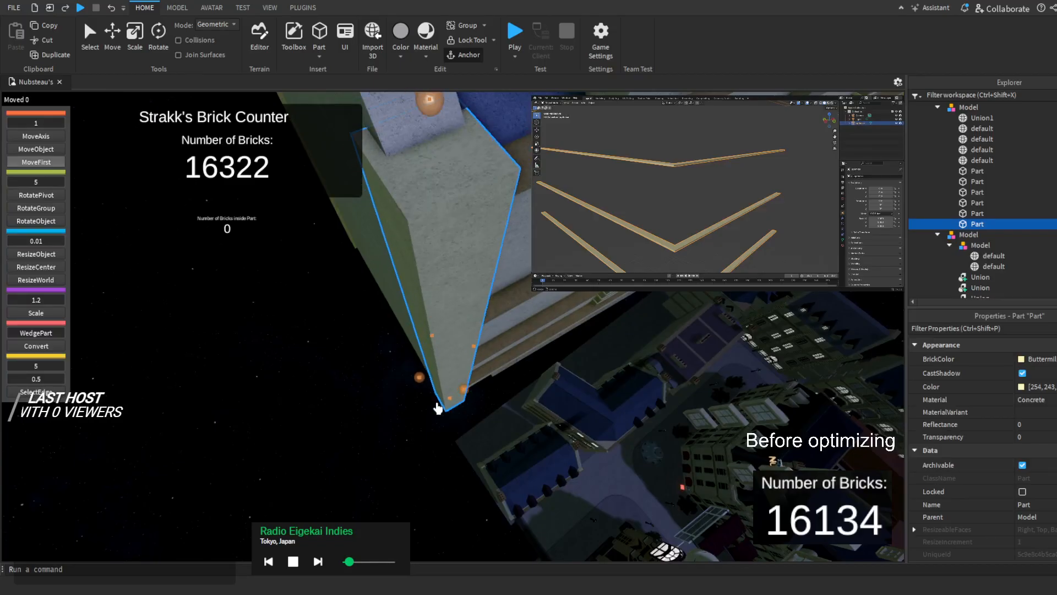
{"action": "right_click_drag", "start_coordinate": [438, 406], "coordinate": [438, 407]}
{"action": "left_click_drag", "start_coordinate": [405, 461], "coordinate": [397, 458]}
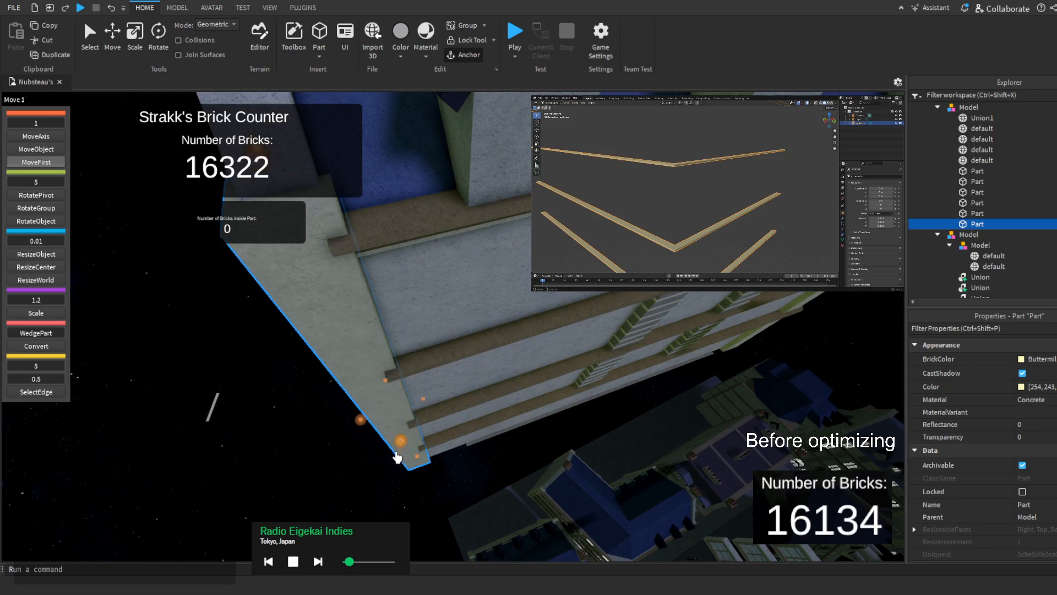
{"action": "right_click_drag", "start_coordinate": [396, 445], "coordinate": [397, 442]}
Select the fourth corner pillar and move it 86 studs along the building's side
{"action": "key", "text": "w"}
{"action": "right_click_drag", "start_coordinate": [411, 387], "coordinate": [488, 495]}
{"action": "left_click", "coordinate": [473, 376]}
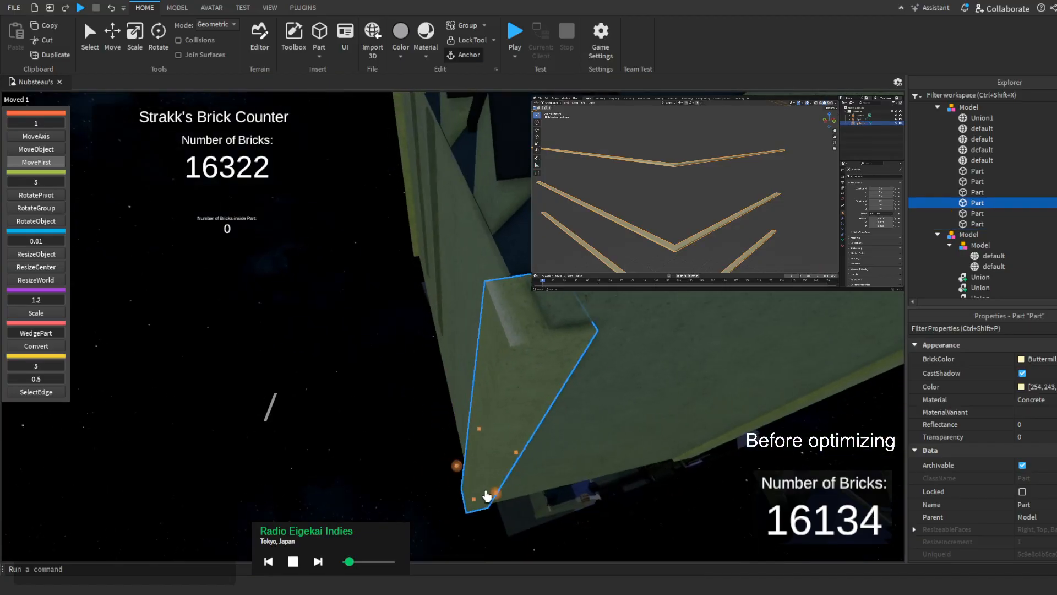
{"action": "left_click_drag", "start_coordinate": [489, 496], "coordinate": [377, 301]}
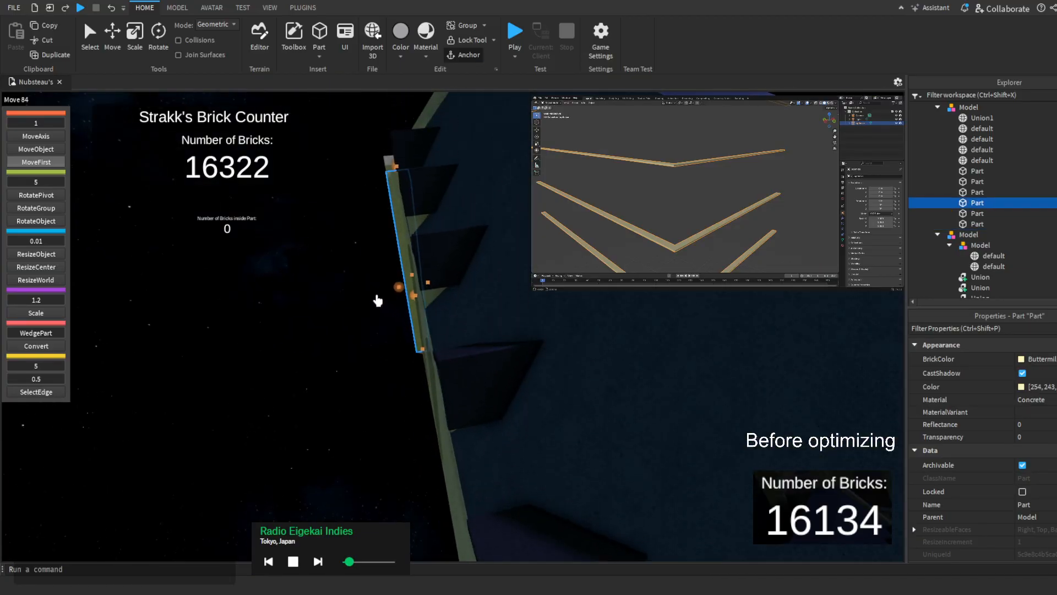
{"action": "right_click_drag", "start_coordinate": [372, 296], "coordinate": [413, 213]}
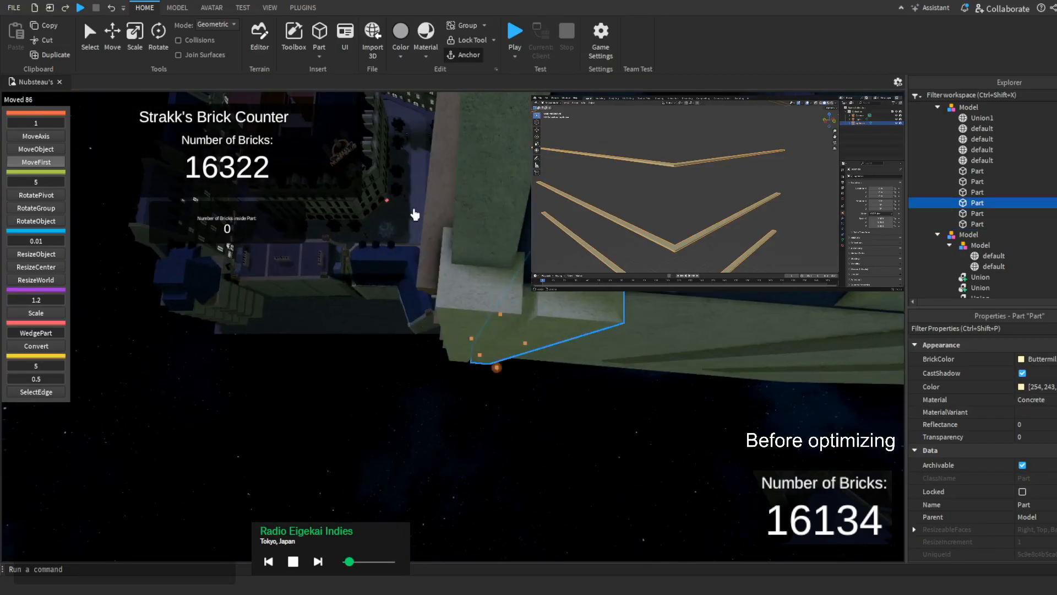
Examine the building from several sides to check the fit of the trim and corner pillars, and clear the selection
{"action": "key", "text": "d"}
{"action": "right_click_drag", "start_coordinate": [349, 235], "coordinate": [419, 237]}
{"action": "key", "text": "d"}
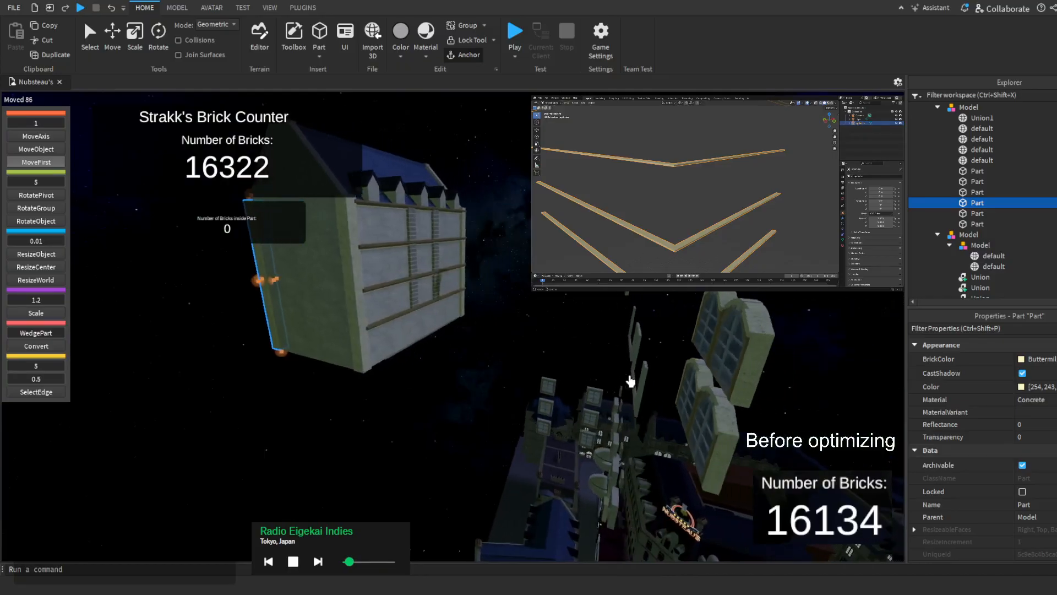
{"action": "right_click_drag", "start_coordinate": [630, 379], "coordinate": [580, 398]}
{"action": "key", "text": "s"}
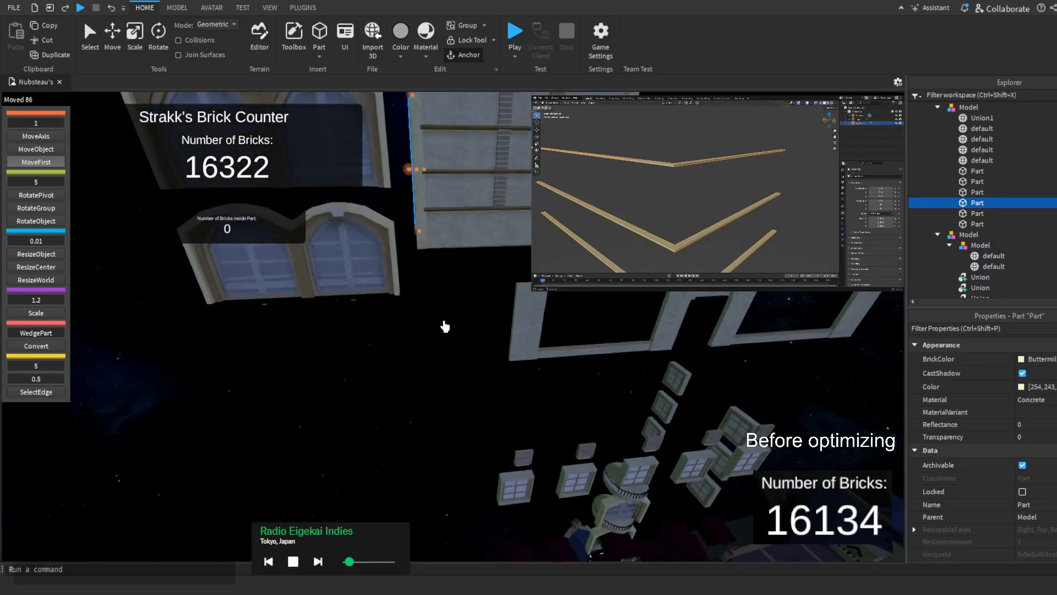
{"action": "key", "text": "d"}
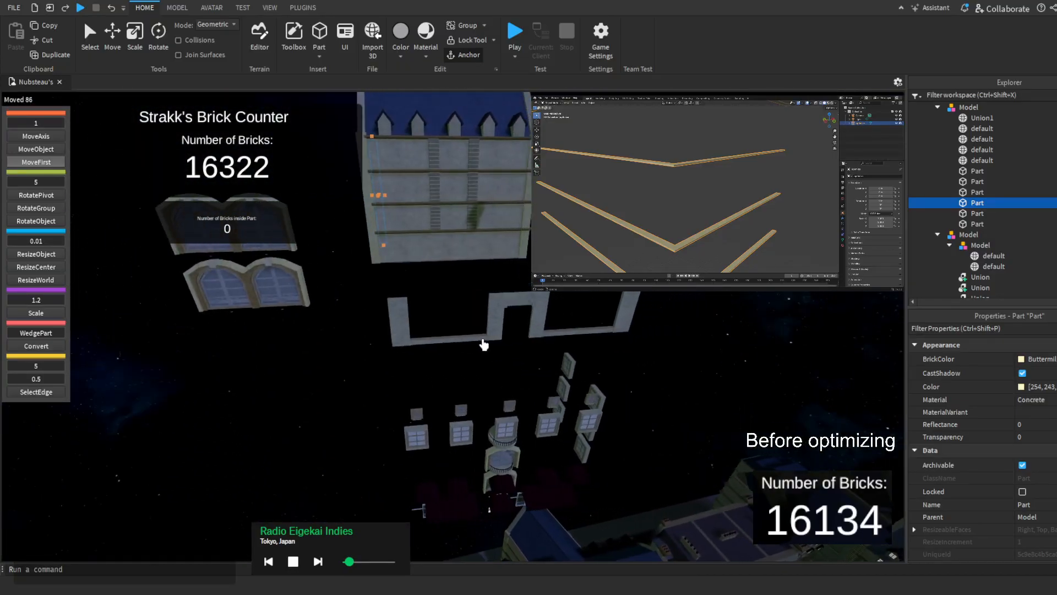
{"action": "key", "text": "e"}
{"action": "scroll", "coordinate": [484, 345], "scroll_direction": "up", "scroll_amount": 3}
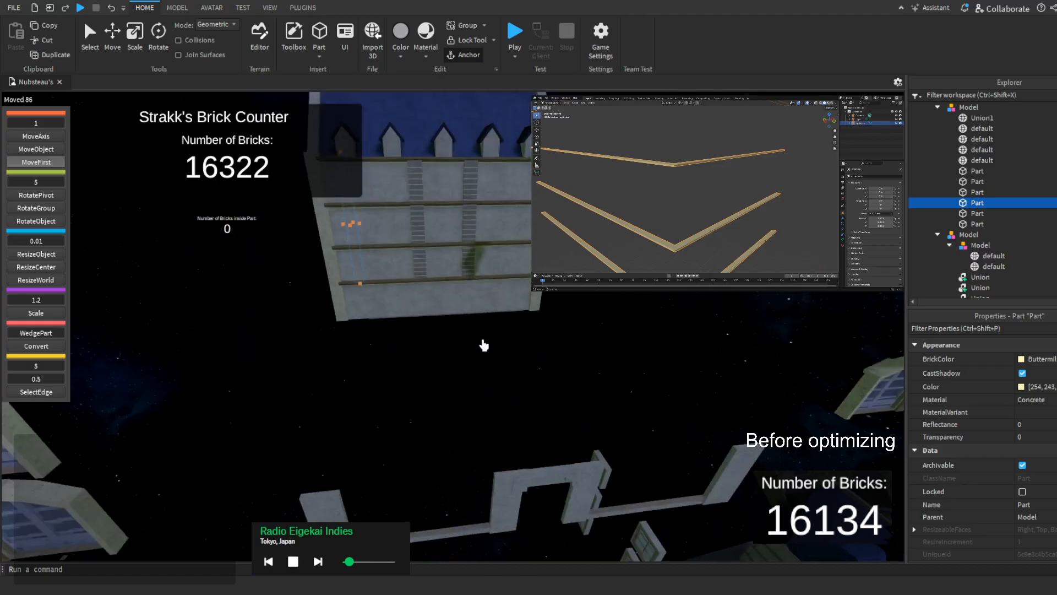
{"action": "key", "text": "e"}
{"action": "right_click_drag", "start_coordinate": [484, 345], "coordinate": [472, 358]}
{"action": "scroll", "coordinate": [472, 358], "scroll_direction": "up", "scroll_amount": 2}
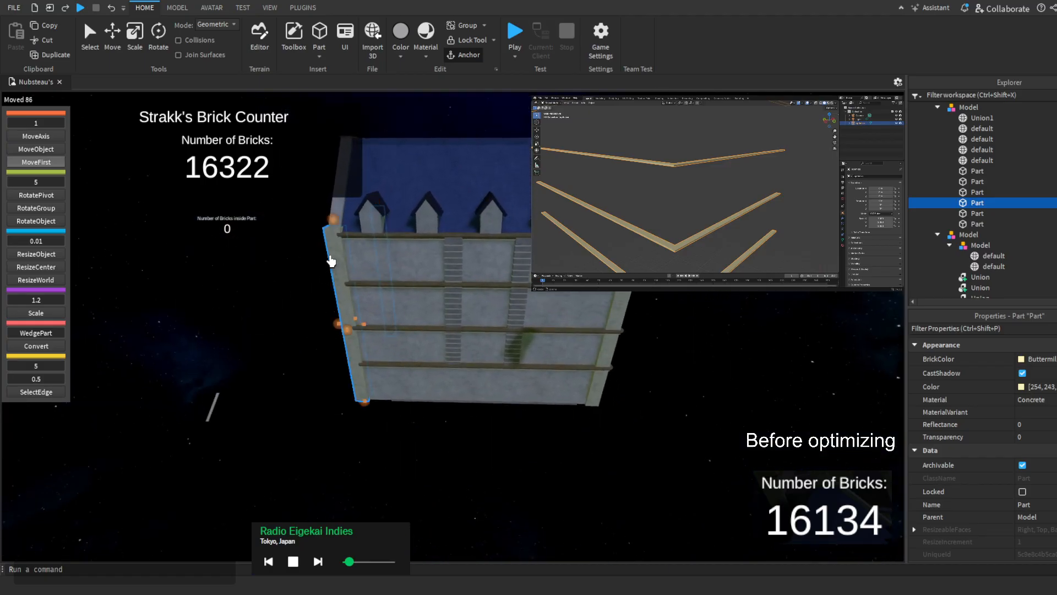
{"action": "left_click", "coordinate": [333, 261], "text": "ctrl"}
{"action": "key", "text": "d"}
{"action": "right_click_drag", "start_coordinate": [447, 323], "coordinate": [458, 344]}
{"action": "left_click", "coordinate": [463, 393]}
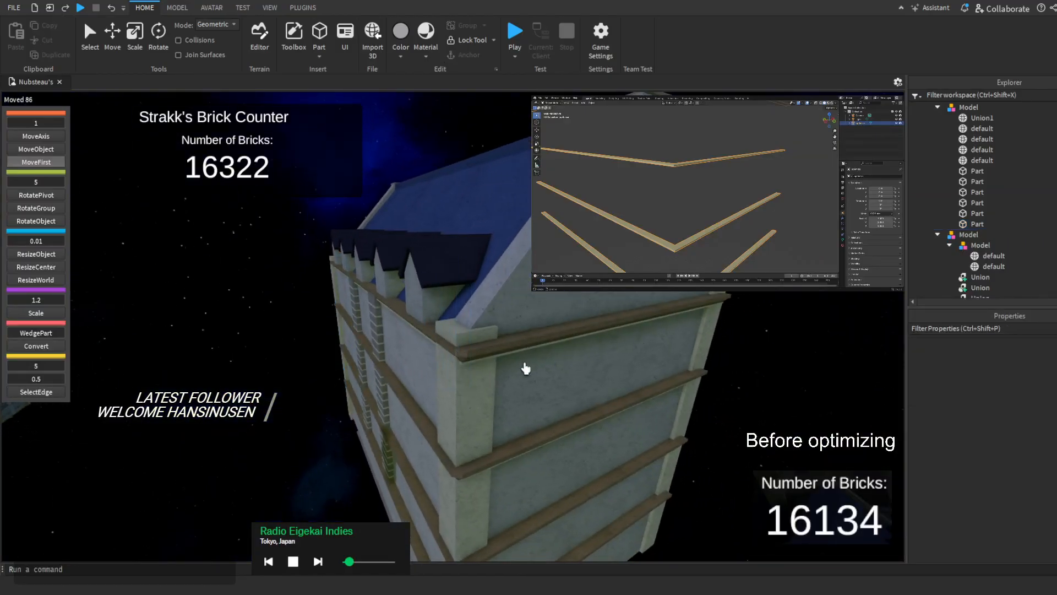
Select the four corner pillar parts of the building and combine them into a single union
{"action": "left_click", "coordinate": [977, 170]}
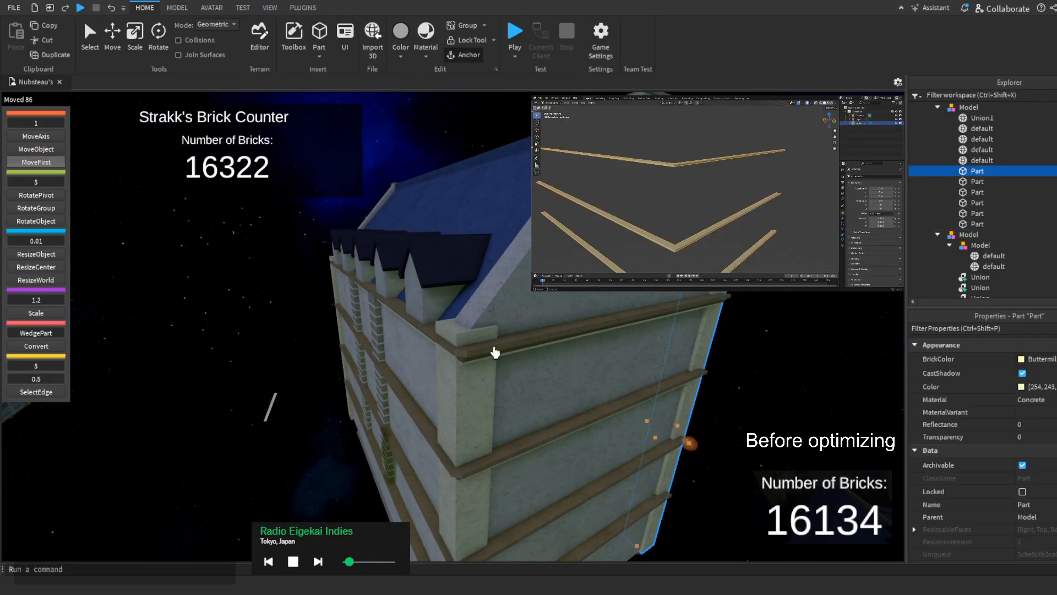
{"action": "key", "text": "w"}
{"action": "right_click_drag", "start_coordinate": [485, 376], "coordinate": [489, 371]}
{"action": "left_click", "coordinate": [671, 327], "text": "ctrl"}
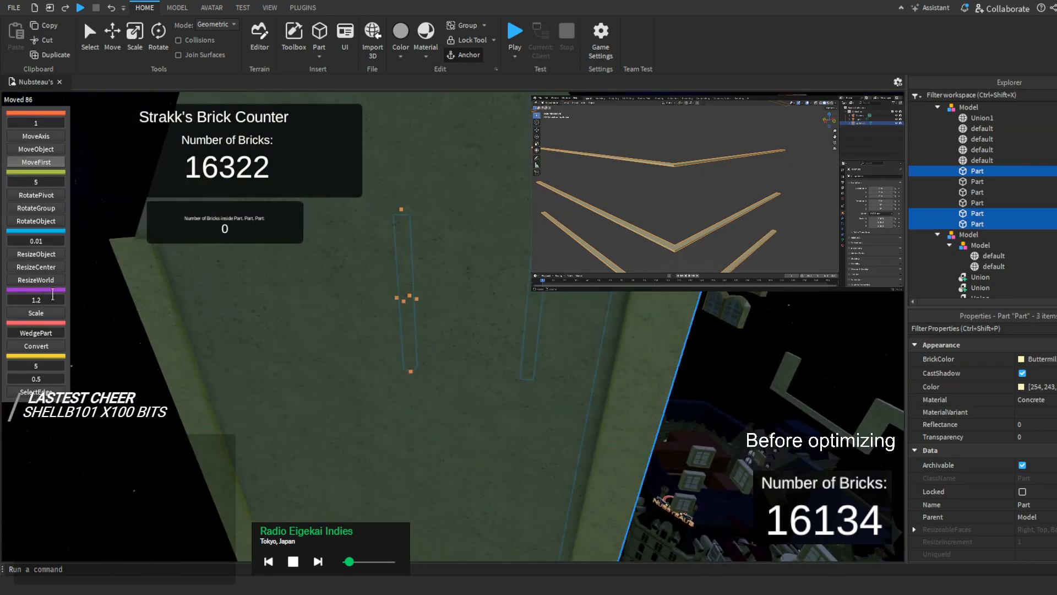
{"action": "left_click", "coordinate": [152, 271], "text": "ctrl"}
{"action": "key", "text": "s"}
{"action": "right_click_drag", "start_coordinate": [267, 342], "coordinate": [266, 341]}
{"action": "left_click", "coordinate": [177, 8]}
{"action": "left_click", "coordinate": [619, 27]}
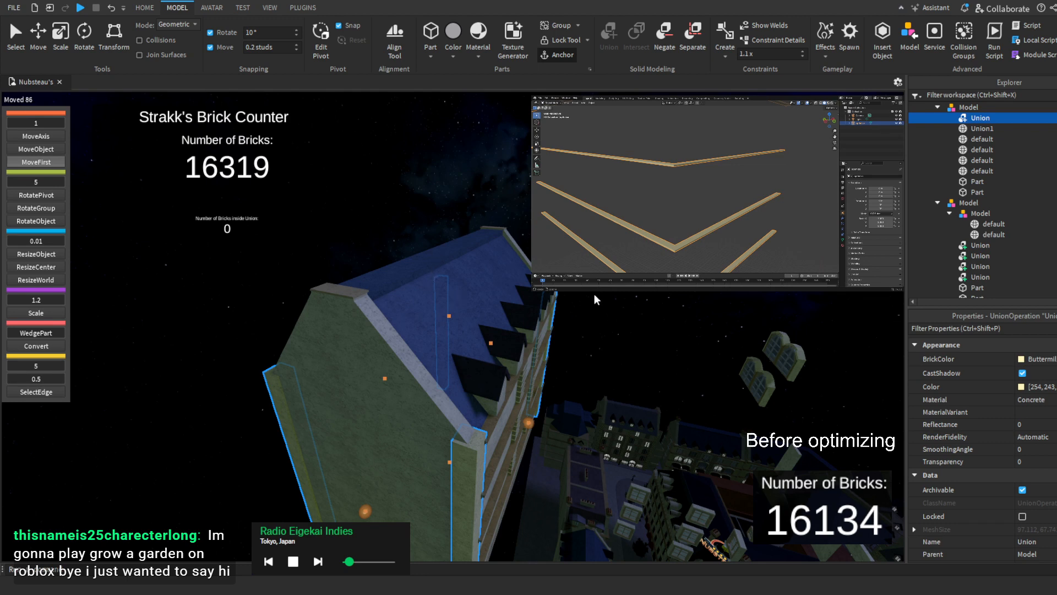
Switch to Blender, delete the old trim mesh from the scene and import the exported corner pillars
{"action": "right_click", "coordinate": [644, 156]}
{"action": "left_click", "coordinate": [636, 231]}
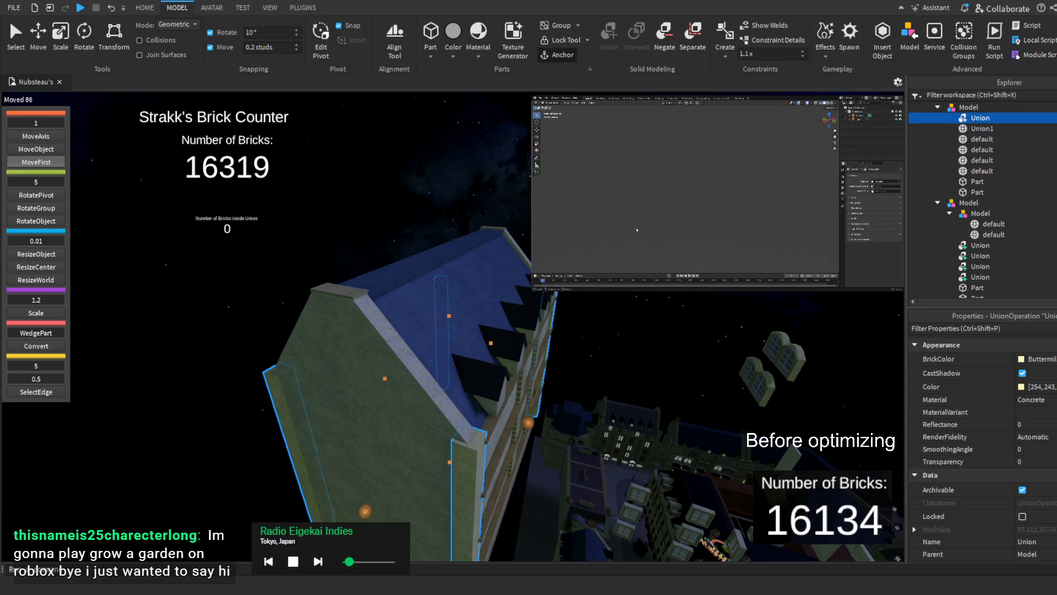
{"action": "left_click", "coordinate": [540, 98]}
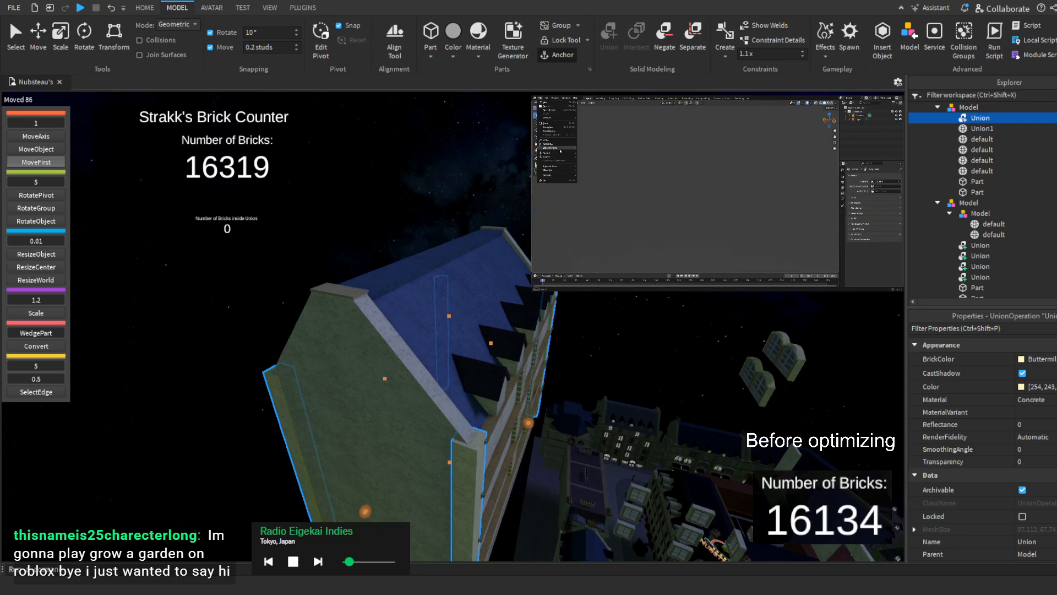
{"action": "mouse_move", "coordinate": [554, 155]}
{"action": "left_click", "coordinate": [592, 171]}
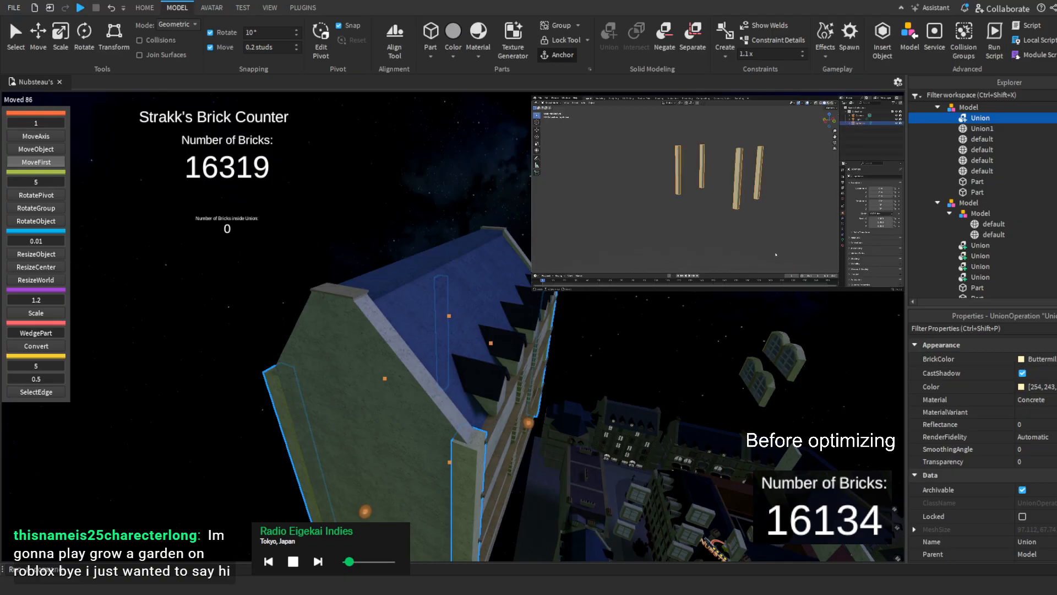
In Edit Mode, merge all pillar vertices by distance, recalculate the normals and run a mesh clean-up operation
{"action": "left_click", "coordinate": [551, 102]}
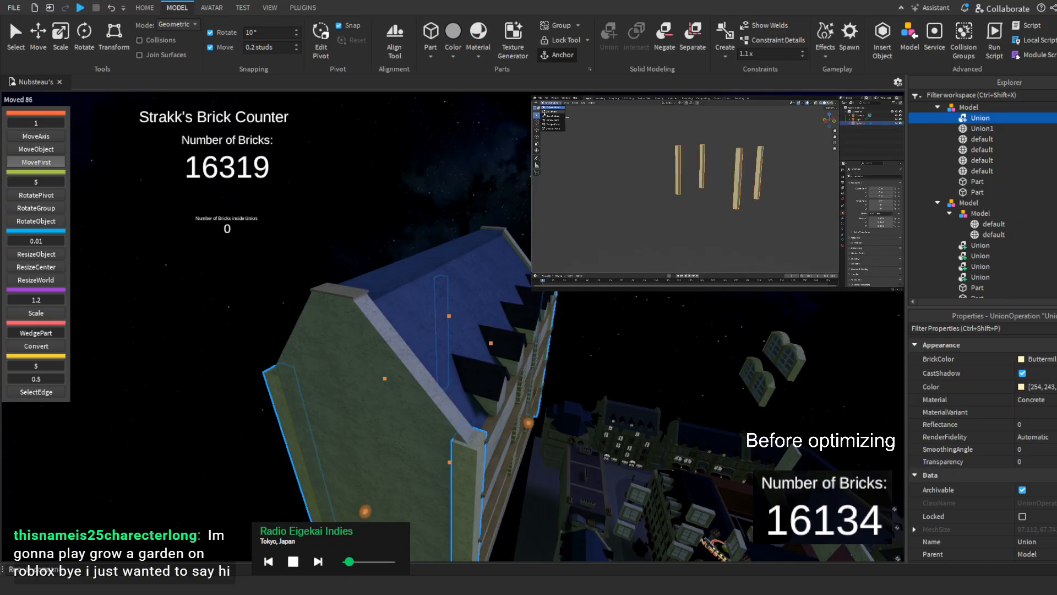
{"action": "left_click", "coordinate": [543, 112]}
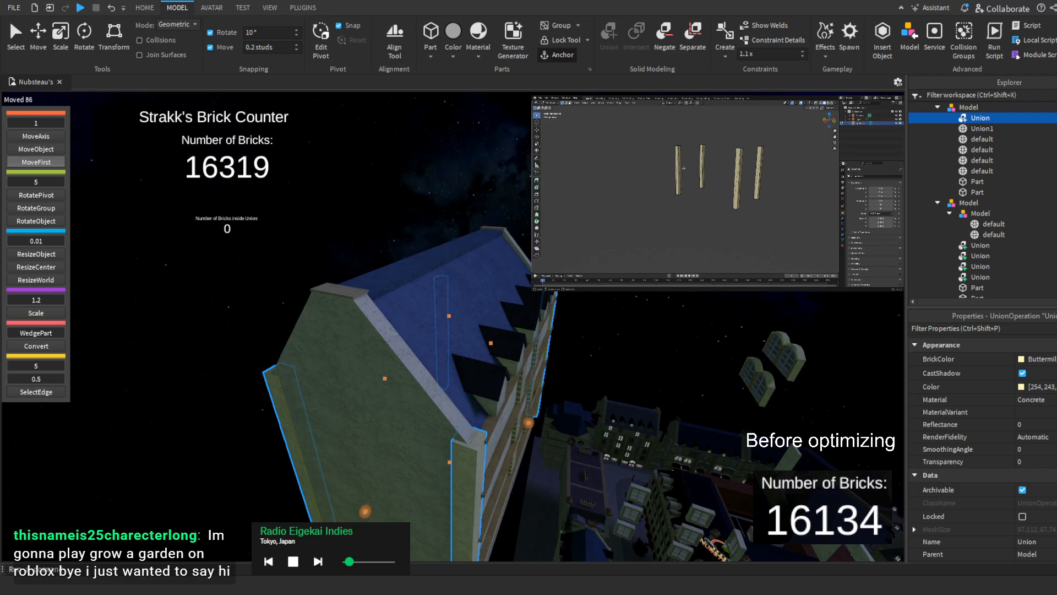
{"action": "middle_click_drag", "start_coordinate": [673, 171], "coordinate": [655, 195], "text": "shift"}
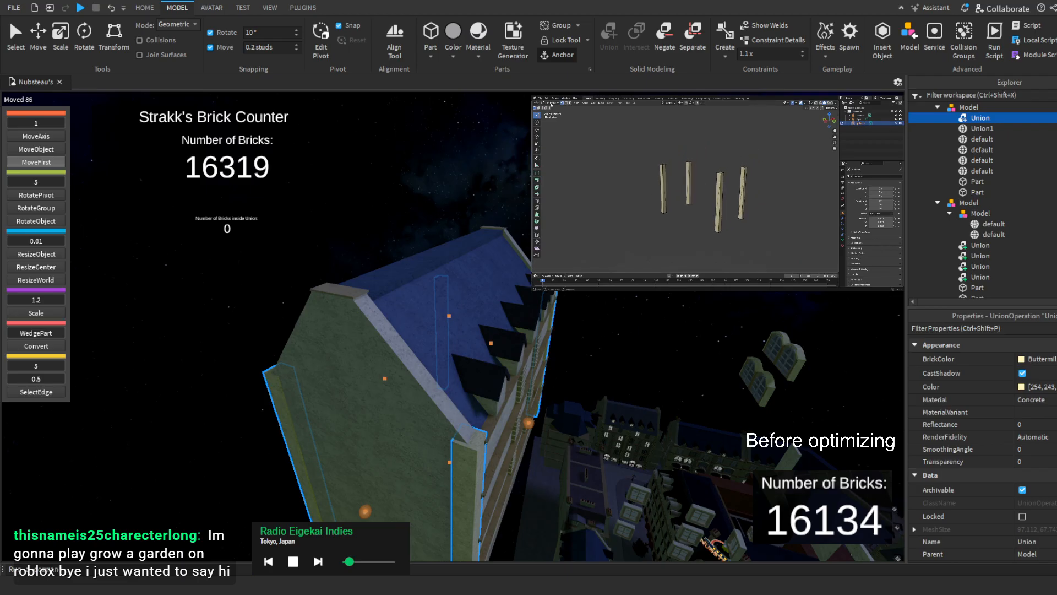
{"action": "key", "text": "a"}
{"action": "key", "text": "m"}
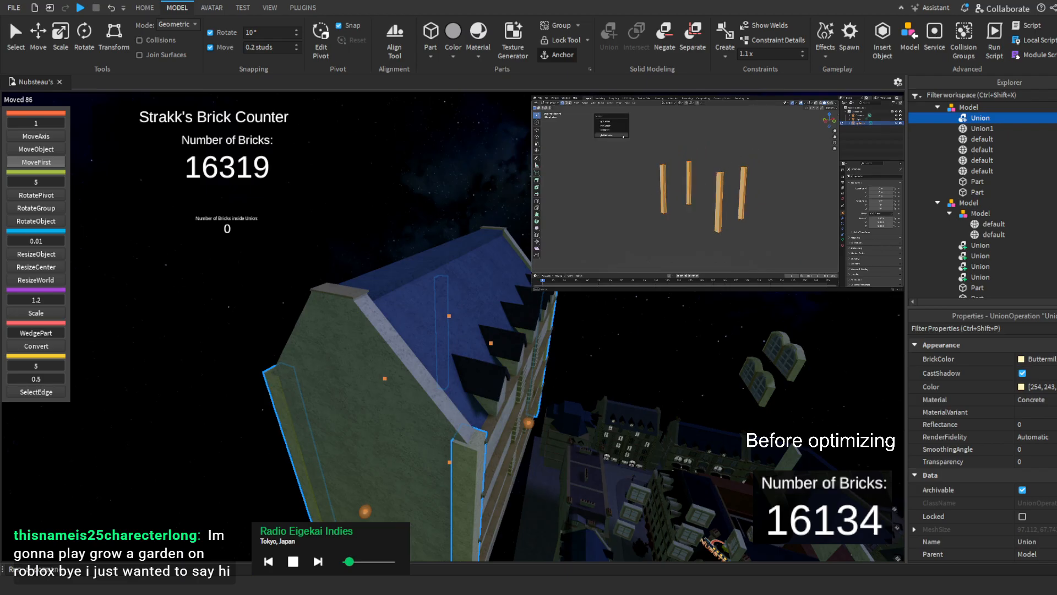
{"action": "left_click", "coordinate": [622, 134]}
{"action": "left_click", "coordinate": [604, 103]}
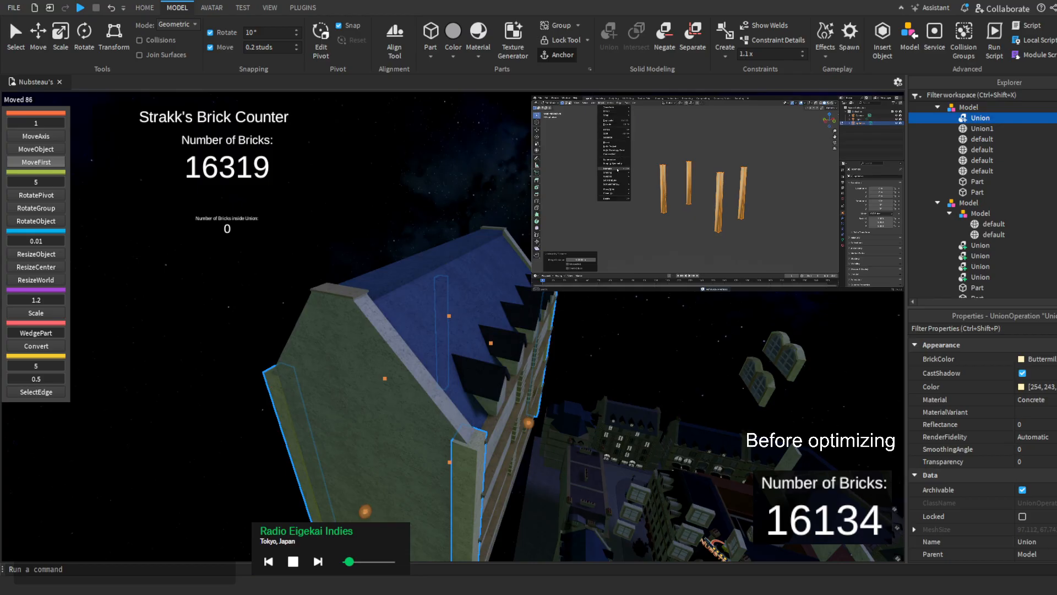
{"action": "left_click", "coordinate": [642, 172]}
{"action": "left_click", "coordinate": [603, 103]}
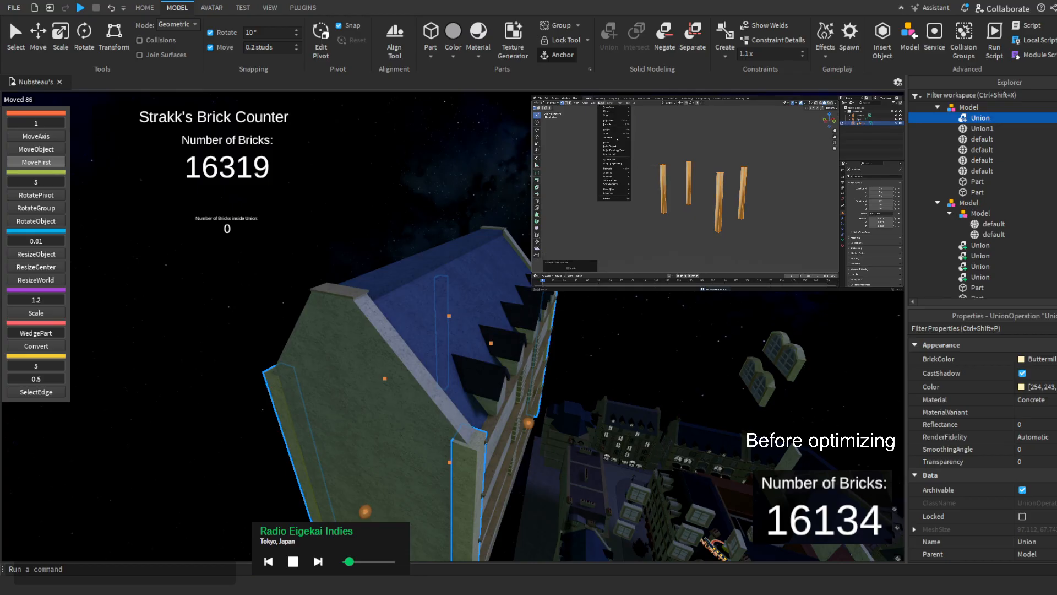
{"action": "left_click", "coordinate": [645, 217]}
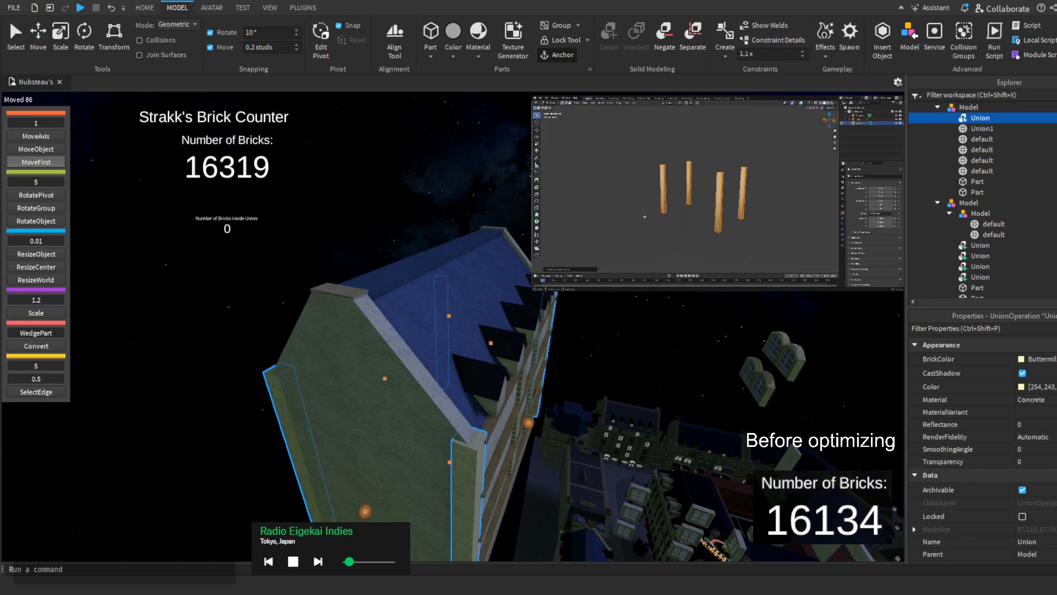
Return to Object Mode and apply flat shading to the corner pillars
{"action": "key", "text": "Tab"}
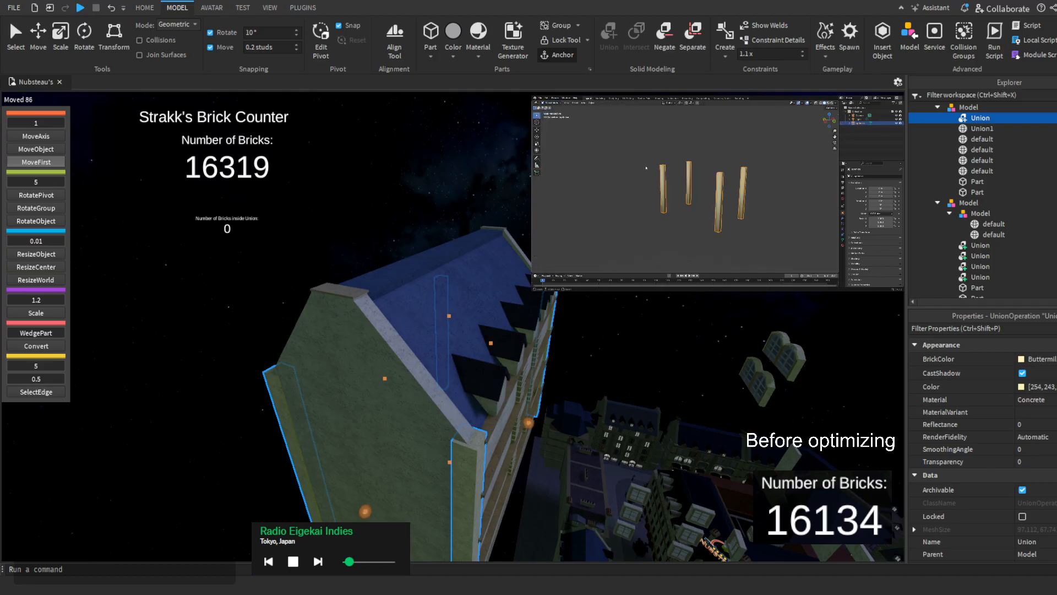
{"action": "right_click", "coordinate": [660, 175]}
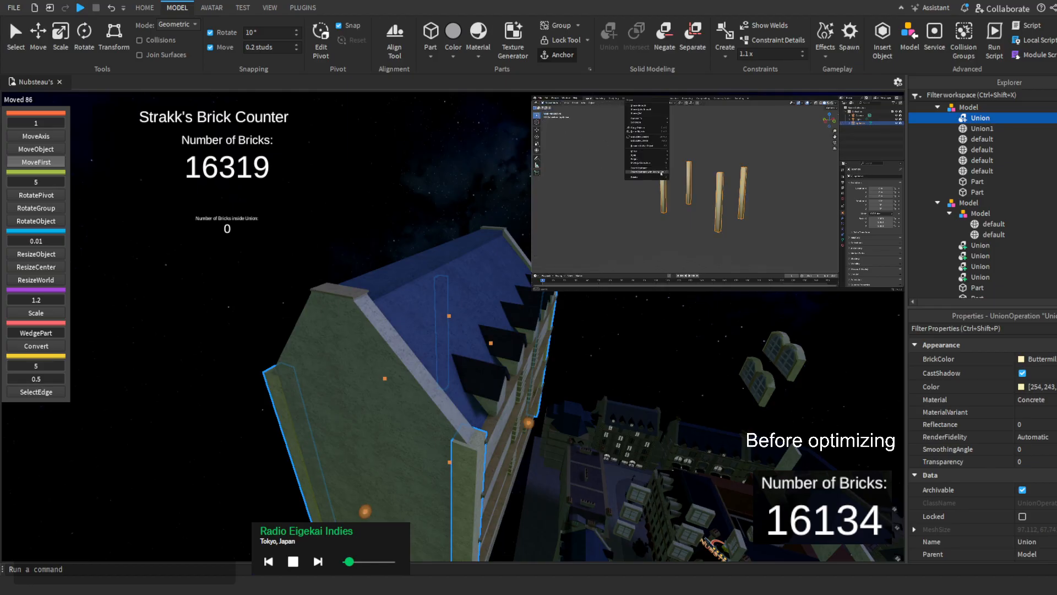
{"action": "left_click", "coordinate": [635, 115]}
{"action": "scroll", "coordinate": [599, 127], "scroll_direction": "up", "scroll_amount": 2}
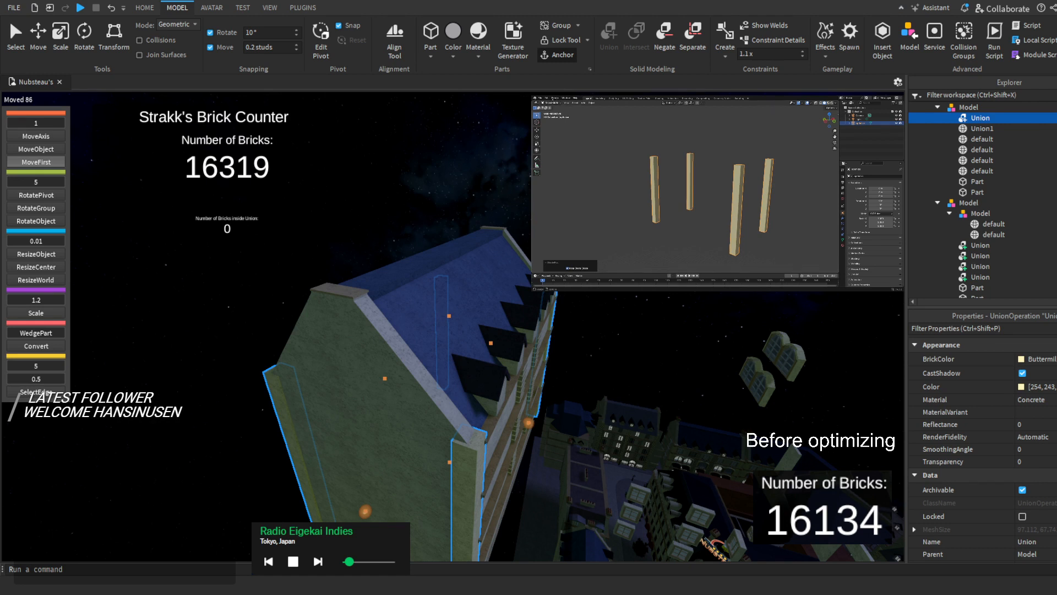
Export the cleaned-up corner pillars as a Wavefront OBJ file
{"action": "left_click", "coordinate": [549, 103]}
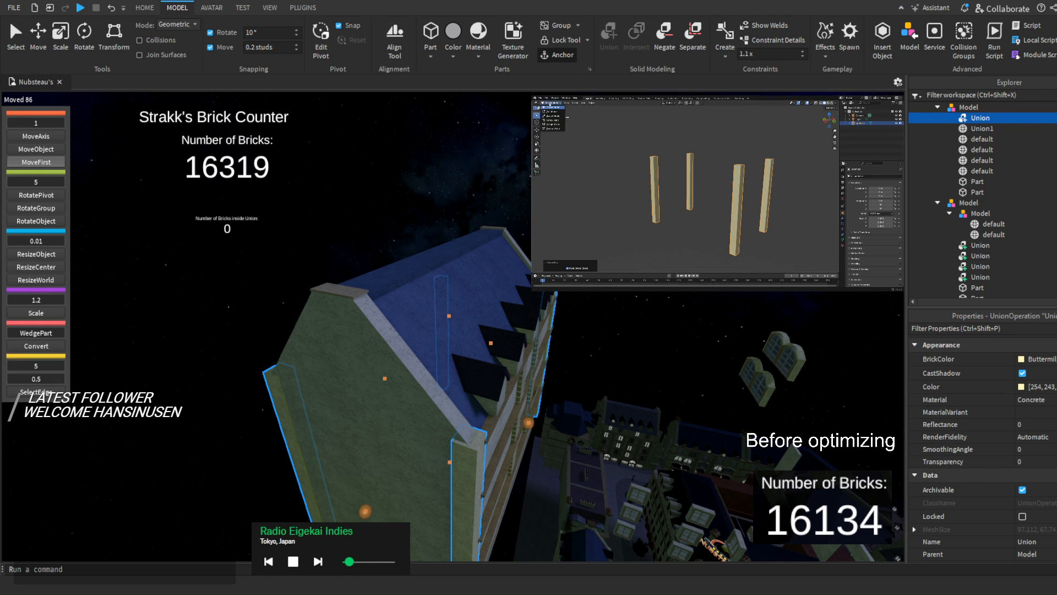
{"action": "left_click", "coordinate": [540, 98]}
{"action": "mouse_move", "coordinate": [559, 159]}
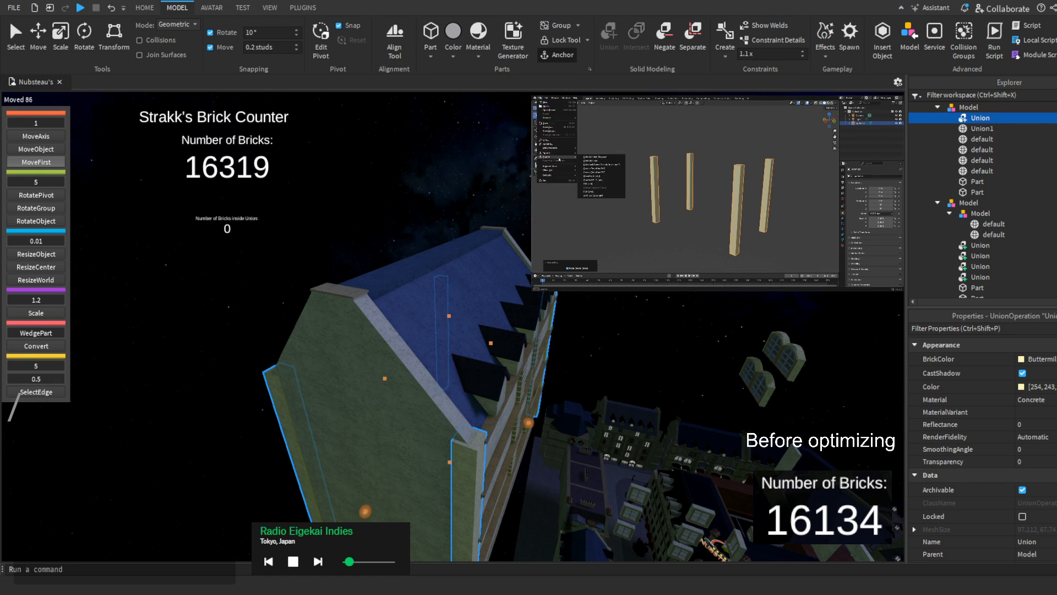
{"action": "left_click", "coordinate": [591, 176]}
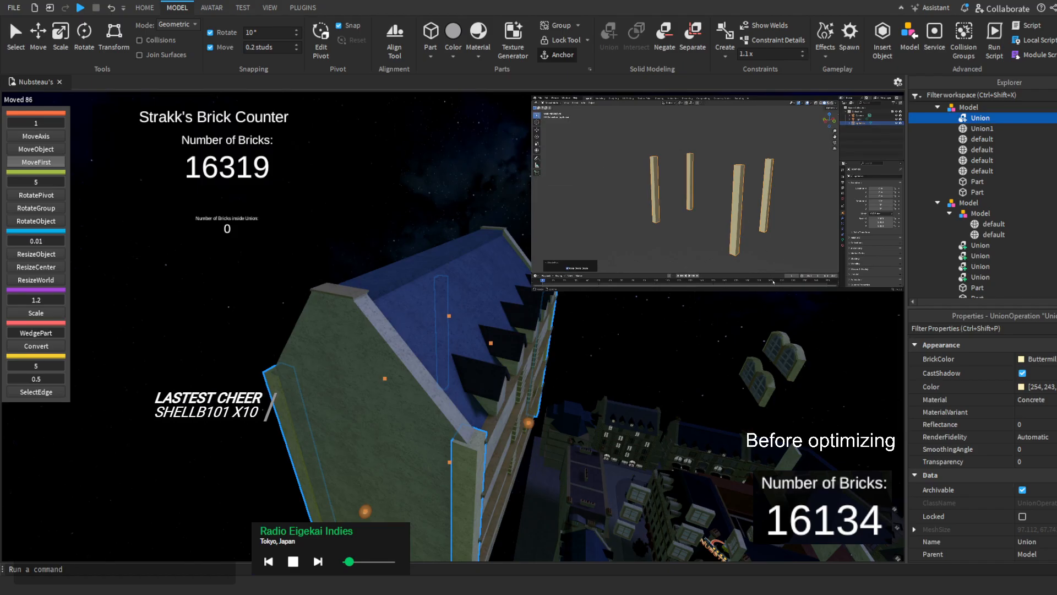
Switch back to Roblox Studio and import the exported pillar mesh as the model "optimize"
{"action": "right_click_drag", "start_coordinate": [594, 354], "coordinate": [594, 354]}
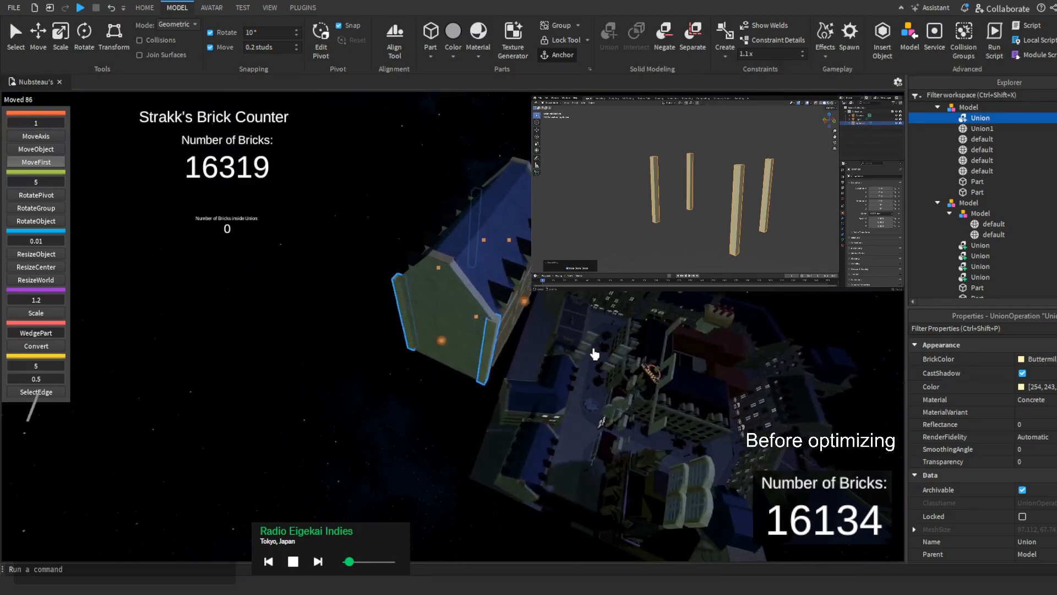
{"action": "left_click", "coordinate": [145, 8]}
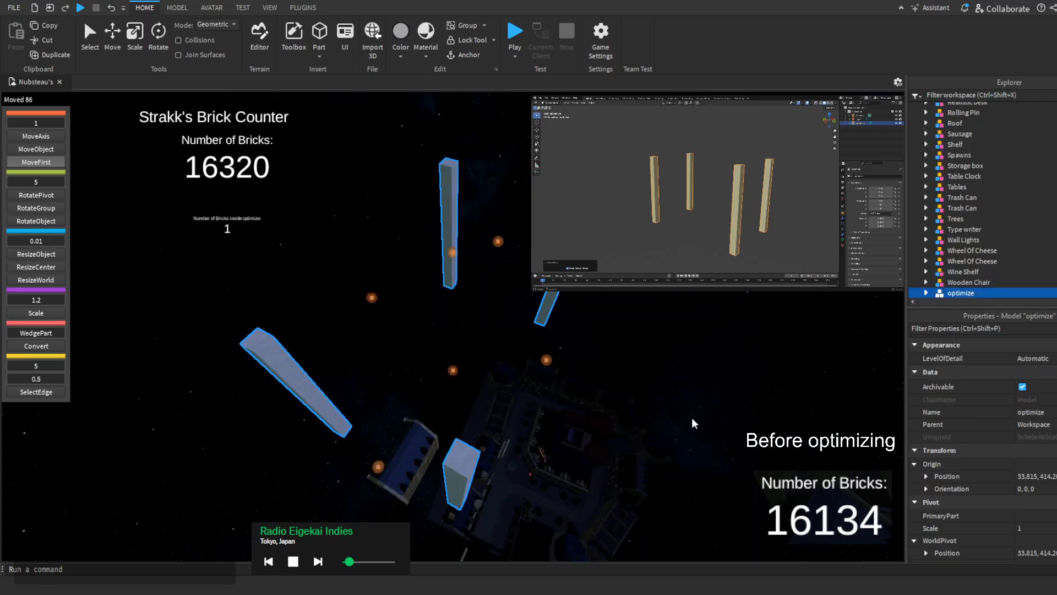
{"action": "right_click_drag", "start_coordinate": [659, 307], "coordinate": [659, 307]}
{"action": "scroll", "coordinate": [957, 262], "scroll_direction": "down", "scroll_amount": 2}
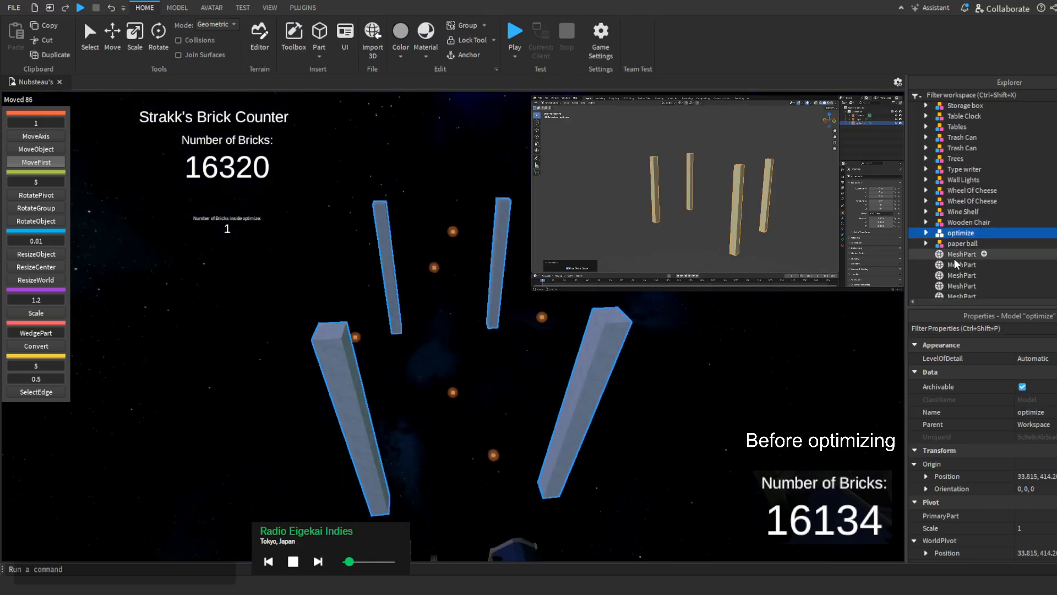
Clear the TextureID of the default mesh inside the optimize model
{"action": "left_click", "coordinate": [926, 233]}
{"action": "left_click", "coordinate": [957, 244]}
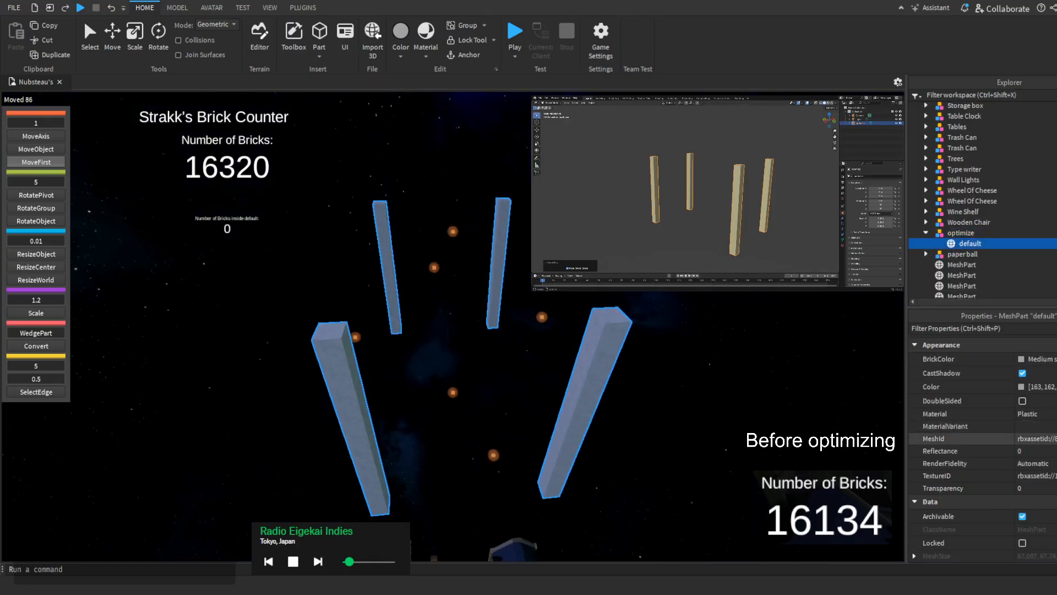
{"action": "left_click", "coordinate": [958, 476]}
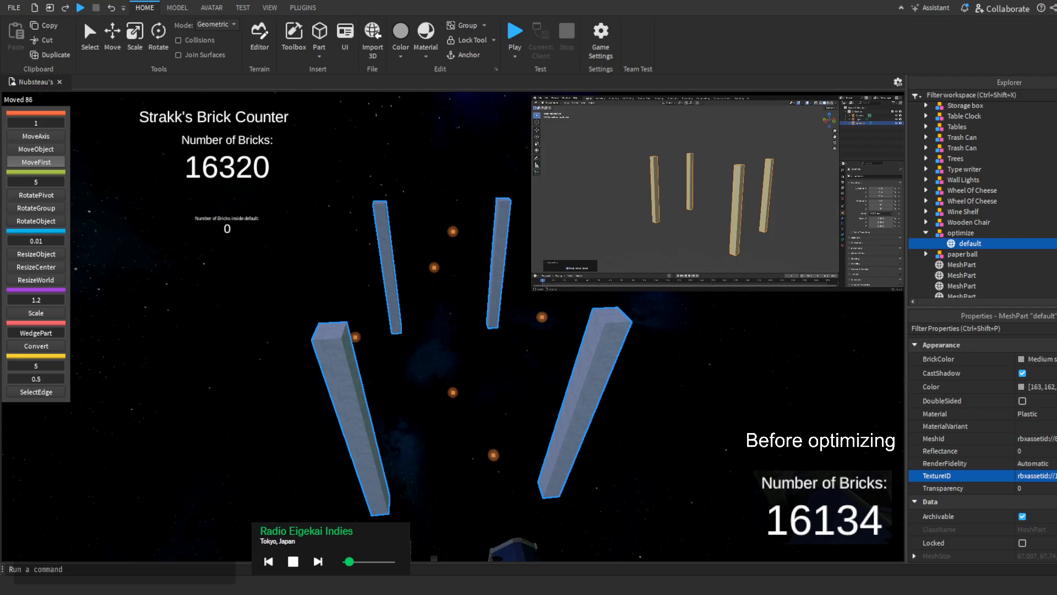
{"action": "right_click_drag", "start_coordinate": [567, 298], "coordinate": [488, 432]}
{"action": "key", "text": "w"}
{"action": "key", "text": "w"}
{"action": "key", "text": "w"}
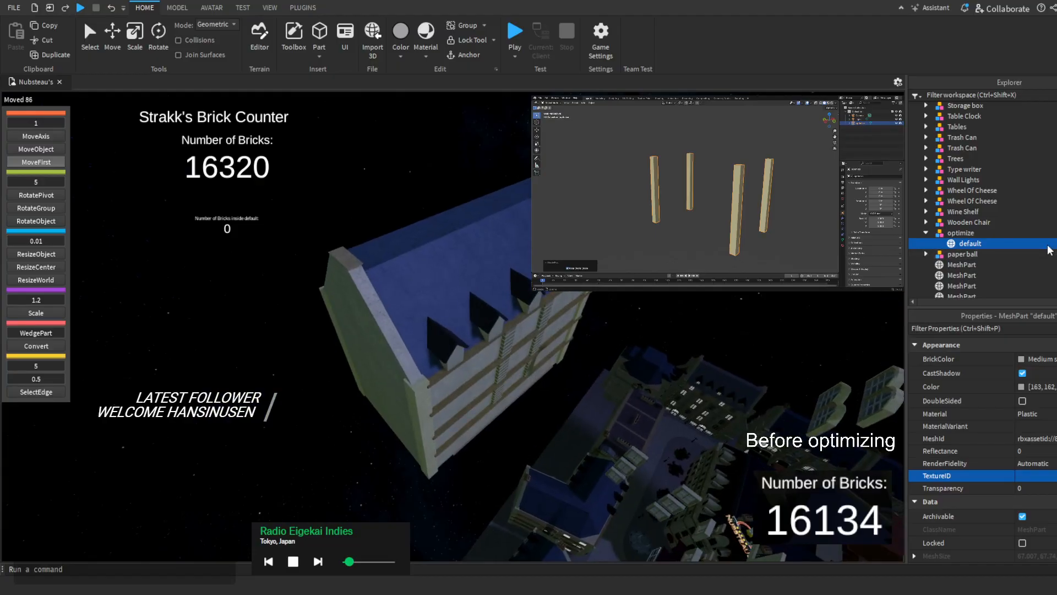
Cut the imported pillar mesh, group the building's pillar union into a model and paste the mesh into that group
{"action": "left_click", "coordinate": [968, 234]}
{"action": "key", "text": "ctrl+x"}
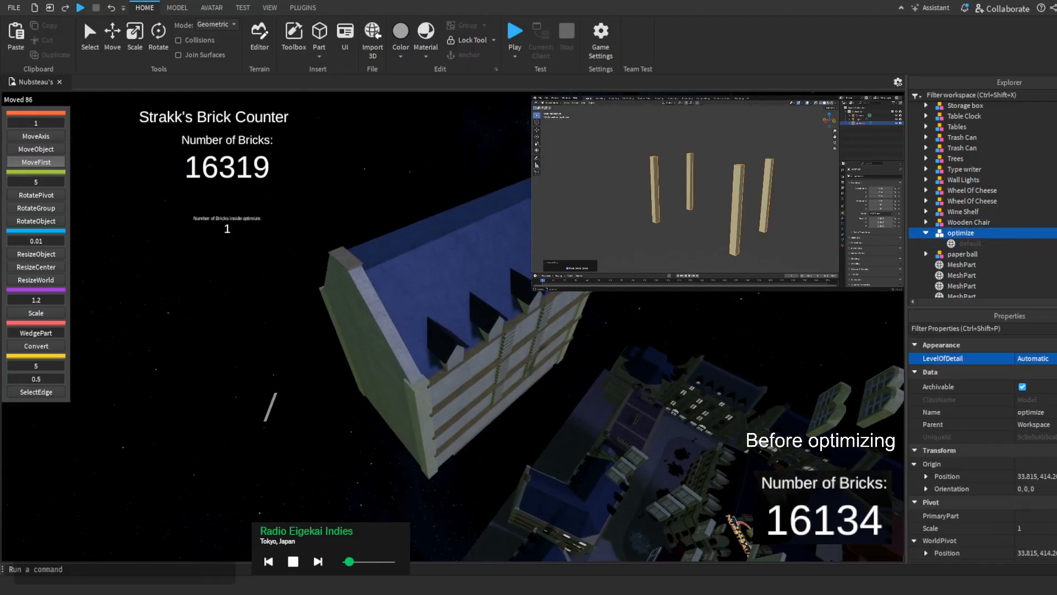
{"action": "left_click", "coordinate": [424, 412]}
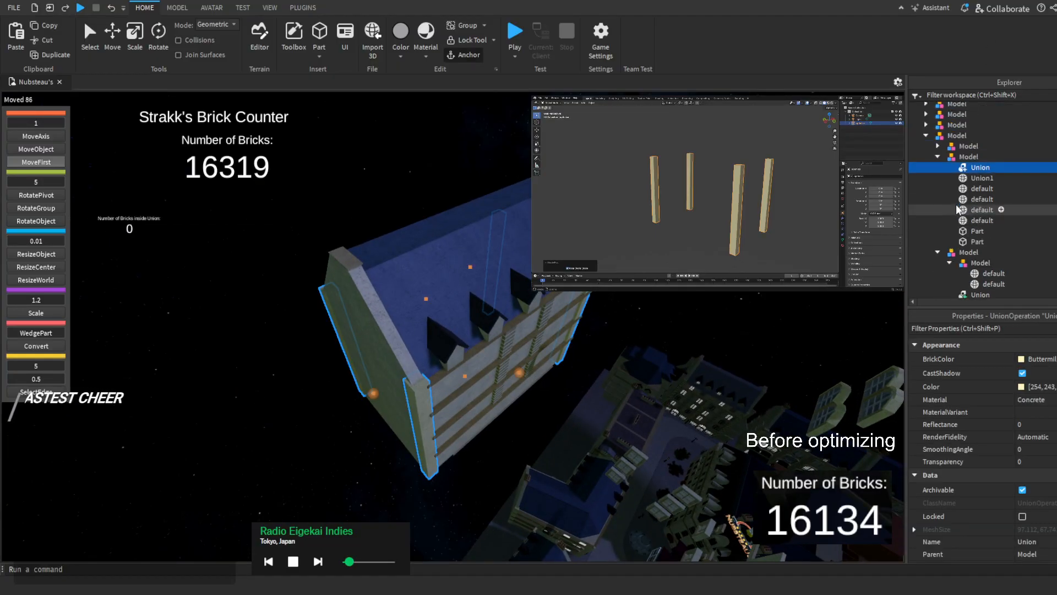
{"action": "left_click", "coordinate": [178, 7]}
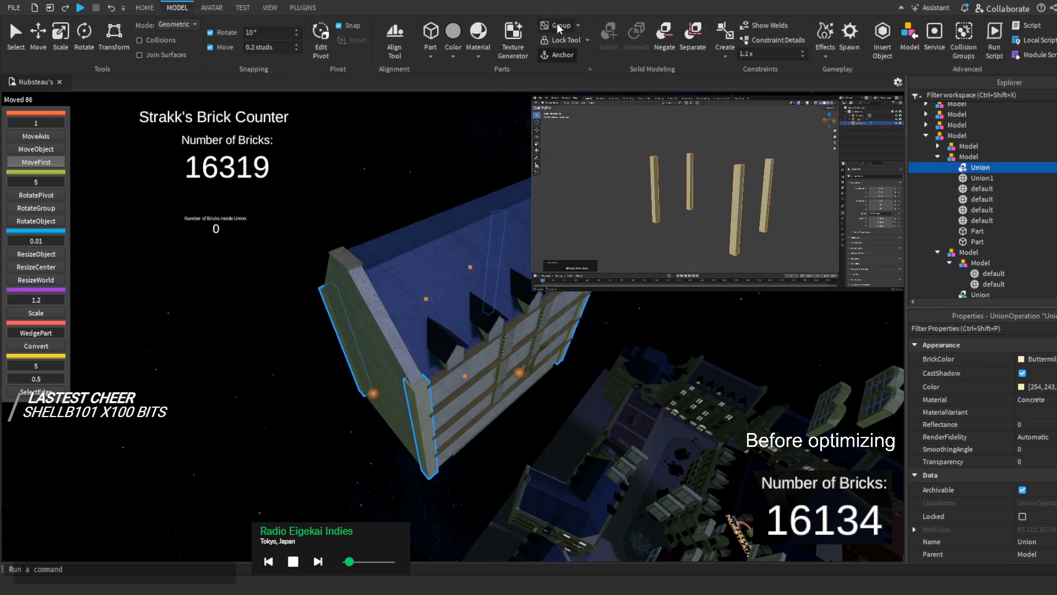
{"action": "left_click", "coordinate": [558, 27]}
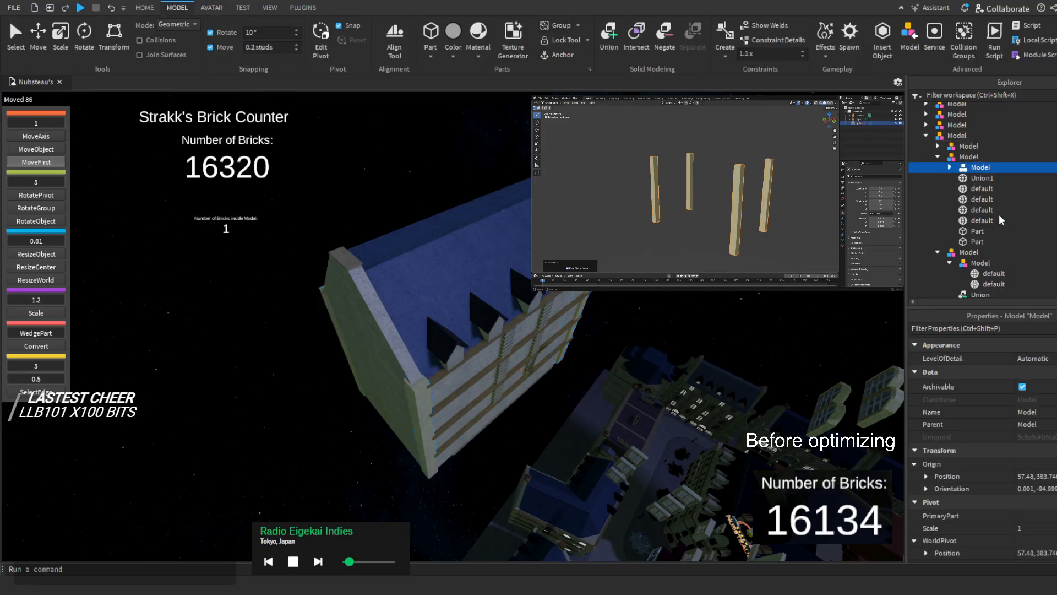
{"action": "key", "text": "ctrl+shift+v"}
{"action": "key", "text": "f"}
Copy the pillar union's CFrame position to the default mesh in the same group
{"action": "left_click", "coordinate": [976, 180]}
{"action": "scroll", "coordinate": [1049, 472], "scroll_direction": "down", "scroll_amount": 5}
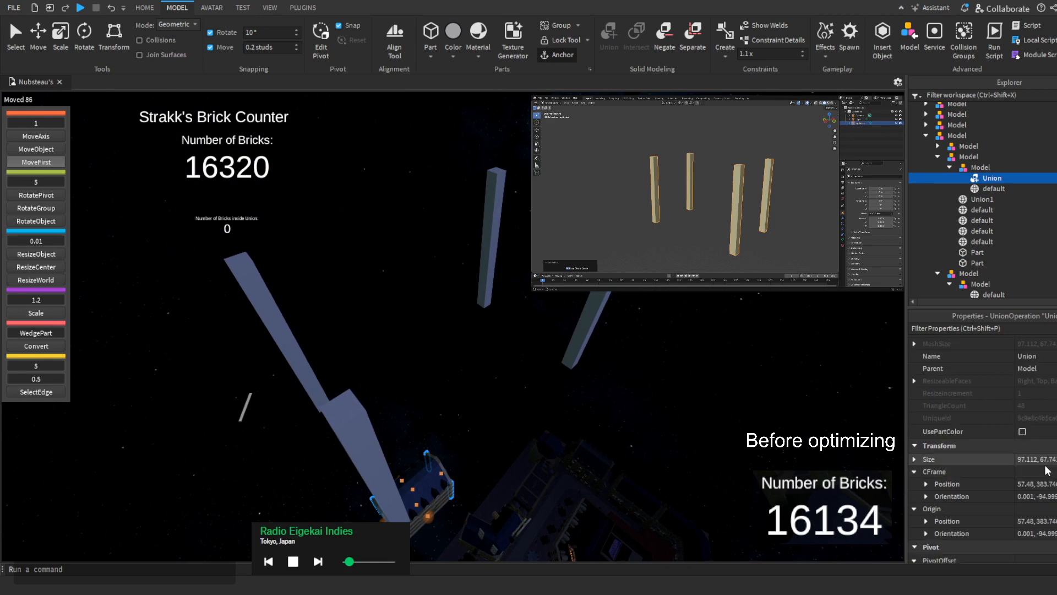
{"action": "left_click", "coordinate": [1045, 484]}
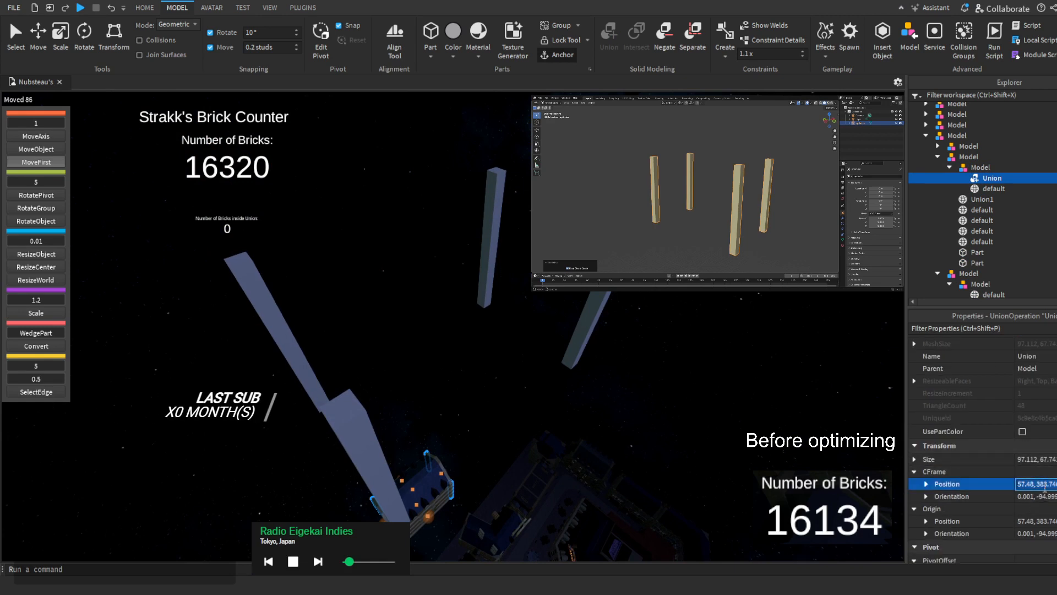
{"action": "left_click", "coordinate": [985, 188]}
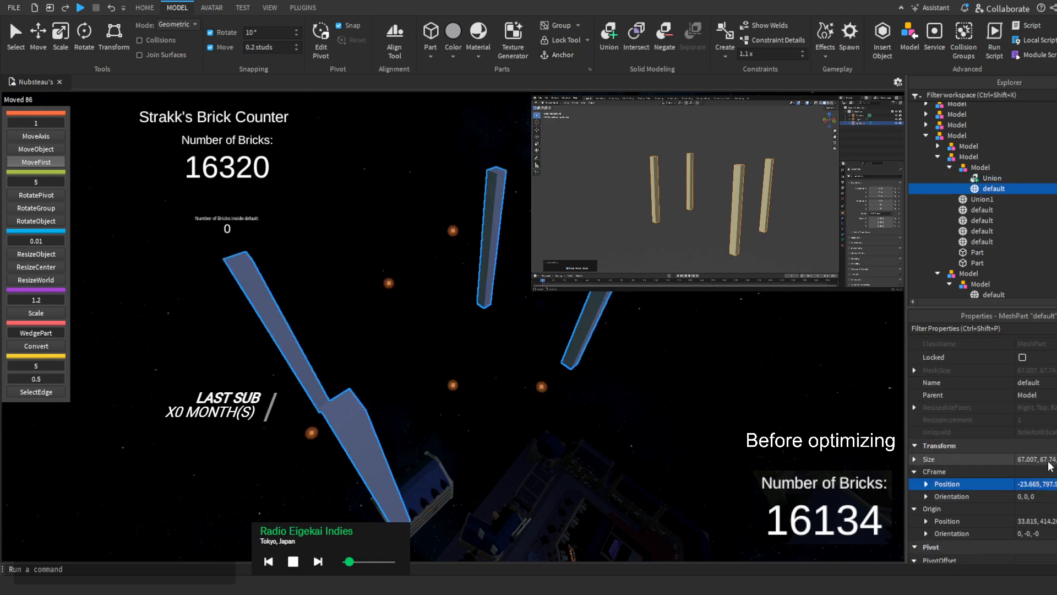
{"action": "left_click", "coordinate": [1025, 487]}
{"action": "key", "text": "ctrl+v"}
{"action": "key", "text": "Return"}
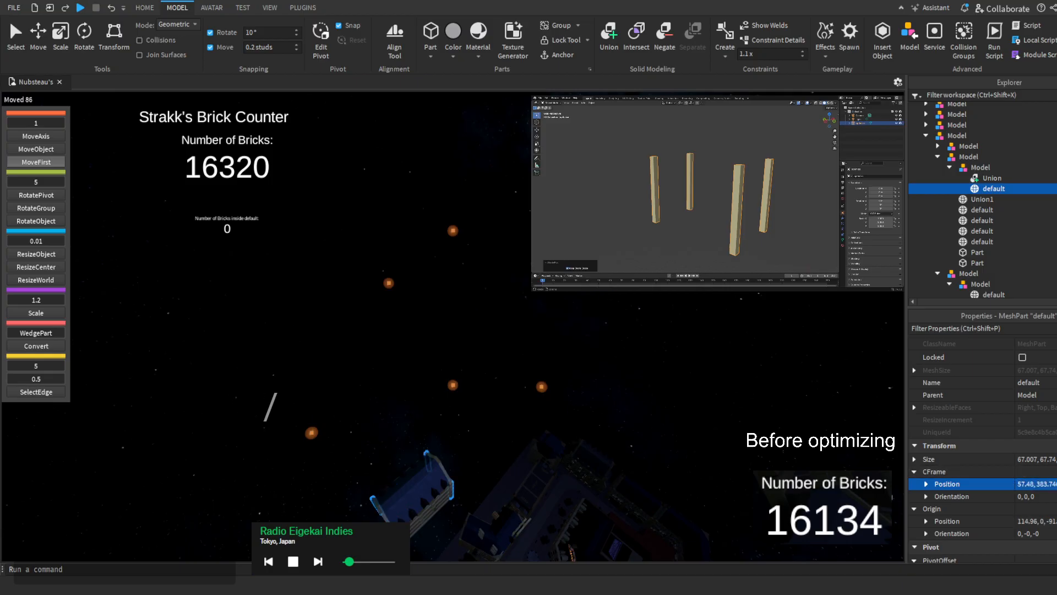
{"action": "right_click_drag", "start_coordinate": [592, 388], "coordinate": [592, 388]}
Copy the pillar union's CFrame orientation to the default mesh and set the mesh's material to match the union's Concrete
{"action": "left_click", "coordinate": [989, 178]}
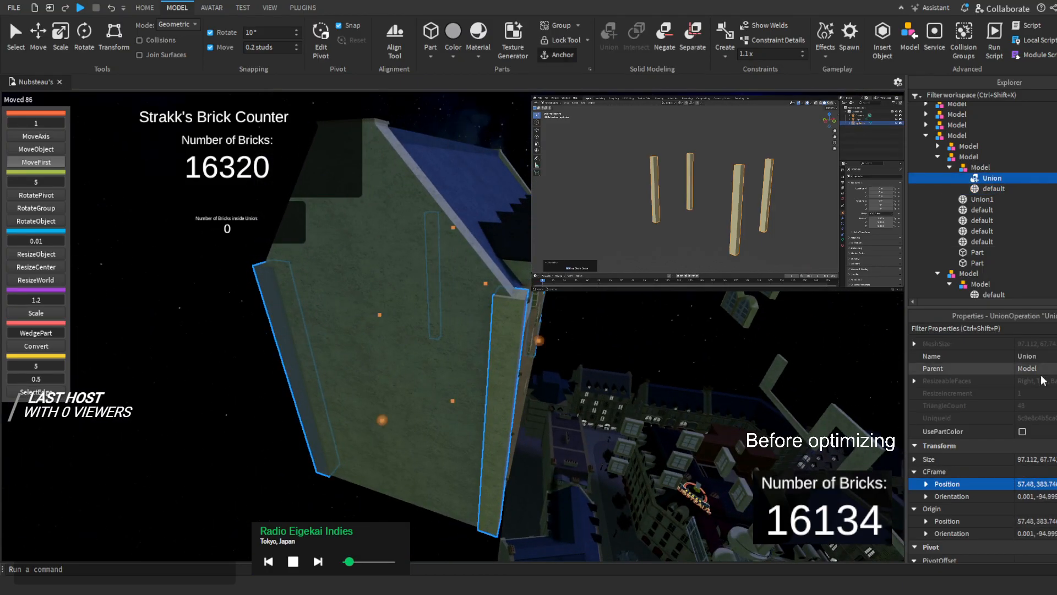
{"action": "left_click", "coordinate": [991, 188]}
{"action": "key", "text": "ctrl+v"}
{"action": "left_click", "coordinate": [1021, 414]}
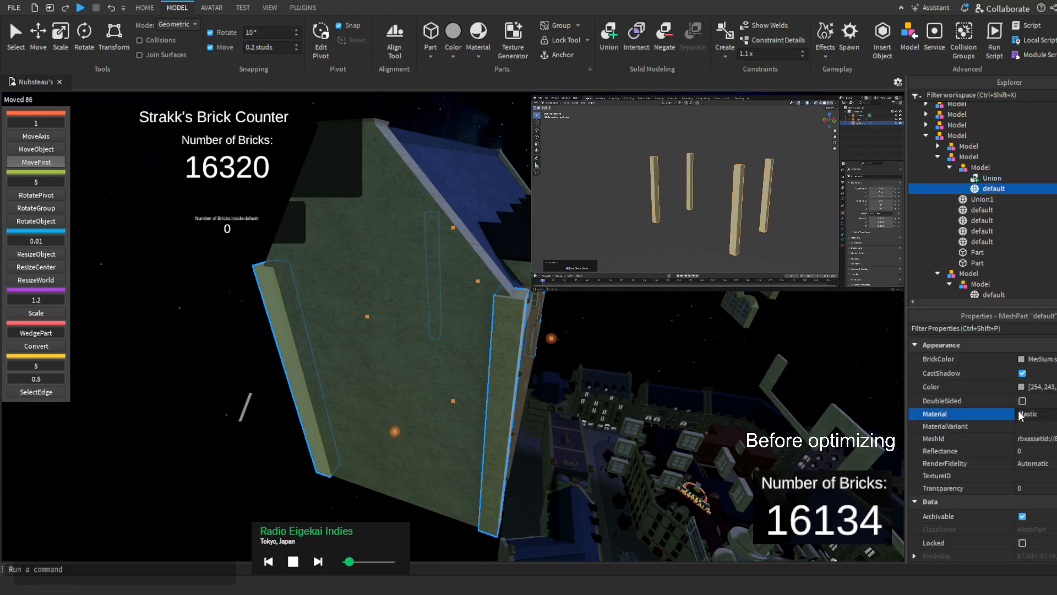
{"action": "left_click", "coordinate": [1029, 495]}
Delete the original pillar union from the group, leaving the aligned default mesh in its place
{"action": "left_click", "coordinate": [976, 178]}
{"action": "right_click_drag", "start_coordinate": [716, 352], "coordinate": [671, 330]}
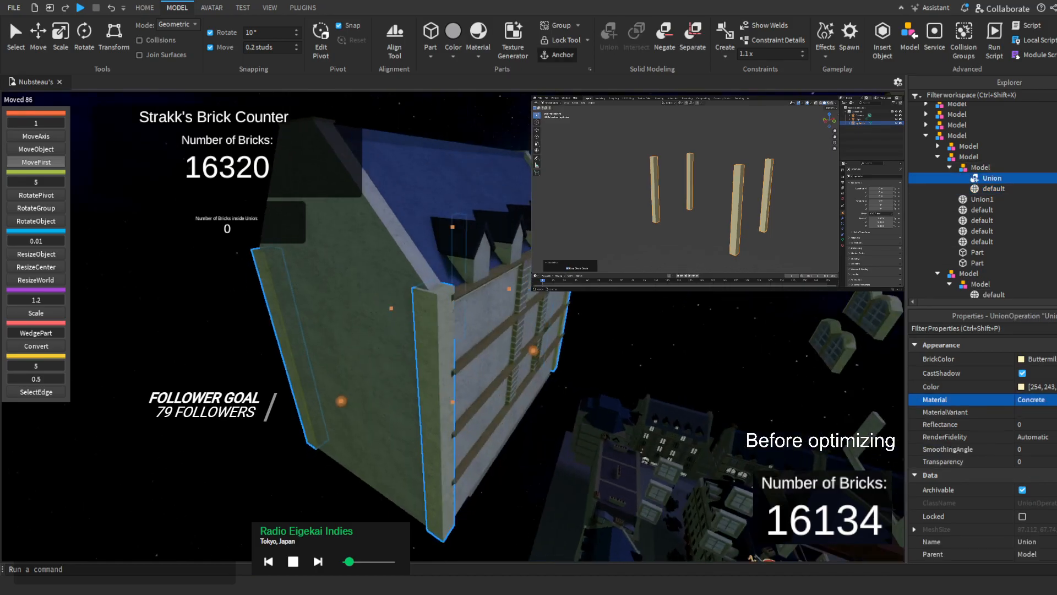
{"action": "key", "text": "Delete"}
Examine the building's facade, roof, corner pillars and chimney from several angles and distances
{"action": "key", "text": "d"}
{"action": "right_click_drag", "start_coordinate": [496, 353], "coordinate": [441, 357]}
{"action": "key", "text": "w"}
{"action": "key", "text": "s"}
{"action": "key", "text": "a"}
{"action": "key", "text": "w"}
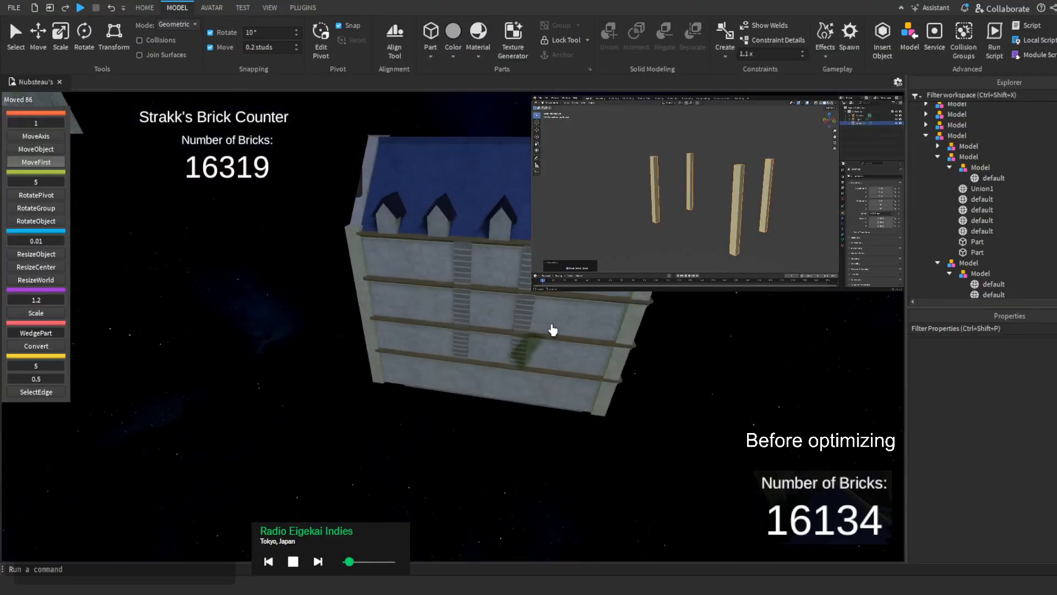
{"action": "right_click_drag", "start_coordinate": [552, 331], "coordinate": [555, 330]}
{"action": "key", "text": "s"}
{"action": "key", "text": "d"}
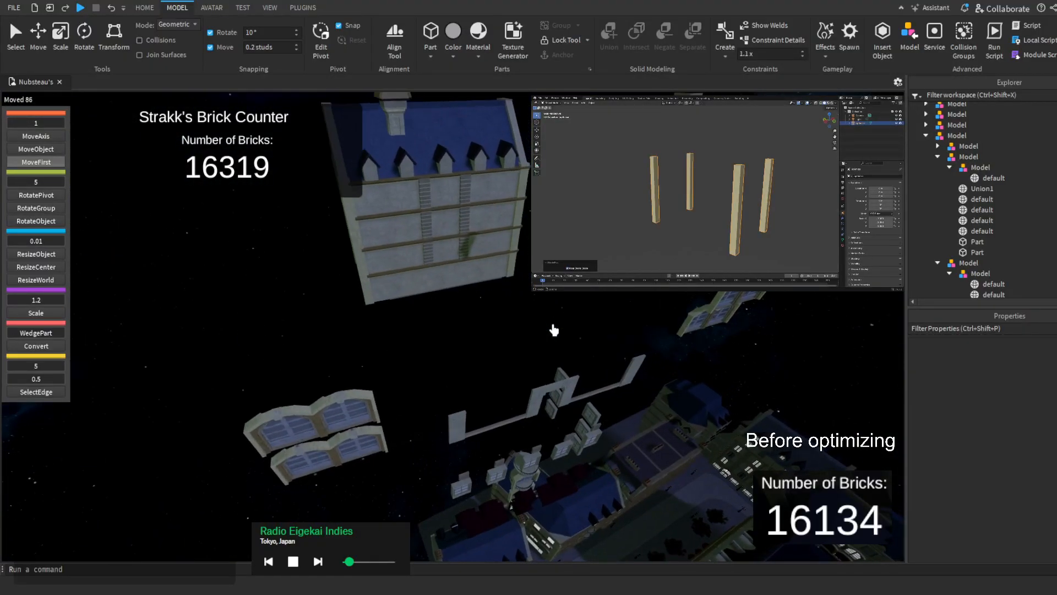
{"action": "key", "text": "w"}
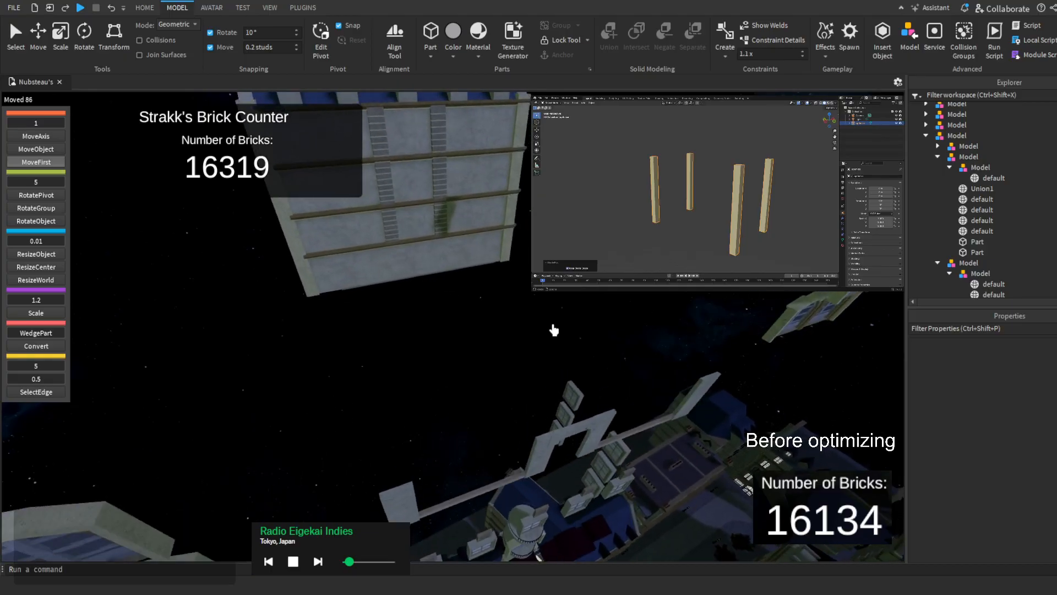
{"action": "key", "text": "d"}
{"action": "key", "text": "s"}
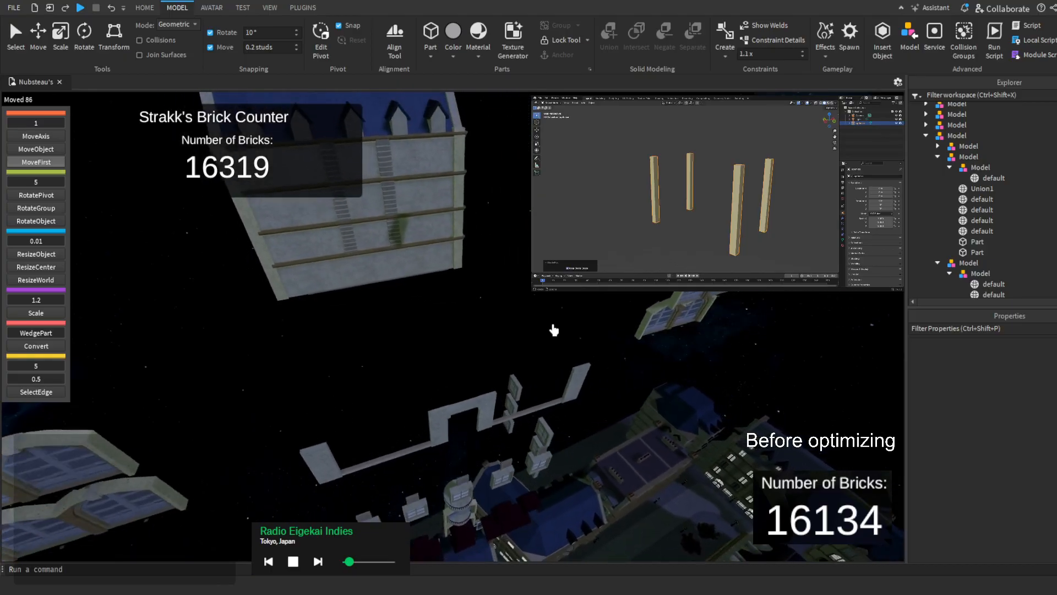
{"action": "key", "text": "s"}
{"action": "key", "text": "e"}
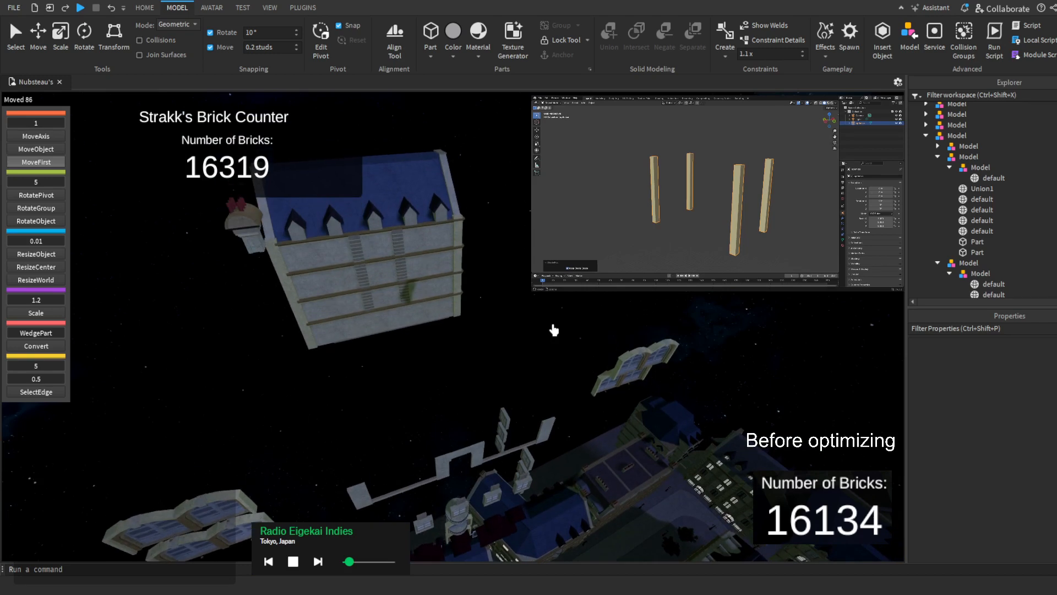
{"action": "key", "text": "a"}
{"action": "key", "text": "w"}
{"action": "right_click_drag", "start_coordinate": [467, 368], "coordinate": [453, 352]}
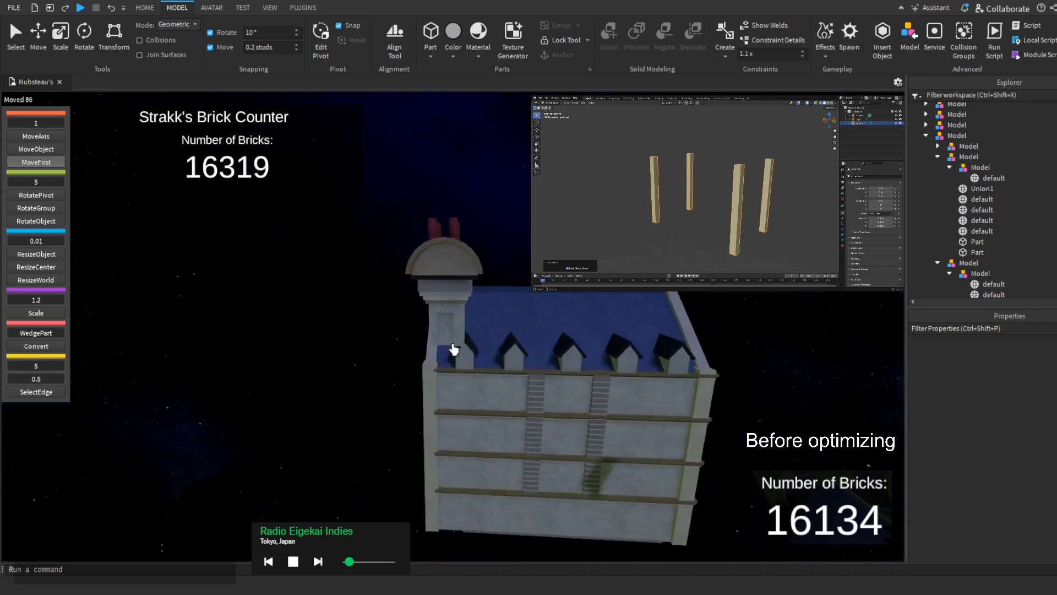
{"action": "key", "text": "w"}
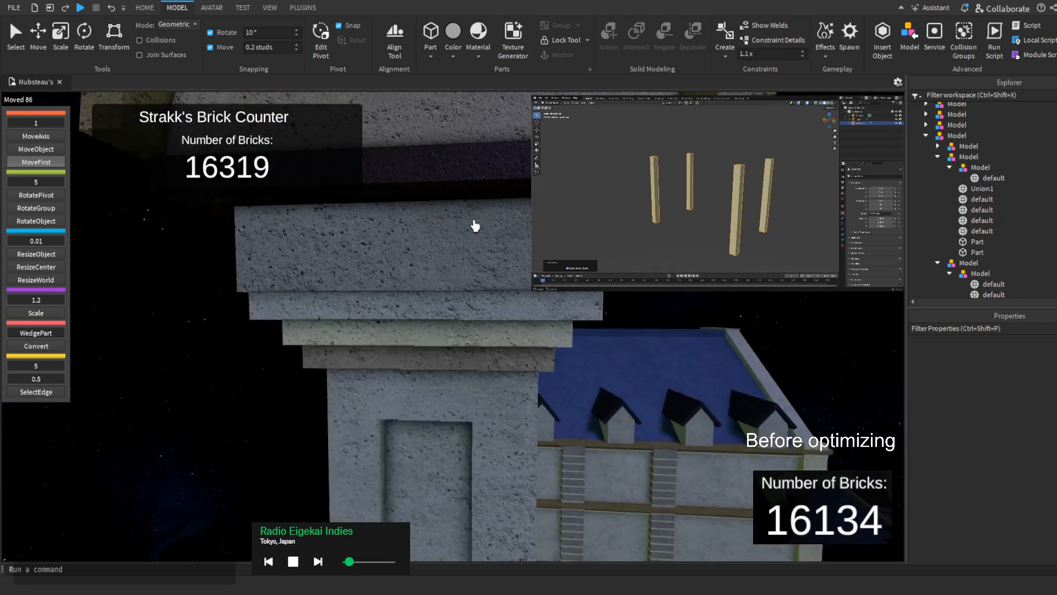
{"action": "key", "text": "s"}
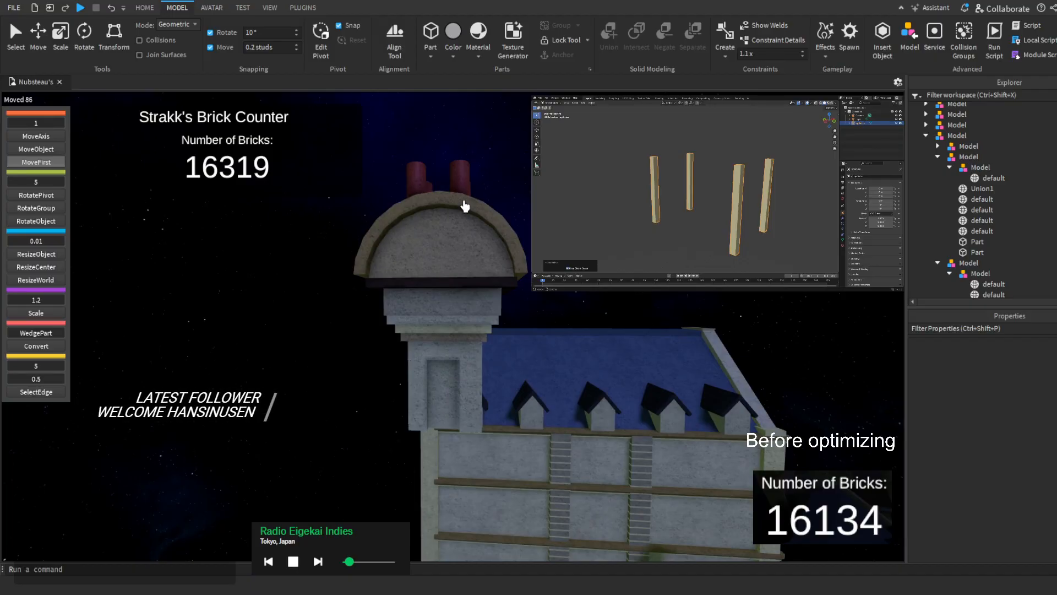
{"action": "key", "text": "w"}
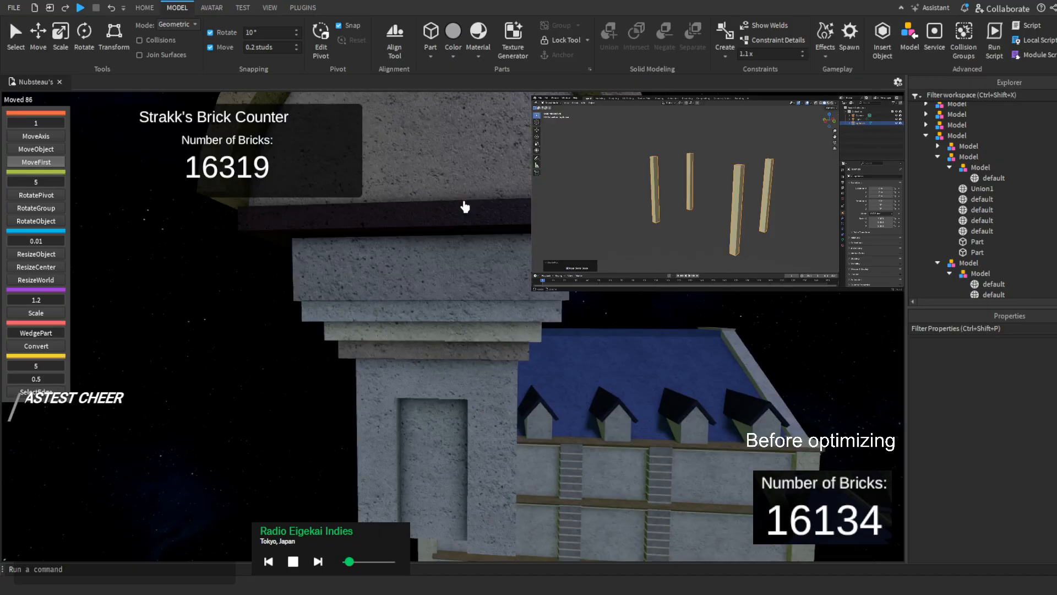
{"action": "key", "text": "s"}
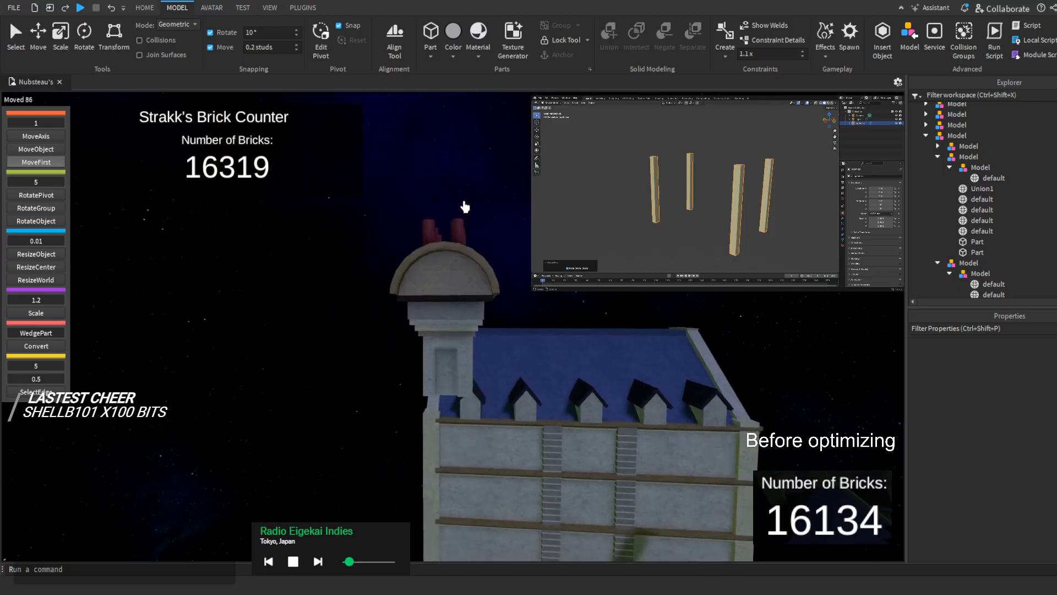
{"action": "scroll", "coordinate": [484, 206], "scroll_direction": "down", "scroll_amount": 3}
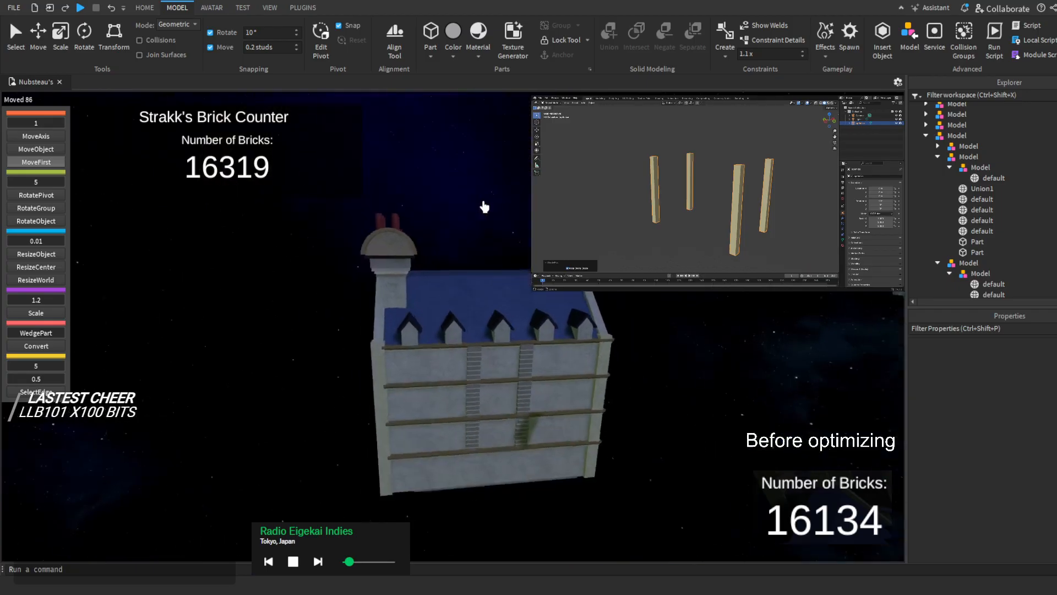
{"action": "scroll", "coordinate": [465, 289], "scroll_direction": "up", "scroll_amount": 5}
{"action": "scroll", "coordinate": [466, 314], "scroll_direction": "down", "scroll_amount": 6}
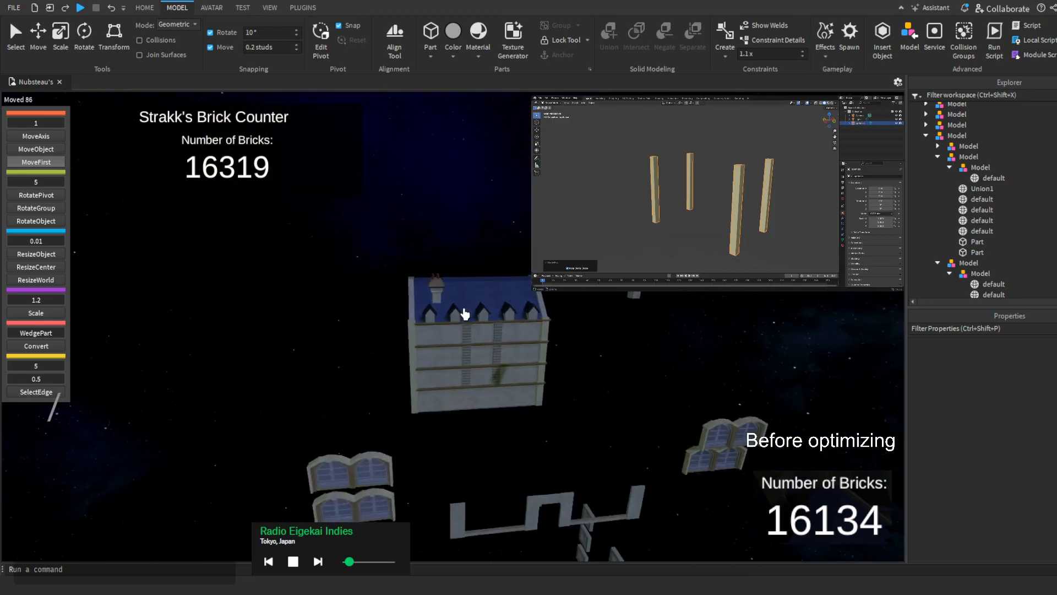
{"action": "scroll", "coordinate": [464, 314], "scroll_direction": "up", "scroll_amount": 4}
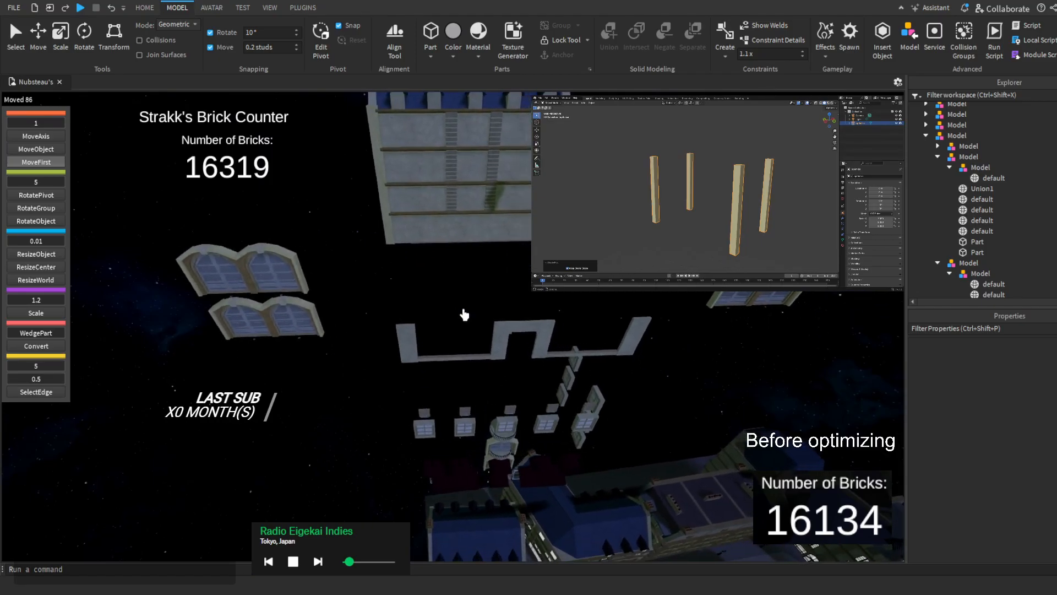
Select the concrete union above the arched opening in the detached wall and try to shift it with the MoveFirst handle
{"action": "key", "text": "d"}
{"action": "key", "text": "w"}
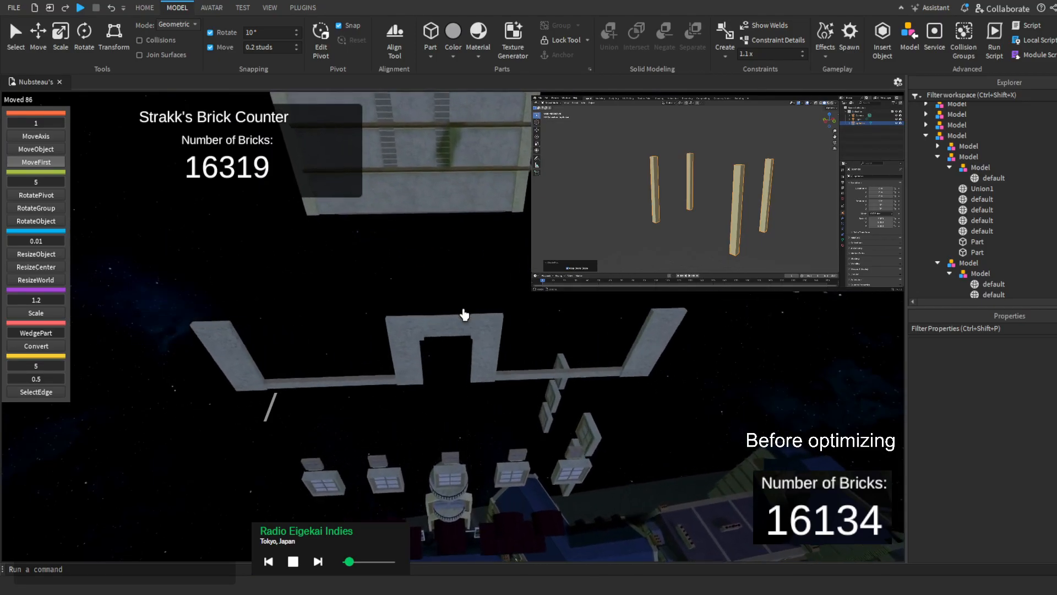
{"action": "key", "text": "w"}
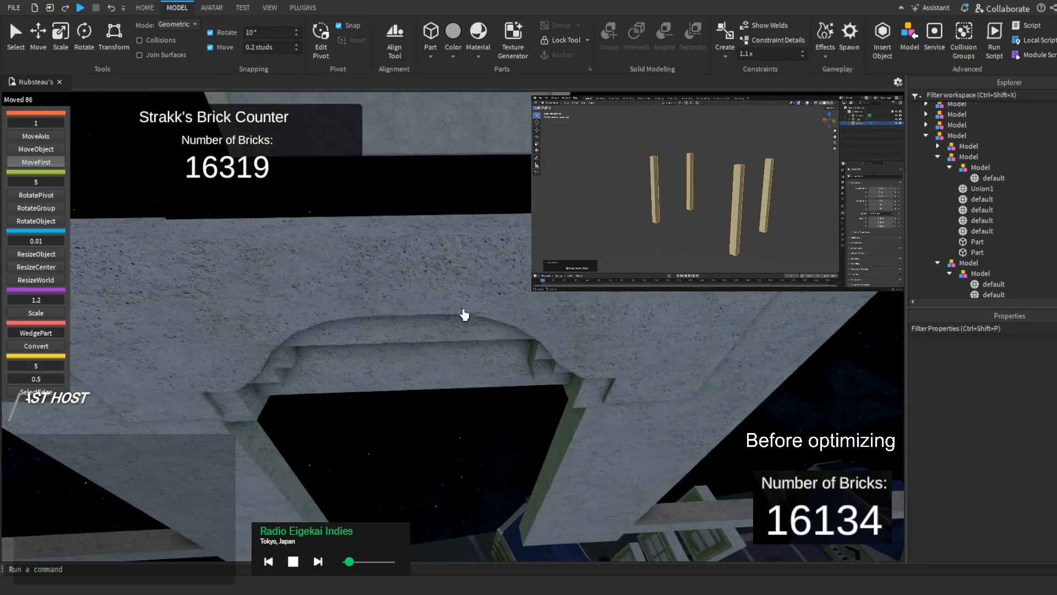
{"action": "left_click", "coordinate": [464, 315]}
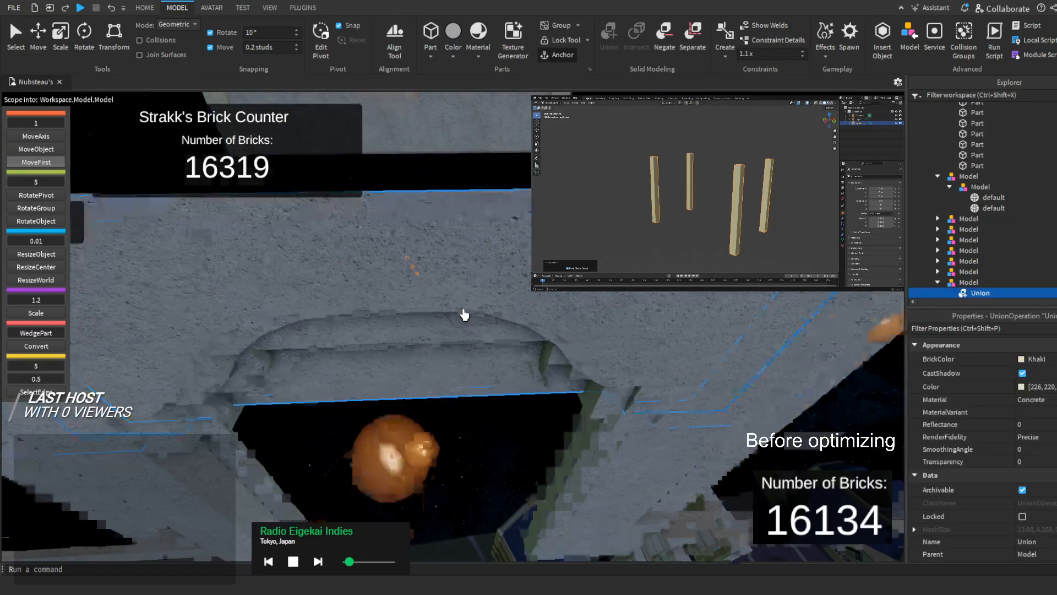
{"action": "key", "text": "s"}
{"action": "right_click_drag", "start_coordinate": [464, 314], "coordinate": [468, 313]}
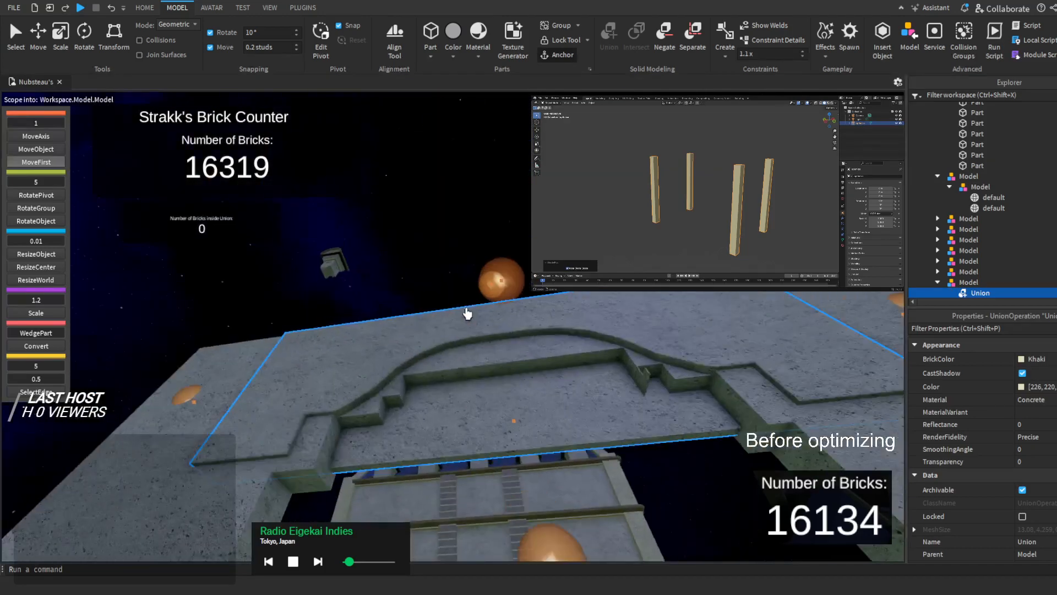
{"action": "left_click_drag", "start_coordinate": [491, 277], "coordinate": [460, 296]}
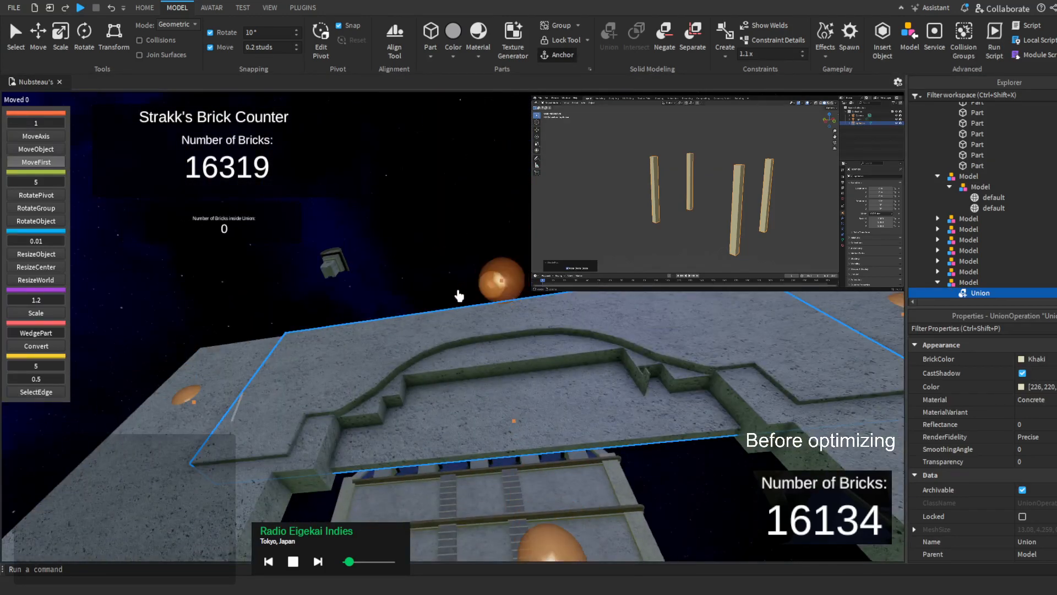
Inspect the street-level buildings and the arch union on the detached wall from different sides
{"action": "key", "text": "s"}
{"action": "right_click_drag", "start_coordinate": [459, 296], "coordinate": [459, 297]}
{"action": "key", "text": "w"}
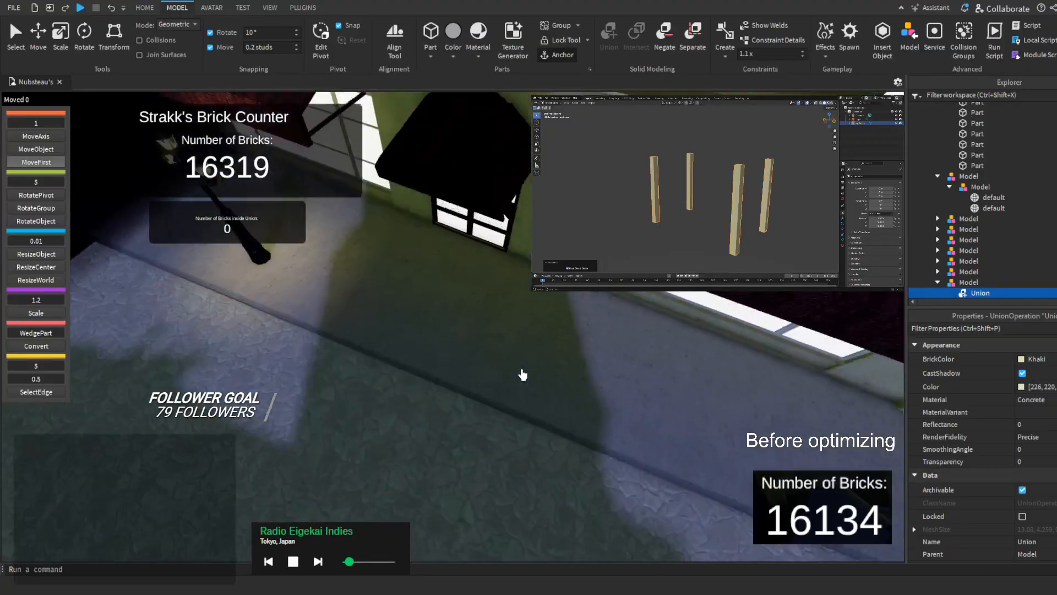
{"action": "right_click_drag", "start_coordinate": [522, 375], "coordinate": [523, 375]}
{"action": "key", "text": "w"}
{"action": "key", "text": "w"}
{"action": "right_click_drag", "start_coordinate": [370, 320], "coordinate": [371, 319]}
{"action": "key", "text": "w"}
{"action": "key", "text": "s"}
{"action": "key", "text": "w"}
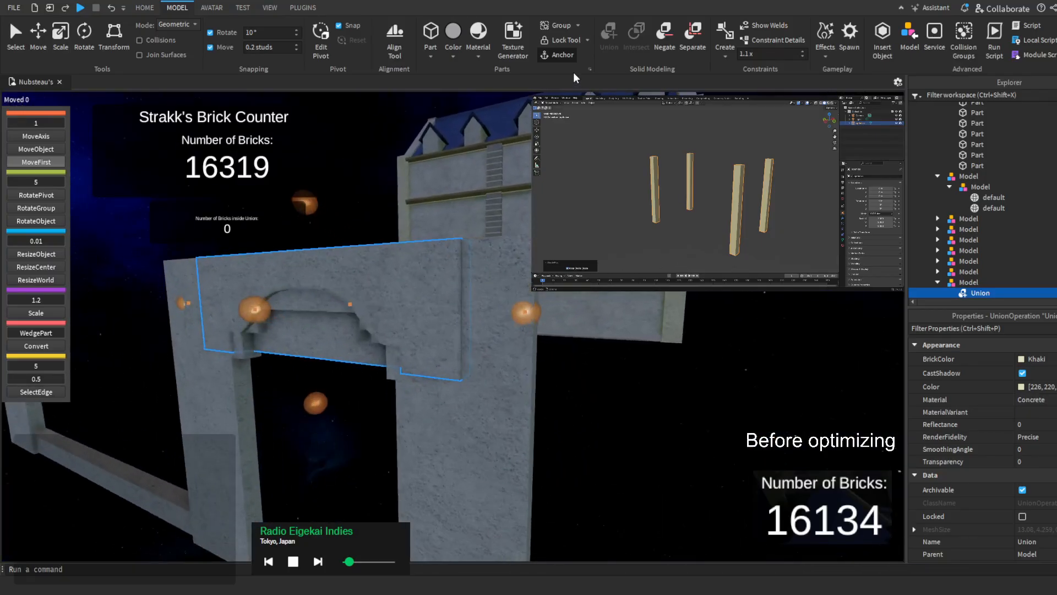
Try to separate the arch union into its component parts
{"action": "left_click", "coordinate": [688, 47]}
{"action": "key", "text": "w"}
{"action": "key", "text": "w"}
{"action": "right_click_drag", "start_coordinate": [530, 241], "coordinate": [530, 241]}
{"action": "key", "text": "s"}
{"action": "key", "text": "s"}
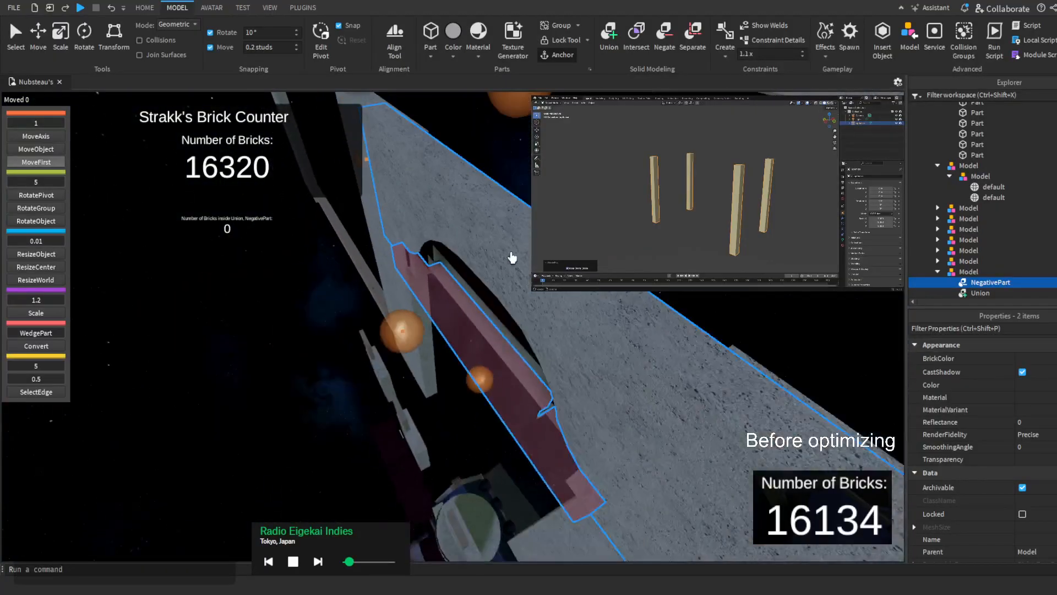
{"action": "left_click", "coordinate": [111, 7]}
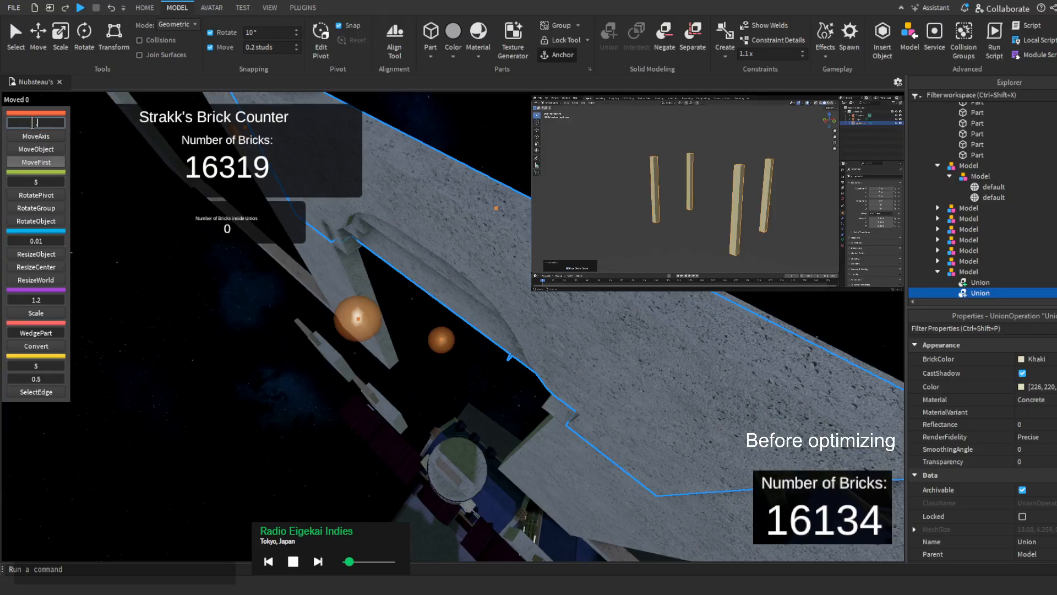
Nudge the arch union by 0.1 and then by 0.01 along the wall's thickness
{"action": "key", "text": "s"}
{"action": "right_click_drag", "start_coordinate": [108, 165], "coordinate": [108, 166]}
{"action": "right_click_drag", "start_coordinate": [281, 246], "coordinate": [282, 246]}
{"action": "left_click_drag", "start_coordinate": [385, 269], "coordinate": [388, 269]}
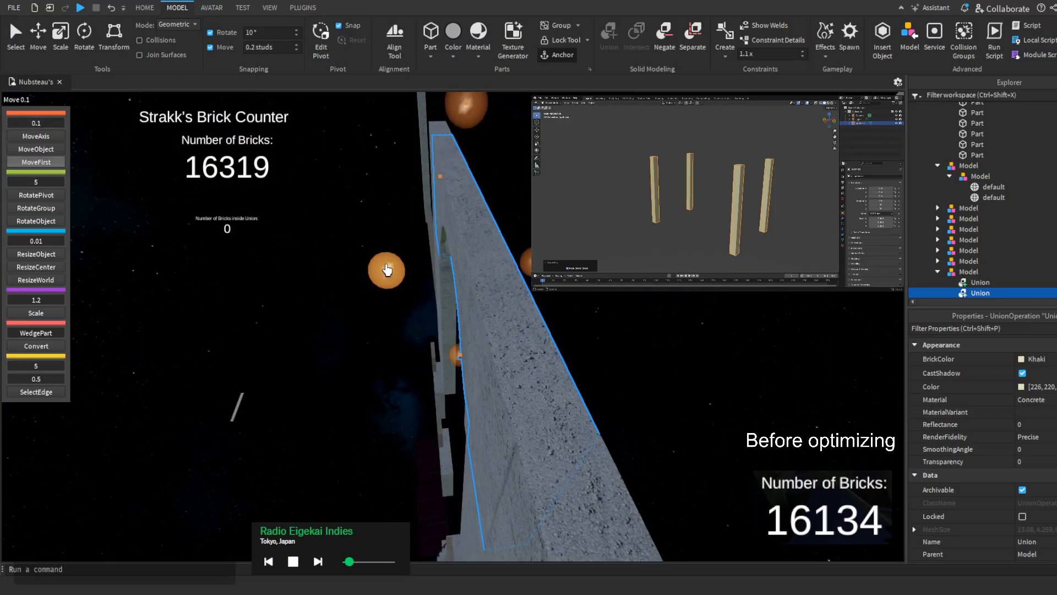
{"action": "left_click", "coordinate": [36, 135]}
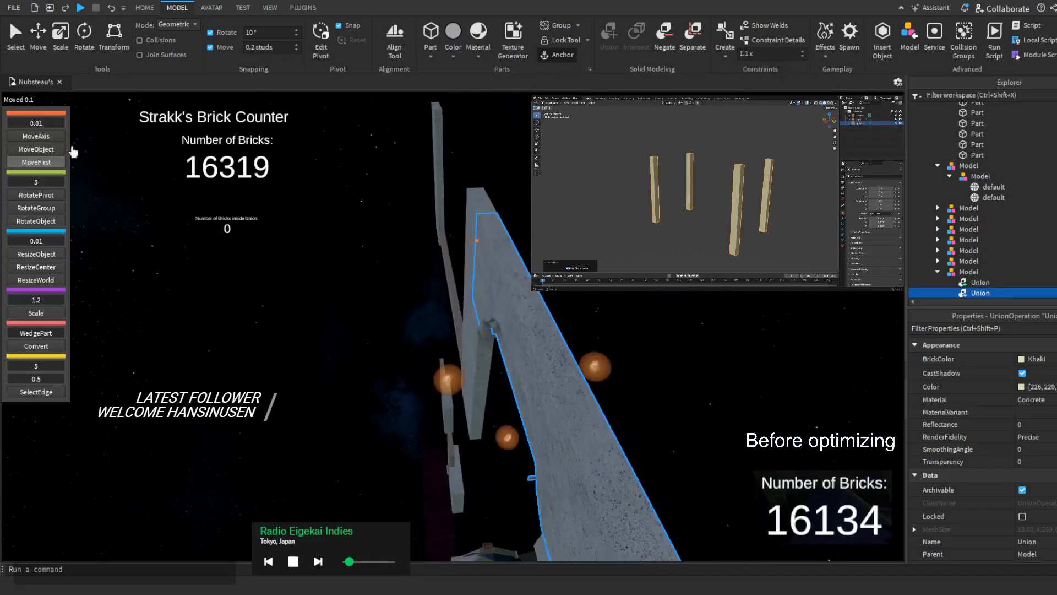
{"action": "left_click_drag", "start_coordinate": [446, 355], "coordinate": [452, 354]}
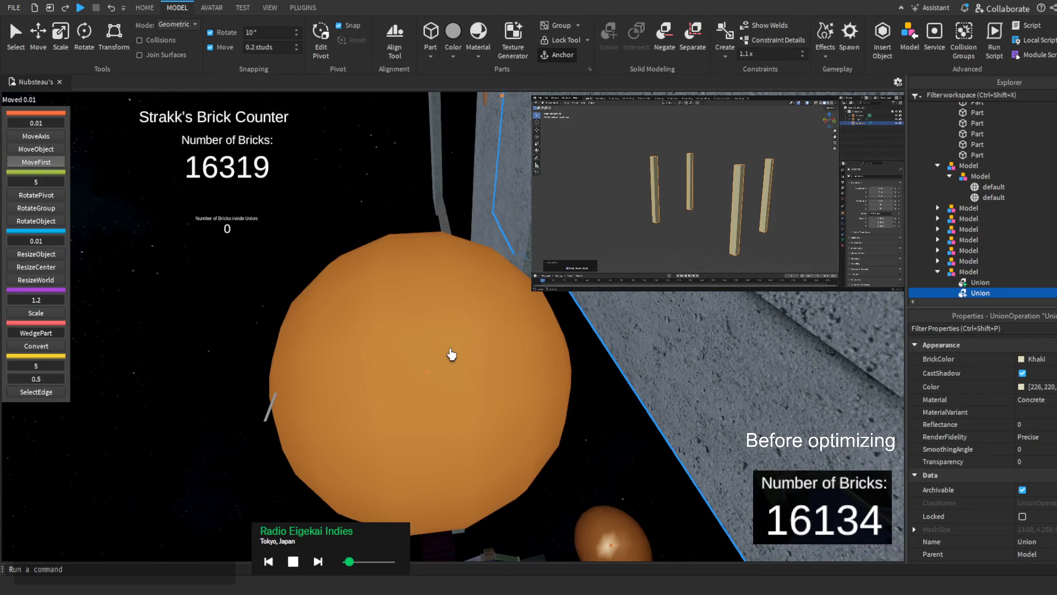
{"action": "right_click_drag", "start_coordinate": [452, 354], "coordinate": [453, 347]}
{"action": "left_click", "coordinate": [463, 200]}
{"action": "right_click_drag", "start_coordinate": [477, 256], "coordinate": [477, 255]}
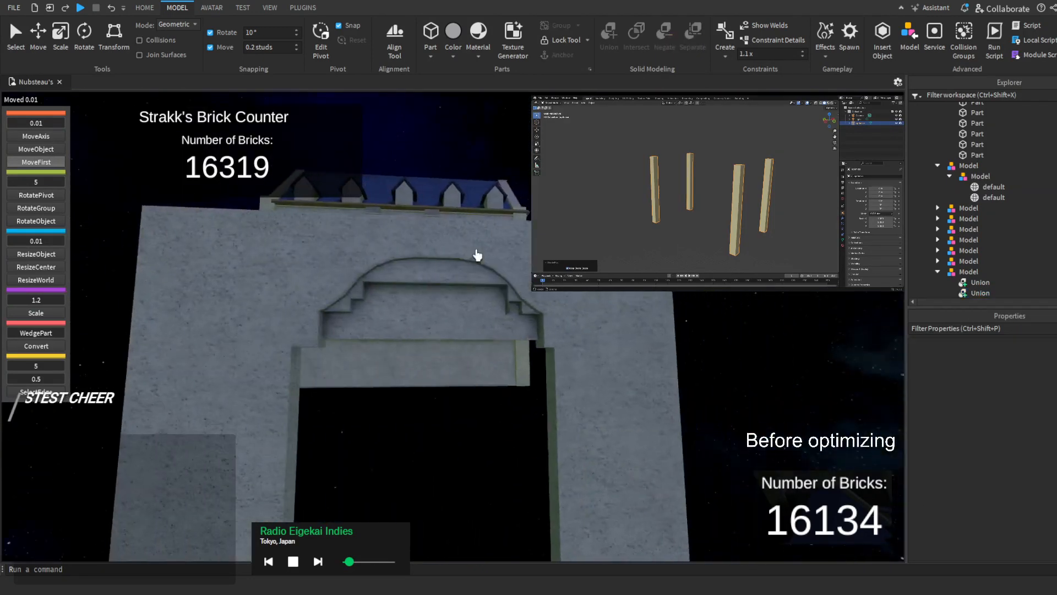
Separate the arch union, and separate the remaining union again into its base part and negative parts
{"action": "left_click", "coordinate": [478, 255]}
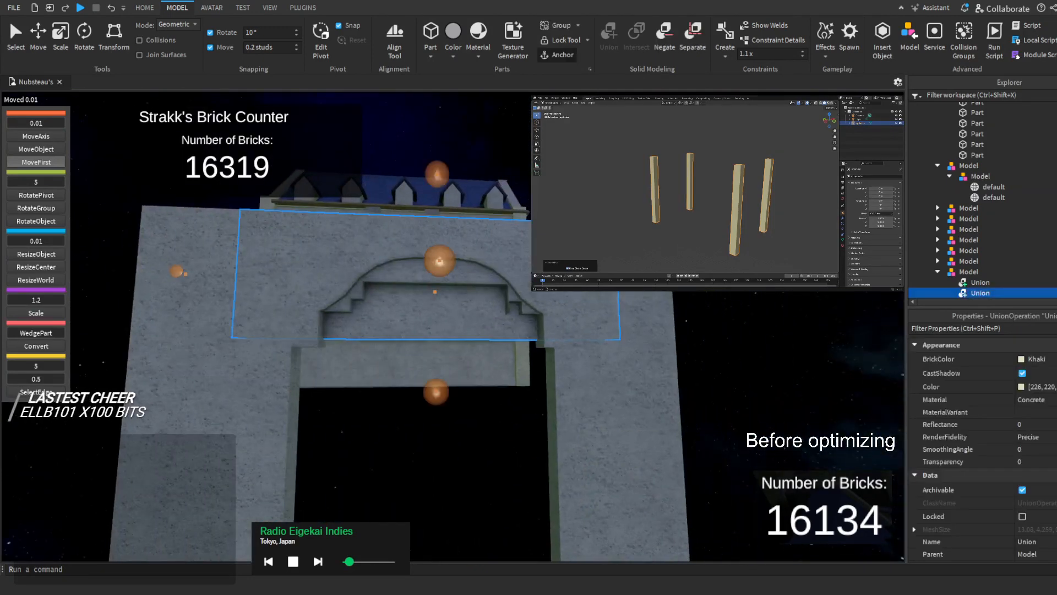
{"action": "left_click", "coordinate": [690, 43]}
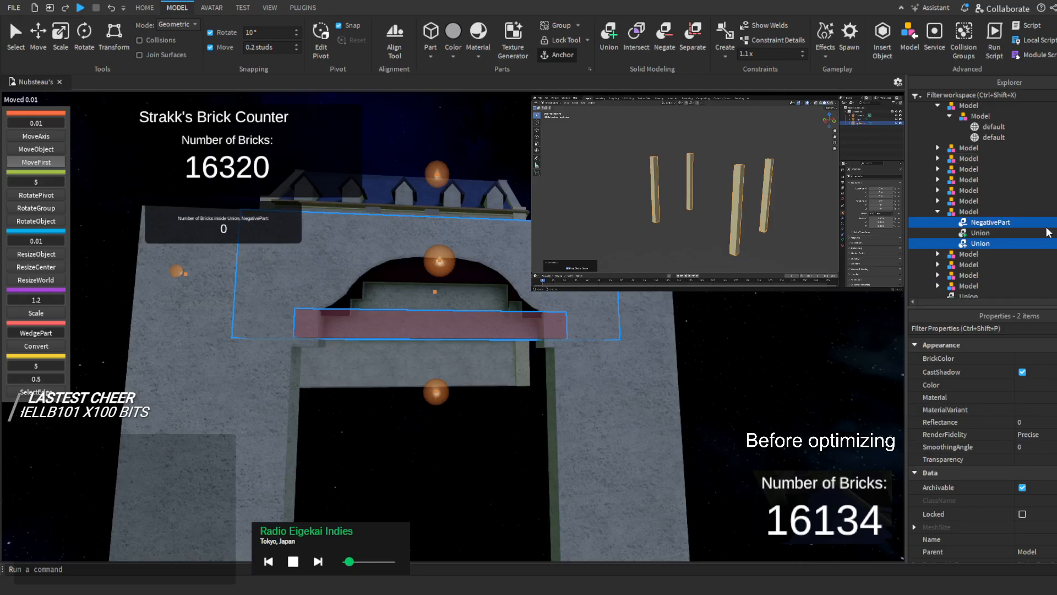
{"action": "left_click", "coordinate": [1021, 244]}
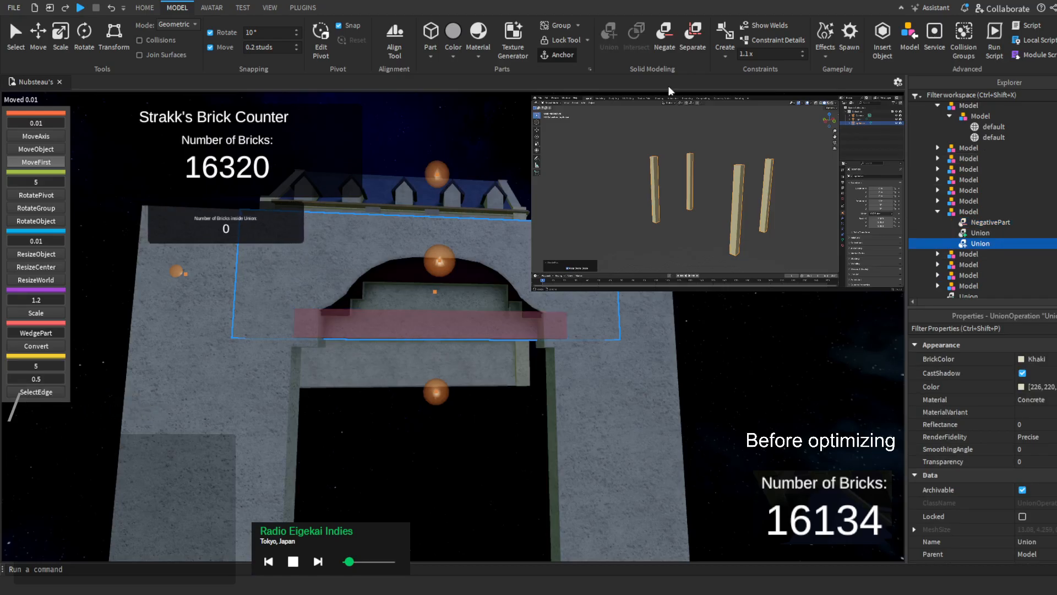
{"action": "left_click", "coordinate": [695, 34]}
{"action": "key", "text": "f"}
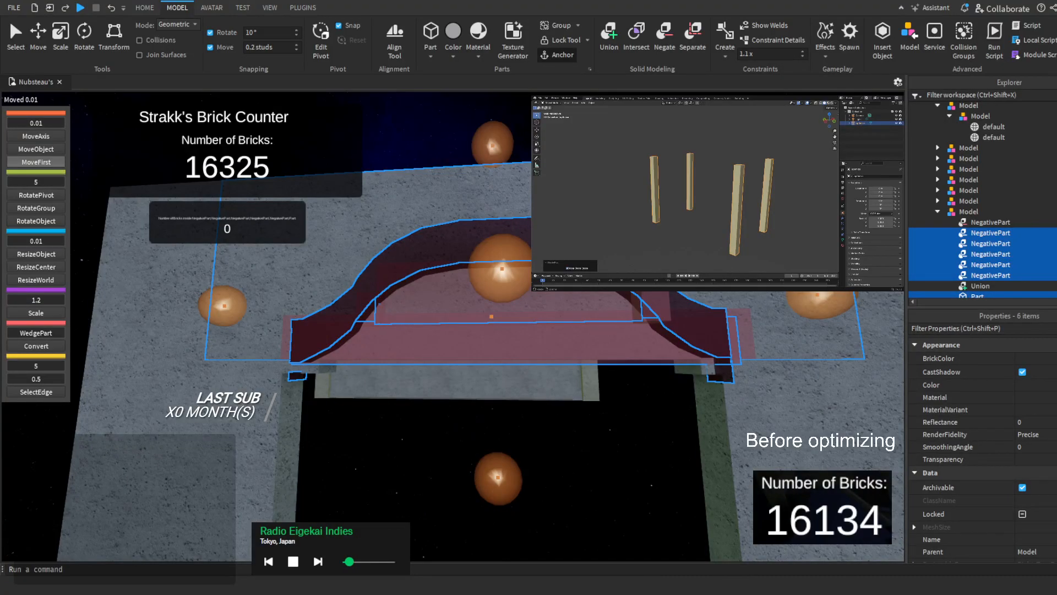
Undo the separation of the arch union into its parts, and redo it
{"action": "scroll", "coordinate": [993, 224], "scroll_direction": "down", "scroll_amount": 3}
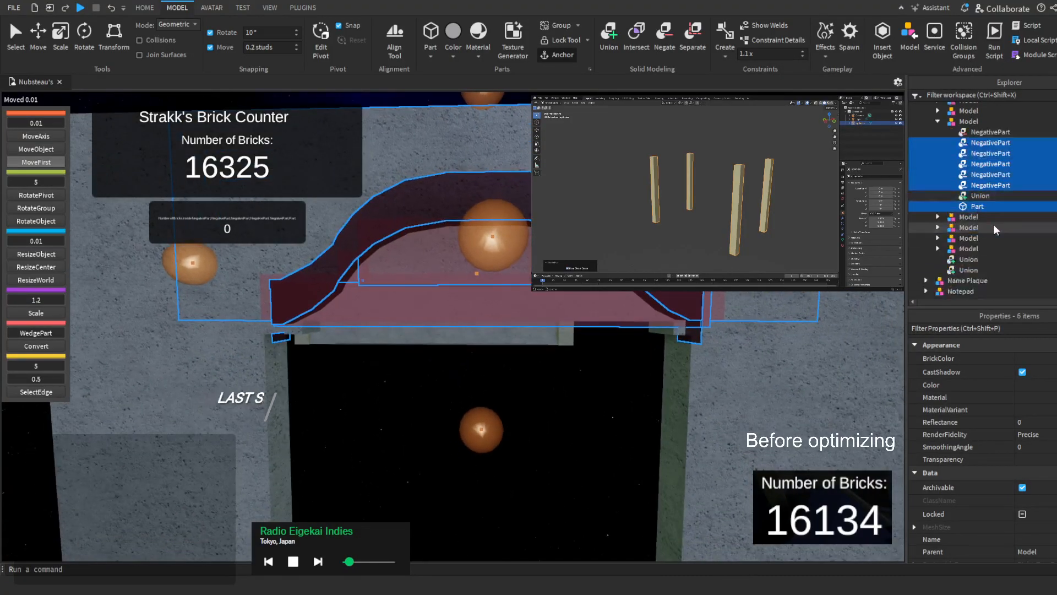
{"action": "left_click", "coordinate": [1015, 199]}
{"action": "left_click", "coordinate": [1030, 185]}
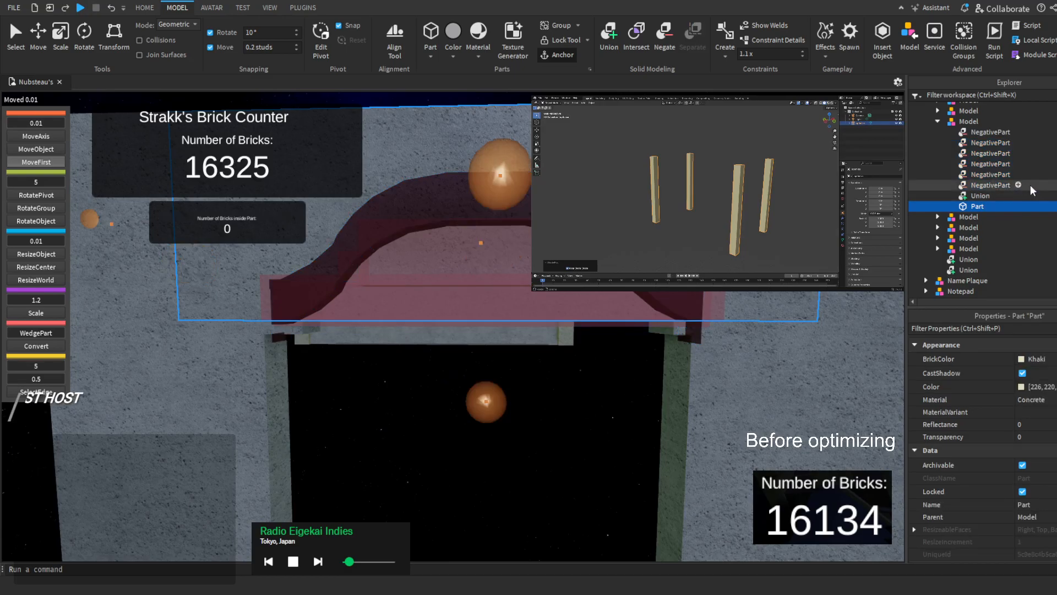
{"action": "left_click", "coordinate": [113, 9]}
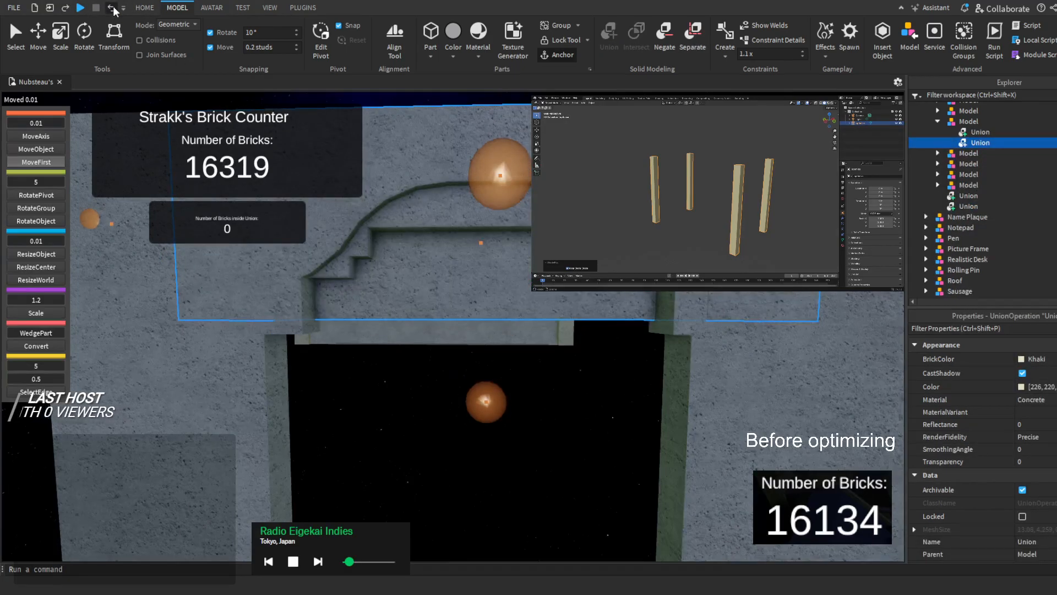
{"action": "left_click", "coordinate": [66, 7]}
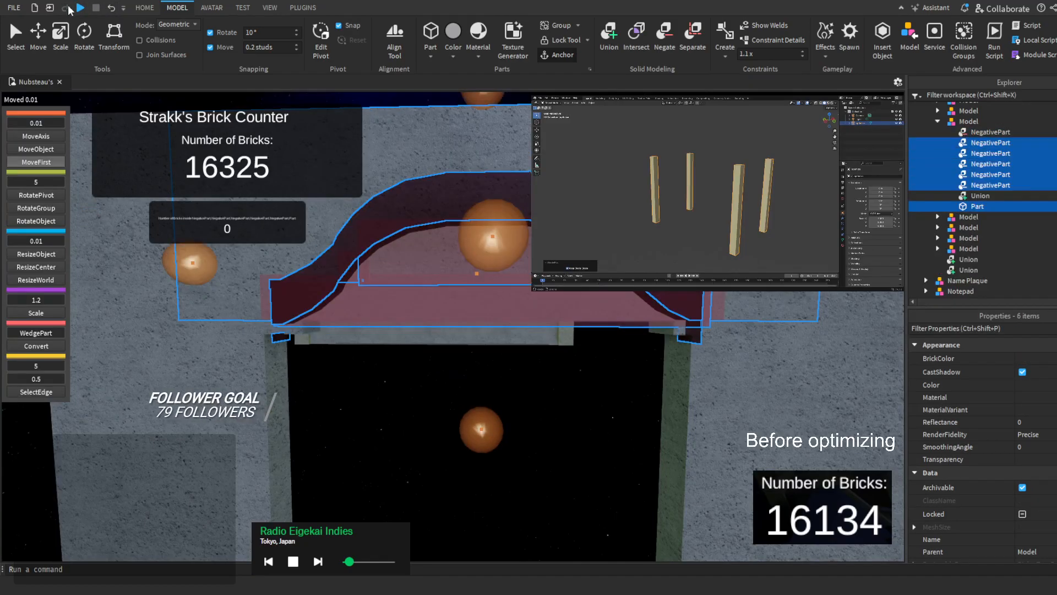
Set the resize increment to 1 and try to thicken the arch-shaped negative part
{"action": "left_click", "coordinate": [526, 205]}
{"action": "key", "text": "f"}
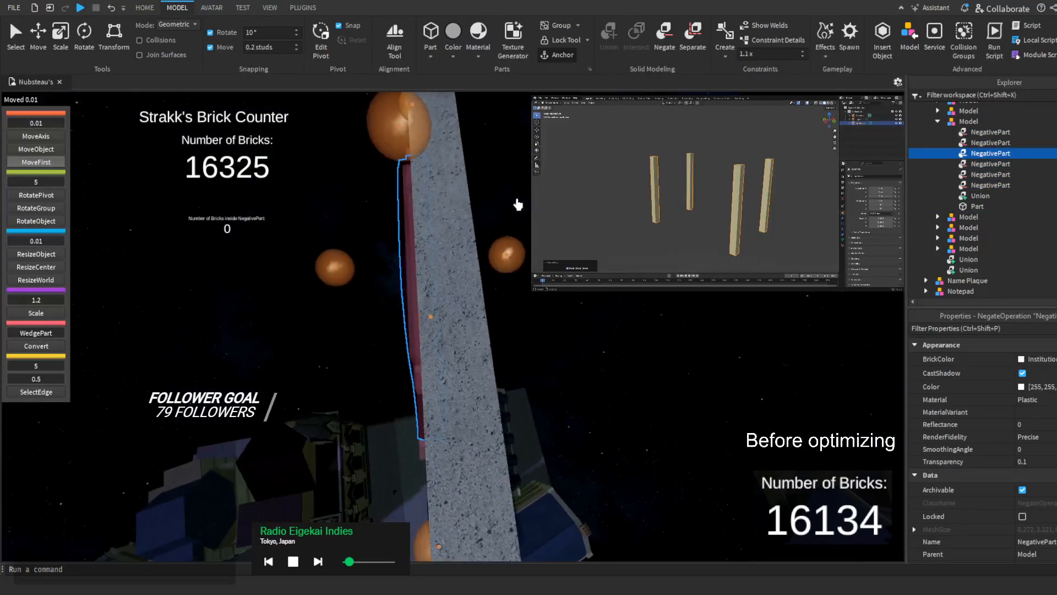
{"action": "left_click", "coordinate": [33, 253]}
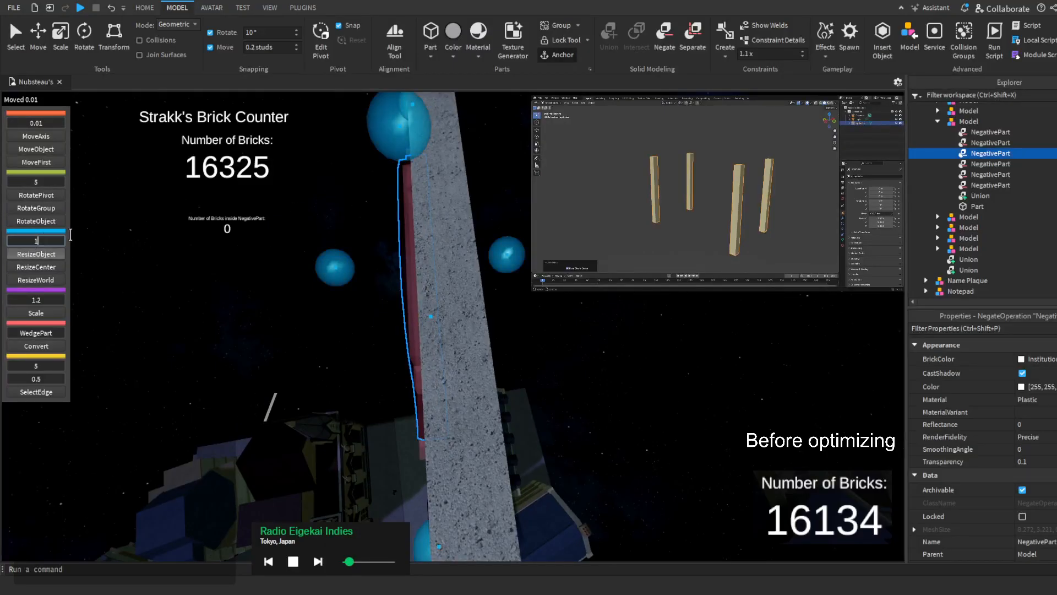
{"action": "left_click_drag", "start_coordinate": [511, 255], "coordinate": [577, 251]}
{"action": "right_click_drag", "start_coordinate": [577, 251], "coordinate": [529, 250]}
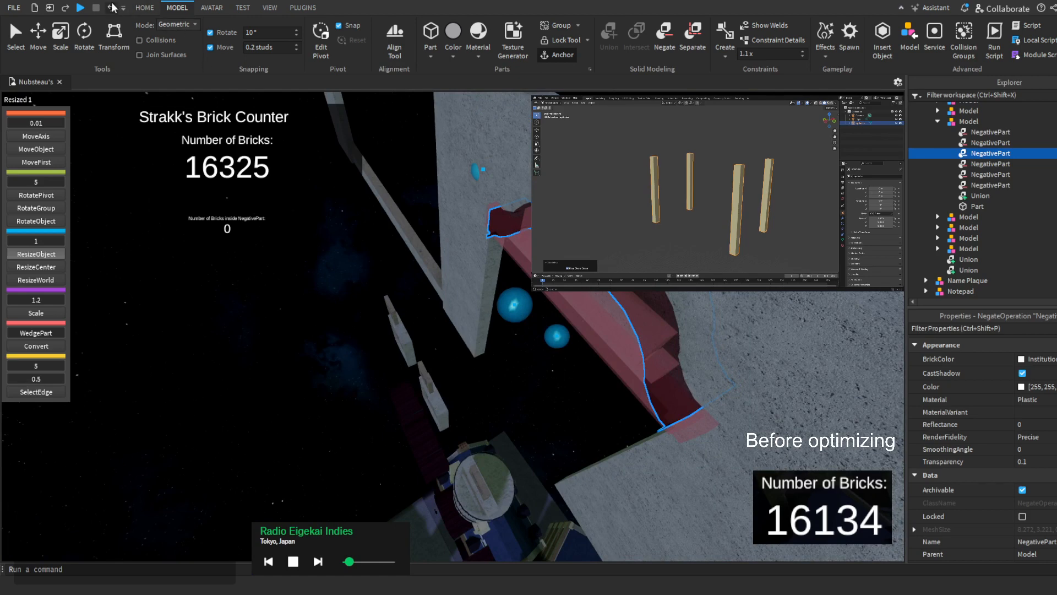
Convert the arch's six negative parts into solid pieces, and resize them along the wall's thickness
{"action": "left_click_drag", "start_coordinate": [1054, 132], "coordinate": [1054, 185]}
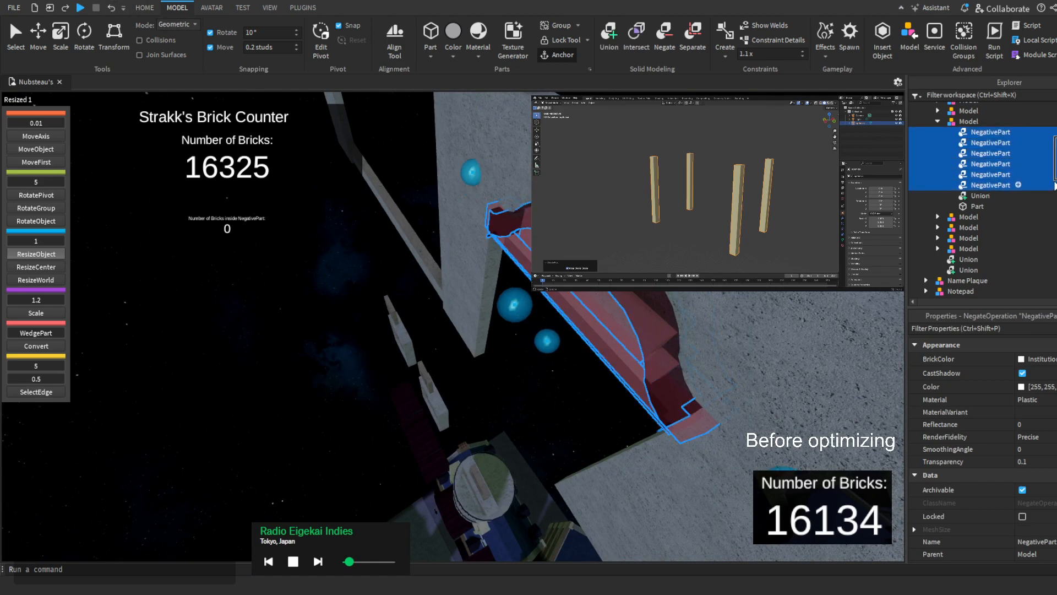
{"action": "left_click", "coordinate": [693, 38]}
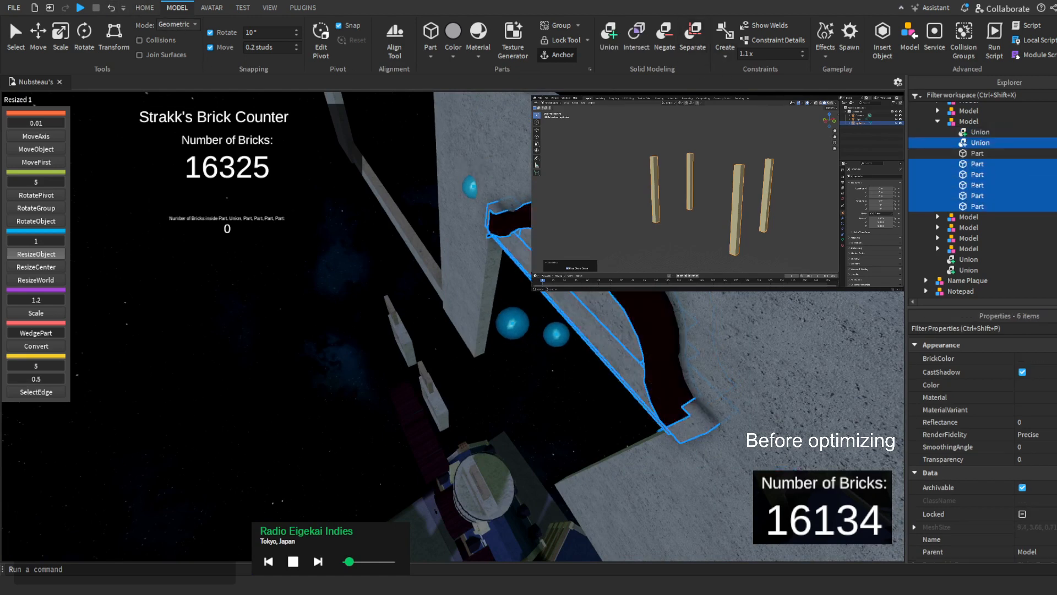
{"action": "right_click_drag", "start_coordinate": [573, 308], "coordinate": [512, 314]}
{"action": "left_click_drag", "start_coordinate": [493, 311], "coordinate": [543, 318]}
{"action": "right_click_drag", "start_coordinate": [543, 319], "coordinate": [536, 307]}
Examine the building's windows and facade, and return to the arch on the detached wall
{"action": "scroll", "coordinate": [428, 430], "scroll_direction": "up", "scroll_amount": 15}
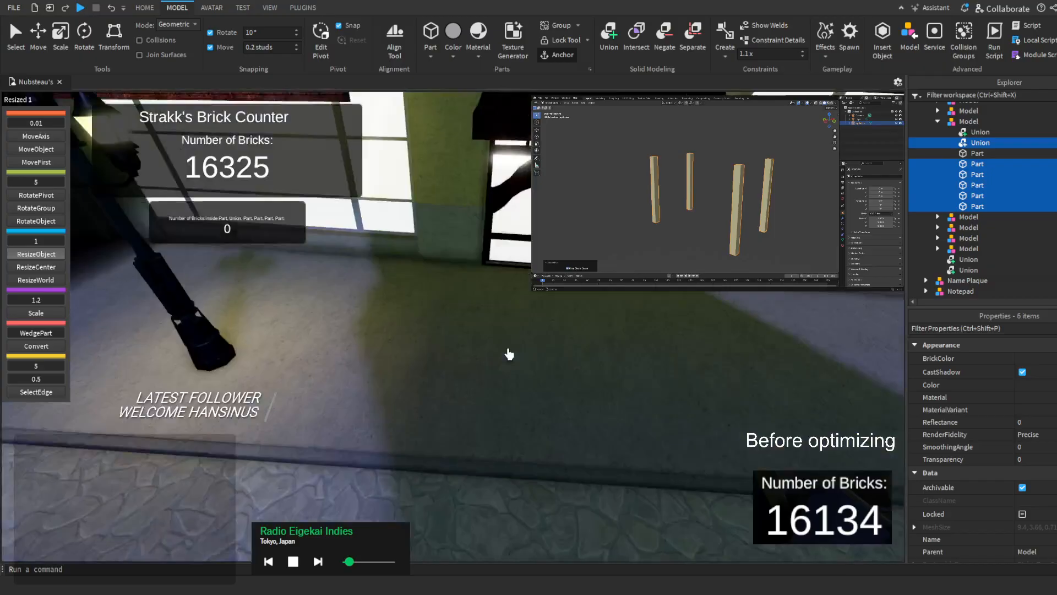
{"action": "right_click_drag", "start_coordinate": [508, 354], "coordinate": [509, 354]}
{"action": "scroll", "coordinate": [456, 323], "scroll_direction": "up", "scroll_amount": 15}
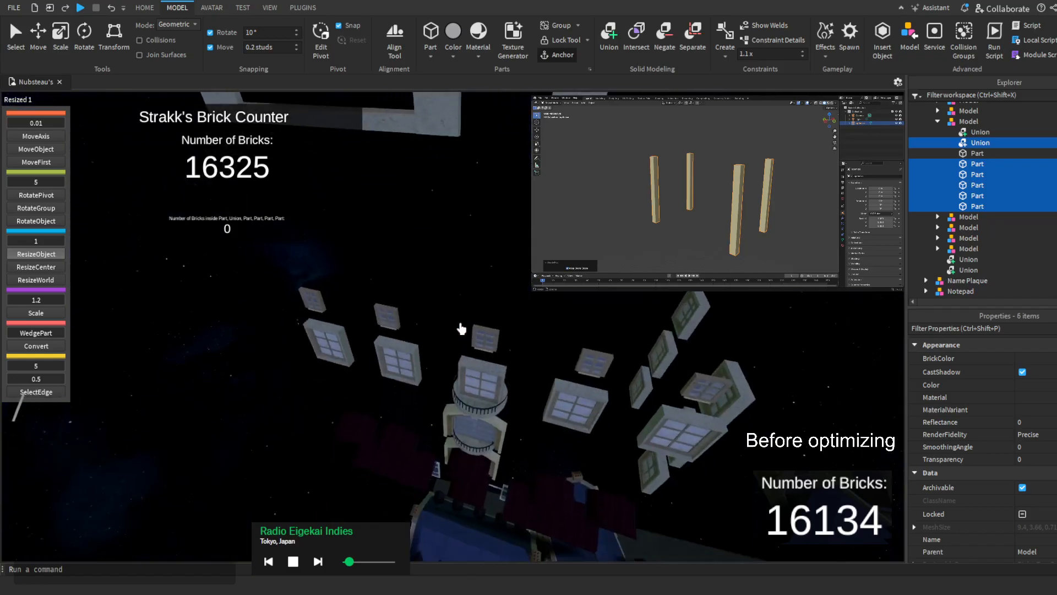
{"action": "scroll", "coordinate": [461, 329], "scroll_direction": "up", "scroll_amount": 10}
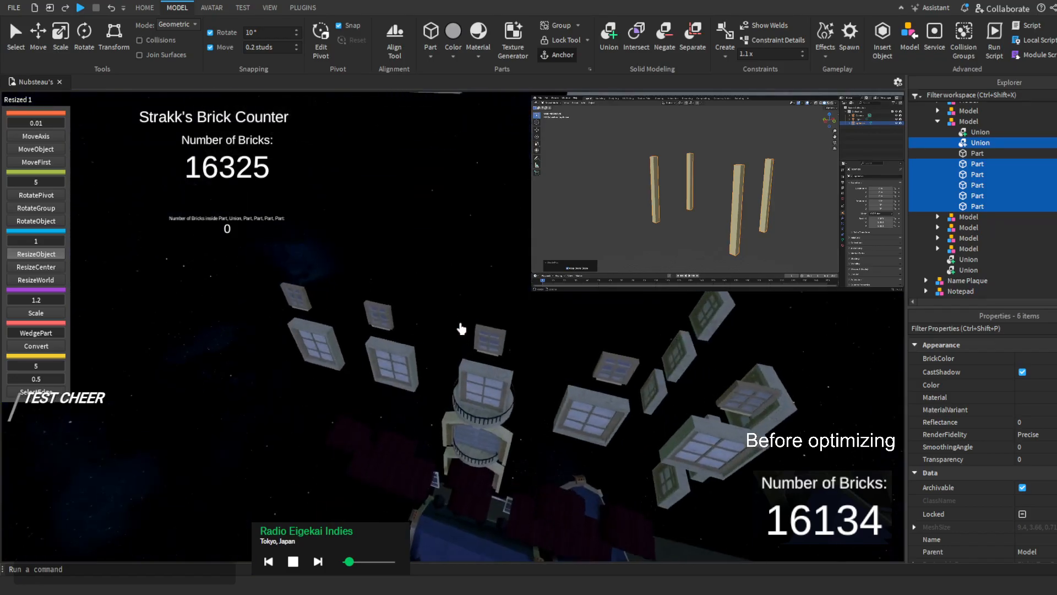
{"action": "right_click_drag", "start_coordinate": [498, 411], "coordinate": [515, 357]}
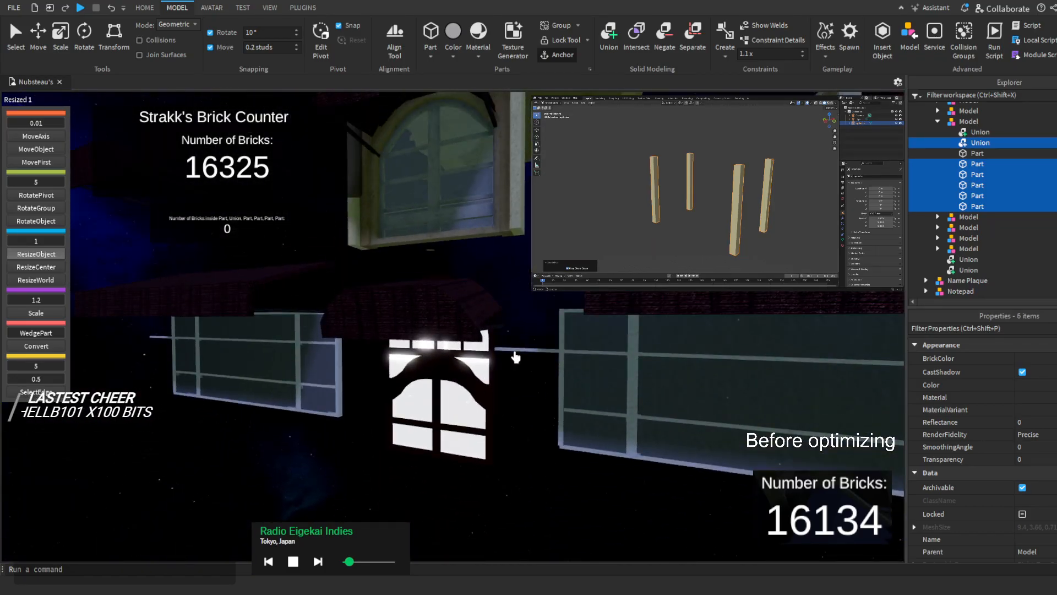
{"action": "key", "text": "e"}
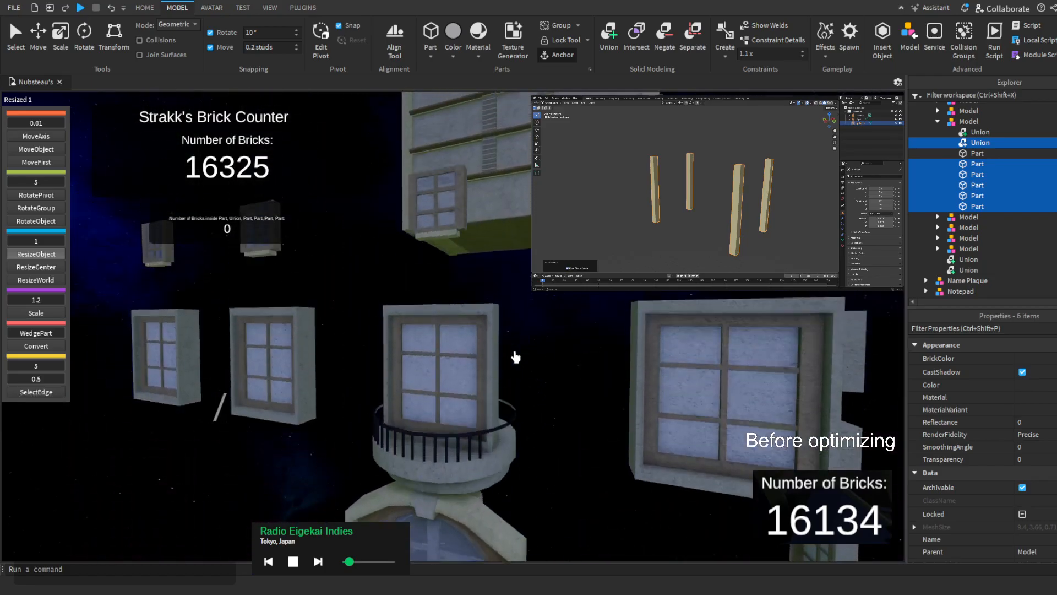
{"action": "key", "text": "e"}
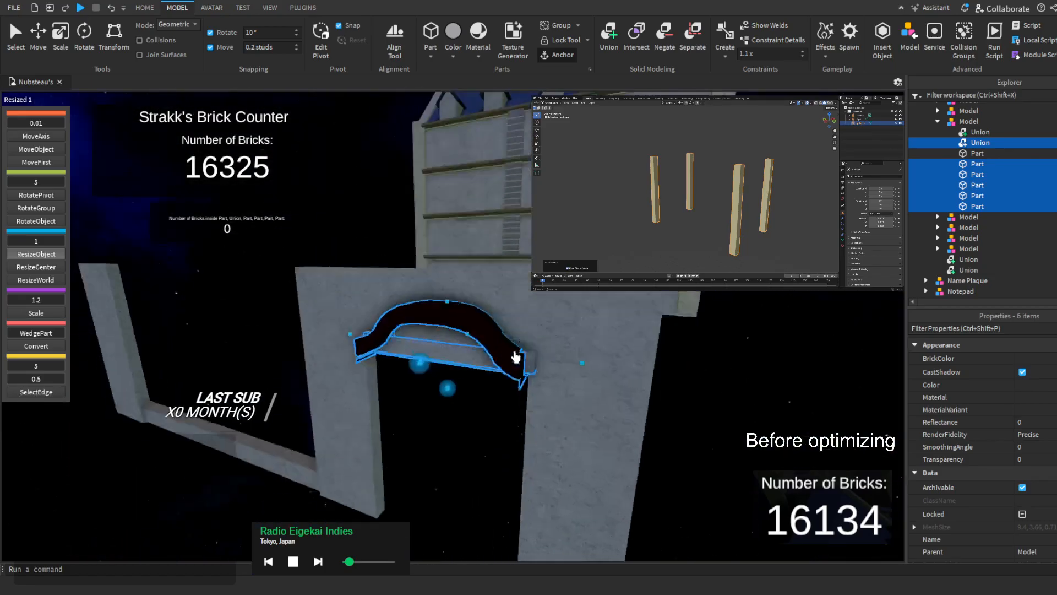
{"action": "right_click_drag", "start_coordinate": [515, 358], "coordinate": [515, 358]}
{"action": "key", "text": "w"}
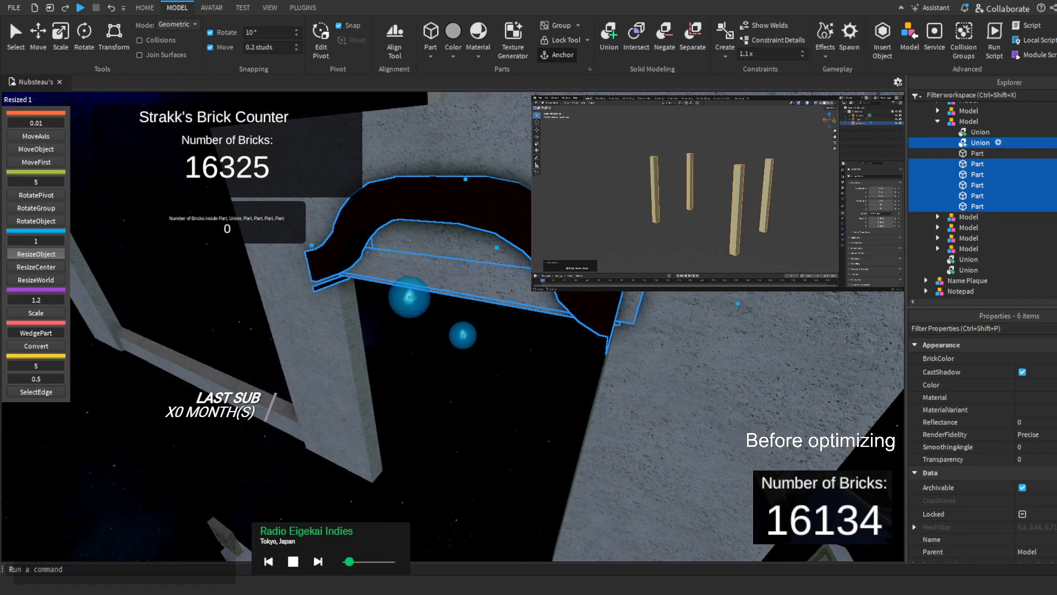
Try deleting the five plain parts around the arch, and undo the deletion
{"action": "left_click_drag", "start_coordinate": [1056, 163], "coordinate": [1015, 200]}
{"action": "key", "text": "Delete"}
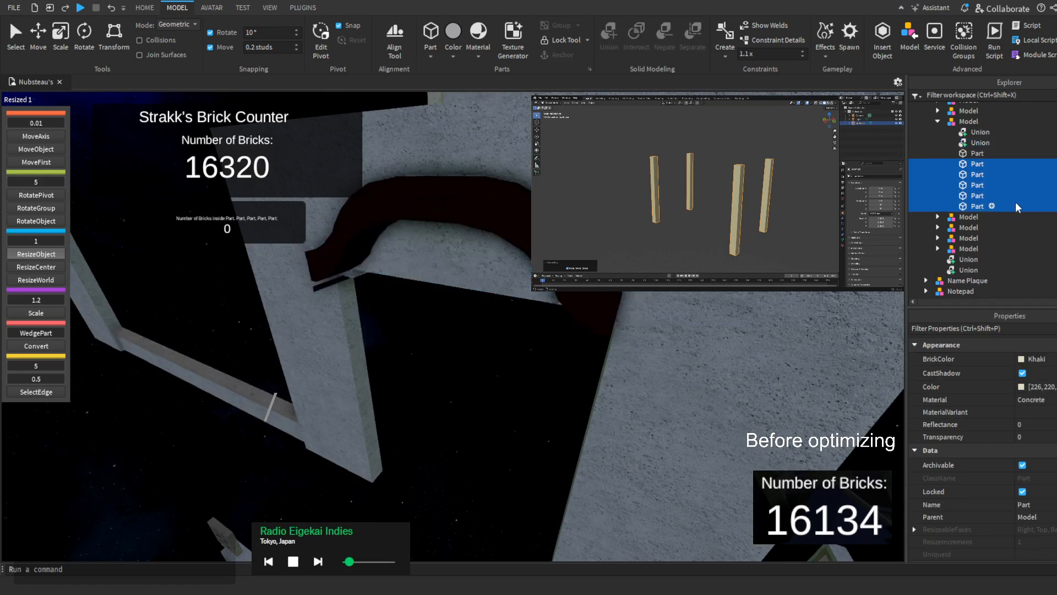
{"action": "left_click", "coordinate": [110, 11]}
{"action": "key", "text": "f"}
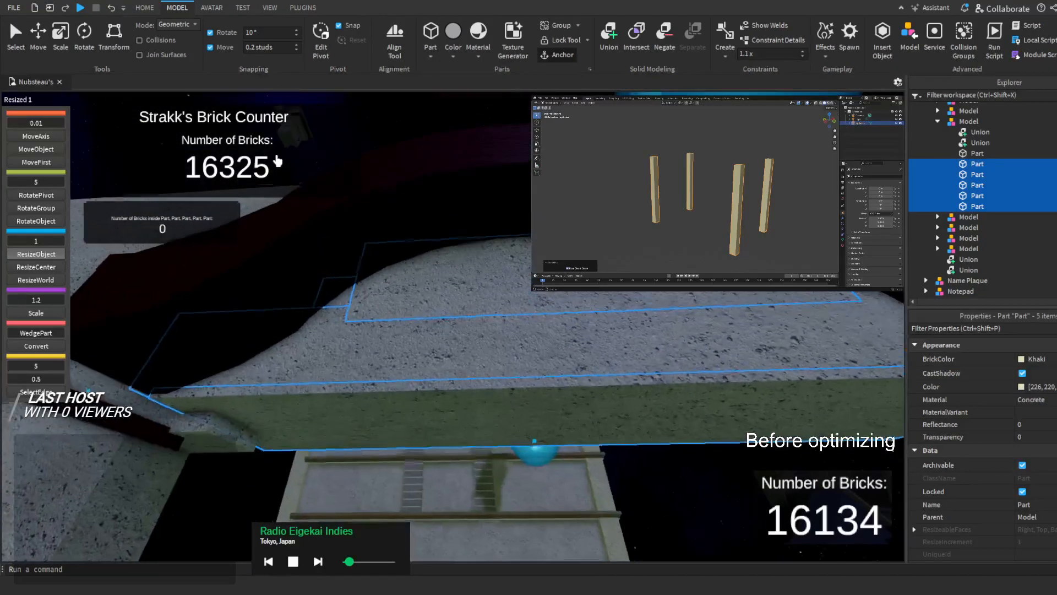
{"action": "right_click_drag", "start_coordinate": [278, 160], "coordinate": [307, 191]}
{"action": "key", "text": "ctrl+Up"}
{"action": "key", "text": "ctrl+Up"}
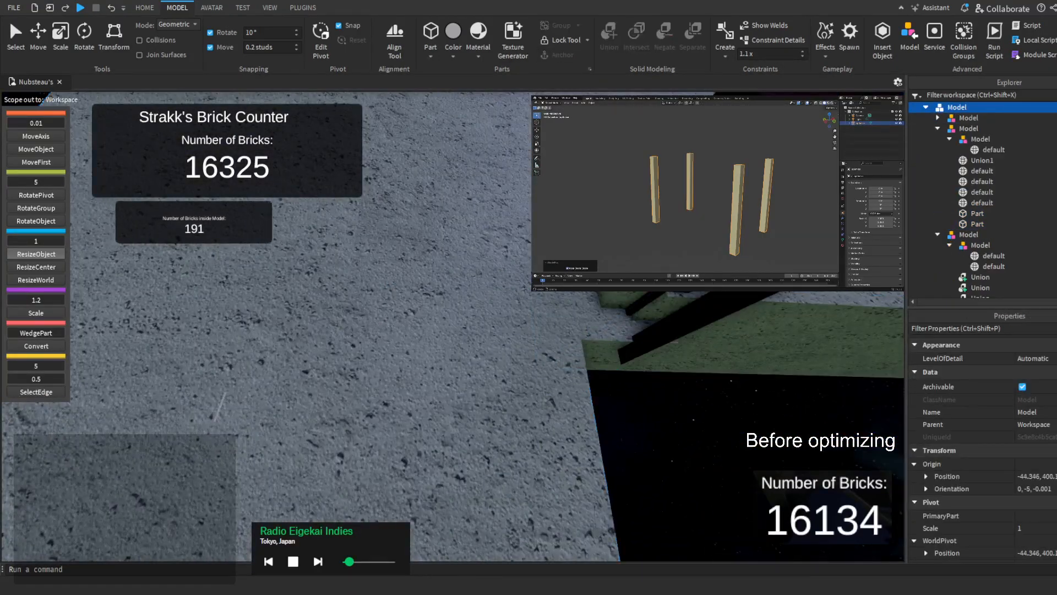
{"action": "key", "text": "Escape"}
{"action": "right_click_drag", "start_coordinate": [495, 276], "coordinate": [496, 276]}
{"action": "right_click_drag", "start_coordinate": [537, 398], "coordinate": [537, 399]}
{"action": "right_click_drag", "start_coordinate": [449, 204], "coordinate": [122, 8]}
{"action": "left_click", "coordinate": [113, 8]}
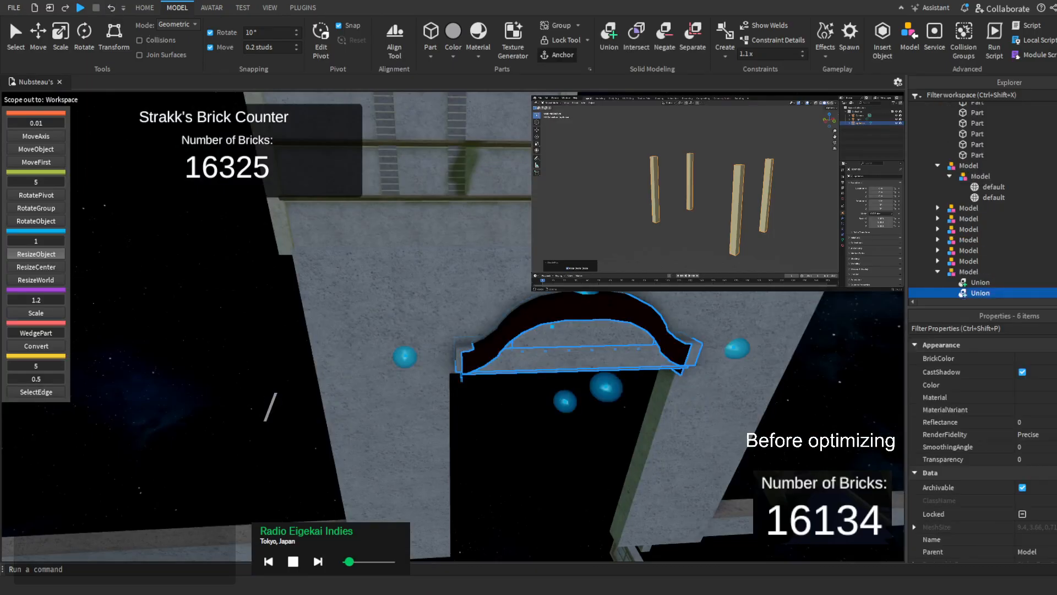
Select all two unions and six parts in the arch wall's model and unlock them
{"action": "scroll", "coordinate": [959, 208], "scroll_direction": "down", "scroll_amount": 2}
{"action": "left_click_drag", "start_coordinate": [1037, 218], "coordinate": [1014, 240]}
{"action": "scroll", "coordinate": [1010, 245], "scroll_direction": "down", "scroll_amount": 2}
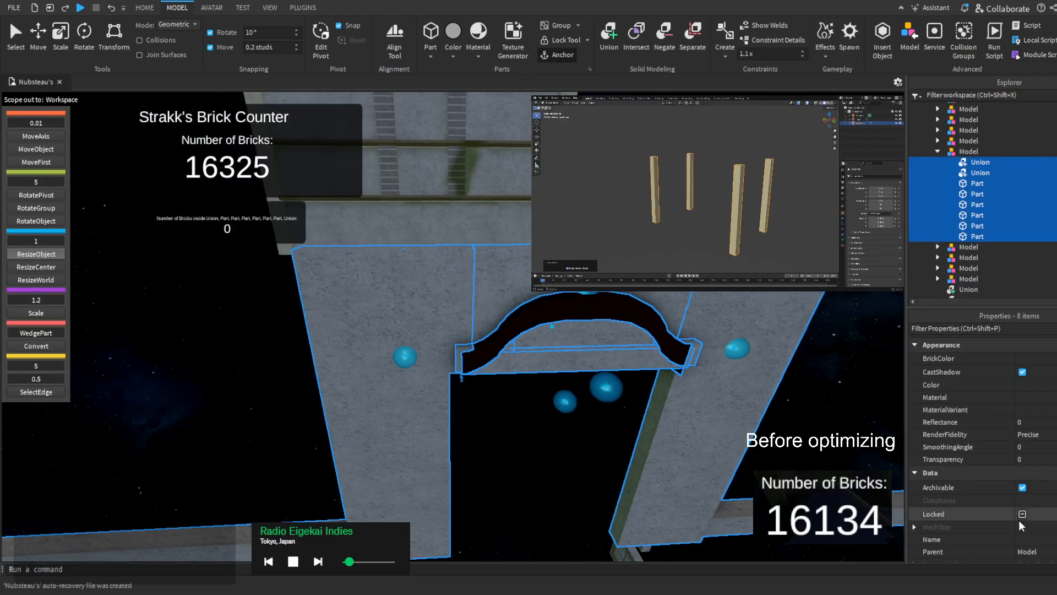
{"action": "left_click", "coordinate": [1000, 512]}
Shorten one of the long blocks at the arch's base by 2, resizing it from its centre
{"action": "right_click_drag", "start_coordinate": [391, 408], "coordinate": [390, 408]}
{"action": "key", "text": "w"}
{"action": "double_click", "coordinate": [538, 363]}
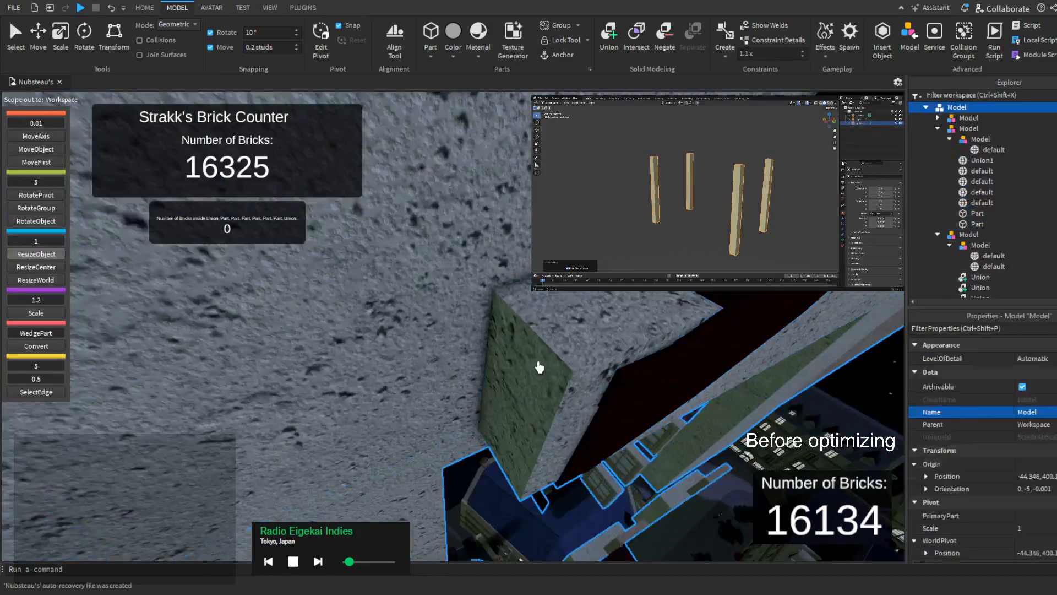
{"action": "left_click", "coordinate": [539, 367]}
{"action": "right_click_drag", "start_coordinate": [539, 367], "coordinate": [539, 367]}
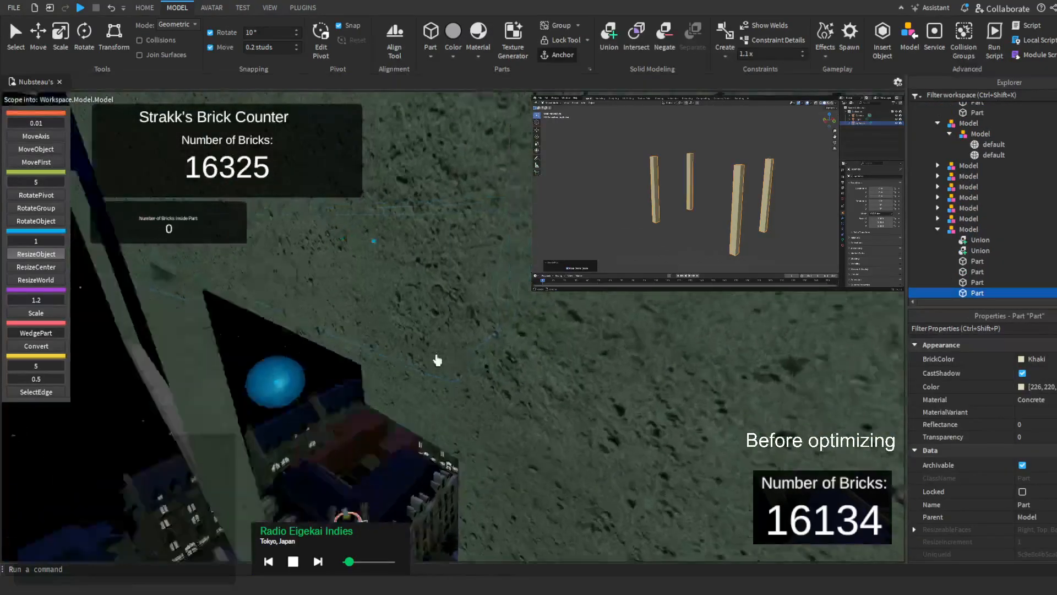
{"action": "right_click_drag", "start_coordinate": [305, 336], "coordinate": [305, 336]}
{"action": "key", "text": "s"}
{"action": "right_click_drag", "start_coordinate": [154, 304], "coordinate": [154, 305]}
{"action": "key", "text": "a"}
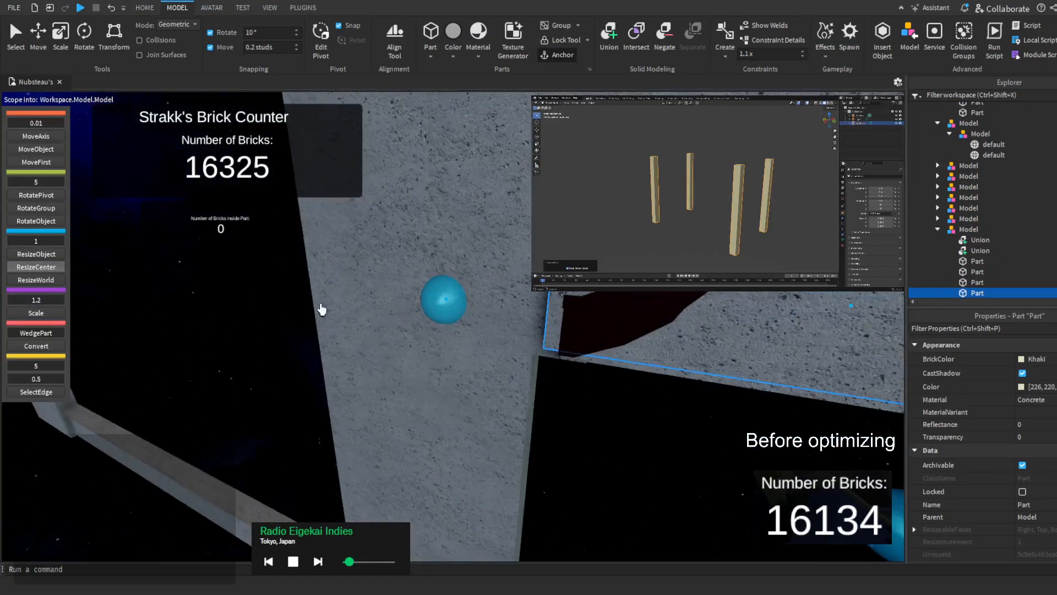
{"action": "left_click_drag", "start_coordinate": [439, 297], "coordinate": [521, 299]}
{"action": "right_click_drag", "start_coordinate": [522, 299], "coordinate": [521, 299]}
Shorten the other long block under the arch by 1, resizing it from its centre
{"action": "left_click", "coordinate": [382, 423]}
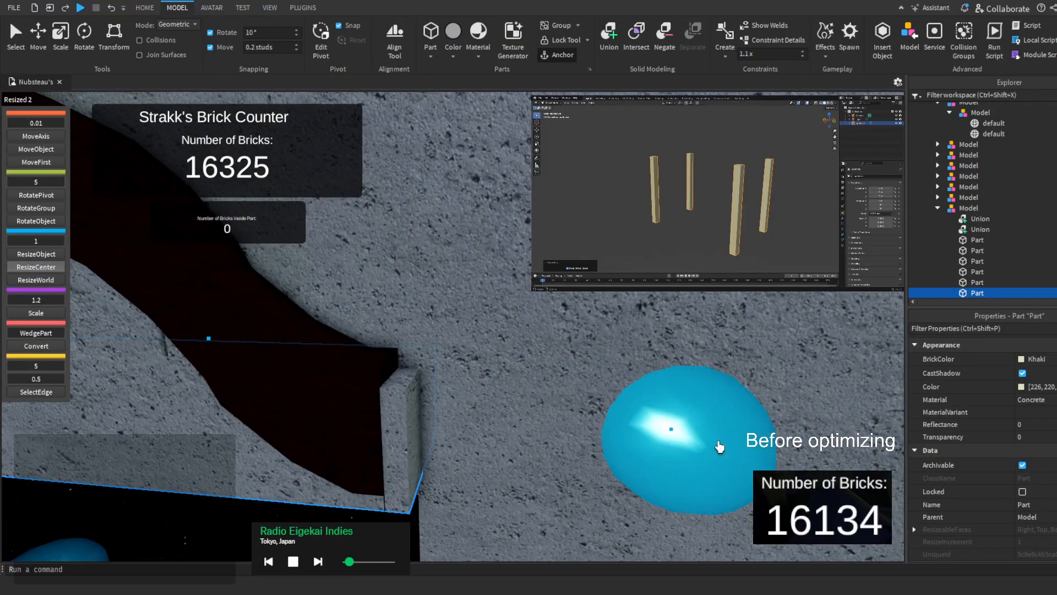
{"action": "left_click_drag", "start_coordinate": [687, 457], "coordinate": [606, 456]}
{"action": "right_click_drag", "start_coordinate": [606, 456], "coordinate": [605, 456]}
{"action": "key", "text": "s"}
{"action": "key", "text": "s"}
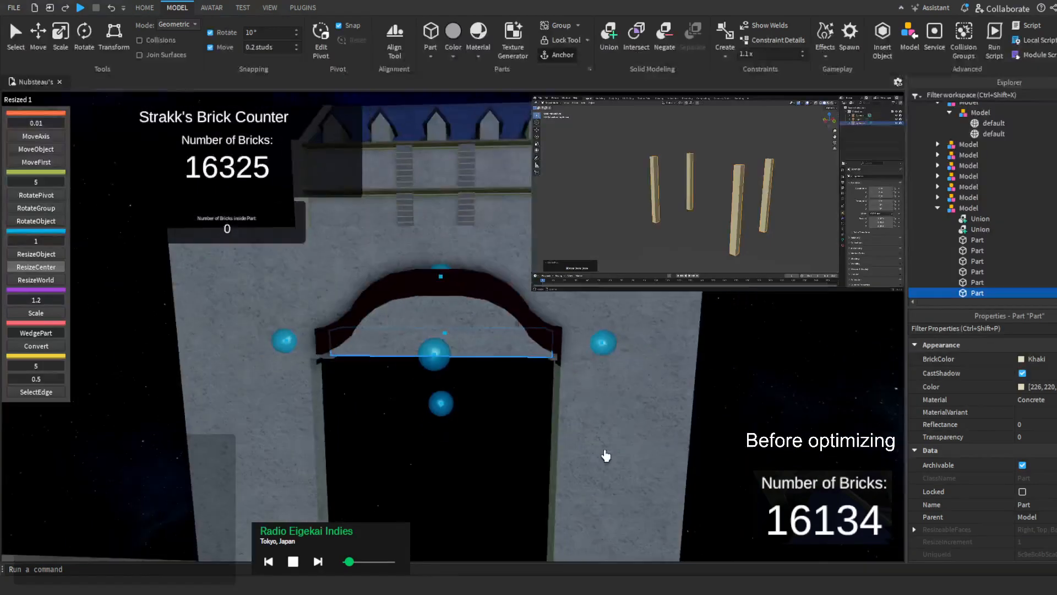
Try to resize the selected block under the arch from its top face only
{"action": "left_click", "coordinate": [63, 256]}
{"action": "key", "text": "w"}
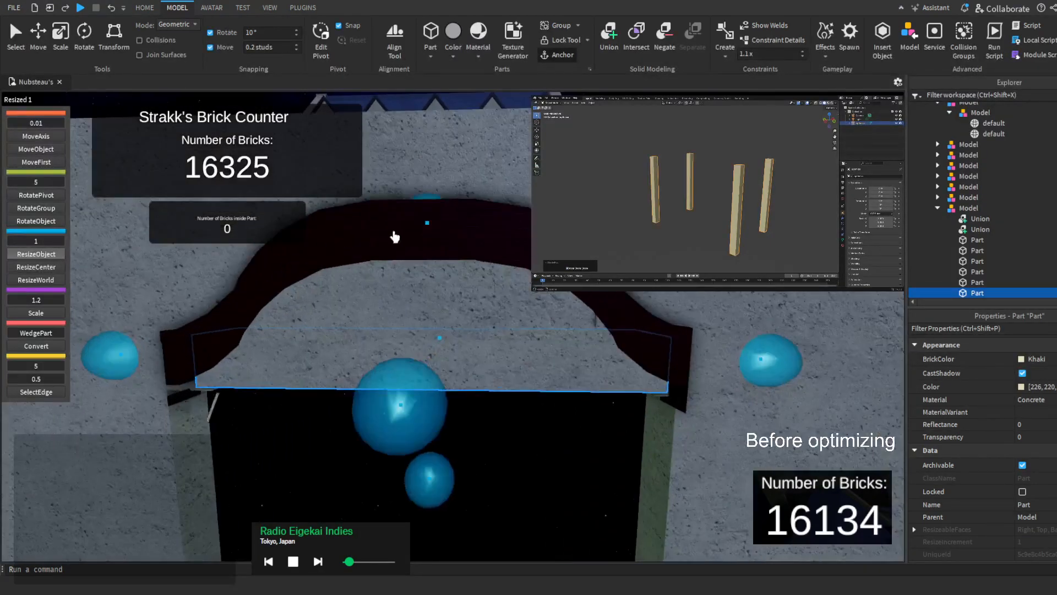
{"action": "left_click_drag", "start_coordinate": [417, 210], "coordinate": [447, 246]}
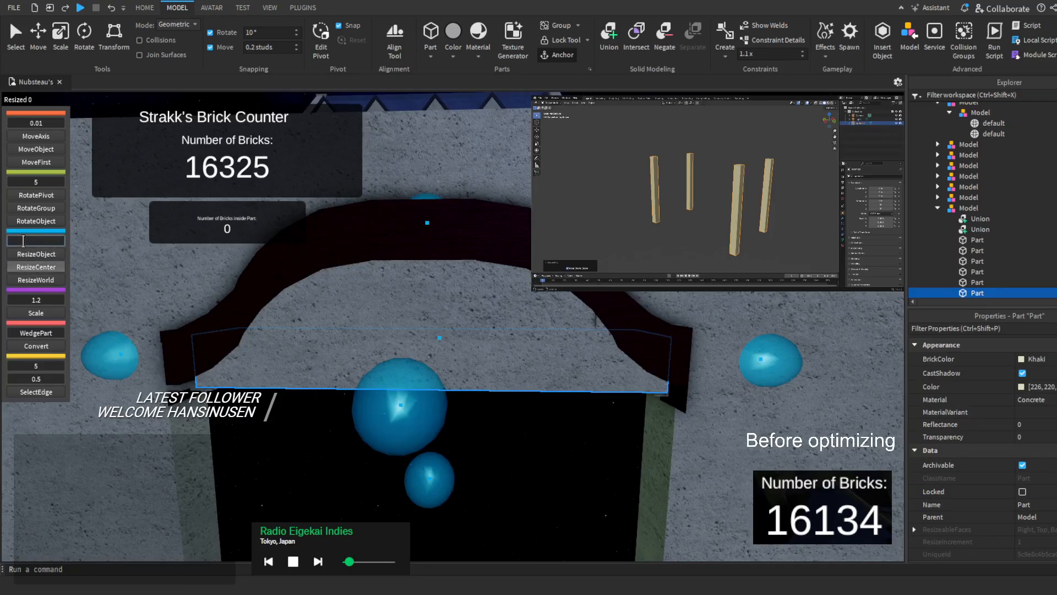
Set the resize increment to 0.5 and lengthen the block under the arch by 0.5 from its centre
{"action": "key", "text": "d"}
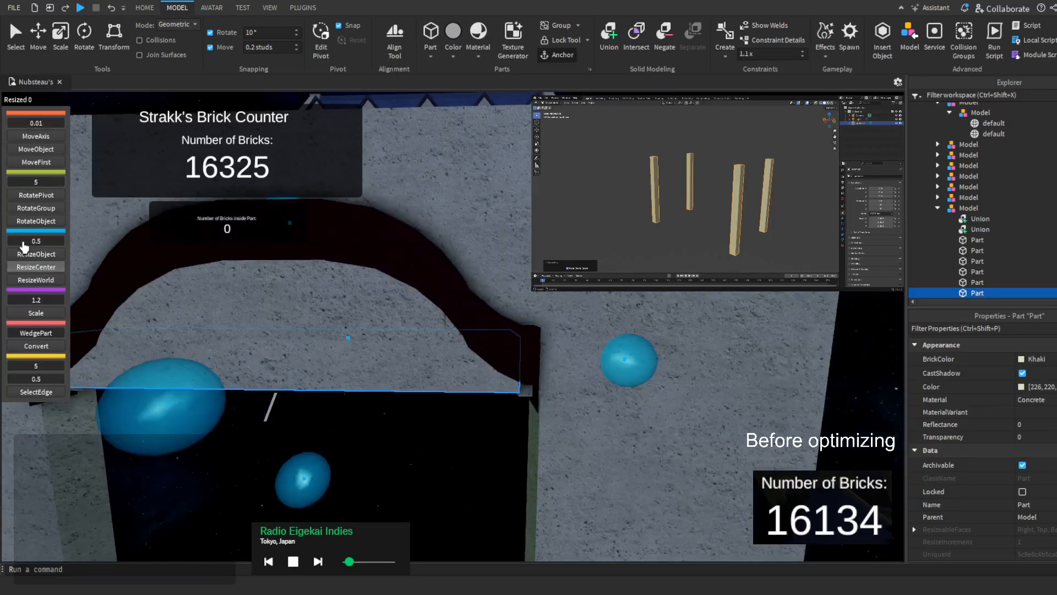
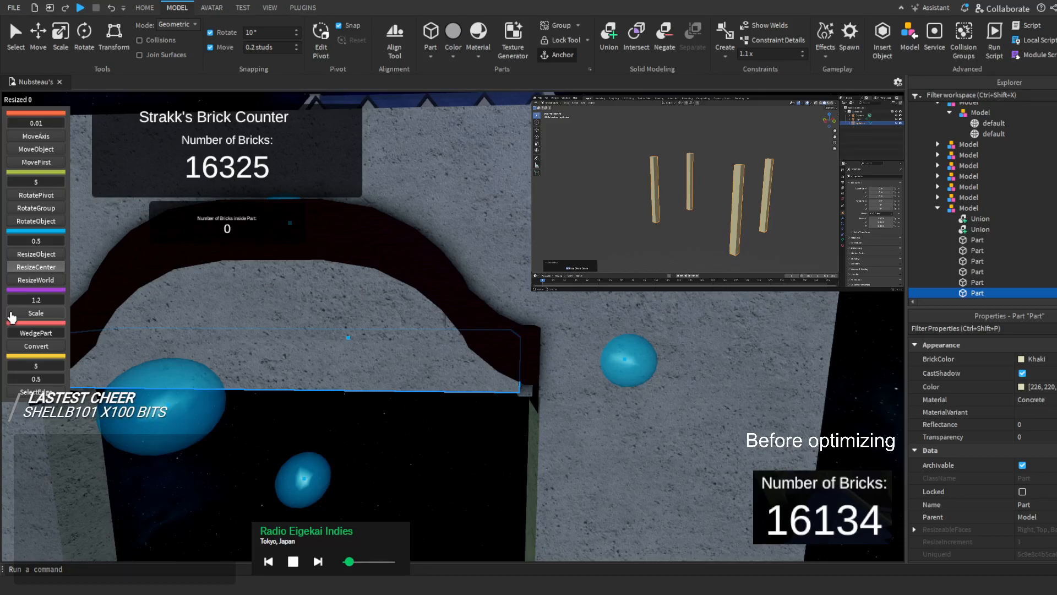
{"action": "right_click_drag", "start_coordinate": [296, 396], "coordinate": [304, 394]}
{"action": "key", "text": "w"}
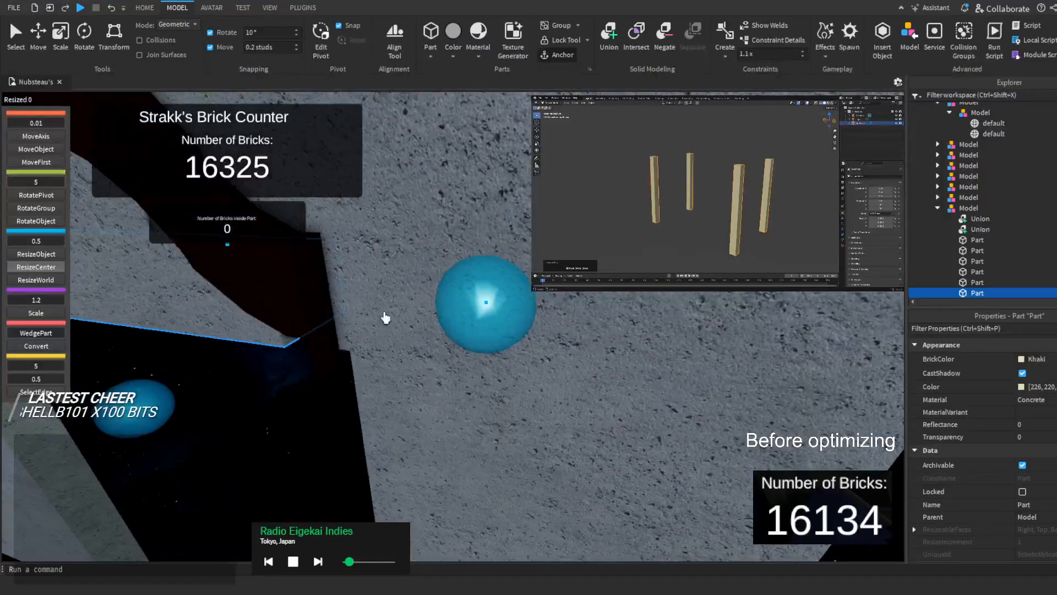
{"action": "left_click_drag", "start_coordinate": [462, 302], "coordinate": [495, 300]}
{"action": "key", "text": "a"}
{"action": "right_click_drag", "start_coordinate": [494, 299], "coordinate": [494, 299]}
{"action": "key", "text": "w"}
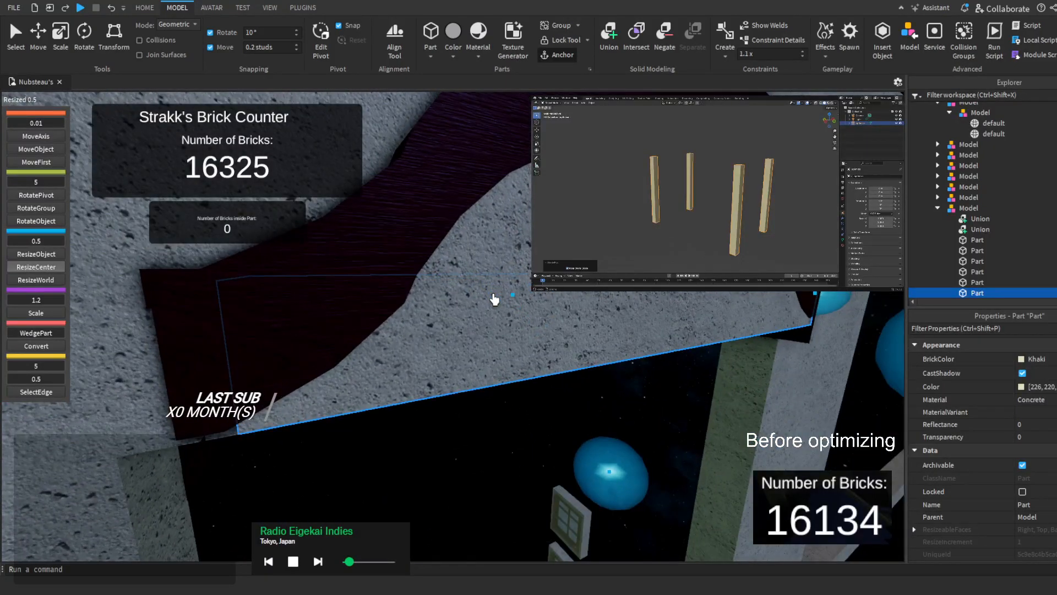
Set the resize increment to 0.1 and extend one end of the block under the arch by 0.3
{"action": "left_click", "coordinate": [260, 313]}
{"action": "right_click_drag", "start_coordinate": [260, 313], "coordinate": [267, 197]}
{"action": "key", "text": "s"}
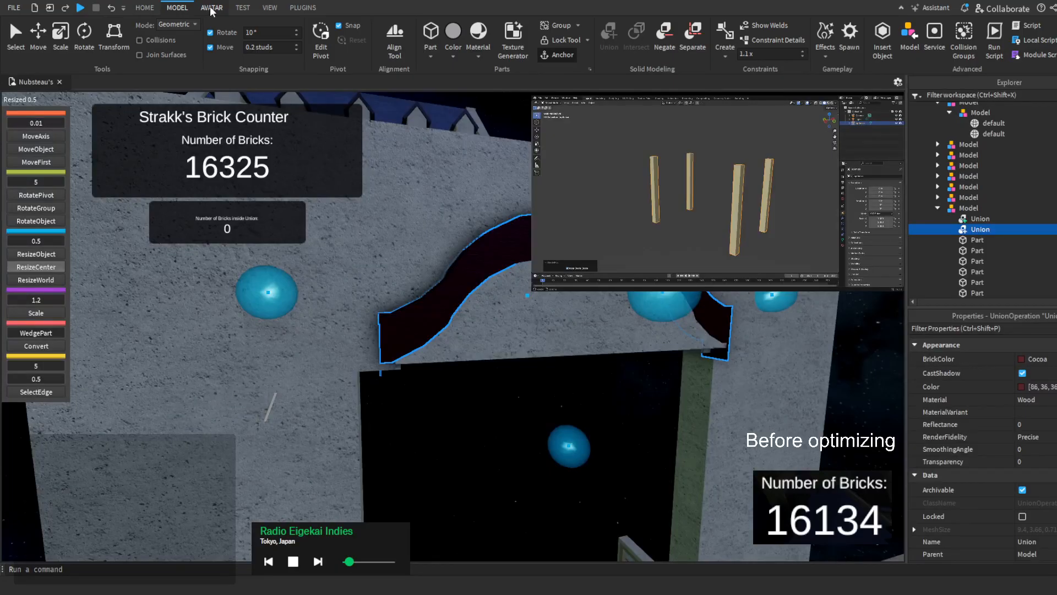
{"action": "key", "text": "w"}
{"action": "right_click_drag", "start_coordinate": [392, 197], "coordinate": [392, 197]}
{"action": "left_click", "coordinate": [536, 306]}
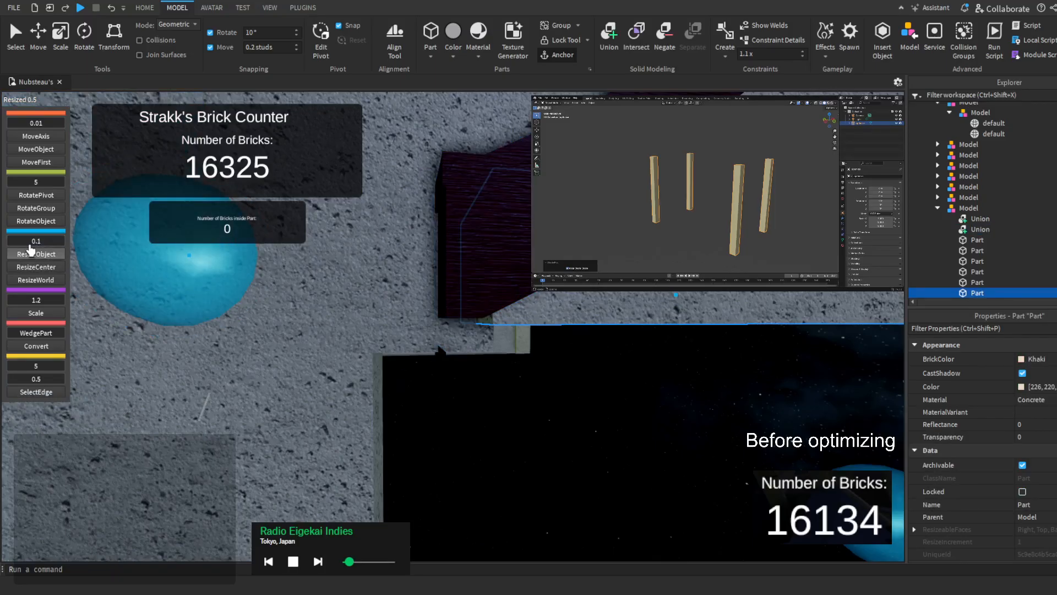
{"action": "left_click_drag", "start_coordinate": [208, 300], "coordinate": [158, 328]}
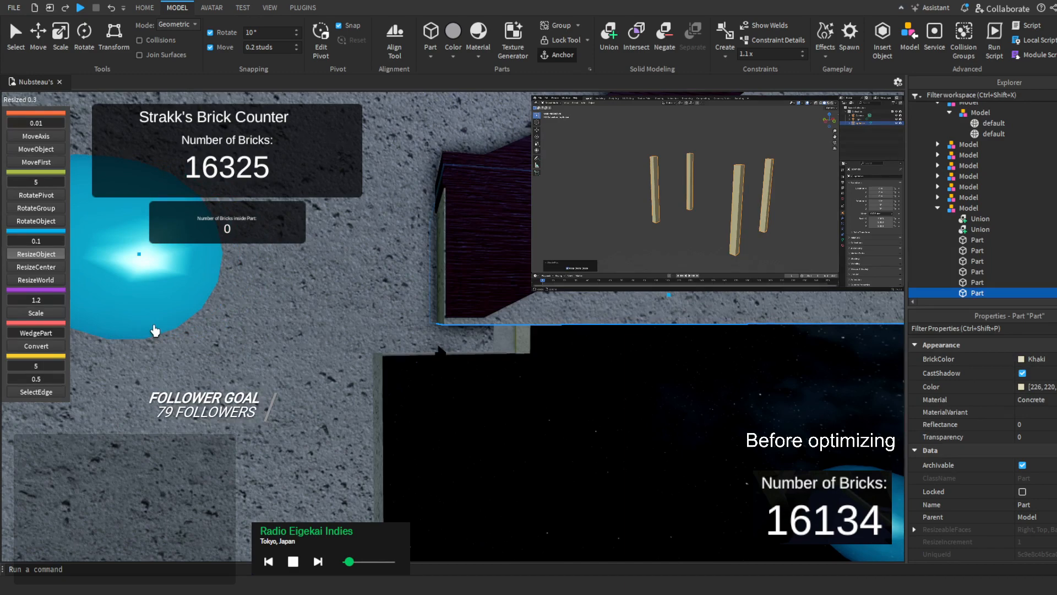
Resize the block under the arch by 0.1 at one end and by 0.5 at the opposite end
{"action": "right_click_drag", "start_coordinate": [276, 392], "coordinate": [276, 392]}
{"action": "mouse_move", "coordinate": [592, 492]}
{"action": "left_mouse_down"}
{"action": "mouse_move", "coordinate": [609, 479]}
{"action": "mouse_move", "coordinate": [591, 484]}
{"action": "left_mouse_up"}
{"action": "right_click_drag", "start_coordinate": [591, 484], "coordinate": [591, 484]}
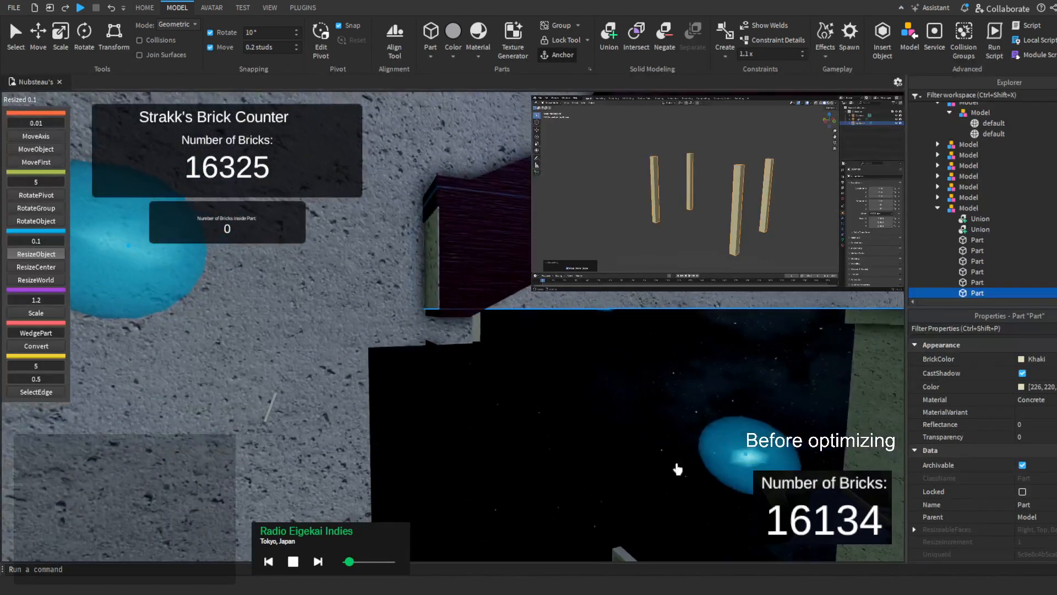
{"action": "left_click_drag", "start_coordinate": [705, 458], "coordinate": [698, 475]}
{"action": "right_click_drag", "start_coordinate": [699, 475], "coordinate": [698, 475]}
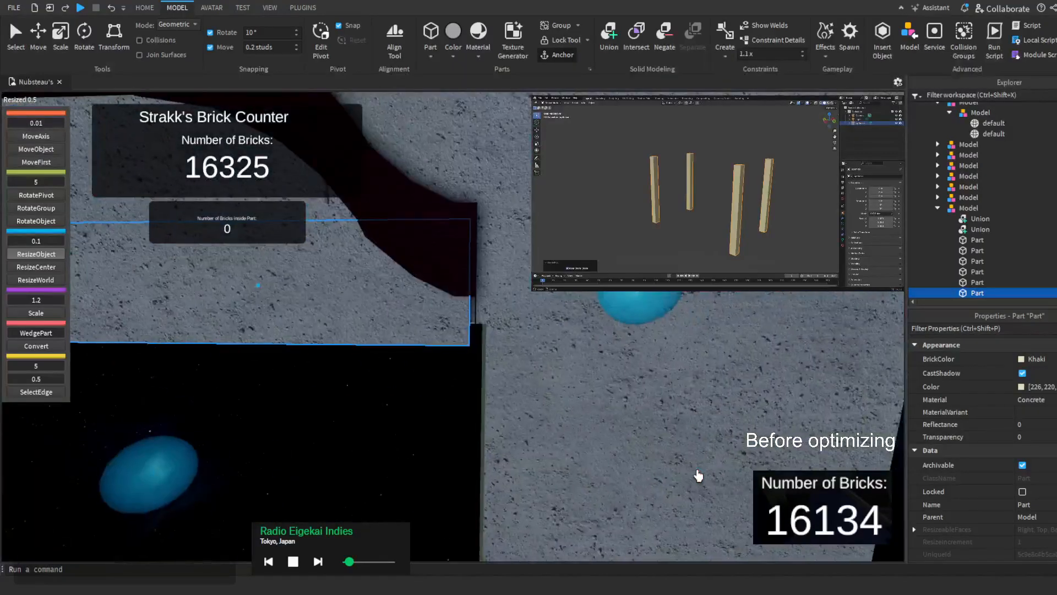
Fine-tune the same end of the block: extend it by 0.1, then shorten it by 0.05 using a 0.05 resize increment
{"action": "left_click_drag", "start_coordinate": [643, 311], "coordinate": [652, 310]}
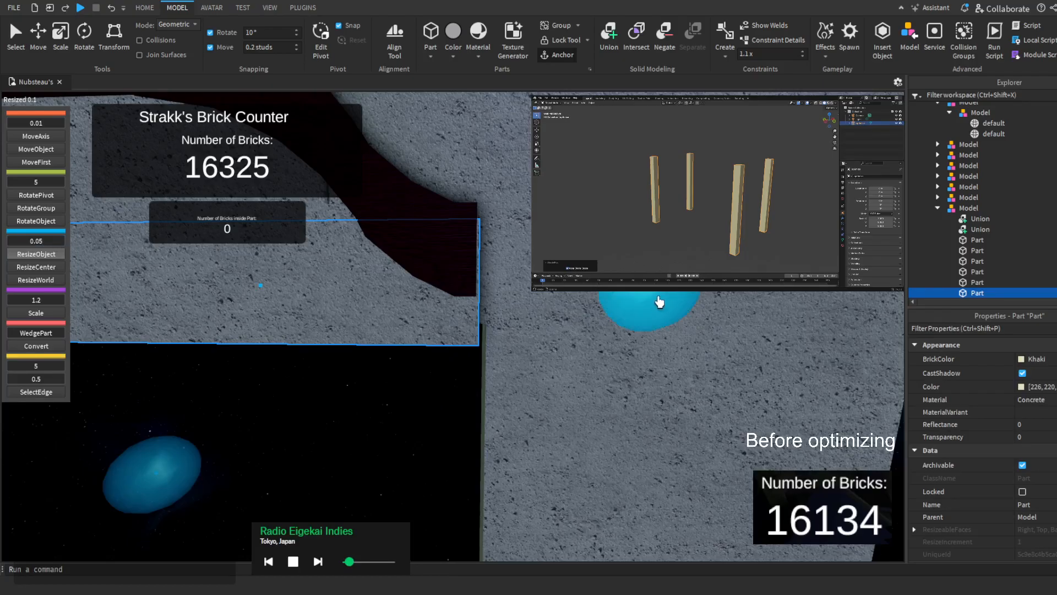
{"action": "left_click_drag", "start_coordinate": [651, 307], "coordinate": [649, 308]}
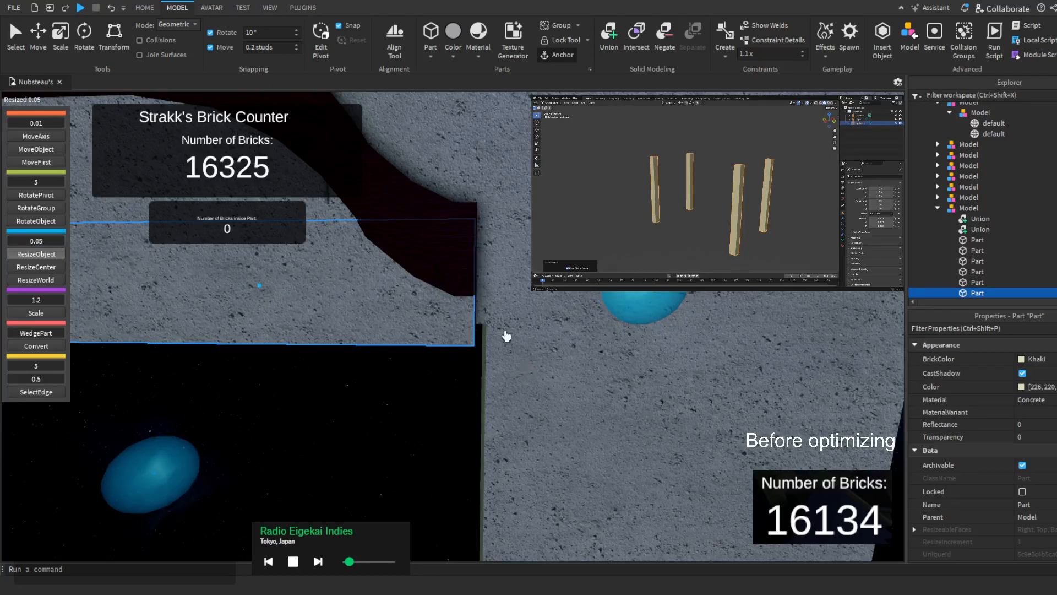
{"action": "right_click_drag", "start_coordinate": [506, 337], "coordinate": [506, 337]}
{"action": "right_click_drag", "start_coordinate": [333, 336], "coordinate": [334, 336]}
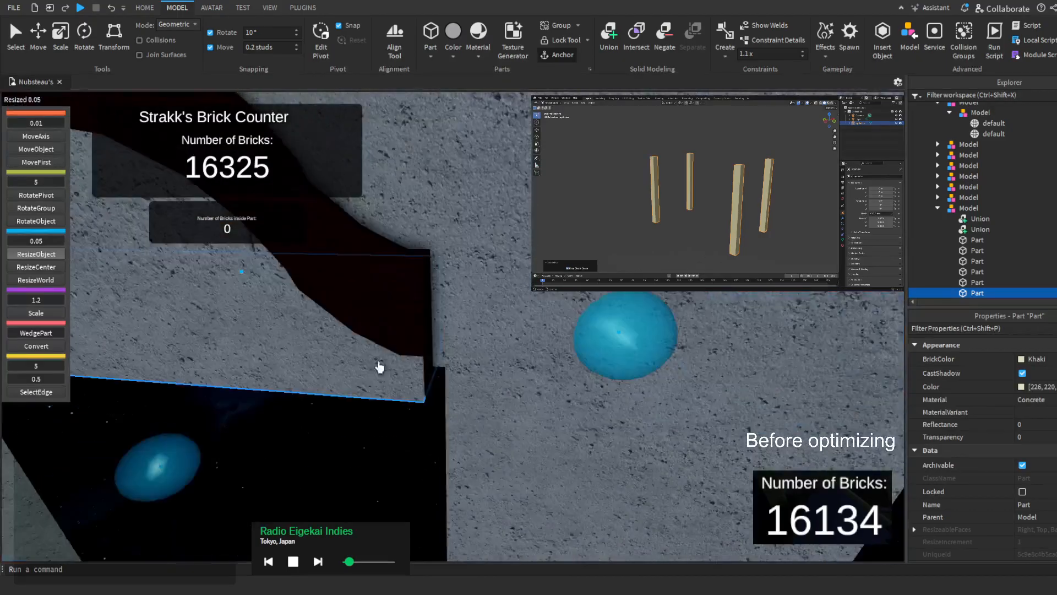
Separate the large wall union around the arch into its individual parts, then undo and redo the separation to reselect them
{"action": "left_click", "coordinate": [474, 435]}
{"action": "key", "text": "s"}
{"action": "right_click_drag", "start_coordinate": [472, 434], "coordinate": [472, 434]}
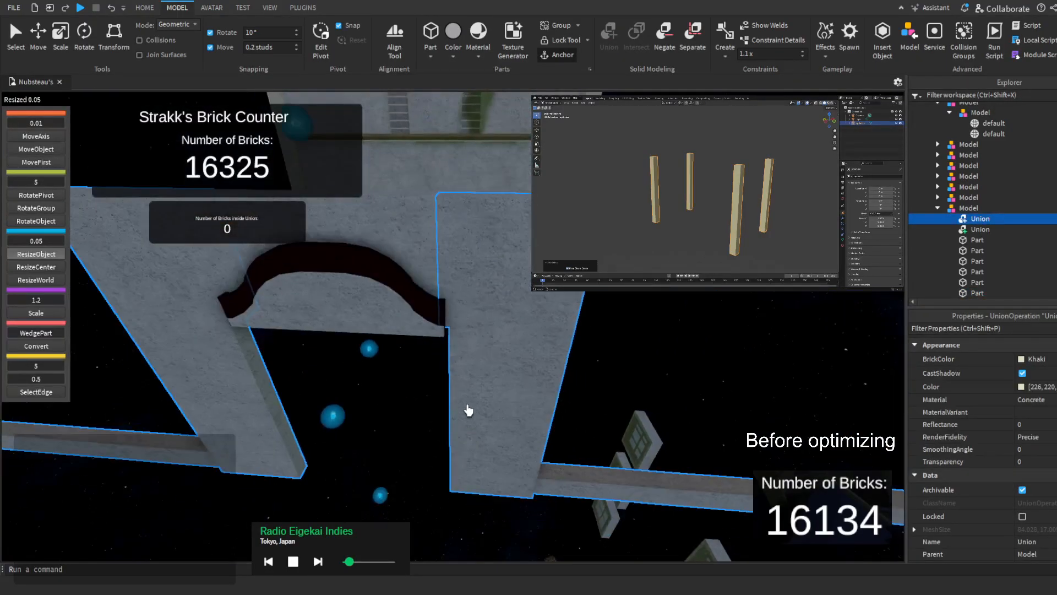
{"action": "right_click_drag", "start_coordinate": [416, 283], "coordinate": [417, 290]}
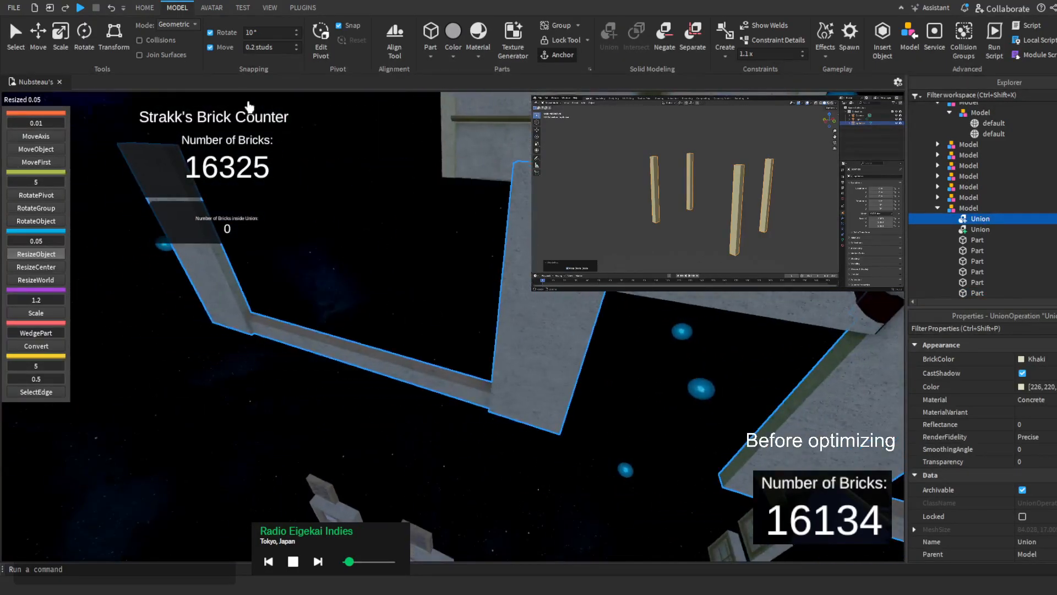
{"action": "left_click", "coordinate": [698, 49]}
{"action": "right_click_drag", "start_coordinate": [512, 284], "coordinate": [514, 285]}
{"action": "left_click", "coordinate": [513, 284]}
{"action": "key", "text": "Escape"}
{"action": "key", "text": "Escape"}
{"action": "key", "text": "Escape"}
{"action": "key", "text": "Escape"}
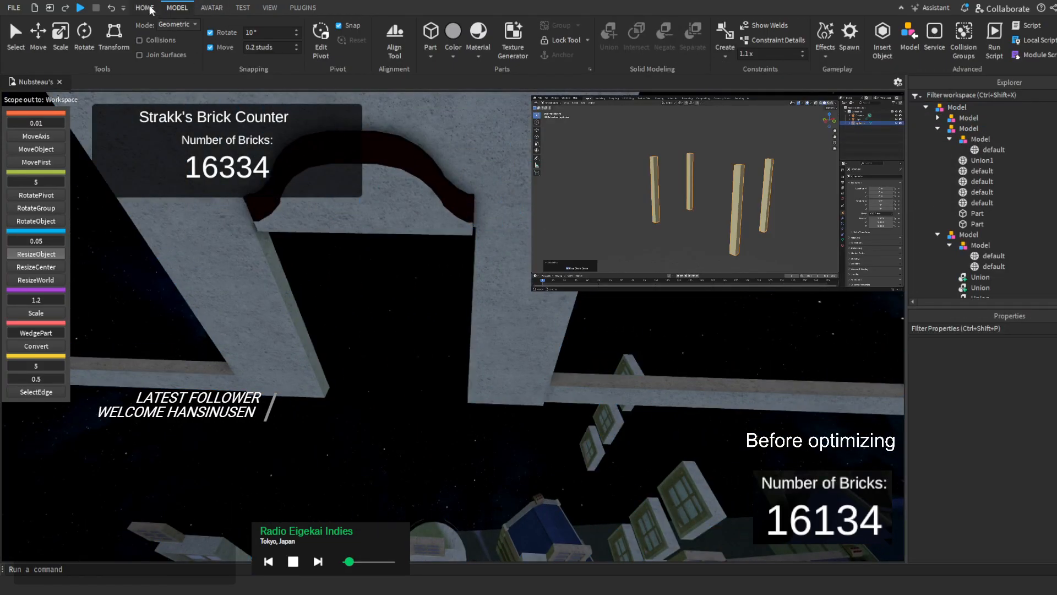
{"action": "left_click", "coordinate": [112, 7]}
{"action": "key", "text": "ctrl+y"}
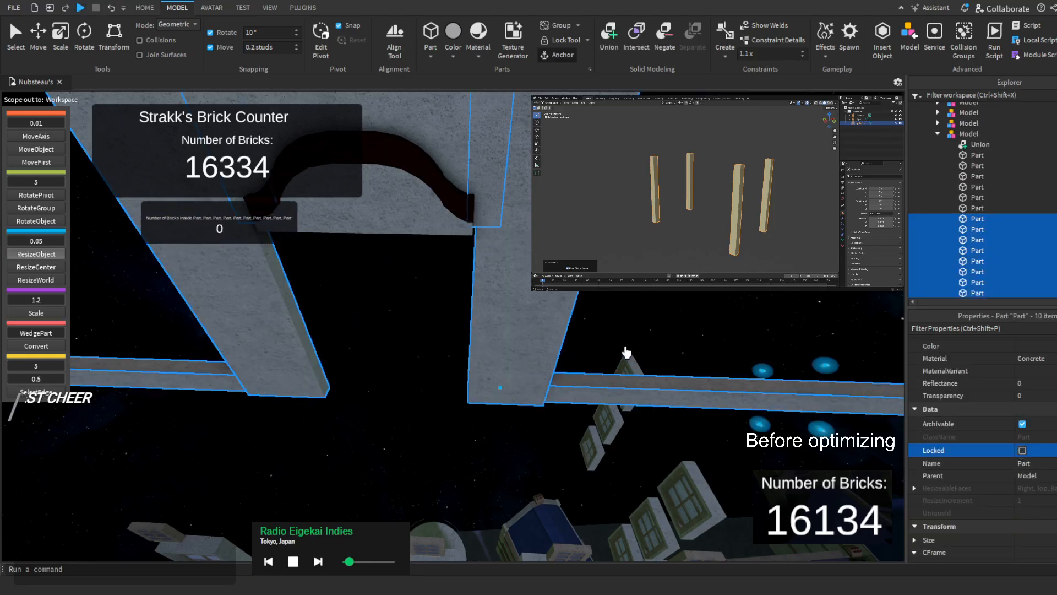
Extend the inner side of the pillar to the right of the doorway by 0.5, then trim it back with a 0.1 resize increment
{"action": "left_click", "coordinate": [554, 298]}
{"action": "key", "text": "Escape"}
{"action": "left_click", "coordinate": [553, 297]}
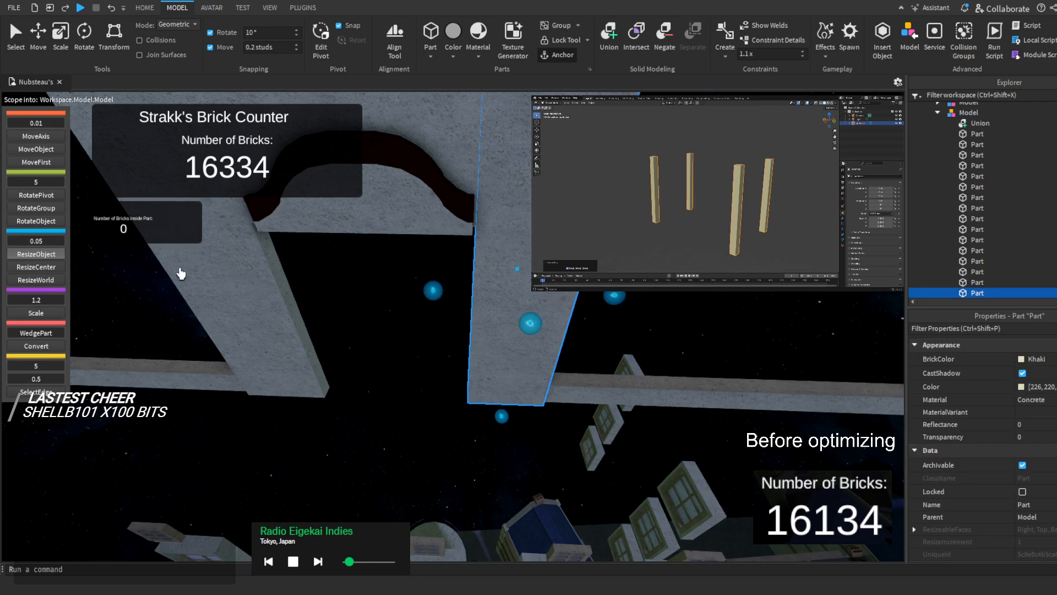
{"action": "type", "text": ".5"}
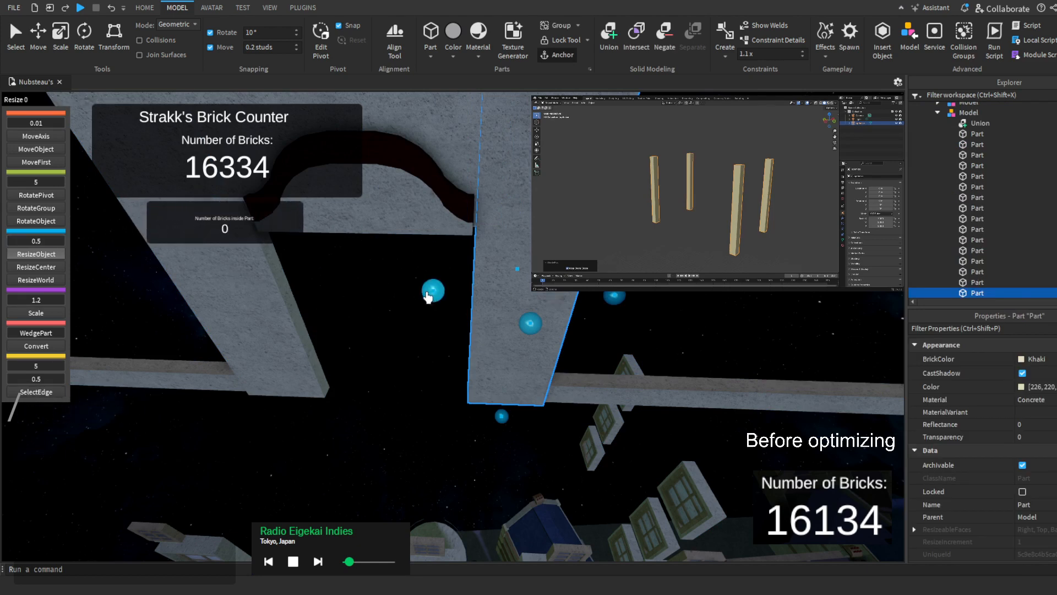
{"action": "scroll", "coordinate": [177, 217], "scroll_direction": "up", "scroll_amount": 3}
{"action": "left_click", "coordinate": [24, 240]}
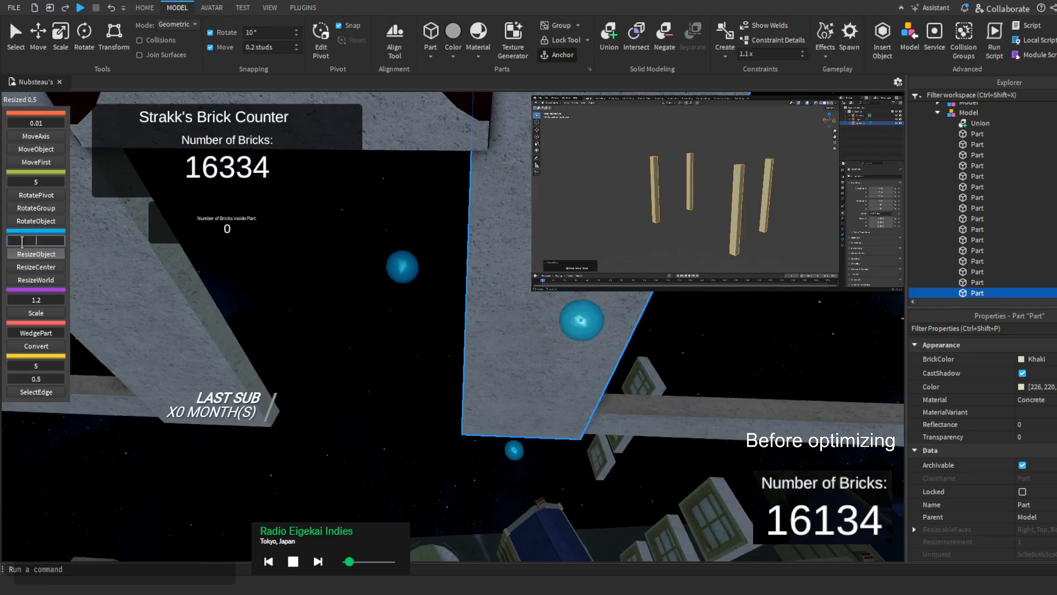
{"action": "type", "text": "0.1"}
{"action": "scroll", "coordinate": [184, 275], "scroll_direction": "up", "scroll_amount": 3}
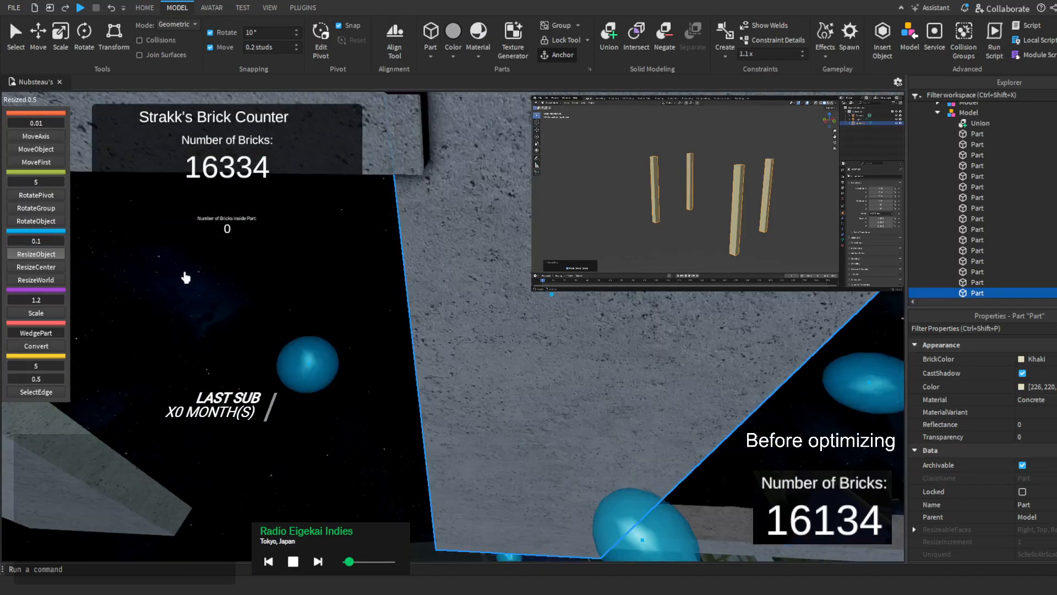
{"action": "left_click_drag", "start_coordinate": [306, 346], "coordinate": [324, 352]}
{"action": "right_click_drag", "start_coordinate": [323, 352], "coordinate": [323, 353]}
Extend the inner side of the opposite doorway pillar by 0.5 toward the opening
{"action": "left_click", "coordinate": [389, 323]}
{"action": "key", "text": "d"}
{"action": "left_click_drag", "start_coordinate": [569, 362], "coordinate": [595, 361]}
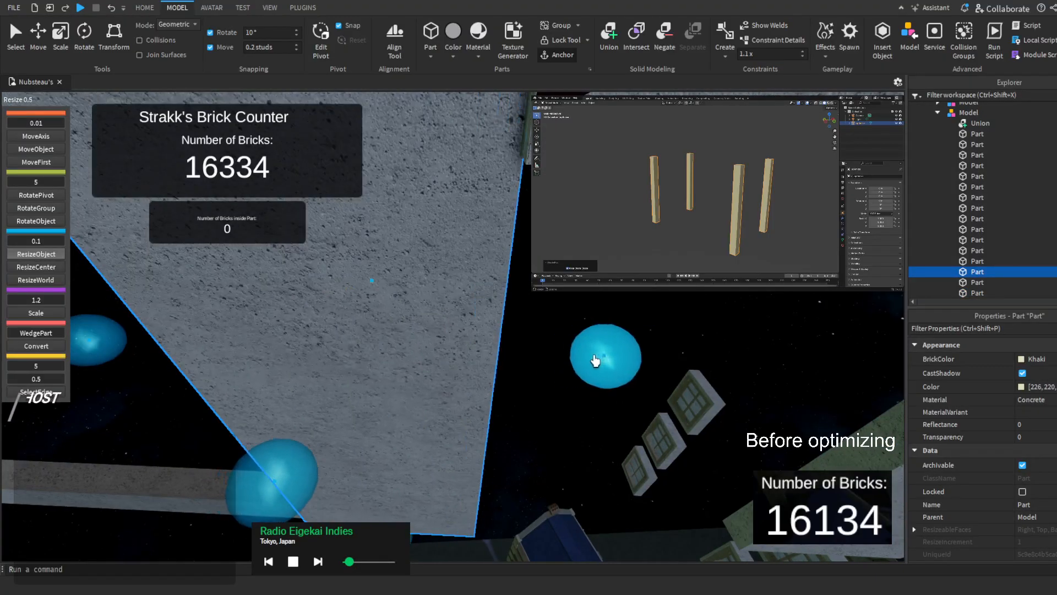
{"action": "key", "text": "s"}
{"action": "key", "text": "s"}
{"action": "right_click_drag", "start_coordinate": [599, 358], "coordinate": [597, 358]}
{"action": "key", "text": "w"}
Select the dark arch trim and the filler parts beneath it, union them and negate the result
{"action": "left_click", "coordinate": [559, 395]}
{"action": "key", "text": "d"}
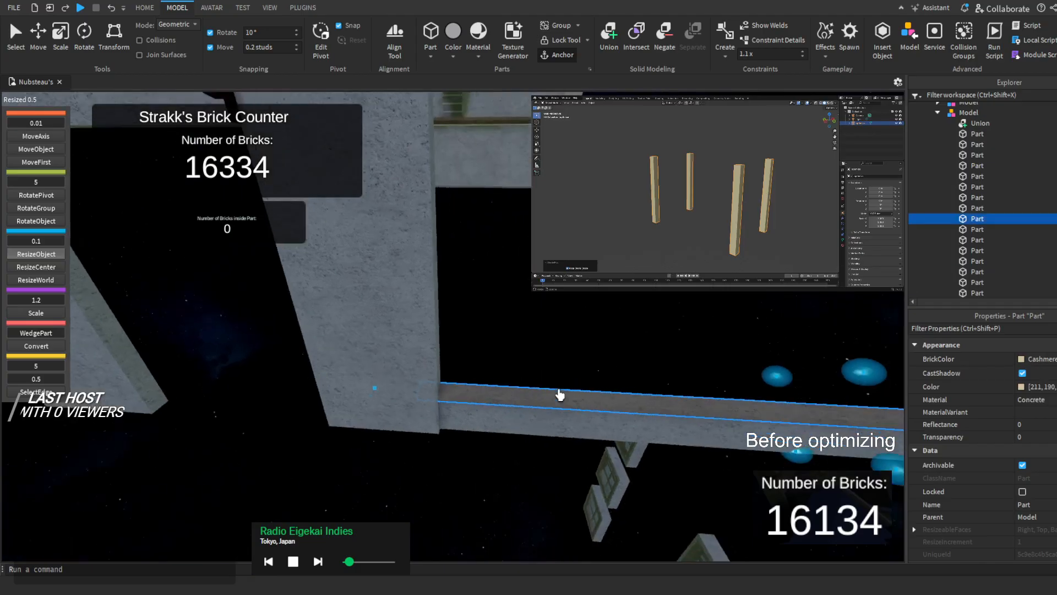
{"action": "right_click_drag", "start_coordinate": [559, 394], "coordinate": [559, 395]}
{"action": "key", "text": "s"}
{"action": "key", "text": "a"}
{"action": "key", "text": "w"}
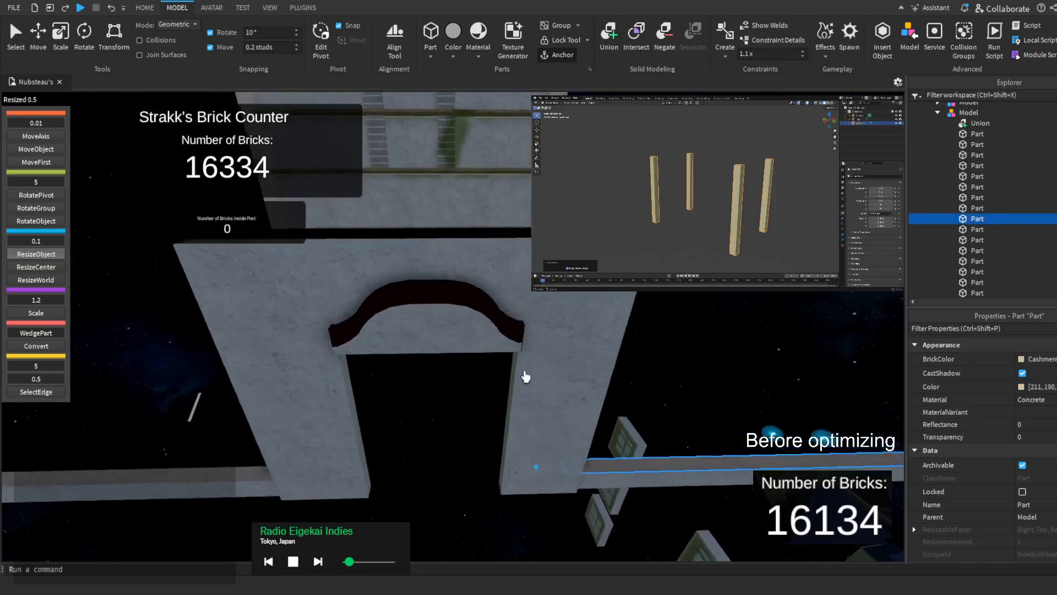
{"action": "left_click", "coordinate": [445, 330]}
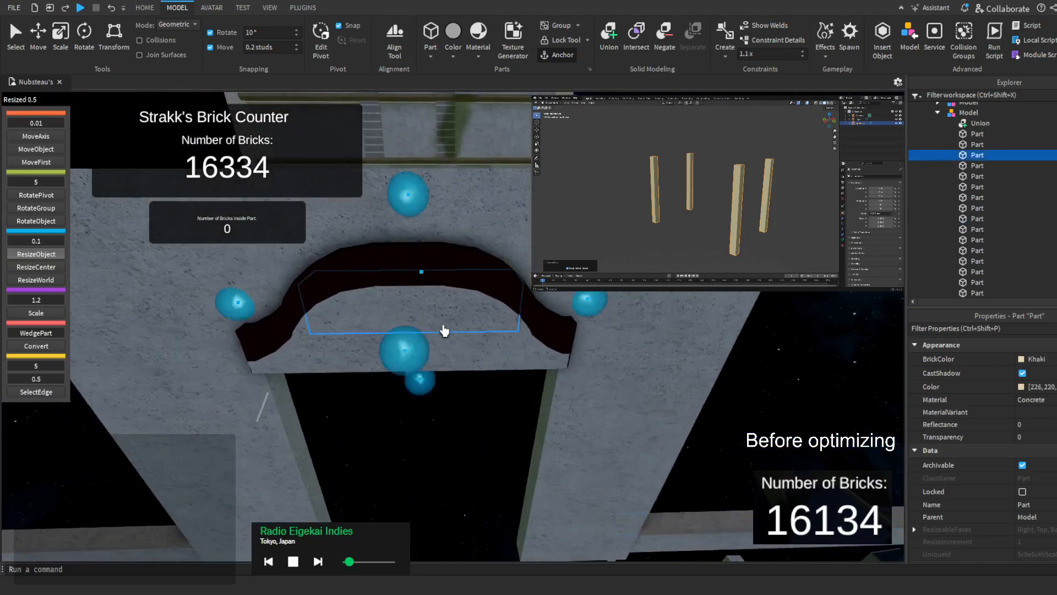
{"action": "left_click", "coordinate": [523, 337], "text": "shift"}
{"action": "left_click", "coordinate": [521, 331], "text": "shift"}
{"action": "left_click", "coordinate": [556, 354], "text": "shift"}
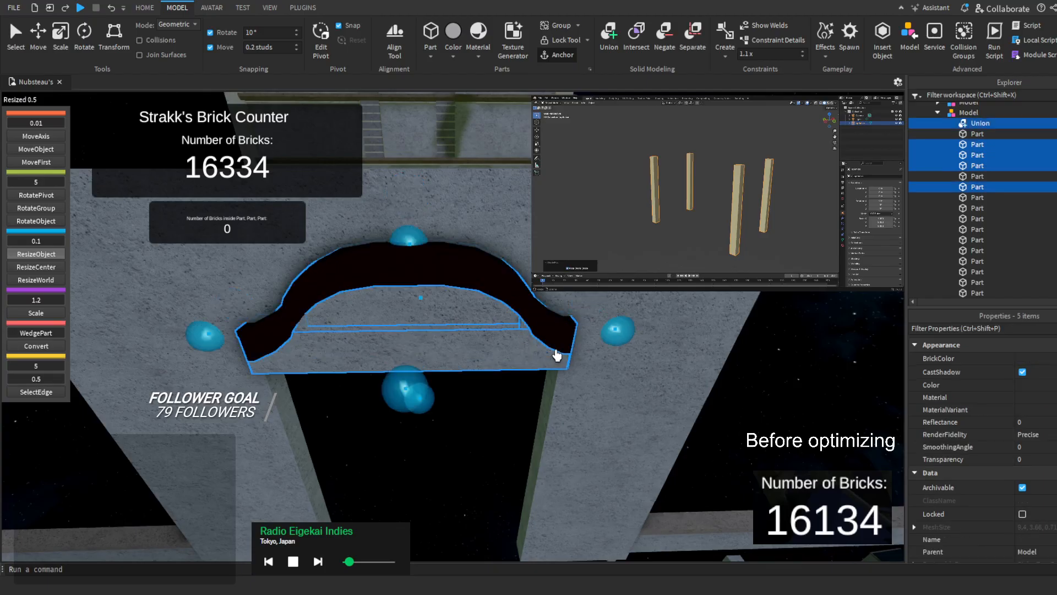
{"action": "left_click", "coordinate": [314, 337], "text": "shift"}
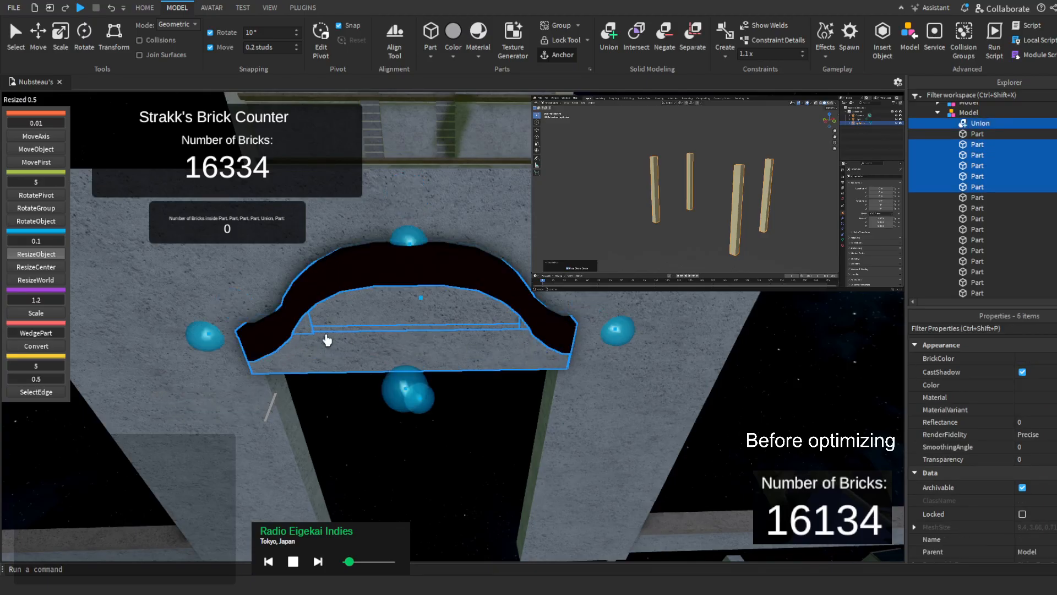
{"action": "left_click", "coordinate": [674, 42]}
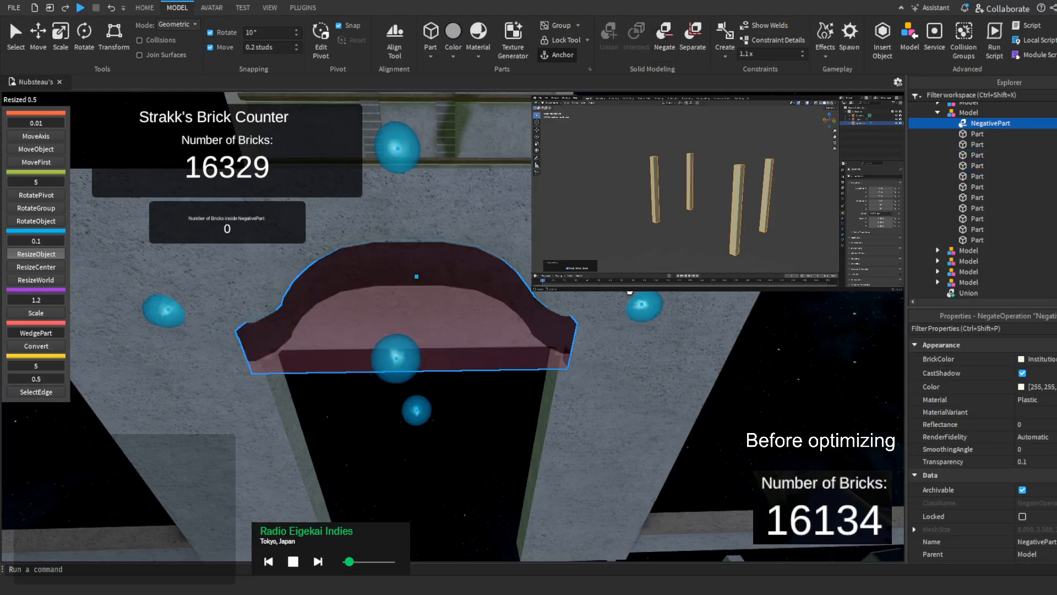
Try to cut the negated arch out of the wall part above the doorway, then separate the resulting union
{"action": "left_click", "coordinate": [629, 293], "text": "shift"}
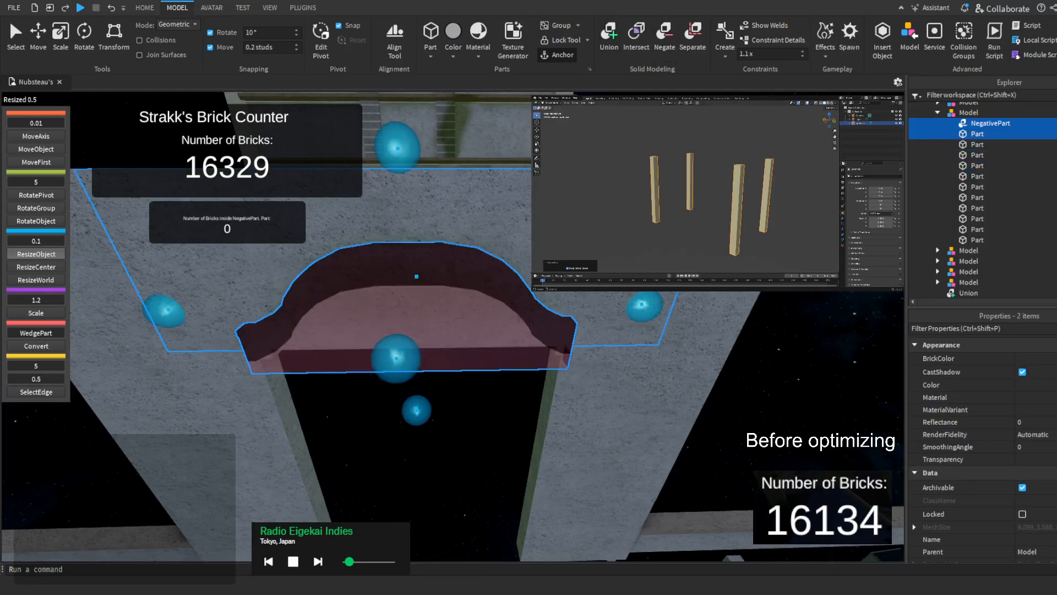
{"action": "key", "text": "ctrl+shift+g"}
{"action": "right_click_drag", "start_coordinate": [602, 329], "coordinate": [603, 329]}
{"action": "left_click", "coordinate": [692, 45]}
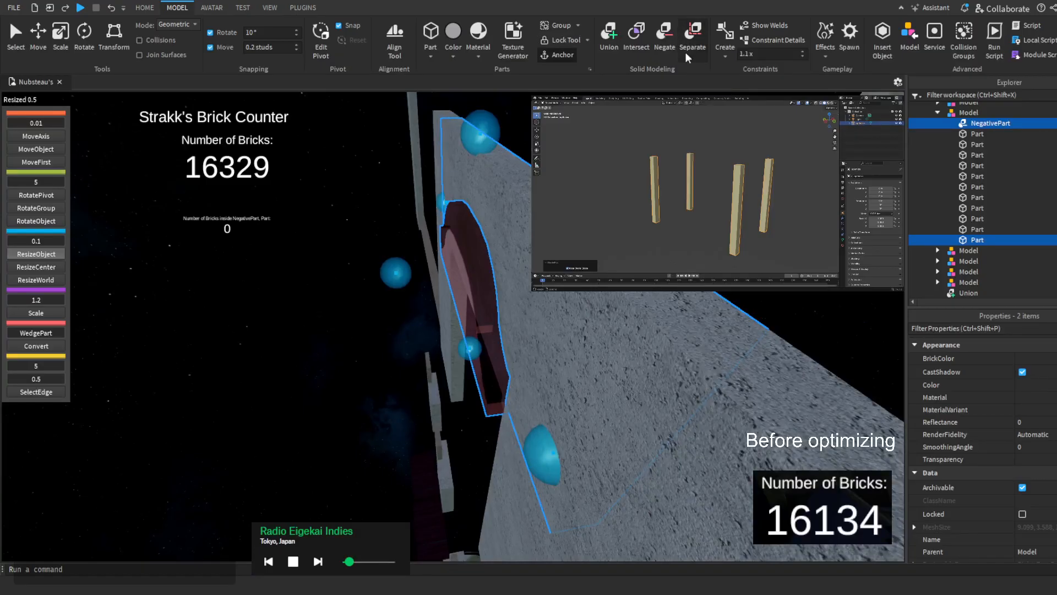
Turn the negated arch back into a solid union and resize its depth by 1.3
{"action": "key", "text": "ctrl+shift+g"}
{"action": "right_click_drag", "start_coordinate": [479, 259], "coordinate": [493, 273]}
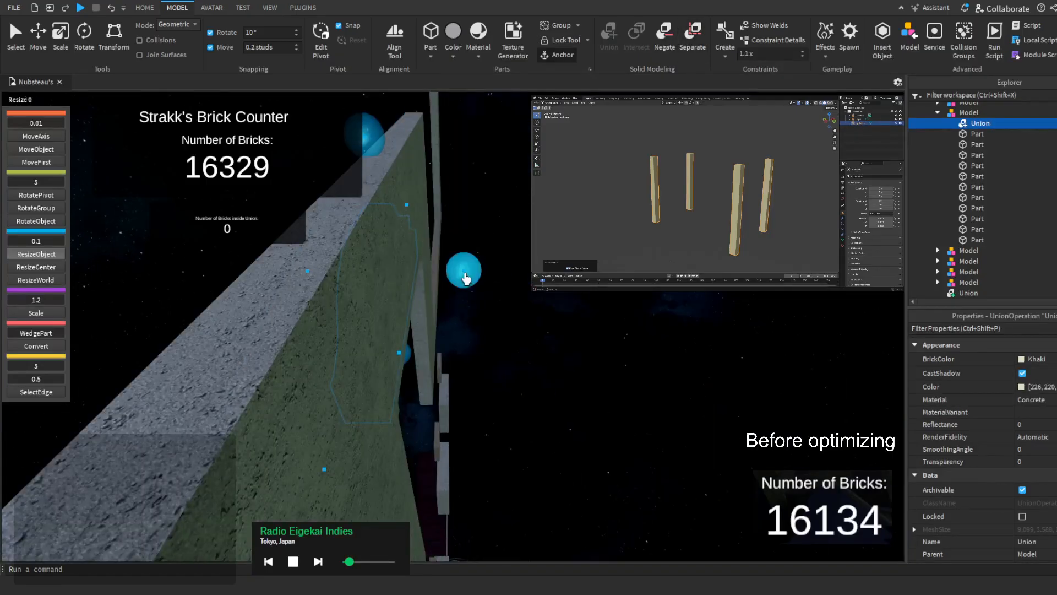
{"action": "left_click_drag", "start_coordinate": [466, 278], "coordinate": [507, 291]}
{"action": "right_click_drag", "start_coordinate": [513, 289], "coordinate": [513, 290]}
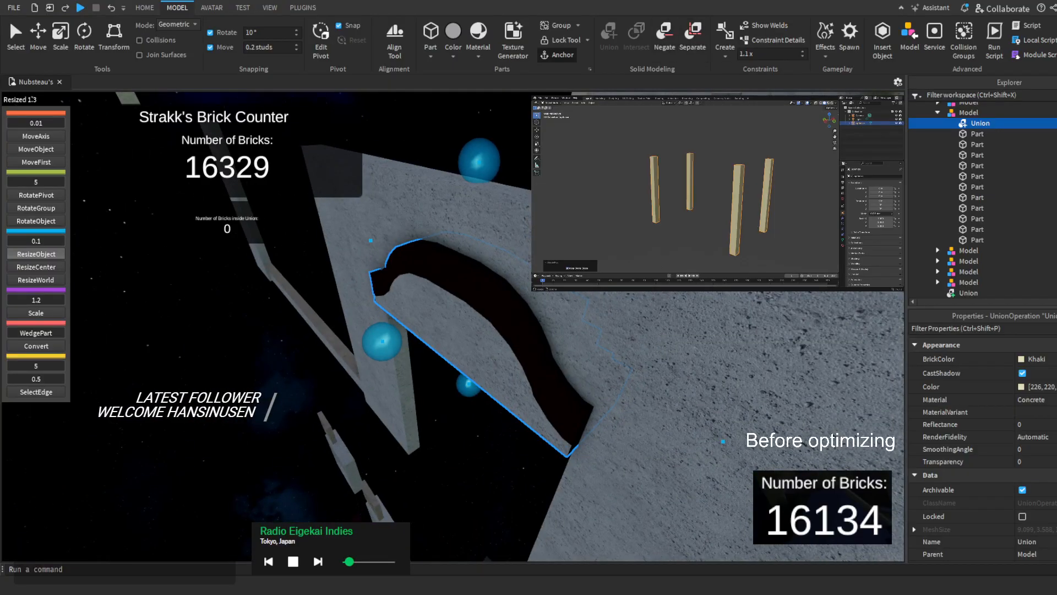
Undo the arch resizing, cutting, negating and union back to the separate trim and filler parts
{"action": "left_click", "coordinate": [110, 12]}
{"action": "left_click", "coordinate": [110, 12]}
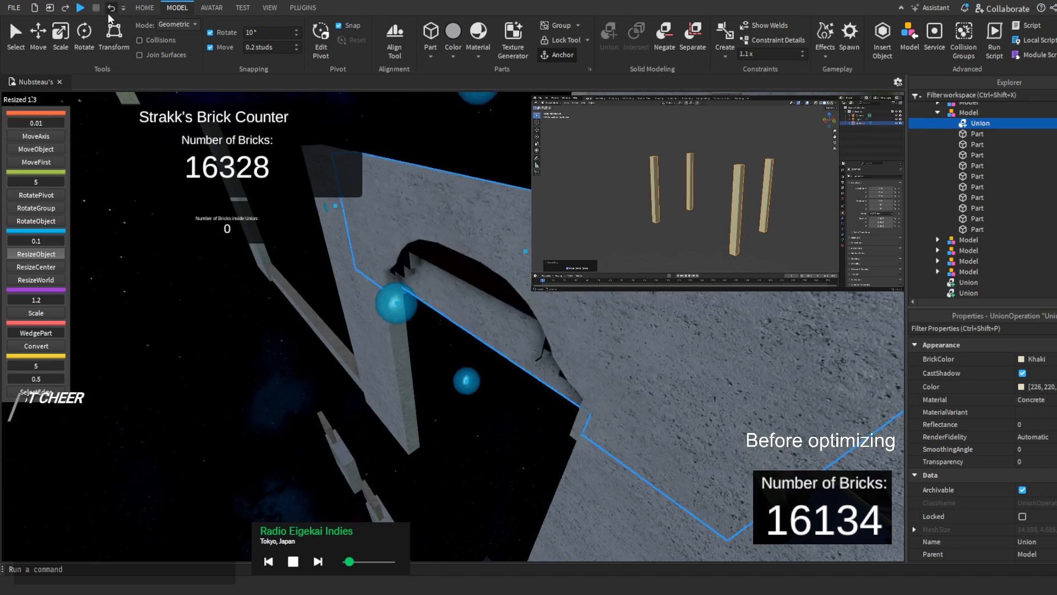
{"action": "left_click", "coordinate": [110, 12]}
{"action": "left_click", "coordinate": [110, 12]}
{"action": "left_click", "coordinate": [110, 12]}
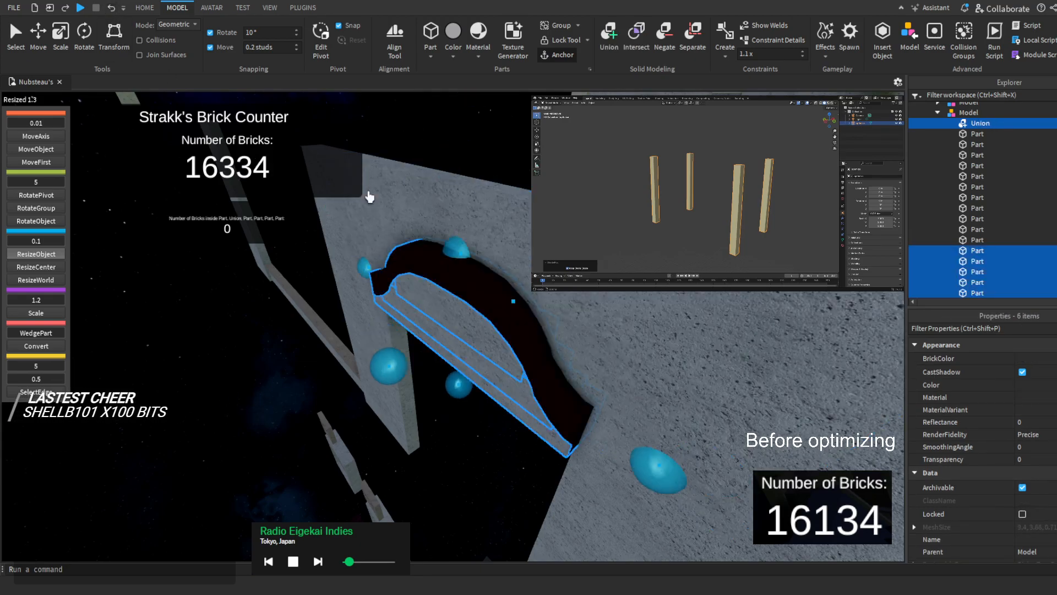
Resize the depth of the dark arch trim union by 0.7
{"action": "left_click", "coordinate": [454, 282]}
{"action": "right_click_drag", "start_coordinate": [454, 282], "coordinate": [436, 275]}
{"action": "left_click_drag", "start_coordinate": [494, 248], "coordinate": [534, 267]}
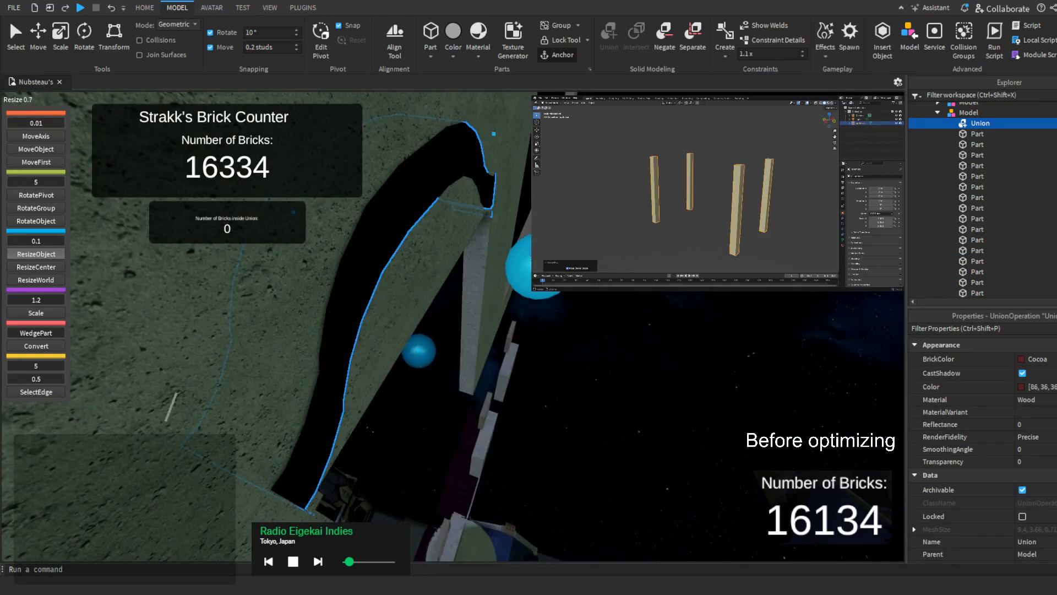
{"action": "right_click_drag", "start_coordinate": [473, 309], "coordinate": [531, 292]}
Select the five concrete filler parts under the arch trim and resize their depth by 0.3
{"action": "left_click", "coordinate": [587, 350]}
{"action": "left_click", "coordinate": [620, 366], "text": "ctrl"}
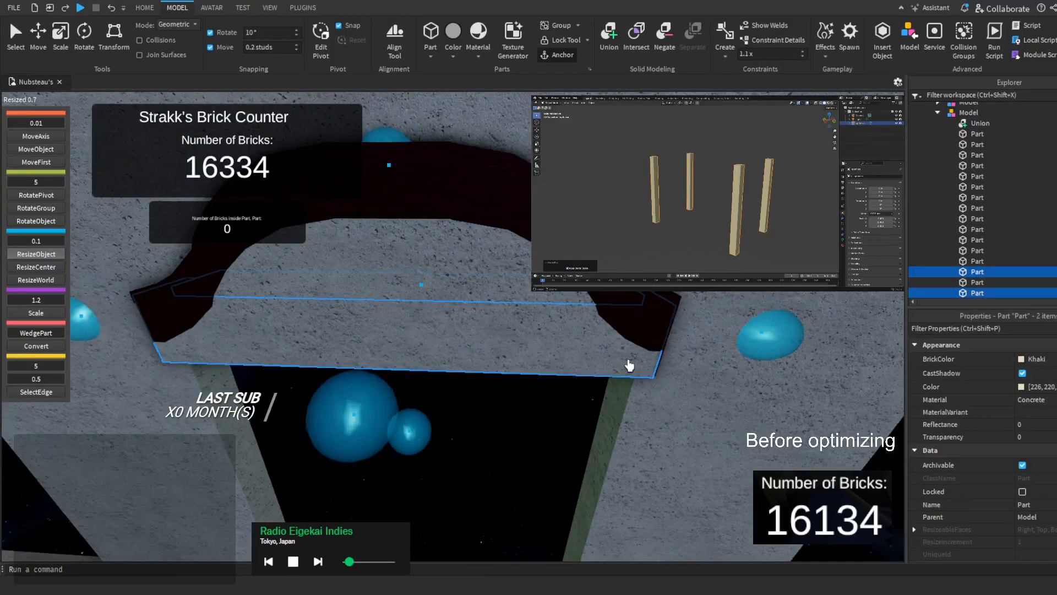
{"action": "left_click", "coordinate": [543, 287], "text": "ctrl"}
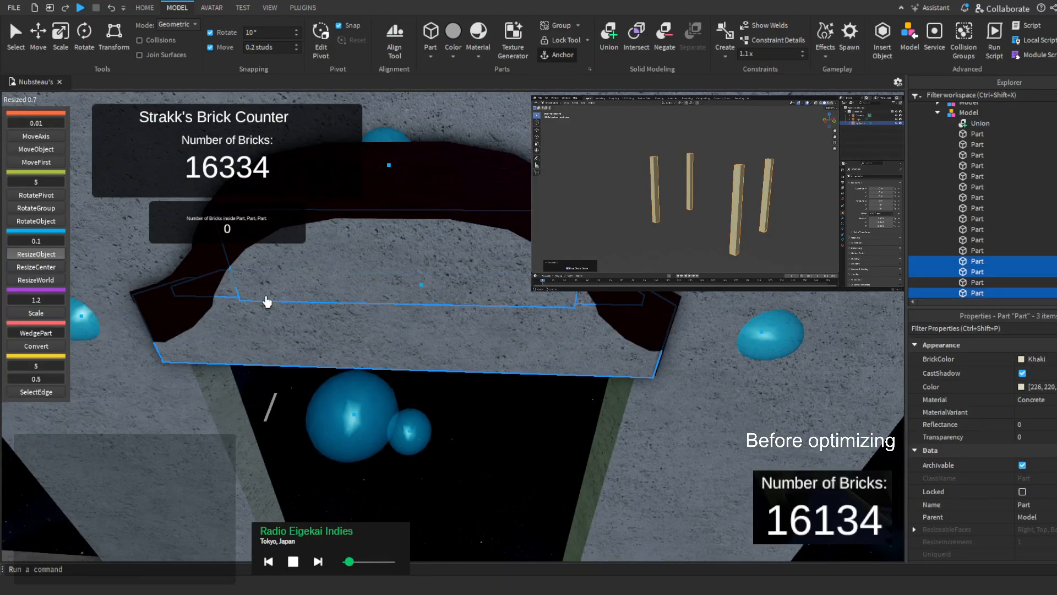
{"action": "left_click", "coordinate": [583, 300], "text": "ctrl"}
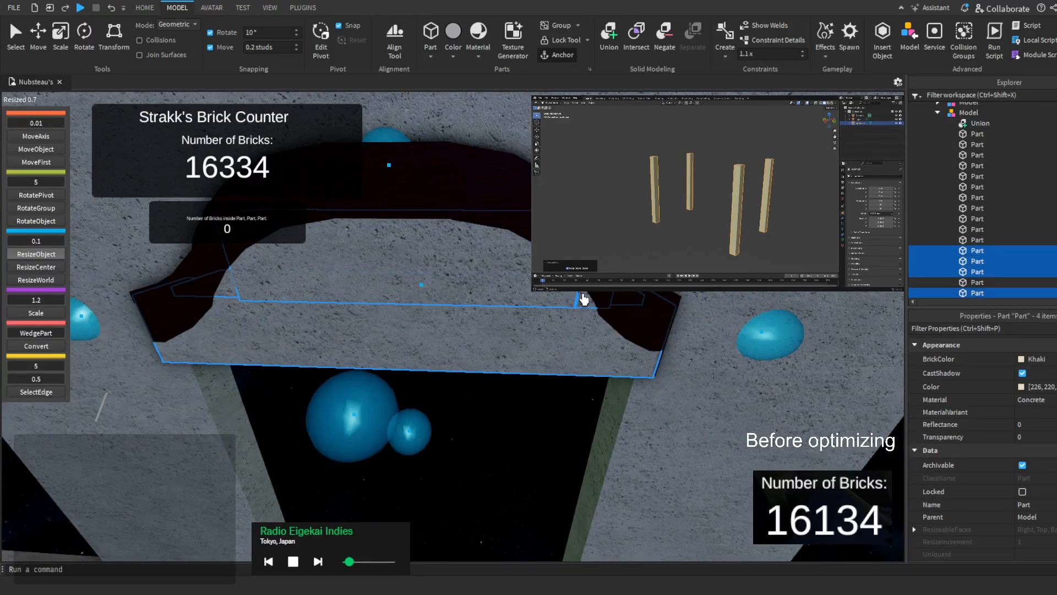
{"action": "left_click", "coordinate": [230, 286], "text": "ctrl"}
{"action": "right_click_drag", "start_coordinate": [316, 265], "coordinate": [316, 265]}
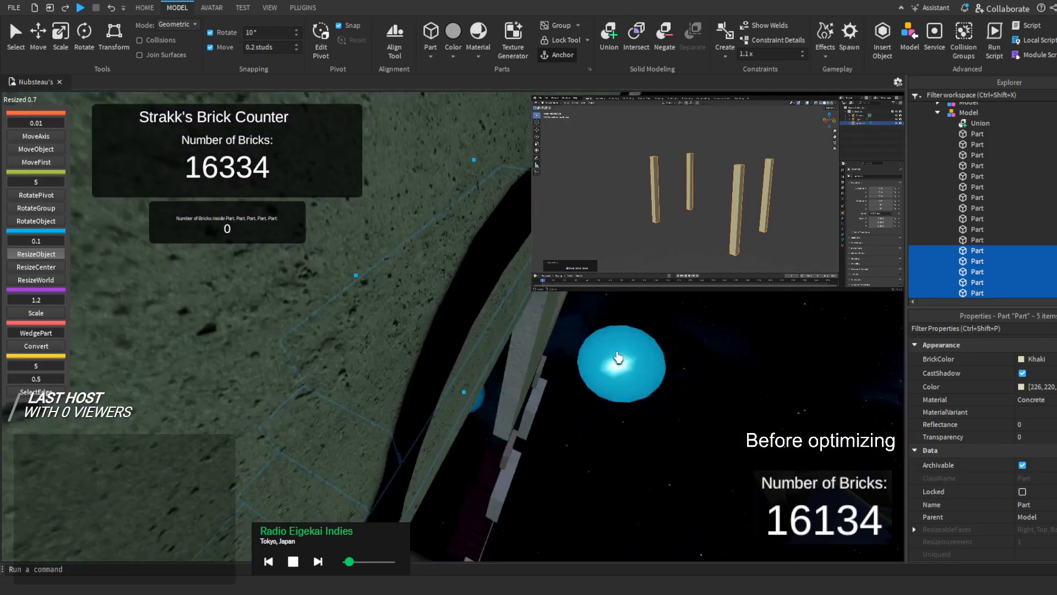
{"action": "left_click_drag", "start_coordinate": [619, 357], "coordinate": [656, 351]}
{"action": "right_click_drag", "start_coordinate": [657, 347], "coordinate": [657, 348]}
Add the arch trim to the selected filler parts, union them and negate the combined shape
{"action": "left_click", "coordinate": [556, 344], "text": "ctrl"}
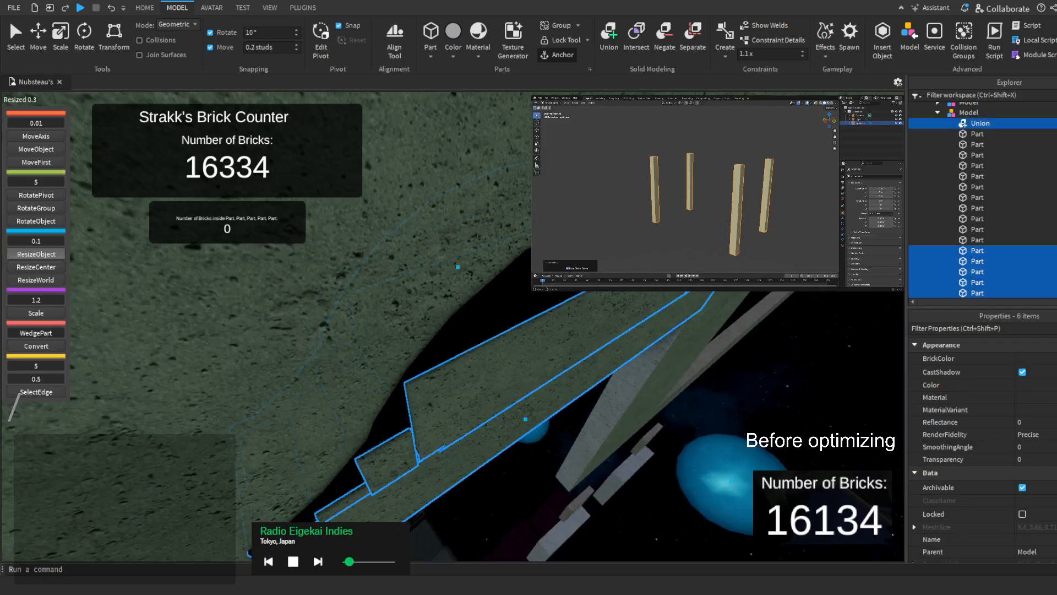
{"action": "left_click", "coordinate": [610, 39]}
{"action": "left_click", "coordinate": [664, 34]}
{"action": "key", "text": "f"}
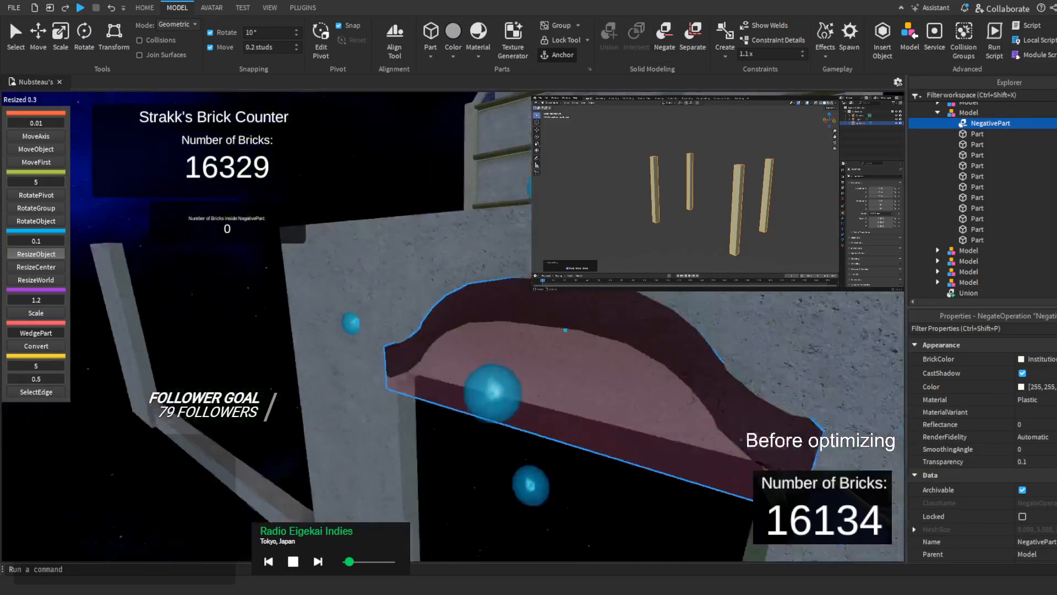
Union the negated arch with the wall part above the doorway to cut the arched opening
{"action": "left_click", "coordinate": [555, 304], "text": "ctrl"}
{"action": "left_click", "coordinate": [605, 50]}
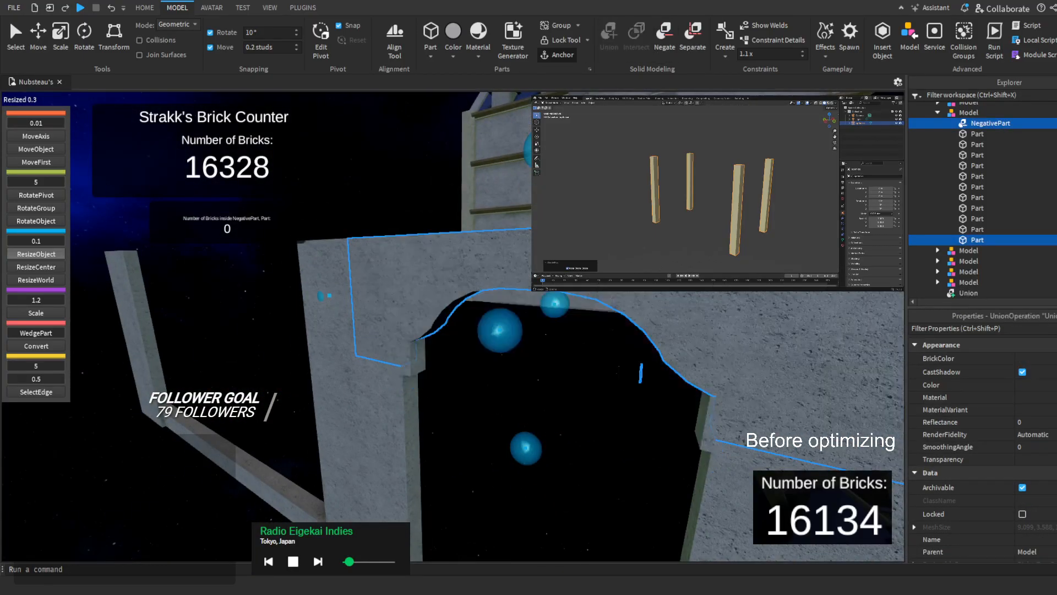
{"action": "key", "text": "f"}
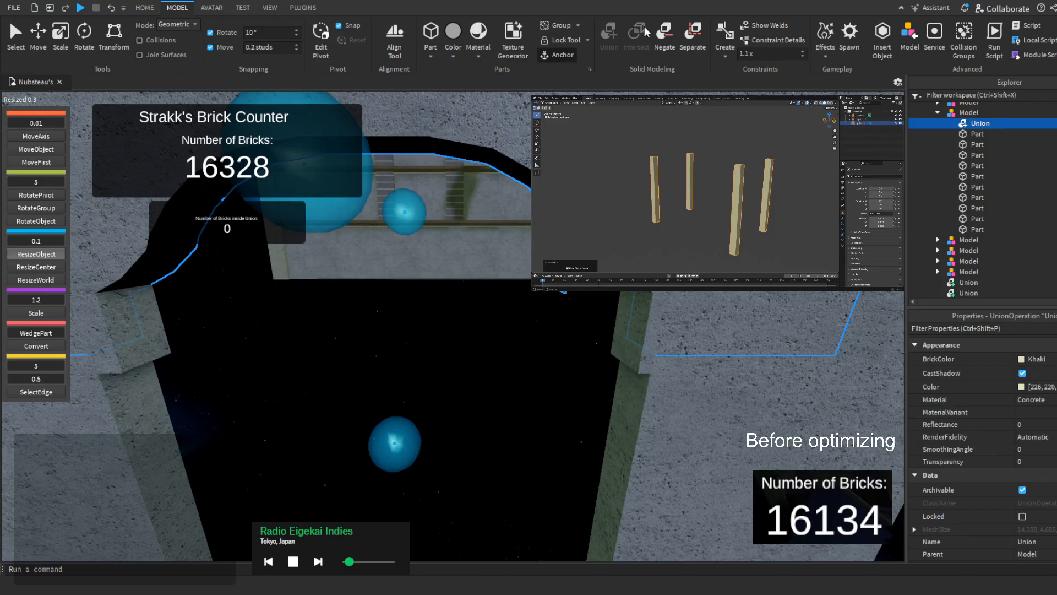
Separate the cut wall union, convert the negated arch shape back to solid and separate it into the arch trim and filler parts
{"action": "left_click", "coordinate": [694, 33]}
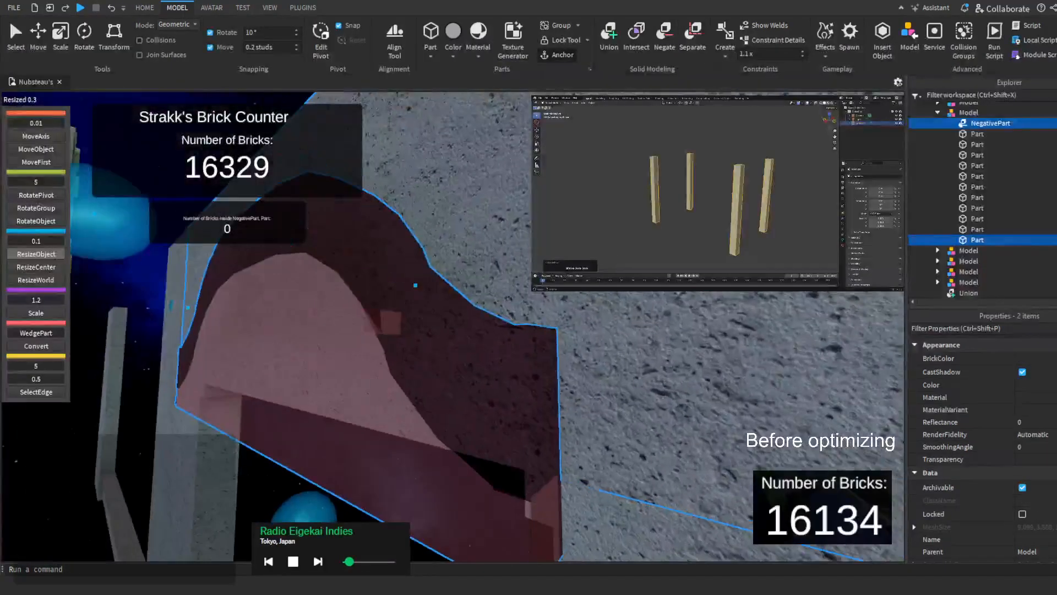
{"action": "right_click_drag", "start_coordinate": [462, 297], "coordinate": [484, 300]}
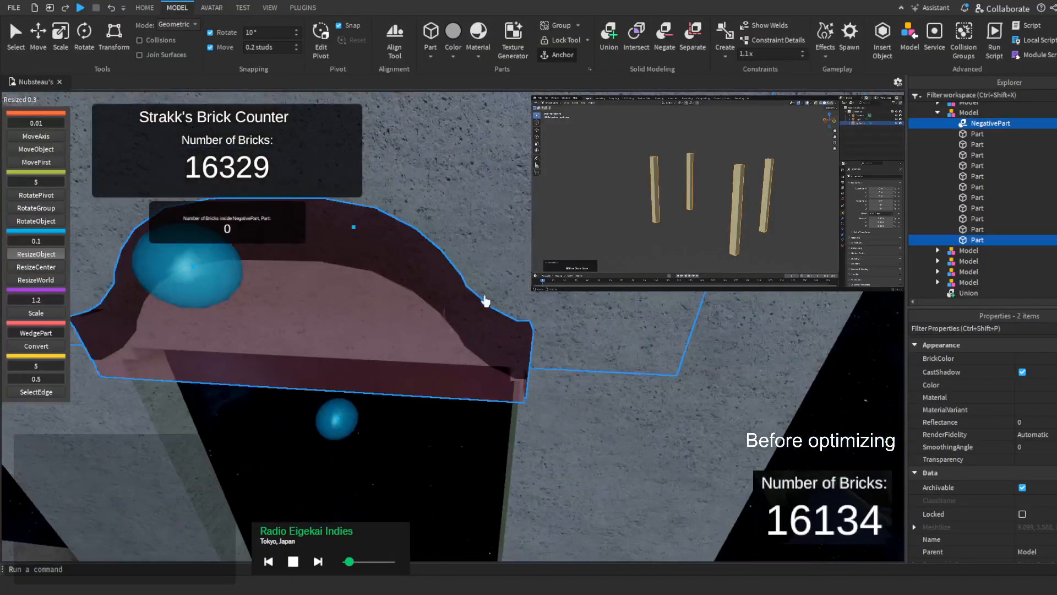
{"action": "left_click", "coordinate": [507, 270], "text": "ctrl"}
{"action": "key", "text": "ctrl+shift+n"}
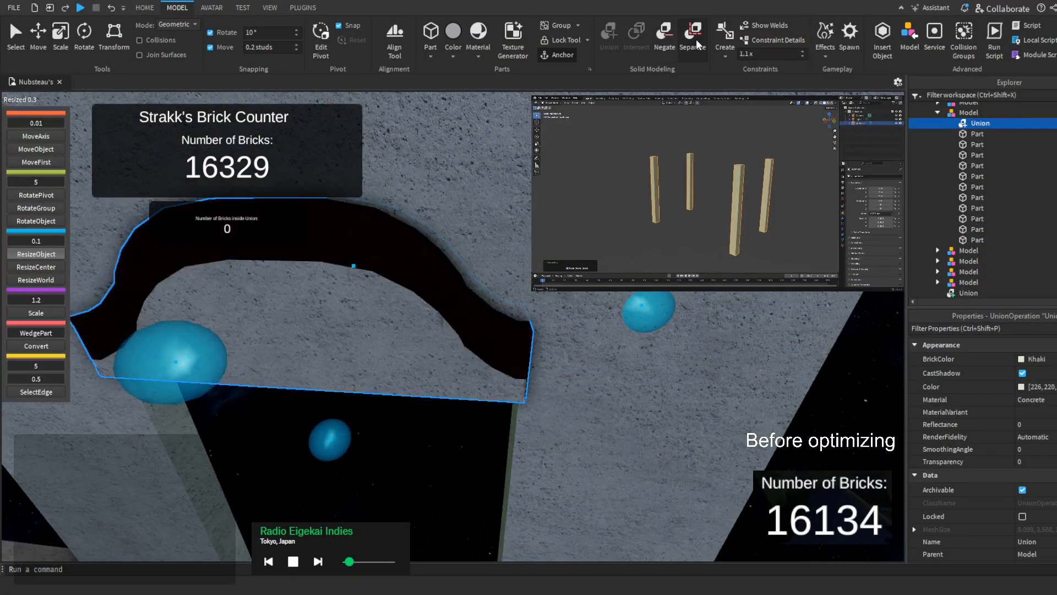
{"action": "left_click", "coordinate": [691, 44]}
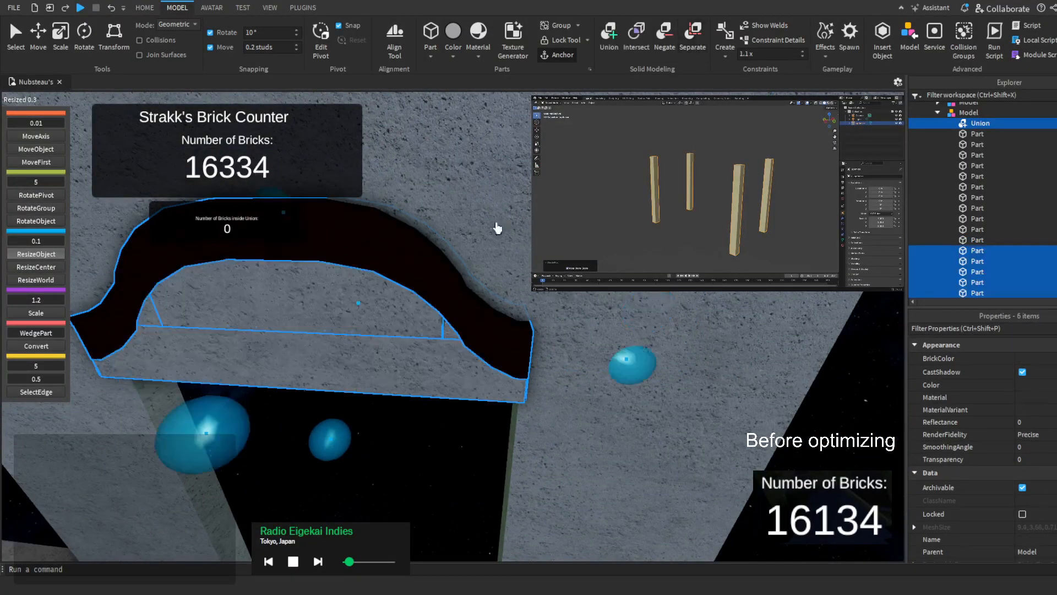
Resize the small filler part at the end of the arch trim's inner curve by 0.1 to close the gap
{"action": "scroll", "coordinate": [489, 232], "scroll_direction": "up", "scroll_amount": 6}
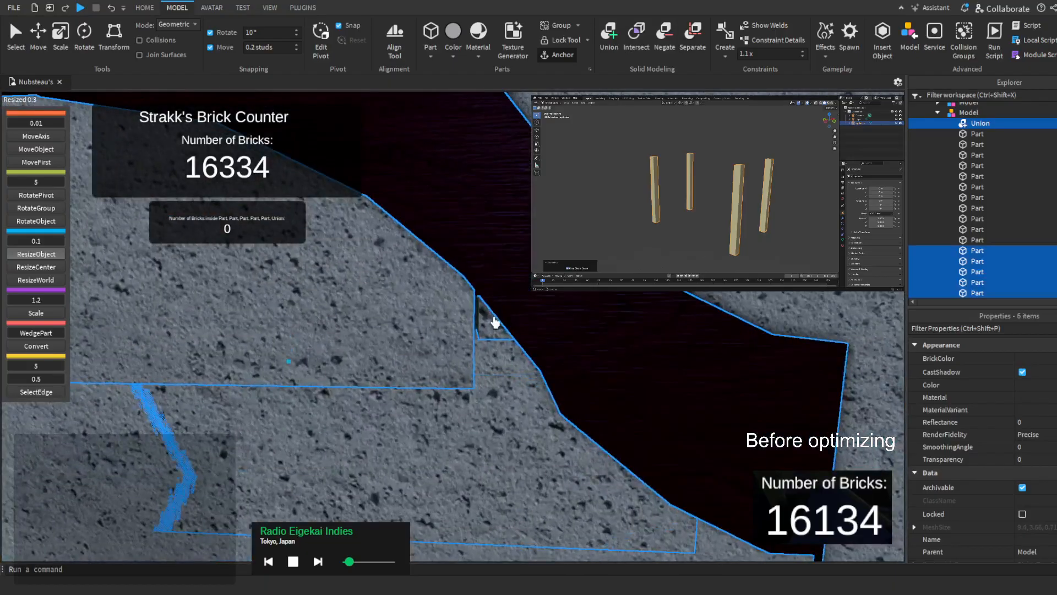
{"action": "left_click", "coordinate": [495, 322]}
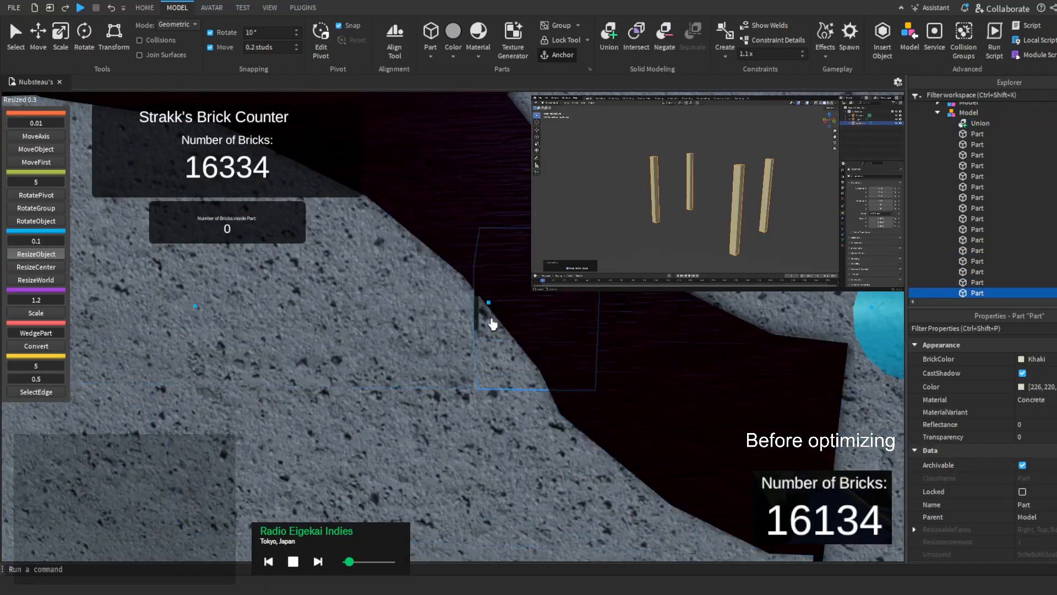
{"action": "key", "text": "f"}
{"action": "left_click_drag", "start_coordinate": [337, 319], "coordinate": [337, 321]}
{"action": "right_click_drag", "start_coordinate": [337, 321], "coordinate": [336, 324]}
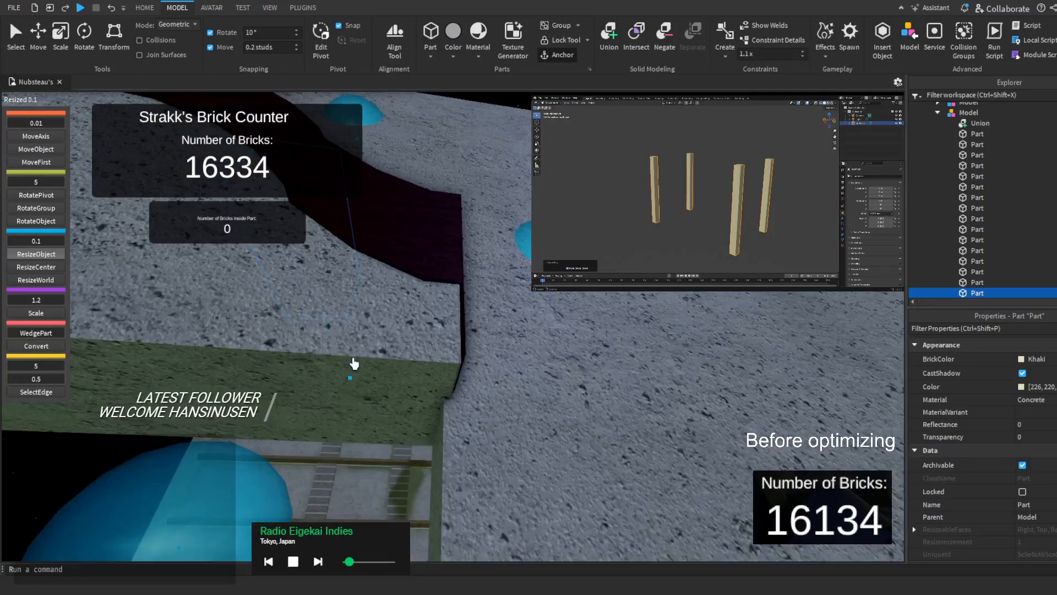
Union the arch trim with its five filler parts and negate the combined shape
{"action": "left_click", "coordinate": [387, 356]}
{"action": "right_click_drag", "start_coordinate": [388, 356], "coordinate": [389, 359]}
{"action": "key", "text": "s"}
{"action": "key", "text": "a"}
{"action": "key", "text": "w"}
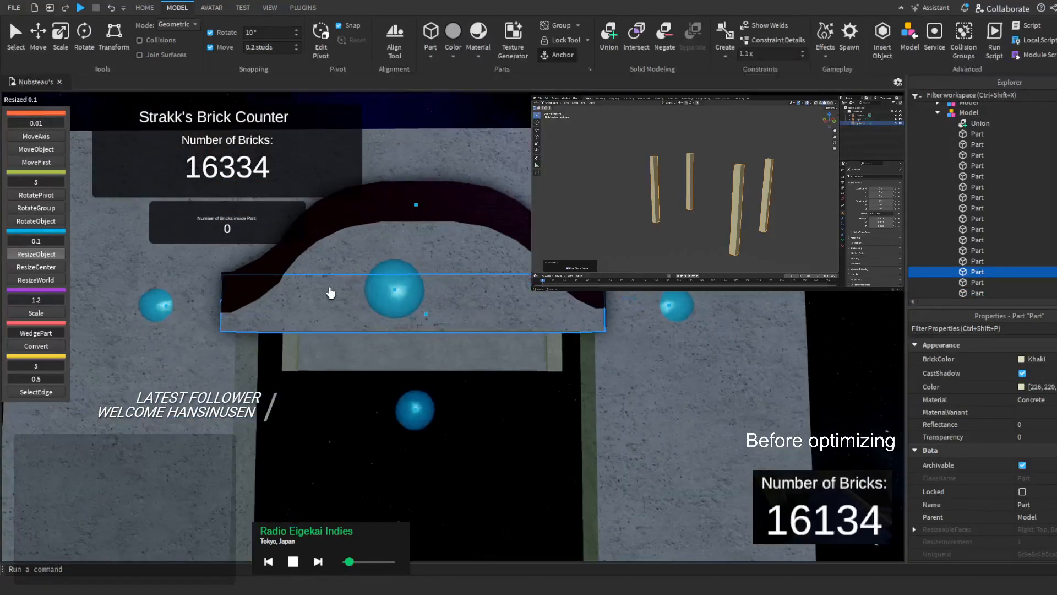
{"action": "left_click", "coordinate": [293, 277], "text": "shift"}
{"action": "left_click", "coordinate": [330, 266], "text": "shift"}
{"action": "left_click", "coordinate": [502, 265], "text": "shift"}
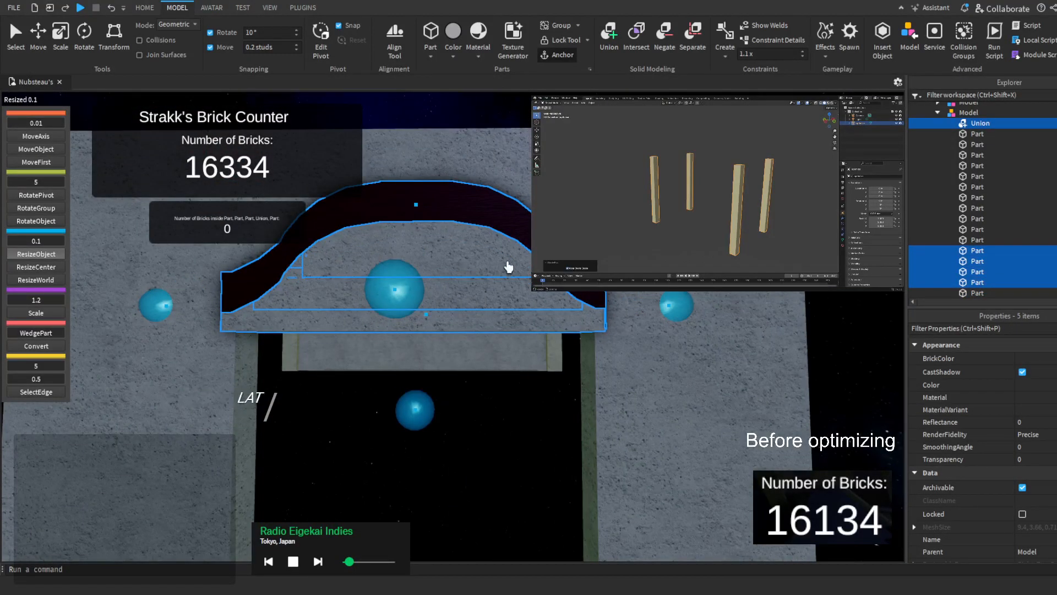
{"action": "left_click", "coordinate": [506, 267], "text": "shift"}
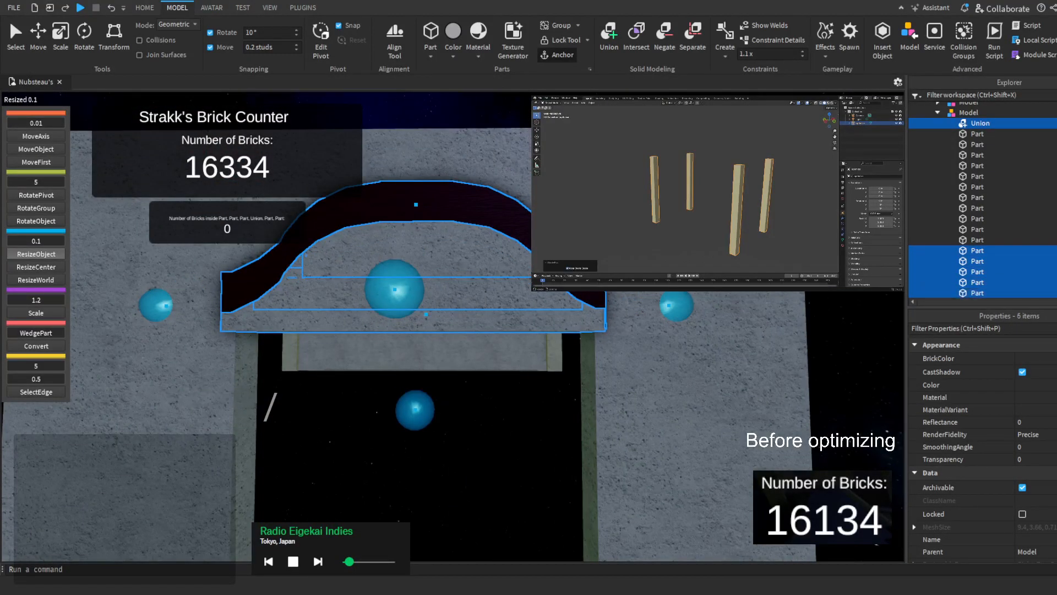
{"action": "left_click", "coordinate": [604, 38]}
{"action": "left_click", "coordinate": [662, 37]}
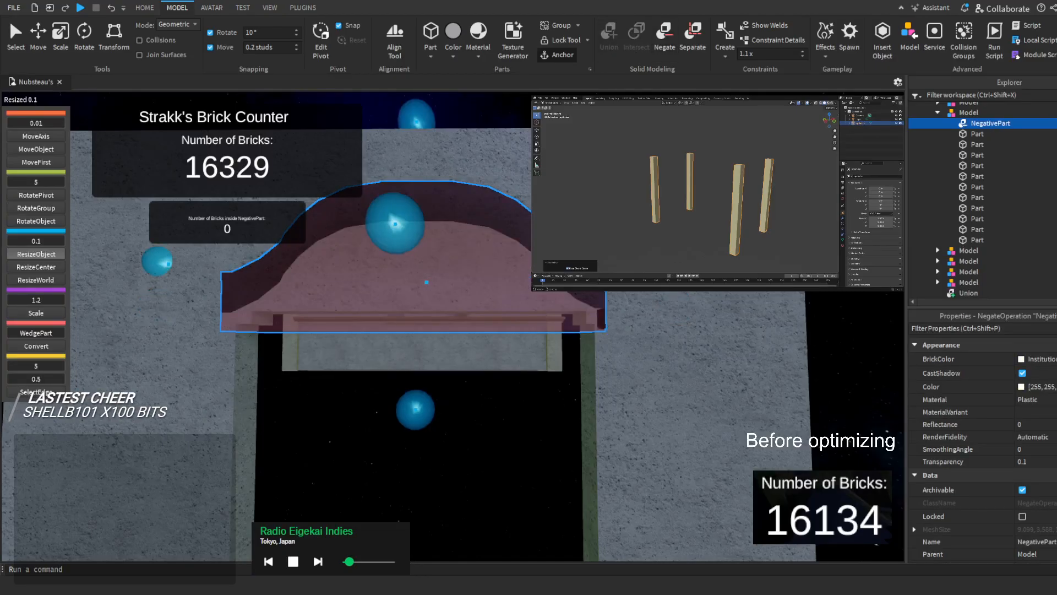
Union the negated arch shape with the wall part above the doorway to cut the arched opening again
{"action": "left_click", "coordinate": [589, 187], "text": "shift"}
{"action": "left_click", "coordinate": [611, 39]}
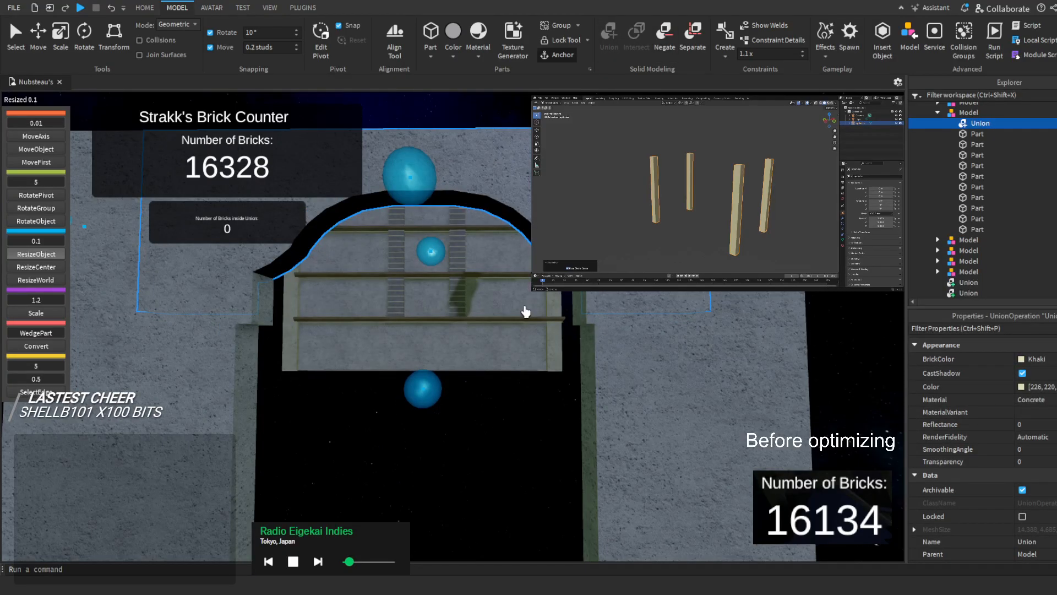
{"action": "key", "text": "q"}
Delete the two small leftover parts on either side of the doorway just below the arch
{"action": "left_click", "coordinate": [591, 302]}
{"action": "left_click", "coordinate": [610, 300]}
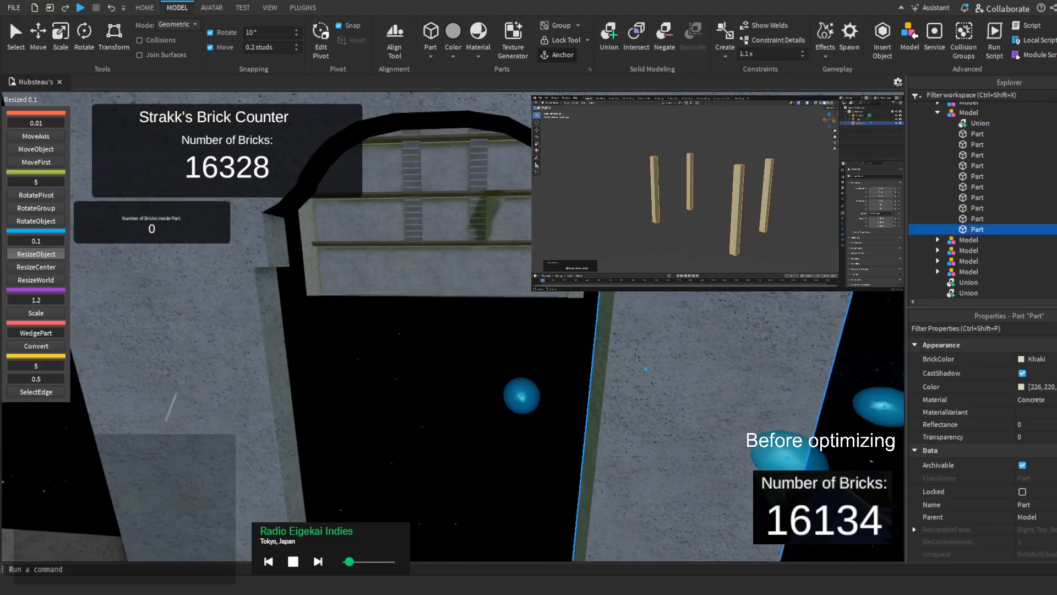
{"action": "left_click", "coordinate": [614, 251]}
{"action": "left_click", "coordinate": [617, 275]}
{"action": "right_click_drag", "start_coordinate": [616, 275], "coordinate": [606, 221]}
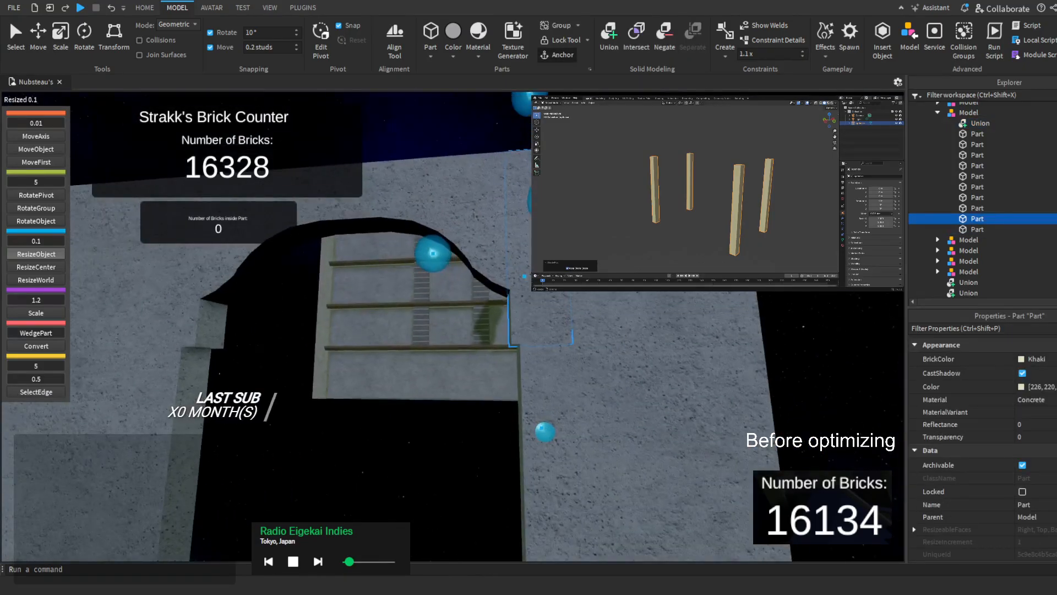
{"action": "right_click_drag", "start_coordinate": [594, 289], "coordinate": [572, 301]}
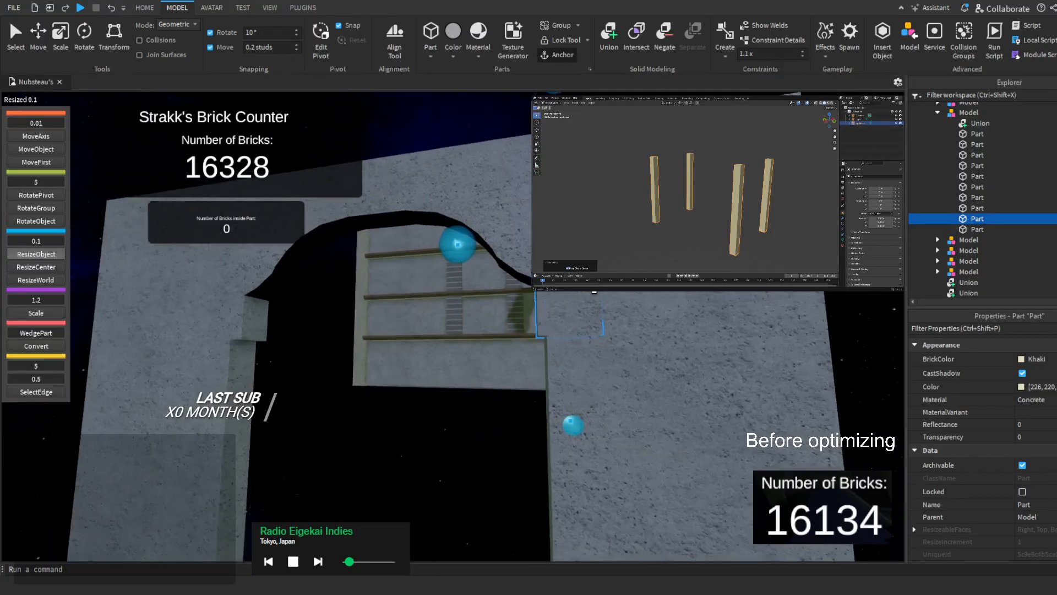
{"action": "key", "text": "Delete"}
{"action": "left_click", "coordinate": [259, 335]}
{"action": "key", "text": "Delete"}
{"action": "right_click_drag", "start_coordinate": [284, 327], "coordinate": [295, 345]}
{"action": "key", "text": "s"}
{"action": "key", "text": "w"}
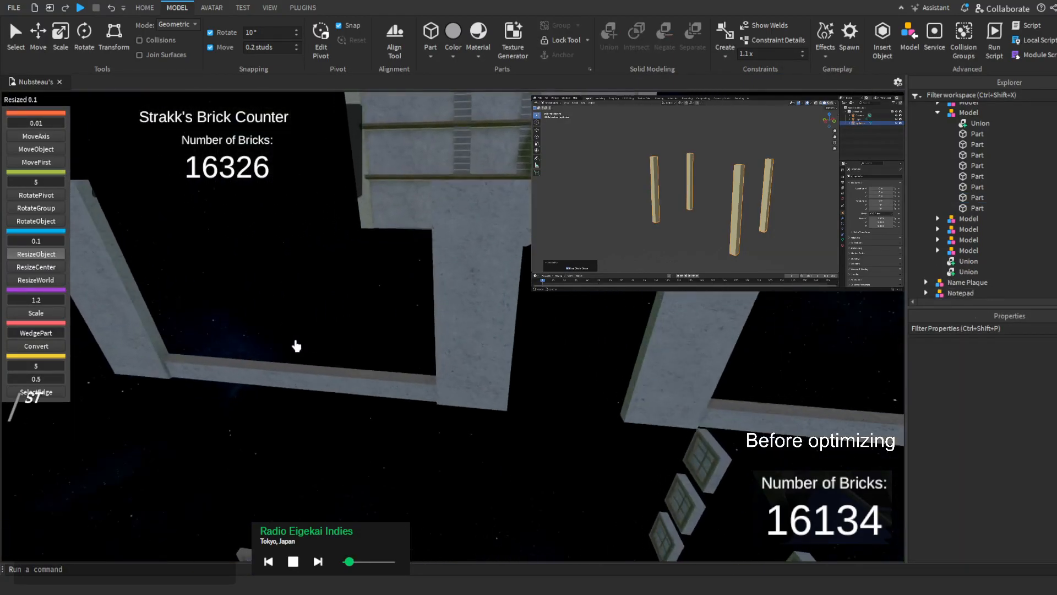
{"action": "left_click", "coordinate": [490, 249]}
{"action": "right_click_drag", "start_coordinate": [490, 250], "coordinate": [493, 252]}
{"action": "key", "text": "w"}
{"action": "key", "text": "s"}
{"action": "left_click", "coordinate": [558, 306], "text": "shift"}
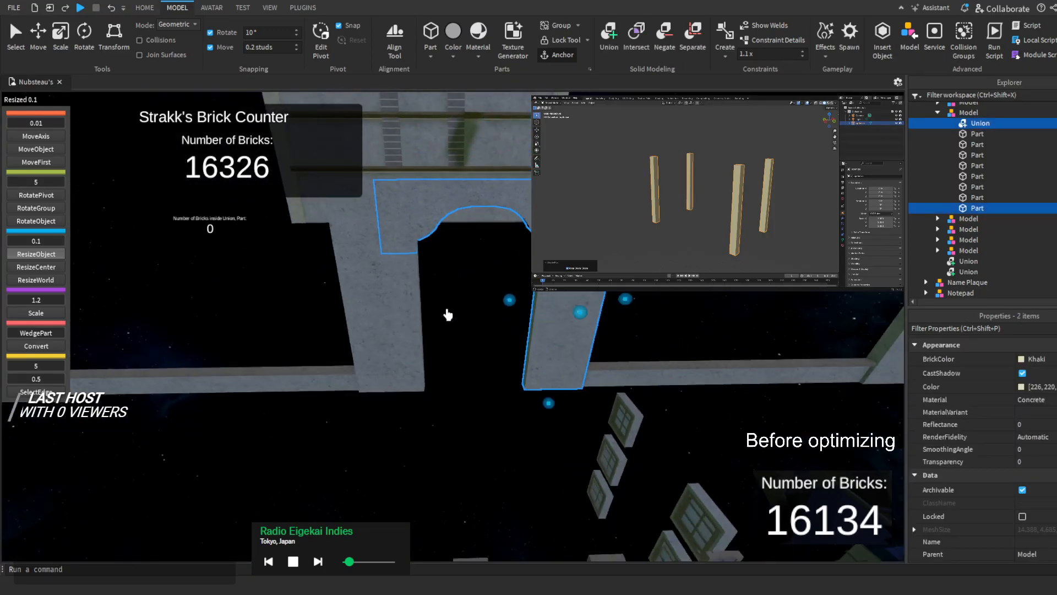
{"action": "left_click", "coordinate": [420, 307], "text": "shift"}
{"action": "right_click_drag", "start_coordinate": [420, 306], "coordinate": [420, 318]}
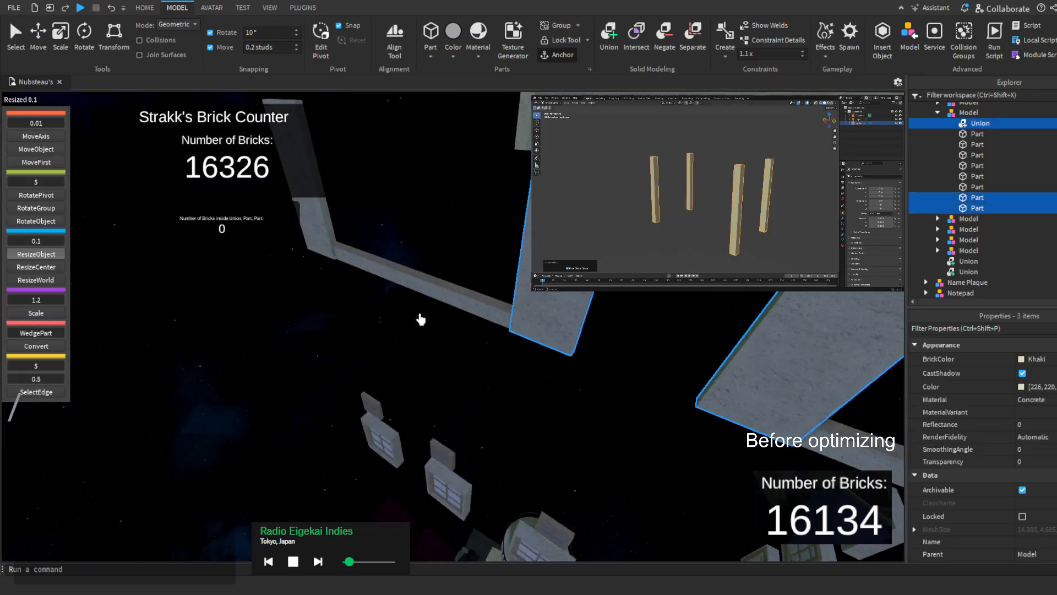
{"action": "left_click", "coordinate": [316, 230], "text": "shift"}
{"action": "right_click_drag", "start_coordinate": [316, 229], "coordinate": [562, 371]}
{"action": "left_click", "coordinate": [562, 371], "text": "shift"}
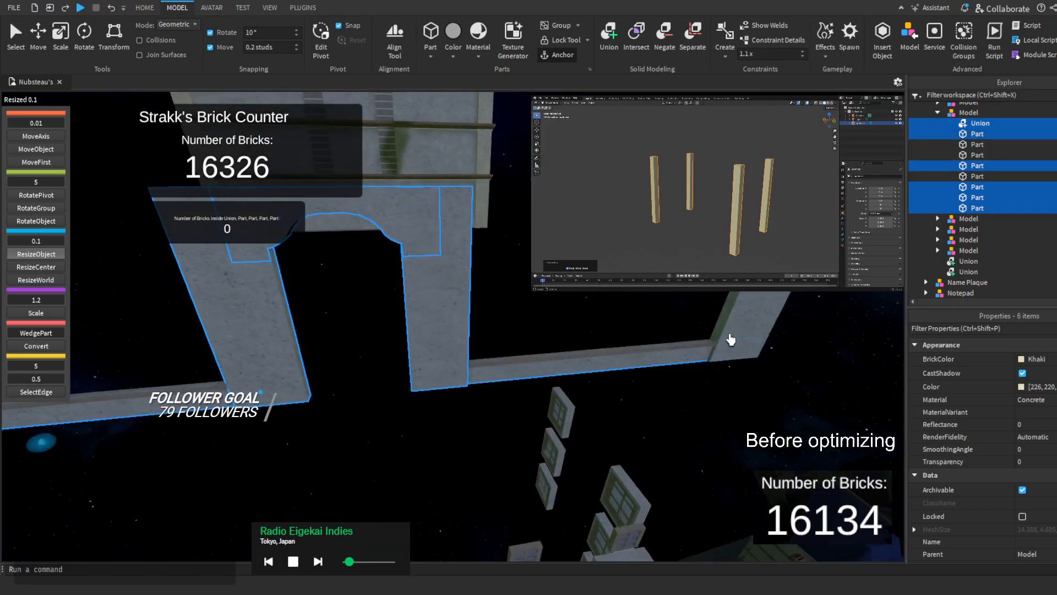
{"action": "left_click", "coordinate": [732, 339], "text": "shift"}
{"action": "right_click_drag", "start_coordinate": [733, 335], "coordinate": [713, 354]}
{"action": "key", "text": "w"}
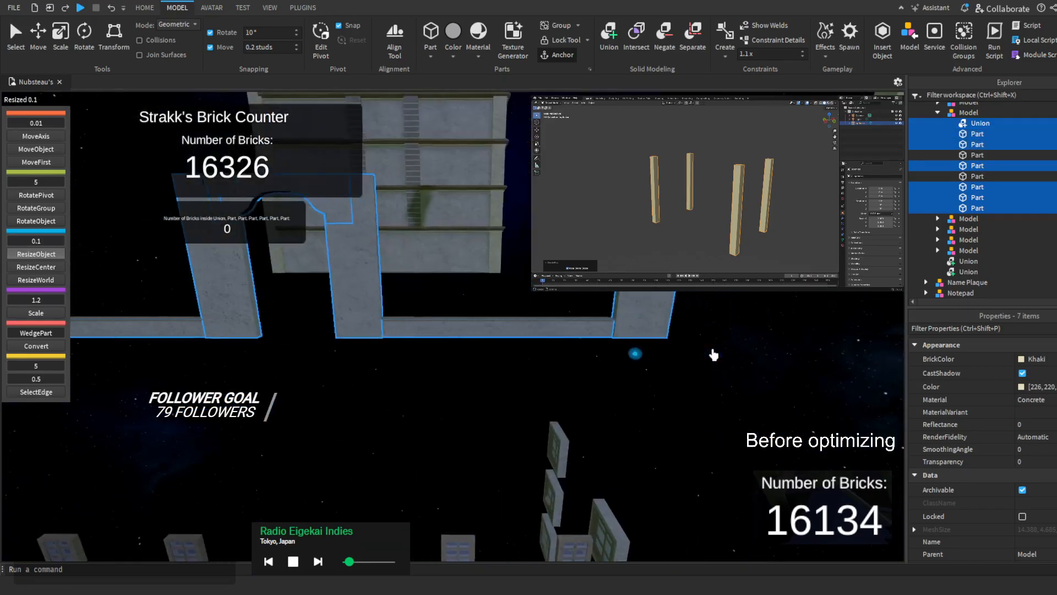
Shorten the low wall strip on one side of the doorway by 0.8 at its doorway end and 5.8 at its outer pillar end
{"action": "left_click", "coordinate": [585, 331]}
{"action": "key", "text": "a"}
{"action": "left_click_drag", "start_coordinate": [268, 335], "coordinate": [316, 349]}
{"action": "key", "text": "d"}
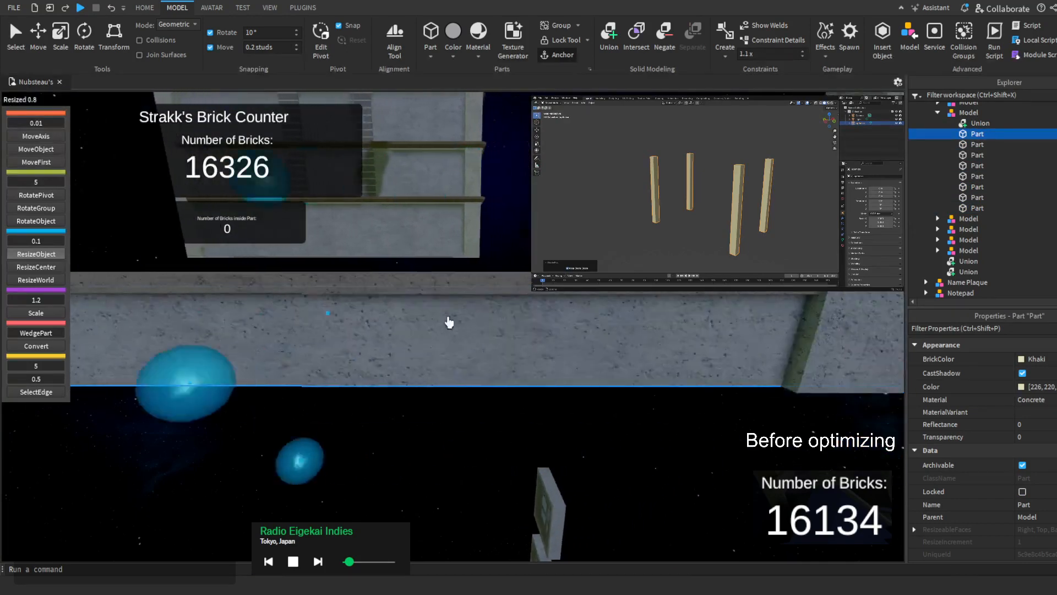
{"action": "left_click_drag", "start_coordinate": [786, 342], "coordinate": [644, 371]}
{"action": "key", "text": "a"}
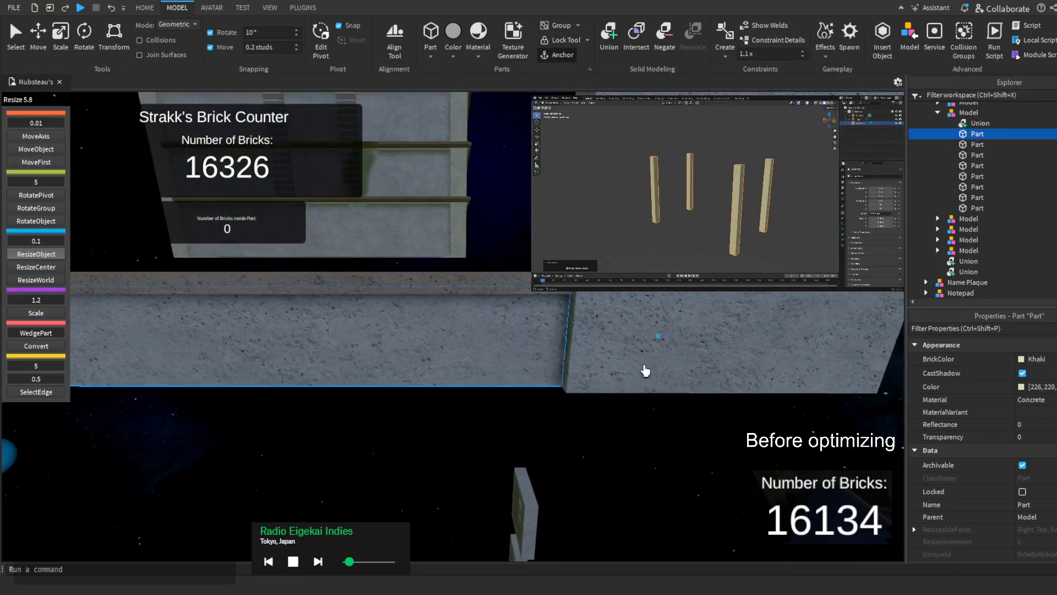
Shorten the low wall strip on the opposite side of the doorway by 5.1 at its outer pillar end
{"action": "right_click_drag", "start_coordinate": [644, 370], "coordinate": [642, 371]}
{"action": "key", "text": "a"}
{"action": "key", "text": "w"}
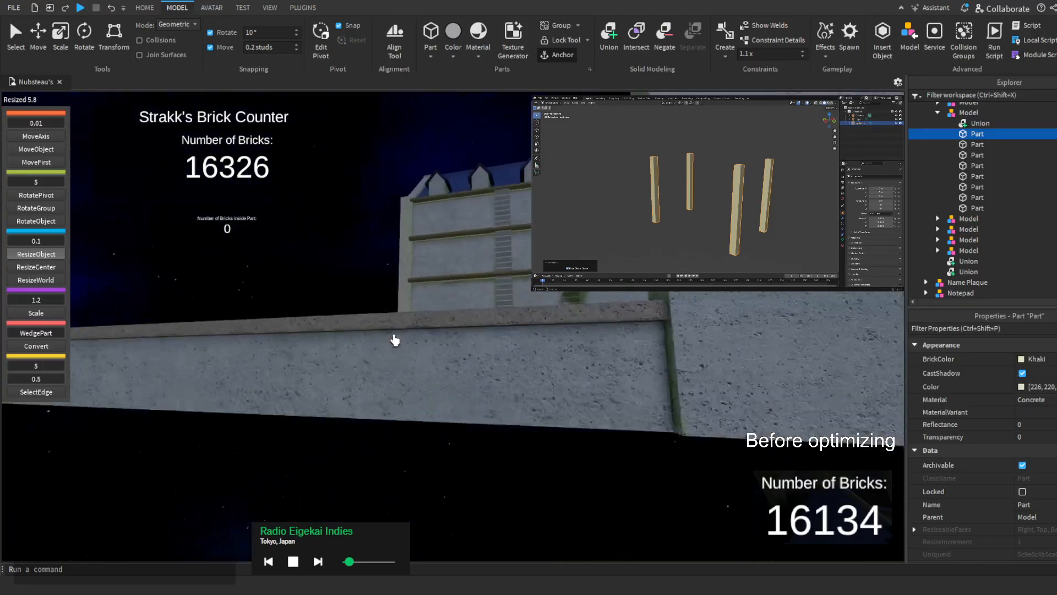
{"action": "left_click", "coordinate": [410, 376]}
{"action": "key", "text": "a"}
{"action": "key", "text": "w"}
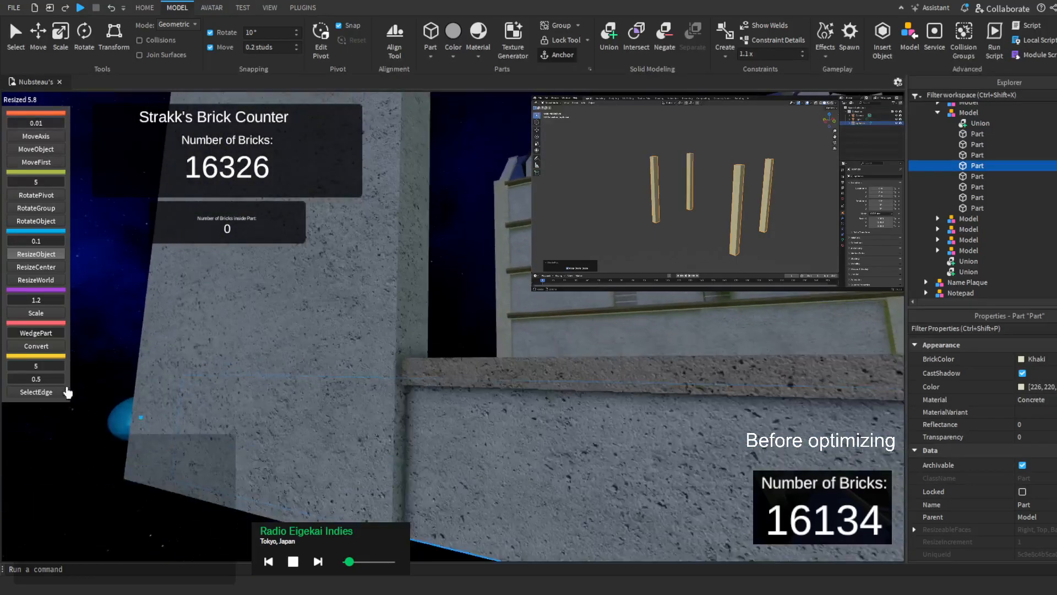
{"action": "left_click_drag", "start_coordinate": [118, 418], "coordinate": [294, 431]}
{"action": "scroll", "coordinate": [294, 431], "scroll_direction": "down", "scroll_amount": 5}
Select the arched union, both doorway pillars, both low wall strips and both end pillars, and union them into one wall
{"action": "left_click", "coordinate": [265, 385], "text": "ctrl"}
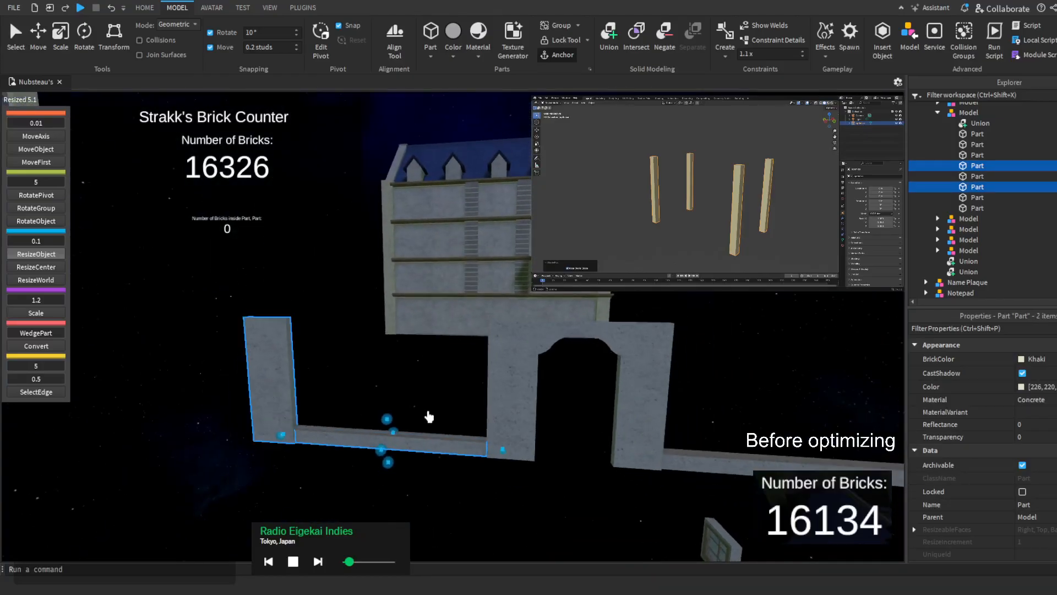
{"action": "left_click", "coordinate": [649, 393], "text": "ctrl"}
{"action": "left_click", "coordinate": [618, 334], "text": "ctrl"}
{"action": "right_click_drag", "start_coordinate": [617, 334], "coordinate": [630, 345]}
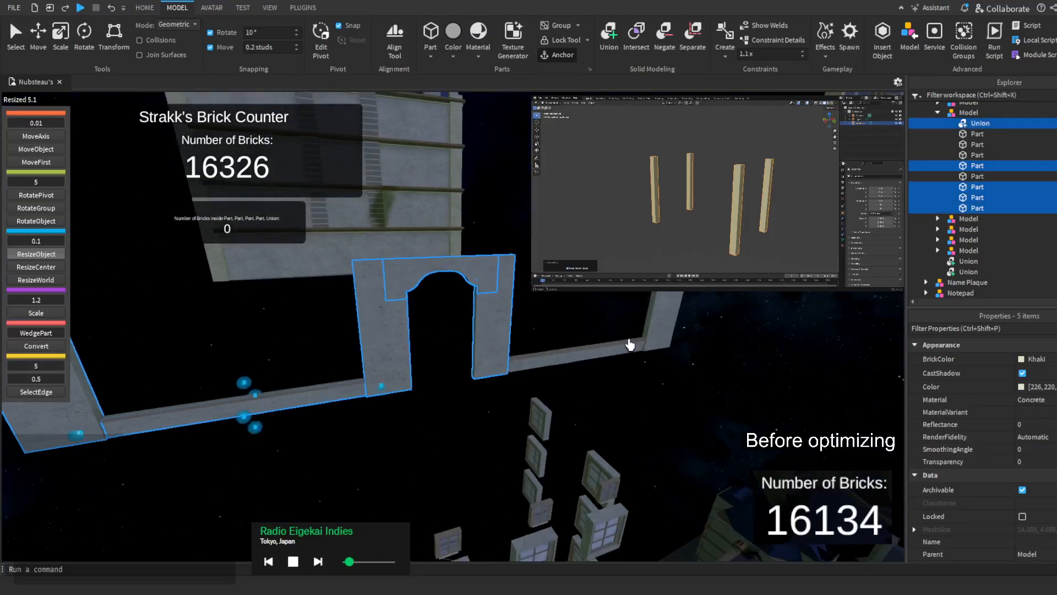
{"action": "left_click", "coordinate": [612, 356], "text": "ctrl"}
{"action": "left_click", "coordinate": [653, 307], "text": "ctrl"}
{"action": "right_click_drag", "start_coordinate": [652, 308], "coordinate": [656, 328]}
{"action": "key", "text": "d"}
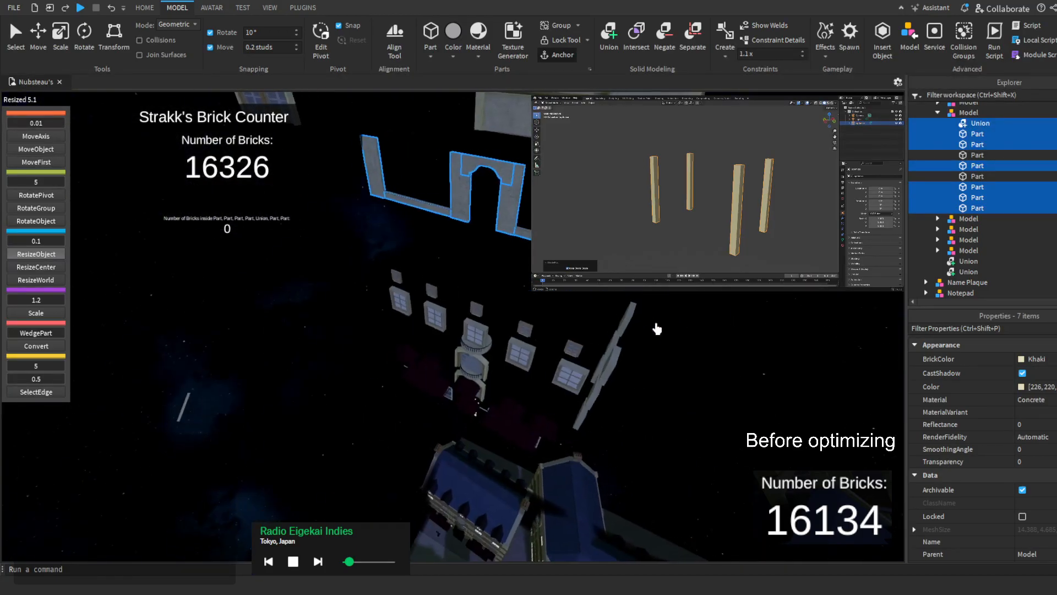
{"action": "right_click_drag", "start_coordinate": [460, 292], "coordinate": [460, 362]}
{"action": "key", "text": "a"}
{"action": "key", "text": "a"}
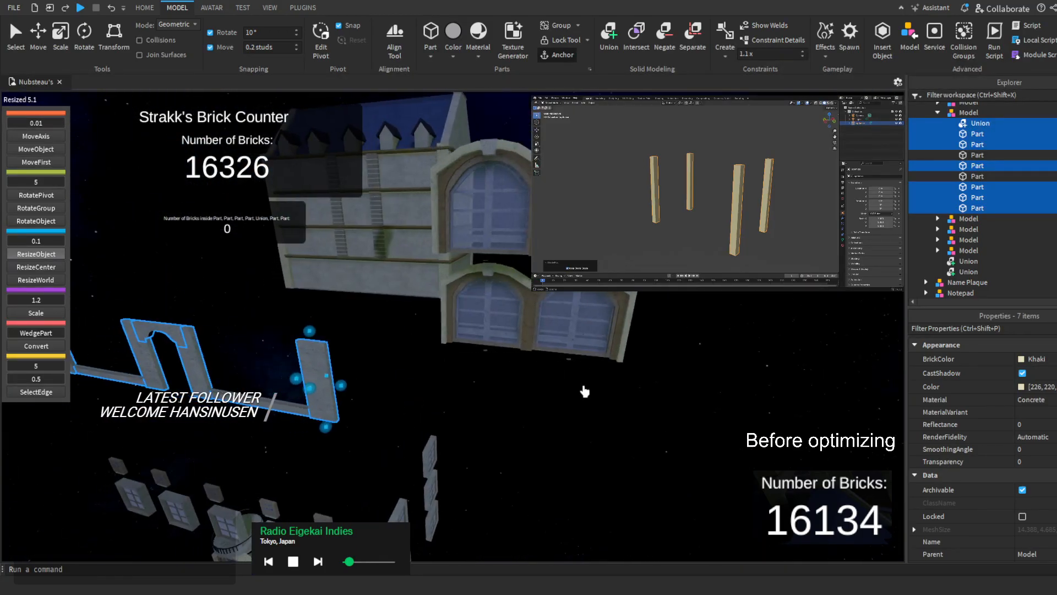
{"action": "key", "text": "a"}
{"action": "right_click_drag", "start_coordinate": [469, 306], "coordinate": [464, 299]}
{"action": "key", "text": "w"}
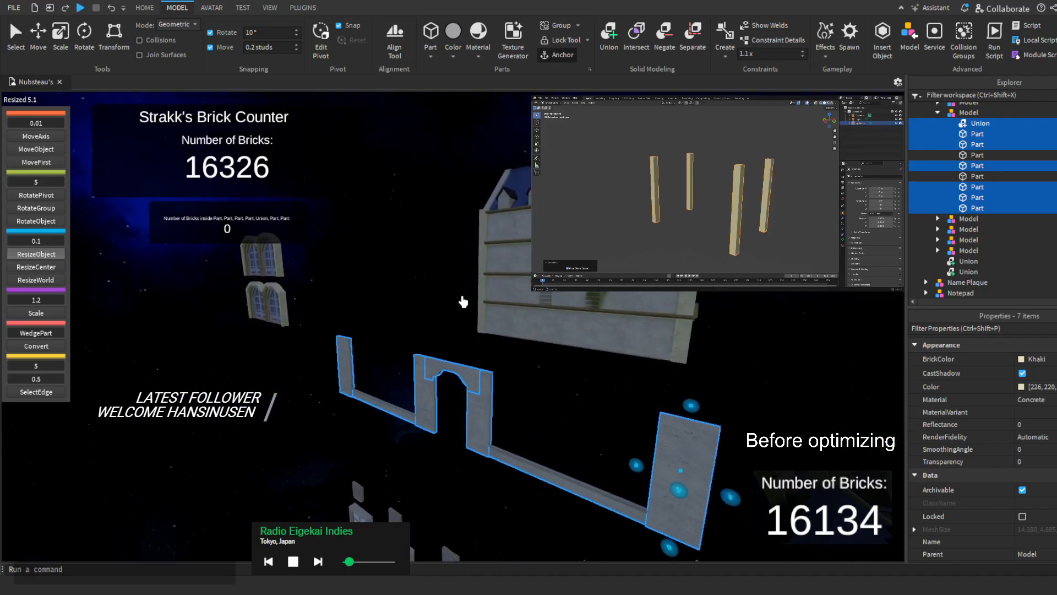
{"action": "key", "text": "w"}
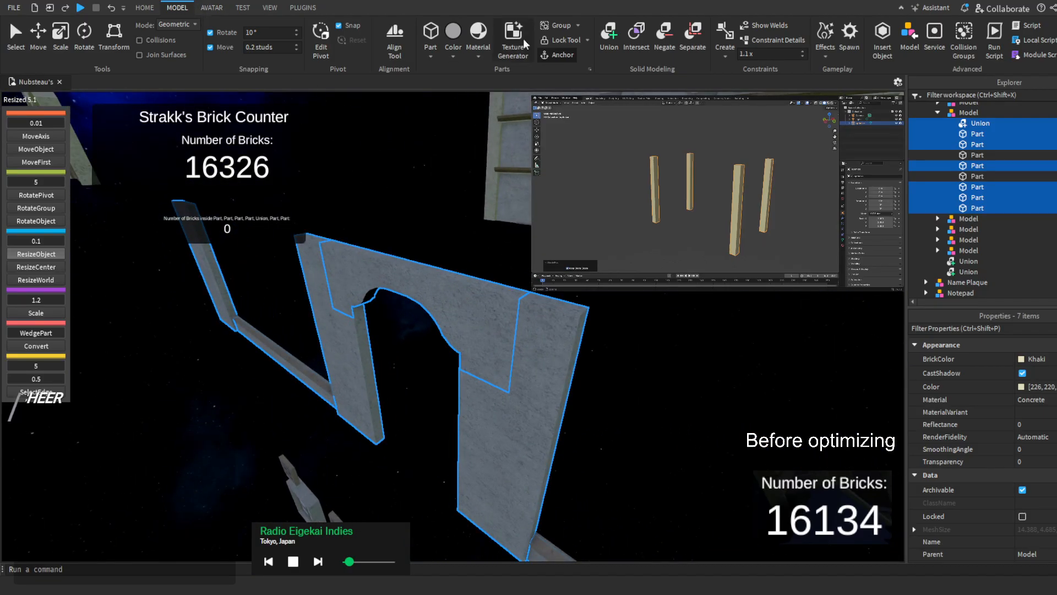
{"action": "left_click", "coordinate": [608, 38]}
Examine the combined wall union with its arched doorway from several angles
{"action": "key", "text": "s"}
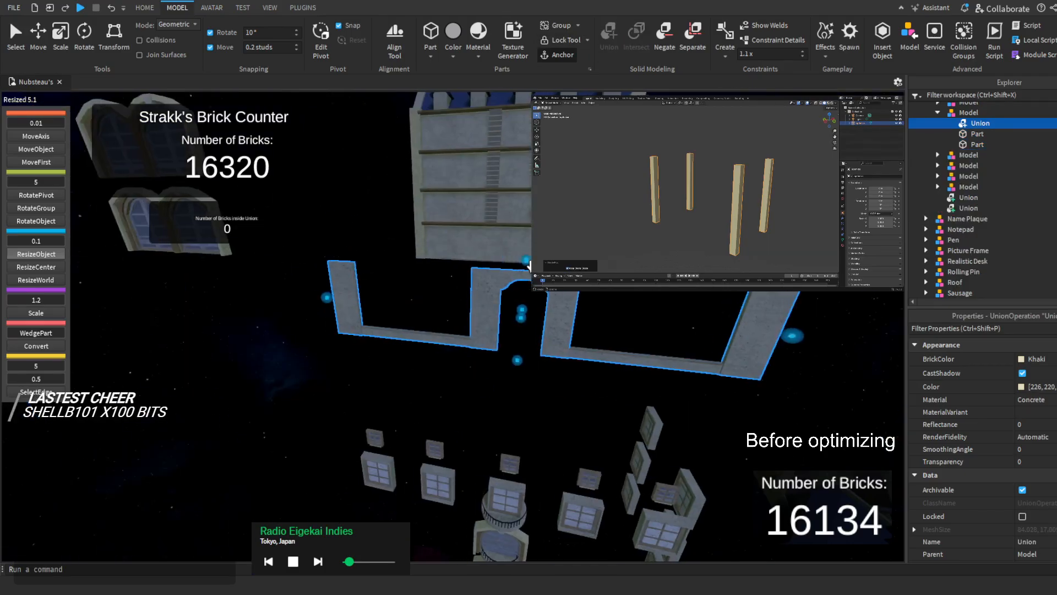
{"action": "key", "text": "d"}
{"action": "key", "text": "w"}
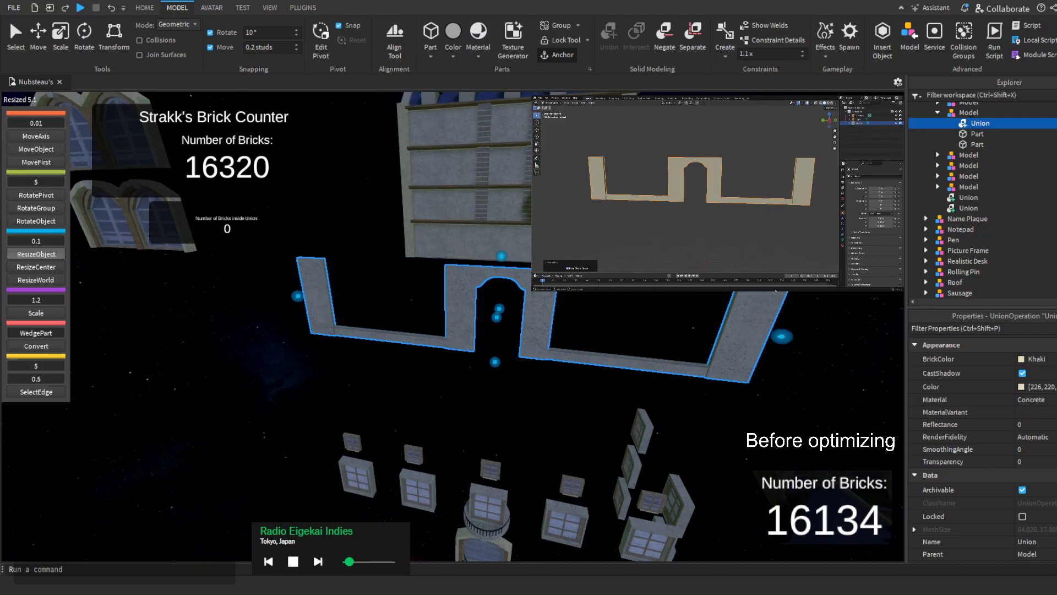
{"action": "key", "text": "s"}
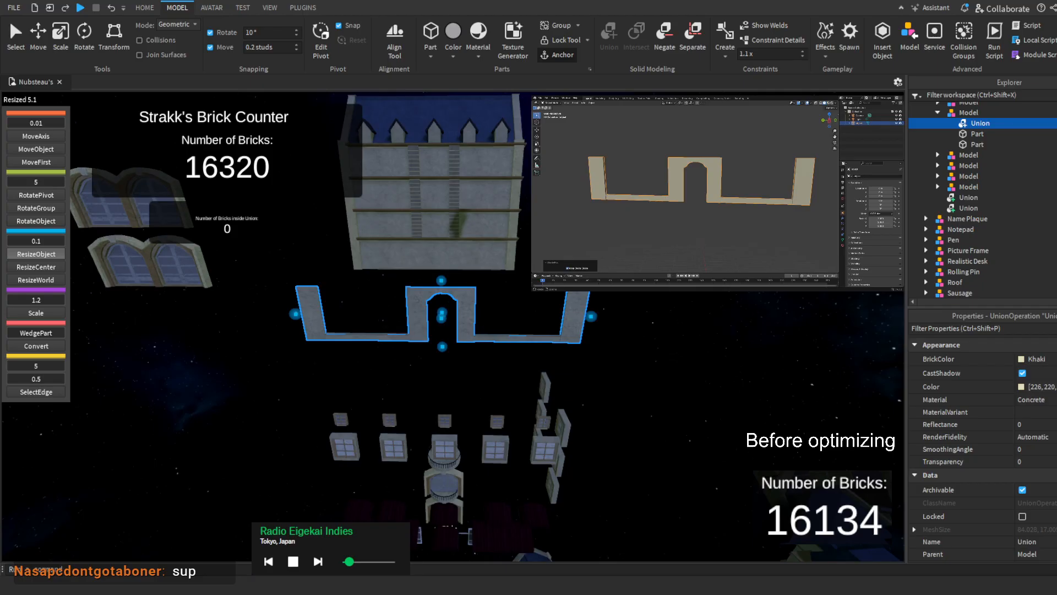
{"action": "right_click_drag", "start_coordinate": [452, 330], "coordinate": [397, 358]}
{"action": "key", "text": "d"}
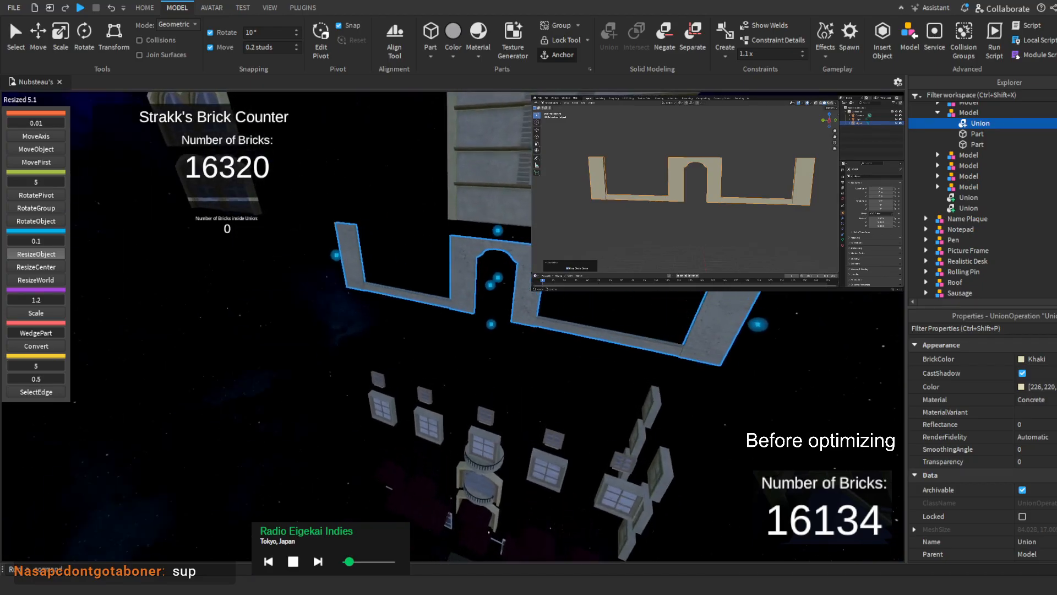
{"action": "key", "text": "w"}
{"action": "key", "text": "e"}
{"action": "key", "text": "d"}
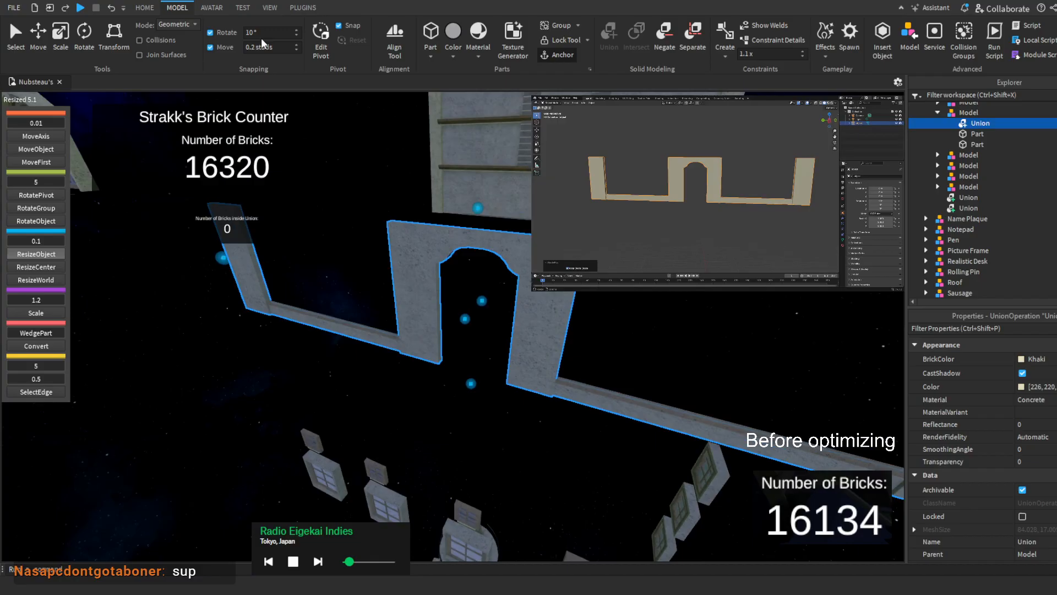
Import the cleaned-up wall mesh as the optimize model and cut it from the workspace
{"action": "left_click", "coordinate": [145, 8]}
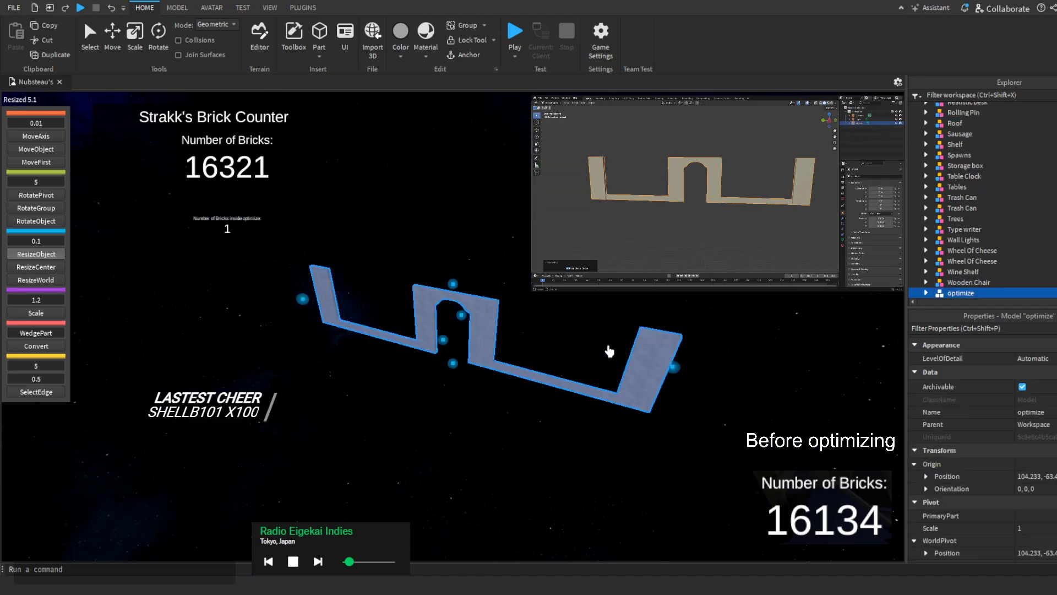
{"action": "right_click_drag", "start_coordinate": [524, 204], "coordinate": [505, 258]}
{"action": "key", "text": "Delete"}
{"action": "scroll", "coordinate": [471, 168], "scroll_direction": "up", "scroll_amount": 10}
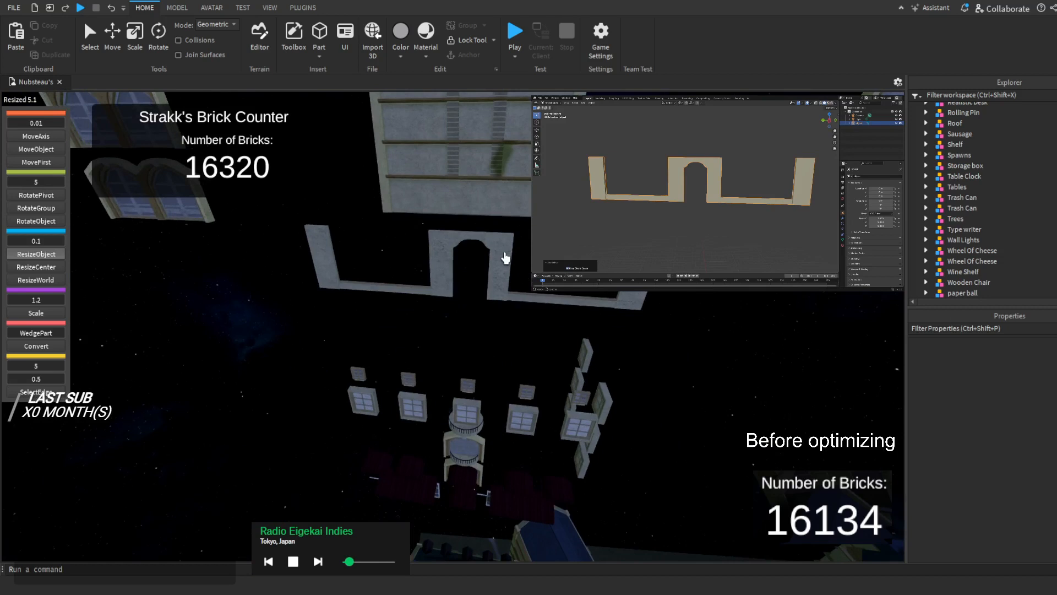
Paste the wall mesh into the model that contains the wall union and ungroup it there
{"action": "left_click", "coordinate": [504, 258]}
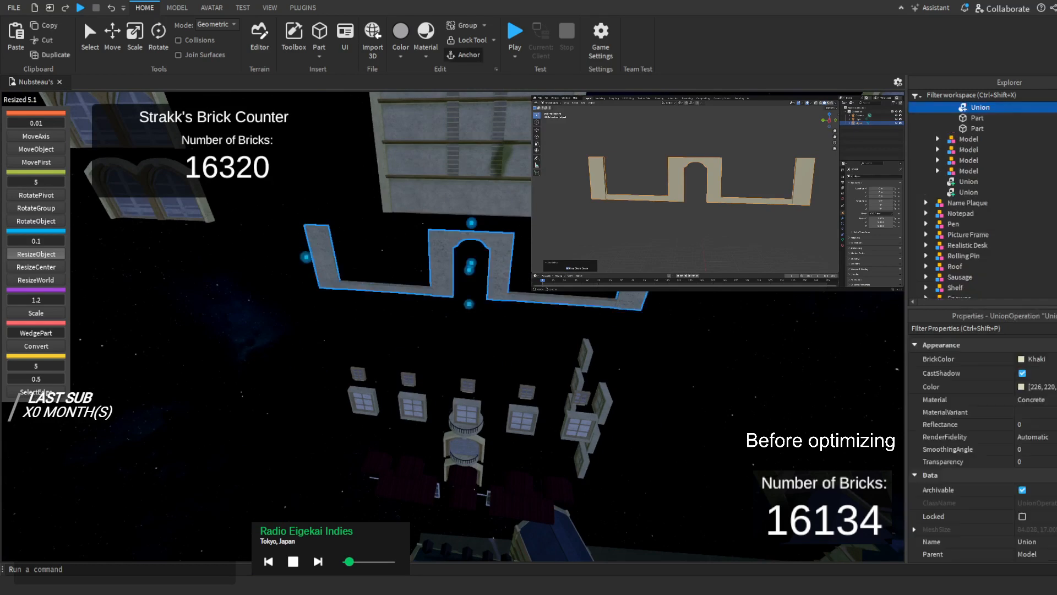
{"action": "right_click", "coordinate": [963, 157]}
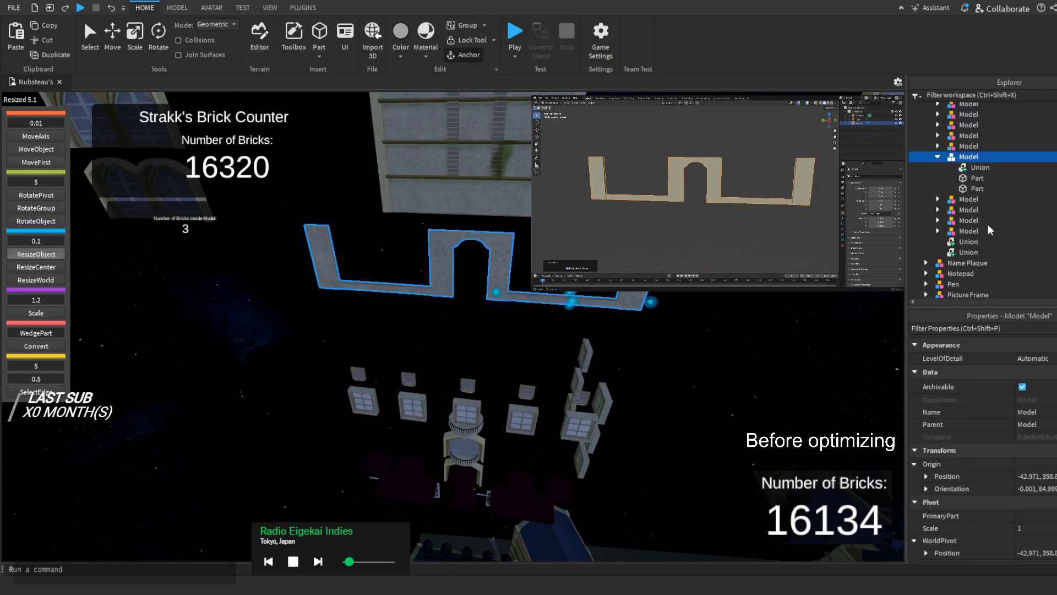
{"action": "left_click", "coordinate": [992, 199]}
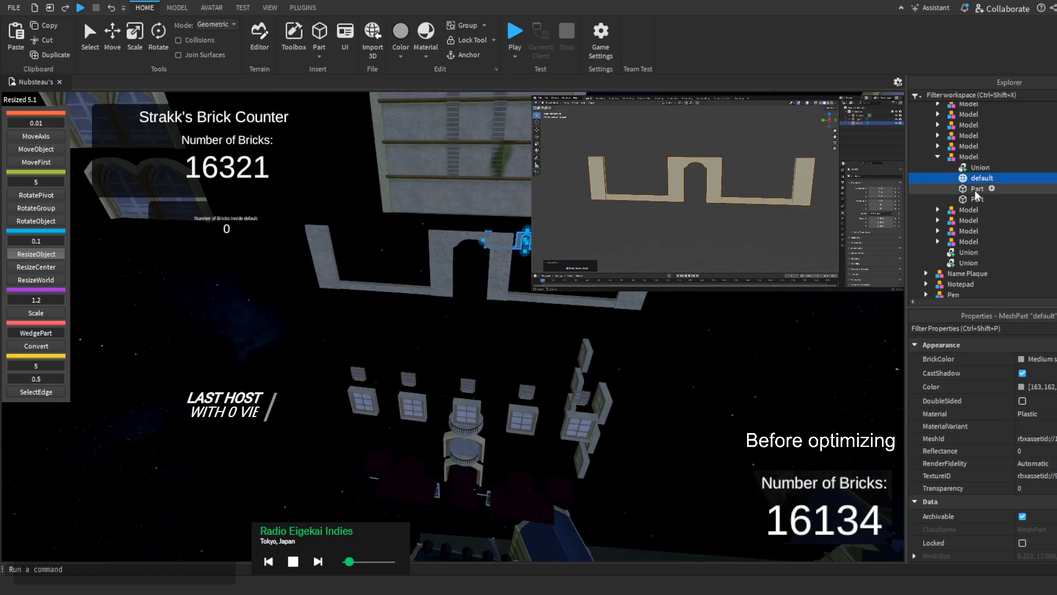
Copy the wall union's CFrame position to the imported wall mesh so the two overlap
{"action": "left_click", "coordinate": [980, 167]}
{"action": "scroll", "coordinate": [1029, 444], "scroll_direction": "down", "scroll_amount": 3}
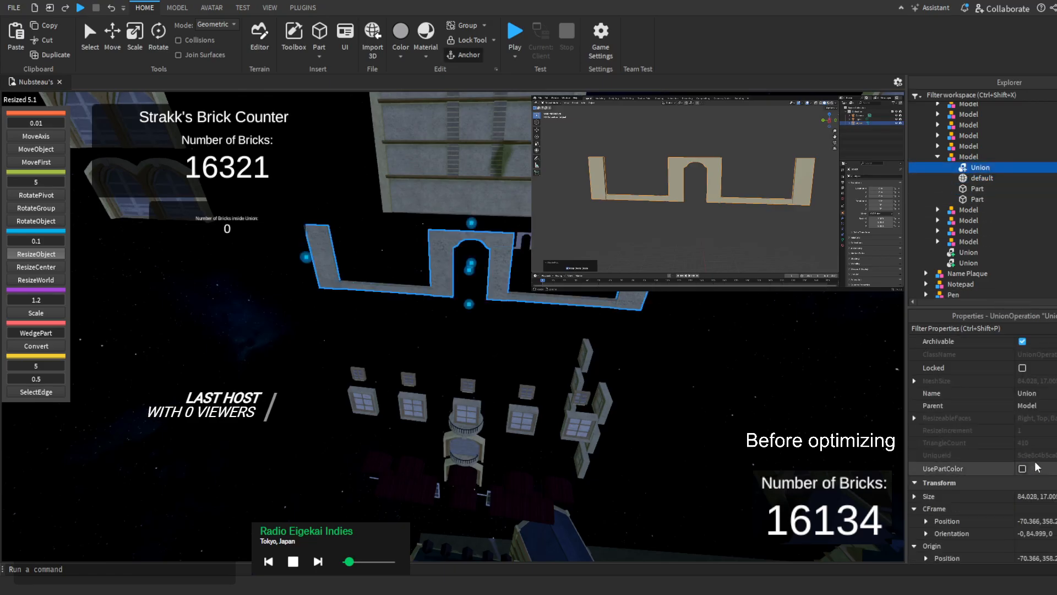
{"action": "left_click", "coordinate": [1035, 521]}
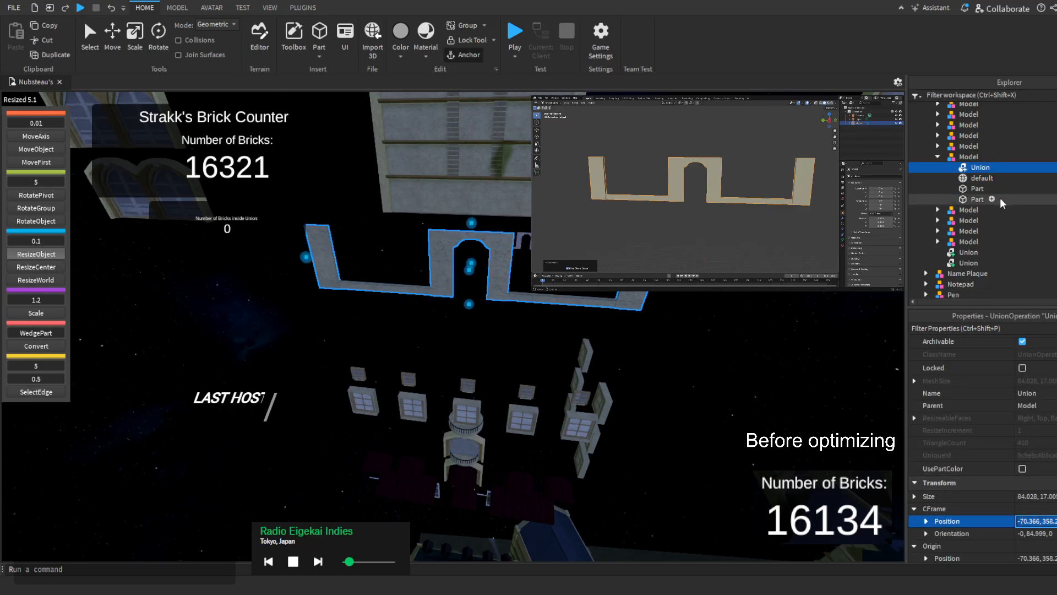
{"action": "left_click", "coordinate": [982, 177]}
{"action": "left_click", "coordinate": [1036, 521]}
{"action": "key", "text": "ctrl+v"}
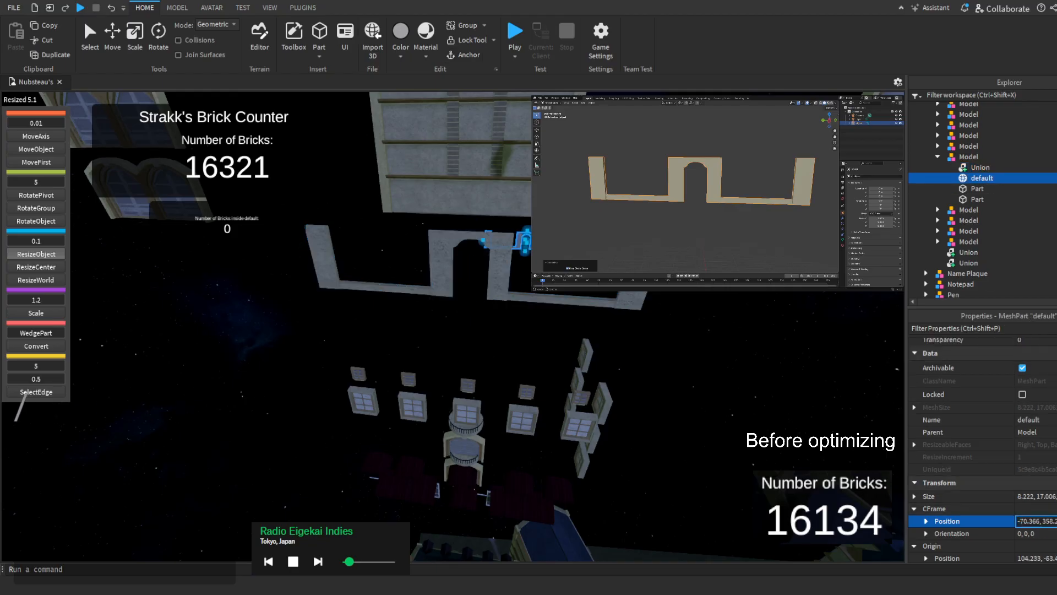
{"action": "key", "text": "Return"}
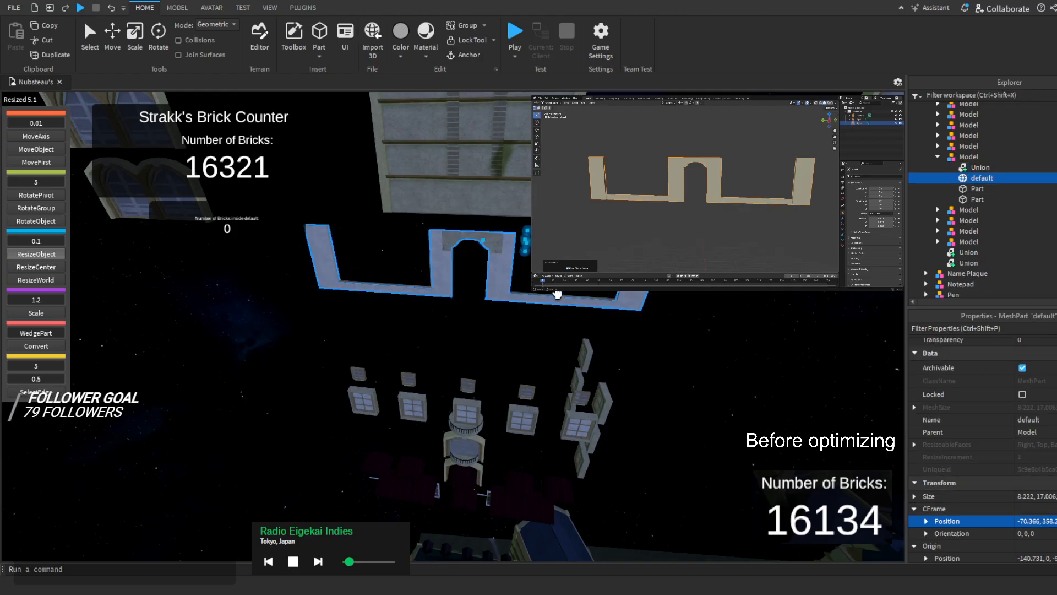
{"action": "mouse_move", "coordinate": [556, 292]}
{"action": "right_mouse_down"}
{"action": "mouse_move", "coordinate": [537, 259]}
{"action": "mouse_move", "coordinate": [534, 286]}
{"action": "mouse_move", "coordinate": [562, 275]}
{"action": "right_mouse_up"}
Give the wall mesh the union's colour, set its material to Concrete and clear its TextureID
{"action": "left_click", "coordinate": [980, 167]}
{"action": "scroll", "coordinate": [1051, 406], "scroll_direction": "up", "scroll_amount": 5}
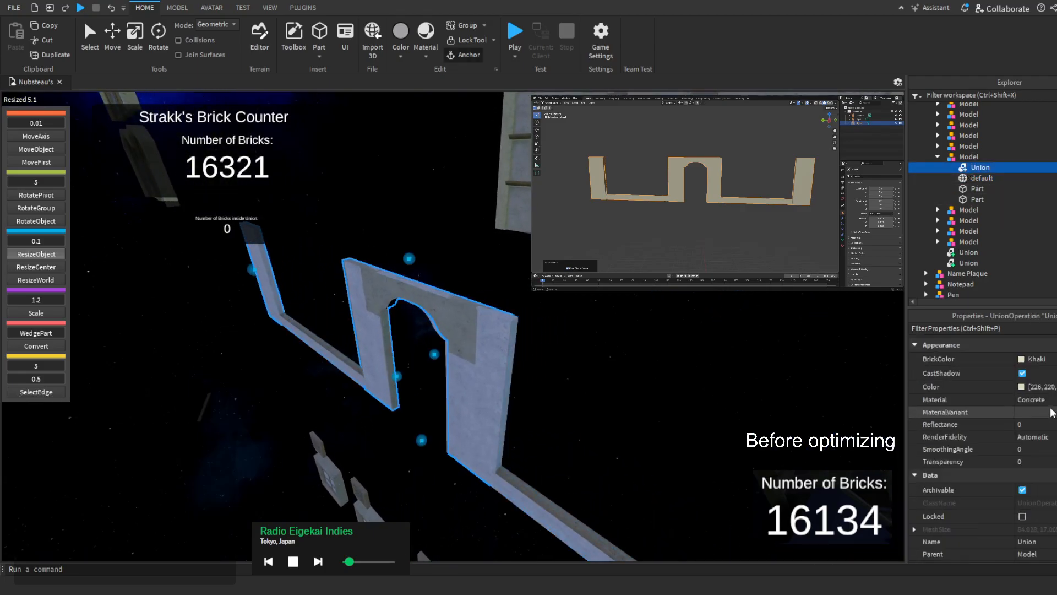
{"action": "left_click", "coordinate": [1049, 387]}
{"action": "left_click", "coordinate": [981, 178]}
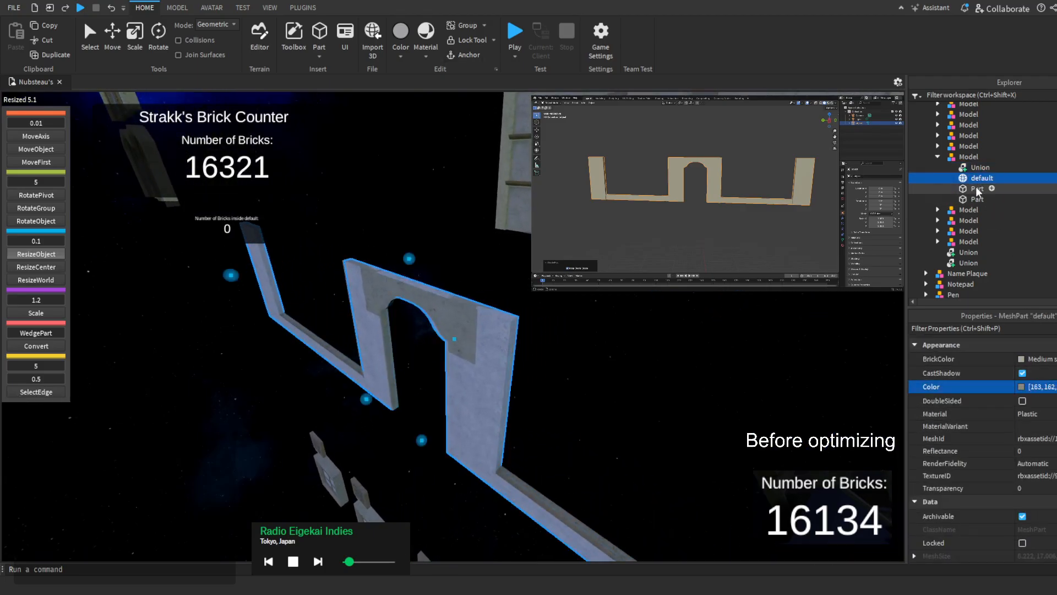
{"action": "left_click", "coordinate": [1046, 414]}
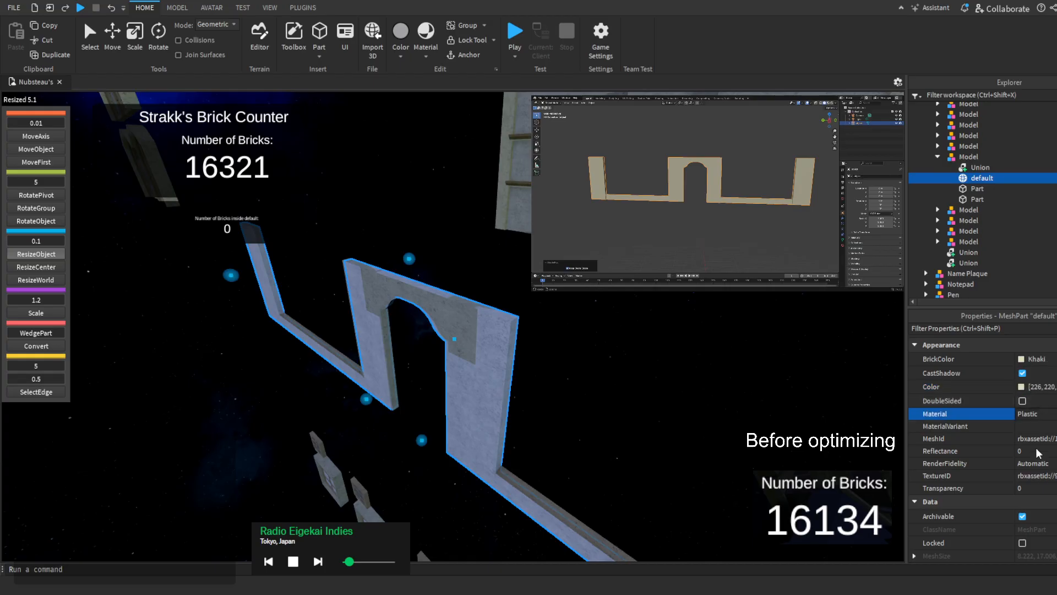
{"action": "left_click", "coordinate": [1030, 495]}
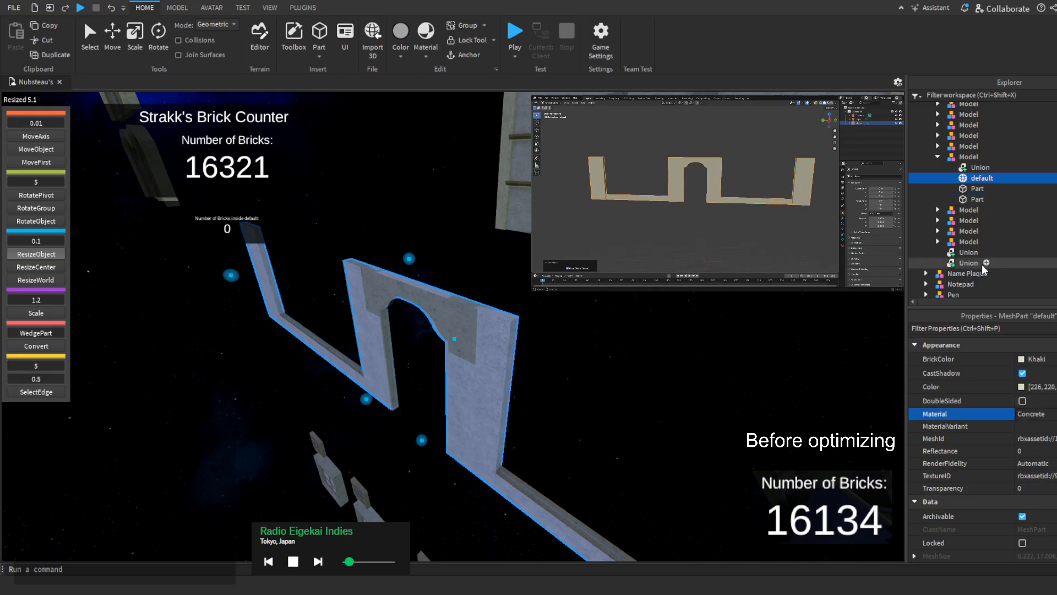
{"action": "left_click", "coordinate": [1043, 476]}
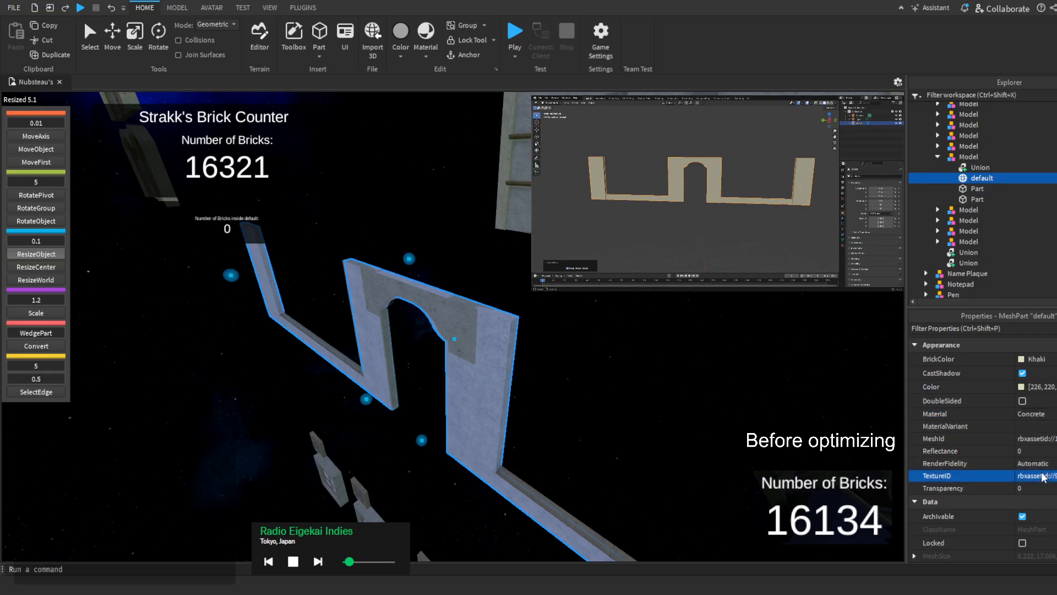
With a move increment of 1, move the wall mesh 100 back to the building's facade
{"action": "left_click", "coordinate": [35, 162]}
{"action": "left_click", "coordinate": [31, 122]}
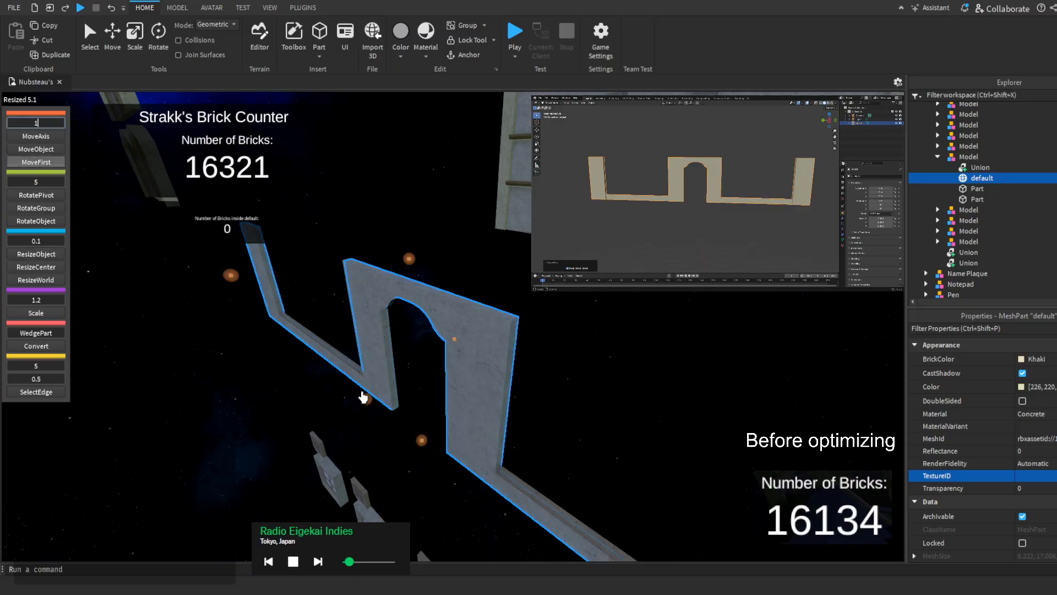
{"action": "left_click_drag", "start_coordinate": [368, 399], "coordinate": [546, 203]}
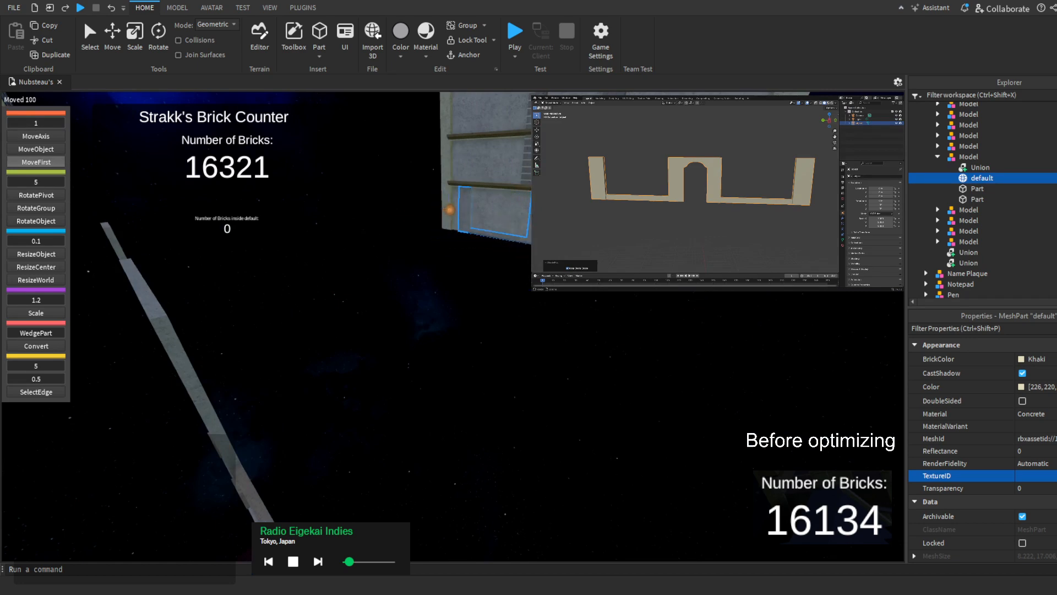
Inspect the wall mesh's fit on the facade and shift it by 0.5 using a 0.5 move increment
{"action": "scroll", "coordinate": [528, 288], "scroll_direction": "up", "scroll_amount": 5}
{"action": "right_click_drag", "start_coordinate": [528, 289], "coordinate": [528, 289]}
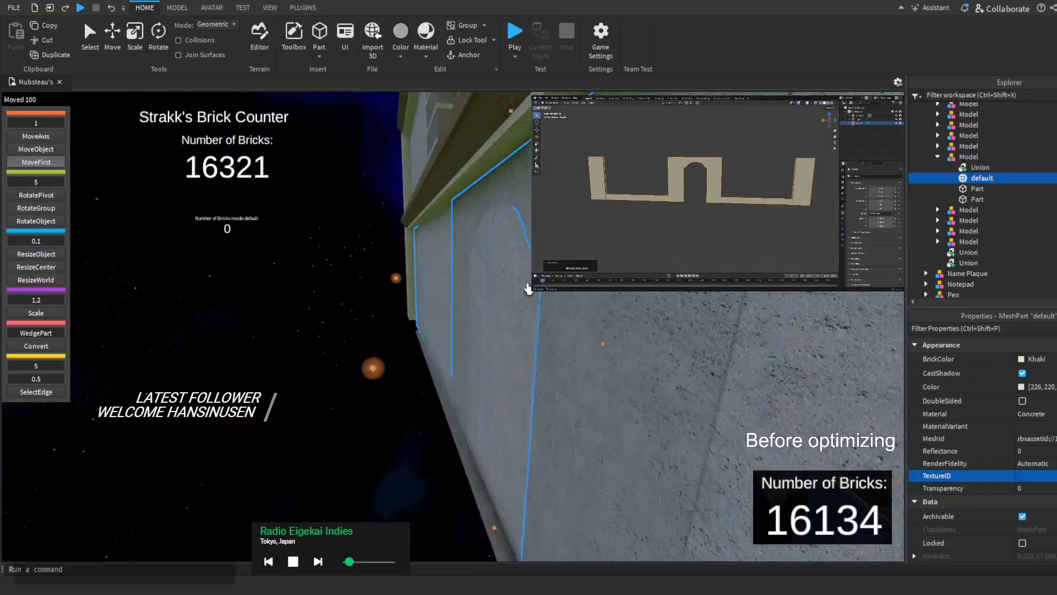
{"action": "scroll", "coordinate": [526, 289], "scroll_direction": "down", "scroll_amount": 8}
{"action": "scroll", "coordinate": [484, 286], "scroll_direction": "up", "scroll_amount": 8}
{"action": "scroll", "coordinate": [485, 284], "scroll_direction": "up", "scroll_amount": 10}
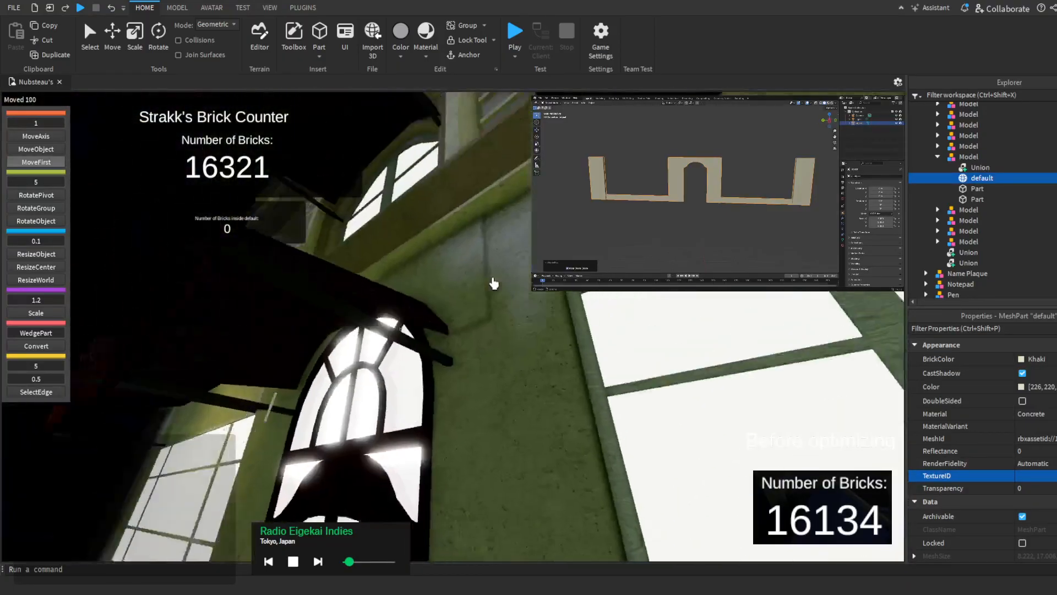
{"action": "right_click_drag", "start_coordinate": [494, 284], "coordinate": [493, 281]}
{"action": "scroll", "coordinate": [443, 258], "scroll_direction": "up", "scroll_amount": 12}
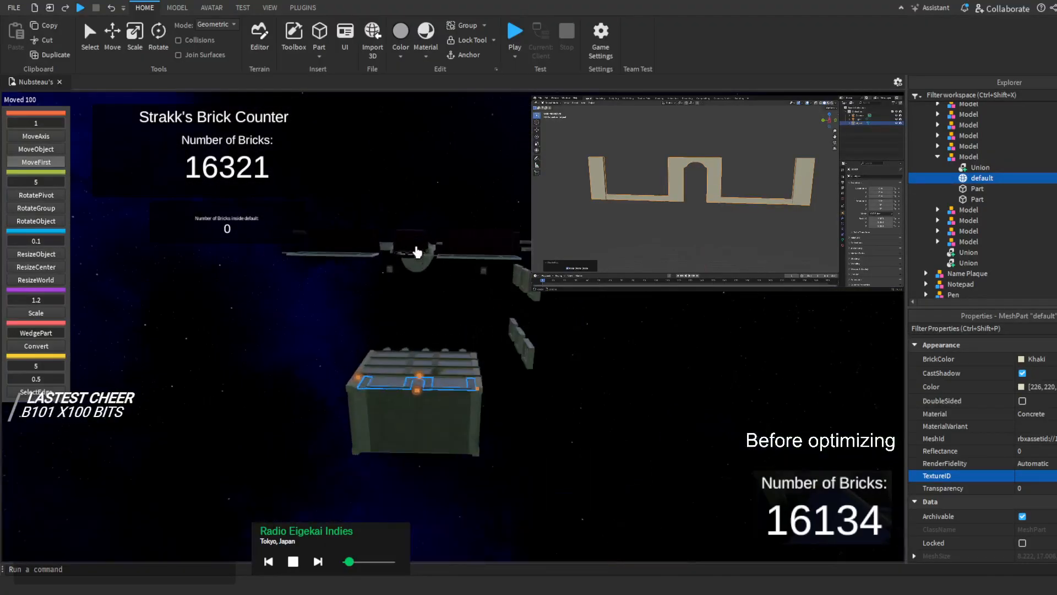
{"action": "right_click_drag", "start_coordinate": [413, 397], "coordinate": [411, 398]}
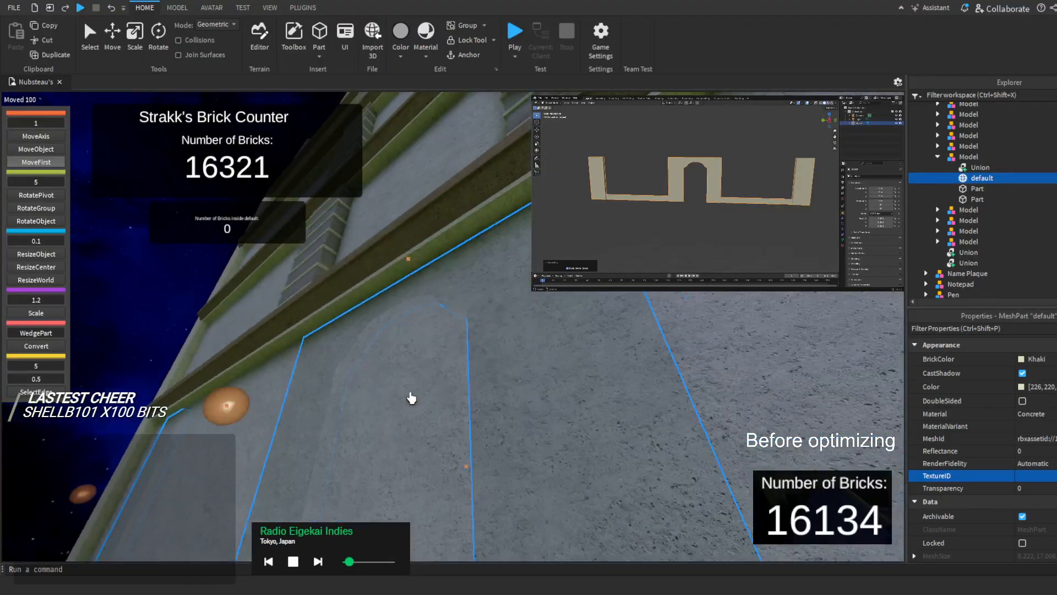
{"action": "left_click", "coordinate": [51, 124]}
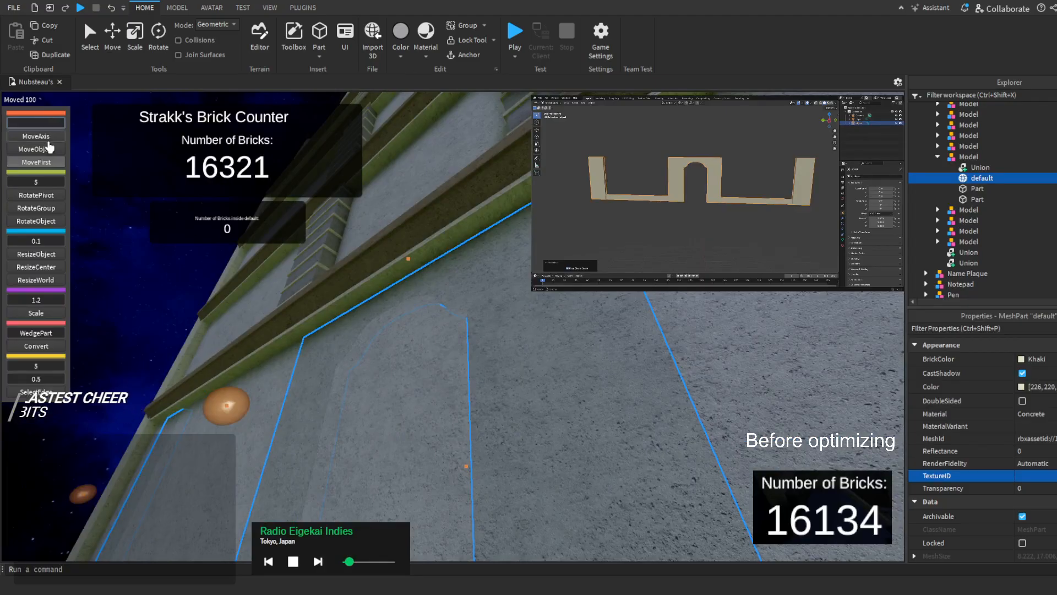
{"action": "type", "text": ".5"}
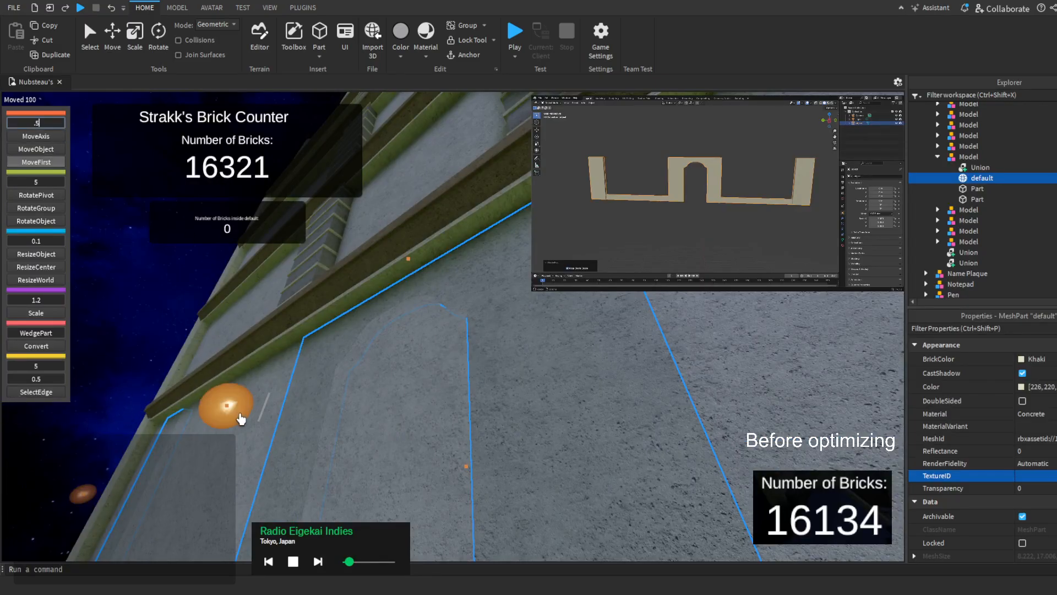
{"action": "left_click_drag", "start_coordinate": [237, 418], "coordinate": [222, 426]}
{"action": "right_click_drag", "start_coordinate": [239, 379], "coordinate": [262, 345]}
Delete the old arched wall union that is still detached from the building
{"action": "left_click", "coordinate": [261, 345]}
{"action": "key", "text": "s"}
{"action": "key", "text": "s"}
{"action": "left_click", "coordinate": [378, 277]}
{"action": "key", "text": "s"}
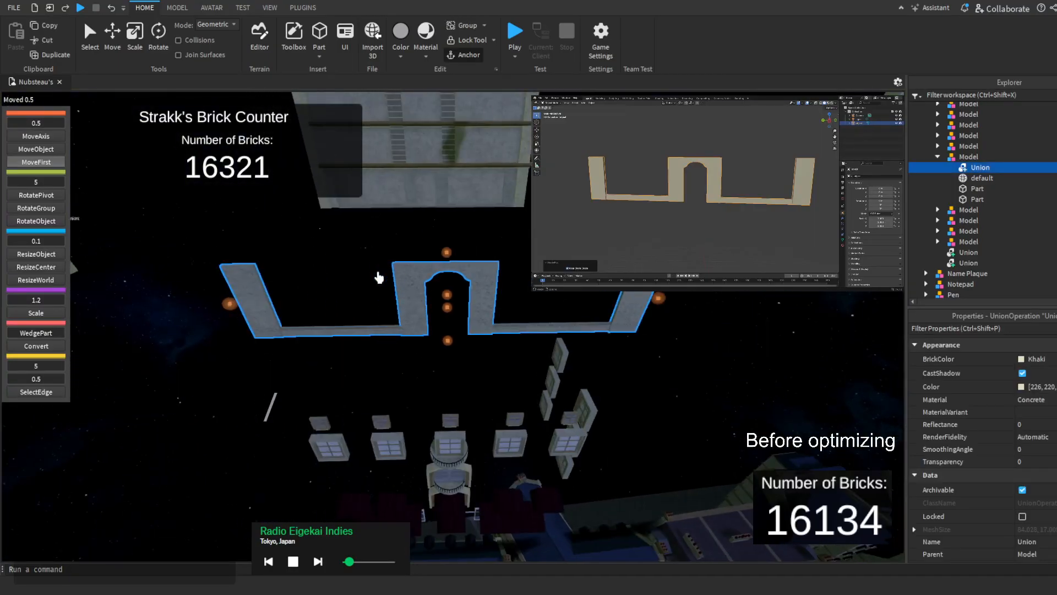
{"action": "key", "text": "Delete"}
Select the two long thin strips left from the detached wall and union them into one object
{"action": "left_click", "coordinate": [380, 329]}
{"action": "key", "text": "d"}
{"action": "key", "text": "w"}
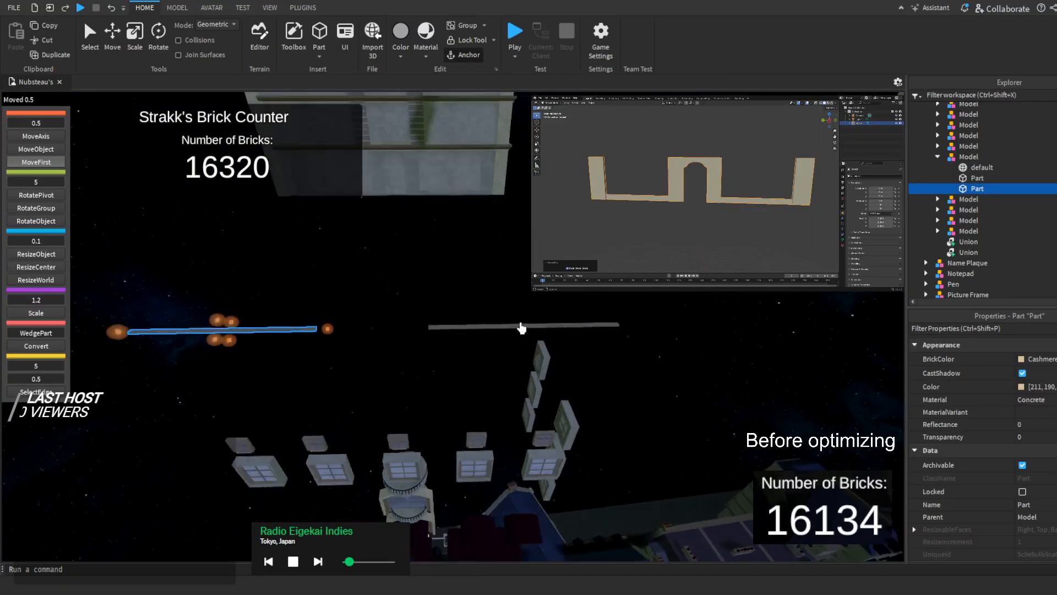
{"action": "left_click", "coordinate": [483, 331], "text": "ctrl"}
{"action": "right_click_drag", "start_coordinate": [482, 334], "coordinate": [477, 325]}
{"action": "key", "text": "s"}
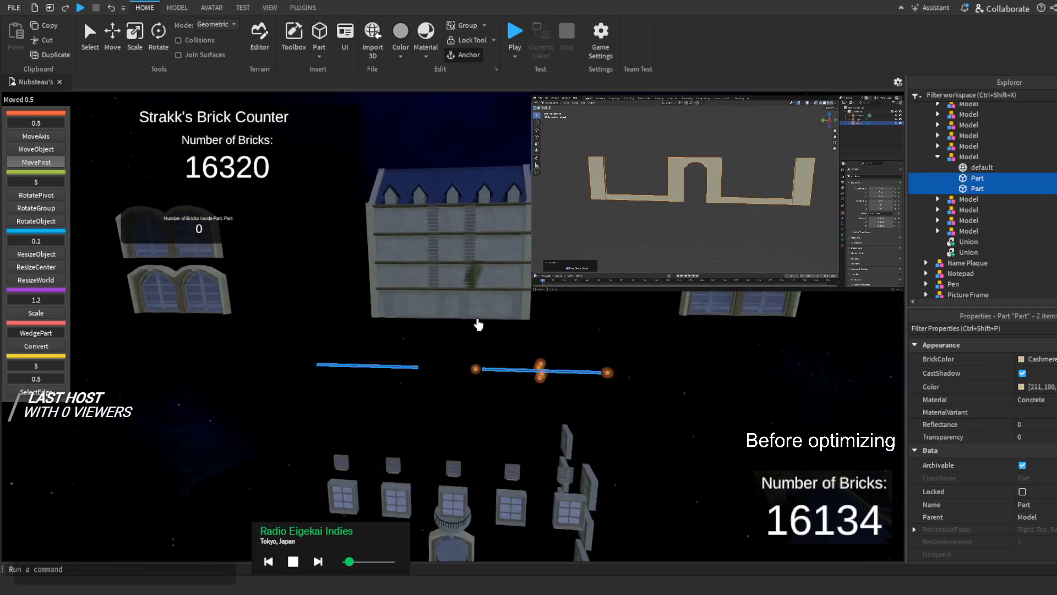
{"action": "right_click_drag", "start_coordinate": [362, 340], "coordinate": [362, 341]}
{"action": "scroll", "coordinate": [498, 433], "scroll_direction": "up", "scroll_amount": 6}
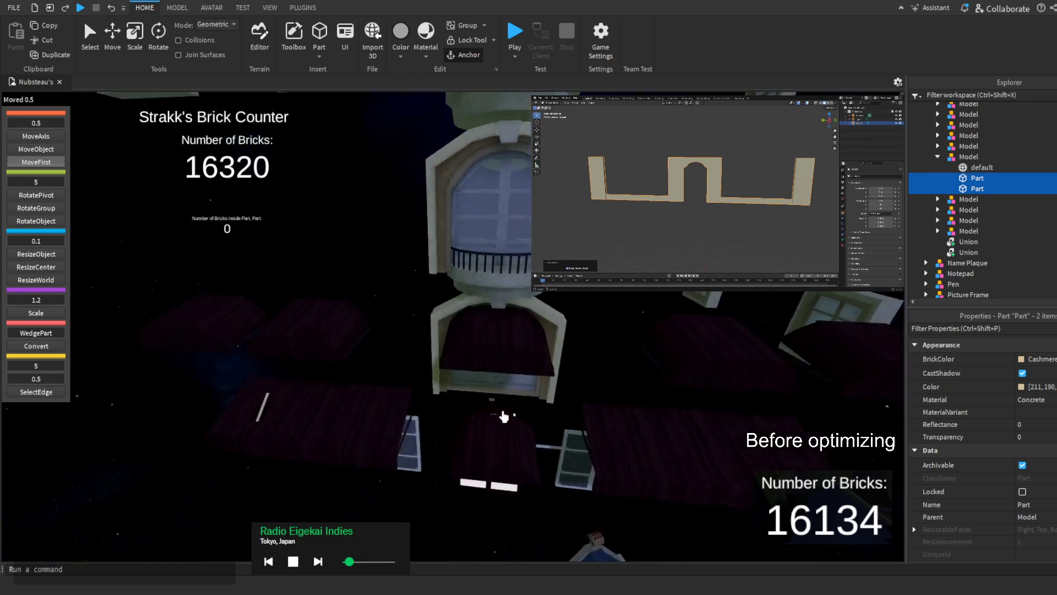
{"action": "key", "text": "q"}
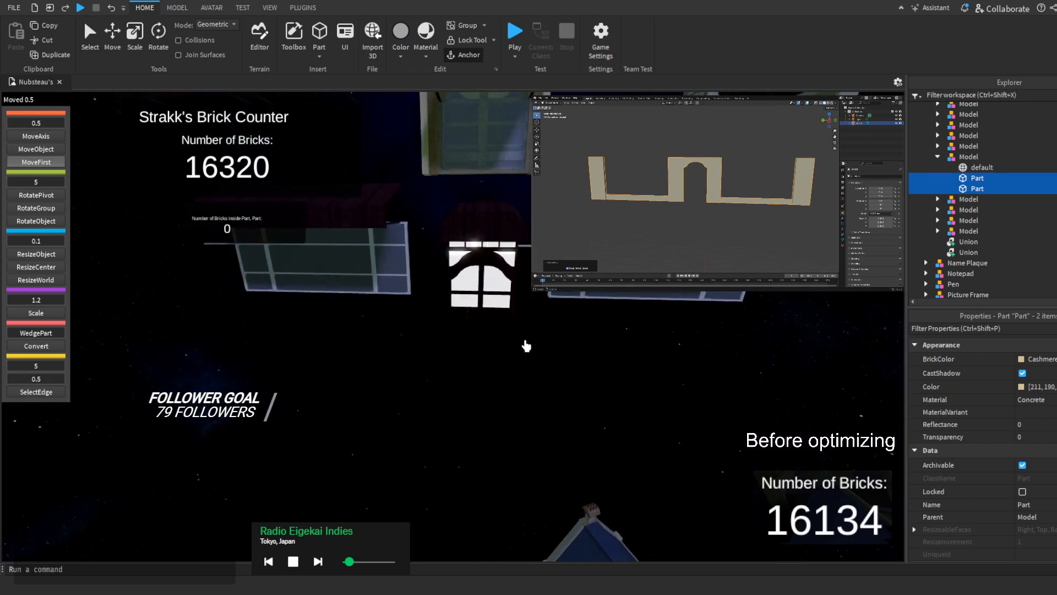
{"action": "scroll", "coordinate": [525, 346], "scroll_direction": "down", "scroll_amount": 5}
{"action": "right_click_drag", "start_coordinate": [525, 330], "coordinate": [535, 310]}
{"action": "scroll", "coordinate": [524, 314], "scroll_direction": "up", "scroll_amount": 3}
{"action": "scroll", "coordinate": [525, 314], "scroll_direction": "down", "scroll_amount": 3}
{"action": "key", "text": "w"}
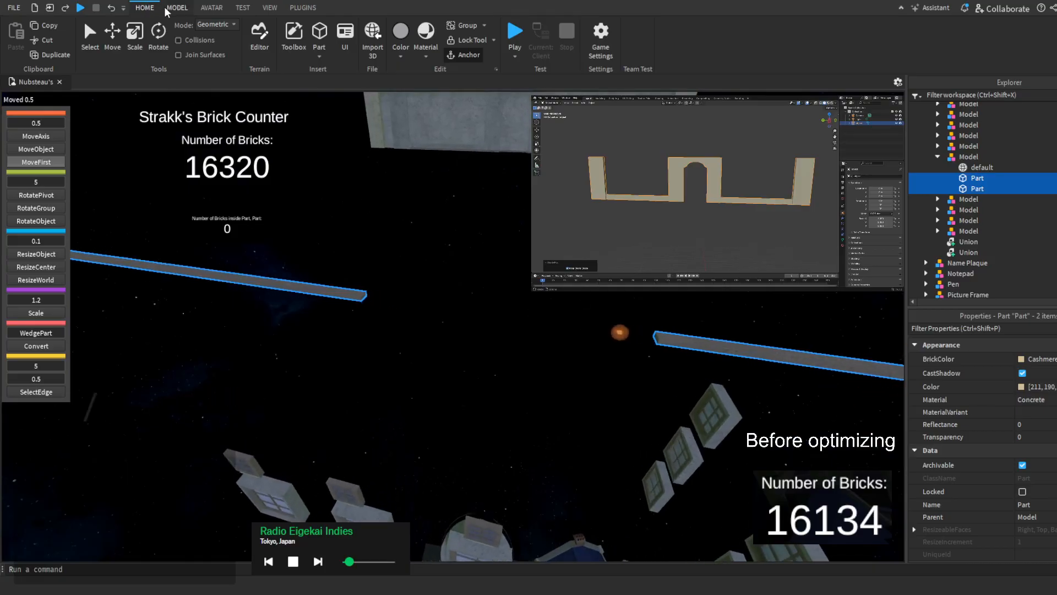
{"action": "left_click", "coordinate": [176, 8]}
{"action": "left_click", "coordinate": [609, 36]}
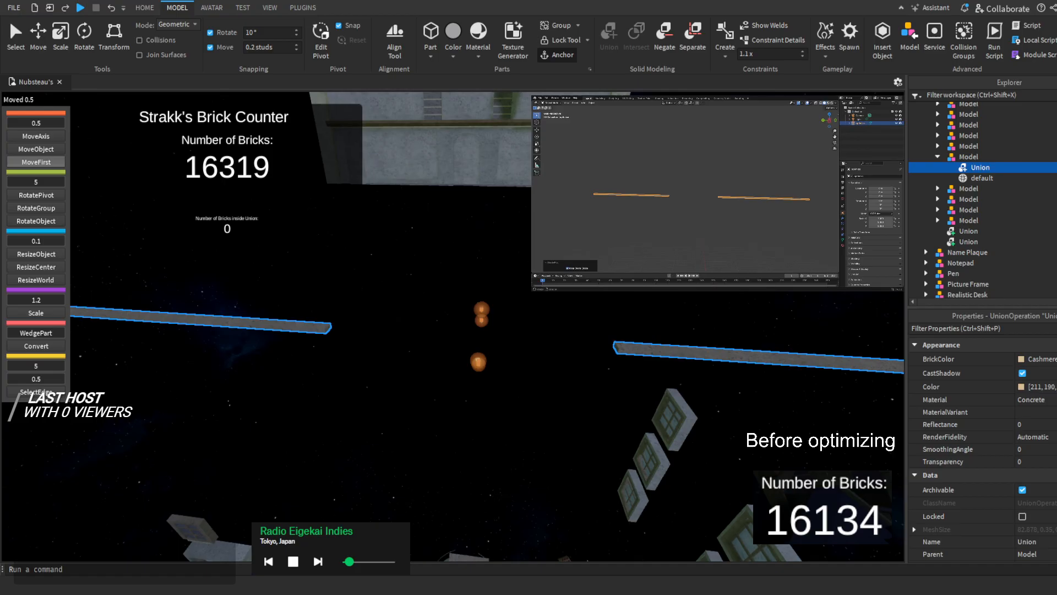
Import the cleaned-up mesh of the two strips as the optimize model and cut it from the workspace
{"action": "left_click", "coordinate": [144, 8]}
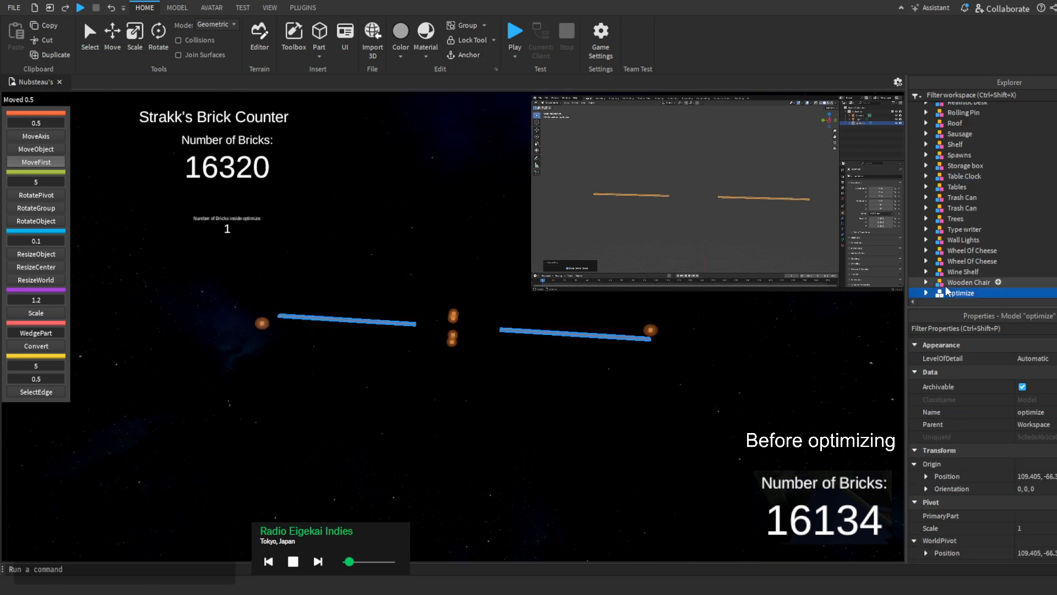
{"action": "scroll", "coordinate": [548, 375], "scroll_direction": "down", "scroll_amount": 6}
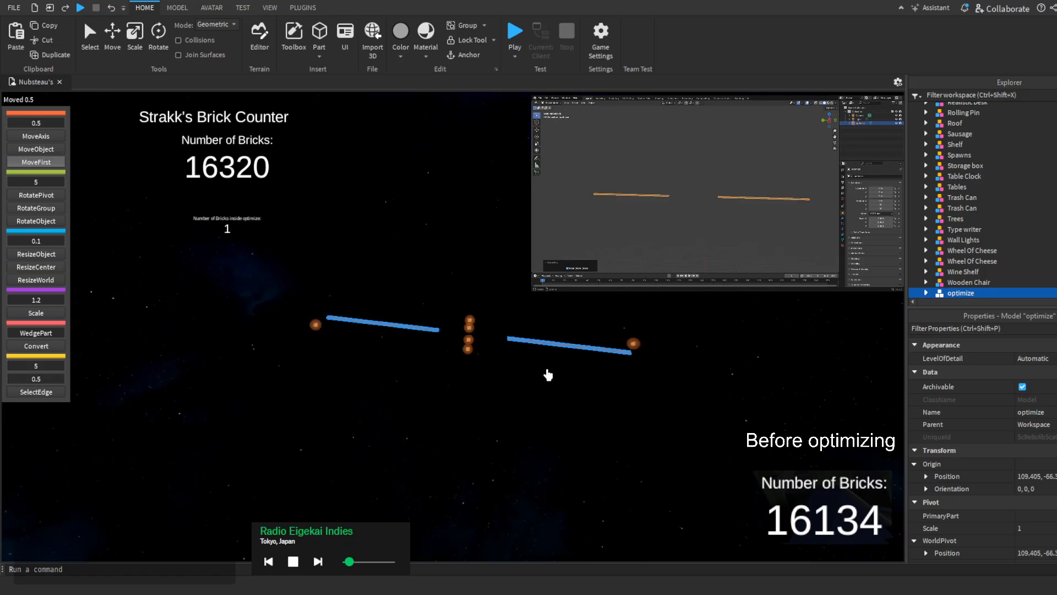
{"action": "right_click_drag", "start_coordinate": [548, 375], "coordinate": [547, 375]}
{"action": "key", "text": "Delete"}
Paste the strips mesh into the model that contains the strips union and ungroup it there
{"action": "left_click", "coordinate": [450, 383]}
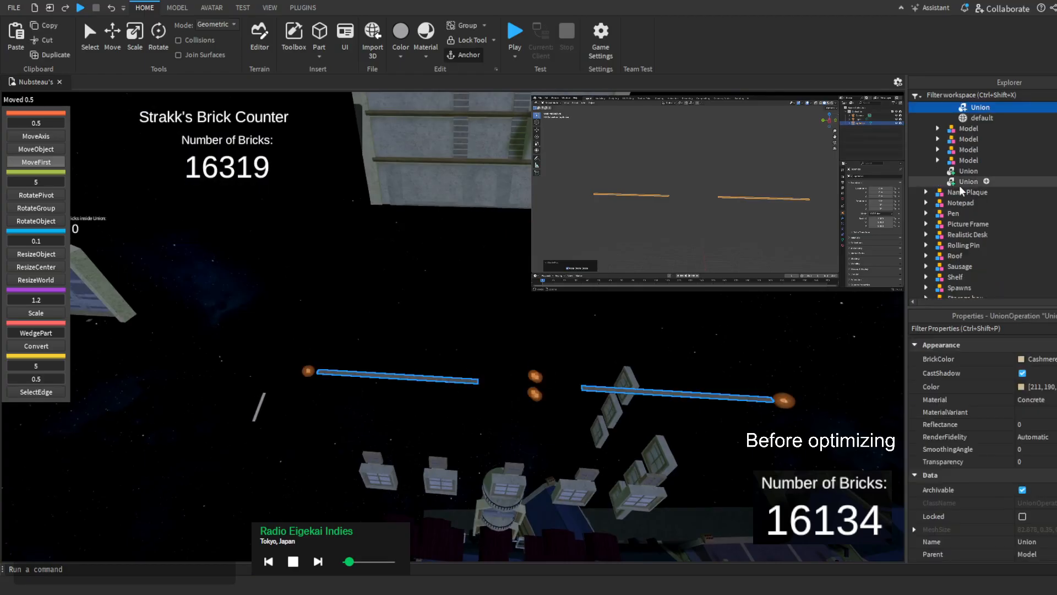
{"action": "left_click", "coordinate": [954, 188]}
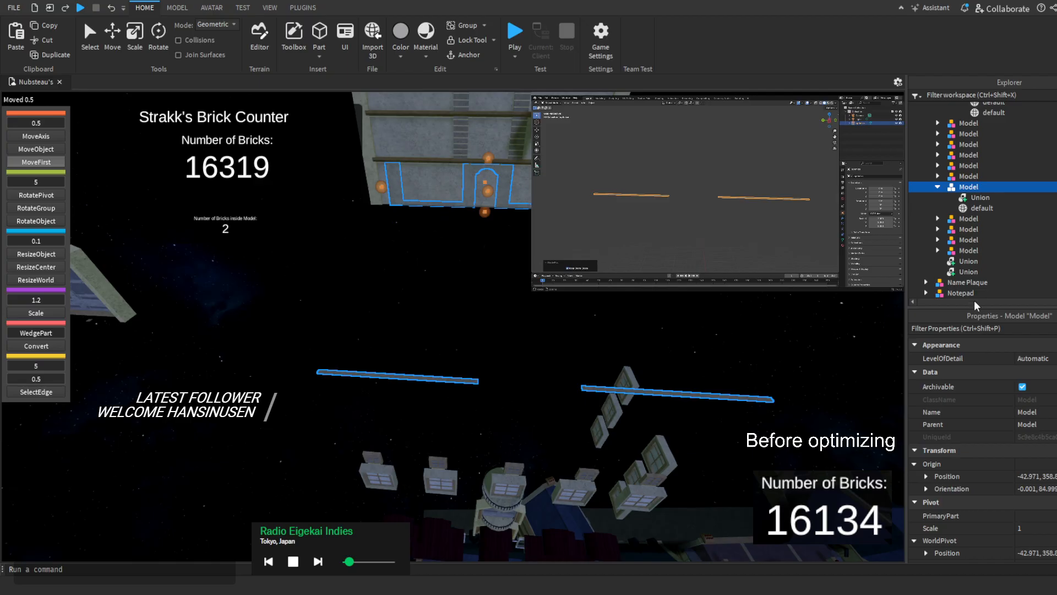
{"action": "key", "text": "ctrl+shift+v"}
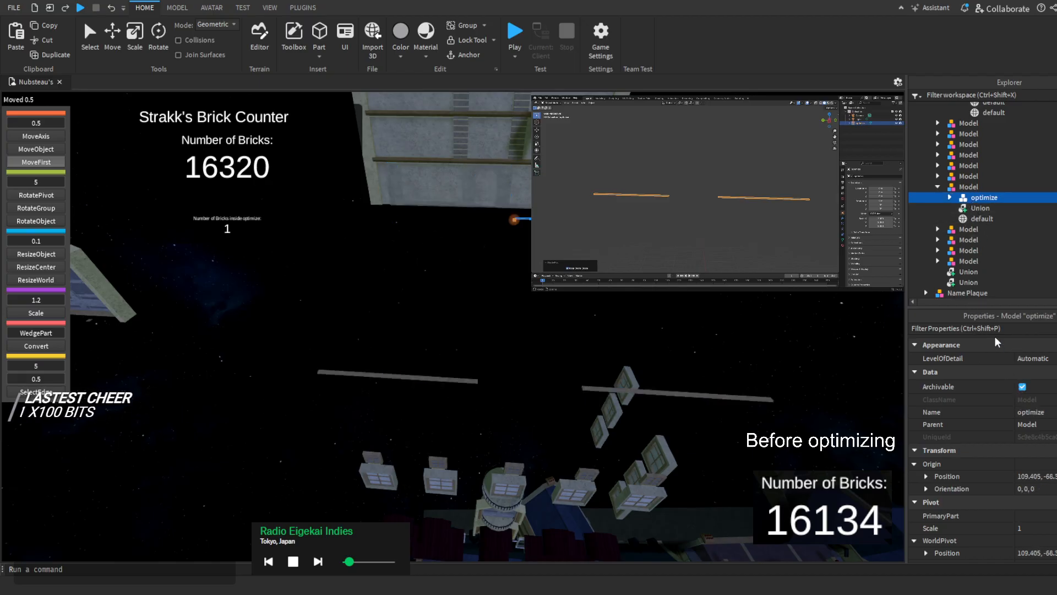
{"action": "key", "text": "ctrl+u"}
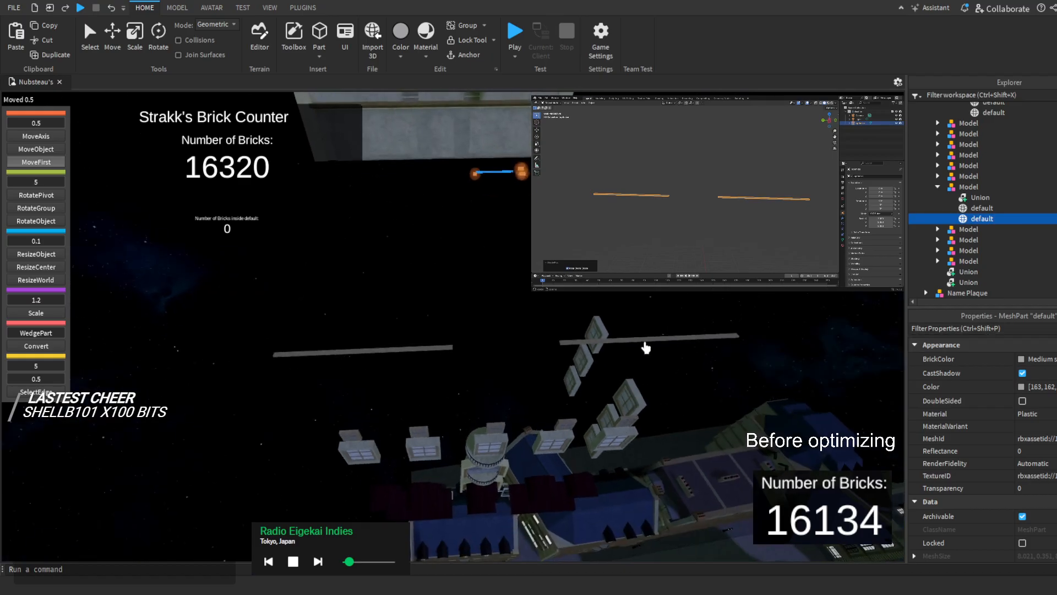
Copy the strips union's position value and apply it to the strips mesh
{"action": "key", "text": "w"}
{"action": "left_click", "coordinate": [615, 353]}
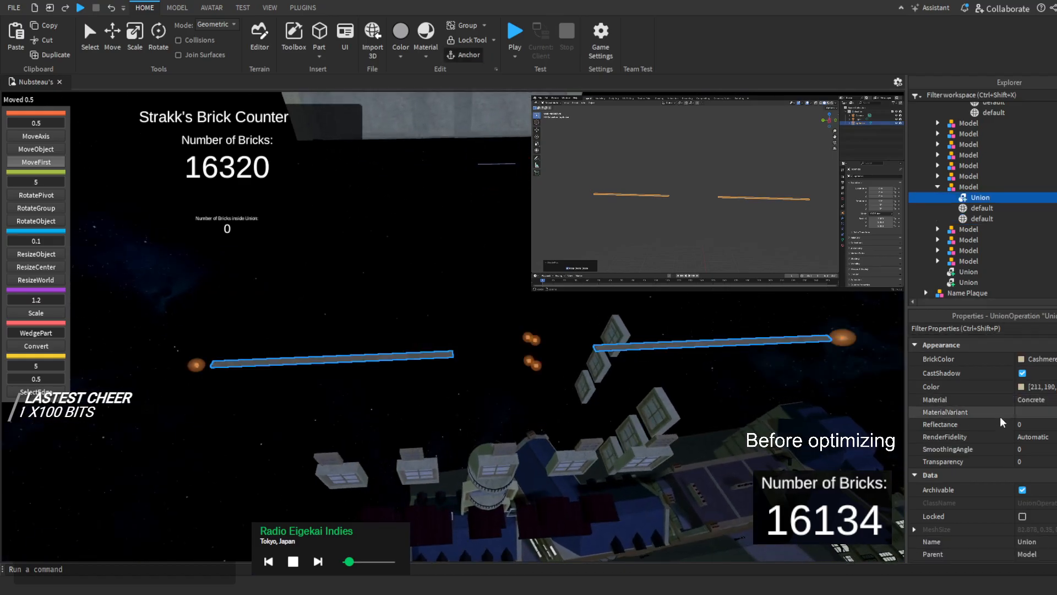
{"action": "scroll", "coordinate": [1000, 422], "scroll_direction": "down", "scroll_amount": 5}
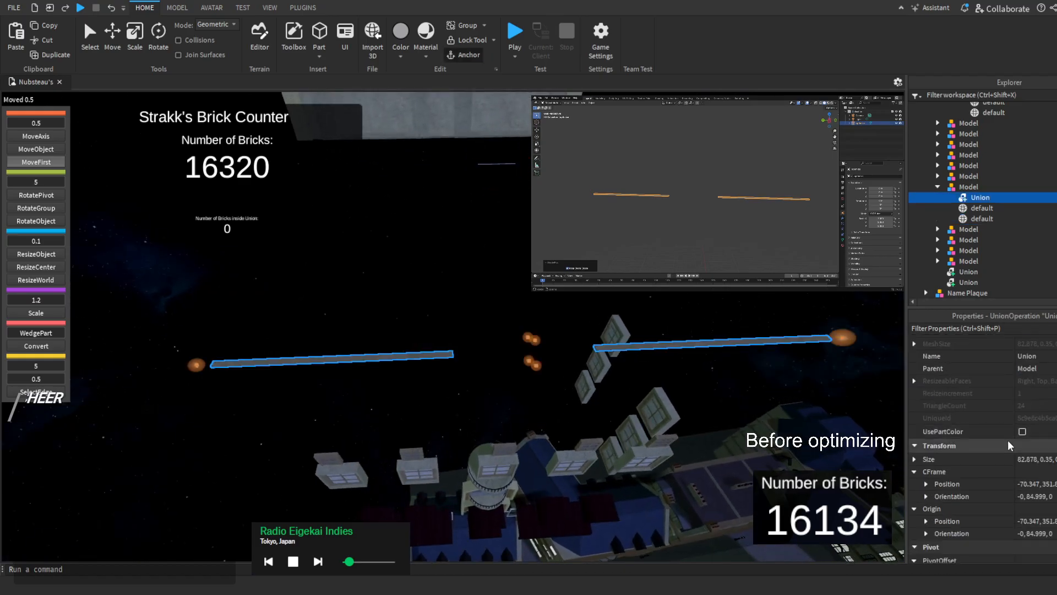
{"action": "left_click", "coordinate": [1031, 483]}
{"action": "left_click", "coordinate": [958, 219]}
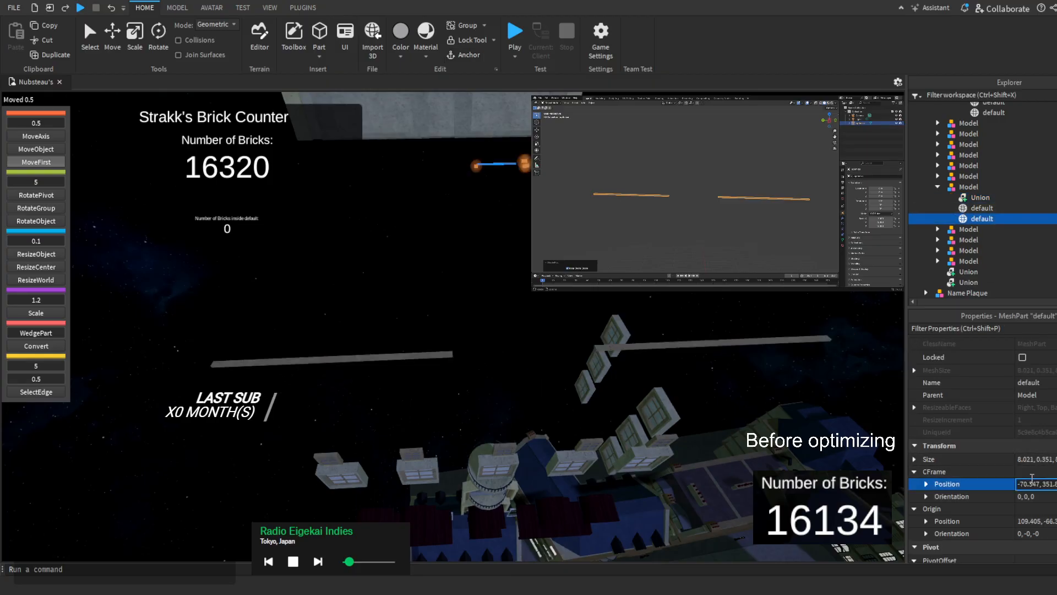
{"action": "key", "text": "Return"}
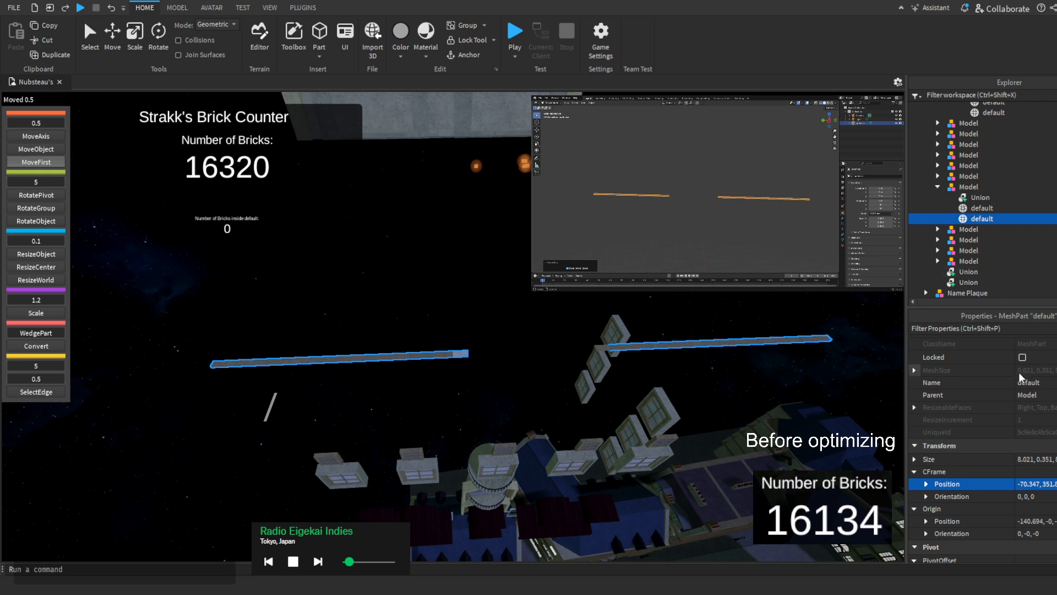
Give the strips mesh the same colour as the strips union and set its material to Concrete
{"action": "scroll", "coordinate": [1019, 377], "scroll_direction": "down", "scroll_amount": 1}
{"action": "scroll", "coordinate": [1040, 465], "scroll_direction": "up", "scroll_amount": 5}
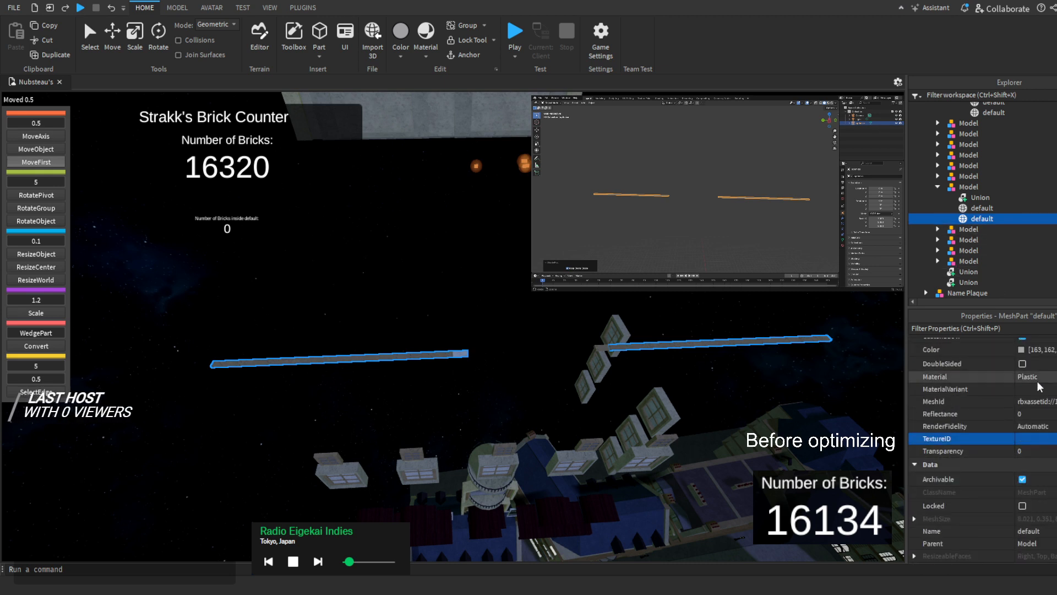
{"action": "left_click", "coordinate": [980, 197]}
{"action": "left_click", "coordinate": [1043, 349]}
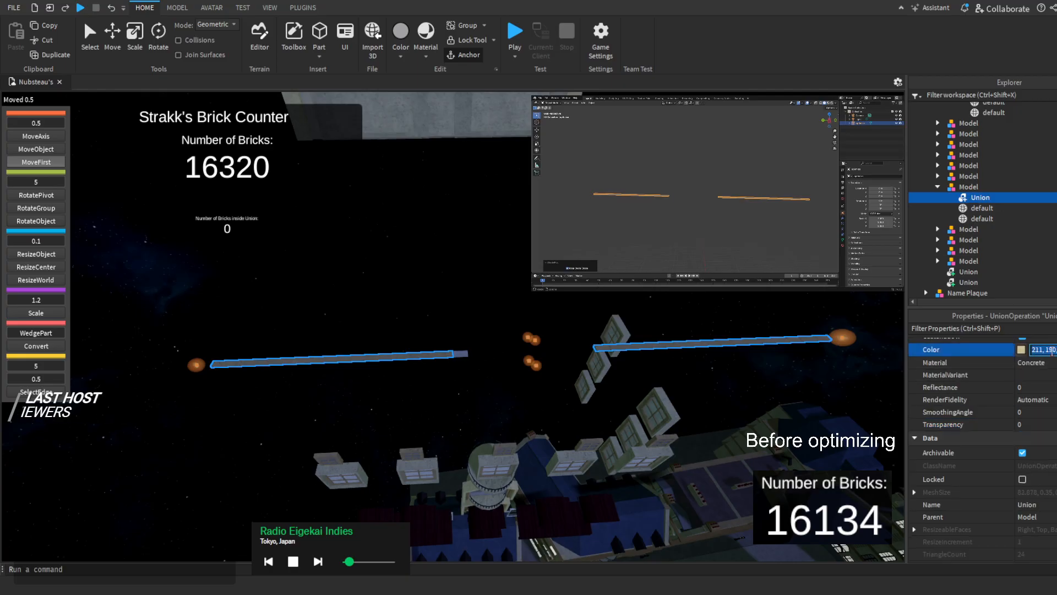
{"action": "left_click", "coordinate": [988, 218]}
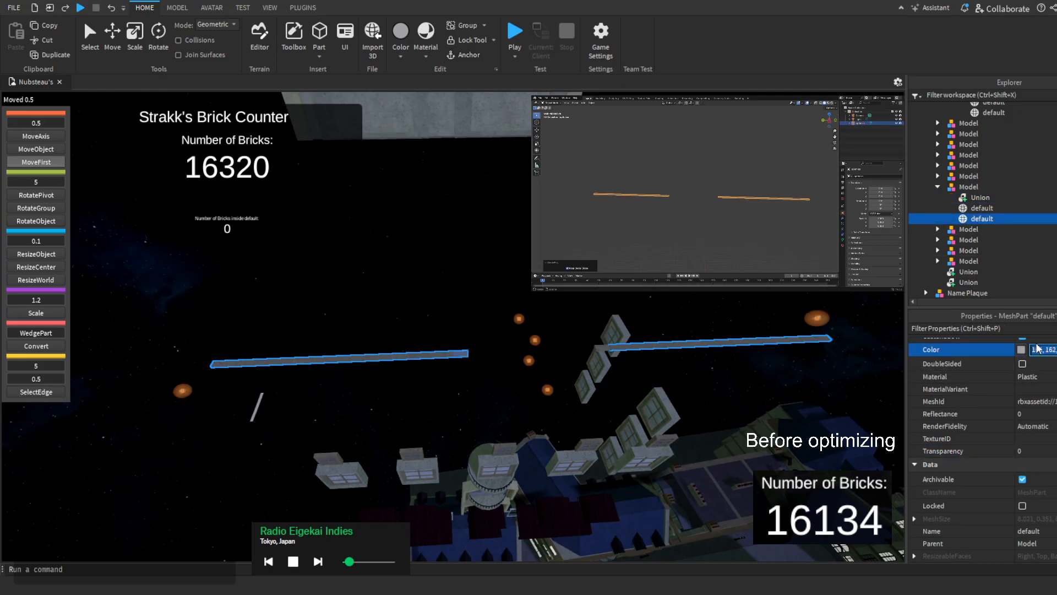
{"action": "left_click", "coordinate": [1037, 380]}
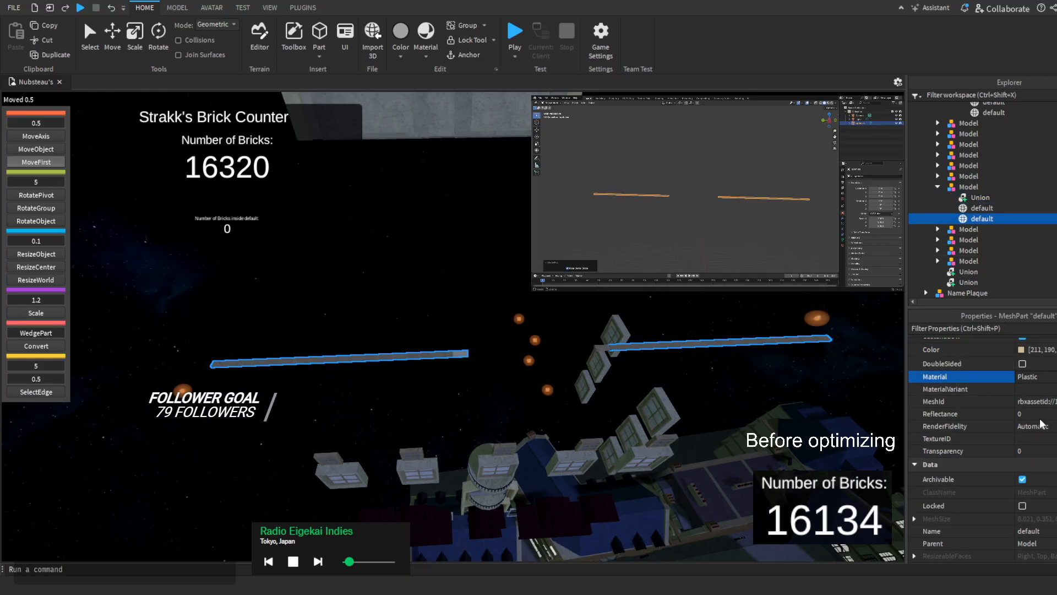
Move the strips mesh 100 studs over to the base of the building's arched wall
{"action": "right_click_drag", "start_coordinate": [659, 378], "coordinate": [665, 378]}
{"action": "key", "text": "w"}
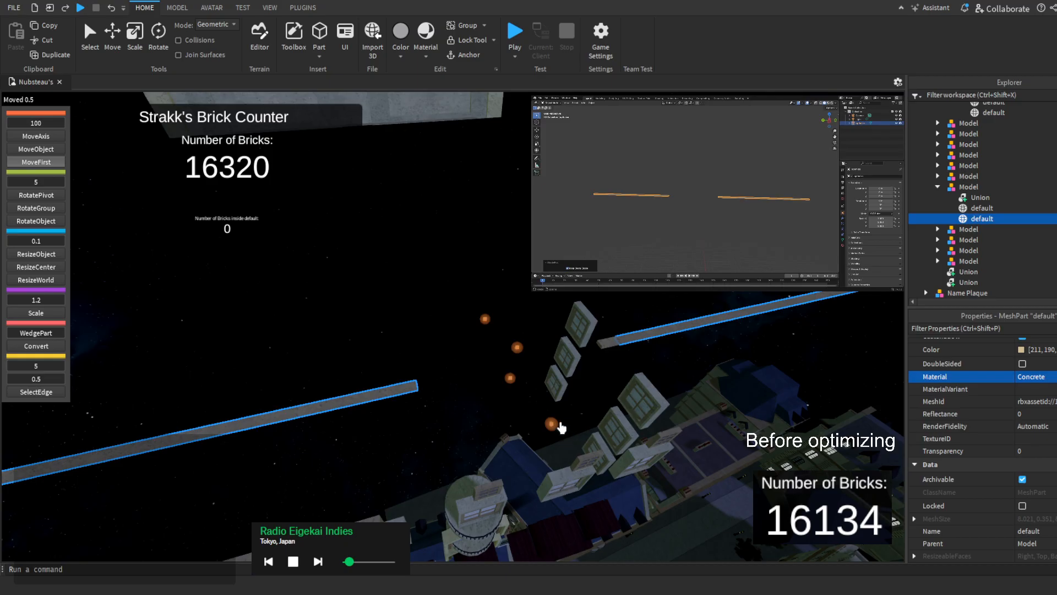
{"action": "left_click_drag", "start_coordinate": [553, 424], "coordinate": [543, 396]}
{"action": "right_click_drag", "start_coordinate": [543, 396], "coordinate": [542, 396]}
{"action": "left_click_drag", "start_coordinate": [543, 396], "coordinate": [495, 229]}
{"action": "key", "text": "w"}
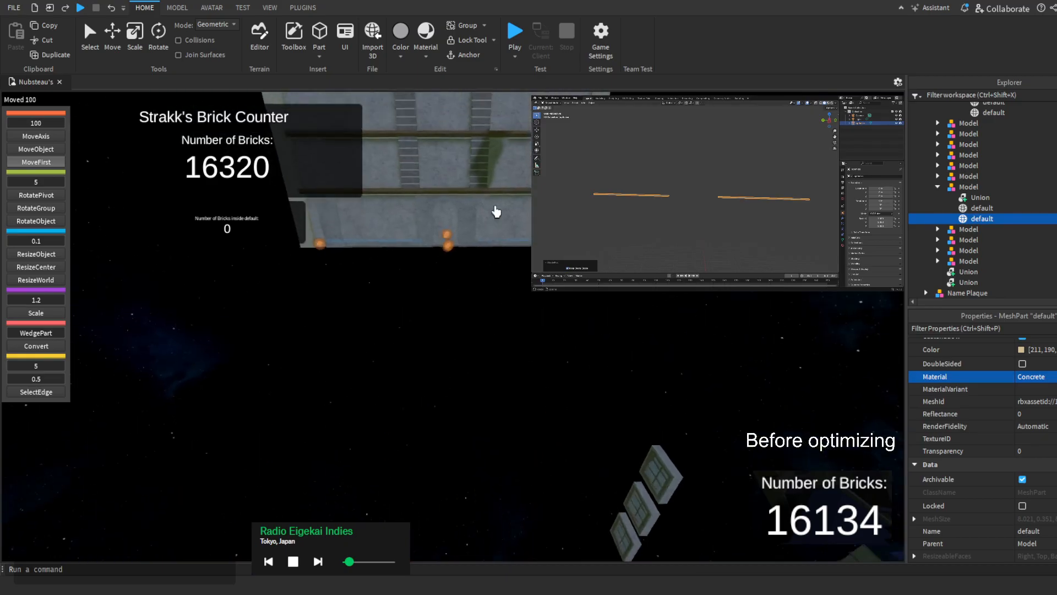
Set the move increment to 0.1 and nudge the strips mesh 0.7 studs against the wall
{"action": "right_click_drag", "start_coordinate": [497, 212], "coordinate": [496, 212]}
{"action": "key", "text": "w"}
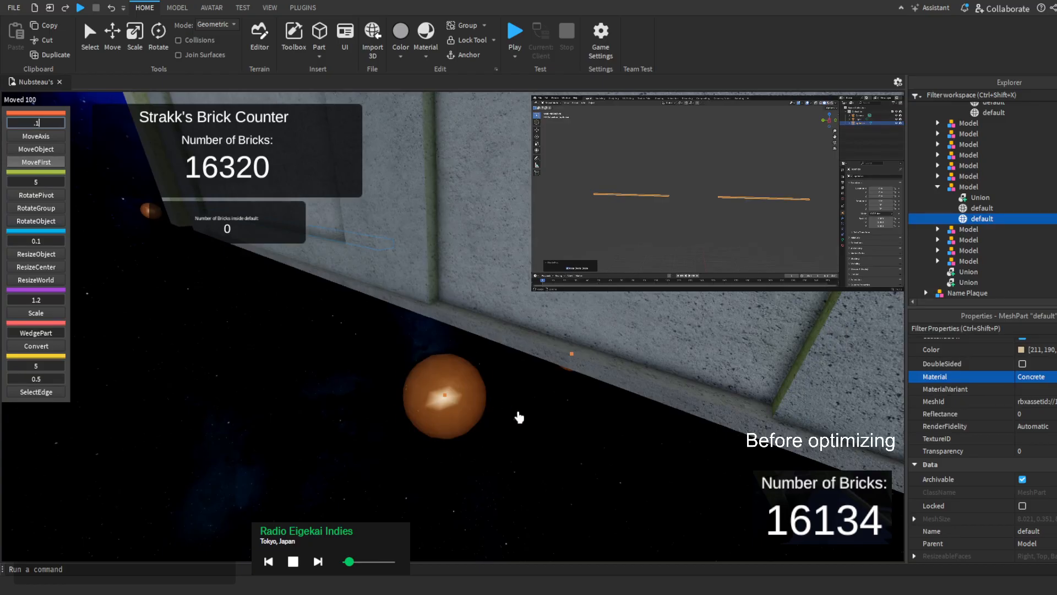
{"action": "key", "text": "Return"}
{"action": "left_click_drag", "start_coordinate": [435, 412], "coordinate": [382, 425]}
{"action": "key", "text": "w"}
Delete the old strips union from the model that contains the wall and strips meshes
{"action": "right_click_drag", "start_coordinate": [365, 373], "coordinate": [383, 365]}
{"action": "key", "text": "w"}
{"action": "key", "text": "s"}
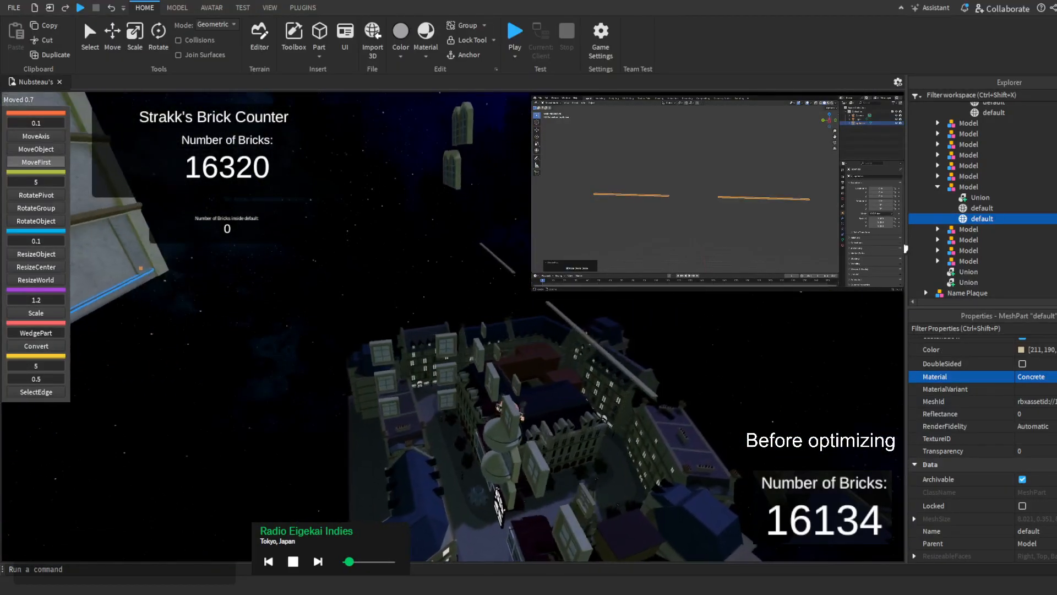
{"action": "left_click", "coordinate": [942, 199]}
{"action": "key", "text": "Delete"}
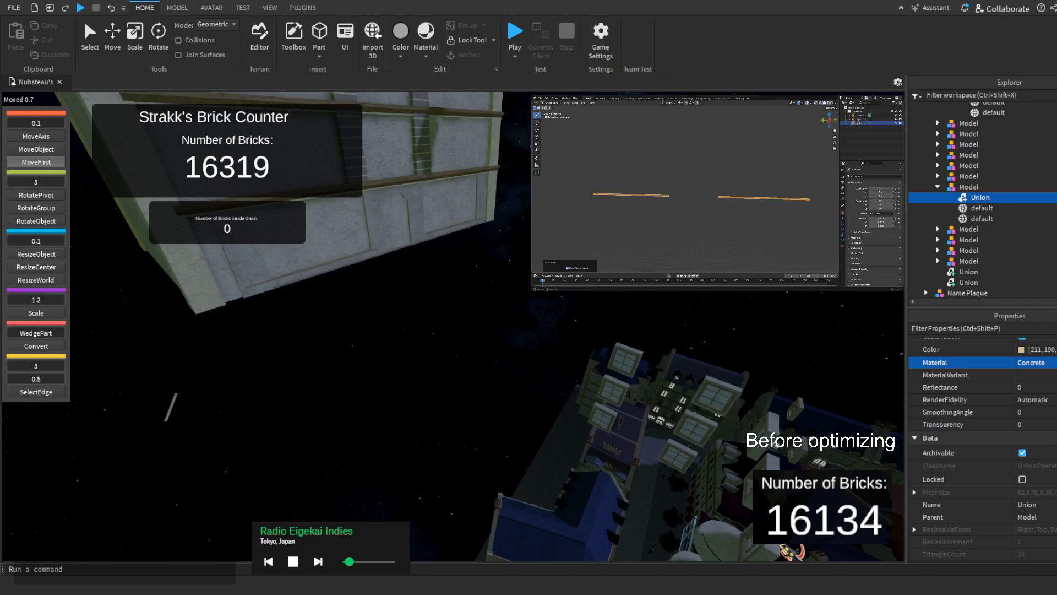
Select the arched wall mesh and shift it 1.9 studs along the building's wall
{"action": "right_click_drag", "start_coordinate": [384, 365], "coordinate": [385, 352]}
{"action": "key", "text": "w"}
{"action": "left_click", "coordinate": [415, 324]}
{"action": "key", "text": "w"}
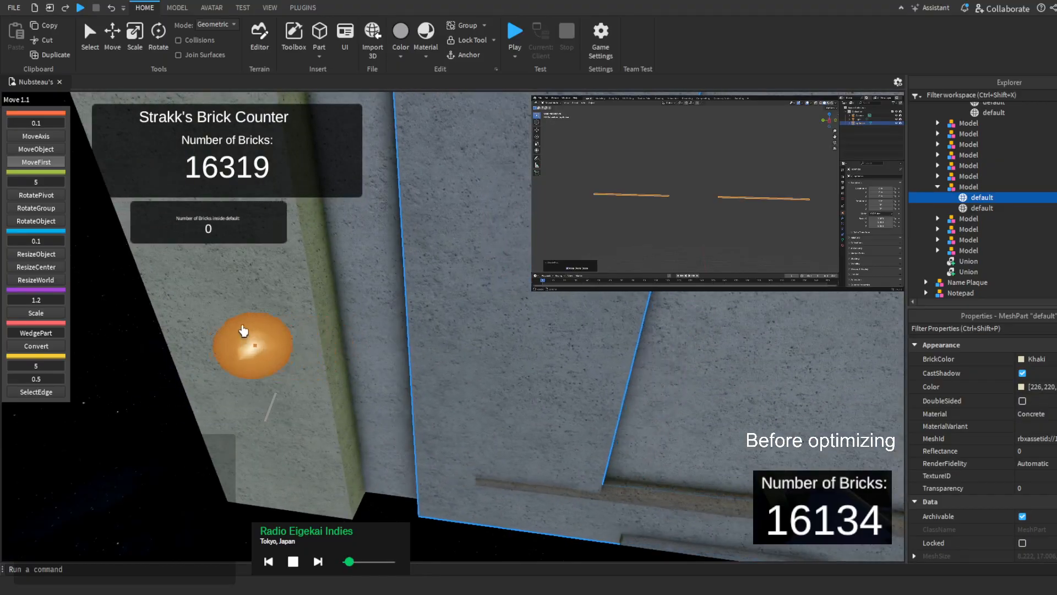
{"action": "left_click_drag", "start_coordinate": [242, 331], "coordinate": [176, 297]}
{"action": "key", "text": "s"}
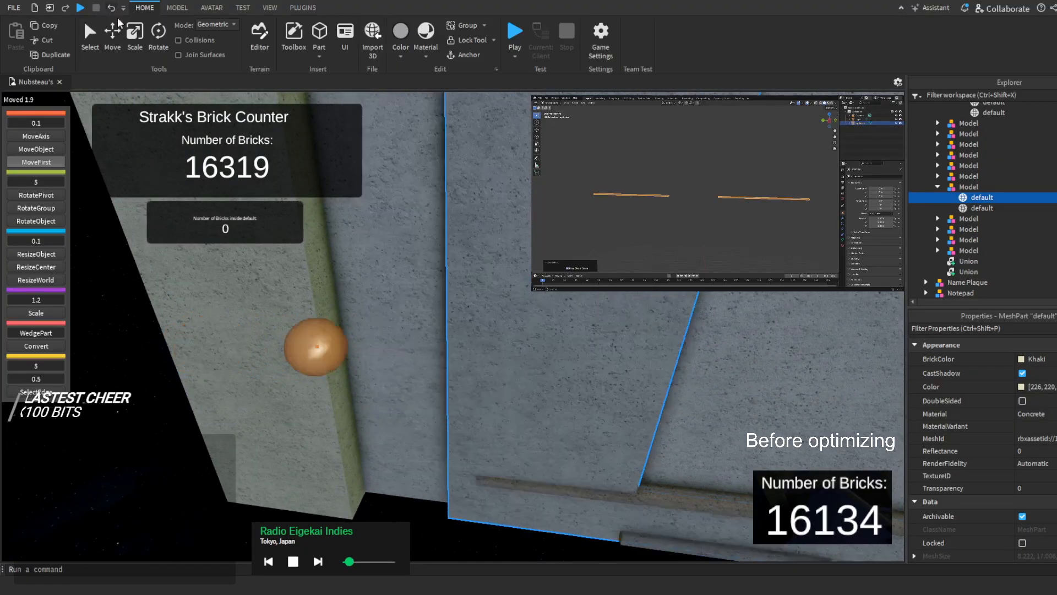
Move the arched wall mesh another 0.5 studs with MoveAxis to align its end with the corner pillar
{"action": "right_click_drag", "start_coordinate": [332, 283], "coordinate": [332, 283]}
{"action": "right_click_drag", "start_coordinate": [754, 357], "coordinate": [801, 358]}
{"action": "key", "text": "d"}
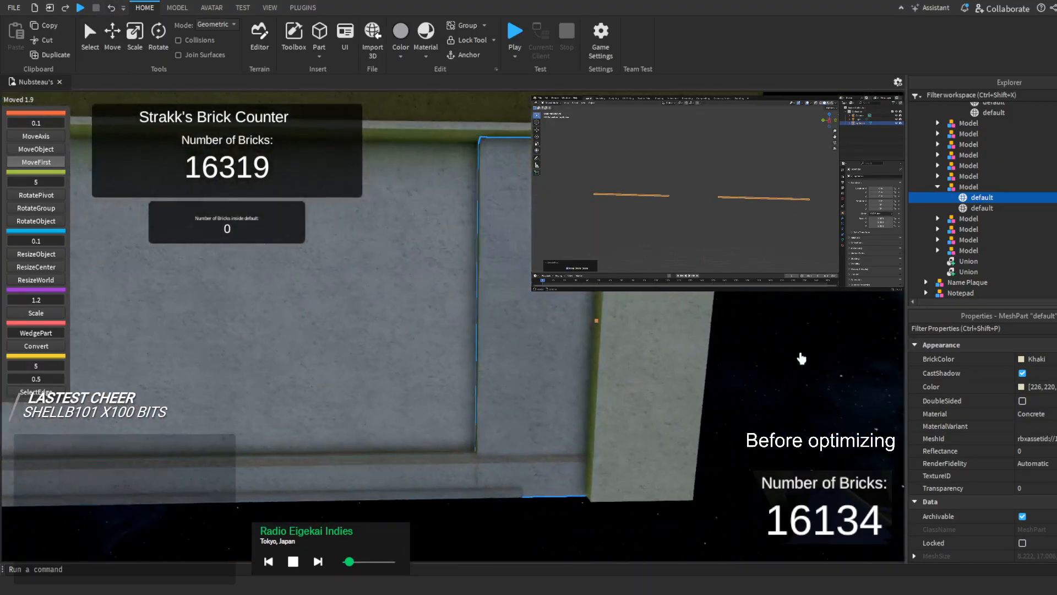
{"action": "key", "text": "d"}
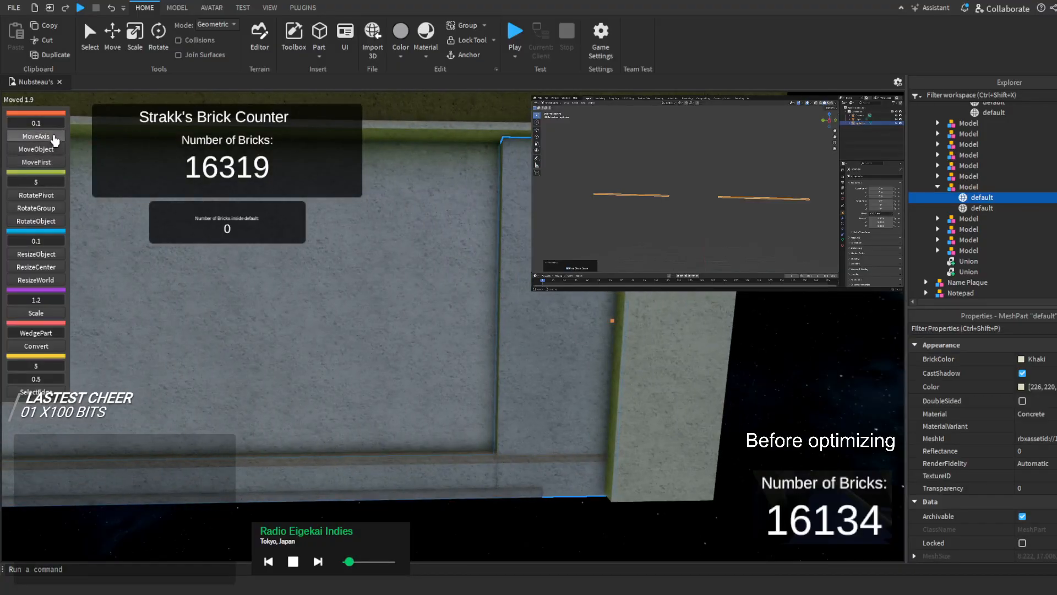
{"action": "key", "text": "d"}
{"action": "scroll", "coordinate": [525, 331], "scroll_direction": "up", "scroll_amount": 3}
{"action": "left_click_drag", "start_coordinate": [582, 319], "coordinate": [566, 333]}
{"action": "key", "text": "f"}
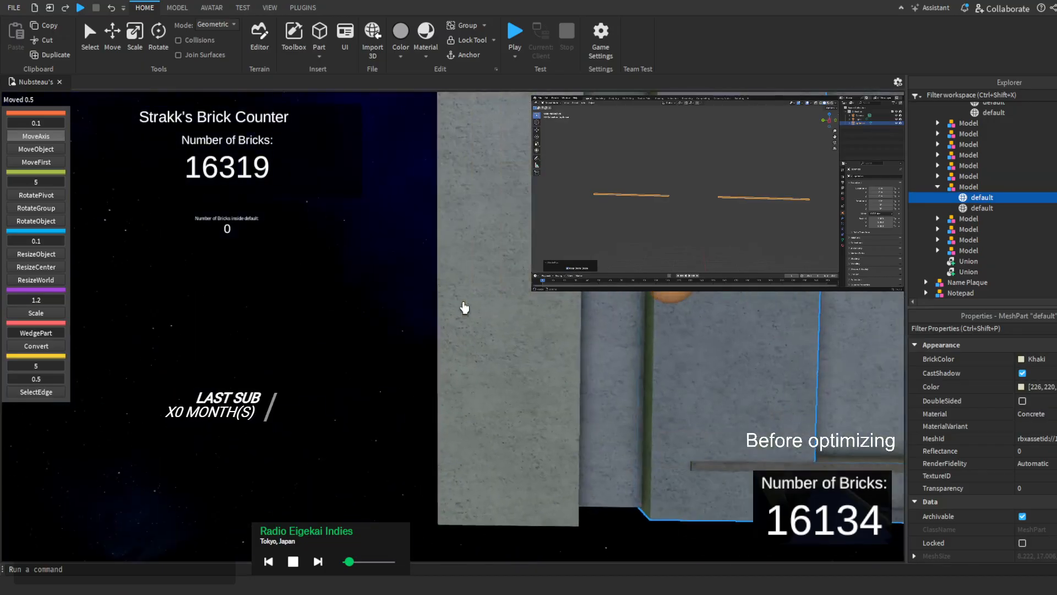
Resize the arched wall mesh by 3 studs at its end beside the corner pillar with ResizeObject
{"action": "scroll", "coordinate": [464, 308], "scroll_direction": "down", "scroll_amount": 8}
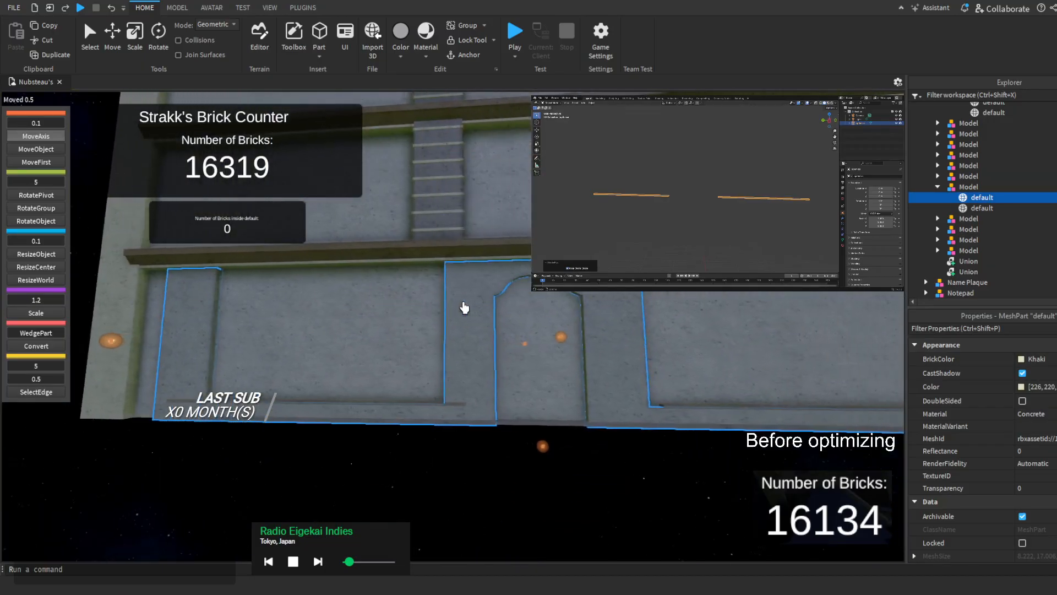
{"action": "key", "text": "w"}
{"action": "key", "text": "a"}
{"action": "left_click", "coordinate": [54, 256]}
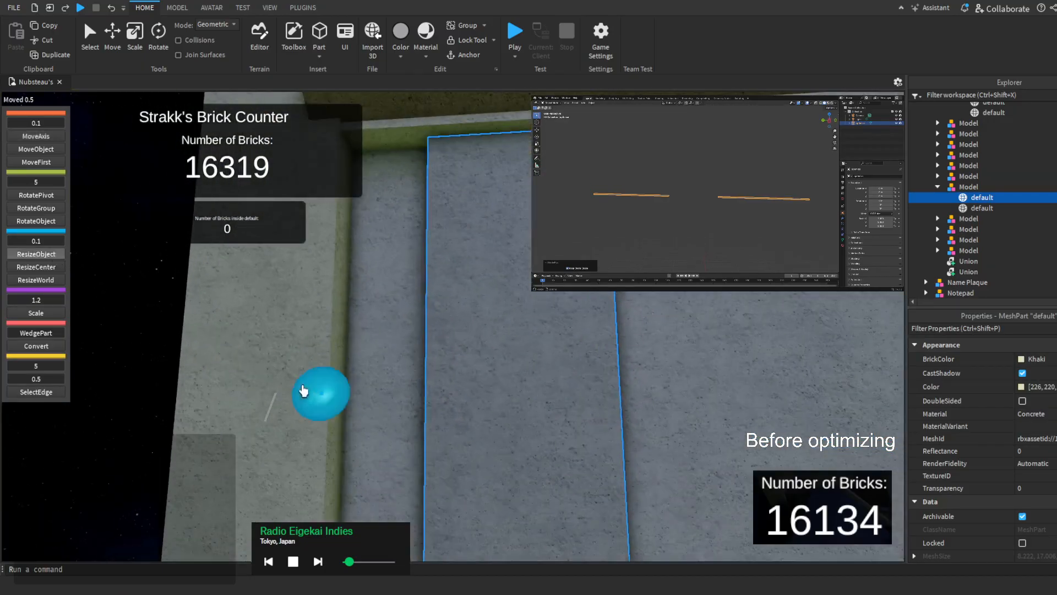
{"action": "mouse_move", "coordinate": [314, 392]}
{"action": "left_mouse_down"}
{"action": "mouse_move", "coordinate": [230, 381]}
{"action": "mouse_move", "coordinate": [328, 385]}
{"action": "left_mouse_up"}
{"action": "scroll", "coordinate": [328, 384], "scroll_direction": "down", "scroll_amount": 5}
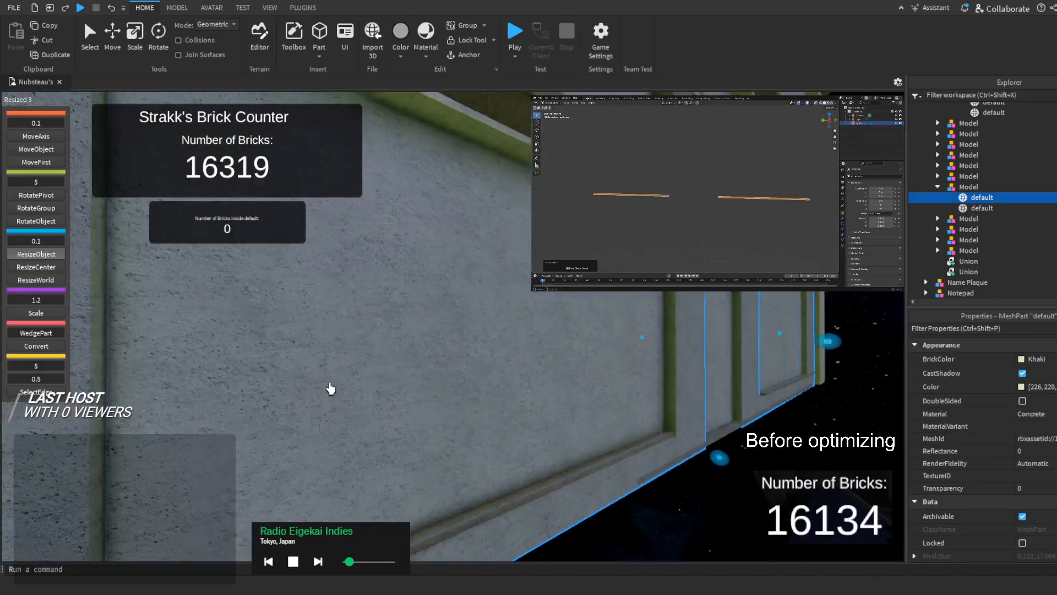
Move the strips mesh 5 studs with MoveFirst and set the move increment back to 0.1
{"action": "scroll", "coordinate": [332, 395], "scroll_direction": "up", "scroll_amount": 5}
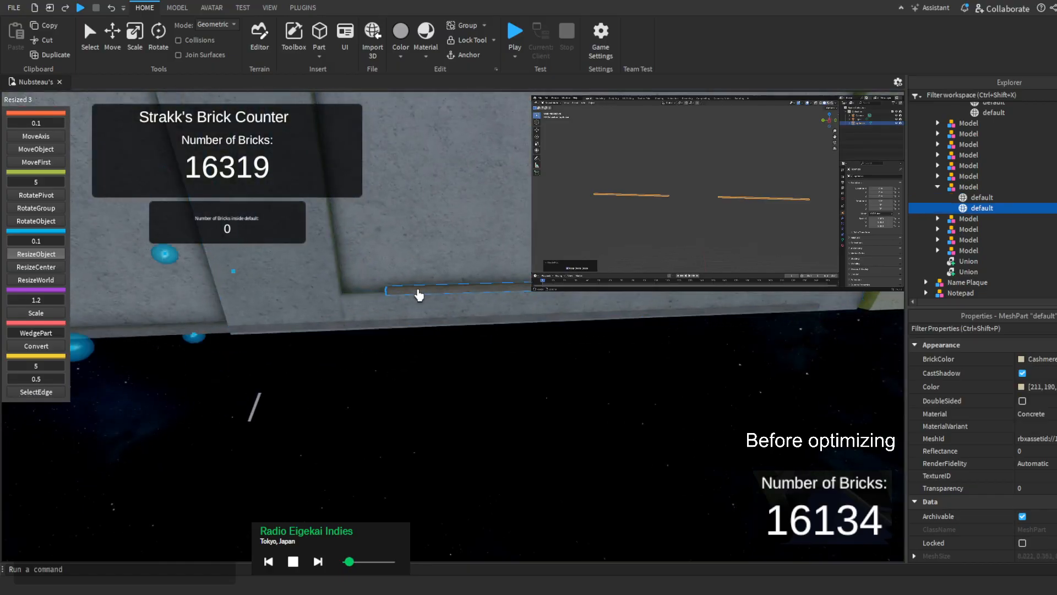
{"action": "right_click_drag", "start_coordinate": [419, 295], "coordinate": [419, 296]}
{"action": "scroll", "coordinate": [419, 295], "scroll_direction": "down", "scroll_amount": 4}
{"action": "scroll", "coordinate": [418, 295], "scroll_direction": "up", "scroll_amount": 3}
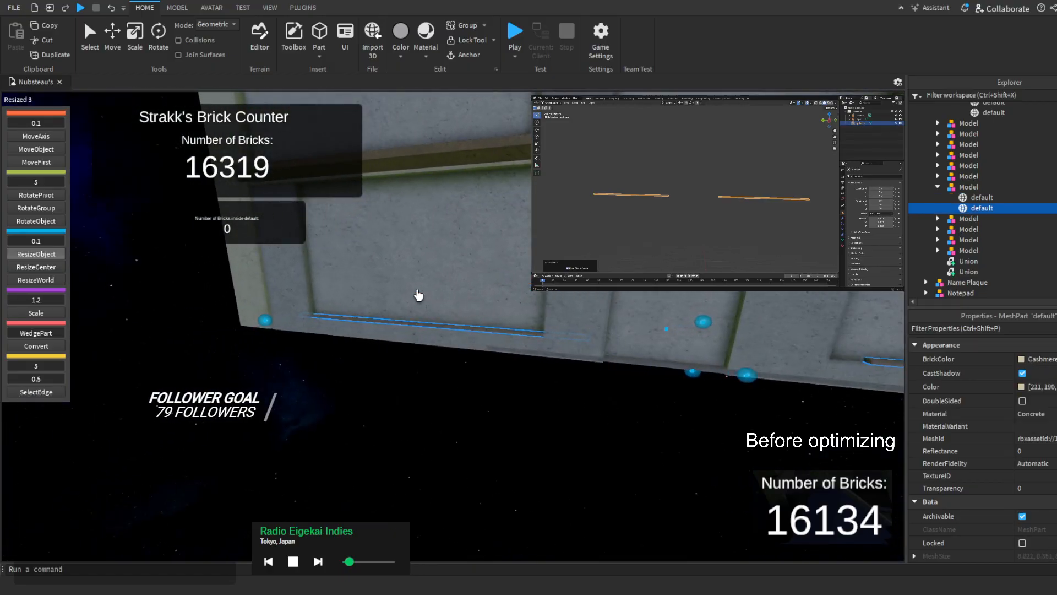
{"action": "right_click_drag", "start_coordinate": [317, 281], "coordinate": [317, 281]}
{"action": "scroll", "coordinate": [312, 274], "scroll_direction": "down", "scroll_amount": 4}
{"action": "left_click", "coordinate": [46, 164]}
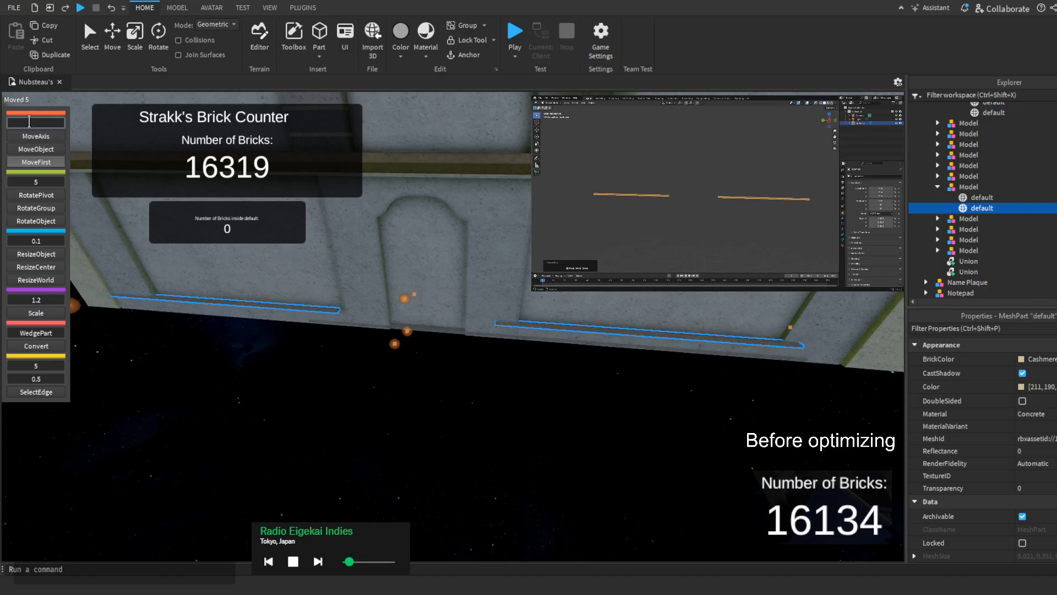
{"action": "key", "text": "w"}
{"action": "key", "text": "a"}
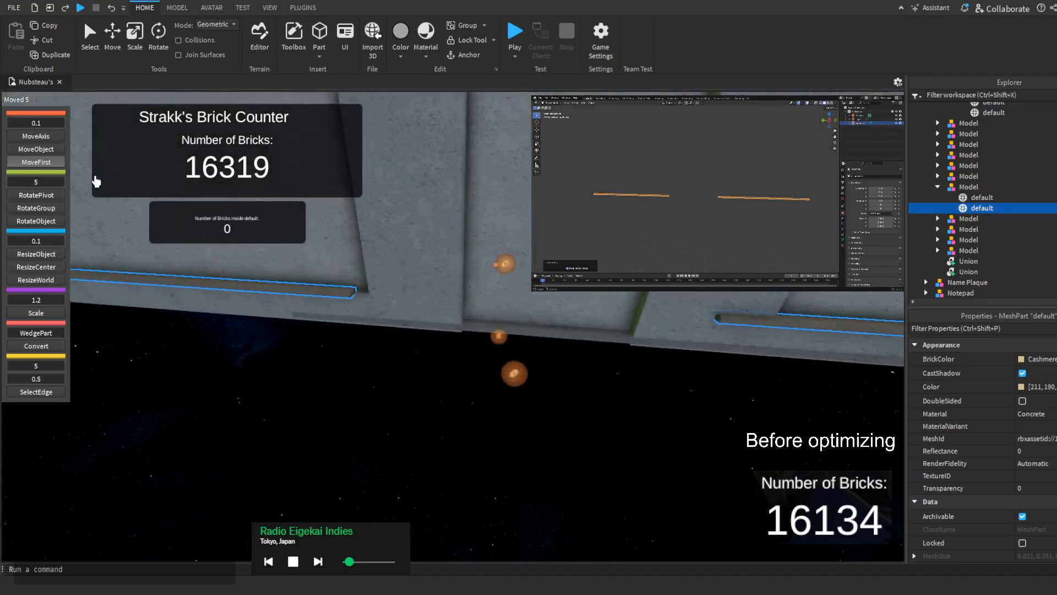
Resize the strips mesh by 3.8 studs at its end near the corner pillar with ResizeObject
{"action": "right_click_drag", "start_coordinate": [297, 278], "coordinate": [114, 248]}
{"action": "key", "text": "a"}
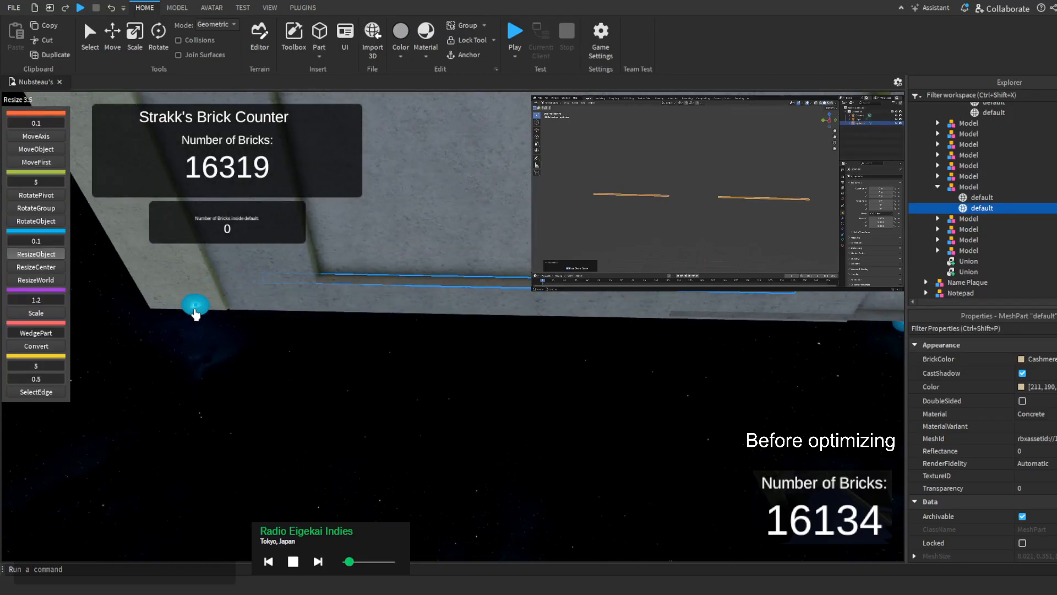
{"action": "left_click_drag", "start_coordinate": [200, 309], "coordinate": [198, 310]}
{"action": "key", "text": "d"}
Copy the arched wall mesh's position value and apply it to the strips mesh
{"action": "scroll", "coordinate": [1035, 457], "scroll_direction": "down", "scroll_amount": 5}
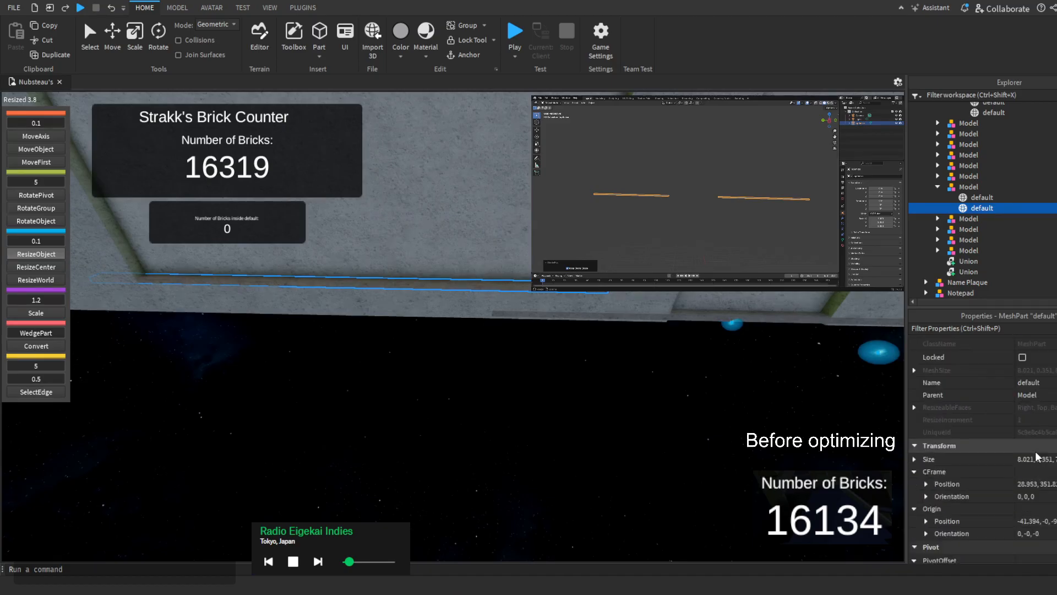
{"action": "key", "text": "s"}
{"action": "right_click_drag", "start_coordinate": [402, 377], "coordinate": [402, 377]}
{"action": "key", "text": "w"}
{"action": "key", "text": "s"}
{"action": "key", "text": "s"}
{"action": "key", "text": "a"}
{"action": "key", "text": "d"}
{"action": "key", "text": "s"}
{"action": "key", "text": "w"}
{"action": "key", "text": "d"}
{"action": "right_click_drag", "start_coordinate": [608, 321], "coordinate": [607, 321]}
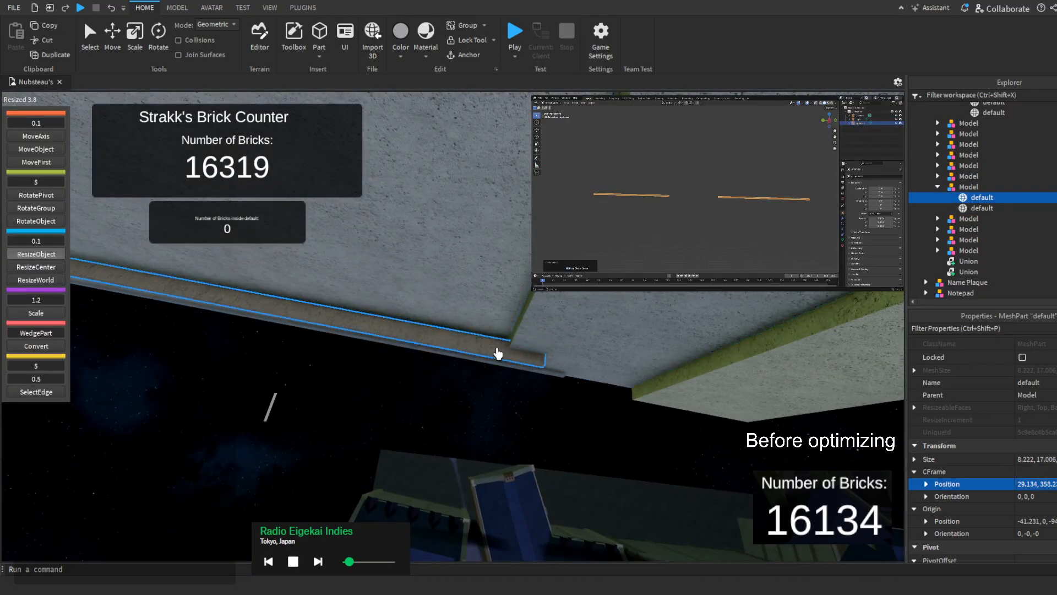
{"action": "key", "text": "Return"}
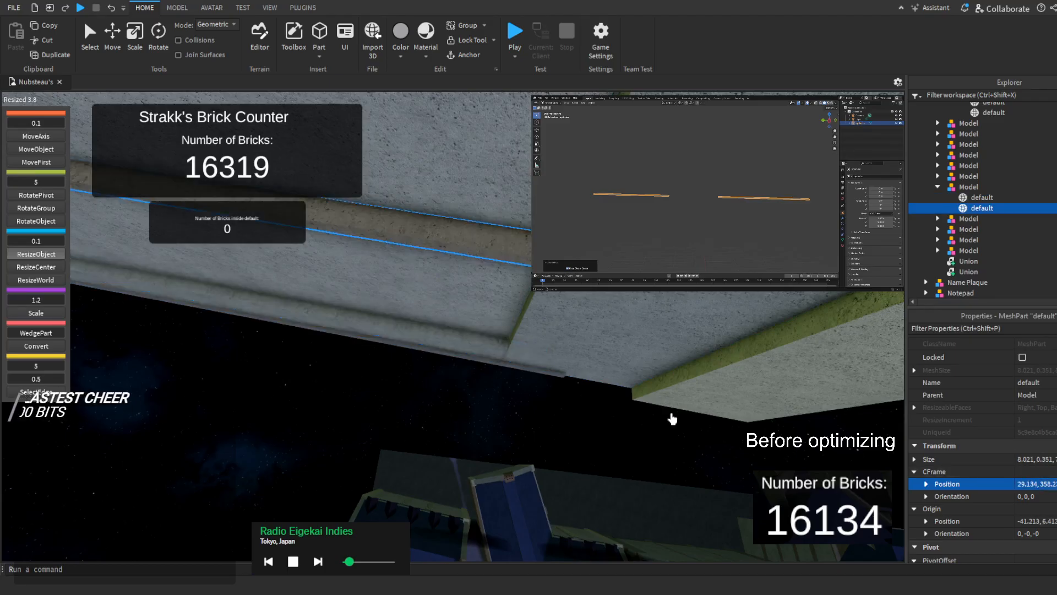
Move the strips mesh 6.5 studs down the wall, and undo this move and the pasted position
{"action": "right_click_drag", "start_coordinate": [512, 366], "coordinate": [512, 365]}
{"action": "key", "text": "s"}
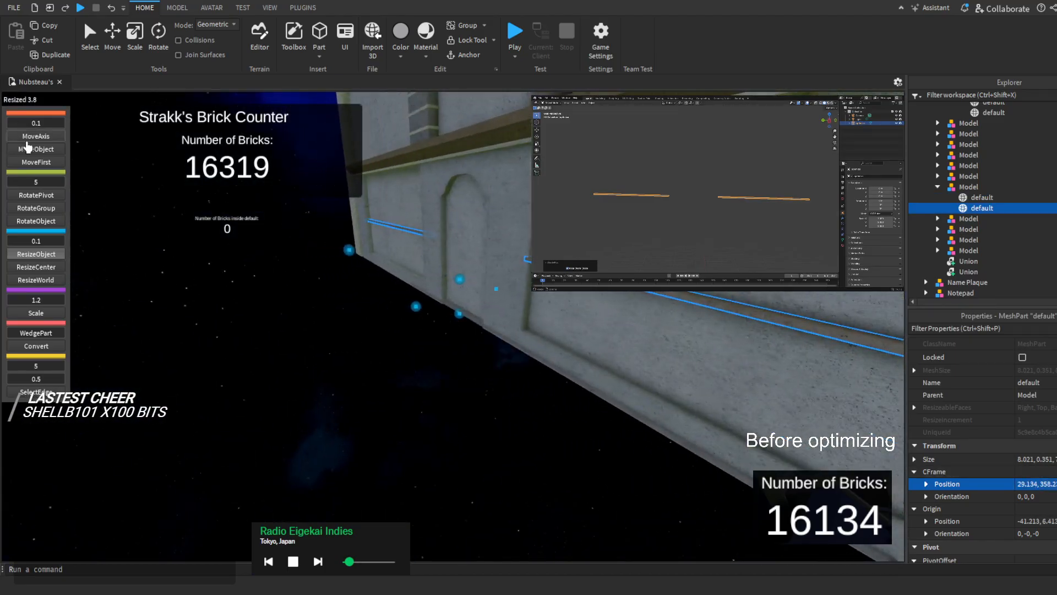
{"action": "left_click", "coordinate": [47, 165]}
{"action": "key", "text": "w"}
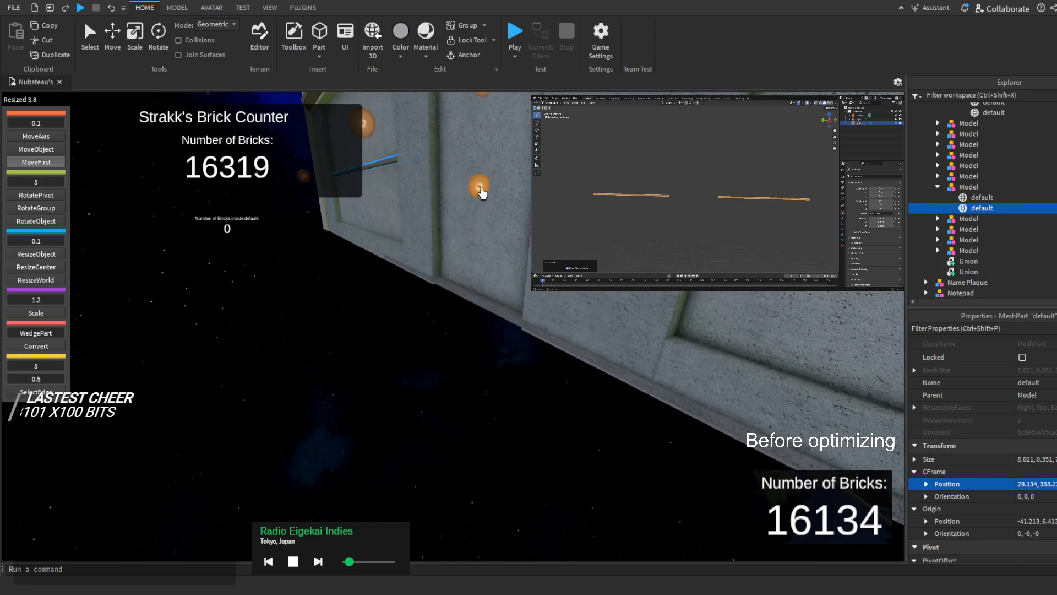
{"action": "left_click_drag", "start_coordinate": [482, 193], "coordinate": [467, 250]}
{"action": "key", "text": "a"}
{"action": "right_click_drag", "start_coordinate": [500, 238], "coordinate": [500, 238]}
{"action": "key", "text": "a"}
{"action": "key", "text": "d"}
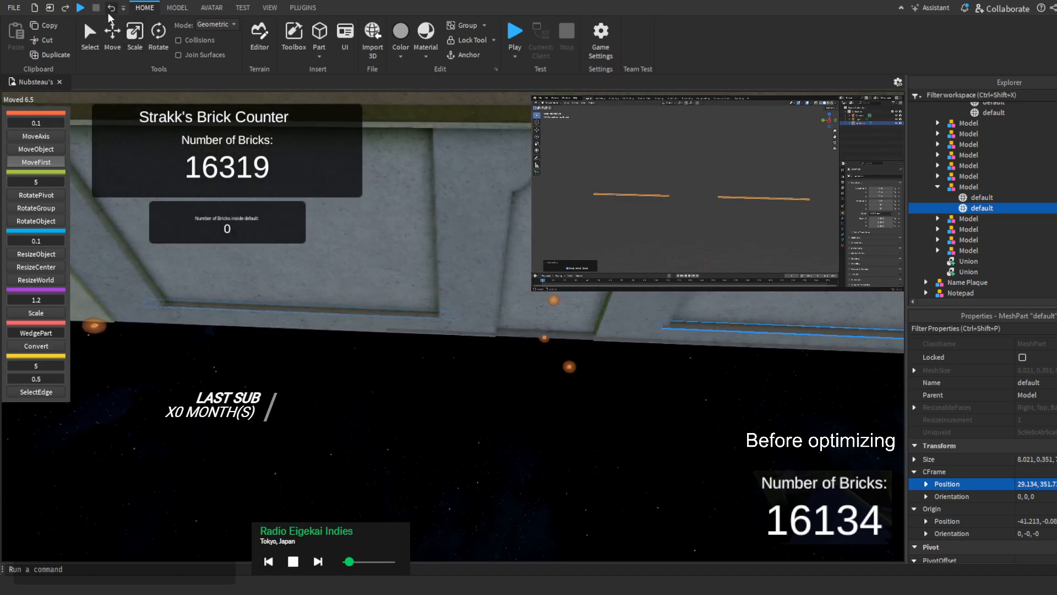
{"action": "left_click", "coordinate": [109, 13]}
{"action": "left_click", "coordinate": [109, 13]}
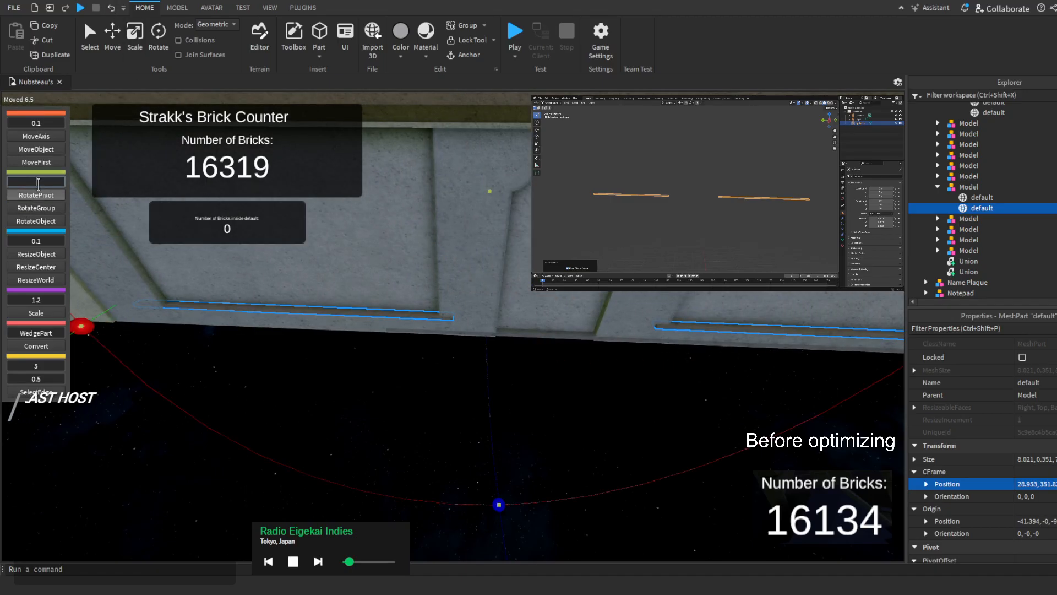
Rotate the strips mesh 0.5 degrees about the vertical axis with RotatePivot to match the wall's angle
{"action": "type", "text": "1"}
{"action": "right_click_drag", "start_coordinate": [269, 263], "coordinate": [270, 262]}
{"action": "right_click_drag", "start_coordinate": [209, 293], "coordinate": [210, 293]}
{"action": "left_click", "coordinate": [704, 351]}
{"action": "right_click_drag", "start_coordinate": [703, 354], "coordinate": [697, 360]}
{"action": "right_click_drag", "start_coordinate": [553, 407], "coordinate": [554, 408]}
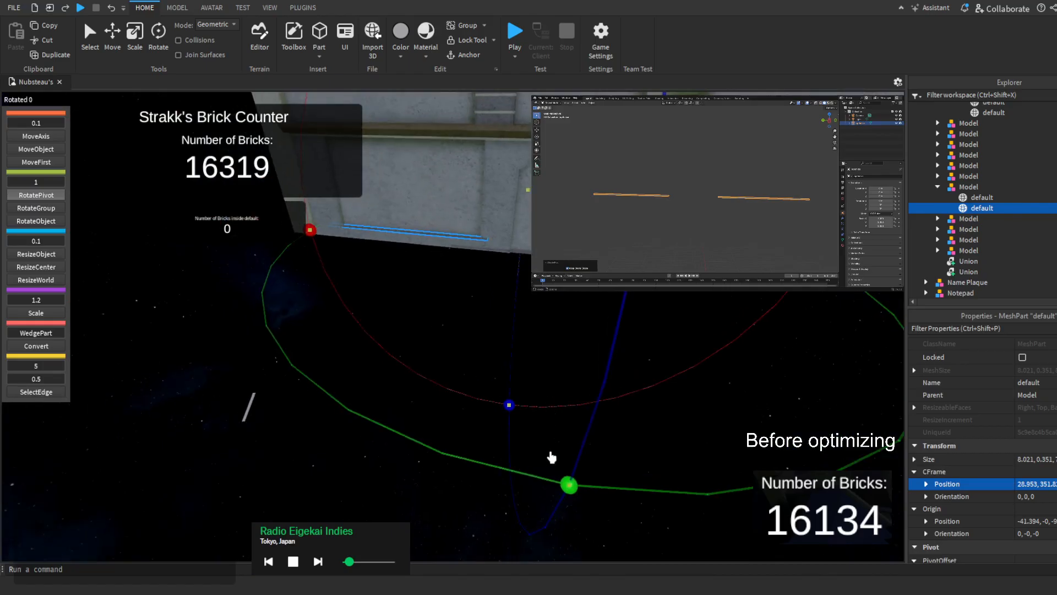
{"action": "left_click_drag", "start_coordinate": [573, 489], "coordinate": [573, 493]}
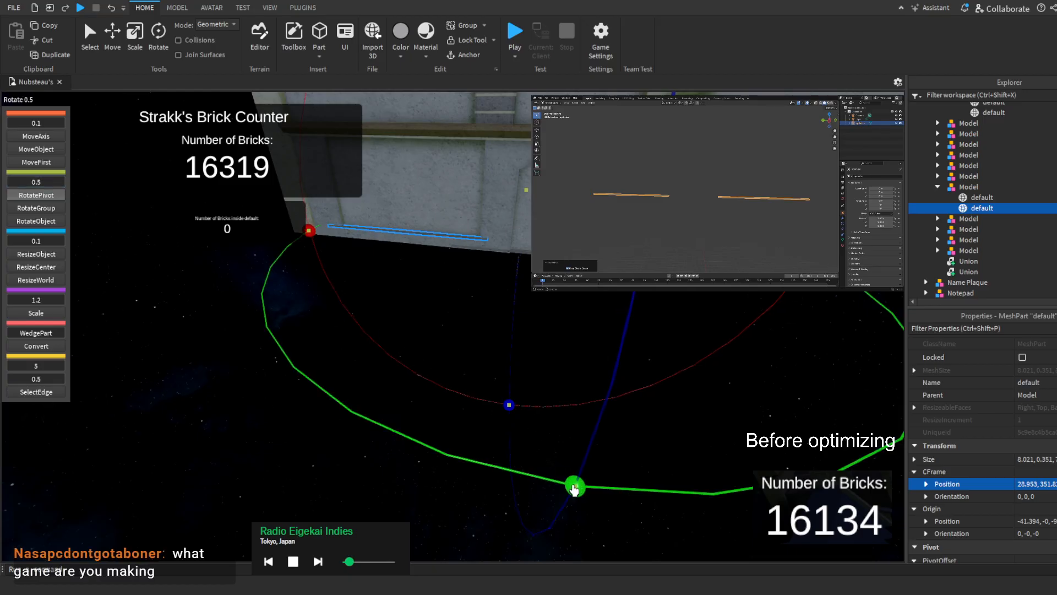
{"action": "left_click_drag", "start_coordinate": [575, 489], "coordinate": [575, 488]}
Look over the Nubsteau's building and the surrounding town square from above
{"action": "right_click_drag", "start_coordinate": [576, 482], "coordinate": [576, 467]}
{"action": "scroll", "coordinate": [462, 392], "scroll_direction": "up", "scroll_amount": 8}
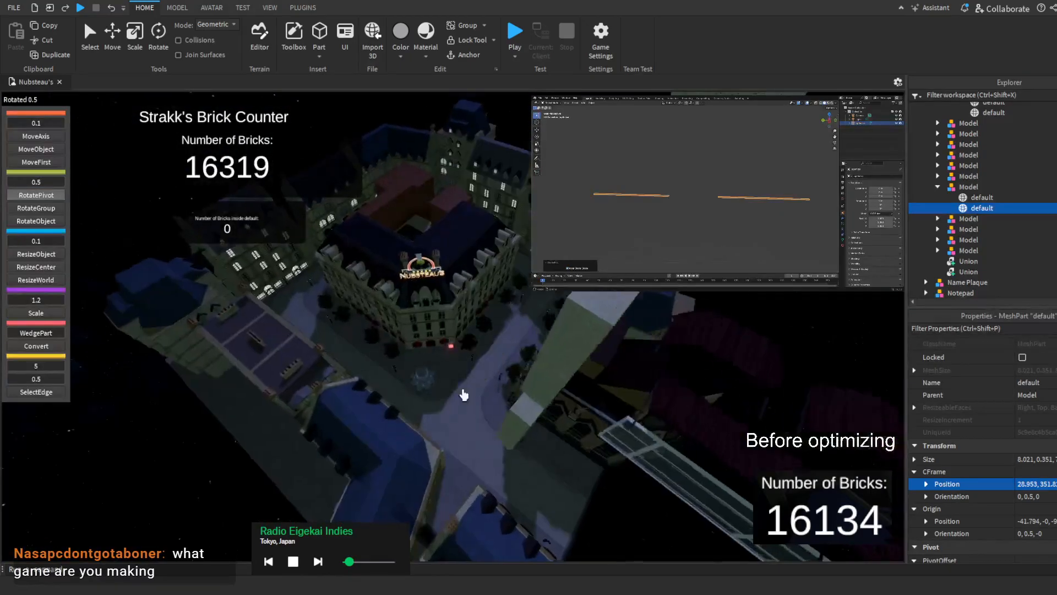
{"action": "scroll", "coordinate": [477, 409], "scroll_direction": "up", "scroll_amount": 4}
{"action": "right_click_drag", "start_coordinate": [477, 409], "coordinate": [477, 408]}
{"action": "key", "text": "q"}
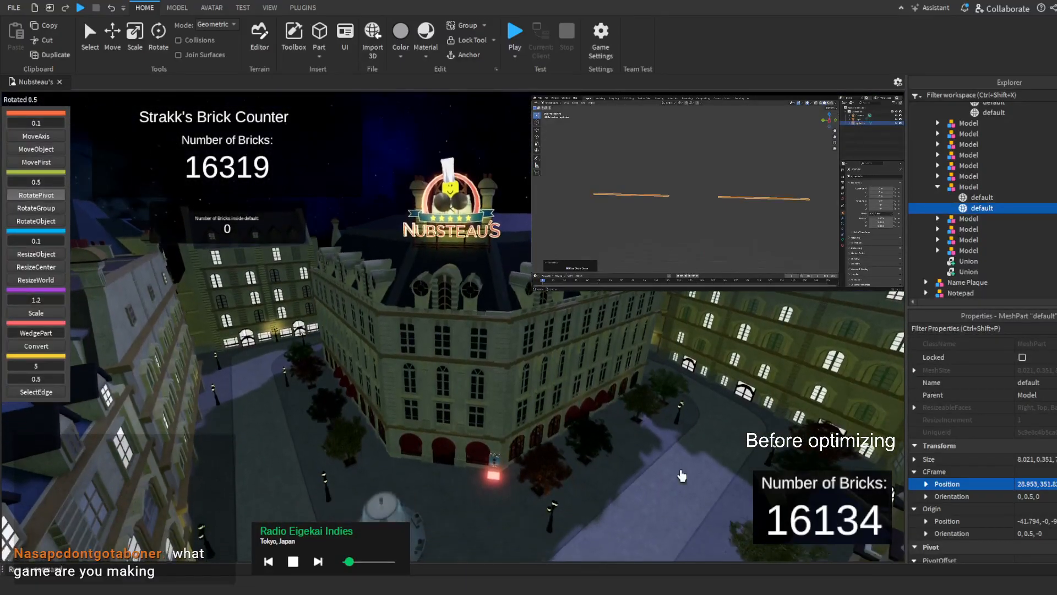
{"action": "key", "text": "q"}
{"action": "key", "text": "d"}
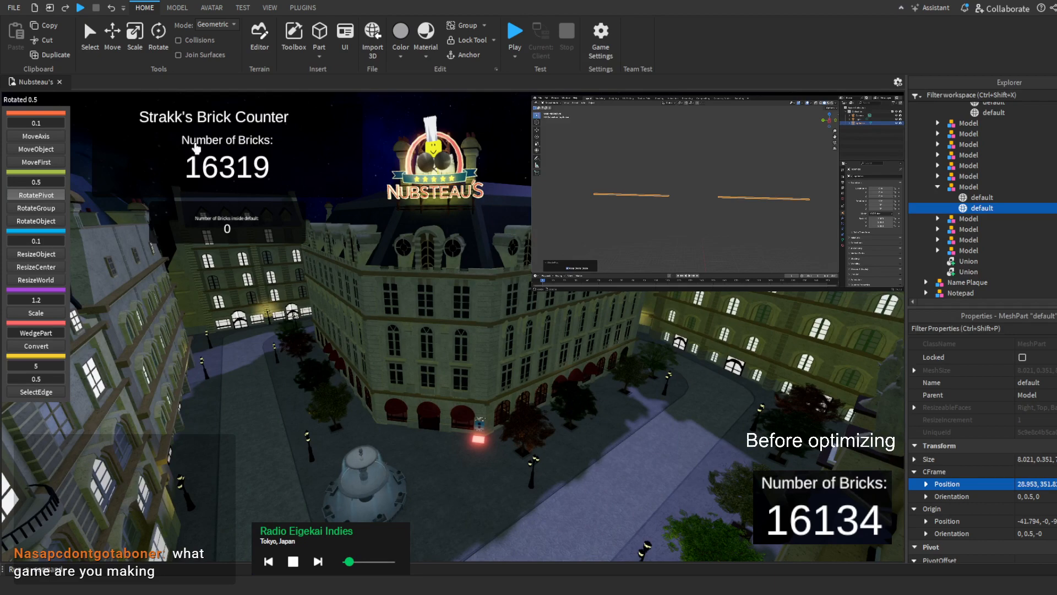
{"action": "key", "text": "f"}
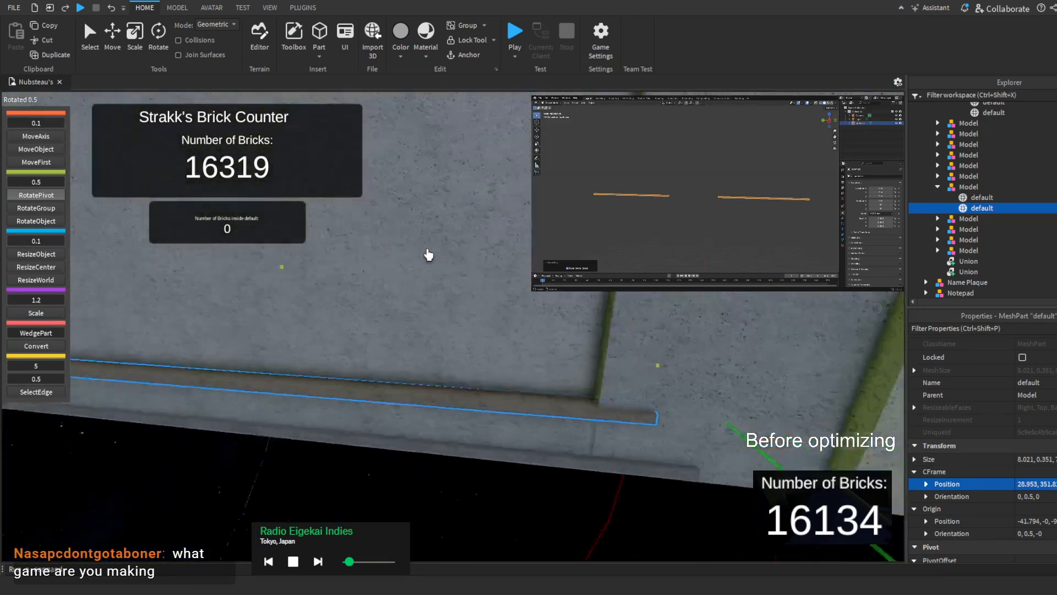
Inspect the rotated strips mesh's fit along the base of the arched wall, and clear the selection
{"action": "key", "text": "a"}
{"action": "right_click_drag", "start_coordinate": [429, 254], "coordinate": [428, 254]}
{"action": "key", "text": "s"}
{"action": "key", "text": "s"}
{"action": "key", "text": "w"}
{"action": "key", "text": "s"}
{"action": "key", "text": "w"}
{"action": "key", "text": "w"}
{"action": "key", "text": "s"}
{"action": "key", "text": "s"}
{"action": "key", "text": "d"}
{"action": "left_click", "coordinate": [428, 254]}
Look over the detached building pieces, including the windows, the roofed wall block and the chimney
{"action": "key", "text": "q"}
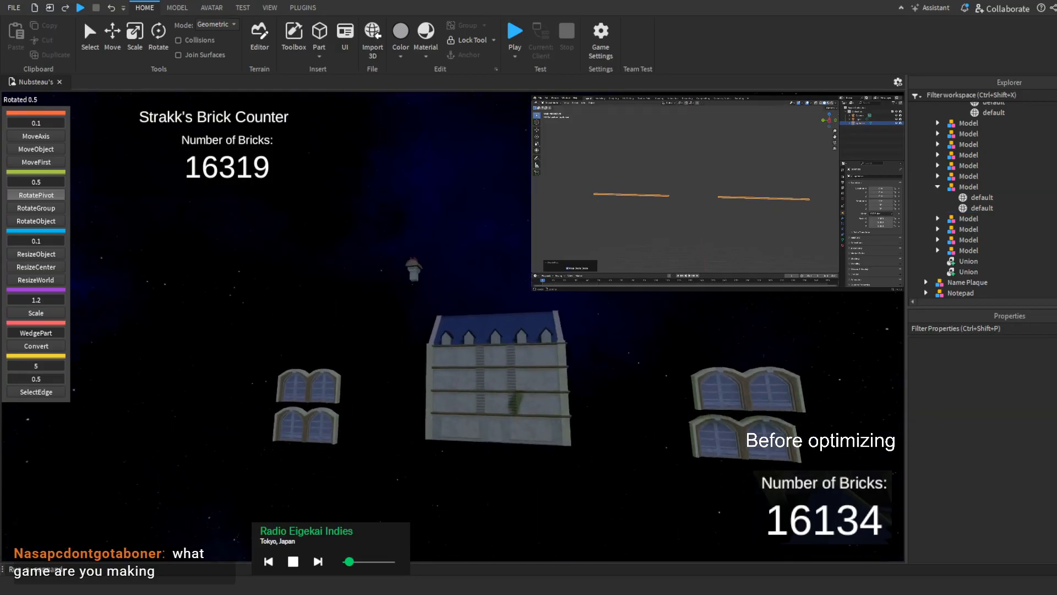
{"action": "key", "text": "q"}
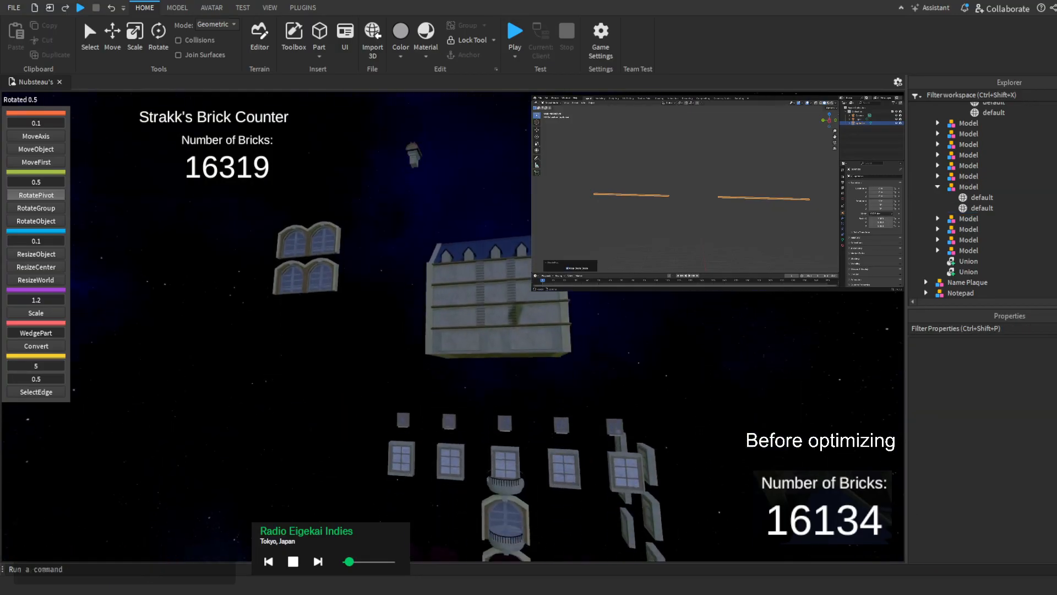
{"action": "key", "text": "e"}
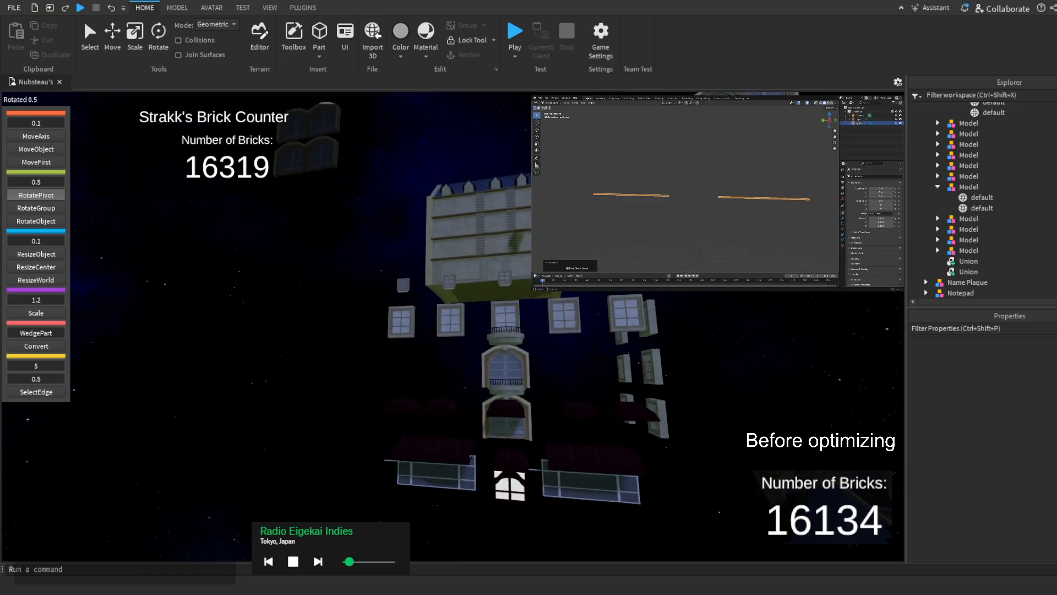
{"action": "key", "text": "e"}
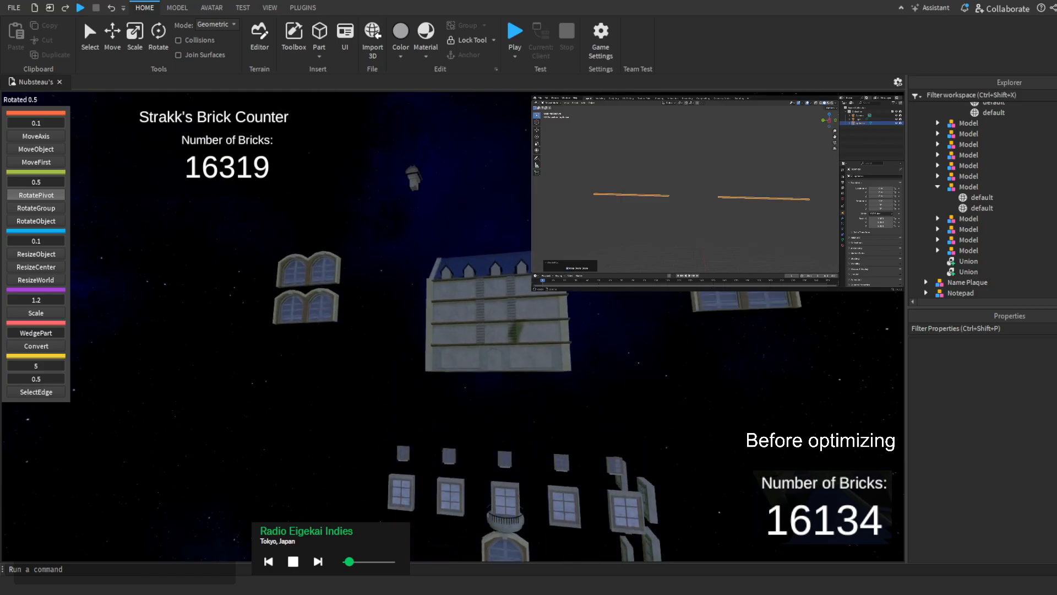
{"action": "key", "text": "w"}
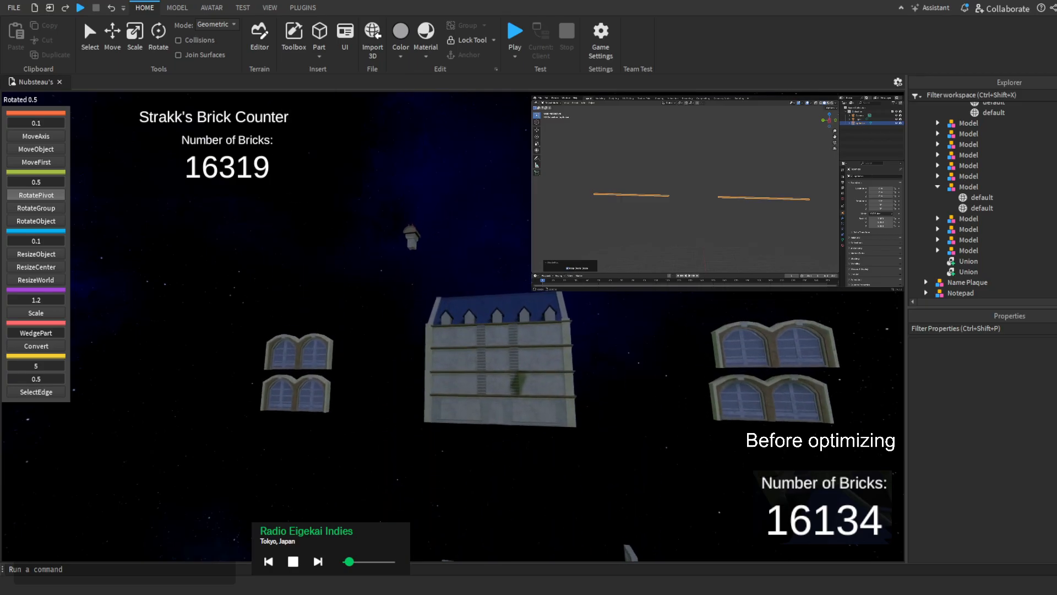
{"action": "key", "text": "w"}
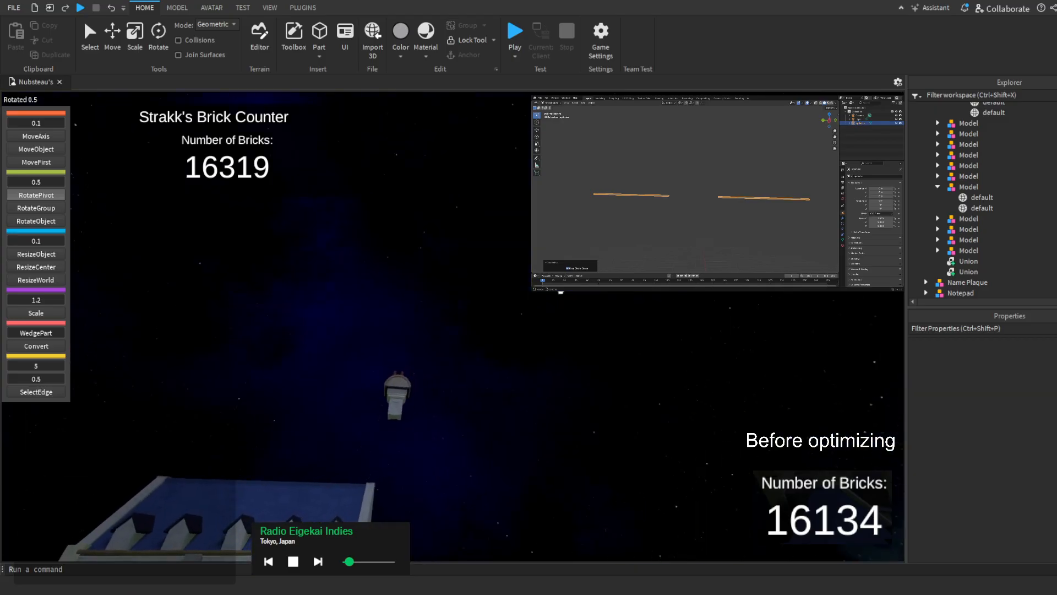
{"action": "right_click_drag", "start_coordinate": [387, 474], "coordinate": [389, 361]}
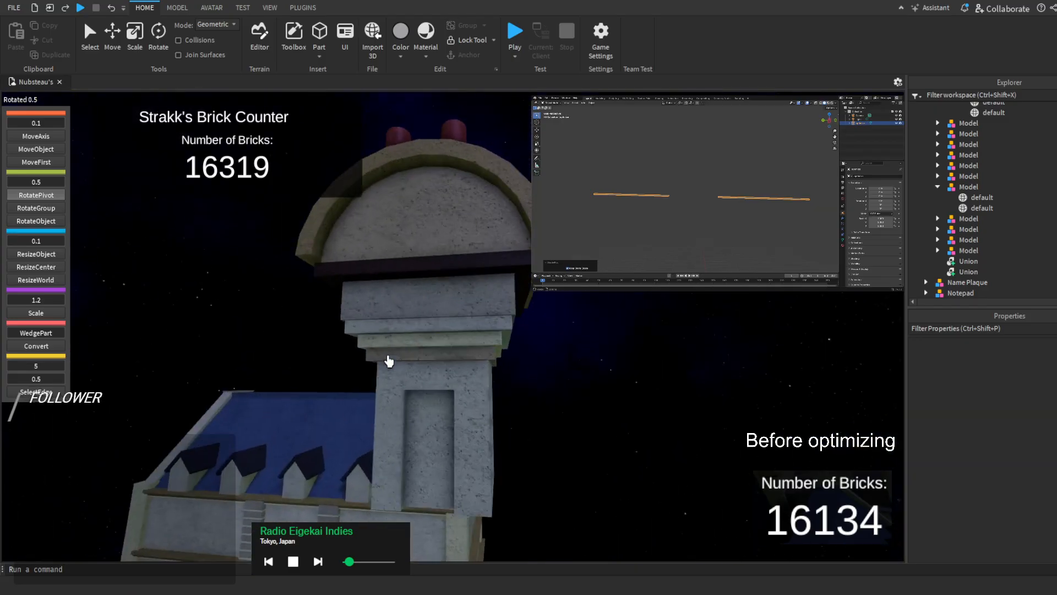
{"action": "scroll", "coordinate": [379, 366], "scroll_direction": "up", "scroll_amount": 1}
{"action": "scroll", "coordinate": [379, 366], "scroll_direction": "down", "scroll_amount": 1}
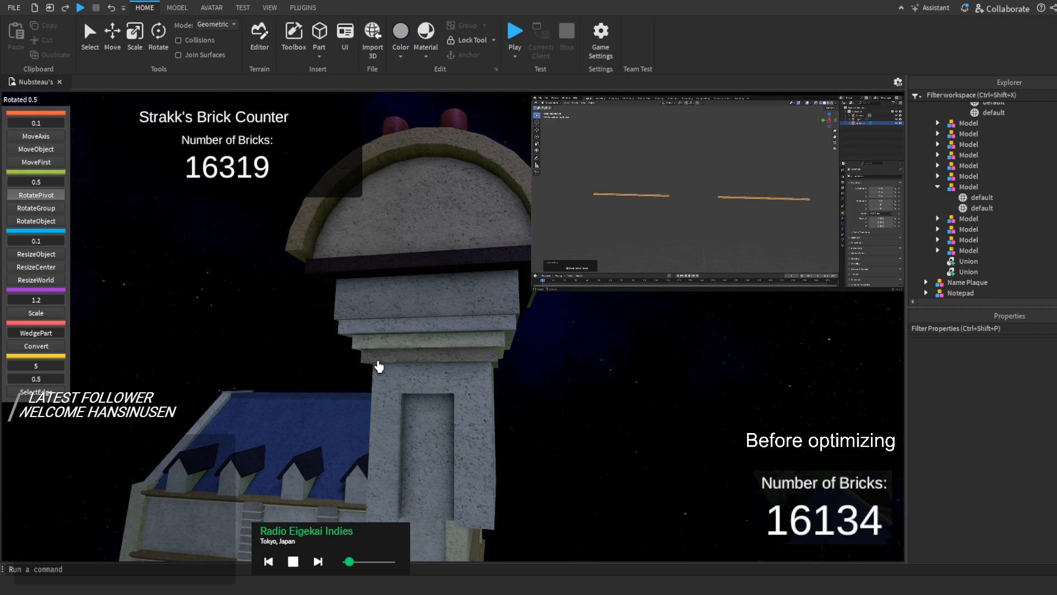
{"action": "right_click_drag", "start_coordinate": [379, 366], "coordinate": [379, 366]}
{"action": "key", "text": "w"}
Select the chimney union beside the blue roof and focus the view on it
{"action": "left_click", "coordinate": [381, 367]}
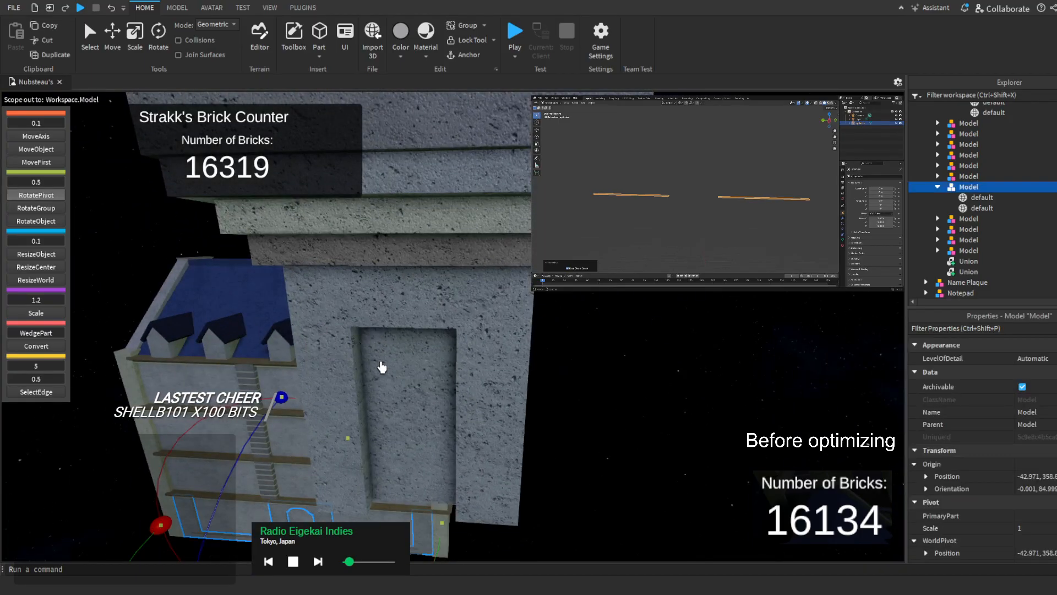
{"action": "left_click", "coordinate": [382, 367]}
{"action": "key", "text": "f"}
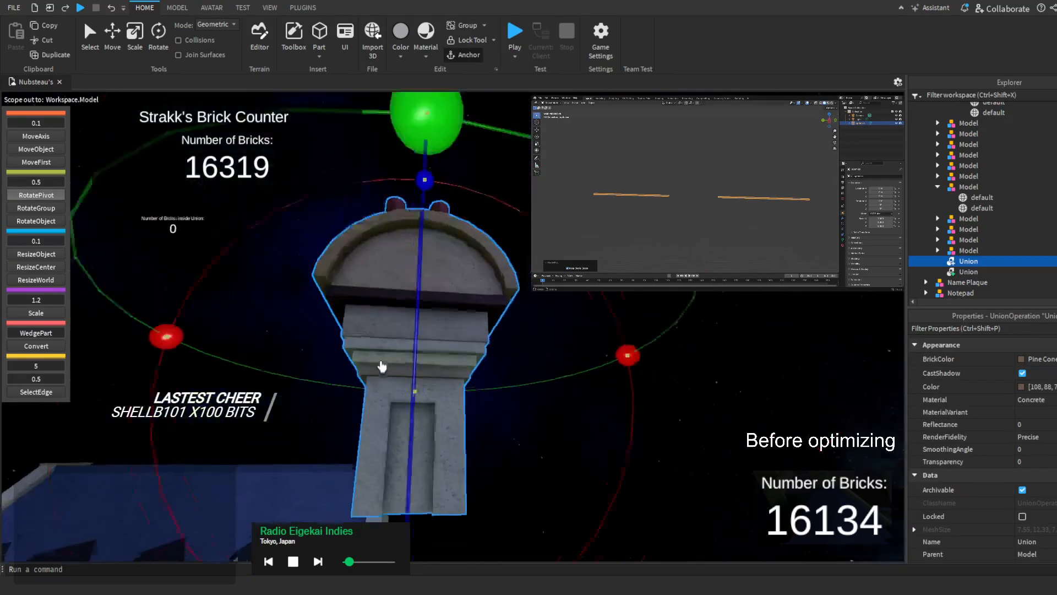
View the town's street and its finished building facades at ground level
{"action": "key", "text": "w"}
{"action": "right_click_drag", "start_coordinate": [382, 367], "coordinate": [379, 367]}
{"action": "key", "text": "f"}
{"action": "key", "text": "s"}
{"action": "key", "text": "w"}
{"action": "key", "text": "w"}
{"action": "key", "text": "a"}
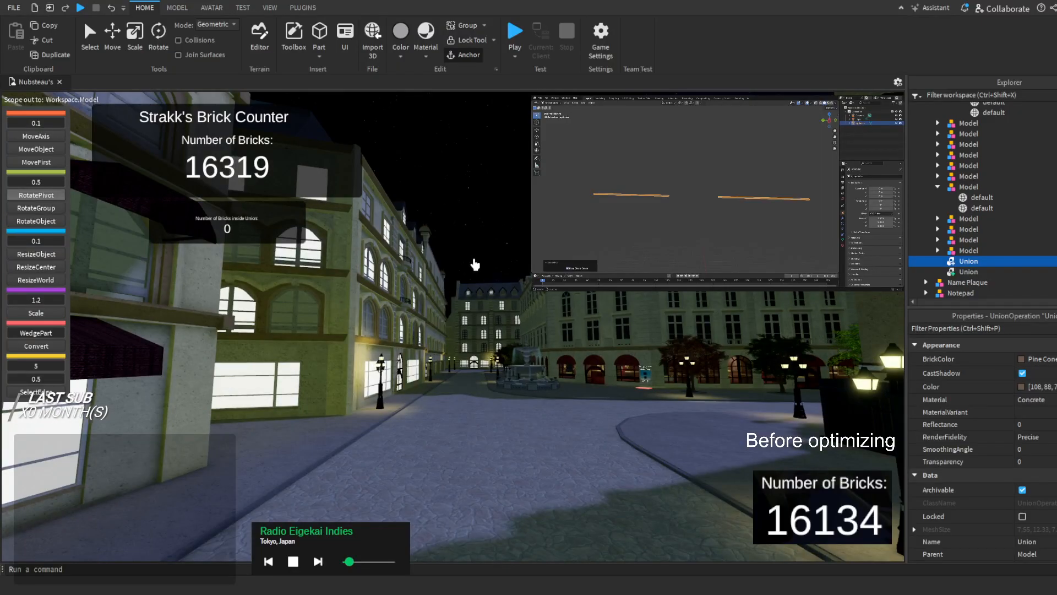
{"action": "key", "text": "w"}
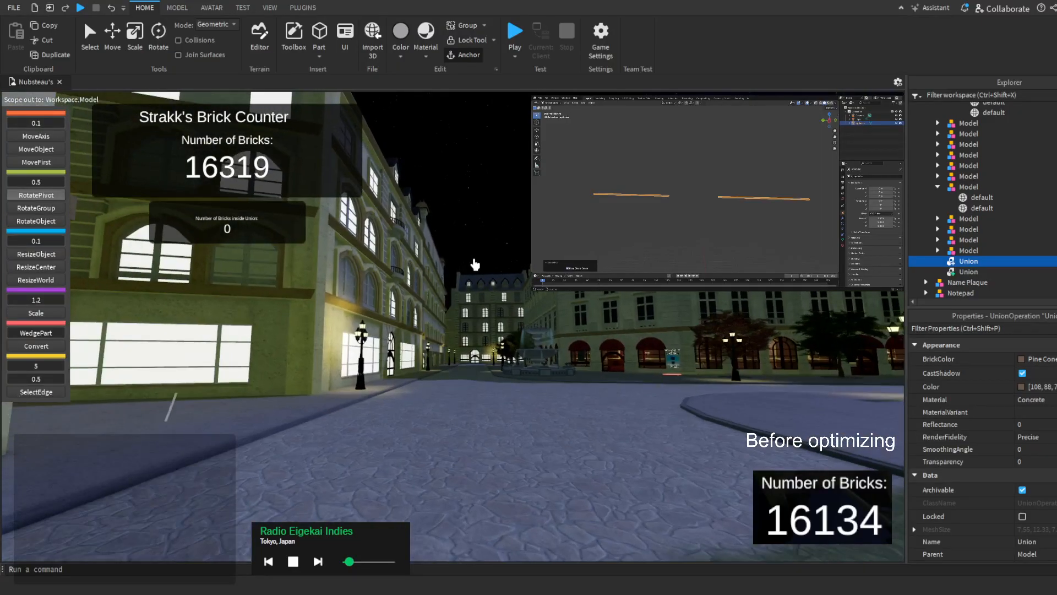
{"action": "key", "text": "f"}
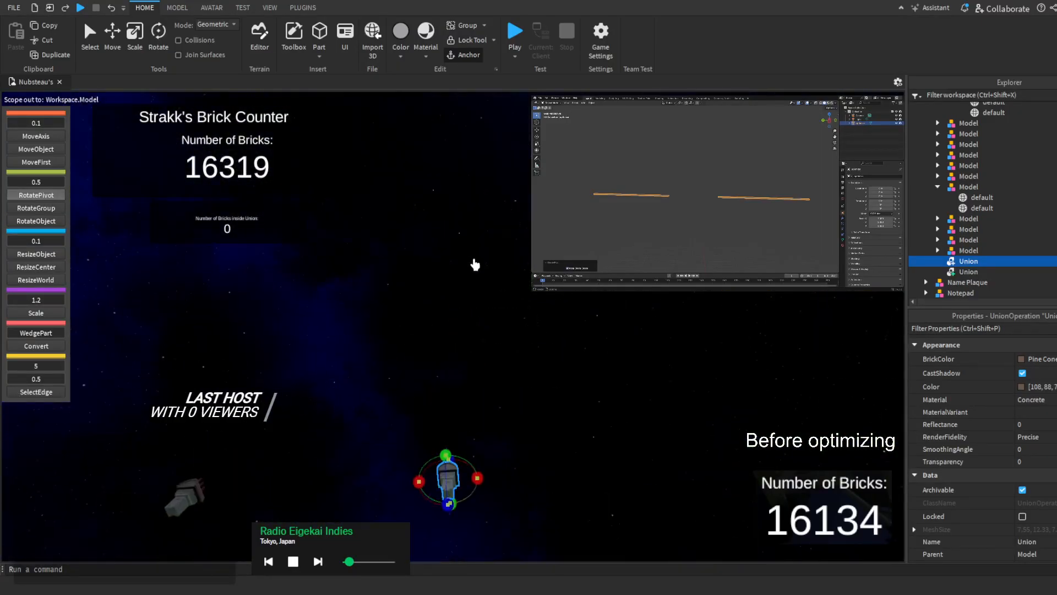
Group the chimney union into a model and separate the union into its component unions and parts
{"action": "key", "text": "w"}
{"action": "right_click_drag", "start_coordinate": [474, 264], "coordinate": [475, 264]}
{"action": "key", "text": "s"}
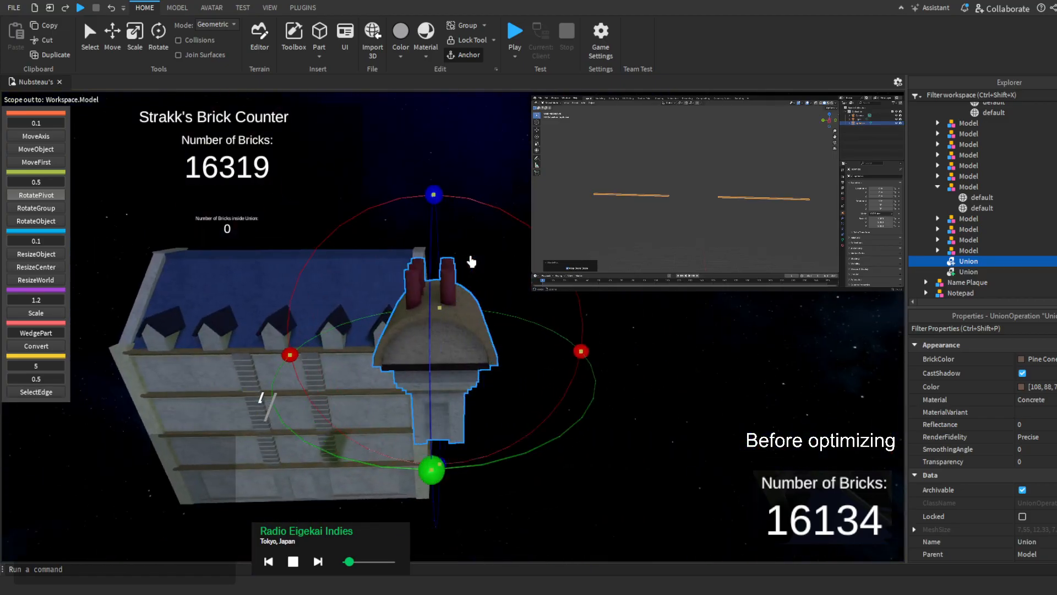
{"action": "scroll", "coordinate": [471, 261], "scroll_direction": "up", "scroll_amount": 5}
{"action": "scroll", "coordinate": [471, 261], "scroll_direction": "down", "scroll_amount": 3}
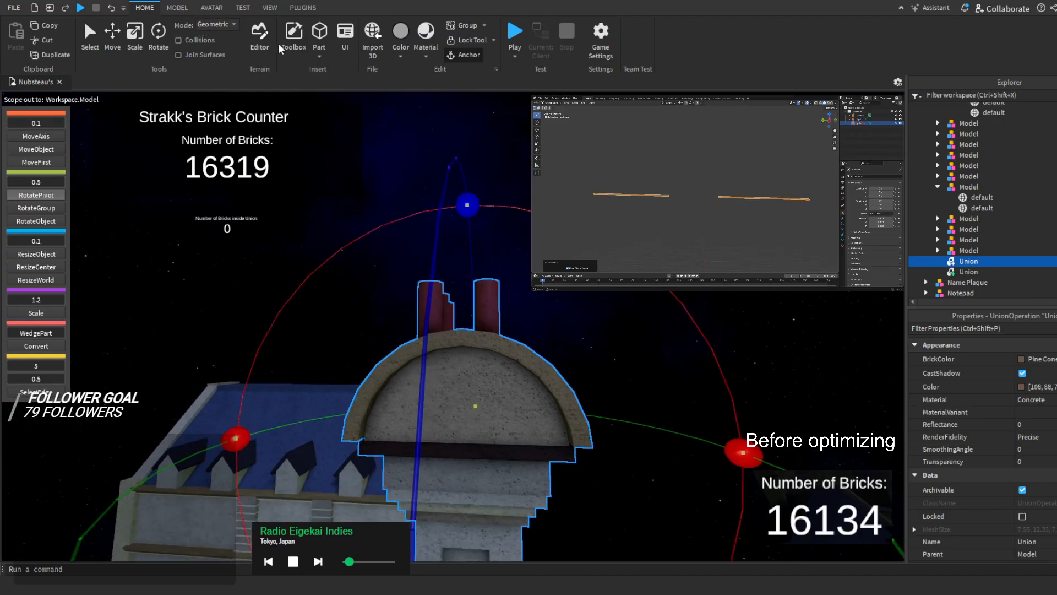
{"action": "left_click", "coordinate": [176, 8]}
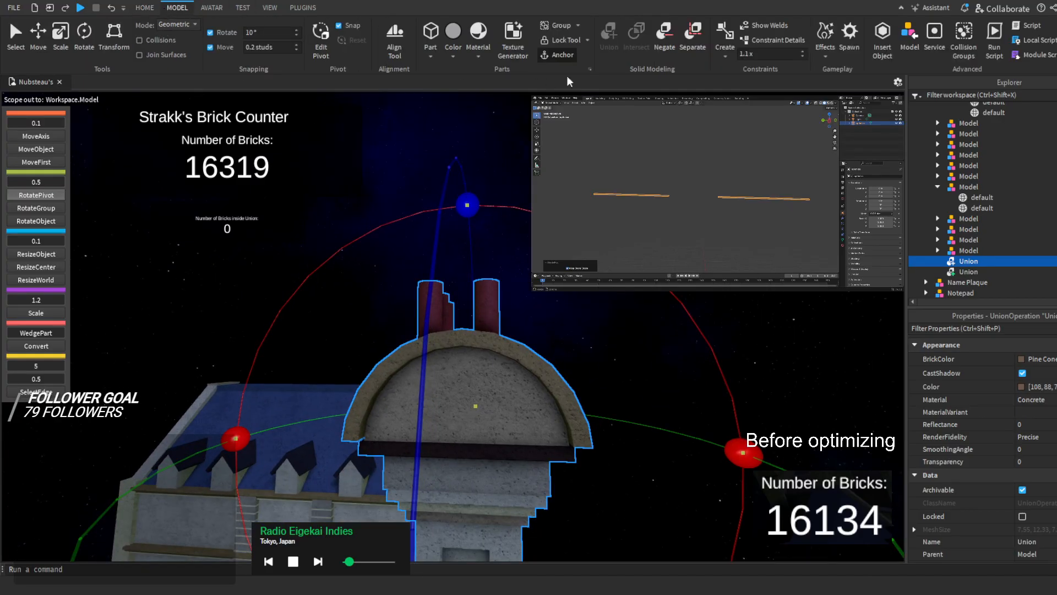
{"action": "left_click", "coordinate": [555, 27]}
{"action": "left_click", "coordinate": [937, 261]}
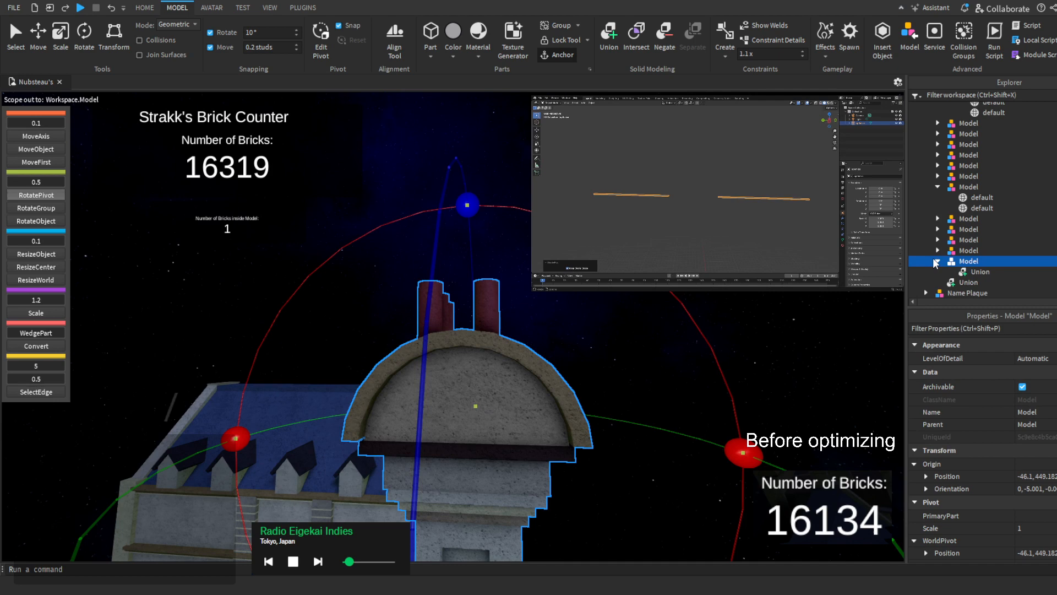
{"action": "left_click", "coordinate": [958, 272]}
{"action": "left_click", "coordinate": [685, 41]}
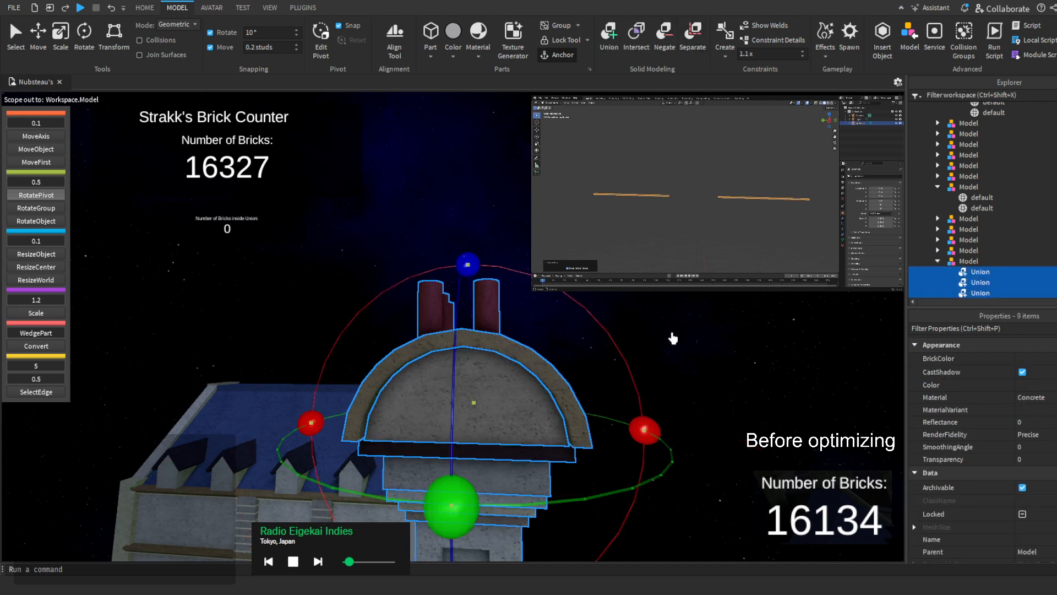
Select the chimney pots union inside the new model and move it 0.2 studs with MoveFirst
{"action": "right_click_drag", "start_coordinate": [672, 336], "coordinate": [534, 322]}
{"action": "double_click", "coordinate": [467, 289]}
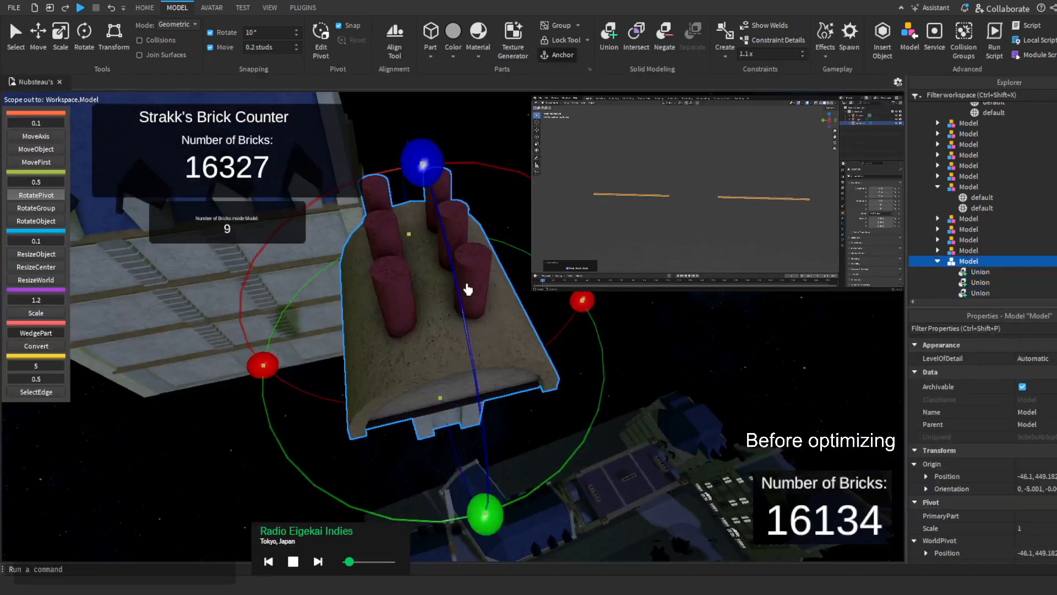
{"action": "left_click", "coordinate": [468, 289]}
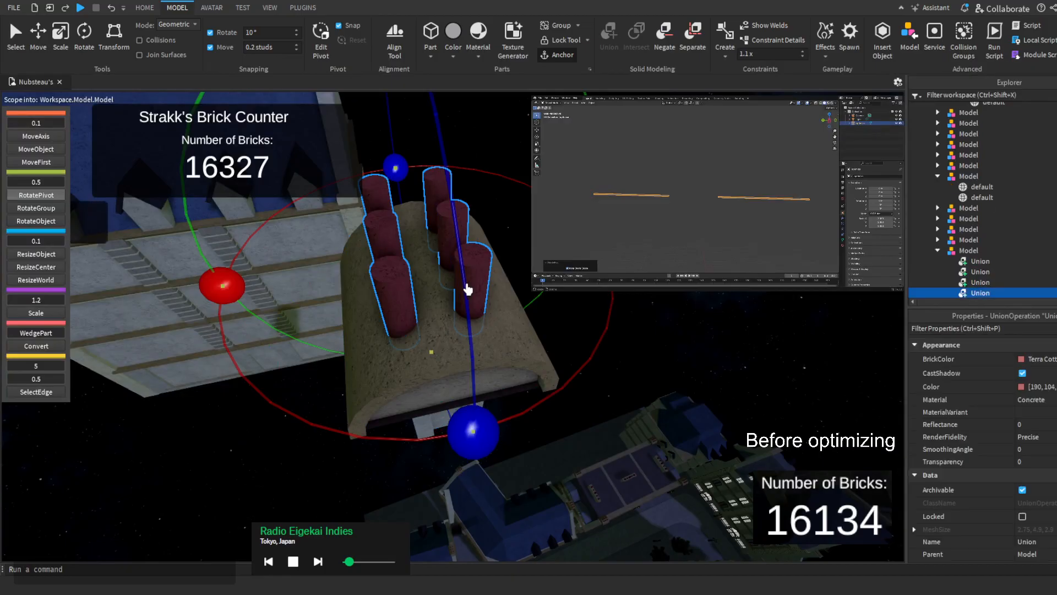
{"action": "left_click", "coordinate": [35, 162]}
{"action": "left_click_drag", "start_coordinate": [476, 236], "coordinate": [472, 231]}
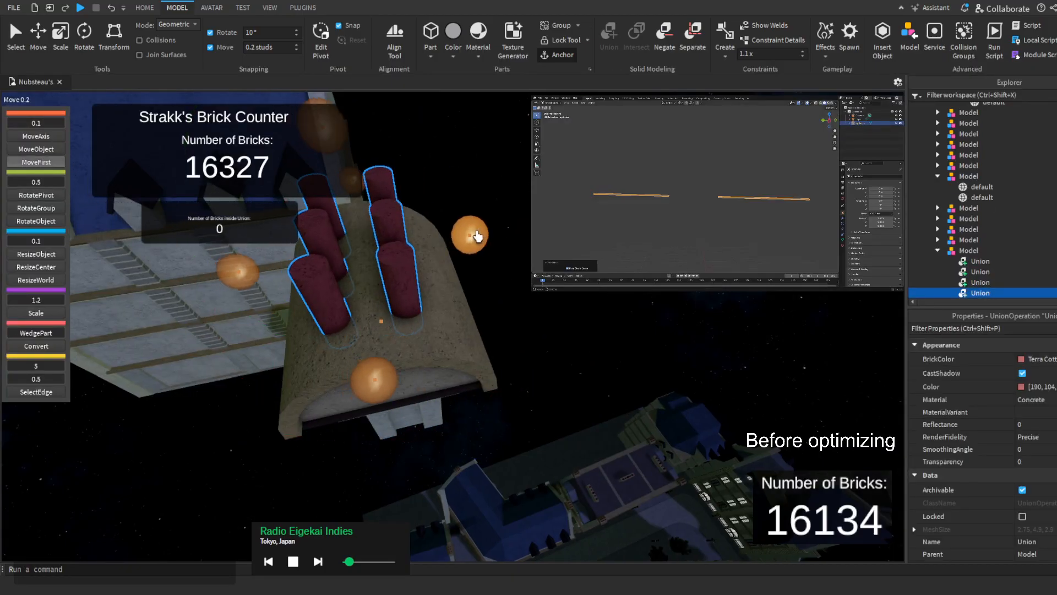
Check which chimney pieces the separated unions are by selecting the arch and half-round panel unions individually
{"action": "right_click_drag", "start_coordinate": [472, 231], "coordinate": [482, 239]}
{"action": "scroll", "coordinate": [969, 229], "scroll_direction": "down", "scroll_amount": 3}
{"action": "left_click", "coordinate": [1045, 223]}
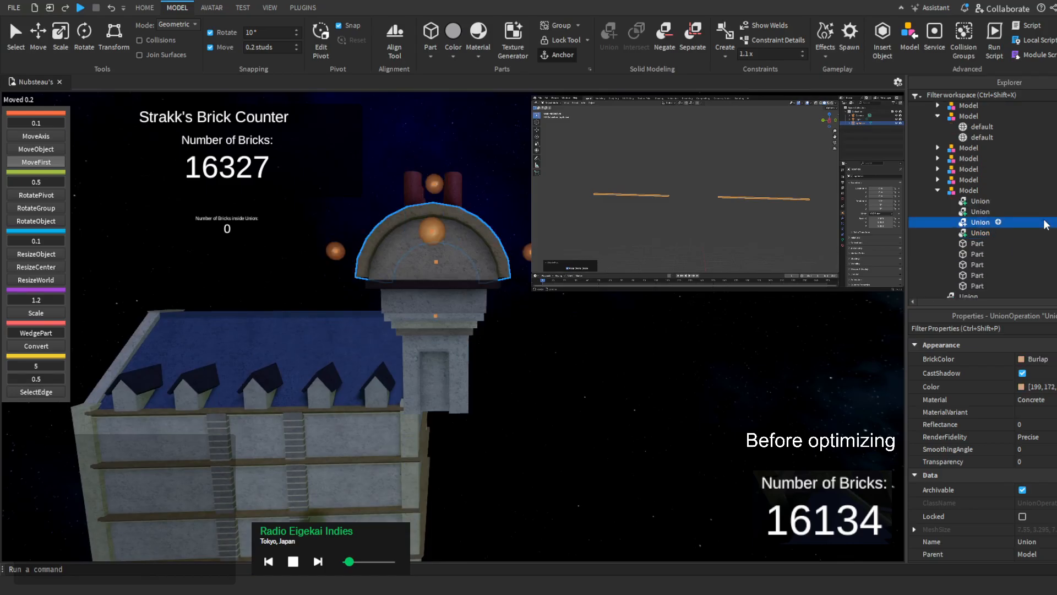
{"action": "left_click", "coordinate": [1047, 212]}
{"action": "left_click", "coordinate": [1048, 202]}
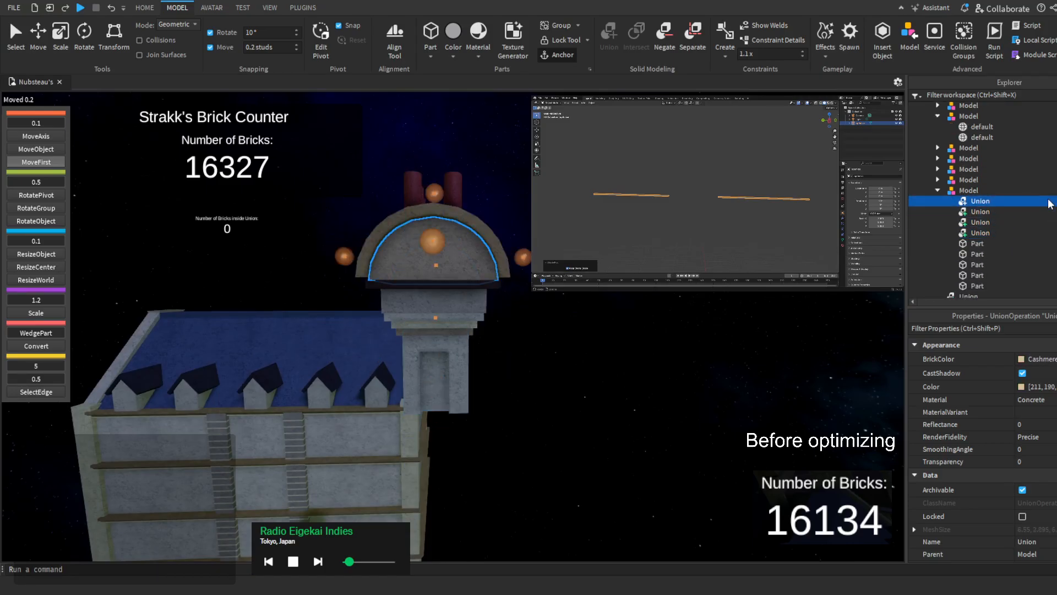
{"action": "key", "text": "w"}
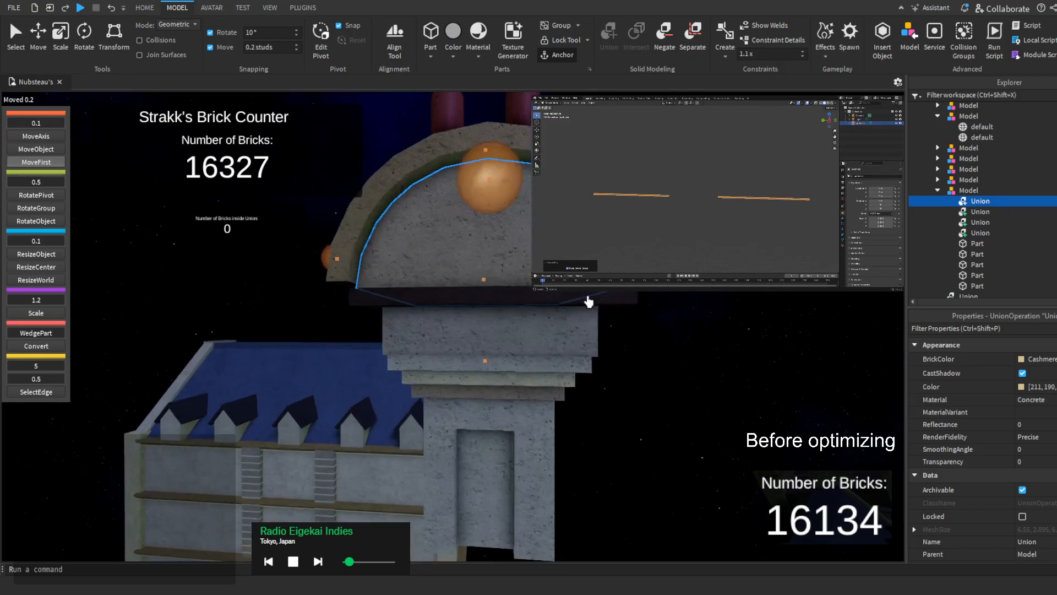
{"action": "left_click", "coordinate": [576, 333]}
Check the chimney model's other unions and parts by toggling them in a selection with the half-round panel
{"action": "left_click", "coordinate": [1016, 200]}
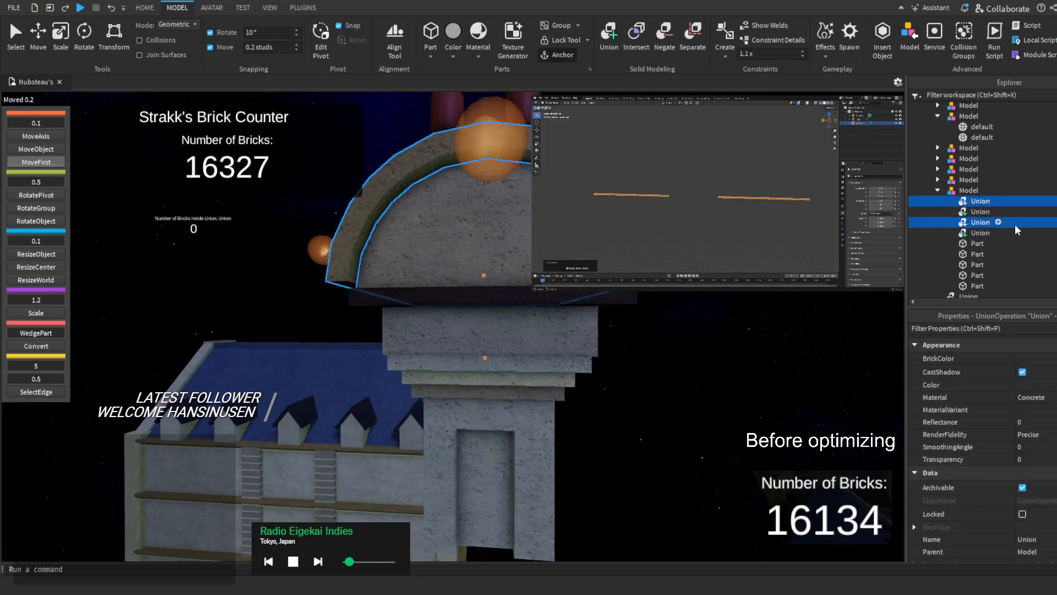
{"action": "left_click", "coordinate": [1012, 233], "text": "ctrl"}
{"action": "left_click", "coordinate": [1012, 232], "text": "ctrl"}
{"action": "left_click", "coordinate": [1011, 245], "text": "ctrl"}
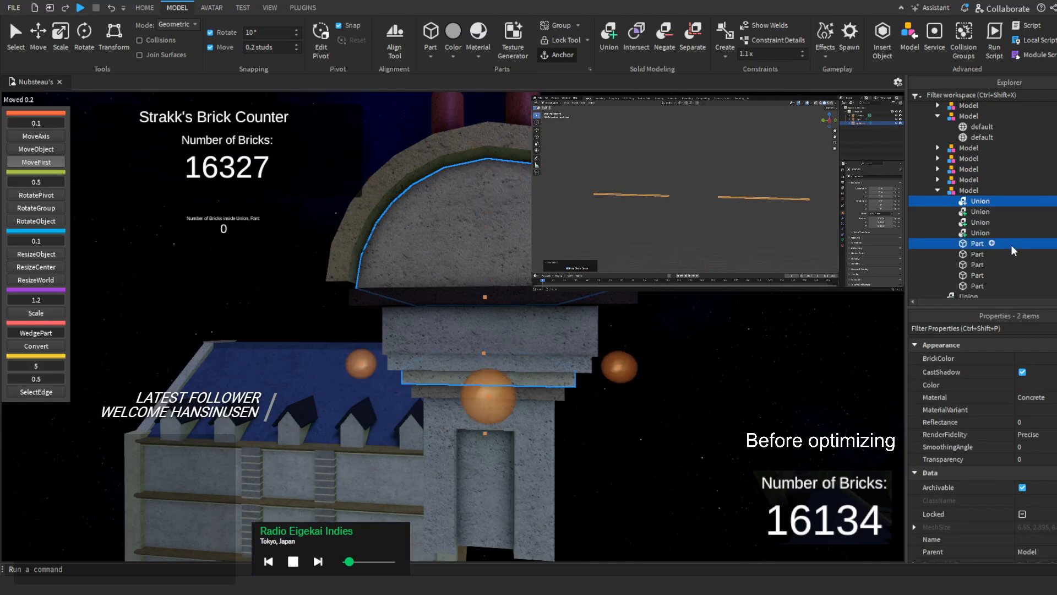
{"action": "left_click", "coordinate": [1011, 244], "text": "ctrl"}
{"action": "left_click", "coordinate": [1010, 256], "text": "ctrl"}
{"action": "left_click", "coordinate": [1009, 257], "text": "ctrl"}
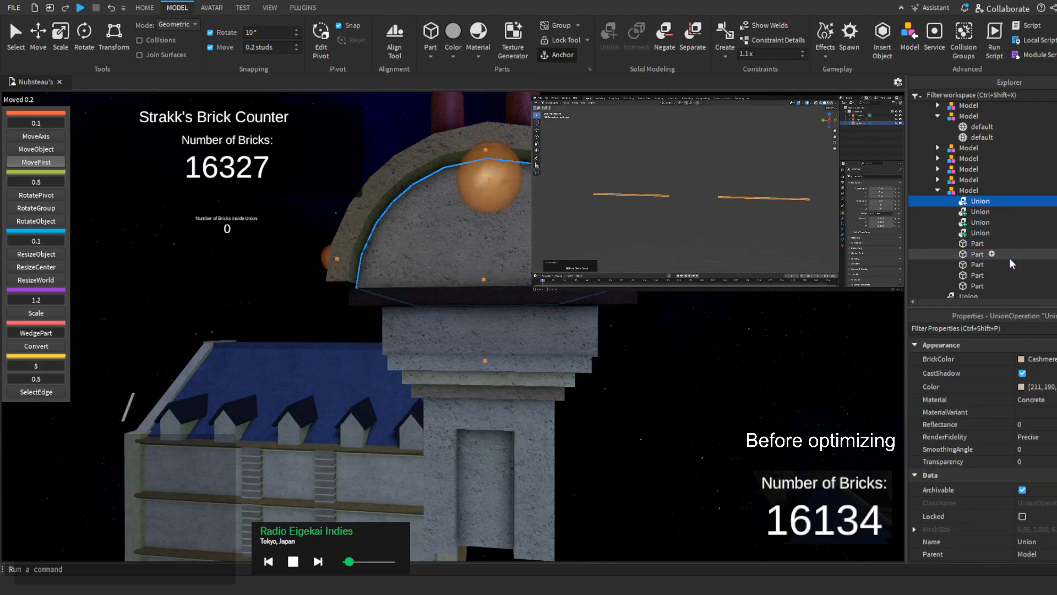
{"action": "left_click", "coordinate": [1005, 263], "text": "ctrl"}
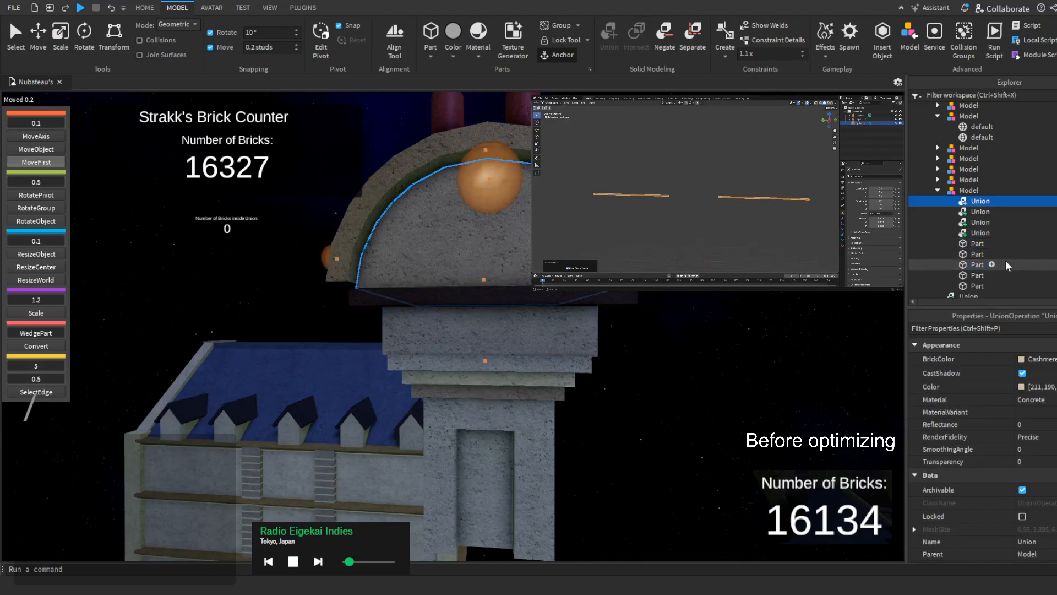
{"action": "left_click", "coordinate": [484, 259]}
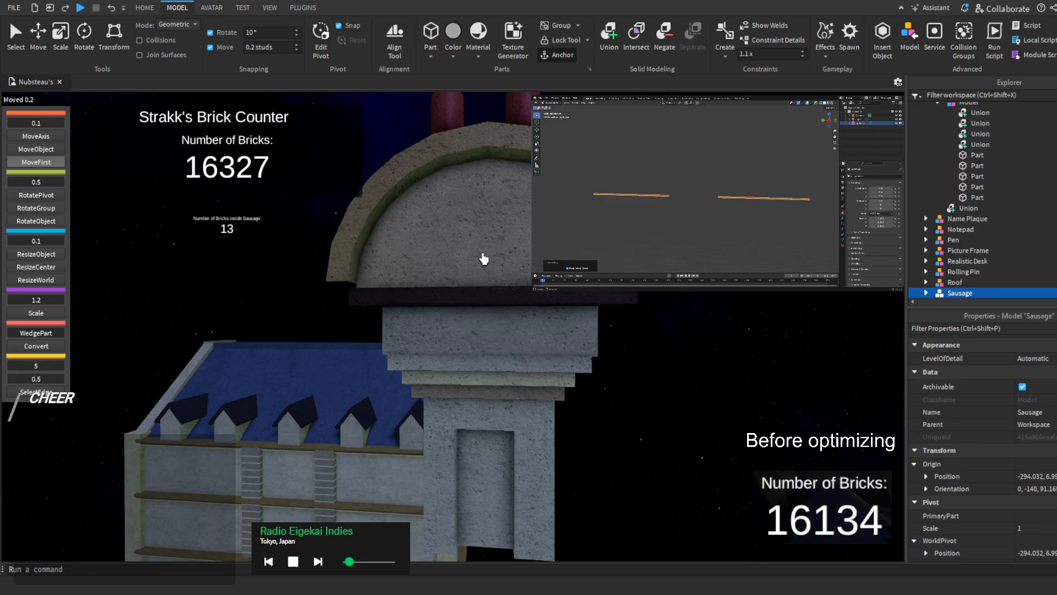
Check the chimney model's pieces by selecting the half-round panel union, all separated unions and parts together, and the panel alone again
{"action": "left_click", "coordinate": [484, 259]}
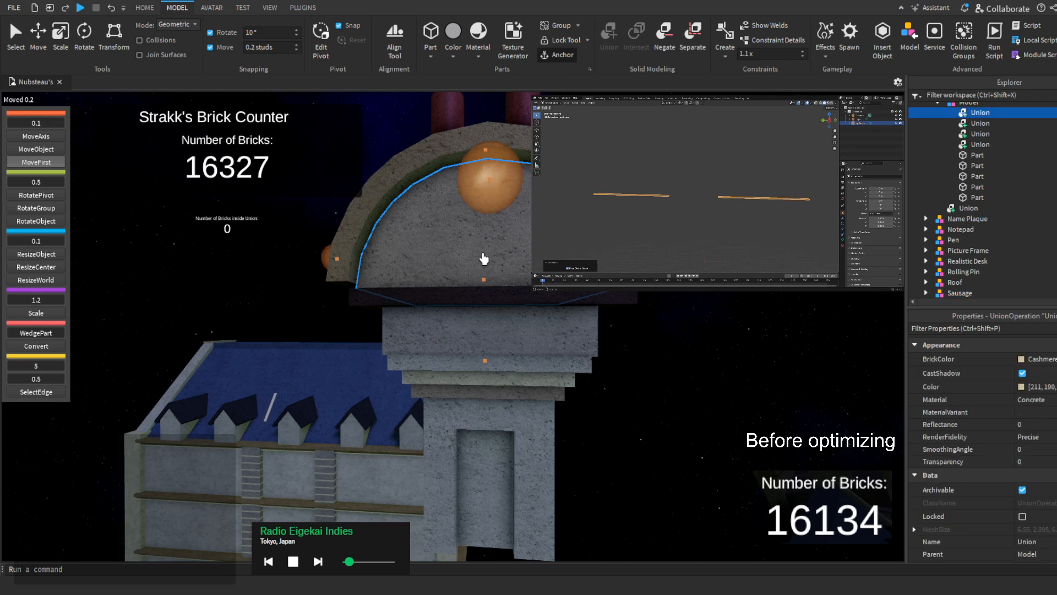
{"action": "left_click", "coordinate": [578, 350]}
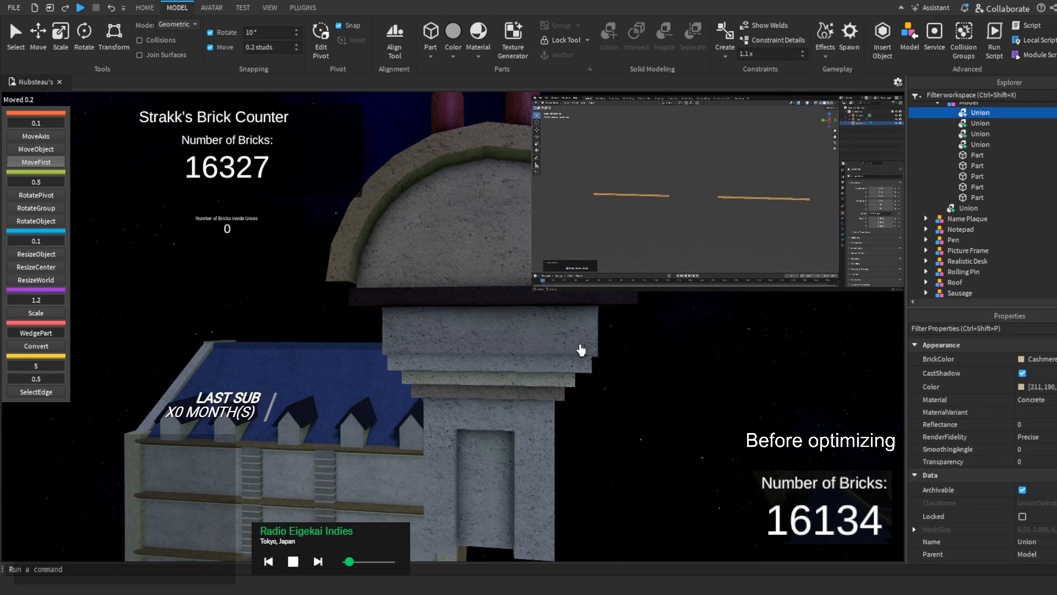
{"action": "key", "text": "ctrl+z"}
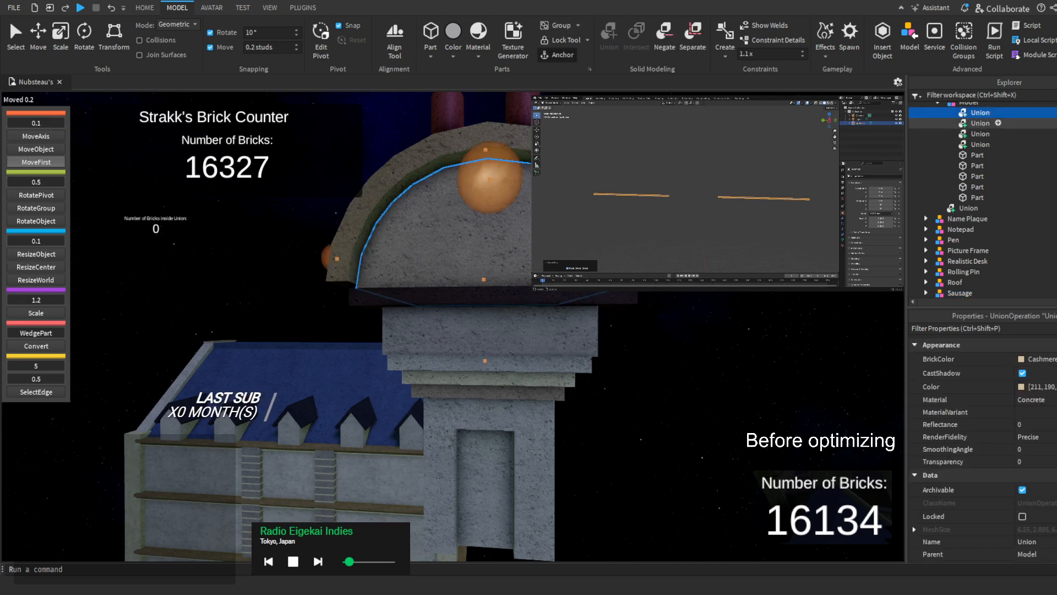
{"action": "left_click_drag", "start_coordinate": [1036, 112], "coordinate": [977, 199]}
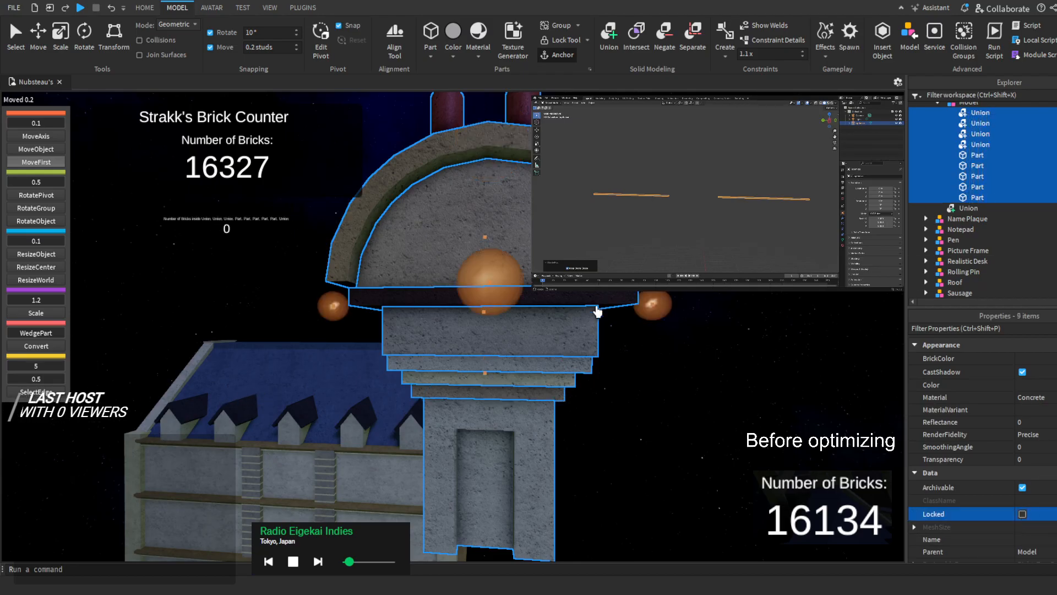
{"action": "left_click", "coordinate": [996, 114]}
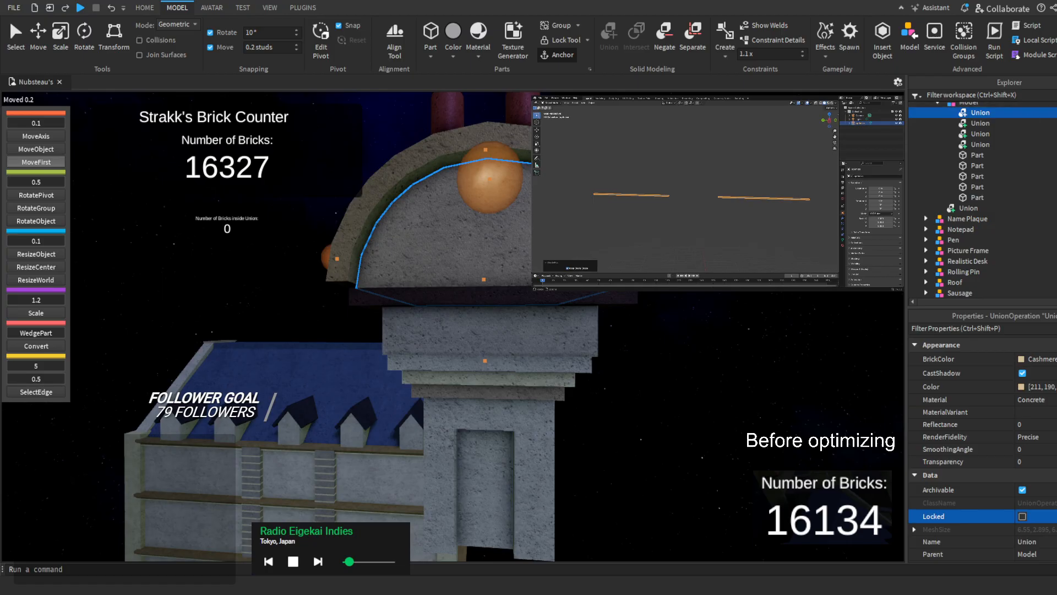
Add the wide block beneath the half-round panel to the selection and inspect both pieces against the whole chimney
{"action": "left_click", "coordinate": [535, 335], "text": "ctrl"}
{"action": "key", "text": "w"}
{"action": "right_click_drag", "start_coordinate": [556, 298], "coordinate": [554, 298]}
{"action": "scroll", "coordinate": [555, 297], "scroll_direction": "down", "scroll_amount": 3}
{"action": "key", "text": "w"}
{"action": "key", "text": "w"}
{"action": "key", "text": "e"}
{"action": "key", "text": "q"}
{"action": "key", "text": "s"}
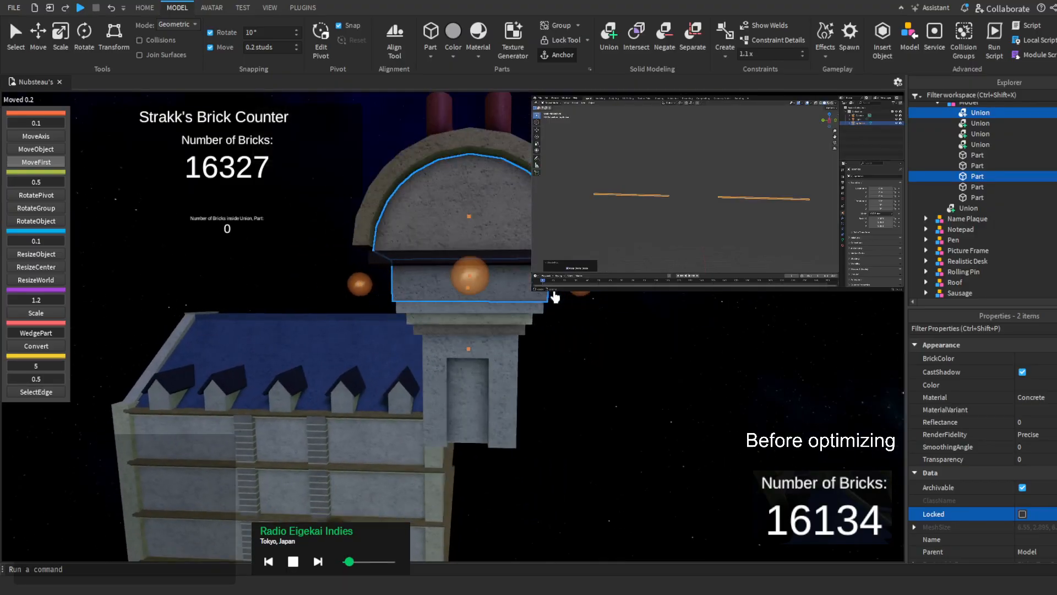
Select the stepped ledge part above the chimney shaft and examine the chimney and the street buildings from several angles
{"action": "key", "text": "w"}
{"action": "left_click", "coordinate": [563, 312]}
{"action": "right_click_drag", "start_coordinate": [564, 311], "coordinate": [564, 312]}
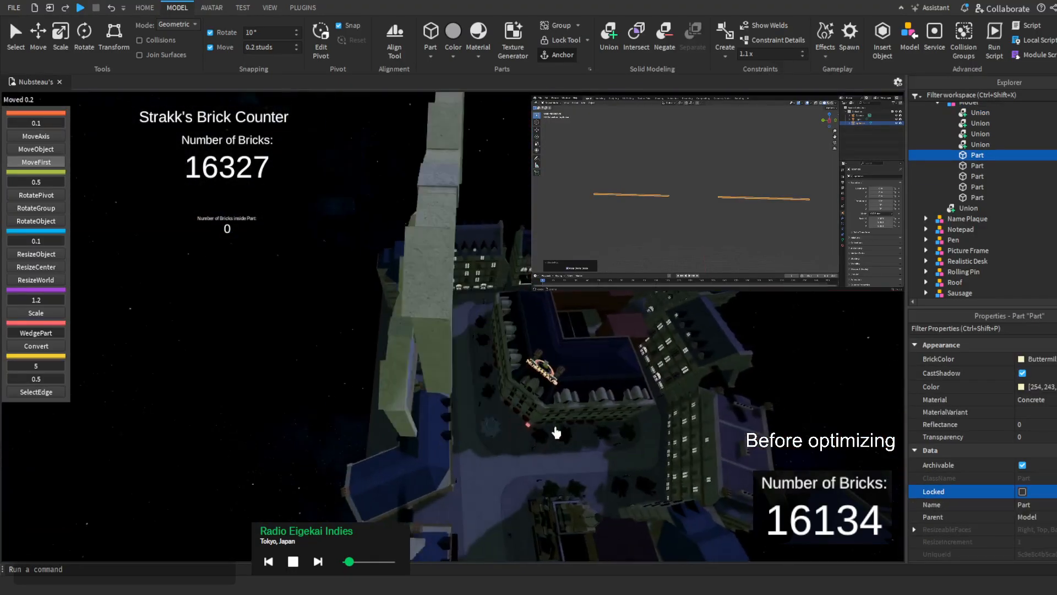
{"action": "scroll", "coordinate": [557, 432], "scroll_direction": "up", "scroll_amount": 12}
{"action": "scroll", "coordinate": [440, 428], "scroll_direction": "up", "scroll_amount": 3}
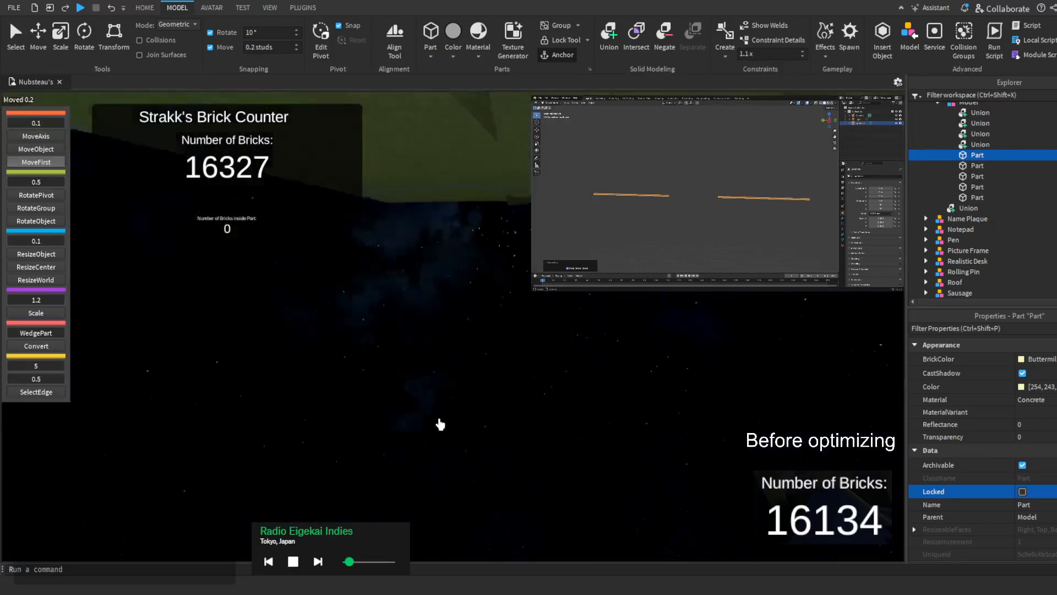
{"action": "scroll", "coordinate": [440, 425], "scroll_direction": "down", "scroll_amount": 4}
{"action": "right_click_drag", "start_coordinate": [440, 425], "coordinate": [440, 425]}
{"action": "scroll", "coordinate": [505, 113], "scroll_direction": "up", "scroll_amount": 4}
{"action": "scroll", "coordinate": [503, 114], "scroll_direction": "up", "scroll_amount": 6}
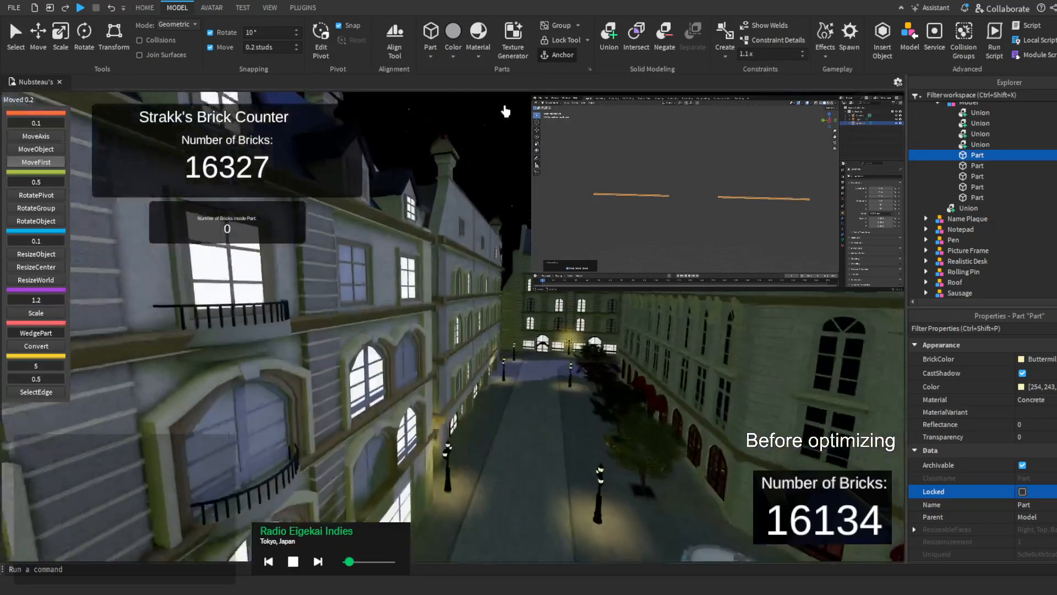
{"action": "scroll", "coordinate": [500, 118], "scroll_direction": "up", "scroll_amount": 10}
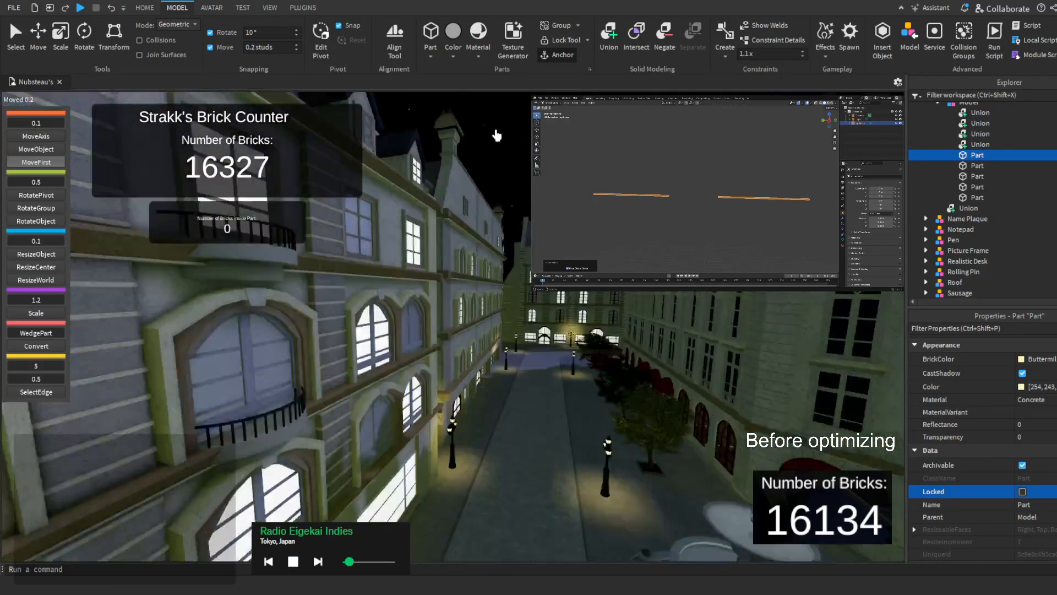
{"action": "scroll", "coordinate": [497, 135], "scroll_direction": "up", "scroll_amount": 5}
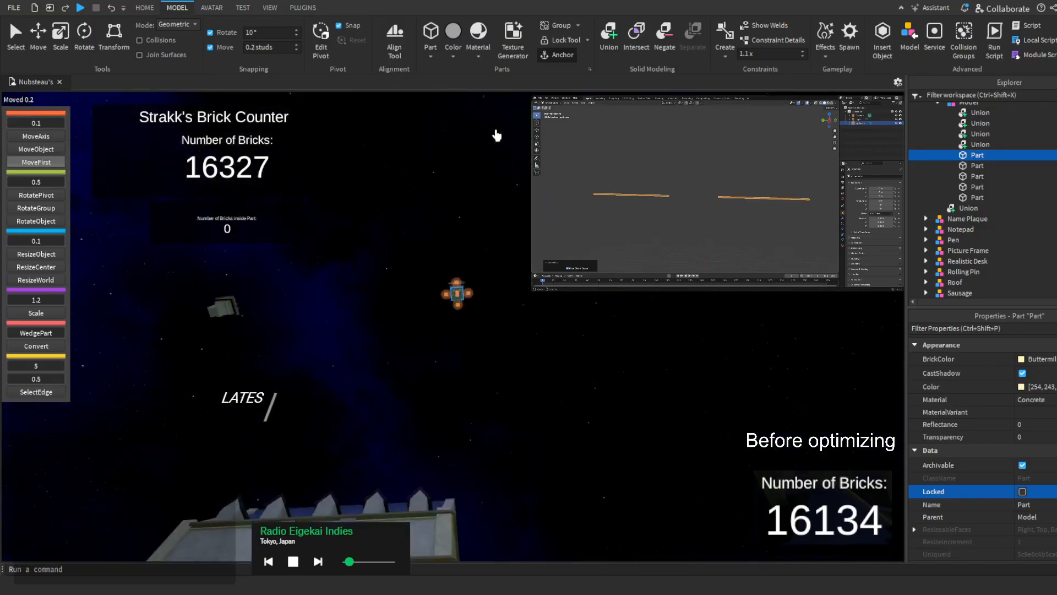
{"action": "scroll", "coordinate": [496, 136], "scroll_direction": "up", "scroll_amount": 8}
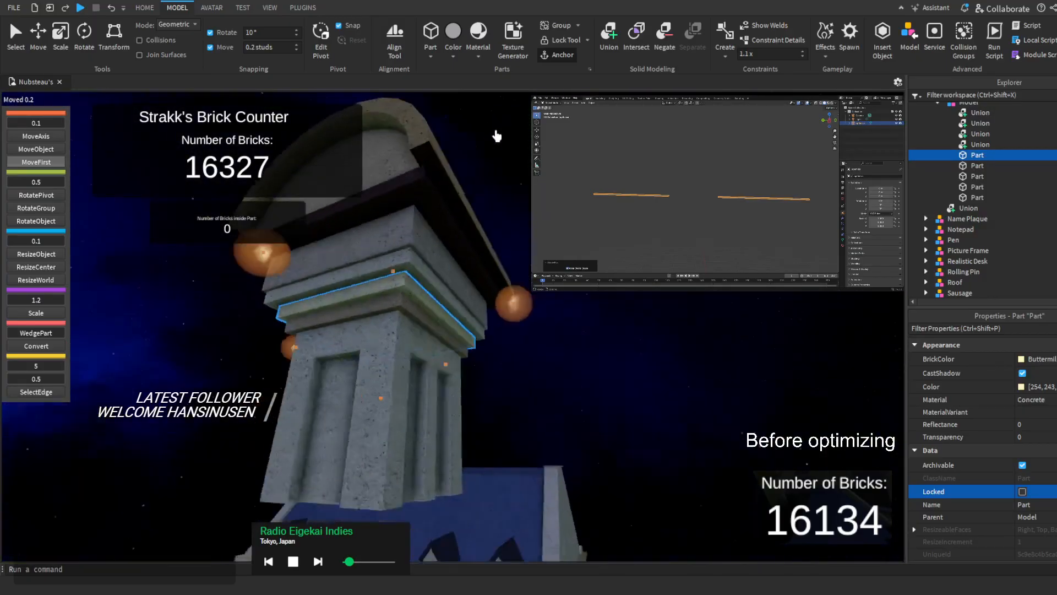
Select the wide block part and the half-round panel union together on the chimney
{"action": "left_click", "coordinate": [597, 376]}
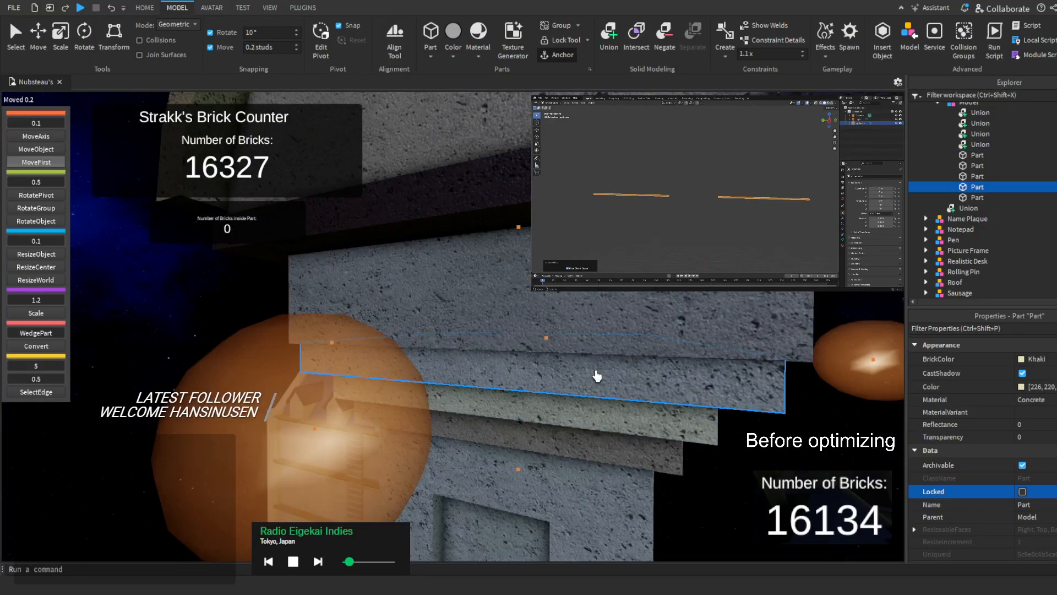
{"action": "scroll", "coordinate": [562, 336], "scroll_direction": "down", "scroll_amount": 6}
{"action": "left_click", "coordinate": [505, 182], "text": "ctrl"}
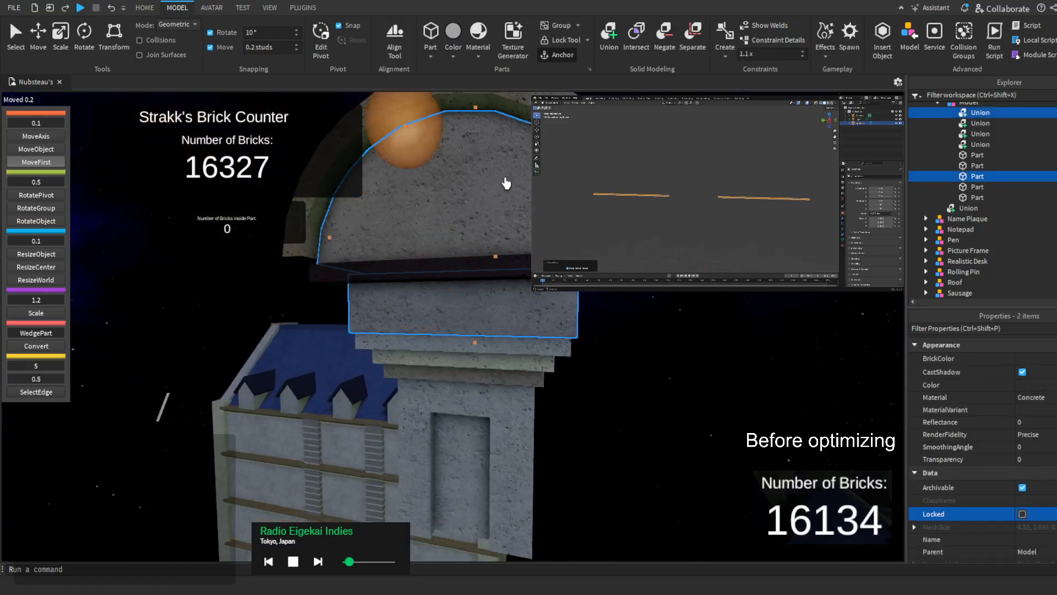
{"action": "right_click_drag", "start_coordinate": [505, 181], "coordinate": [505, 204]}
{"action": "scroll", "coordinate": [505, 203], "scroll_direction": "down", "scroll_amount": 6}
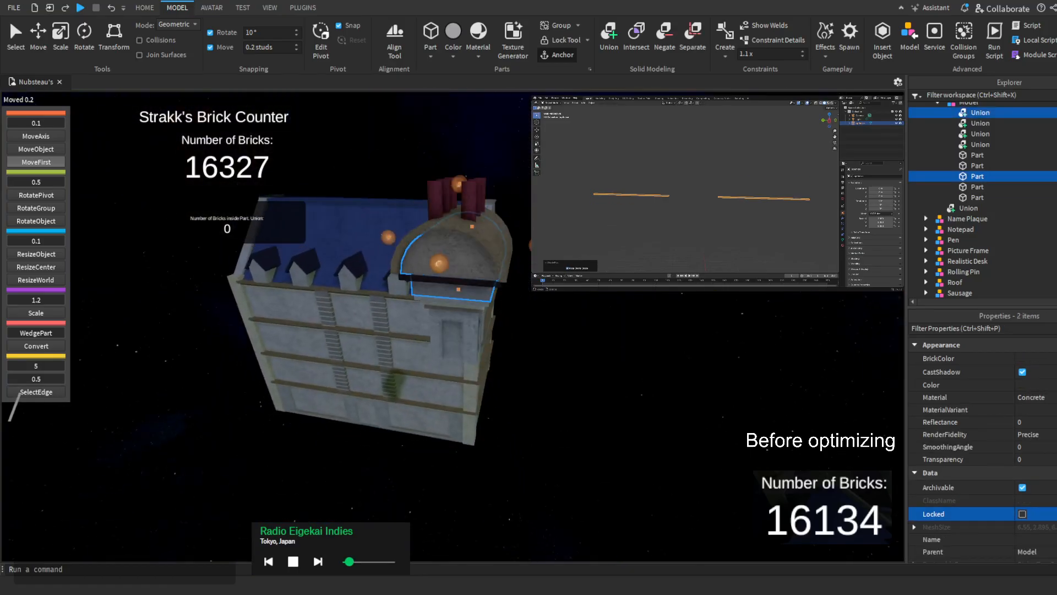
{"action": "key", "text": "a"}
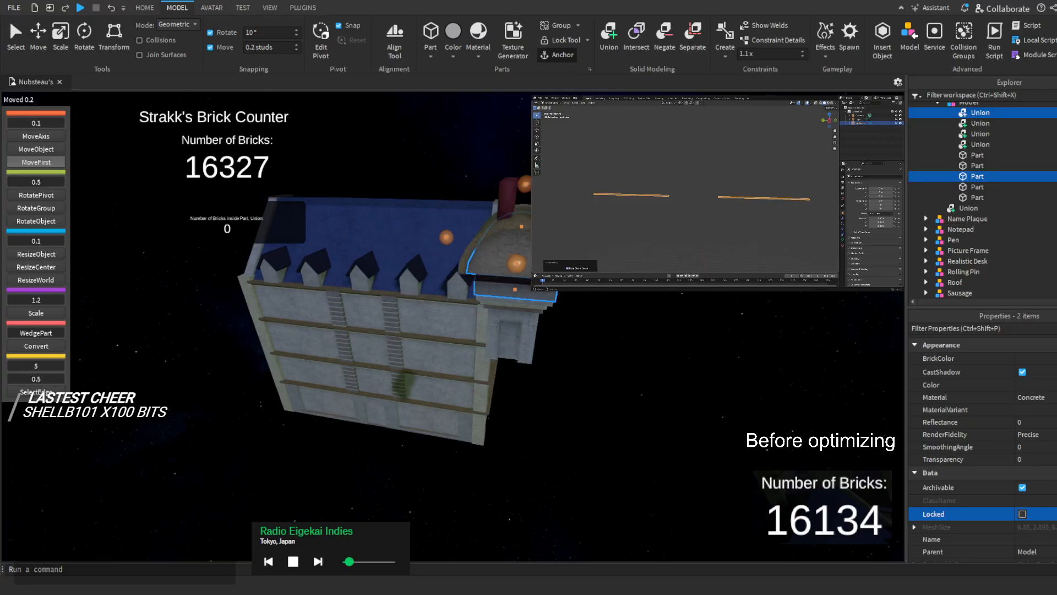
{"action": "scroll", "coordinate": [550, 297], "scroll_direction": "up", "scroll_amount": 5}
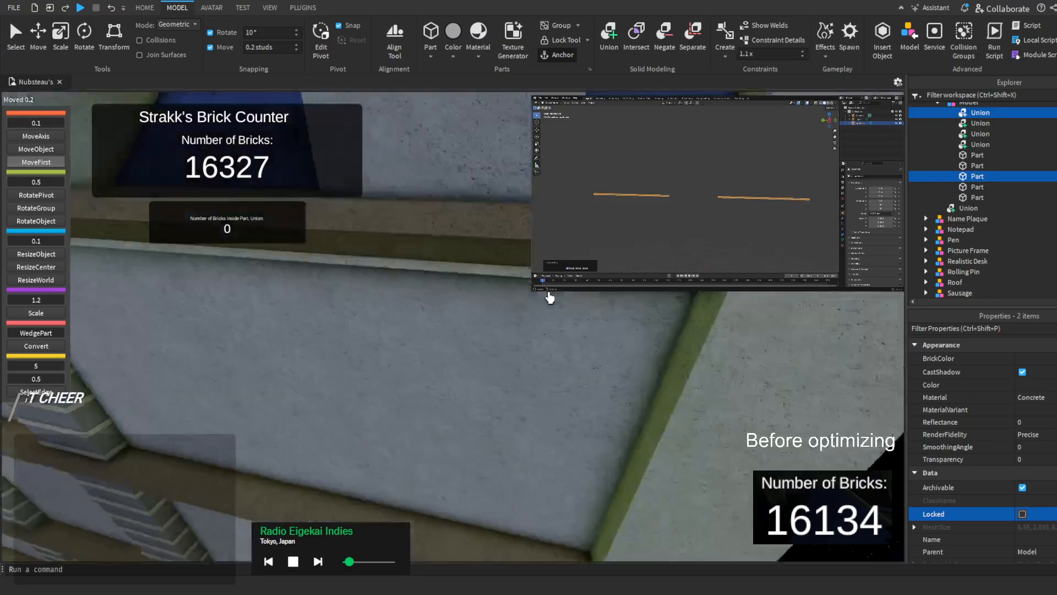
{"action": "scroll", "coordinate": [549, 298], "scroll_direction": "down", "scroll_amount": 8}
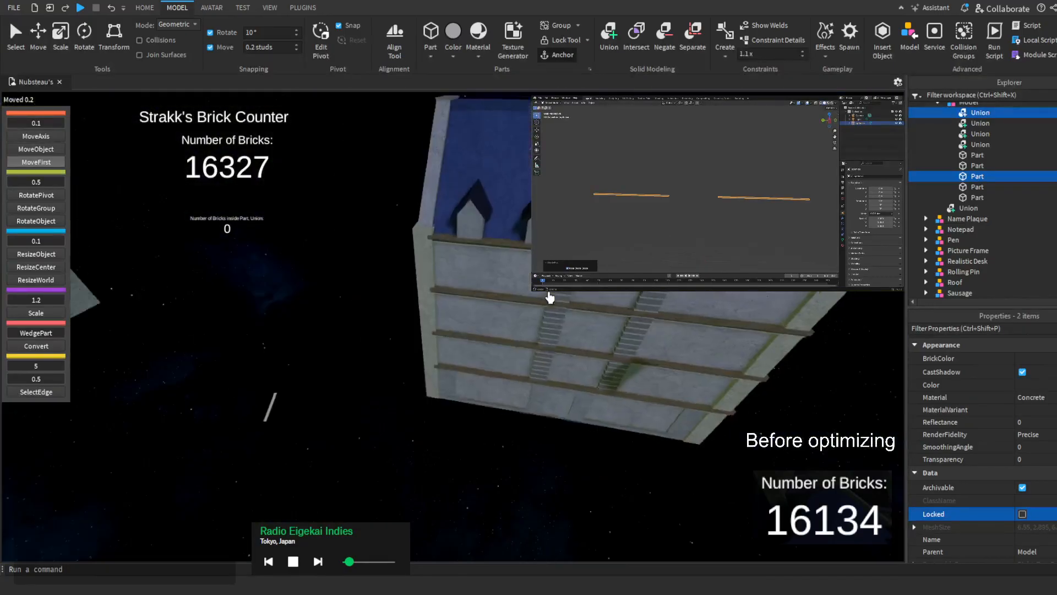
{"action": "key", "text": "s"}
{"action": "right_click_drag", "start_coordinate": [549, 297], "coordinate": [550, 297]}
{"action": "key", "text": "w"}
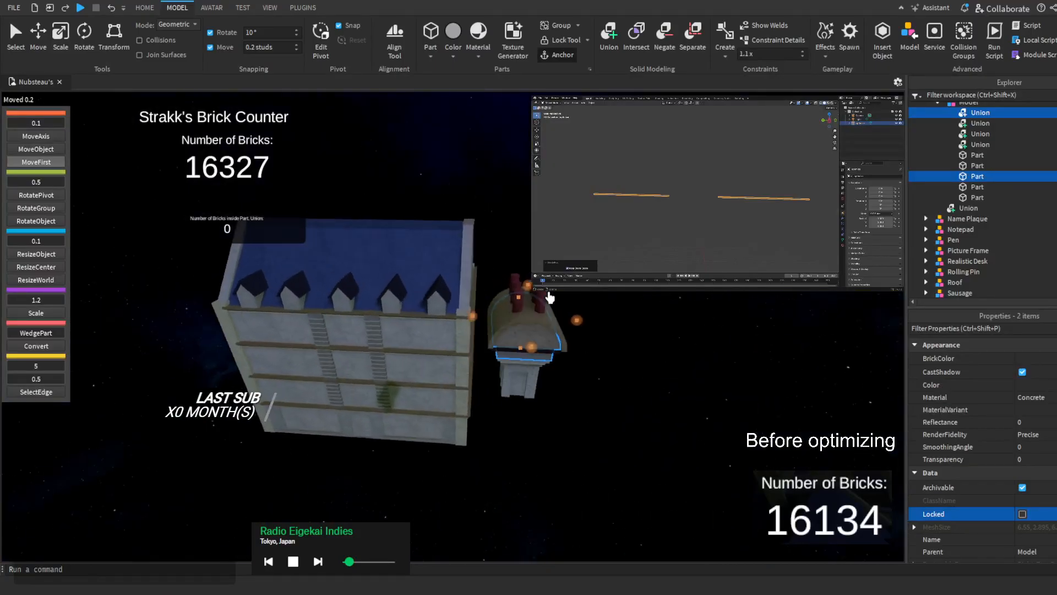
Examine the selected arch infill union and the block below it on the chimney structure
{"action": "scroll", "coordinate": [549, 297], "scroll_direction": "up", "scroll_amount": 5}
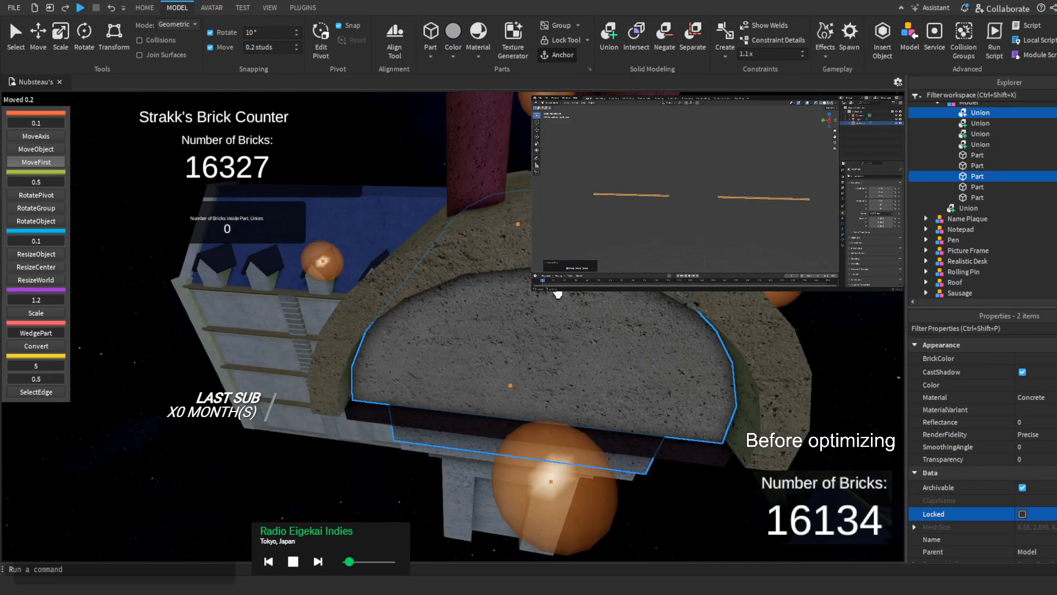
{"action": "key", "text": "d"}
{"action": "right_click_drag", "start_coordinate": [558, 294], "coordinate": [569, 293]}
{"action": "key", "text": "w"}
{"action": "key", "text": "w"}
{"action": "key", "text": "s"}
{"action": "key", "text": "w"}
{"action": "key", "text": "s"}
{"action": "key", "text": "w"}
{"action": "key", "text": "w"}
{"action": "key", "text": "s"}
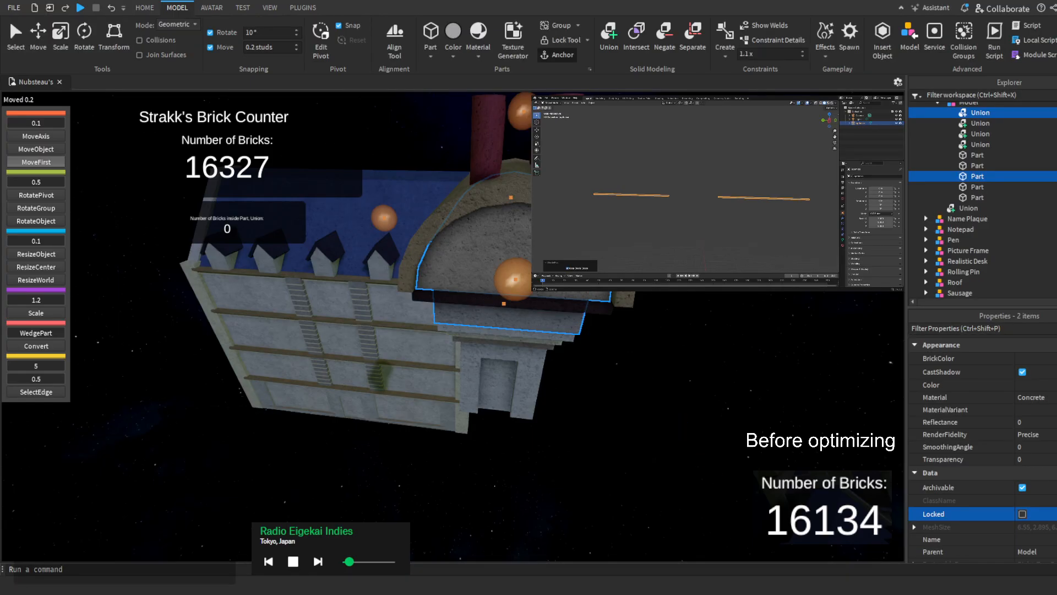
Switch to Blender, delete the previous mesh, and import the exported arch infill and block
{"action": "right_click", "coordinate": [679, 198]}
{"action": "left_click", "coordinate": [654, 261]}
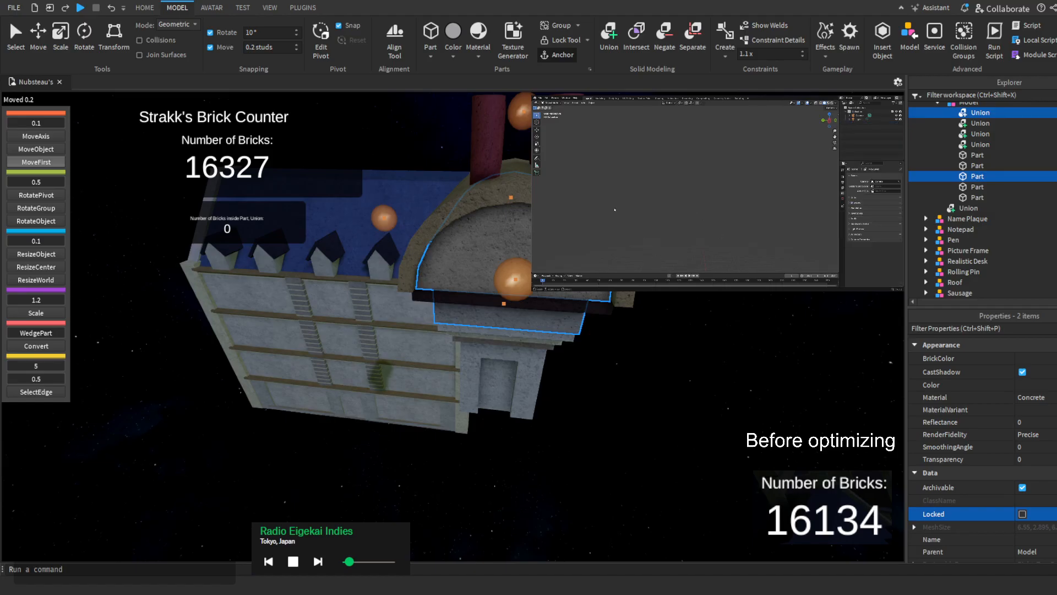
{"action": "left_click", "coordinate": [540, 98]}
{"action": "mouse_move", "coordinate": [562, 157]}
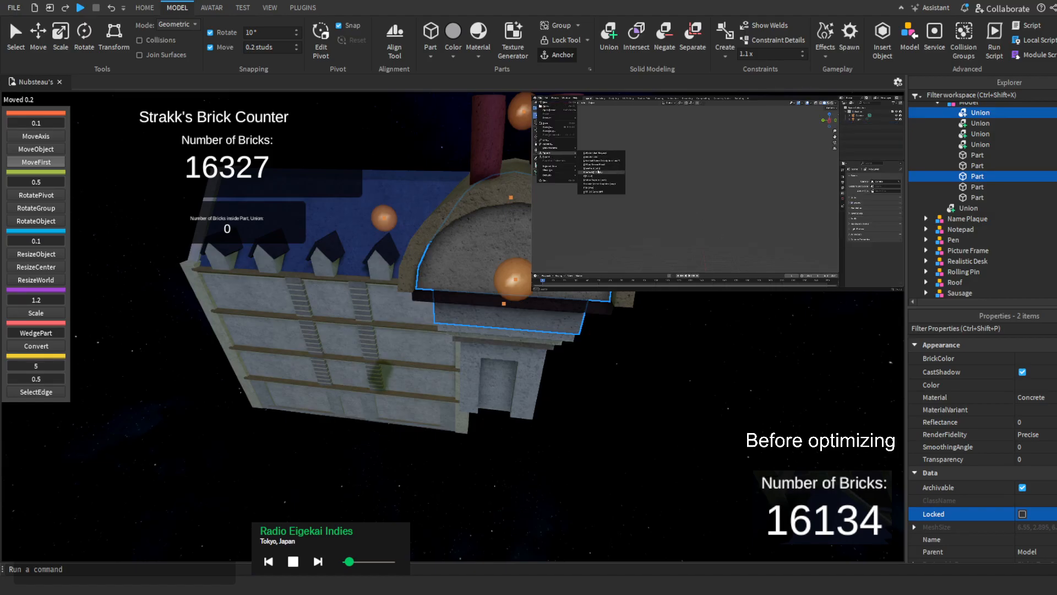
{"action": "left_click", "coordinate": [599, 172]}
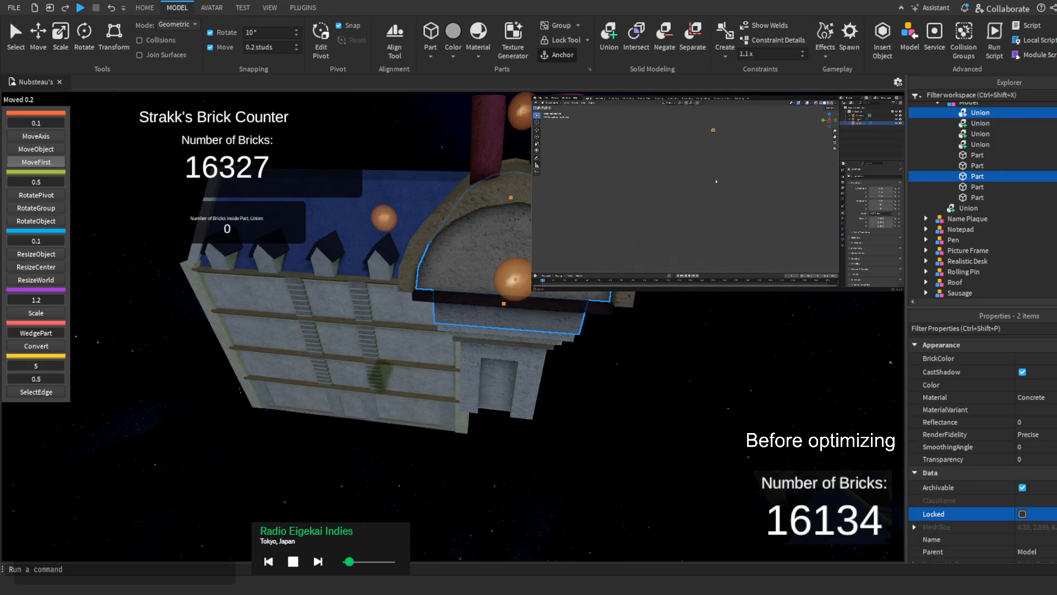
{"action": "middle_click_drag", "start_coordinate": [730, 183], "coordinate": [764, 281], "text": "shift"}
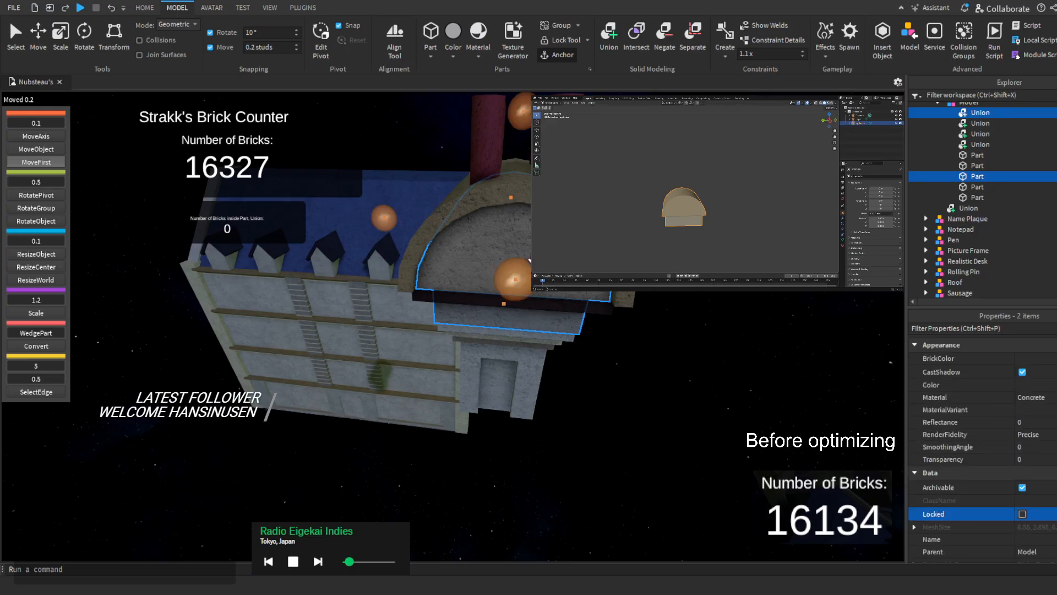
Switch to Roblox Studio and import the cleaned-up arch and block mesh as the model optimize
{"action": "scroll", "coordinate": [530, 259], "scroll_direction": "up", "scroll_amount": 1}
{"action": "scroll", "coordinate": [530, 258], "scroll_direction": "down", "scroll_amount": 2}
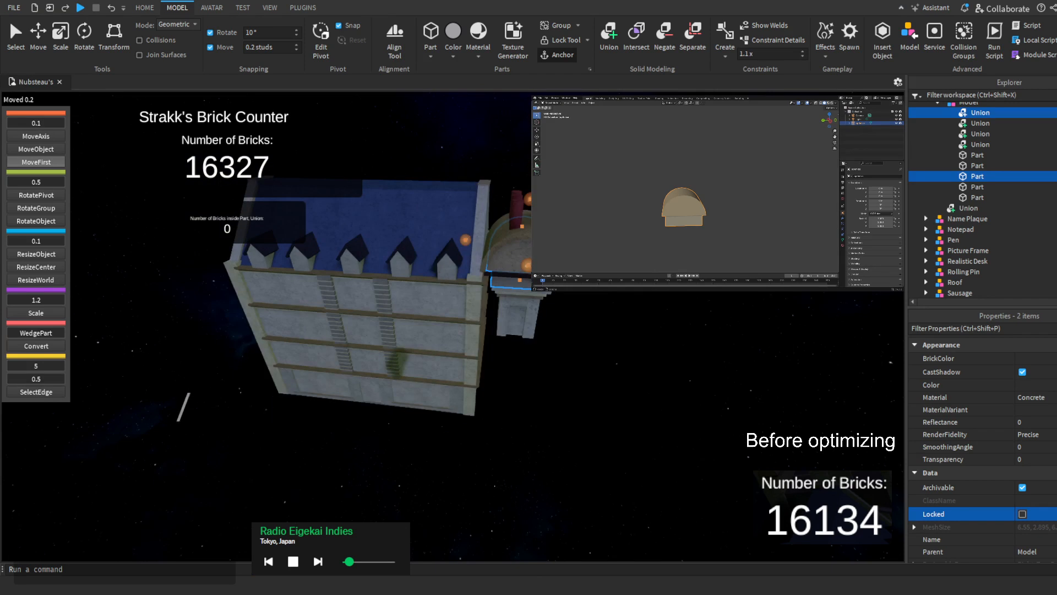
{"action": "scroll", "coordinate": [531, 258], "scroll_direction": "up", "scroll_amount": 2}
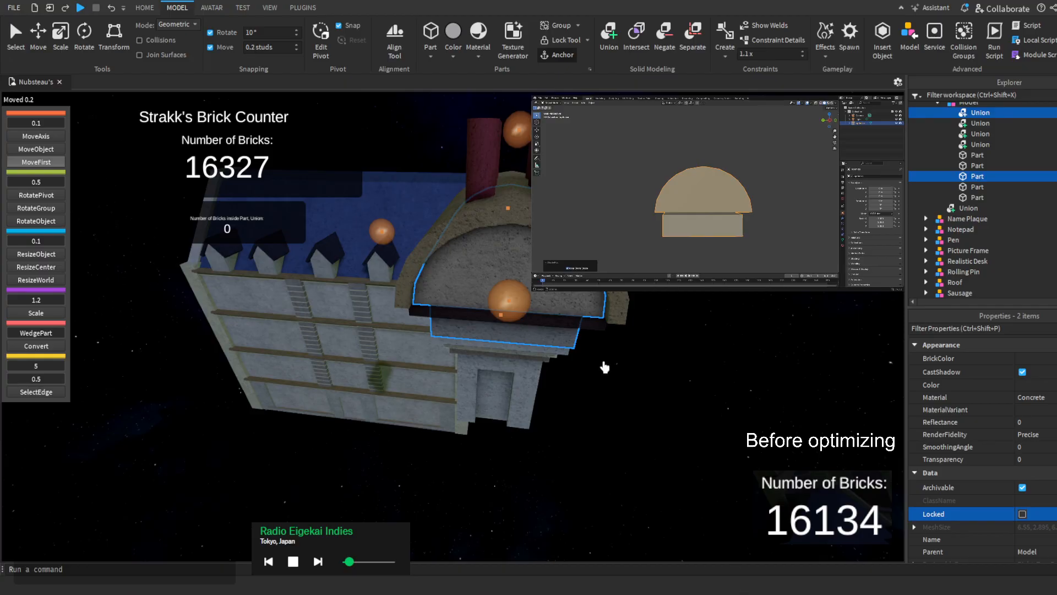
{"action": "scroll", "coordinate": [605, 366], "scroll_direction": "down", "scroll_amount": 8}
{"action": "key", "text": "d"}
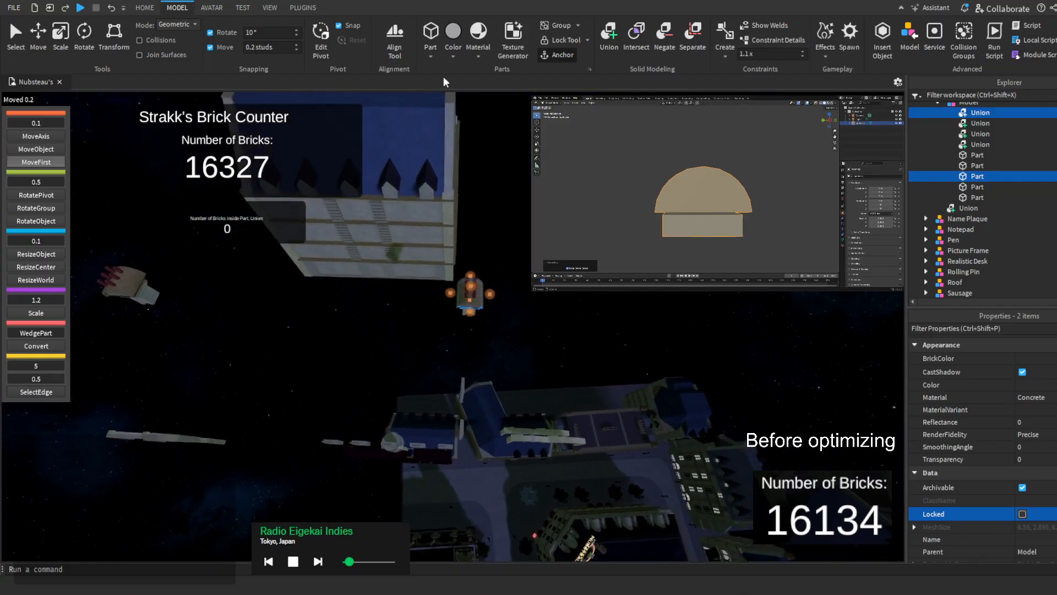
{"action": "left_click", "coordinate": [144, 8]}
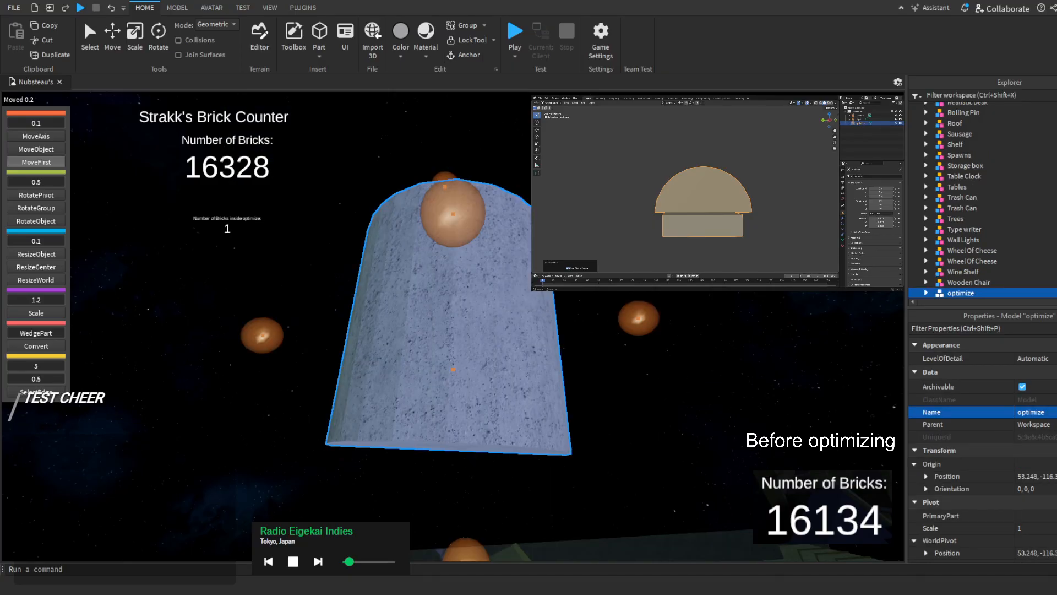
Set the move increment to 1 and move the optimize model over to the chimney structure
{"action": "right_click_drag", "start_coordinate": [682, 353], "coordinate": [679, 372]}
{"action": "key", "text": "s"}
{"action": "left_click", "coordinate": [36, 123]}
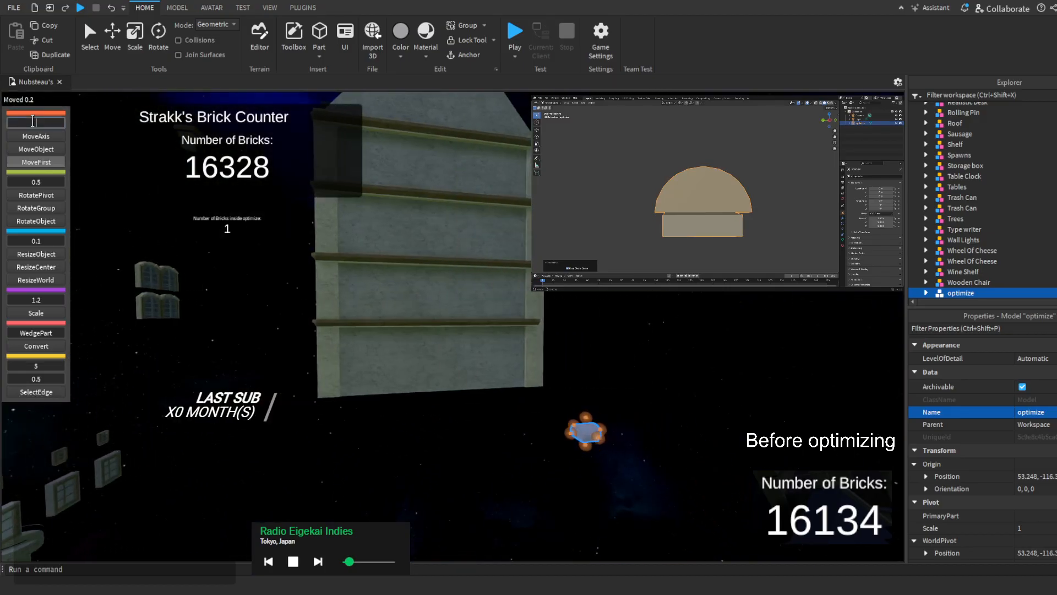
{"action": "type", "text": "1"}
{"action": "left_click_drag", "start_coordinate": [586, 420], "coordinate": [463, 231]}
{"action": "key", "text": "s"}
{"action": "key", "text": "w"}
{"action": "right_click_drag", "start_coordinate": [462, 231], "coordinate": [463, 232]}
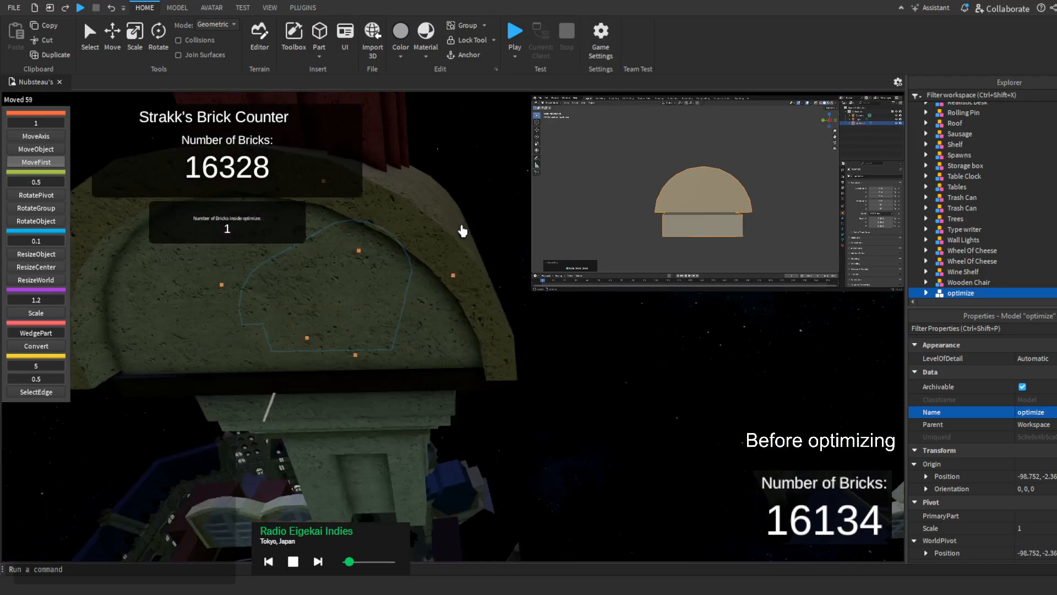
Copy the arch infill union's color and apply it to the default mesh inside the optimize model
{"action": "key", "text": "a"}
{"action": "left_click", "coordinate": [507, 307], "text": "alt"}
{"action": "left_click", "coordinate": [1049, 389]}
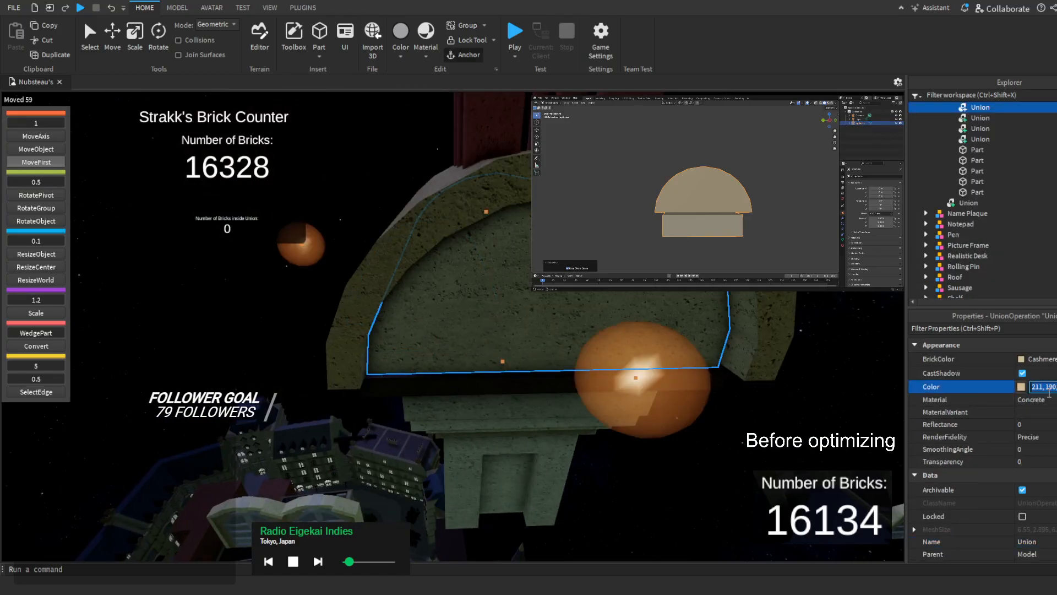
{"action": "right_click_drag", "start_coordinate": [520, 404], "coordinate": [496, 312]}
{"action": "key", "text": "a"}
{"action": "left_click", "coordinate": [494, 285]}
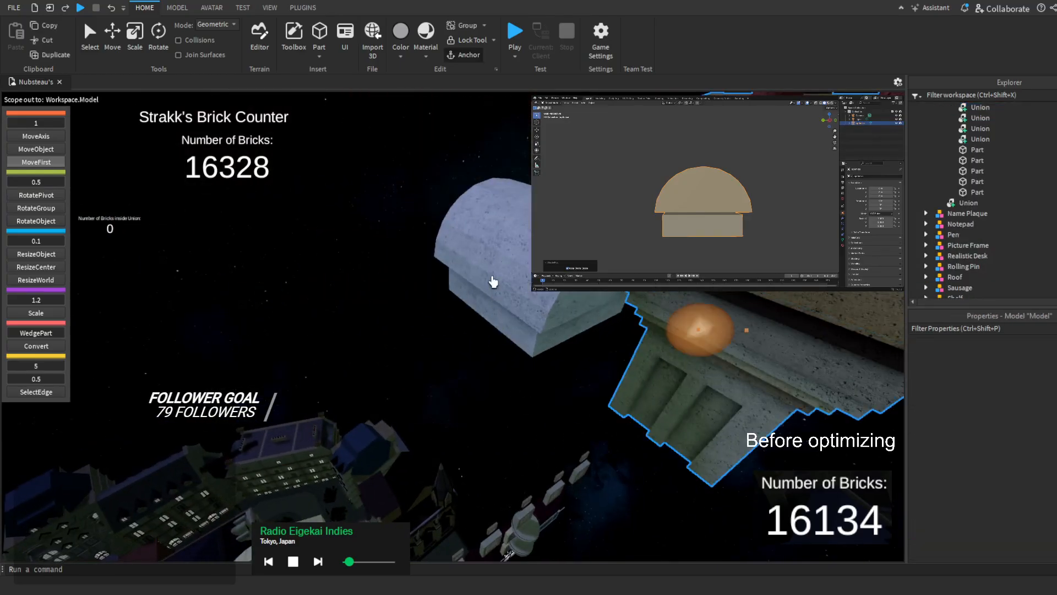
{"action": "left_click", "coordinate": [493, 282]}
{"action": "left_click", "coordinate": [493, 280], "text": "alt"}
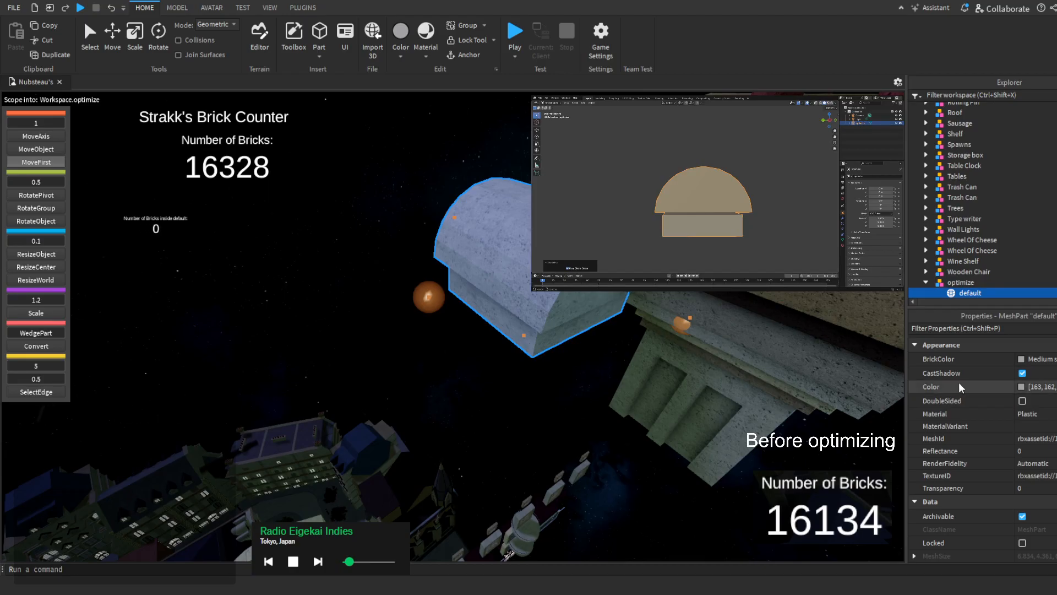
Set the default mesh's material to Concrete and clear its TextureID
{"action": "left_click", "coordinate": [1050, 417]}
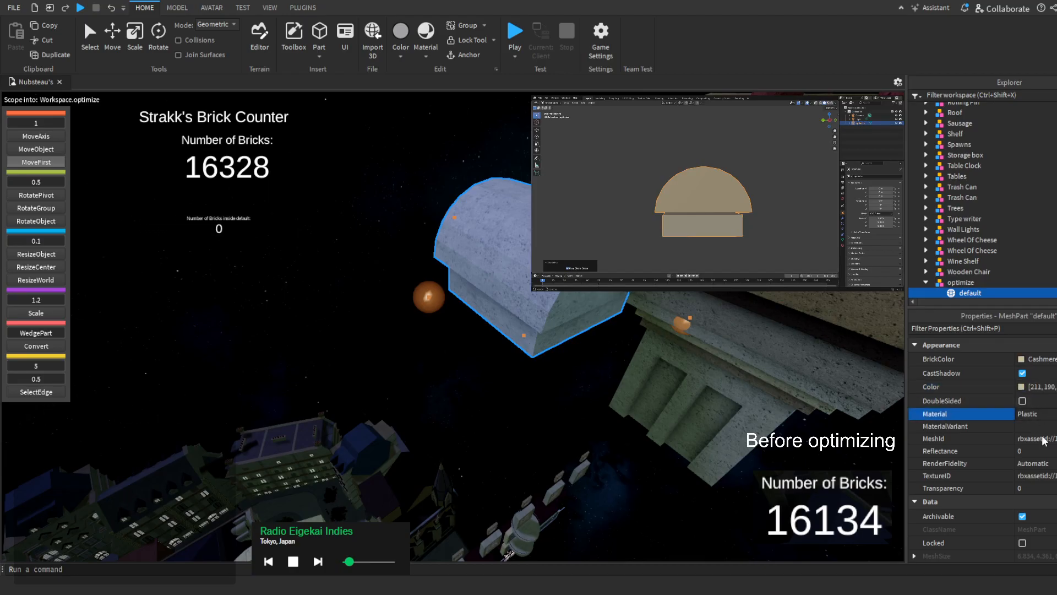
{"action": "left_click", "coordinate": [1049, 477]}
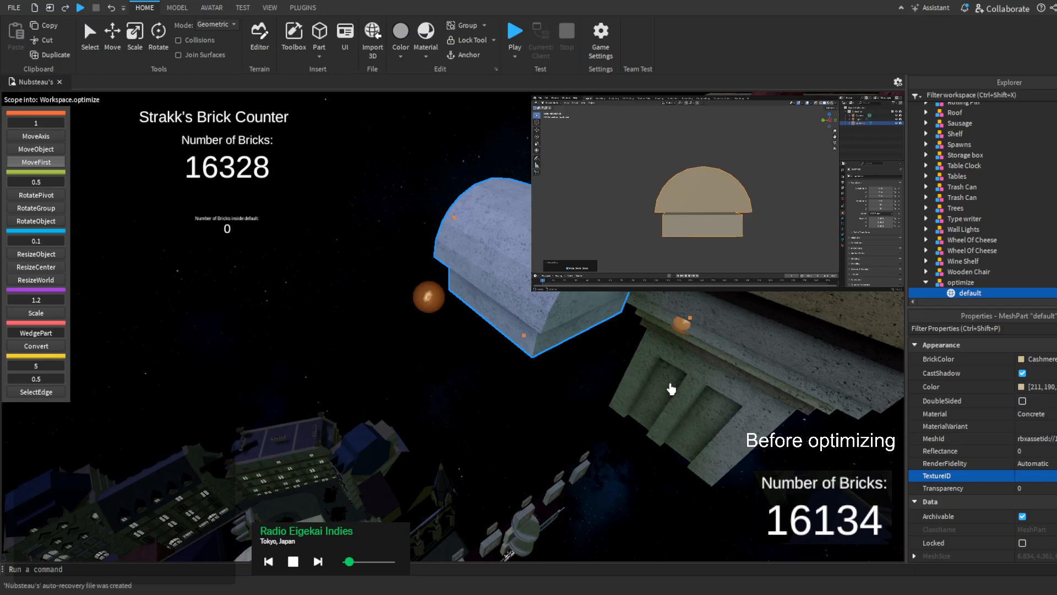
{"action": "right_click_drag", "start_coordinate": [672, 387], "coordinate": [671, 388]}
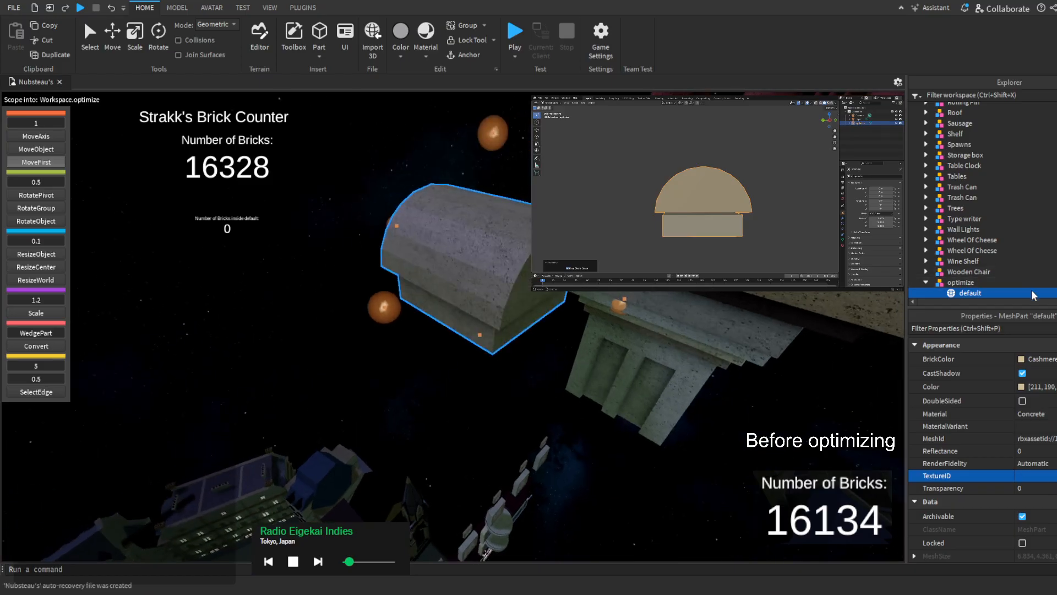
Cut the default mesh out of the optimize model
{"action": "right_click_drag", "start_coordinate": [495, 297], "coordinate": [500, 297]}
{"action": "key", "text": "Delete"}
Inspect the properties of the chimney structure's arch rim, arch infill and base unions one by one
{"action": "left_click", "coordinate": [501, 297]}
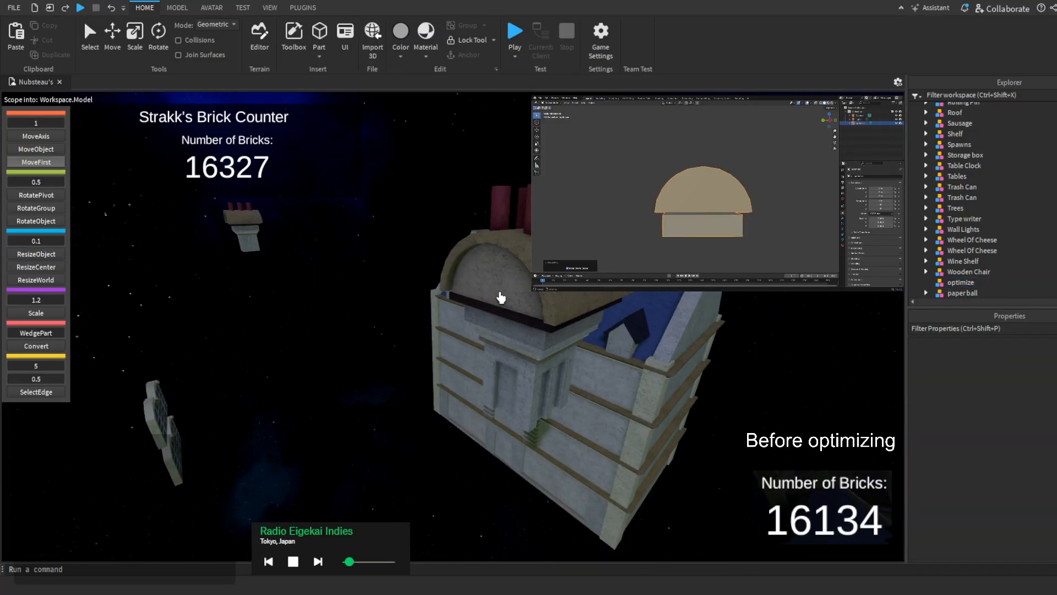
{"action": "scroll", "coordinate": [501, 300], "scroll_direction": "up", "scroll_amount": 3}
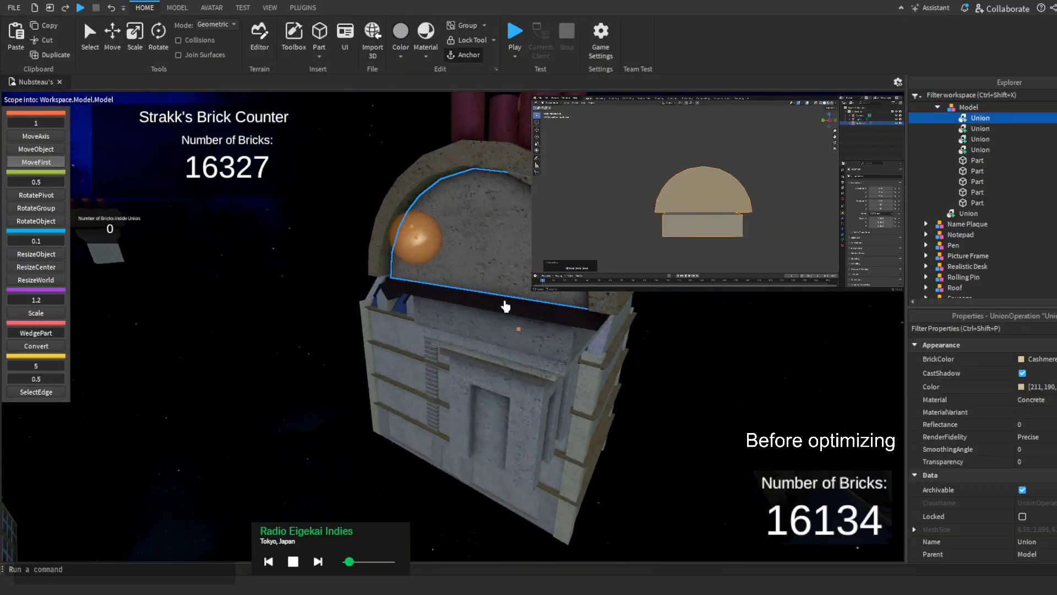
{"action": "left_click", "coordinate": [496, 306]}
{"action": "left_click", "coordinate": [499, 270]}
{"action": "left_click", "coordinate": [556, 179]}
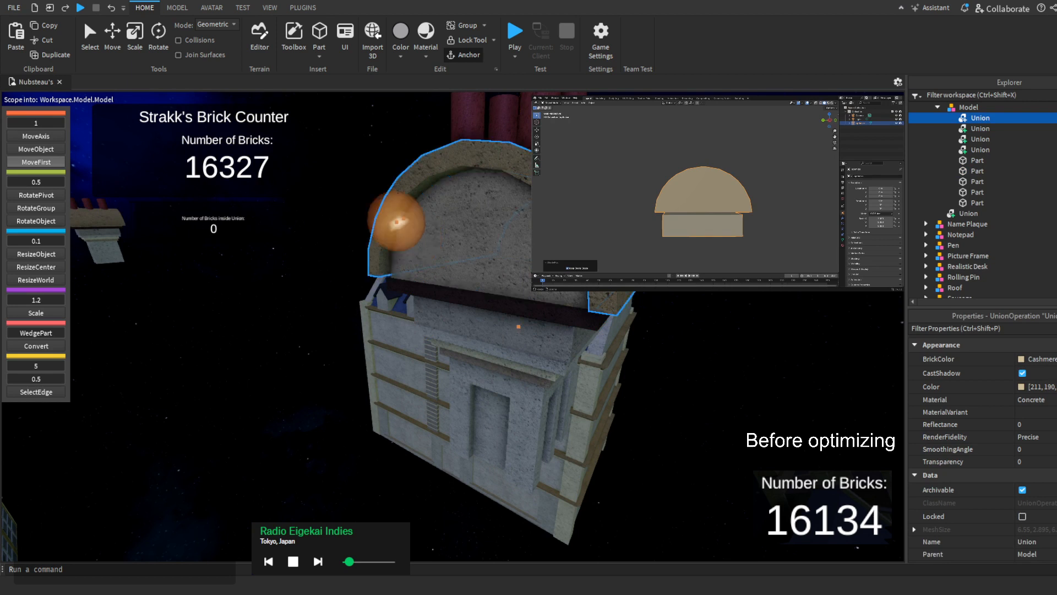
{"action": "left_click", "coordinate": [550, 124]}
{"action": "left_click", "coordinate": [555, 178]}
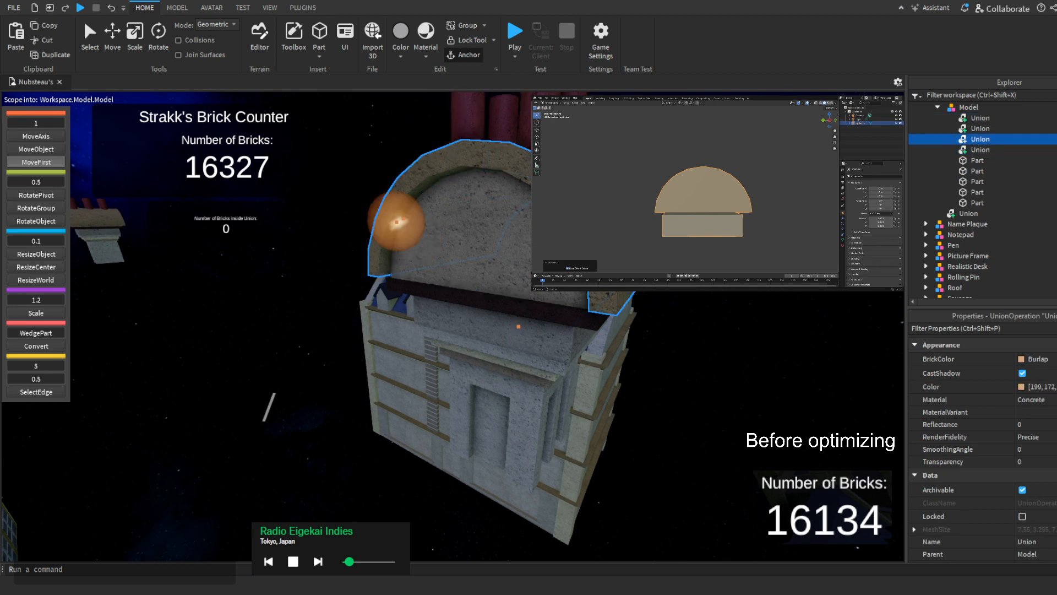
{"action": "left_click", "coordinate": [551, 124]}
{"action": "left_click", "coordinate": [555, 177]}
{"action": "left_click", "coordinate": [524, 420]}
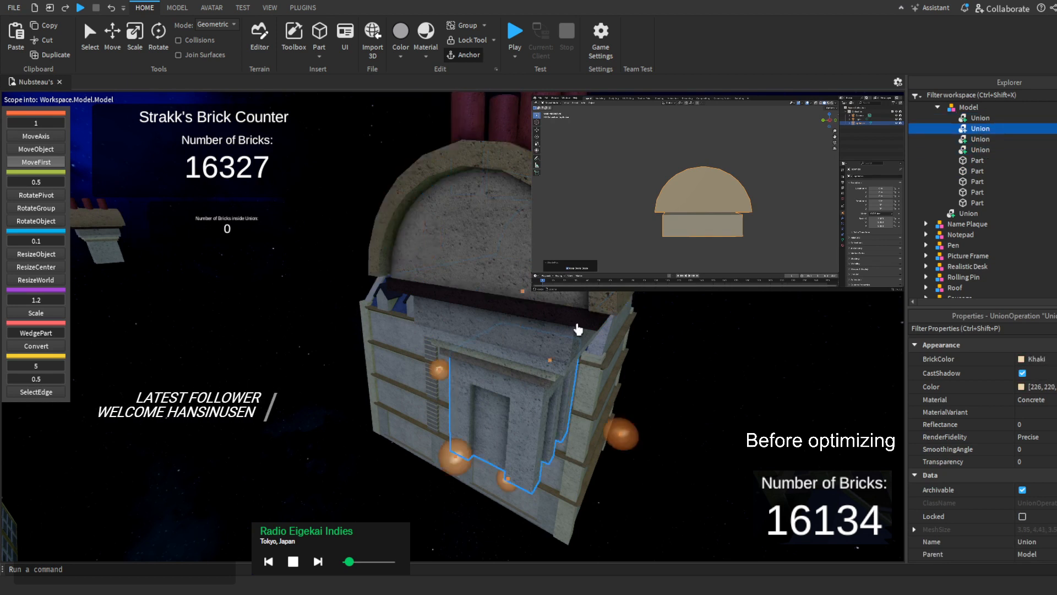
{"action": "left_click", "coordinate": [584, 214]}
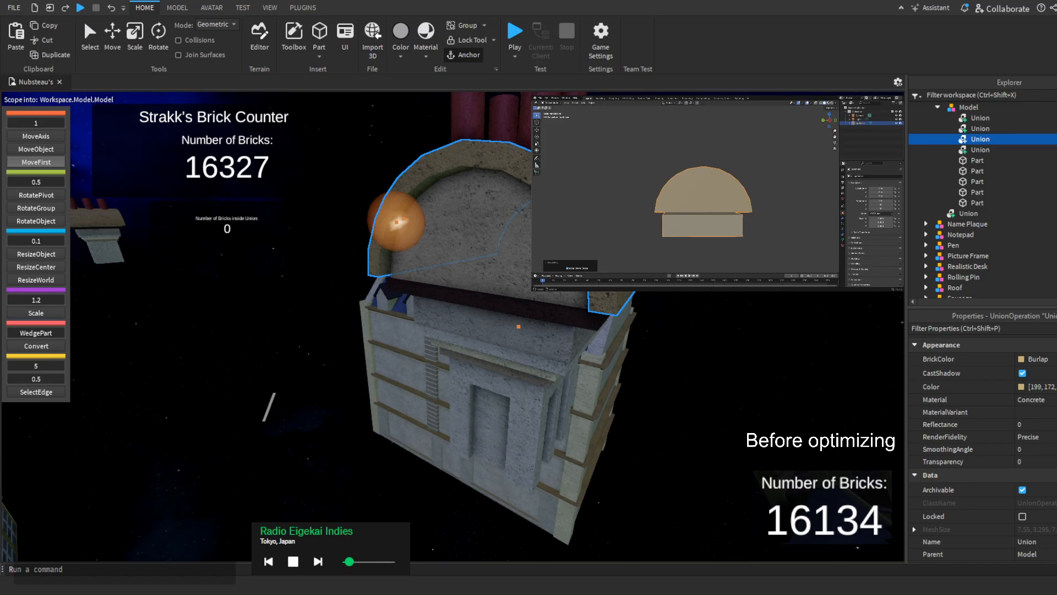
Paste the default mesh into the chimney structure's Model
{"action": "left_click", "coordinate": [1037, 109]}
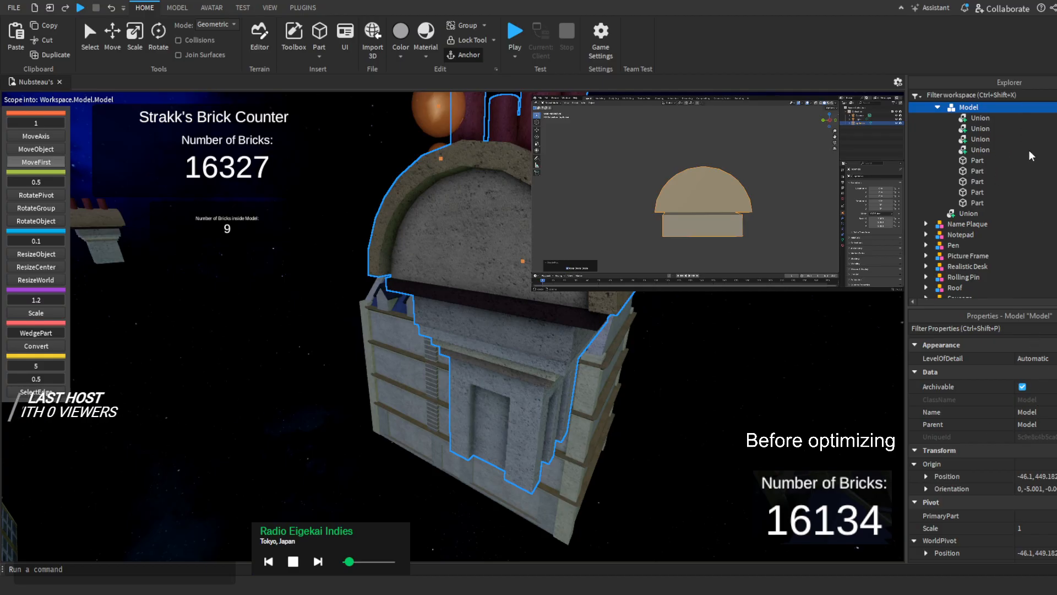
{"action": "key", "text": "ctrl+shift+v"}
{"action": "scroll", "coordinate": [688, 231], "scroll_direction": "down", "scroll_amount": 3}
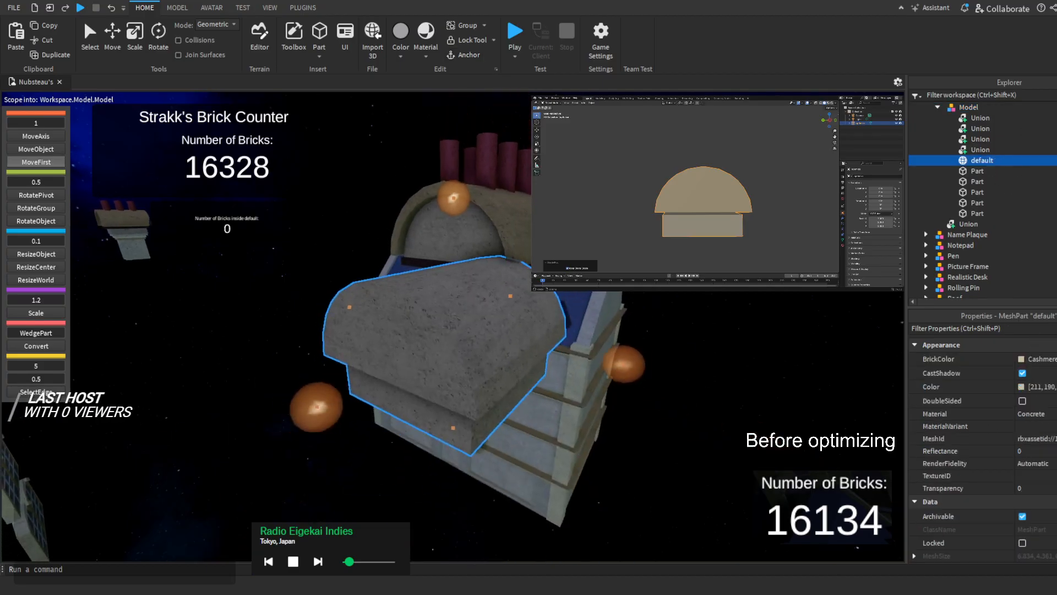
Copy the original arch infill union's CFrame position and apply it to the default mesh
{"action": "left_click", "coordinate": [975, 118]}
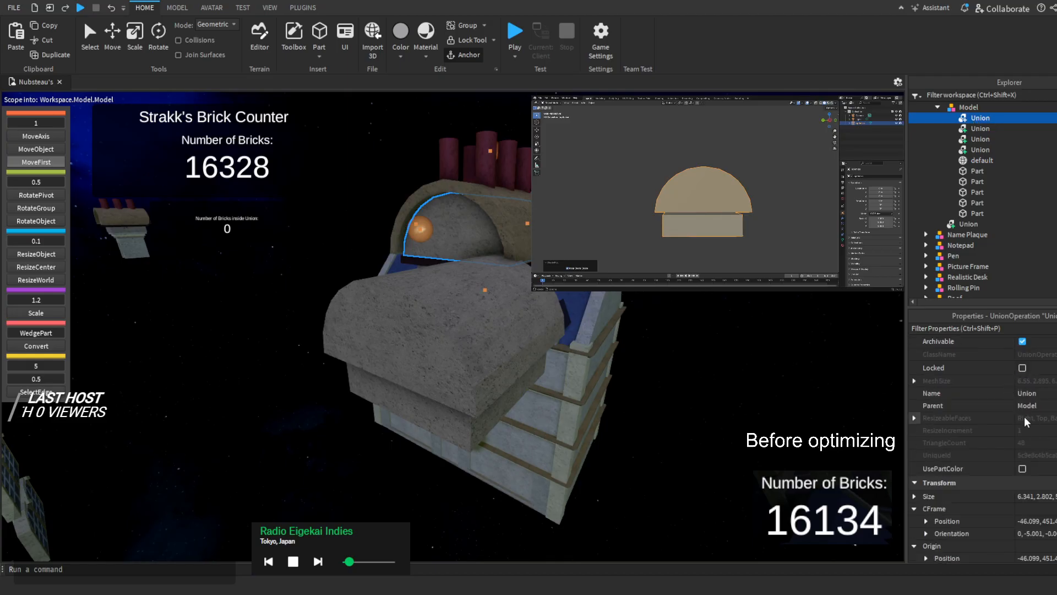
{"action": "left_click", "coordinate": [1035, 521]}
{"action": "left_click", "coordinate": [985, 160]}
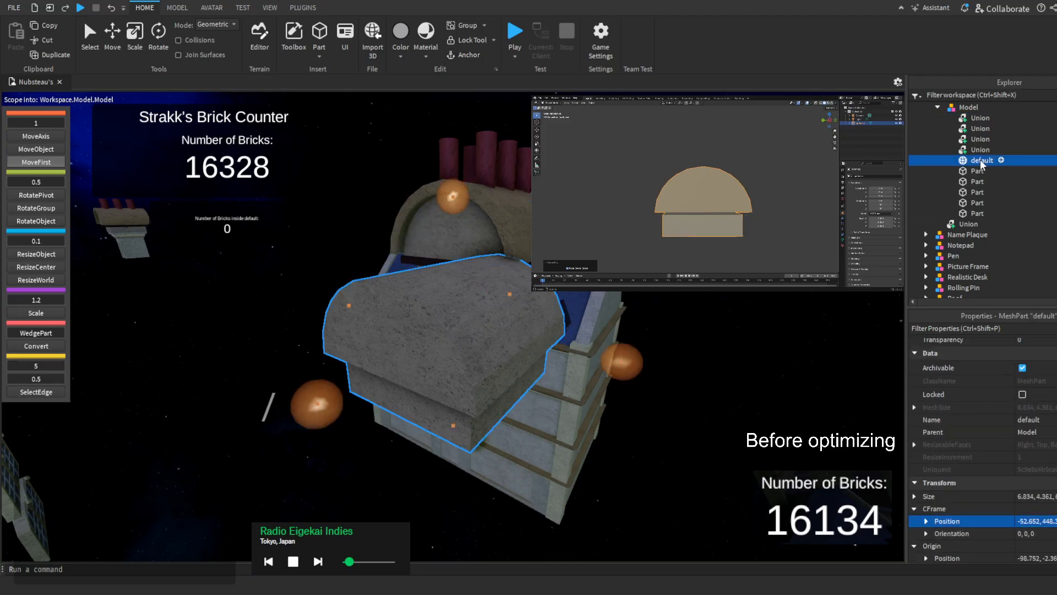
{"action": "left_click", "coordinate": [1028, 519]}
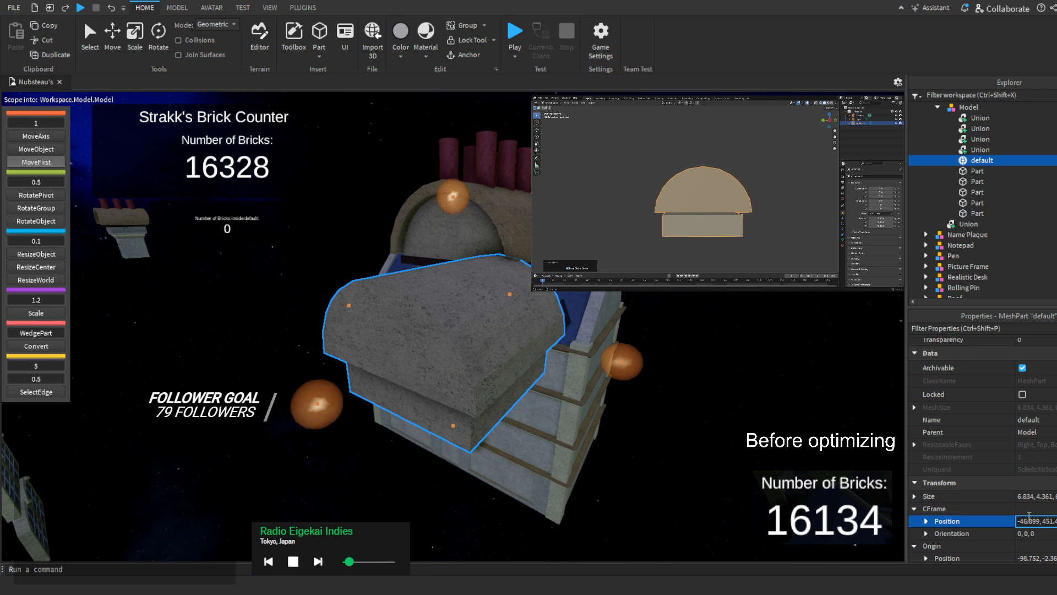
{"action": "key", "text": "Return"}
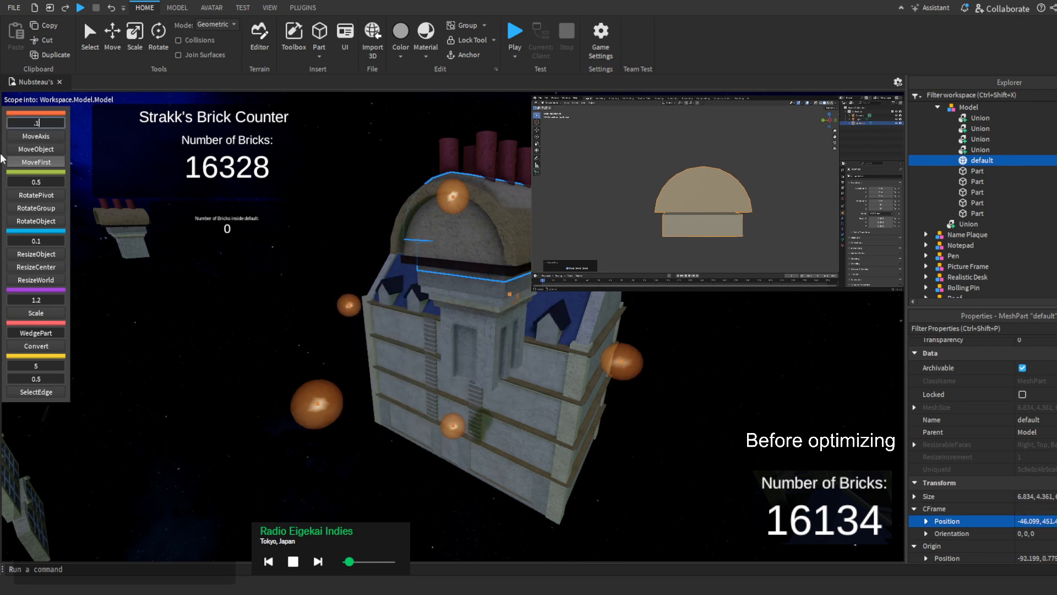
Set the move increment to 0.1 and lower the default mesh by 0.8 studs using MoveAxis
{"action": "key", "text": "w"}
{"action": "right_click_drag", "start_coordinate": [316, 249], "coordinate": [457, 194]}
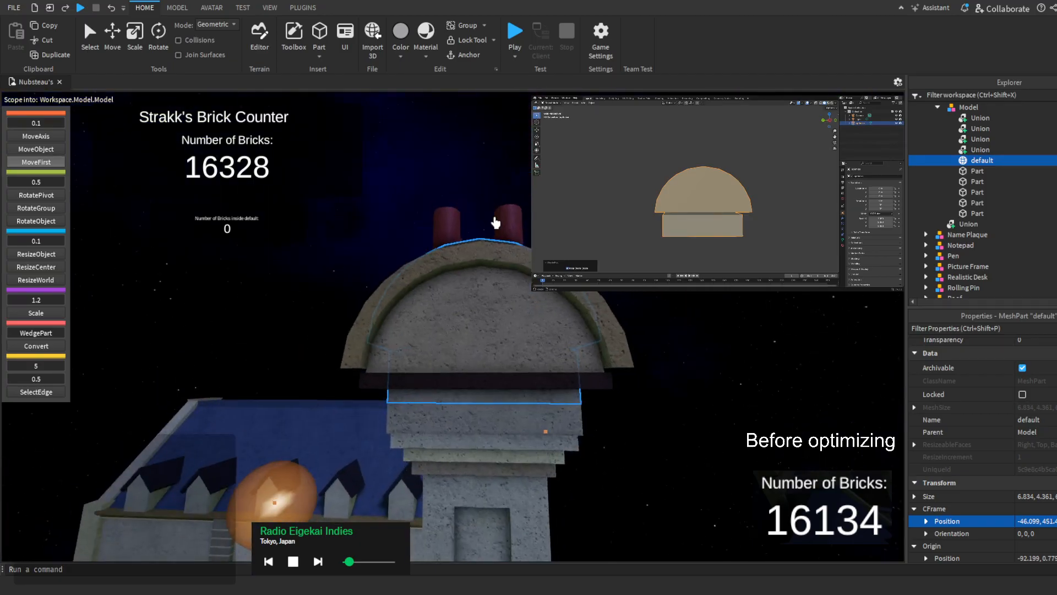
{"action": "left_click", "coordinate": [60, 141]}
{"action": "key", "text": "w"}
{"action": "left_click_drag", "start_coordinate": [483, 223], "coordinate": [450, 245]}
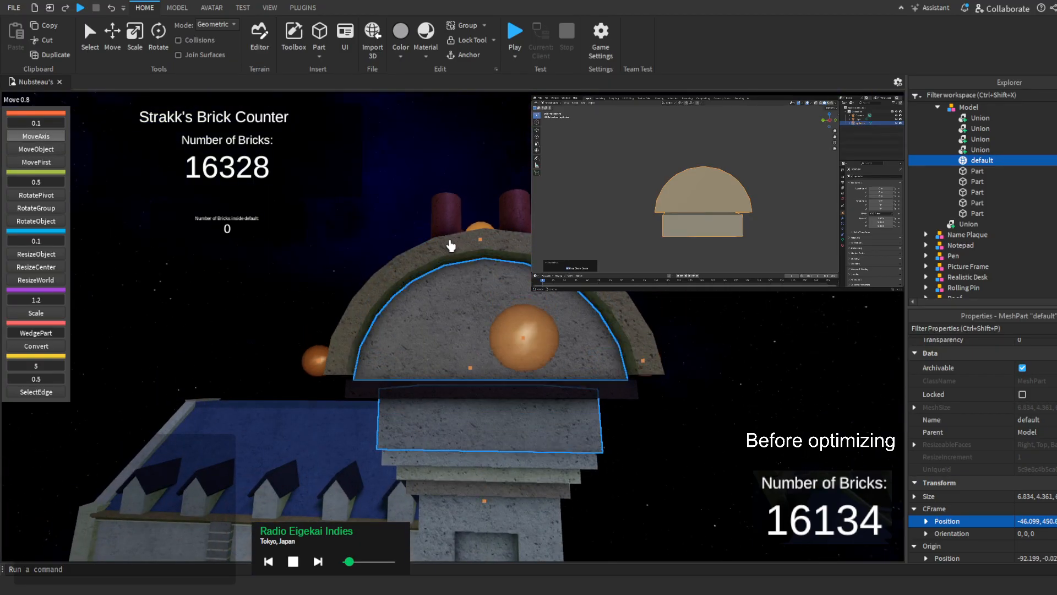
Check the default mesh's fit from several angles and delete the chimney structure's original arch infill union
{"action": "key", "text": "w"}
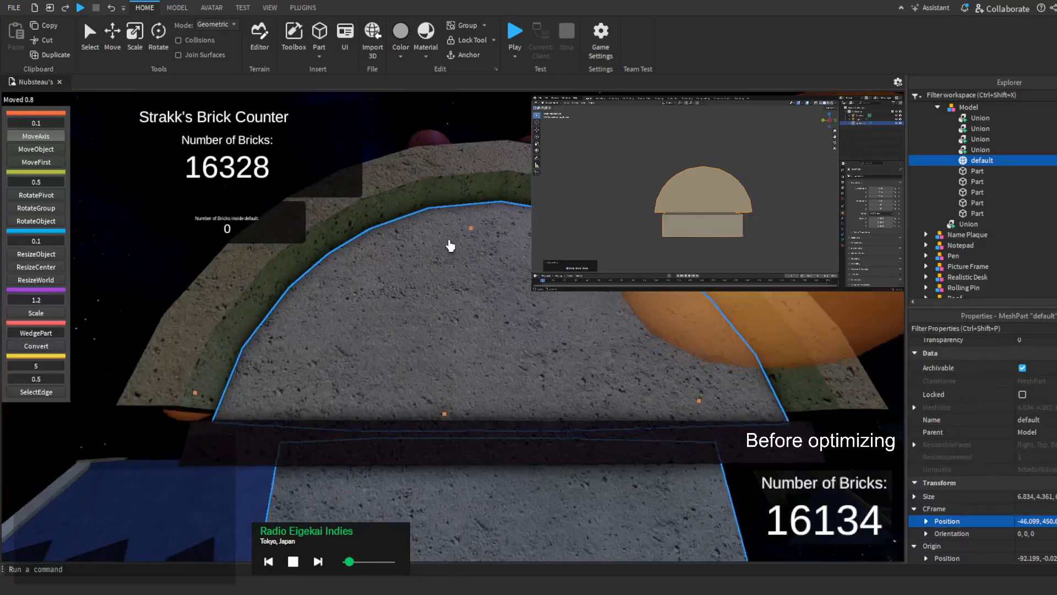
{"action": "right_click_drag", "start_coordinate": [451, 245], "coordinate": [450, 245]}
{"action": "scroll", "coordinate": [450, 246], "scroll_direction": "down", "scroll_amount": 3}
{"action": "scroll", "coordinate": [493, 247], "scroll_direction": "up", "scroll_amount": 3}
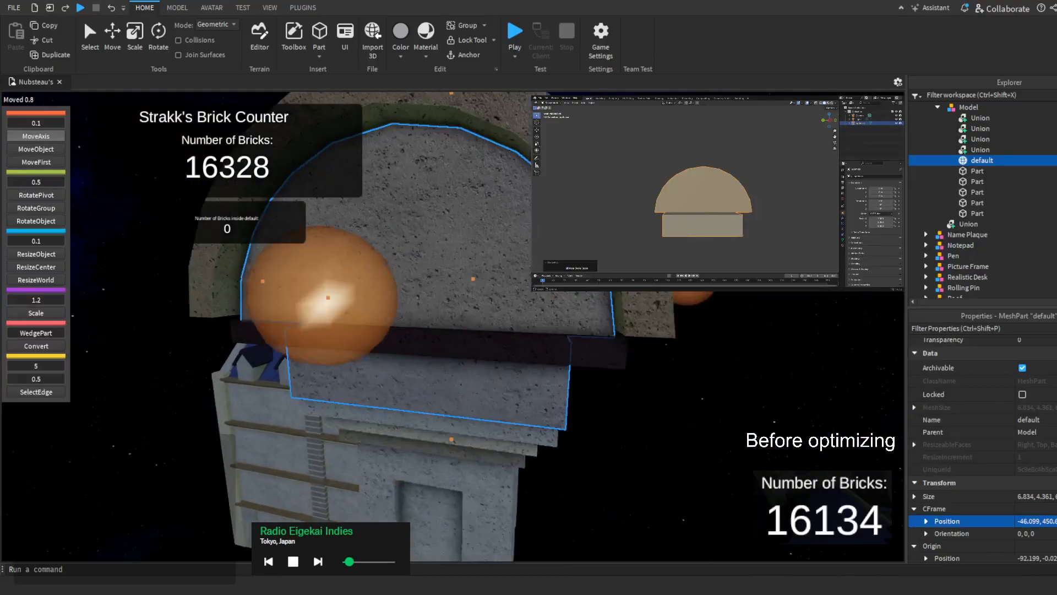
{"action": "scroll", "coordinate": [493, 248], "scroll_direction": "down", "scroll_amount": 2}
{"action": "left_click", "coordinate": [1049, 119]}
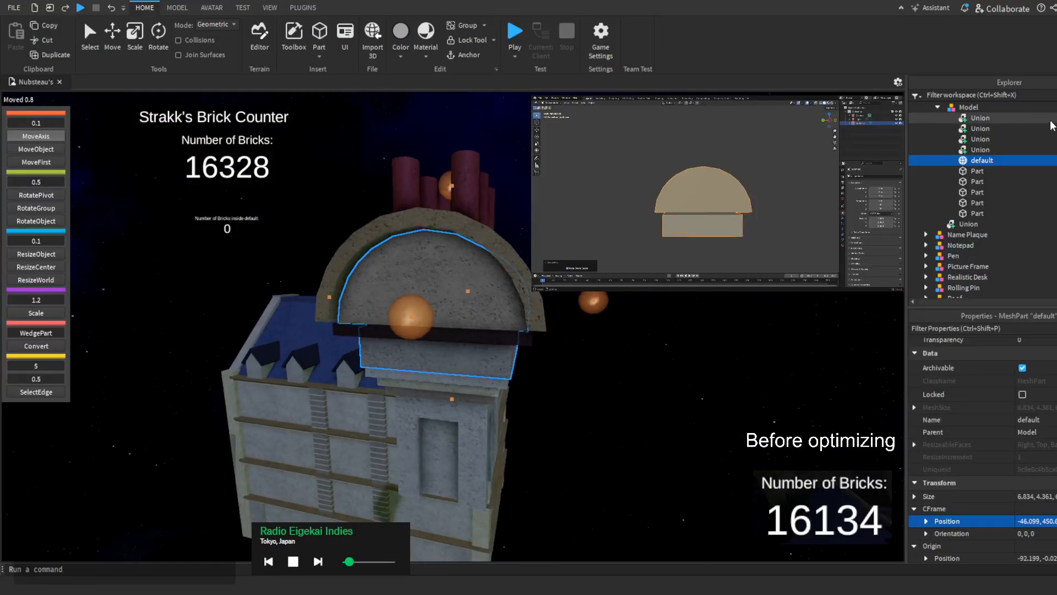
{"action": "key", "text": "Delete"}
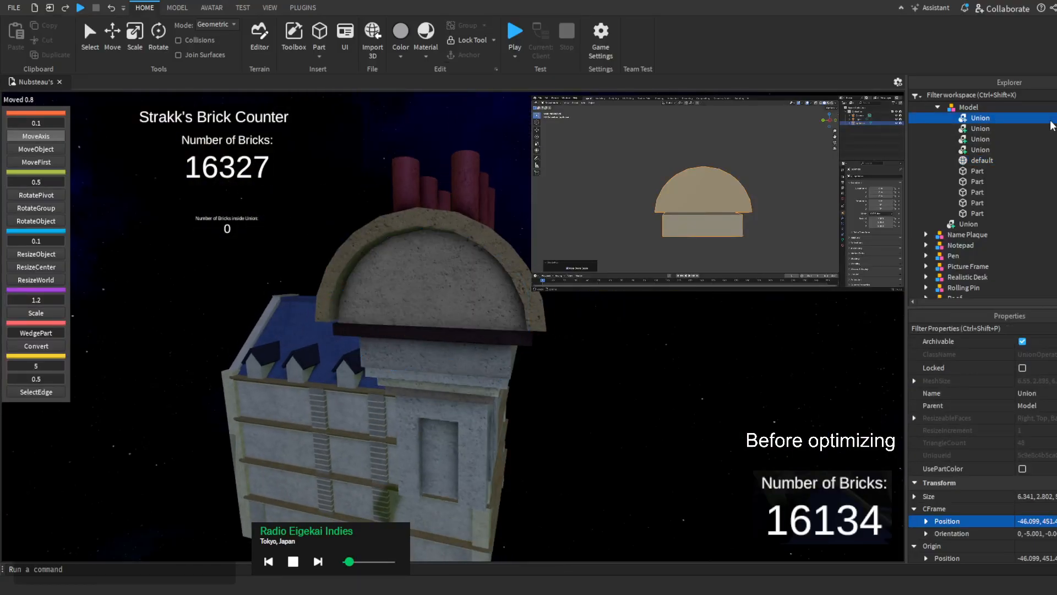
Delete the original block Part below the arch that the default mesh replaces
{"action": "left_click", "coordinate": [1019, 159]}
{"action": "left_click", "coordinate": [1010, 171]}
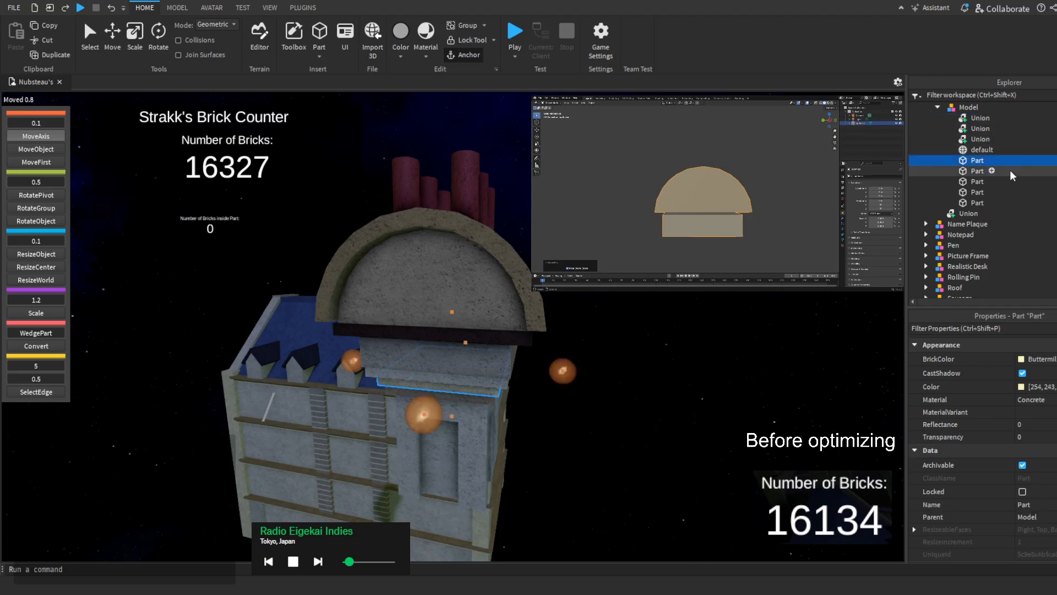
{"action": "left_click", "coordinate": [1002, 179]}
{"action": "key", "text": "Delete"}
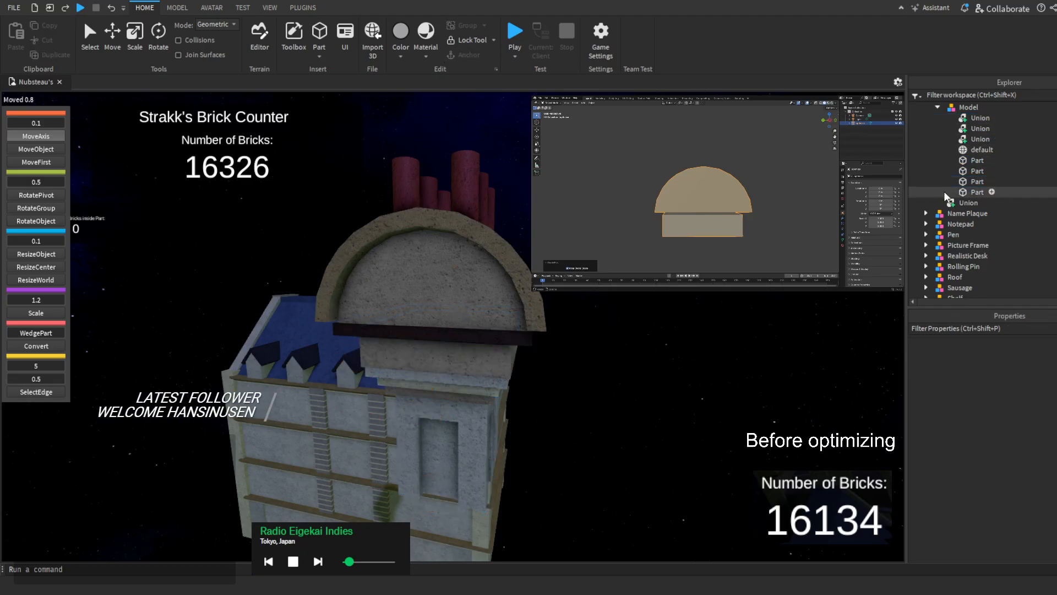
Select the chimney structure's arch rim union
{"action": "key", "text": "w"}
{"action": "right_click_drag", "start_coordinate": [526, 286], "coordinate": [526, 286]}
{"action": "key", "text": "s"}
{"action": "left_click", "coordinate": [525, 287]}
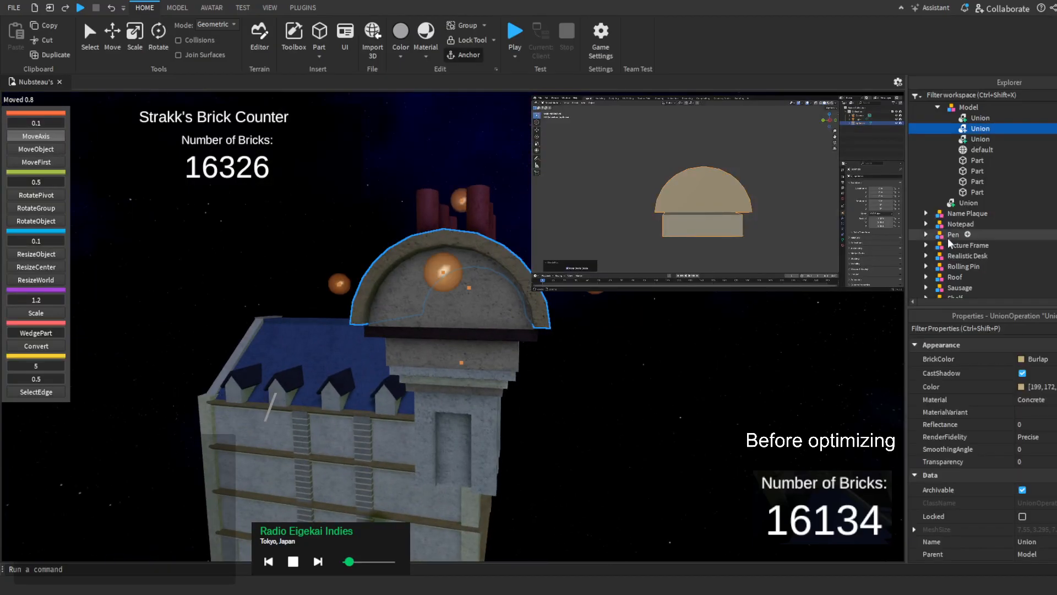
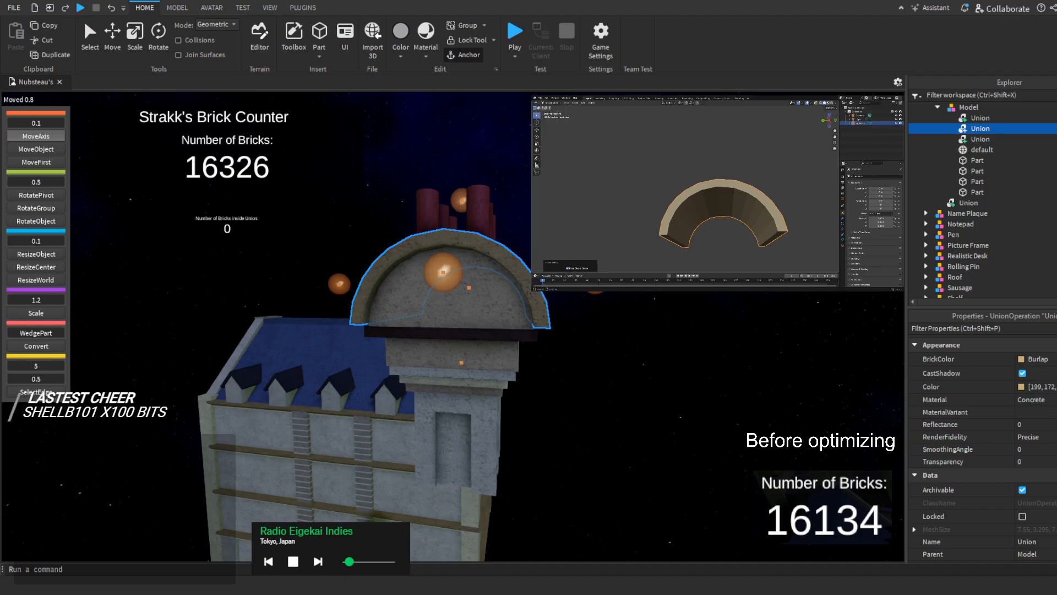
Remove the empty optimize model from Workspace and cut the optimize model containing the imported arch rim mesh
{"action": "right_click_drag", "start_coordinate": [511, 285], "coordinate": [511, 287]}
{"action": "scroll", "coordinate": [511, 286], "scroll_direction": "down", "scroll_amount": 5}
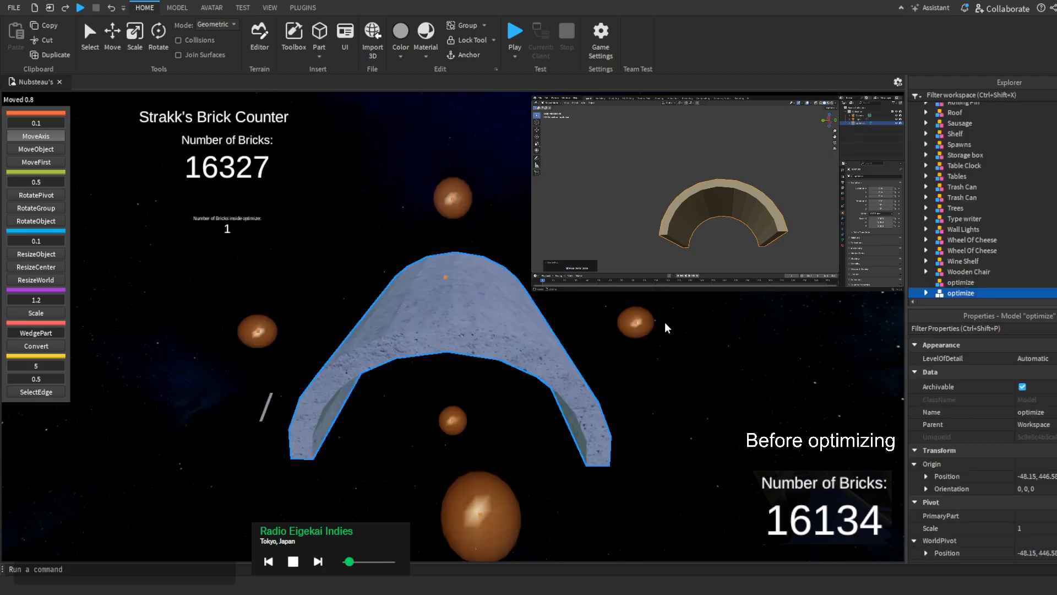
{"action": "right_click_drag", "start_coordinate": [661, 365], "coordinate": [583, 381]}
{"action": "left_click", "coordinate": [940, 284]}
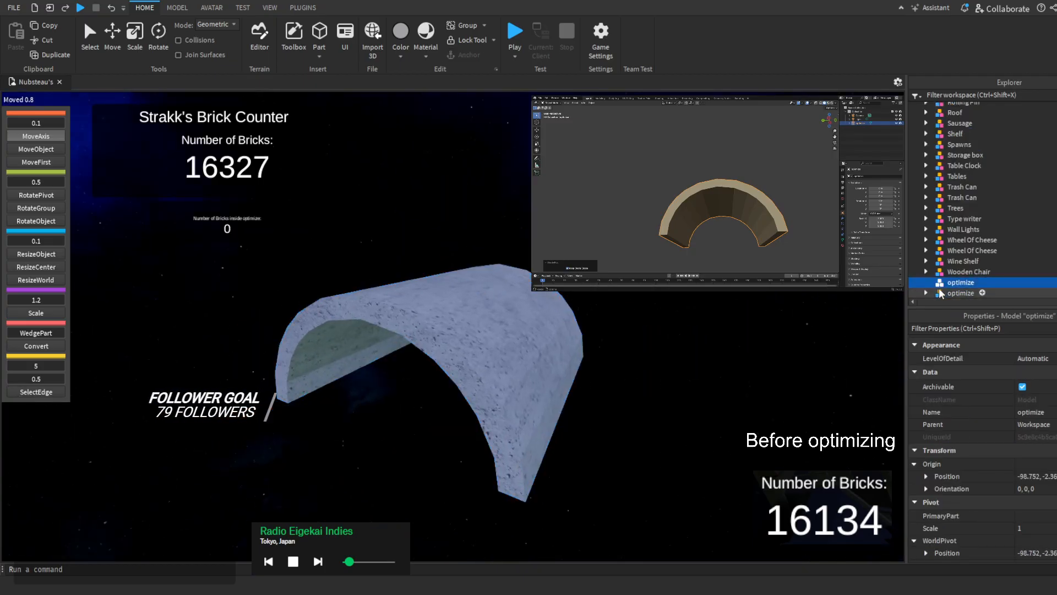
{"action": "left_click_drag", "start_coordinate": [940, 293], "coordinate": [947, 284]}
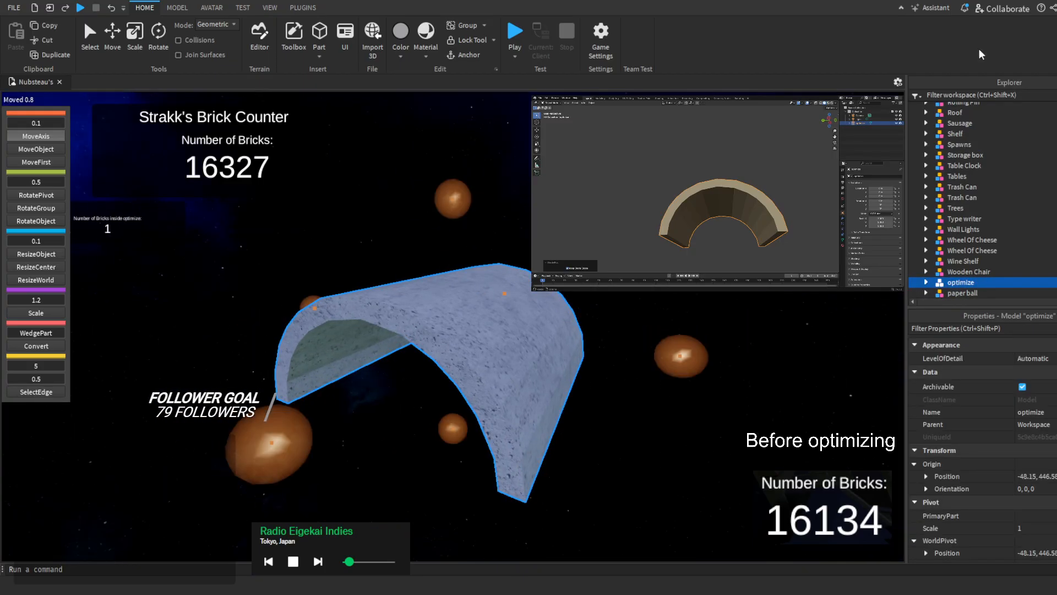
{"action": "key", "text": "ctrl+x"}
Paste the optimize model into the chimney structure's Model and ungroup it
{"action": "right_click_drag", "start_coordinate": [470, 241], "coordinate": [470, 241]}
{"action": "scroll", "coordinate": [470, 404], "scroll_direction": "up", "scroll_amount": 10}
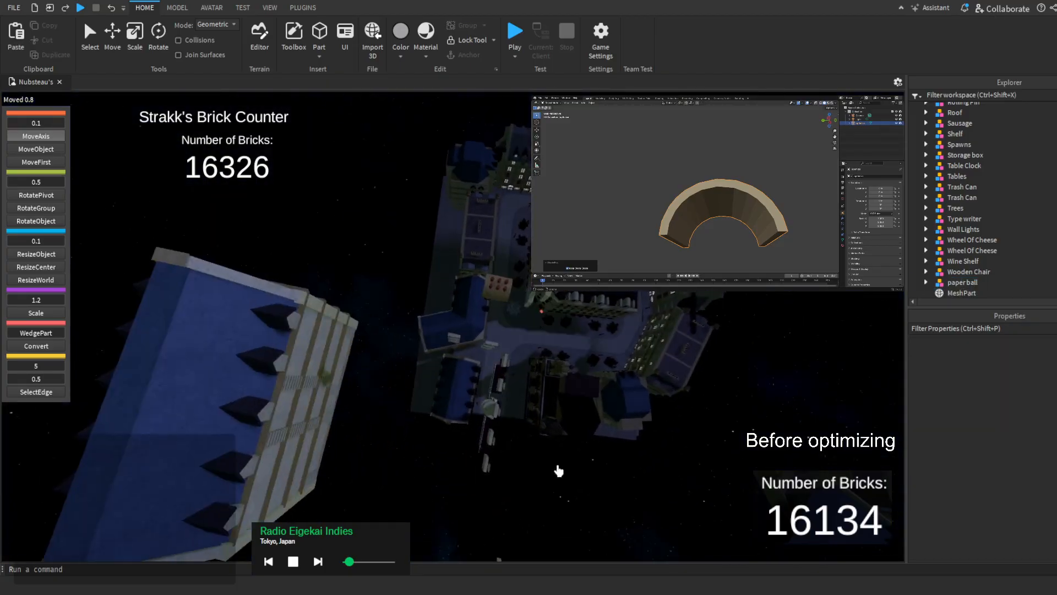
{"action": "key", "text": "w"}
{"action": "right_click_drag", "start_coordinate": [551, 451], "coordinate": [550, 451]}
{"action": "left_click", "coordinate": [480, 247]}
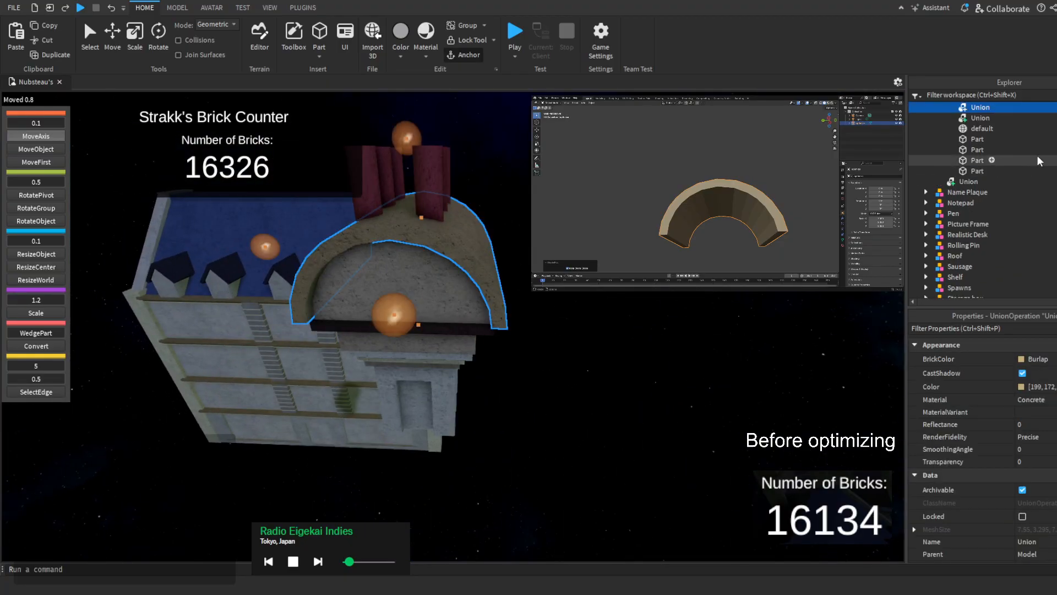
{"action": "scroll", "coordinate": [1039, 161], "scroll_direction": "up", "scroll_amount": 3}
{"action": "left_click", "coordinate": [1027, 177]}
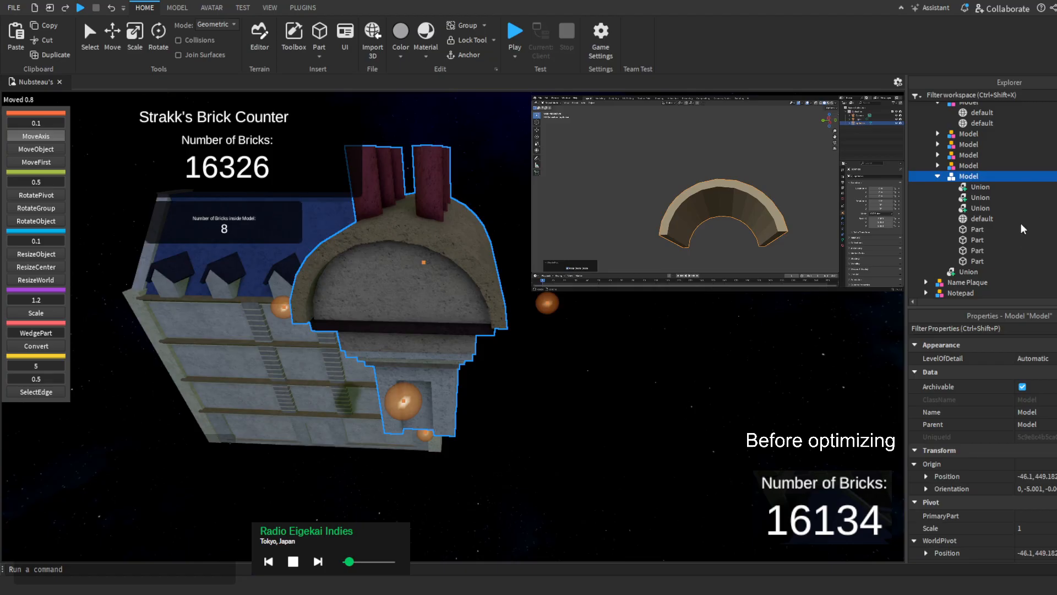
{"action": "key", "text": "ctrl+shift+v"}
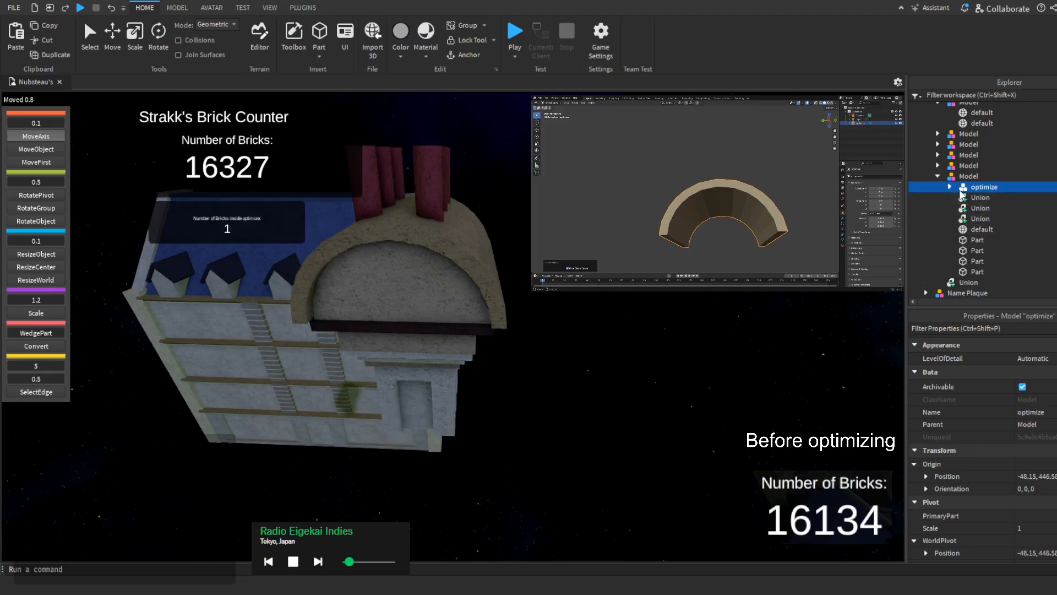
{"action": "key", "text": "ctrl+u"}
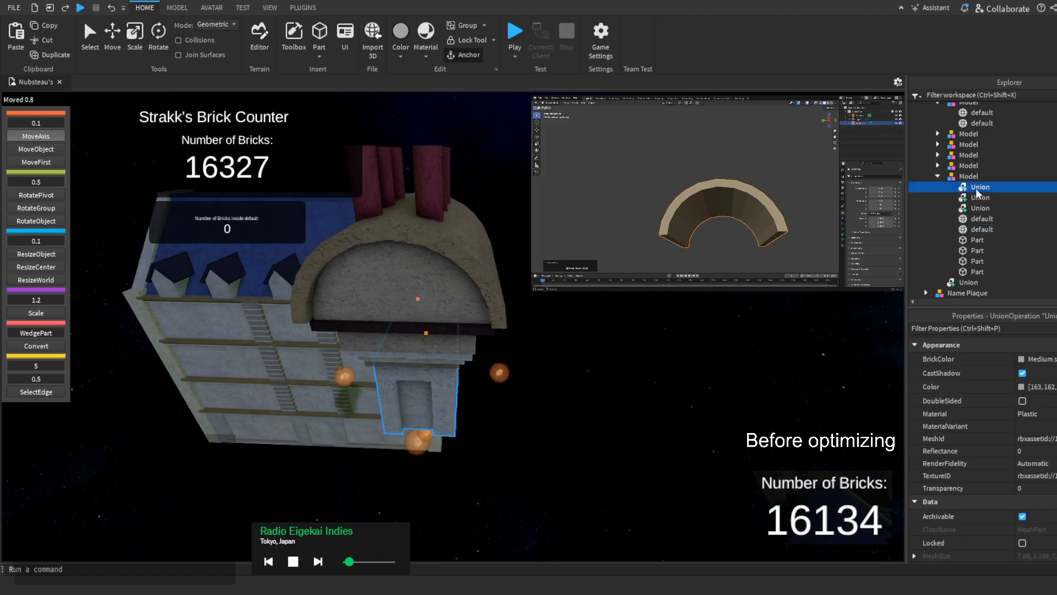
Copy the original arch rim union's CFrame position and apply it to the new default arch rim mesh
{"action": "left_click", "coordinate": [965, 200]}
{"action": "scroll", "coordinate": [997, 460], "scroll_direction": "down", "scroll_amount": 4}
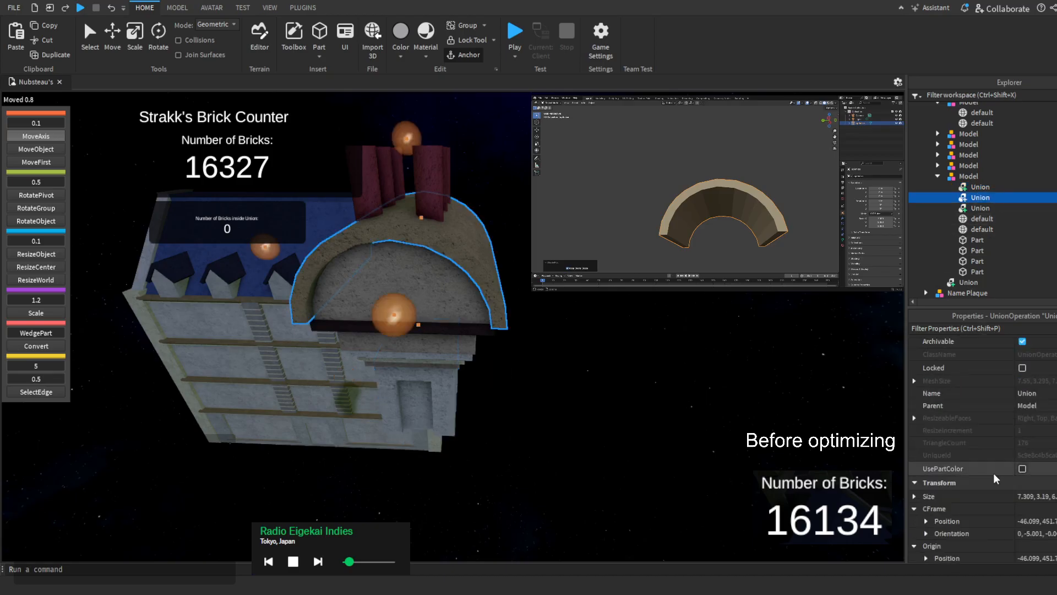
{"action": "left_click", "coordinate": [1036, 521]}
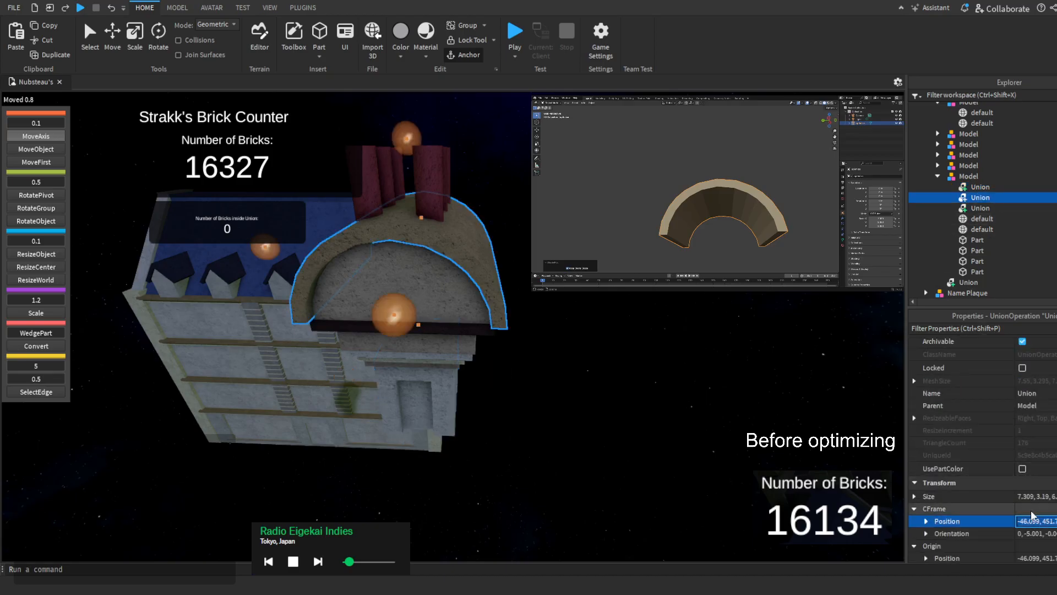
{"action": "left_click", "coordinate": [970, 229]}
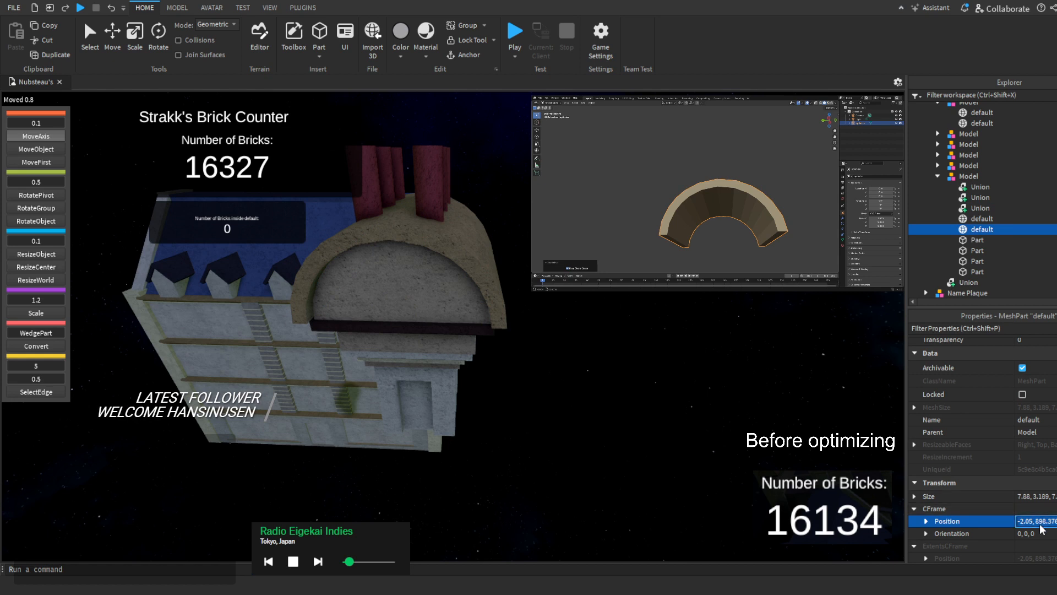
{"action": "key", "text": "Return"}
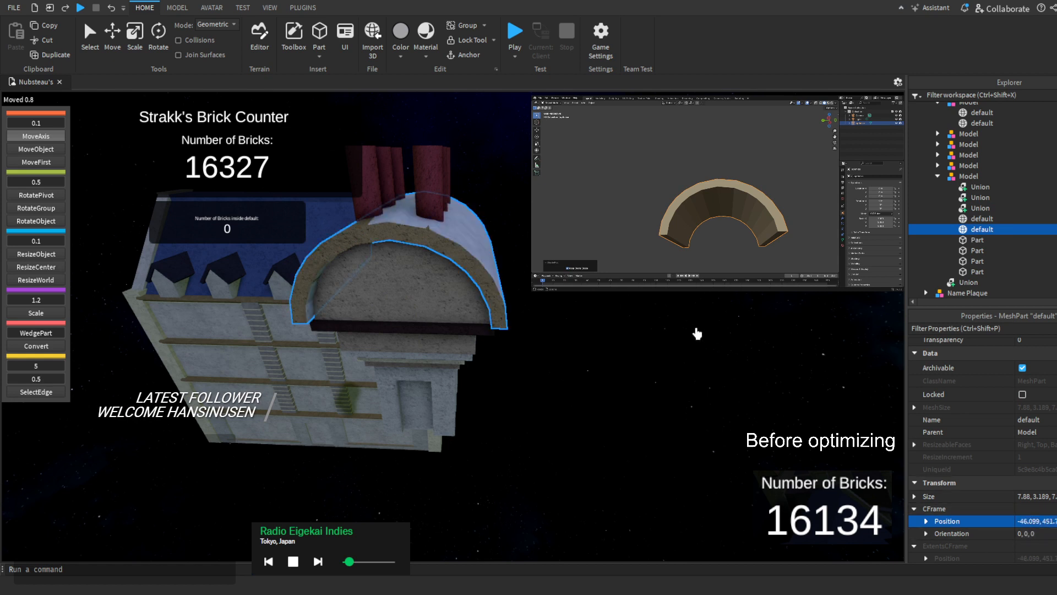
Clear the arch rim mesh's TextureID and match the original union's appearance with its Burlap color and Concrete material
{"action": "scroll", "coordinate": [1035, 467], "scroll_direction": "up", "scroll_amount": 3}
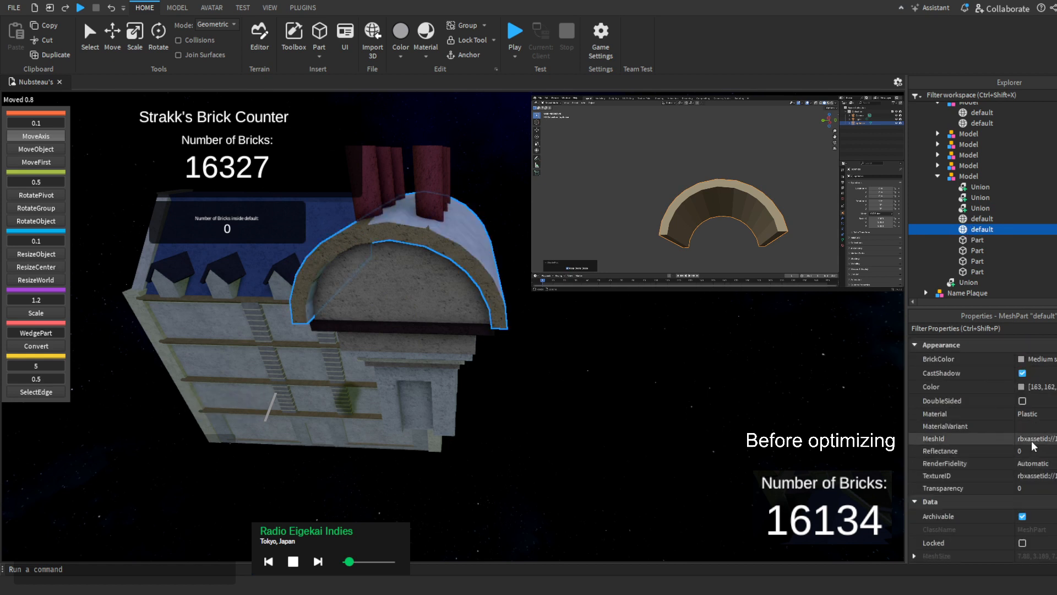
{"action": "left_click", "coordinate": [1038, 477]}
{"action": "left_click", "coordinate": [1027, 189]}
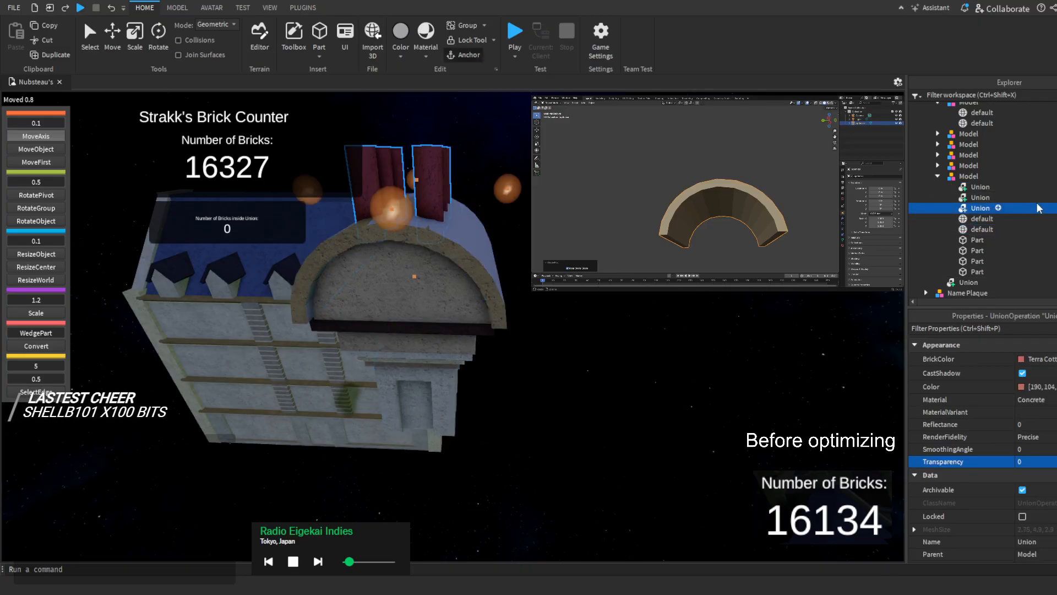
{"action": "left_click", "coordinate": [980, 197]}
{"action": "left_click", "coordinate": [1043, 386]}
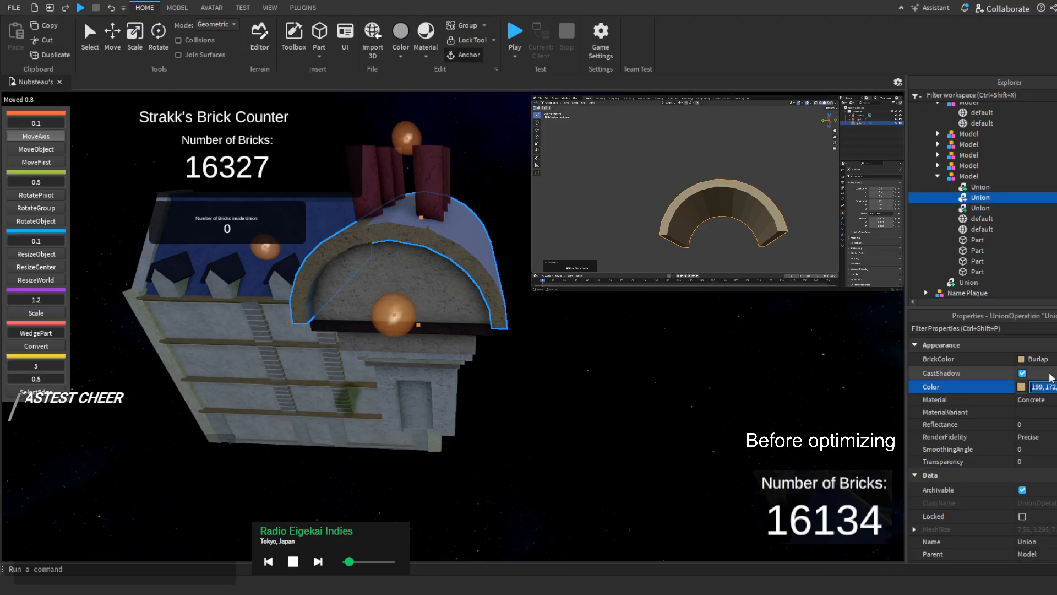
{"action": "left_click", "coordinate": [982, 229]}
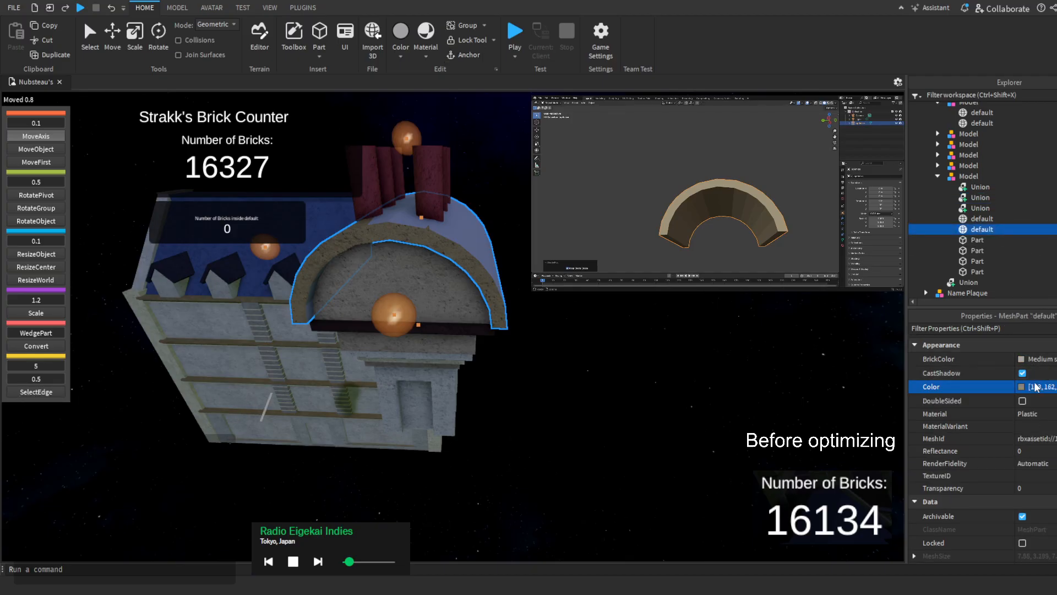
{"action": "key", "text": "ctrl+v"}
{"action": "left_click", "coordinate": [1032, 413]}
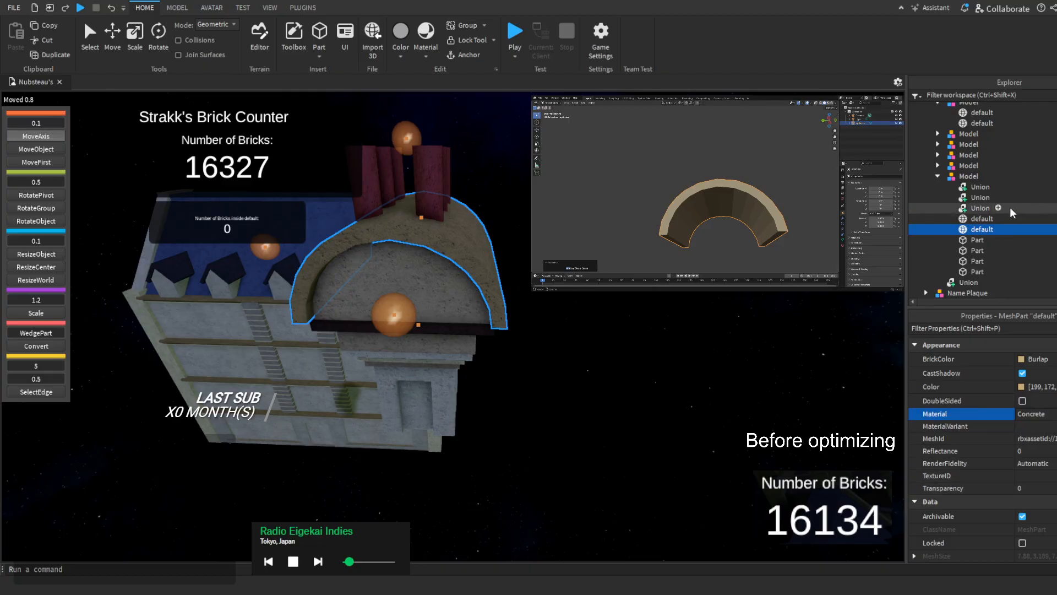
Delete the chimney structure's original arch rim union
{"action": "left_click", "coordinate": [1034, 189]}
{"action": "left_click", "coordinate": [1037, 198]}
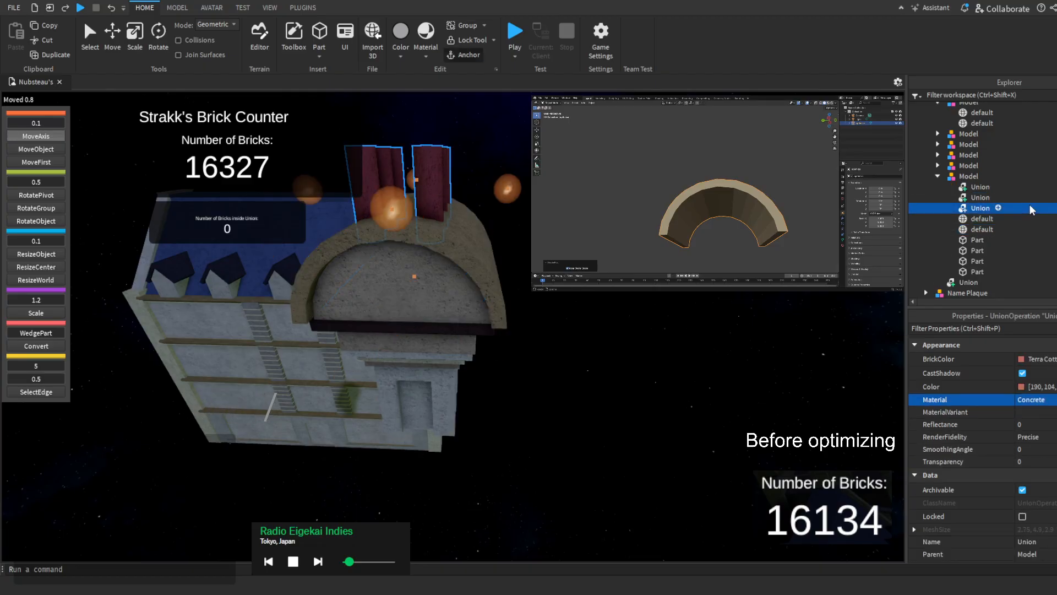
{"action": "key", "text": "Delete"}
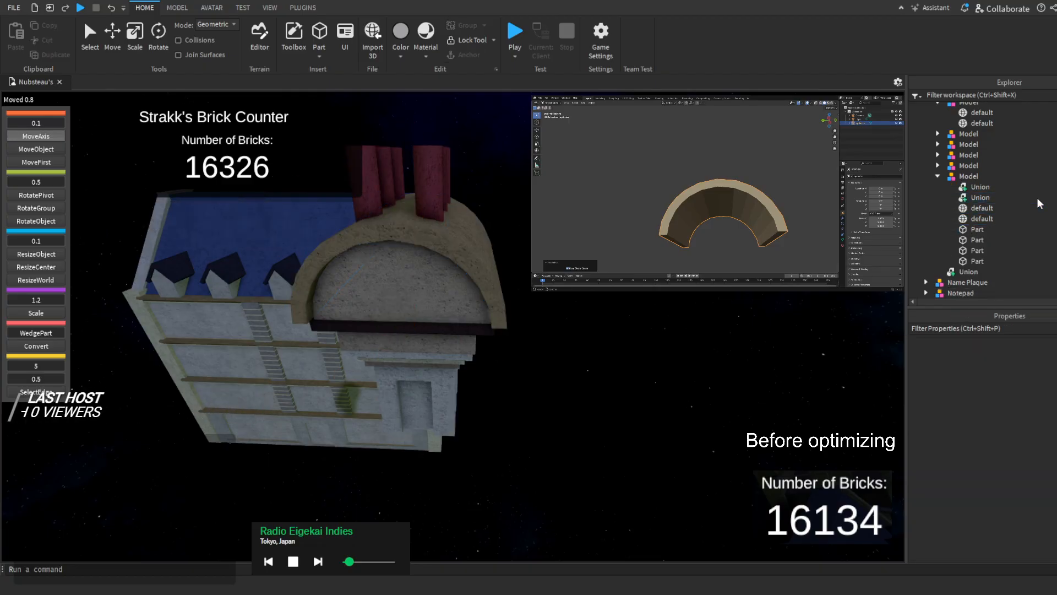
Select the union of six red chimney pots on top of the arch and inspect its shape and Material property
{"action": "key", "text": "s"}
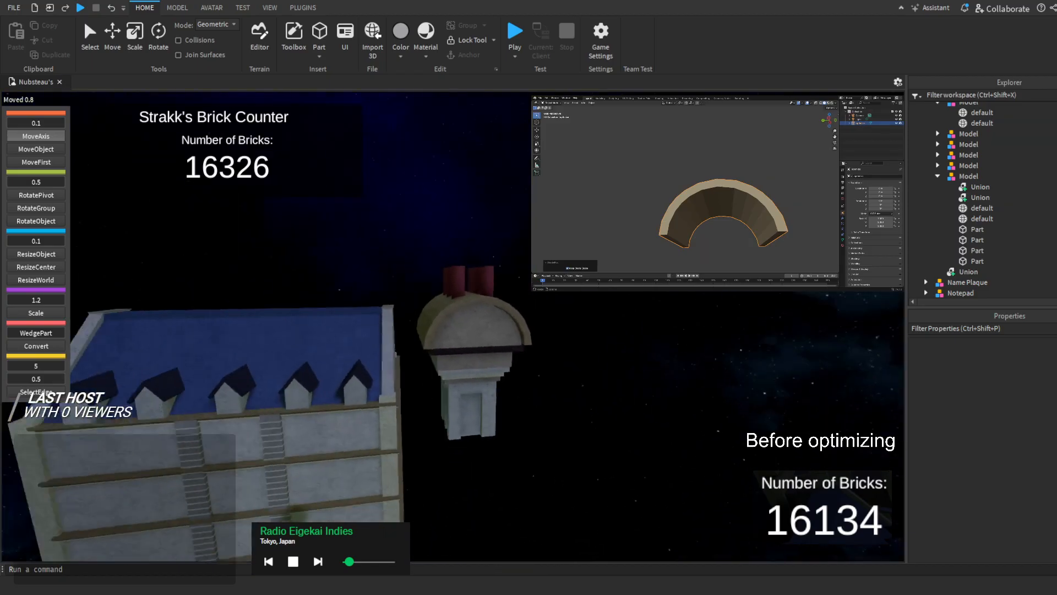
{"action": "key", "text": "w"}
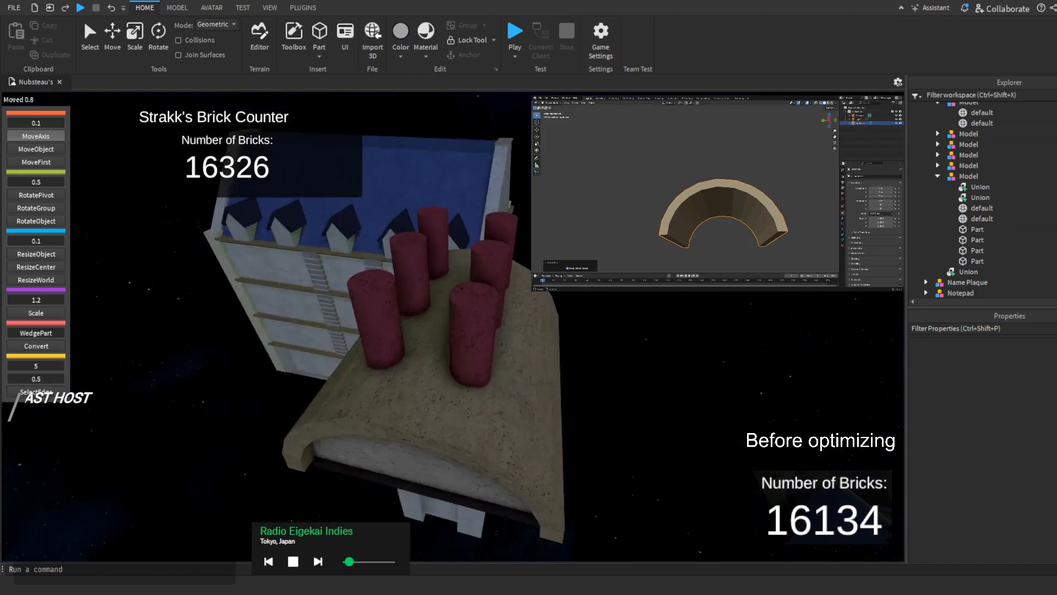
{"action": "left_click", "coordinate": [488, 311]}
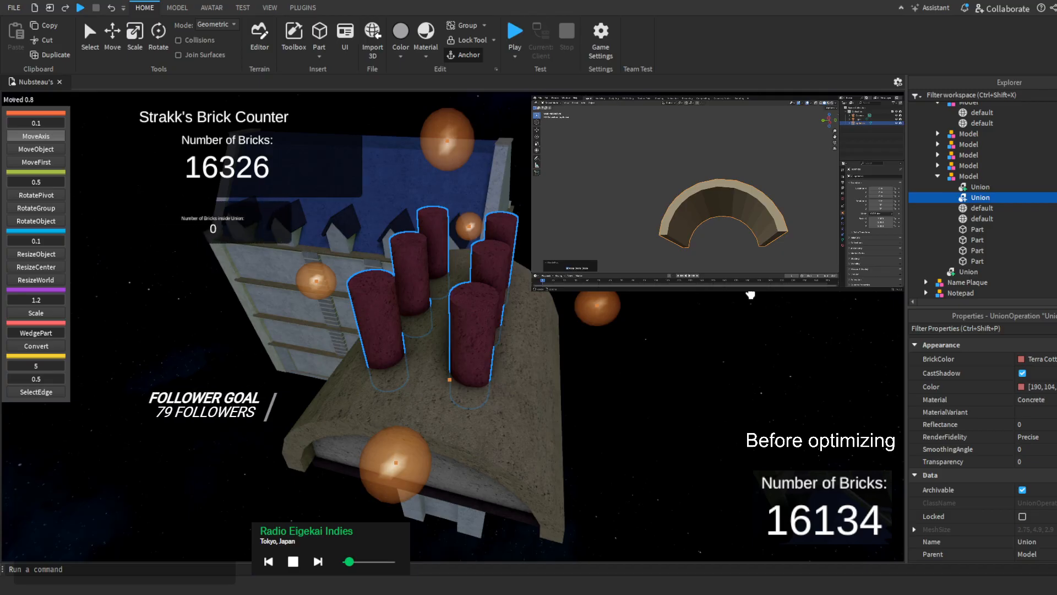
{"action": "key", "text": "a"}
{"action": "right_click_drag", "start_coordinate": [750, 295], "coordinate": [752, 295]}
{"action": "key", "text": "d"}
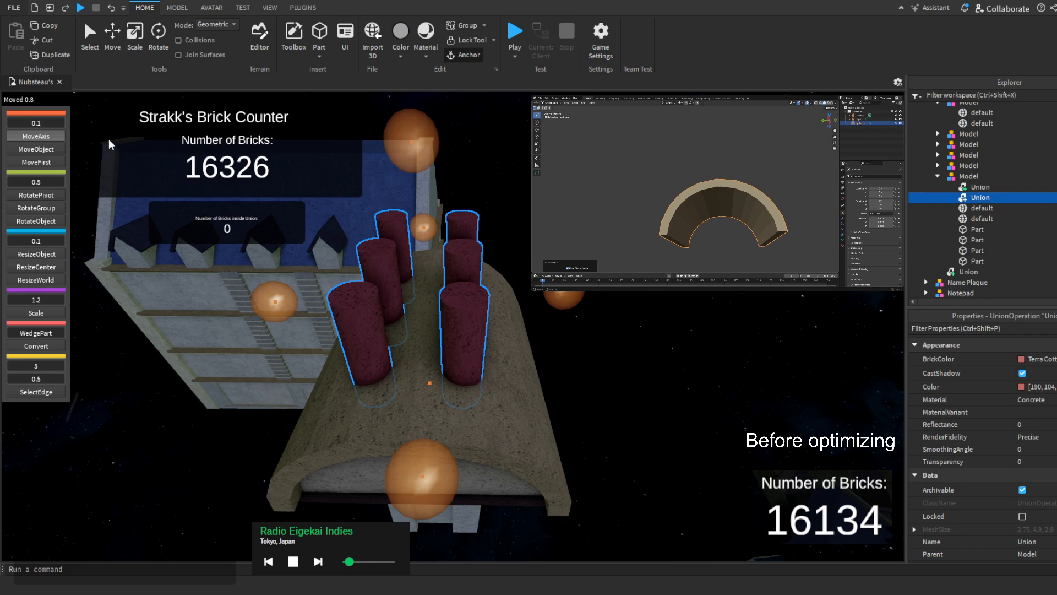
{"action": "key", "text": "d"}
{"action": "right_click_drag", "start_coordinate": [540, 295], "coordinate": [540, 294]}
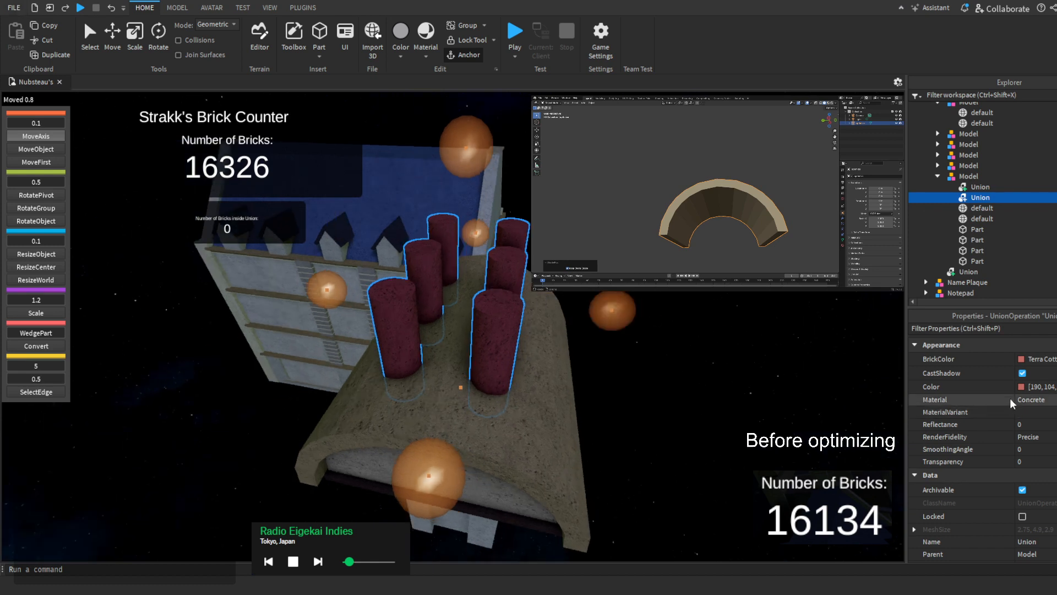
{"action": "left_click", "coordinate": [1029, 402]}
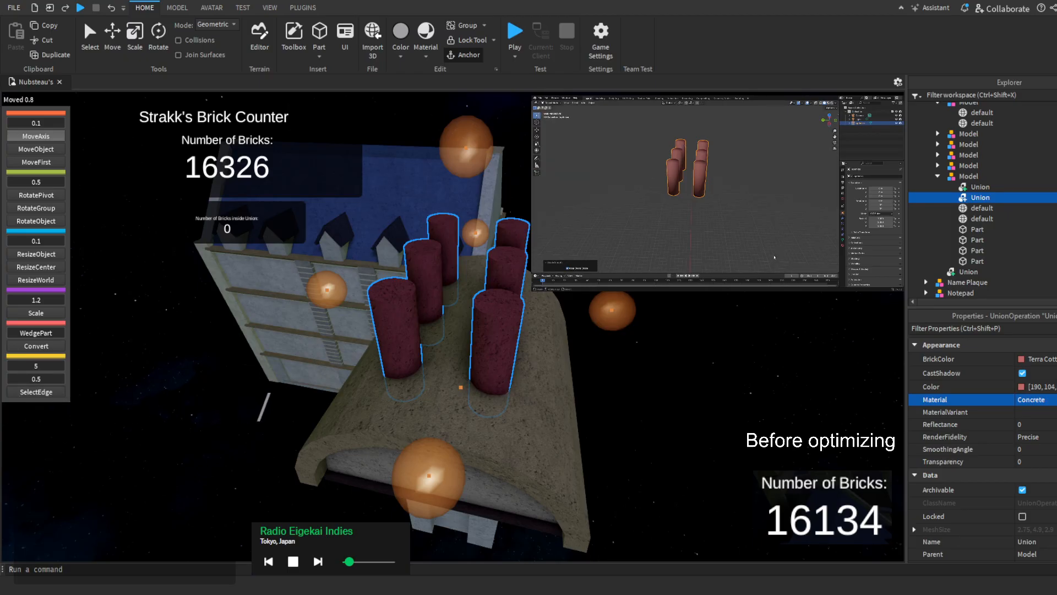
Copy the imported optimize model holding the six chimney pots and delete it from the workspace
{"action": "right_click_drag", "start_coordinate": [650, 413], "coordinate": [643, 399]}
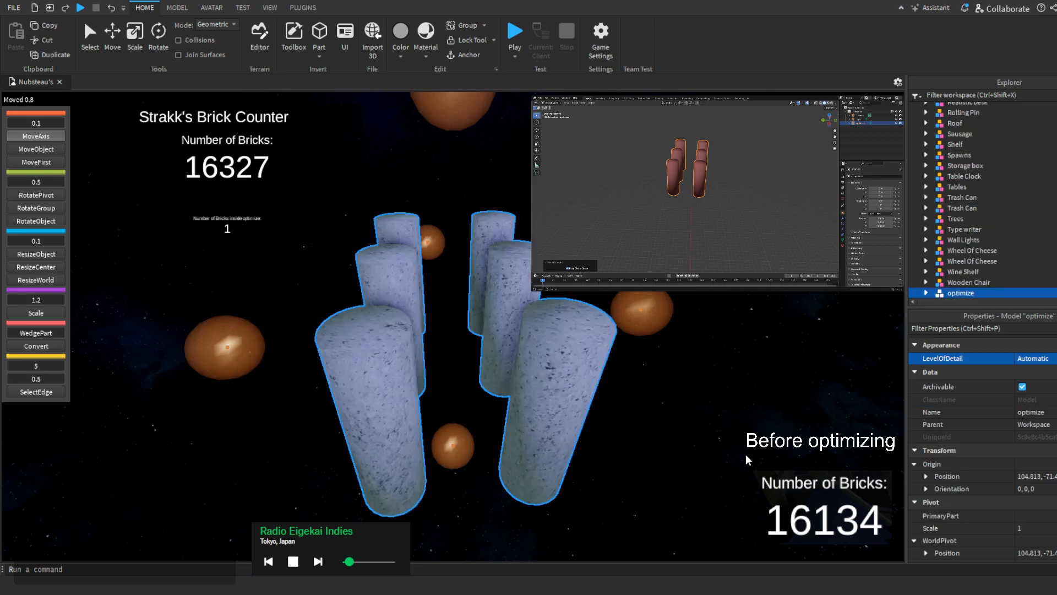
{"action": "right_click_drag", "start_coordinate": [639, 403], "coordinate": [639, 403]}
{"action": "scroll", "coordinate": [861, 357], "scroll_direction": "down", "scroll_amount": 3}
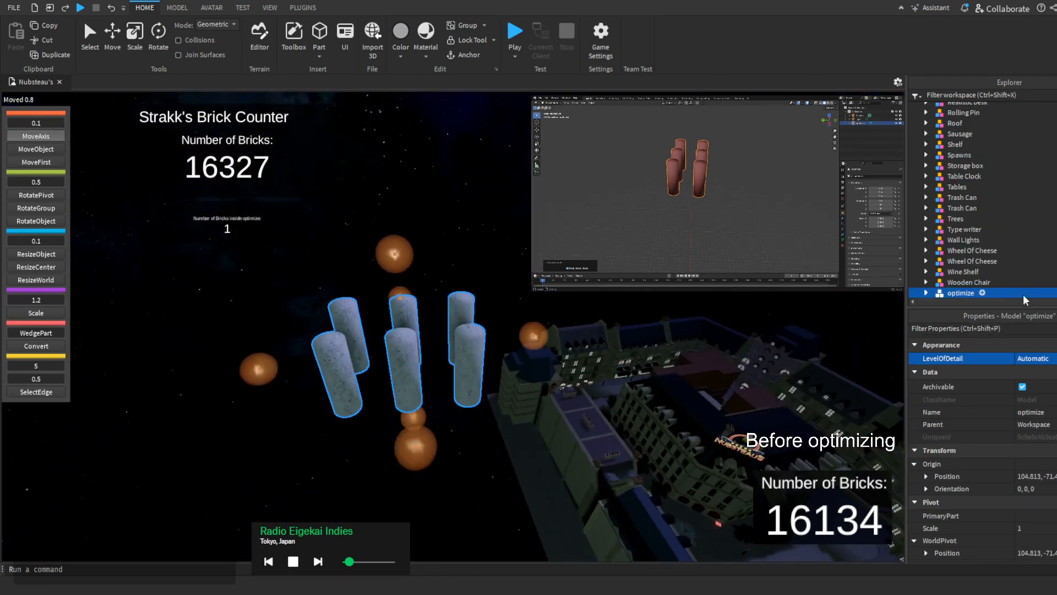
{"action": "key", "text": "ctrl+c"}
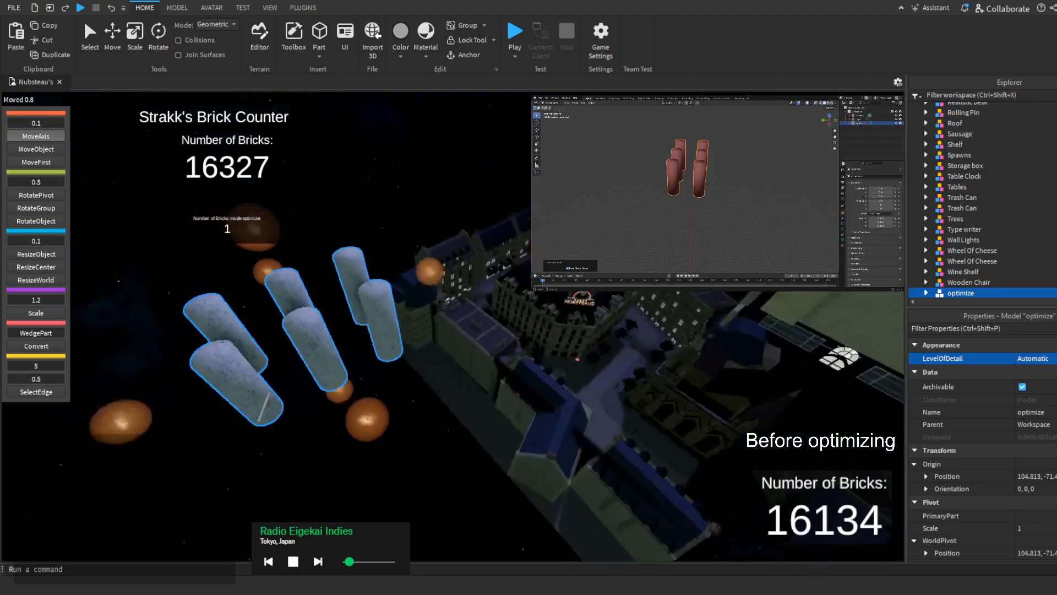
{"action": "key", "text": "Delete"}
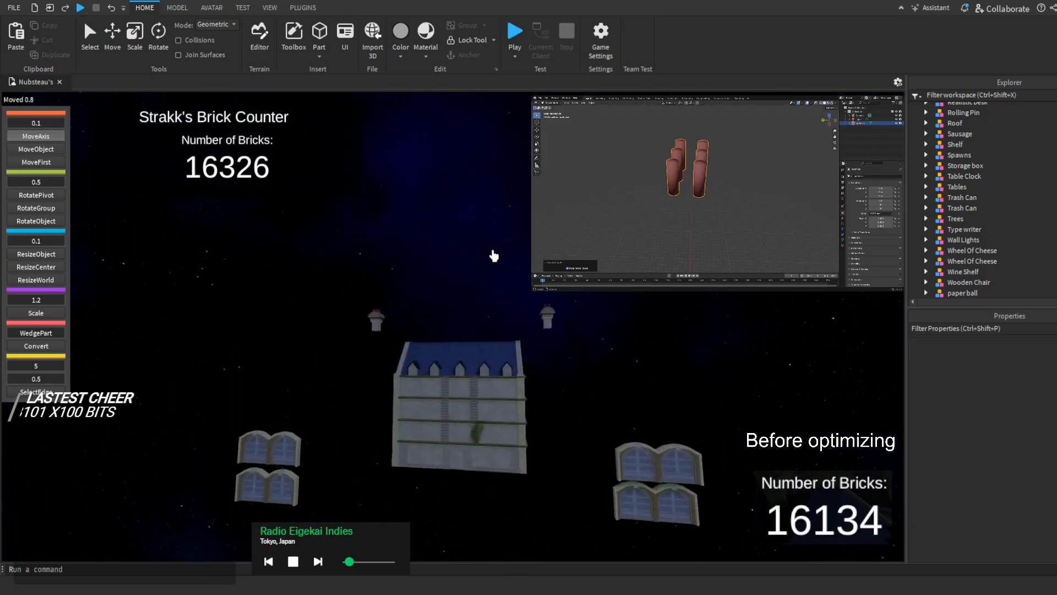
Paste the optimize model into the chimney structure's Model and ungroup it to leave the default chimney pot mesh
{"action": "left_click", "coordinate": [492, 287]}
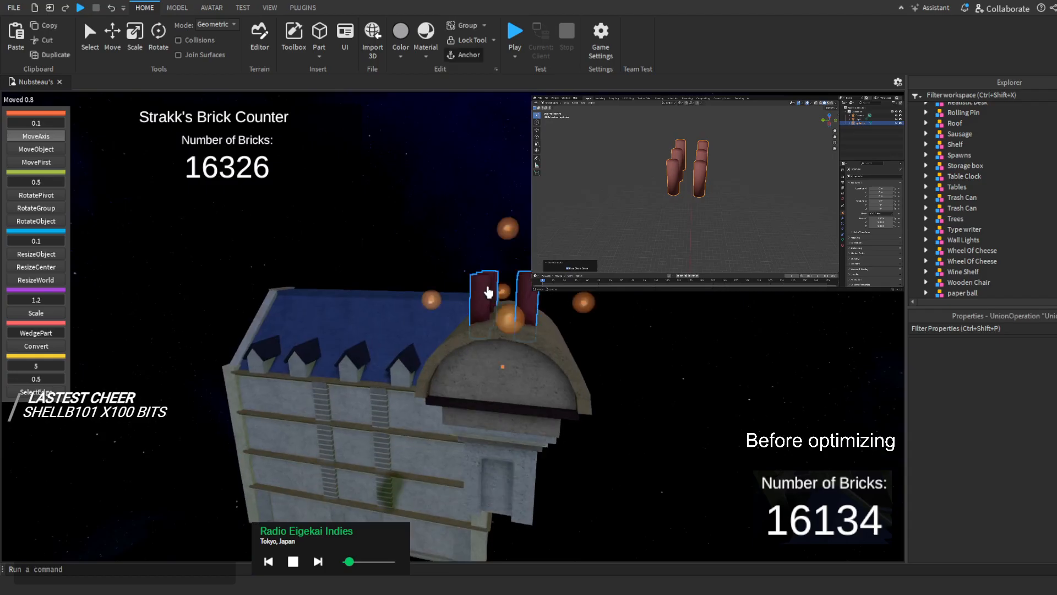
{"action": "left_click", "coordinate": [969, 116]}
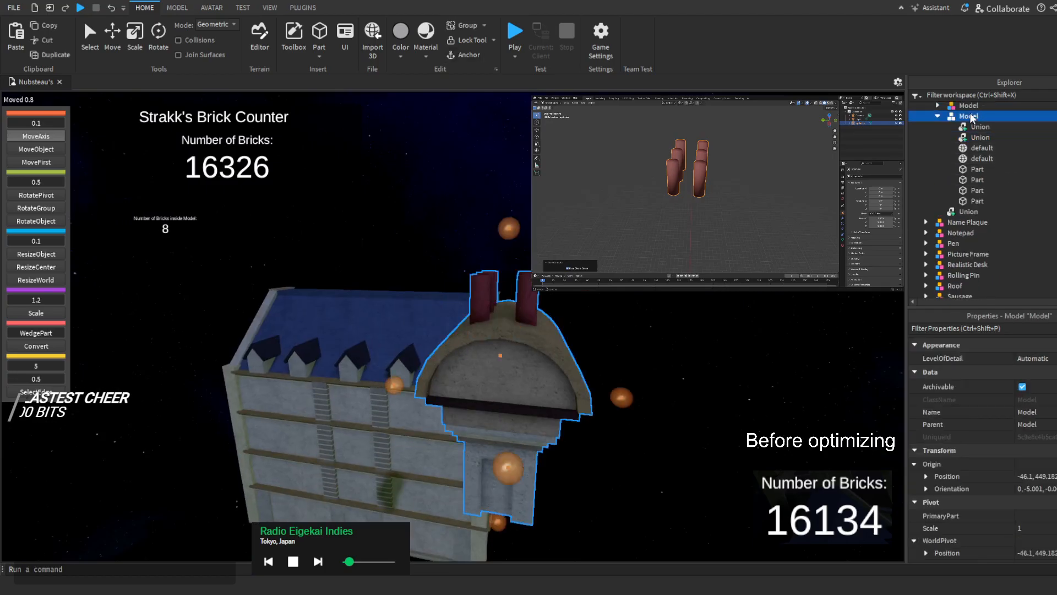
{"action": "key", "text": "ctrl+shift+v"}
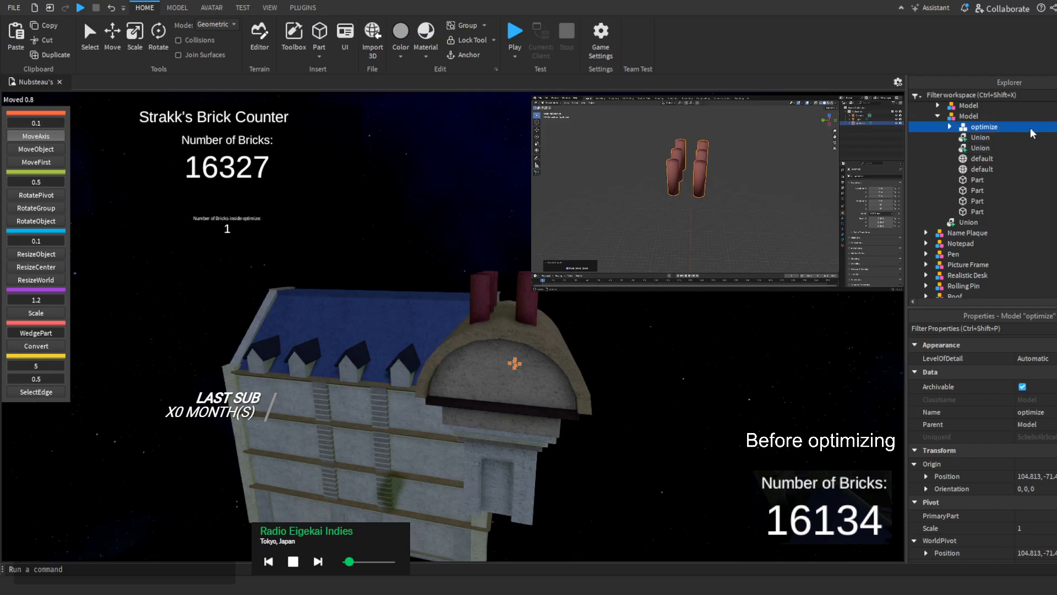
{"action": "key", "text": "ctrl+u"}
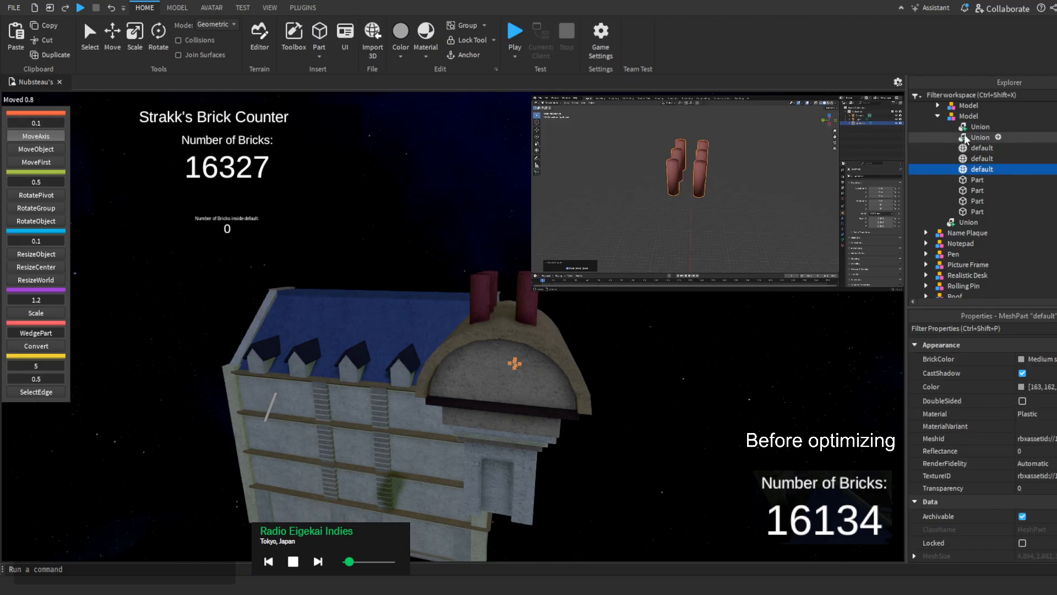
Copy the original chimney pots union's CFrame position and apply it to the new default chimney pot mesh
{"action": "left_click", "coordinate": [965, 138]}
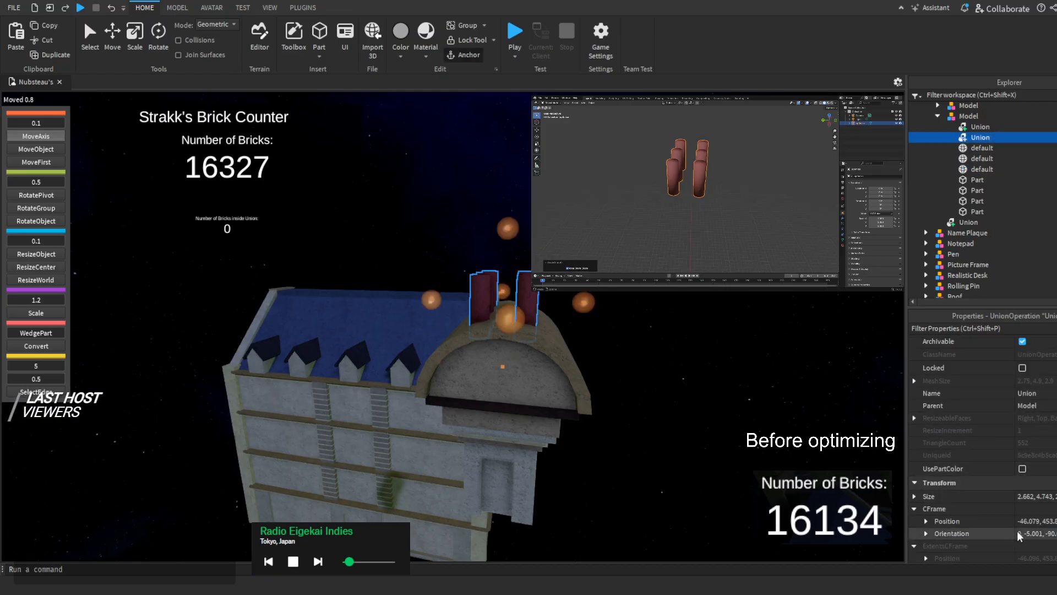
{"action": "left_click", "coordinate": [1027, 521]}
{"action": "key", "text": "ctrl+c"}
{"action": "left_click", "coordinate": [970, 171]}
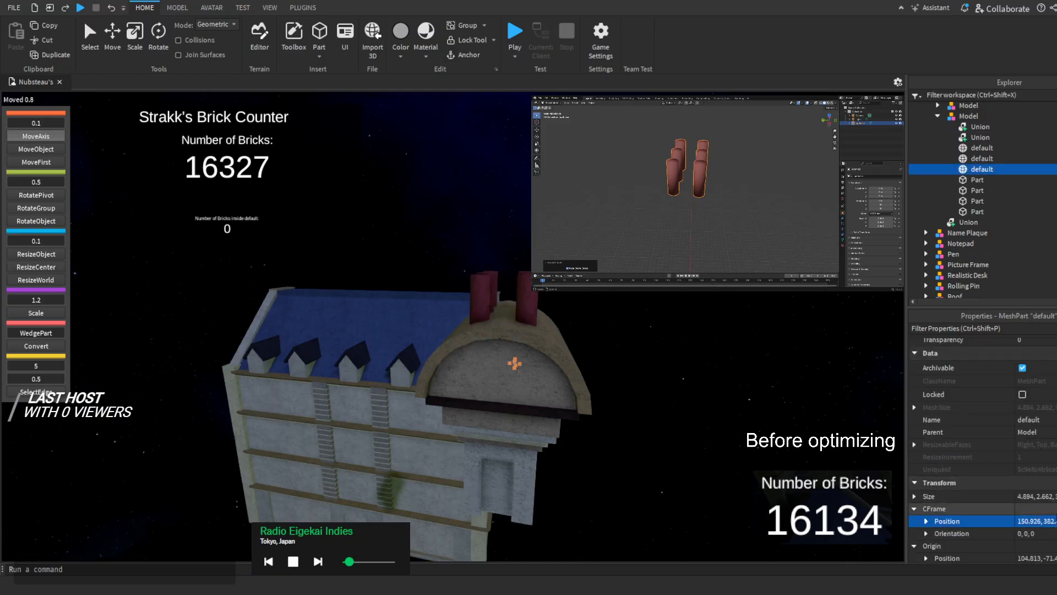
{"action": "right_click_drag", "start_coordinate": [472, 418], "coordinate": [472, 418]}
{"action": "key", "text": "d"}
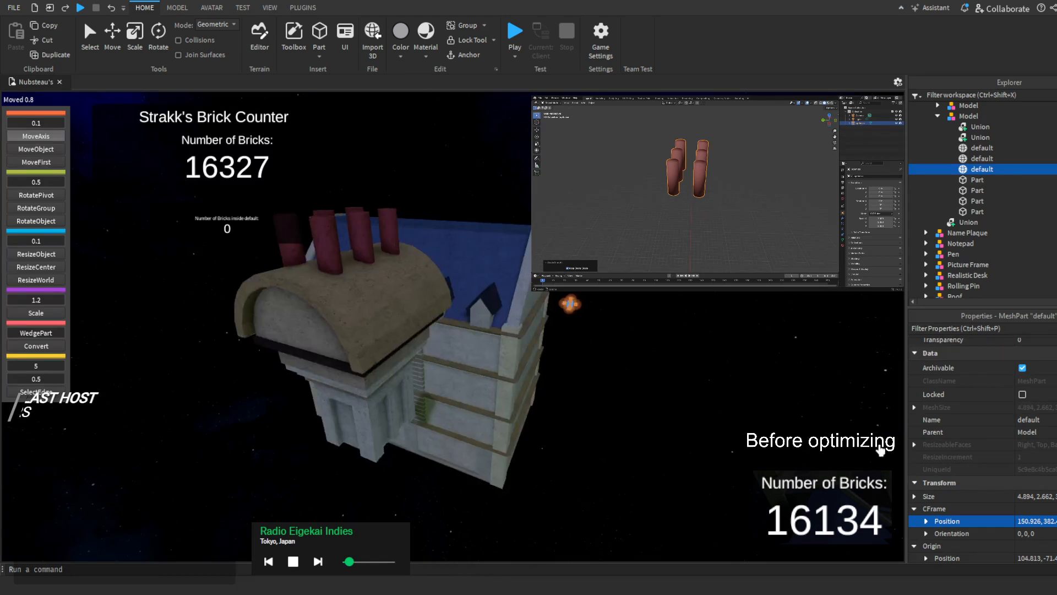
{"action": "key", "text": "Return"}
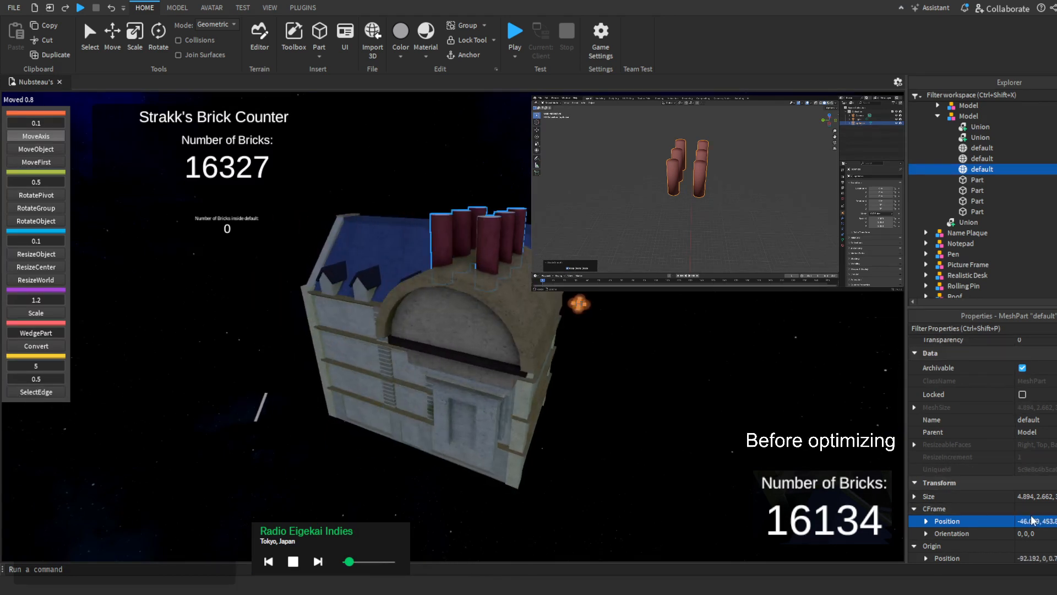
Clear the new chimney pot mesh's TextureID
{"action": "scroll", "coordinate": [985, 440], "scroll_direction": "up", "scroll_amount": 3}
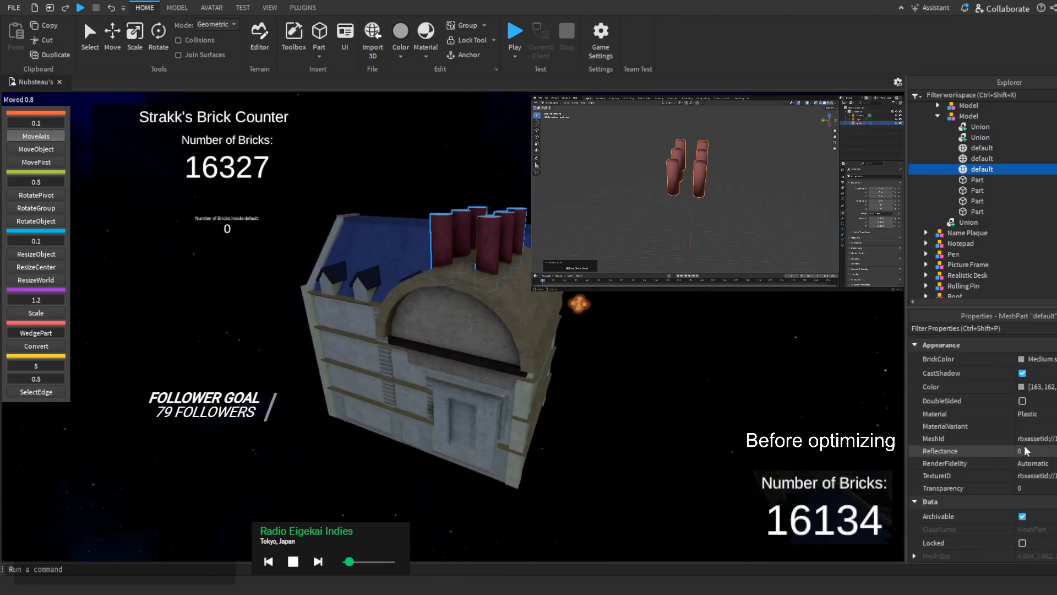
{"action": "left_click", "coordinate": [1032, 477]}
{"action": "key", "text": "BackSpace"}
{"action": "key", "text": "Return"}
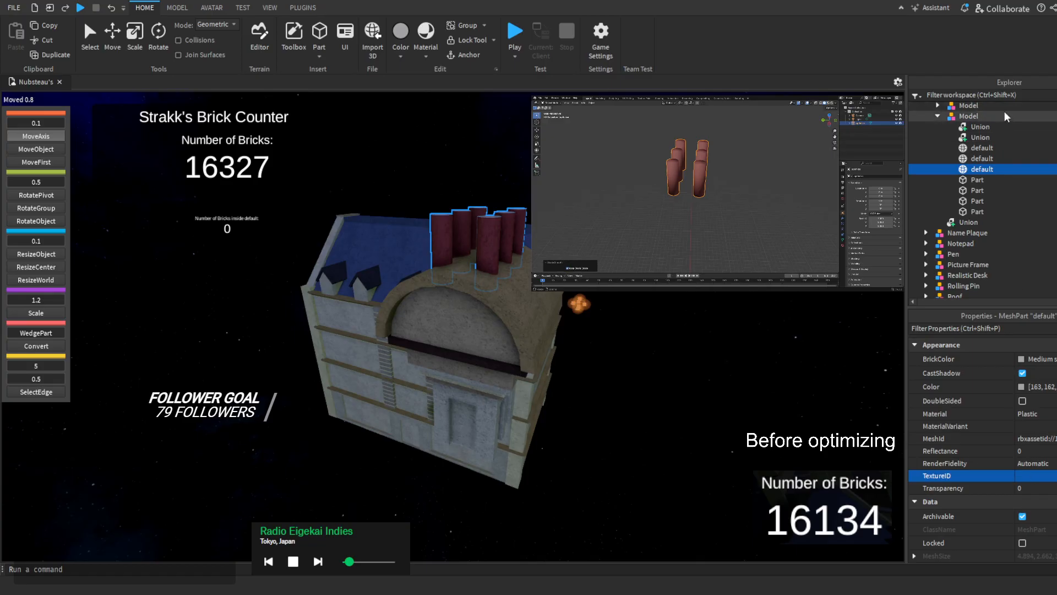
Match the chimney pot mesh to the original union's Terra Cotta color and Concrete material, and delete that union
{"action": "left_click", "coordinate": [980, 127]}
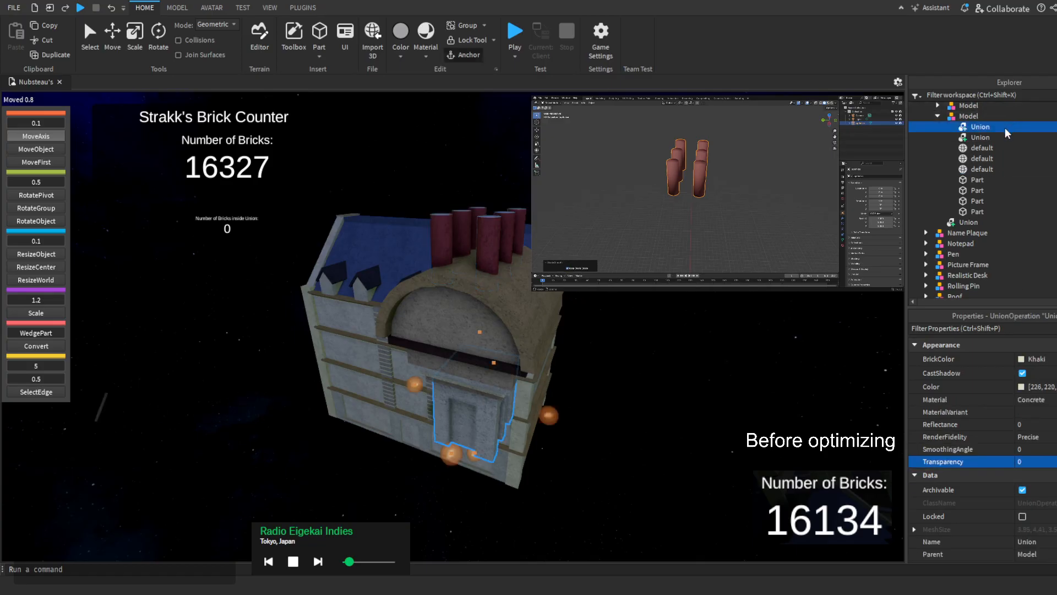
{"action": "left_click", "coordinate": [1002, 138]}
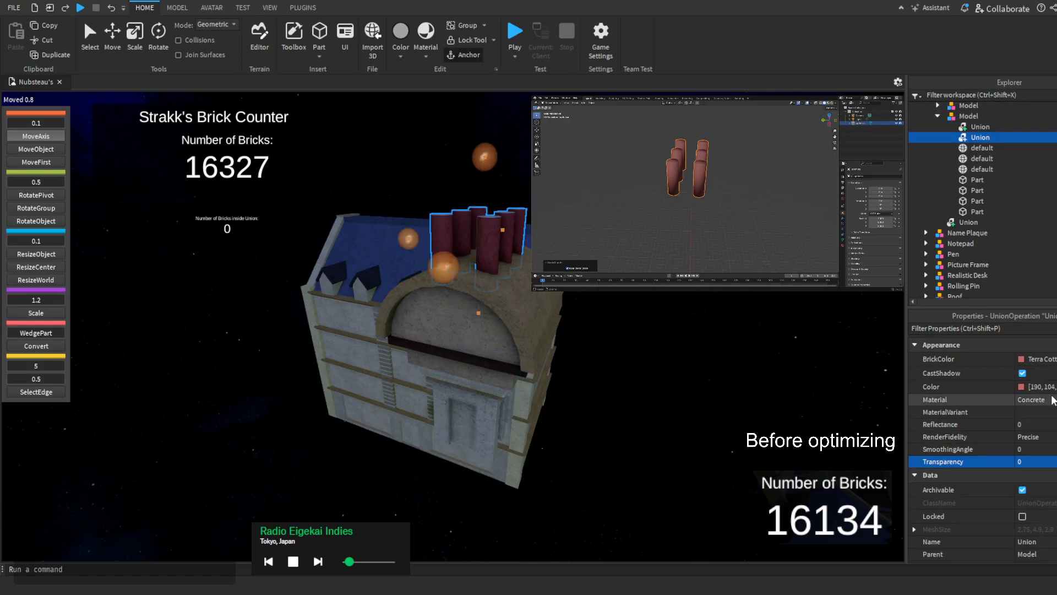
{"action": "left_click", "coordinate": [1044, 387]}
{"action": "key", "text": "Down"}
{"action": "key", "text": "Down"}
{"action": "key", "text": "Down"}
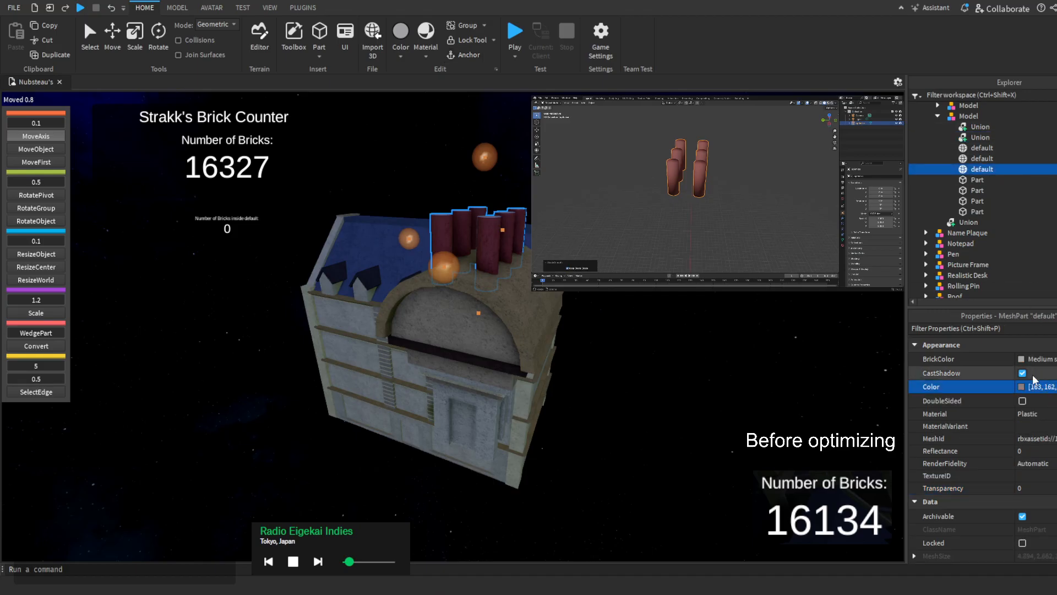
{"action": "left_click", "coordinate": [1039, 414]}
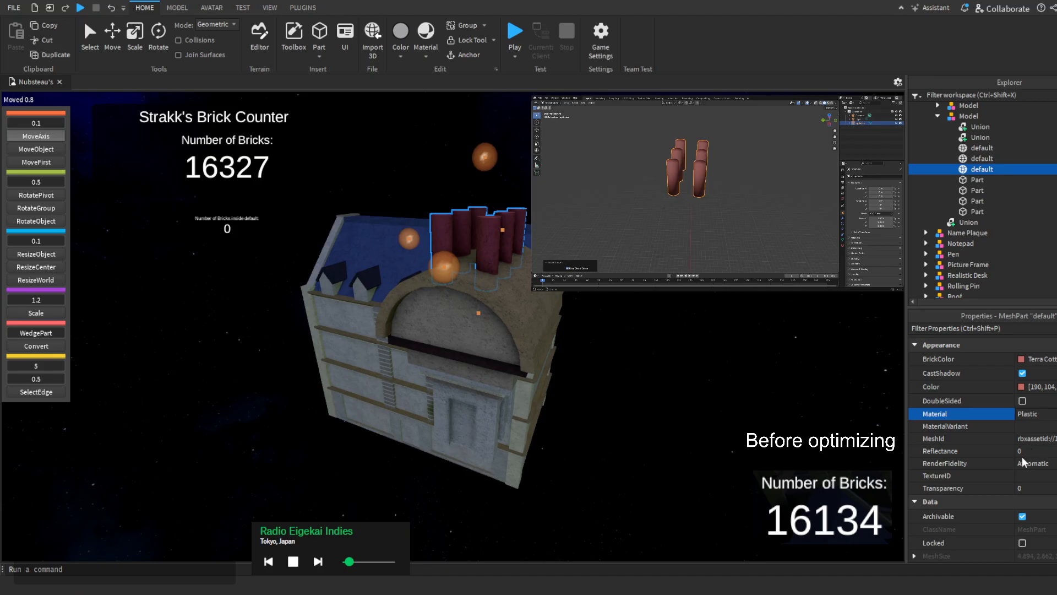
{"action": "left_click", "coordinate": [1016, 137]}
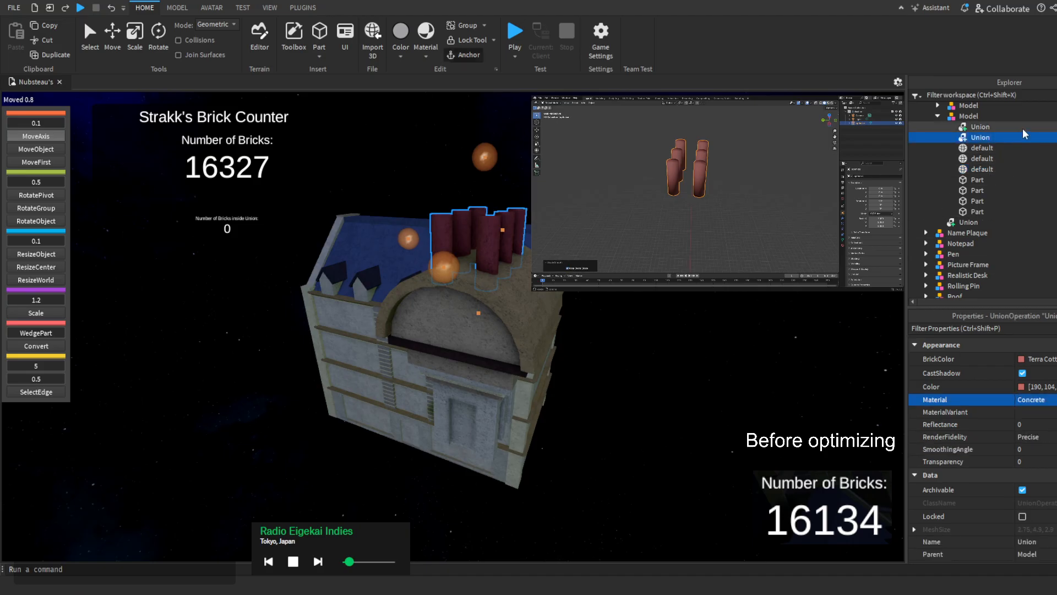
{"action": "key", "text": "Delete"}
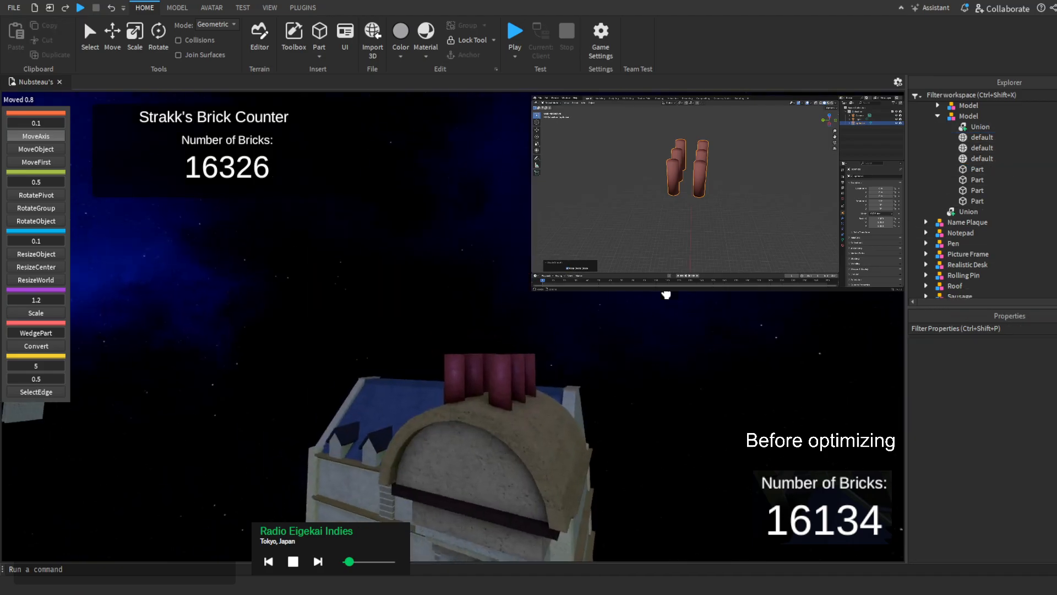
Union the chimney structure's recessed lower pillar with the khaki ledge part just below the large upper block
{"action": "key", "text": "w"}
{"action": "right_click_drag", "start_coordinate": [666, 295], "coordinate": [666, 295]}
{"action": "key", "text": "s"}
{"action": "key", "text": "s"}
{"action": "key", "text": "w"}
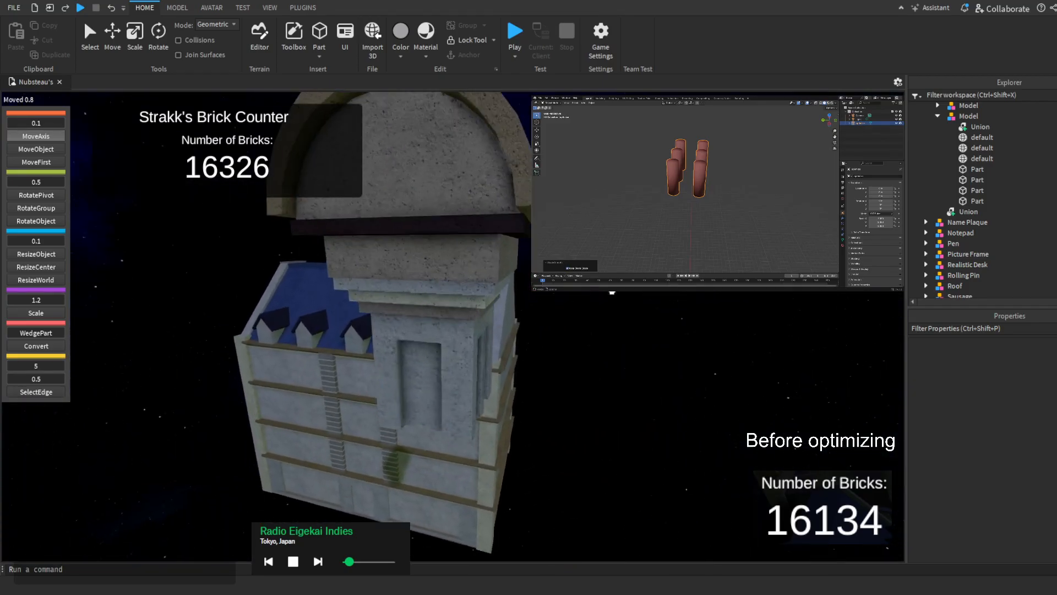
{"action": "left_click", "coordinate": [468, 279]}
{"action": "left_click", "coordinate": [454, 380]}
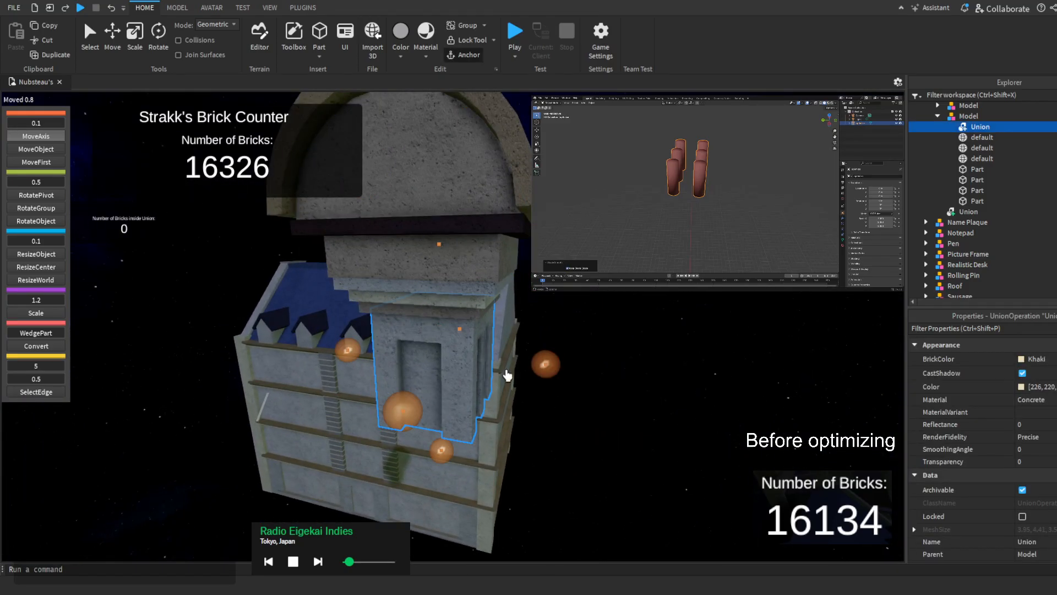
{"action": "scroll", "coordinate": [463, 342], "scroll_direction": "up", "scroll_amount": 3}
{"action": "scroll", "coordinate": [512, 324], "scroll_direction": "up", "scroll_amount": 1}
{"action": "left_click", "coordinate": [508, 285], "text": "ctrl"}
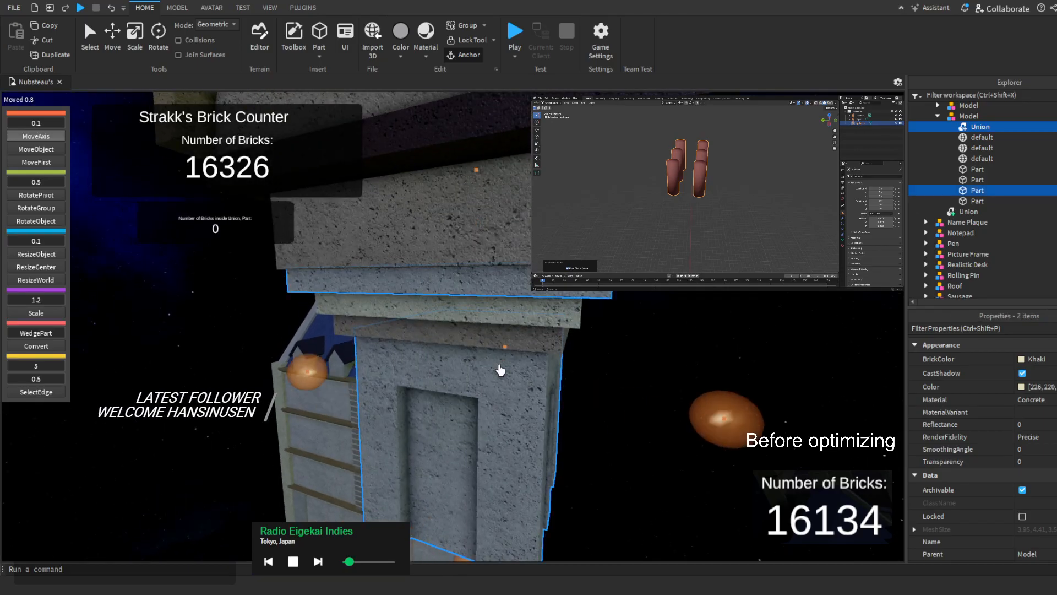
{"action": "right_click_drag", "start_coordinate": [500, 367], "coordinate": [500, 368]}
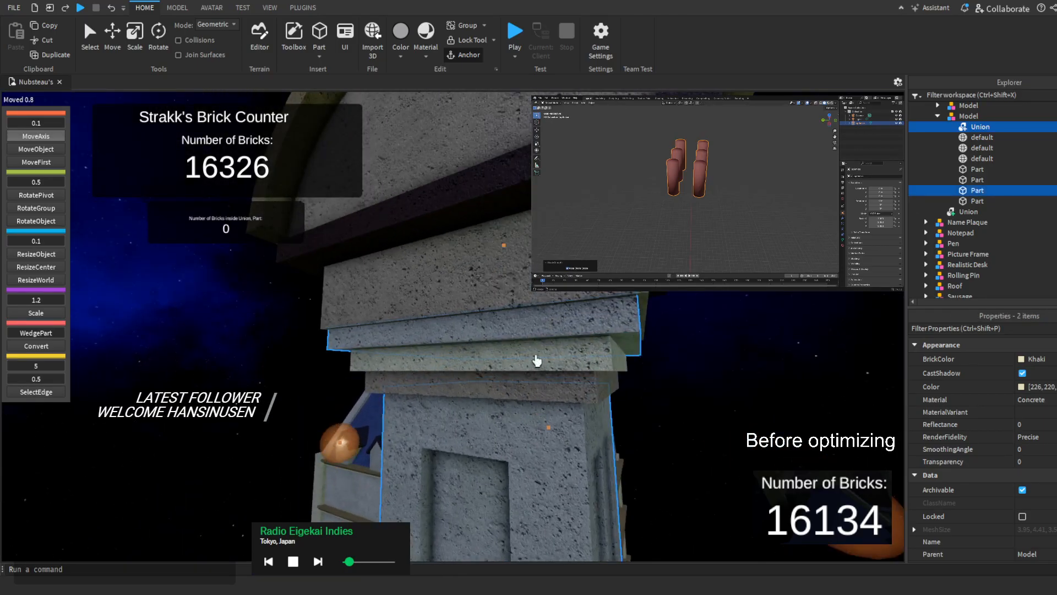
{"action": "key", "text": "f"}
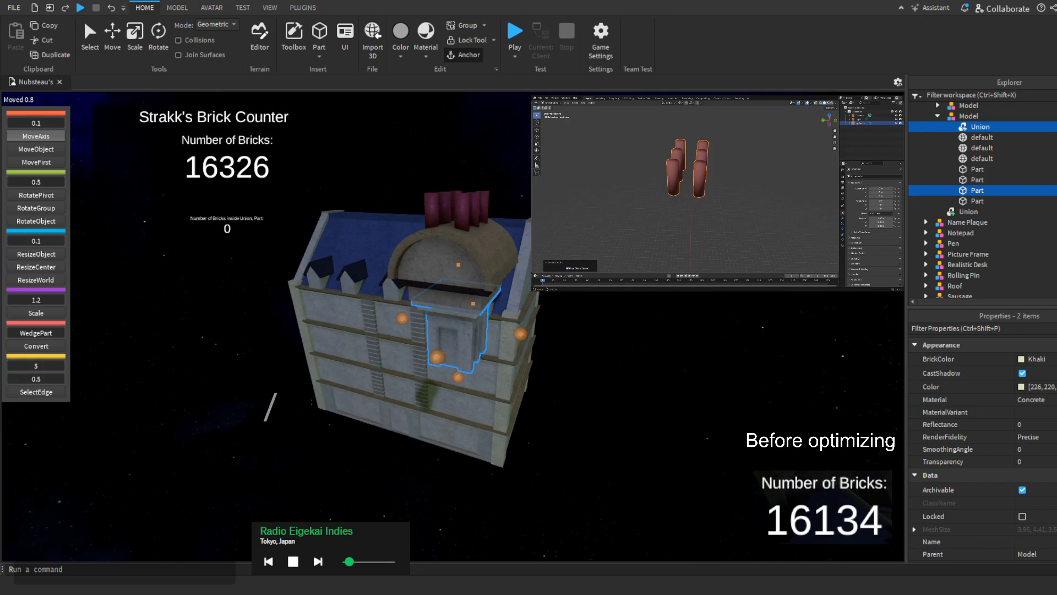
{"action": "key", "text": "a"}
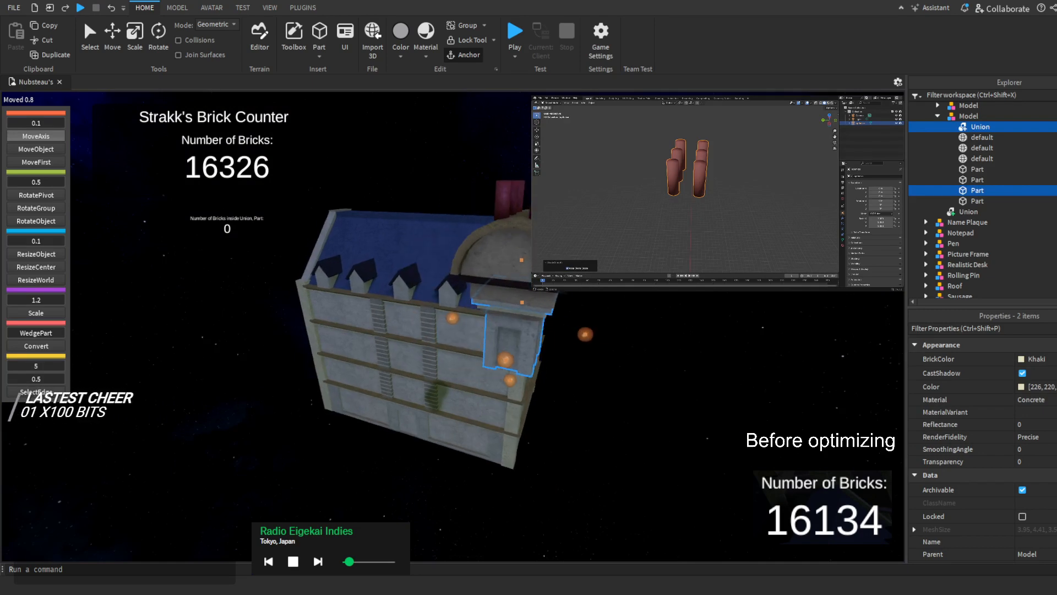
{"action": "key", "text": "w"}
{"action": "key", "text": "s"}
{"action": "left_click", "coordinate": [177, 8]}
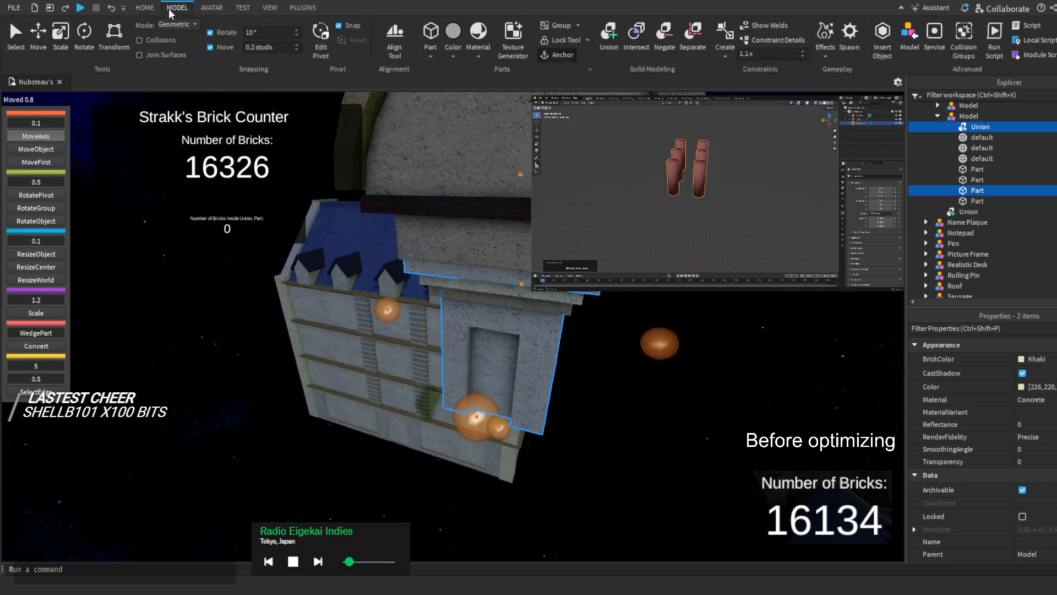
{"action": "left_click", "coordinate": [610, 35]}
Inspect the combined pillar and ledge union on the chimney structure from close up and from a distance
{"action": "key", "text": "w"}
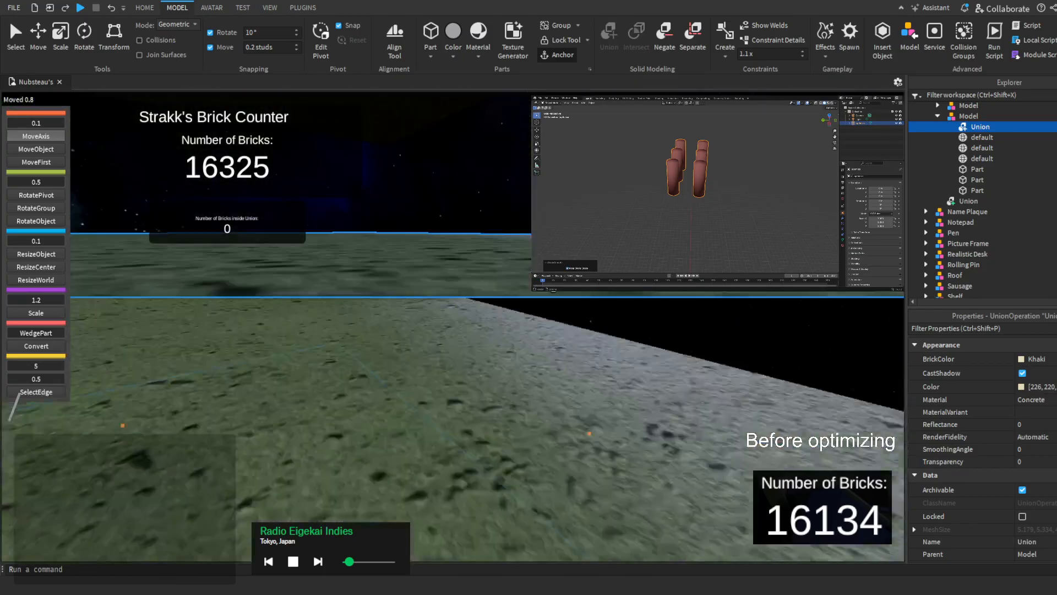
{"action": "key", "text": "s"}
{"action": "right_click_drag", "start_coordinate": [452, 326], "coordinate": [308, 352]}
{"action": "key", "text": "s"}
{"action": "key", "text": "w"}
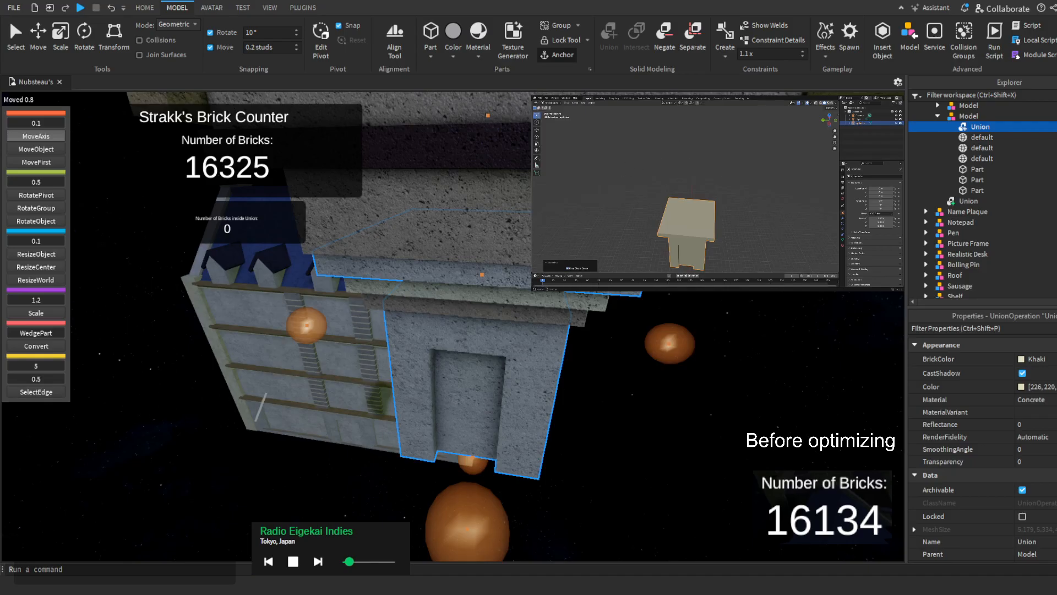
{"action": "key", "text": "s"}
{"action": "right_click_drag", "start_coordinate": [597, 361], "coordinate": [597, 362]}
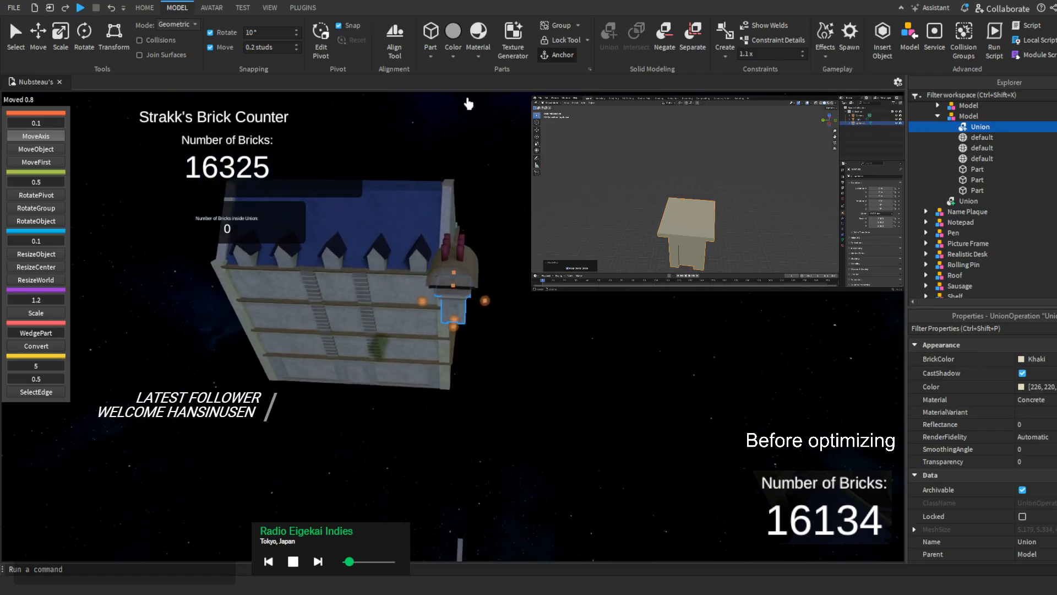
Import the cleaned-up pillar and ledge mesh as the optimize model and cut it from the workspace
{"action": "left_click", "coordinate": [145, 8]}
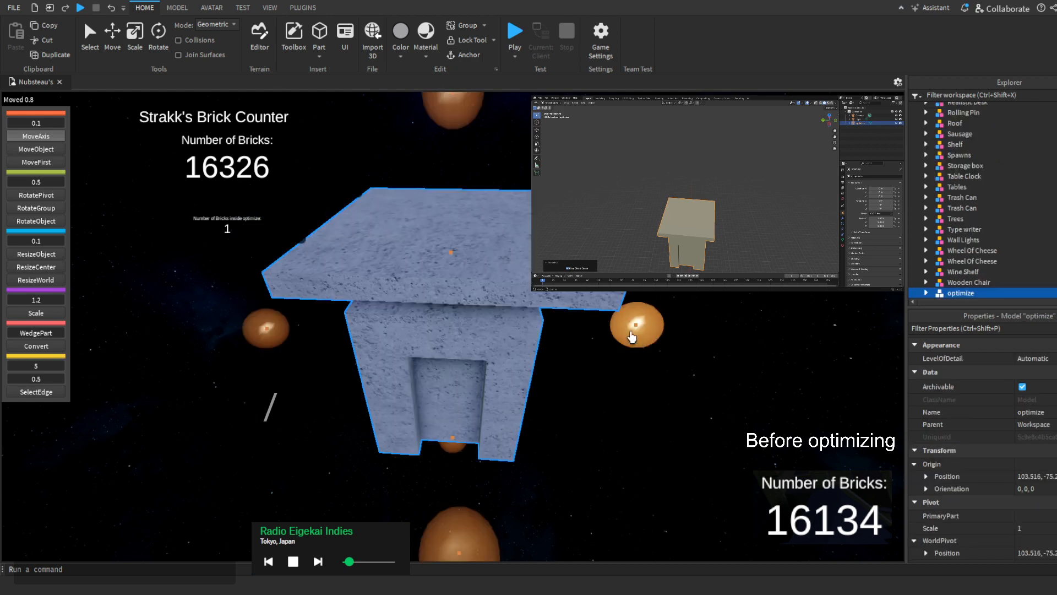
{"action": "scroll", "coordinate": [632, 337], "scroll_direction": "down", "scroll_amount": 10}
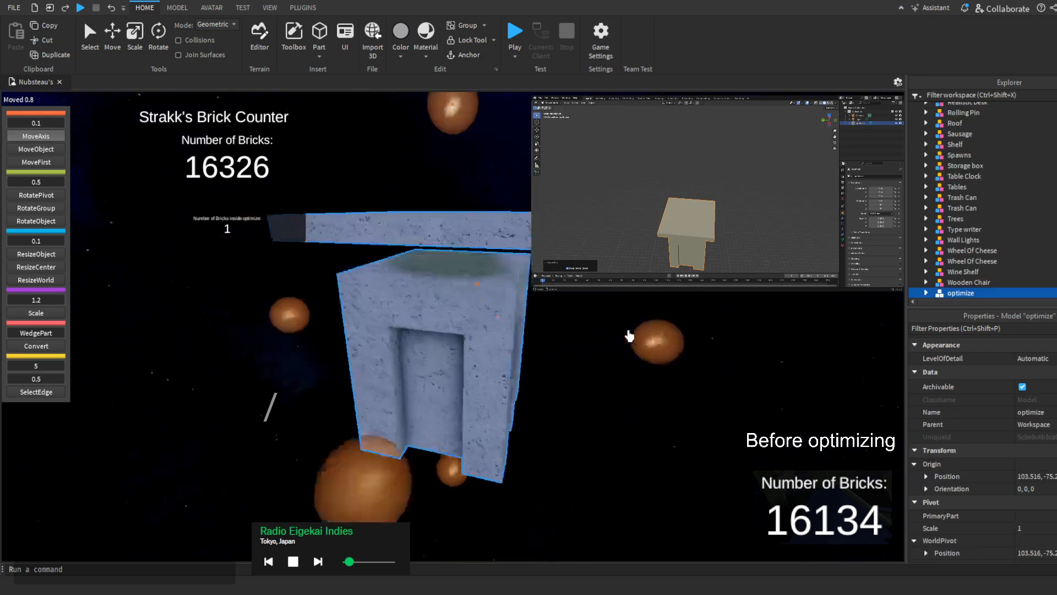
{"action": "scroll", "coordinate": [981, 254], "scroll_direction": "down", "scroll_amount": 1}
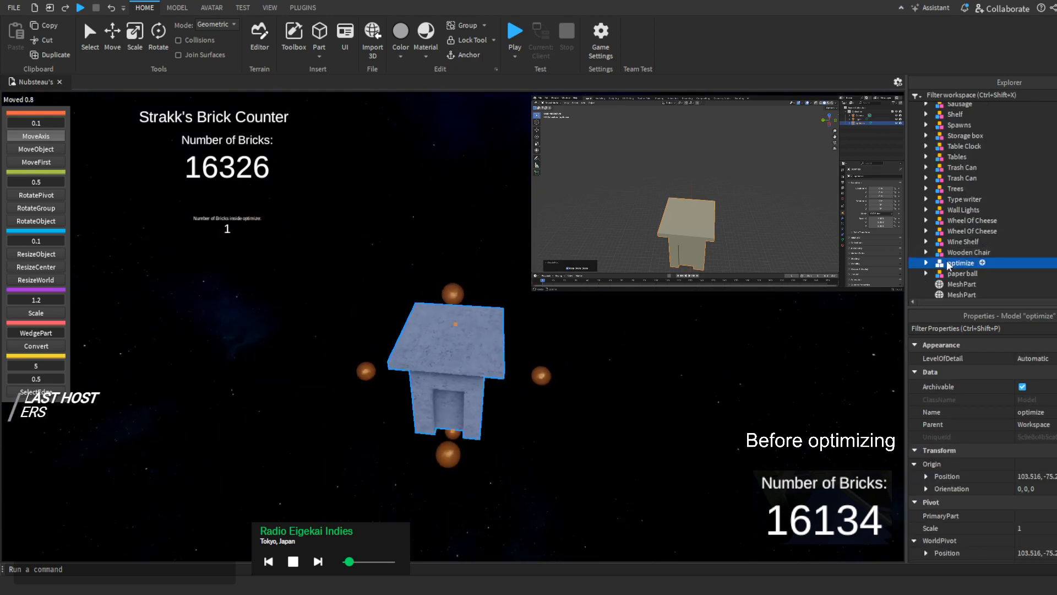
{"action": "right_click_drag", "start_coordinate": [689, 315], "coordinate": [689, 315]}
{"action": "key", "text": "Delete"}
Paste the optimize model into the chimney structure's model and ungroup it there
{"action": "scroll", "coordinate": [474, 213], "scroll_direction": "up", "scroll_amount": 5}
{"action": "right_click_drag", "start_coordinate": [435, 257], "coordinate": [435, 257]}
{"action": "scroll", "coordinate": [435, 256], "scroll_direction": "up", "scroll_amount": 4}
{"action": "scroll", "coordinate": [435, 257], "scroll_direction": "down", "scroll_amount": 5}
{"action": "key", "text": "w"}
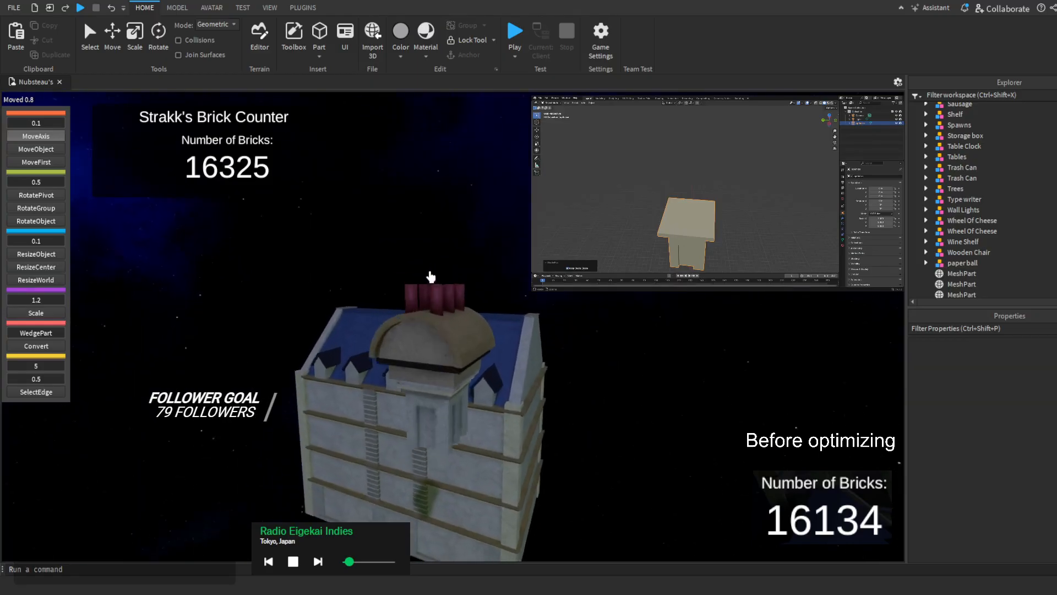
{"action": "key", "text": "a"}
{"action": "right_click_drag", "start_coordinate": [442, 328], "coordinate": [442, 329]}
{"action": "key", "text": "s"}
{"action": "left_click", "coordinate": [433, 292]}
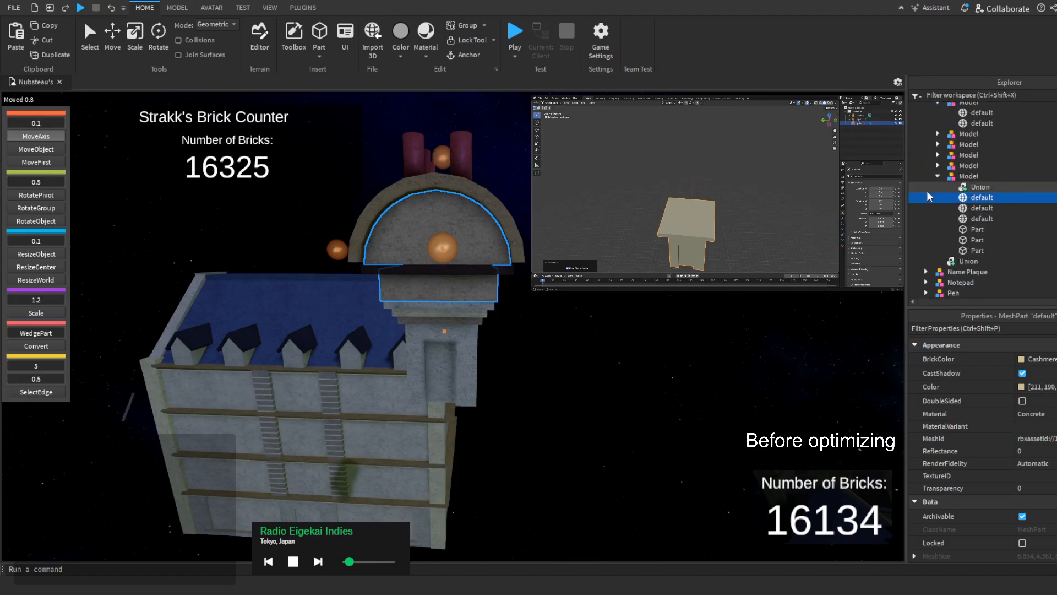
{"action": "left_click", "coordinate": [960, 177]}
{"action": "key", "text": "ctrl+shift+v"}
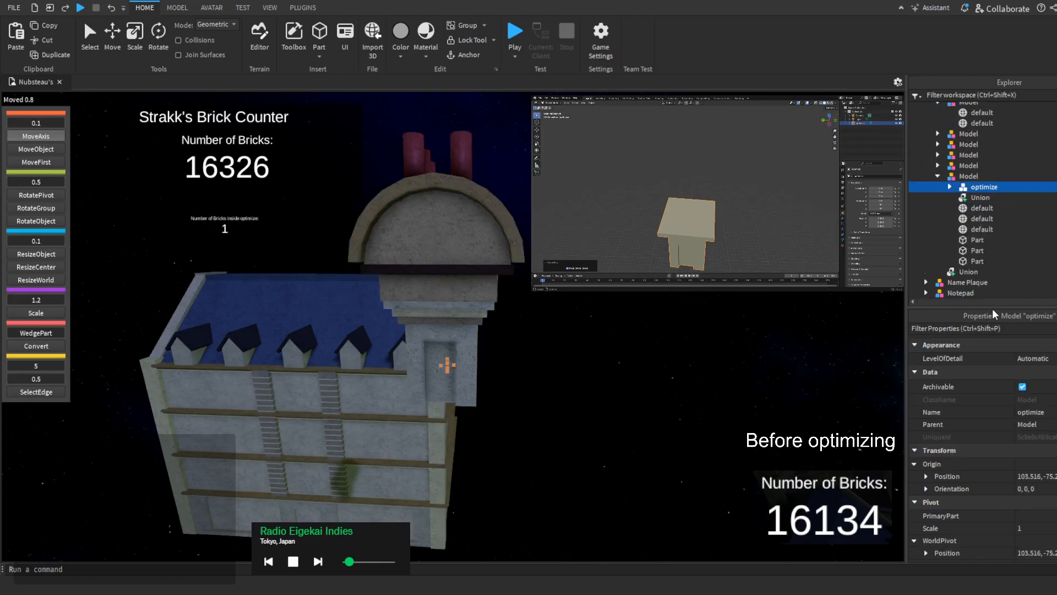
{"action": "key", "text": "ctrl+u"}
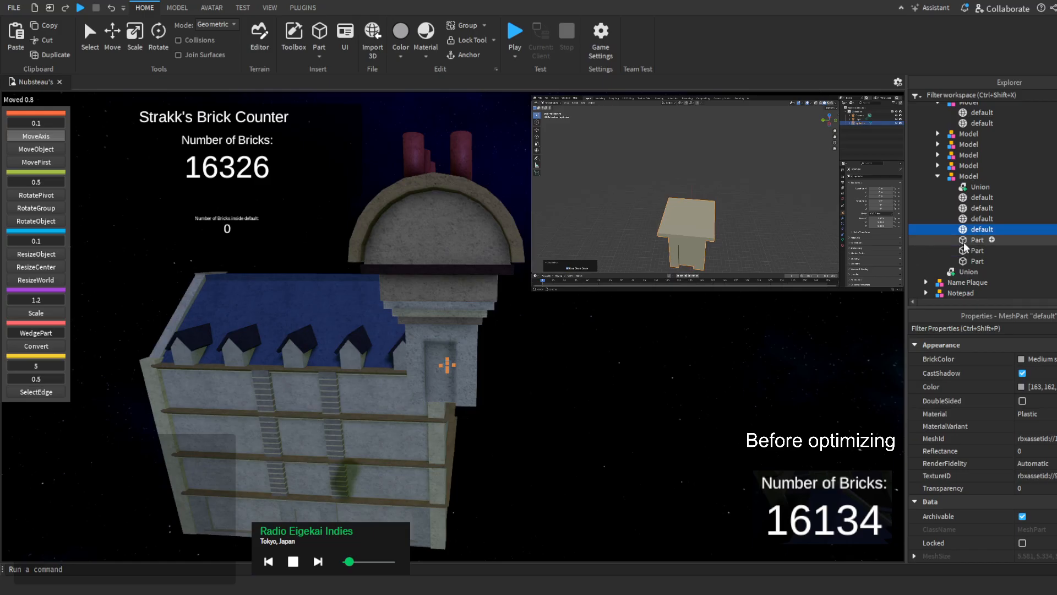
Copy the original pillar and ledge union's position to the new mesh so both coincide
{"action": "left_click", "coordinate": [979, 187]}
{"action": "scroll", "coordinate": [1025, 421], "scroll_direction": "down", "scroll_amount": 3}
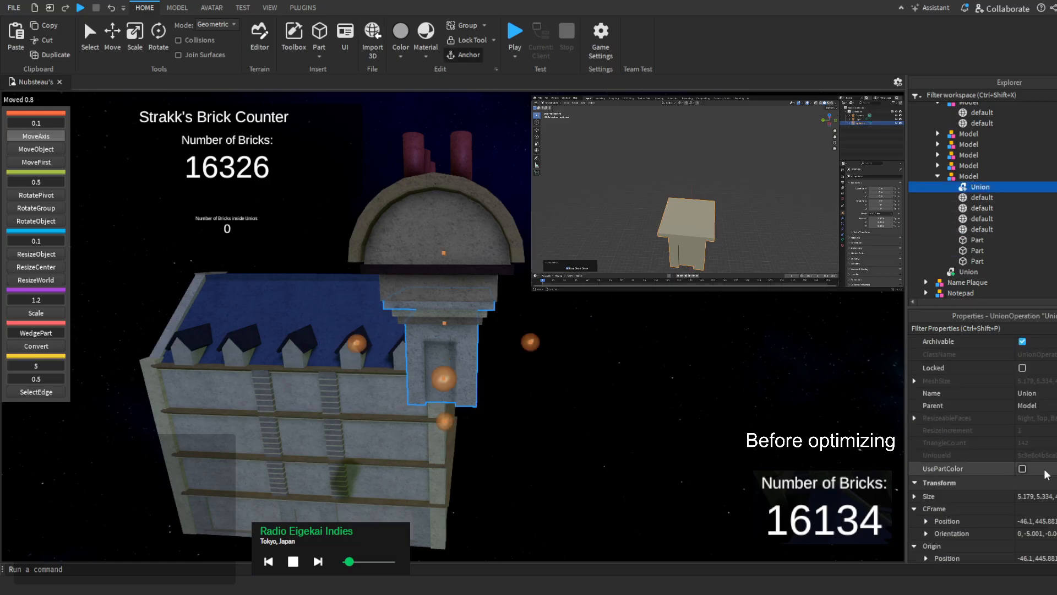
{"action": "left_click", "coordinate": [971, 230]}
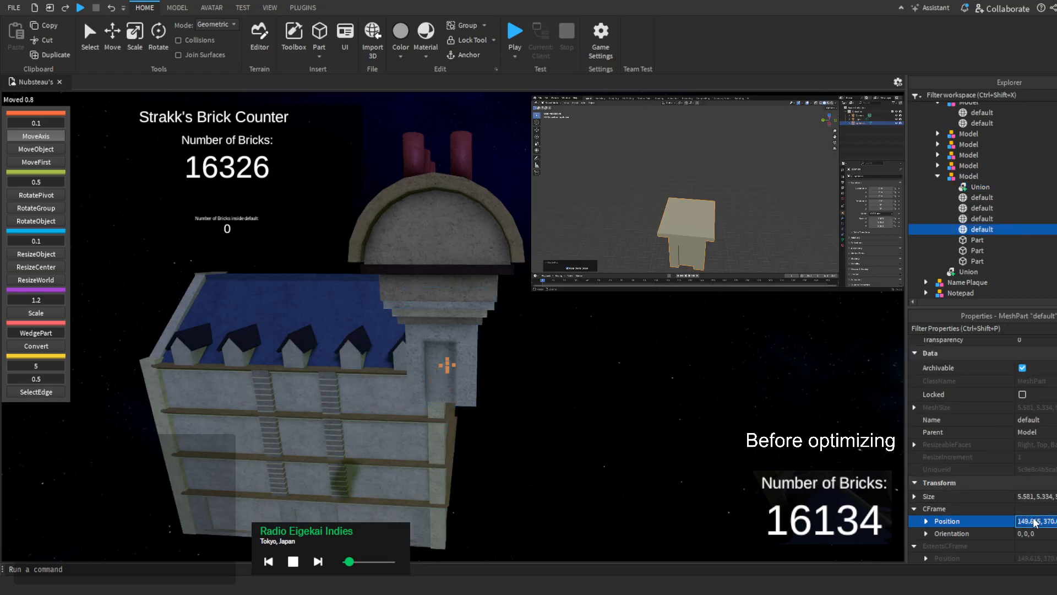
{"action": "key", "text": "Return"}
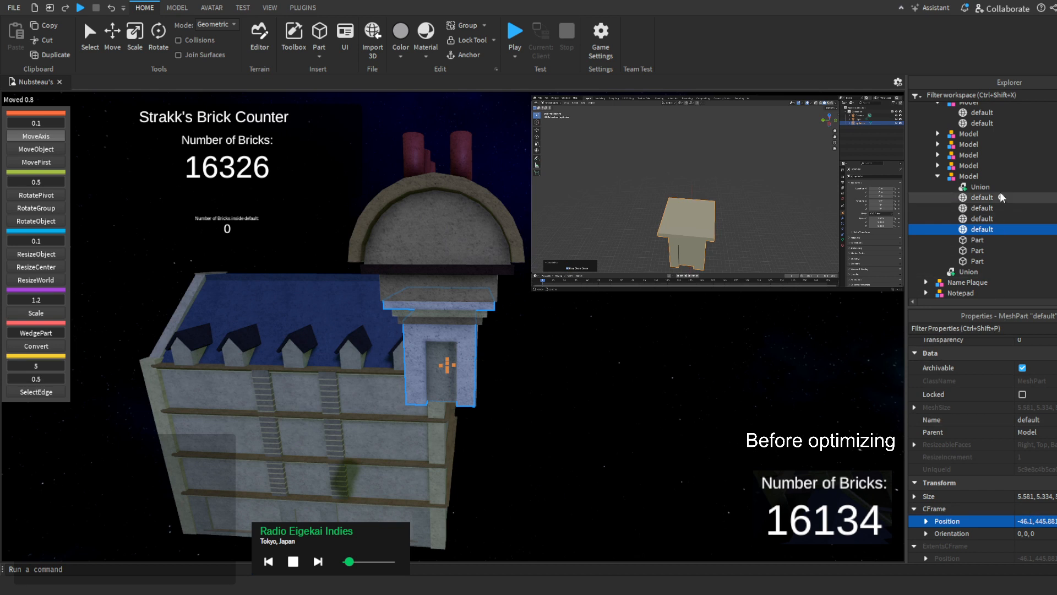
Match the pillar and ledge mesh to the original union's Khaki color and Concrete material, and delete that union
{"action": "left_click", "coordinate": [967, 188]}
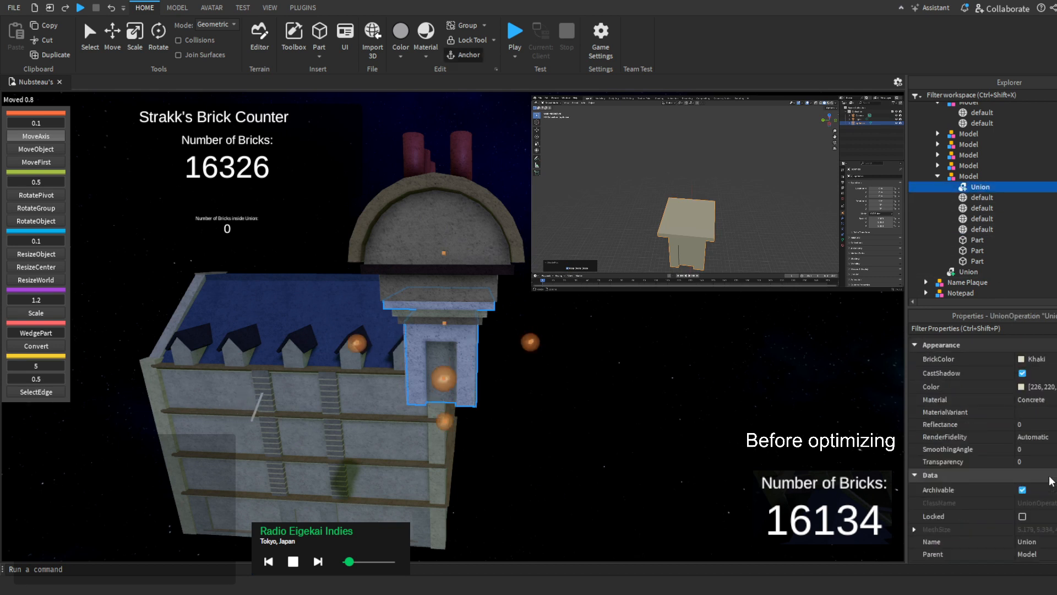
{"action": "left_click", "coordinate": [1039, 386]}
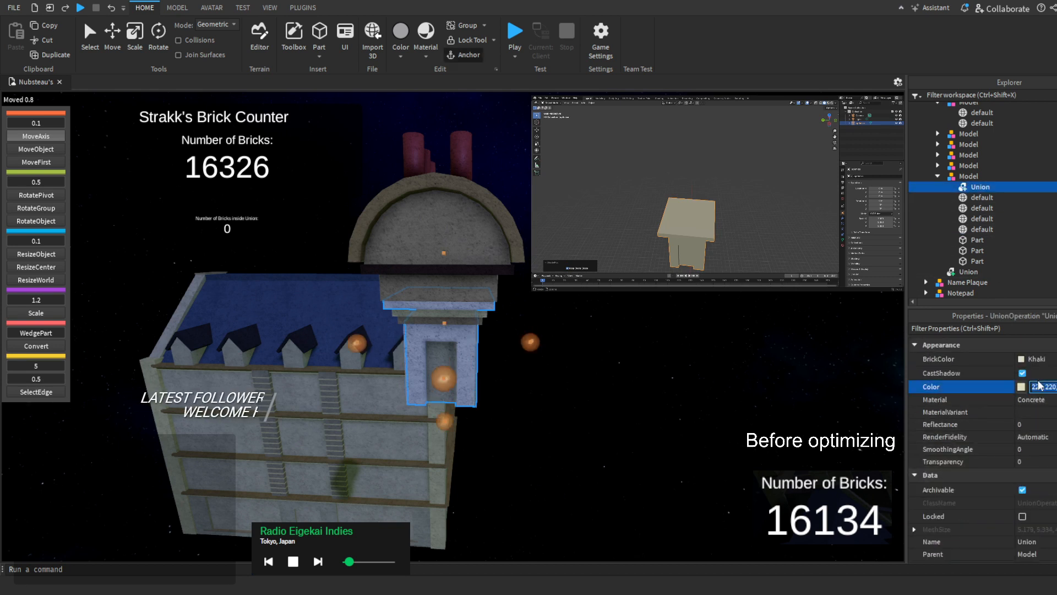
{"action": "left_click", "coordinate": [977, 229]}
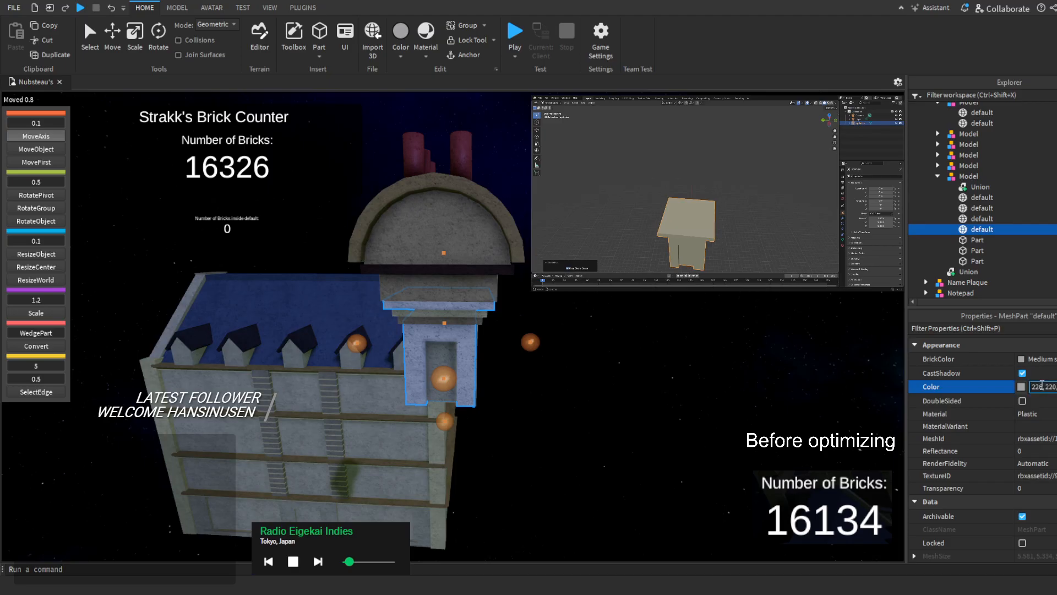
{"action": "left_click", "coordinate": [1042, 416]}
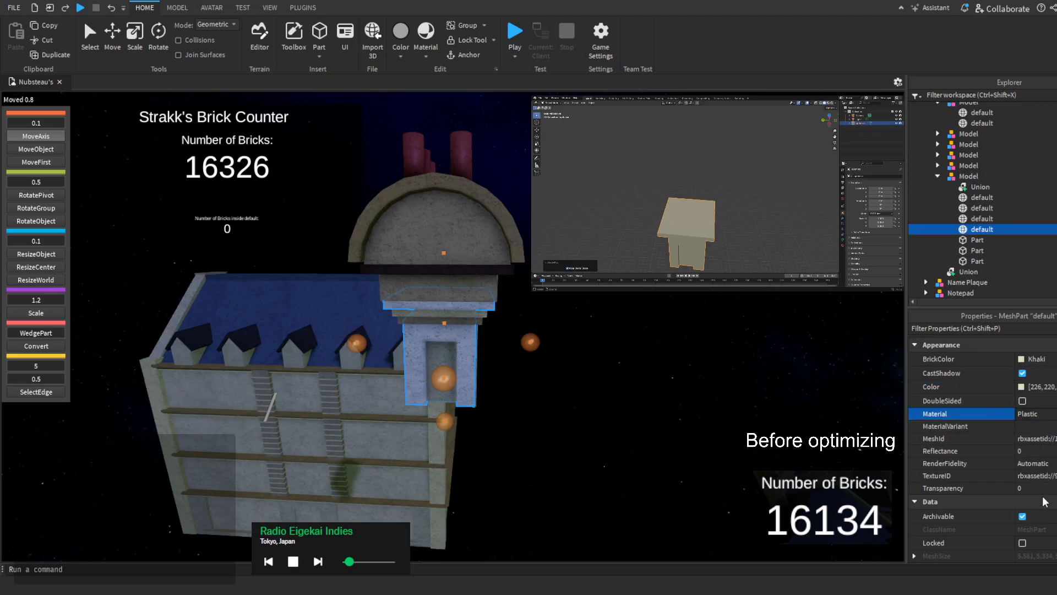
{"action": "left_click", "coordinate": [977, 190]}
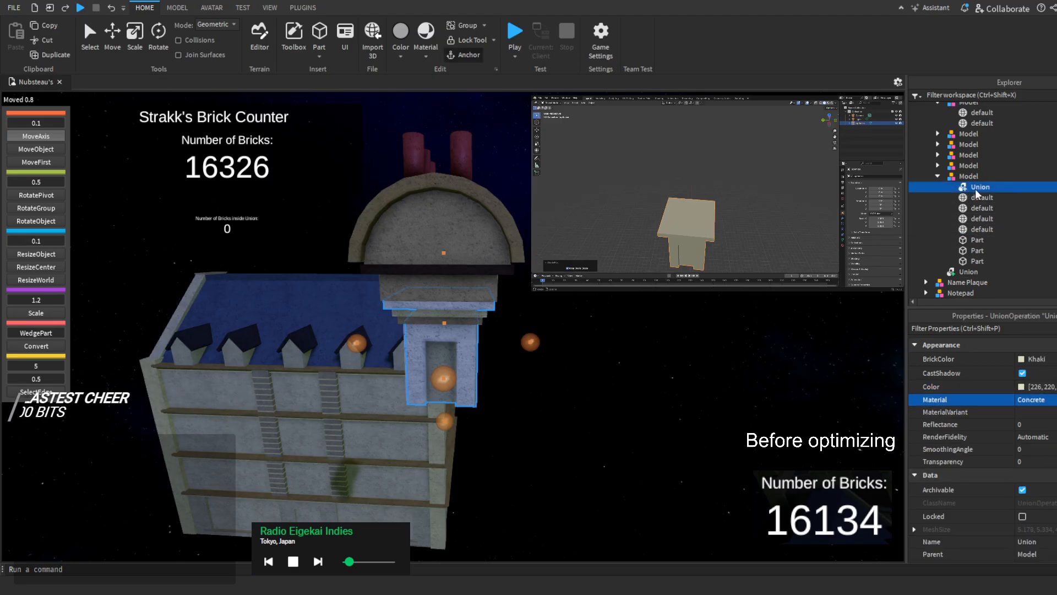
{"action": "key", "text": "Delete"}
Clear the TextureID of the pillar and ledge mesh
{"action": "left_click", "coordinate": [982, 187]}
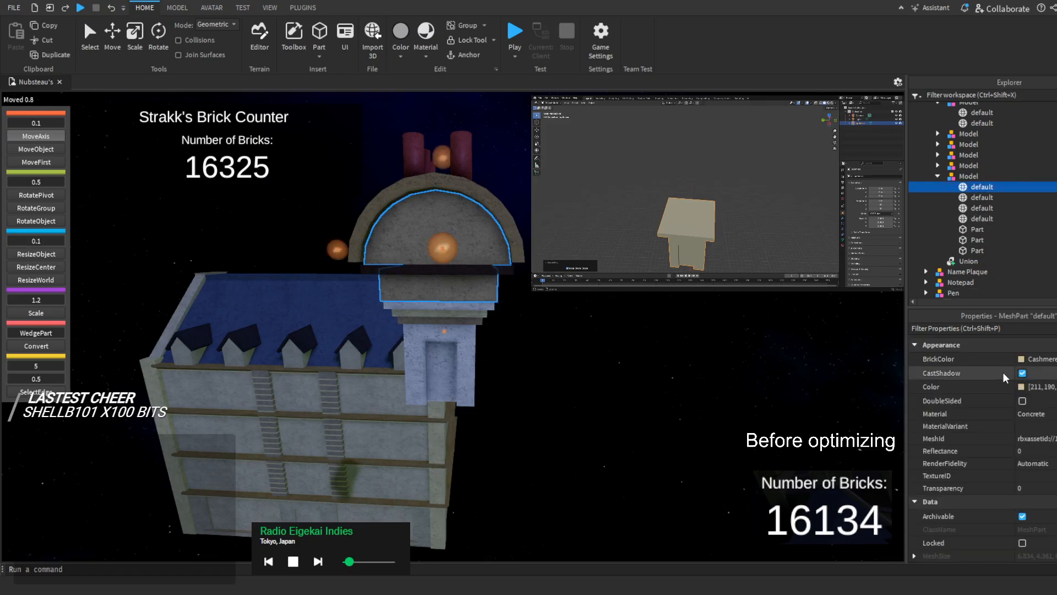
{"action": "left_click", "coordinate": [982, 219]}
{"action": "scroll", "coordinate": [1019, 411], "scroll_direction": "down", "scroll_amount": 2}
{"action": "scroll", "coordinate": [1023, 457], "scroll_direction": "up", "scroll_amount": 1}
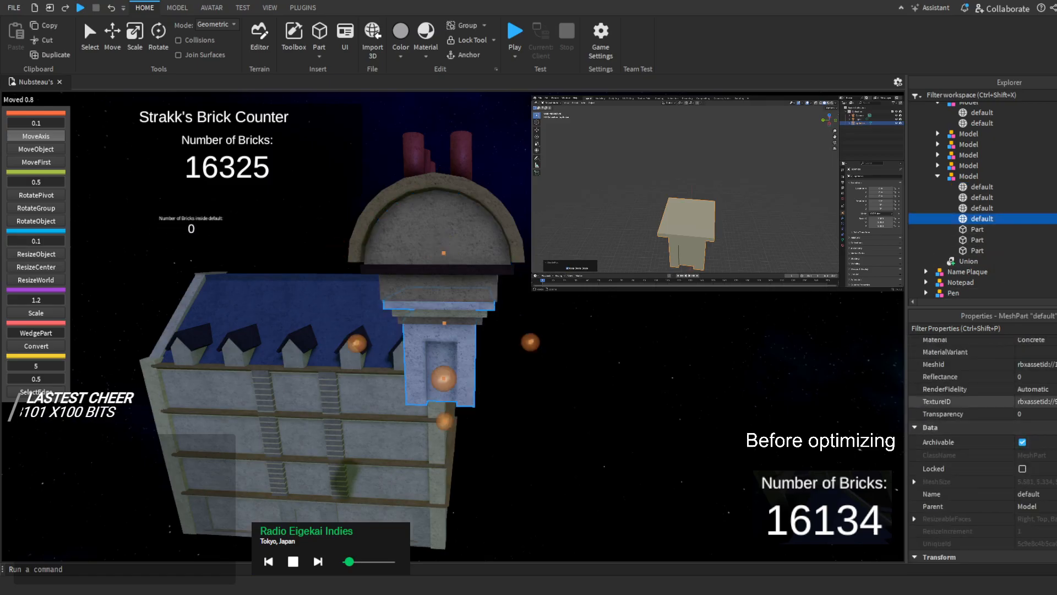
{"action": "left_click", "coordinate": [1045, 402]}
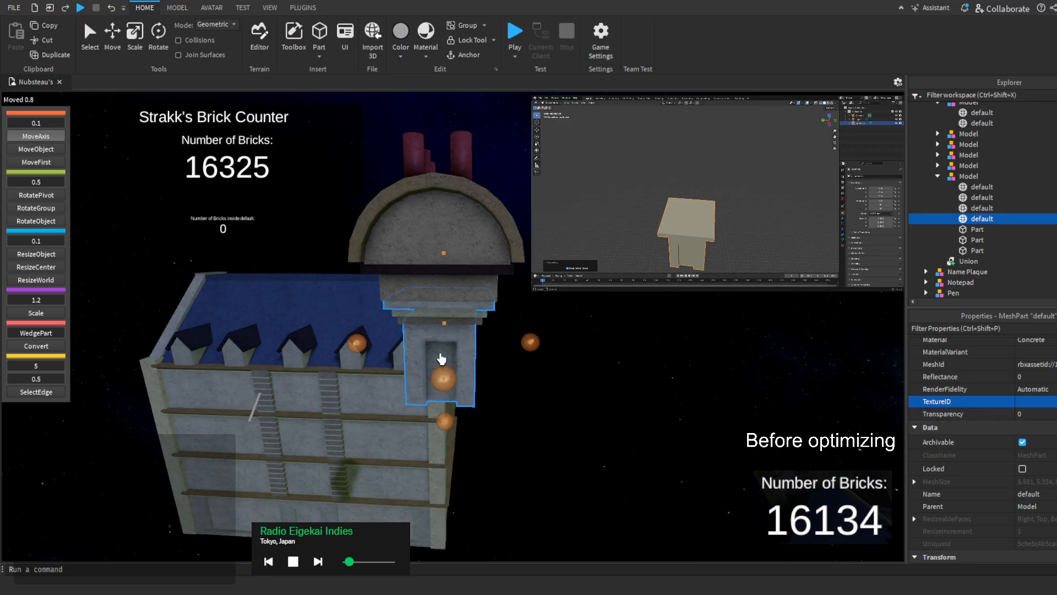
Examine the whole chimney model from close up, from below and from above beside the building
{"action": "right_click_drag", "start_coordinate": [598, 334], "coordinate": [599, 335]}
{"action": "key", "text": "w"}
{"action": "key", "text": "s"}
{"action": "left_click", "coordinate": [969, 177]}
{"action": "scroll", "coordinate": [416, 283], "scroll_direction": "up", "scroll_amount": 10}
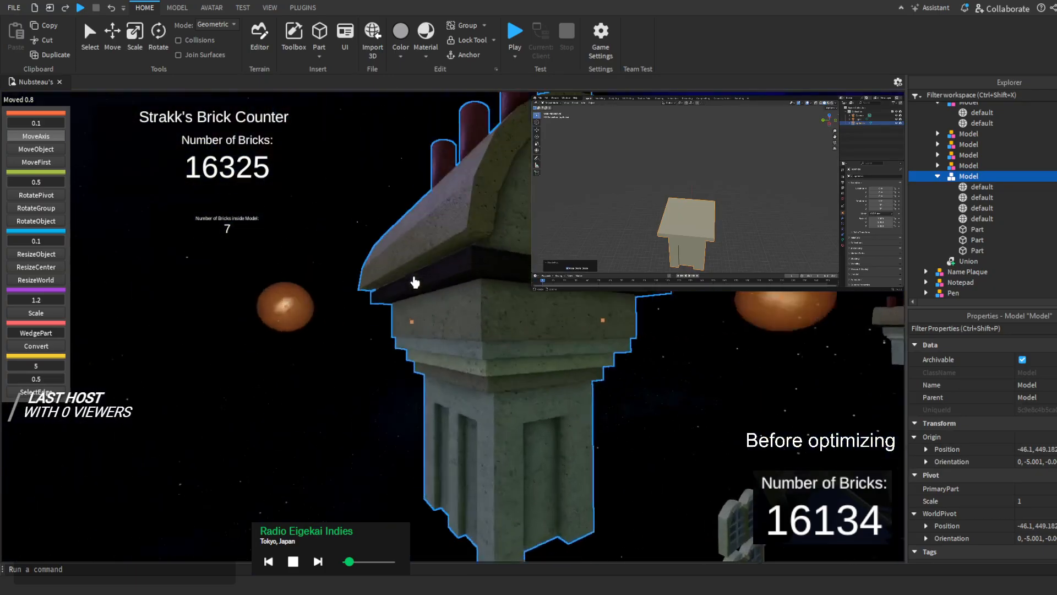
{"action": "scroll", "coordinate": [415, 283], "scroll_direction": "up", "scroll_amount": 4}
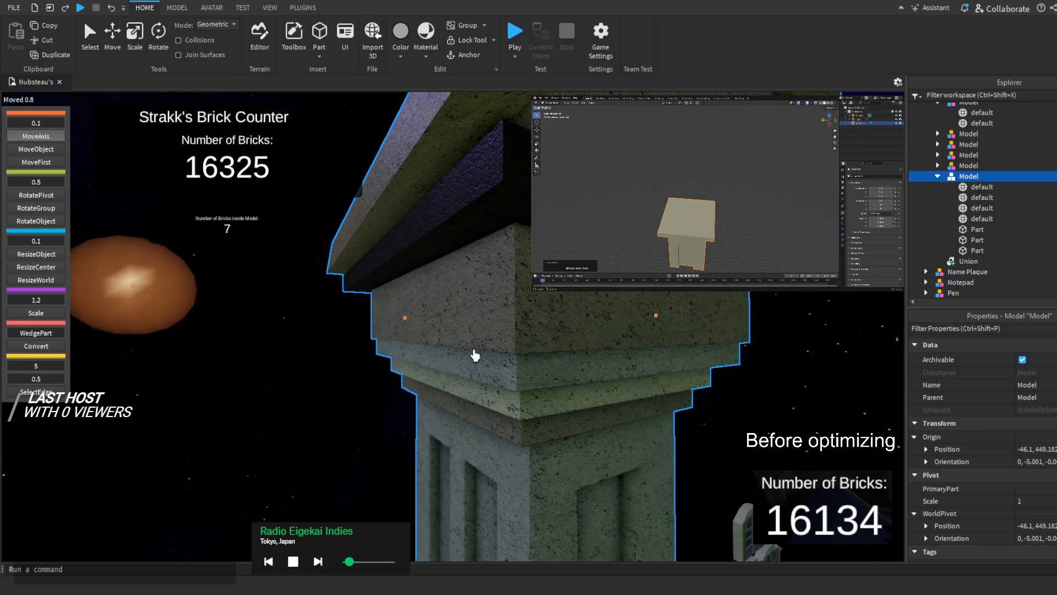
{"action": "right_click_drag", "start_coordinate": [475, 356], "coordinate": [476, 355]}
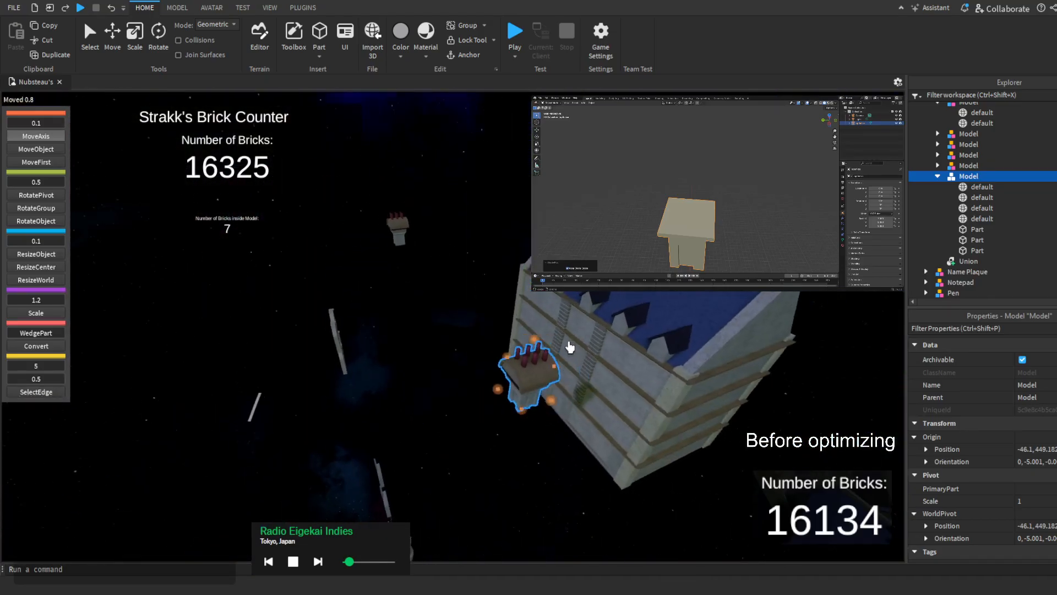
{"action": "scroll", "coordinate": [570, 347], "scroll_direction": "up", "scroll_amount": 5}
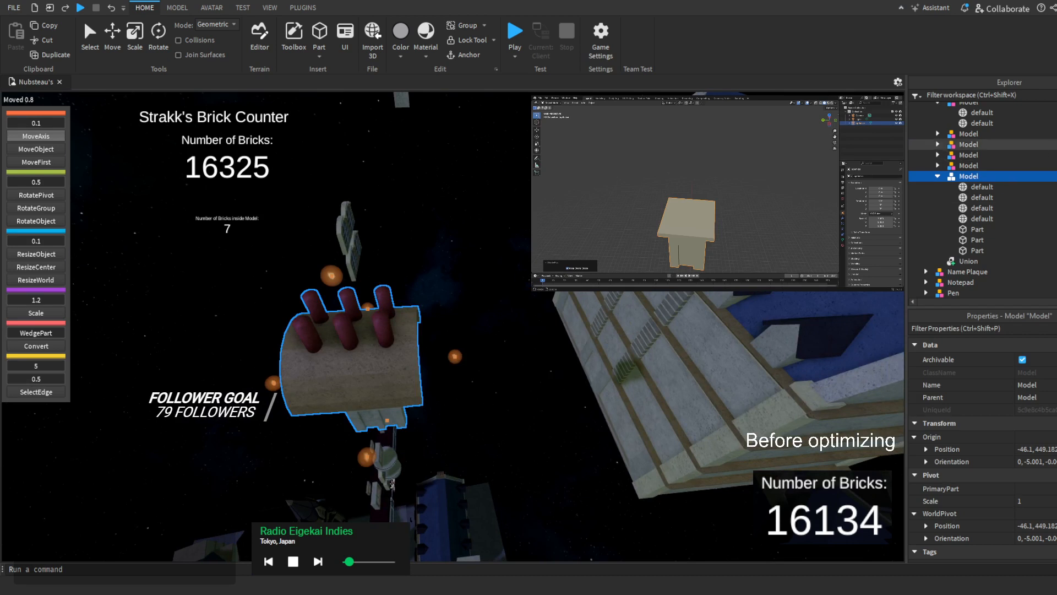
Group the chimney's four meshes and three parts into a nested model
{"action": "left_click", "coordinate": [981, 187]}
{"action": "left_click", "coordinate": [977, 250], "text": "shift"}
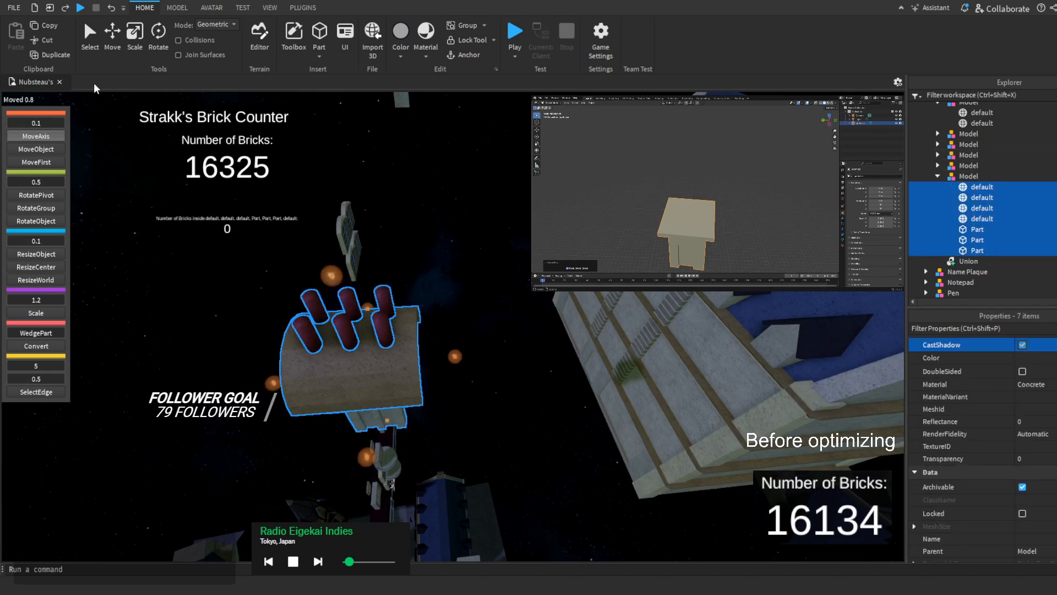
{"action": "left_click", "coordinate": [186, 7]}
{"action": "left_click", "coordinate": [561, 27]}
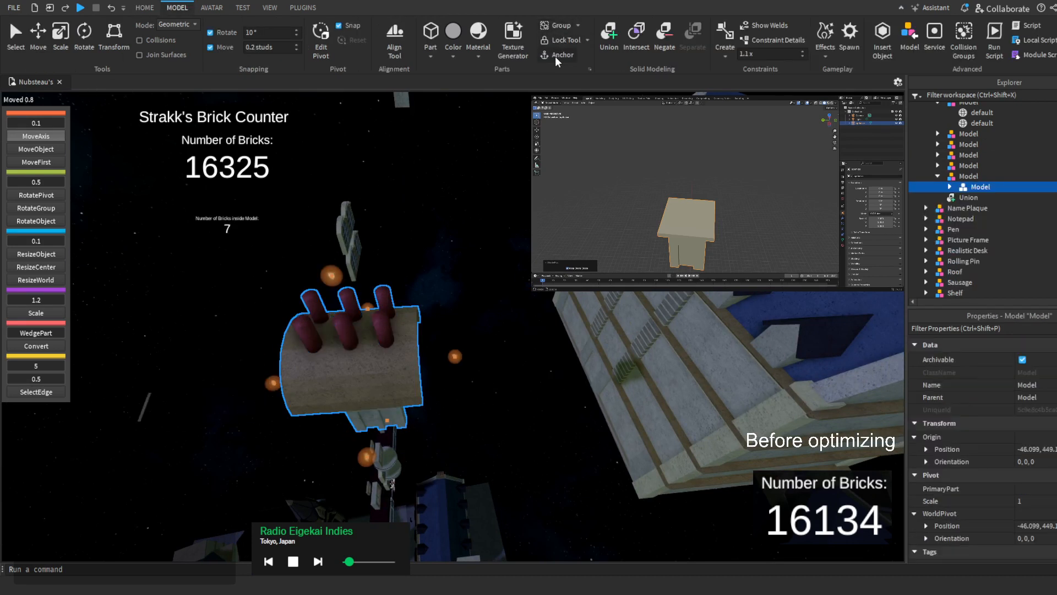
{"action": "double_click", "coordinate": [496, 231]}
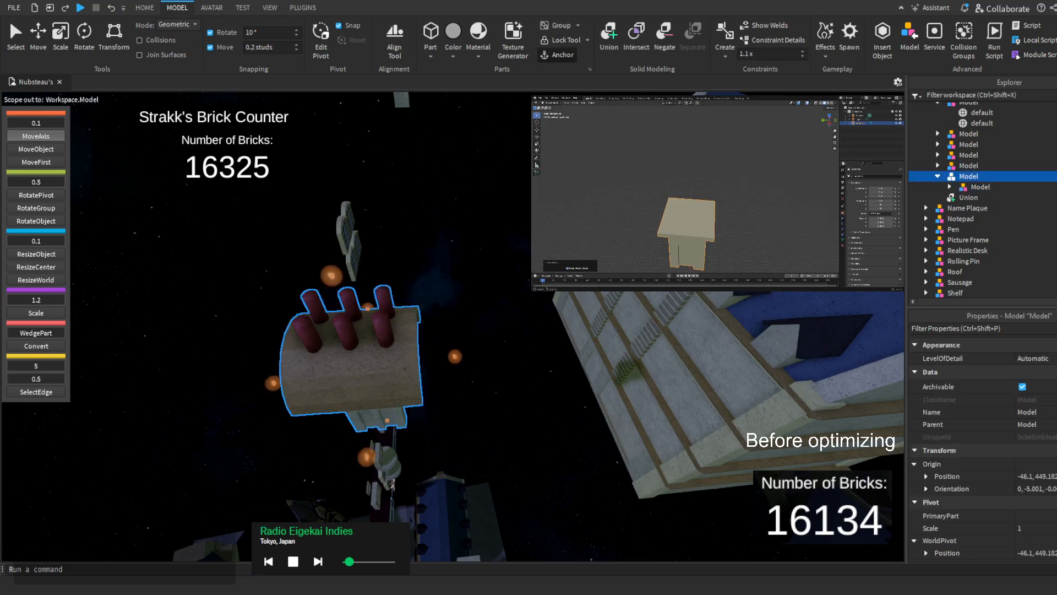
{"action": "scroll", "coordinate": [945, 202], "scroll_direction": "up", "scroll_amount": 4}
{"action": "left_click", "coordinate": [945, 201]}
{"action": "scroll", "coordinate": [936, 190], "scroll_direction": "up", "scroll_amount": 5}
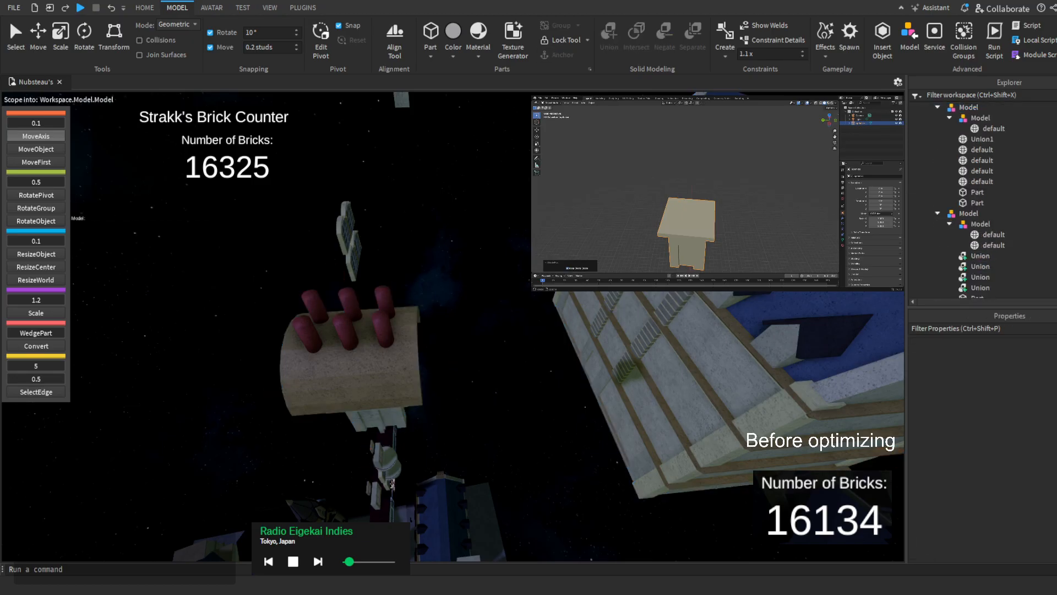
{"action": "left_click", "coordinate": [918, 155]}
{"action": "left_click", "coordinate": [960, 107]}
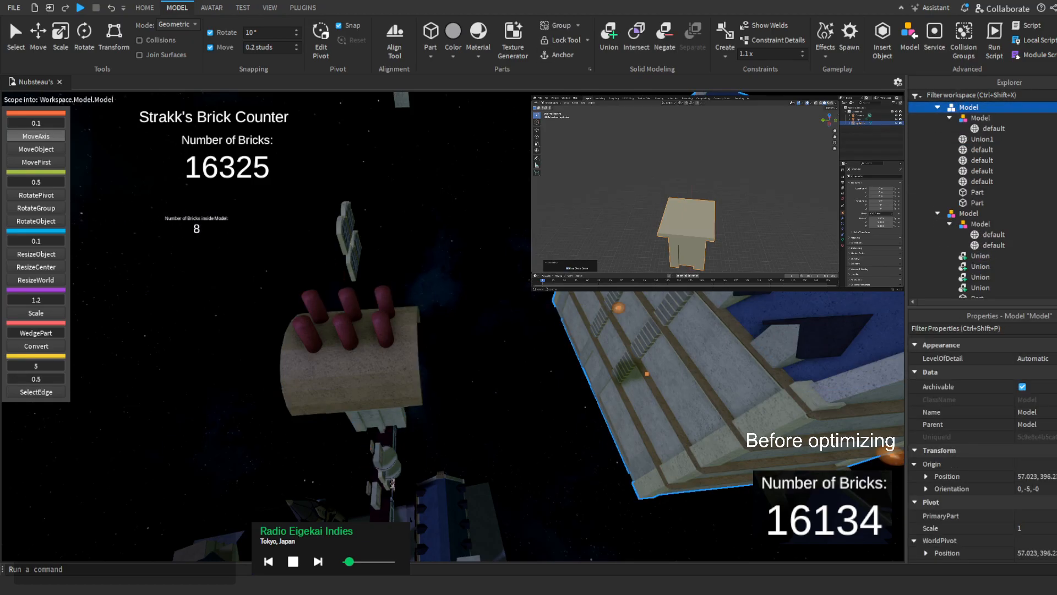
Set the move increment to 1 and move the chimney model about 99 studs over to the building's gable roof end with MoveFirst
{"action": "double_click", "coordinate": [373, 348]}
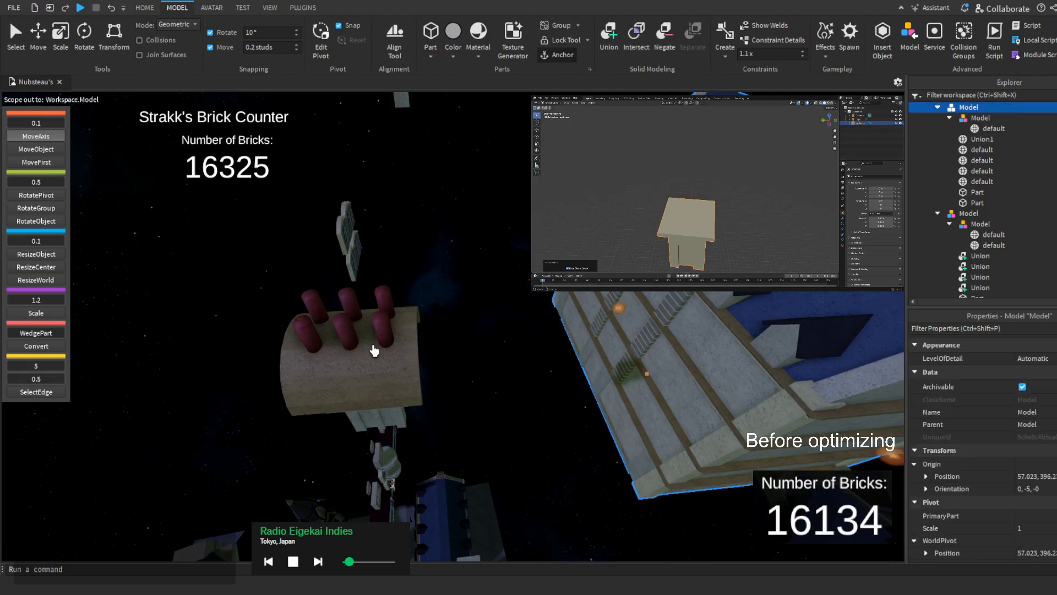
{"action": "left_click", "coordinate": [36, 124]}
{"action": "type", "text": "1"}
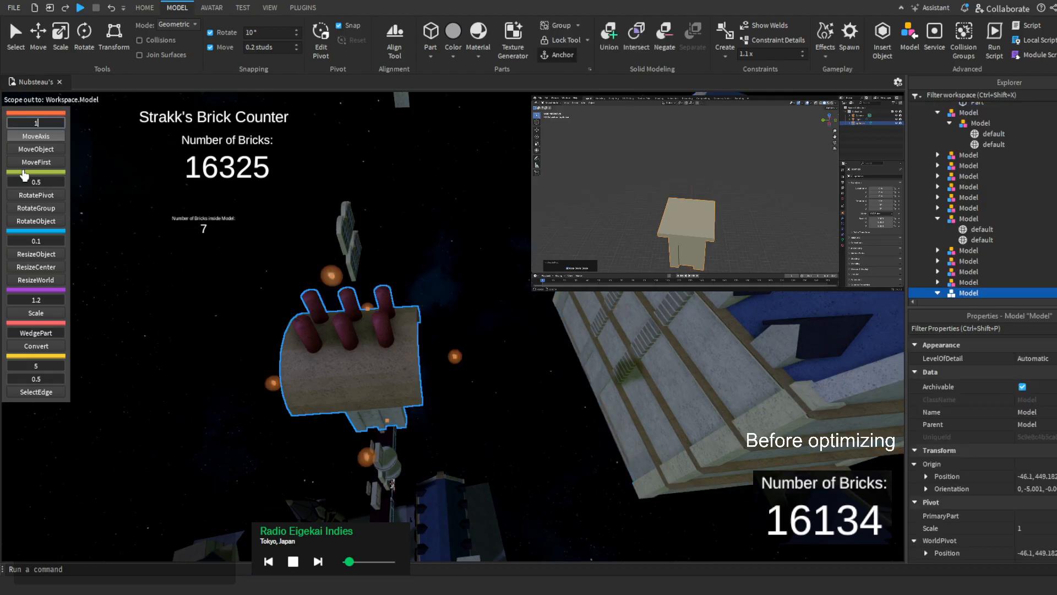
{"action": "left_click", "coordinate": [32, 164]}
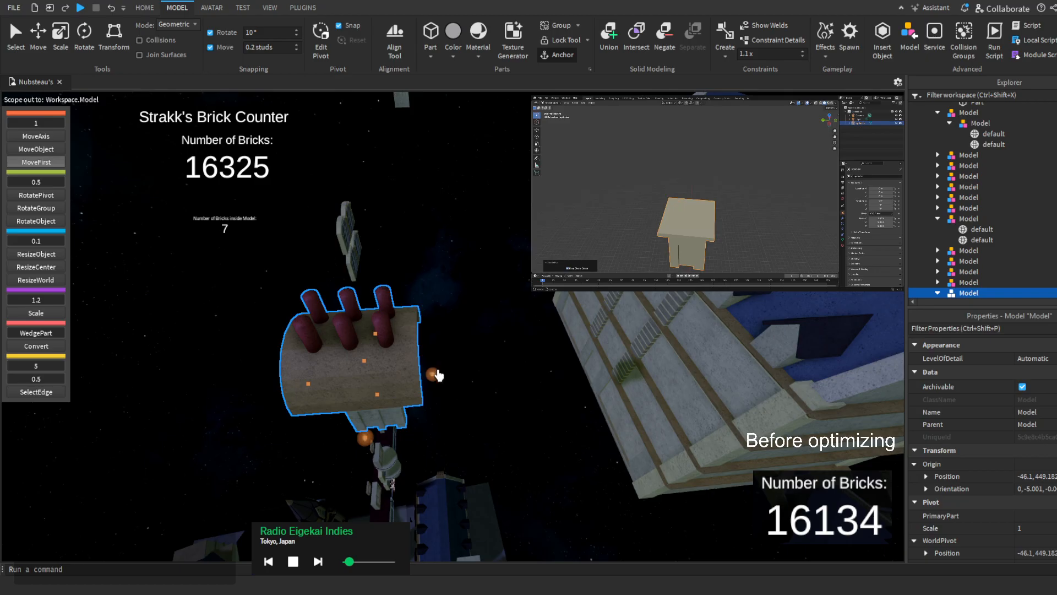
{"action": "left_click_drag", "start_coordinate": [438, 375], "coordinate": [582, 392]}
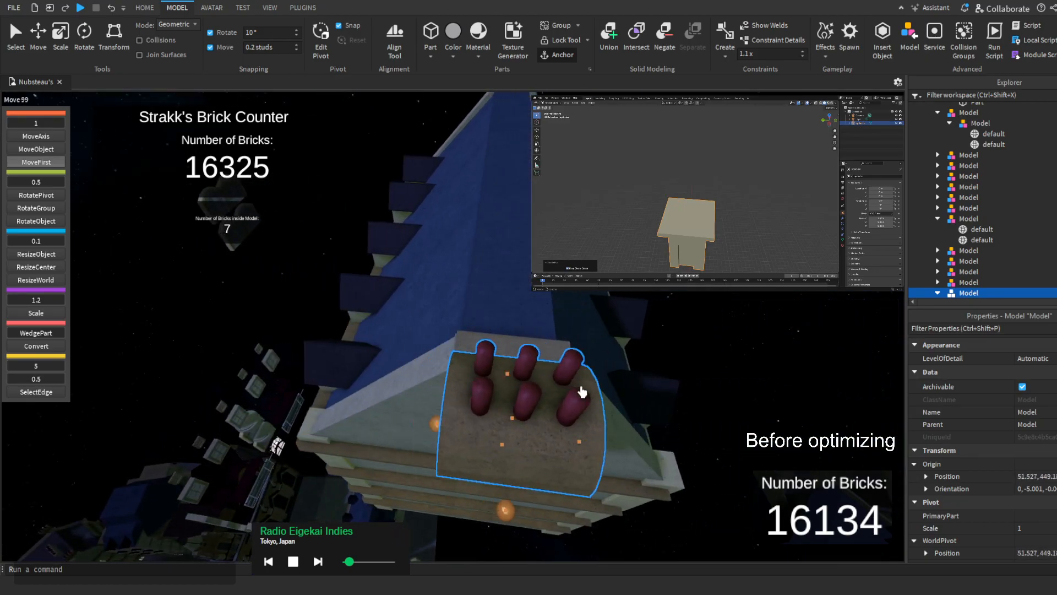
Fine-tune the chimney's position in 1-stud moves so it sits on the ledge atop the gable
{"action": "right_click_drag", "start_coordinate": [582, 392], "coordinate": [584, 391]}
{"action": "left_click_drag", "start_coordinate": [519, 262], "coordinate": [441, 285]}
{"action": "right_click_drag", "start_coordinate": [450, 281], "coordinate": [496, 294]}
{"action": "left_click_drag", "start_coordinate": [521, 218], "coordinate": [553, 218]}
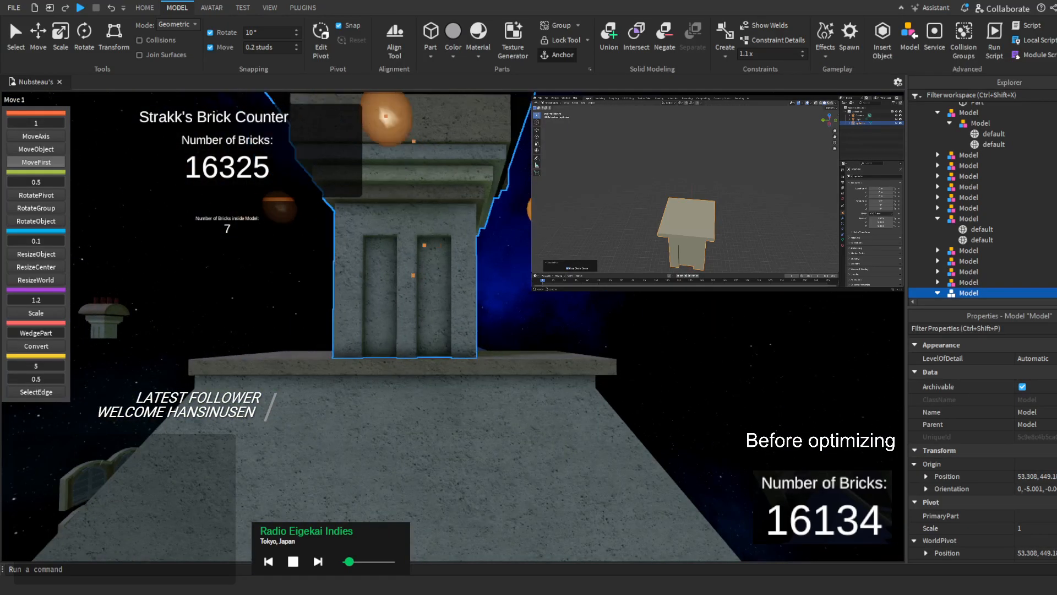
{"action": "left_click_drag", "start_coordinate": [424, 245], "coordinate": [424, 245]}
{"action": "right_click_drag", "start_coordinate": [424, 245], "coordinate": [424, 245]}
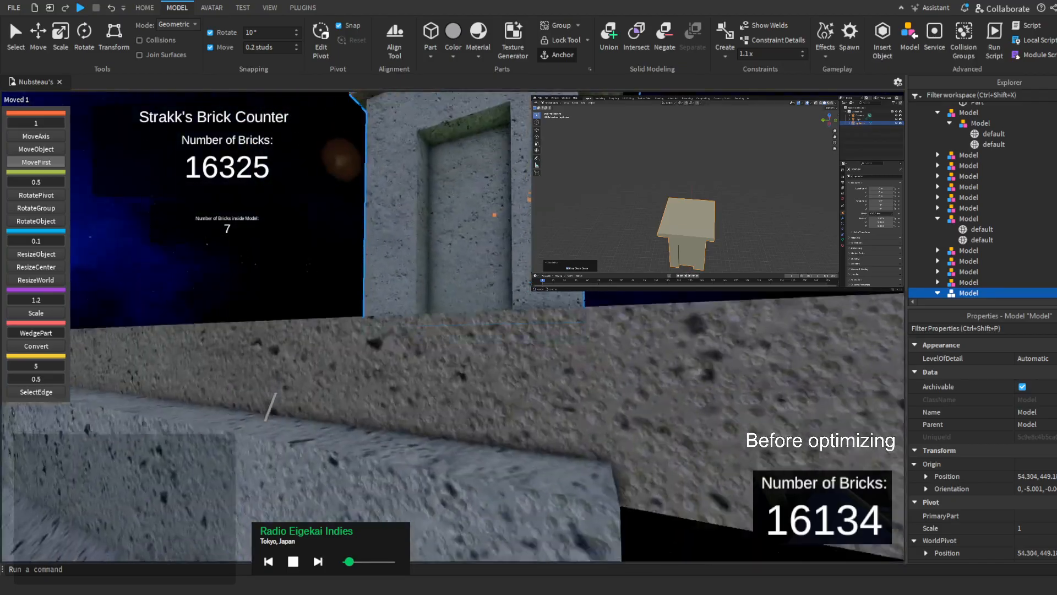
{"action": "right_click_drag", "start_coordinate": [530, 222], "coordinate": [530, 222]}
{"action": "key", "text": "s"}
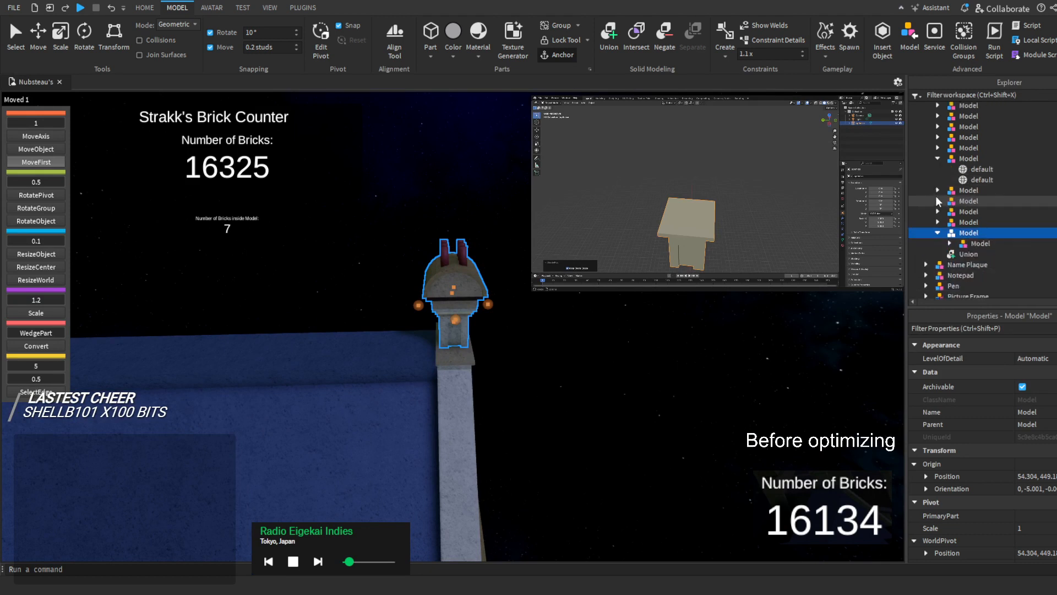
Duplicate the nested chimney model and move the copy about 93 studs along the roof to the opposite gable end
{"action": "left_click", "coordinate": [974, 243]}
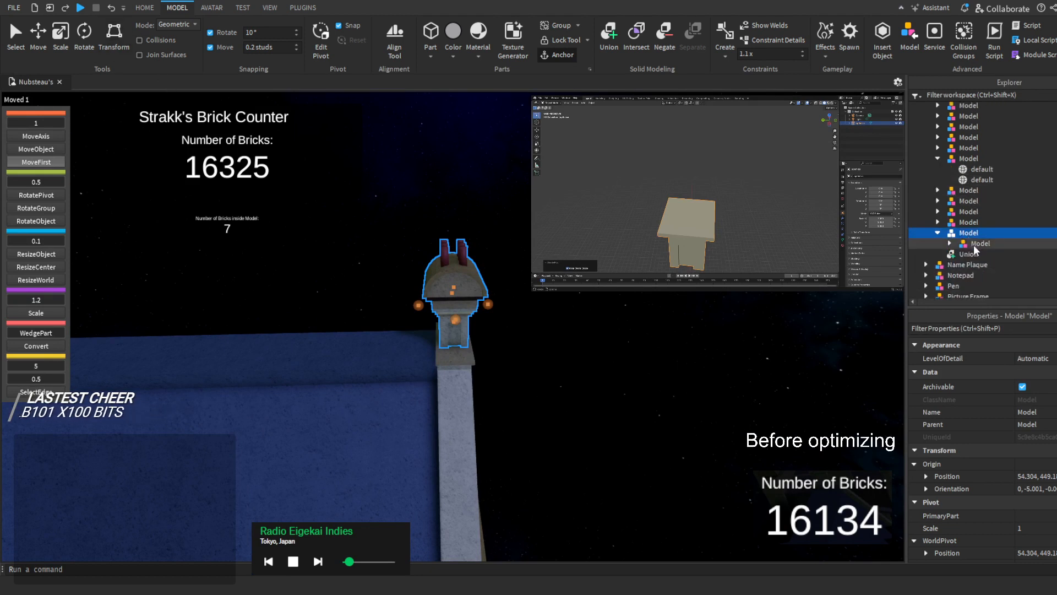
{"action": "left_click", "coordinate": [144, 7]}
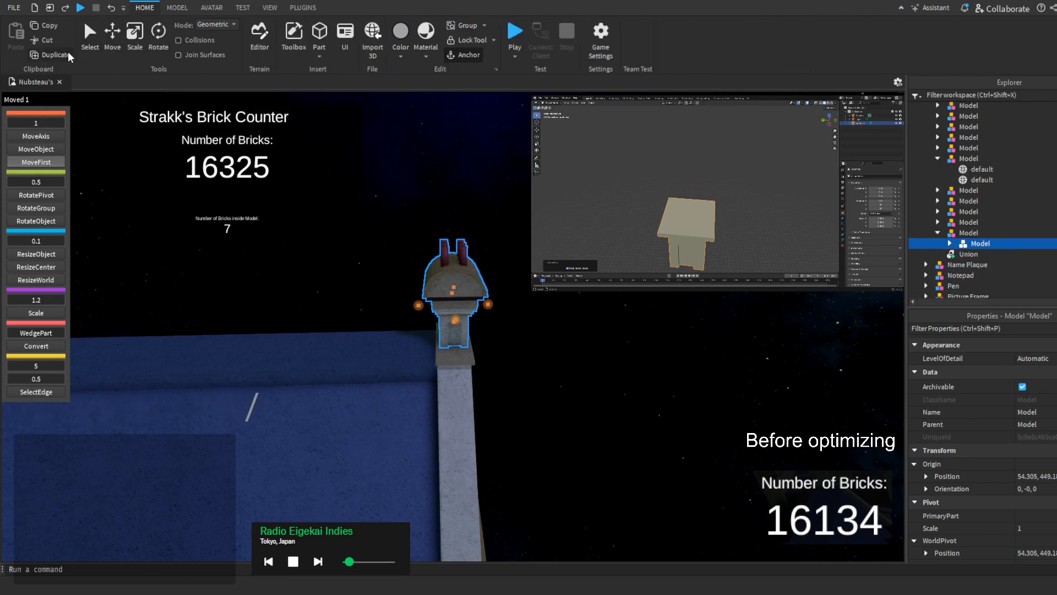
{"action": "left_click", "coordinate": [50, 55]}
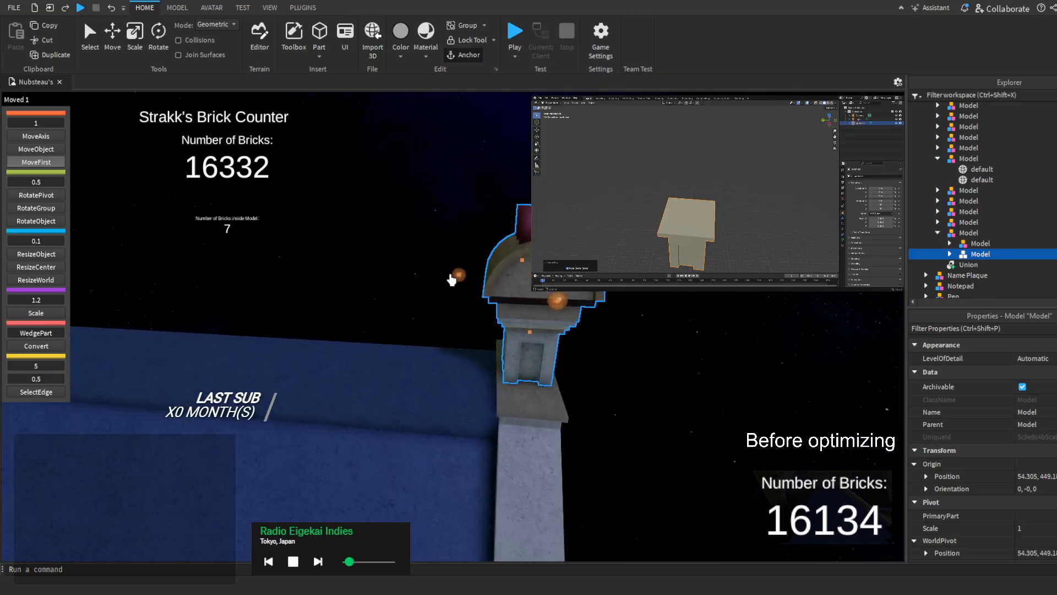
{"action": "left_click_drag", "start_coordinate": [452, 280], "coordinate": [344, 333]}
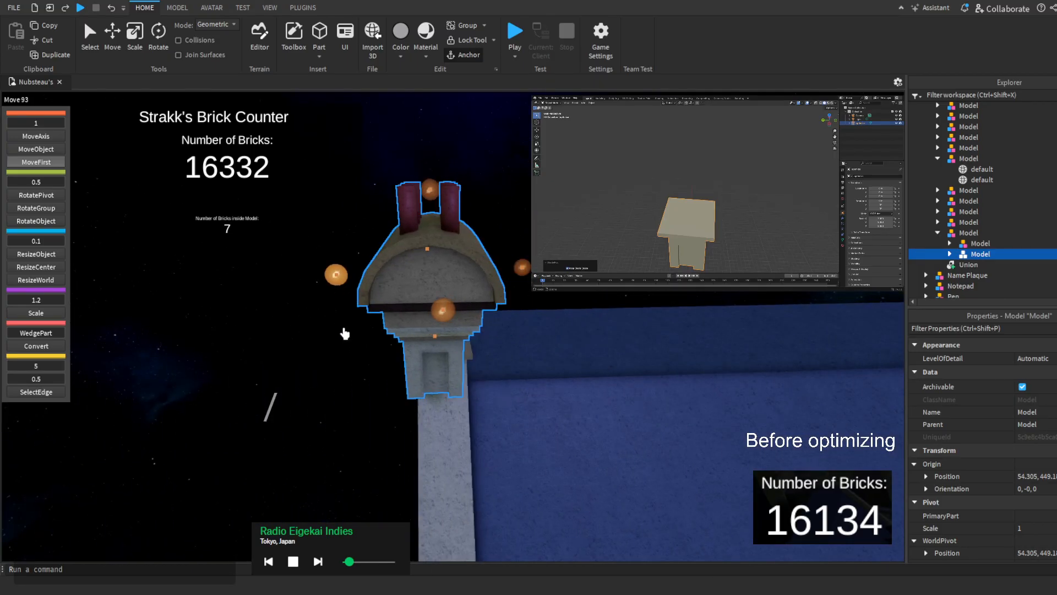
{"action": "right_click_drag", "start_coordinate": [344, 334], "coordinate": [367, 332]}
Shift the chimney copy 8 studs over, set the move increment to 0.5, and fine-tune its position on the gable ledge
{"action": "left_click_drag", "start_coordinate": [521, 270], "coordinate": [626, 293]}
{"action": "right_click_drag", "start_coordinate": [626, 294], "coordinate": [622, 288]}
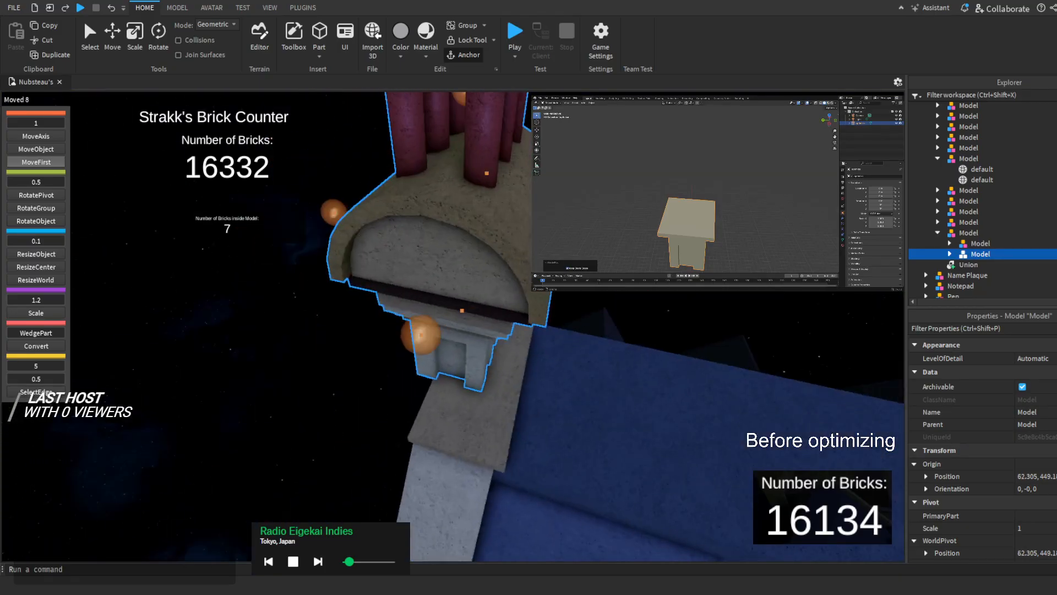
{"action": "left_click_drag", "start_coordinate": [420, 334], "coordinate": [460, 342]}
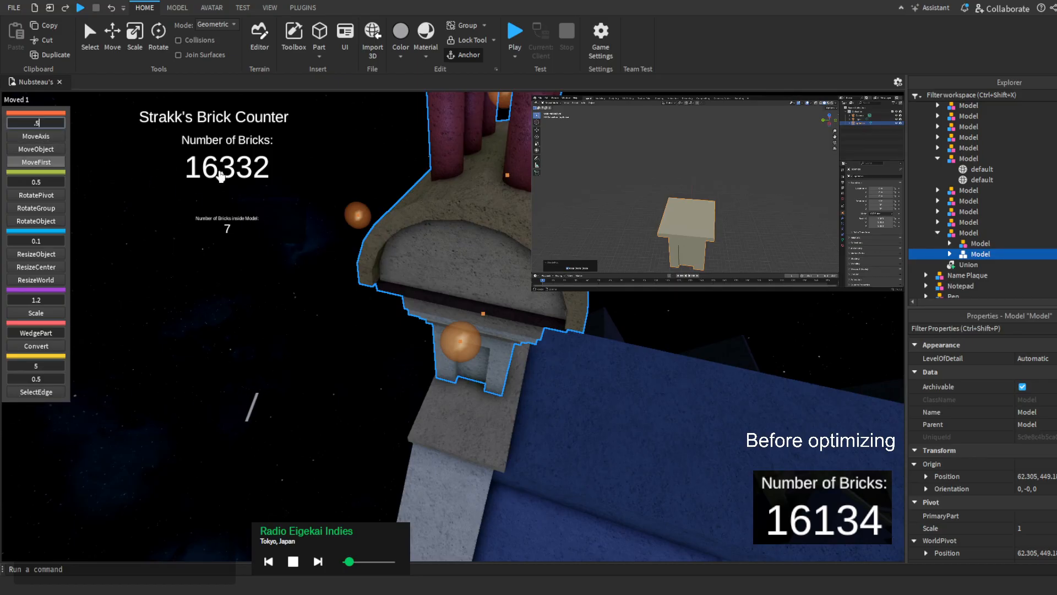
{"action": "left_click_drag", "start_coordinate": [460, 341], "coordinate": [482, 345]}
{"action": "right_click_drag", "start_coordinate": [482, 346], "coordinate": [482, 345]}
{"action": "mouse_move", "coordinate": [392, 134]}
{"action": "left_mouse_down"}
{"action": "mouse_move", "coordinate": [381, 134]}
{"action": "mouse_move", "coordinate": [392, 134]}
{"action": "left_mouse_up"}
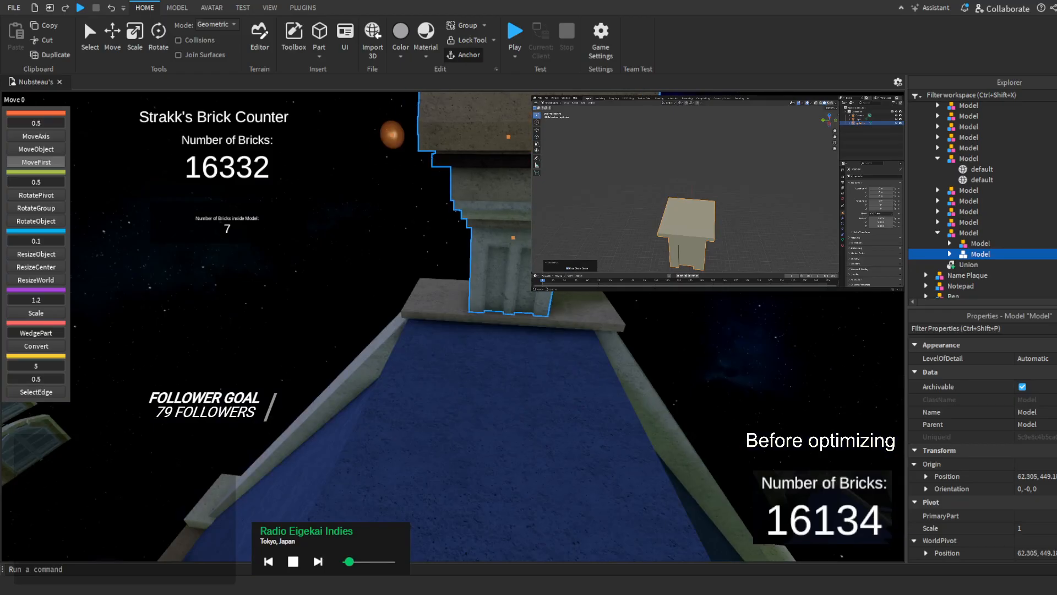
{"action": "scroll", "coordinate": [392, 134], "scroll_direction": "down", "scroll_amount": 5}
Find the old chimney union floating in space beside the building and delete it
{"action": "left_click", "coordinate": [392, 134]}
{"action": "key", "text": "s"}
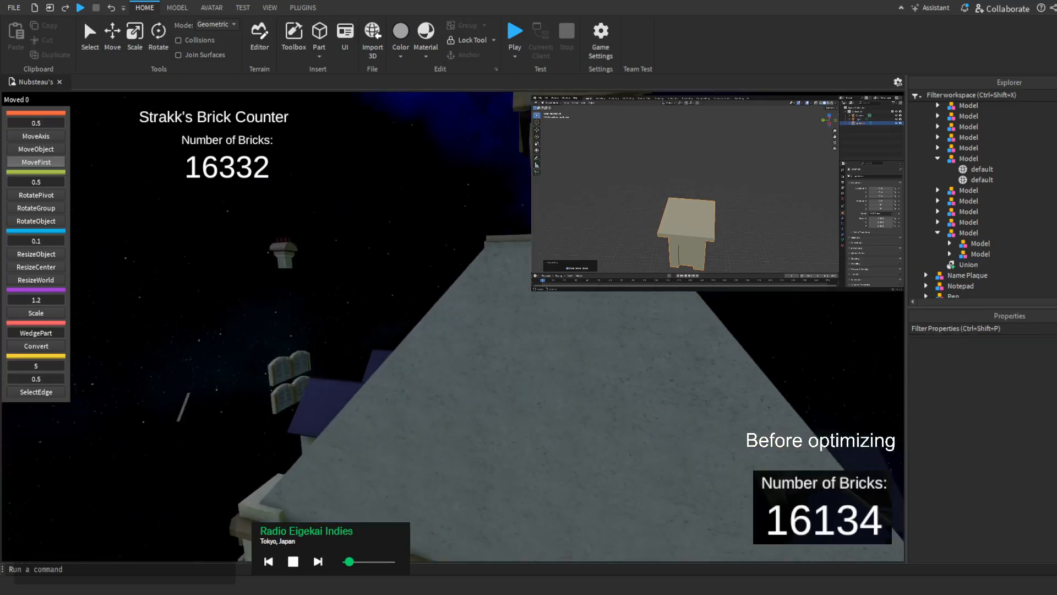
{"action": "key", "text": "w"}
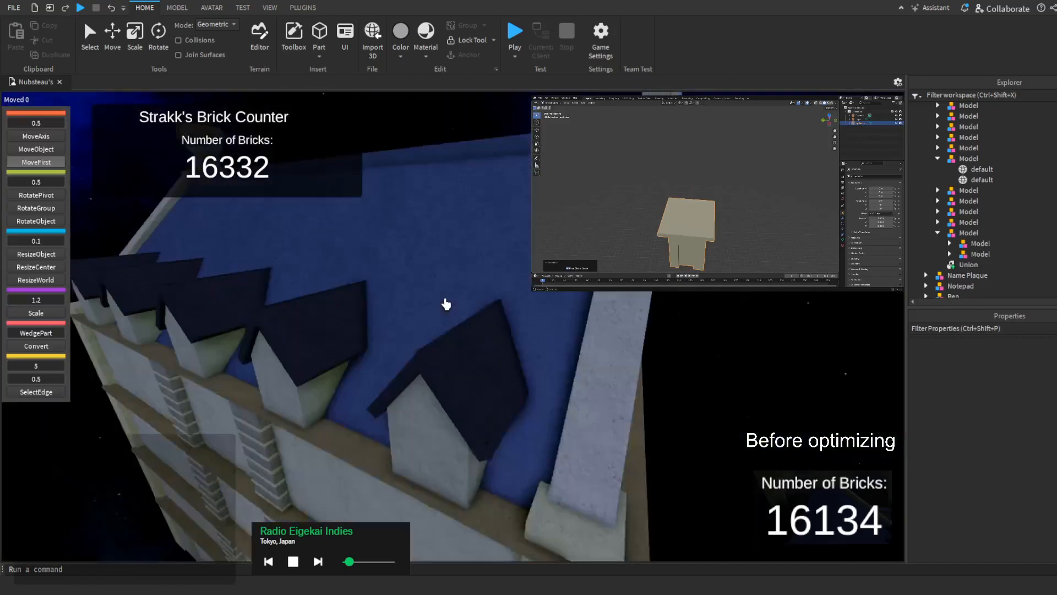
{"action": "key", "text": "s"}
{"action": "right_click_drag", "start_coordinate": [445, 302], "coordinate": [455, 301]}
{"action": "key", "text": "w"}
{"action": "key", "text": "e"}
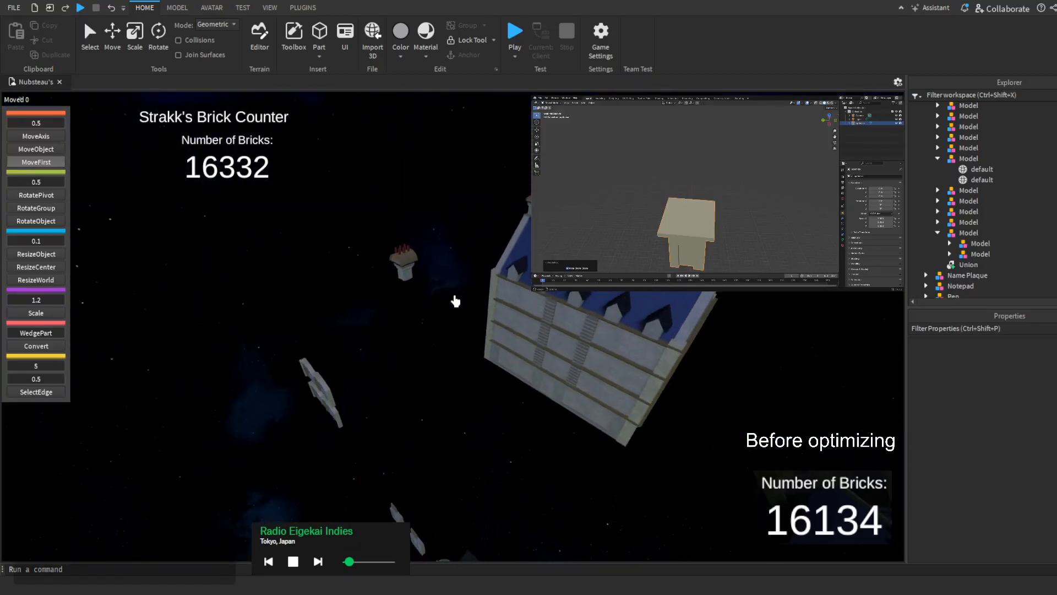
{"action": "key", "text": "w"}
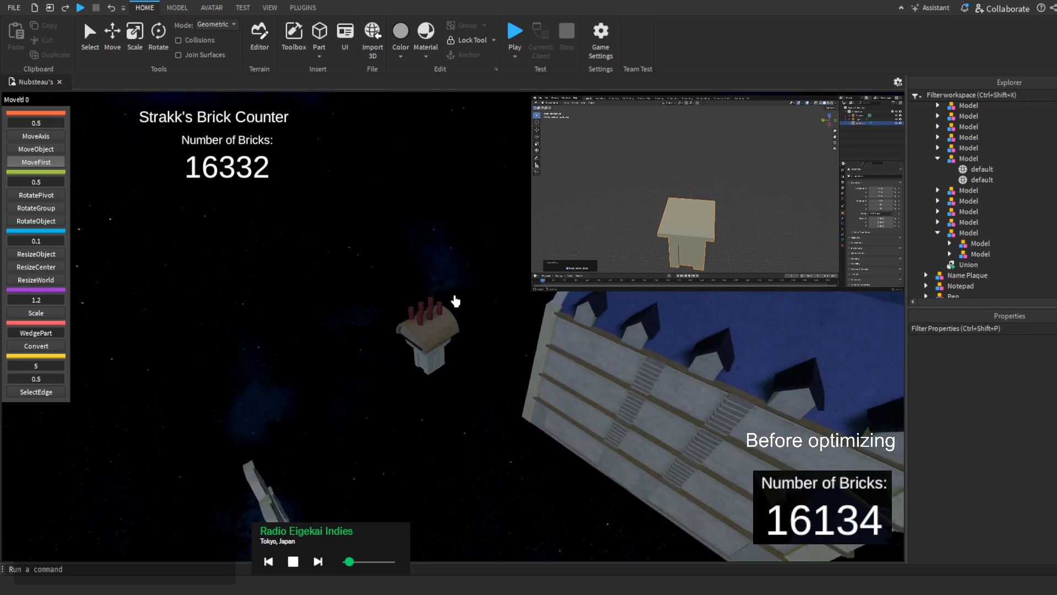
{"action": "left_click", "coordinate": [431, 332]}
{"action": "key", "text": "Delete"}
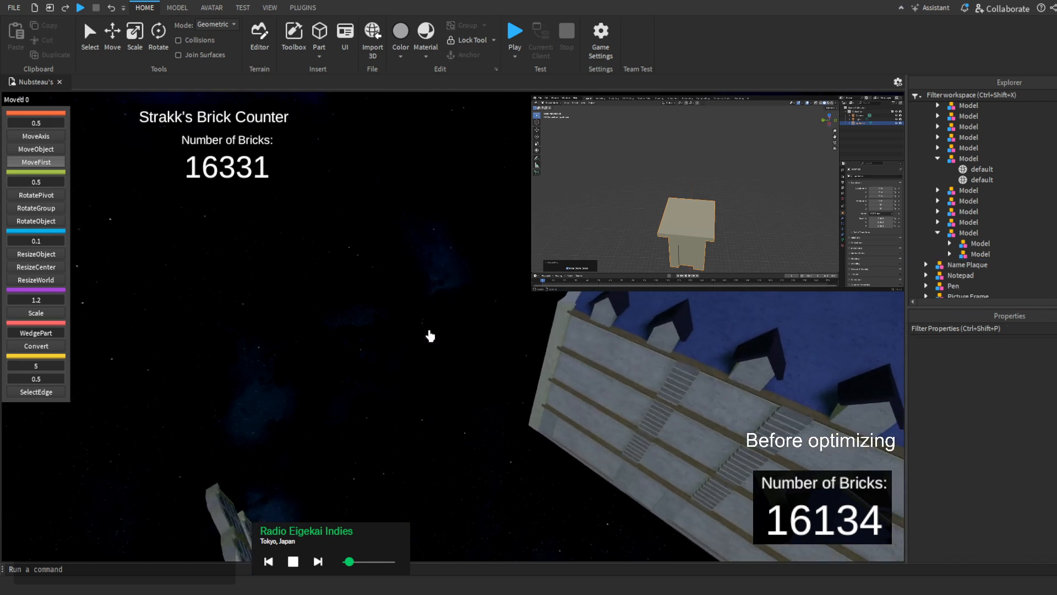
Examine the detached window models floating around the building, including the double arched windows and the balcony window row
{"action": "key", "text": "q"}
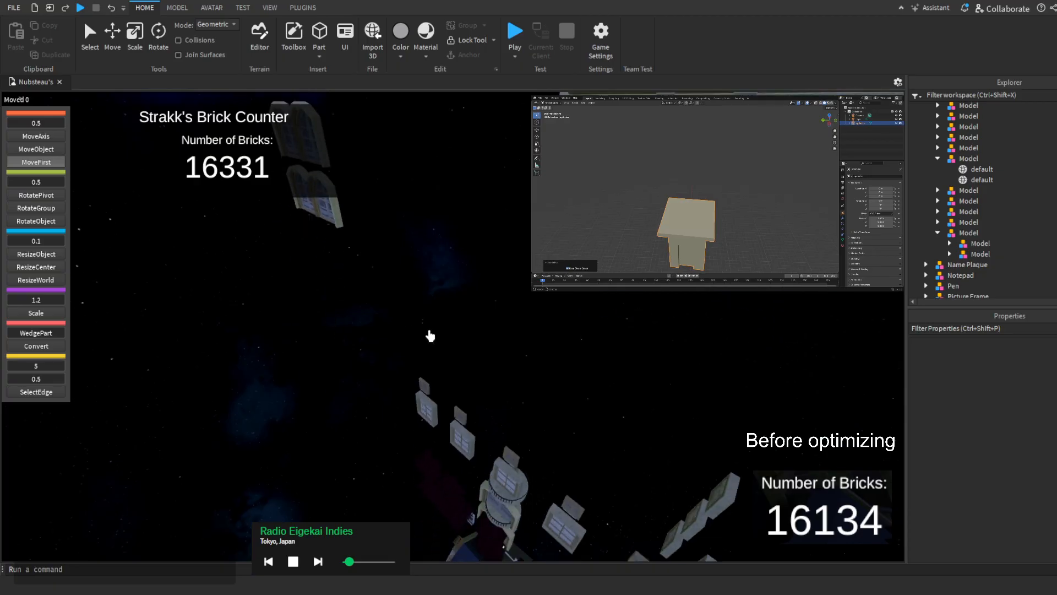
{"action": "key", "text": "d"}
{"action": "key", "text": "s"}
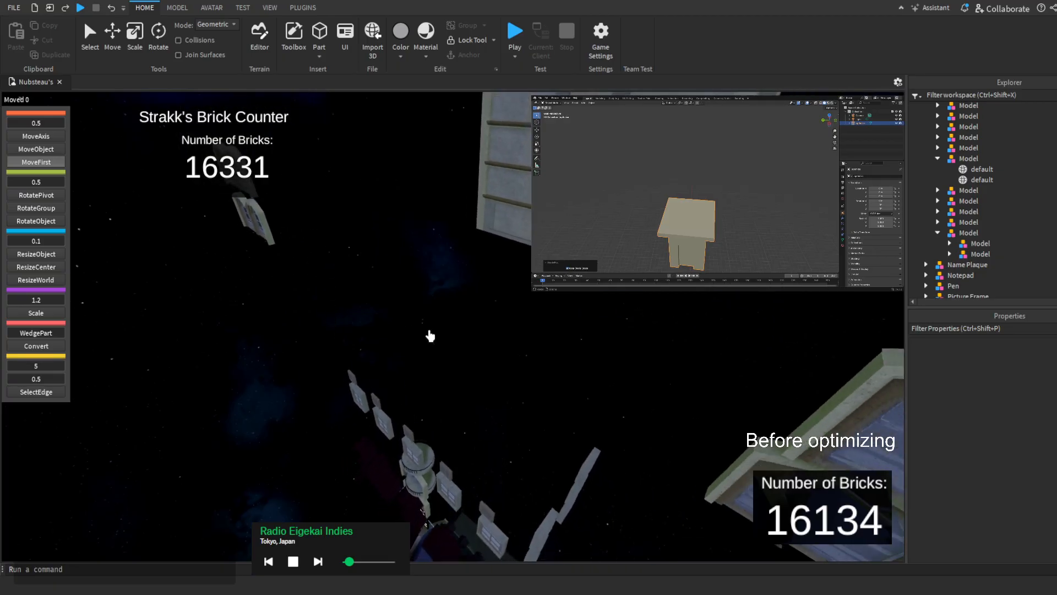
{"action": "key", "text": "d"}
{"action": "key", "text": "q"}
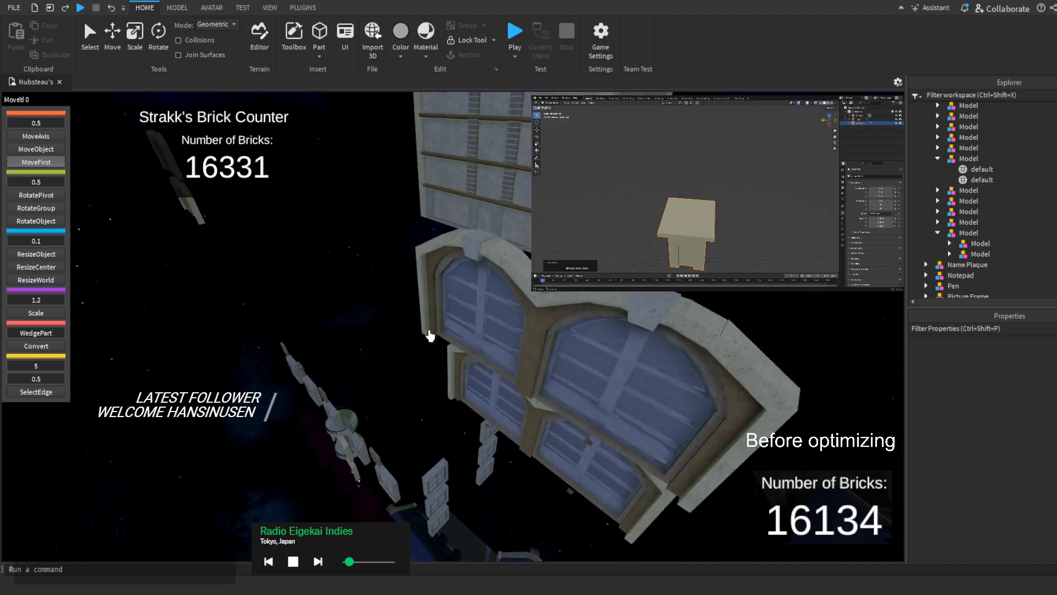
{"action": "key", "text": "s"}
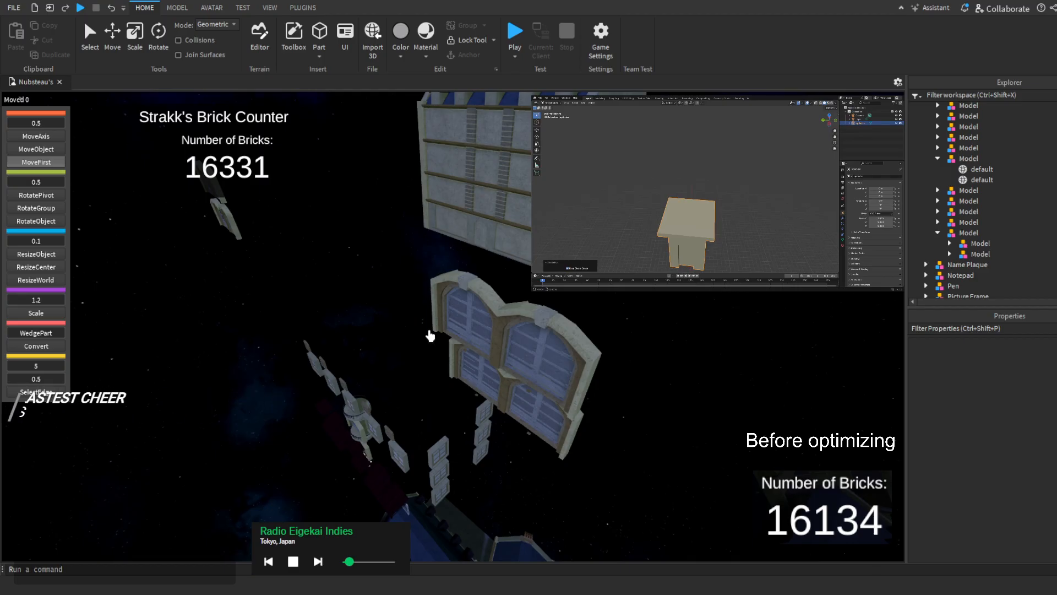
{"action": "key", "text": "w"}
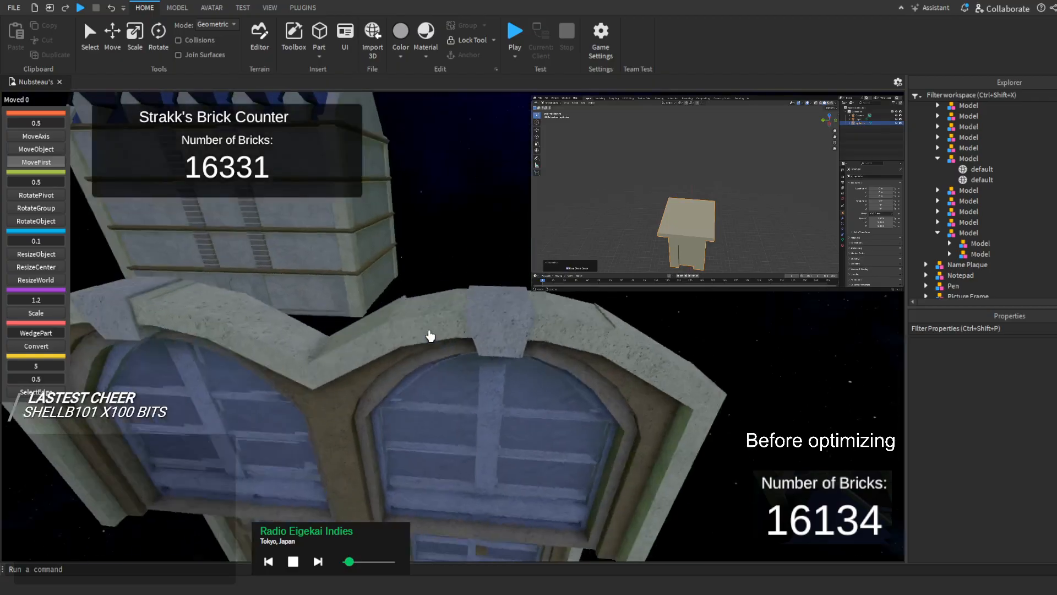
{"action": "key", "text": "s"}
{"action": "right_click_drag", "start_coordinate": [430, 336], "coordinate": [429, 336]}
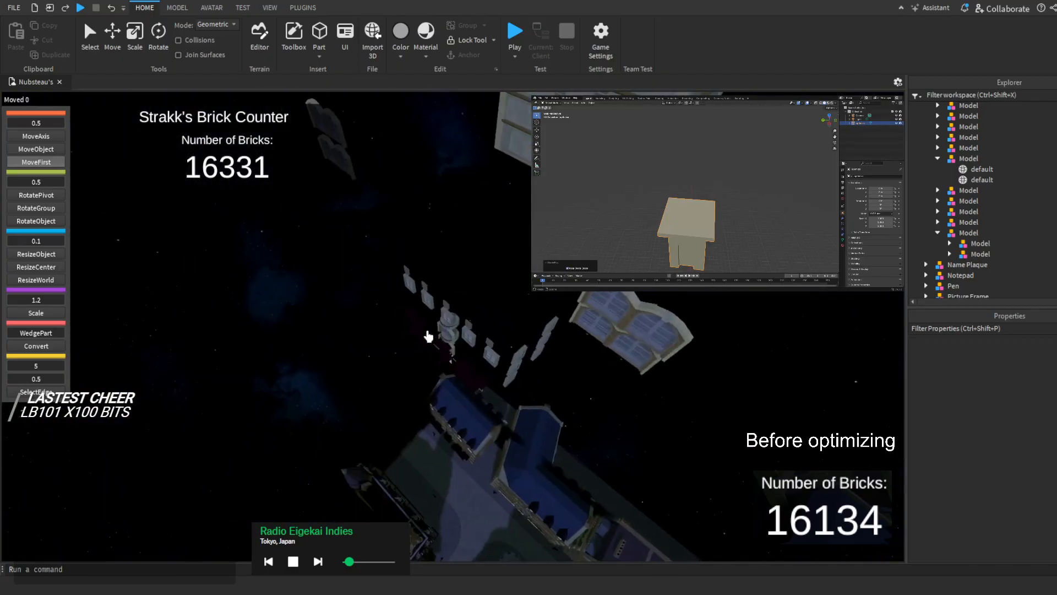
{"action": "key", "text": "a"}
{"action": "key", "text": "w"}
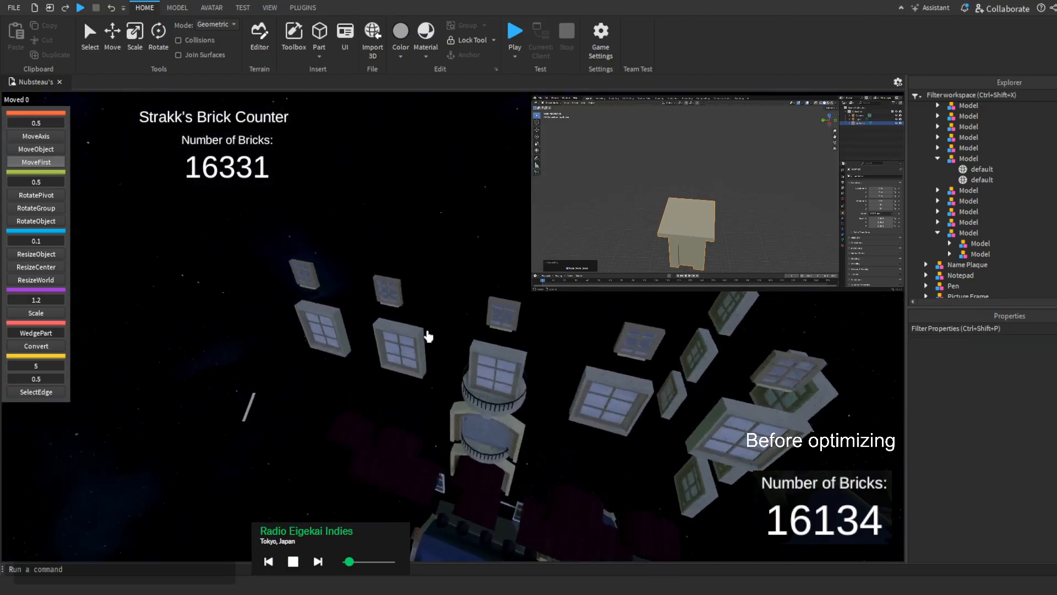
{"action": "key", "text": "s"}
{"action": "key", "text": "d"}
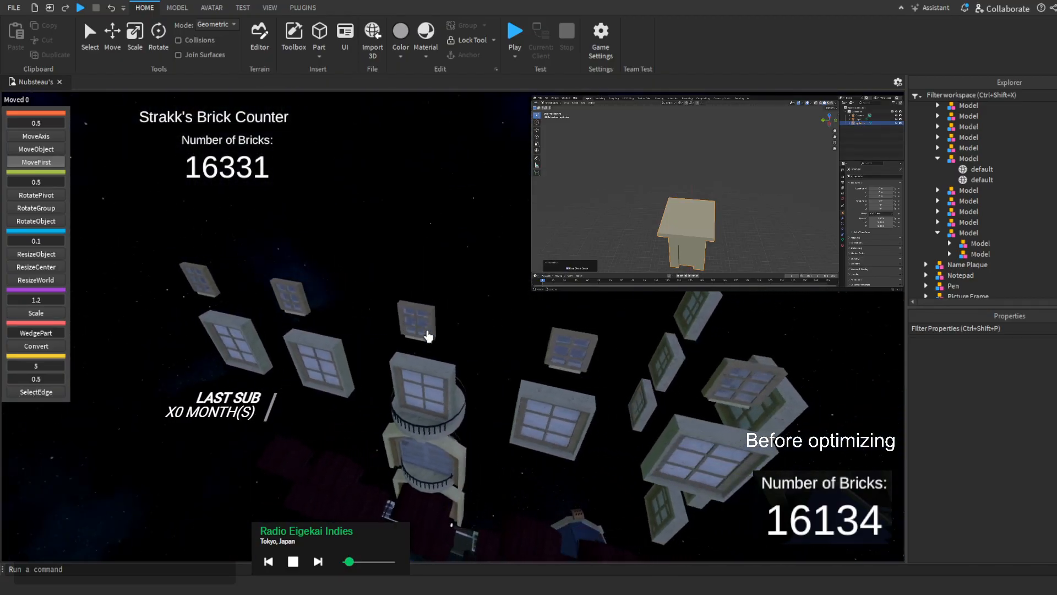
{"action": "key", "text": "w"}
{"action": "key", "text": "s"}
{"action": "right_click_drag", "start_coordinate": [606, 456], "coordinate": [616, 457]}
{"action": "key", "text": "s"}
Duplicate the double arched window model, set the move increment to 1, and move the copy 30 studs away from the original
{"action": "scroll", "coordinate": [517, 299], "scroll_direction": "up", "scroll_amount": 5}
{"action": "left_click", "coordinate": [516, 299]}
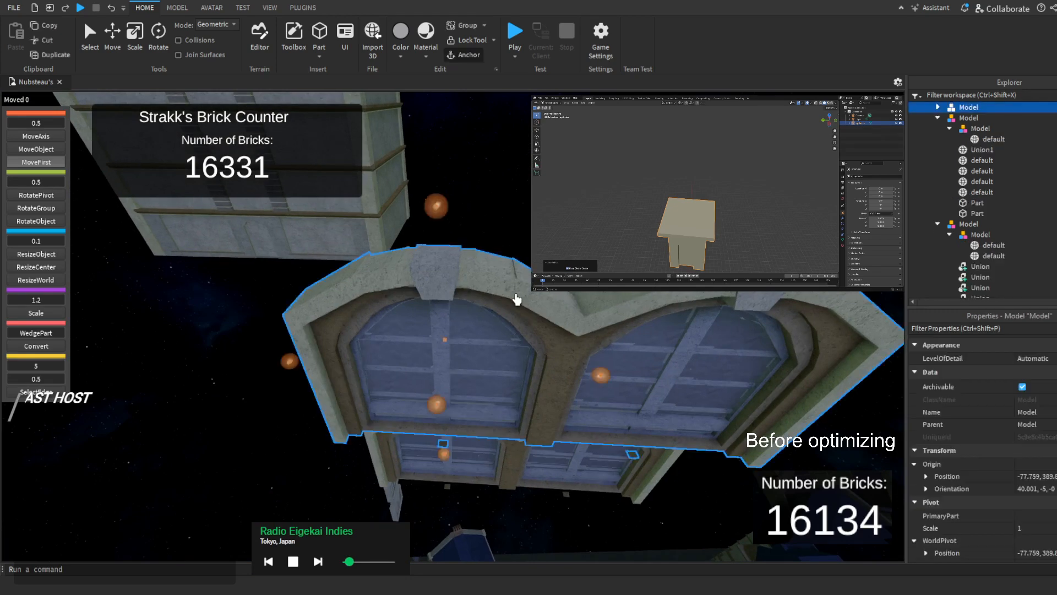
{"action": "right_click_drag", "start_coordinate": [517, 299], "coordinate": [517, 299]}
{"action": "key", "text": "d"}
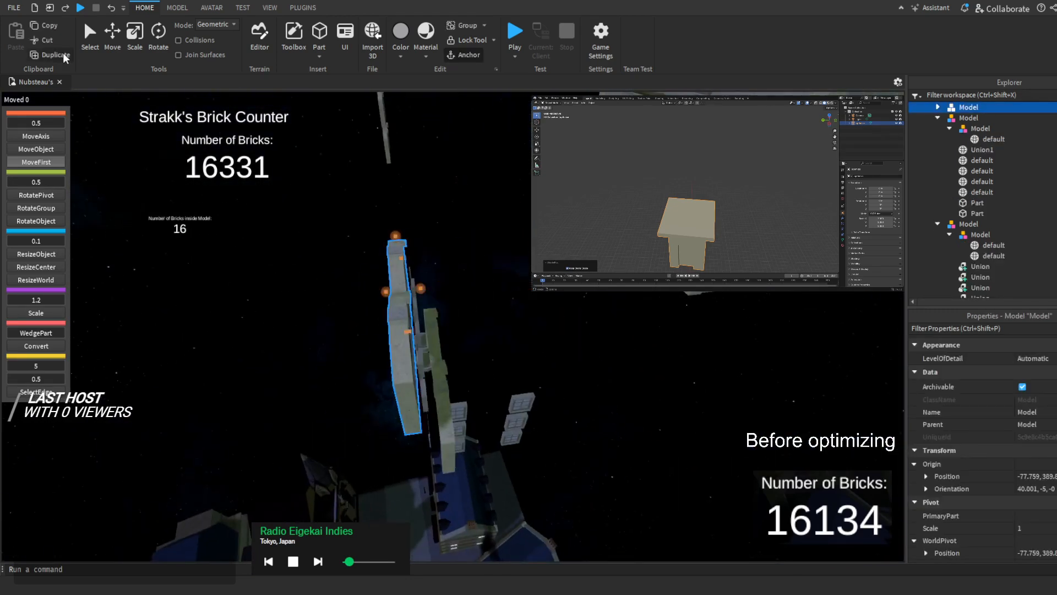
{"action": "left_click", "coordinate": [63, 55]}
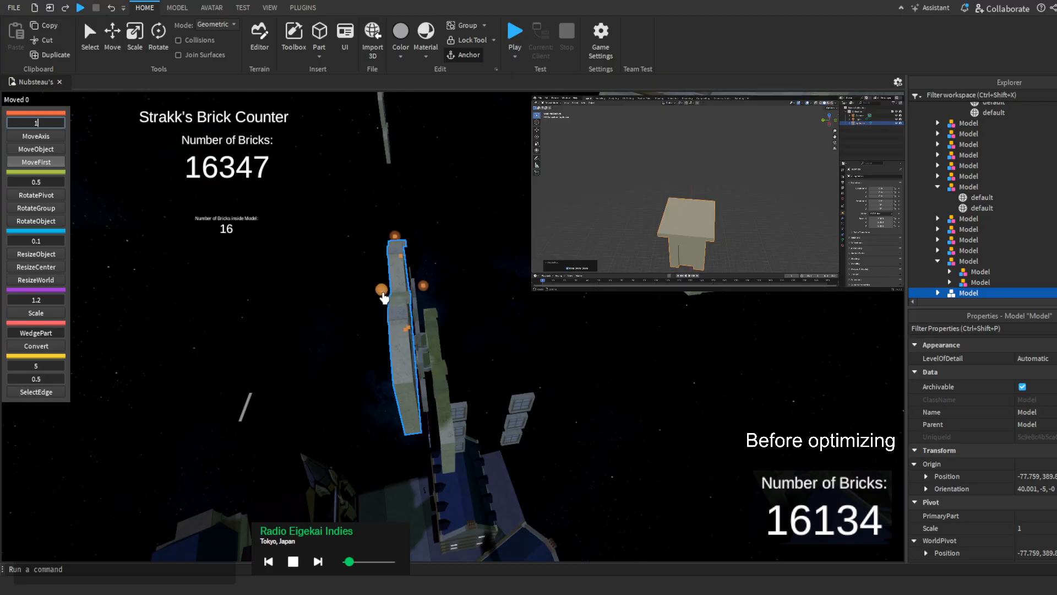
{"action": "left_click_drag", "start_coordinate": [384, 298], "coordinate": [507, 275]}
{"action": "key", "text": "w"}
{"action": "right_click_drag", "start_coordinate": [507, 275], "coordinate": [507, 275]}
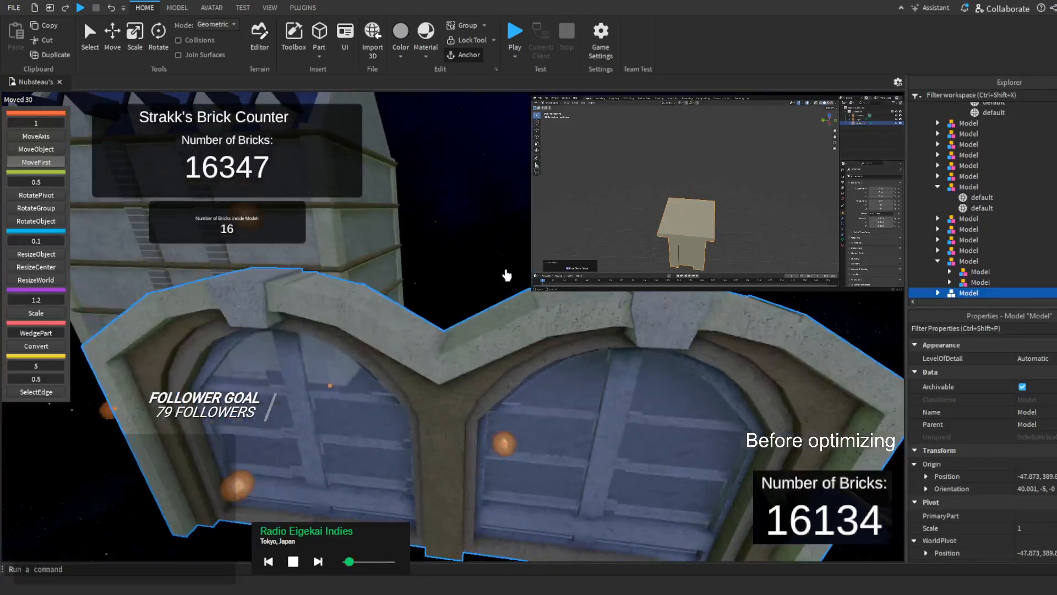
Expand the copied window's nested models and delete the glass and bars model from its left arch
{"action": "key", "text": "s"}
{"action": "key", "text": "a"}
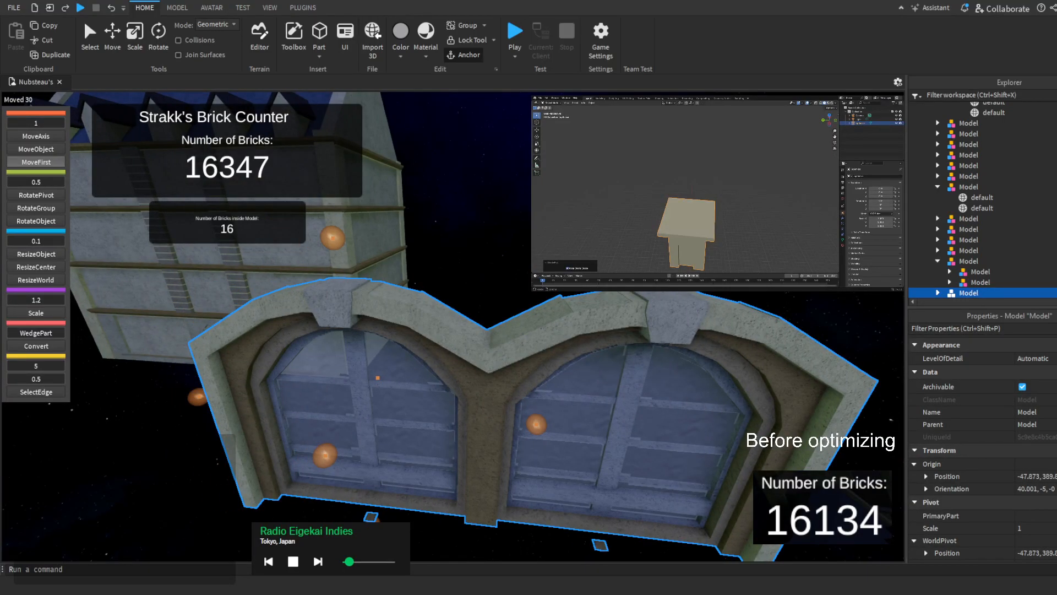
{"action": "scroll", "coordinate": [932, 213], "scroll_direction": "down", "scroll_amount": 3}
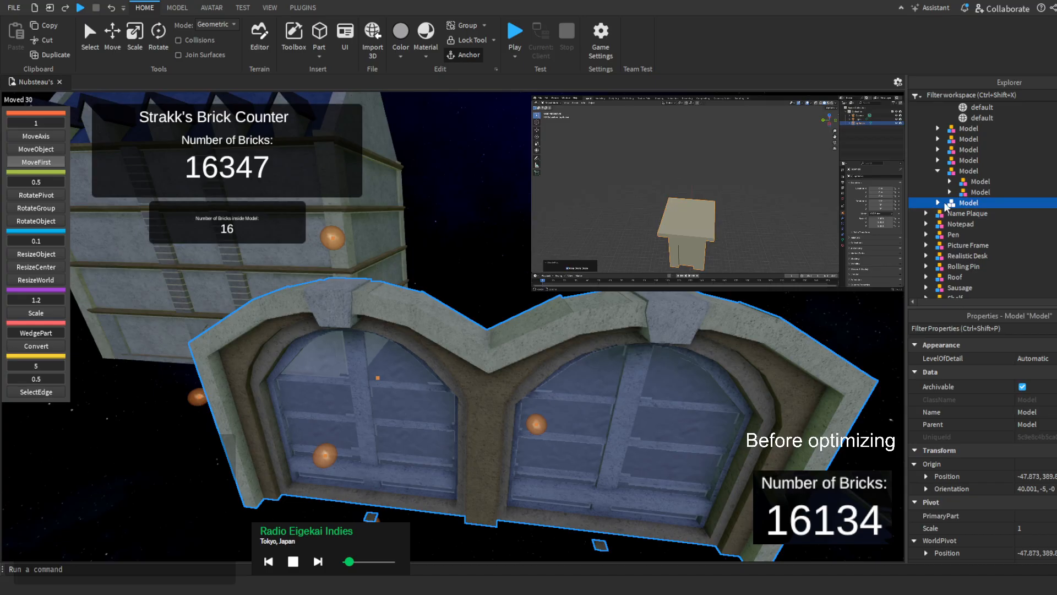
{"action": "left_click", "coordinate": [937, 204]}
{"action": "left_click", "coordinate": [949, 223]}
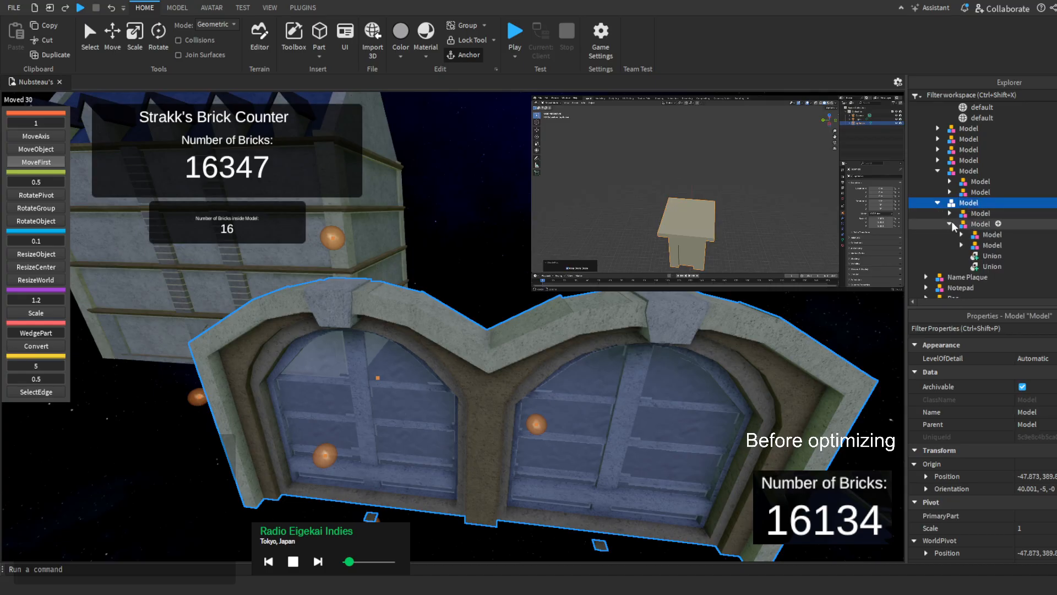
{"action": "left_click", "coordinate": [985, 236]}
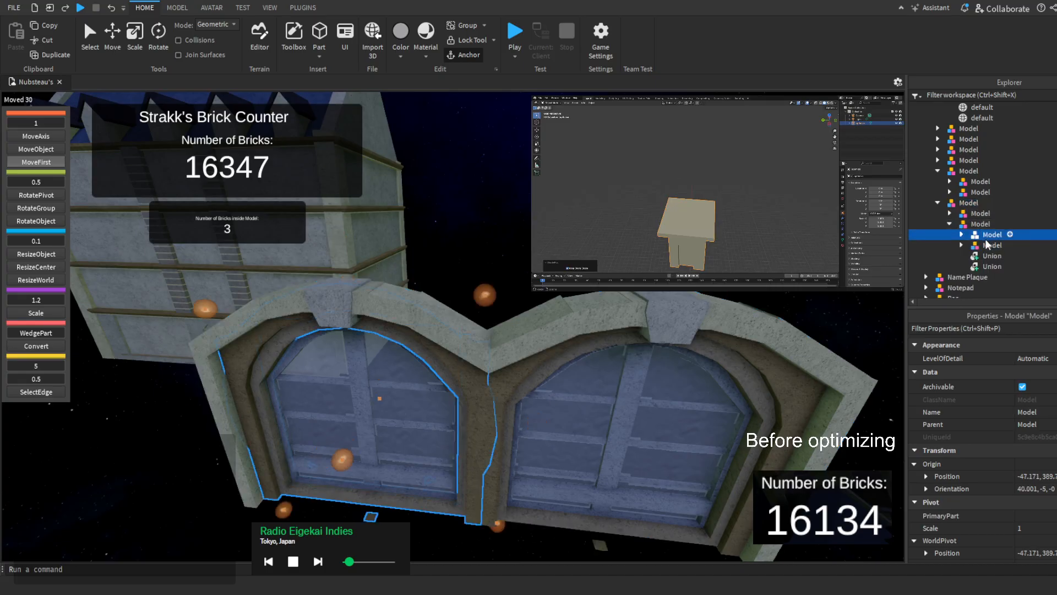
{"action": "left_click", "coordinate": [984, 246]}
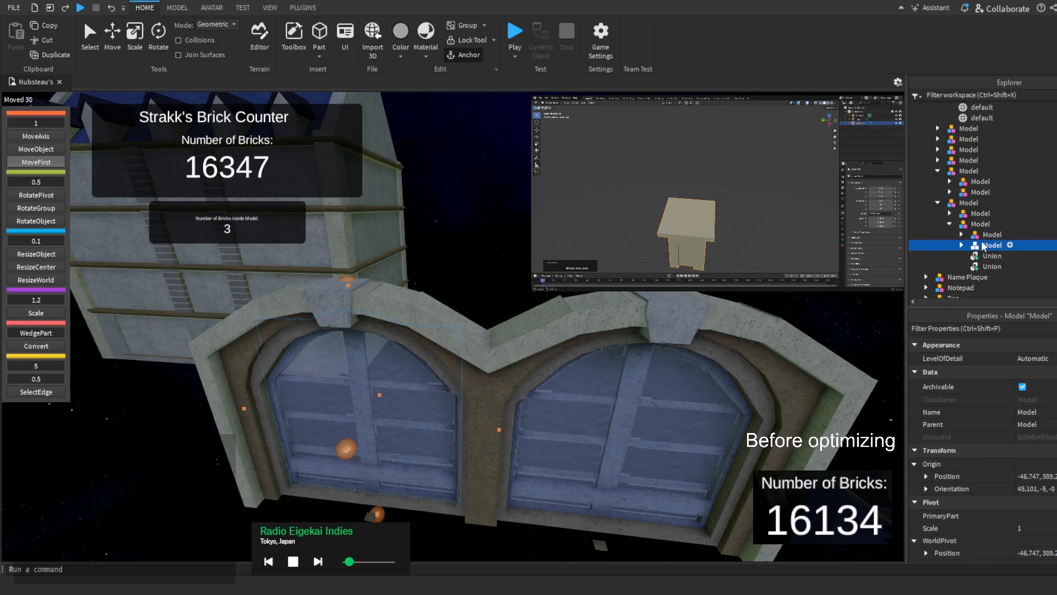
{"action": "key", "text": "Delete"}
Try deleting the brown frame model from the copied window's left arch, and undo that deletion
{"action": "left_click", "coordinate": [992, 234]}
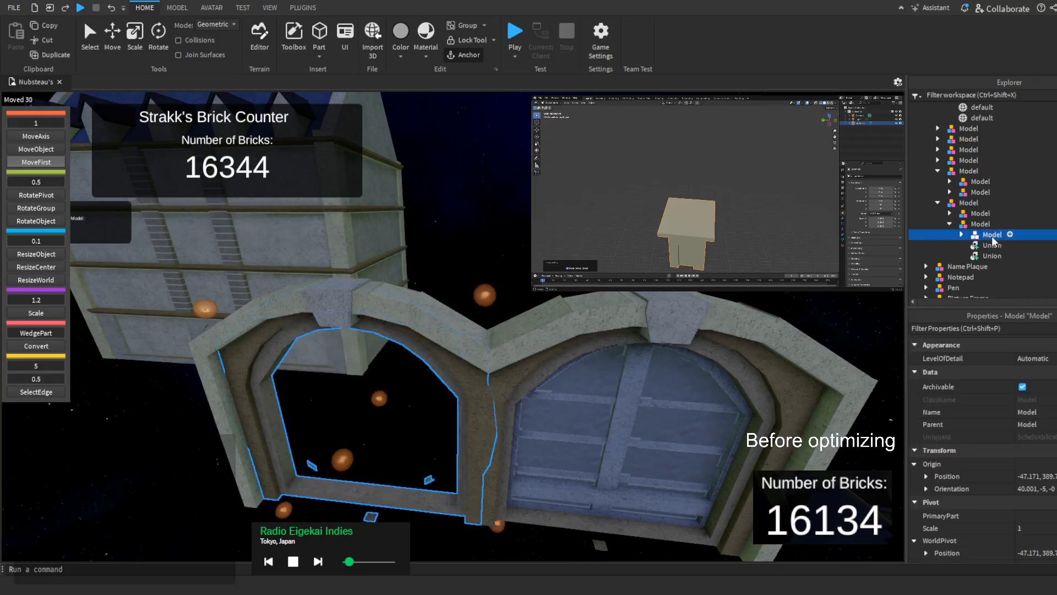
{"action": "key", "text": "Delete"}
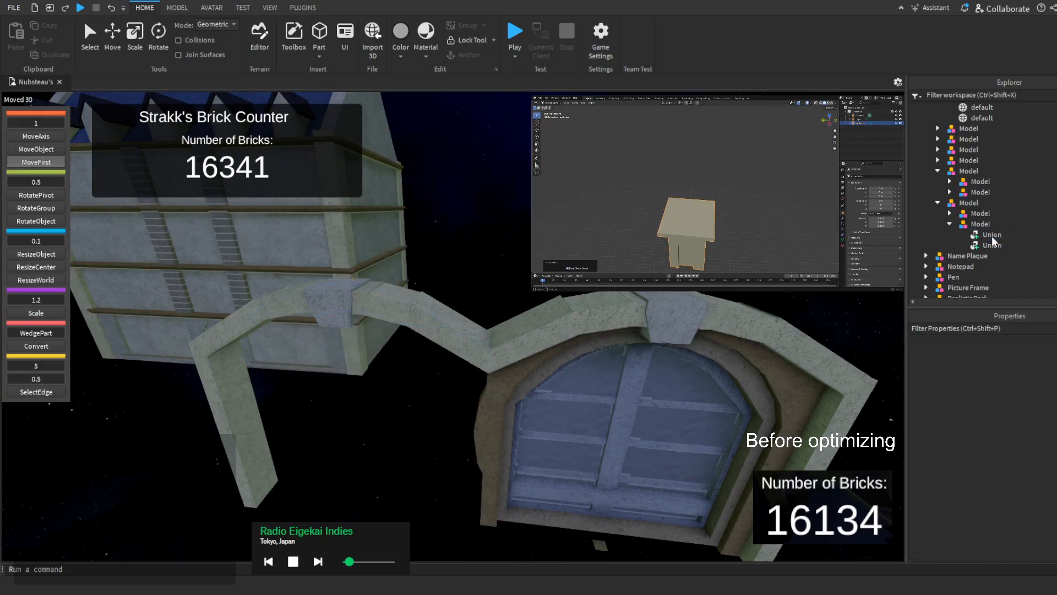
{"action": "left_click", "coordinate": [112, 8]}
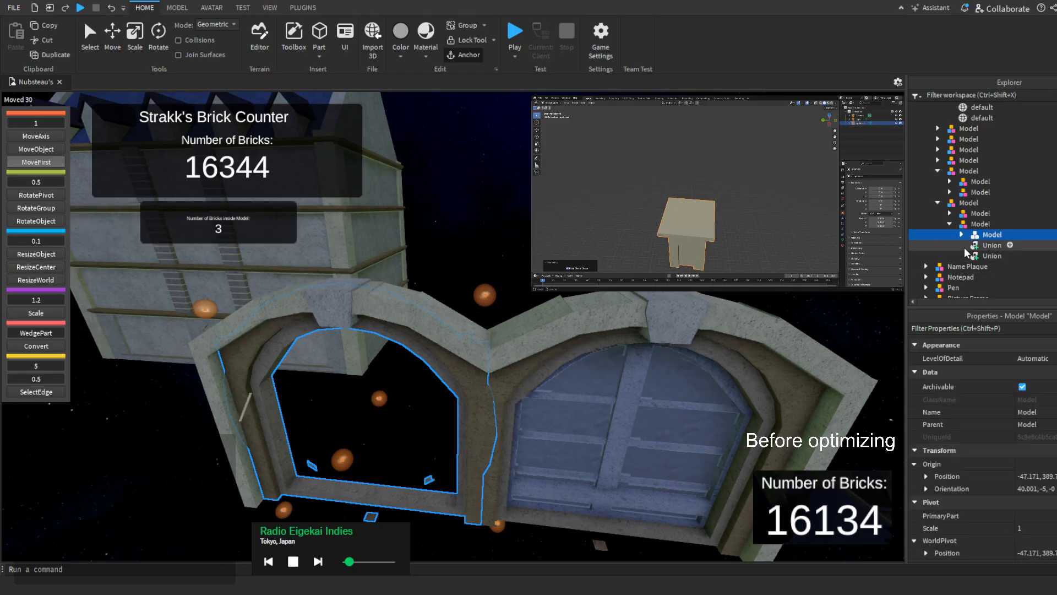
Select the copied window's keystone union, outer arch union and nested half models in turn to check what each covers
{"action": "left_click", "coordinate": [965, 247]}
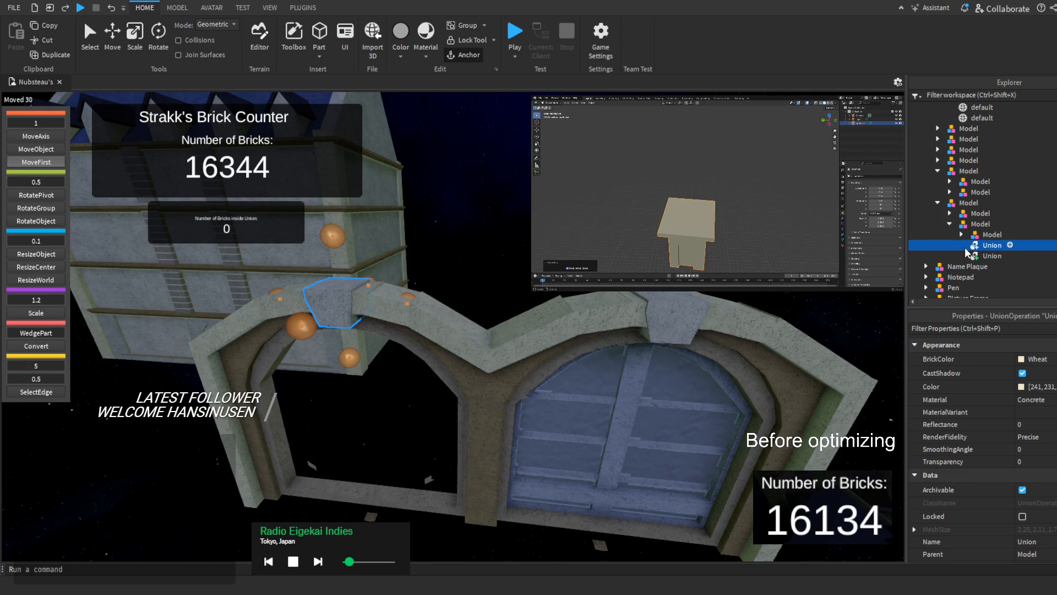
{"action": "left_click", "coordinate": [975, 256]}
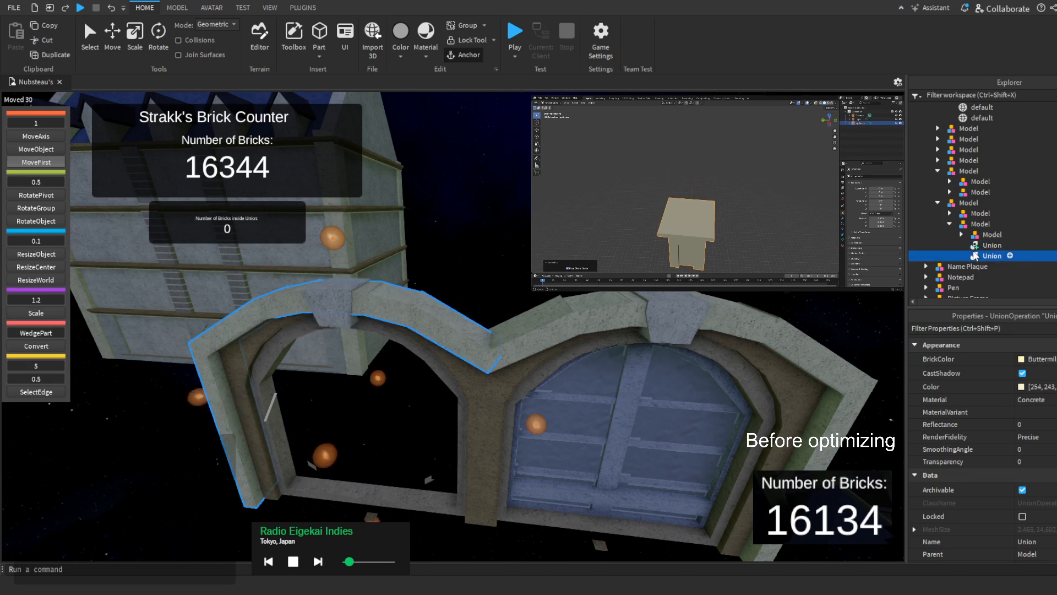
{"action": "left_click", "coordinate": [976, 223]}
{"action": "left_click", "coordinate": [966, 214]}
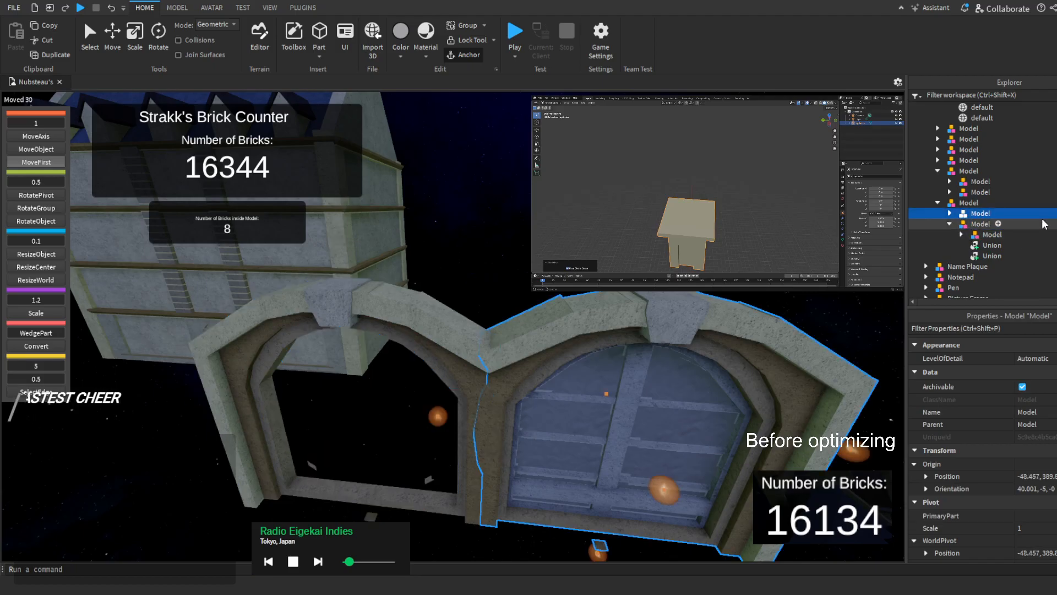
Undo the deletion of the left arch's glass and bars model, and expand that restored model and its nested model
{"action": "left_click", "coordinate": [949, 213]}
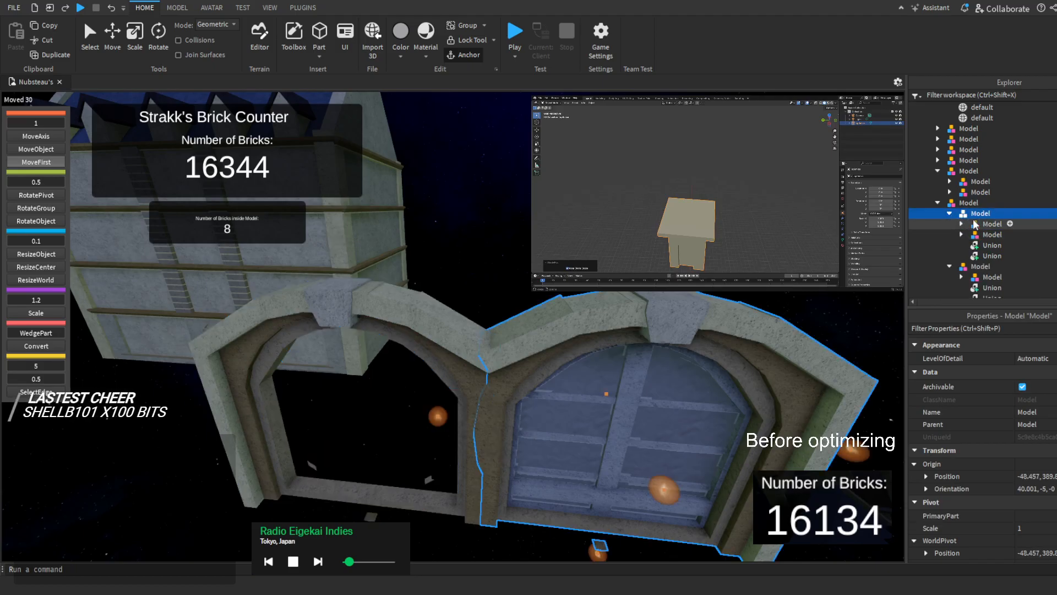
{"action": "left_click", "coordinate": [113, 9]}
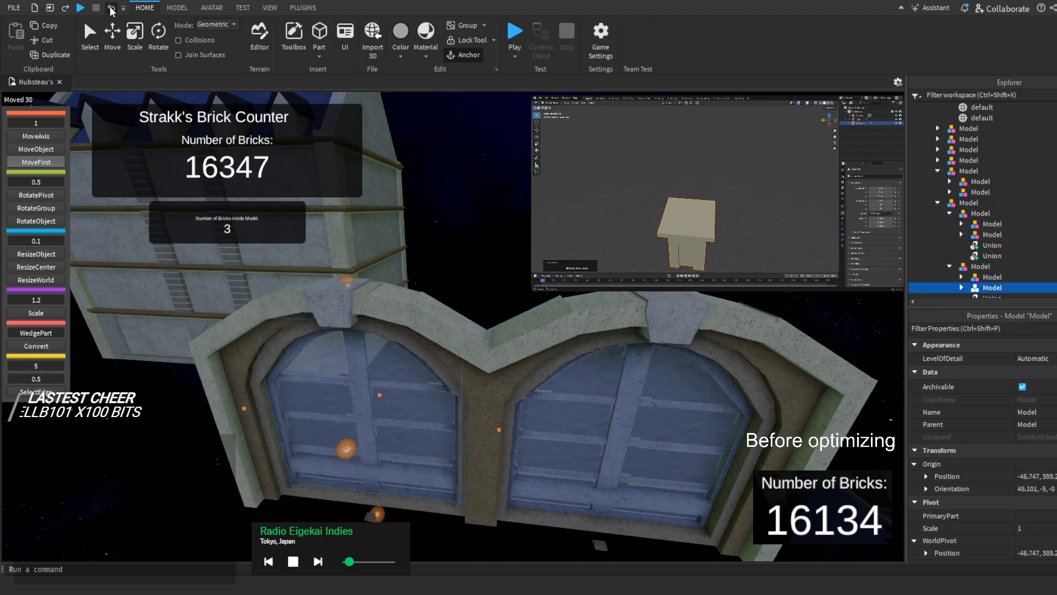
{"action": "scroll", "coordinate": [961, 258], "scroll_direction": "down", "scroll_amount": 2}
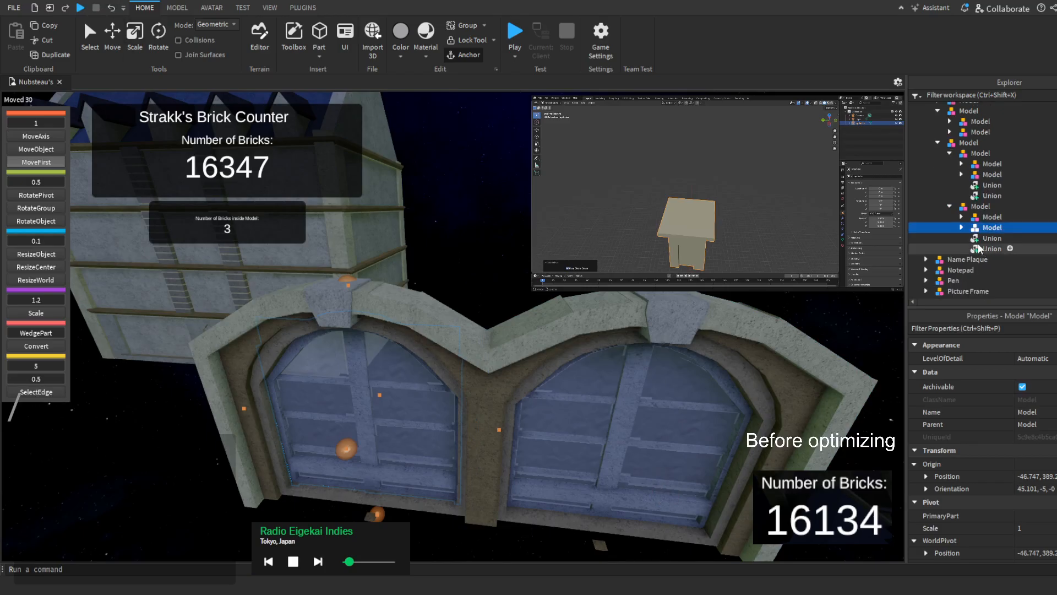
{"action": "left_click", "coordinate": [961, 227]}
{"action": "left_click", "coordinate": [993, 240]}
{"action": "left_click", "coordinate": [973, 238]}
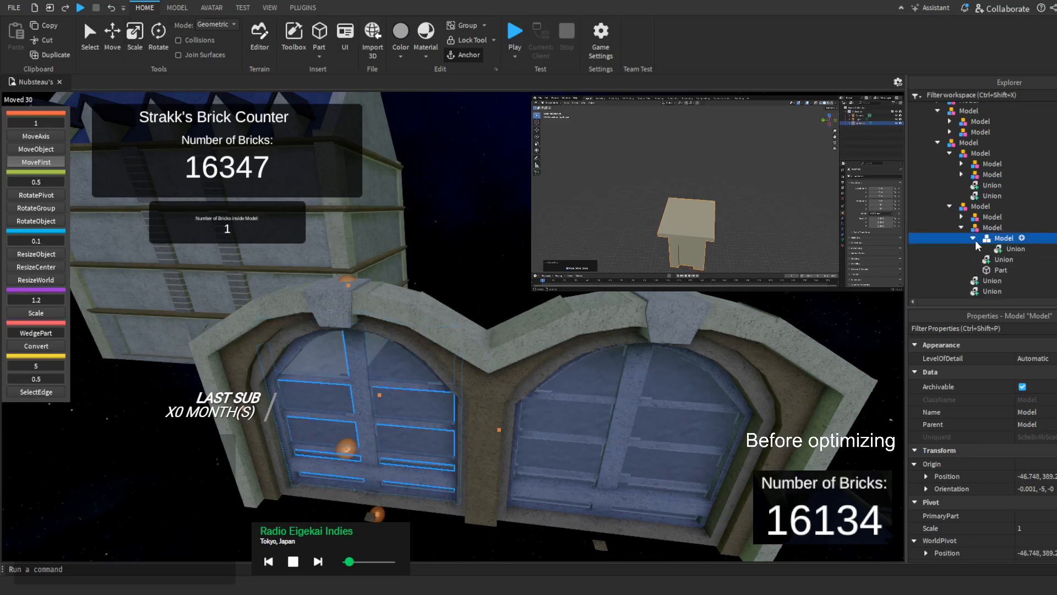
Select the nested bars union to check what it covers, and delete the glass part from the left arch
{"action": "left_click", "coordinate": [1014, 248]}
{"action": "right_click_drag", "start_coordinate": [422, 480], "coordinate": [435, 458]}
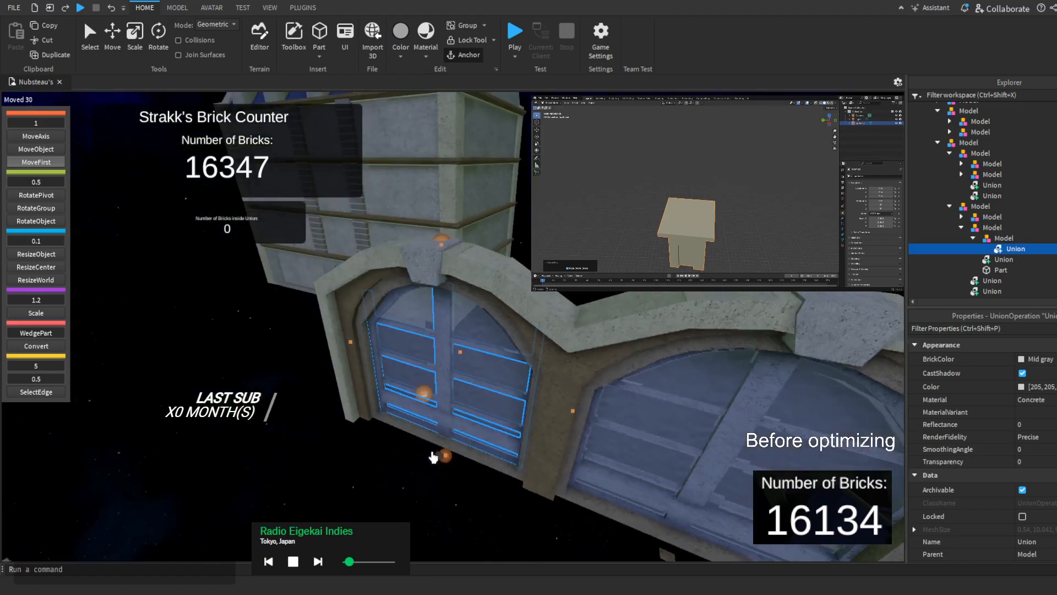
{"action": "right_click_drag", "start_coordinate": [433, 415], "coordinate": [469, 358]}
{"action": "left_click_drag", "start_coordinate": [477, 340], "coordinate": [490, 366]}
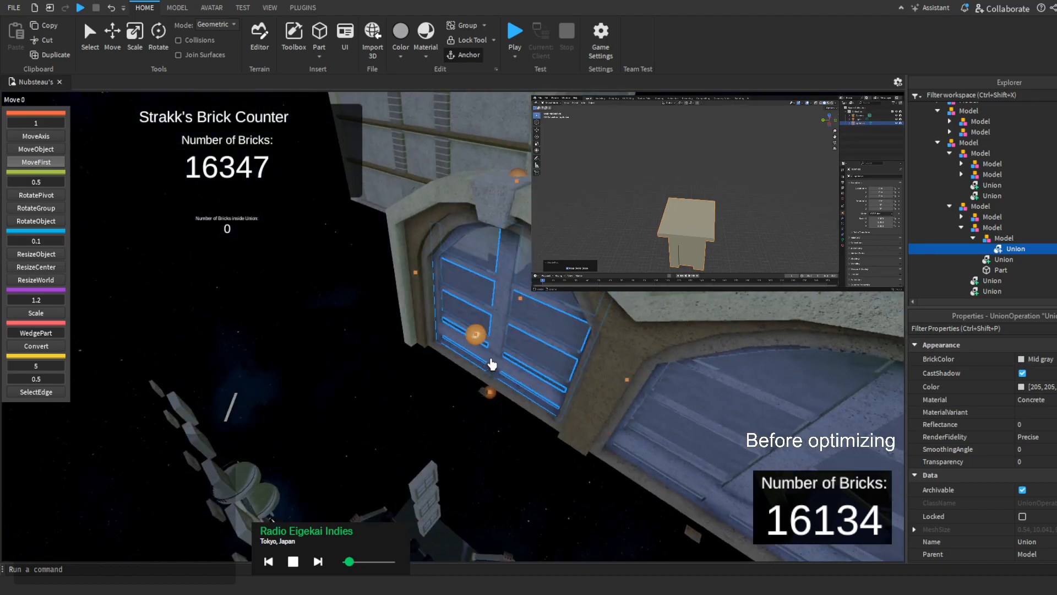
{"action": "left_click", "coordinate": [985, 269]}
{"action": "key", "text": "Delete"}
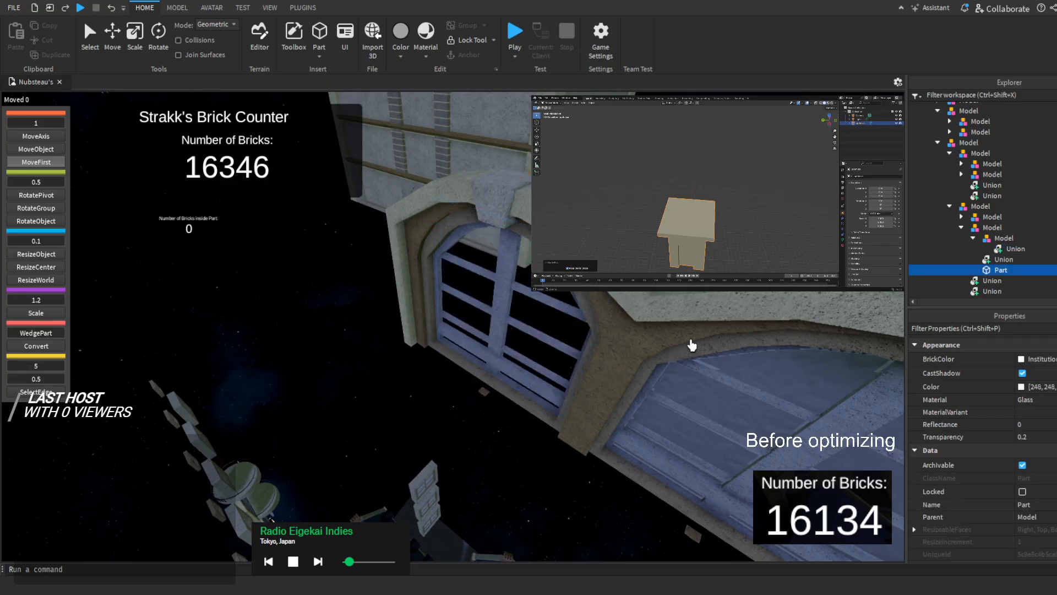
Scope into the copied window's right arch and delete its glass part
{"action": "right_click_drag", "start_coordinate": [661, 349], "coordinate": [649, 307]}
{"action": "left_click", "coordinate": [623, 296]}
{"action": "left_click", "coordinate": [623, 296]}
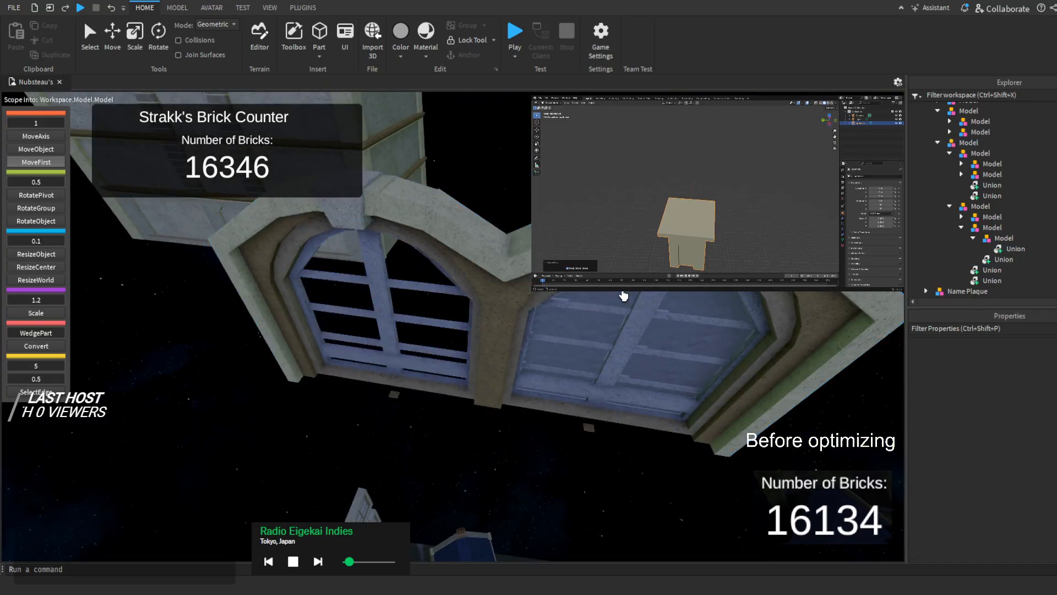
{"action": "double_click", "coordinate": [624, 297]}
{"action": "double_click", "coordinate": [624, 296]}
{"action": "left_click", "coordinate": [623, 296]}
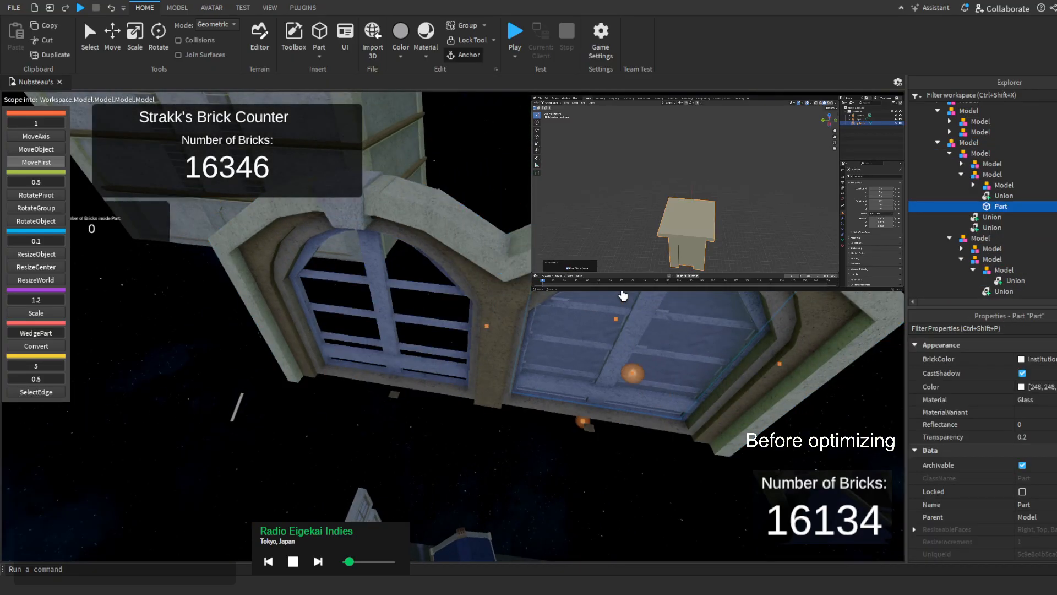
{"action": "key", "text": "Delete"}
Examine the copied window's bars and frame, selecting the right arch's brown frame union through the small stray piece below it
{"action": "right_click_drag", "start_coordinate": [623, 297], "coordinate": [621, 297]}
{"action": "key", "text": "w"}
{"action": "key", "text": "w"}
{"action": "right_click_drag", "start_coordinate": [566, 342], "coordinate": [457, 381]}
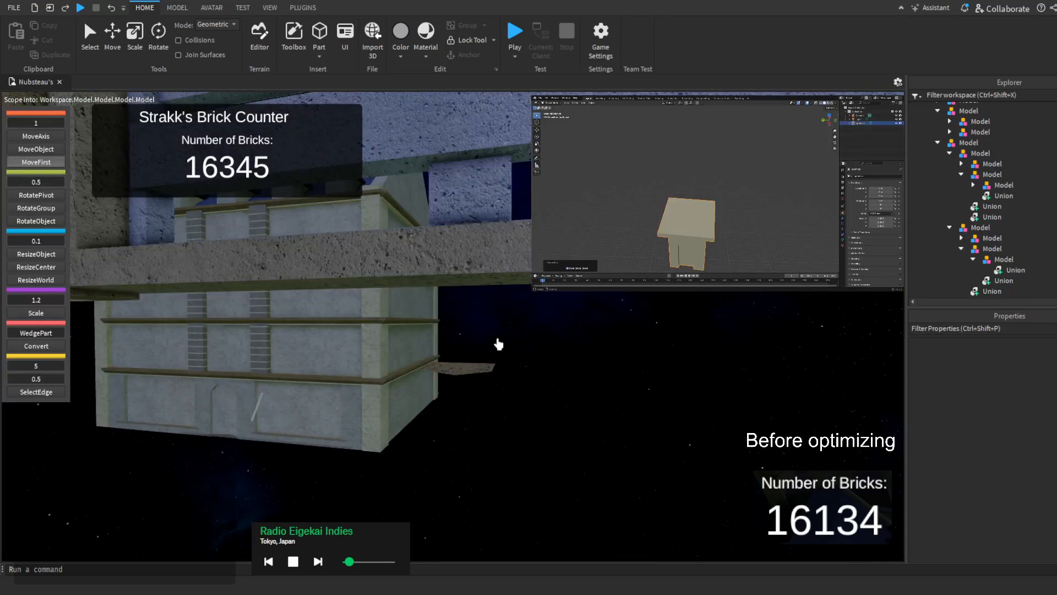
{"action": "right_click_drag", "start_coordinate": [498, 343], "coordinate": [493, 318]}
{"action": "key", "text": "w"}
{"action": "key", "text": "w"}
{"action": "key", "text": "s"}
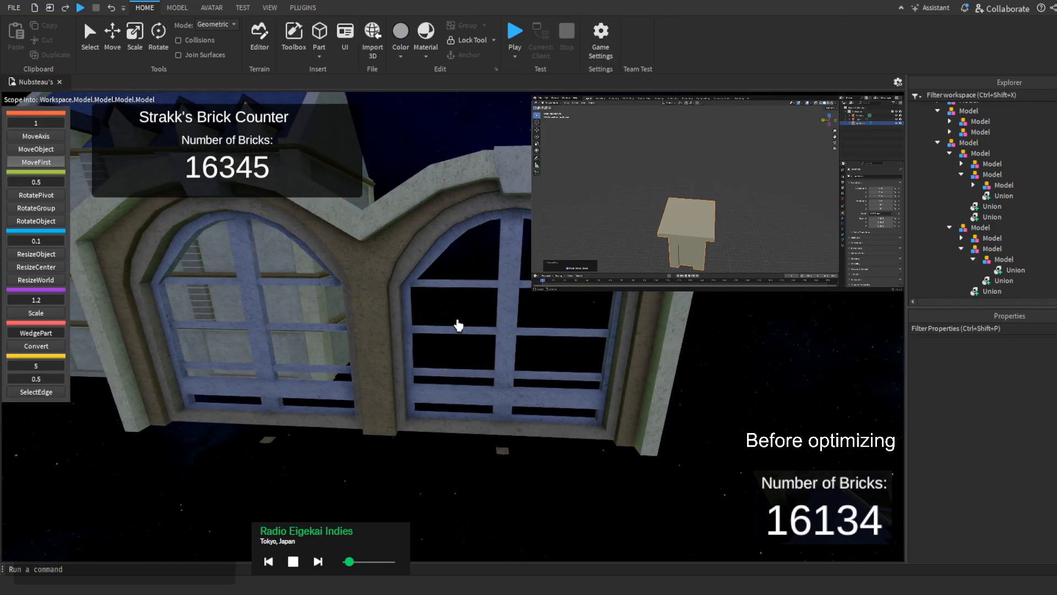
{"action": "key", "text": "s"}
{"action": "right_click_drag", "start_coordinate": [461, 326], "coordinate": [460, 326]}
{"action": "key", "text": "w"}
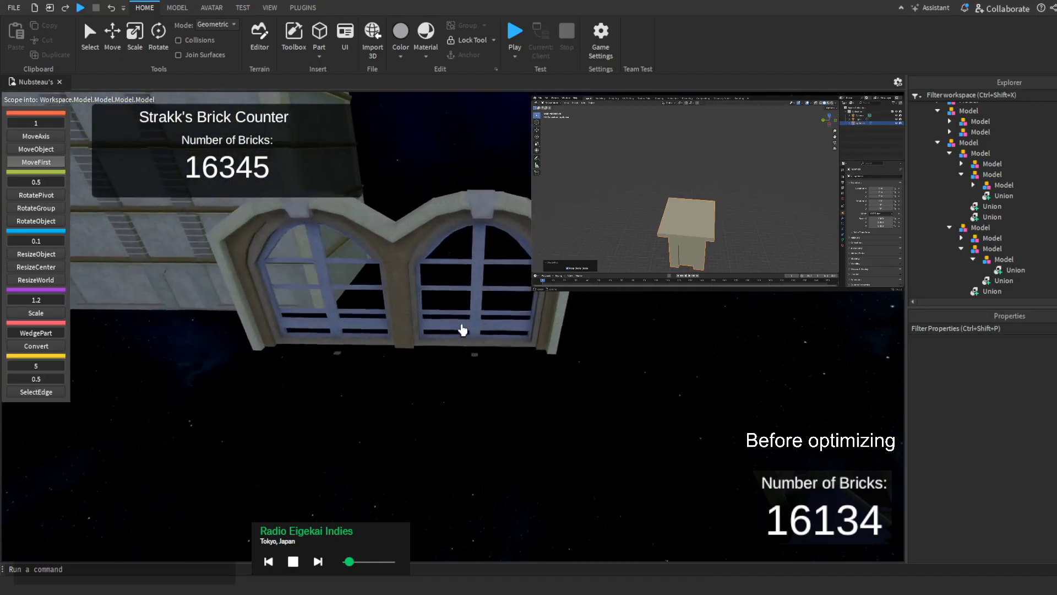
{"action": "left_click", "coordinate": [547, 459]}
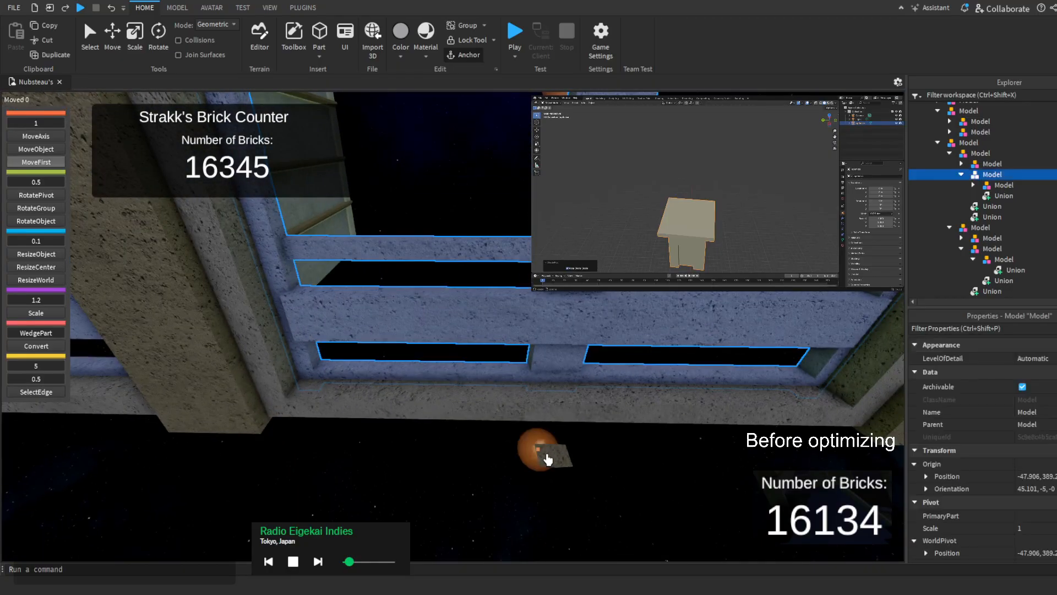
{"action": "left_click", "coordinate": [551, 452]}
{"action": "key", "text": "s"}
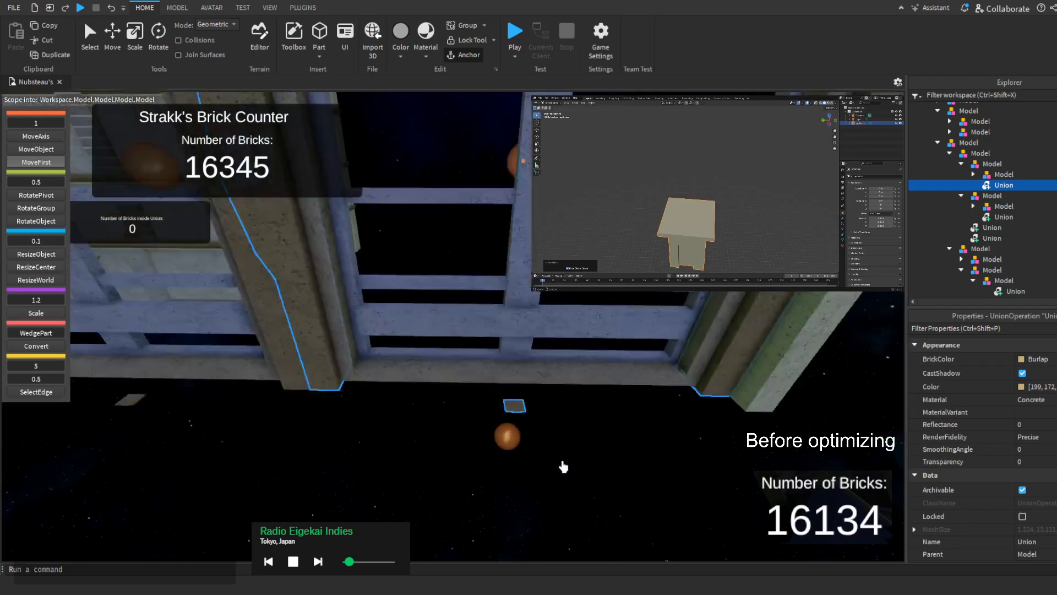
{"action": "key", "text": "e"}
Separate the right arch's outer stone union into its individual parts
{"action": "left_click", "coordinate": [563, 309]}
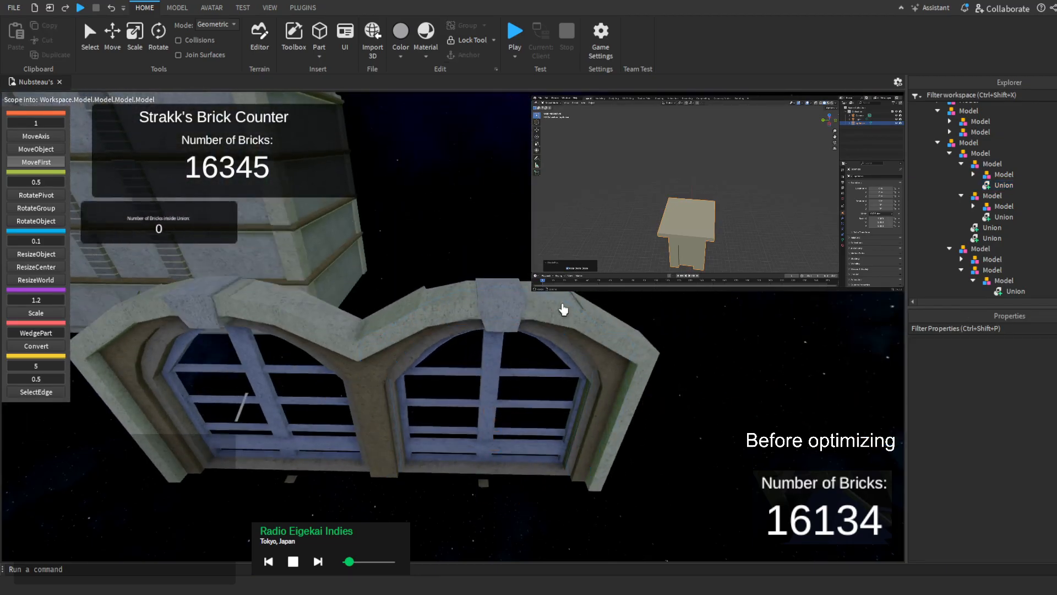
{"action": "scroll", "coordinate": [563, 310], "scroll_direction": "up", "scroll_amount": 3}
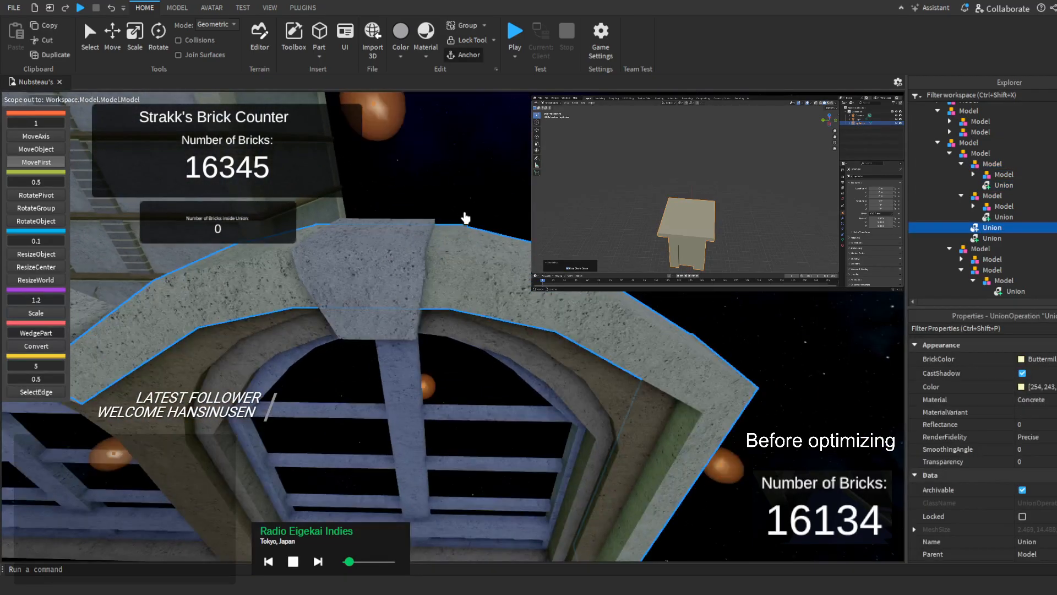
{"action": "left_click", "coordinate": [177, 7]}
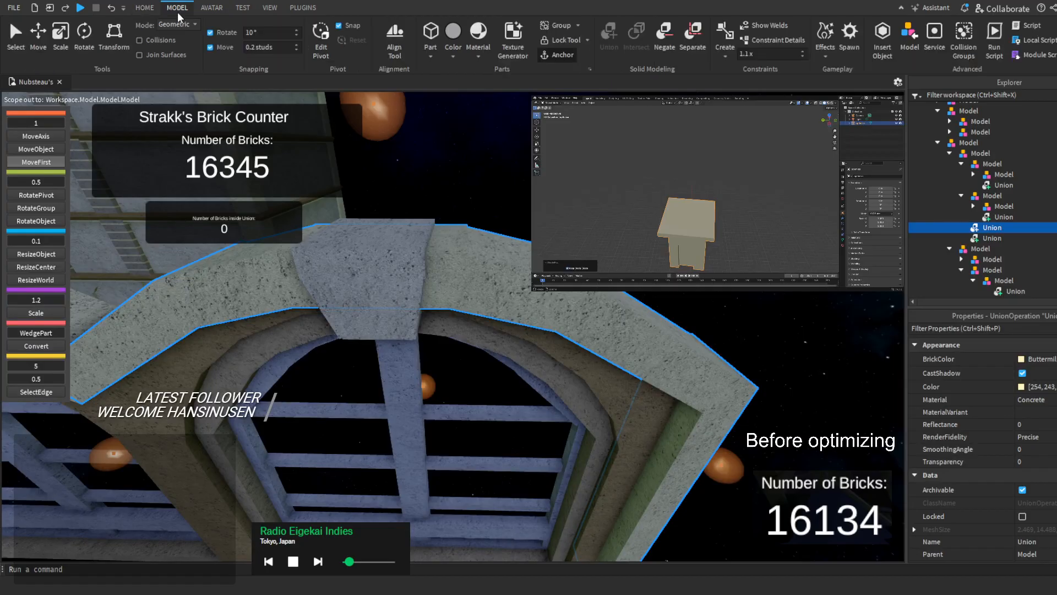
{"action": "left_click", "coordinate": [692, 55]}
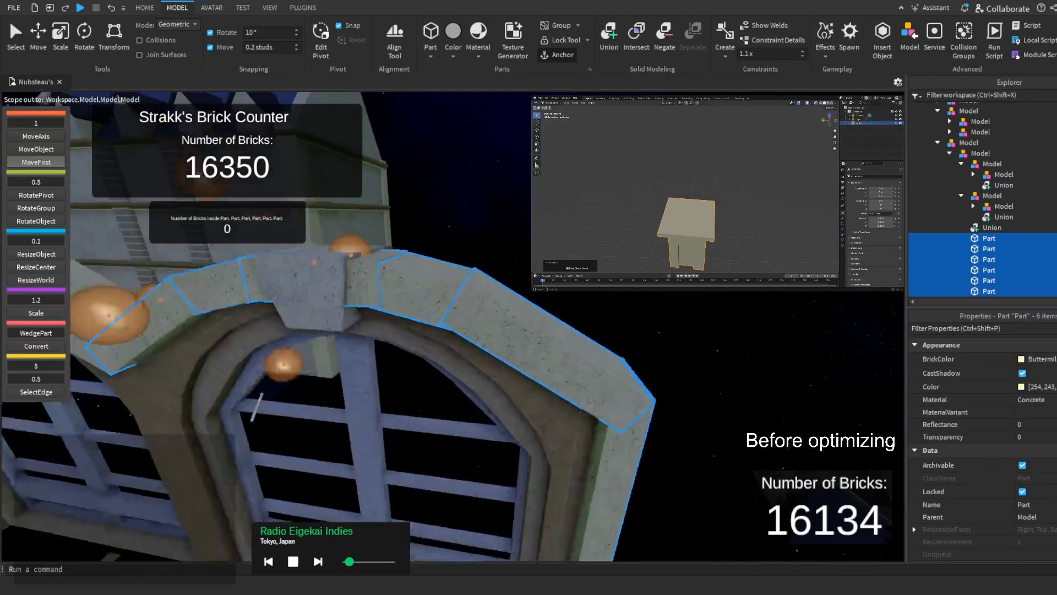
Examine the separated outer arch parts up close and leave the window model's scope
{"action": "key", "text": "w"}
{"action": "mouse_move", "coordinate": [431, 304]}
{"action": "right_mouse_down"}
{"action": "mouse_move", "coordinate": [452, 314]}
{"action": "mouse_move", "coordinate": [431, 303]}
{"action": "right_mouse_up"}
{"action": "left_click", "coordinate": [398, 327]}
{"action": "left_click", "coordinate": [399, 327]}
{"action": "left_click", "coordinate": [398, 328]}
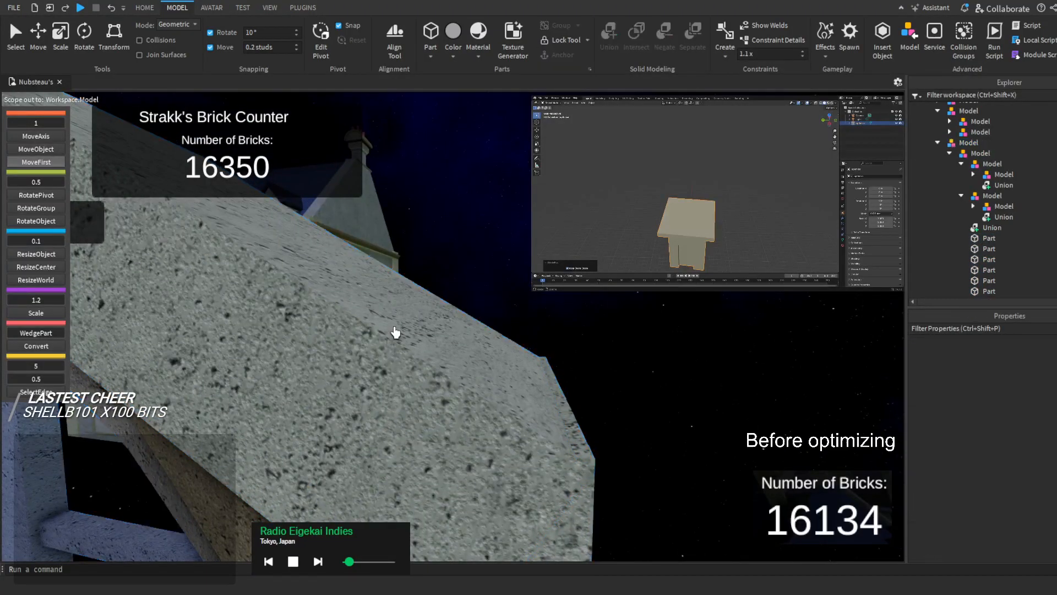
{"action": "left_click", "coordinate": [399, 328]}
{"action": "left_click", "coordinate": [399, 327]}
{"action": "left_click", "coordinate": [399, 328]}
{"action": "key", "text": "s"}
{"action": "right_click_drag", "start_coordinate": [399, 327], "coordinate": [415, 297]}
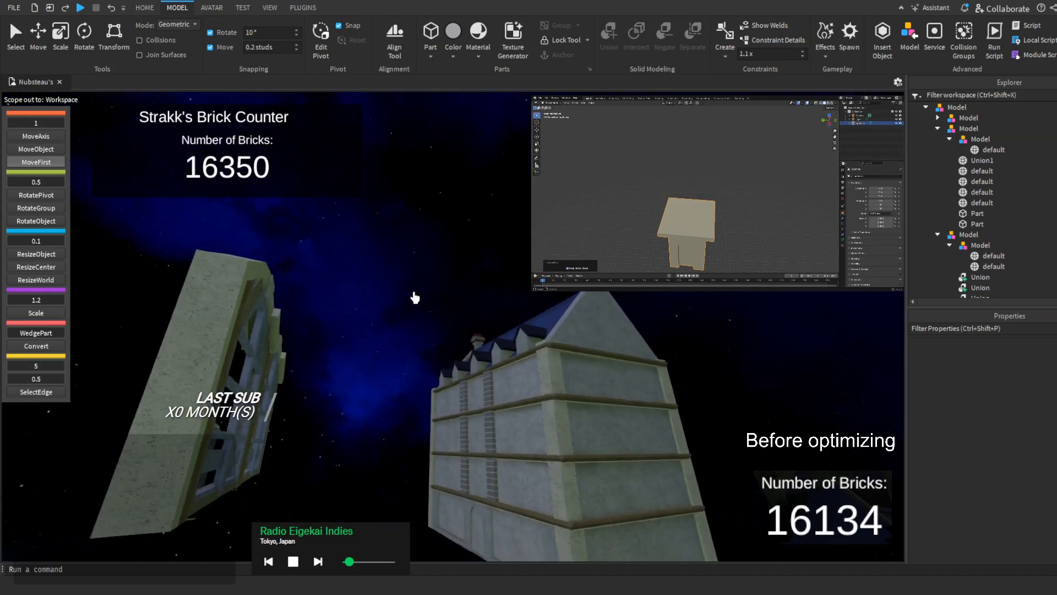
Select the building's brown ledge mesh and focus the view on it
{"action": "scroll", "coordinate": [569, 397], "scroll_direction": "down", "scroll_amount": 5}
{"action": "left_click", "coordinate": [585, 391]}
{"action": "left_click", "coordinate": [583, 394]}
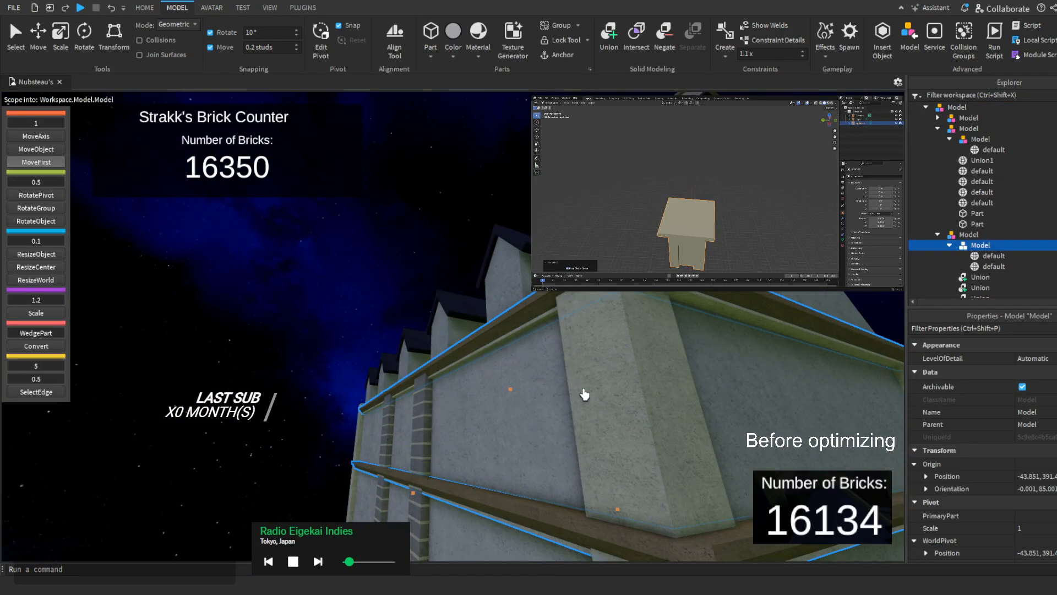
{"action": "left_click", "coordinate": [584, 394]}
{"action": "key", "text": "f"}
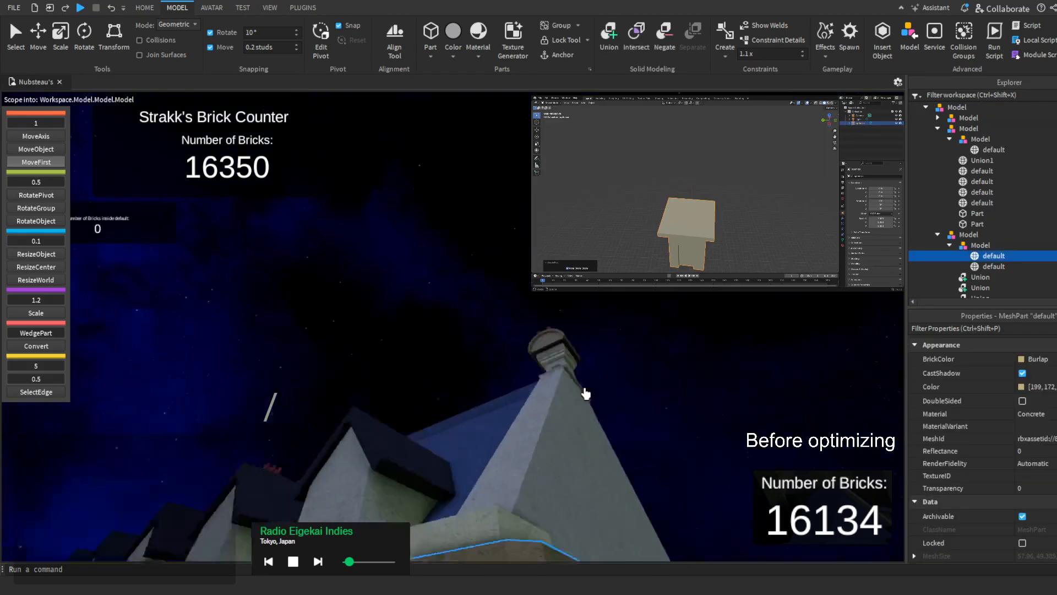
Try resizing the building's corner pillar mesh by 1 with ResizeCenter, and undo that resize
{"action": "left_click", "coordinate": [513, 224]}
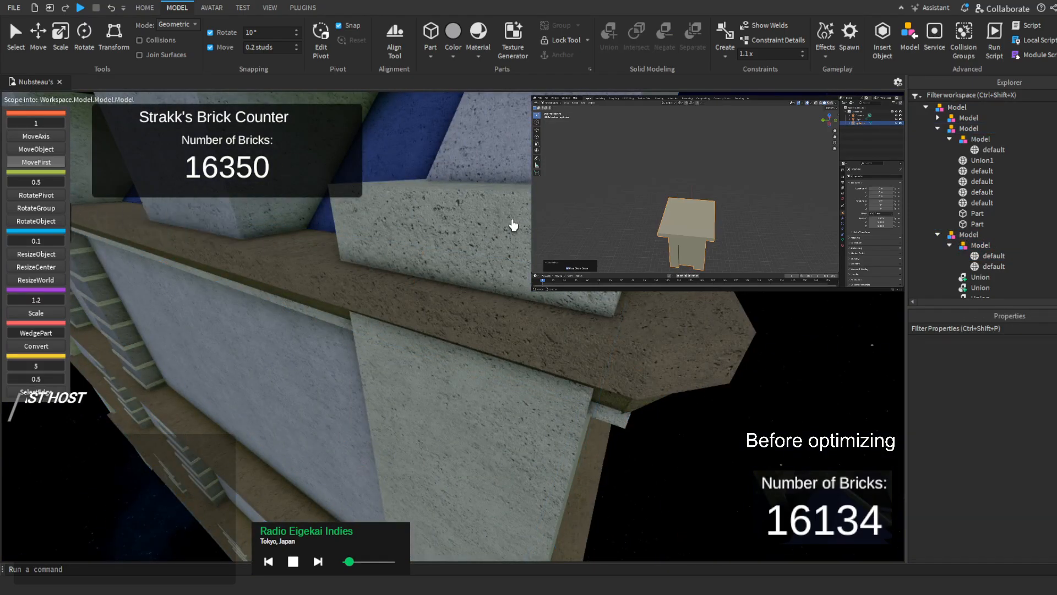
{"action": "left_click", "coordinate": [514, 225]}
{"action": "key", "text": "f"}
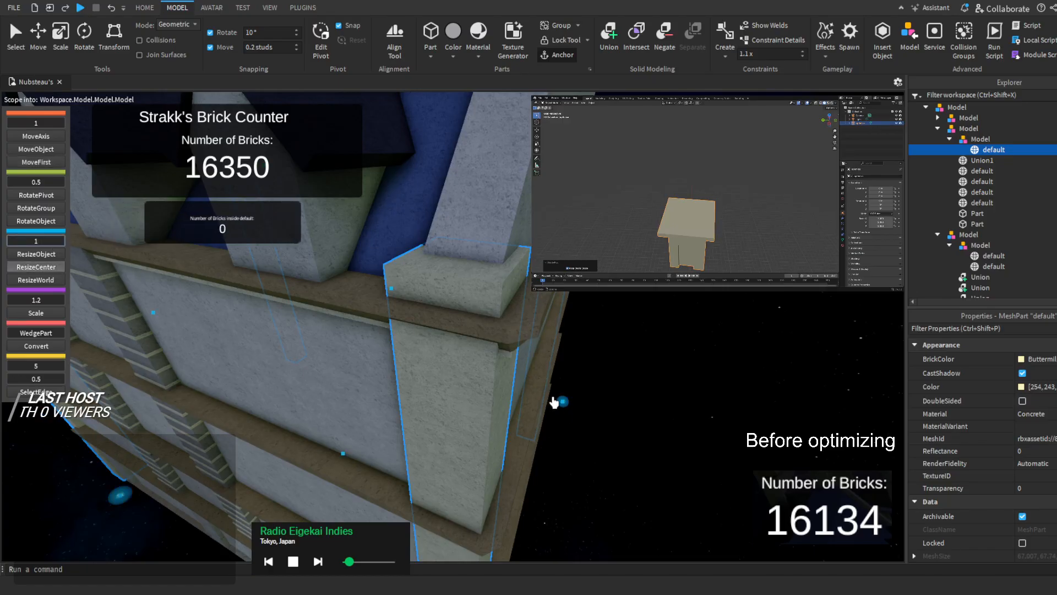
{"action": "left_click_drag", "start_coordinate": [562, 398], "coordinate": [568, 398]}
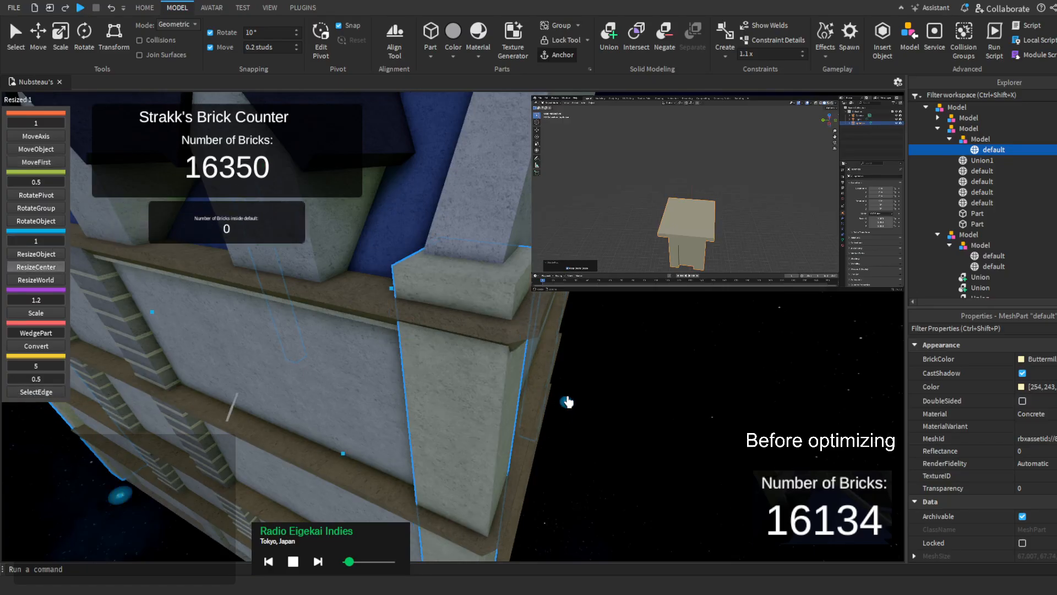
{"action": "right_click_drag", "start_coordinate": [567, 398], "coordinate": [573, 398]}
{"action": "left_click", "coordinate": [112, 8]}
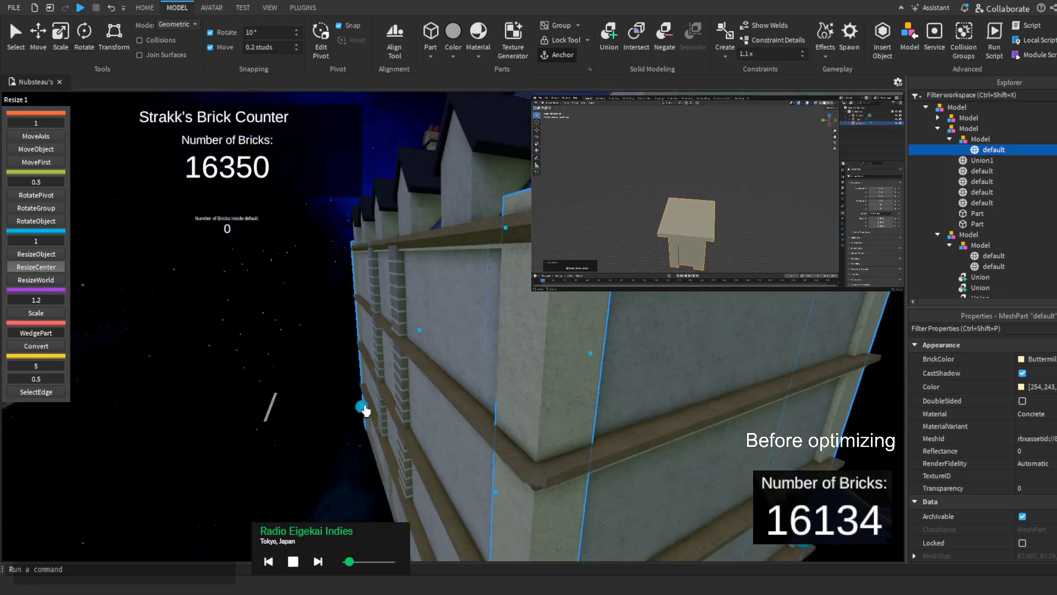
Resize the building's corner pillar mesh by 1 from its center and deselect it
{"action": "right_click_drag", "start_coordinate": [343, 398], "coordinate": [369, 401]}
{"action": "left_click_drag", "start_coordinate": [527, 422], "coordinate": [532, 421]}
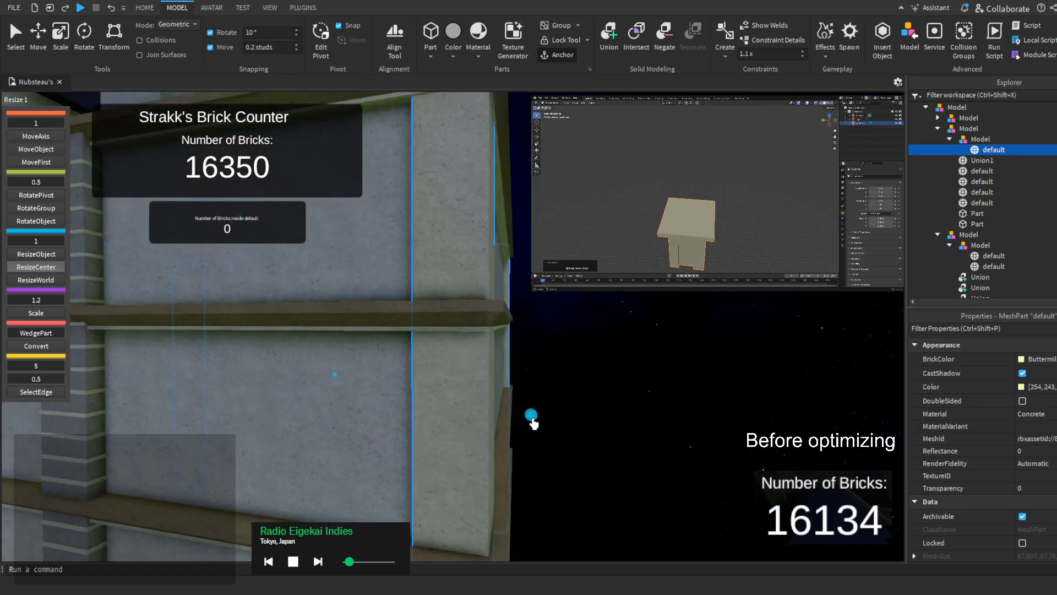
{"action": "right_click_drag", "start_coordinate": [535, 423], "coordinate": [536, 424]}
{"action": "left_click", "coordinate": [241, 253]}
Return to the copied double arched window and scope back out of the building's nested models to the workspace
{"action": "right_click_drag", "start_coordinate": [241, 254], "coordinate": [237, 276]}
{"action": "scroll", "coordinate": [237, 276], "scroll_direction": "down", "scroll_amount": 6}
{"action": "right_click_drag", "start_coordinate": [349, 394], "coordinate": [351, 395]}
{"action": "scroll", "coordinate": [488, 364], "scroll_direction": "up", "scroll_amount": 3}
{"action": "right_click_drag", "start_coordinate": [488, 364], "coordinate": [488, 365]}
{"action": "scroll", "coordinate": [487, 364], "scroll_direction": "up", "scroll_amount": 5}
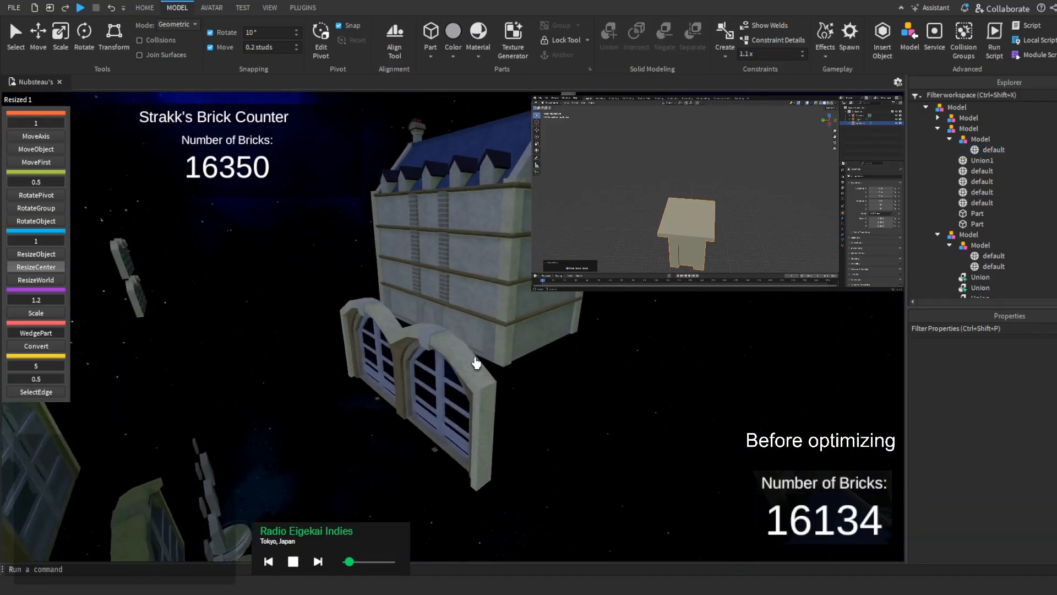
{"action": "left_click", "coordinate": [459, 405]}
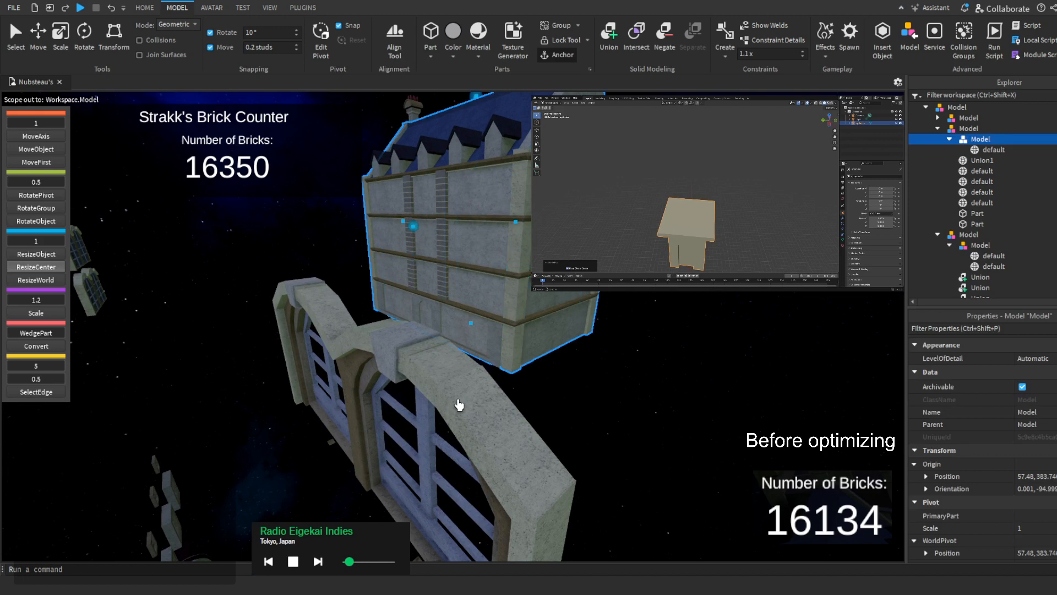
{"action": "key", "text": "Escape"}
{"action": "key", "text": "Escape"}
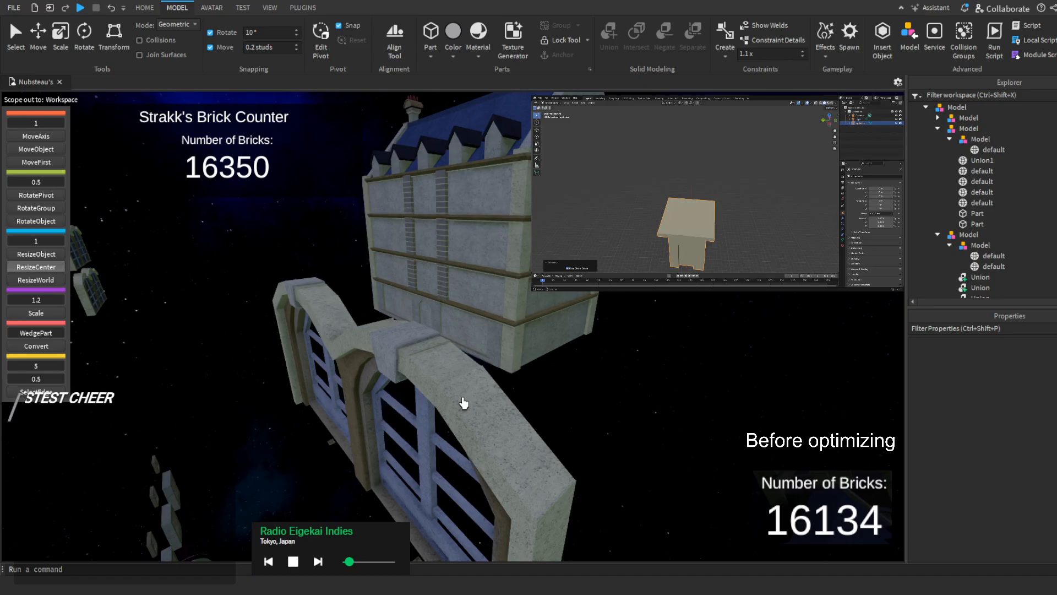
Restart the SBS building plugin and choose its ResizeObject mode
{"action": "right_click_drag", "start_coordinate": [464, 404], "coordinate": [465, 404]}
{"action": "key", "text": "w"}
{"action": "key", "text": "s"}
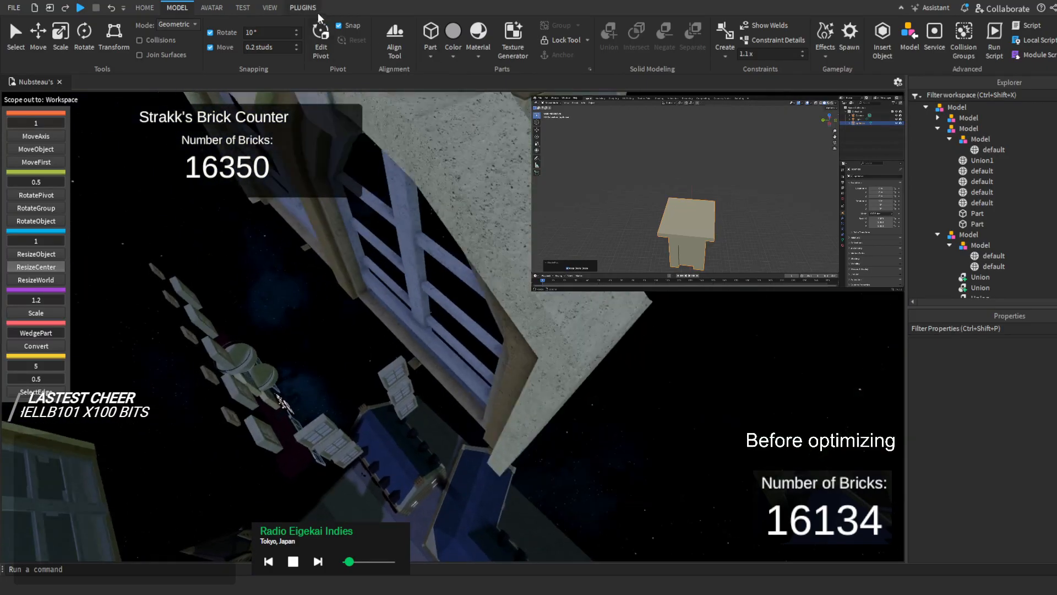
{"action": "left_click", "coordinate": [308, 9]}
{"action": "left_click", "coordinate": [324, 37]}
{"action": "left_click", "coordinate": [323, 37]}
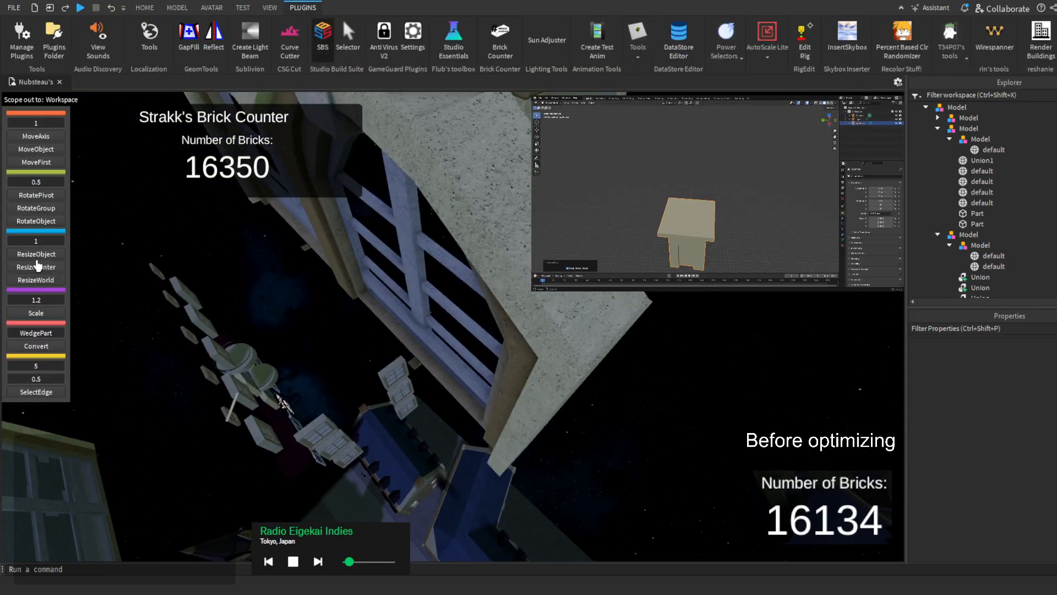
Scope into the copied window's right arch, select its nested frame model and bars model, and ungroup both
{"action": "right_click_drag", "start_coordinate": [527, 281], "coordinate": [527, 284]}
{"action": "double_click", "coordinate": [528, 285]}
{"action": "double_click", "coordinate": [527, 284]}
{"action": "left_click", "coordinate": [528, 284]}
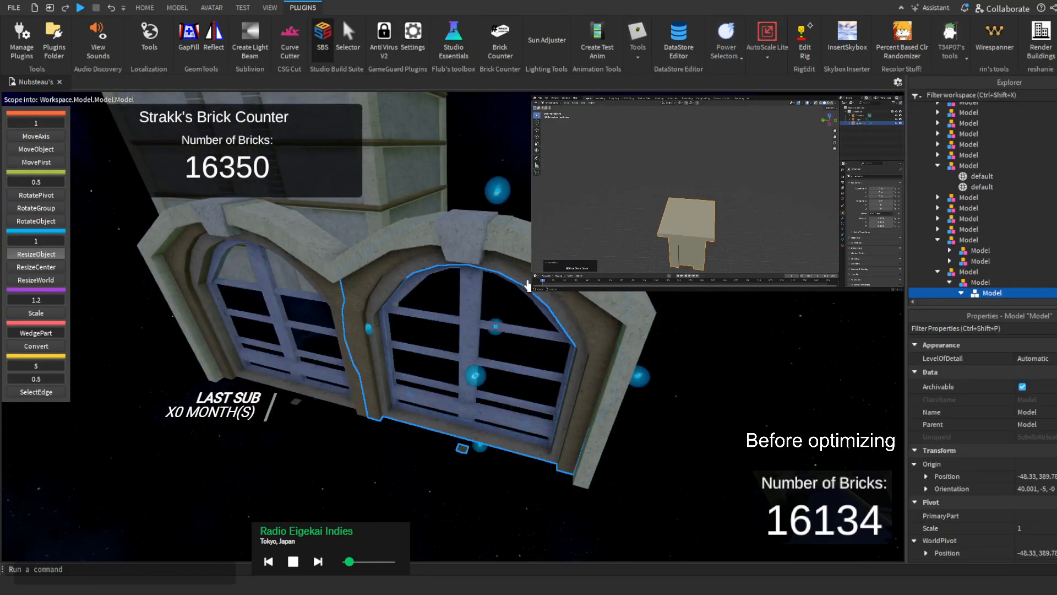
{"action": "scroll", "coordinate": [979, 240], "scroll_direction": "down", "scroll_amount": 3}
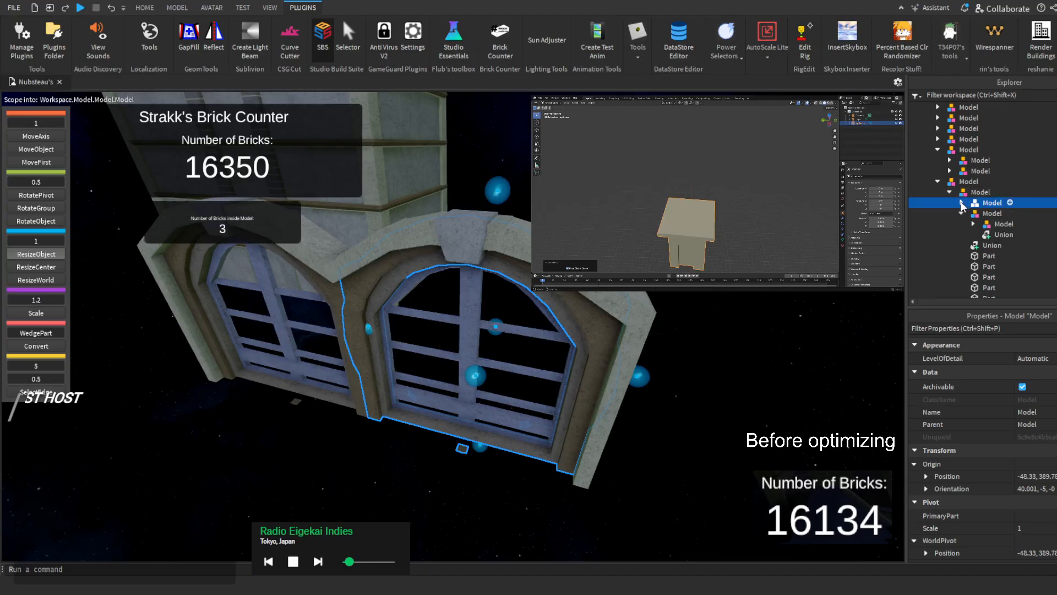
{"action": "left_click", "coordinate": [961, 202]}
{"action": "left_click", "coordinate": [1043, 213], "text": "ctrl"}
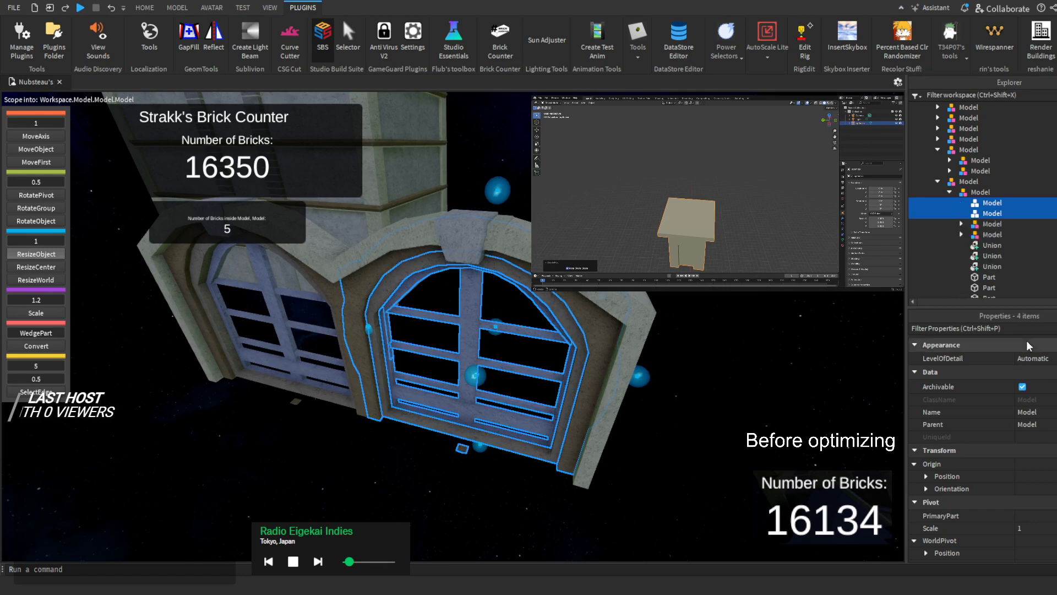
Ungroup the nested frame and bars models inside the window's right arch, down to loose unions and parts
{"action": "key", "text": "ctrl+u"}
{"action": "left_click", "coordinate": [1032, 205]}
{"action": "left_click", "coordinate": [1023, 213]}
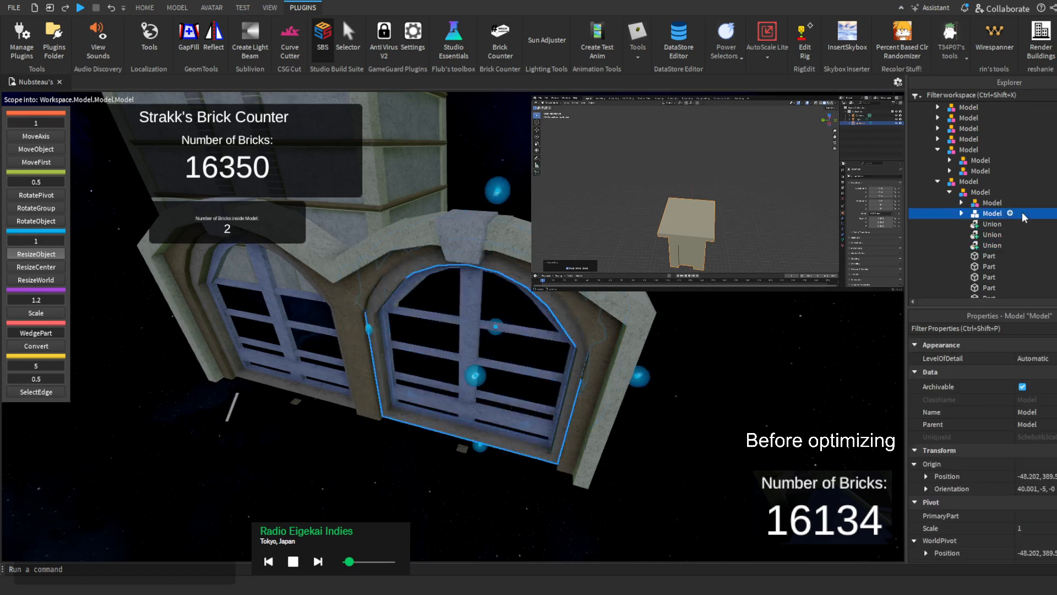
{"action": "left_click", "coordinate": [1038, 205]}
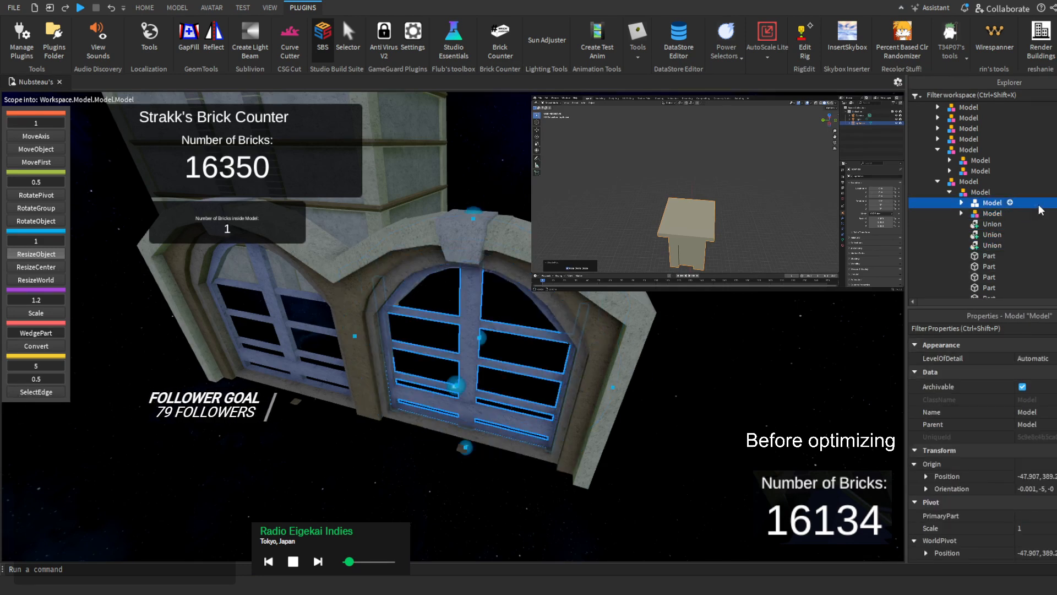
{"action": "left_click", "coordinate": [1030, 213], "text": "ctrl"}
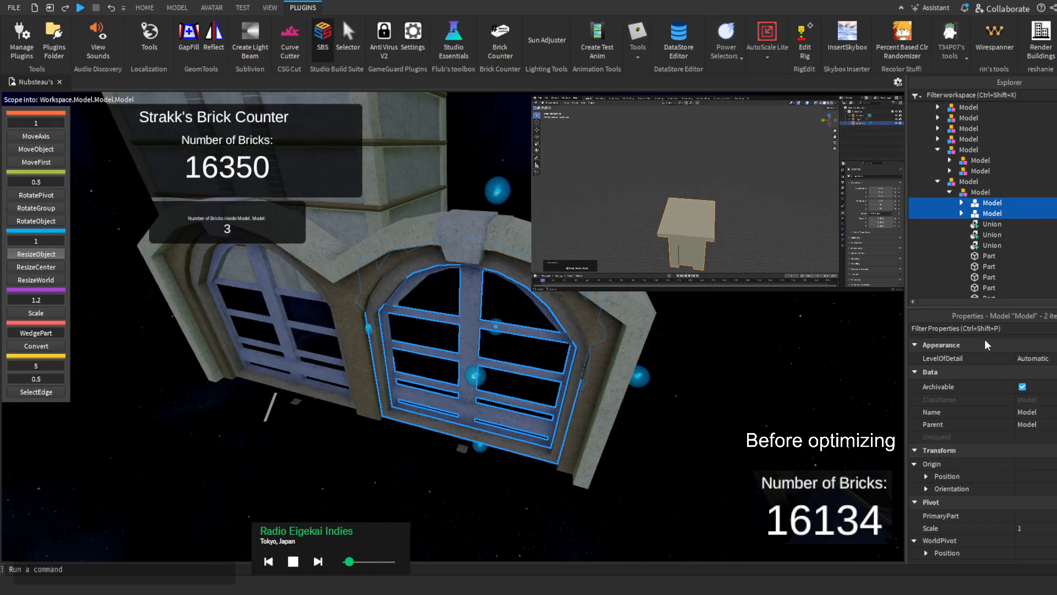
{"action": "key", "text": "ctrl+u"}
{"action": "key", "text": "s"}
{"action": "right_click_drag", "start_coordinate": [453, 326], "coordinate": [468, 269]}
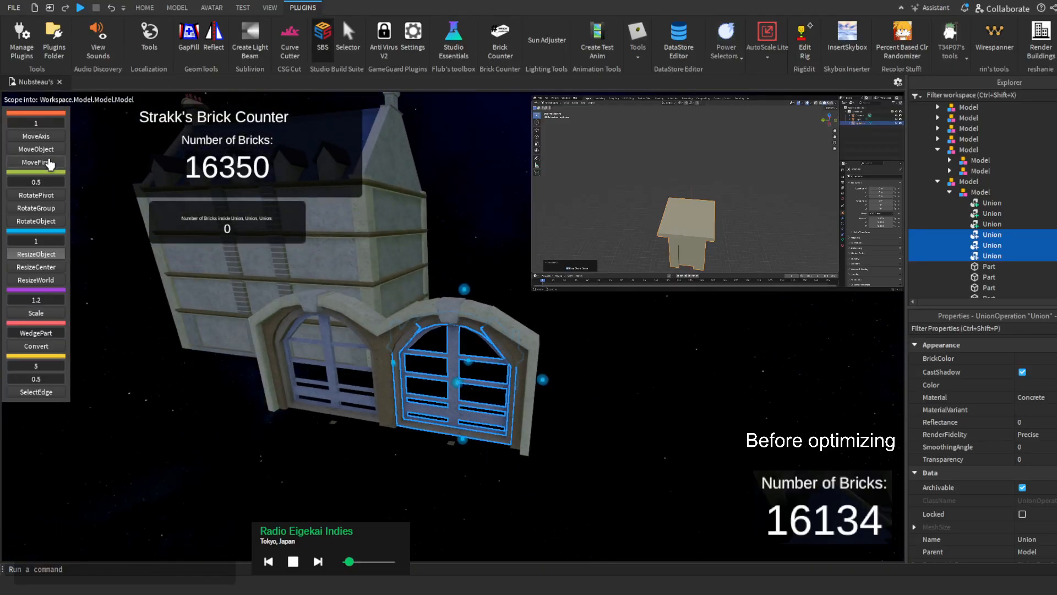
Choose MoveFirst mode, collapse the right arch model in the object tree, and select the left arch's nested frame model
{"action": "left_click", "coordinate": [527, 212]}
{"action": "left_click", "coordinate": [1048, 192]}
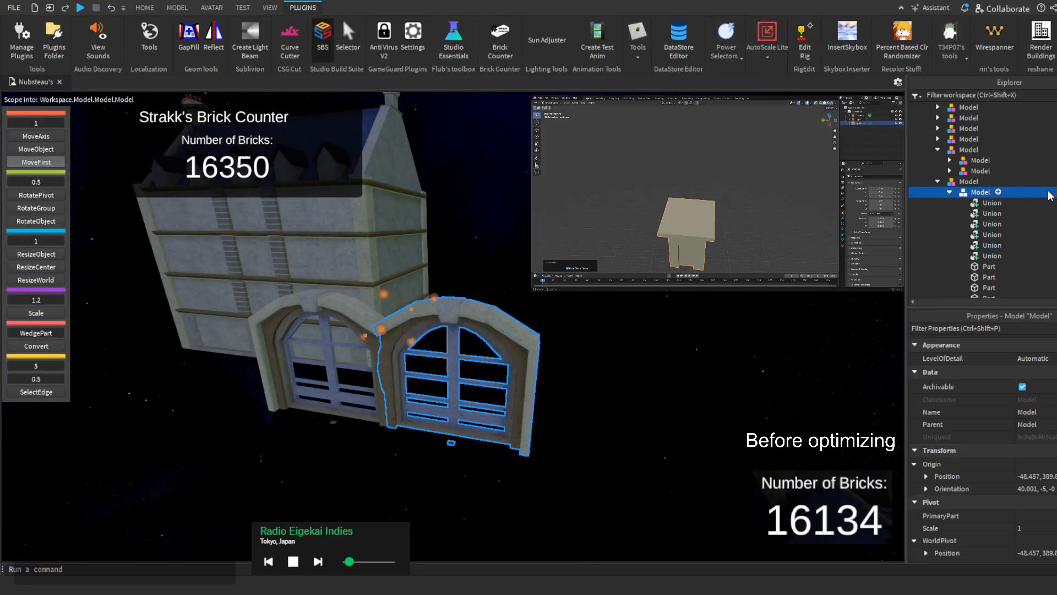
{"action": "scroll", "coordinate": [1048, 191], "scroll_direction": "down", "scroll_amount": 2}
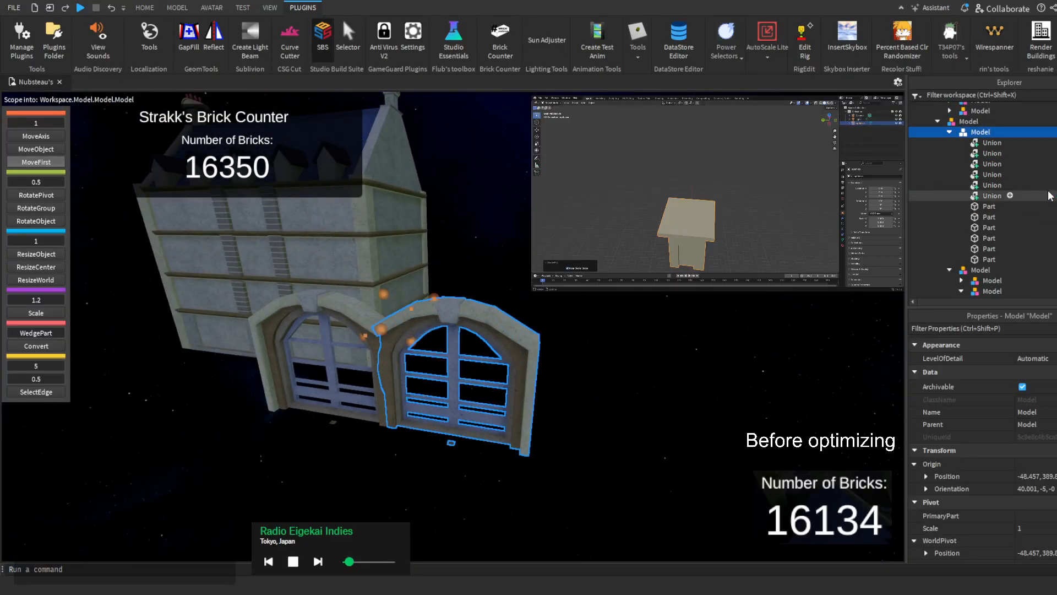
{"action": "left_click", "coordinate": [949, 131]}
{"action": "left_click", "coordinate": [955, 142]}
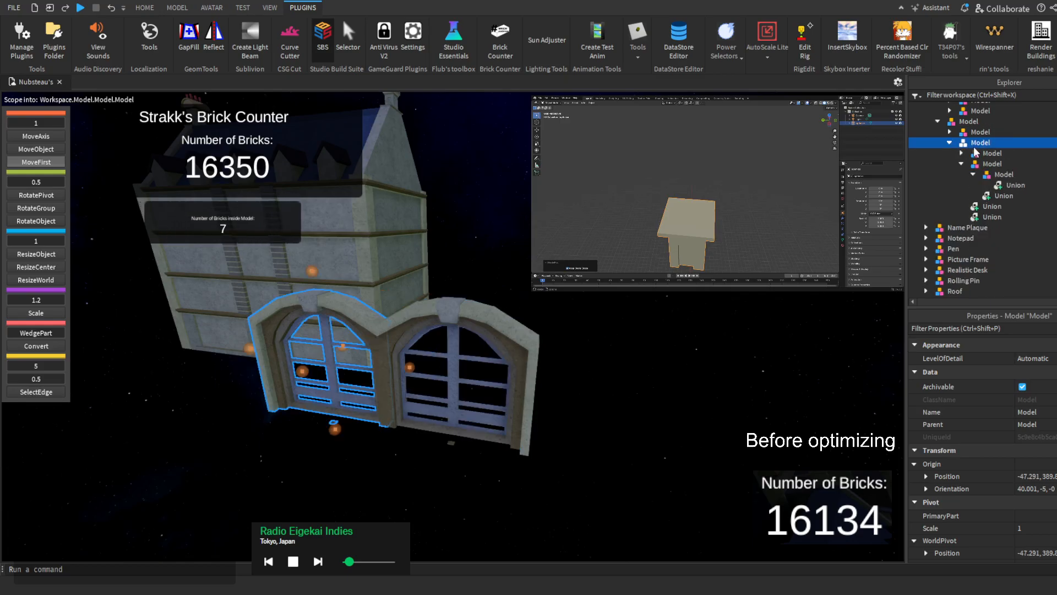
{"action": "left_click", "coordinate": [989, 111]}
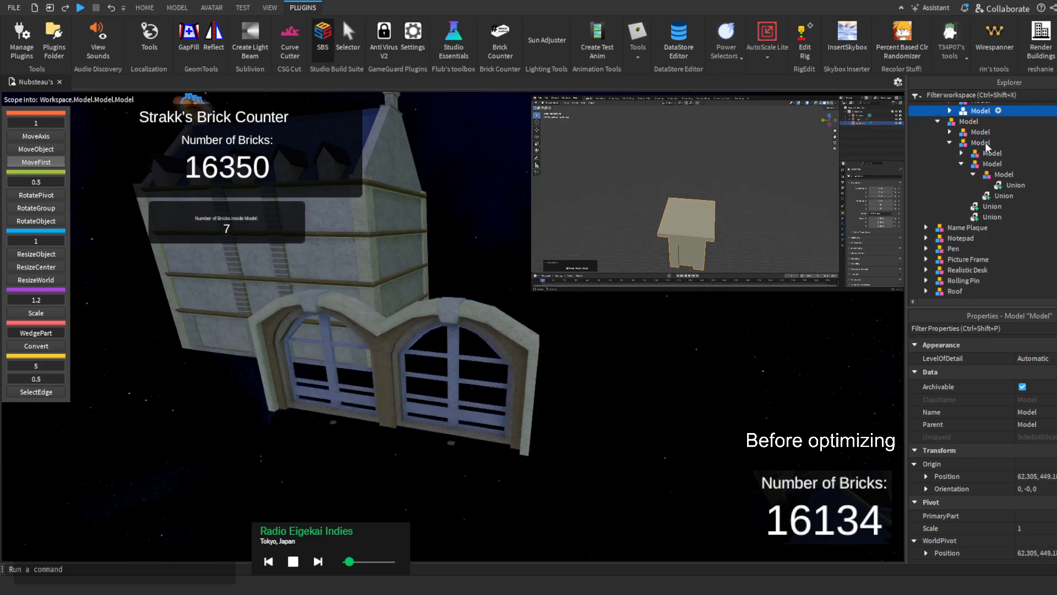
{"action": "left_click", "coordinate": [985, 120]}
{"action": "left_click", "coordinate": [1049, 154]}
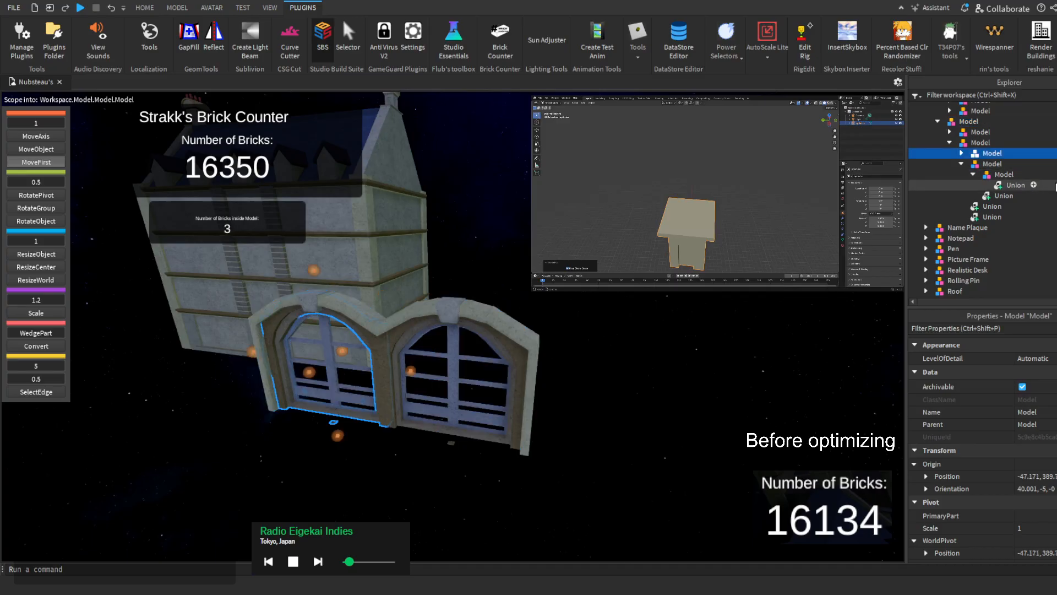
Try to separate the left arch's four selected unions into their original parts, and undo the separation
{"action": "left_click_drag", "start_coordinate": [1053, 182], "coordinate": [1030, 218]}
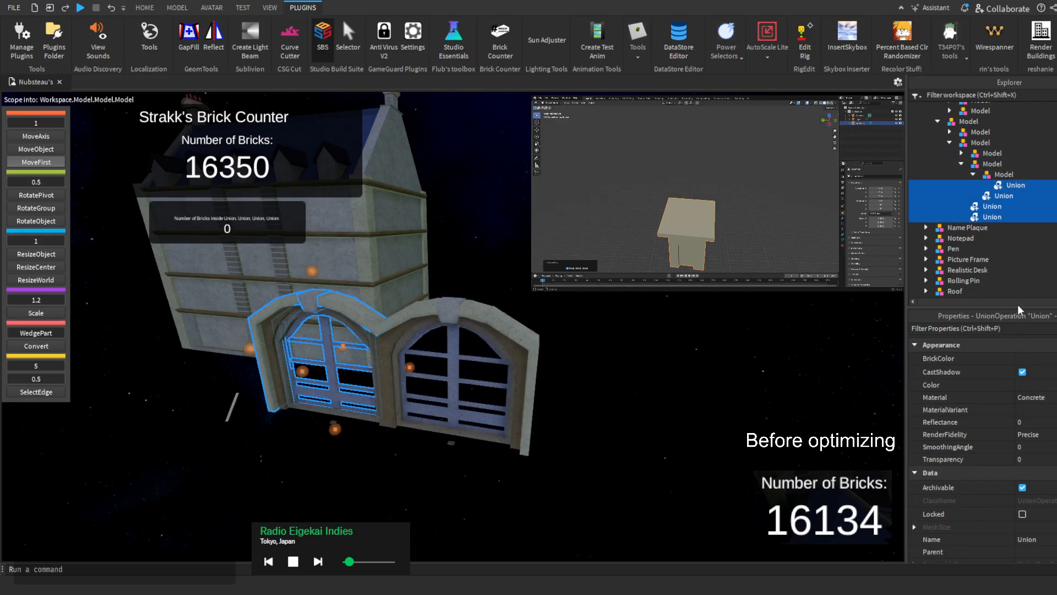
{"action": "left_click", "coordinate": [149, 9]}
{"action": "left_click", "coordinate": [171, 11]}
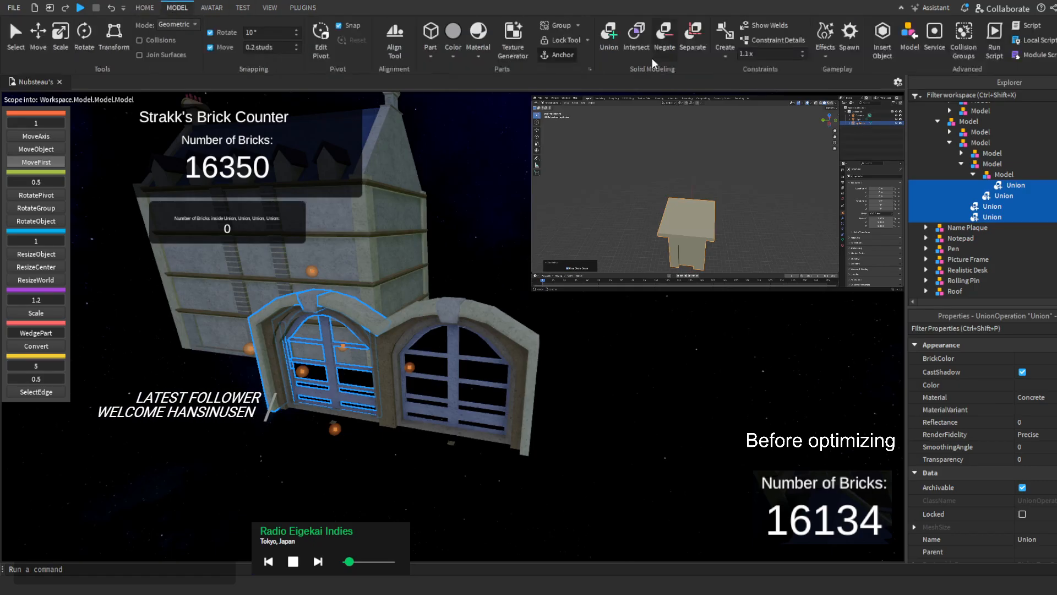
{"action": "left_click", "coordinate": [692, 39]}
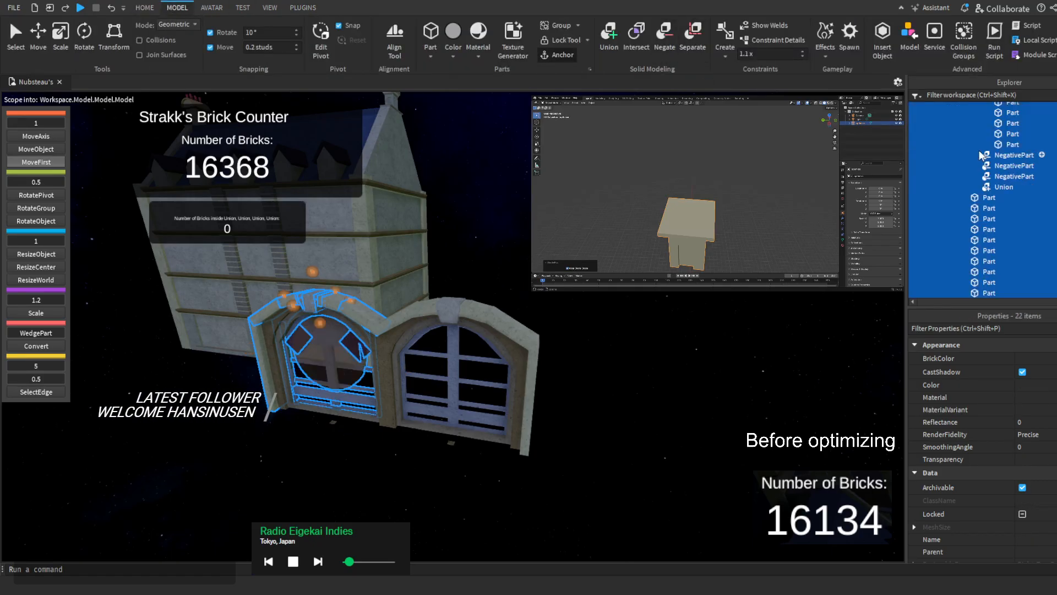
{"action": "scroll", "coordinate": [981, 155], "scroll_direction": "down", "scroll_amount": 4}
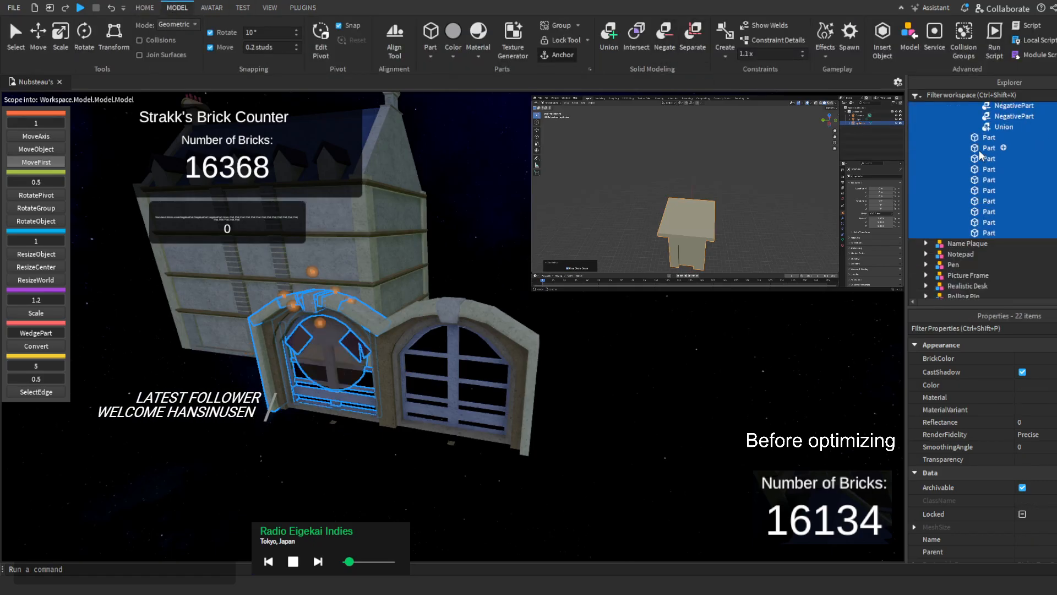
{"action": "left_click", "coordinate": [112, 8]}
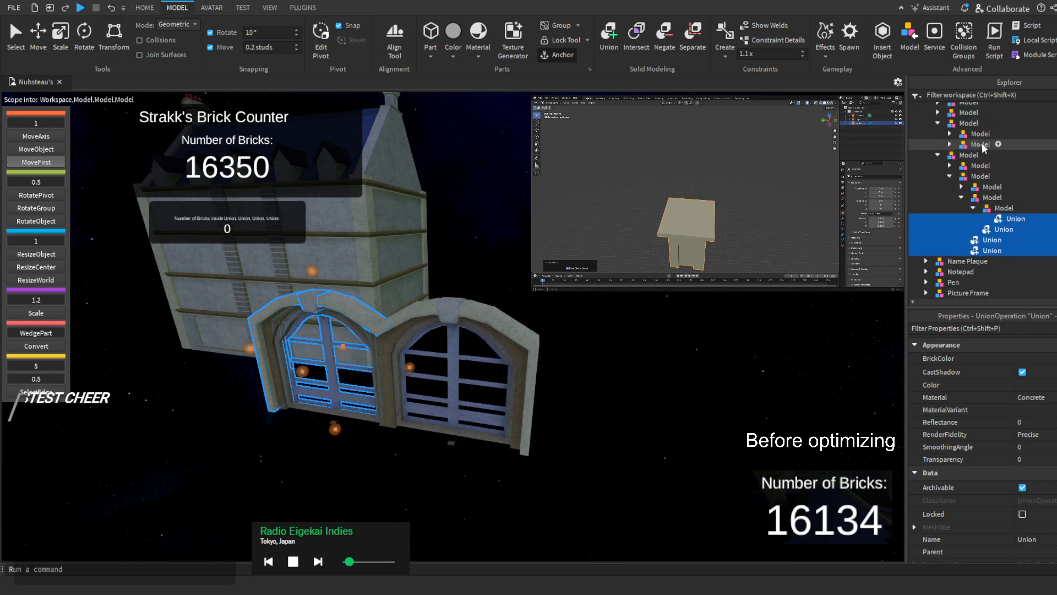
Ungroup the left arch's nested bars model and the model inside it
{"action": "scroll", "coordinate": [984, 148], "scroll_direction": "up", "scroll_amount": 1}
{"action": "left_click", "coordinate": [962, 228]}
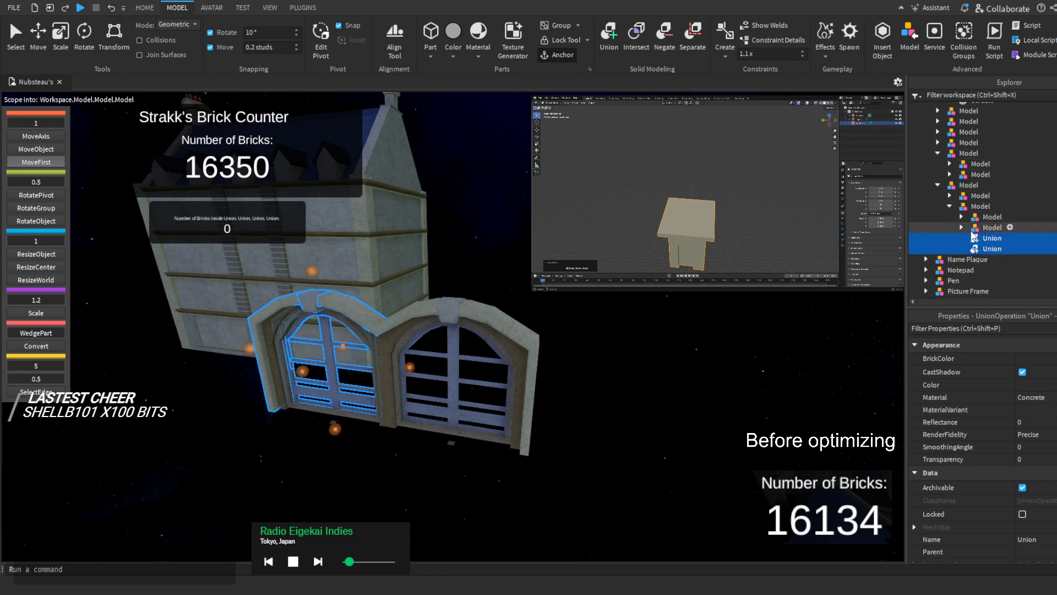
{"action": "left_click", "coordinate": [972, 231]}
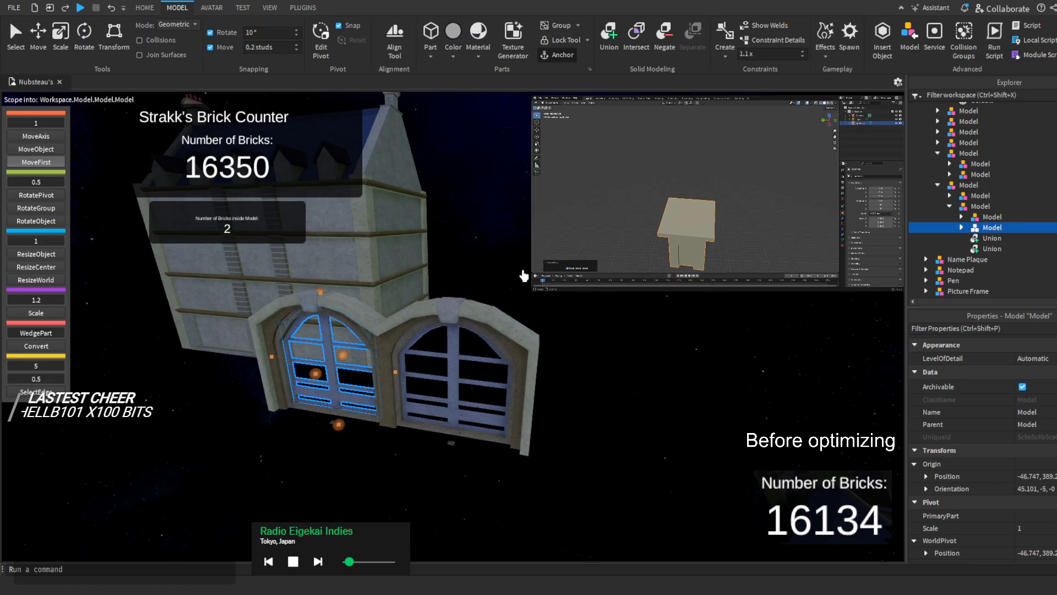
{"action": "key", "text": "f"}
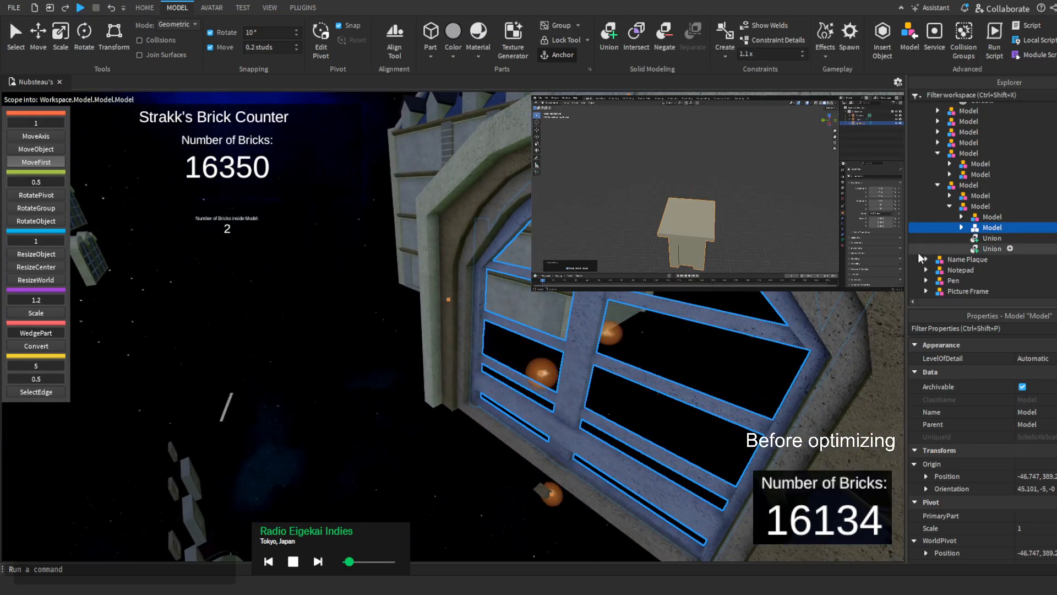
{"action": "left_click", "coordinate": [961, 227]}
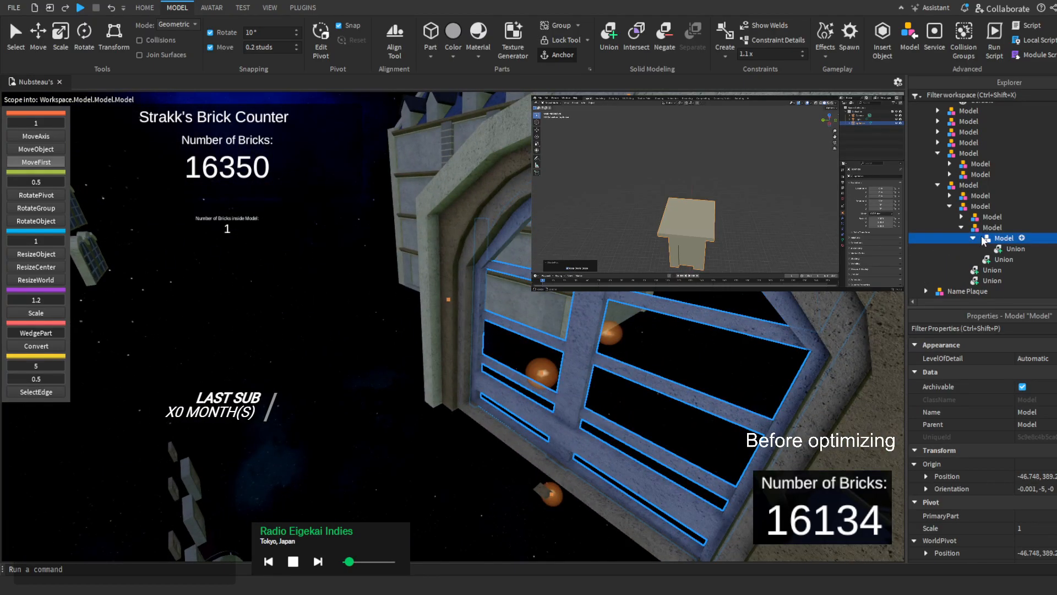
{"action": "left_click", "coordinate": [1002, 250]}
{"action": "left_click", "coordinate": [994, 240]}
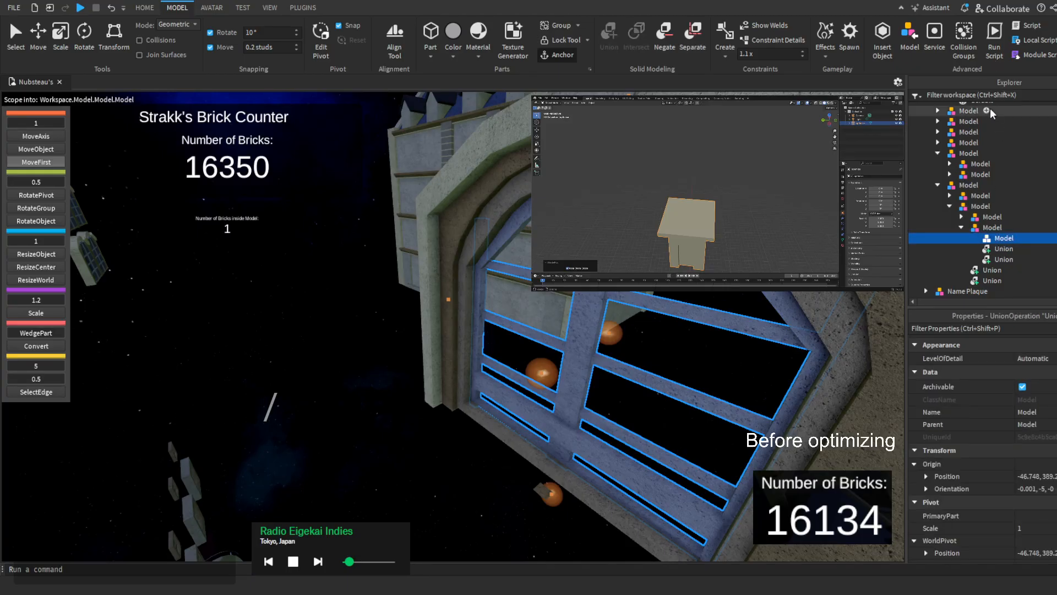
{"action": "key", "text": "ctrl+u"}
{"action": "left_click", "coordinate": [989, 229]}
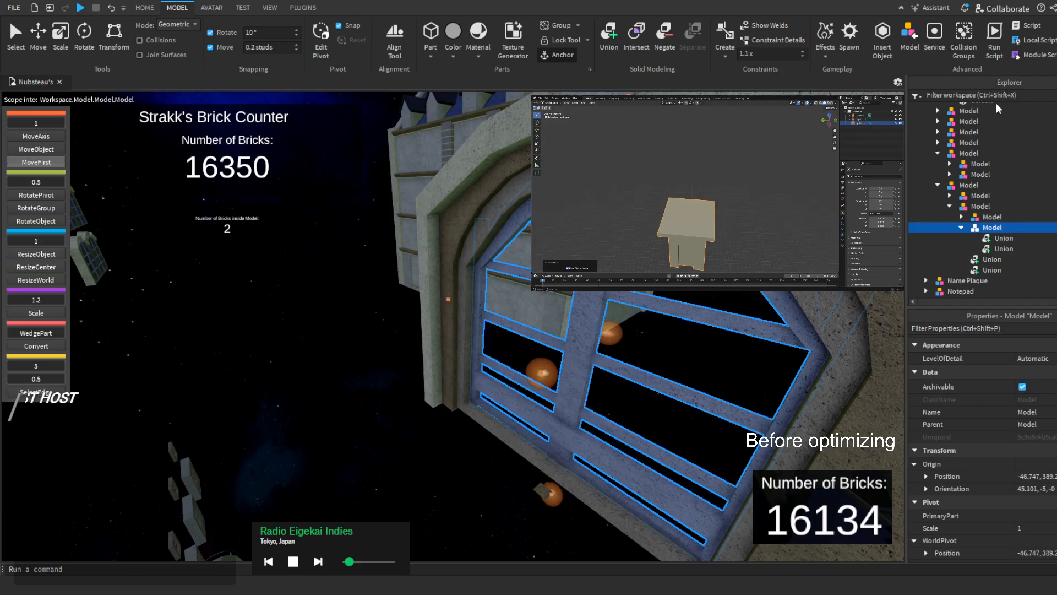
{"action": "key", "text": "ctrl+u"}
Ungroup the left arch's nested frame model and the model inside it
{"action": "left_click", "coordinate": [977, 218]}
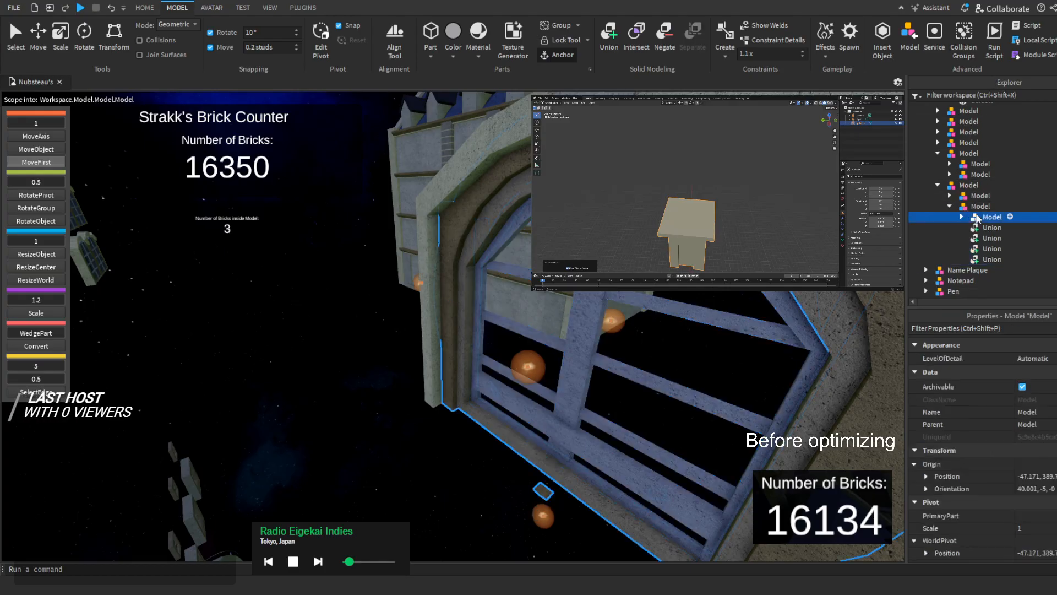
{"action": "key", "text": "ctrl+u"}
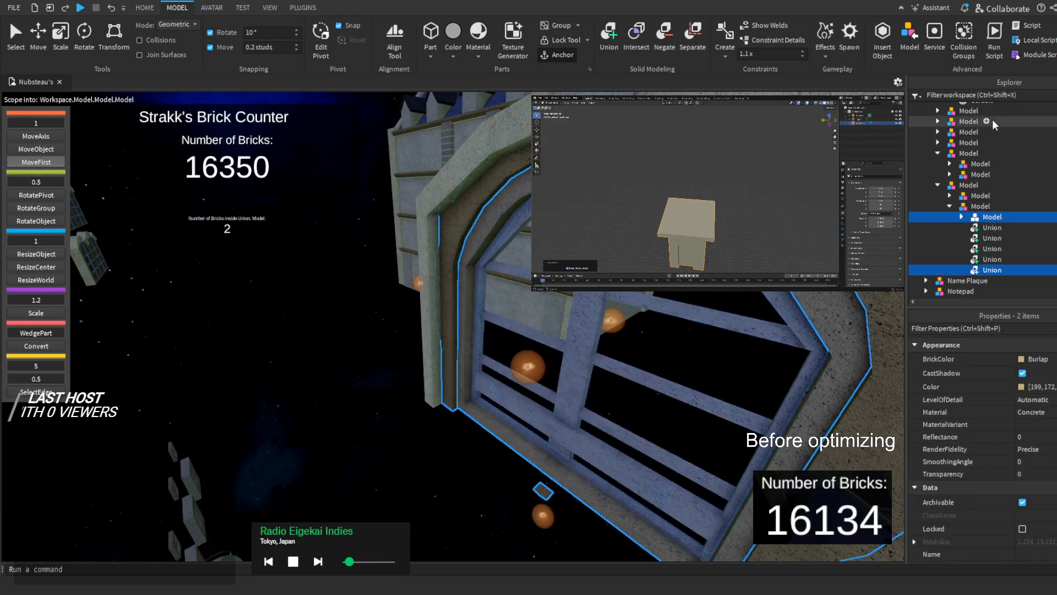
{"action": "left_click", "coordinate": [984, 218]}
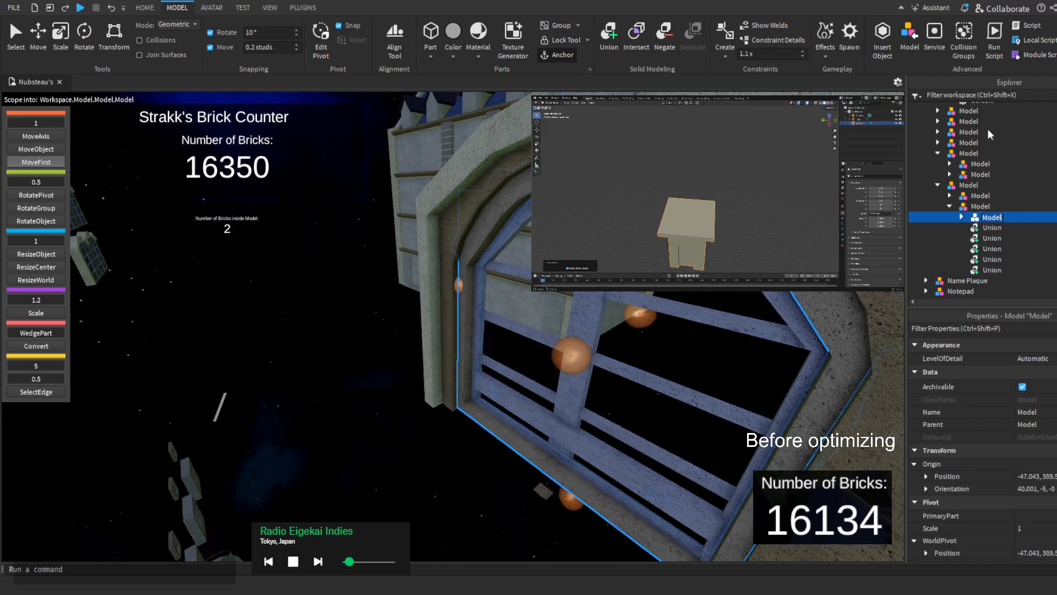
{"action": "key", "text": "ctrl+u"}
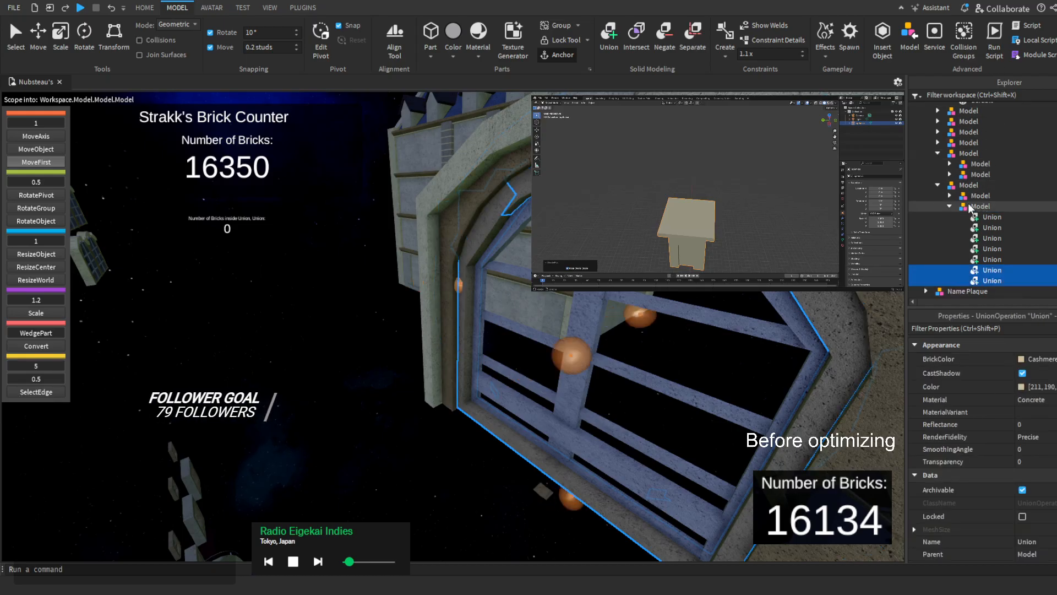
Select the left and right arch models together and ungroup both into the parent window model
{"action": "left_click", "coordinate": [980, 204]}
{"action": "left_click", "coordinate": [978, 197]}
{"action": "key", "text": "f"}
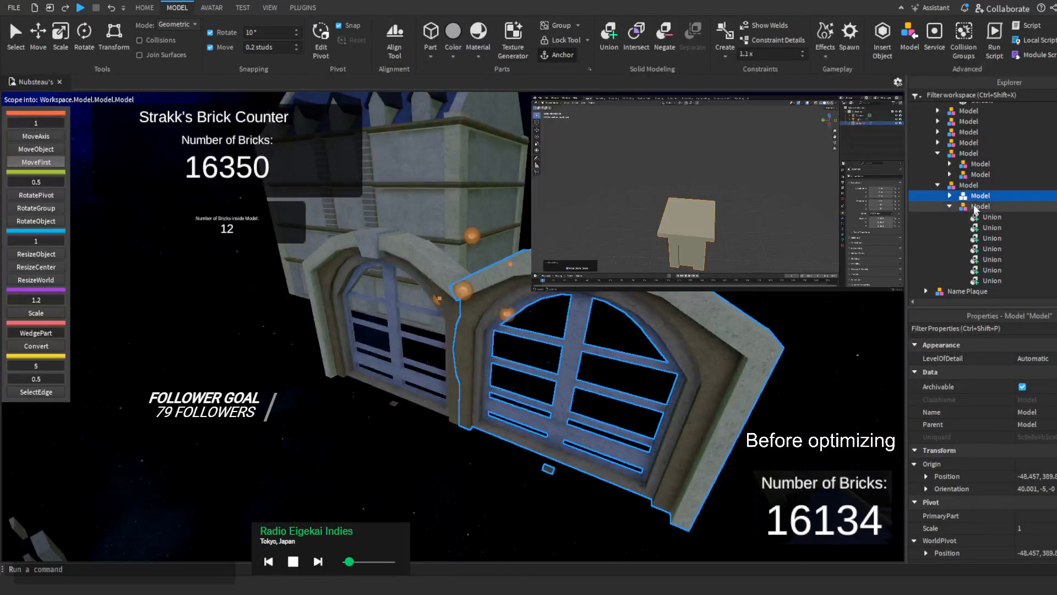
{"action": "left_click", "coordinate": [965, 207]}
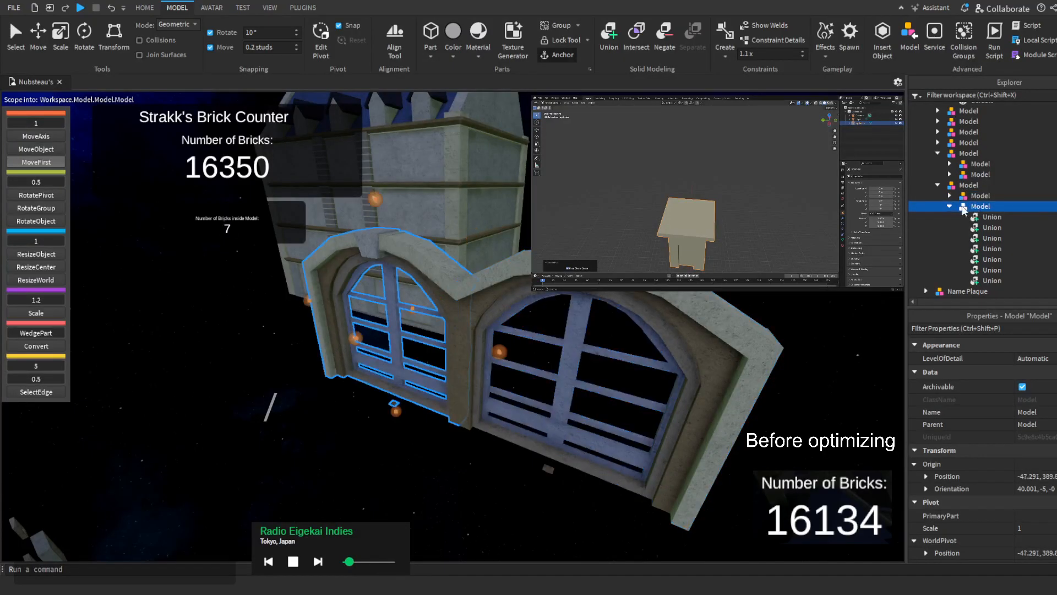
{"action": "left_click", "coordinate": [950, 206]}
{"action": "left_click", "coordinate": [949, 196]}
{"action": "left_click", "coordinate": [949, 196]}
{"action": "left_click", "coordinate": [1020, 194]}
{"action": "left_click", "coordinate": [1005, 204], "text": "ctrl"}
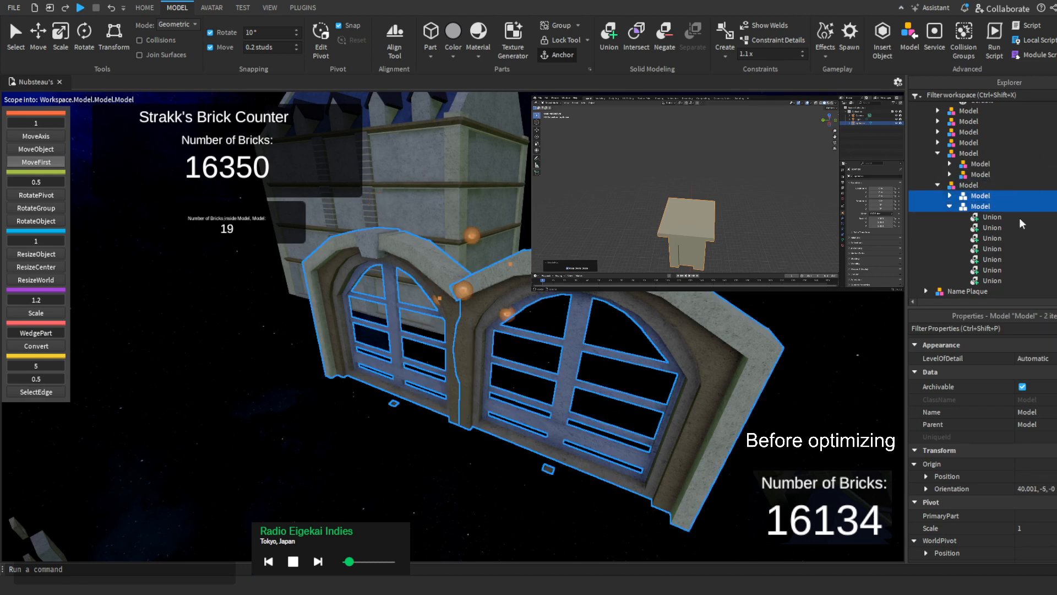
{"action": "key", "text": "ctrl+u"}
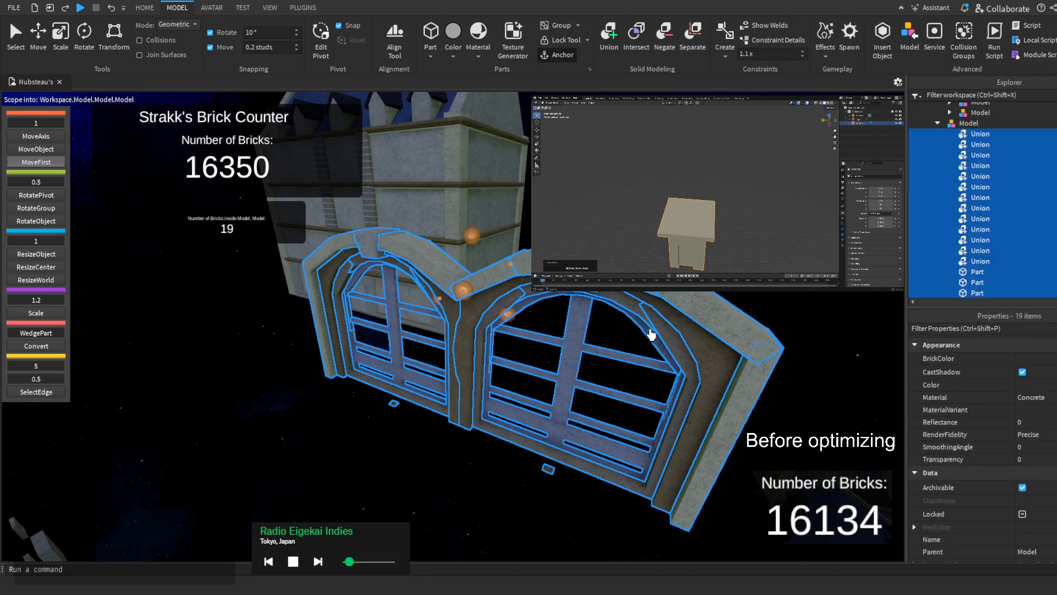
Select all of the window's unions and parts, unlock them, and choose ResizeObject with an increment of 0.1
{"action": "mouse_move", "coordinate": [652, 332]}
{"action": "right_mouse_down"}
{"action": "mouse_move", "coordinate": [656, 341]}
{"action": "mouse_move", "coordinate": [655, 308]}
{"action": "mouse_move", "coordinate": [669, 345]}
{"action": "right_mouse_up"}
{"action": "left_click", "coordinate": [656, 329]}
{"action": "key", "text": "w"}
{"action": "key", "text": "w"}
{"action": "right_click_drag", "start_coordinate": [475, 461], "coordinate": [474, 423]}
{"action": "scroll", "coordinate": [474, 320], "scroll_direction": "down", "scroll_amount": 5}
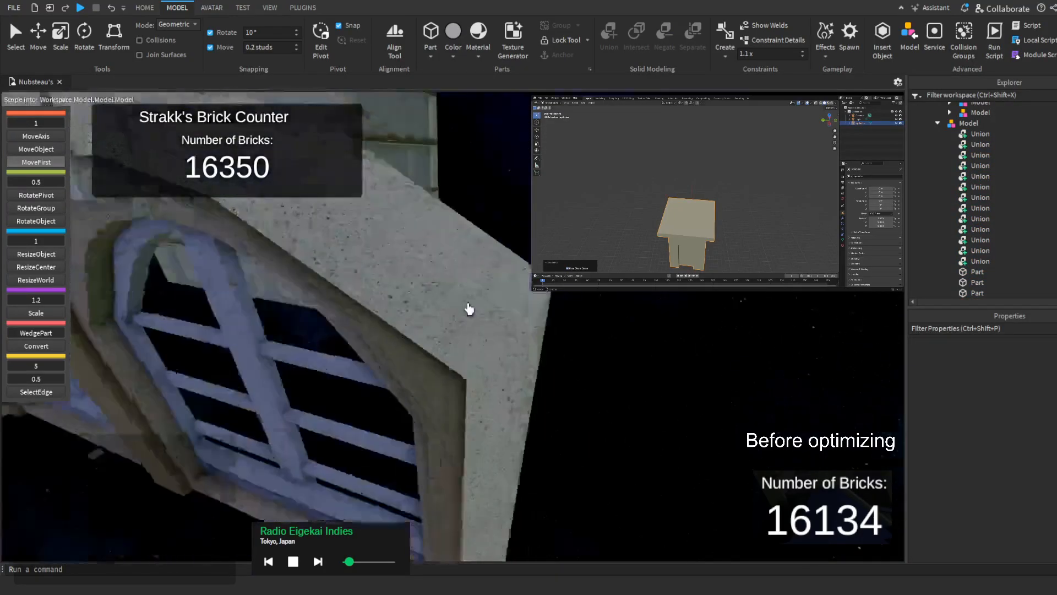
{"action": "left_click_drag", "start_coordinate": [1031, 137], "coordinate": [1002, 168]}
{"action": "left_click", "coordinate": [978, 512]}
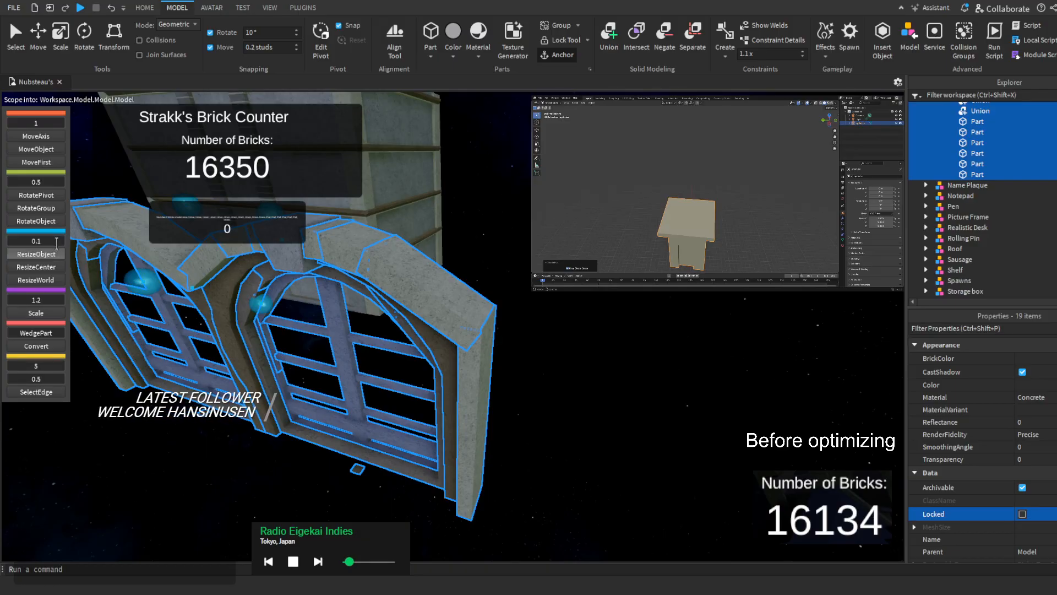
{"action": "left_click", "coordinate": [36, 254]}
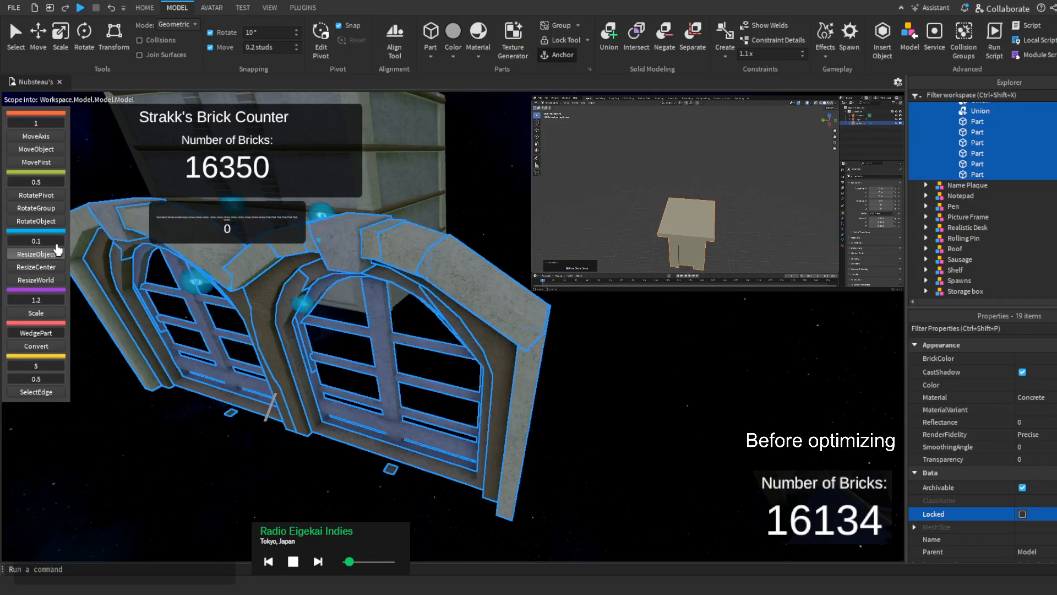
Restart the SBS plugin and scope into the window model to select the sloped outer trim part above the right arch
{"action": "key", "text": "w"}
{"action": "left_click", "coordinate": [509, 225]}
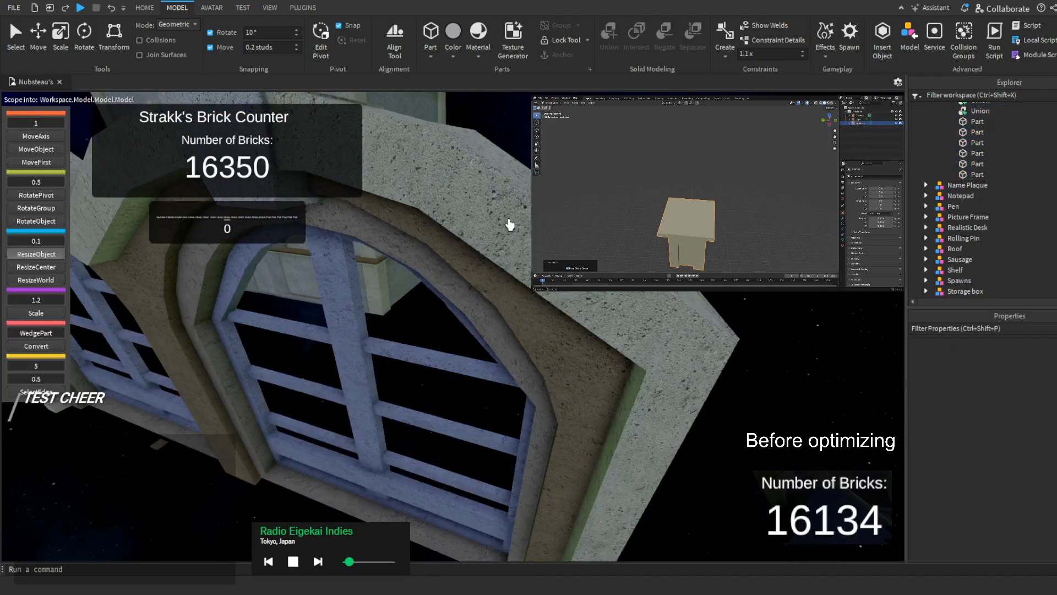
{"action": "left_click", "coordinate": [300, 7]}
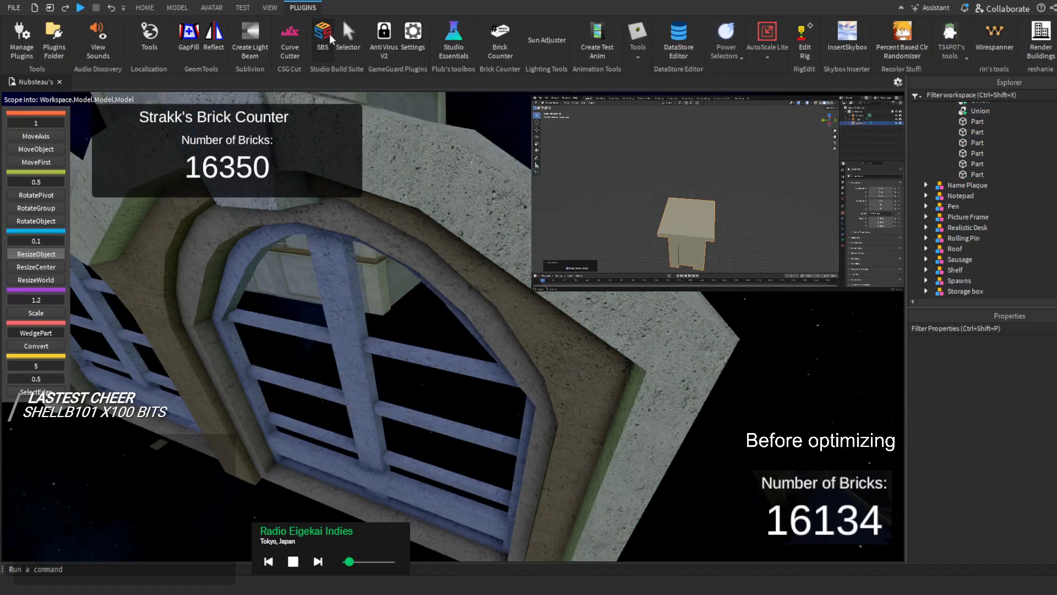
{"action": "left_click", "coordinate": [472, 224]}
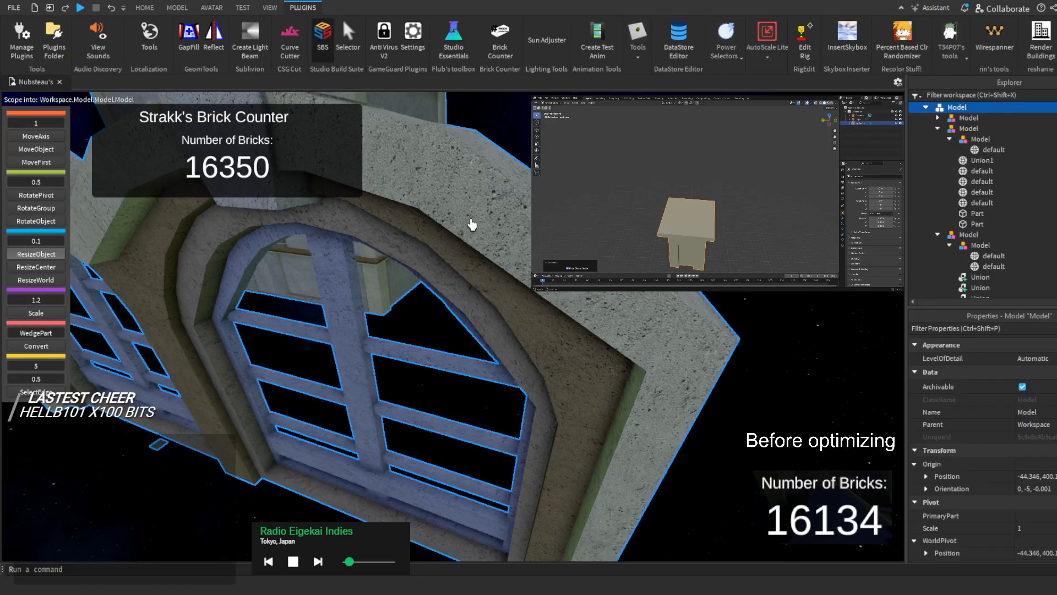
{"action": "left_click", "coordinate": [473, 224]}
{"action": "left_click", "coordinate": [473, 224]}
{"action": "key", "text": "w"}
{"action": "right_click_drag", "start_coordinate": [473, 224], "coordinate": [473, 224]}
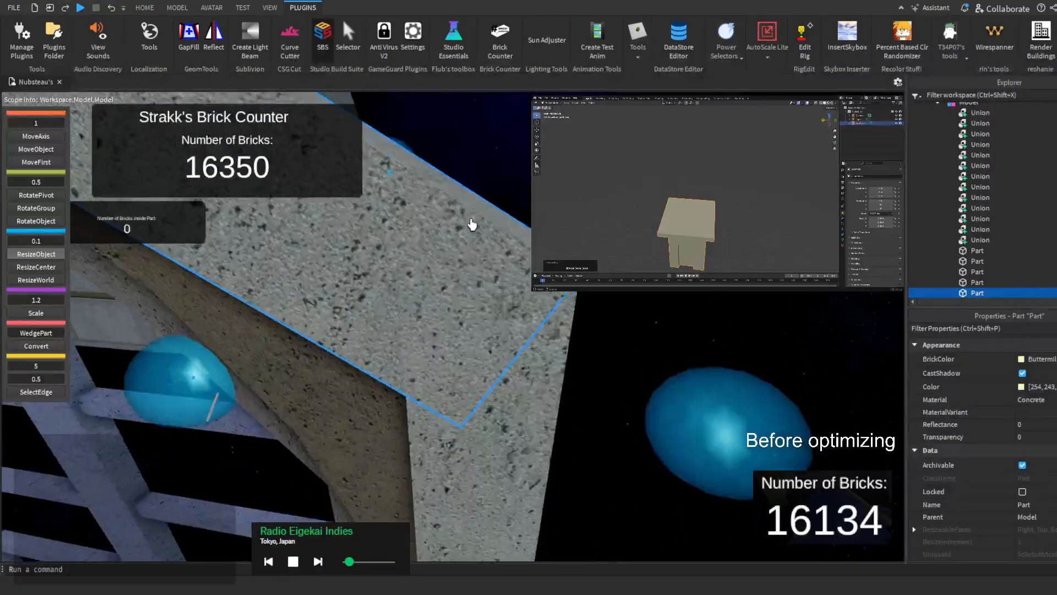
Select the vertical outer trim part below the right arch's sloped trim and resize its upper end by 0.1
{"action": "left_click", "coordinate": [550, 368]}
{"action": "right_click_drag", "start_coordinate": [550, 368], "coordinate": [550, 368]}
{"action": "key", "text": "s"}
{"action": "key", "text": "w"}
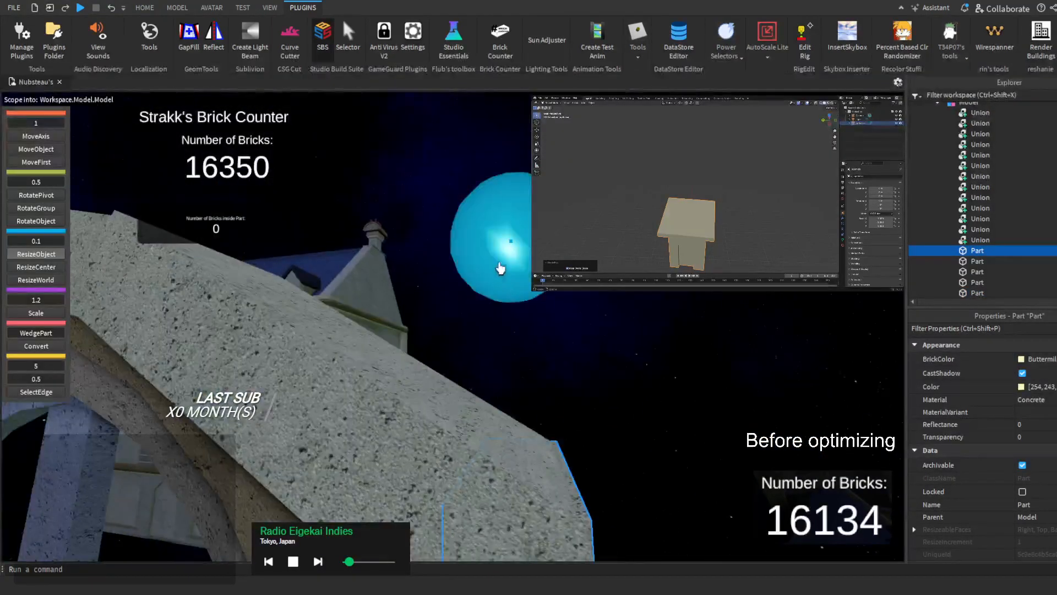
{"action": "left_click_drag", "start_coordinate": [500, 268], "coordinate": [494, 272]}
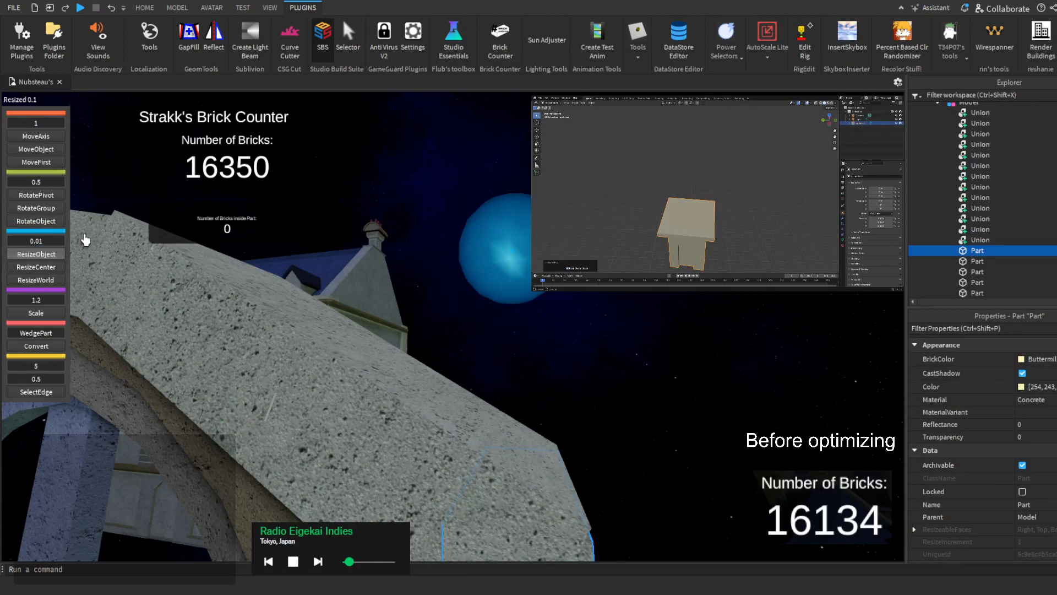
Set the resize increment to 0.01, resize the right vertical trim part by 0.06, and clear the selection
{"action": "right_click_drag", "start_coordinate": [461, 362], "coordinate": [460, 361]}
{"action": "key", "text": "s"}
{"action": "key", "text": "w"}
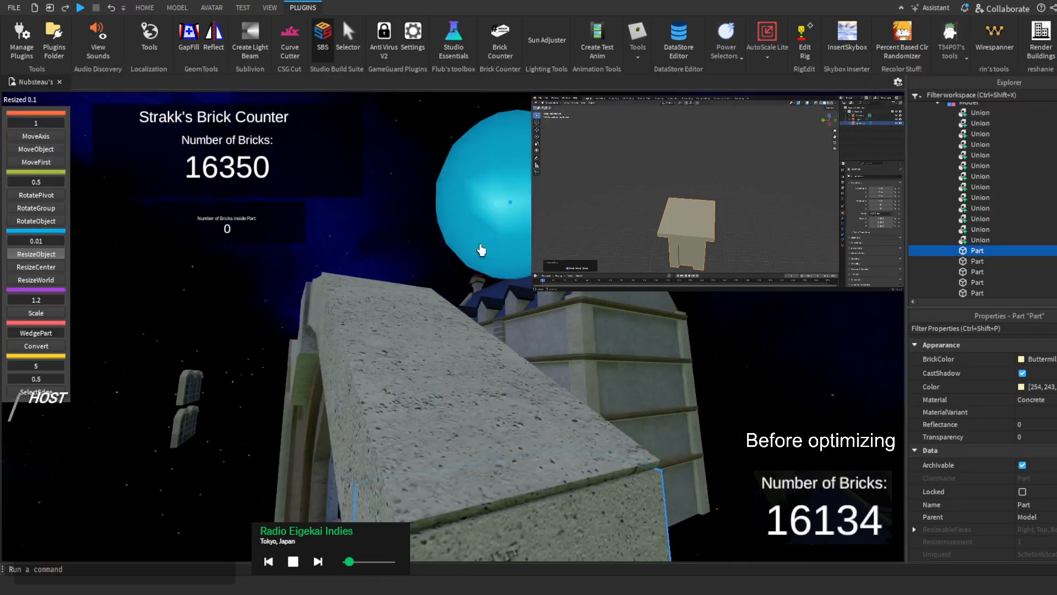
{"action": "left_click_drag", "start_coordinate": [495, 231], "coordinate": [514, 220]}
{"action": "key", "text": "s"}
{"action": "right_click_drag", "start_coordinate": [514, 220], "coordinate": [514, 220]}
{"action": "left_click", "coordinate": [514, 220]}
Select the outer trim union around the left arch and separate it into its individual parts
{"action": "key", "text": "a"}
{"action": "key", "text": "w"}
{"action": "right_click_drag", "start_coordinate": [410, 349], "coordinate": [410, 349]}
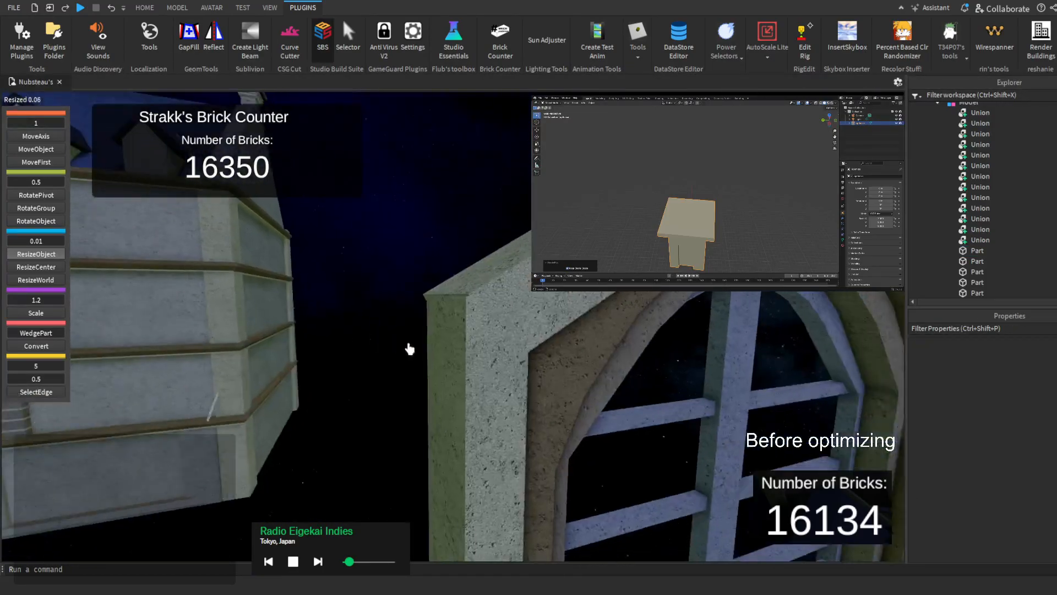
{"action": "left_click", "coordinate": [467, 361]}
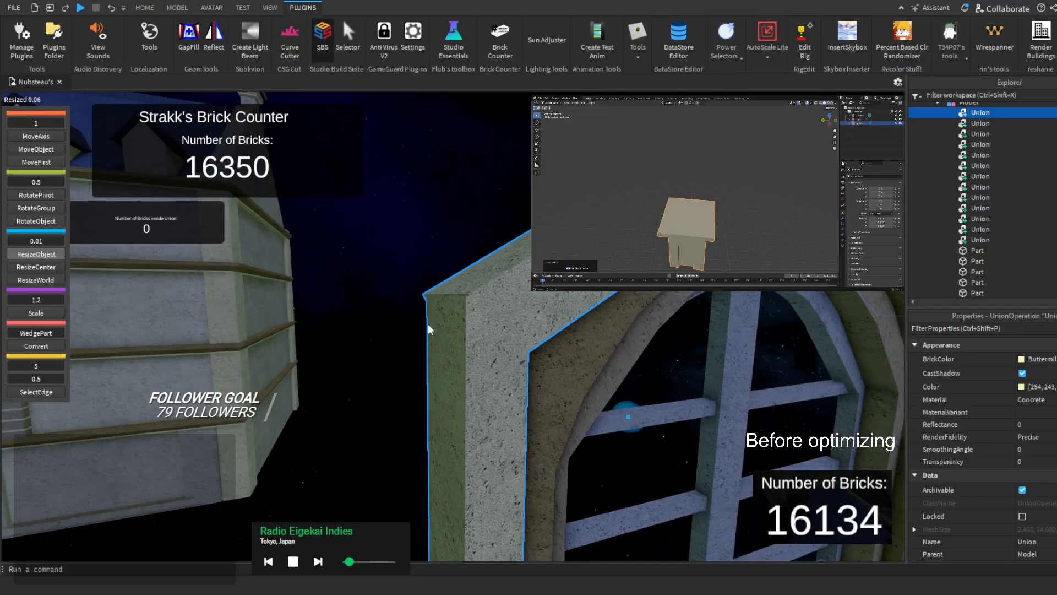
{"action": "right_click_drag", "start_coordinate": [405, 307], "coordinate": [406, 307]}
{"action": "left_click", "coordinate": [178, 8]}
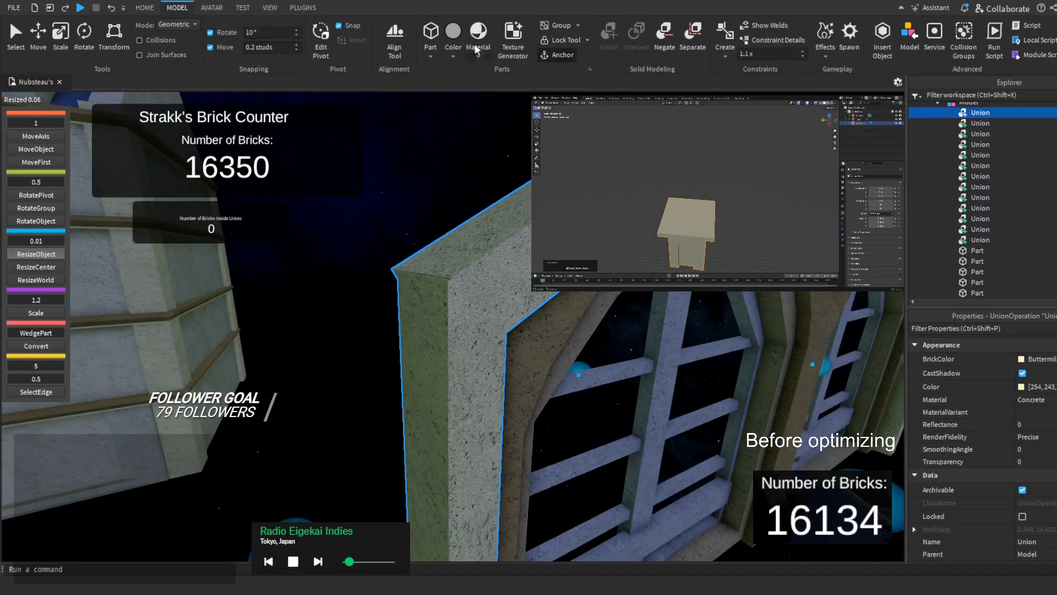
{"action": "left_click", "coordinate": [666, 40]}
{"action": "left_click", "coordinate": [687, 45]}
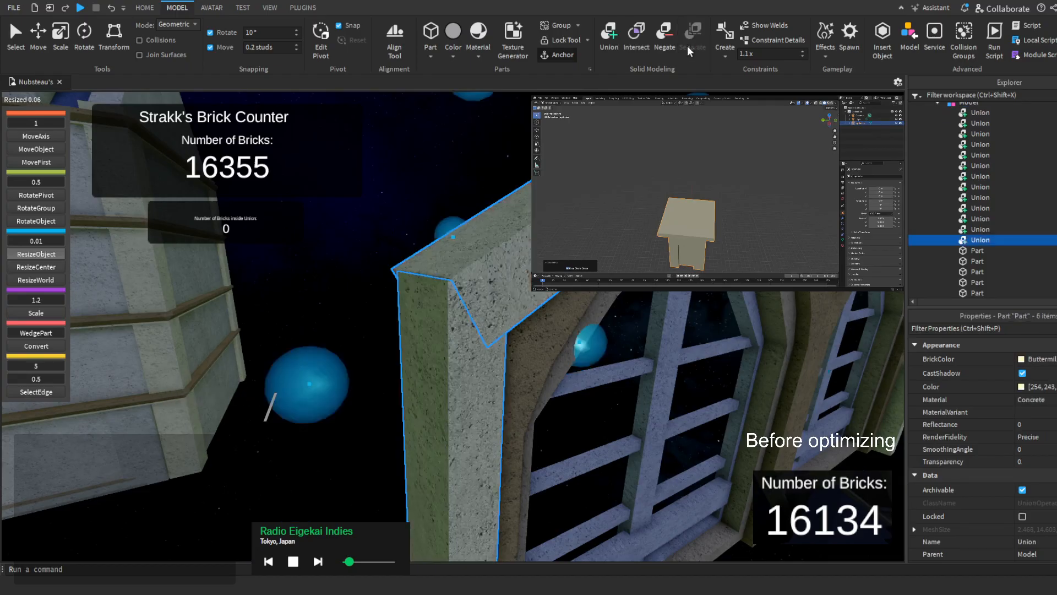
Undo and redo the separation to reselect the six separated trim parts, and unlock them all
{"action": "left_click", "coordinate": [450, 395]}
{"action": "left_click", "coordinate": [450, 395]}
{"action": "left_click", "coordinate": [450, 395]}
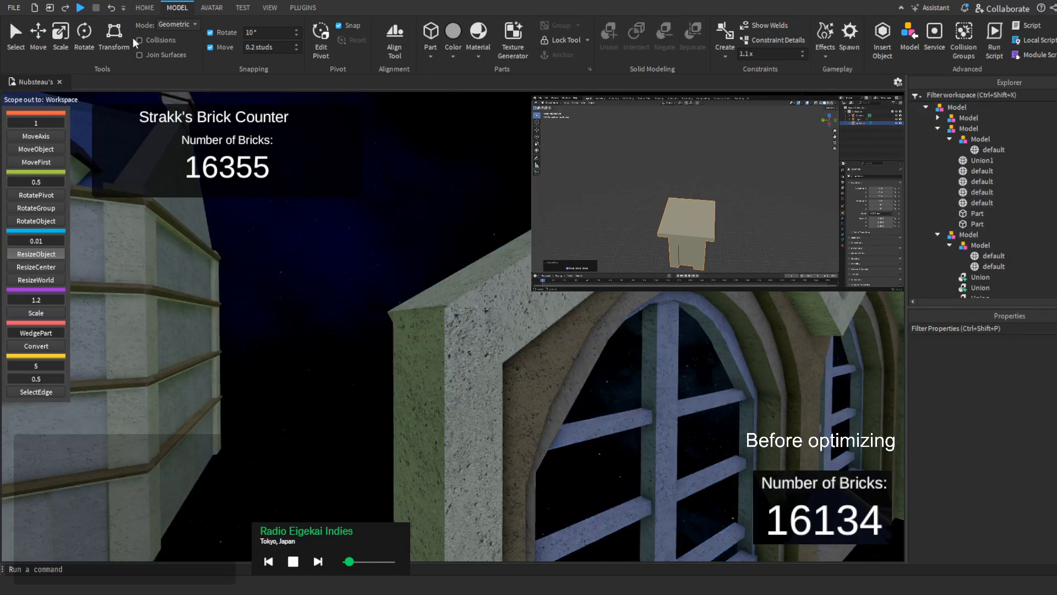
{"action": "left_click", "coordinate": [112, 9]}
{"action": "left_click", "coordinate": [66, 8]}
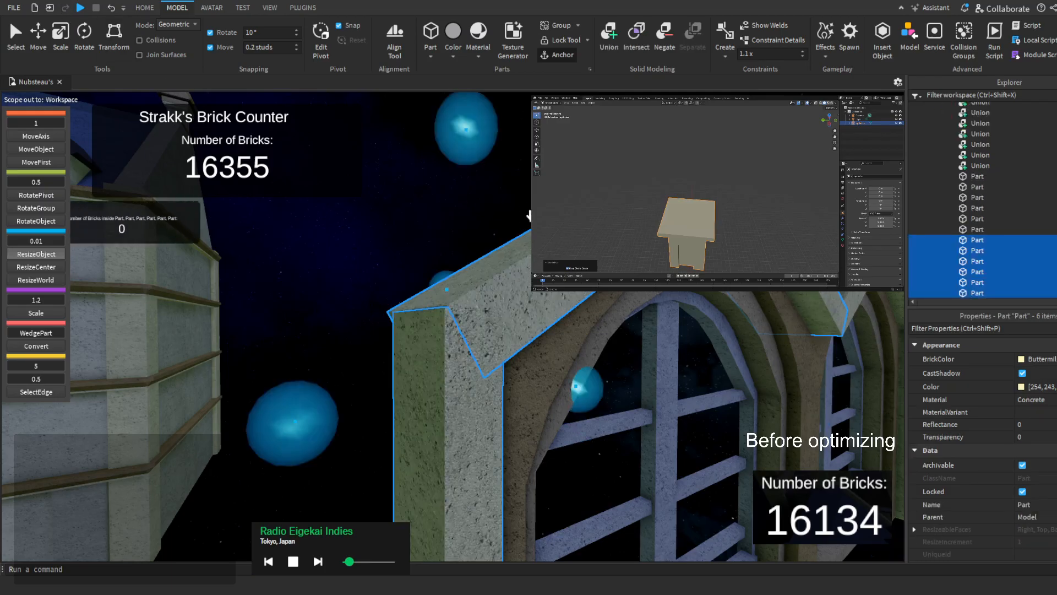
{"action": "scroll", "coordinate": [1022, 510], "scroll_direction": "down", "scroll_amount": 3}
{"action": "left_click", "coordinate": [1023, 413]}
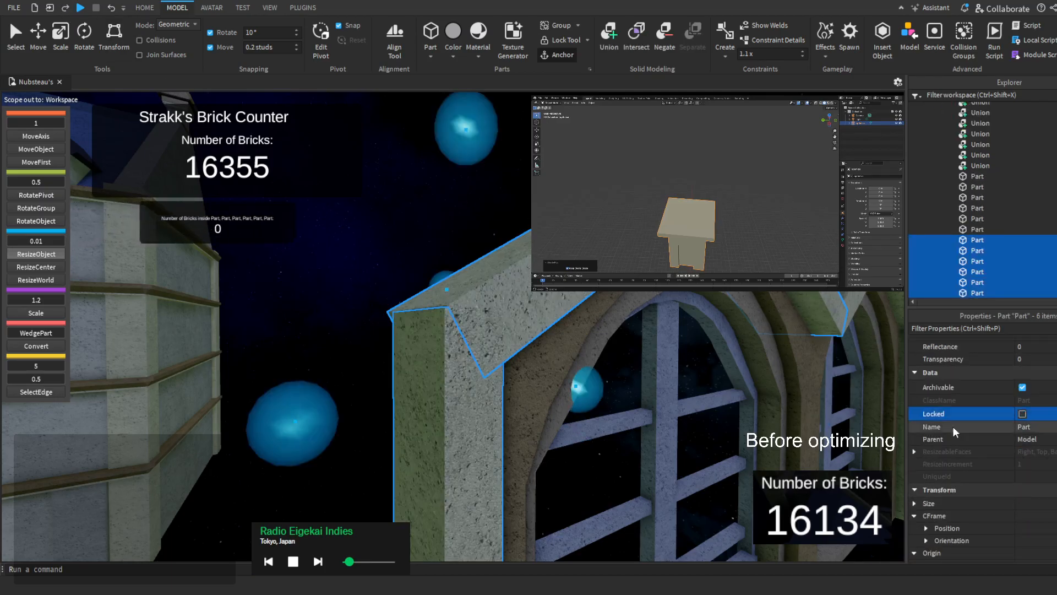
Scope into the window model and resize the left vertical trim part by 0.02 on one face and 0.48 on another
{"action": "left_click", "coordinate": [477, 420]}
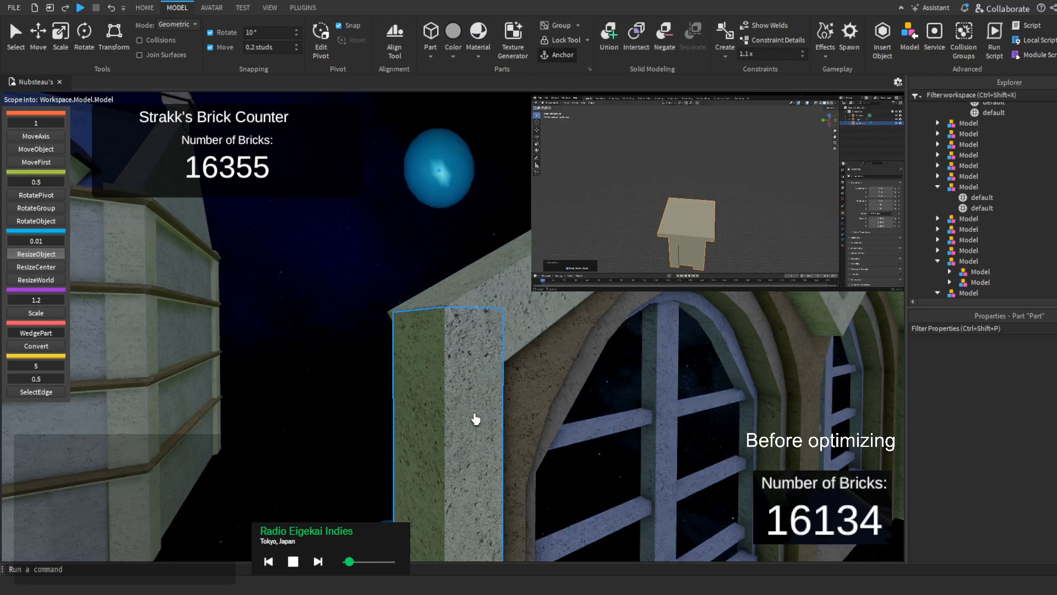
{"action": "right_click_drag", "start_coordinate": [476, 419], "coordinate": [467, 408]}
{"action": "scroll", "coordinate": [467, 408], "scroll_direction": "up", "scroll_amount": 3}
{"action": "left_click_drag", "start_coordinate": [508, 215], "coordinate": [508, 203]}
{"action": "right_click_drag", "start_coordinate": [452, 308], "coordinate": [441, 321]}
{"action": "scroll", "coordinate": [441, 321], "scroll_direction": "up", "scroll_amount": 2}
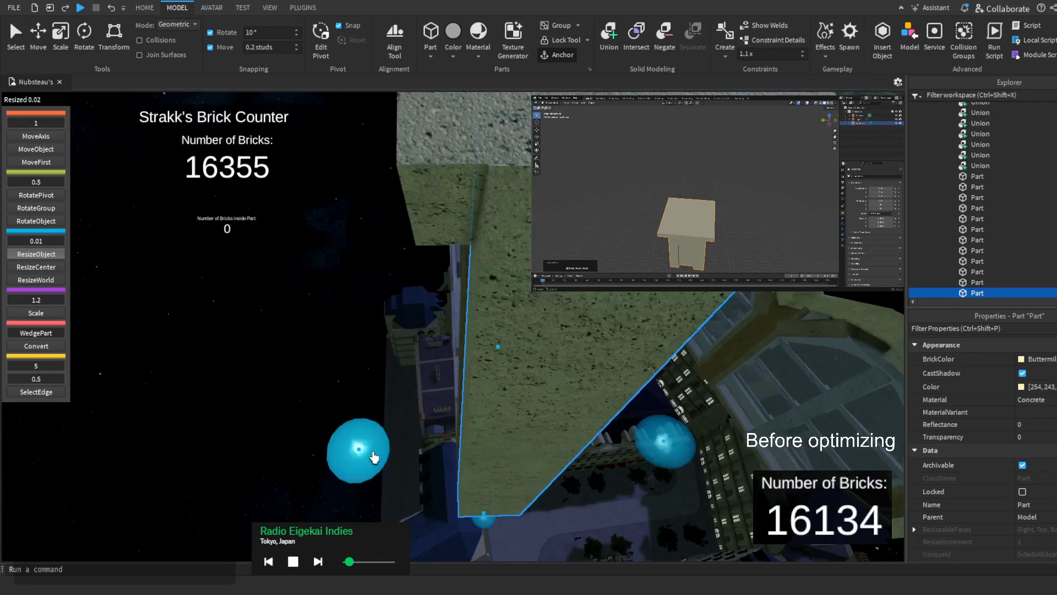
{"action": "left_click_drag", "start_coordinate": [366, 464], "coordinate": [340, 472]}
{"action": "right_click_drag", "start_coordinate": [345, 472], "coordinate": [351, 467]}
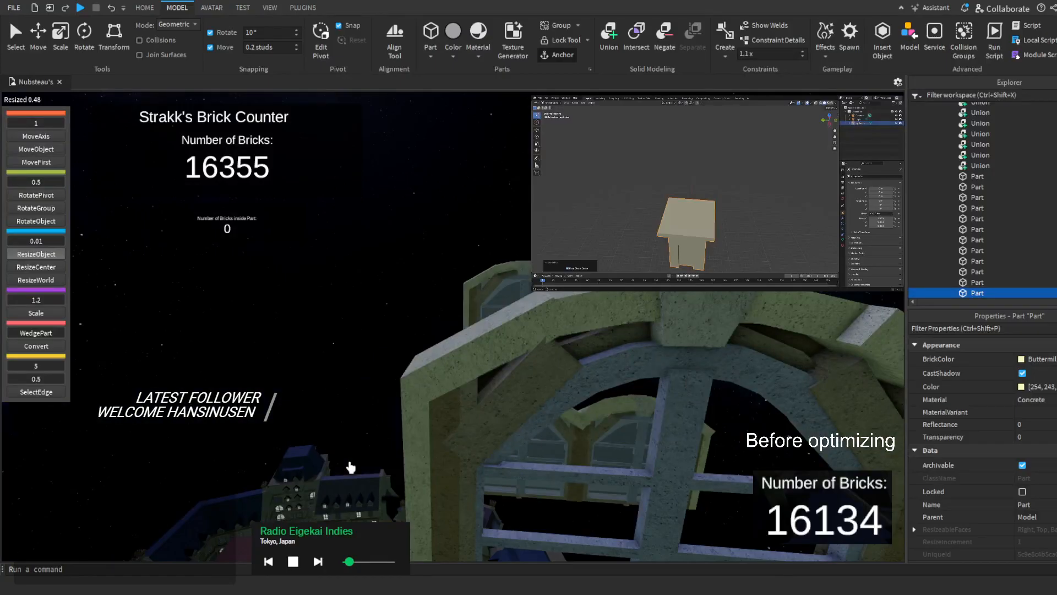
Adjust the end of the upper-left arch trim part and resize the outer sloped trim part beside it by 0.19
{"action": "scroll", "coordinate": [351, 467], "scroll_direction": "up", "scroll_amount": 2}
{"action": "right_click_drag", "start_coordinate": [351, 468], "coordinate": [351, 466]}
{"action": "scroll", "coordinate": [418, 414], "scroll_direction": "up", "scroll_amount": 2}
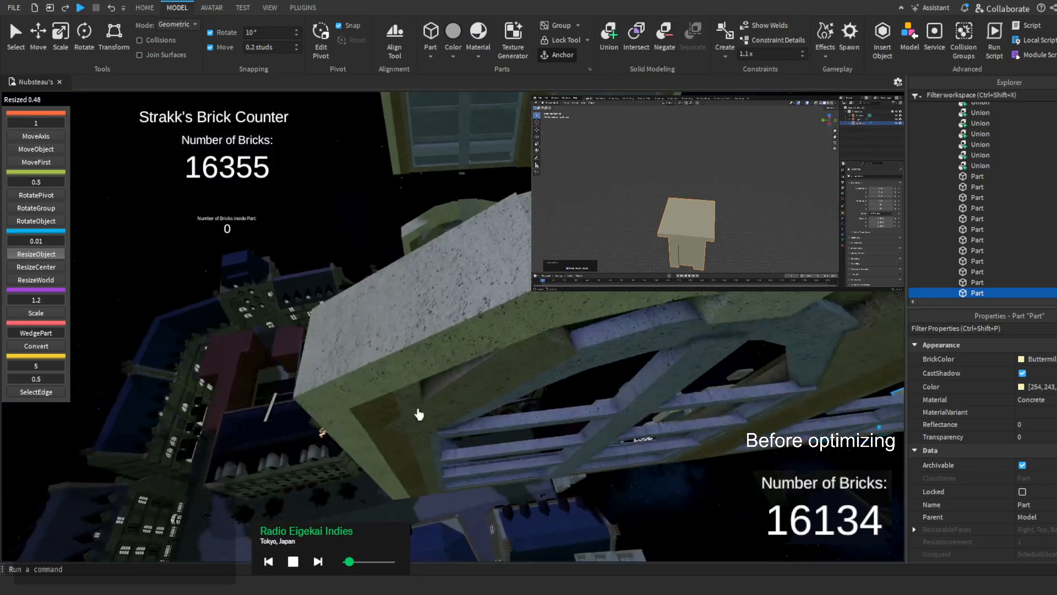
{"action": "left_click", "coordinate": [515, 284]}
{"action": "scroll", "coordinate": [515, 285], "scroll_direction": "down", "scroll_amount": 5}
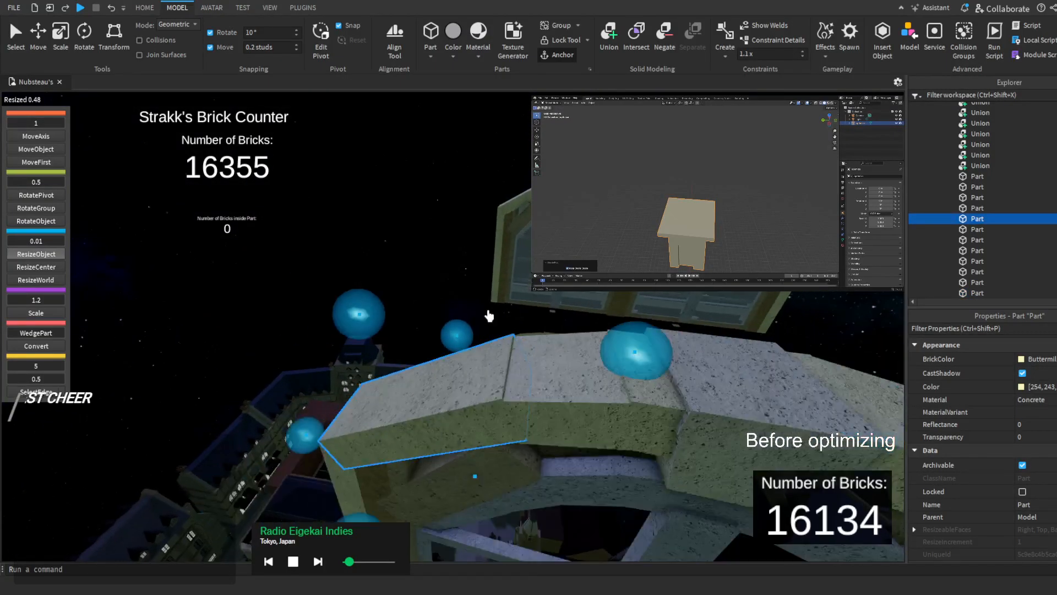
{"action": "scroll", "coordinate": [489, 315], "scroll_direction": "up", "scroll_amount": 5}
{"action": "left_click", "coordinate": [514, 354]}
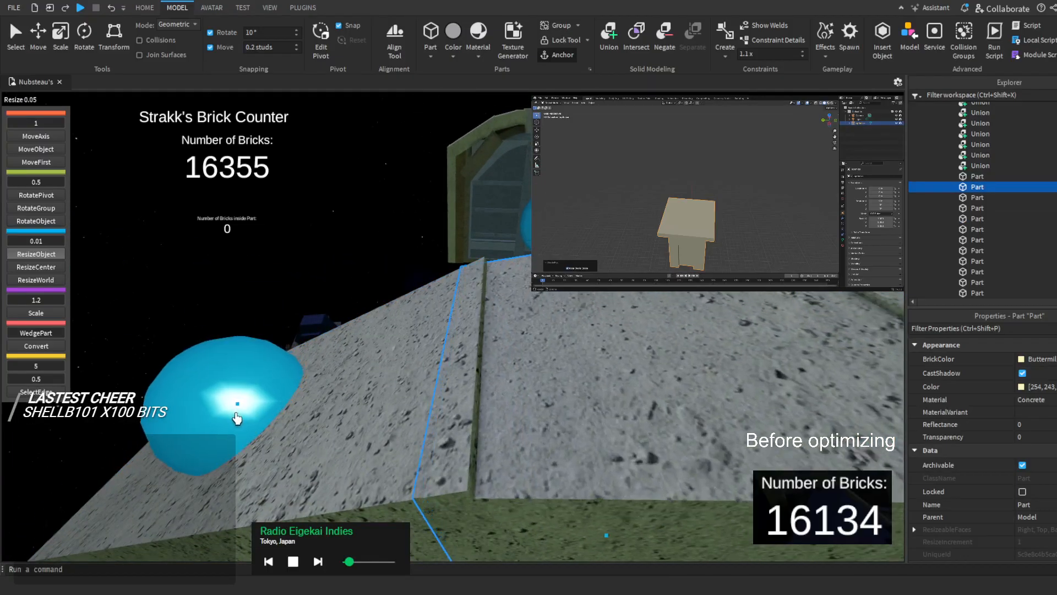
{"action": "left_click_drag", "start_coordinate": [236, 418], "coordinate": [240, 421]}
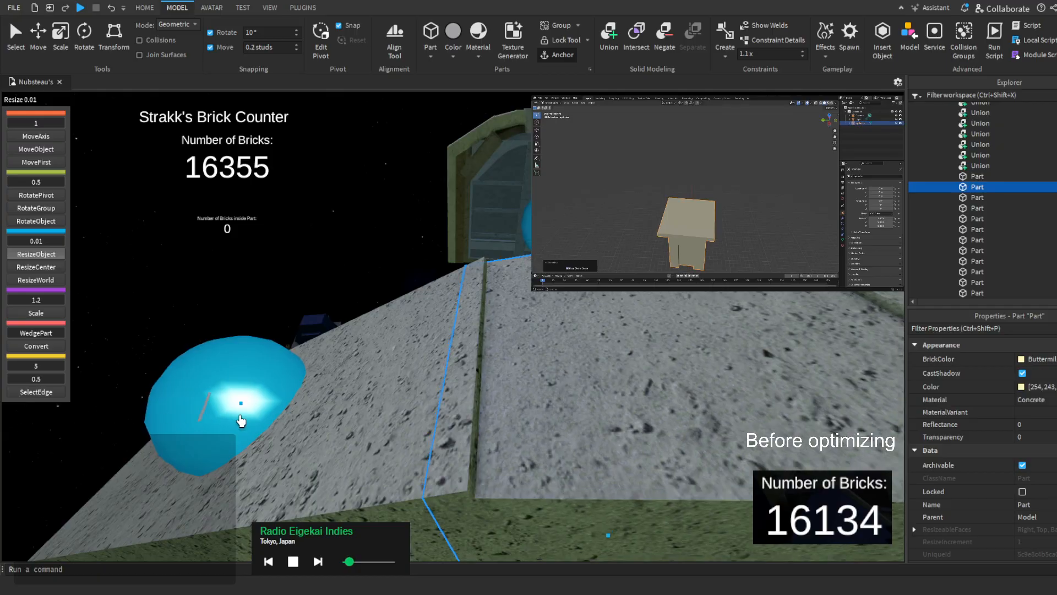
{"action": "left_click", "coordinate": [350, 414]}
{"action": "left_click_drag", "start_coordinate": [768, 283], "coordinate": [783, 304]}
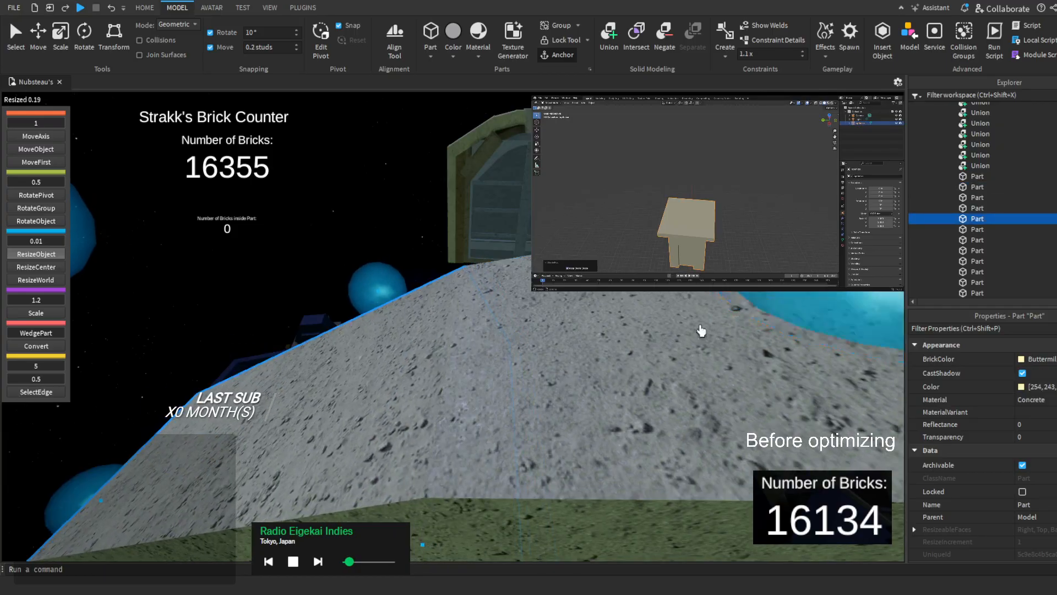
Resize the left arch's upper-left trim part by 0.02 and the central top trim part behind the keystone by 0.18
{"action": "key", "text": "s"}
{"action": "key", "text": "d"}
{"action": "left_click", "coordinate": [525, 414]}
{"action": "left_click", "coordinate": [330, 353]}
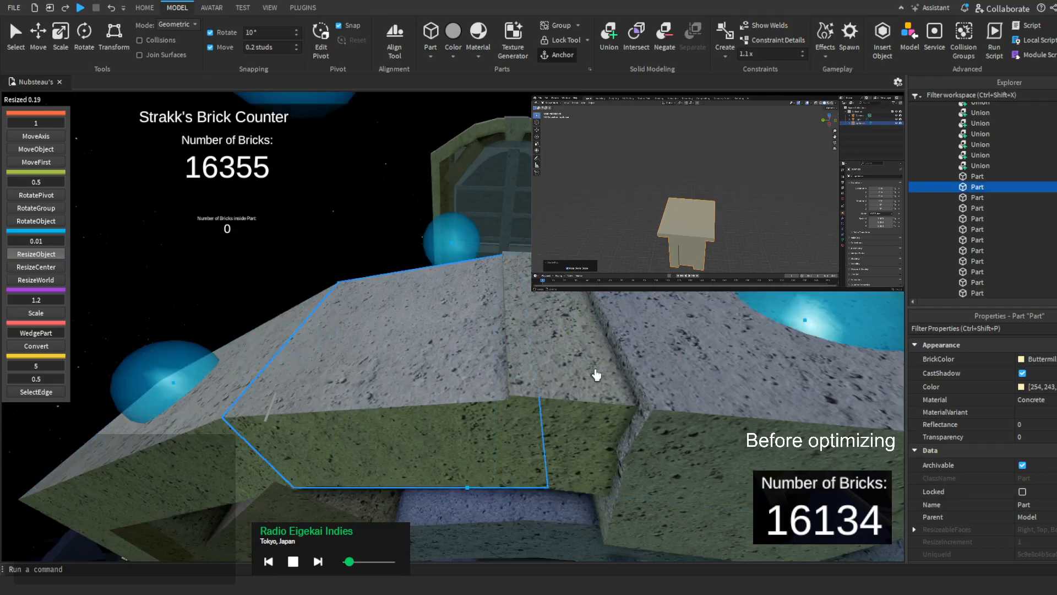
{"action": "left_click_drag", "start_coordinate": [788, 309], "coordinate": [786, 312]}
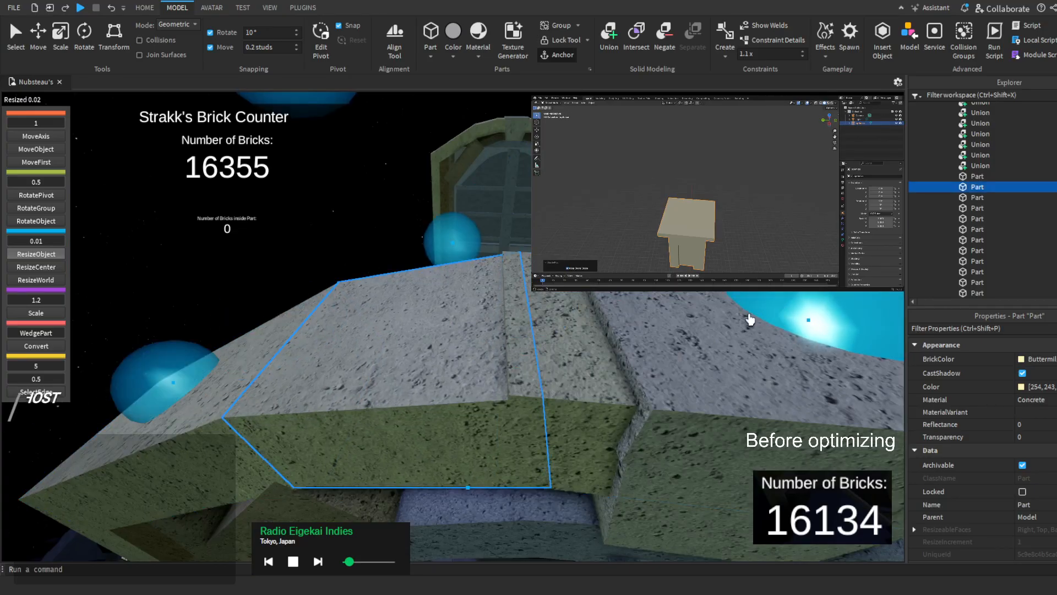
{"action": "left_click", "coordinate": [580, 345]}
{"action": "left_click_drag", "start_coordinate": [305, 302], "coordinate": [326, 305]}
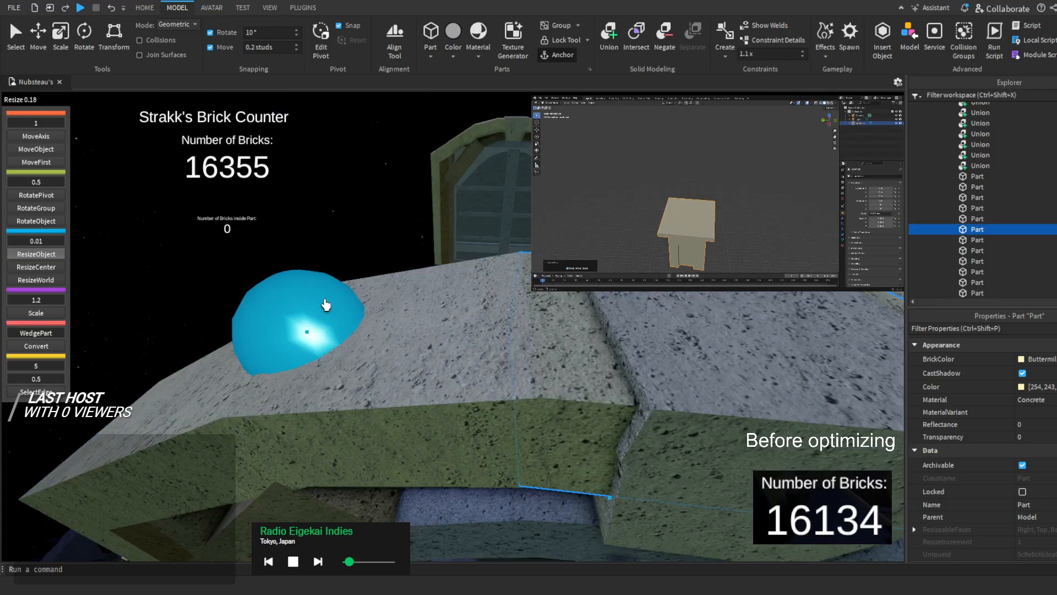
Resize the trim part right of the left arch's keystone by 0.02 and the central top trim part by 0.08
{"action": "key", "text": "d"}
{"action": "left_click", "coordinate": [514, 375]}
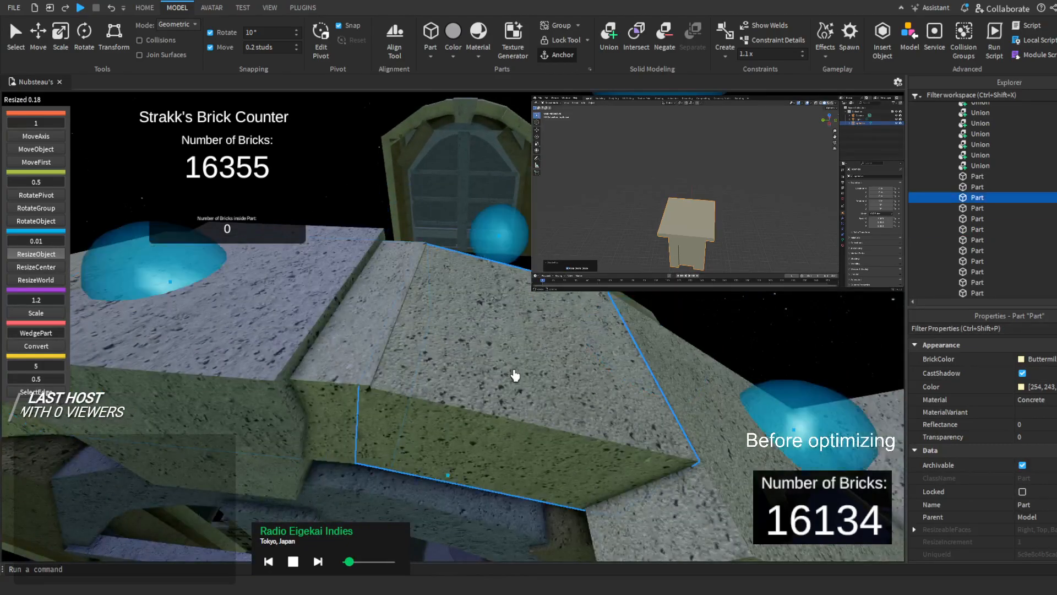
{"action": "left_click_drag", "start_coordinate": [211, 276], "coordinate": [193, 280]}
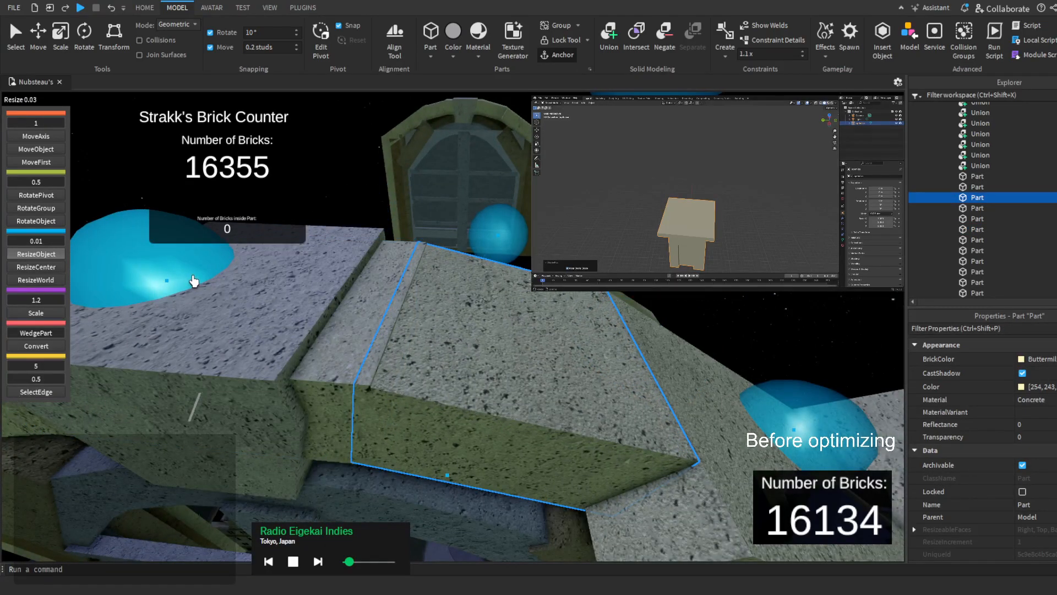
{"action": "left_click", "coordinate": [360, 329]}
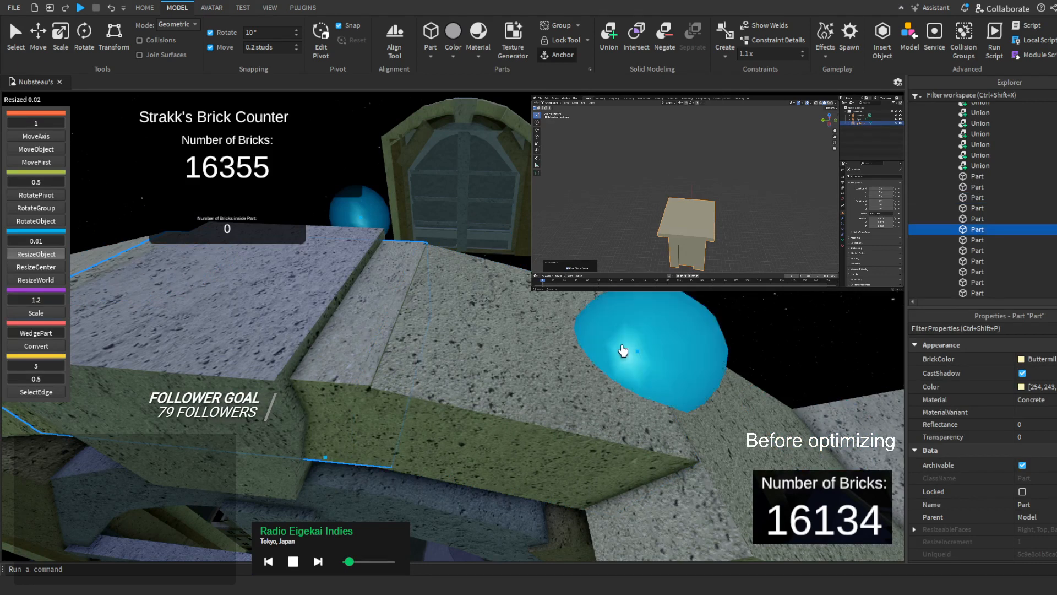
{"action": "left_click_drag", "start_coordinate": [623, 351], "coordinate": [609, 354]}
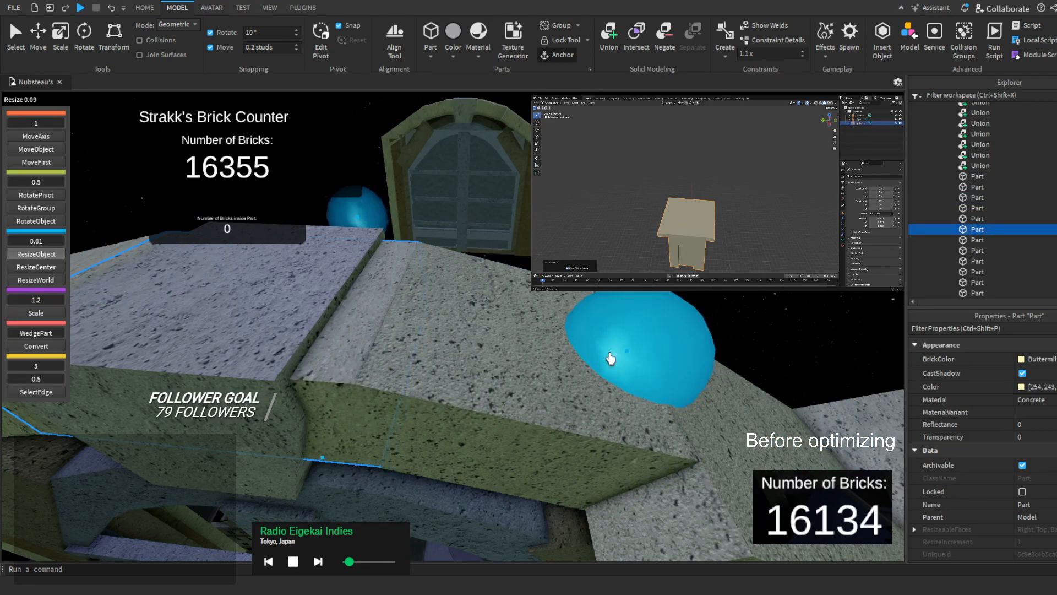
Set the resize increment to 0.1 and resize the sloped trim part descending to the valley between the arches by 0.5
{"action": "left_click", "coordinate": [566, 389]}
{"action": "scroll", "coordinate": [568, 390], "scroll_direction": "down", "scroll_amount": 8}
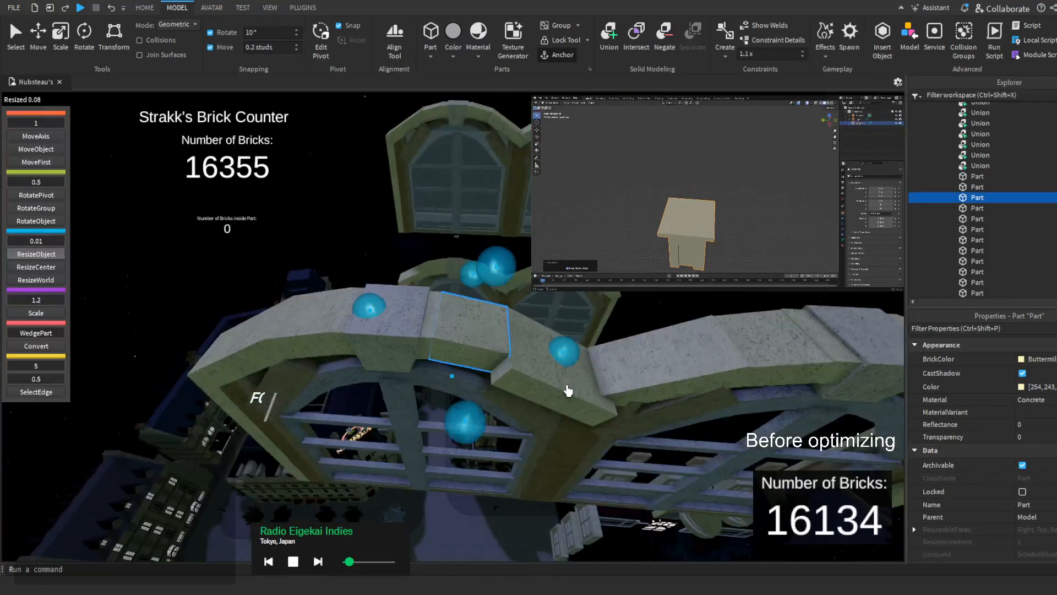
{"action": "right_click_drag", "start_coordinate": [568, 390], "coordinate": [566, 389]}
{"action": "scroll", "coordinate": [458, 346], "scroll_direction": "up", "scroll_amount": 3}
{"action": "left_click", "coordinate": [458, 347]}
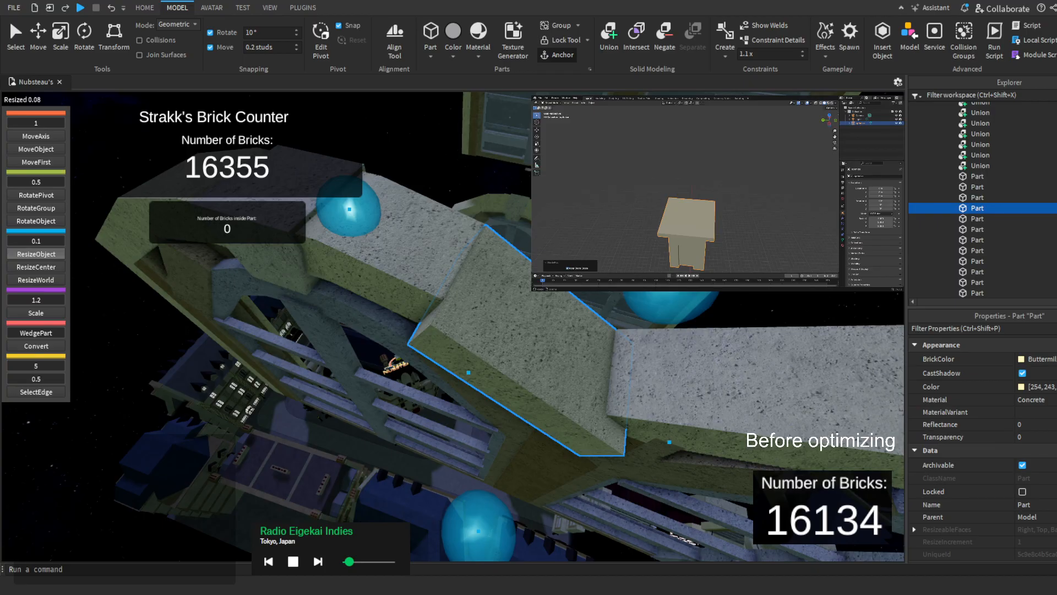
{"action": "right_click_drag", "start_coordinate": [489, 273], "coordinate": [489, 274]}
{"action": "scroll", "coordinate": [490, 273], "scroll_direction": "up", "scroll_amount": 2}
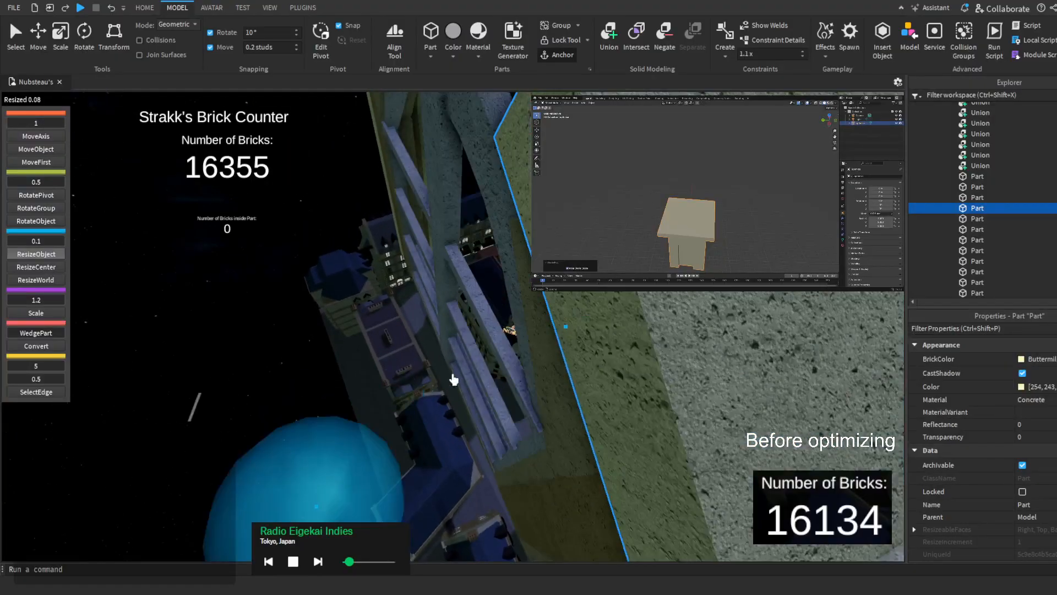
{"action": "scroll", "coordinate": [453, 380], "scroll_direction": "down", "scroll_amount": 1}
{"action": "left_click_drag", "start_coordinate": [395, 427], "coordinate": [450, 433]}
{"action": "right_click_drag", "start_coordinate": [462, 401], "coordinate": [462, 401]}
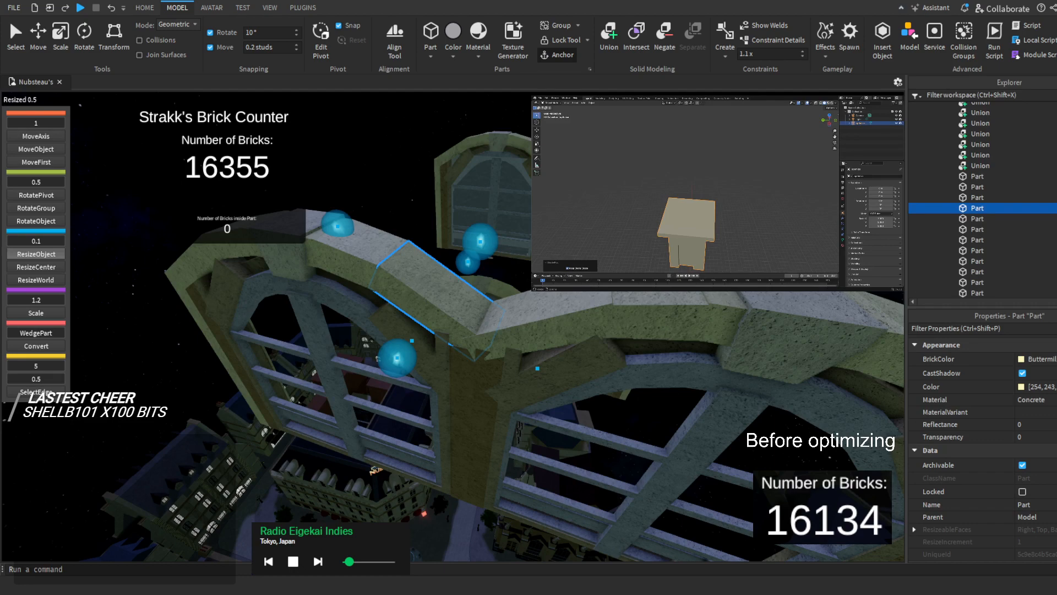
Set the resize increment to 0.01 and fine-tune the sloped trim part beside the valley by 0.02
{"action": "key", "text": "w"}
{"action": "right_click_drag", "start_coordinate": [462, 401], "coordinate": [462, 401]}
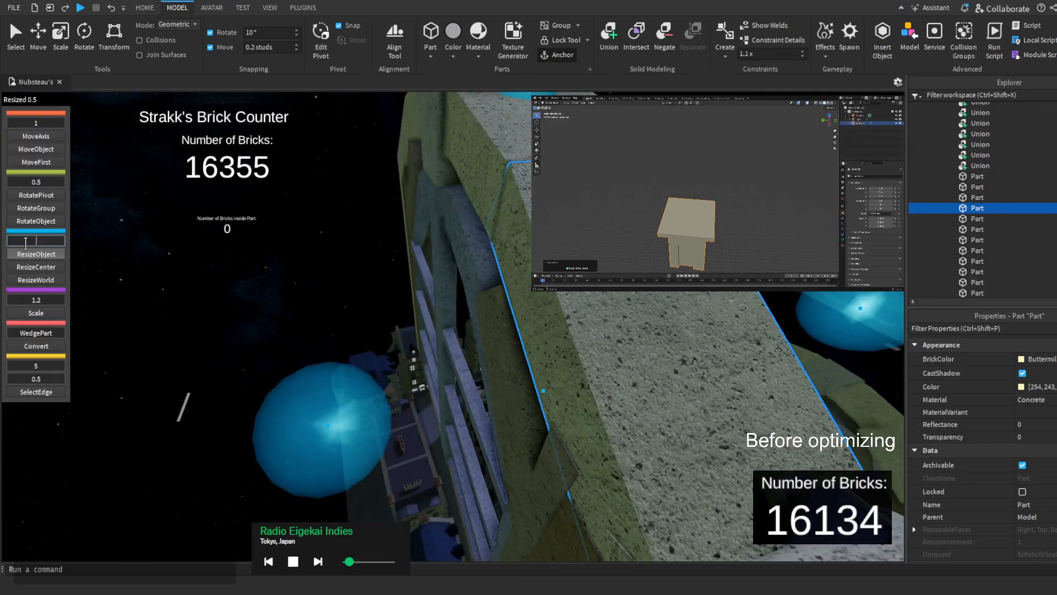
{"action": "key", "text": "a"}
{"action": "key", "text": "w"}
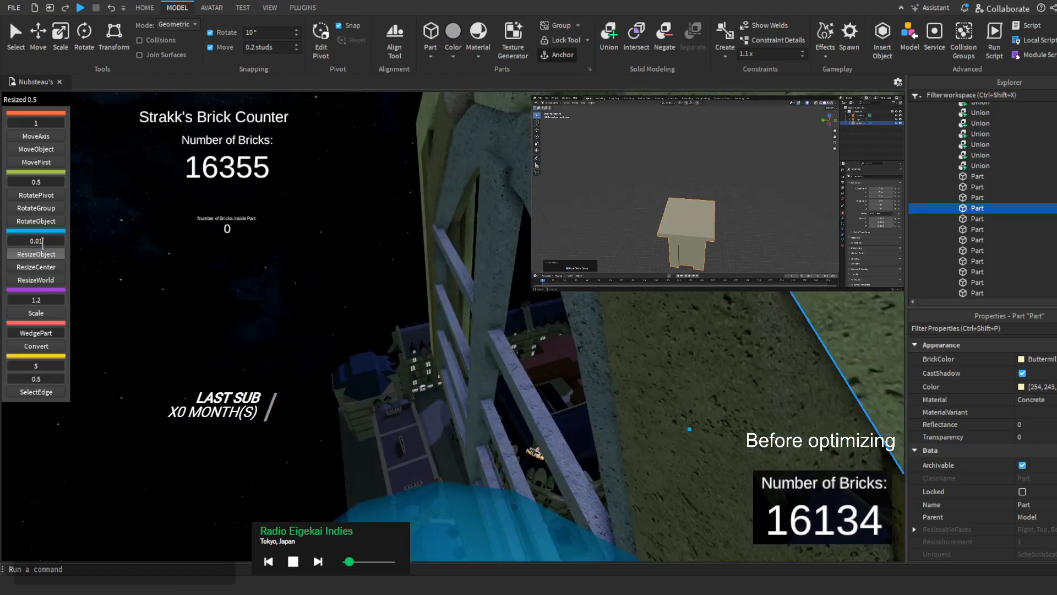
{"action": "key", "text": "s"}
{"action": "left_click_drag", "start_coordinate": [402, 443], "coordinate": [399, 444]}
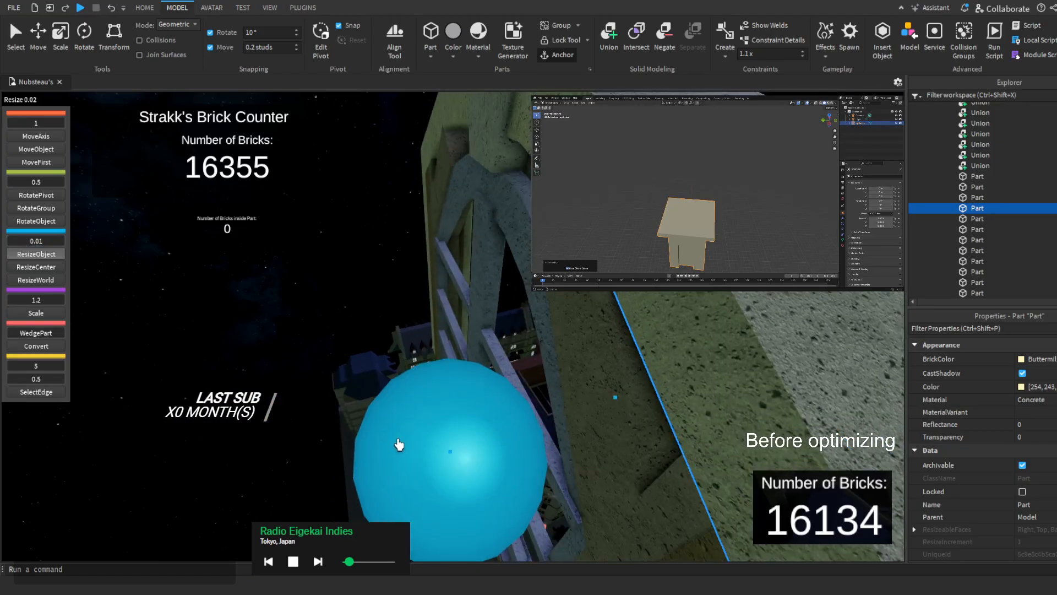
{"action": "right_click_drag", "start_coordinate": [399, 444], "coordinate": [398, 423]}
{"action": "key", "text": "s"}
Select the trim part right of the left arch's keystone and check its joint with the adjoining sloped part
{"action": "left_click", "coordinate": [374, 241]}
{"action": "right_click_drag", "start_coordinate": [373, 241], "coordinate": [373, 240]}
{"action": "key", "text": "w"}
{"action": "right_click_drag", "start_coordinate": [393, 300], "coordinate": [392, 300]}
{"action": "key", "text": "s"}
{"action": "left_click", "coordinate": [392, 300]}
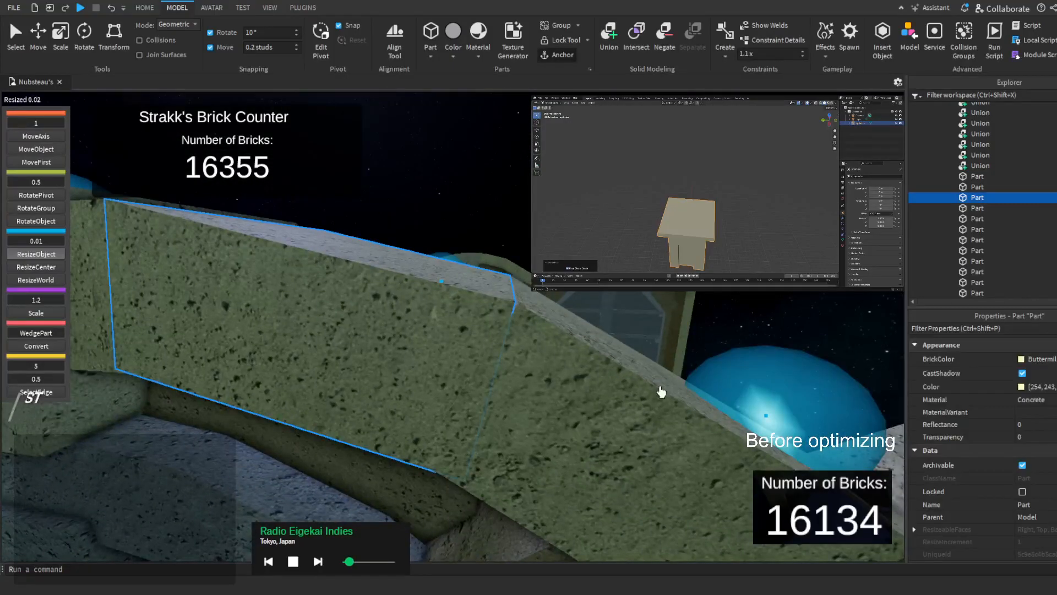
{"action": "key", "text": "s"}
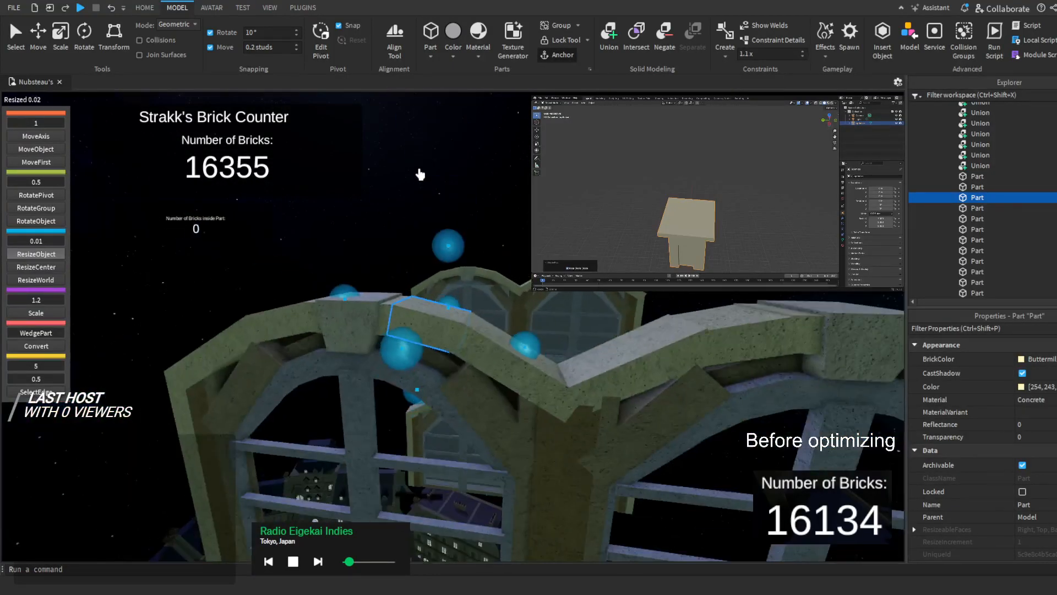
Resize the trim at the joint between the part left of the right arch's keystone and the sloped part by 0.19
{"action": "left_click", "coordinate": [420, 174]}
{"action": "key", "text": "w"}
{"action": "right_click_drag", "start_coordinate": [423, 180], "coordinate": [424, 181]}
{"action": "left_click", "coordinate": [458, 301]}
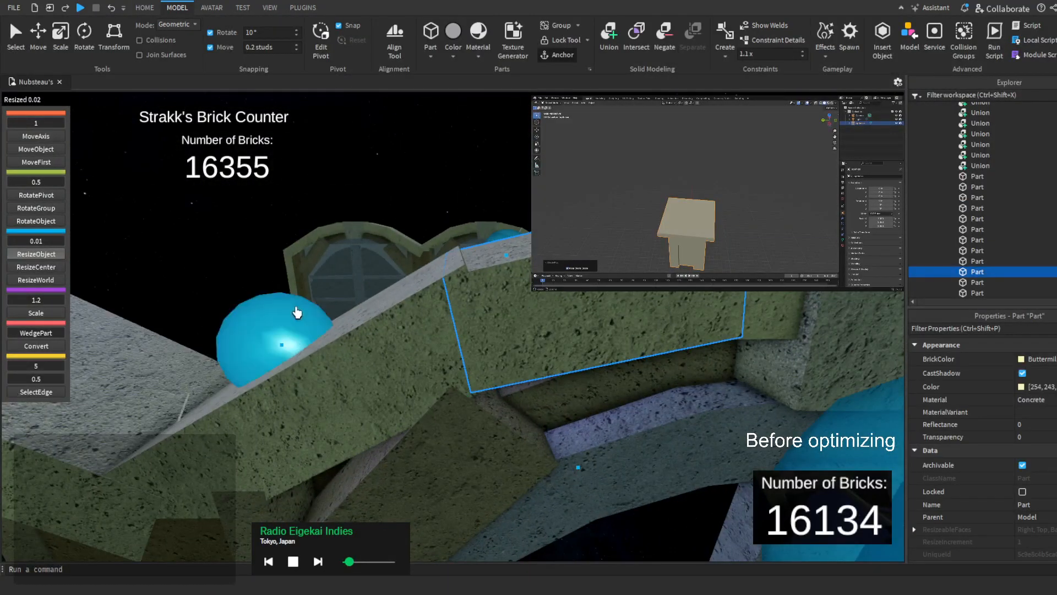
{"action": "left_click", "coordinate": [377, 336]}
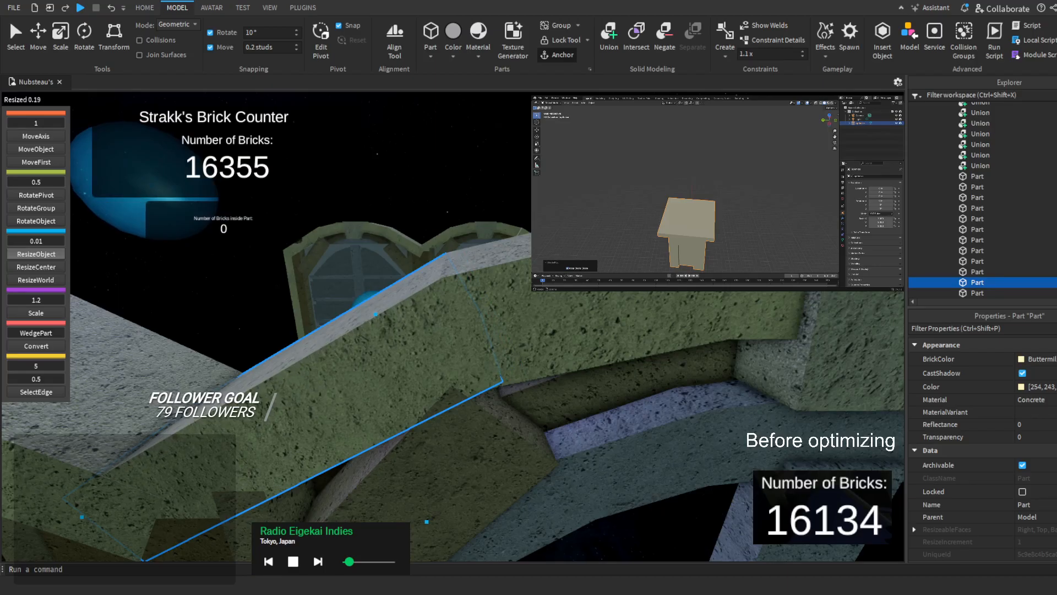
{"action": "right_click_drag", "start_coordinate": [433, 264], "coordinate": [427, 257]}
Fine-tune the keystone-side end of the trim part left of the right arch's keystone by 0.02
{"action": "left_click", "coordinate": [434, 262]}
{"action": "left_click", "coordinate": [444, 453]}
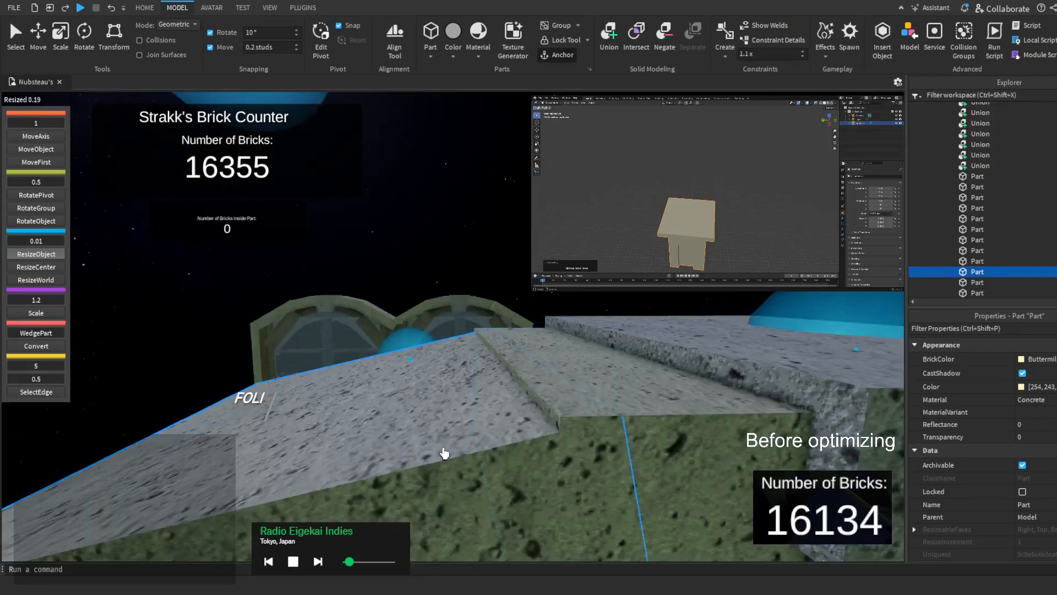
{"action": "scroll", "coordinate": [445, 453], "scroll_direction": "down", "scroll_amount": 3}
{"action": "scroll", "coordinate": [593, 341], "scroll_direction": "up", "scroll_amount": 2}
{"action": "left_click_drag", "start_coordinate": [715, 351], "coordinate": [719, 349]}
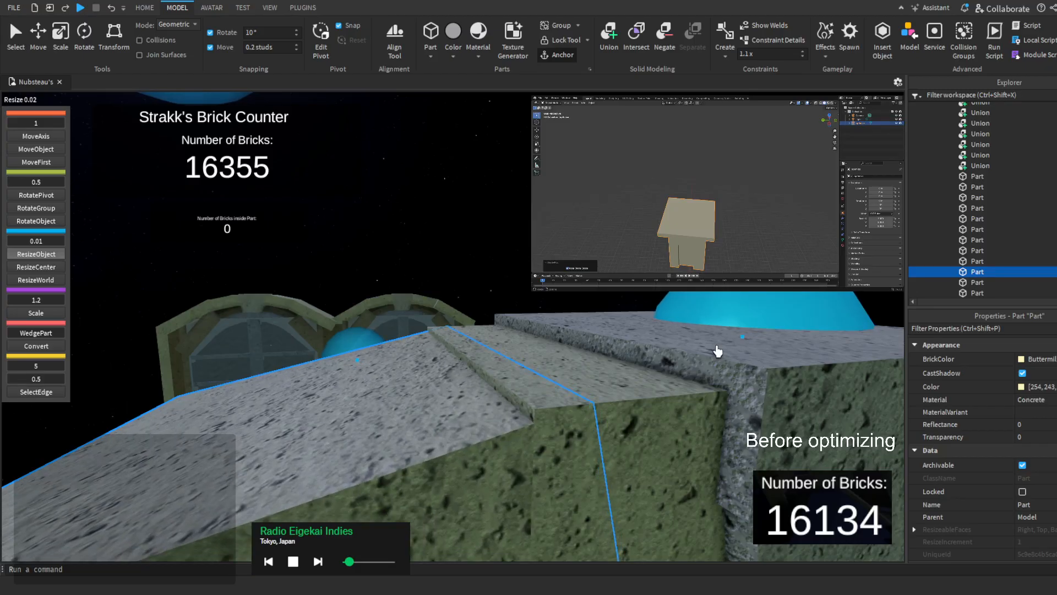
Resize the central top trim part behind the right arch's keystone by 0.18
{"action": "left_click", "coordinate": [640, 420]}
{"action": "scroll", "coordinate": [635, 425], "scroll_direction": "down", "scroll_amount": 3}
{"action": "right_click_drag", "start_coordinate": [634, 424], "coordinate": [635, 425]}
{"action": "scroll", "coordinate": [550, 385], "scroll_direction": "up", "scroll_amount": 3}
{"action": "left_click_drag", "start_coordinate": [219, 280], "coordinate": [257, 288]}
{"action": "scroll", "coordinate": [257, 288], "scroll_direction": "down", "scroll_amount": 4}
{"action": "right_click_drag", "start_coordinate": [257, 288], "coordinate": [257, 288]}
Select the trim part right of the right arch's keystone and resize its keystone-side end by 0.01
{"action": "right_click_drag", "start_coordinate": [478, 356], "coordinate": [478, 358]}
{"action": "scroll", "coordinate": [478, 358], "scroll_direction": "up", "scroll_amount": 3}
{"action": "left_click", "coordinate": [438, 426]}
{"action": "scroll", "coordinate": [439, 426], "scroll_direction": "down", "scroll_amount": 4}
{"action": "right_click_drag", "start_coordinate": [439, 426], "coordinate": [439, 426]}
{"action": "scroll", "coordinate": [439, 426], "scroll_direction": "up", "scroll_amount": 3}
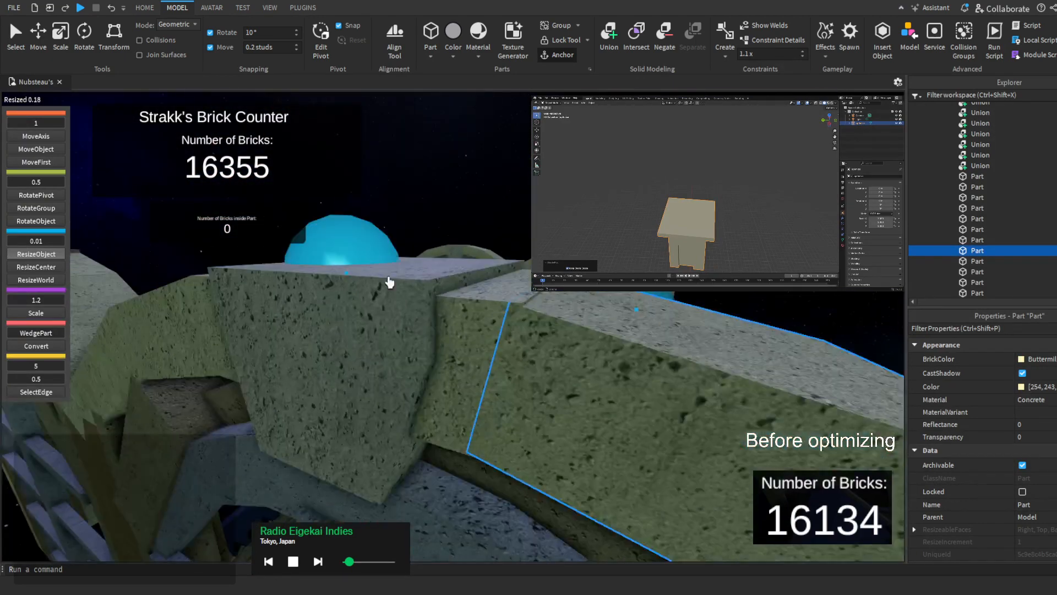
{"action": "left_click_drag", "start_coordinate": [390, 282], "coordinate": [366, 272]}
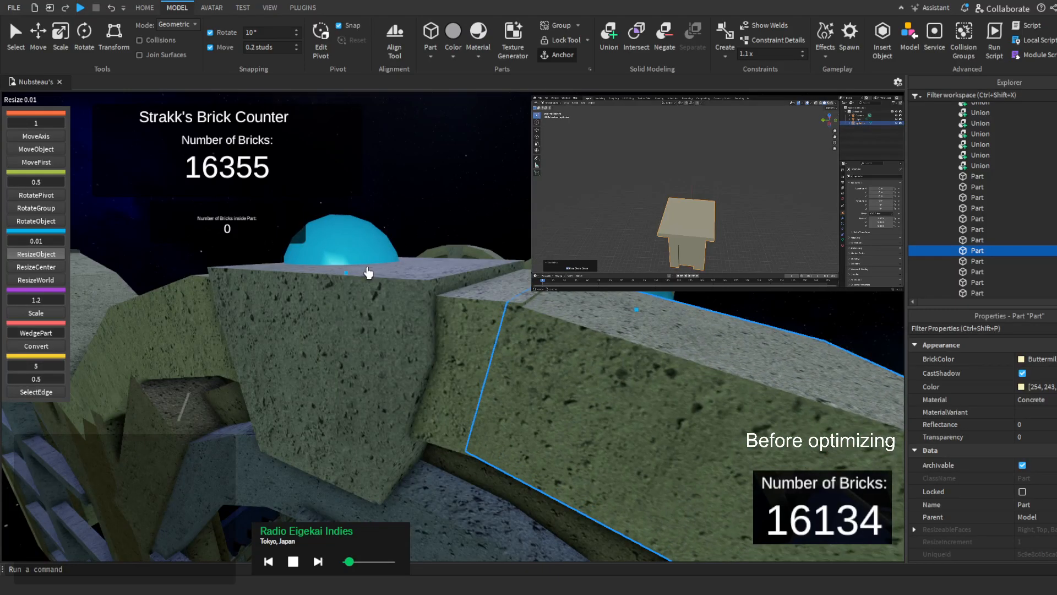
Resize the central top trim part by 0.07 on the side facing the right arch's outer trim
{"action": "left_click", "coordinate": [486, 326]}
{"action": "right_click_drag", "start_coordinate": [486, 326], "coordinate": [486, 326]}
{"action": "left_click_drag", "start_coordinate": [727, 355], "coordinate": [717, 366]}
{"action": "scroll", "coordinate": [717, 366], "scroll_direction": "down", "scroll_amount": 5}
{"action": "right_click_drag", "start_coordinate": [717, 366], "coordinate": [717, 366]}
Select the outermost sloped trim part of the right arch and resize it by 0.48
{"action": "left_click", "coordinate": [600, 385]}
{"action": "scroll", "coordinate": [600, 386], "scroll_direction": "down", "scroll_amount": 4}
{"action": "right_click_drag", "start_coordinate": [601, 386], "coordinate": [600, 386]}
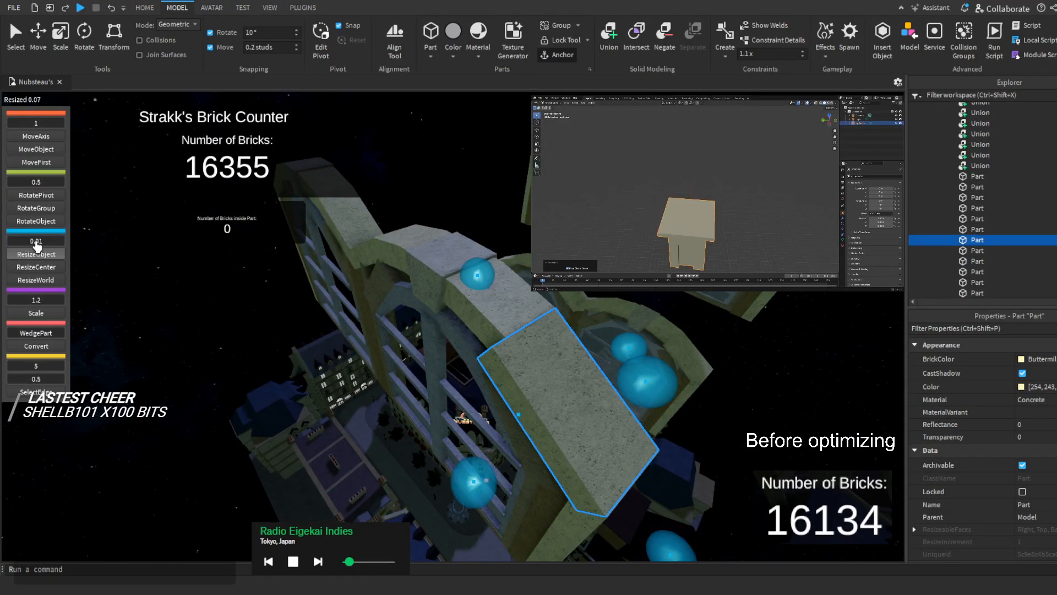
{"action": "right_click_drag", "start_coordinate": [264, 297], "coordinate": [264, 297]}
{"action": "scroll", "coordinate": [264, 297], "scroll_direction": "up", "scroll_amount": 5}
{"action": "left_click_drag", "start_coordinate": [342, 507], "coordinate": [351, 526]}
{"action": "left_click_drag", "start_coordinate": [555, 408], "coordinate": [566, 407]}
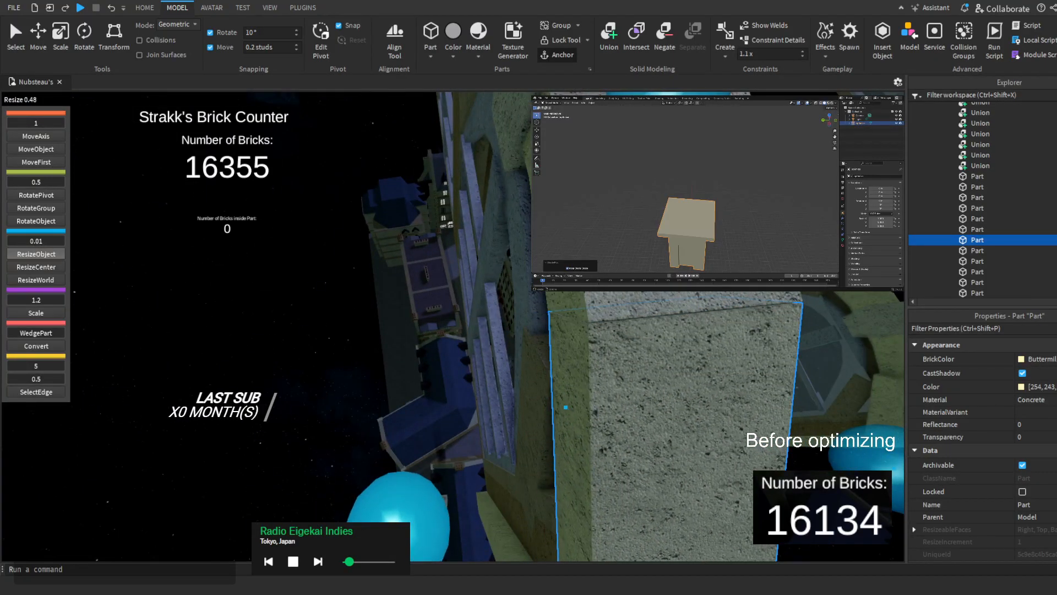
Fine-tune the upper end of the right arch's outermost sloped trim part by 0.01
{"action": "right_click_drag", "start_coordinate": [566, 407], "coordinate": [360, 378]}
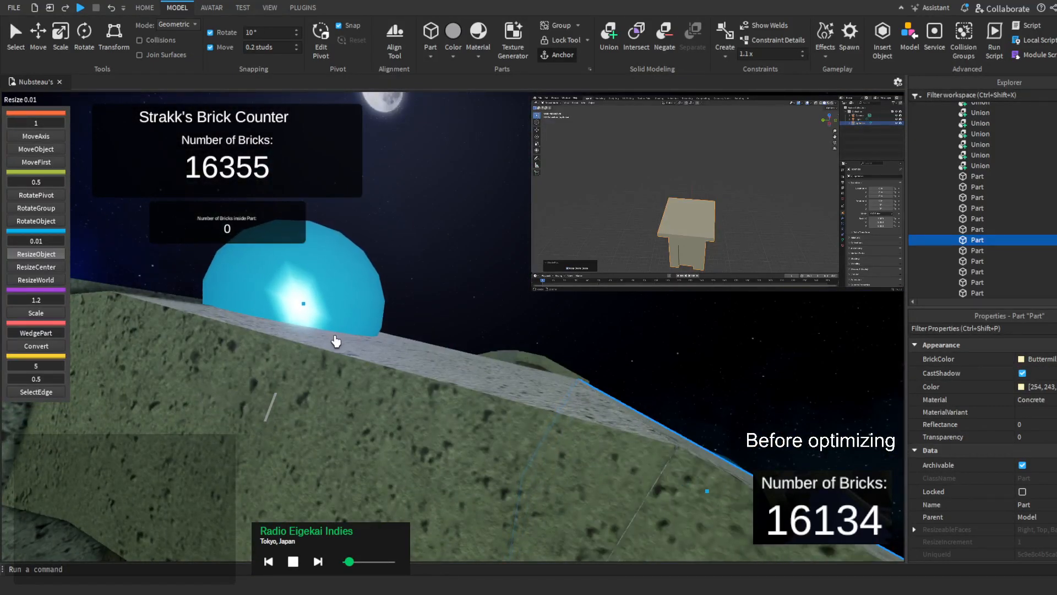
{"action": "right_click_drag", "start_coordinate": [335, 341], "coordinate": [362, 364]}
{"action": "scroll", "coordinate": [362, 364], "scroll_direction": "down", "scroll_amount": 3}
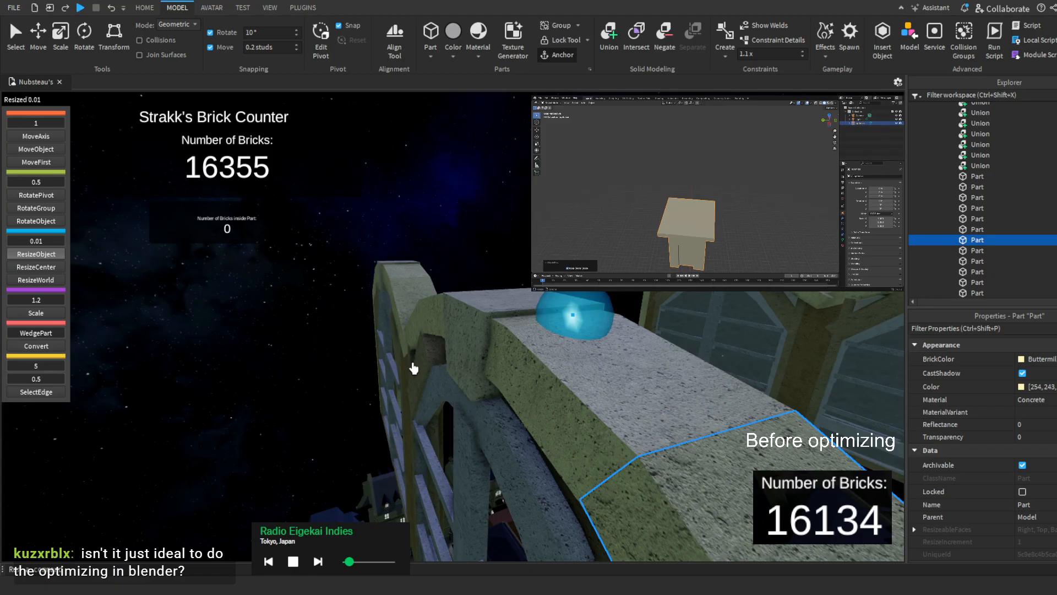
Examine the trimmed double arched window from several sides together with the neighbouring windows and building
{"action": "scroll", "coordinate": [420, 323], "scroll_direction": "down", "scroll_amount": 10}
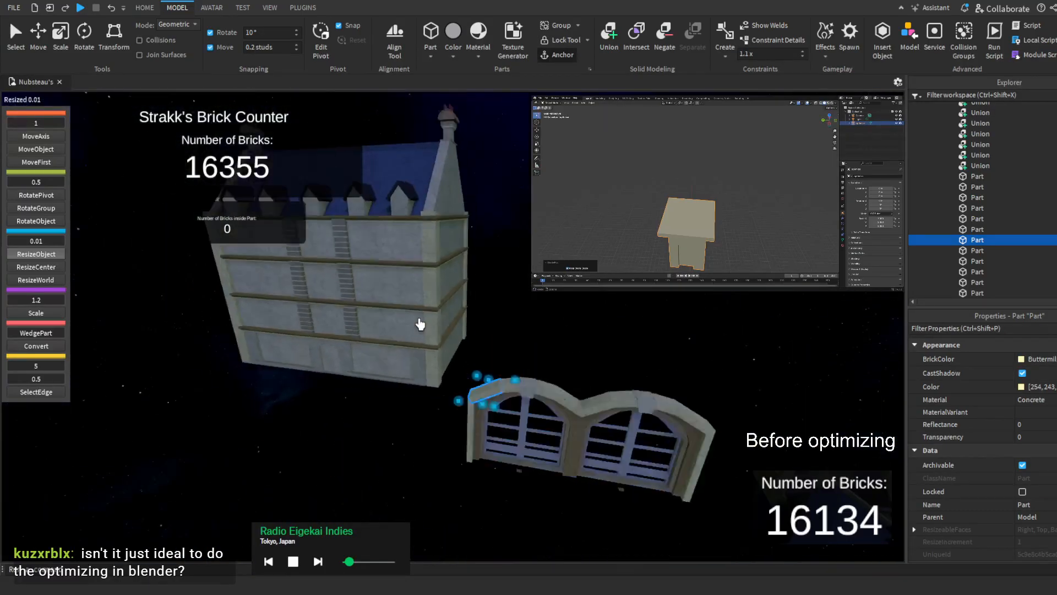
{"action": "scroll", "coordinate": [420, 323], "scroll_direction": "up", "scroll_amount": 5}
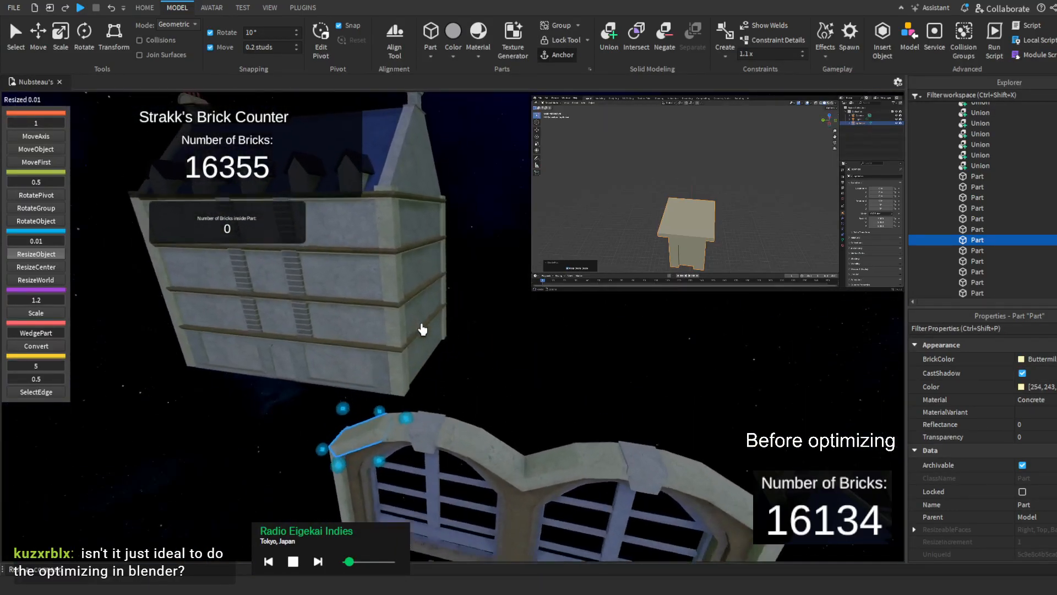
{"action": "scroll", "coordinate": [423, 329], "scroll_direction": "up", "scroll_amount": 4}
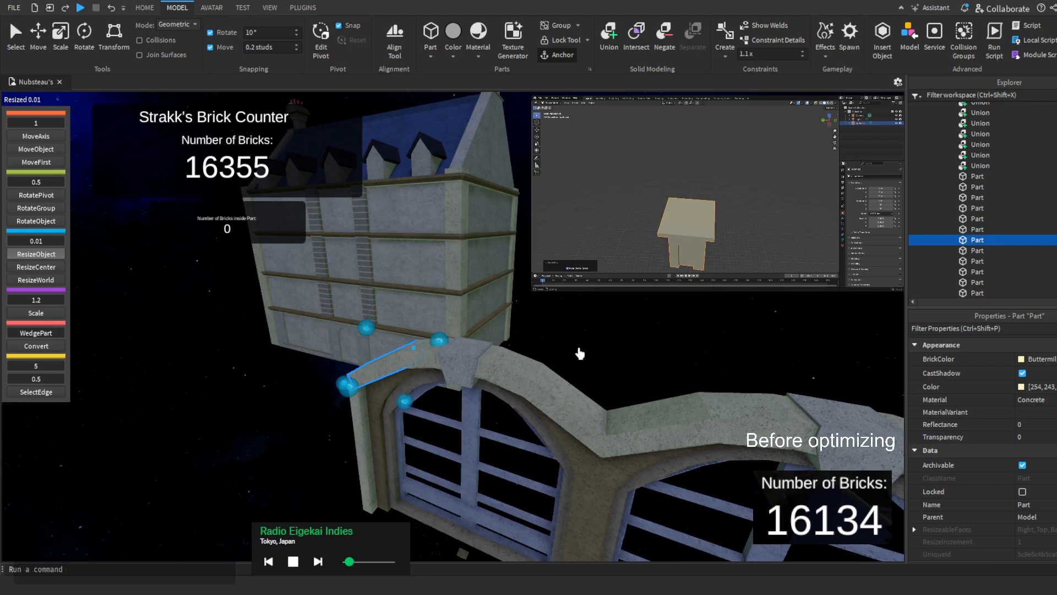
{"action": "right_click_drag", "start_coordinate": [565, 316], "coordinate": [565, 315]}
{"action": "key", "text": "w"}
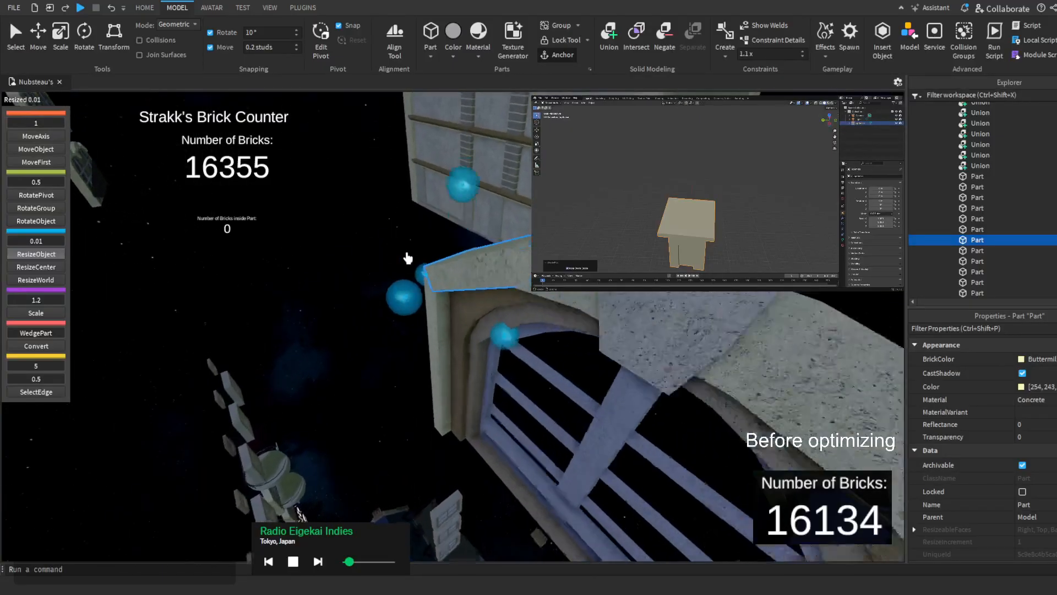
{"action": "right_click_drag", "start_coordinate": [408, 258], "coordinate": [405, 264]}
{"action": "scroll", "coordinate": [404, 263], "scroll_direction": "down", "scroll_amount": 5}
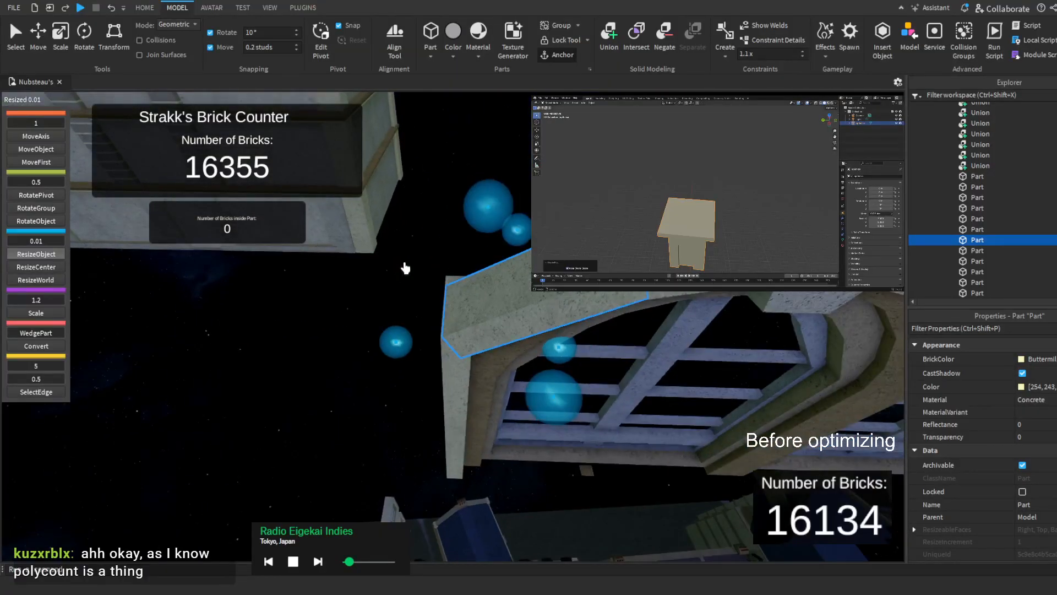
{"action": "right_click_drag", "start_coordinate": [484, 276], "coordinate": [485, 275]}
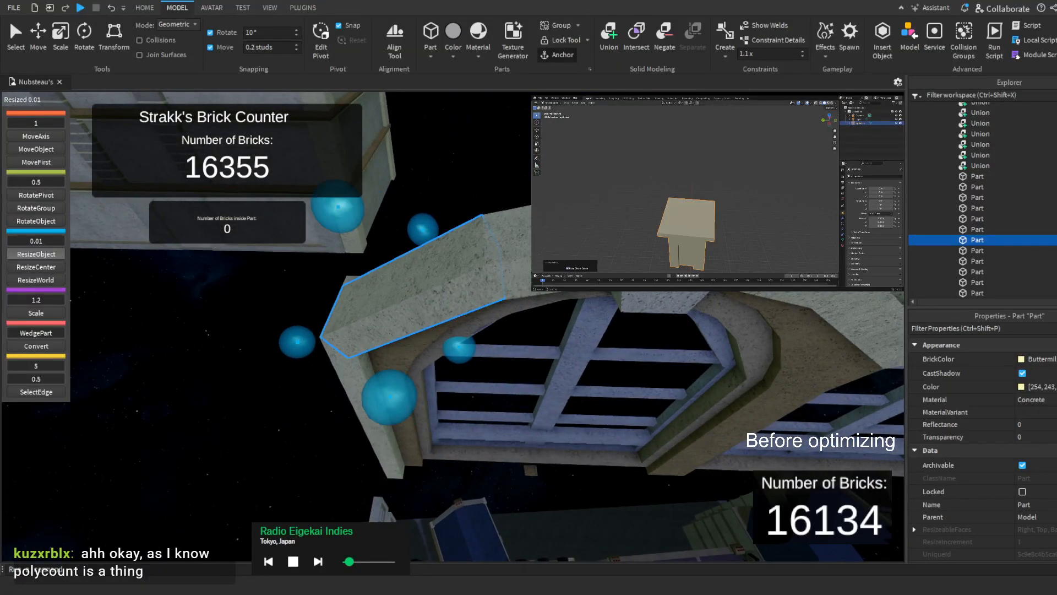
{"action": "scroll", "coordinate": [502, 285], "scroll_direction": "down", "scroll_amount": 6}
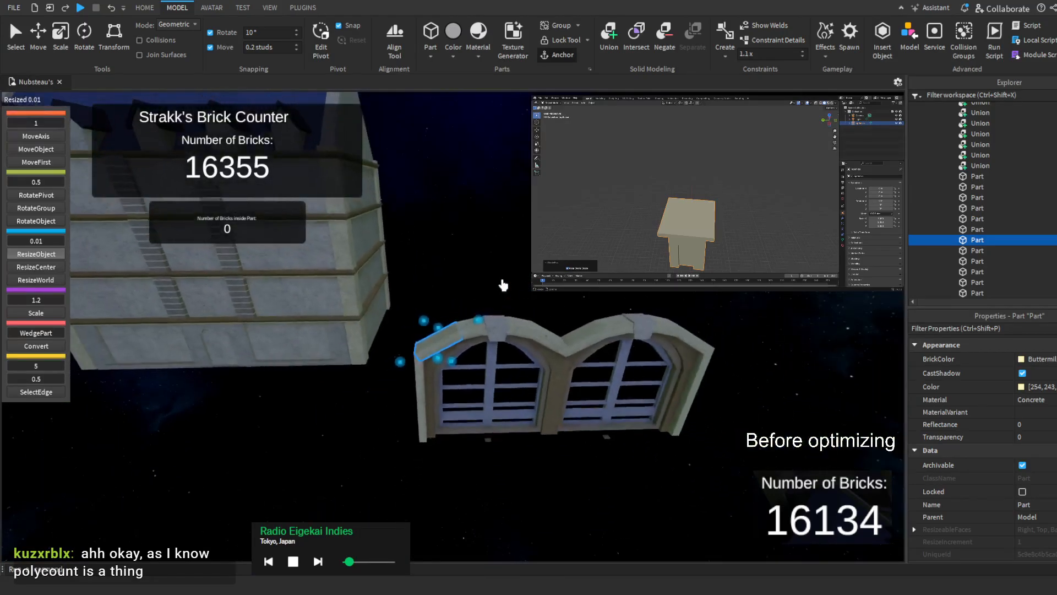
{"action": "right_click_drag", "start_coordinate": [484, 342], "coordinate": [452, 245]}
{"action": "scroll", "coordinate": [449, 237], "scroll_direction": "up", "scroll_amount": 5}
{"action": "scroll", "coordinate": [451, 247], "scroll_direction": "down", "scroll_amount": 5}
{"action": "key", "text": "d"}
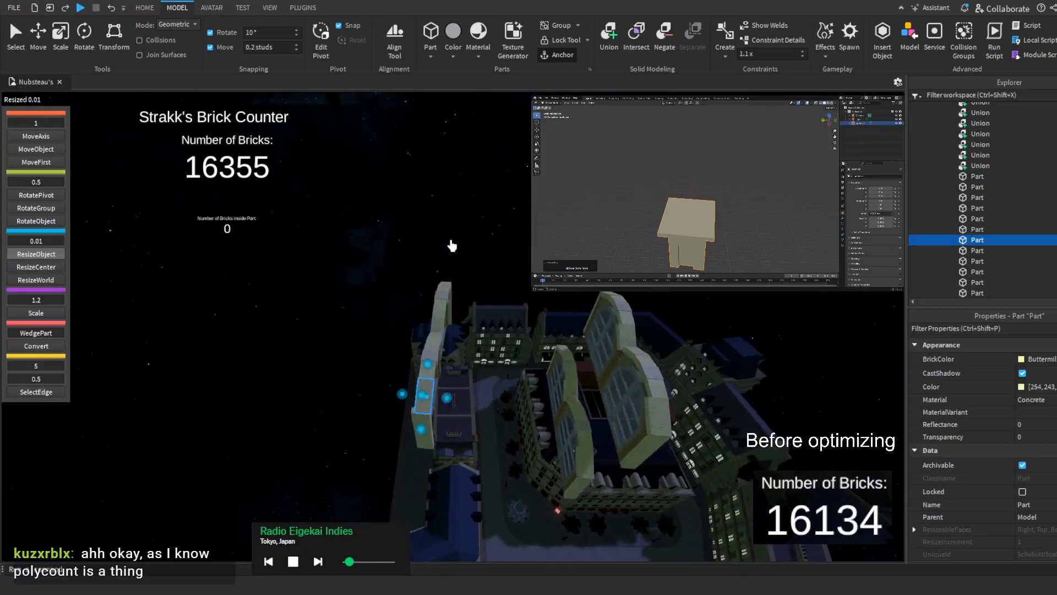
{"action": "key", "text": "w"}
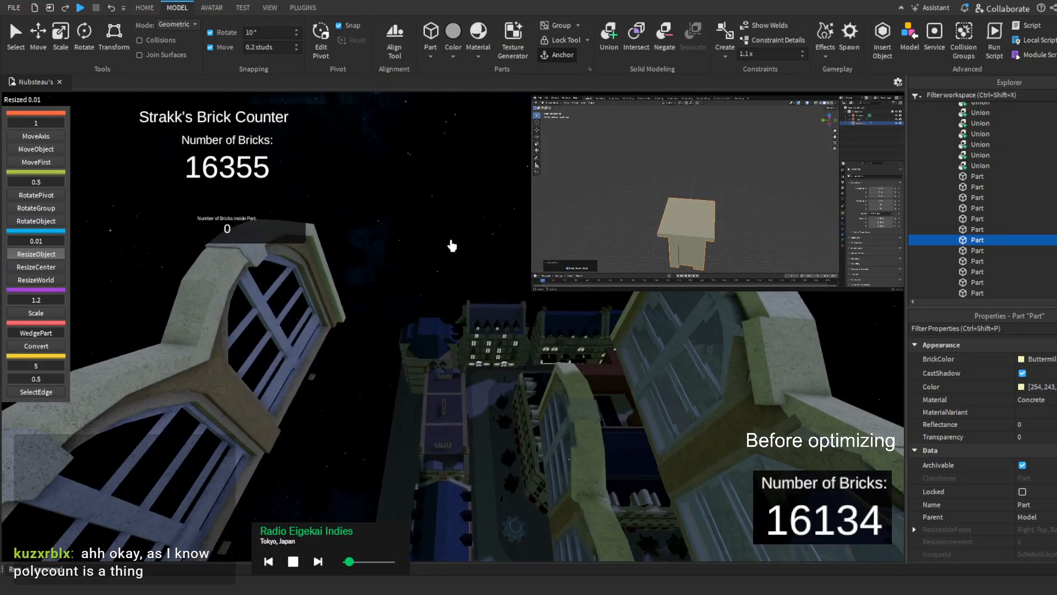
{"action": "key", "text": "s"}
{"action": "right_click_drag", "start_coordinate": [452, 245], "coordinate": [481, 253]}
{"action": "key", "text": "a"}
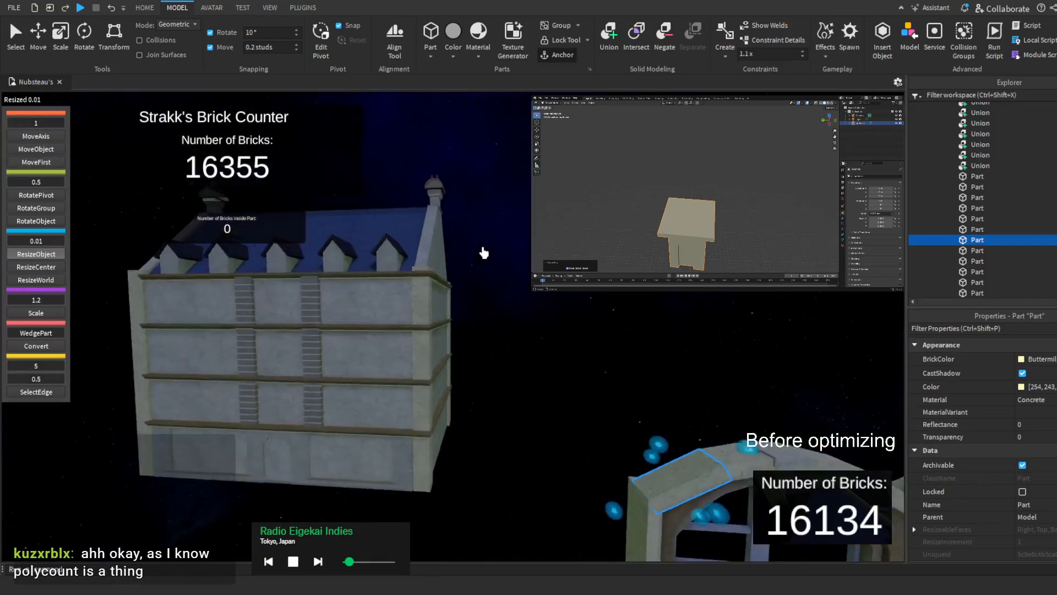
Inspect the dormers on the blue-roofed building up close, including their roof edges and side walls
{"action": "scroll", "coordinate": [431, 226], "scroll_direction": "up", "scroll_amount": 5}
{"action": "scroll", "coordinate": [444, 259], "scroll_direction": "up", "scroll_amount": 8}
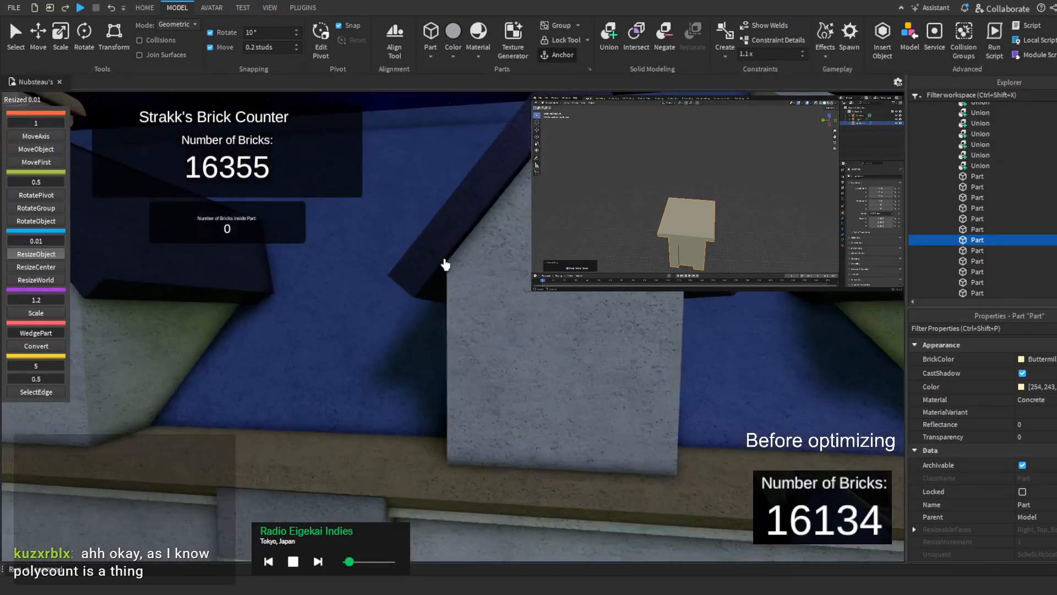
{"action": "scroll", "coordinate": [448, 297], "scroll_direction": "down", "scroll_amount": 8}
{"action": "right_click_drag", "start_coordinate": [448, 298], "coordinate": [450, 286]}
{"action": "scroll", "coordinate": [449, 297], "scroll_direction": "down", "scroll_amount": 5}
{"action": "key", "text": "a"}
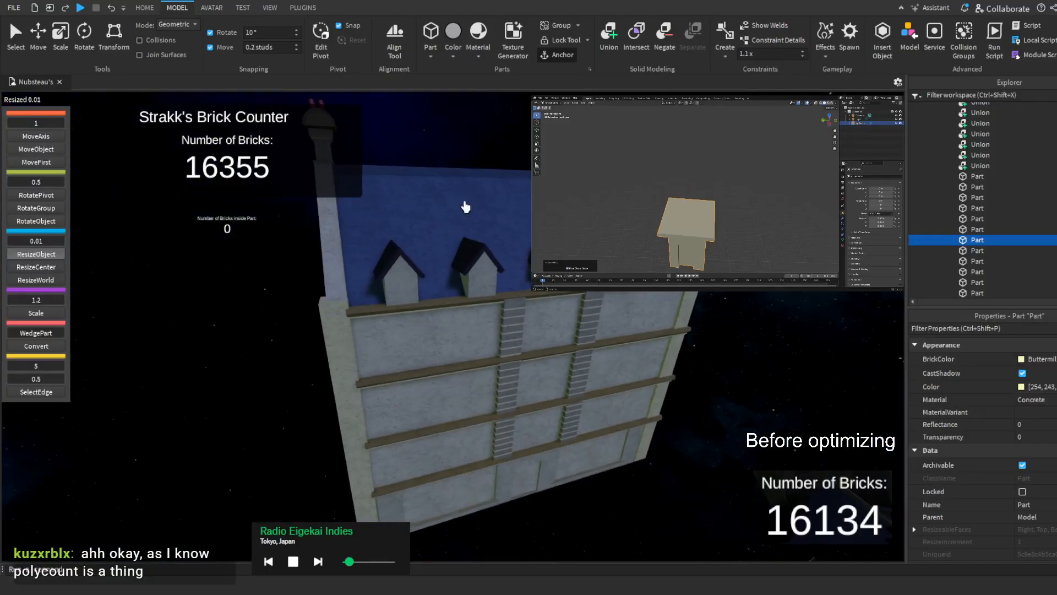
{"action": "right_click_drag", "start_coordinate": [495, 389], "coordinate": [513, 314]}
{"action": "scroll", "coordinate": [513, 315], "scroll_direction": "up", "scroll_amount": 6}
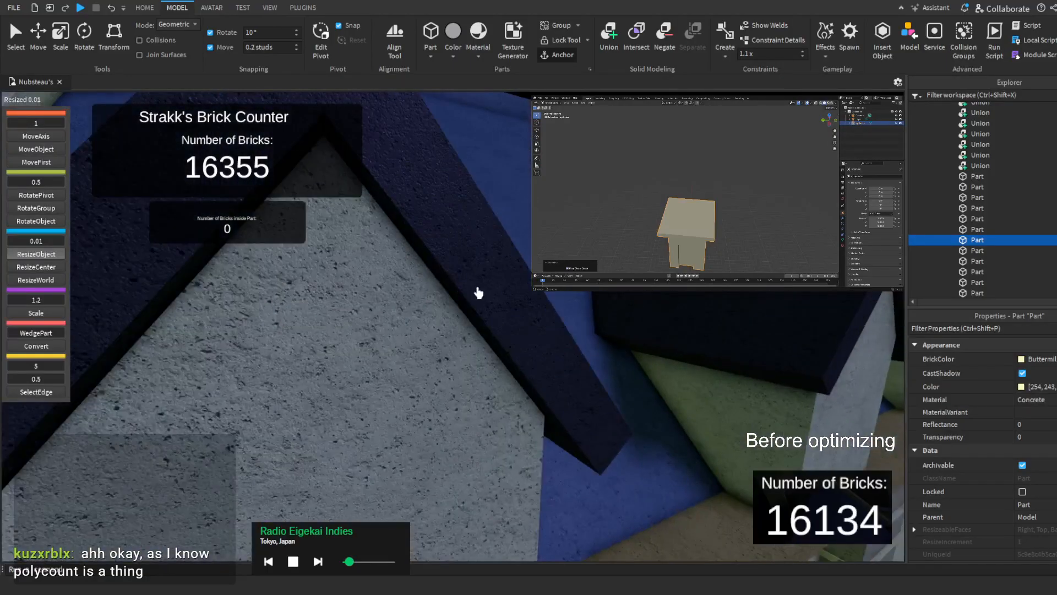
{"action": "scroll", "coordinate": [460, 337], "scroll_direction": "up", "scroll_amount": 5}
{"action": "scroll", "coordinate": [460, 337], "scroll_direction": "down", "scroll_amount": 4}
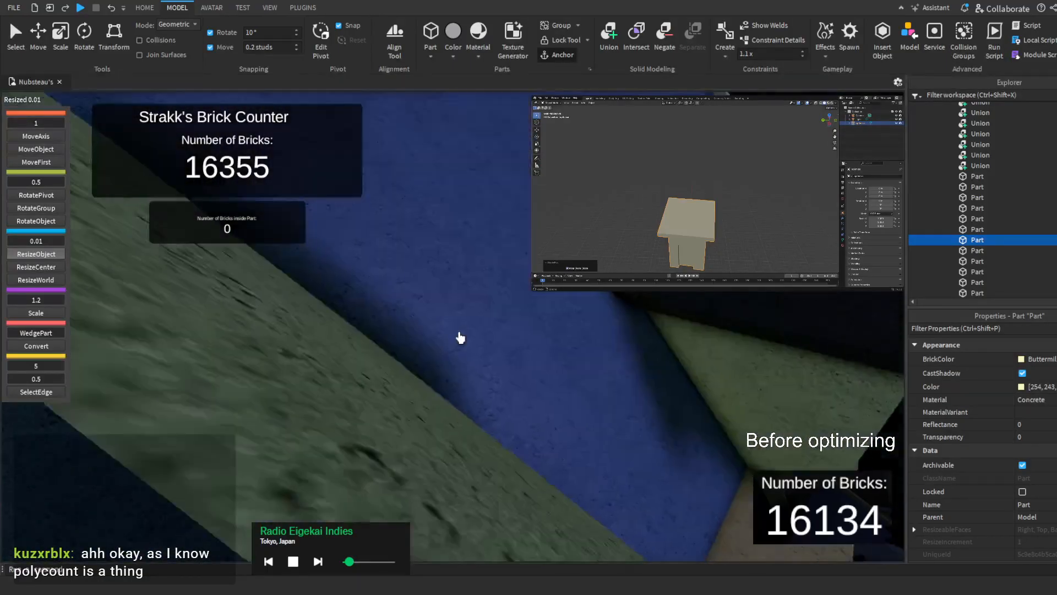
{"action": "scroll", "coordinate": [460, 337], "scroll_direction": "down", "scroll_amount": 3}
{"action": "scroll", "coordinate": [460, 337], "scroll_direction": "up", "scroll_amount": 5}
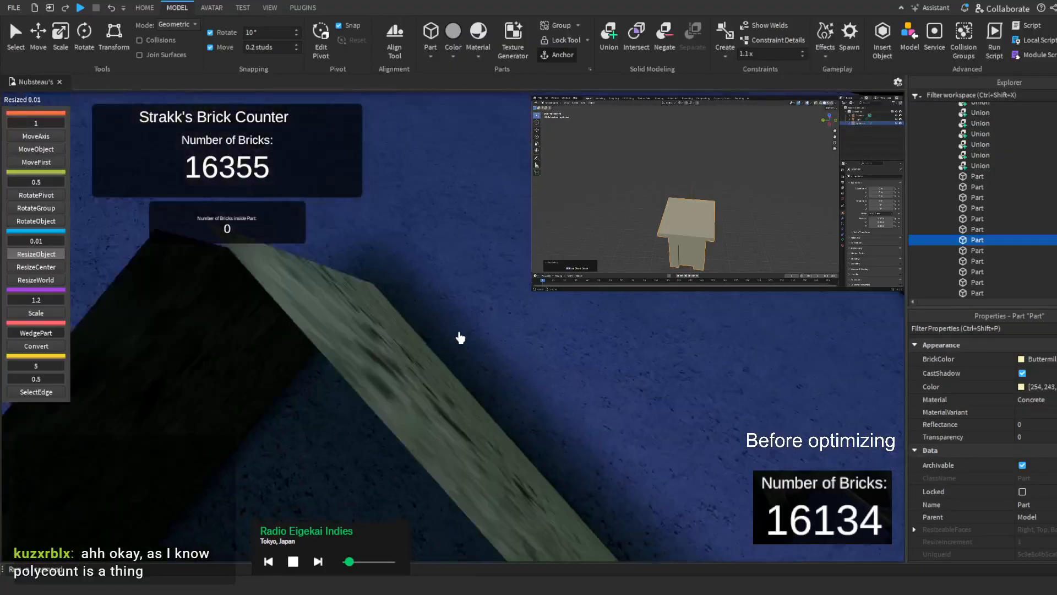
{"action": "scroll", "coordinate": [460, 338], "scroll_direction": "down", "scroll_amount": 6}
{"action": "scroll", "coordinate": [658, 343], "scroll_direction": "up", "scroll_amount": 6}
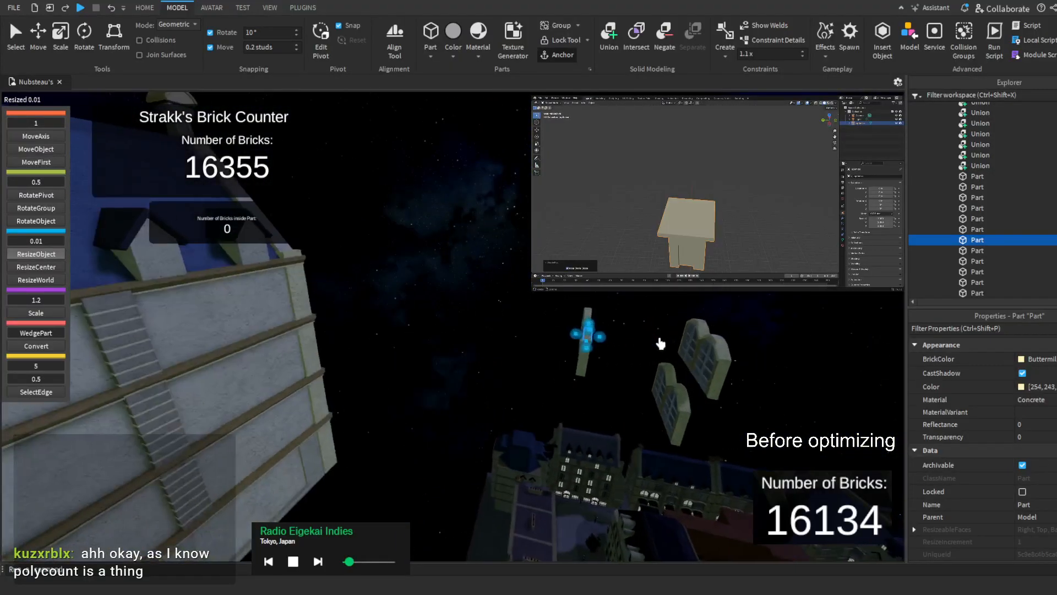
{"action": "right_click_drag", "start_coordinate": [656, 345], "coordinate": [649, 351]}
{"action": "key", "text": "d"}
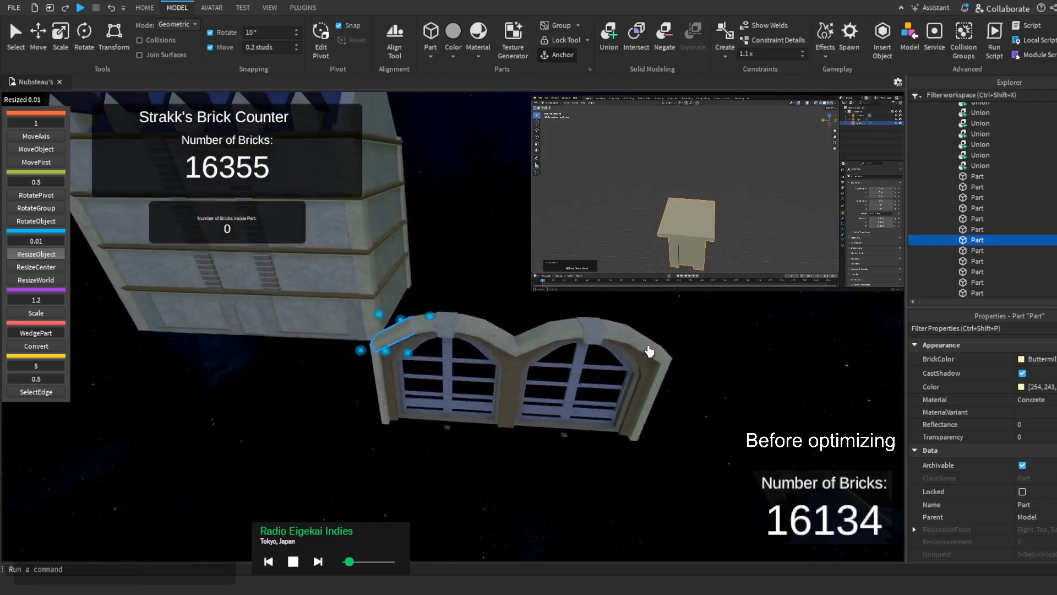
{"action": "key", "text": "w"}
{"action": "key", "text": "w"}
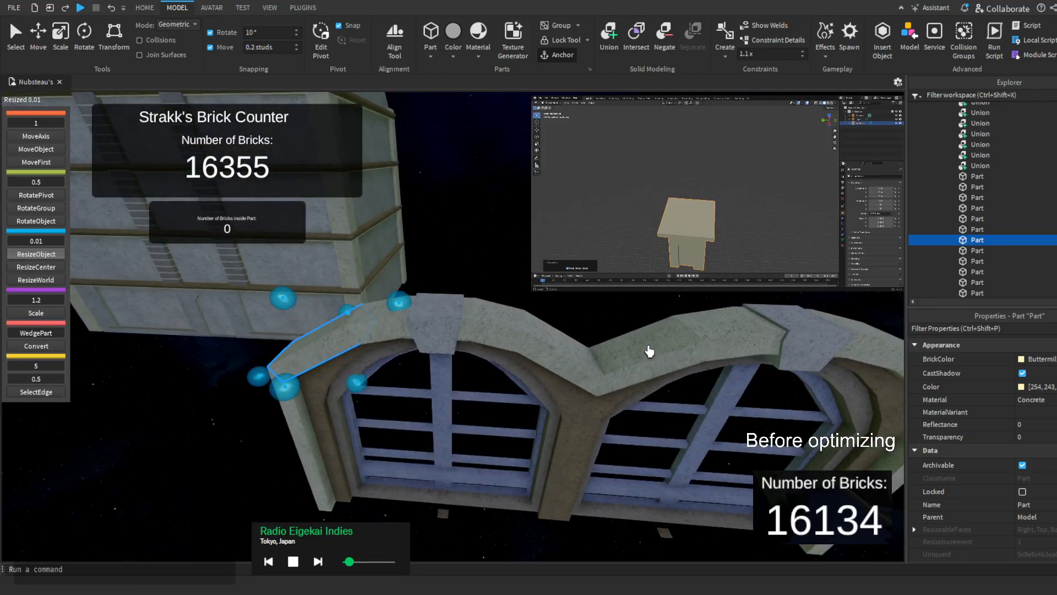
{"action": "key", "text": "s"}
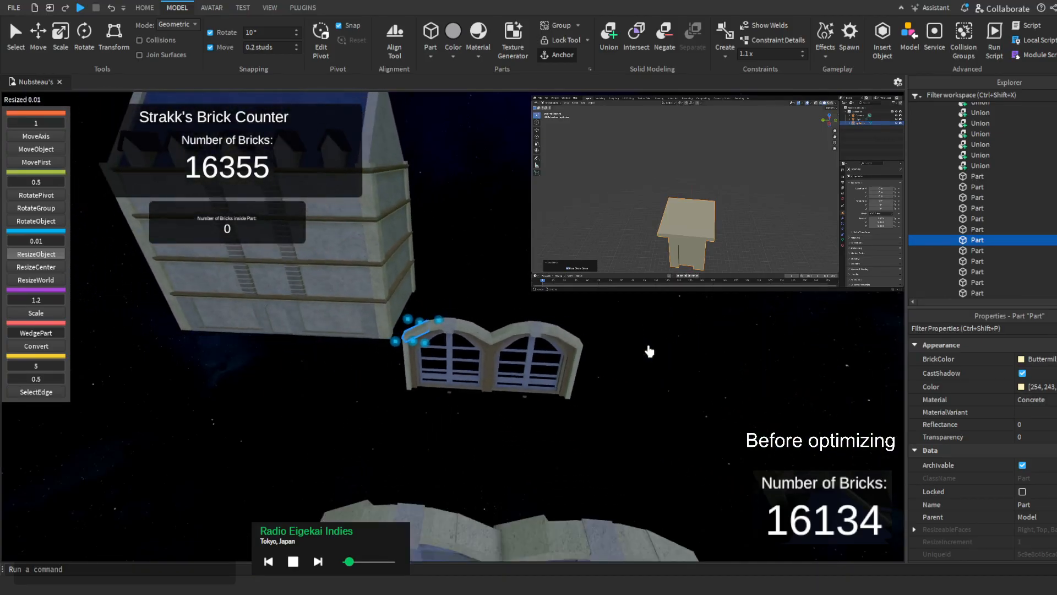
{"action": "key", "text": "w"}
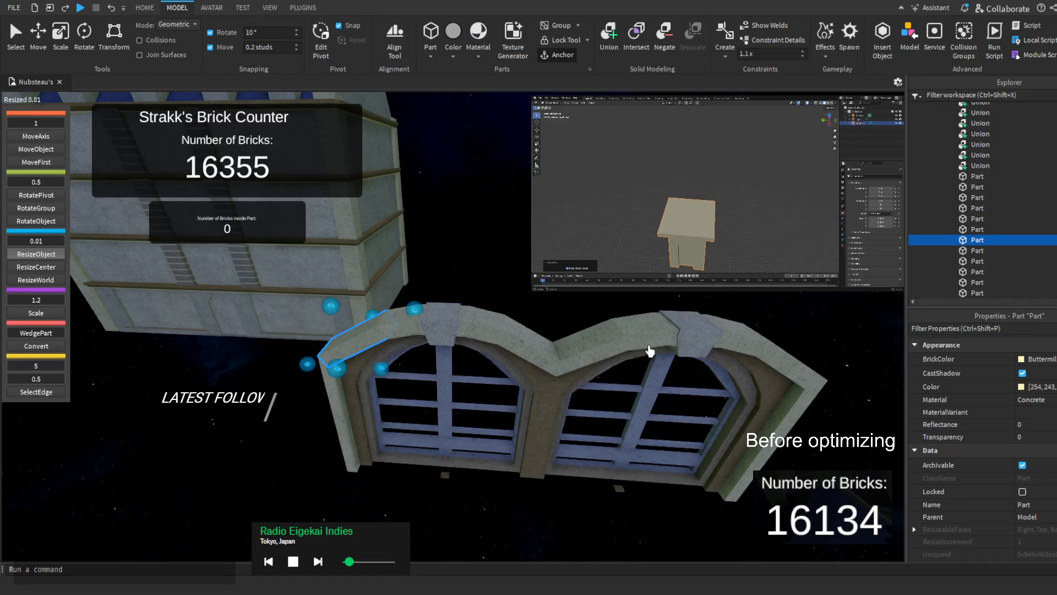
{"action": "key", "text": "a"}
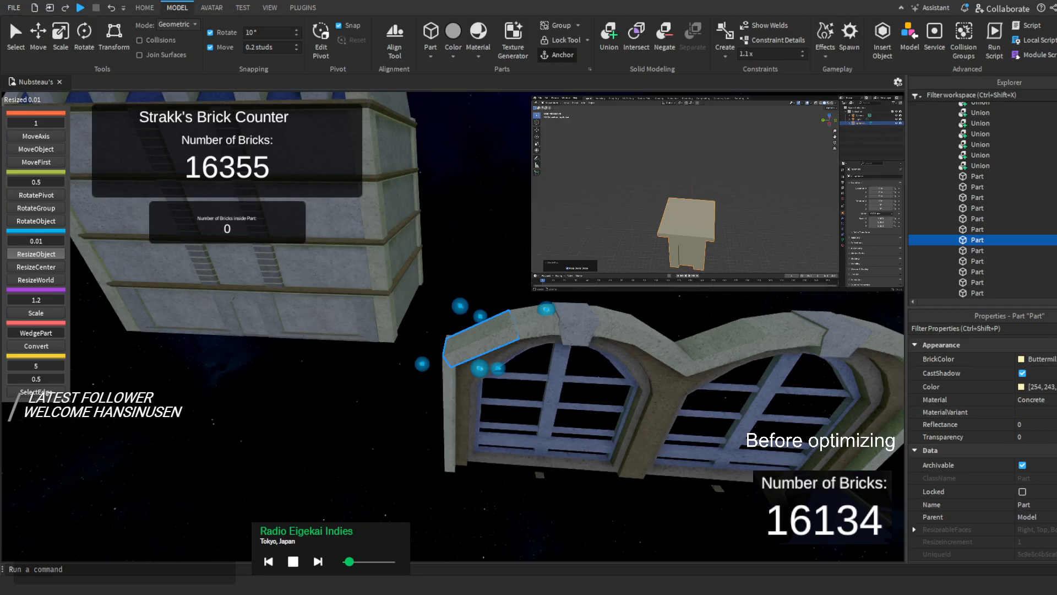
{"action": "right_click_drag", "start_coordinate": [548, 309], "coordinate": [547, 309]}
{"action": "scroll", "coordinate": [545, 314], "scroll_direction": "down", "scroll_amount": 4}
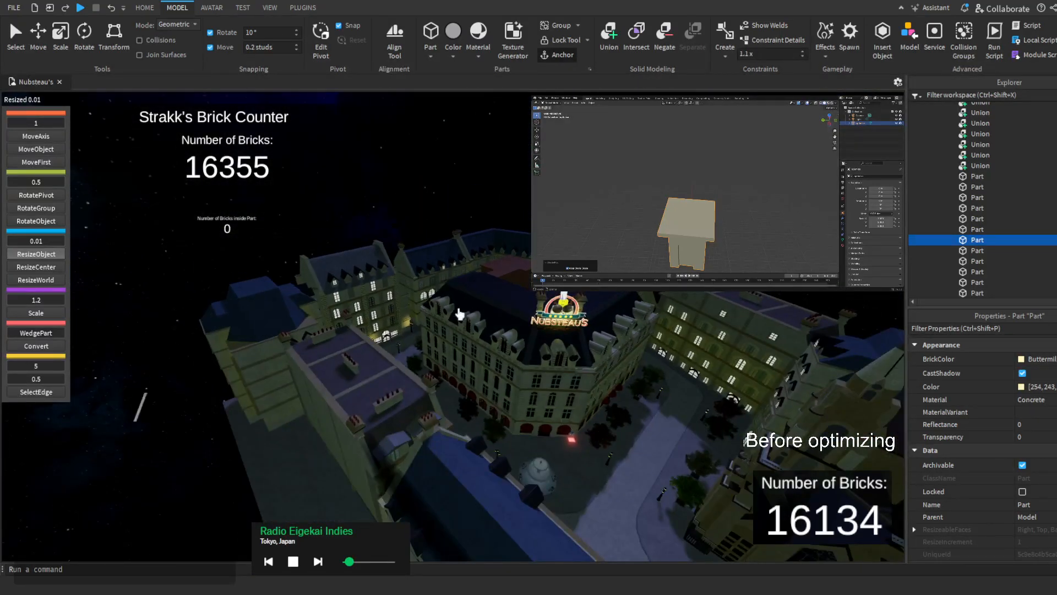
{"action": "right_click_drag", "start_coordinate": [477, 225], "coordinate": [472, 181]}
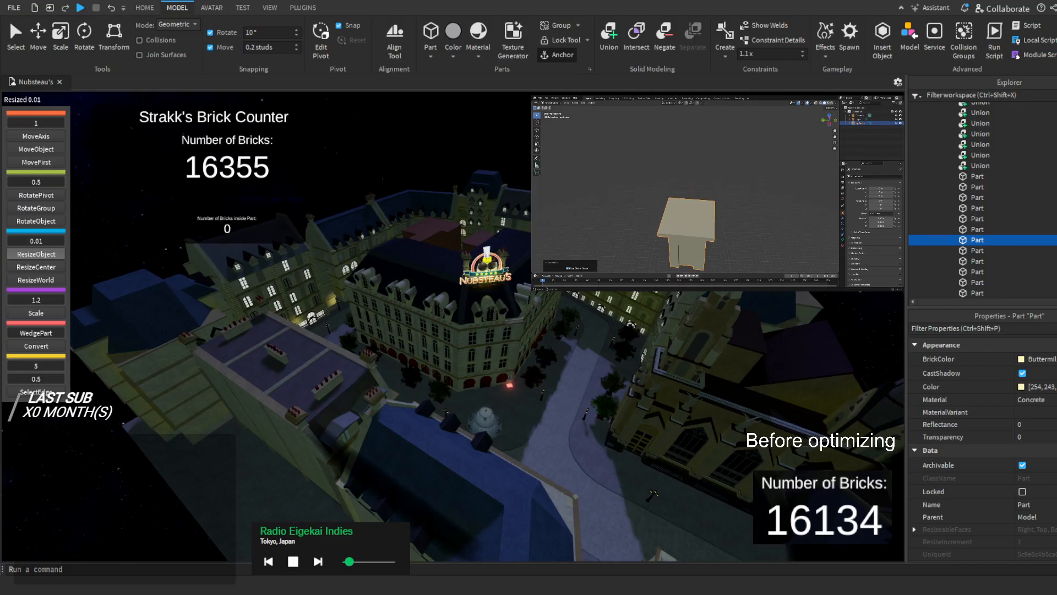
Inspect the Nubsteau's restaurant exterior, including its rooftop sign, facade windows, entrance and the surrounding plaza
{"action": "key", "text": "f"}
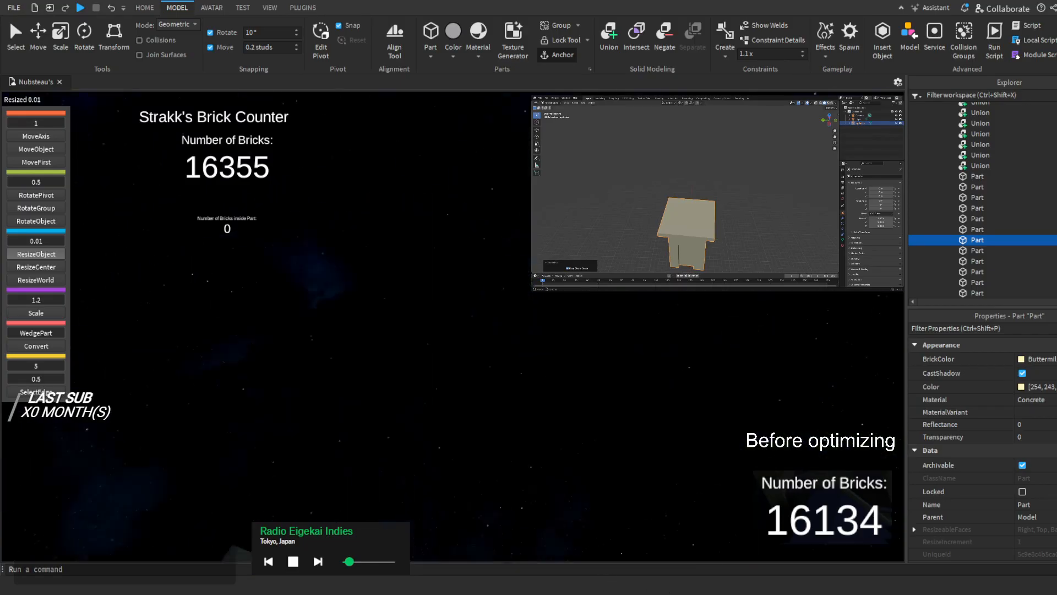
{"action": "right_click_drag", "start_coordinate": [347, 242], "coordinate": [348, 243]}
{"action": "key", "text": "w"}
{"action": "right_click_drag", "start_coordinate": [358, 392], "coordinate": [359, 392]}
{"action": "right_click_drag", "start_coordinate": [476, 278], "coordinate": [344, 246]}
{"action": "key", "text": "w"}
{"action": "key", "text": "s"}
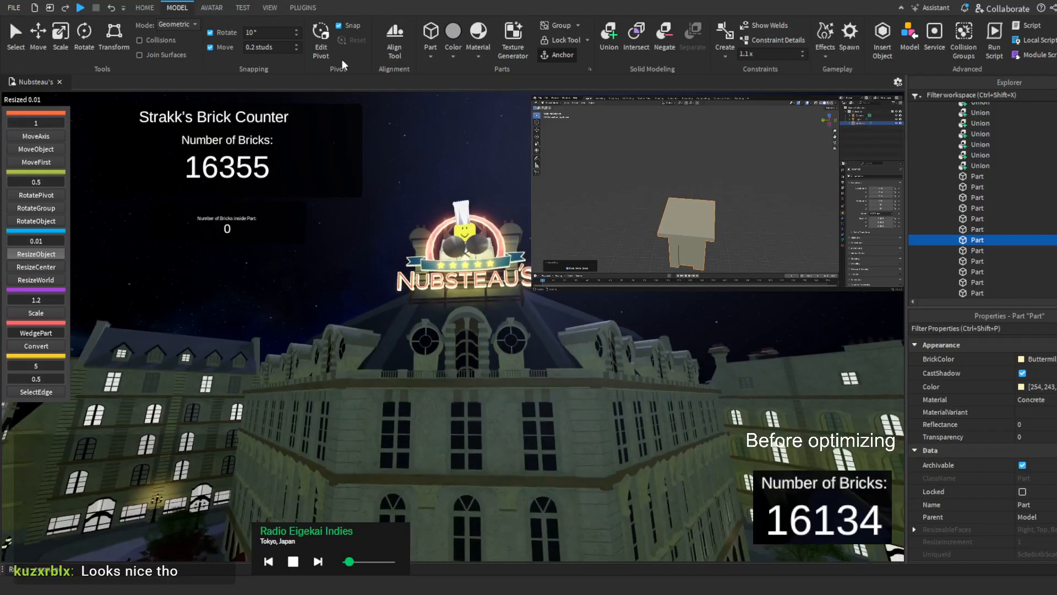
{"action": "key", "text": "w"}
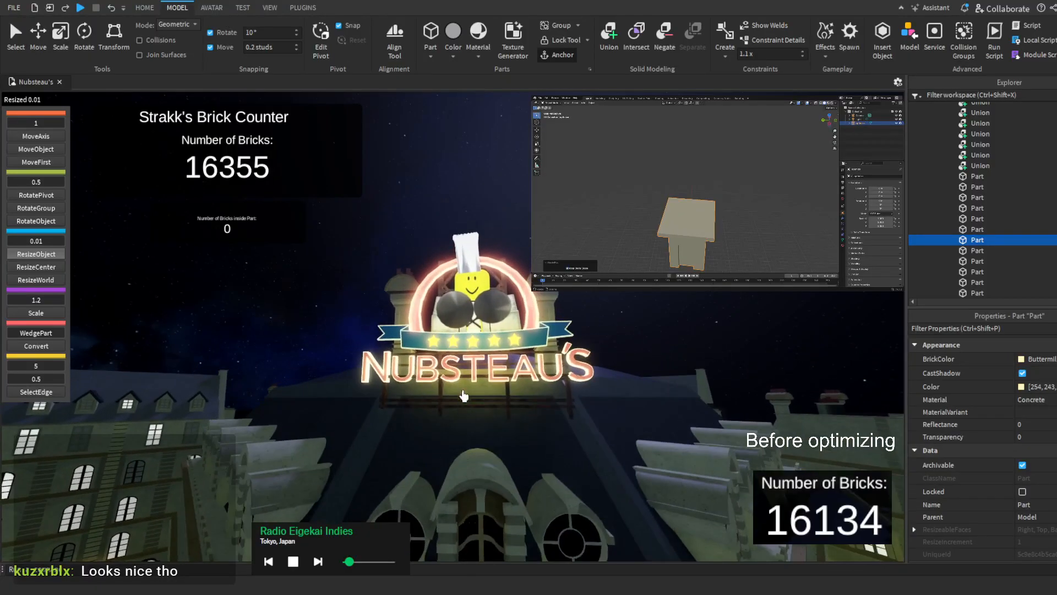
{"action": "scroll", "coordinate": [463, 394], "scroll_direction": "down", "scroll_amount": 5}
{"action": "right_click_drag", "start_coordinate": [462, 385], "coordinate": [490, 442]}
{"action": "key", "text": "q"}
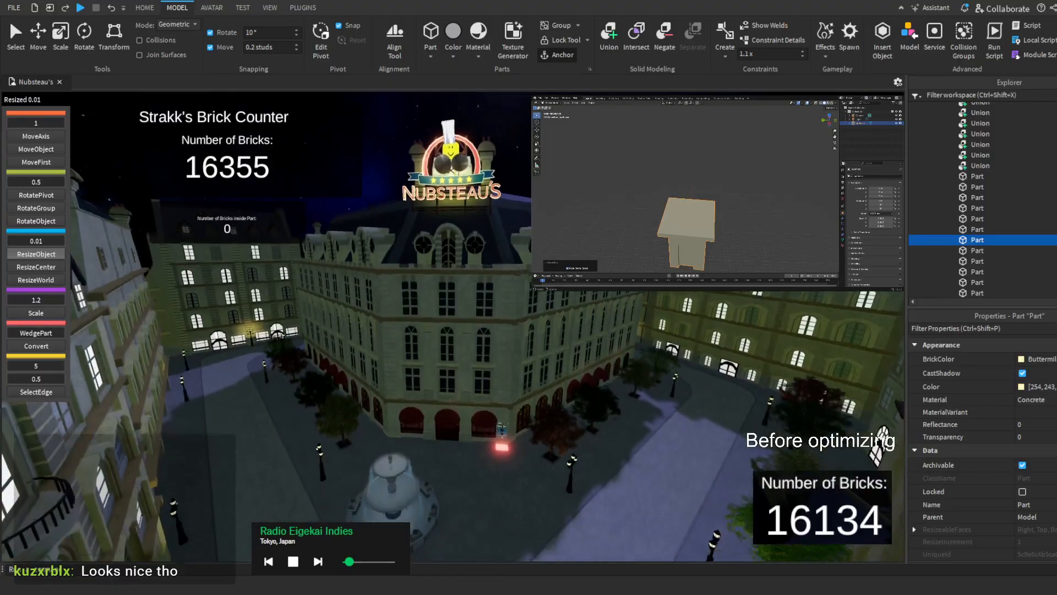
{"action": "mouse_move", "coordinate": [559, 331]}
{"action": "right_mouse_down"}
{"action": "mouse_move", "coordinate": [559, 373]}
{"action": "mouse_move", "coordinate": [562, 331]}
{"action": "right_mouse_up"}
{"action": "key", "text": "w"}
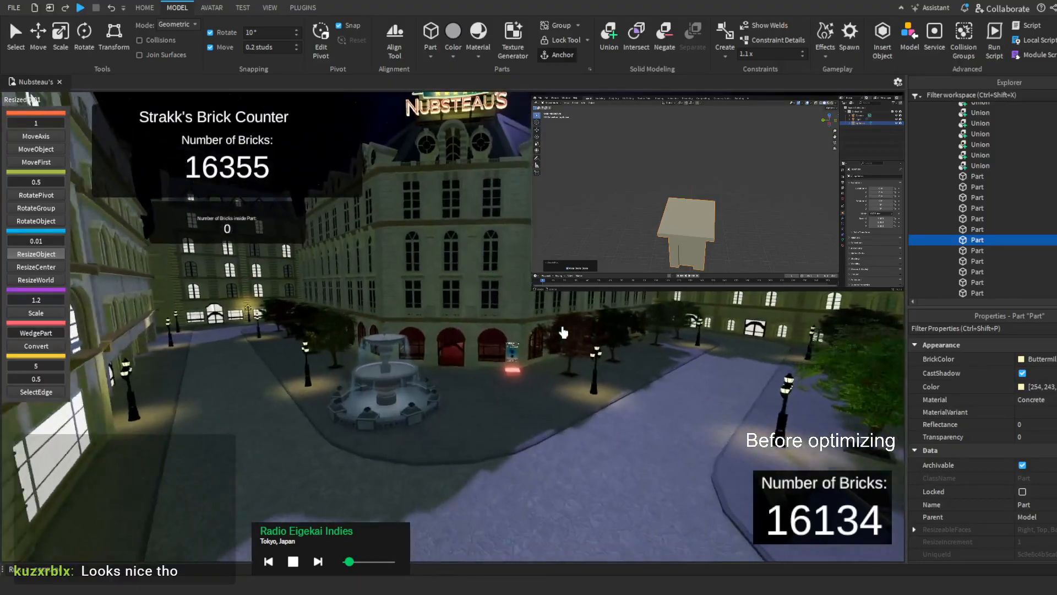
Tour the Nubsteau's restaurant interior through the entrance, examining the dining room and the kitchen
{"action": "key", "text": "w"}
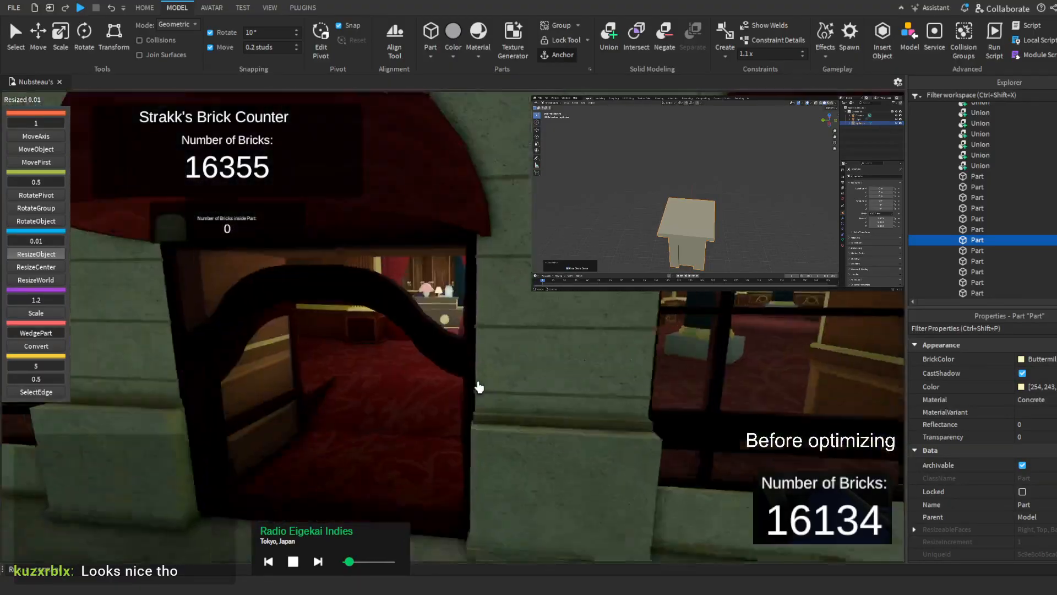
{"action": "key", "text": "w"}
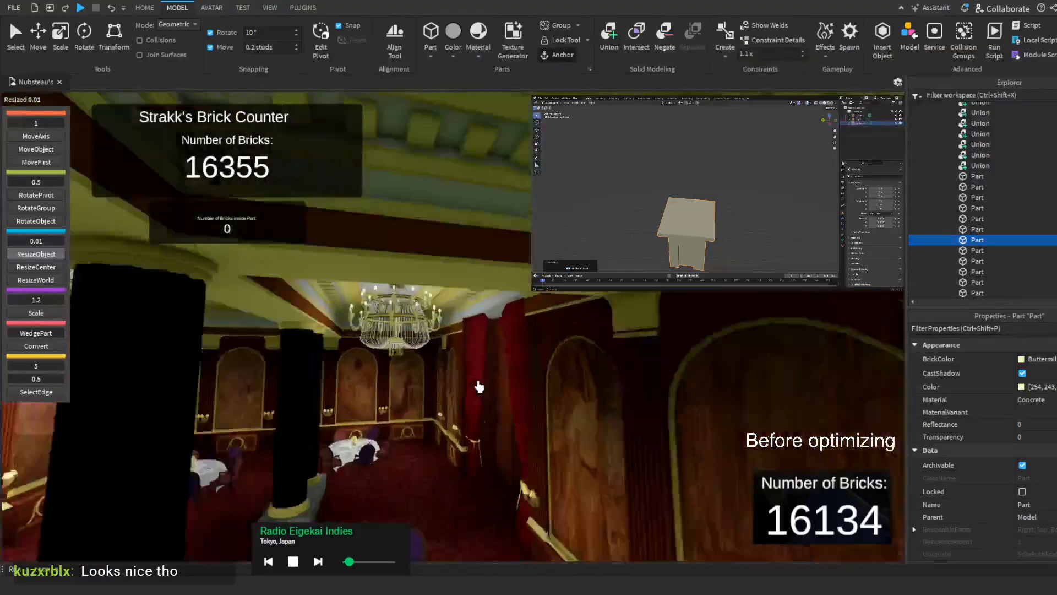
{"action": "key", "text": "w"}
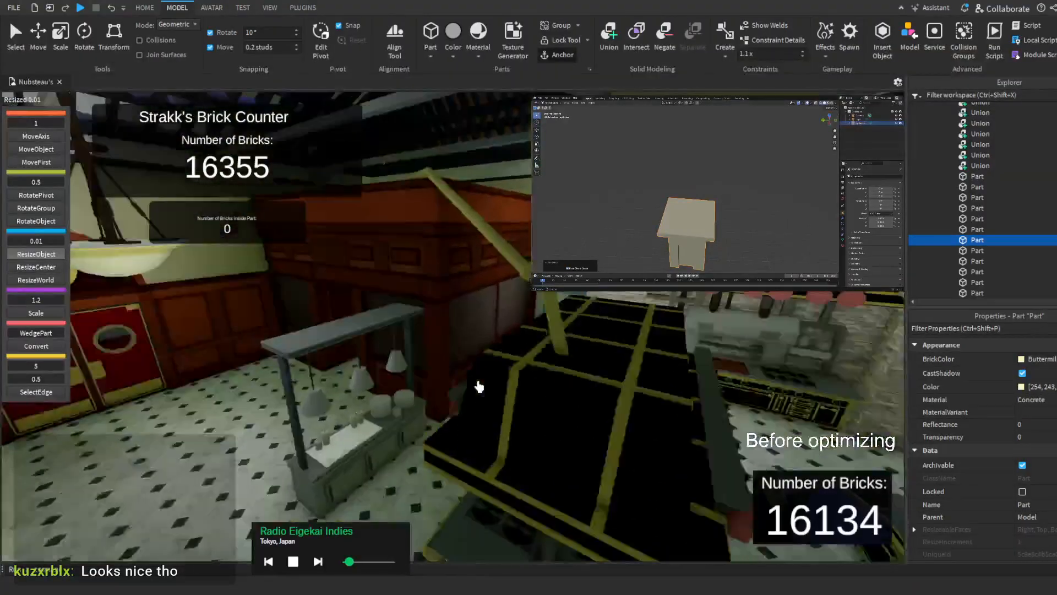
{"action": "key", "text": "w"}
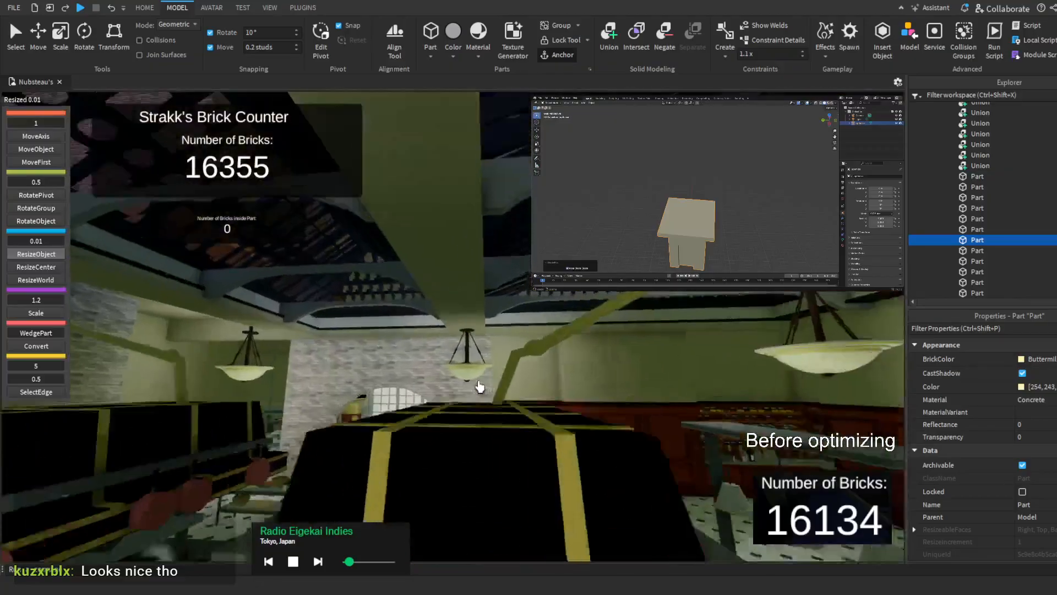
{"action": "key", "text": "w"}
{"action": "right_click_drag", "start_coordinate": [480, 387], "coordinate": [479, 386]}
{"action": "key", "text": "s"}
{"action": "key", "text": "w"}
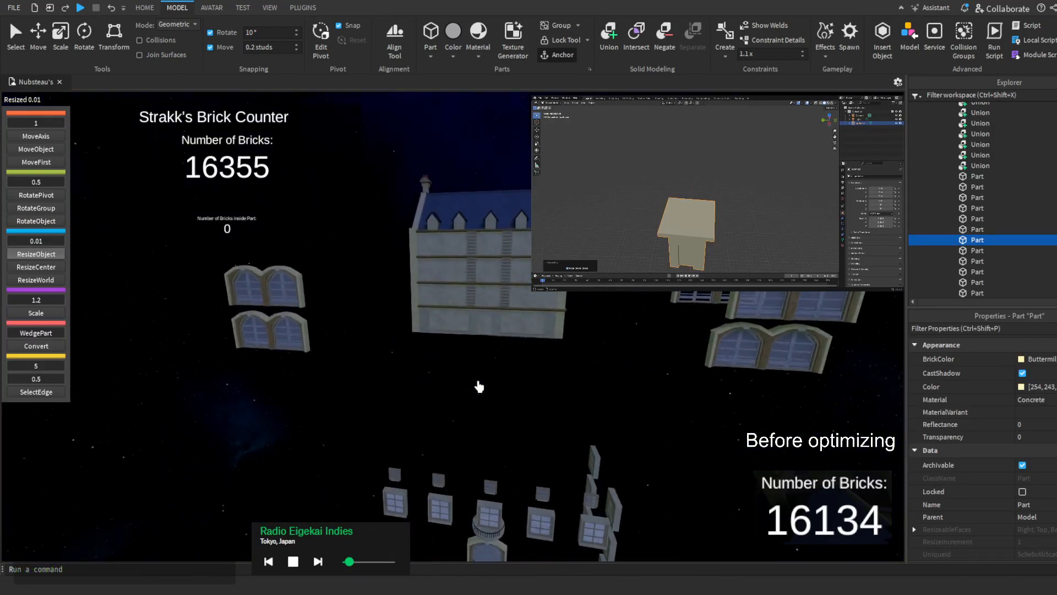
Survey the floating window and balcony modules from several angles together with the town below them
{"action": "right_click_drag", "start_coordinate": [479, 387], "coordinate": [479, 386]}
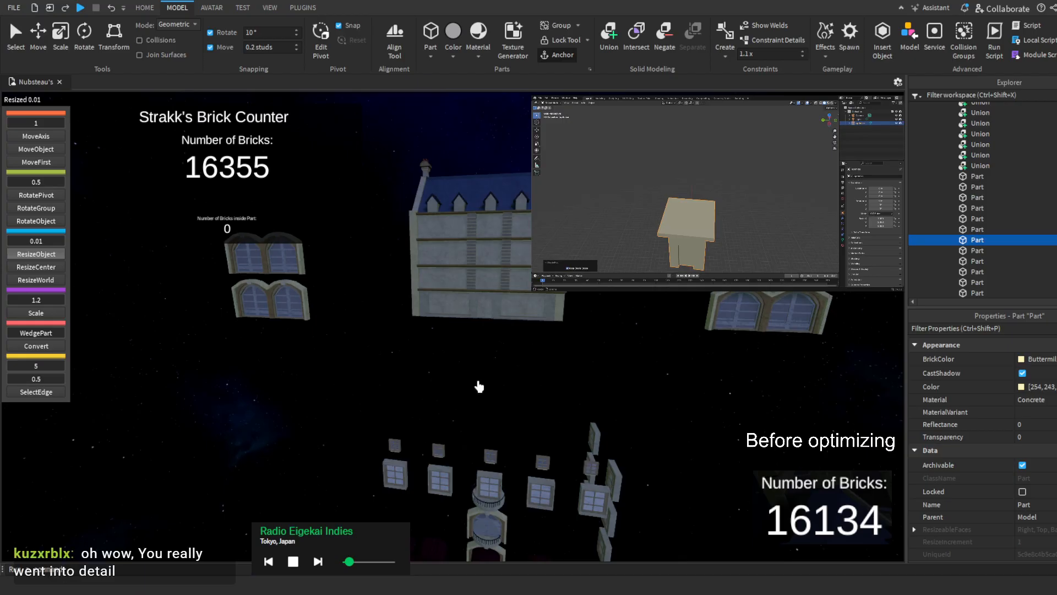
{"action": "right_click_drag", "start_coordinate": [615, 325], "coordinate": [616, 325]}
{"action": "right_click_drag", "start_coordinate": [379, 414], "coordinate": [500, 194]}
{"action": "scroll", "coordinate": [326, 262], "scroll_direction": "up", "scroll_amount": 8}
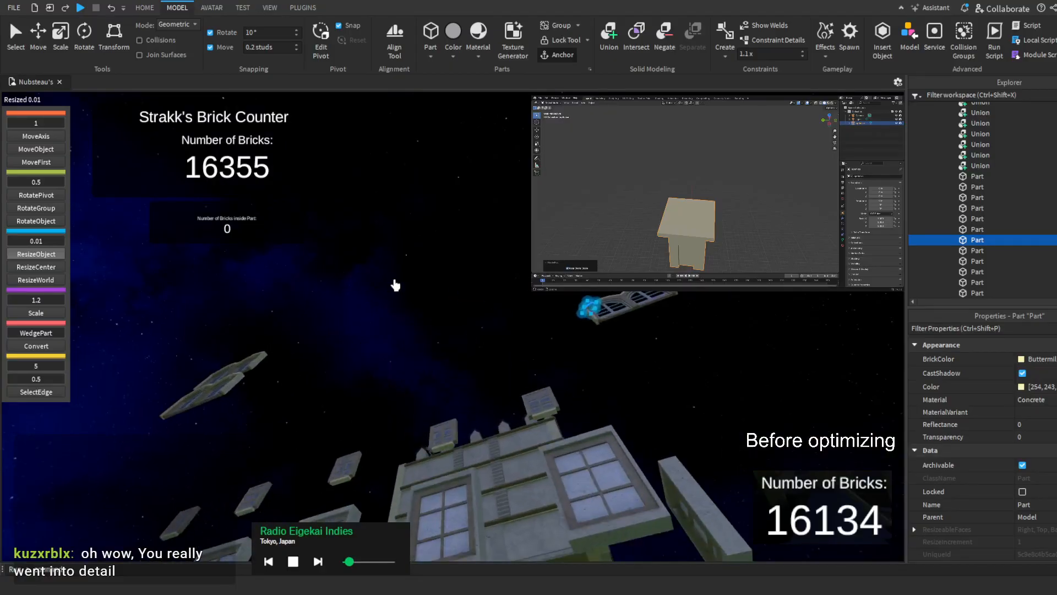
{"action": "right_click_drag", "start_coordinate": [395, 285], "coordinate": [395, 285]}
{"action": "scroll", "coordinate": [394, 285], "scroll_direction": "up", "scroll_amount": 10}
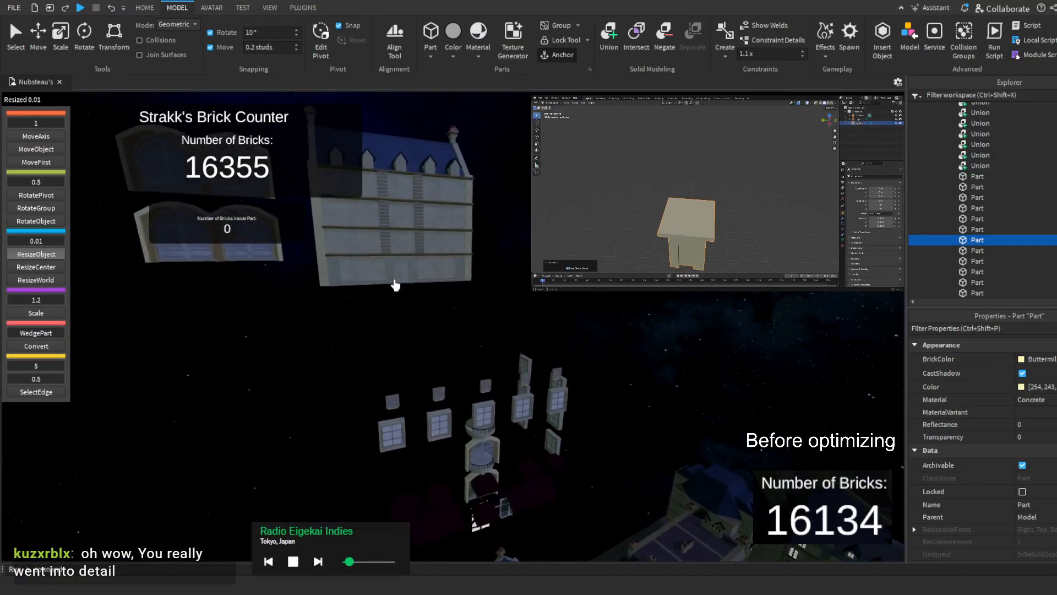
{"action": "scroll", "coordinate": [395, 284], "scroll_direction": "up", "scroll_amount": 3}
{"action": "right_click_drag", "start_coordinate": [395, 284], "coordinate": [460, 311]}
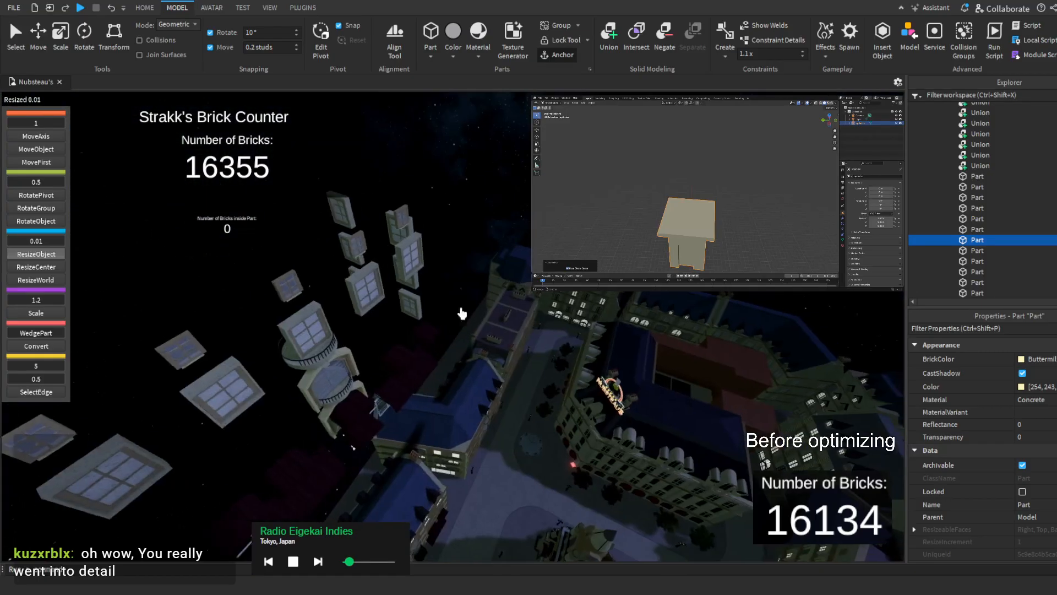
{"action": "scroll", "coordinate": [517, 292], "scroll_direction": "up", "scroll_amount": 2}
{"action": "right_click_drag", "start_coordinate": [517, 292], "coordinate": [493, 260]}
{"action": "key", "text": "w"}
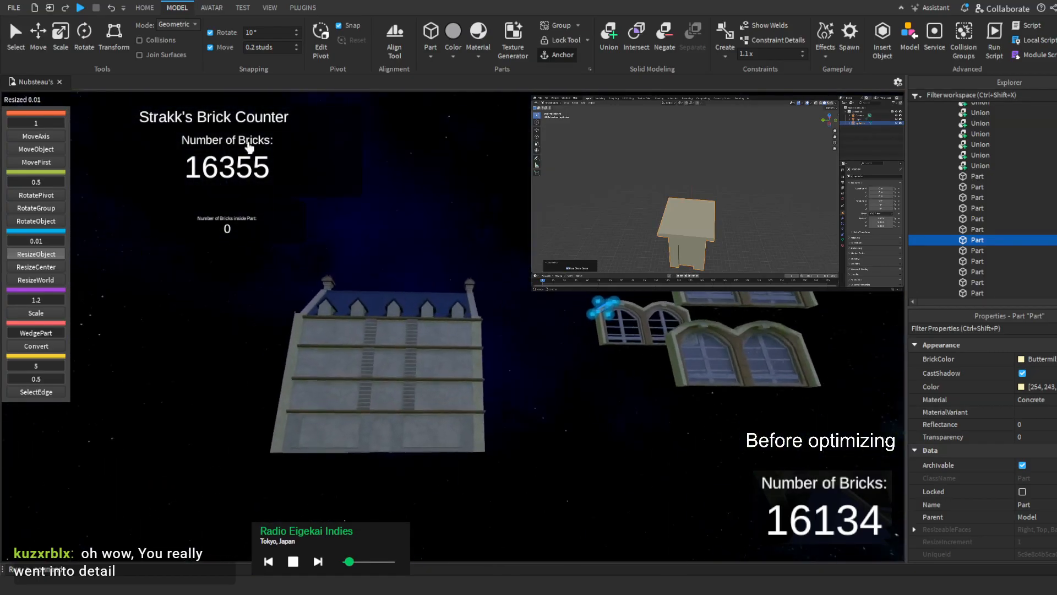
Examine the detached blue-roofed building and the double arched windows floating beside it from far and near
{"action": "right_click_drag", "start_coordinate": [291, 253], "coordinate": [291, 265]}
{"action": "key", "text": "s"}
{"action": "scroll", "coordinate": [561, 455], "scroll_direction": "up", "scroll_amount": 3}
{"action": "right_click_drag", "start_coordinate": [436, 319], "coordinate": [347, 313]}
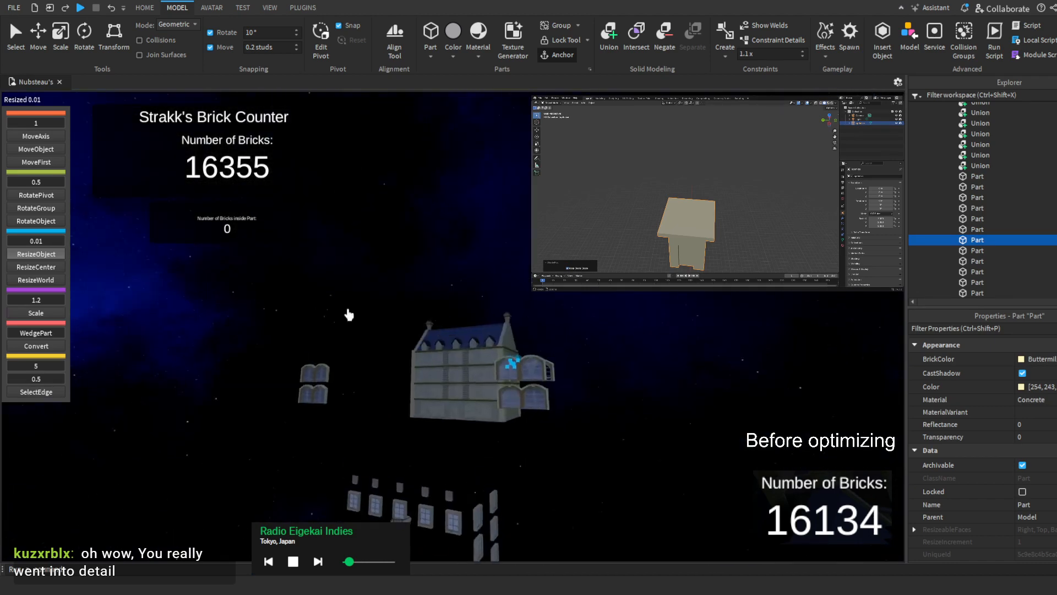
{"action": "scroll", "coordinate": [430, 352], "scroll_direction": "up", "scroll_amount": 3}
{"action": "scroll", "coordinate": [496, 375], "scroll_direction": "up", "scroll_amount": 3}
{"action": "right_click_drag", "start_coordinate": [405, 340], "coordinate": [404, 340]}
{"action": "scroll", "coordinate": [403, 340], "scroll_direction": "down", "scroll_amount": 4}
{"action": "key", "text": "a"}
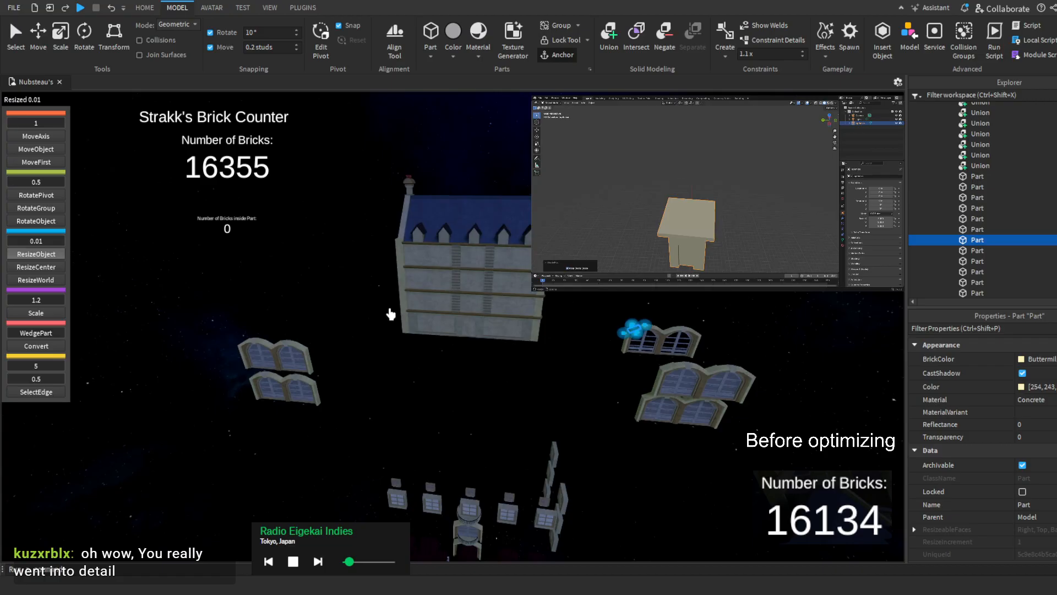
{"action": "key", "text": "w"}
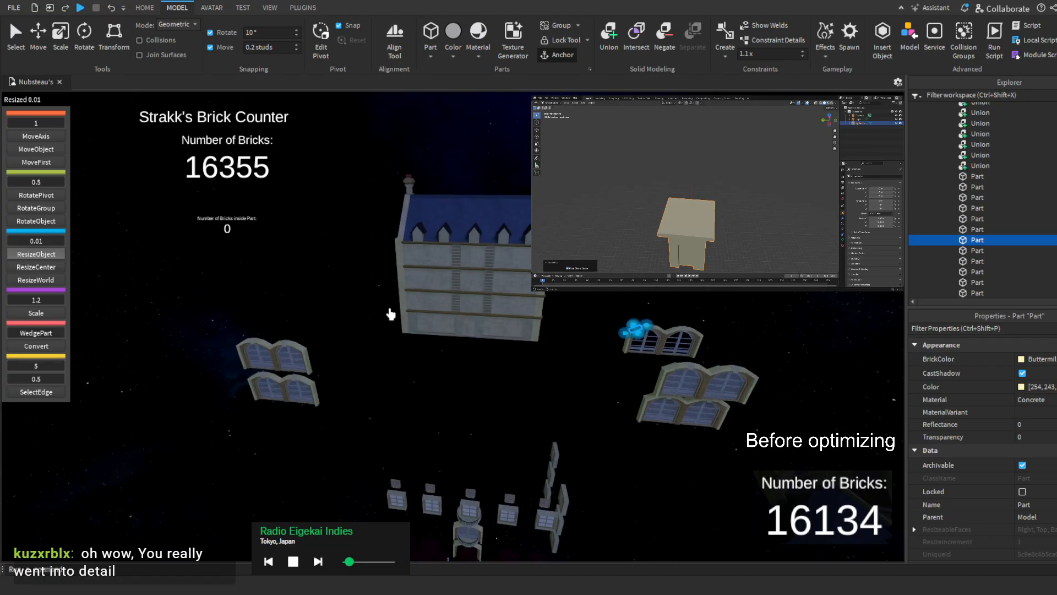
{"action": "key", "text": "w"}
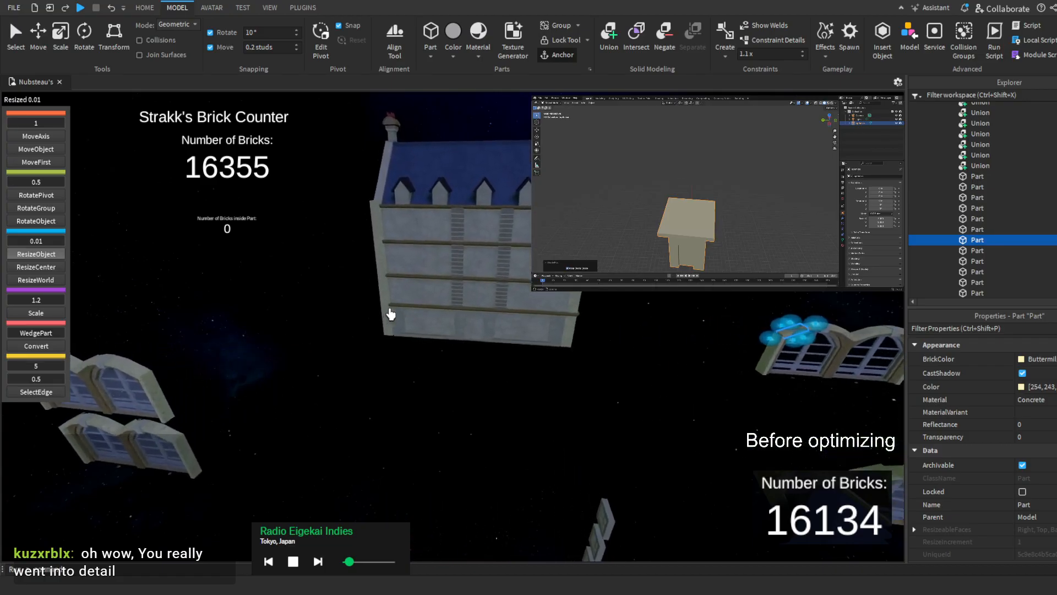
{"action": "key", "text": "s"}
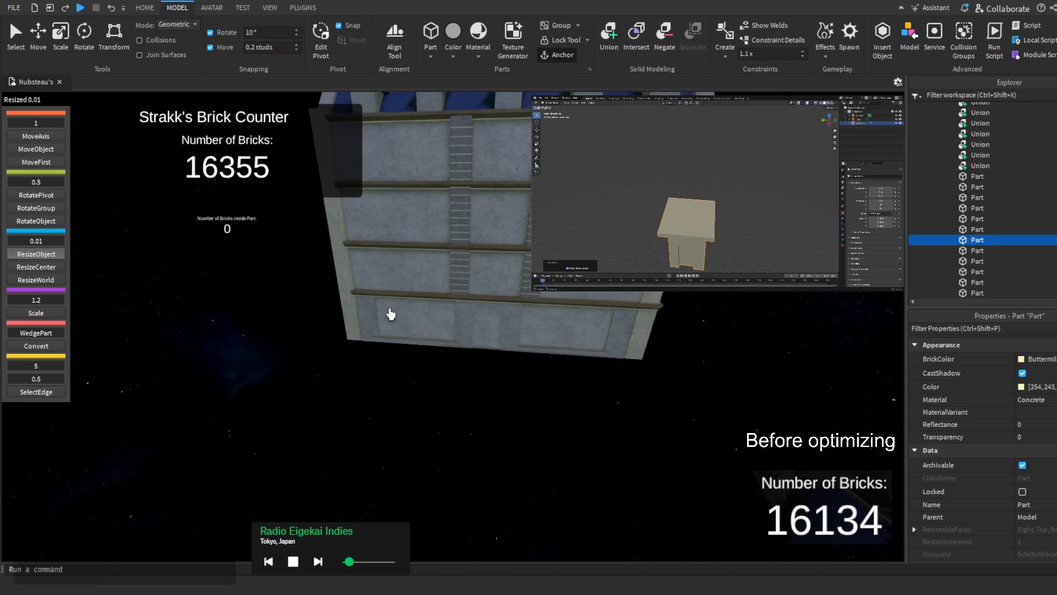
{"action": "right_click_drag", "start_coordinate": [391, 314], "coordinate": [229, 193]}
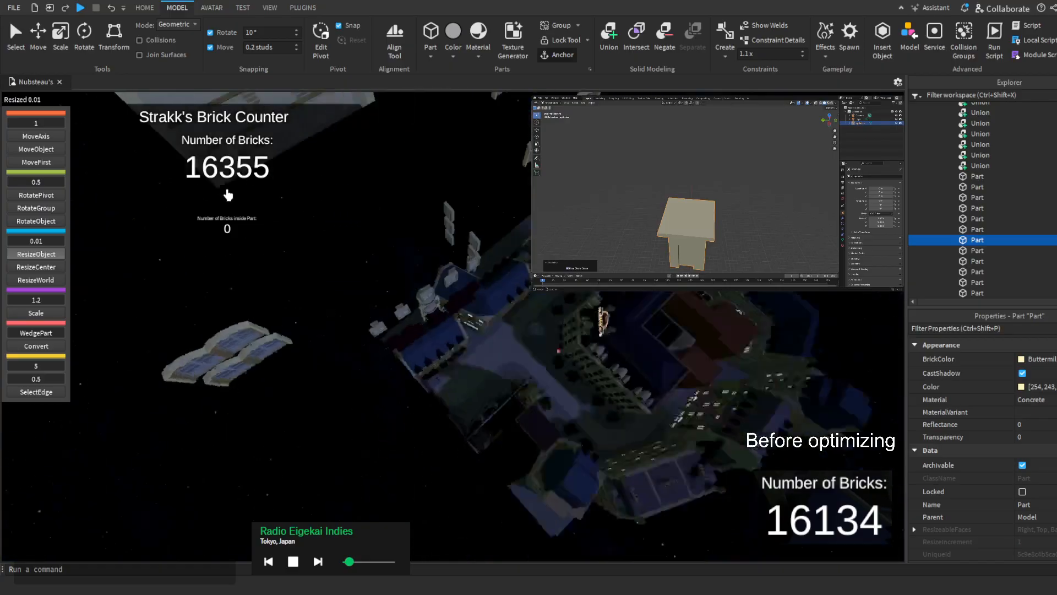
{"action": "key", "text": "w"}
{"action": "right_click_drag", "start_coordinate": [519, 304], "coordinate": [531, 374]}
{"action": "key", "text": "w"}
{"action": "key", "text": "w"}
{"action": "key", "text": "w"}
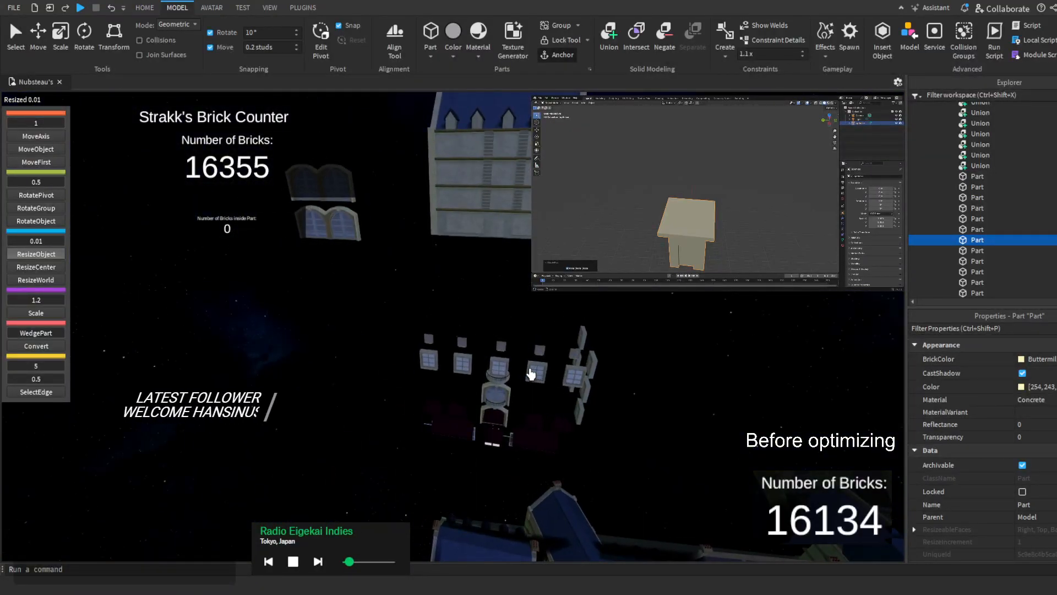
{"action": "key", "text": "w"}
{"action": "key", "text": "e"}
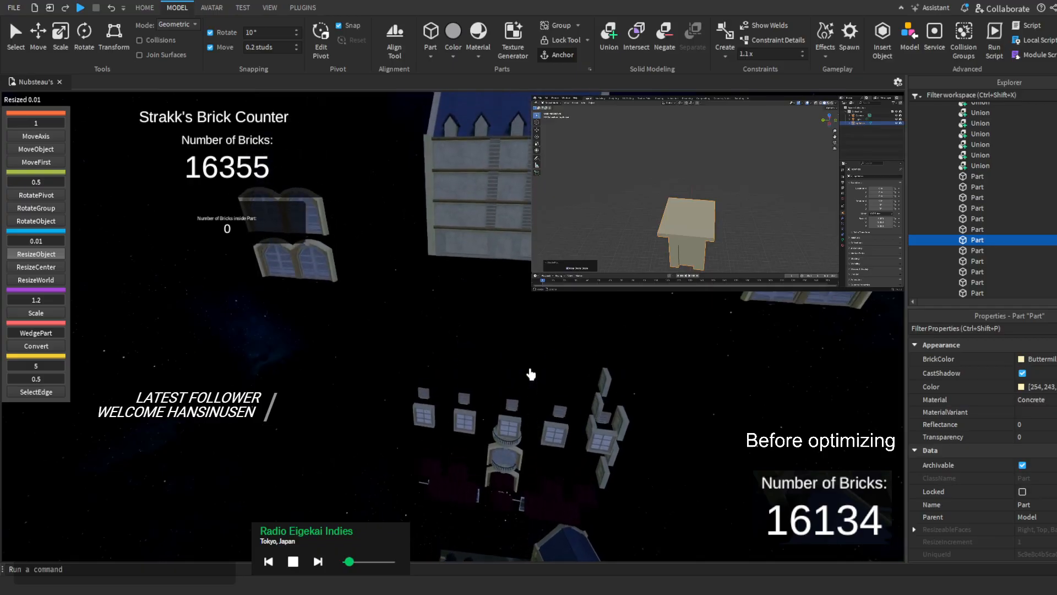
{"action": "key", "text": "d"}
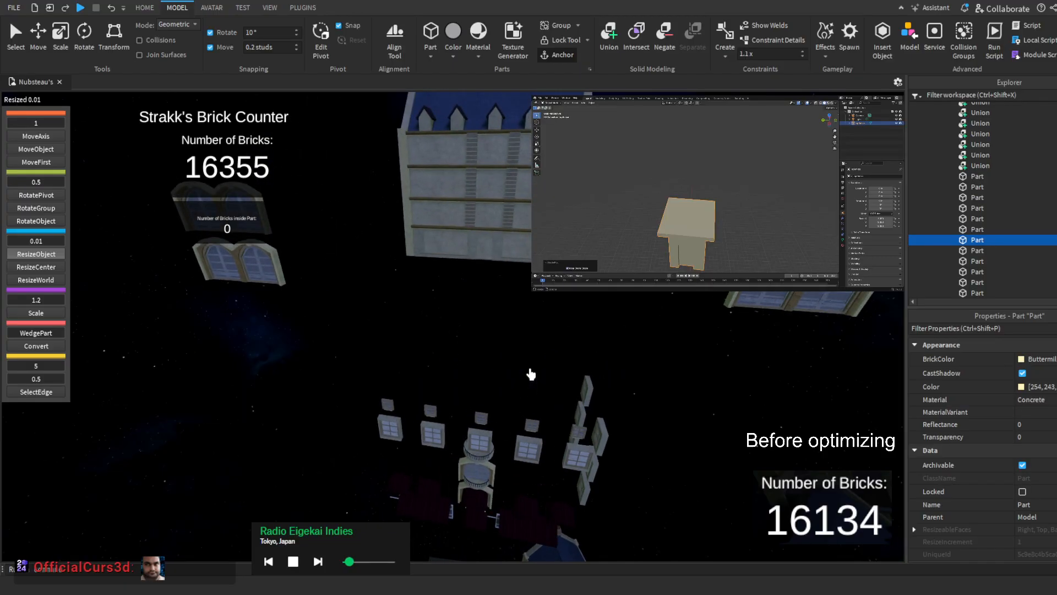
{"action": "key", "text": "w"}
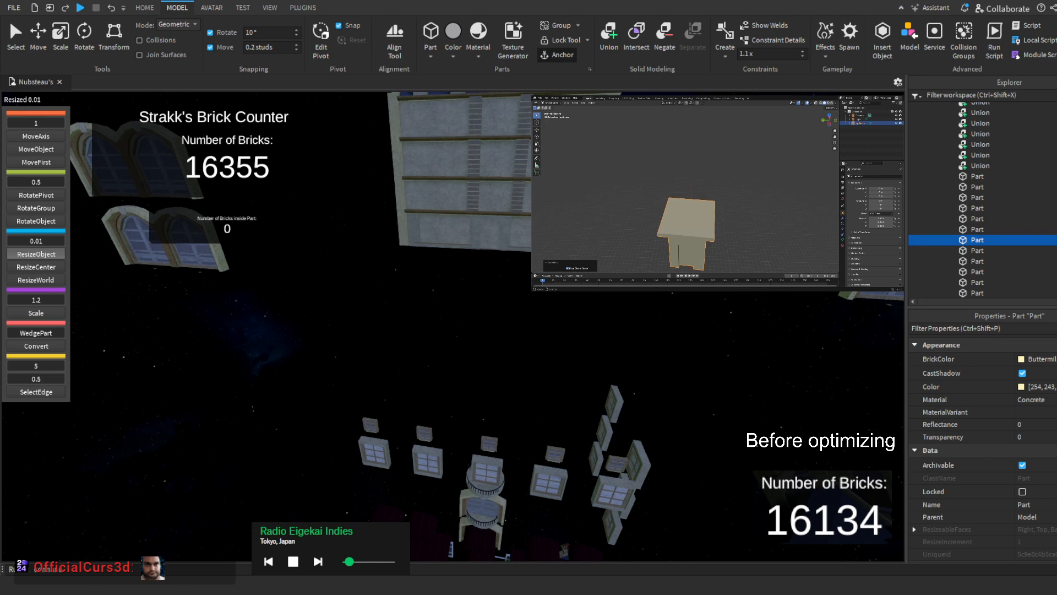
{"action": "key", "text": "s"}
{"action": "right_click_drag", "start_coordinate": [451, 330], "coordinate": [440, 309]}
{"action": "key", "text": "w"}
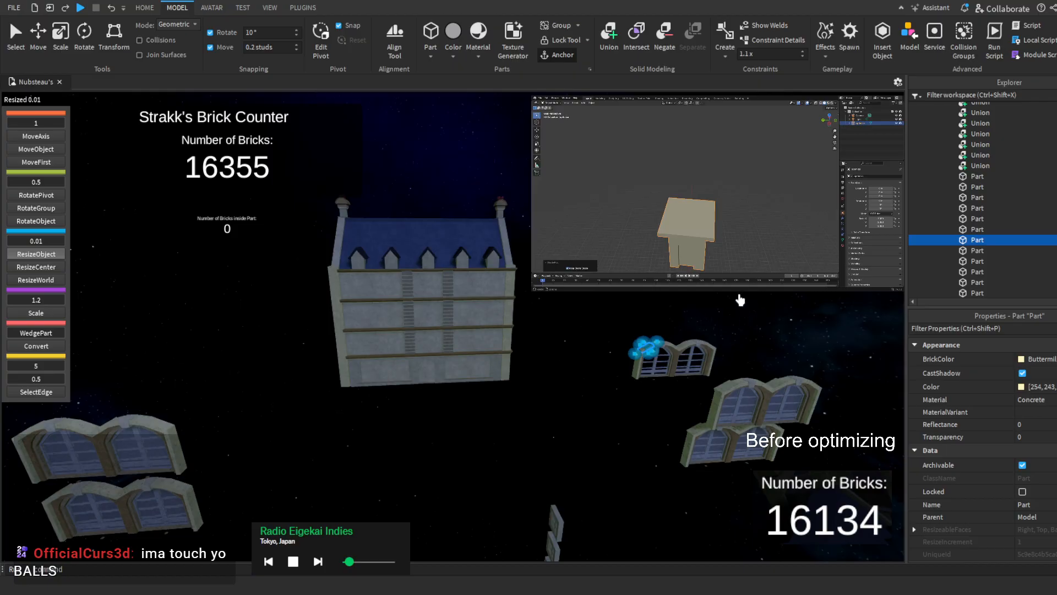
{"action": "right_click_drag", "start_coordinate": [739, 297], "coordinate": [700, 296]}
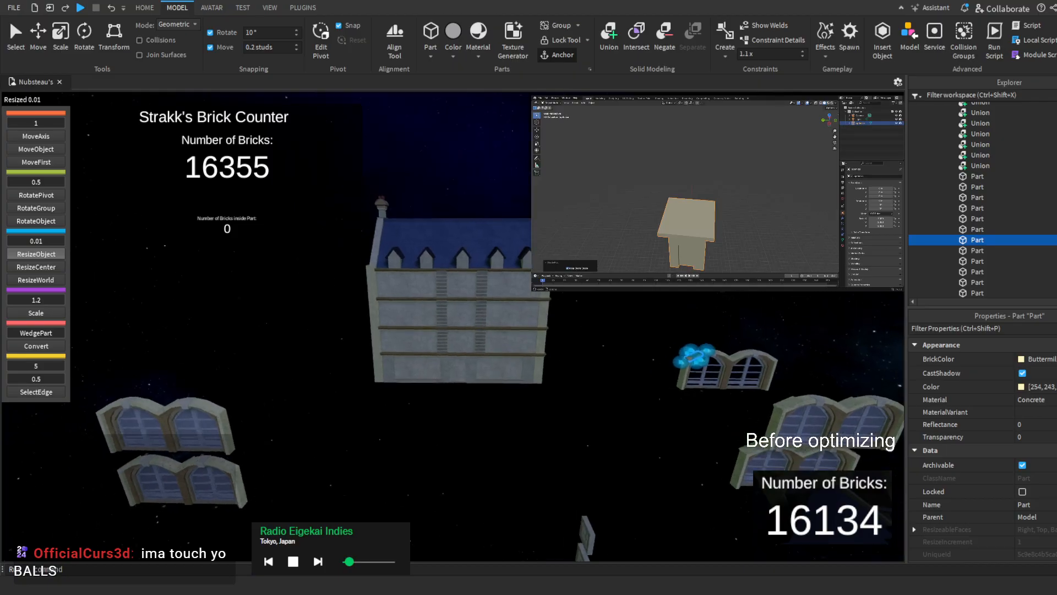